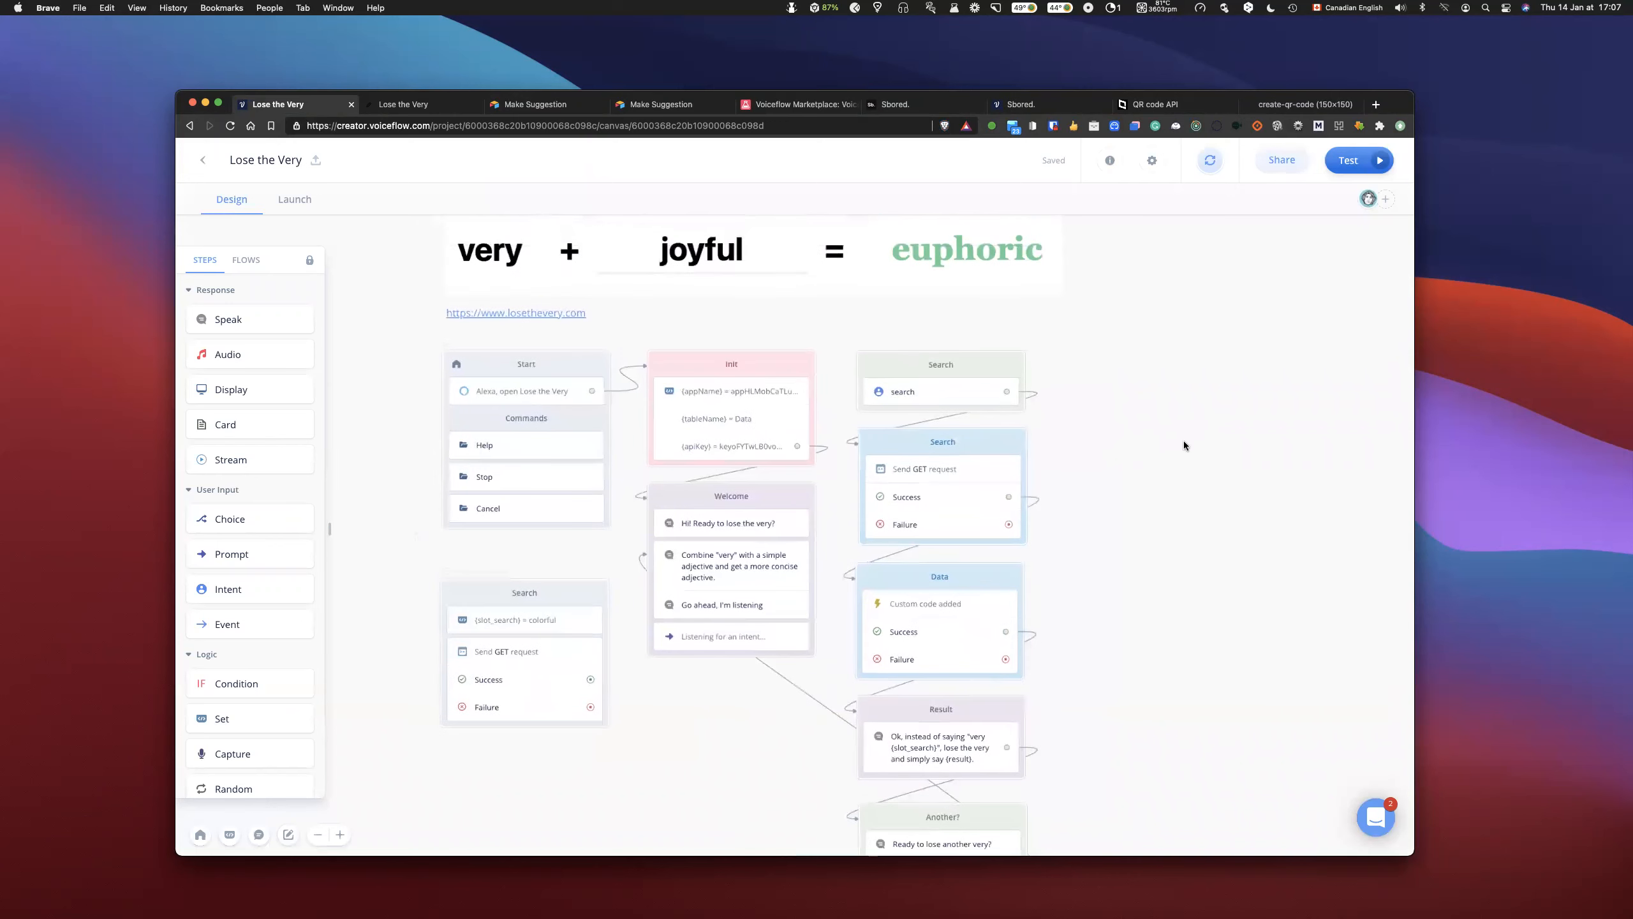
- Inspect the appName and tableName values assigned in the Init block's Set step
scroll(1184, 442, down, 2)
scroll(1184, 442, left, 2)
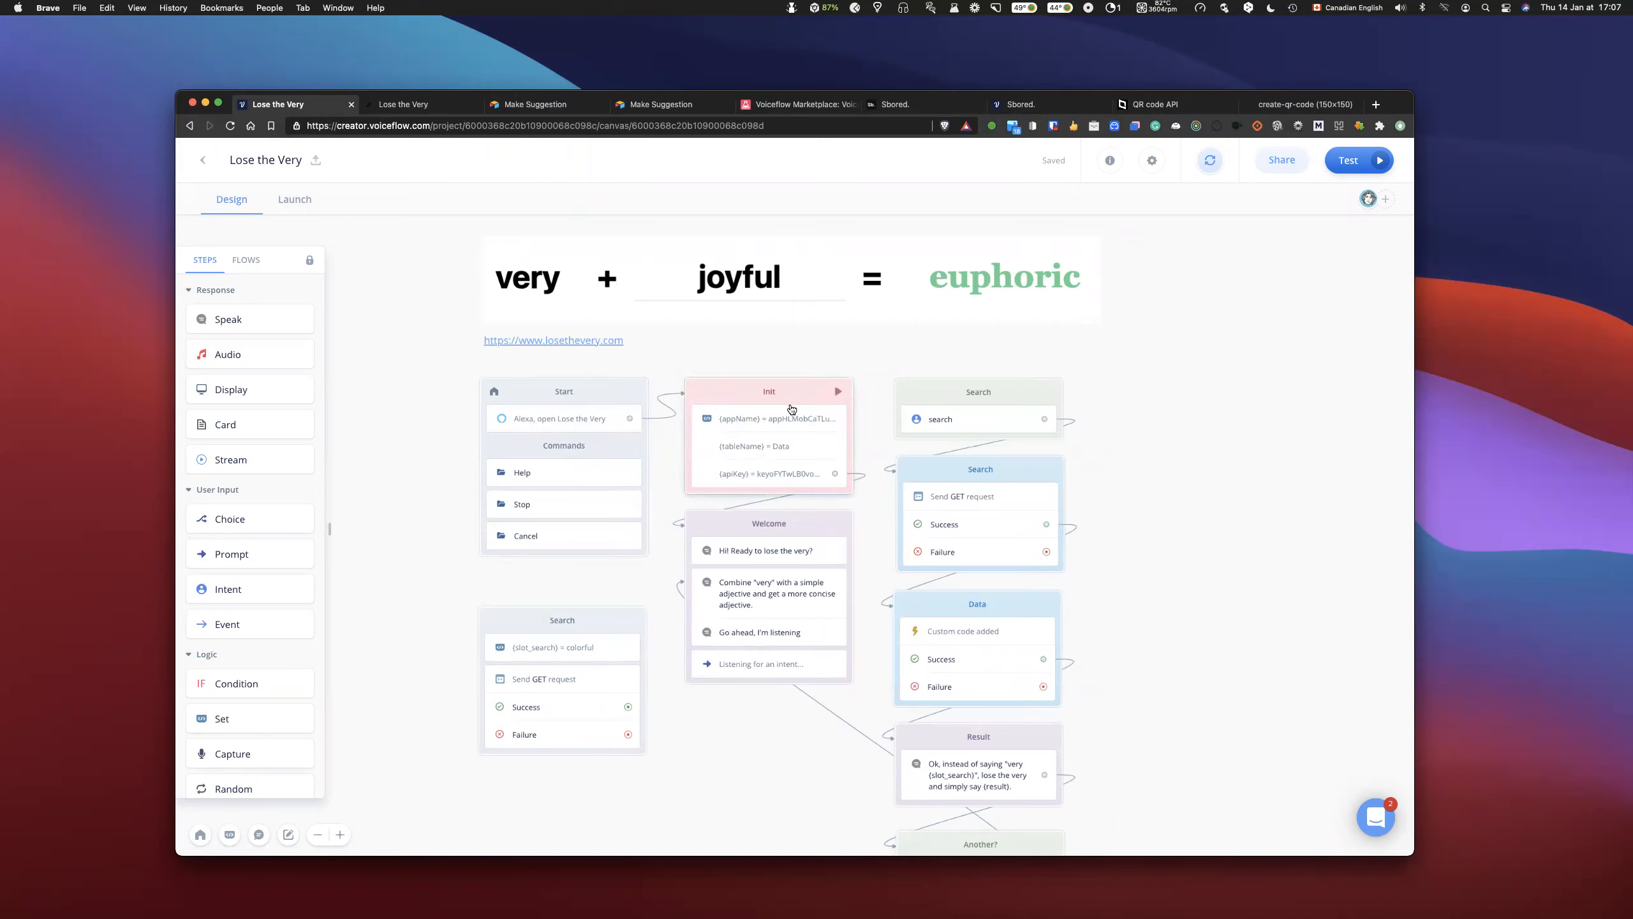
click(743, 426)
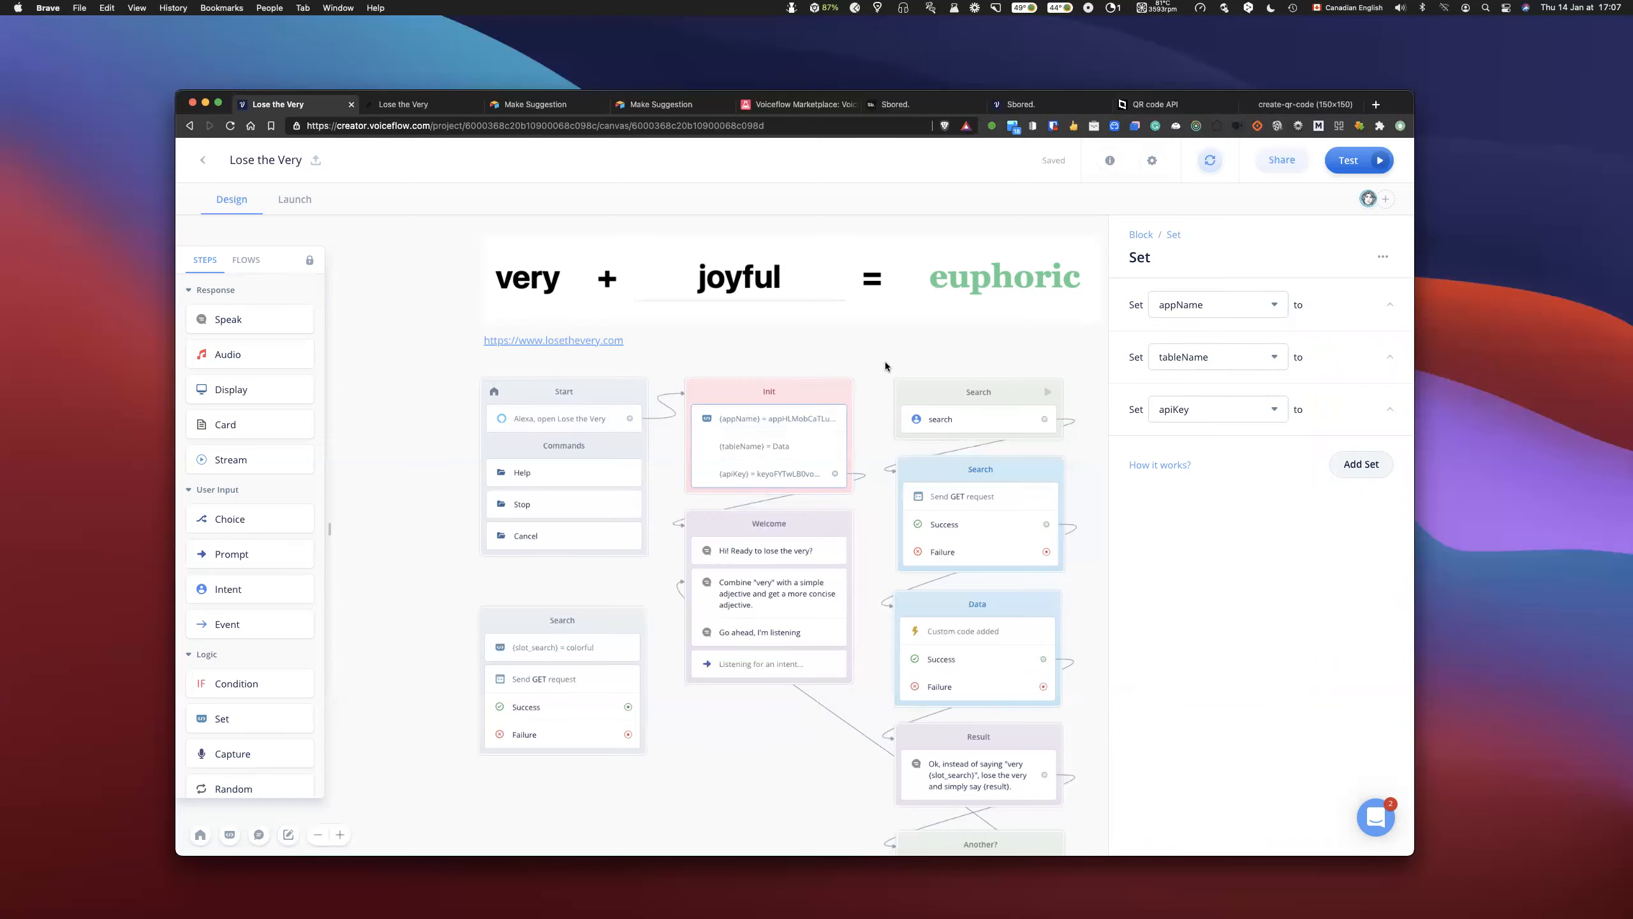
click(868, 354)
scroll(868, 354, right, 1)
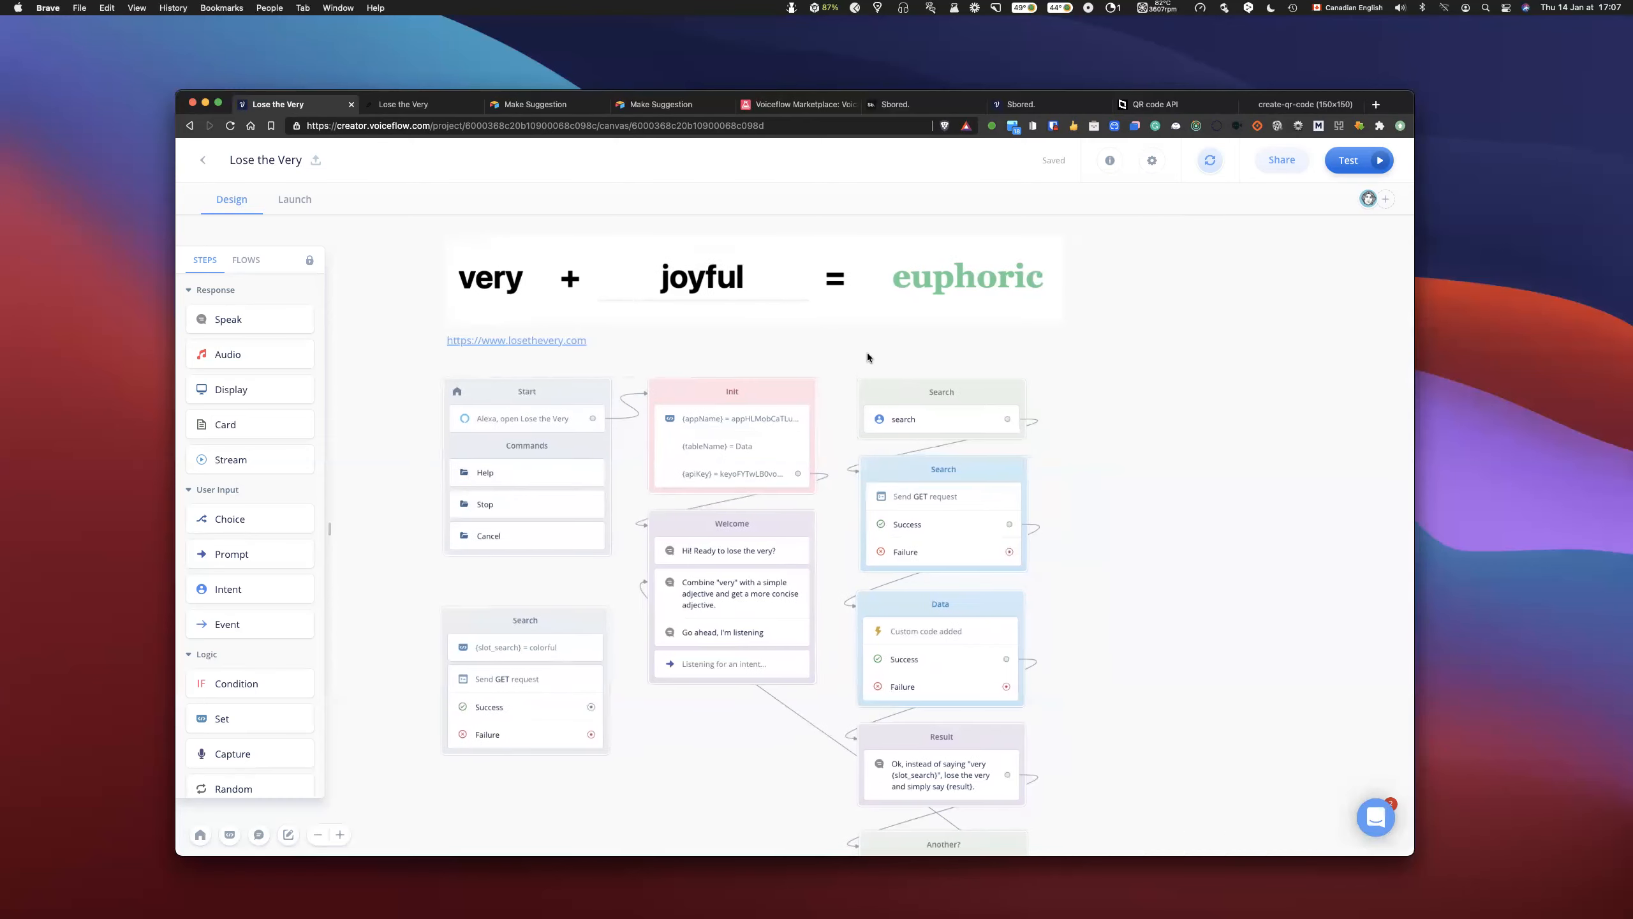
scroll(868, 354, down, 1)
click(798, 389)
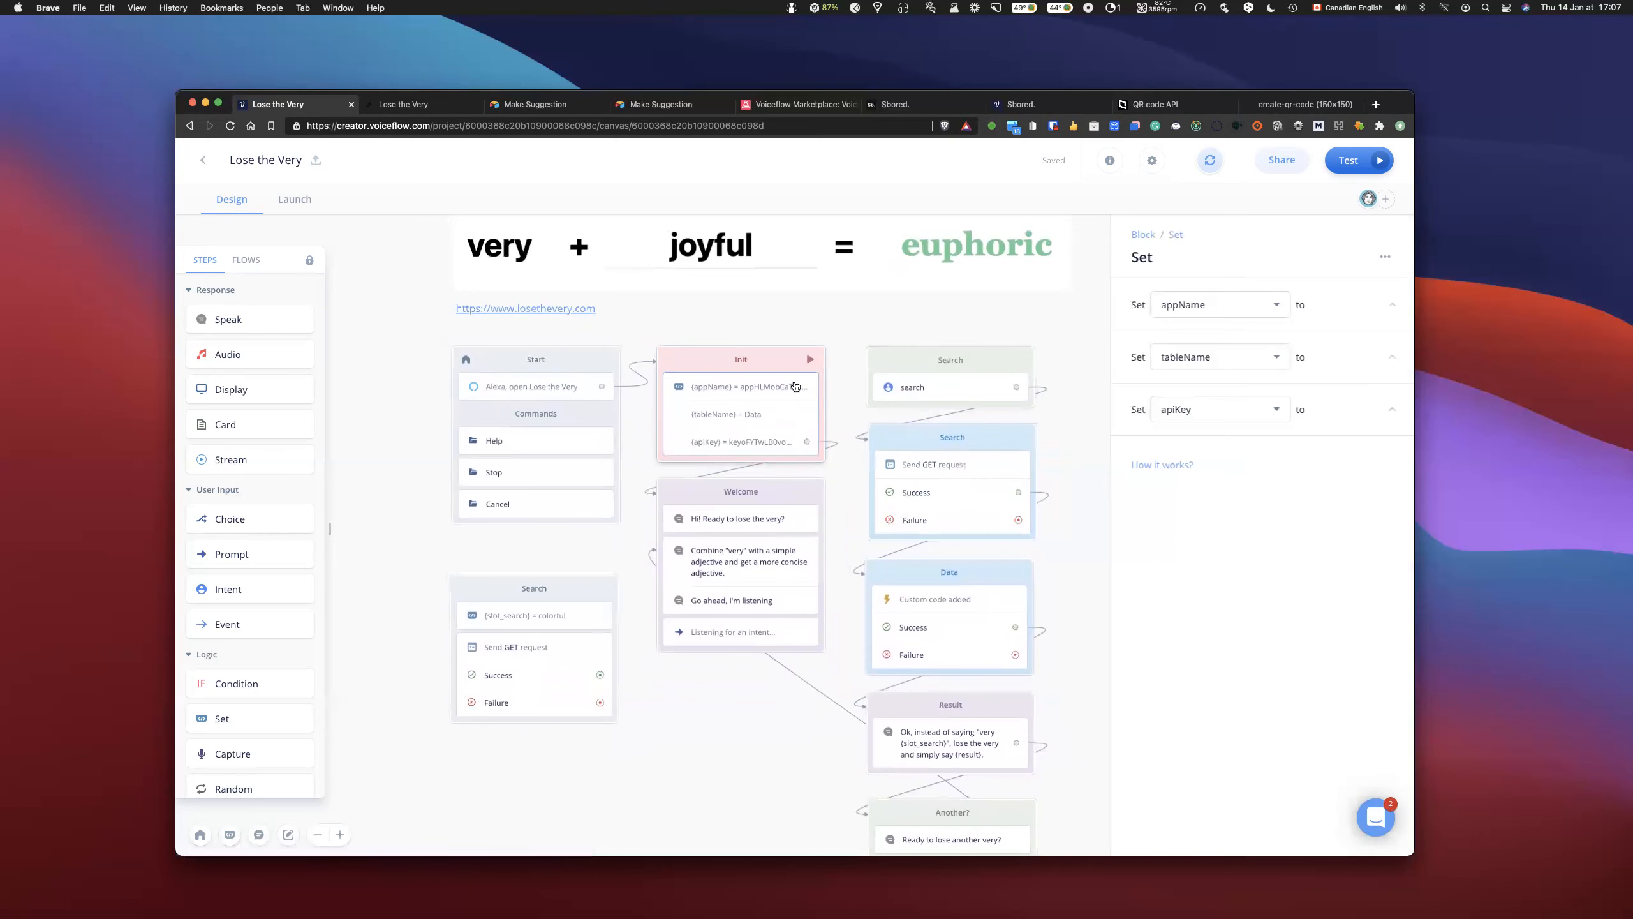
click(1316, 304)
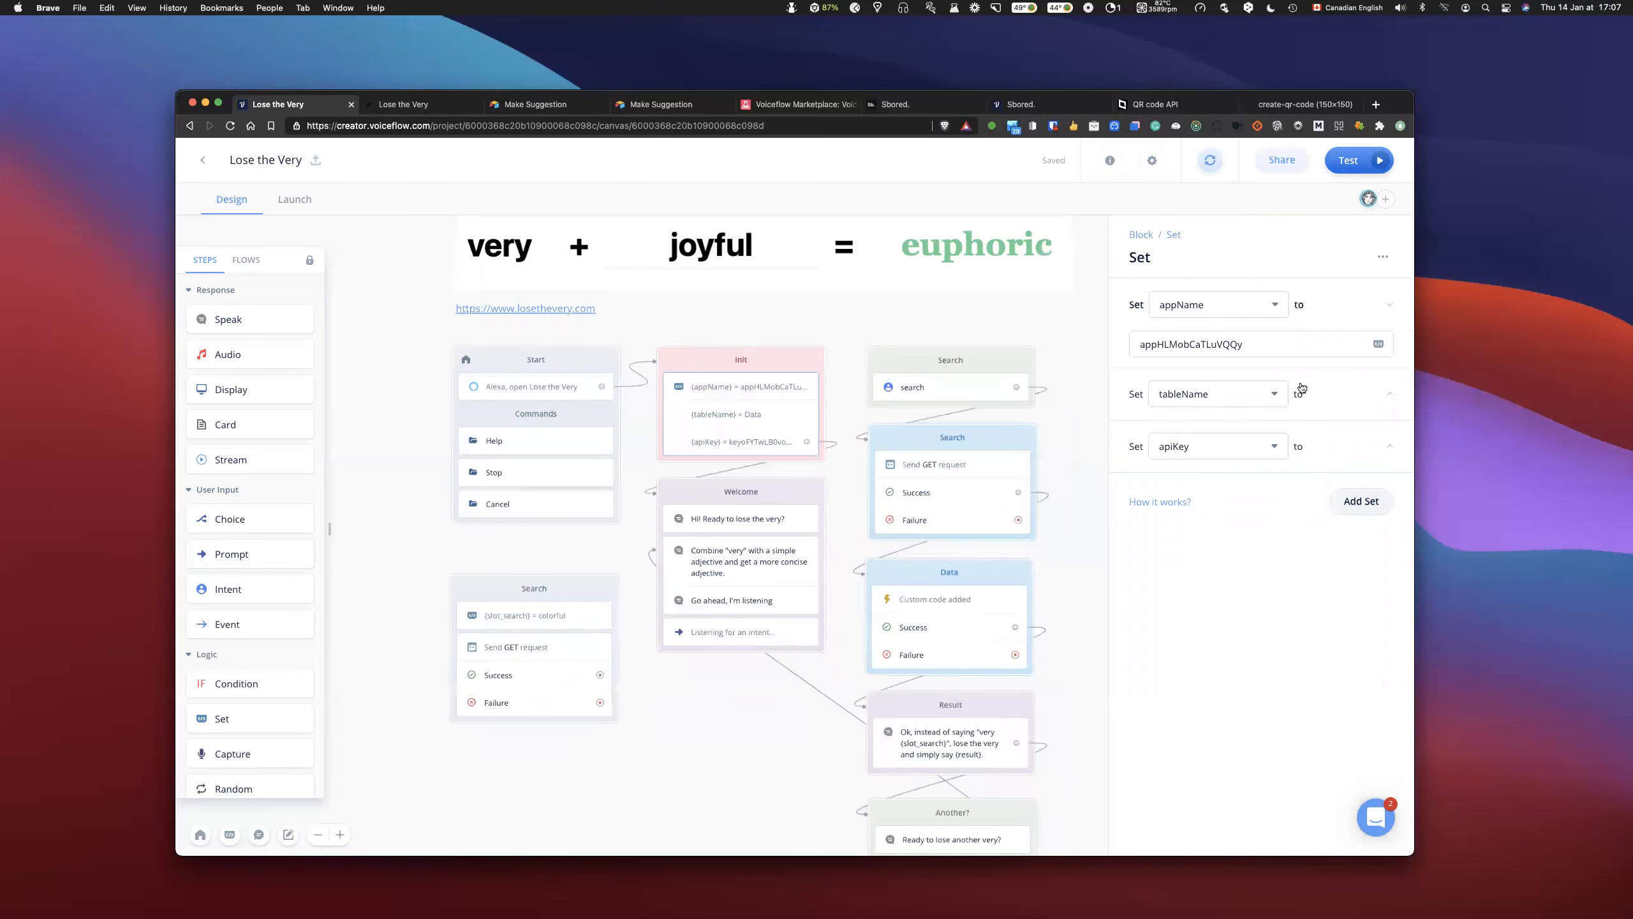
click(1323, 392)
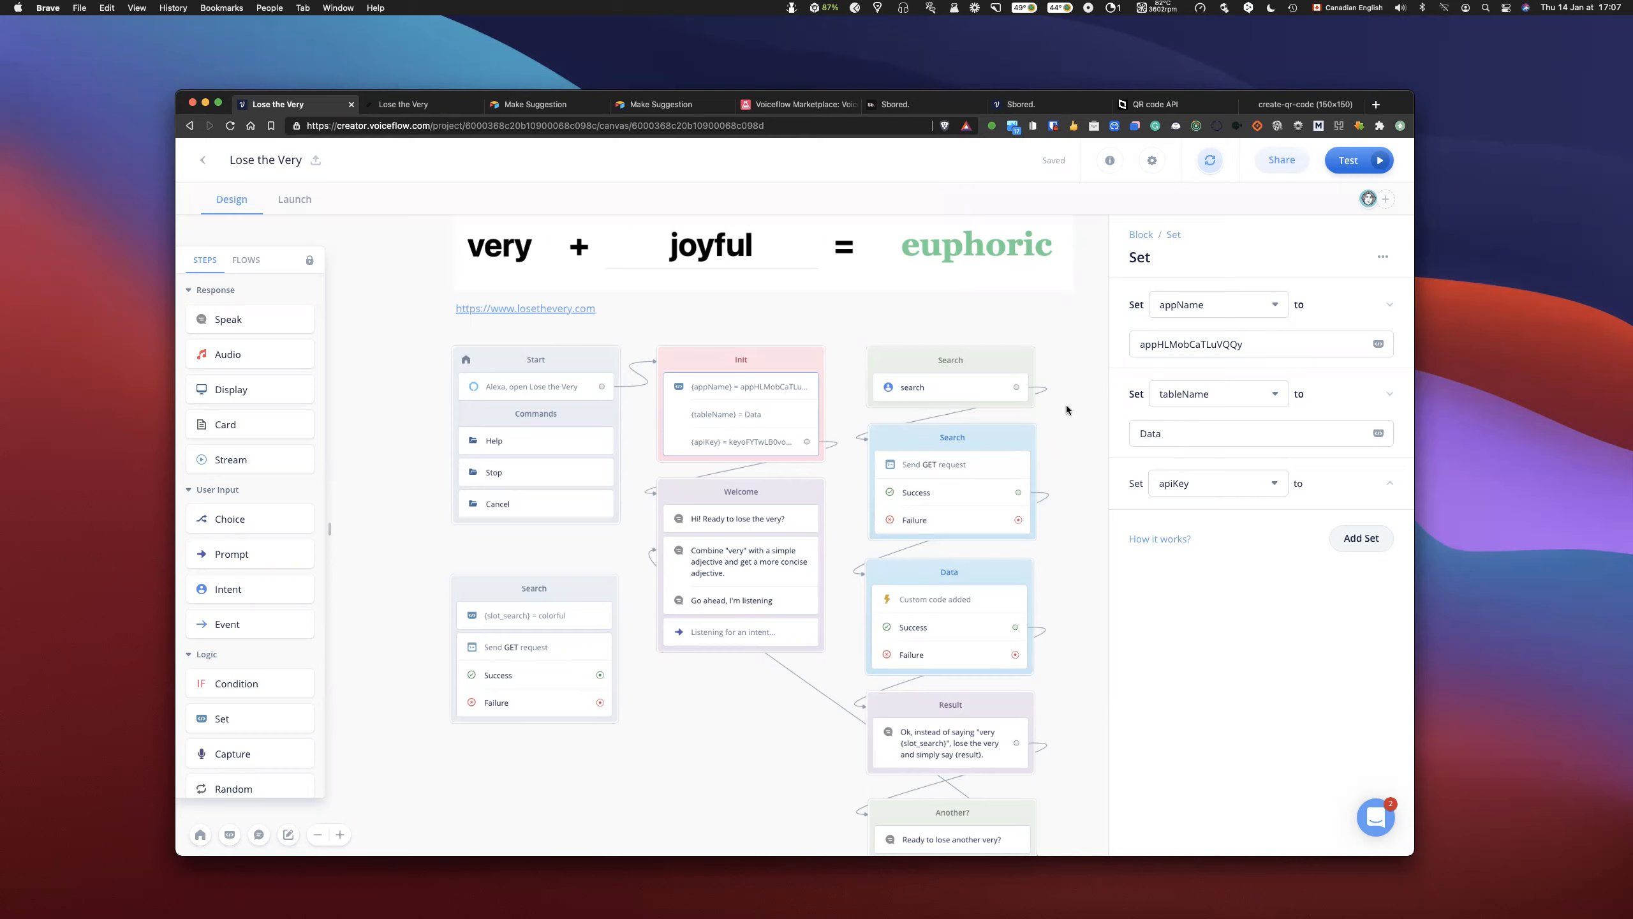
click(846, 325)
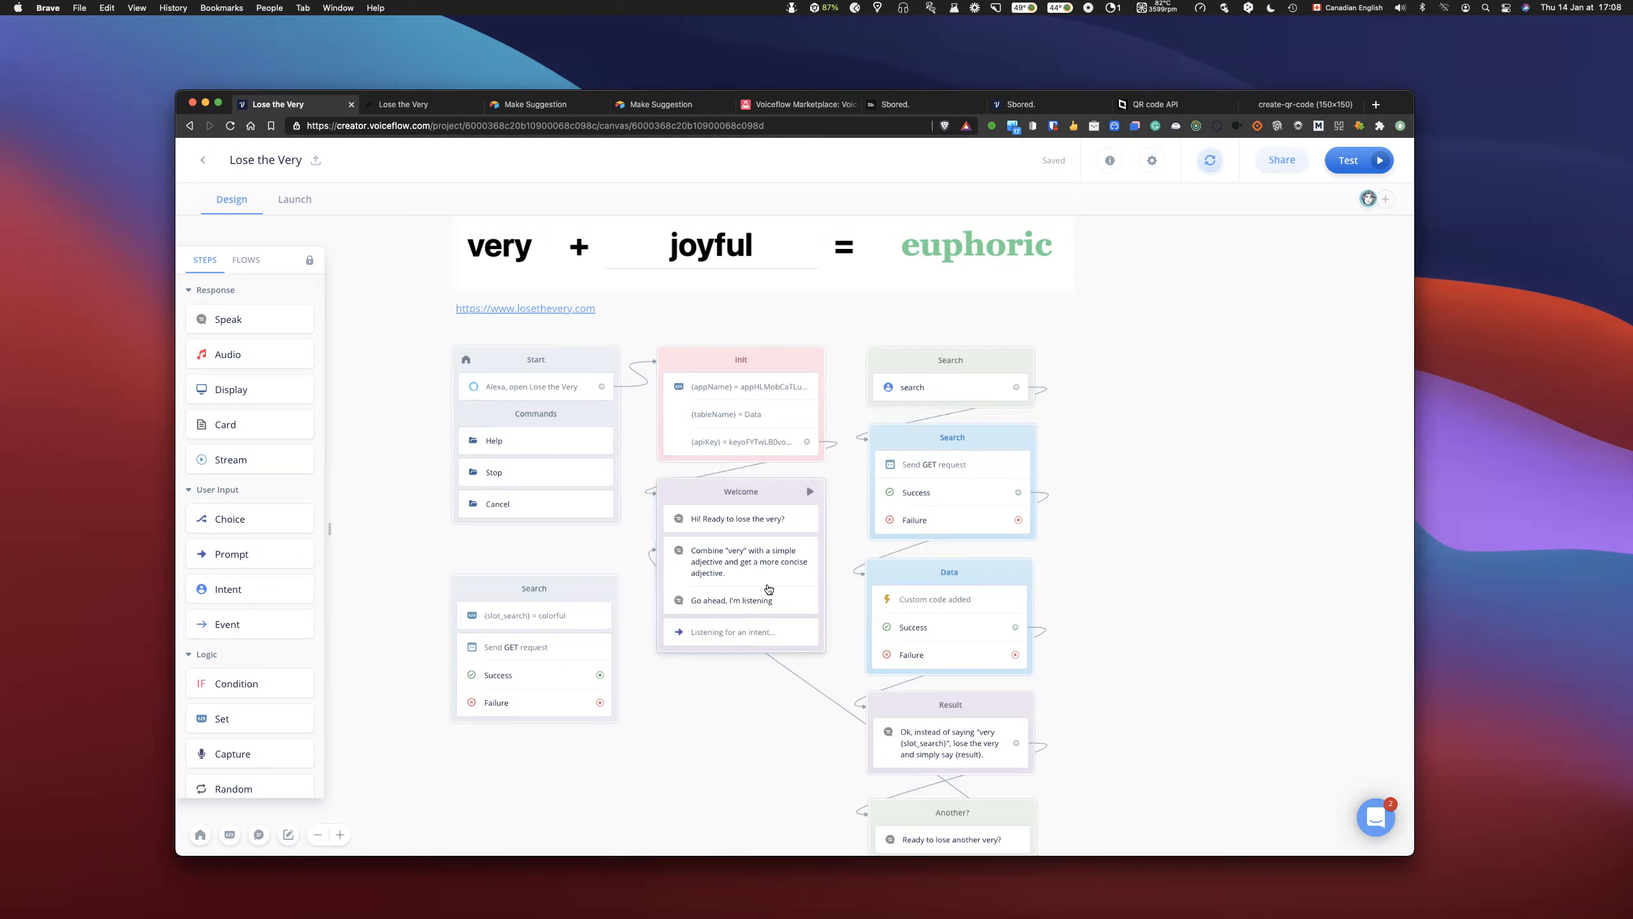
- Review the Welcome block's two-part Speak message and its Prompt step settings
scroll(1126, 464, down, 2)
scroll(1126, 467, up, 2)
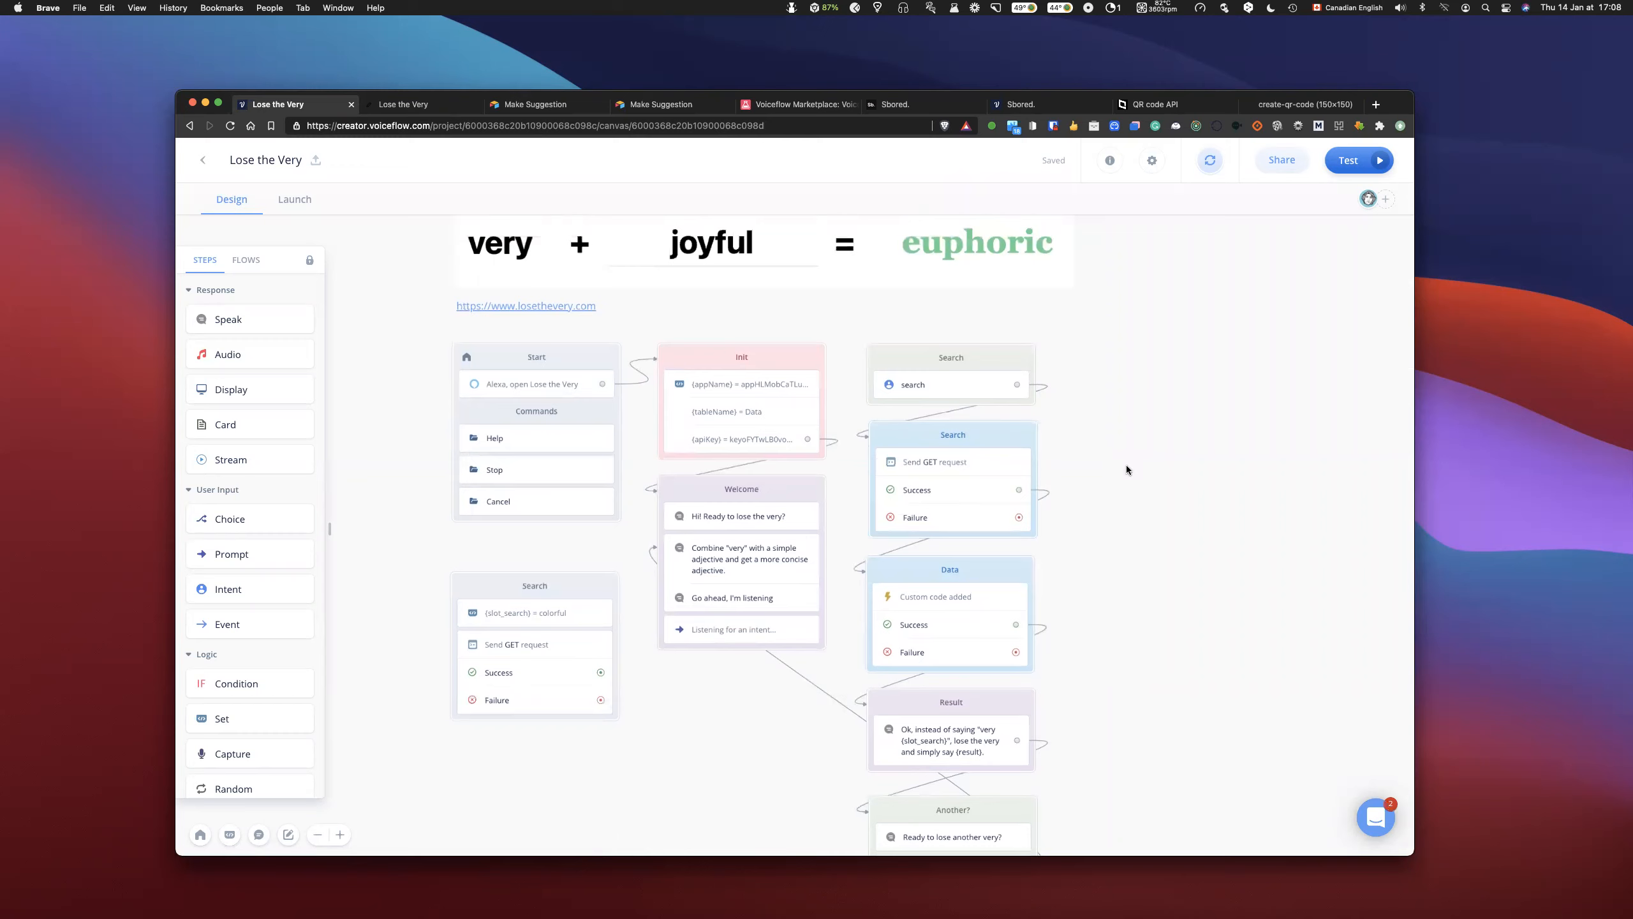
click(737, 564)
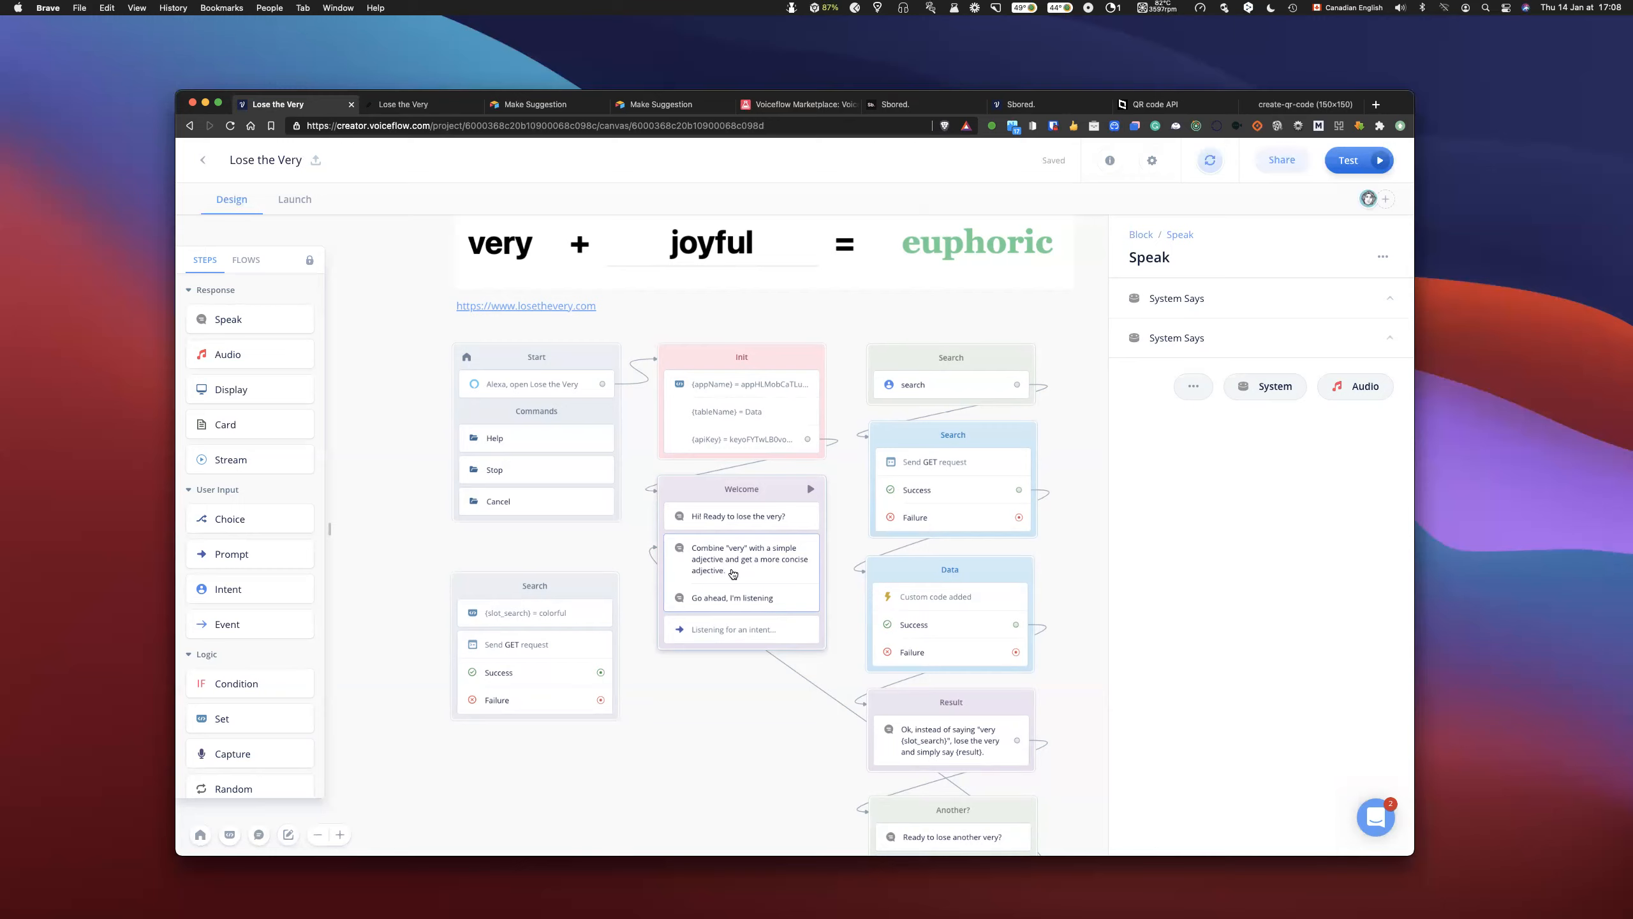
click(1210, 341)
click(1203, 297)
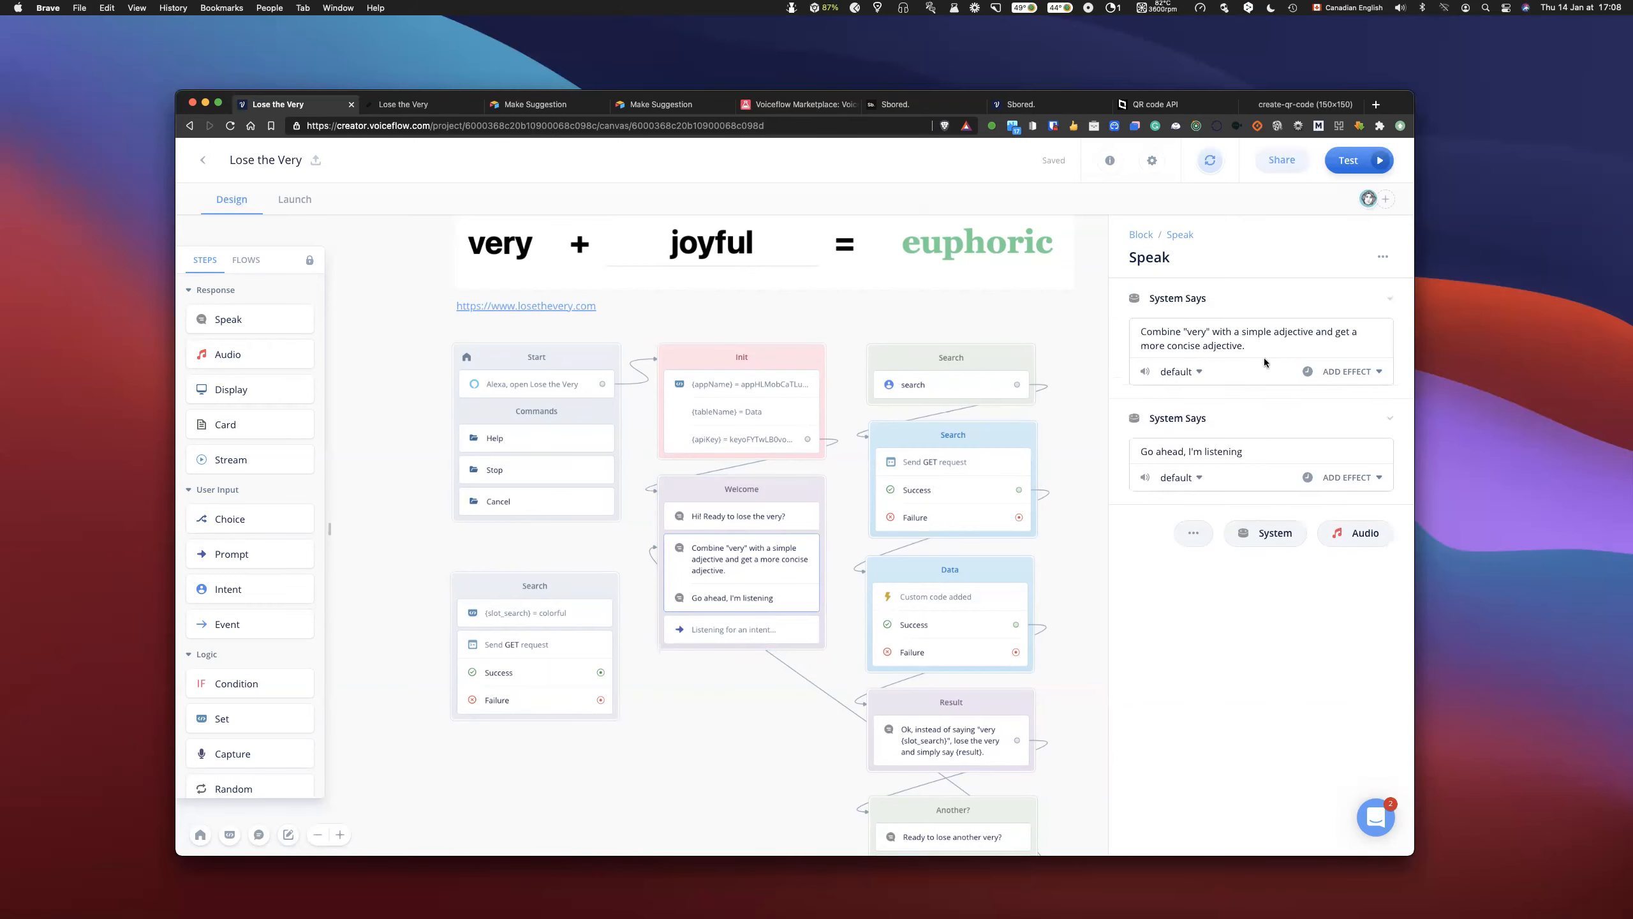
click(750, 629)
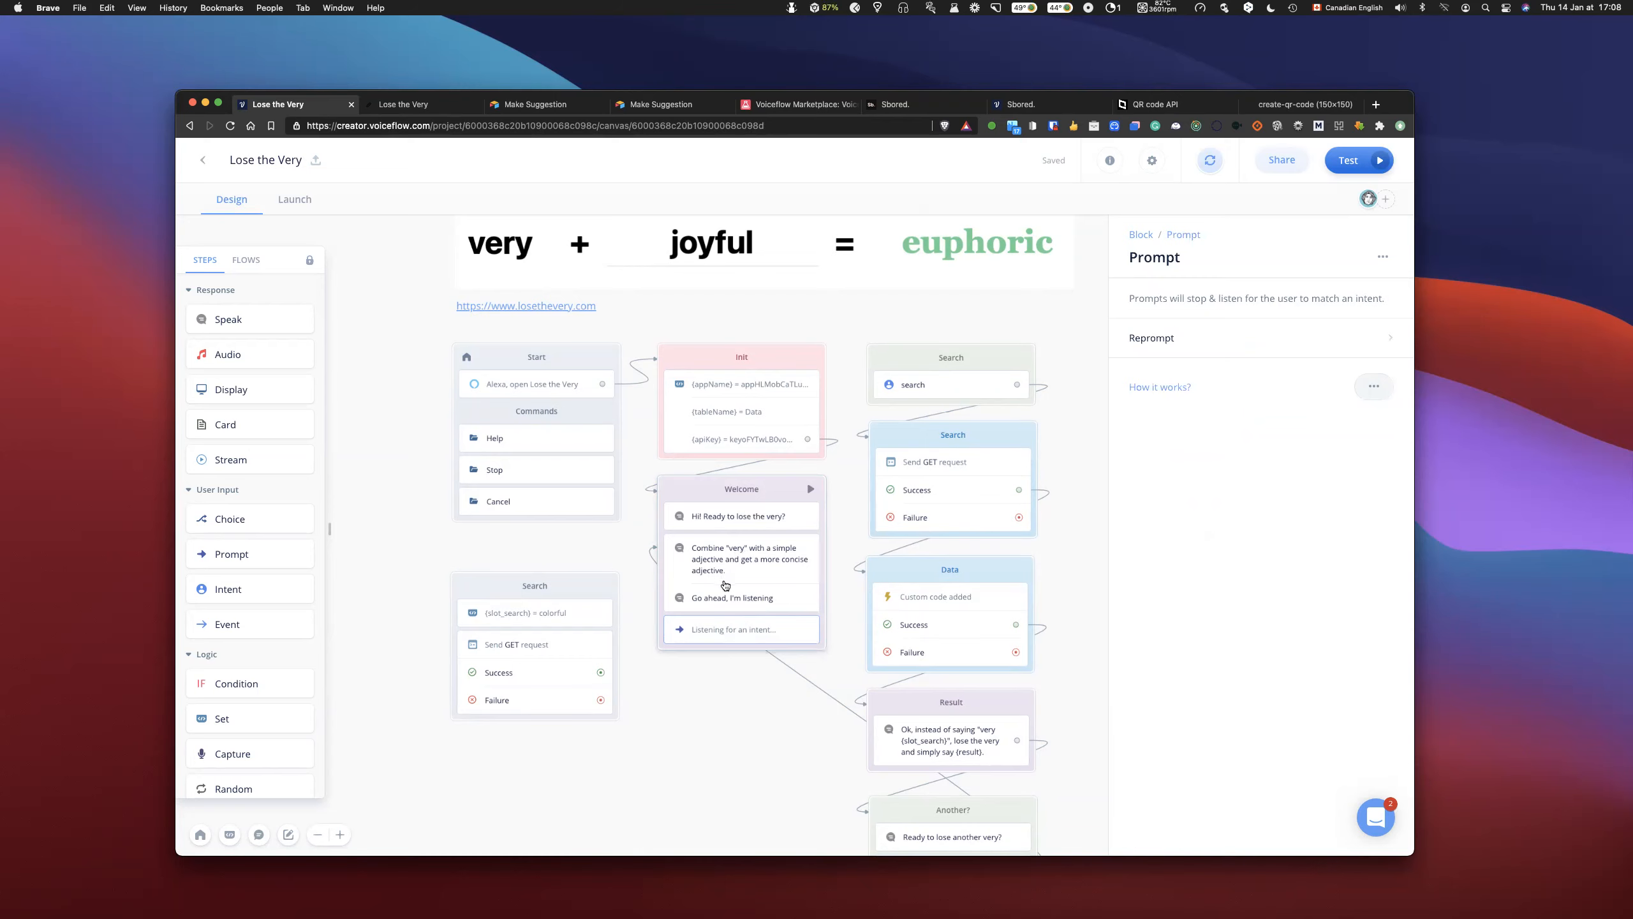
- Show the utterances of the search intent used in the first Search block
scroll(726, 586, right, 2)
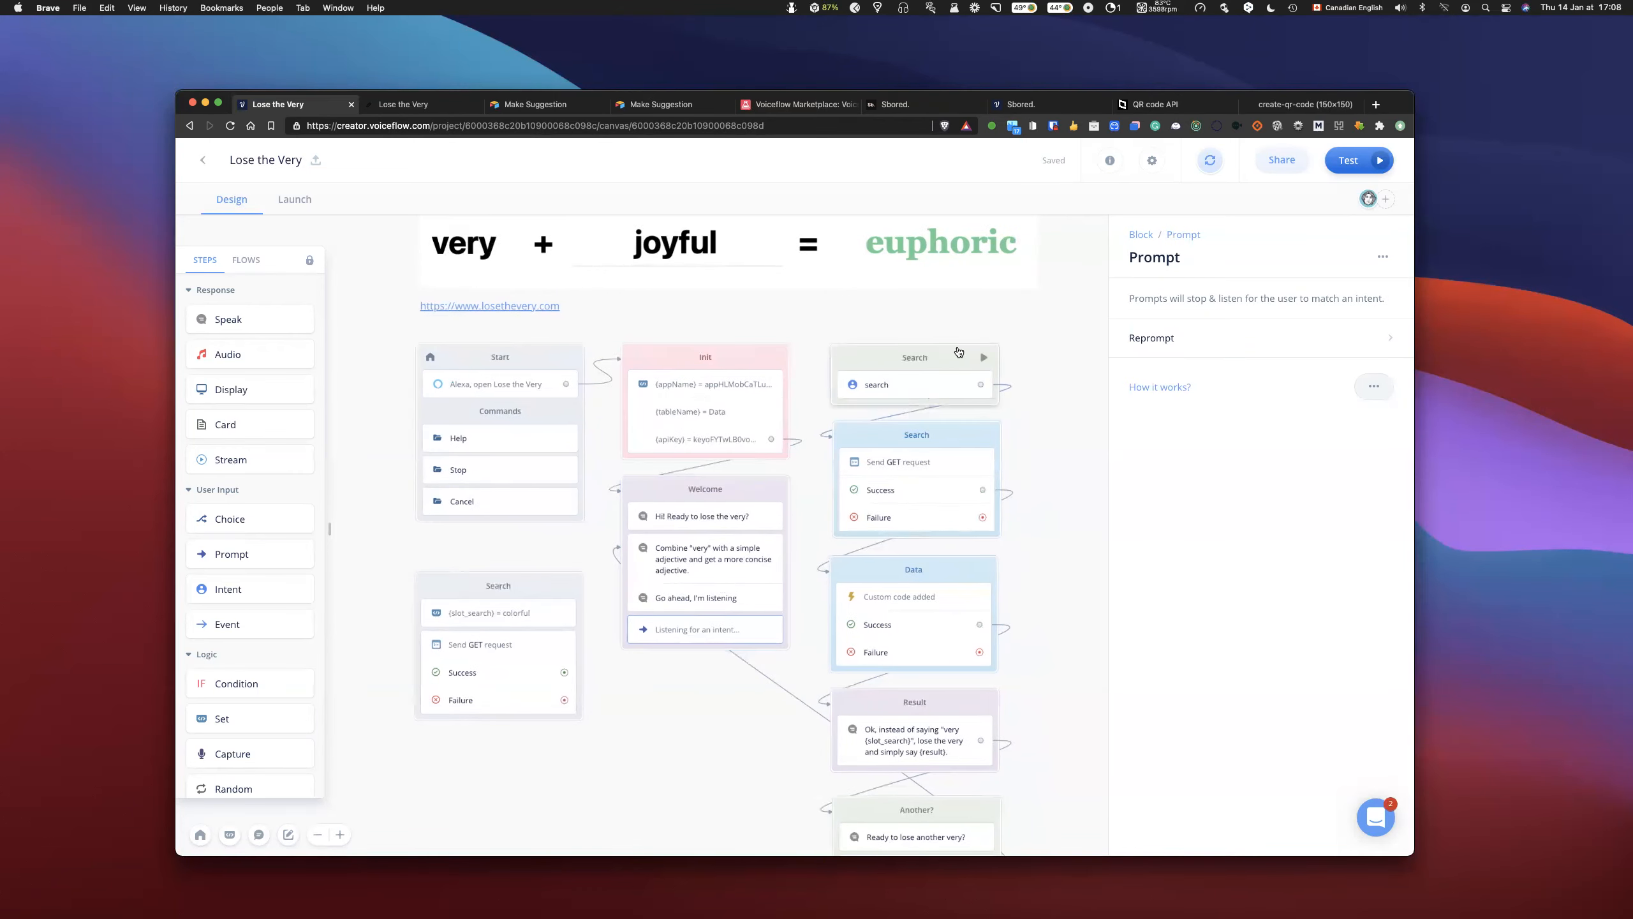
scroll(965, 341, right, 2)
click(890, 387)
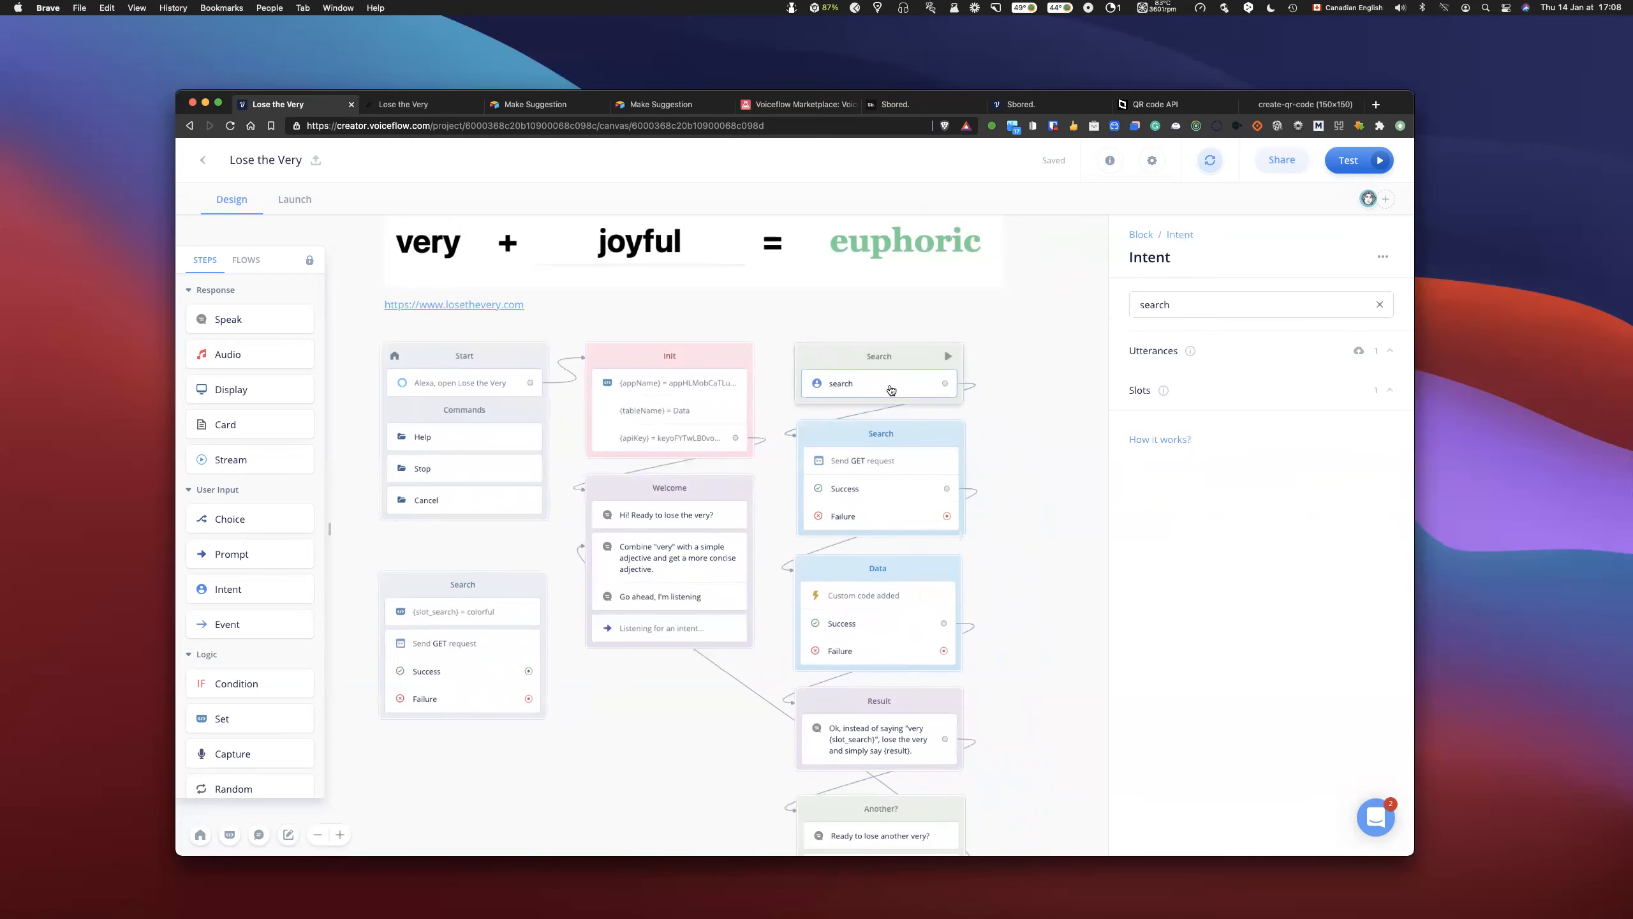
scroll(908, 391, right, 1)
click(1265, 354)
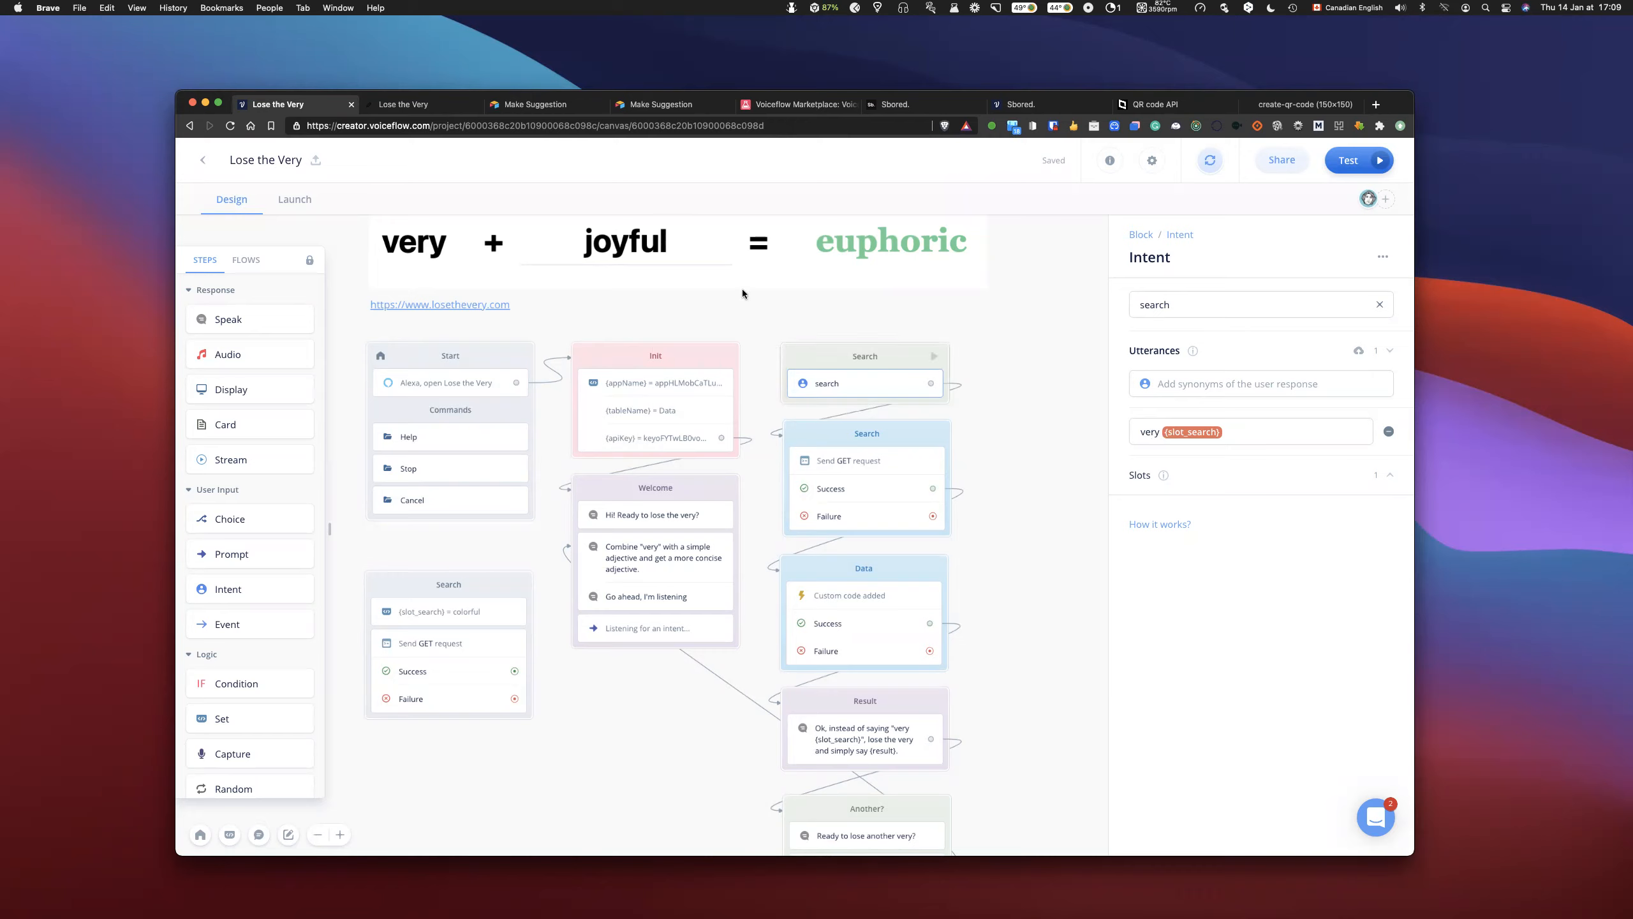
- Examine the slot_search slot's custom type and go through its list of adjective values
click(1209, 438)
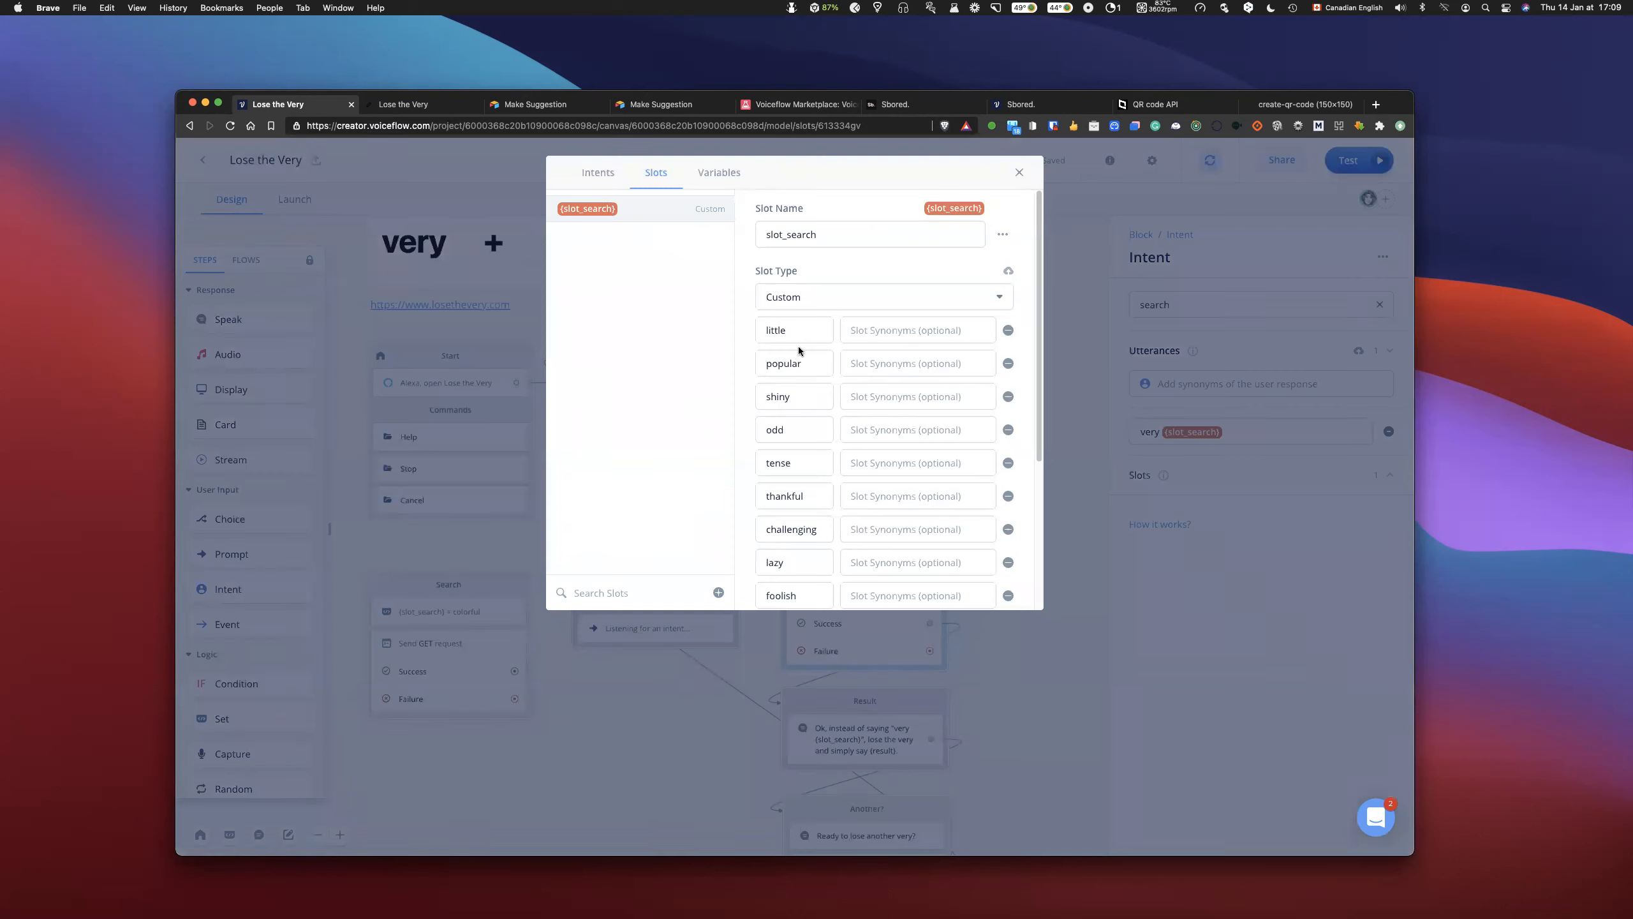
scroll(798, 347, down, 3)
scroll(798, 379, down, 2)
scroll(830, 451, up, 5)
scroll(811, 411, up, 1)
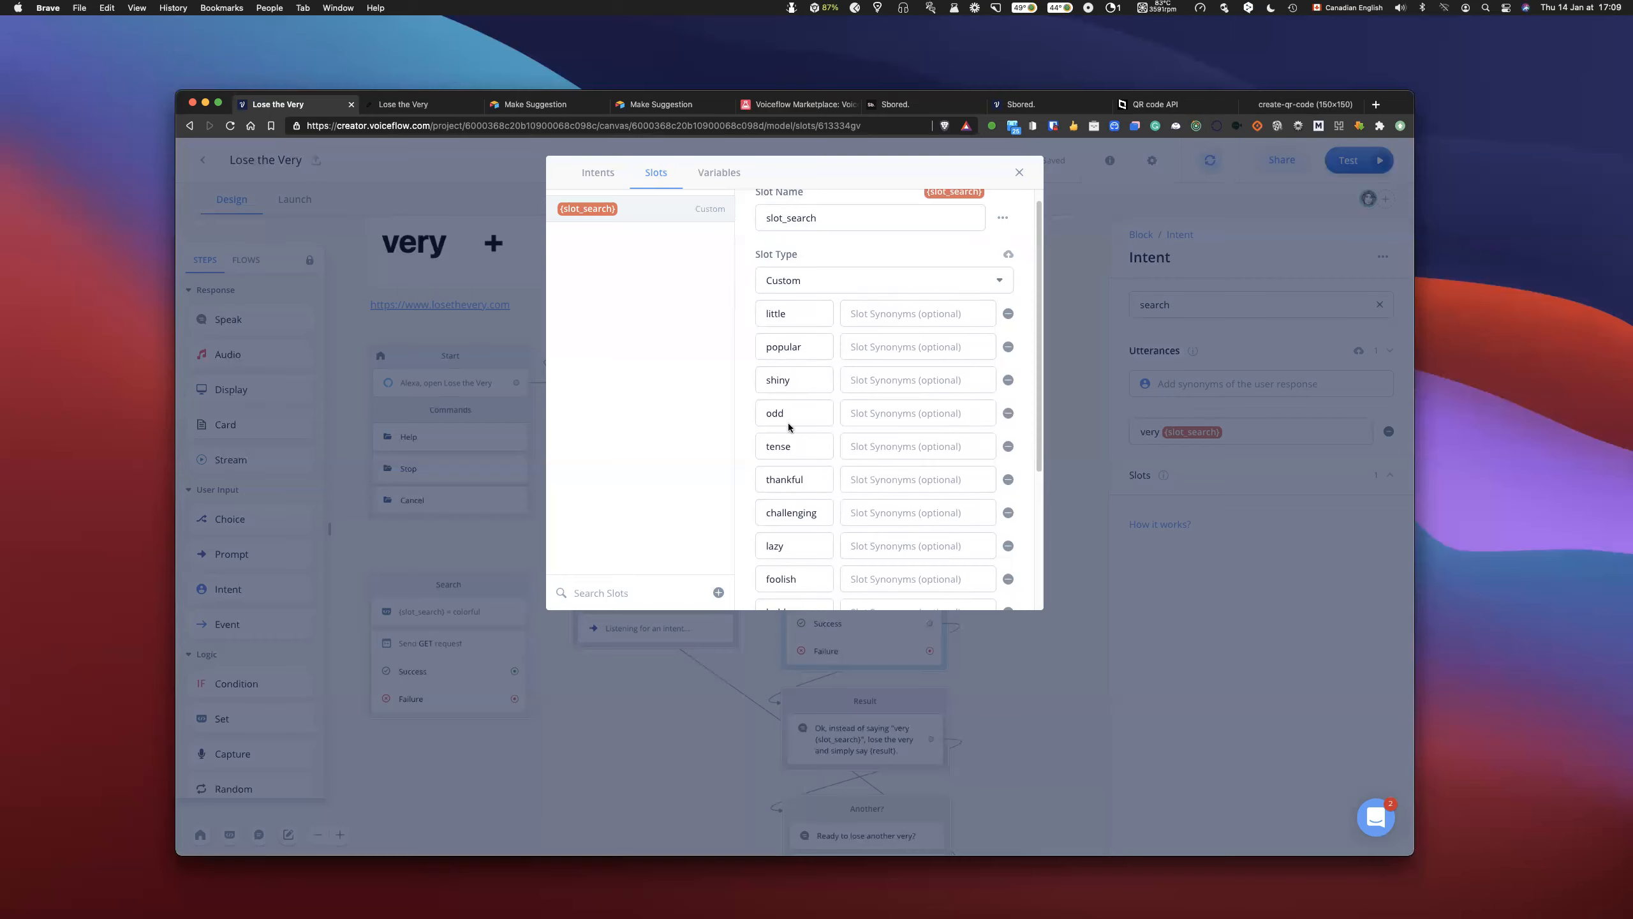
scroll(789, 427, down, 5)
scroll(797, 320, up, 4)
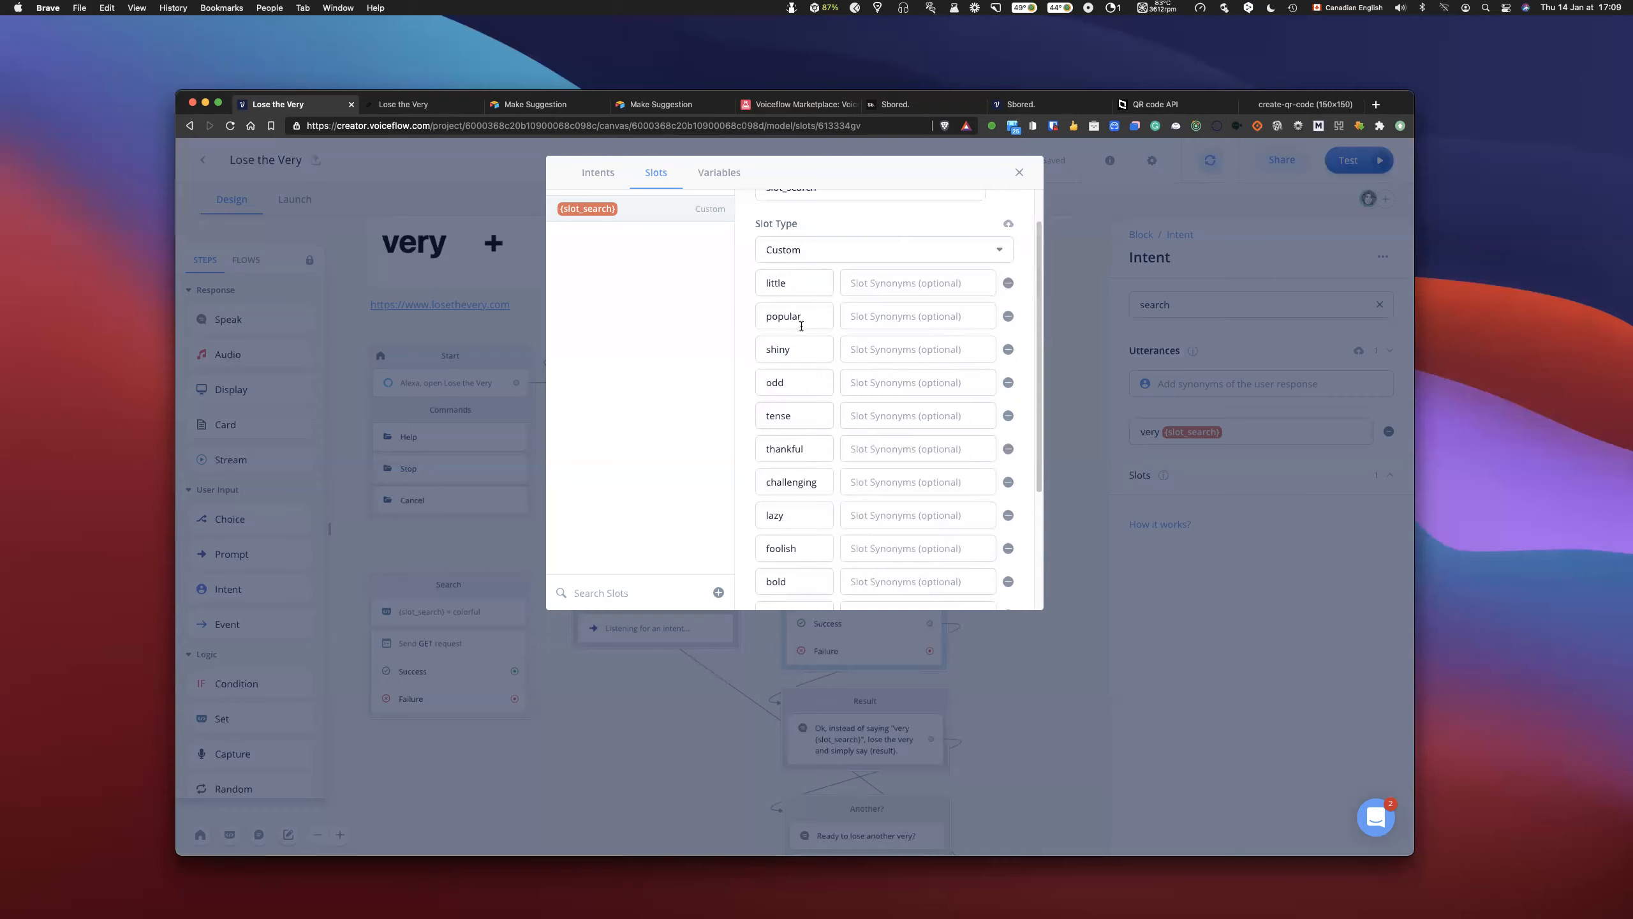
scroll(798, 357, down, 4)
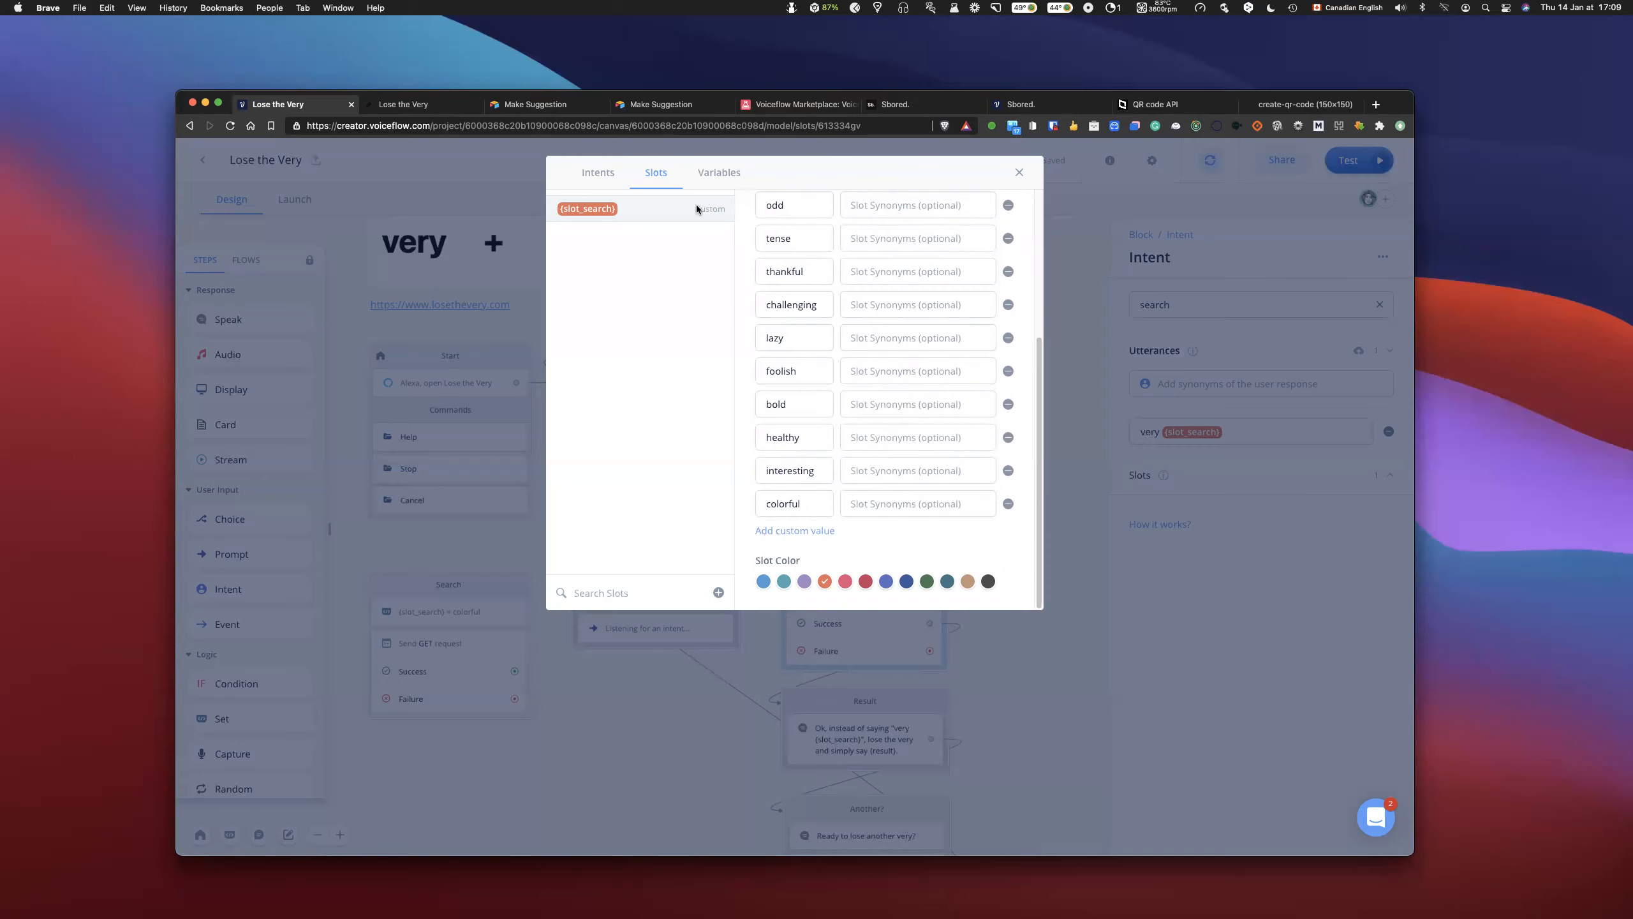
- Delete the yes and no intents from the project's interaction model
click(589, 172)
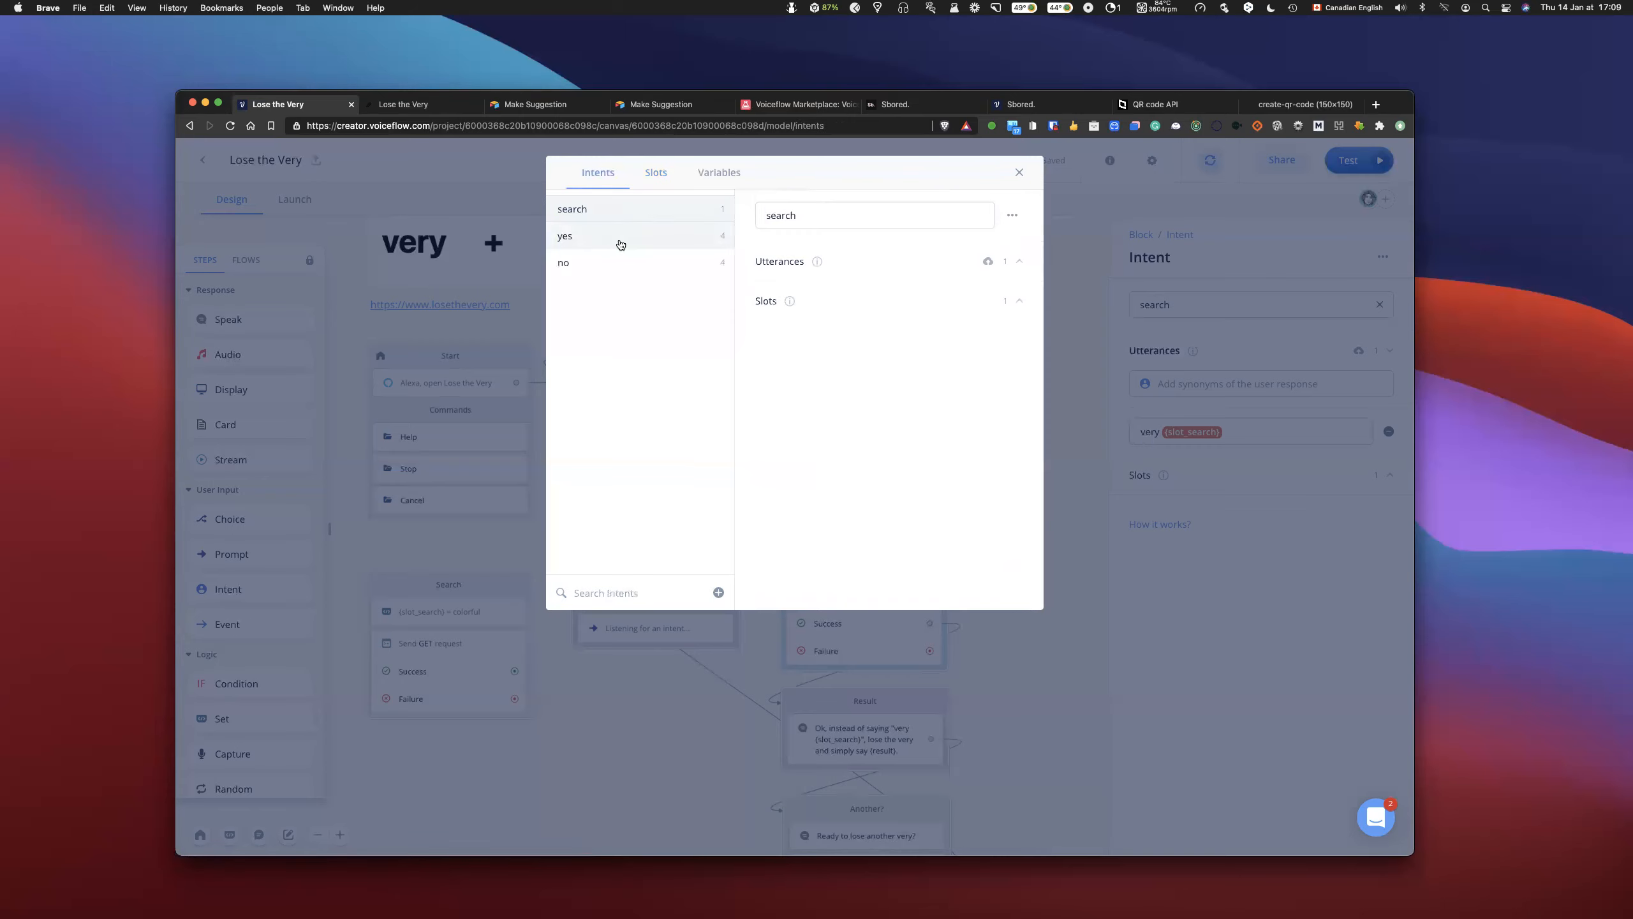
click(654, 238)
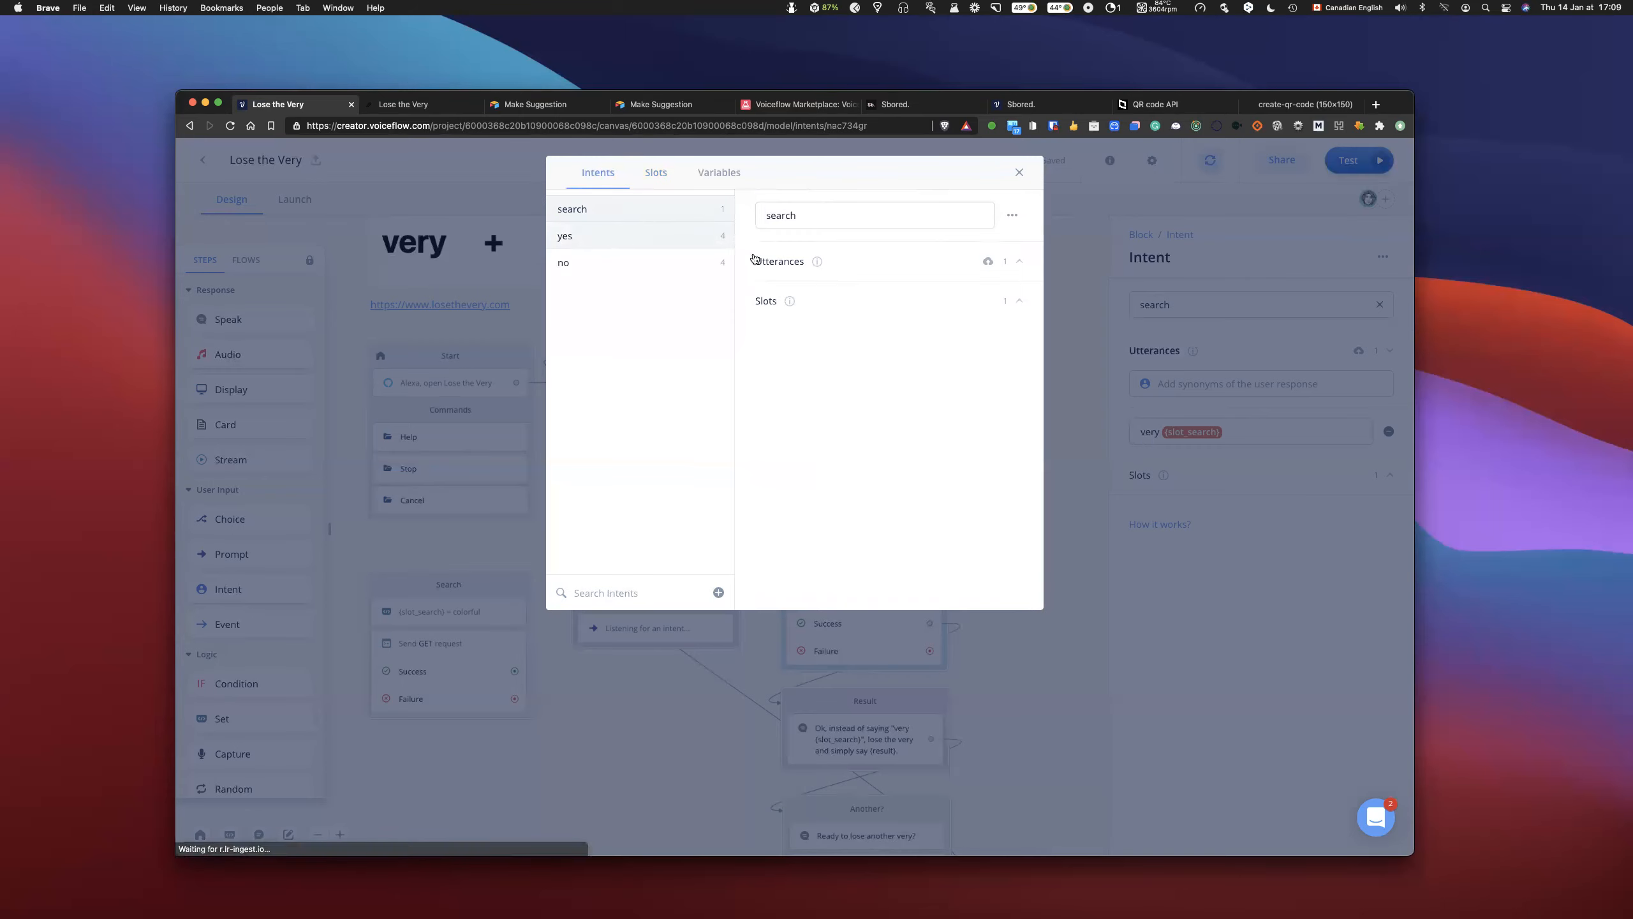
click(1014, 218)
click(1011, 250)
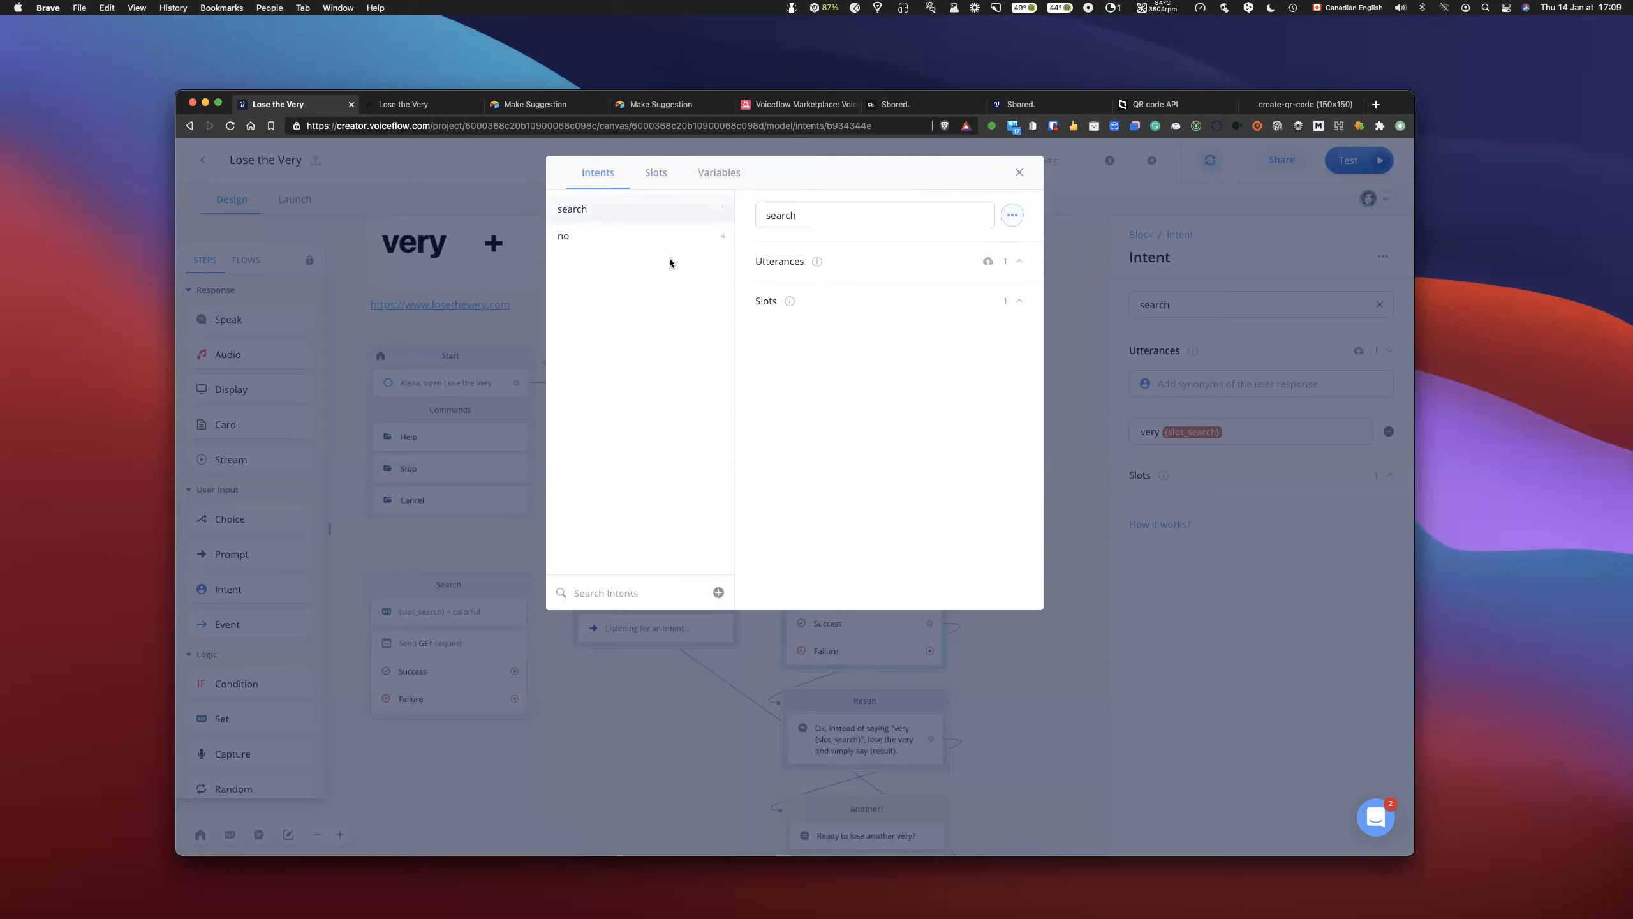
click(658, 238)
click(1009, 218)
click(1021, 248)
- Add the utterance "I want to look for very {slot_search}" to the search intent and close the interaction model
click(872, 263)
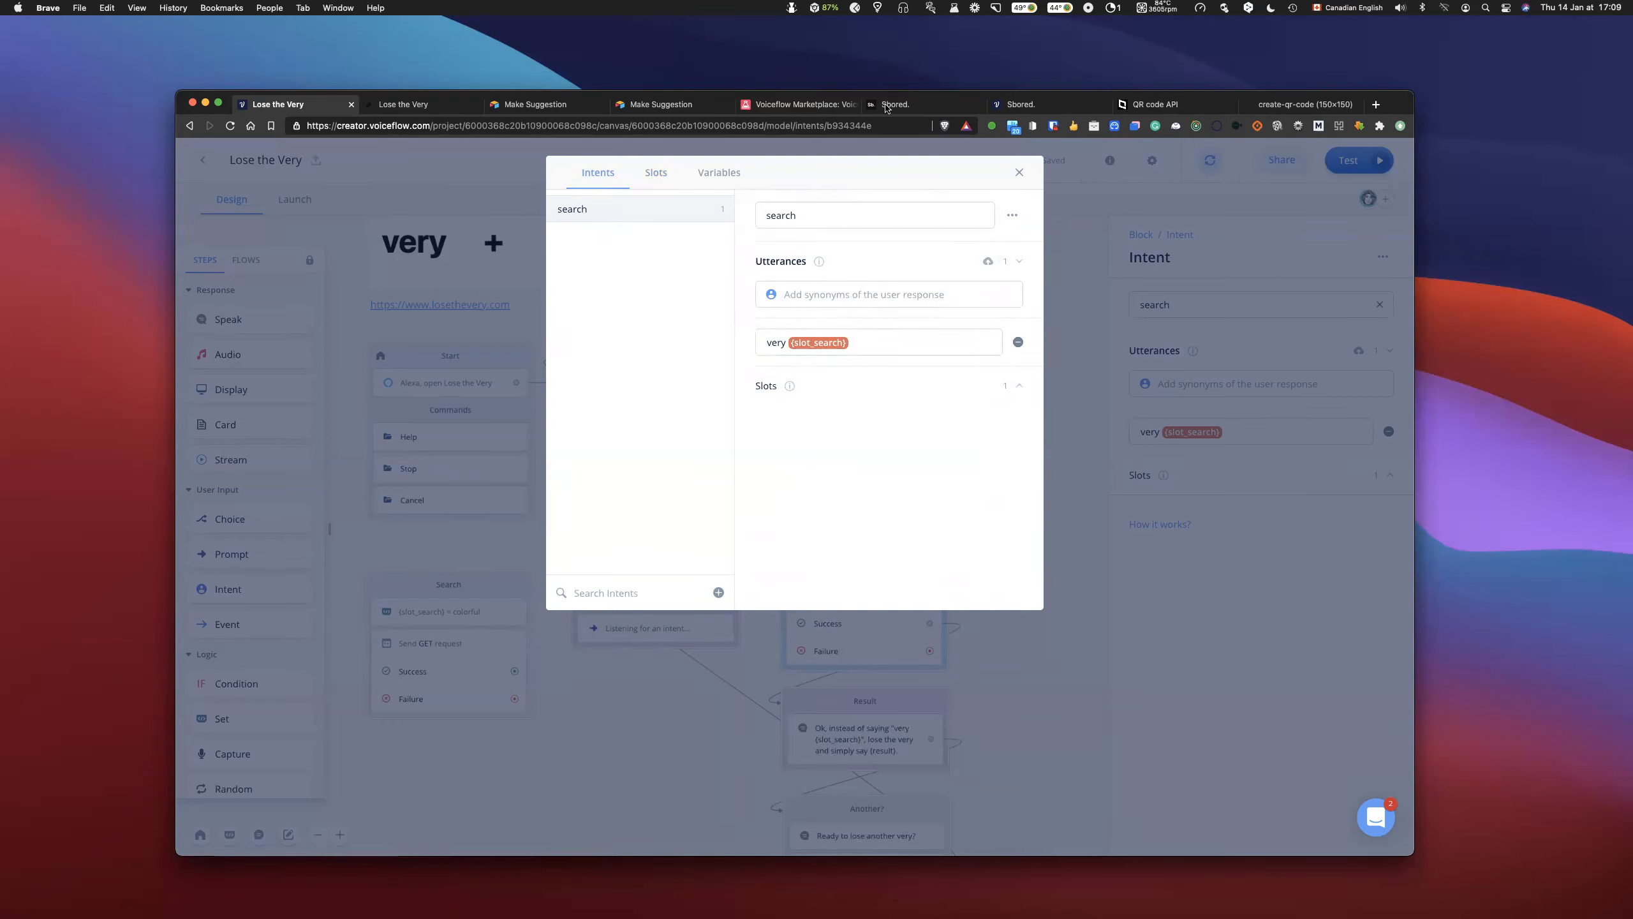
click(823, 300)
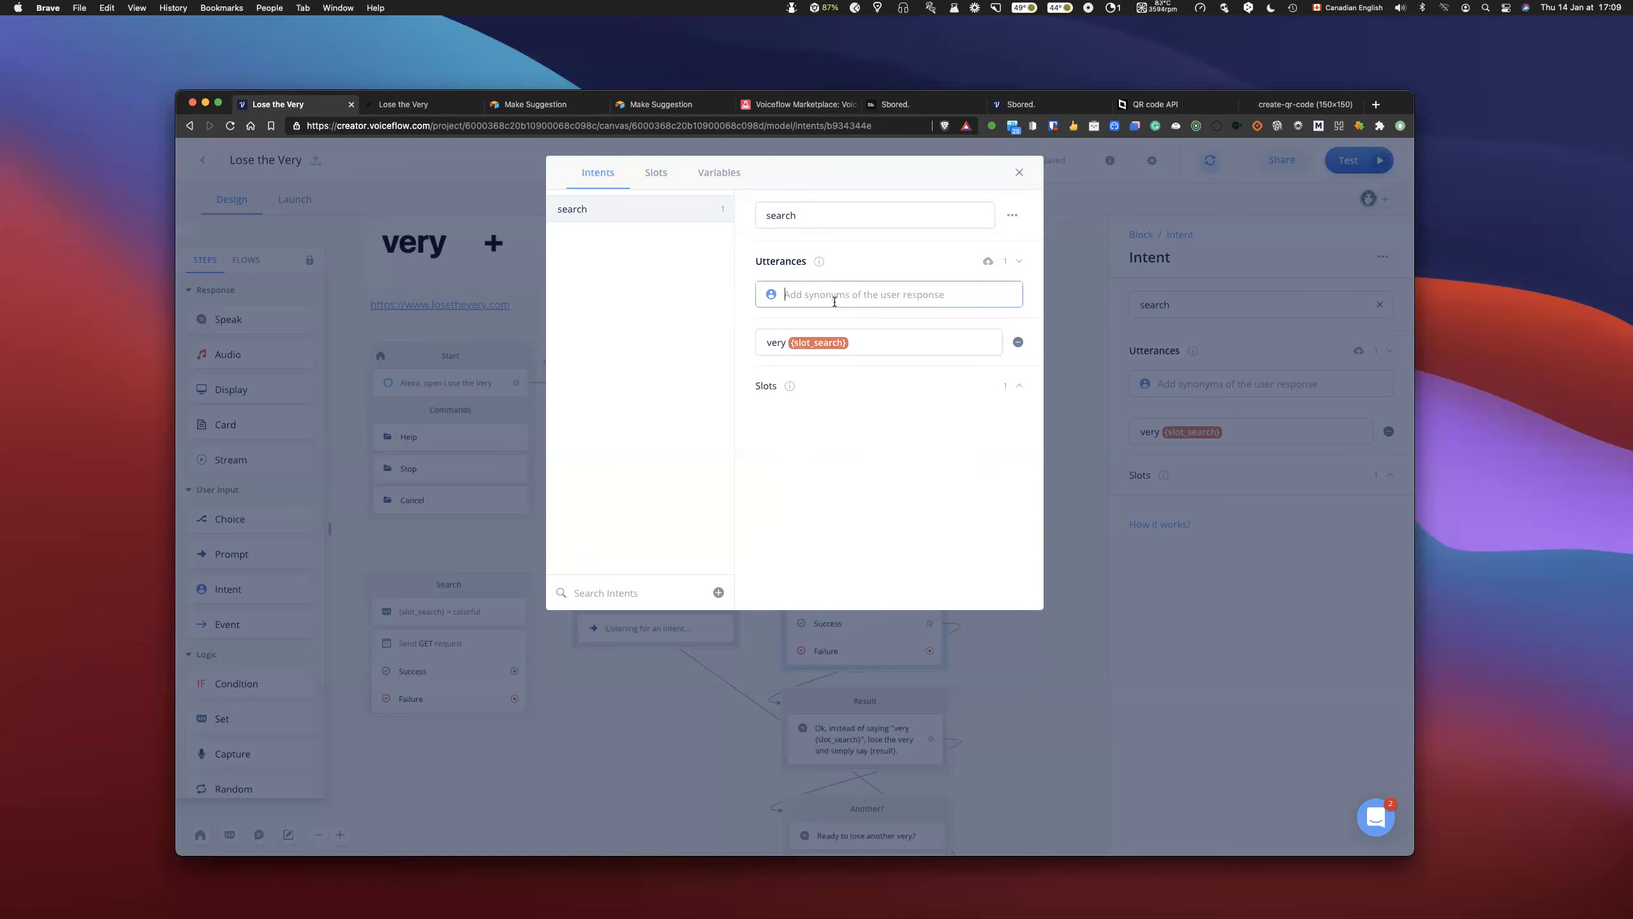
text(I want)
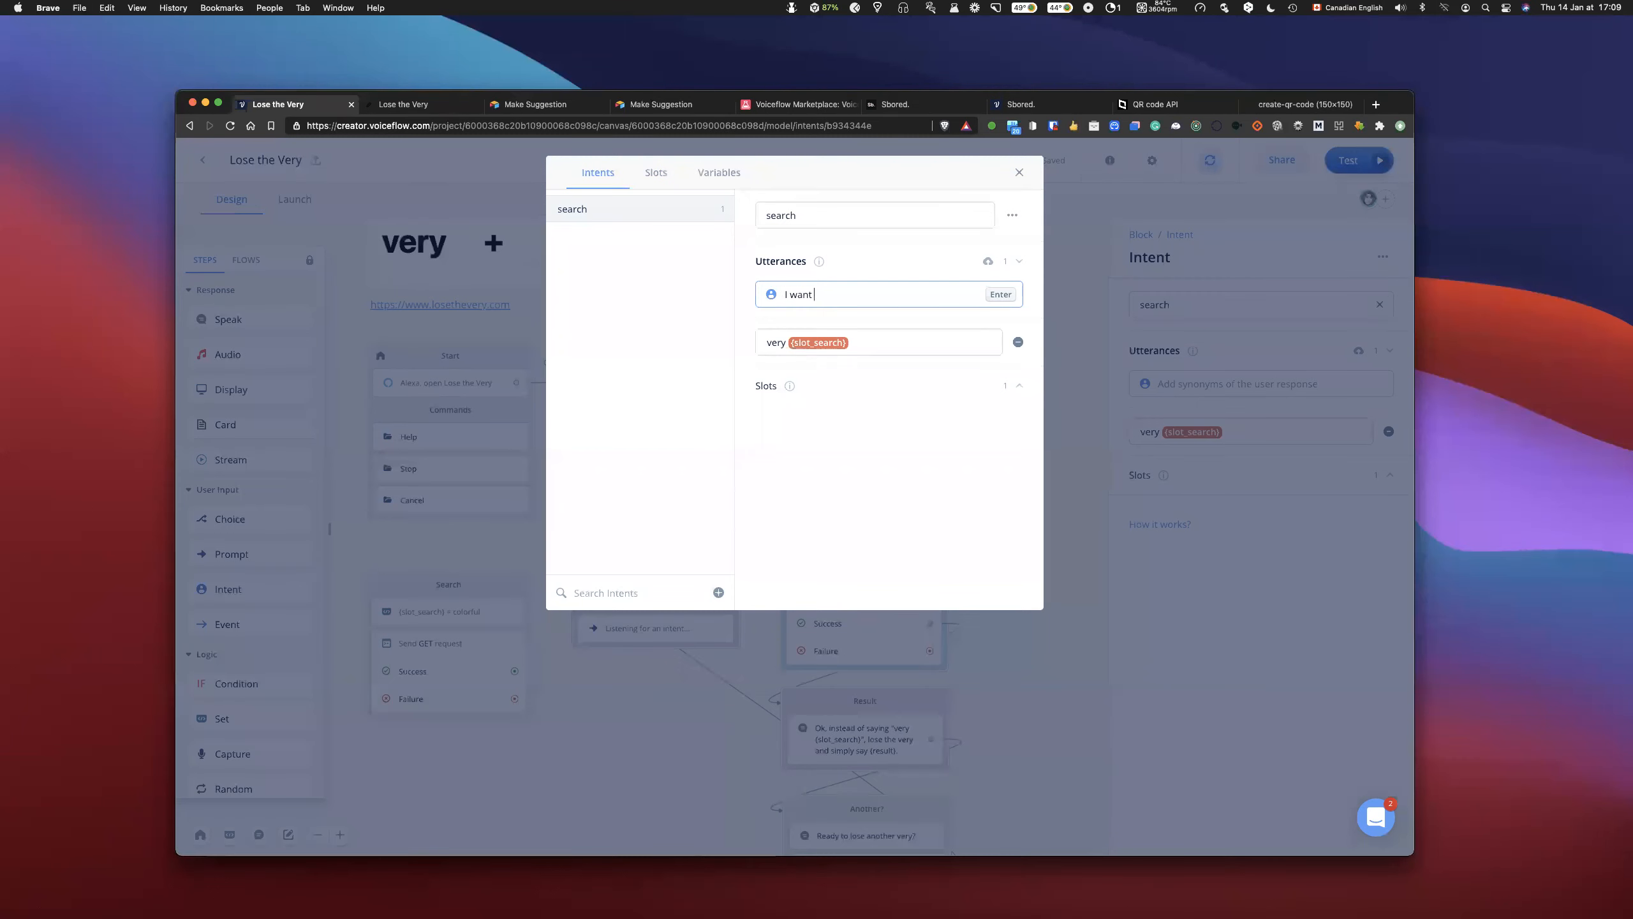
text( to look for very {)
key(Down)
key(Return)
key(Return)
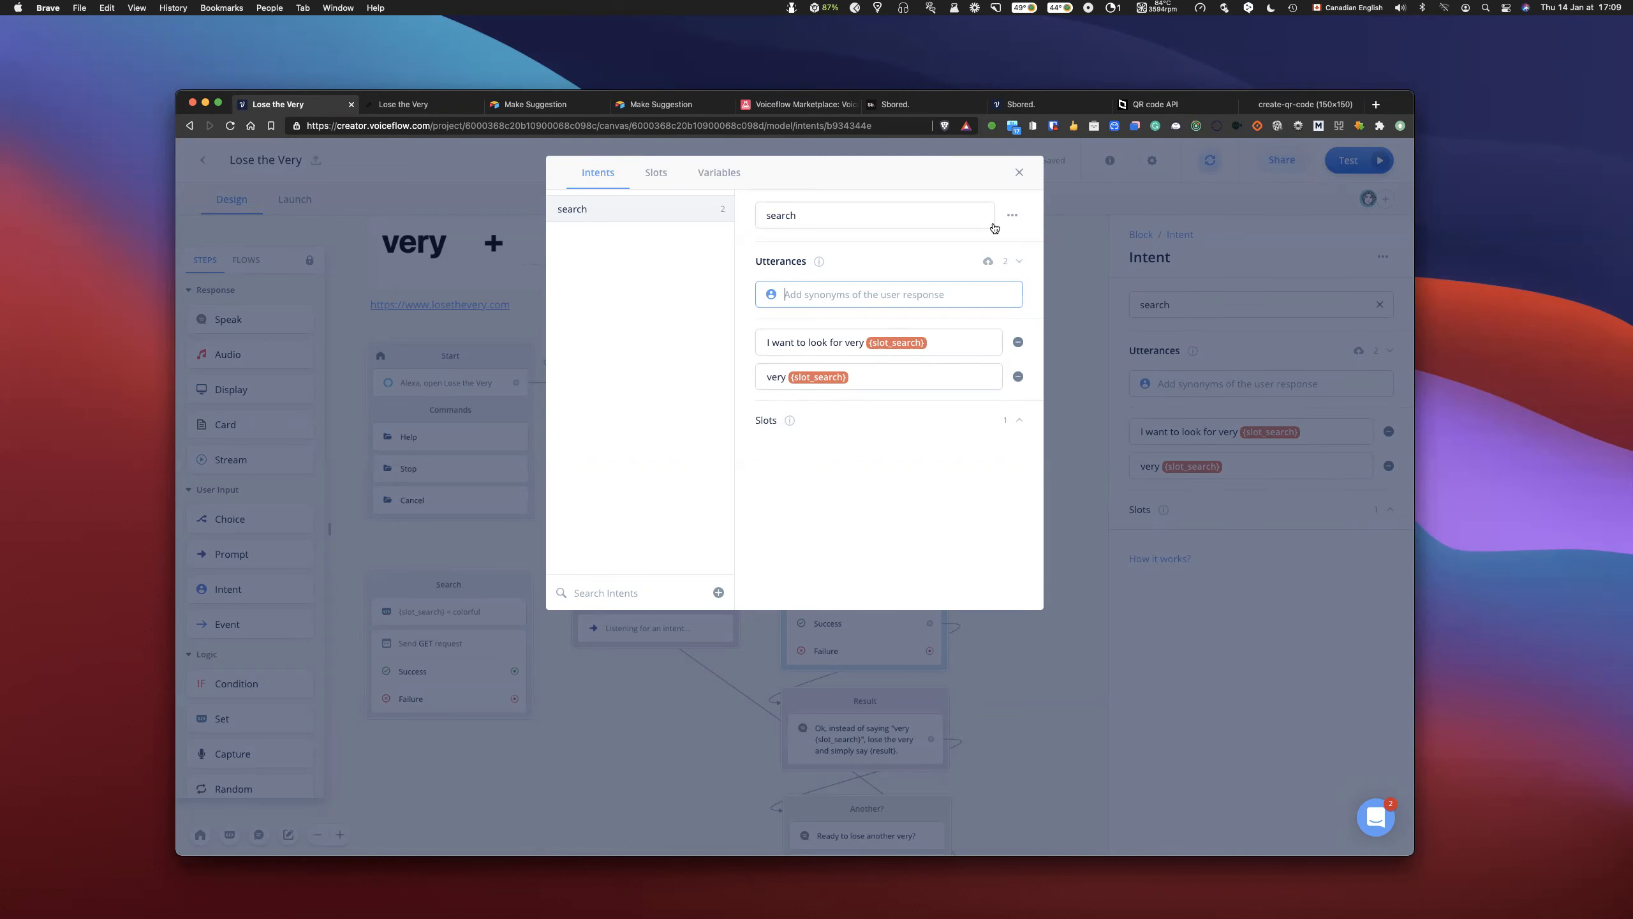
click(1018, 173)
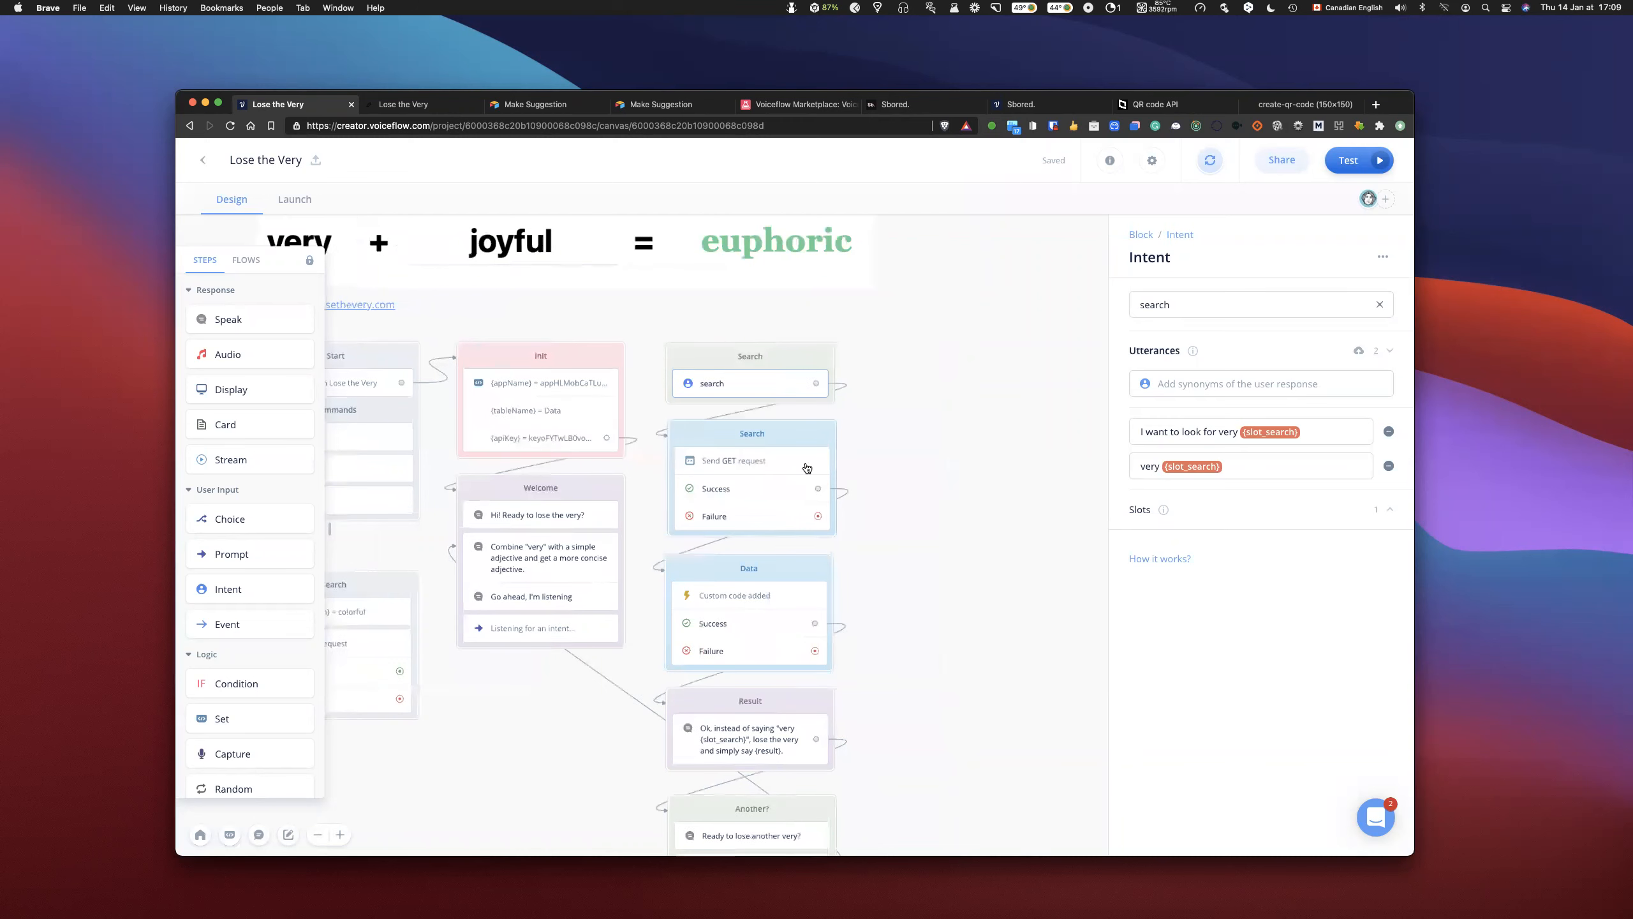
- Review the Search block's Airtable GET request, including its full URL, Authorization header and response mapping
click(763, 464)
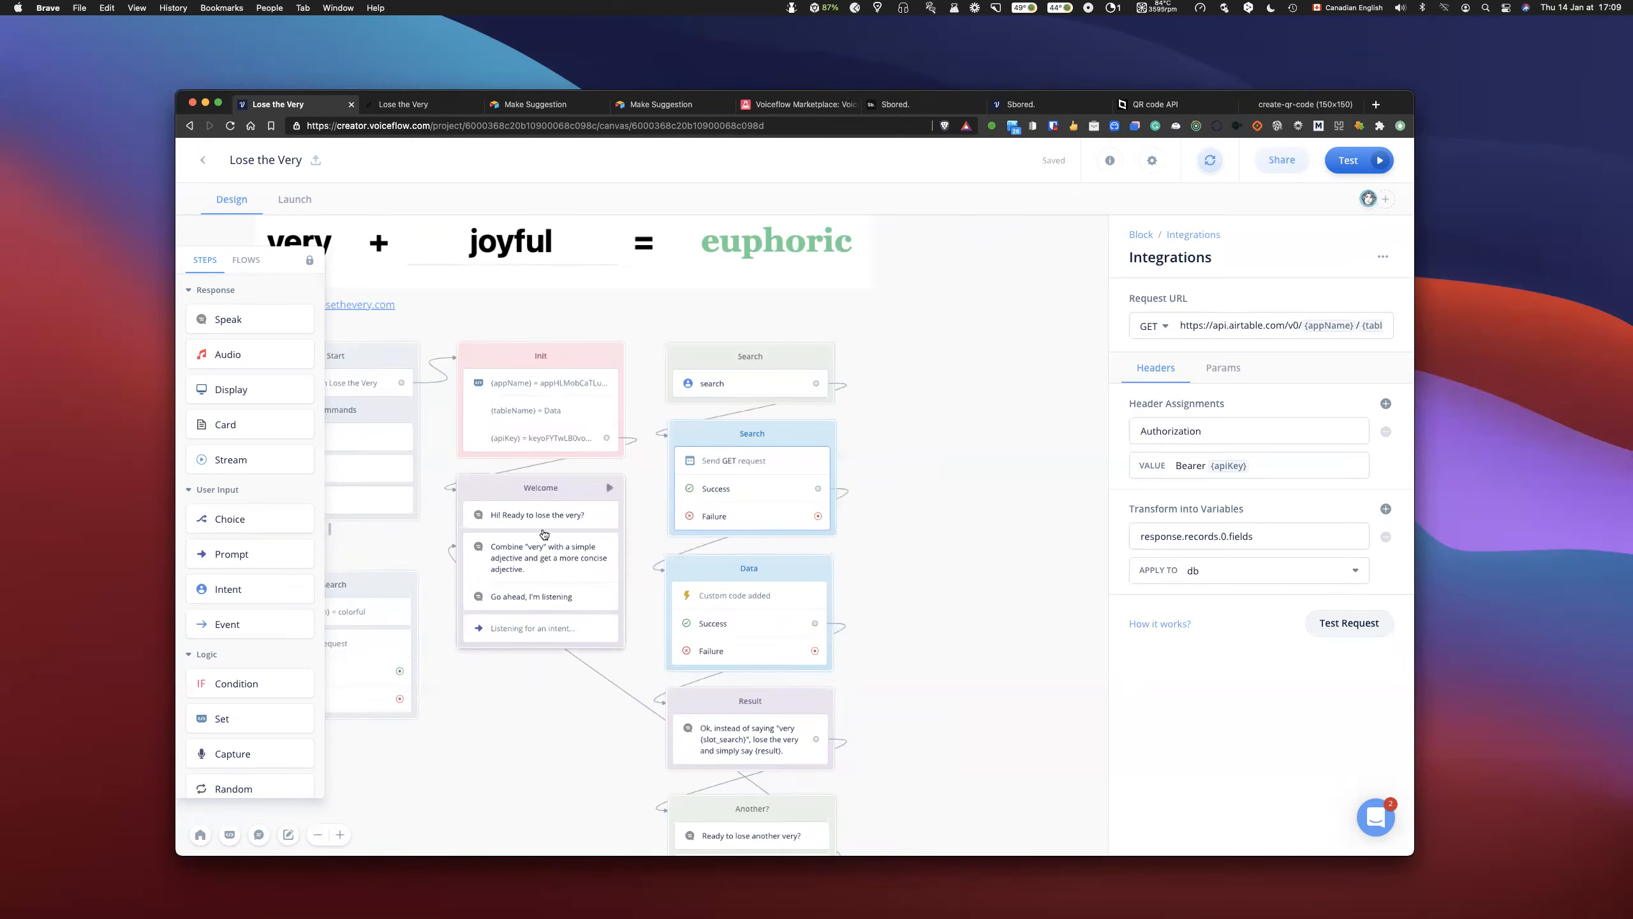
scroll(257, 621, down, 6)
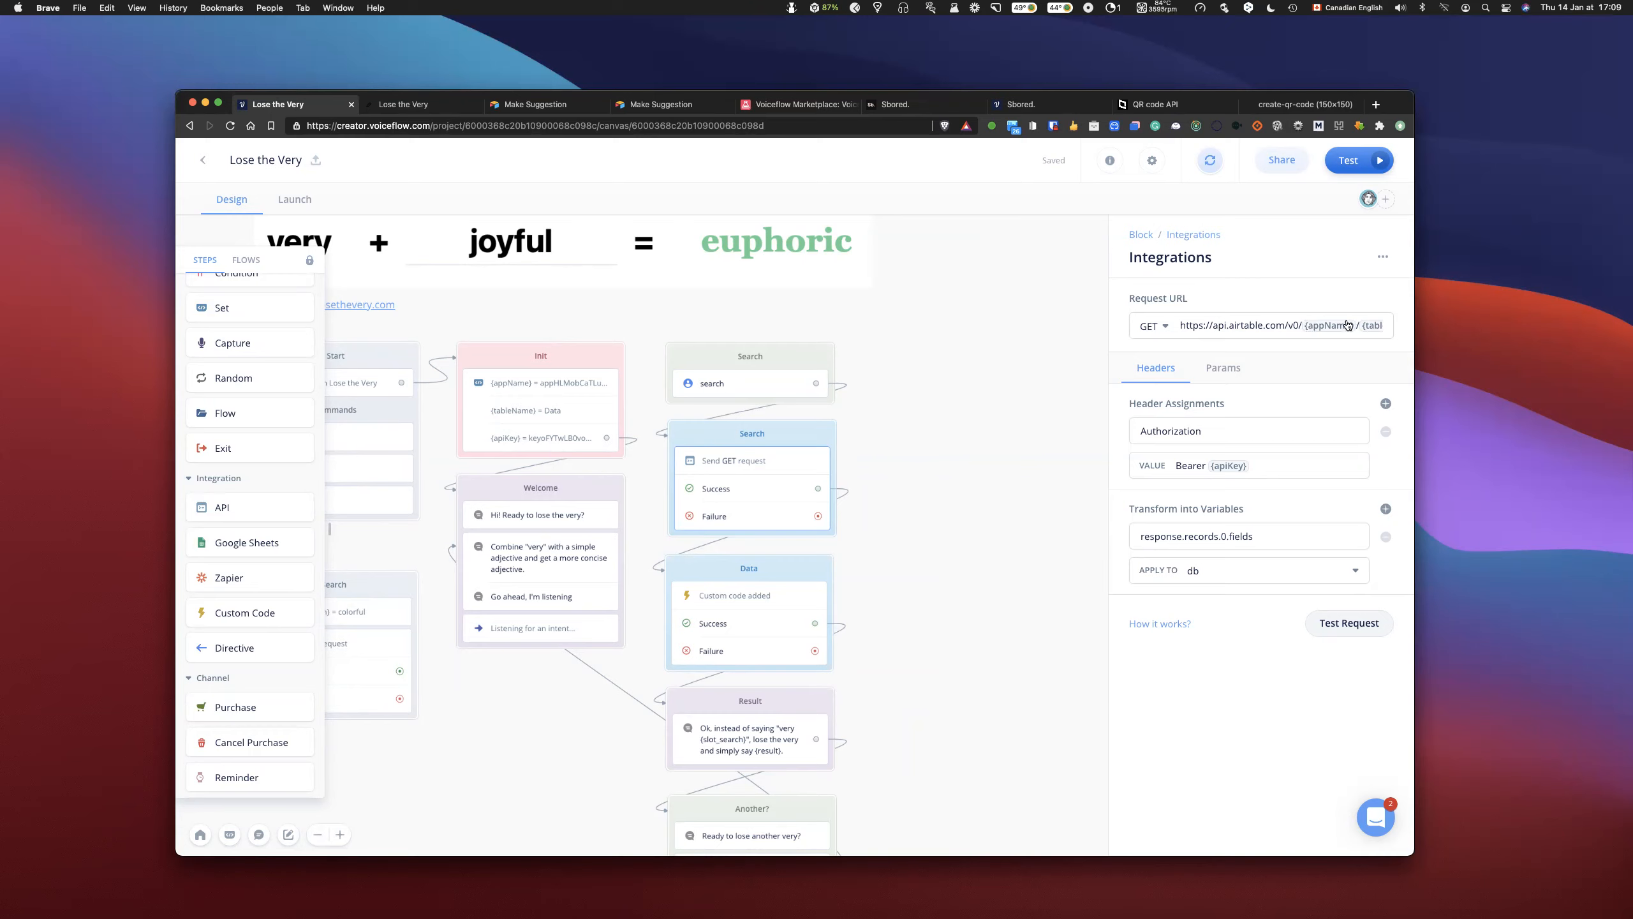
scroll(1317, 331, right, 1)
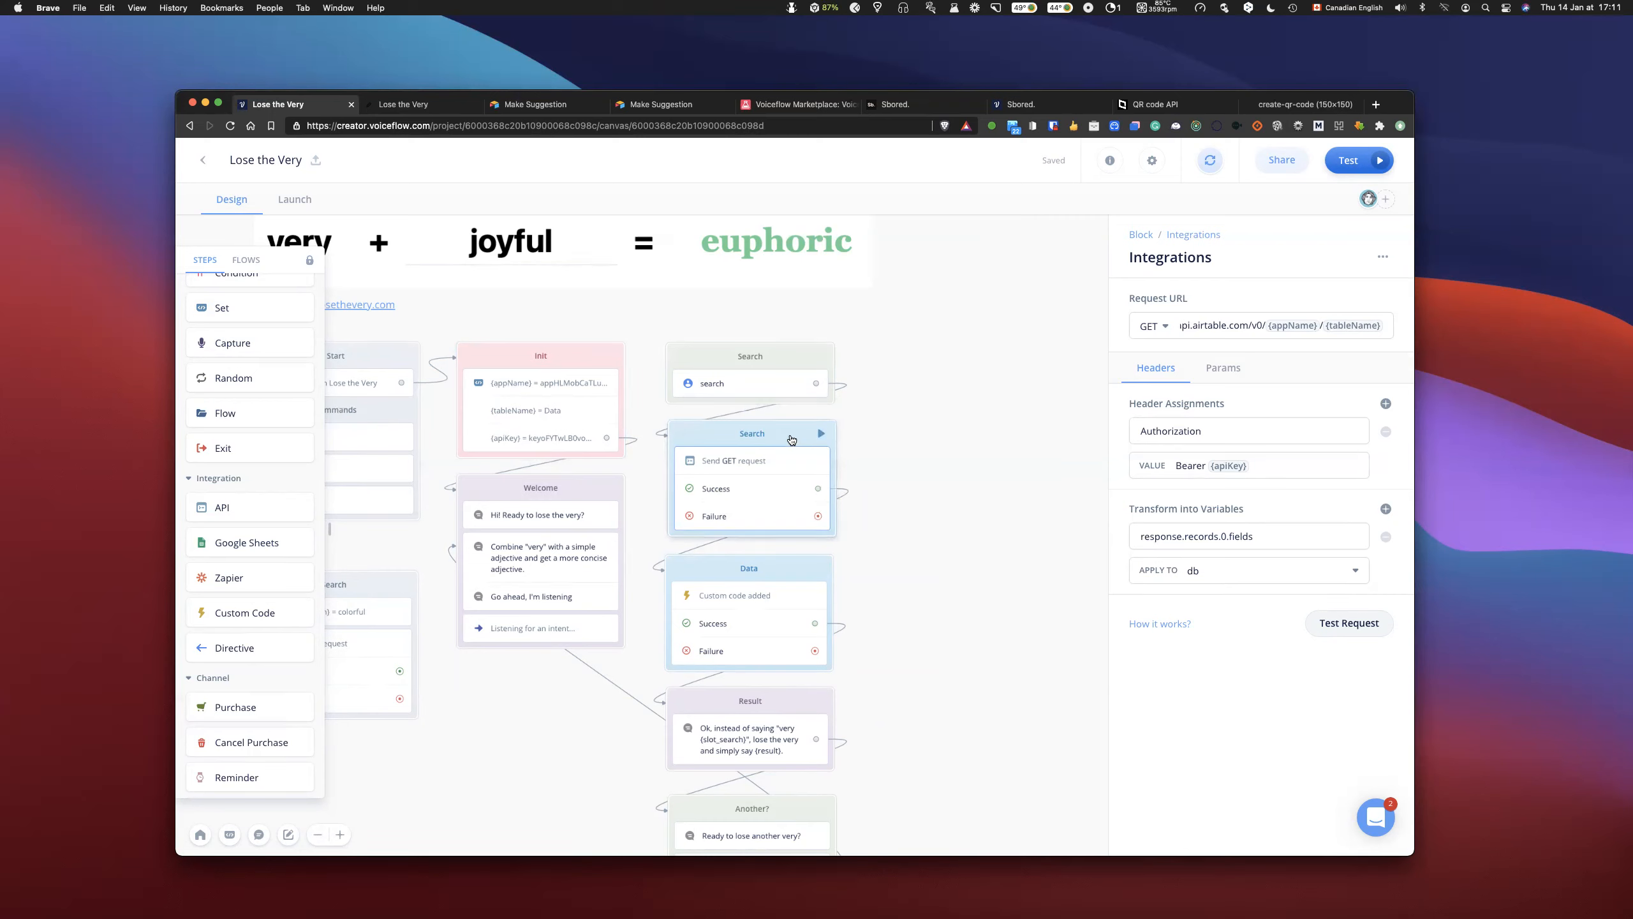
- Duplicate the Init and Search request blocks in the empty canvas area beside the flow and align the copies side by side
click(709, 429)
click(571, 359)
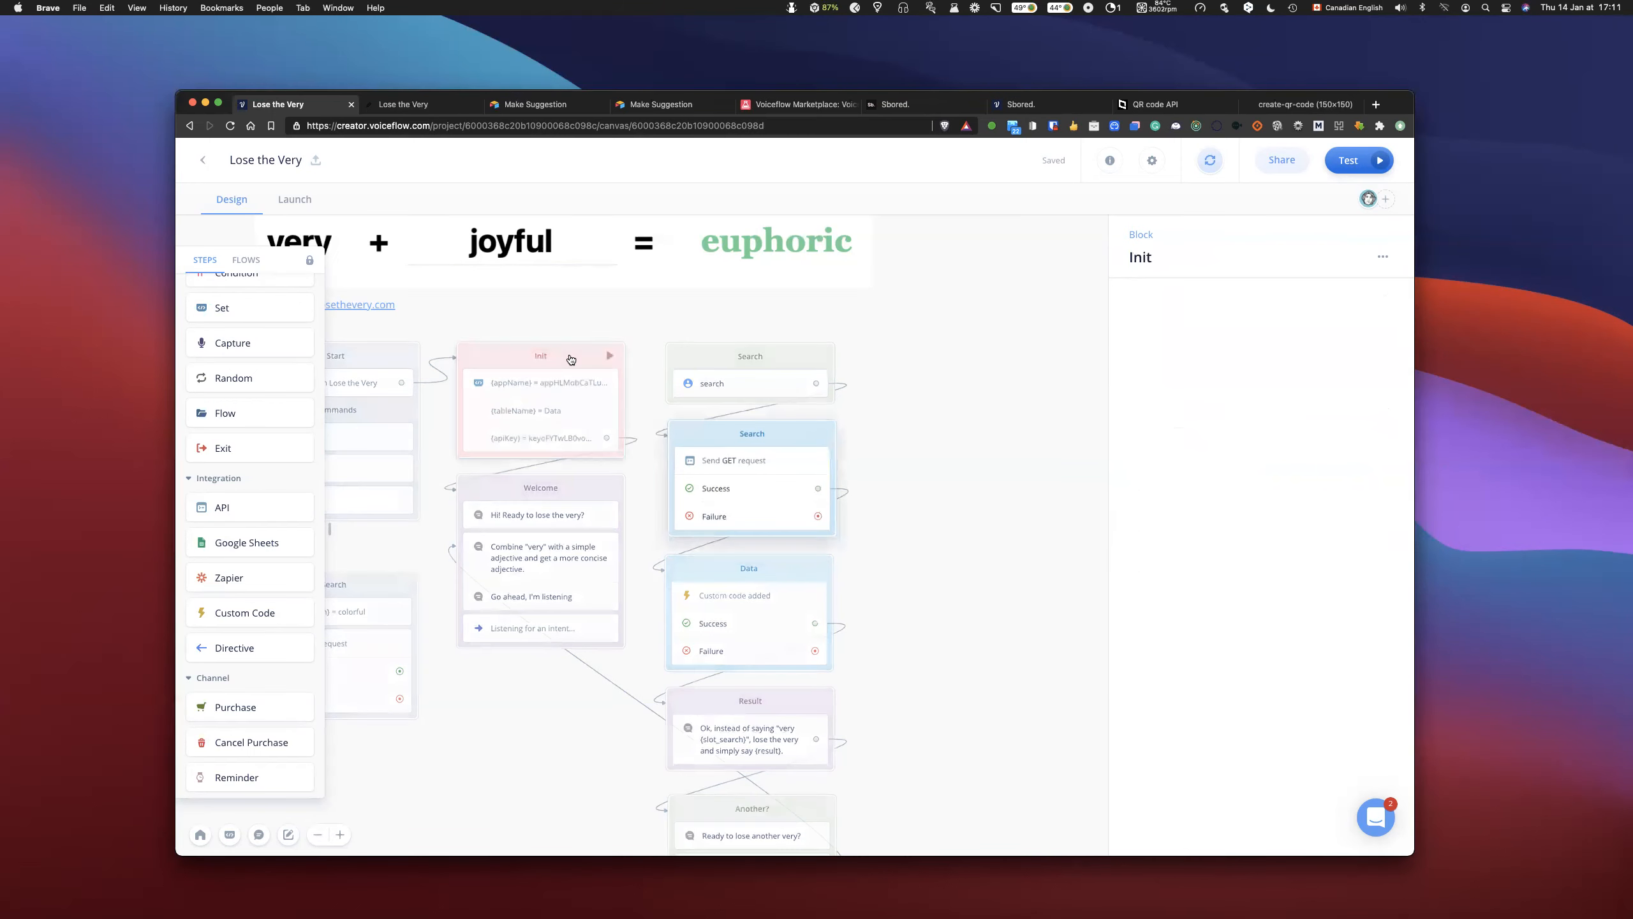
click(705, 432)
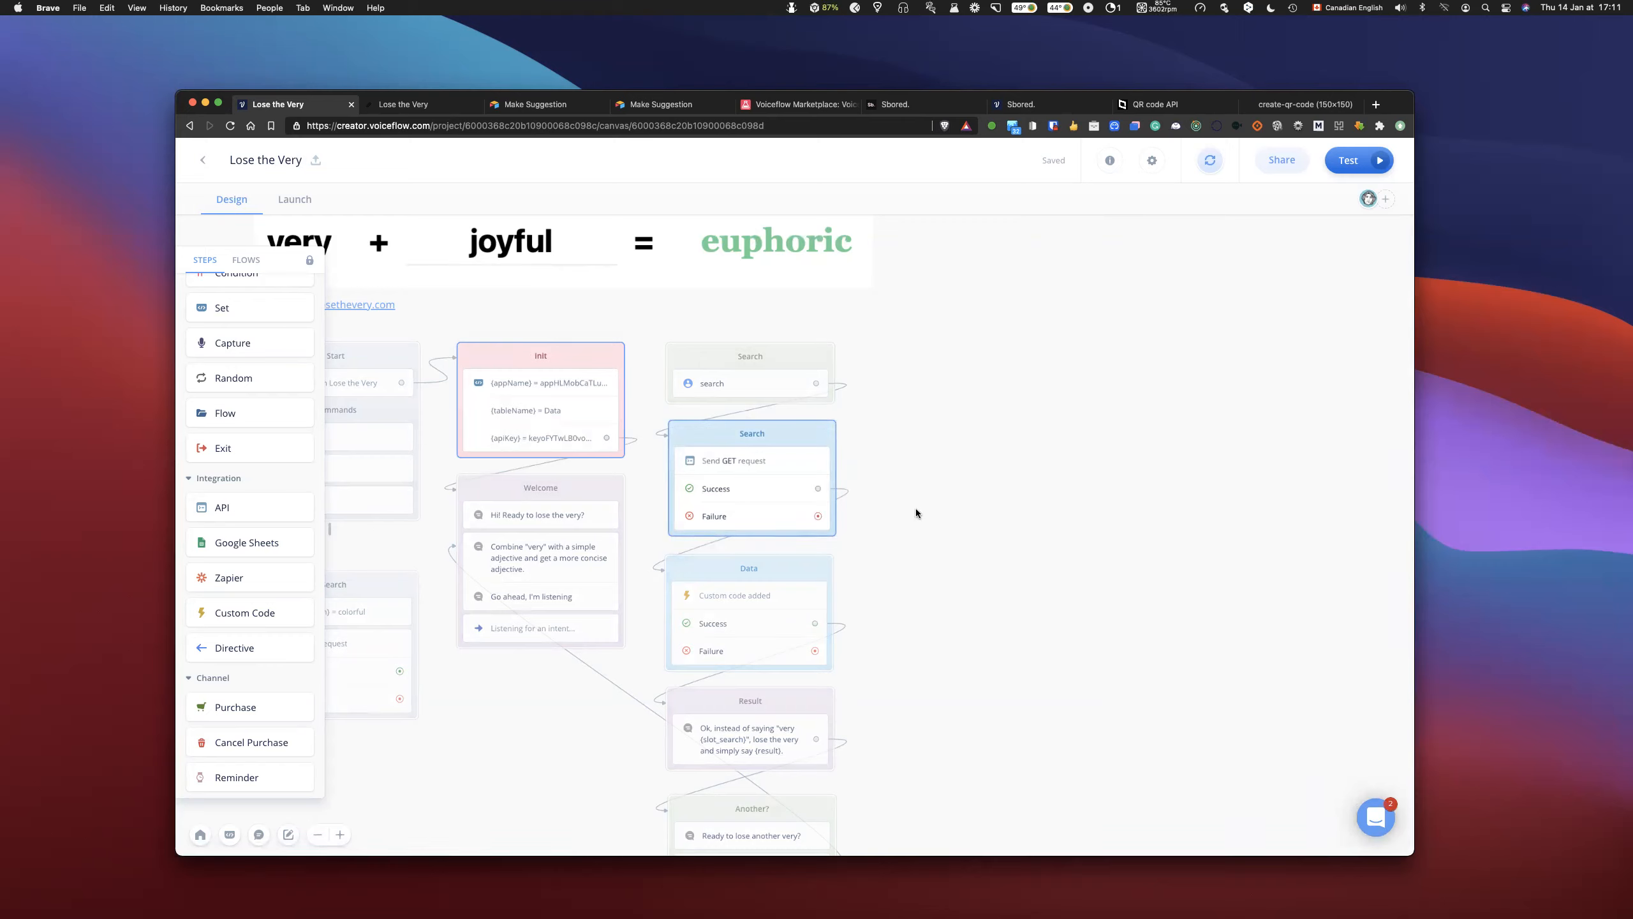
key(super+c)
click(1000, 448)
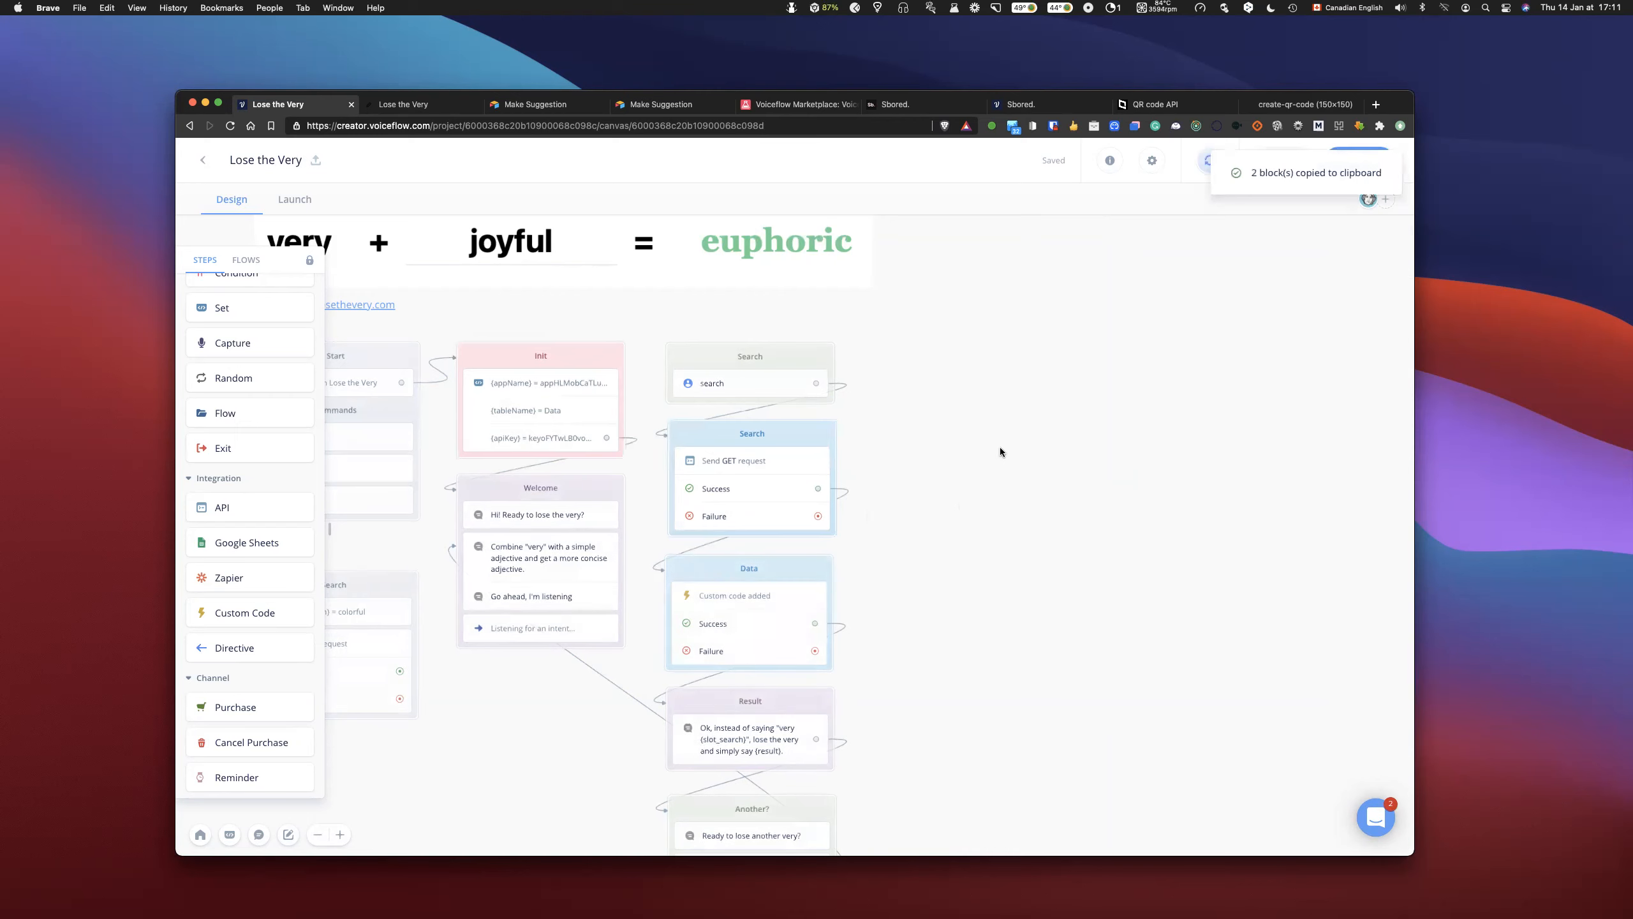
scroll(1000, 448, right, 5)
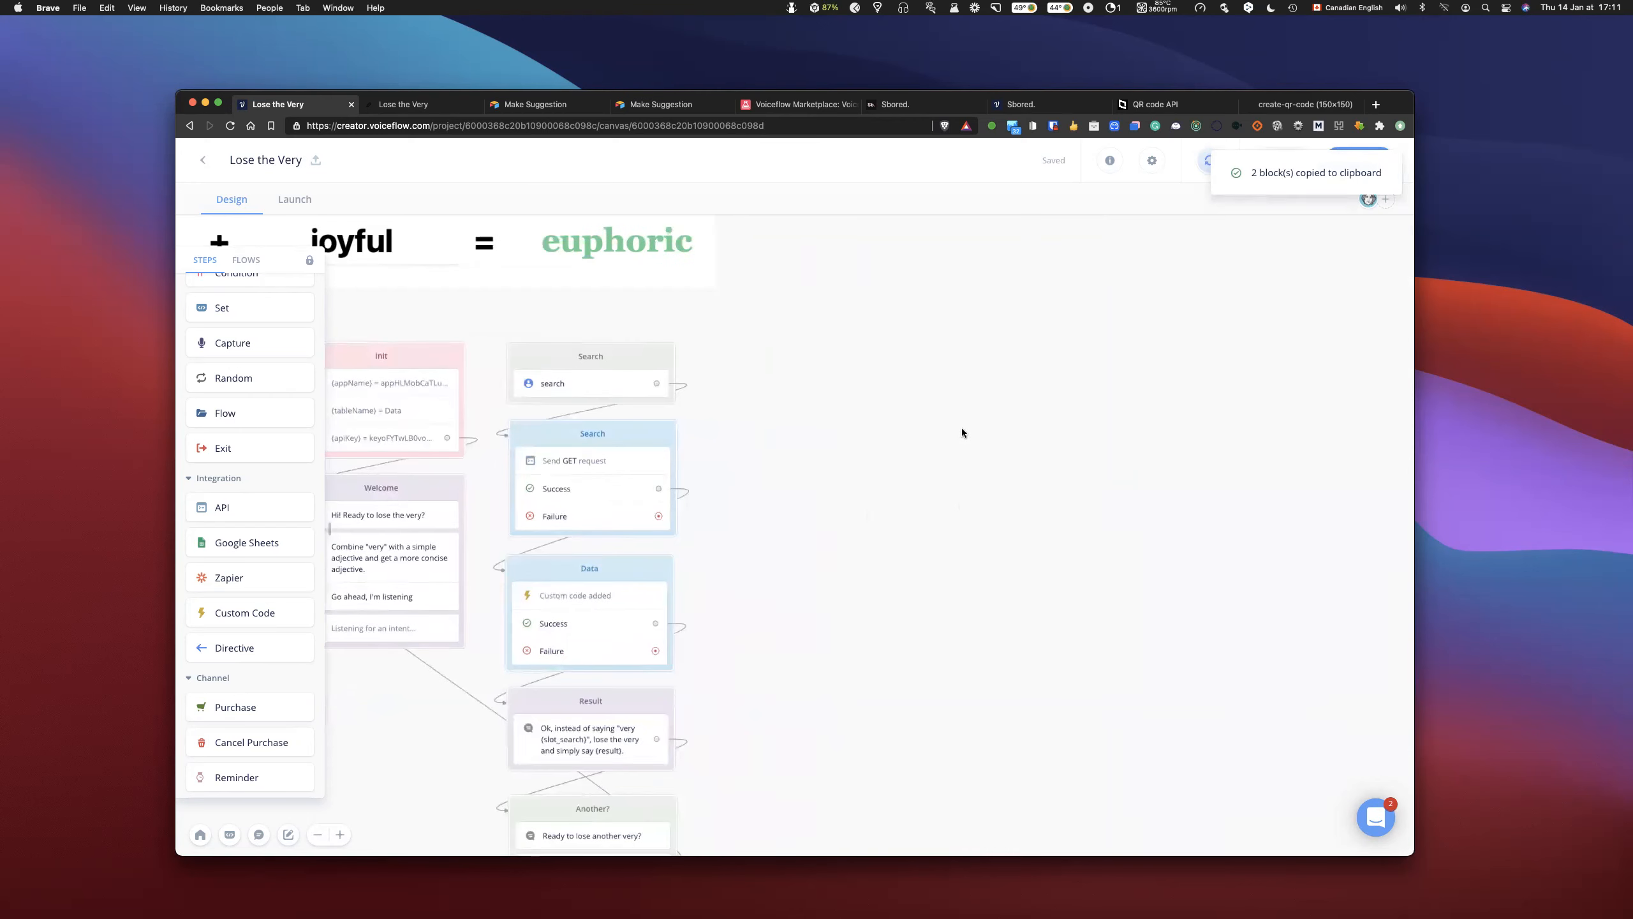
key(super+v)
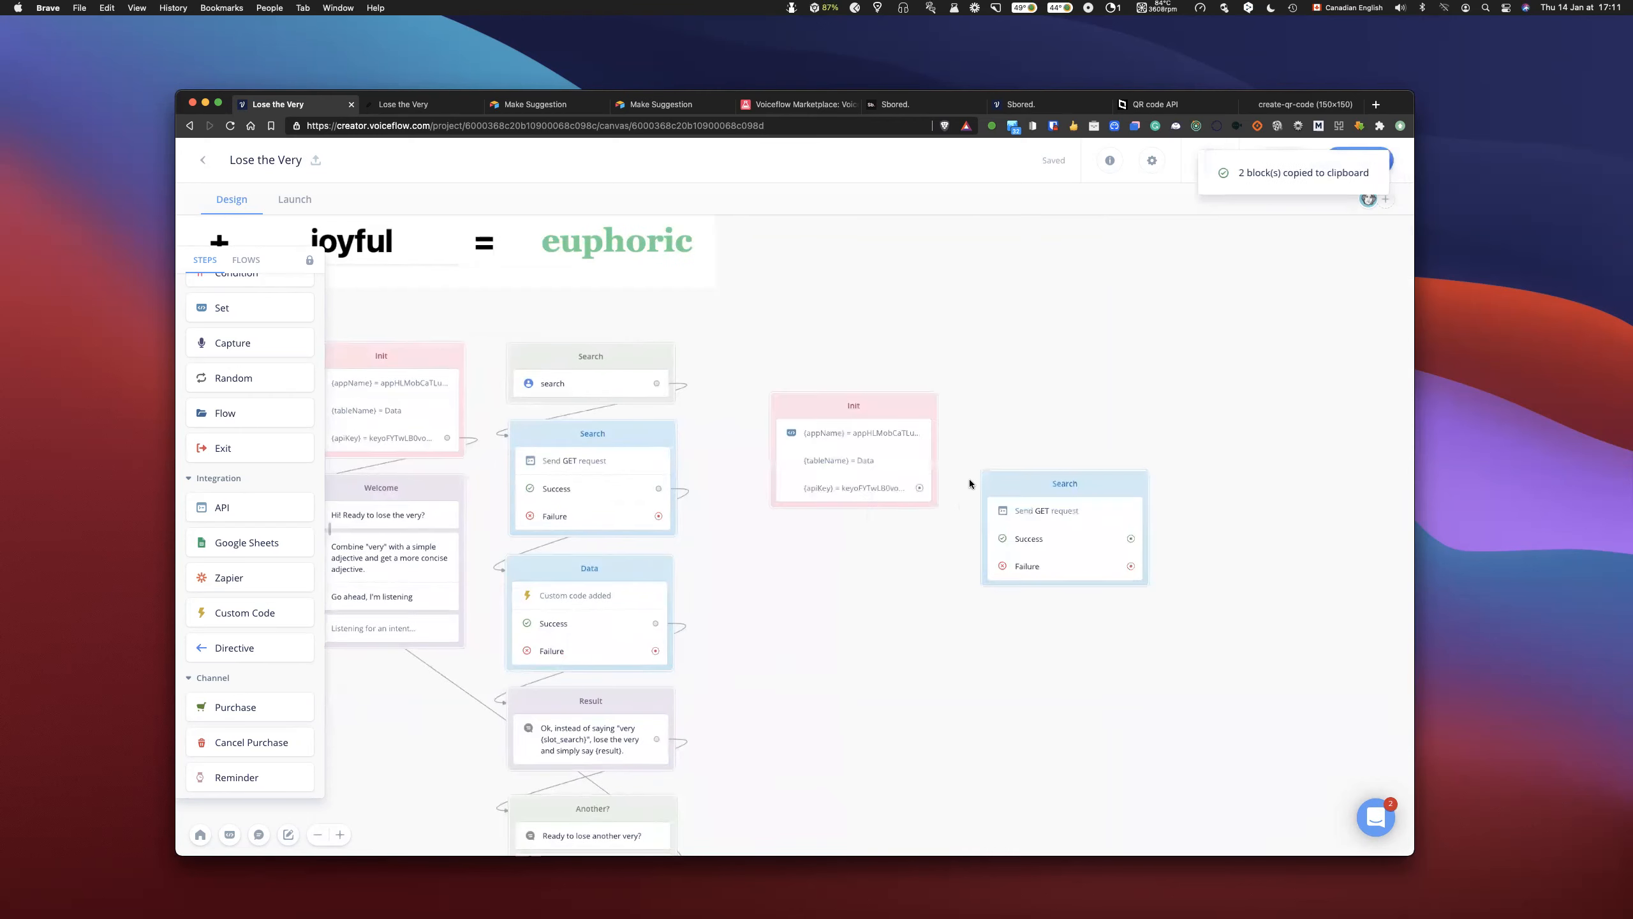
drag(1004, 491, 995, 413)
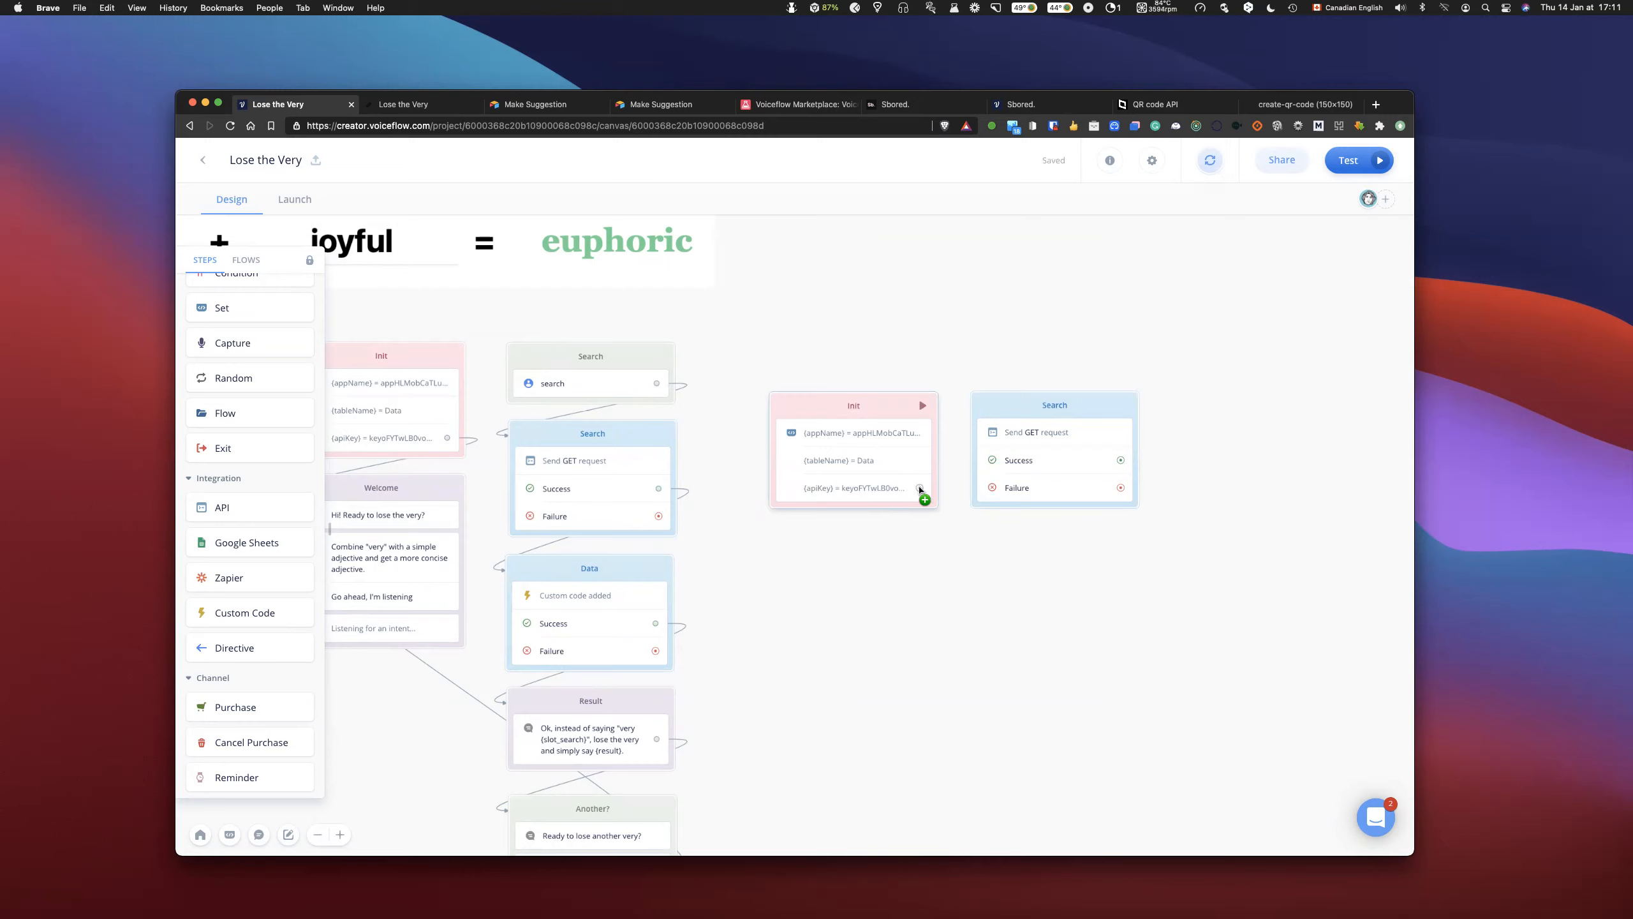
- Link the copied Init block to the copied Search block and check the copied GET request's settings
drag(919, 488, 1007, 429)
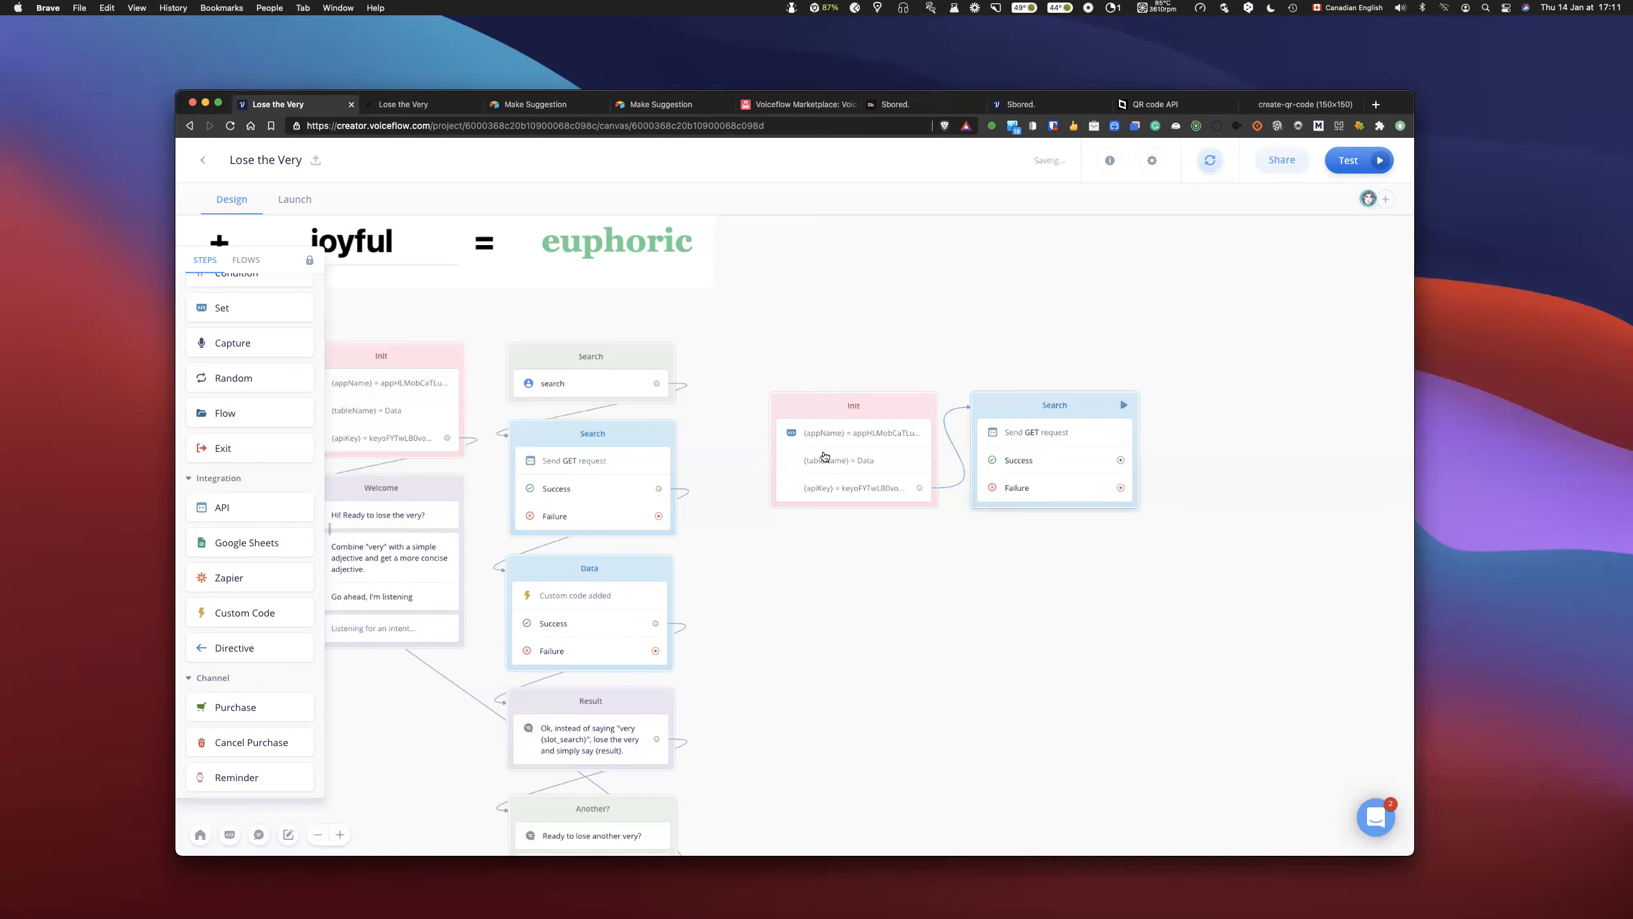
click(1070, 443)
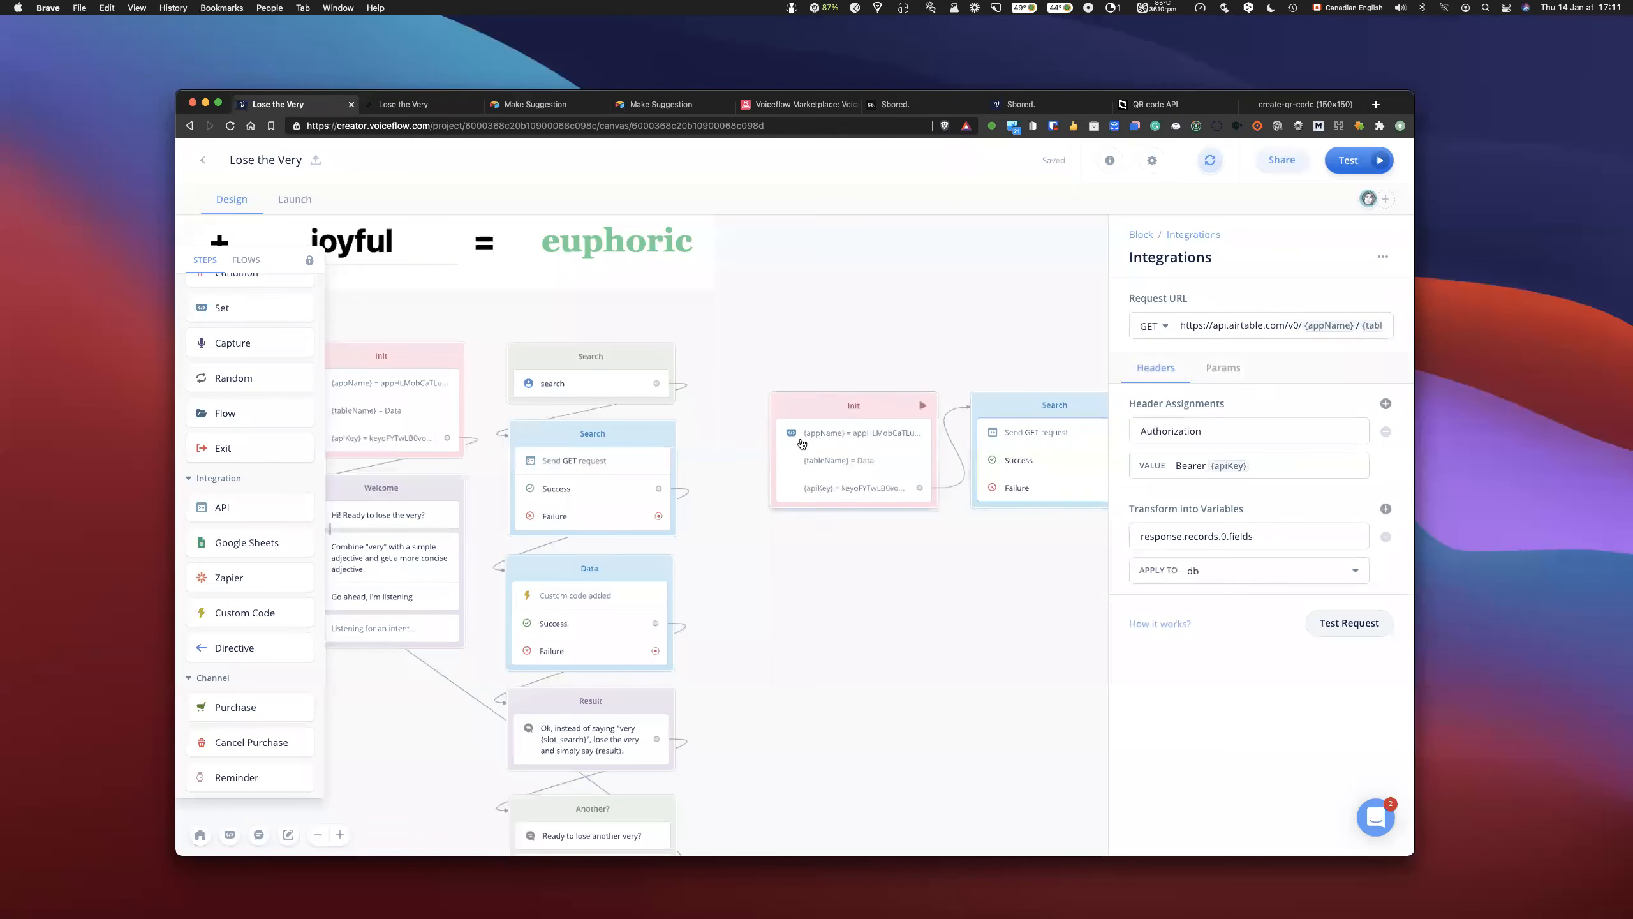
click(917, 370)
- Select the copied Init and Search blocks beside the flow and delete both
drag(824, 342, 1069, 585)
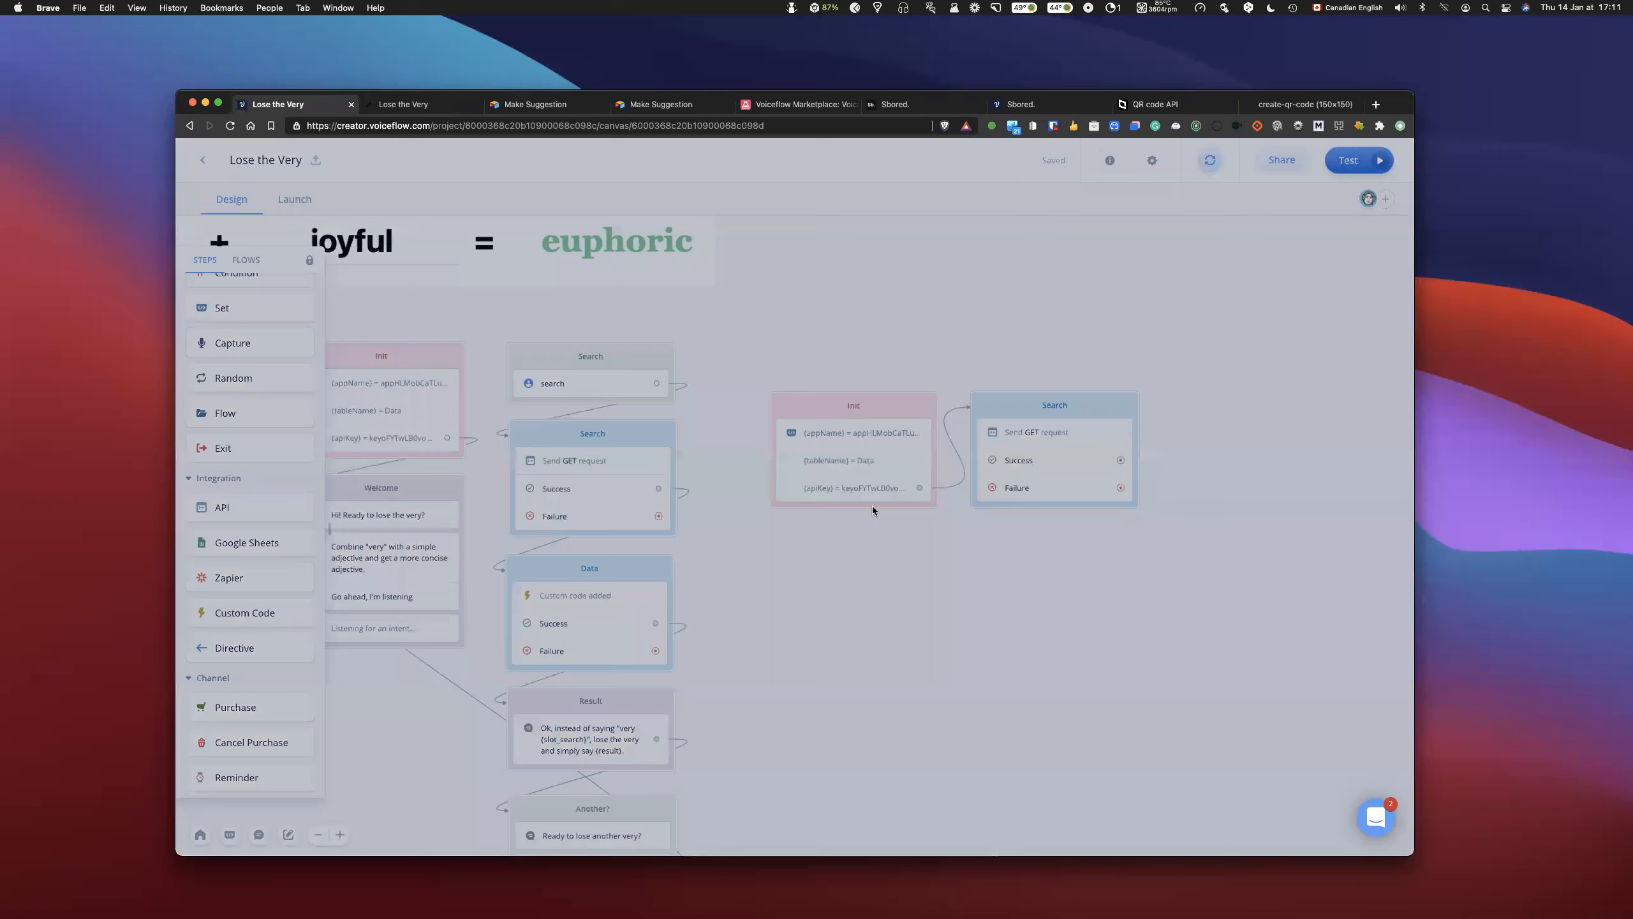
click(834, 522)
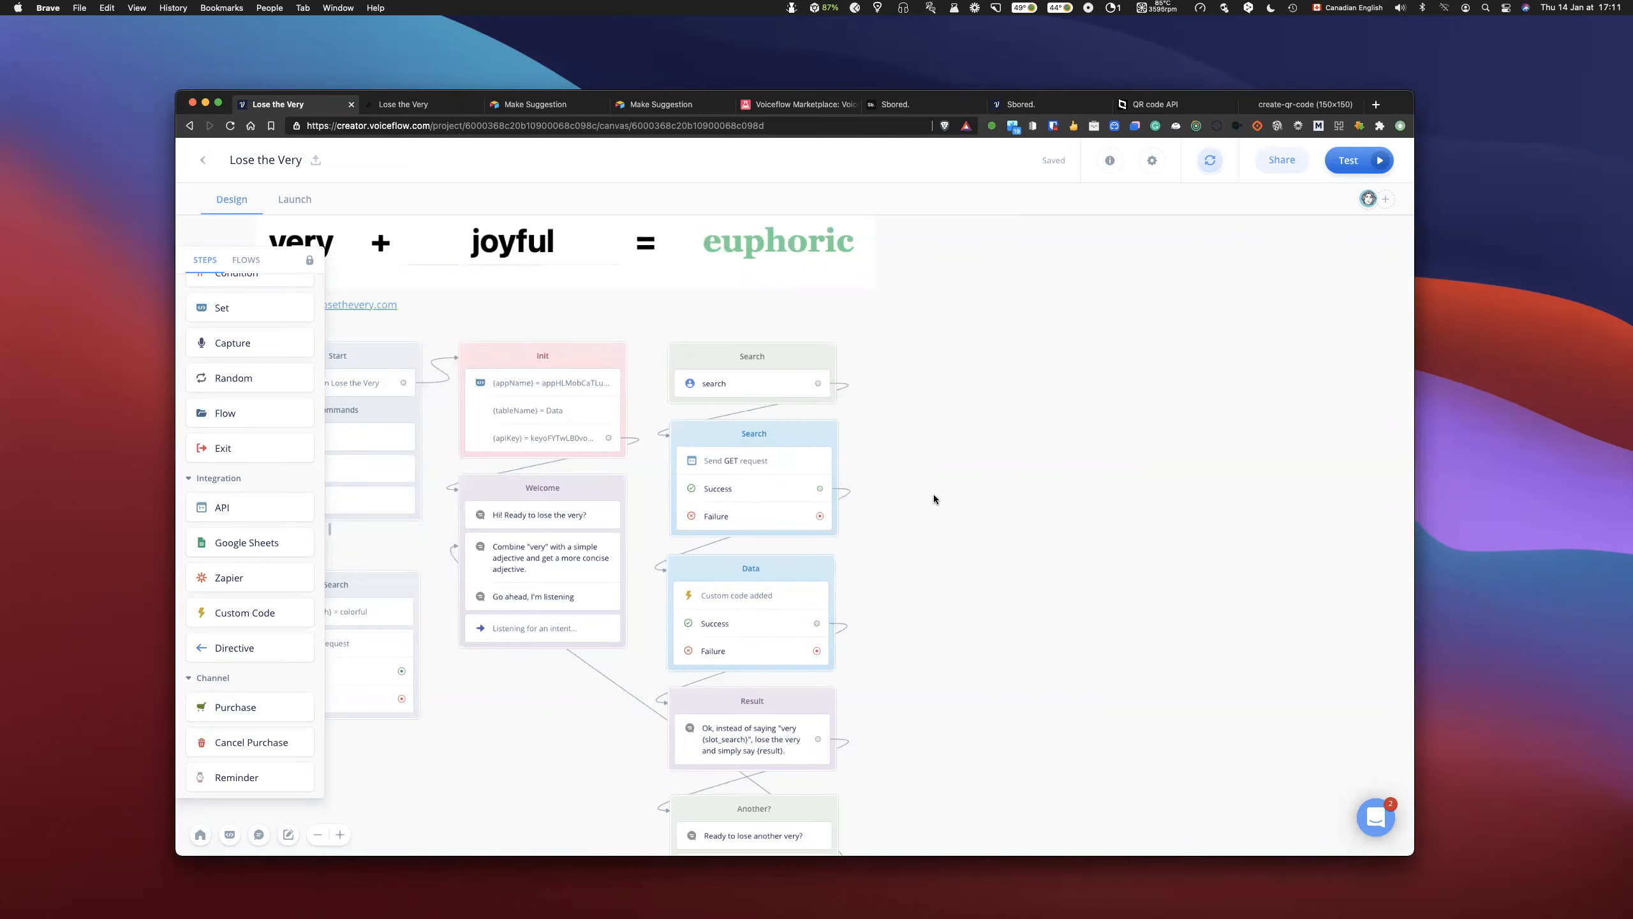
- Review the full filterByFormula parameter in the GET request of the flow's blue Search block
scroll(934, 493, left, 2)
scroll(949, 493, left, 4)
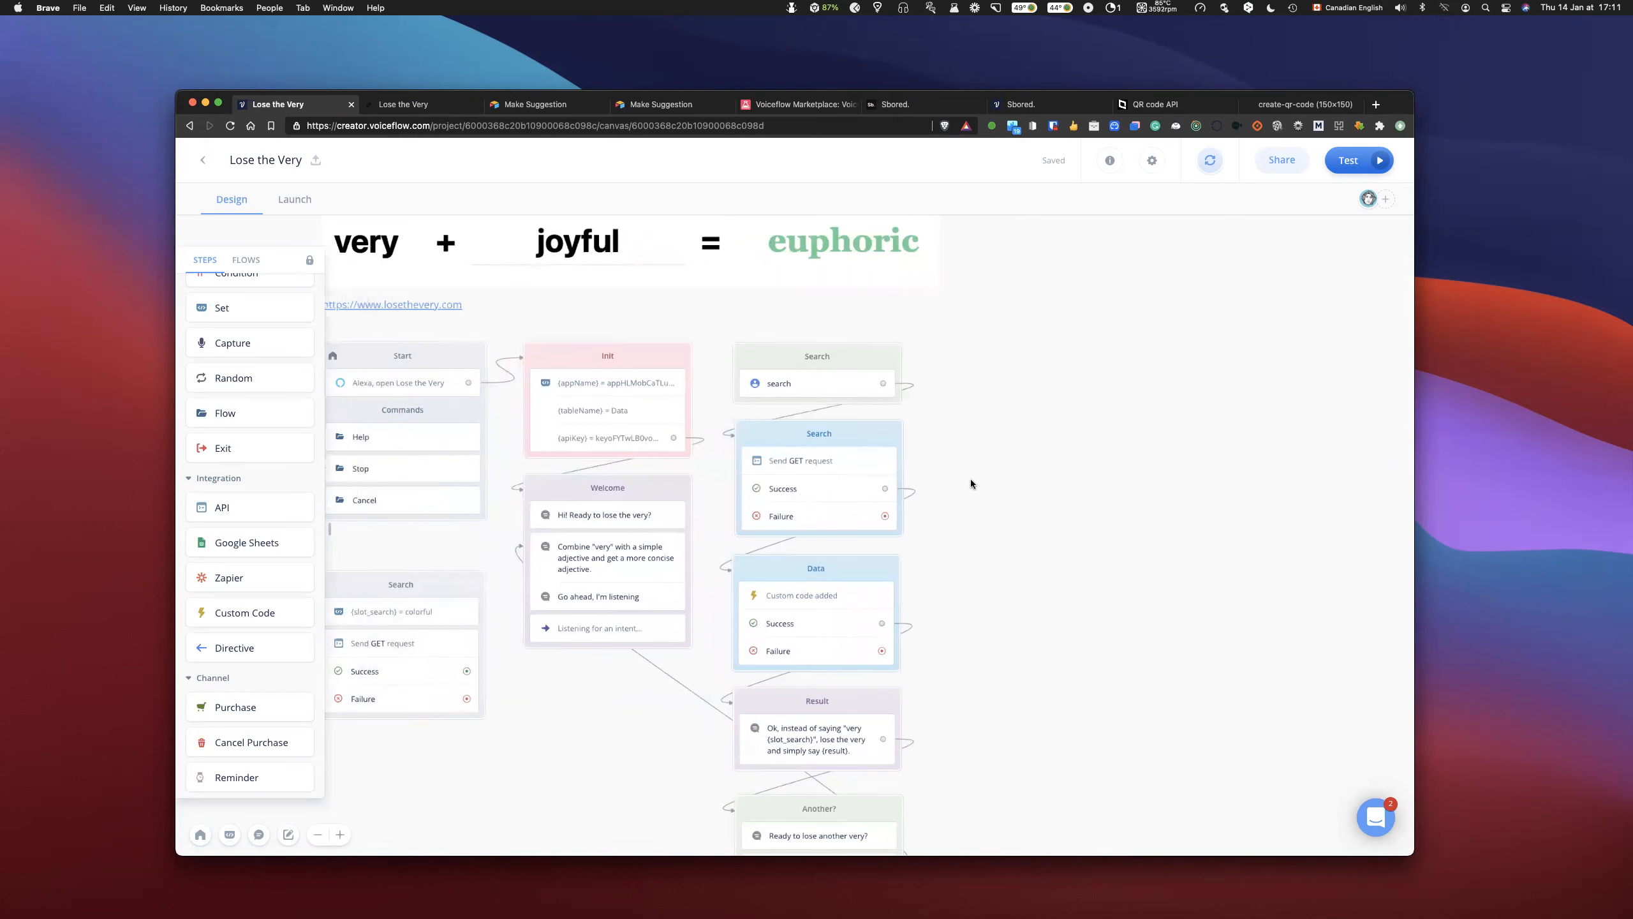
scroll(972, 482, down, 1)
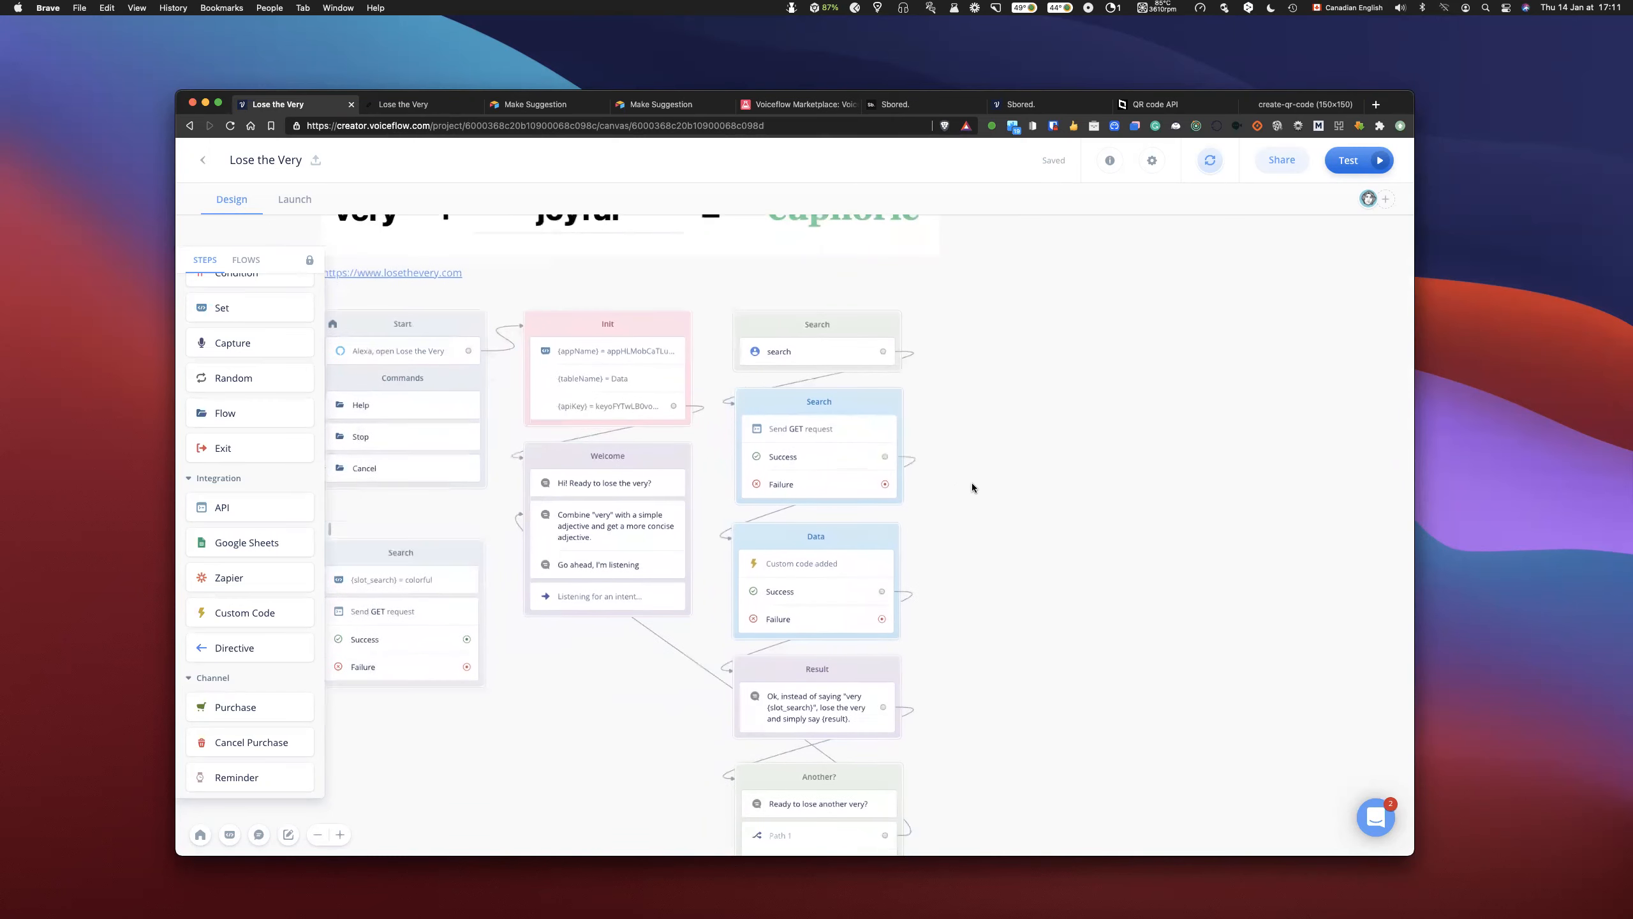
scroll(977, 487, up, 1)
click(842, 482)
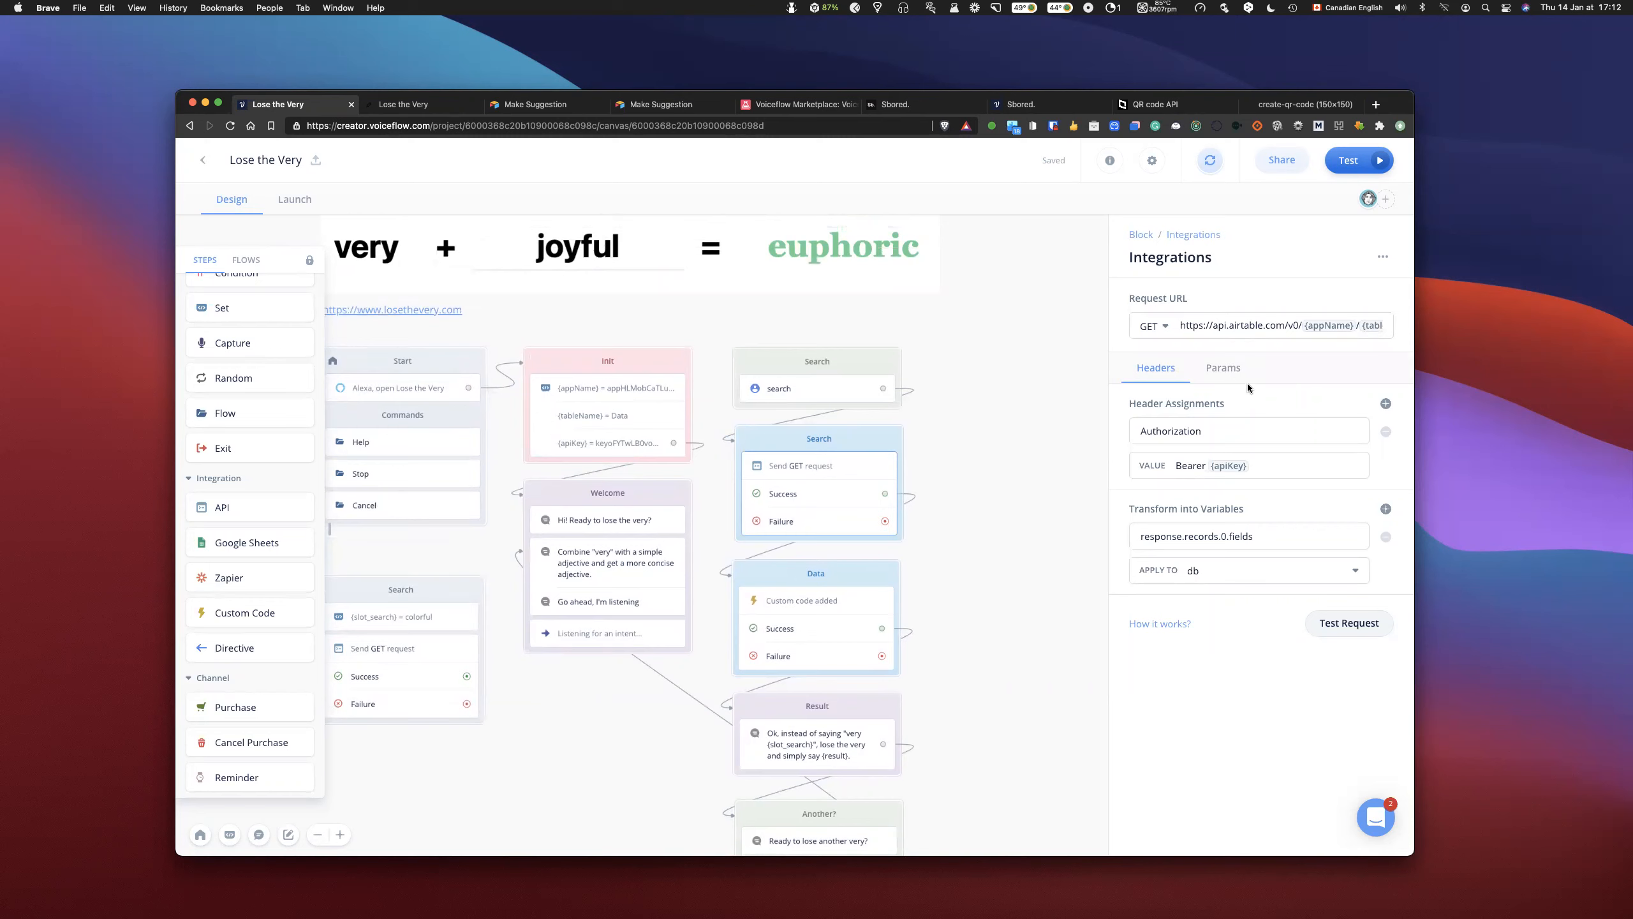
click(1225, 373)
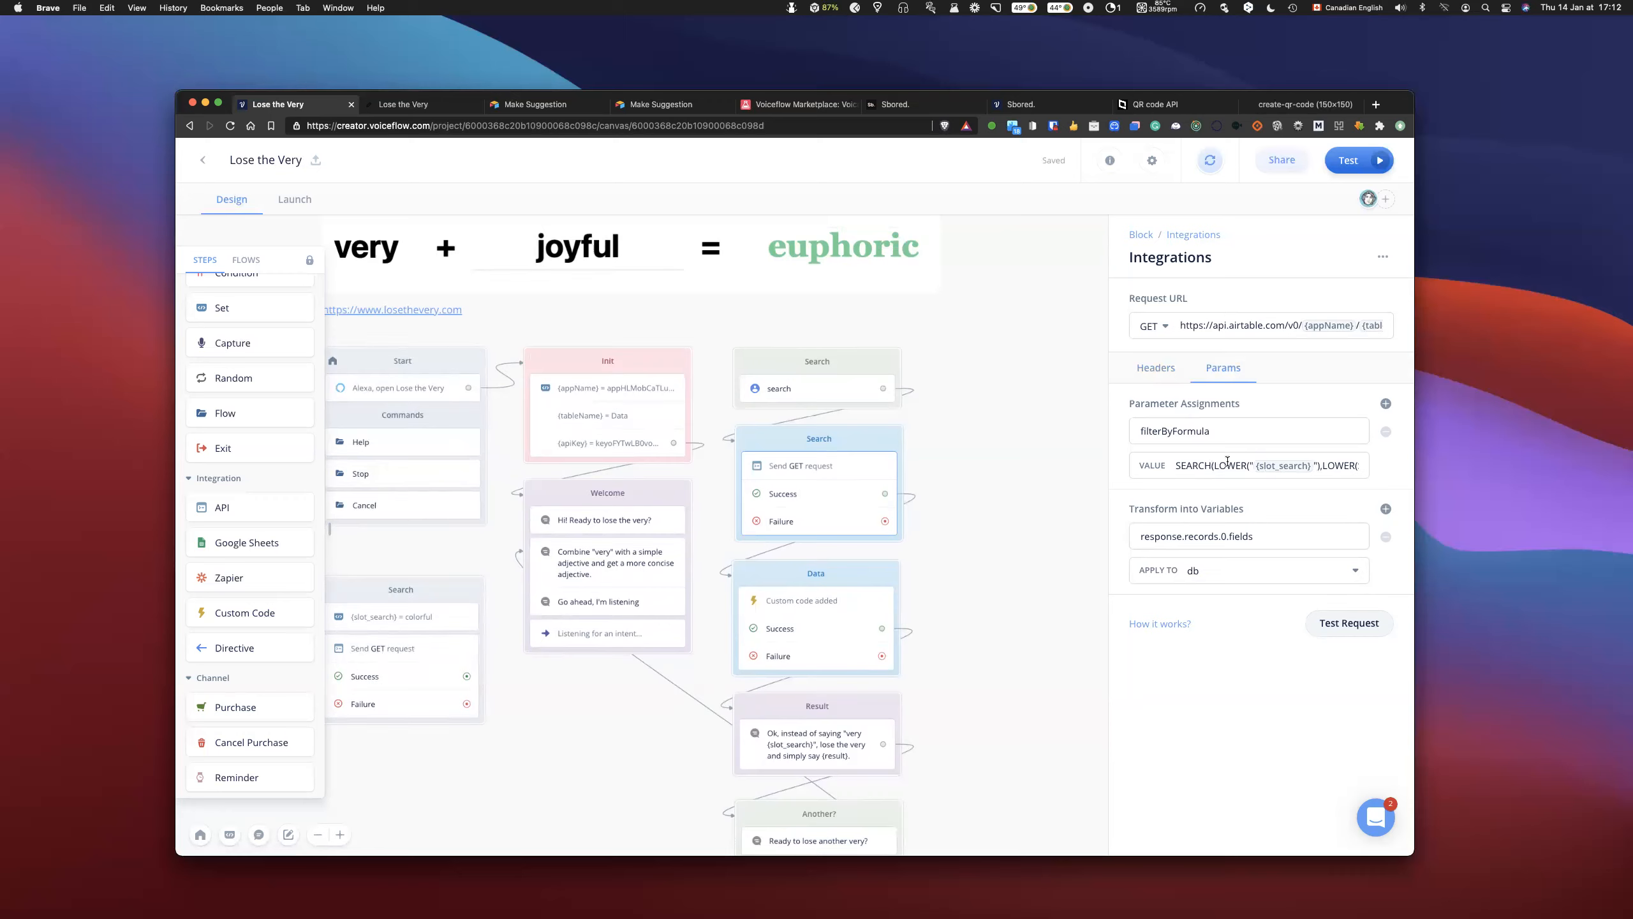
scroll(1209, 464, right, 2)
scroll(1202, 463, left, 1)
scroll(1202, 463, right, 2)
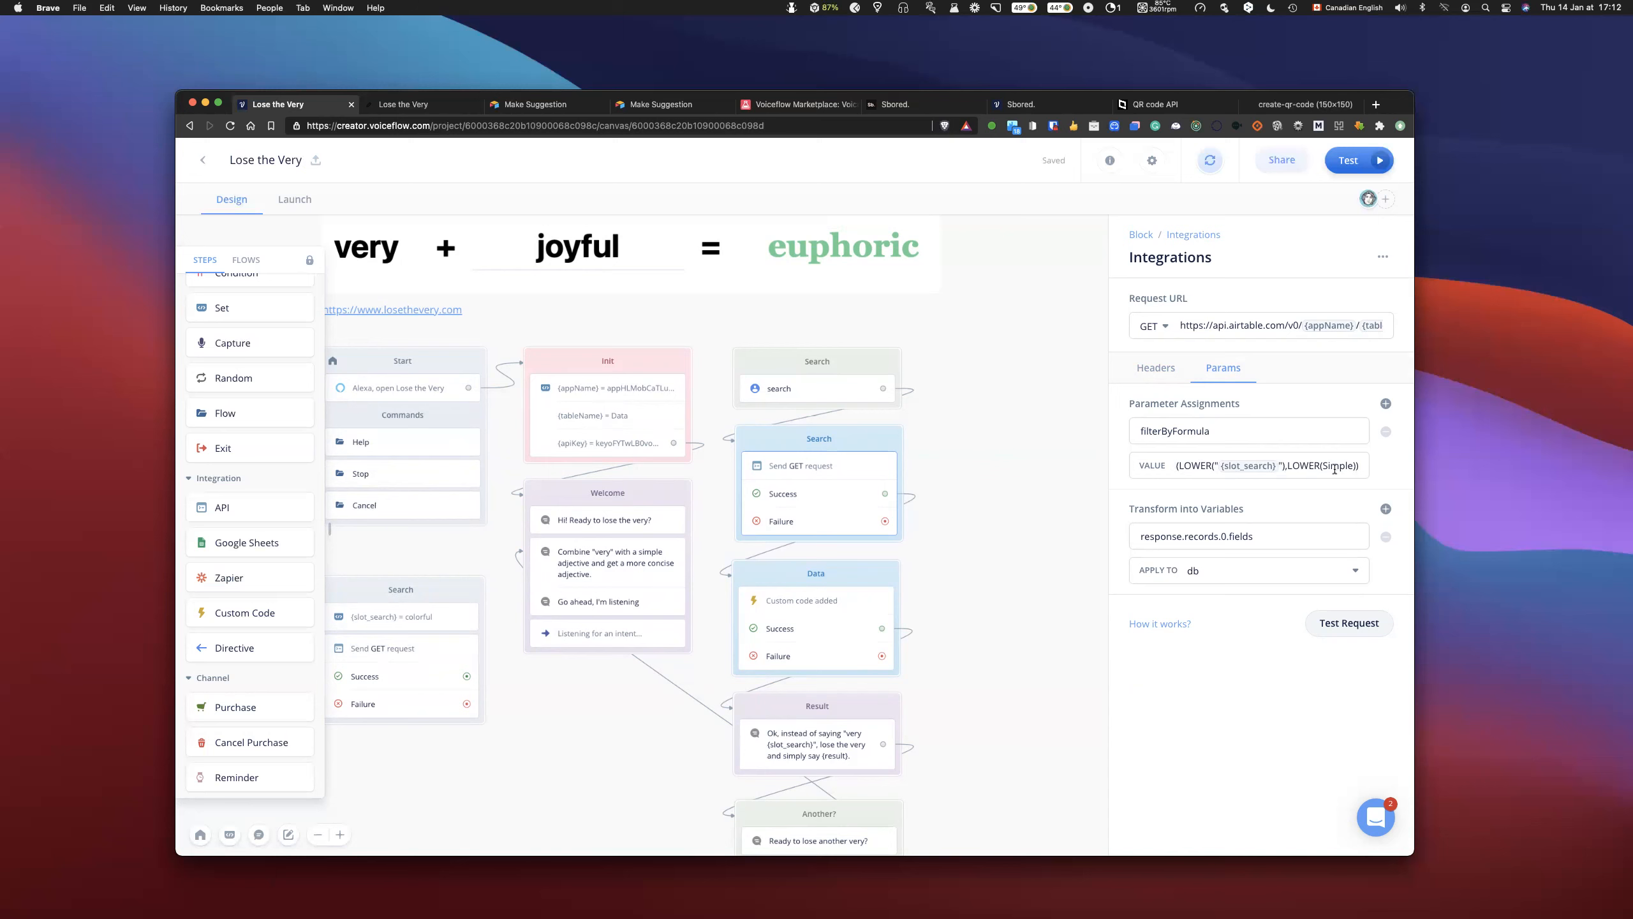
scroll(1314, 468, left, 2)
scroll(1314, 467, right, 2)
text(SEARCH)
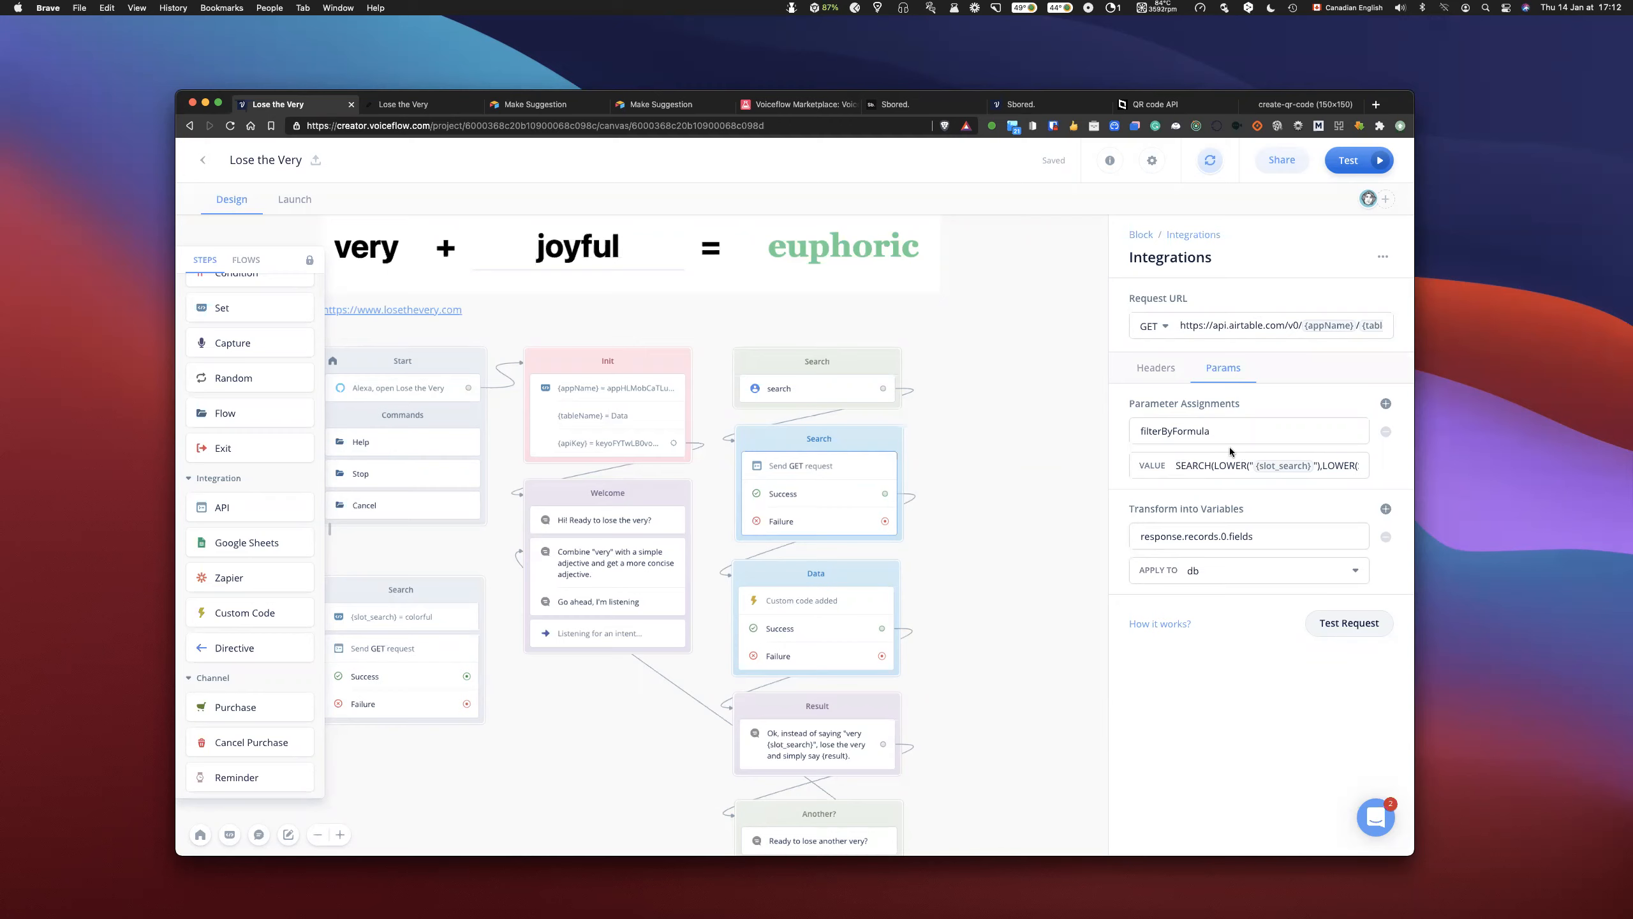
scroll(1224, 466, right, 1)
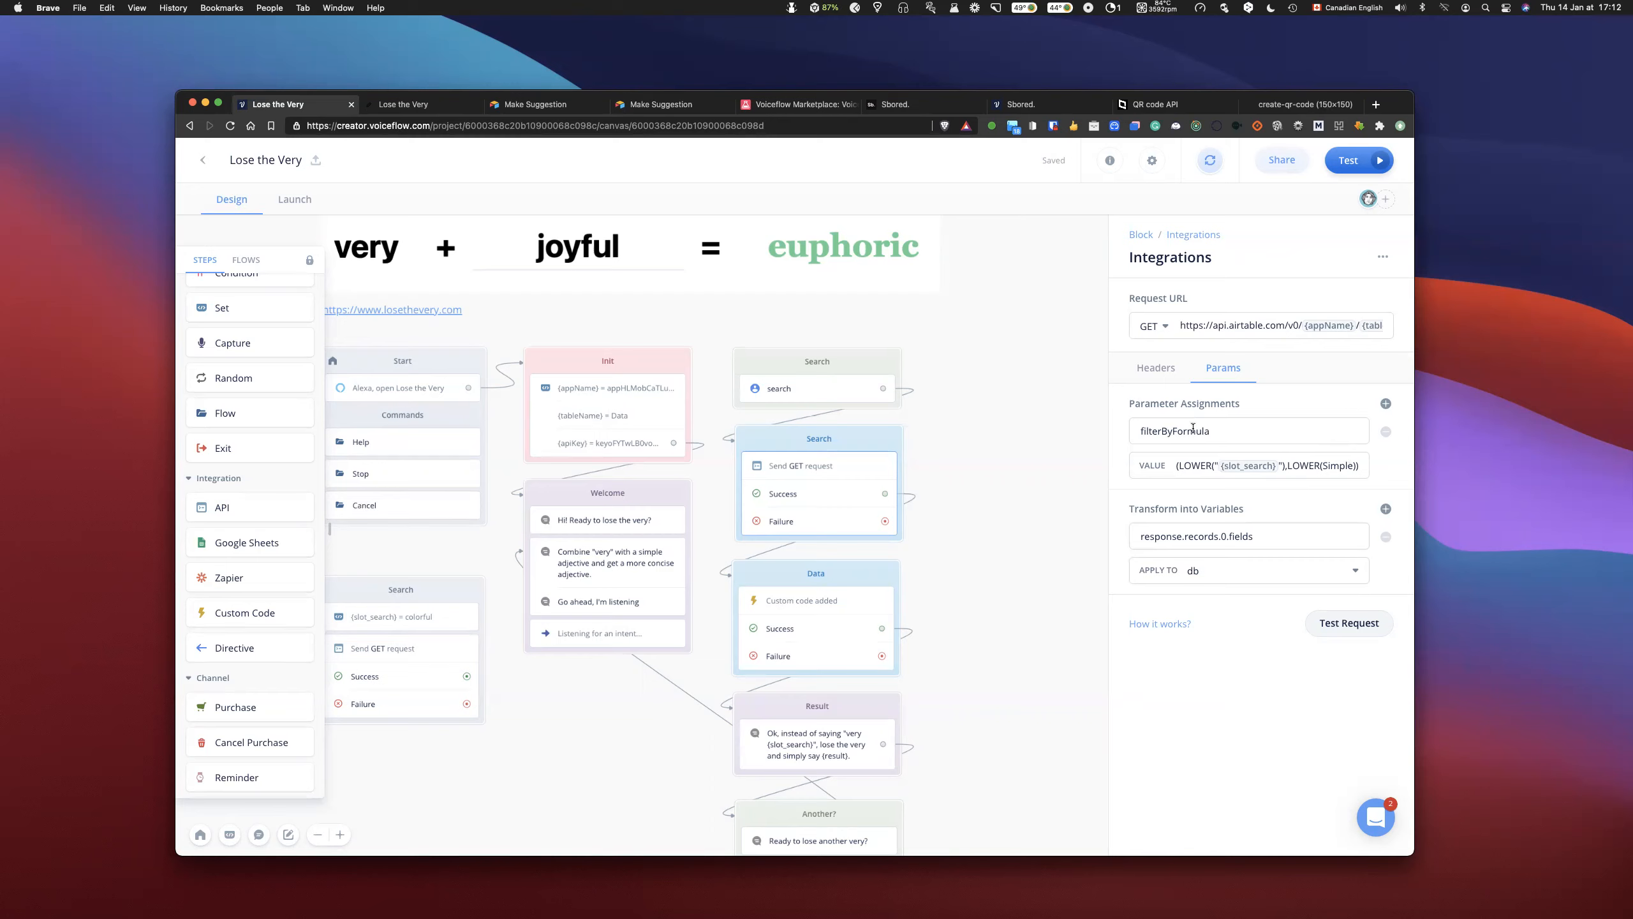
- Return to the Search request's headers and highlight the response.records.0.fields mapping applied to db
click(1171, 376)
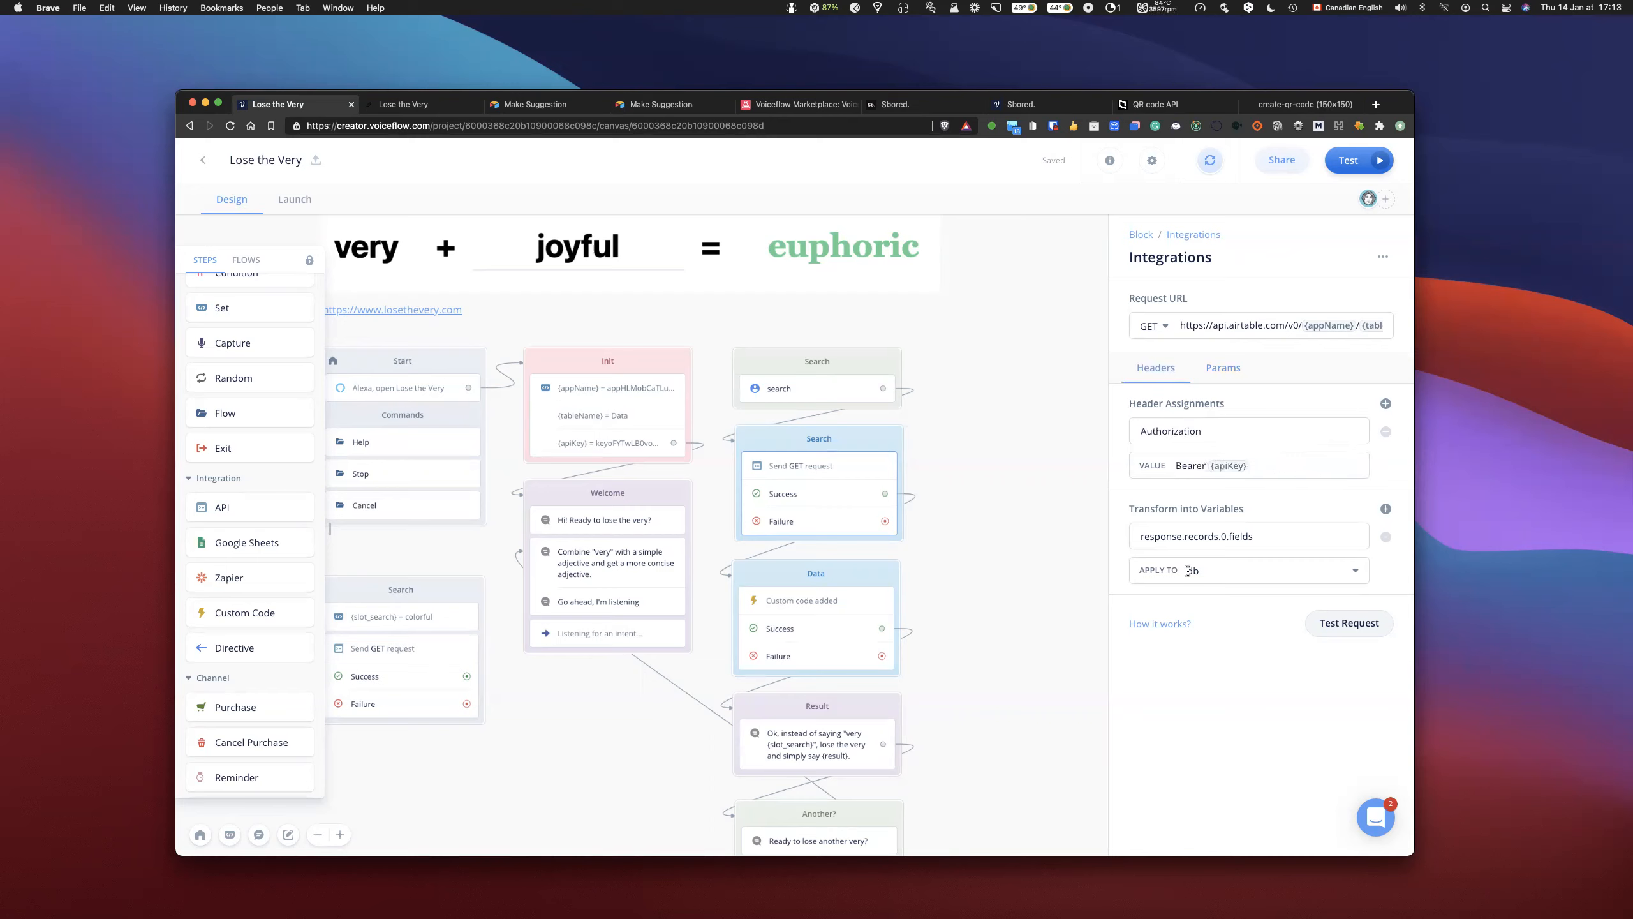
click(1277, 535)
drag(1258, 535, 1134, 550)
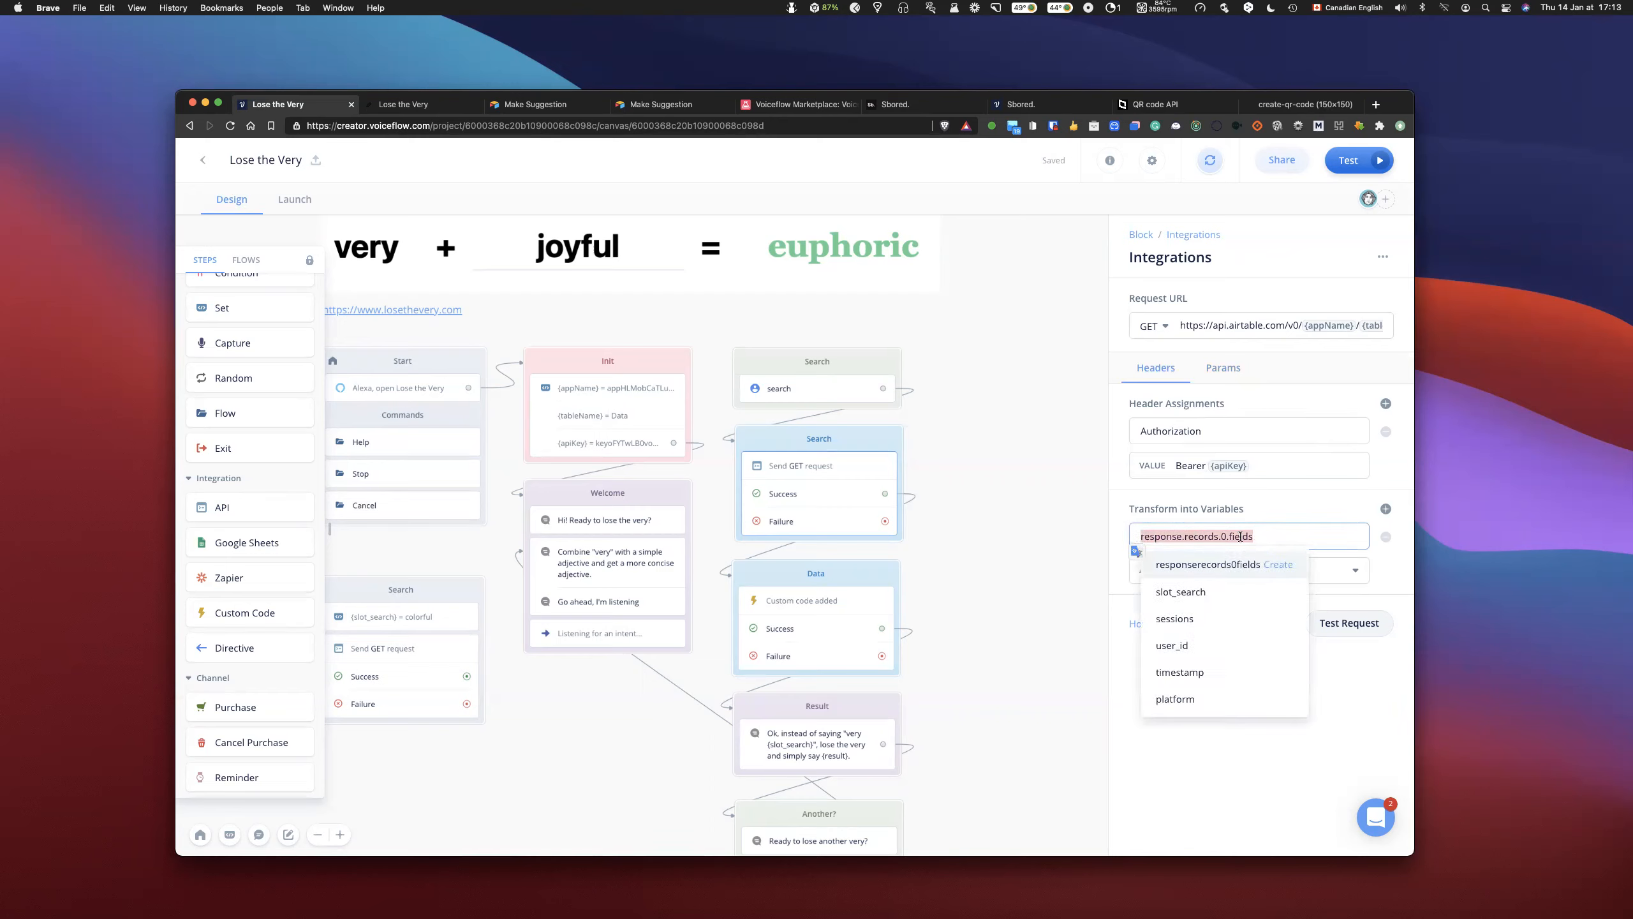
click(1241, 535)
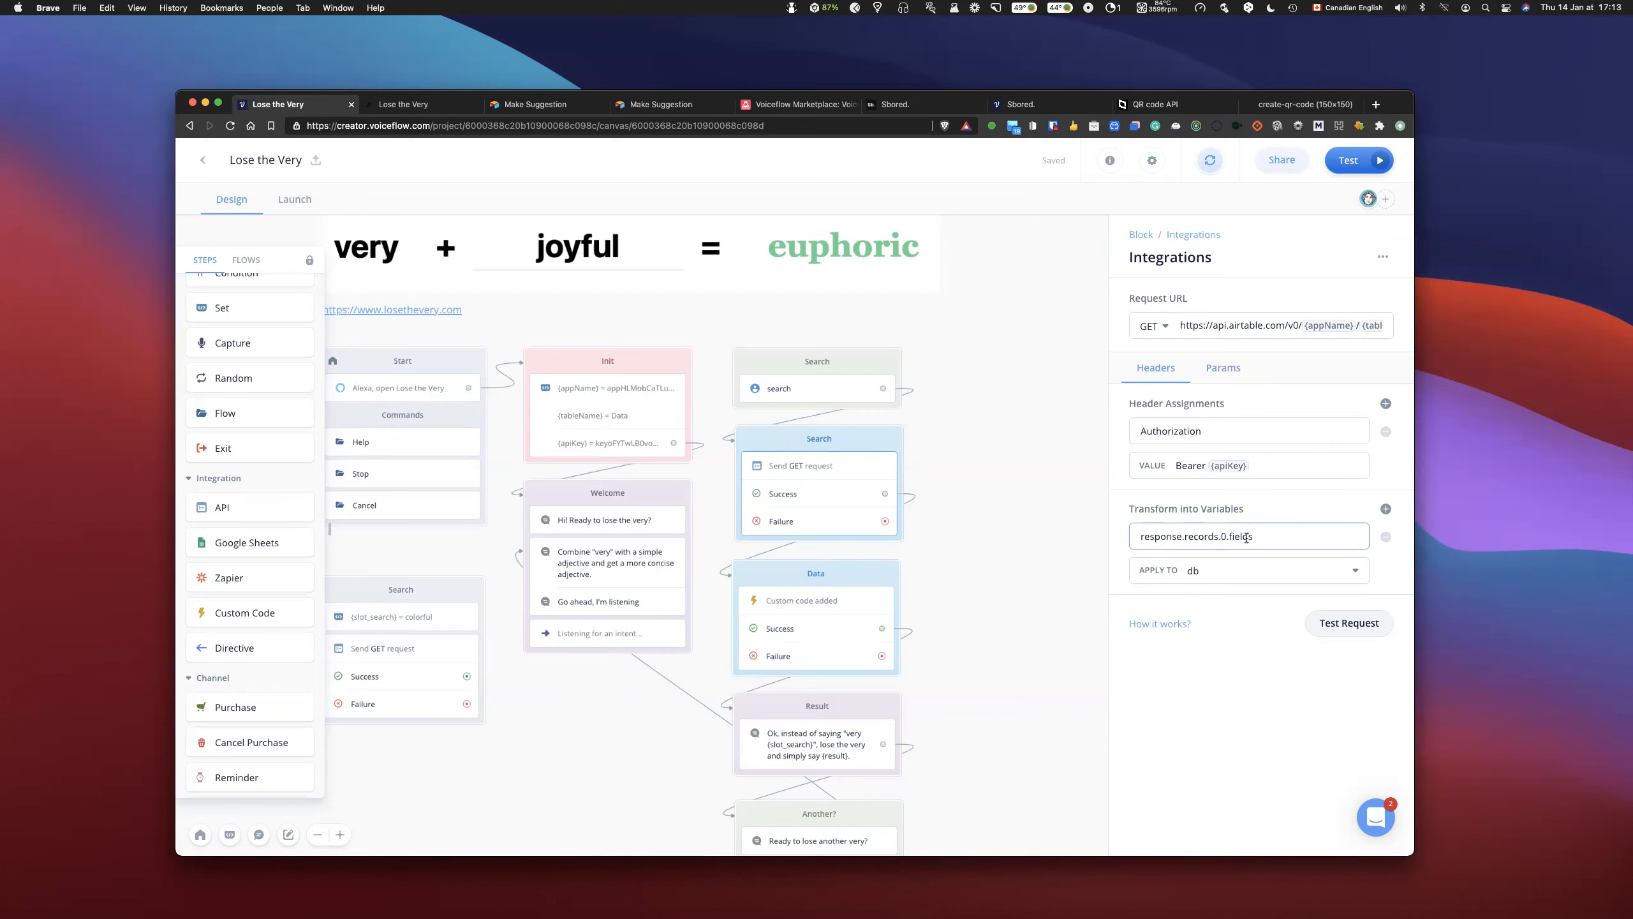
- Review the unconnected Search block below Start, including its slot_search assignment and the GET request's URL and Authorization header
scroll(958, 583, left, 3)
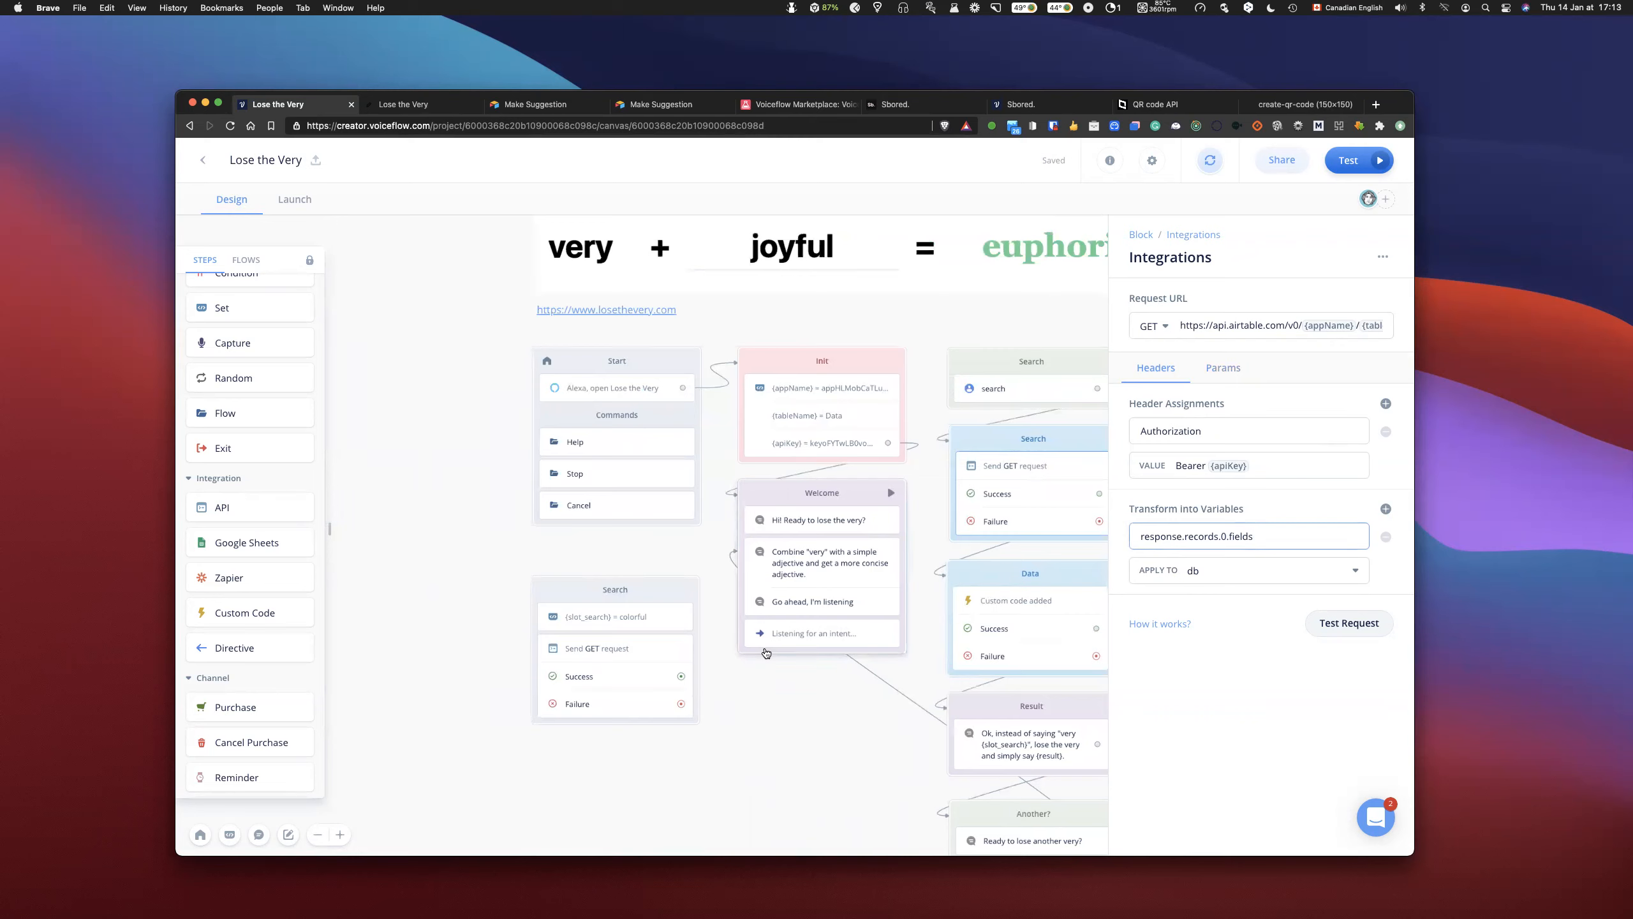
click(622, 647)
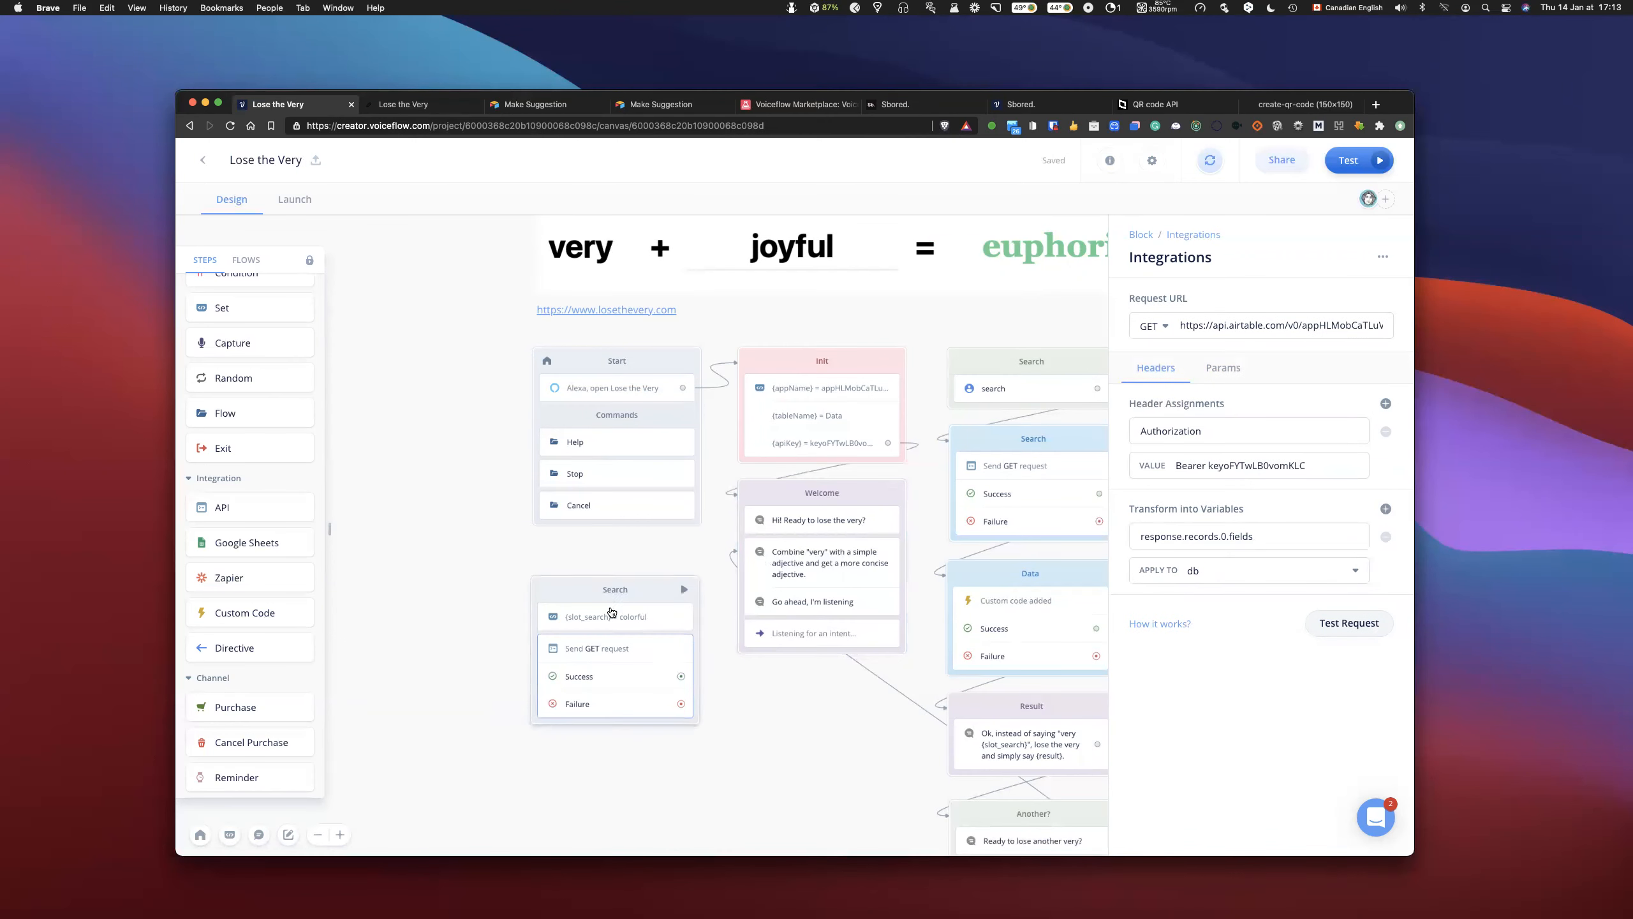
click(629, 587)
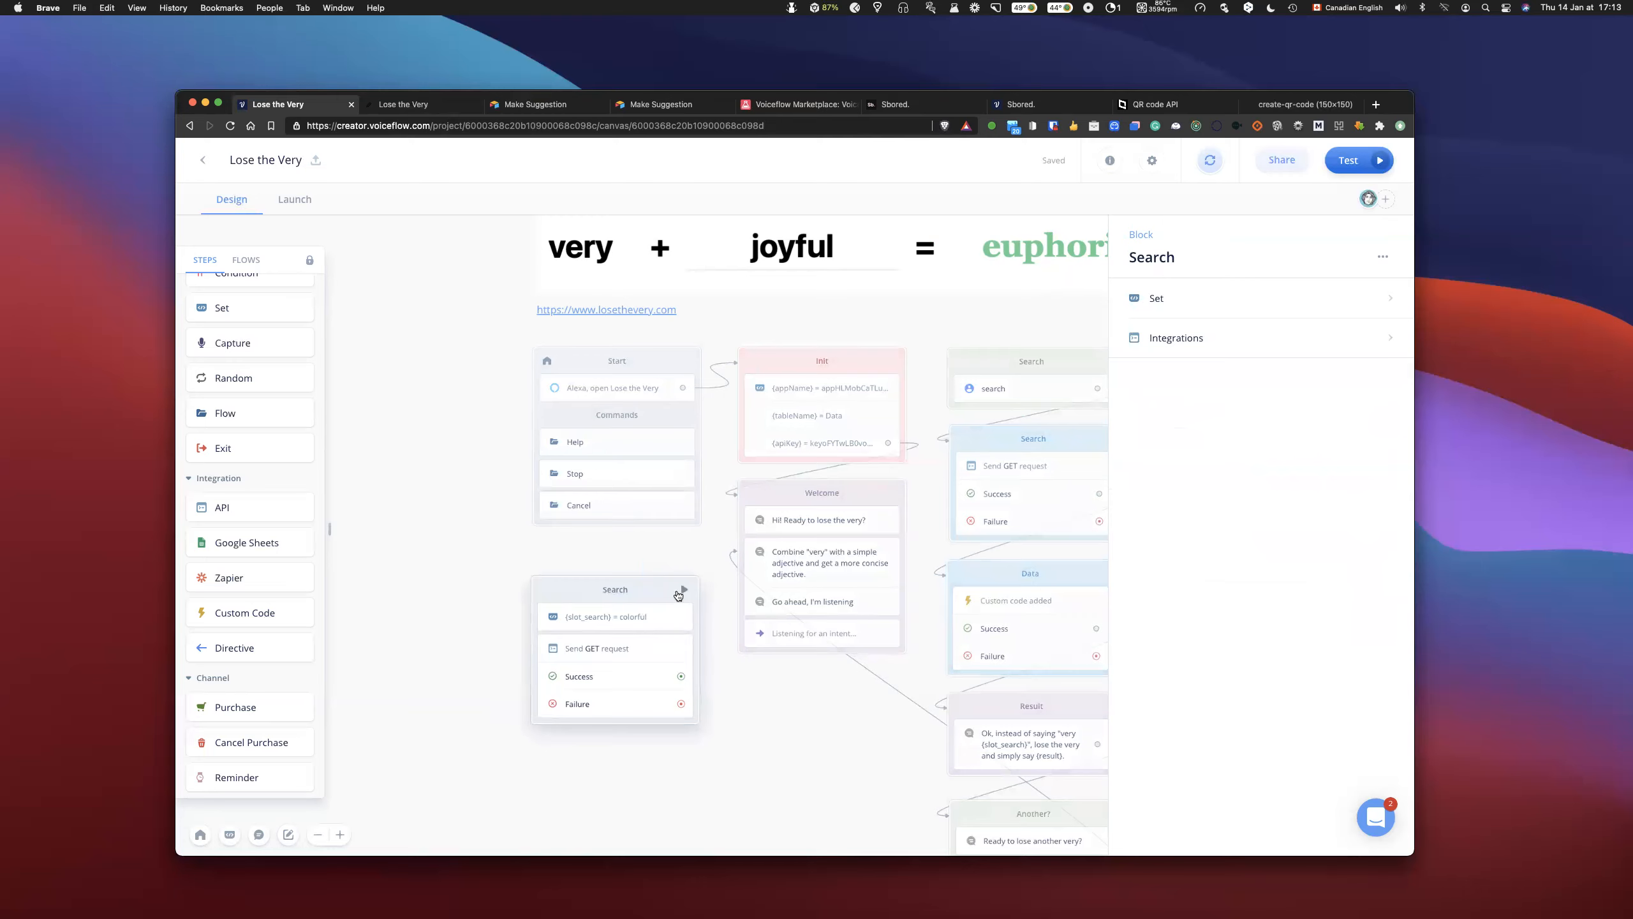
scroll(665, 633, right, 1)
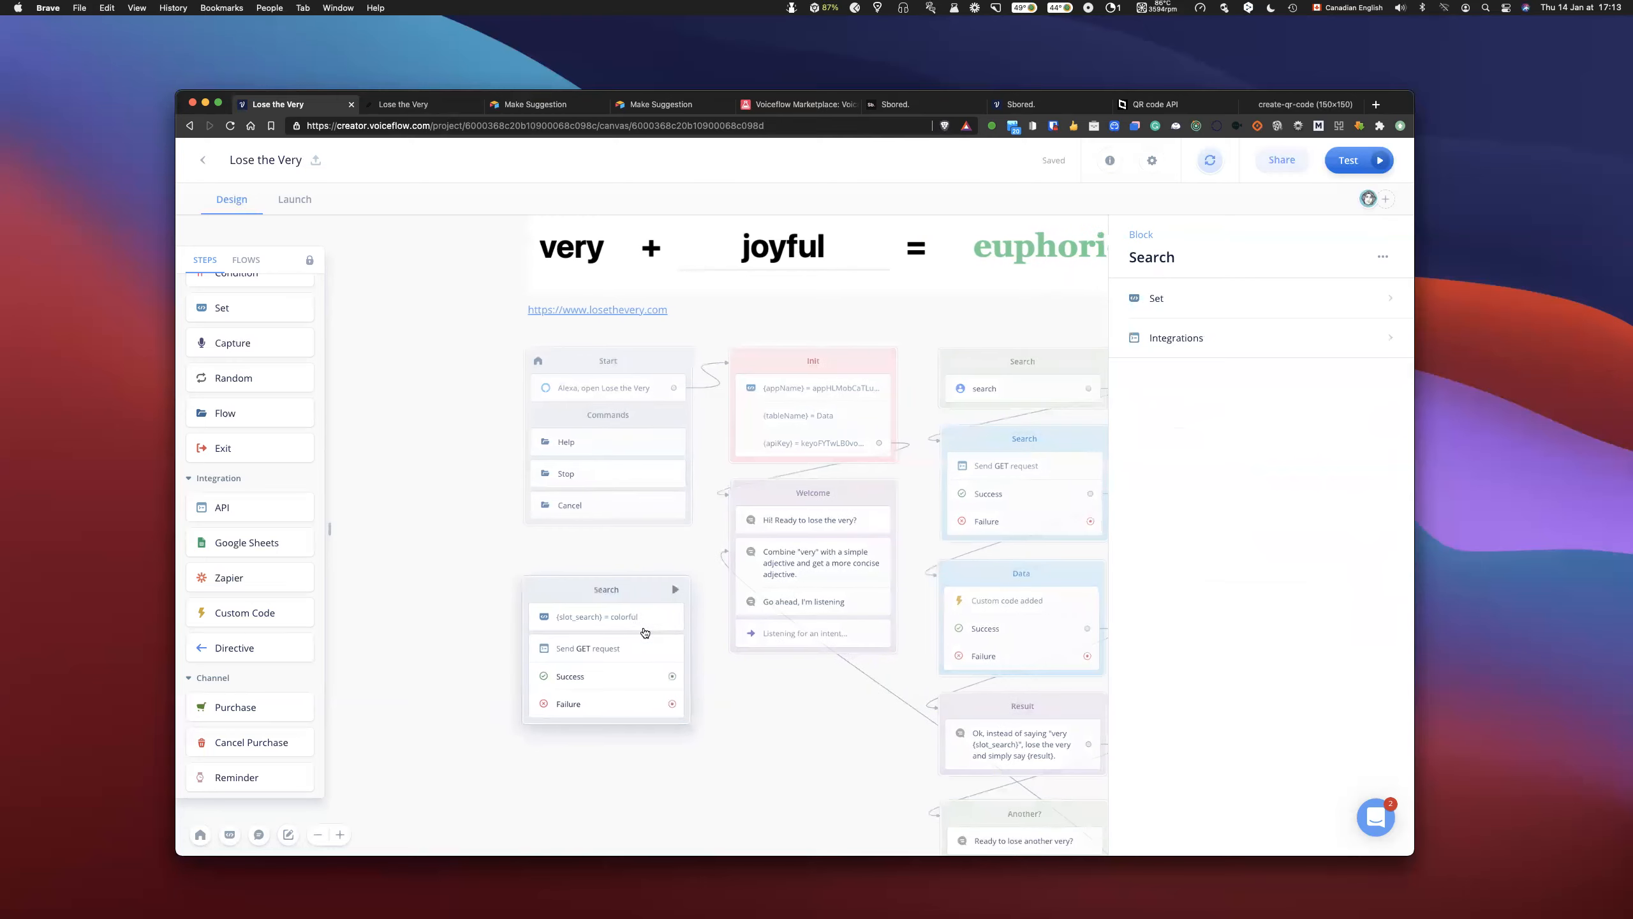
click(617, 618)
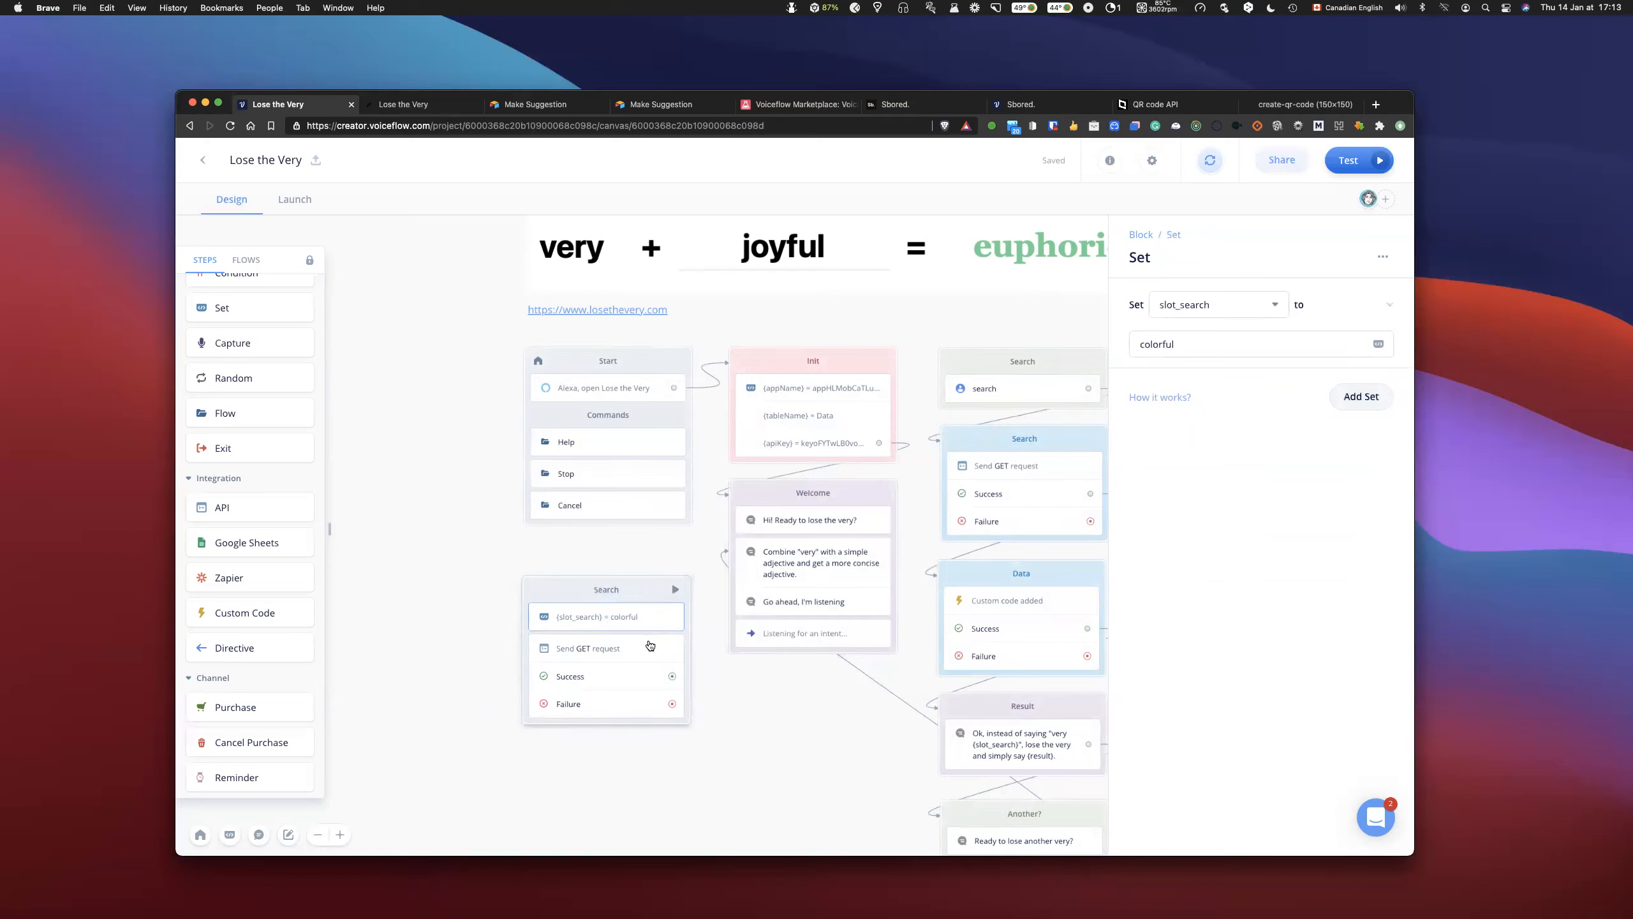
click(609, 657)
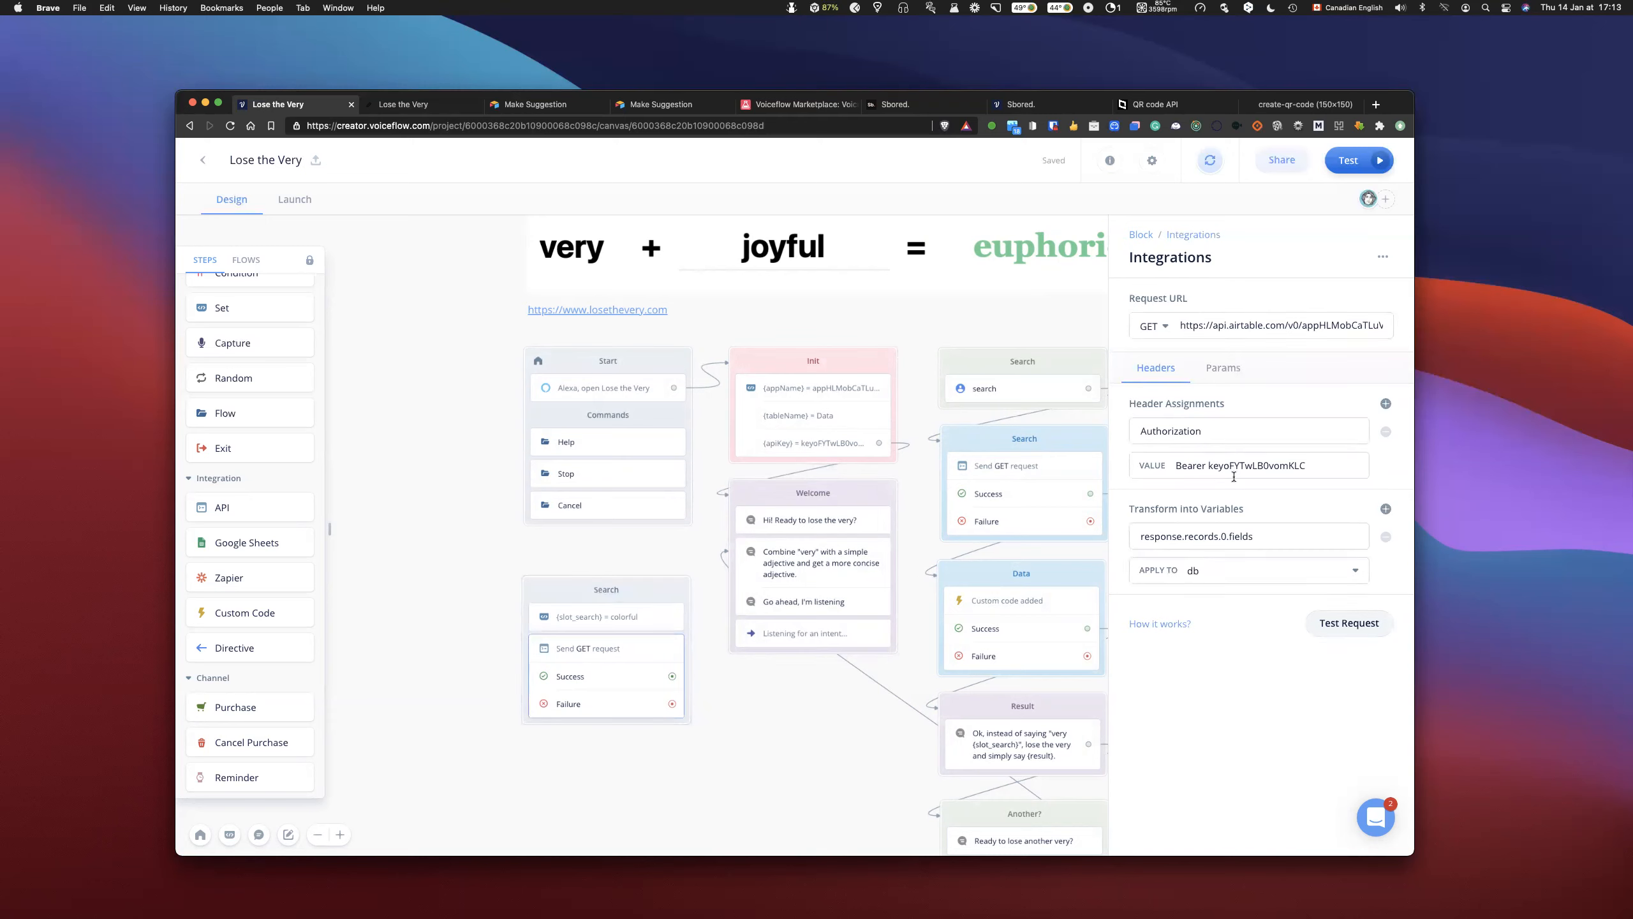
scroll(1293, 326, right, 1)
click(787, 353)
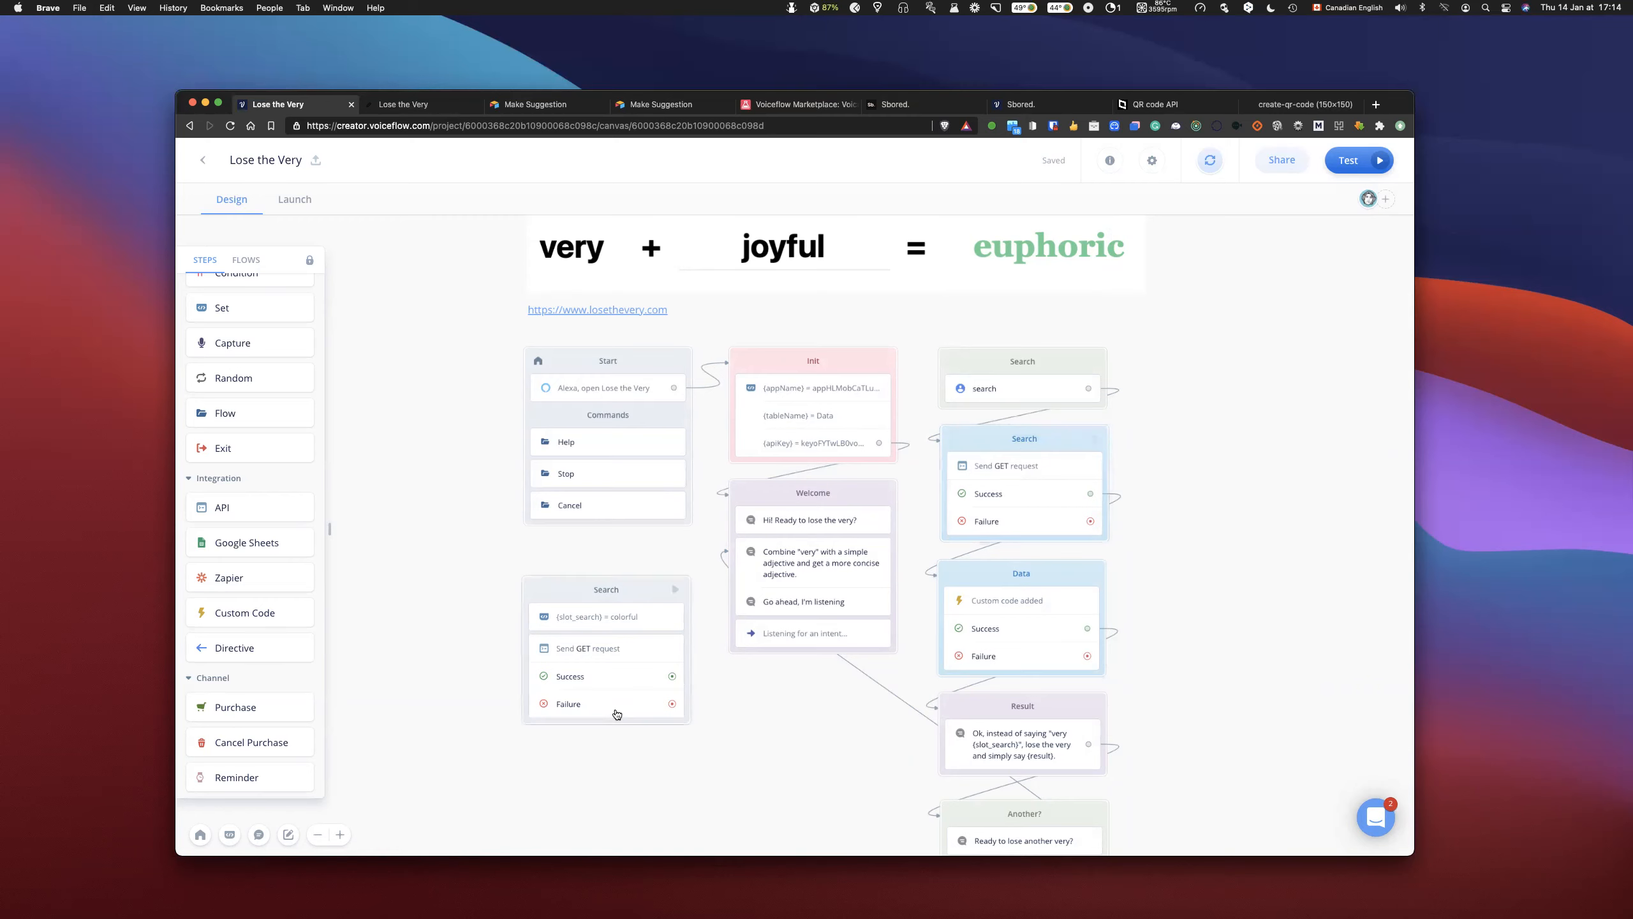
- Send a test of the unconnected Search block's GET request with slot_search set to "colorful"
click(611, 657)
click(1349, 623)
click(704, 247)
text(colorful)
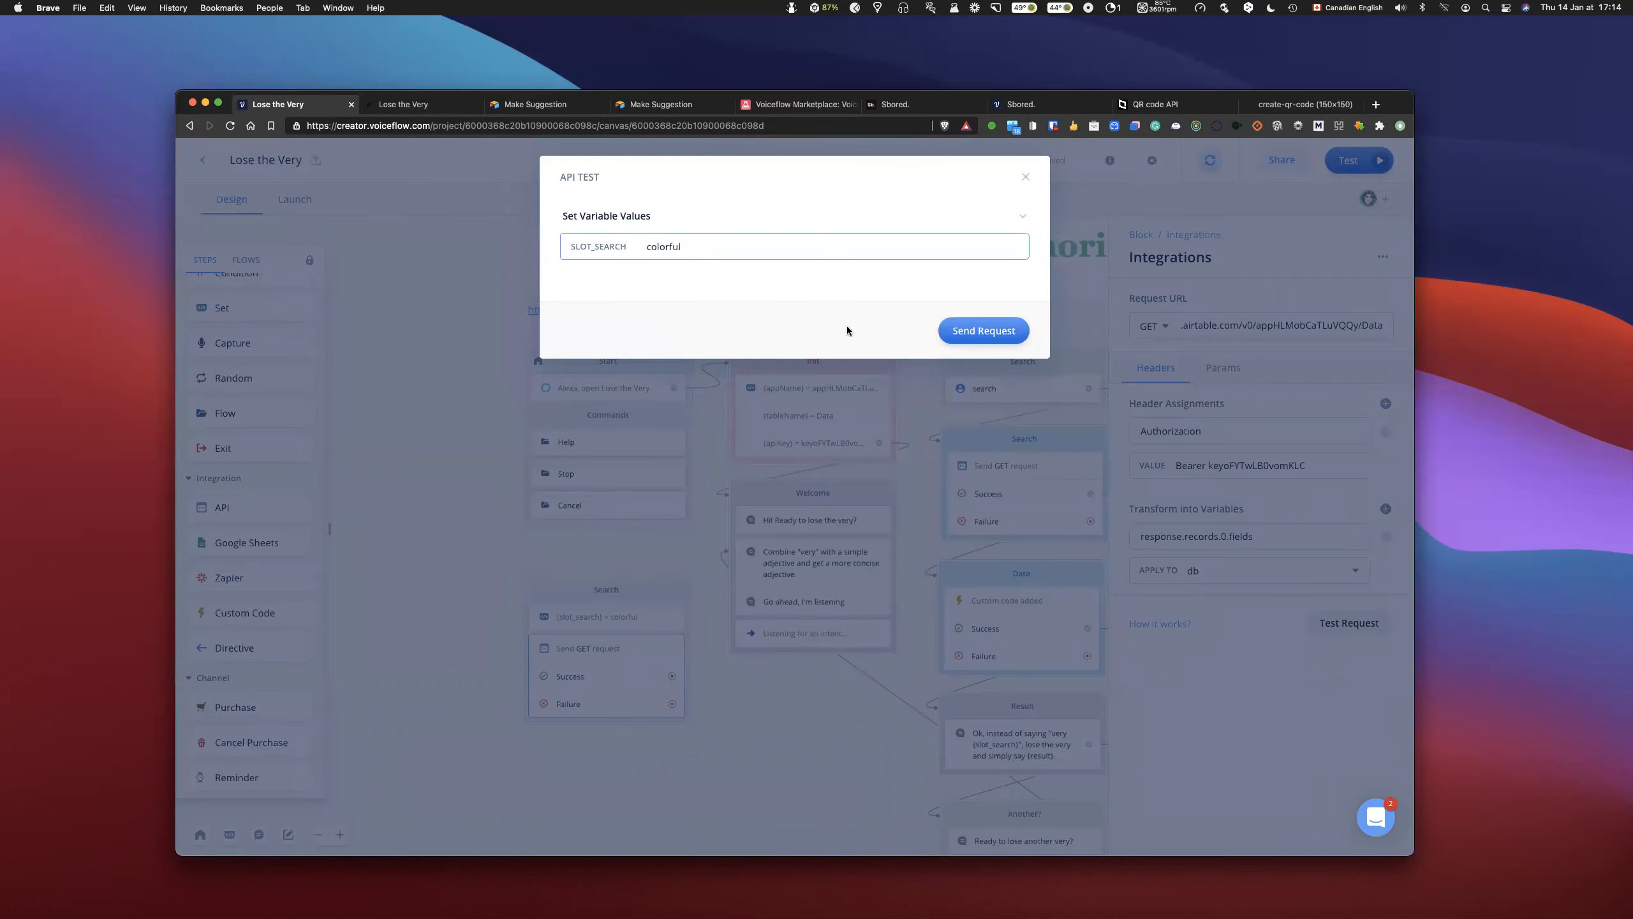
click(982, 330)
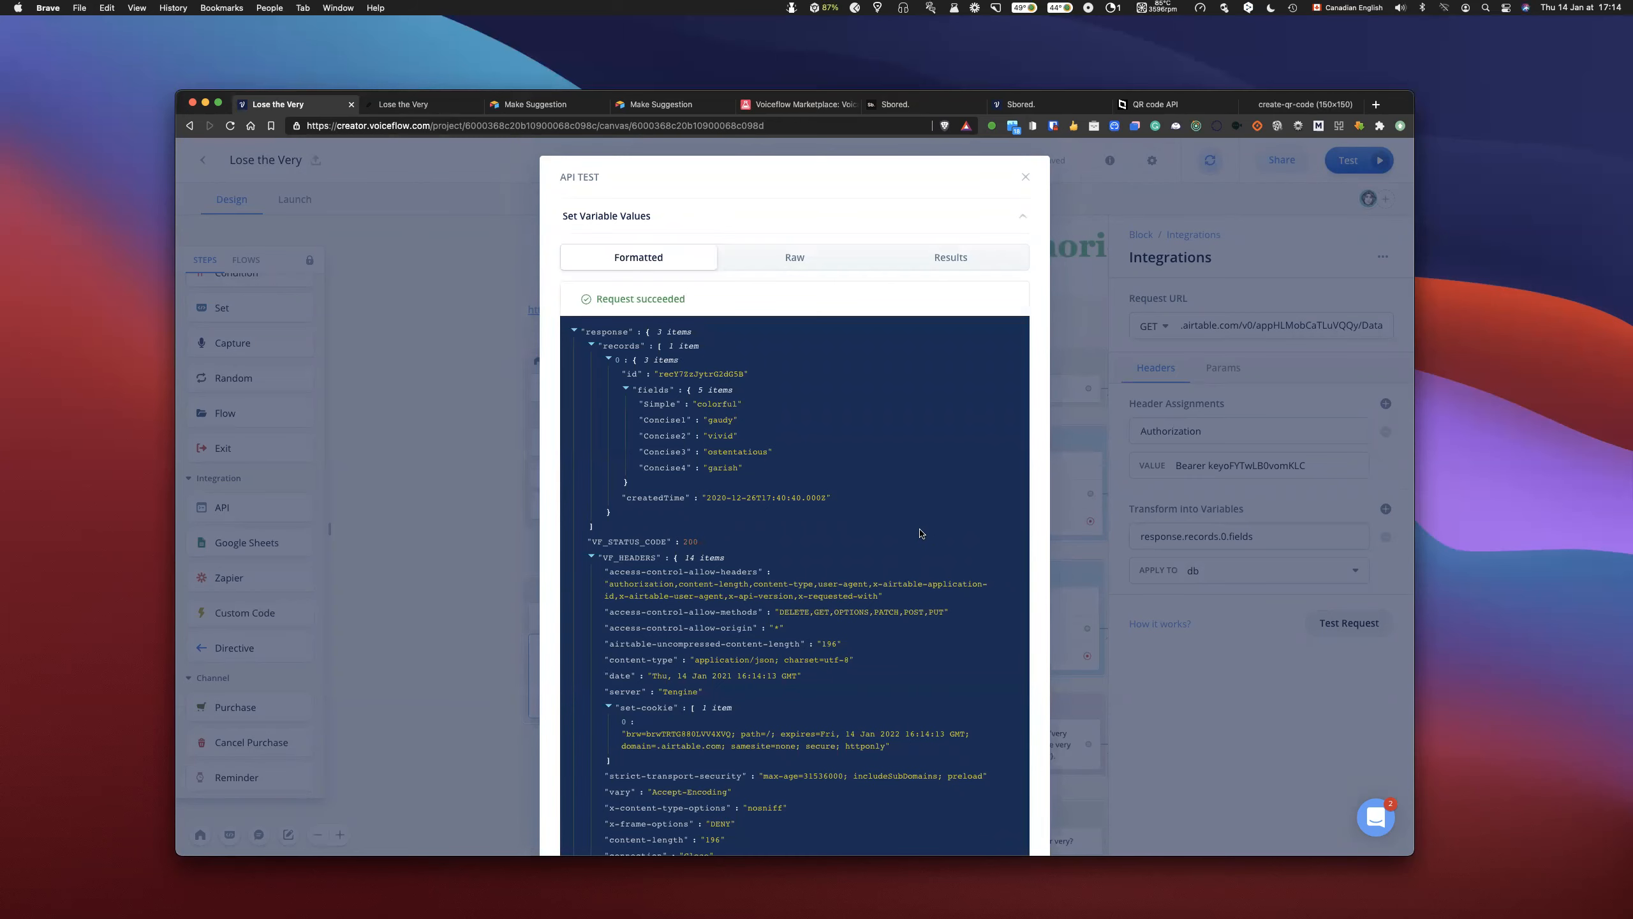
- Examine the formatted API test response from its record fields to its headers, and reload the project page
scroll(779, 560, down, 2)
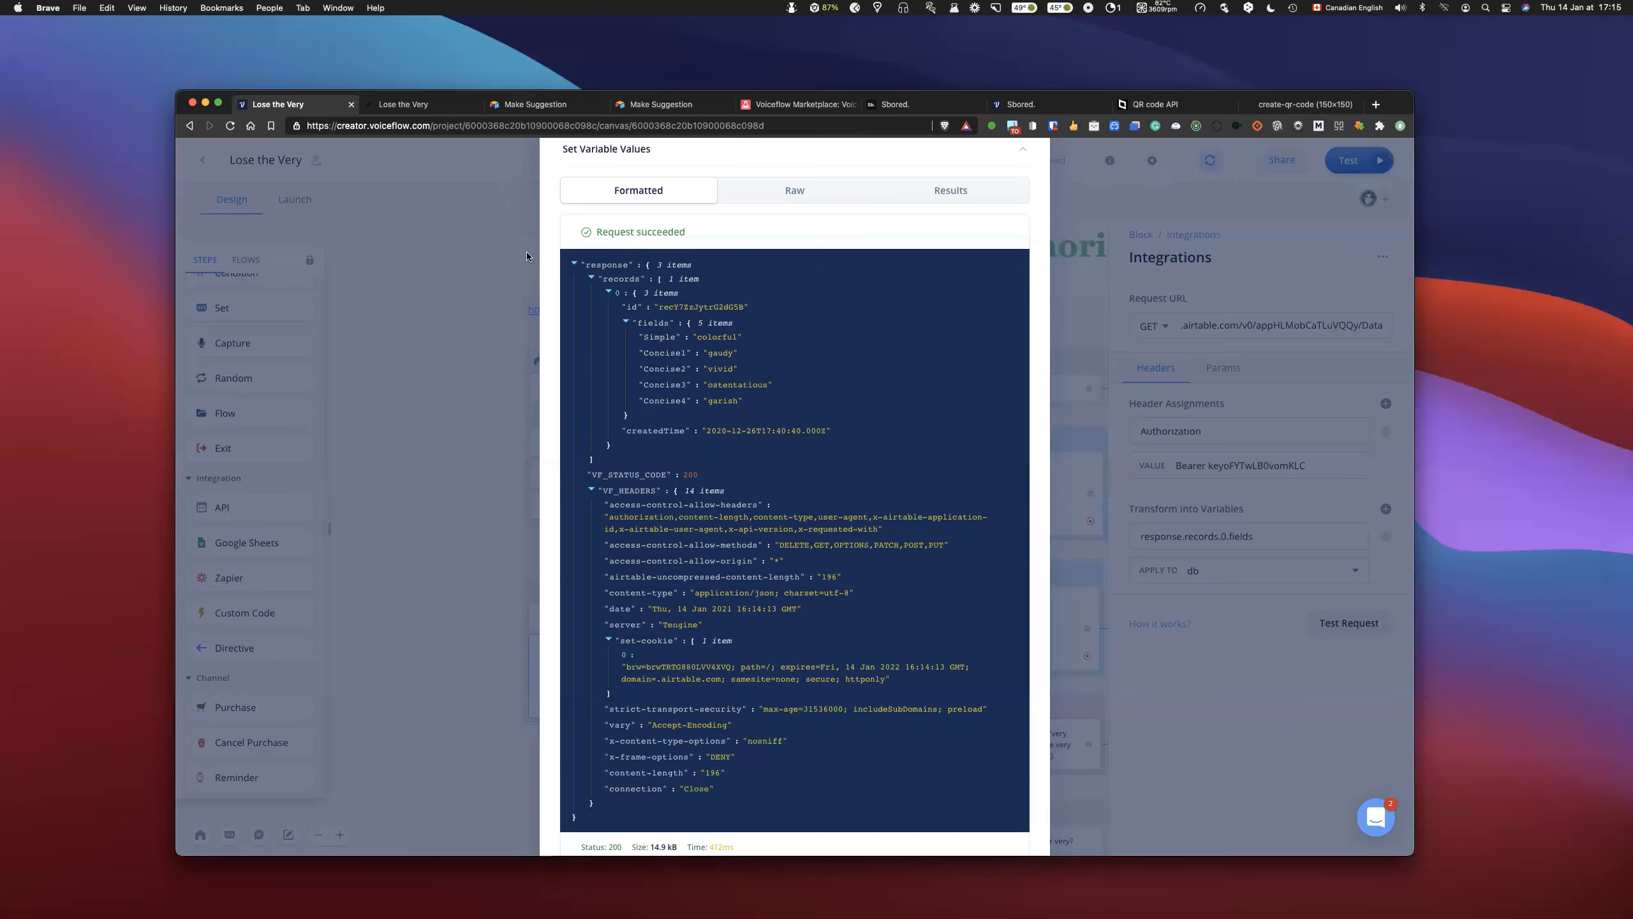
scroll(526, 255, up, 2)
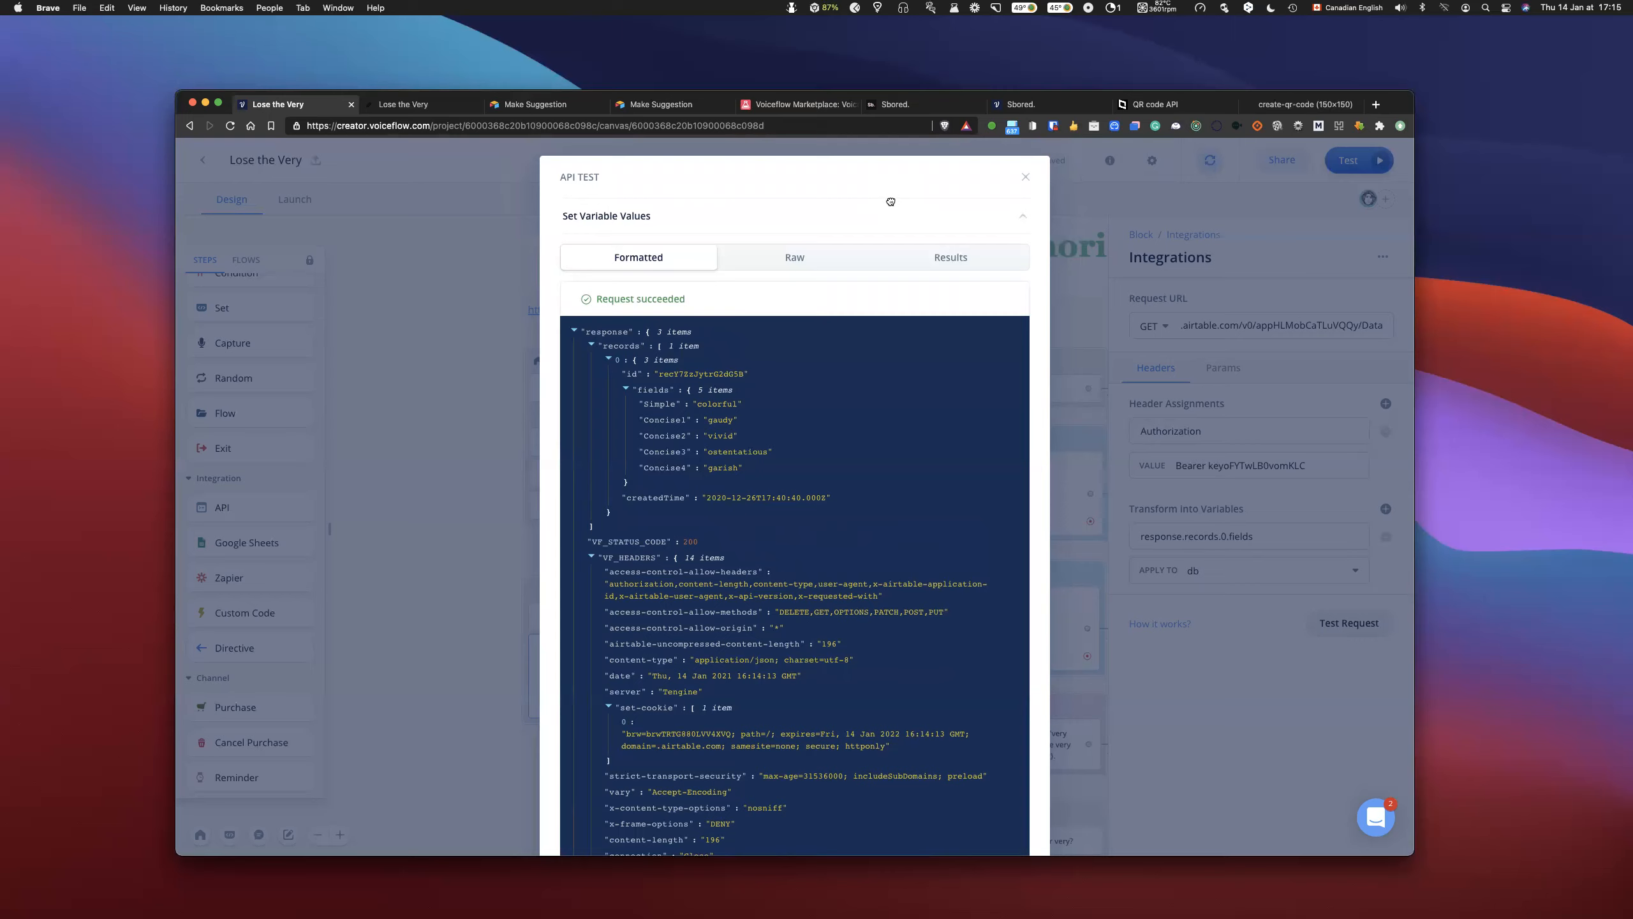
key(super+r)
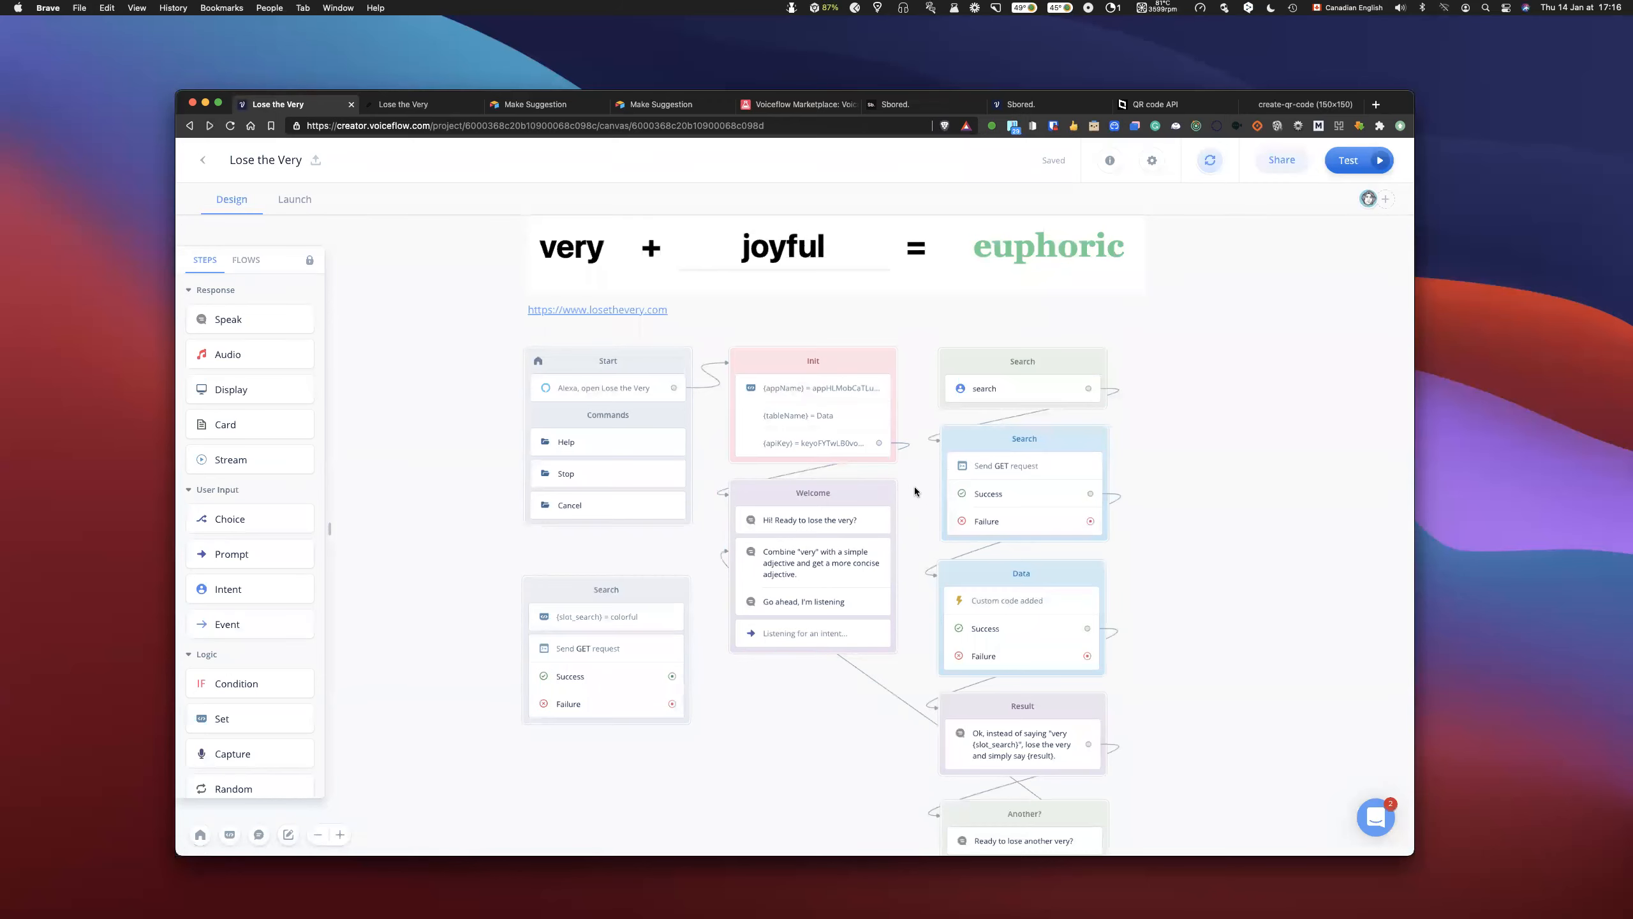
- Open the Data block's custom code and read through the ObjectLength and getRandomInt functions and the result line
scroll(855, 534, right, 5)
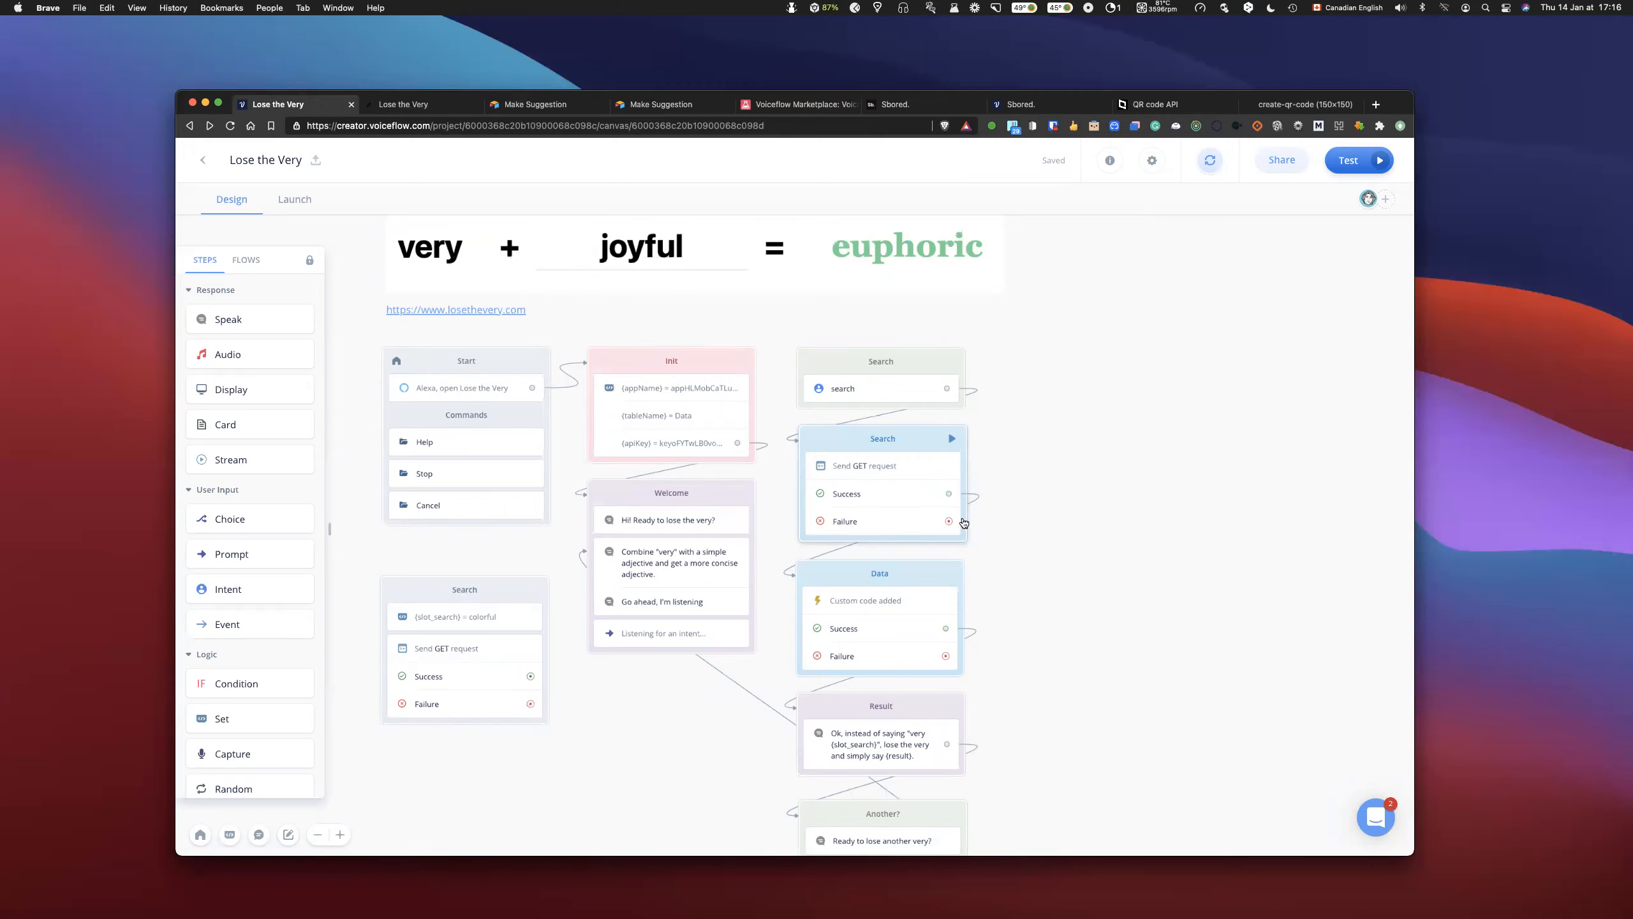
scroll(951, 510, down, 2)
scroll(906, 520, down, 3)
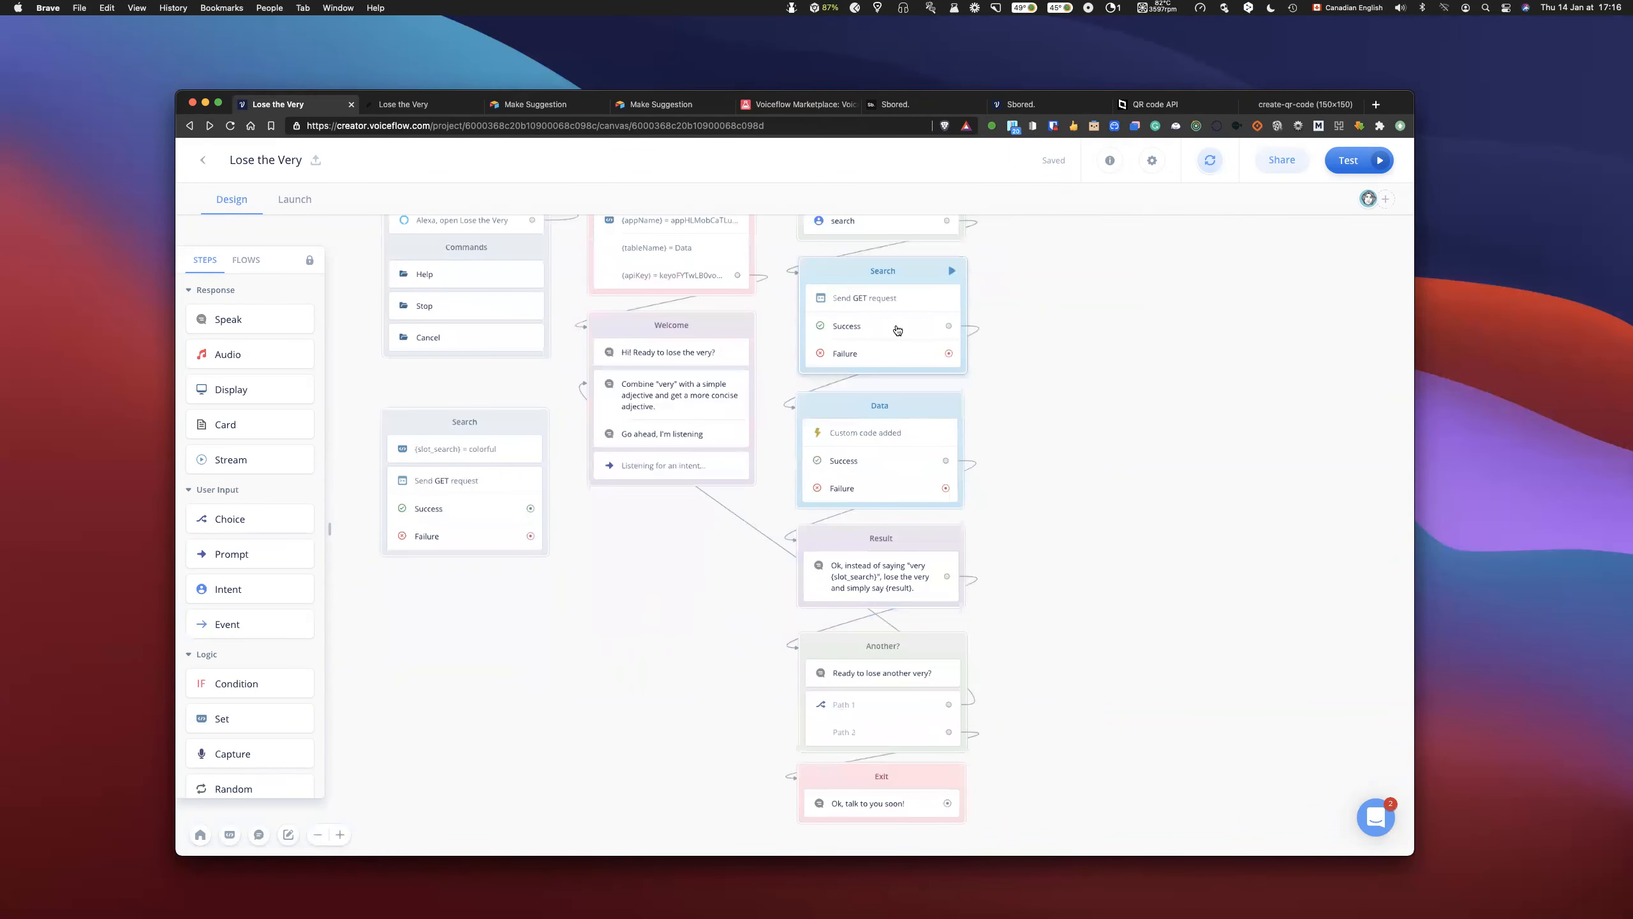
scroll(902, 330, up, 3)
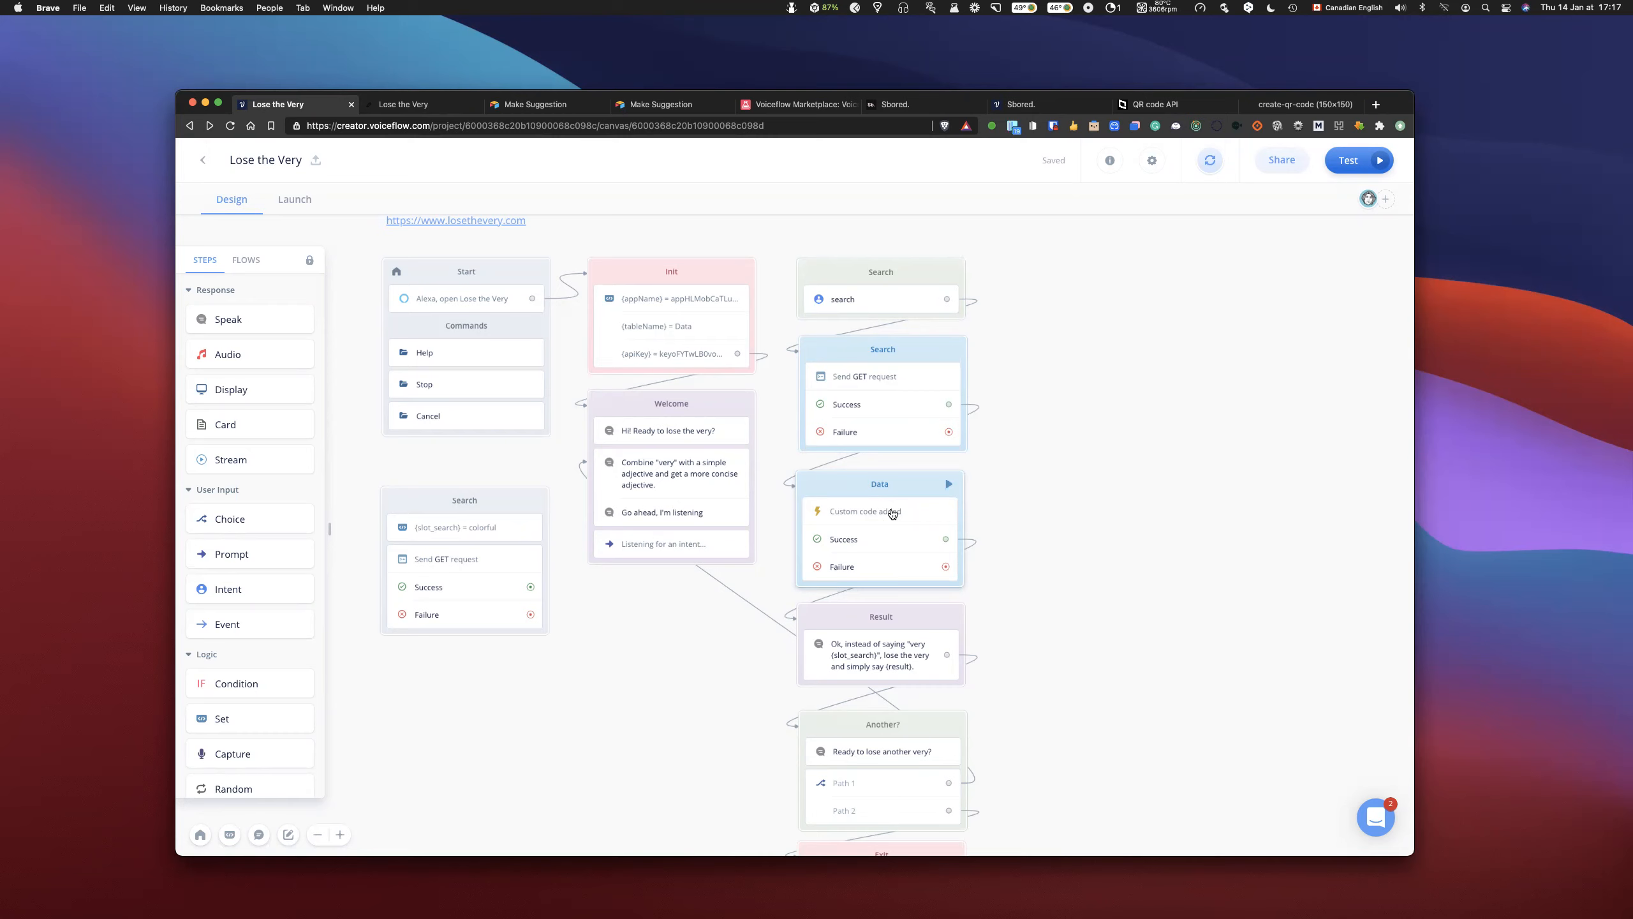
scroll(894, 512, down, 2)
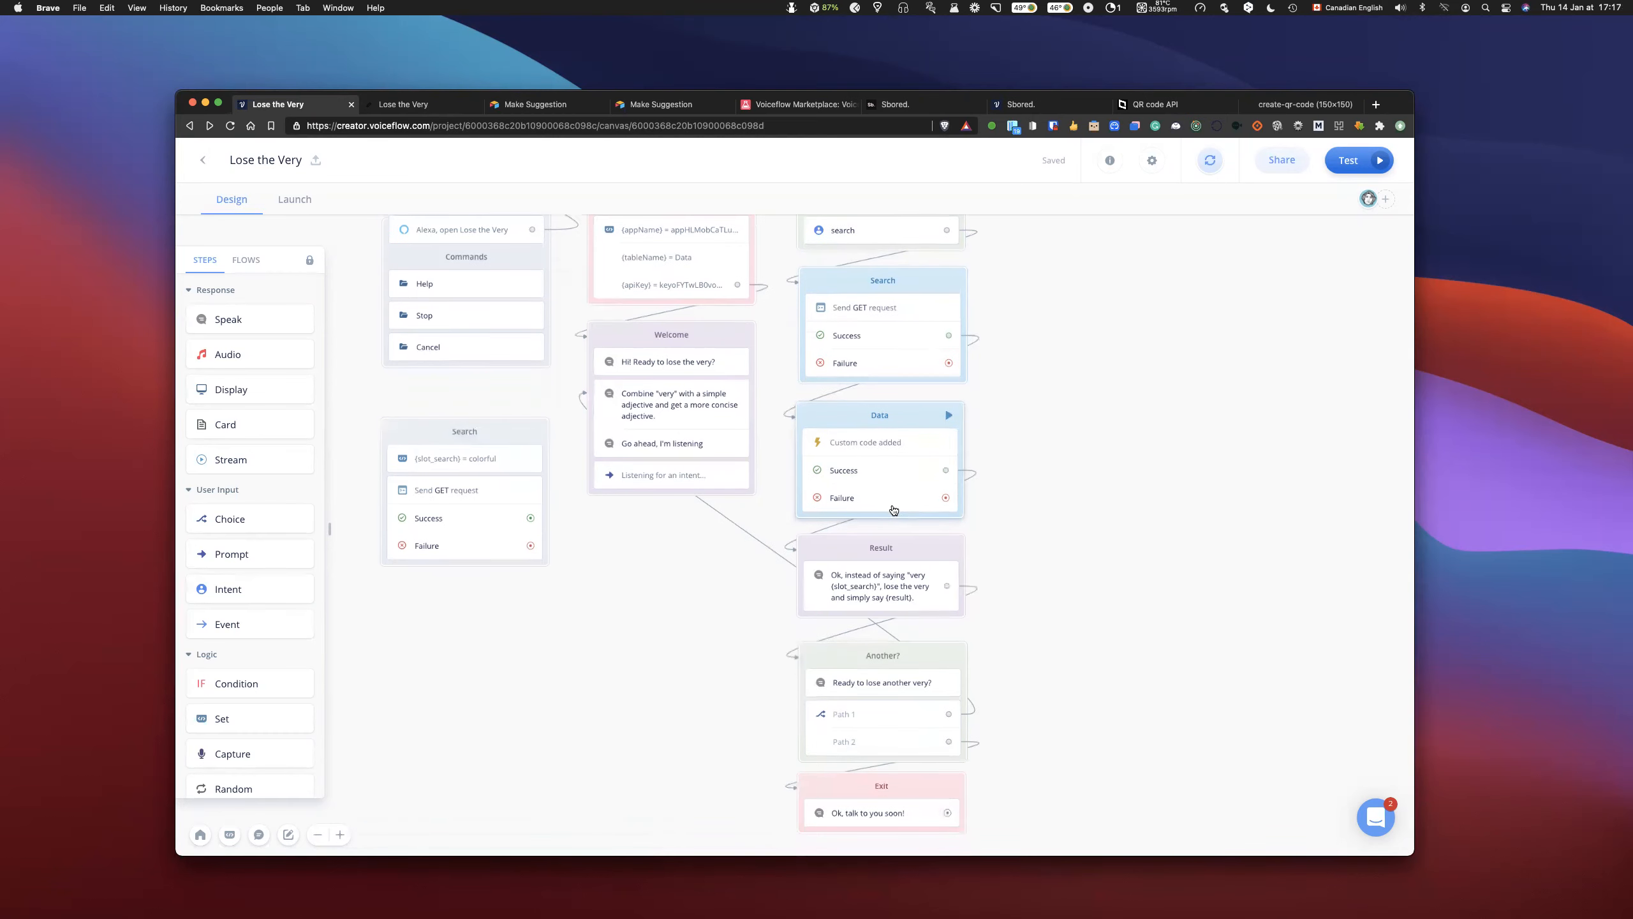
scroll(894, 509, right, 2)
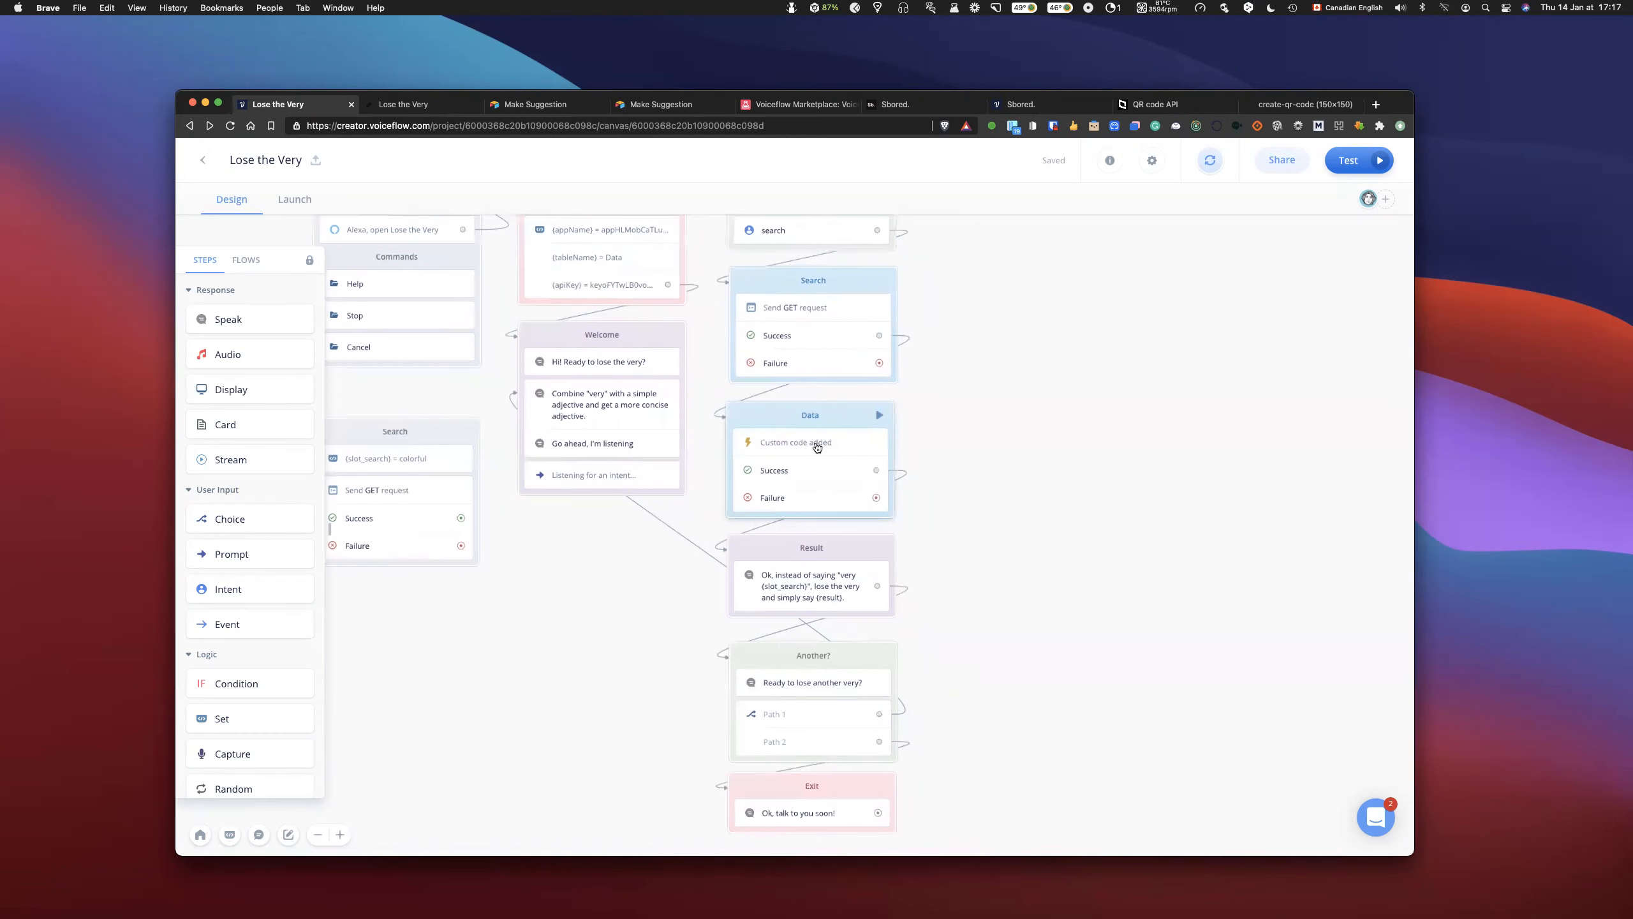
click(817, 447)
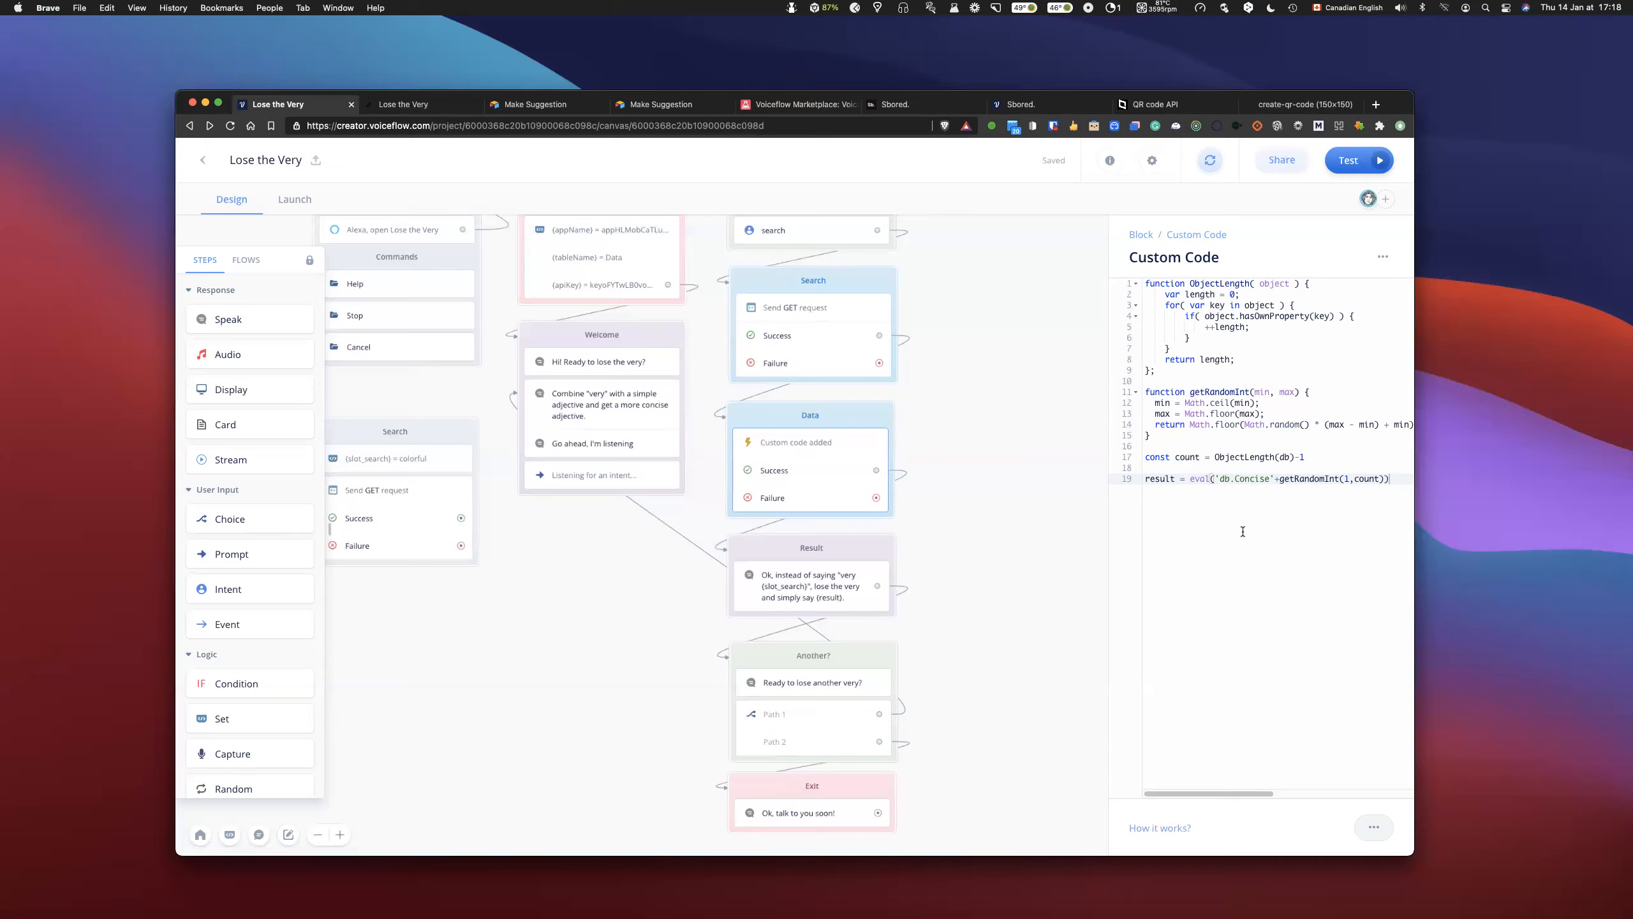
scroll(1210, 514, right, 3)
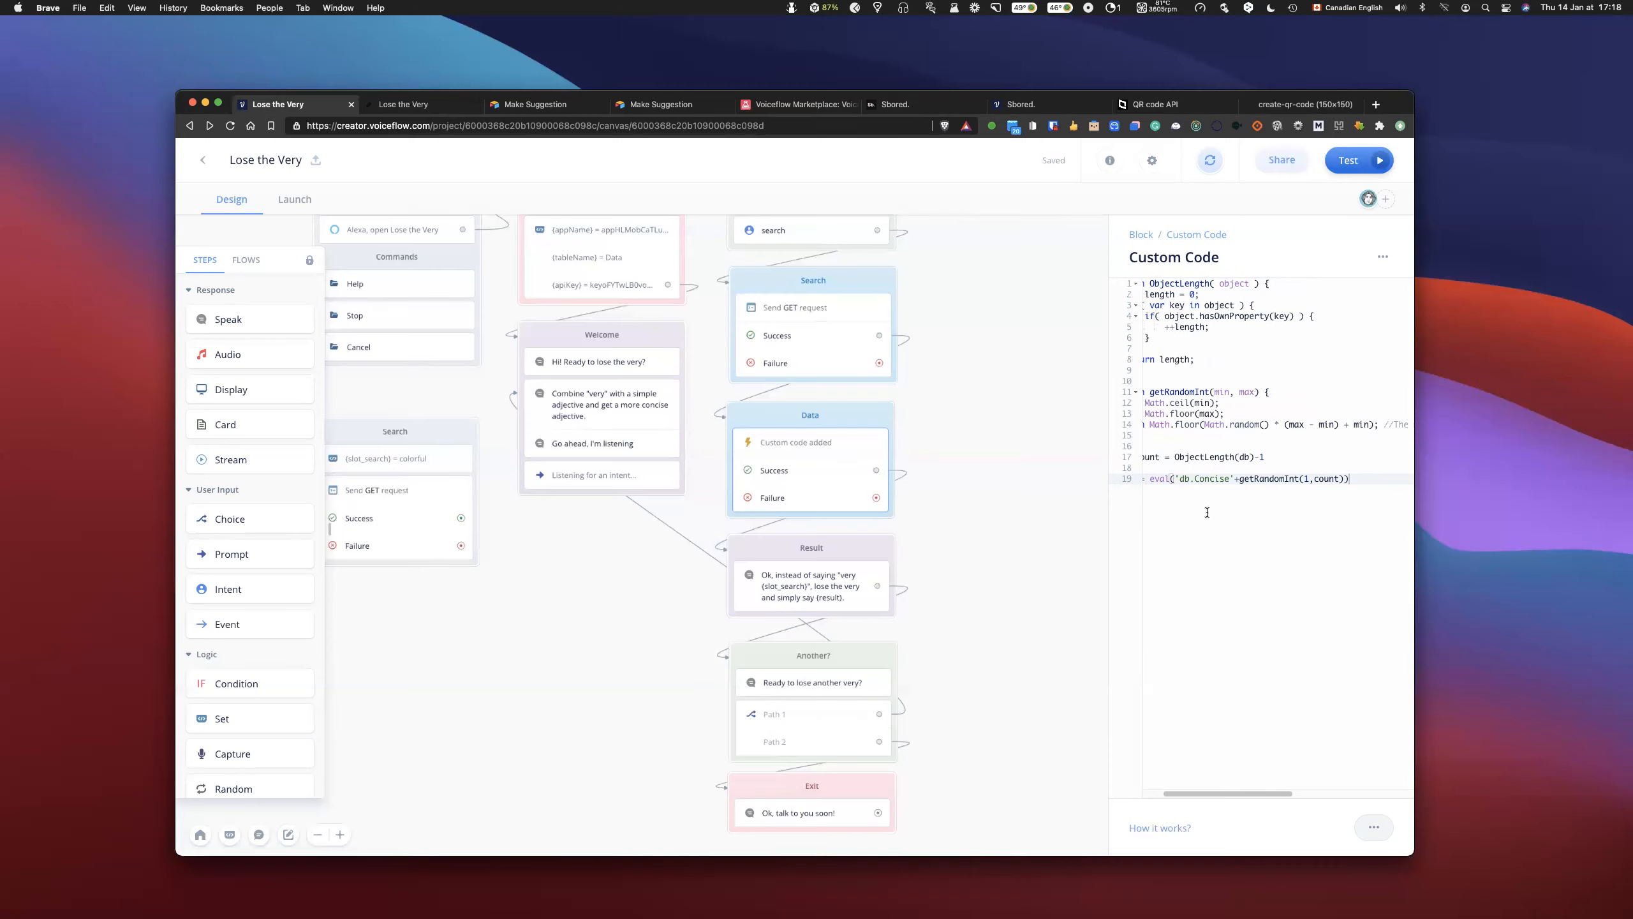
scroll(1206, 513, left, 2)
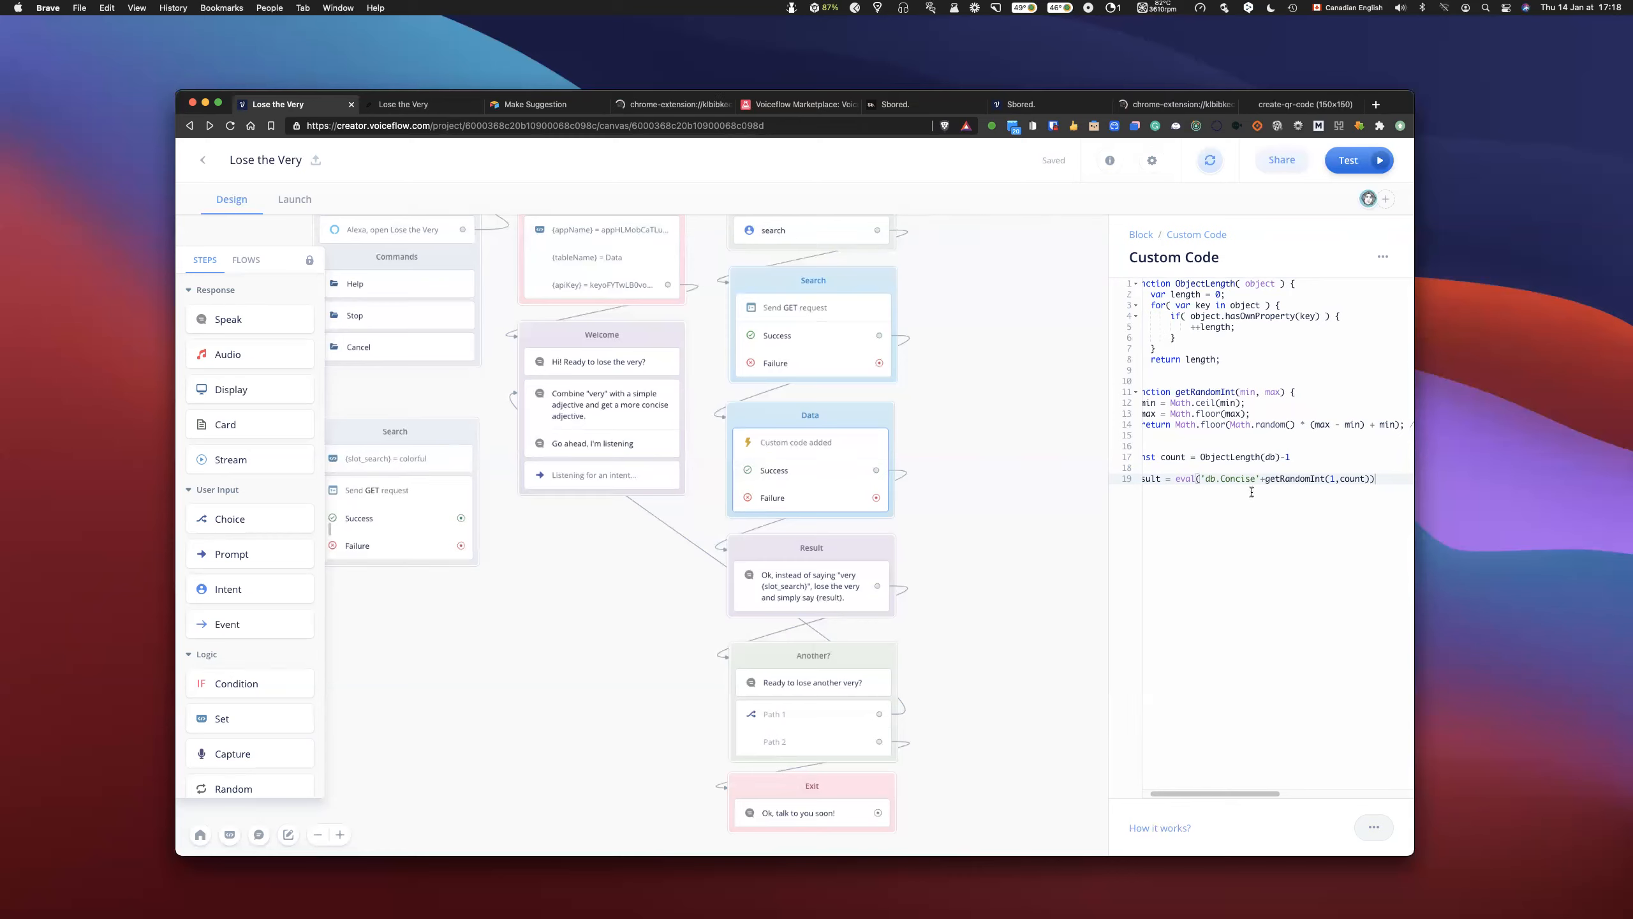
scroll(1247, 482, left, 2)
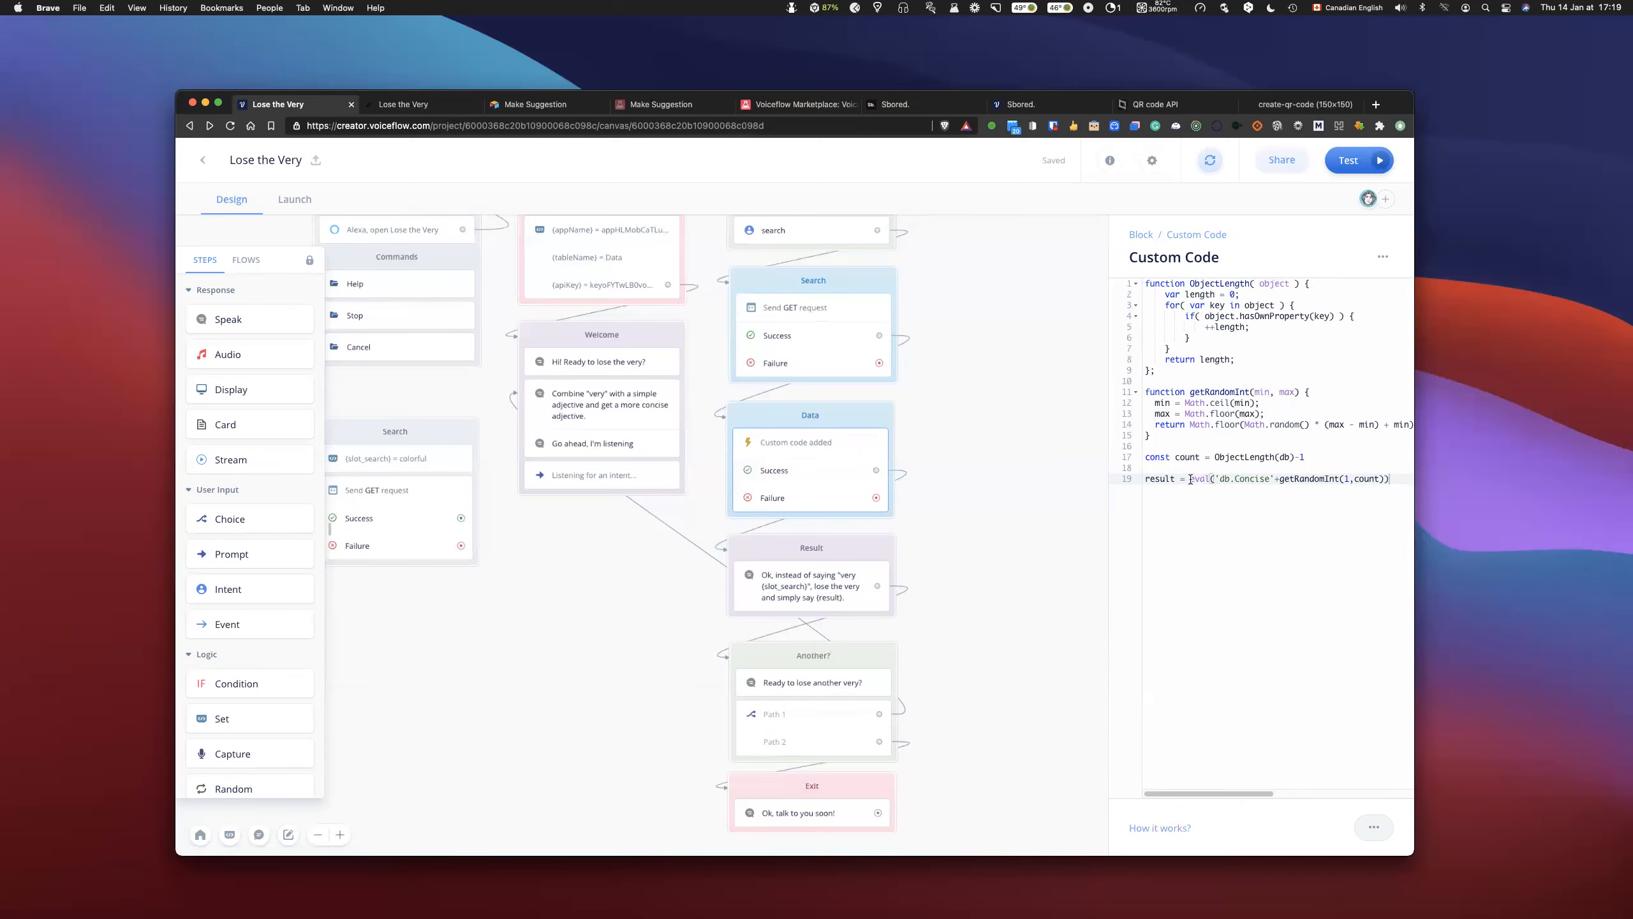
- Read the getRandomInt function and the result line in the Data block's custom code, and close the code
scroll(1234, 484, right, 2)
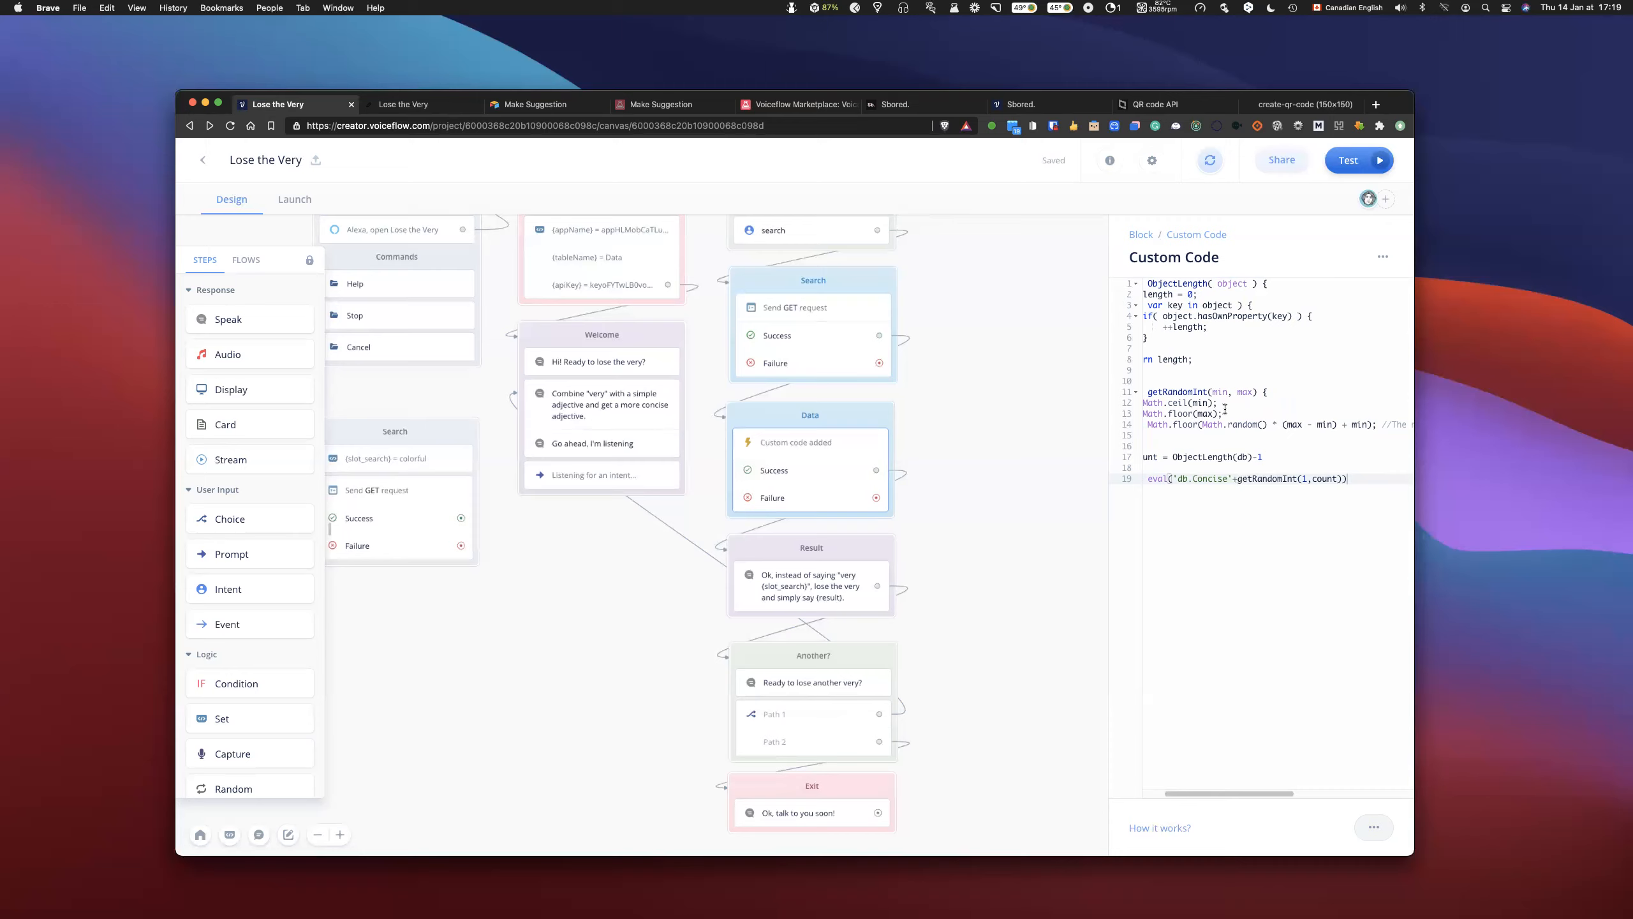
scroll(1225, 409, left, 2)
scroll(1226, 405, left, 2)
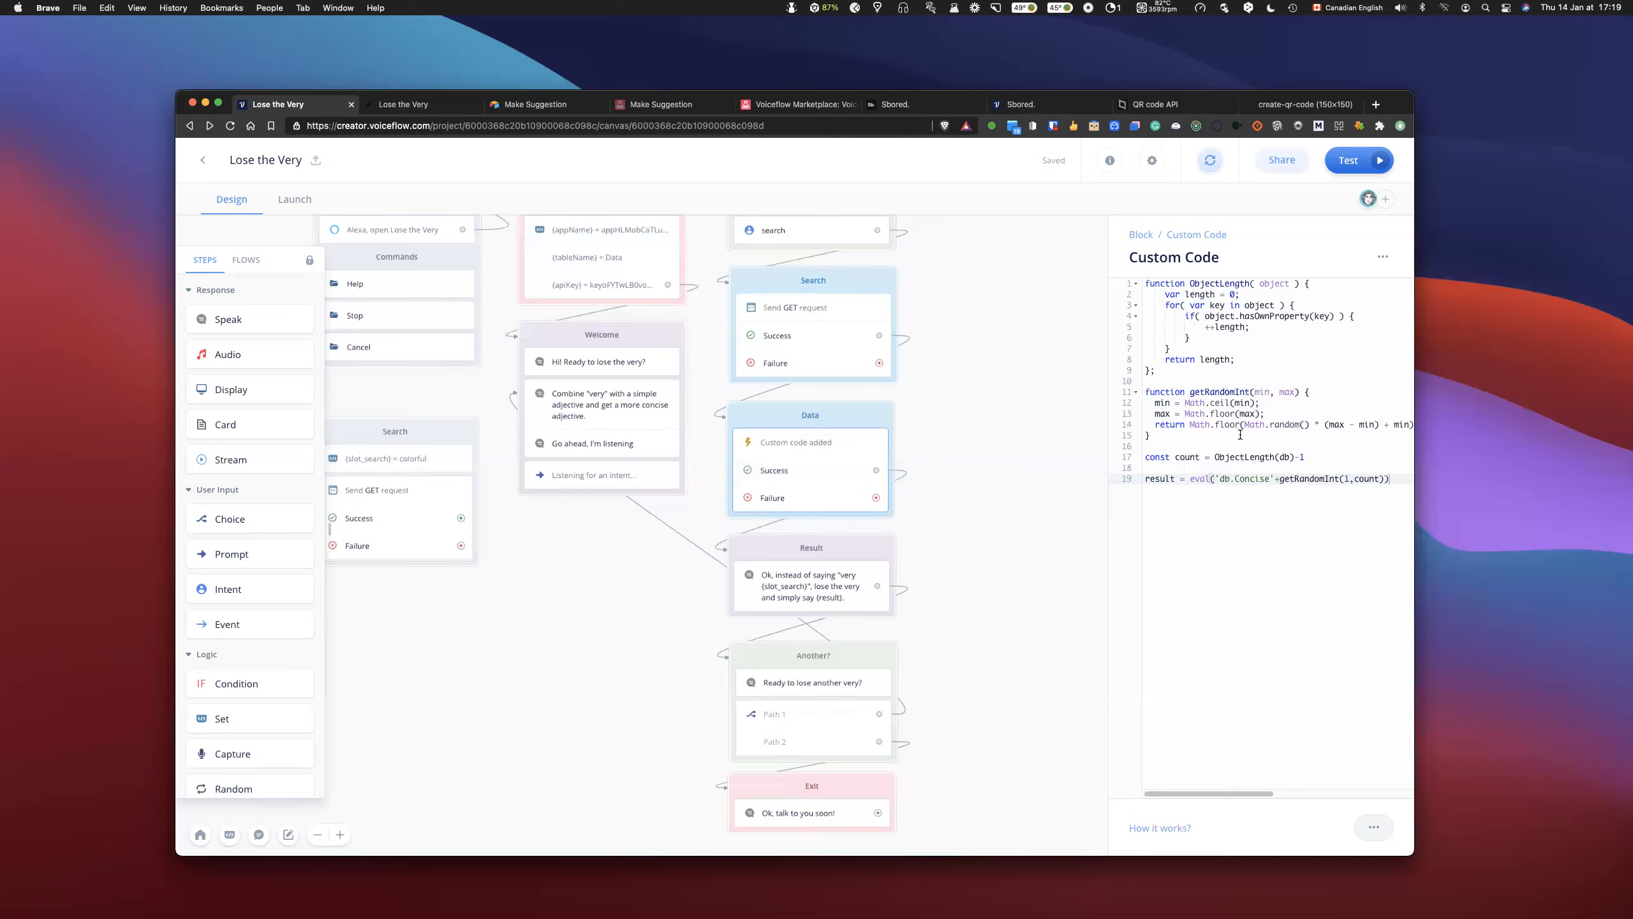
scroll(1238, 426, right, 2)
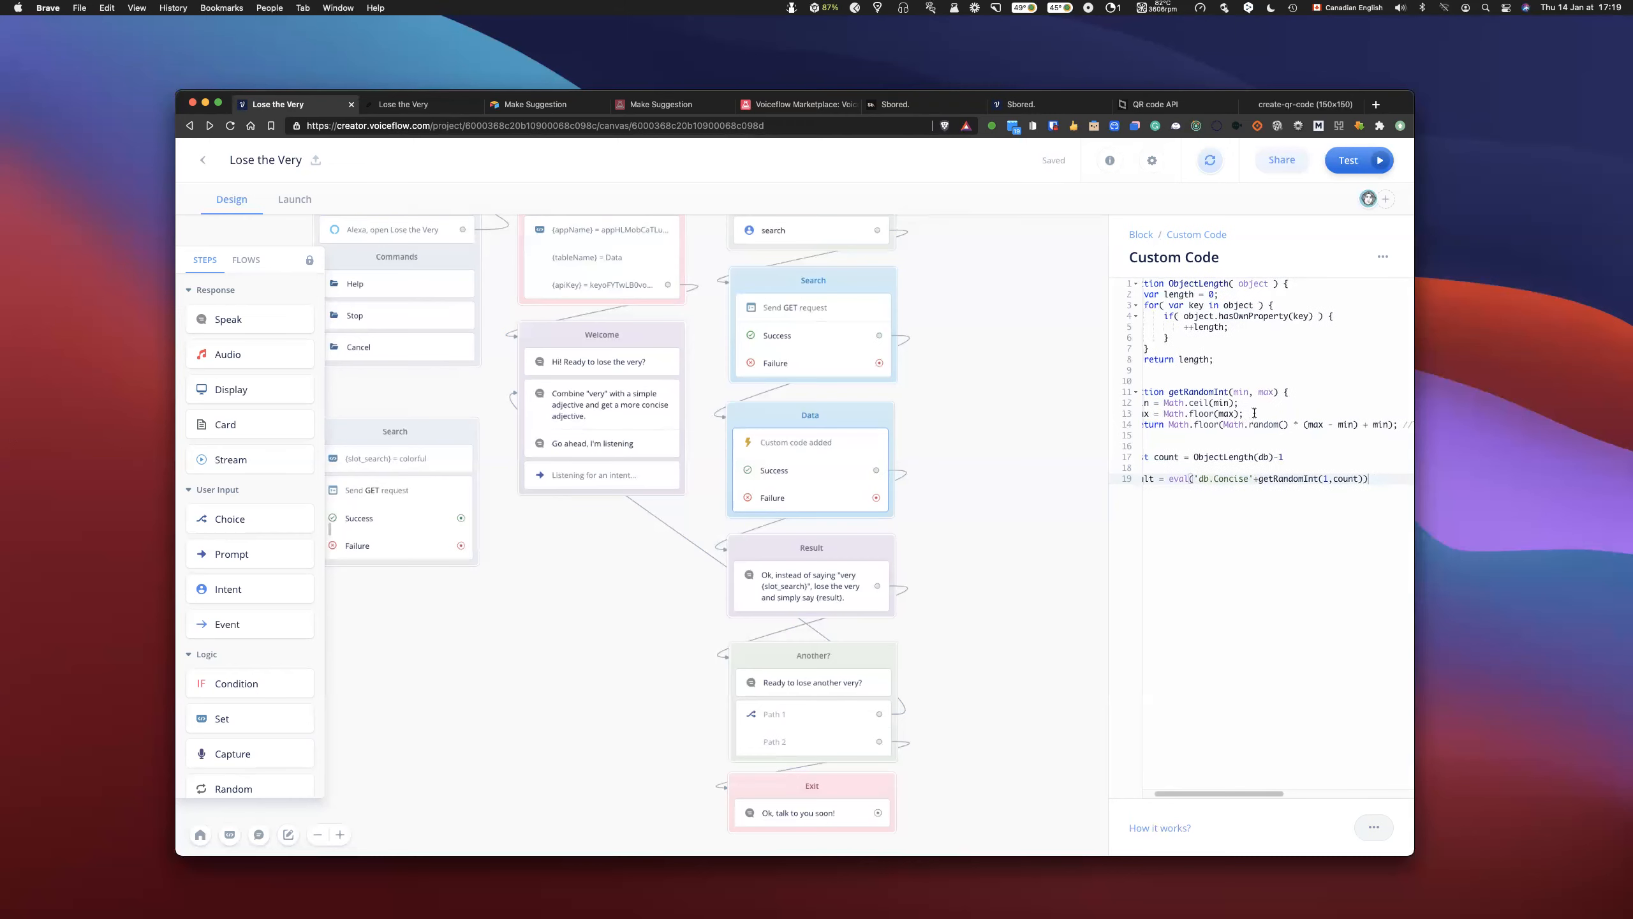
scroll(1252, 418, left, 3)
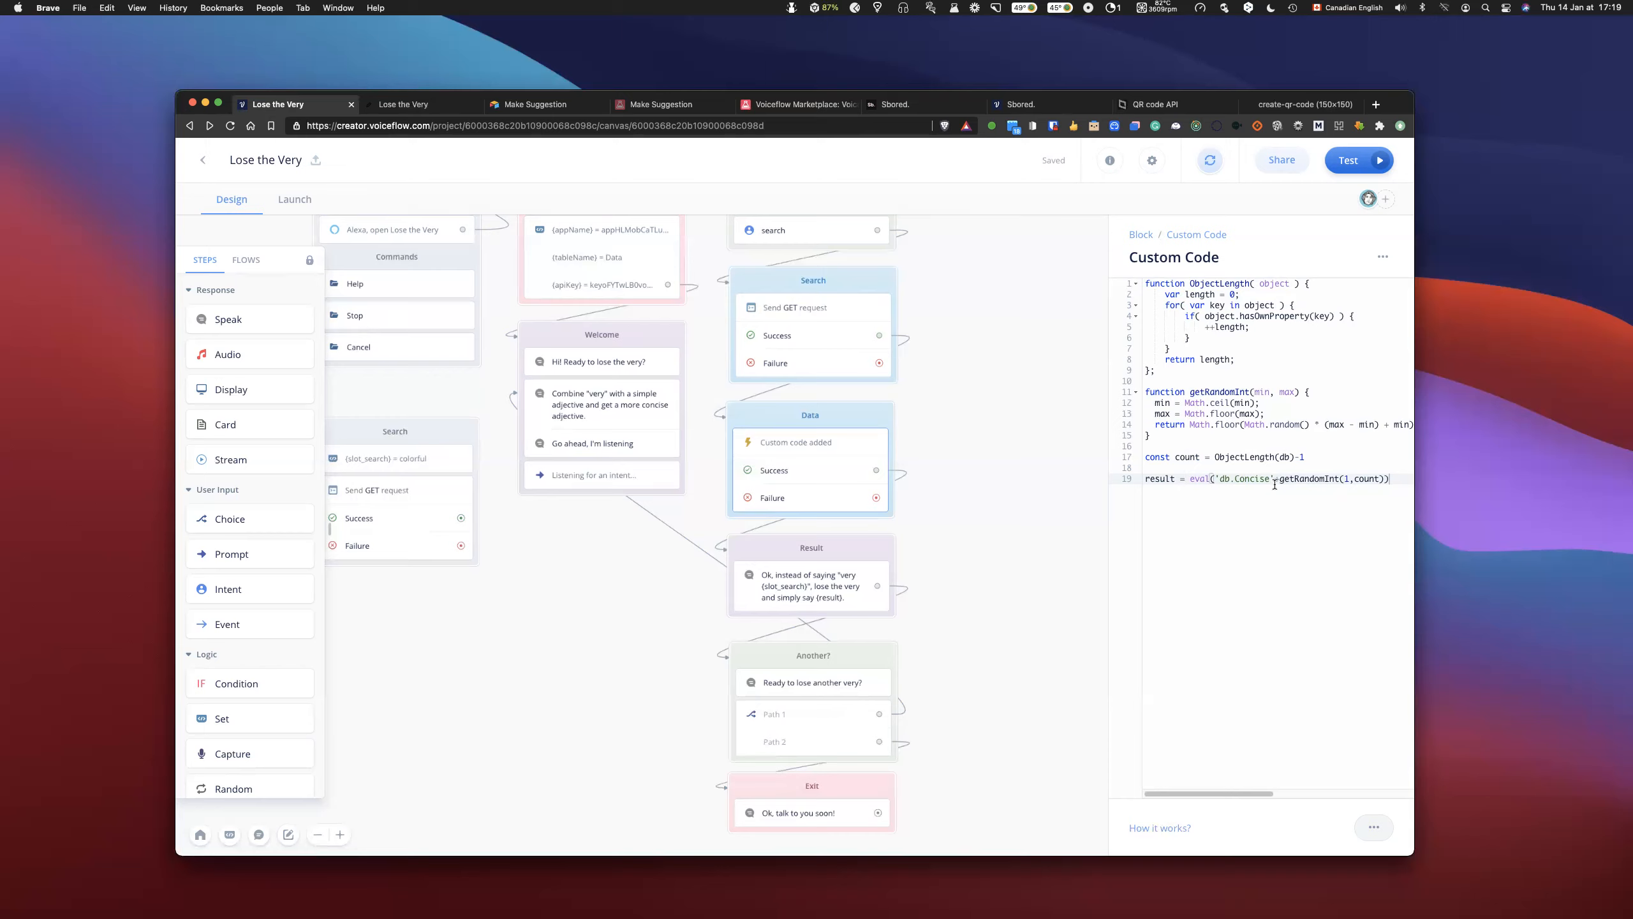
click(1026, 559)
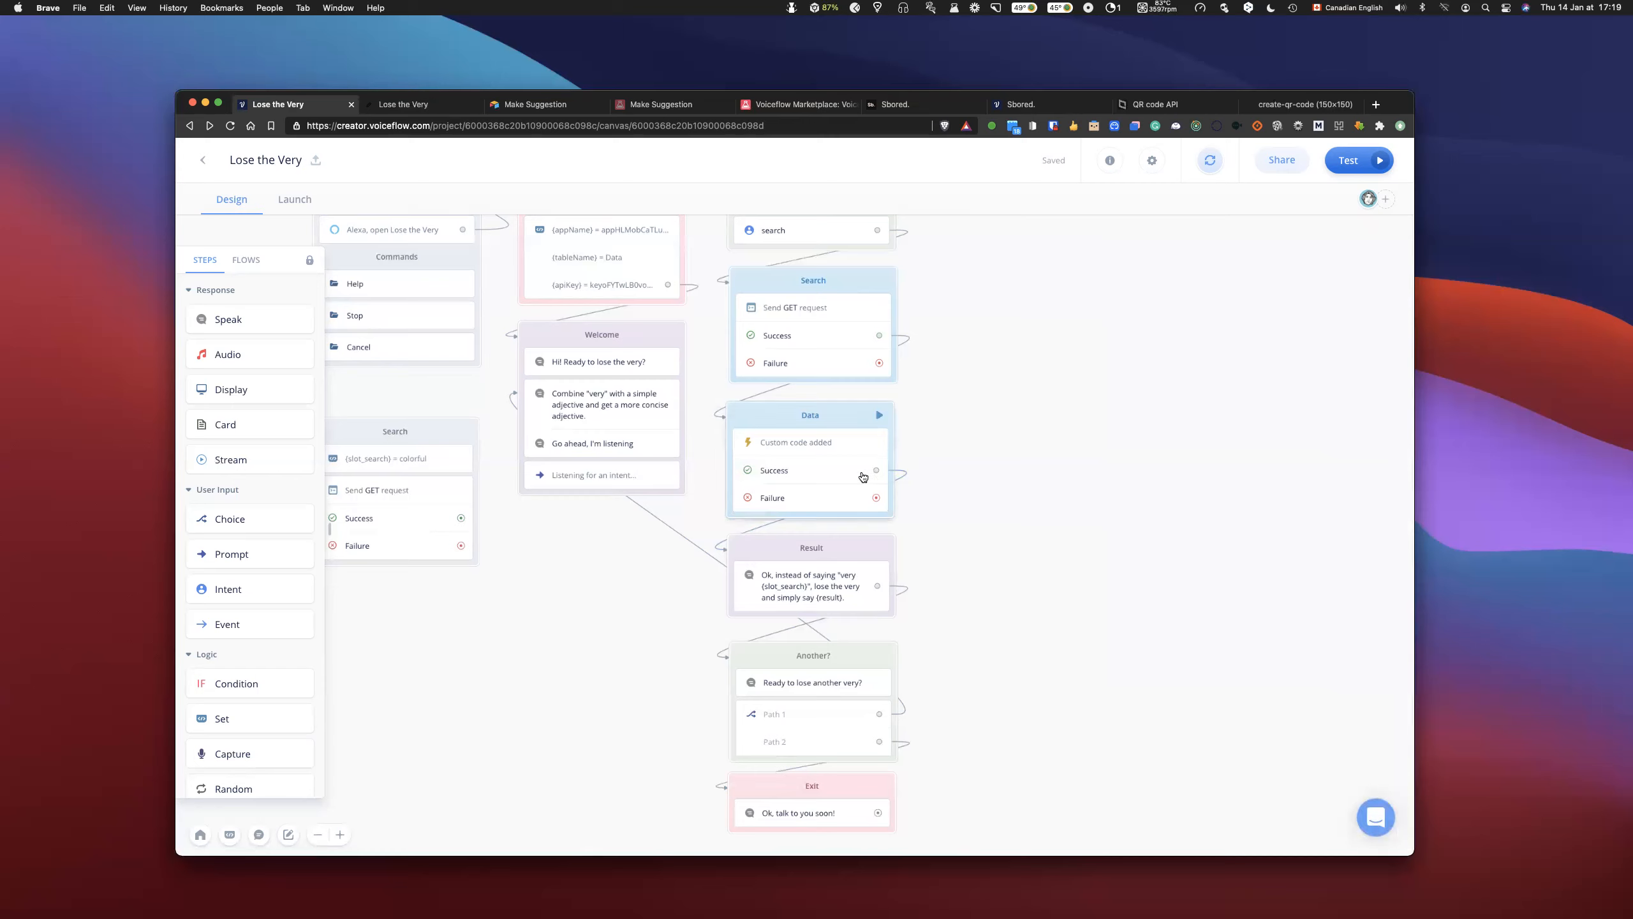
- Compare how {result} is used in the Result block's spoken message and in the Data block's custom code
click(819, 578)
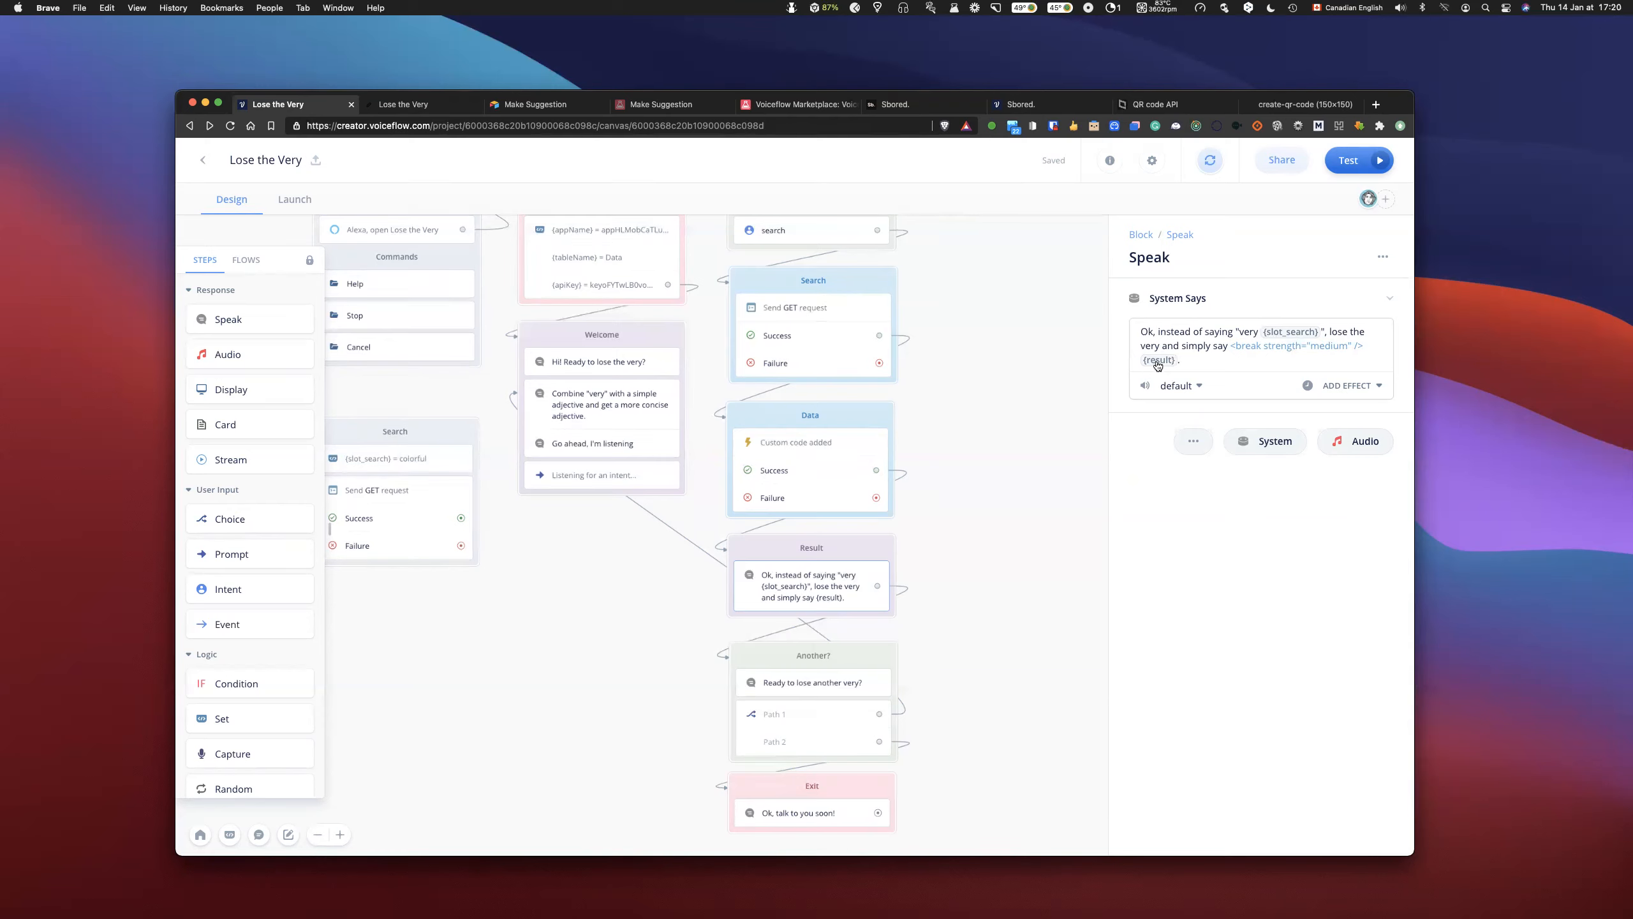
click(842, 446)
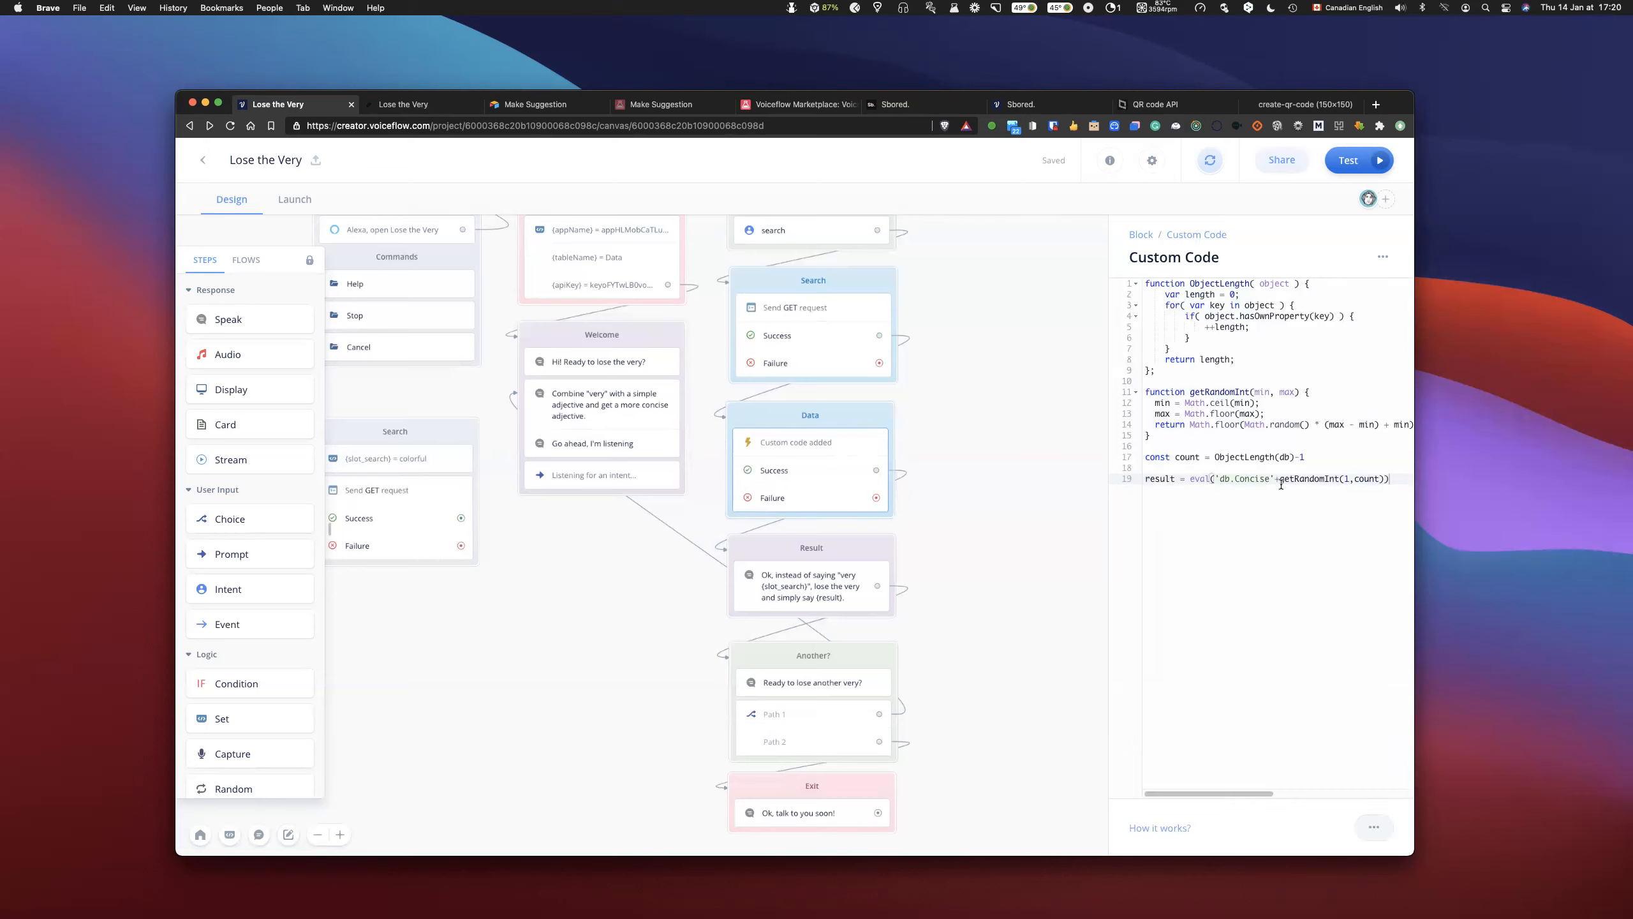
click(1009, 453)
- Assign the Yes intent to the first path of the Another? block's choice
scroll(992, 485, down, 3)
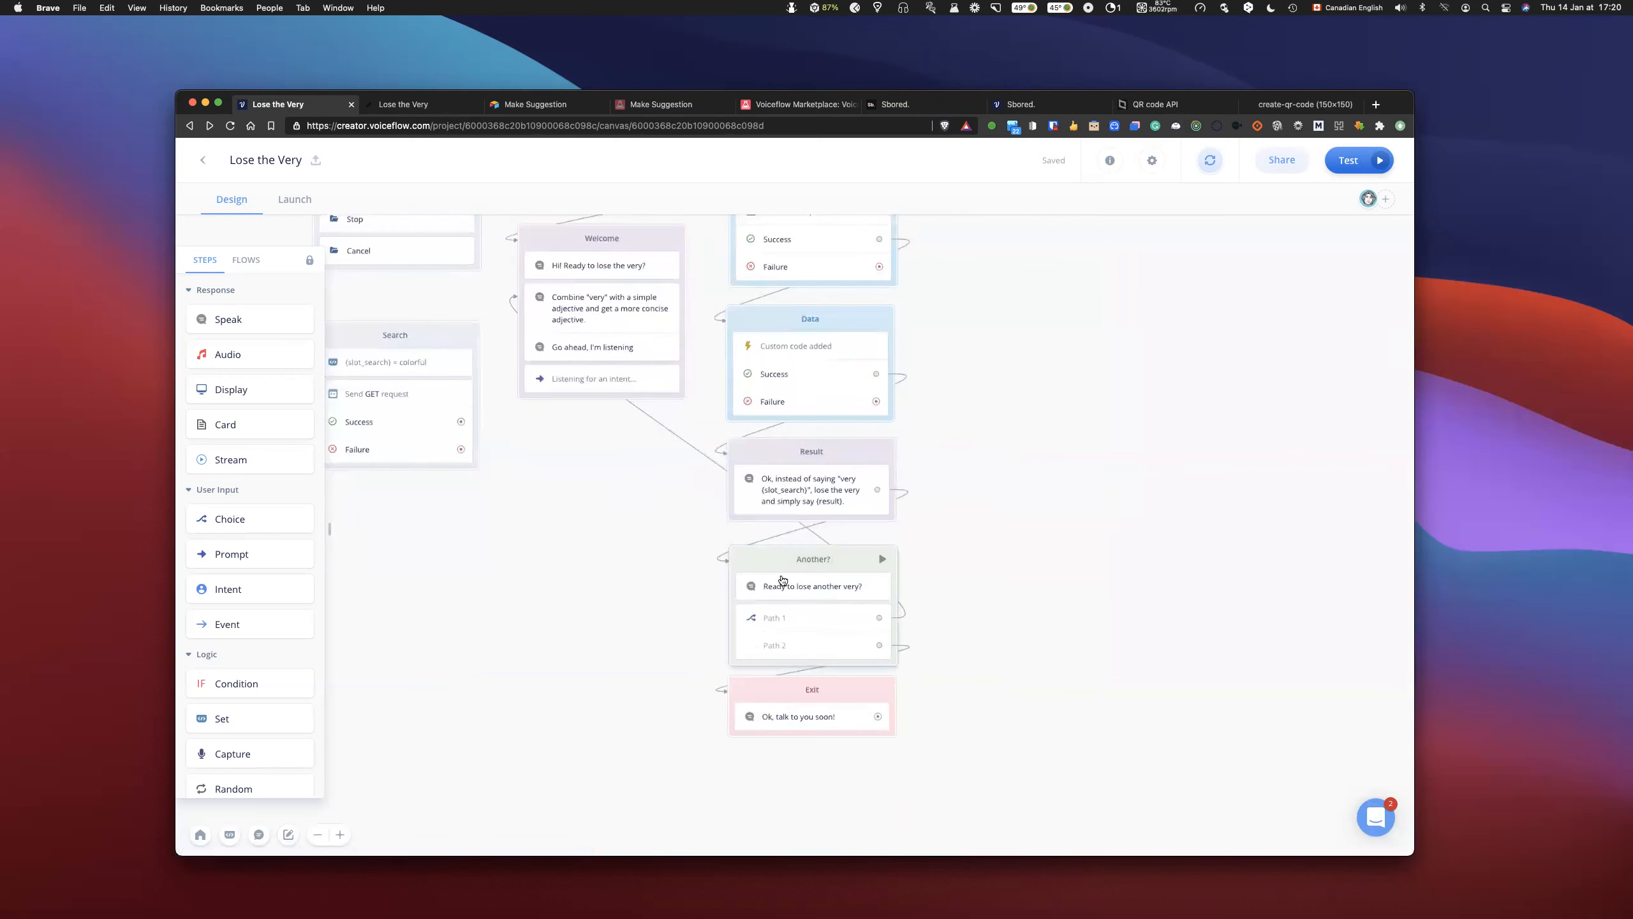
click(810, 621)
click(1274, 290)
click(1305, 331)
text(yes)
click(1240, 399)
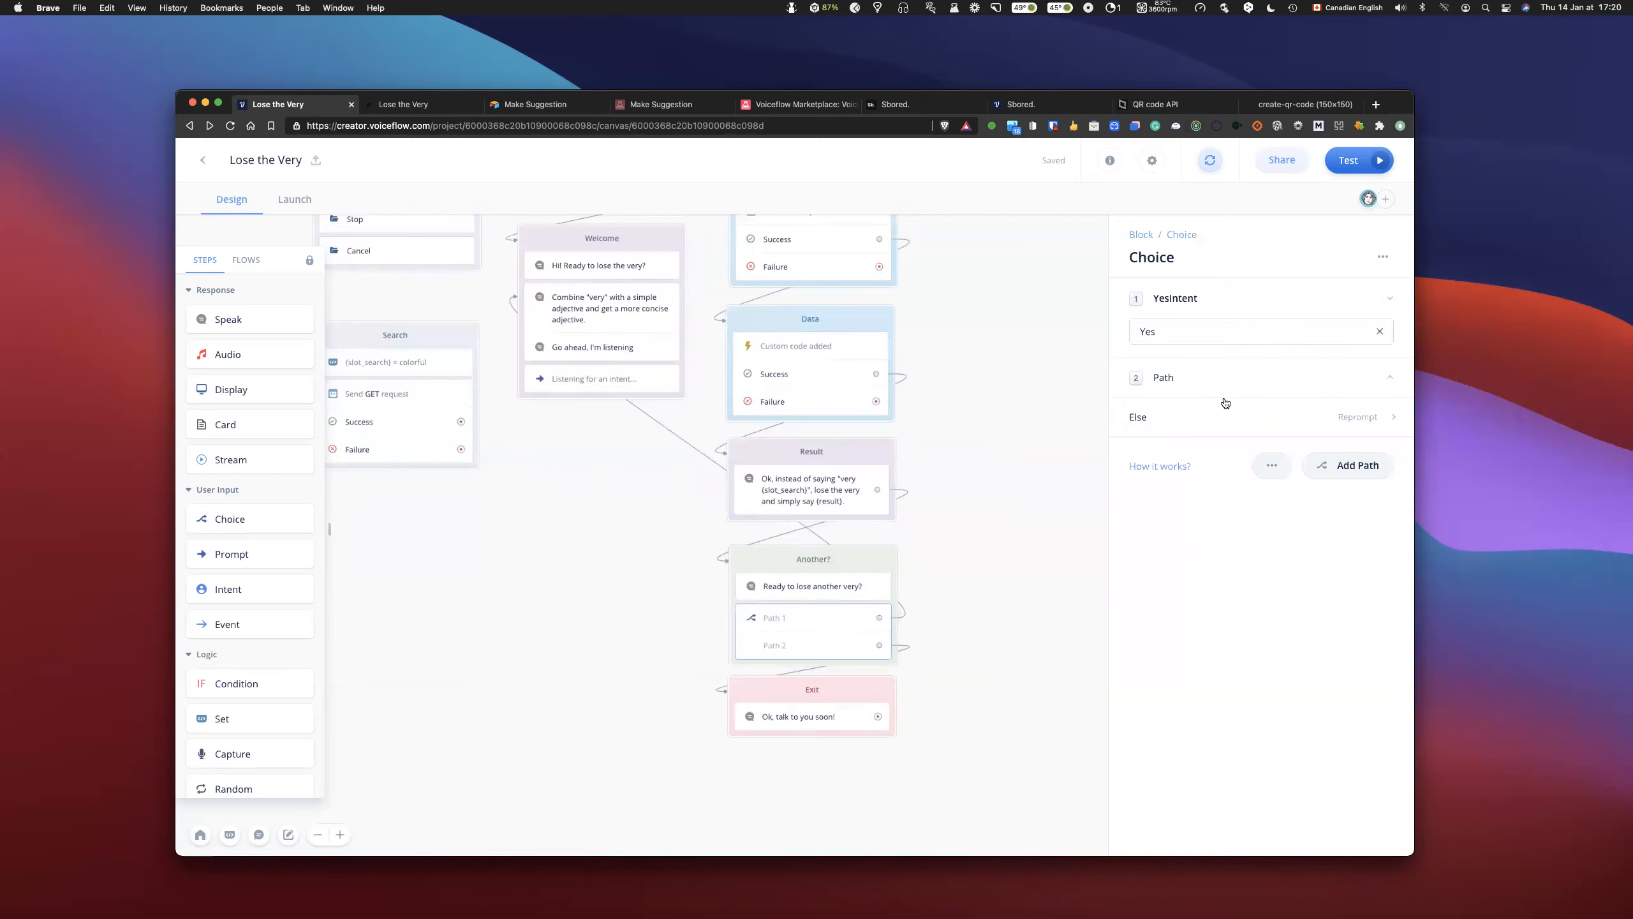
click(1200, 416)
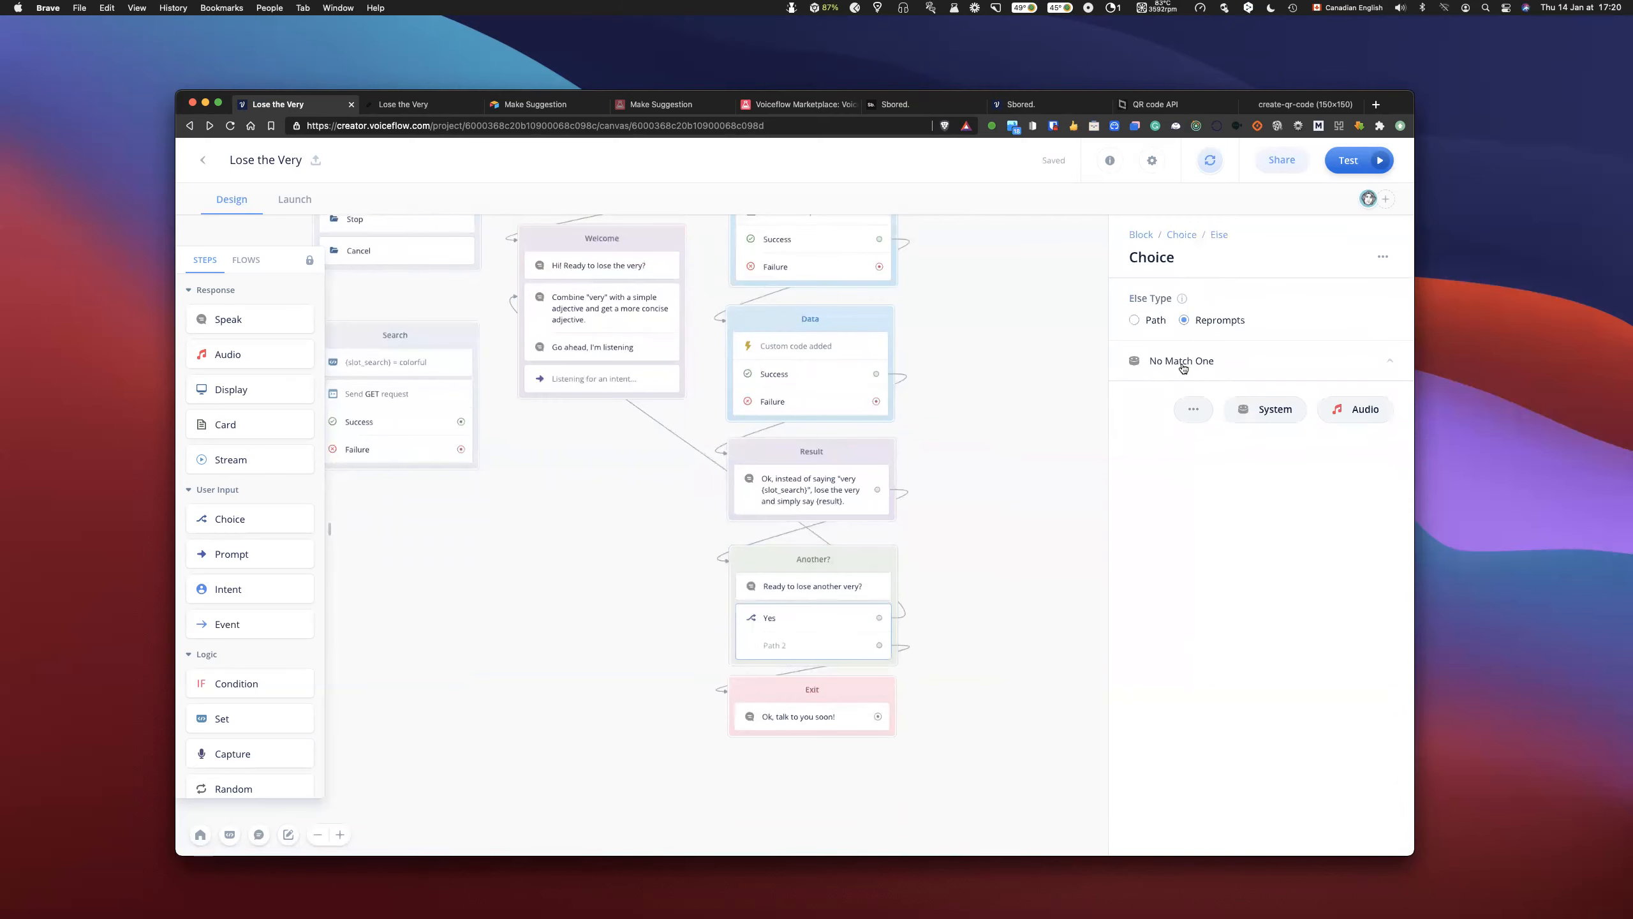
click(1182, 366)
click(1175, 240)
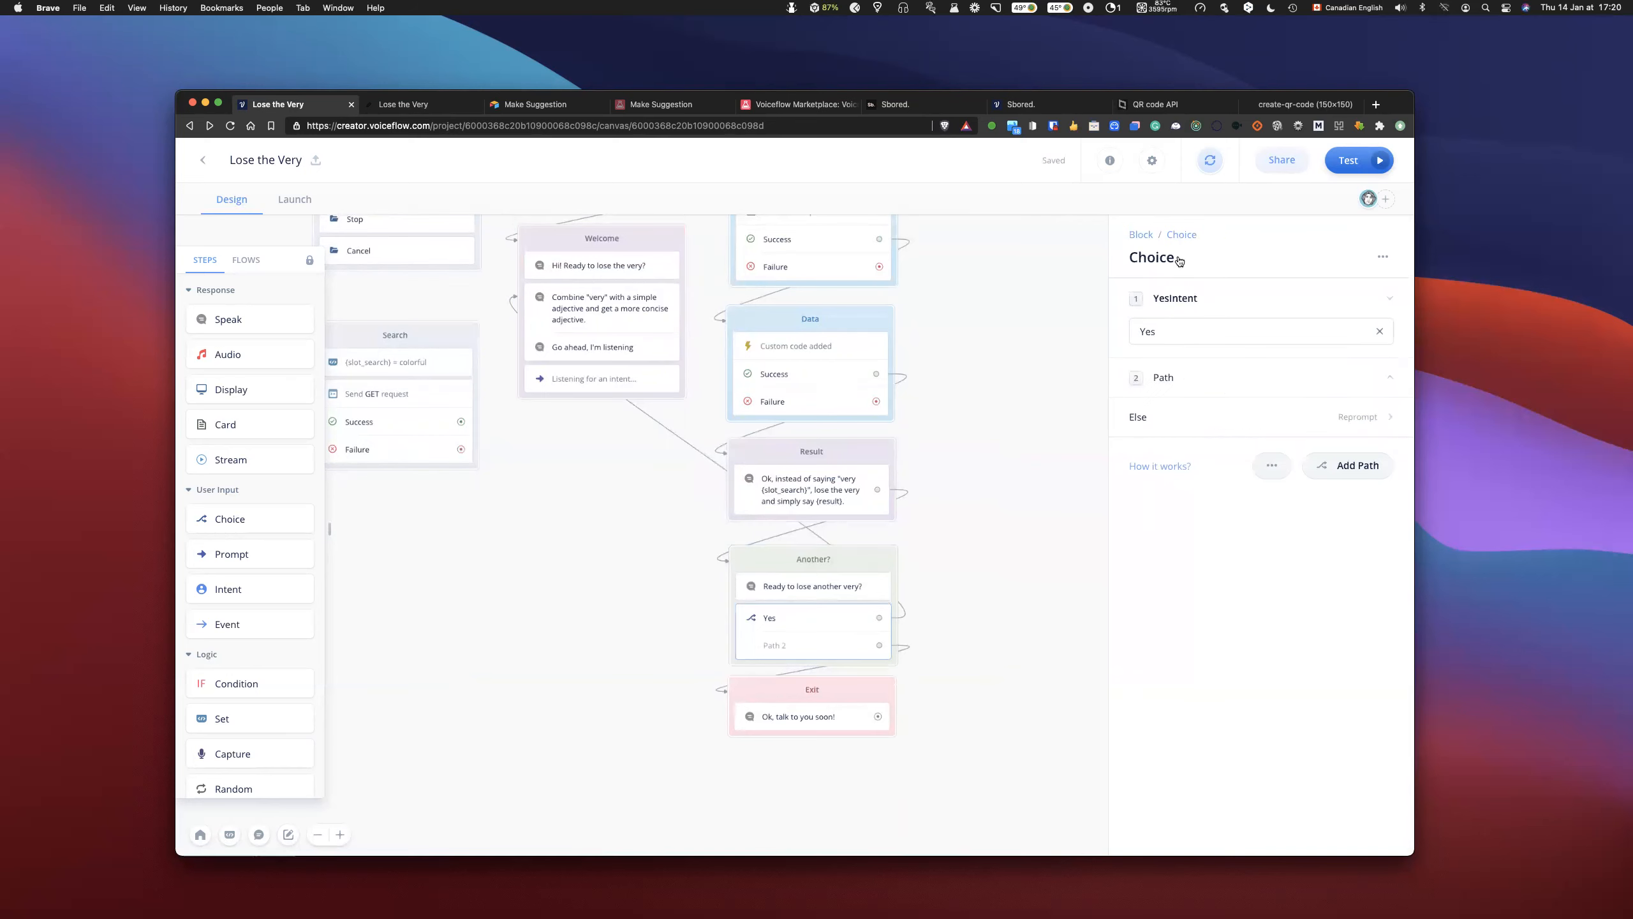
- Assign the No intent to the second path of the Another? block's choice and close its settings
click(1195, 380)
click(1188, 410)
text(no)
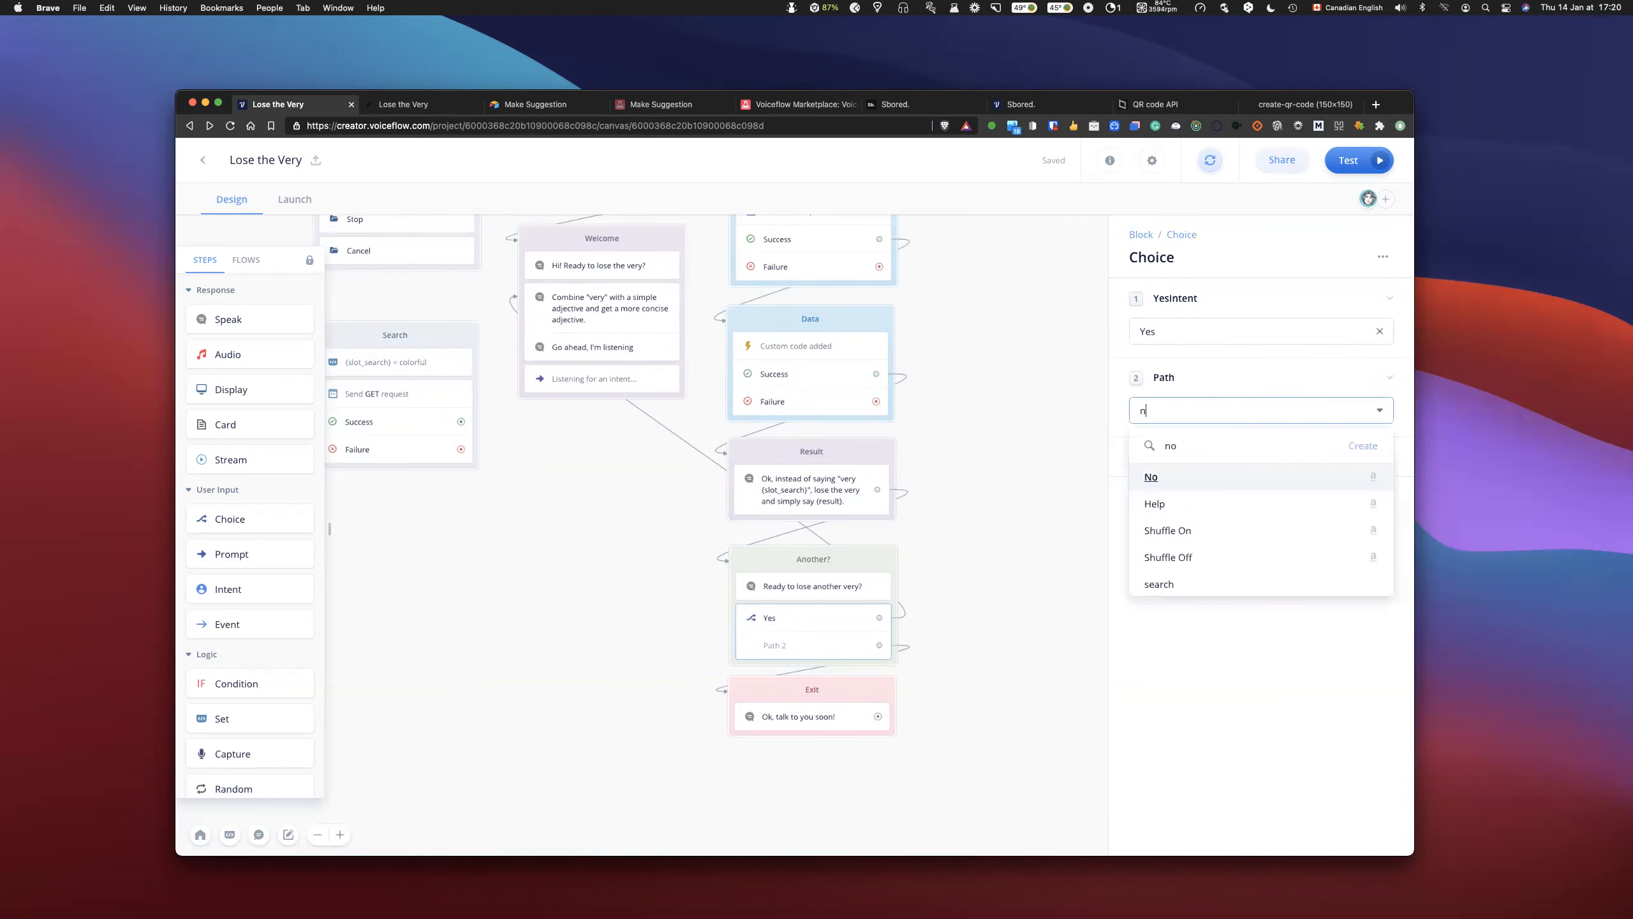
click(1178, 477)
click(1052, 576)
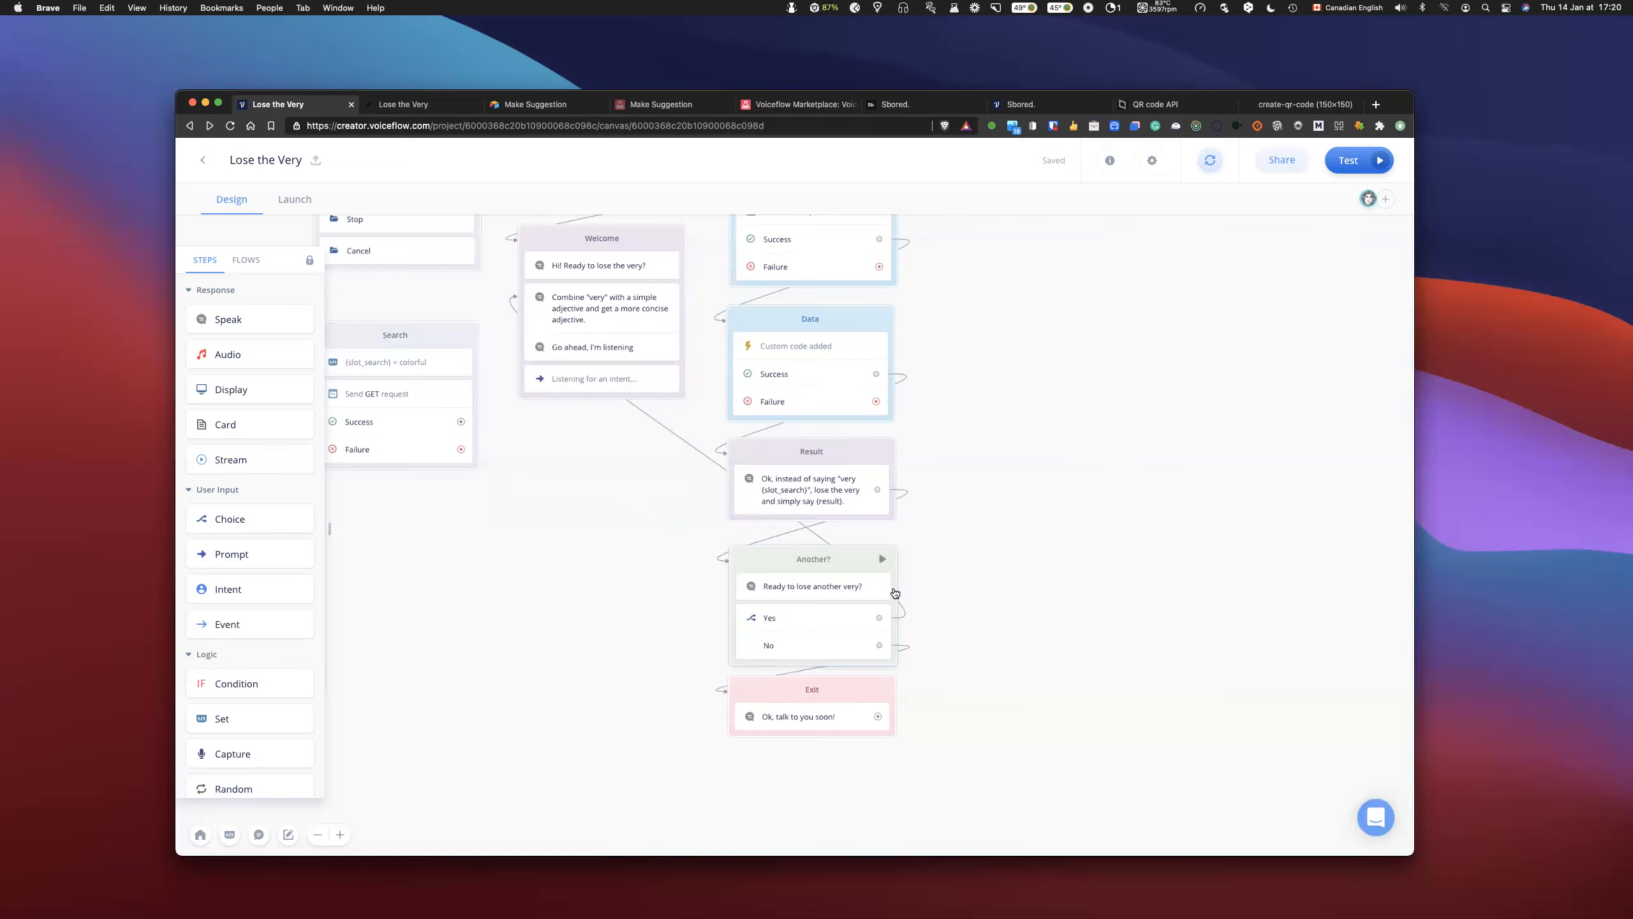
- Trace the Yes and No connections from the Another? block to the Welcome and Exit blocks on the canvas
scroll(1018, 579, up, 4)
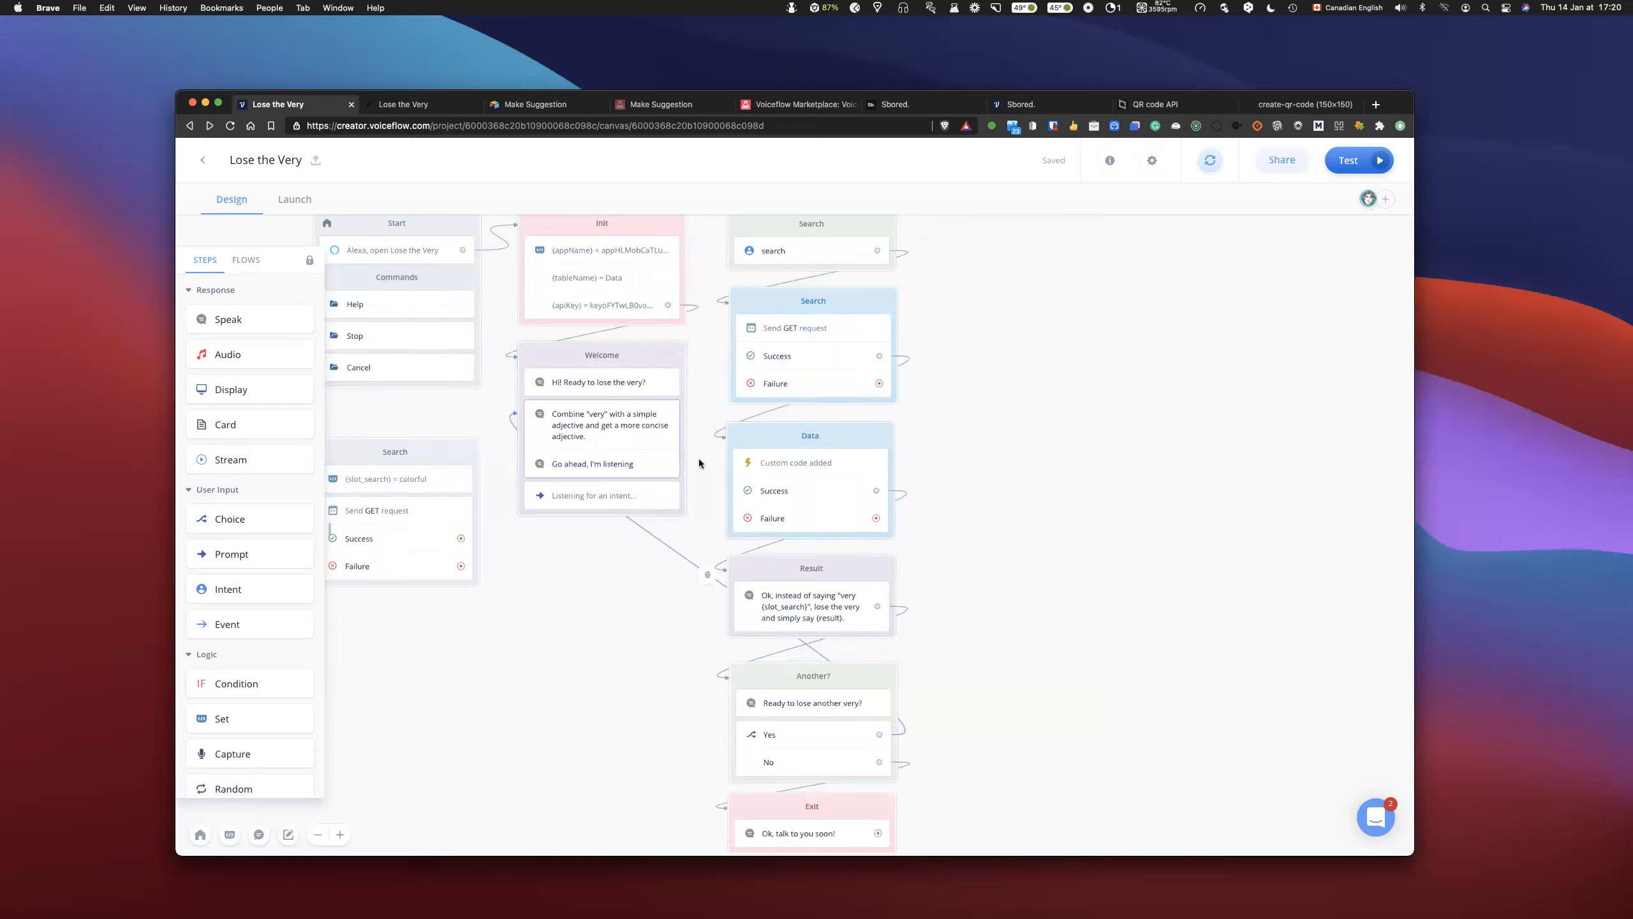
scroll(648, 467, down, 3)
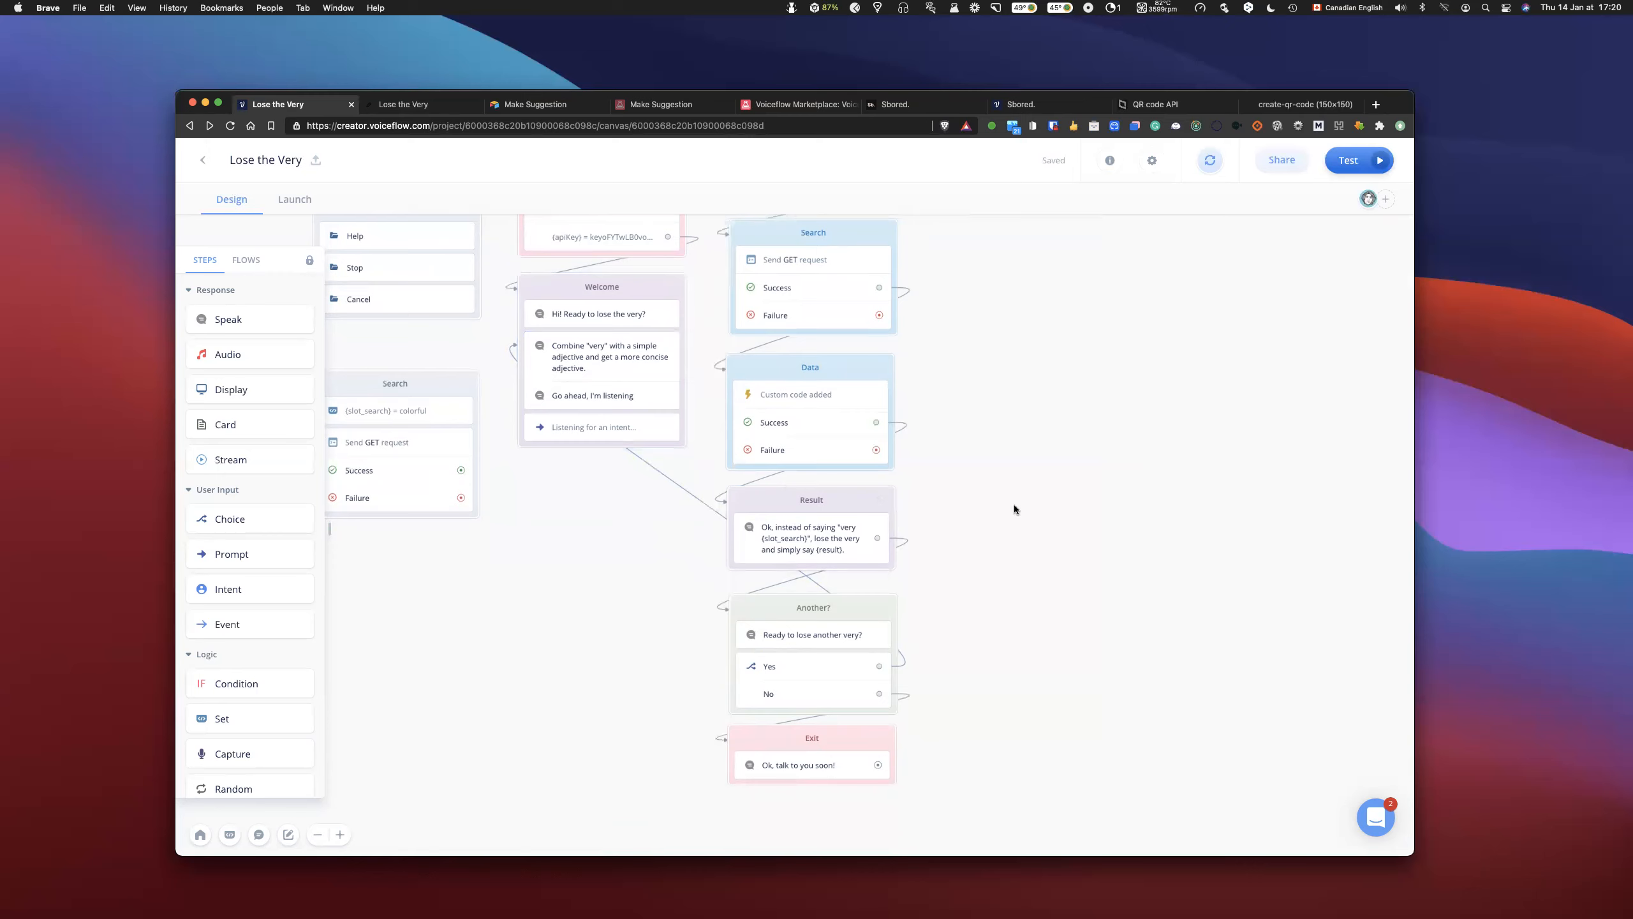
scroll(1014, 509, down, 3)
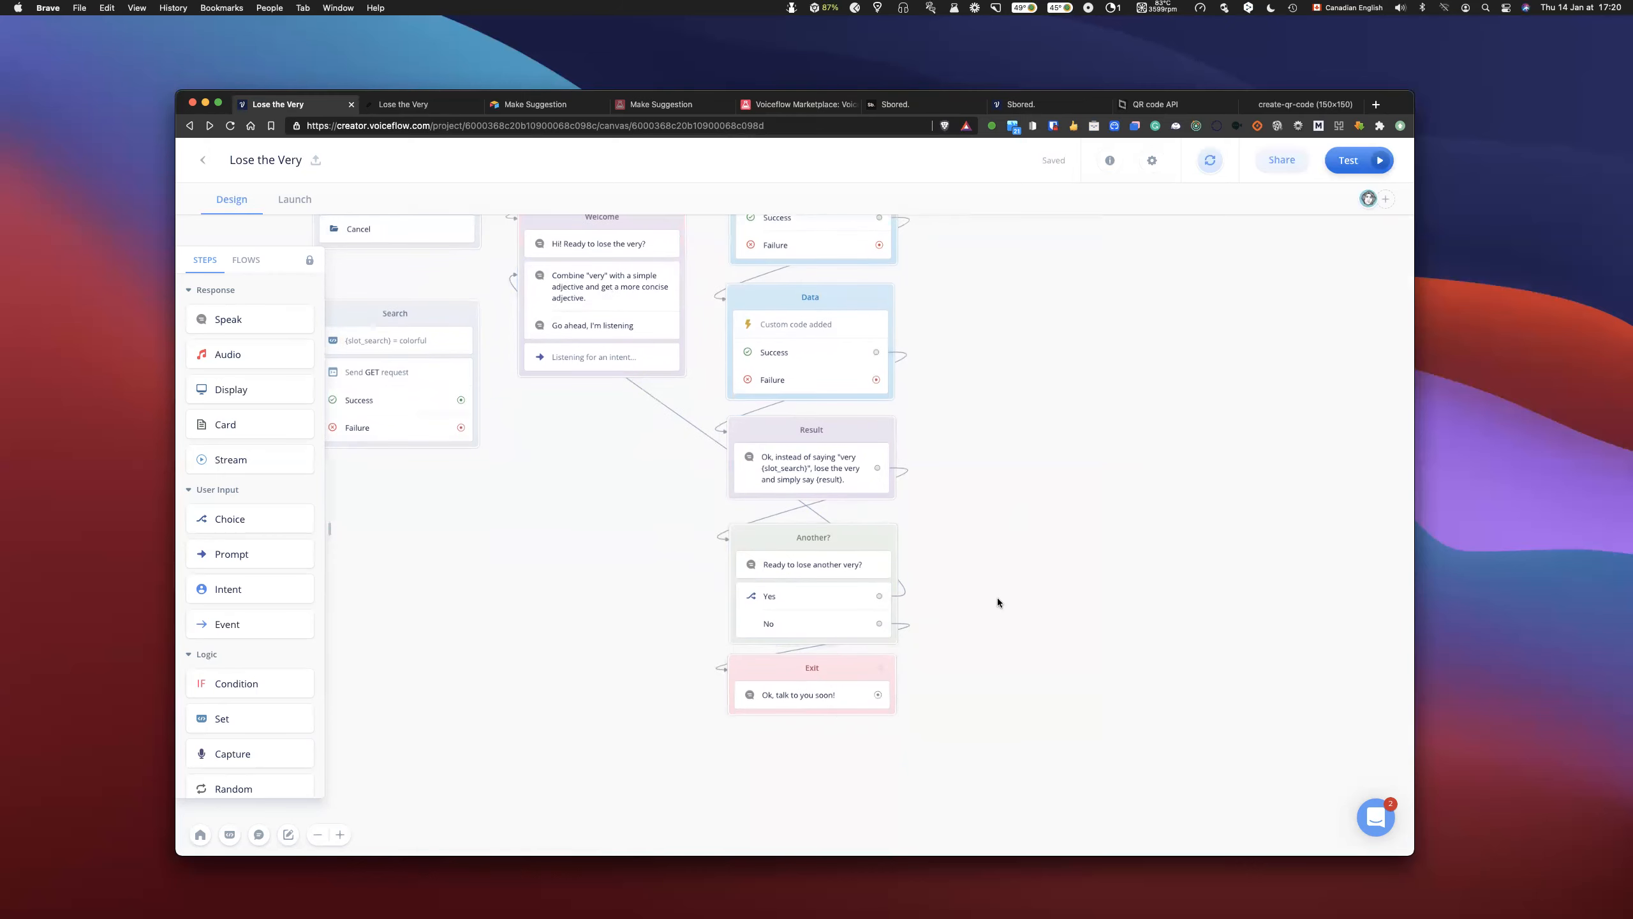
scroll(1021, 575, up, 8)
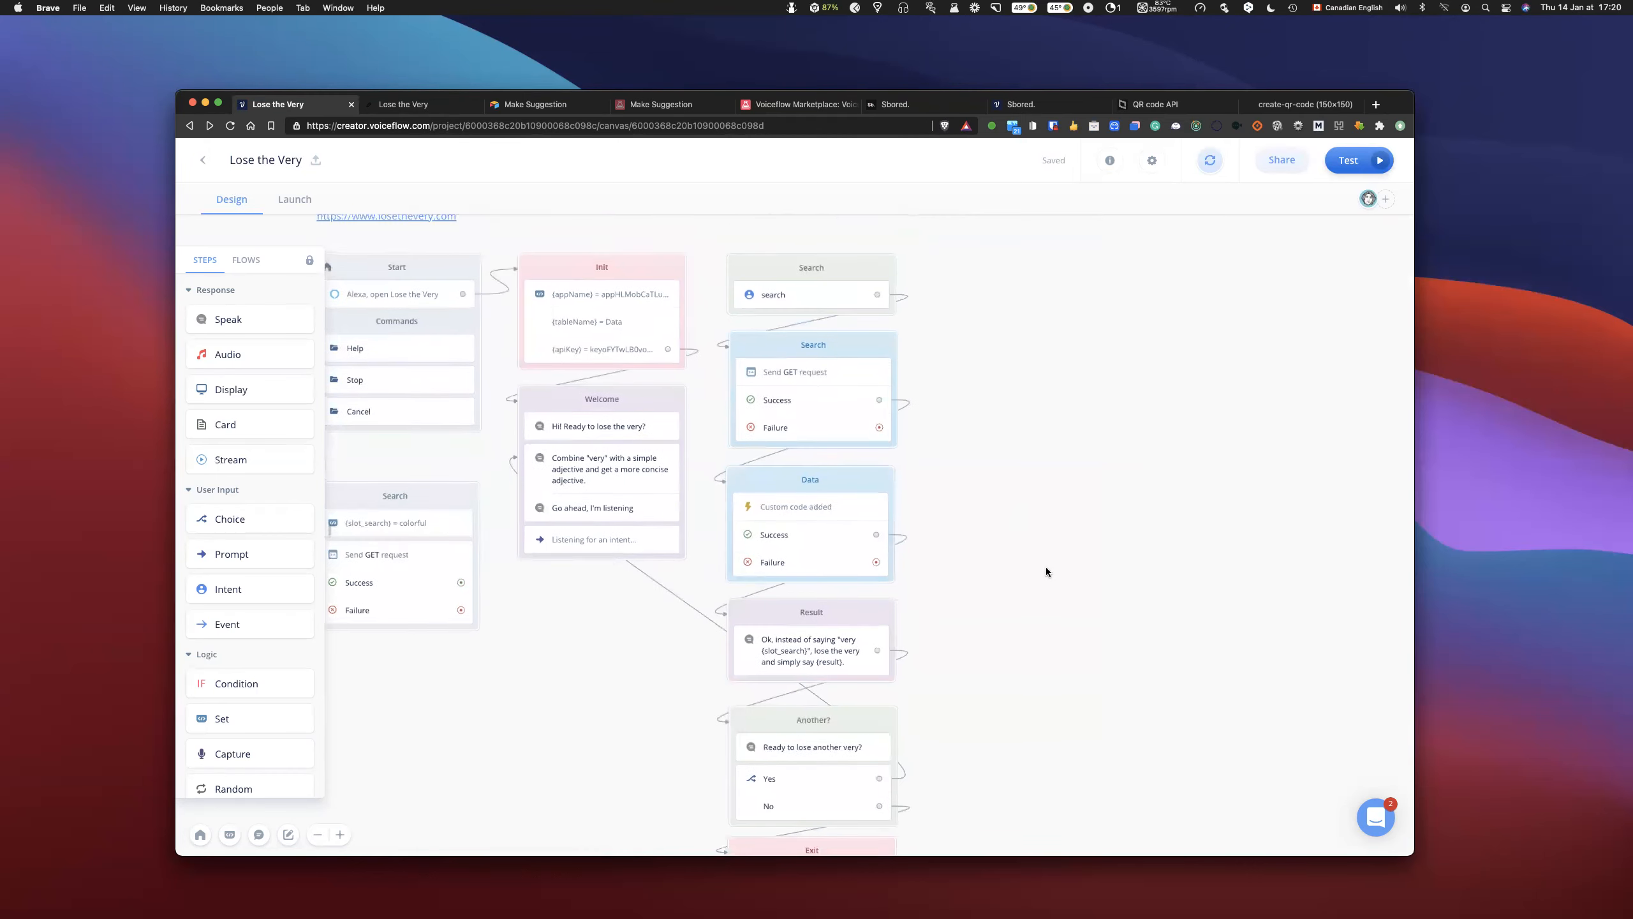
scroll(1046, 571, down, 1)
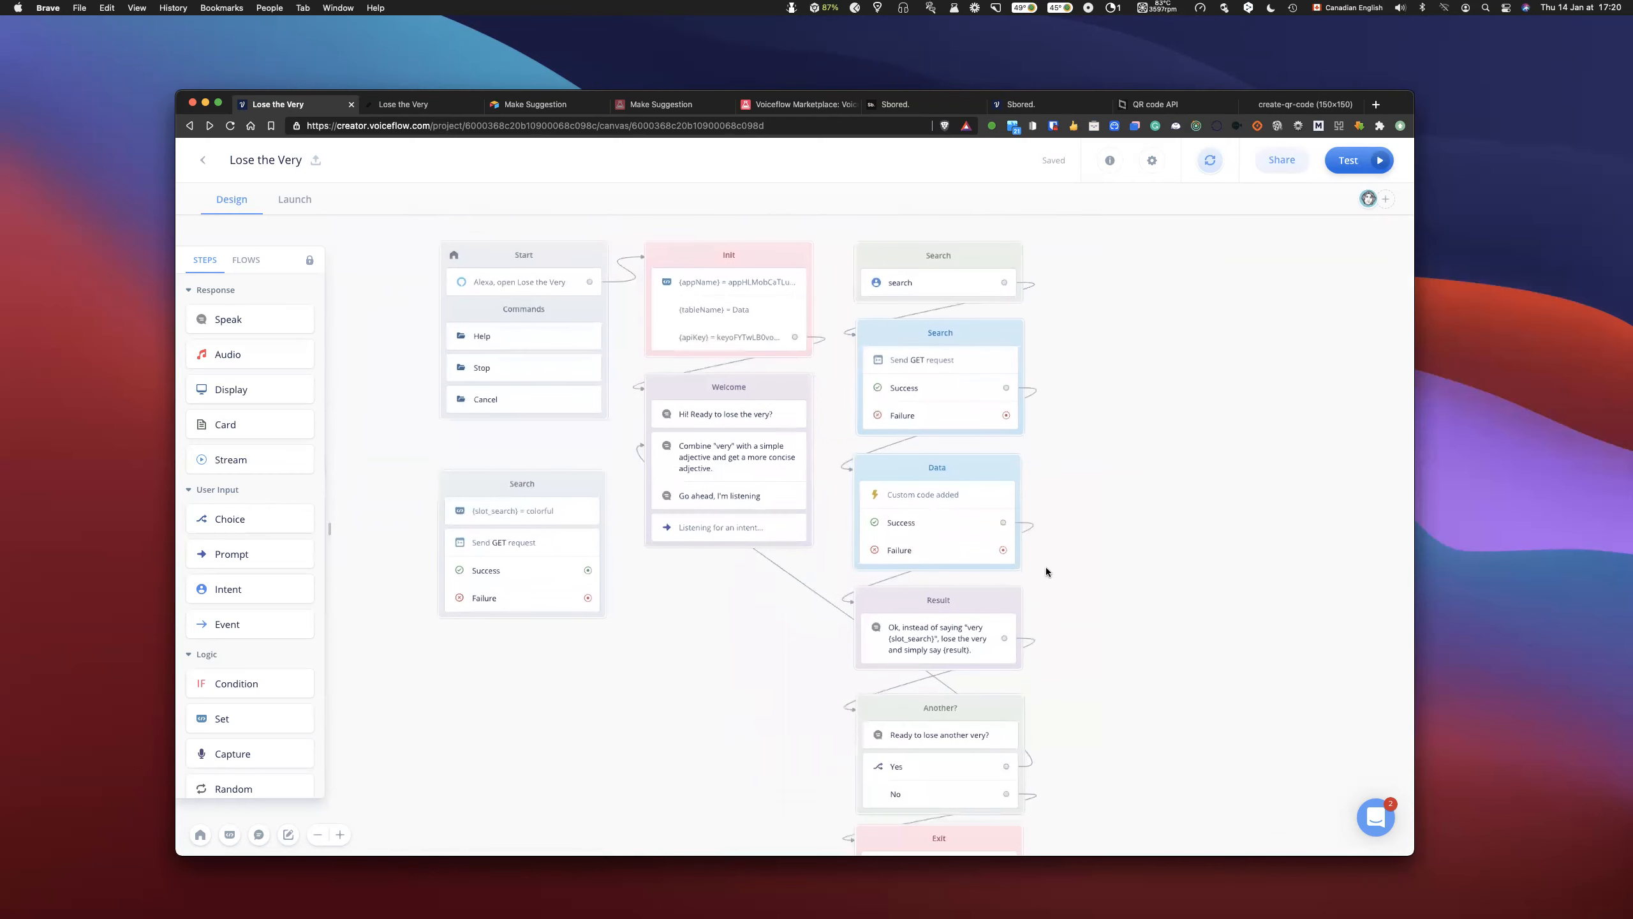
- Run the prototype, reply "very joyful" to the welcome prompt, and leave the test
click(1356, 164)
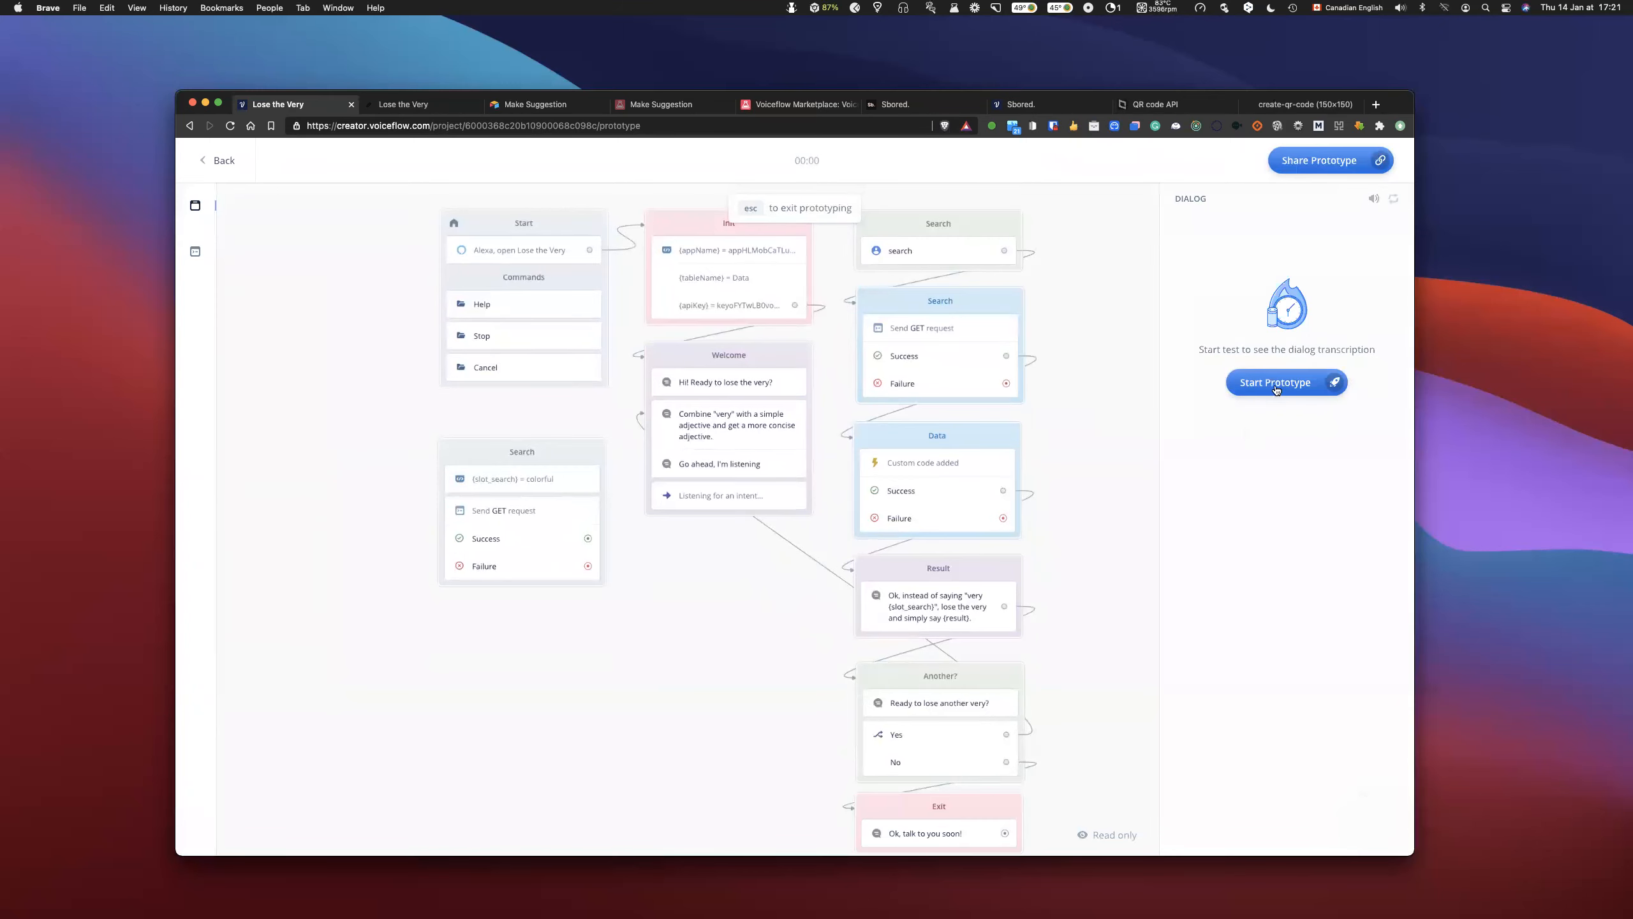
click(1276, 388)
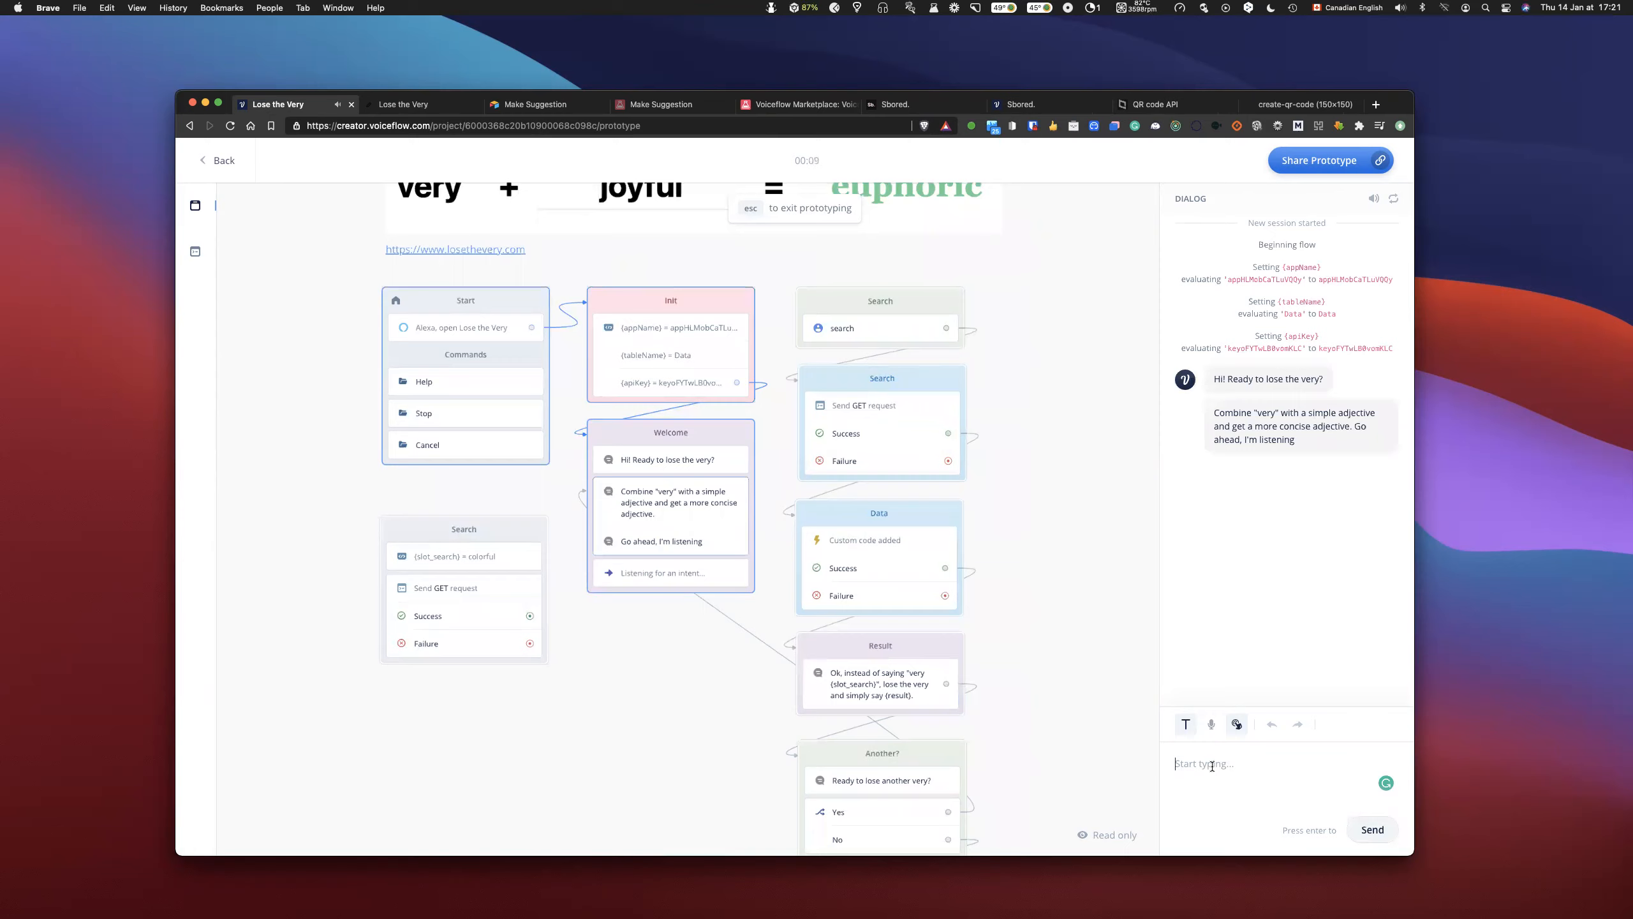
text(very joyful)
key(Return)
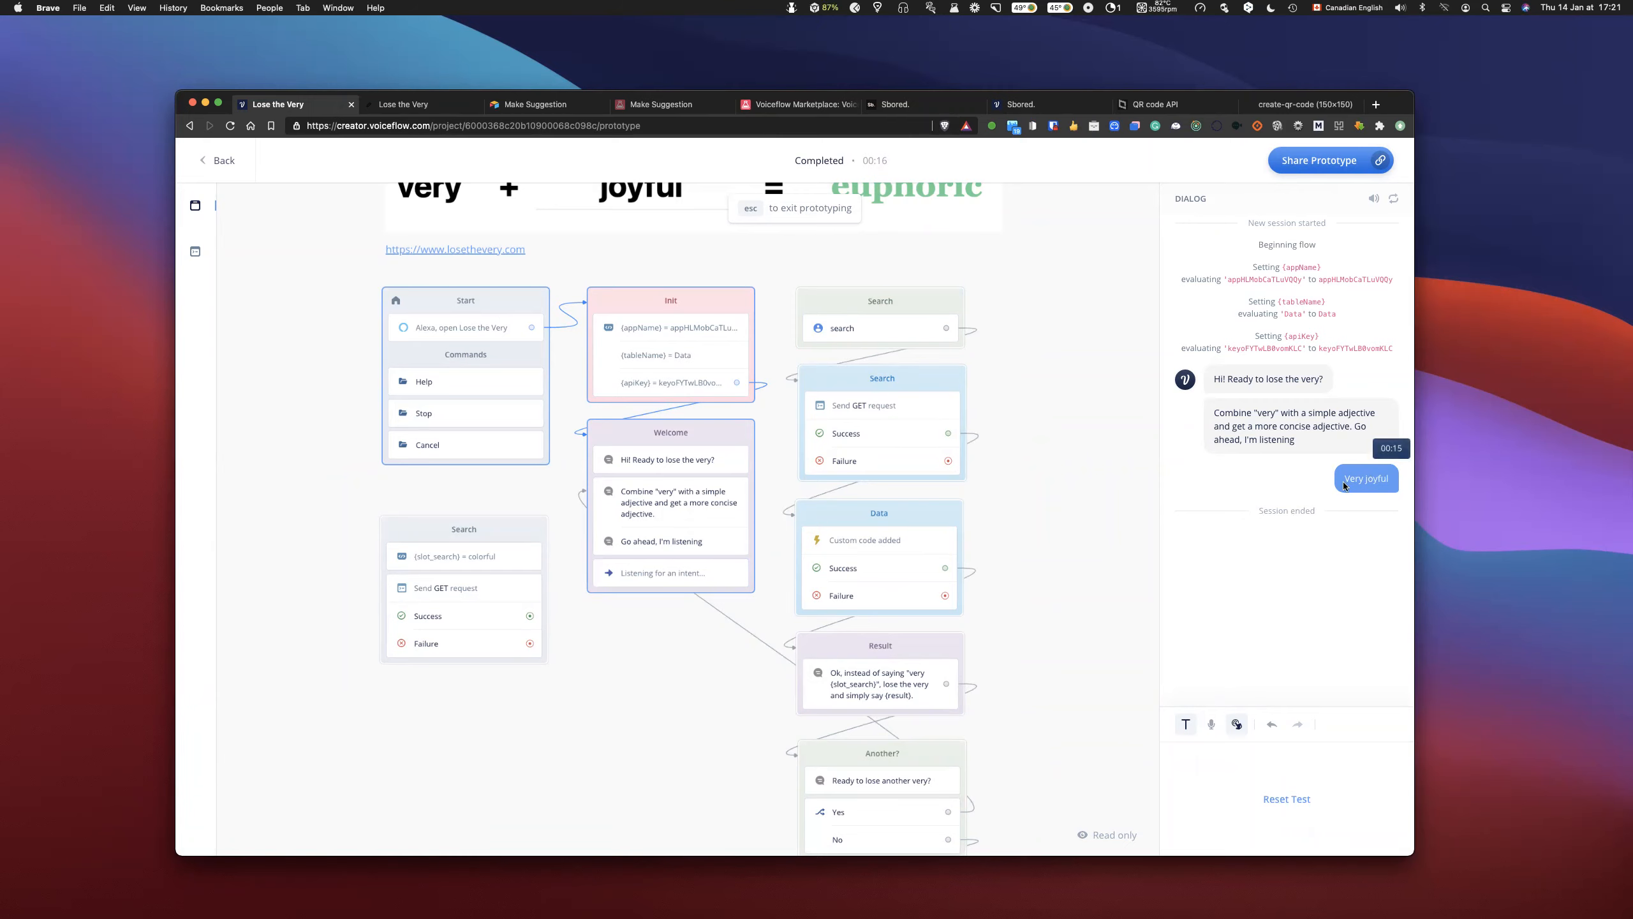
scroll(813, 240, up, 2)
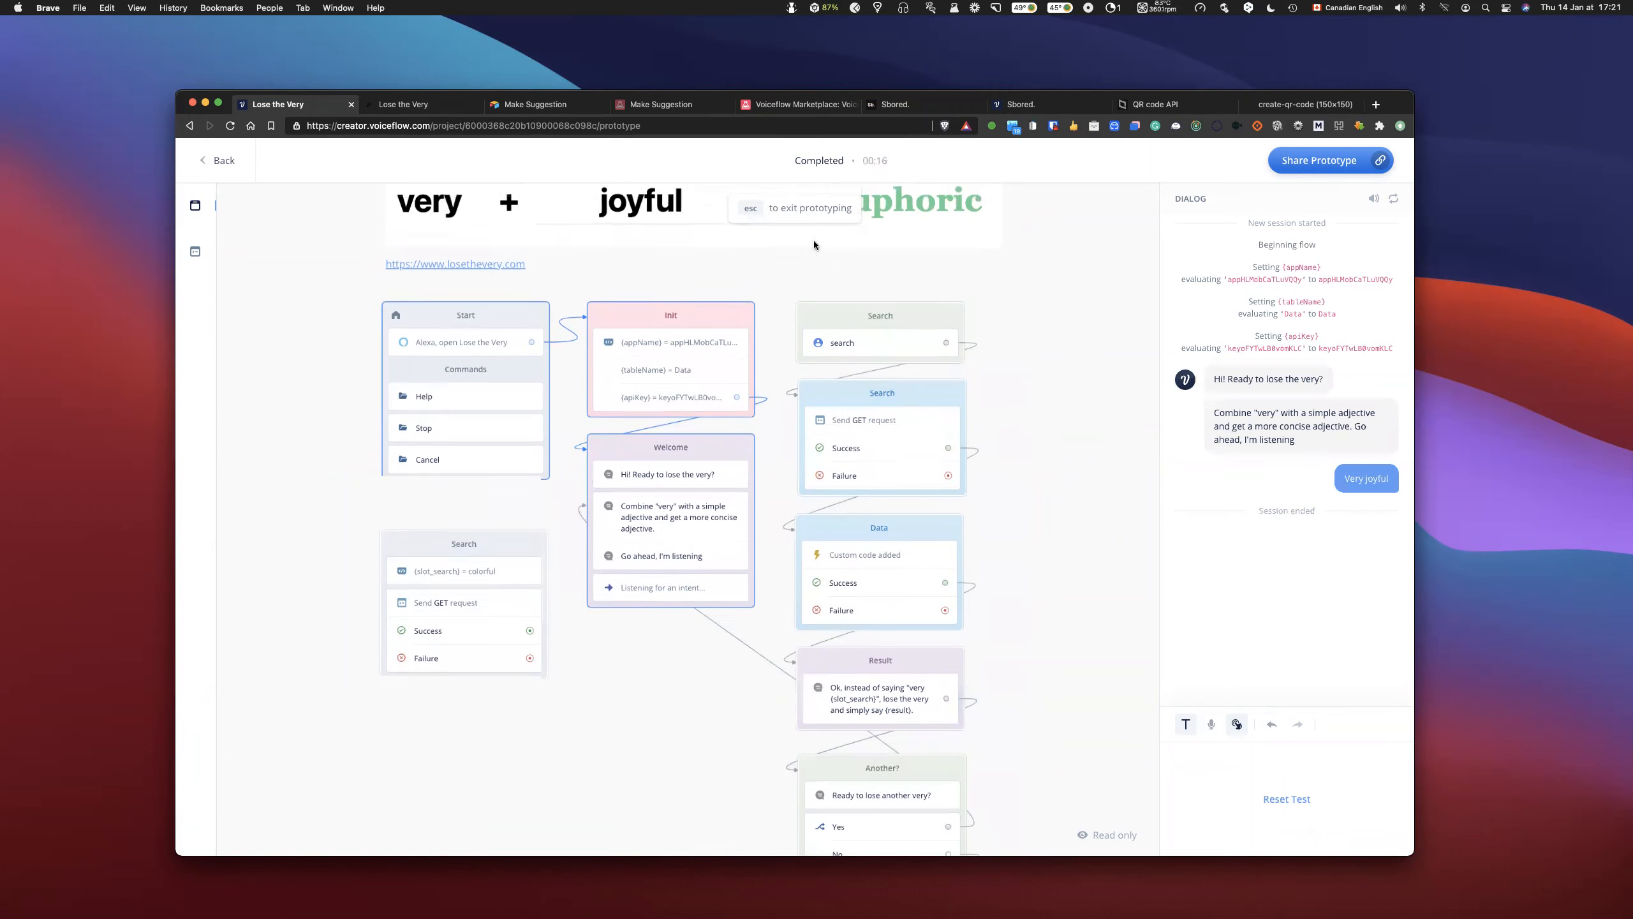
key(Escape)
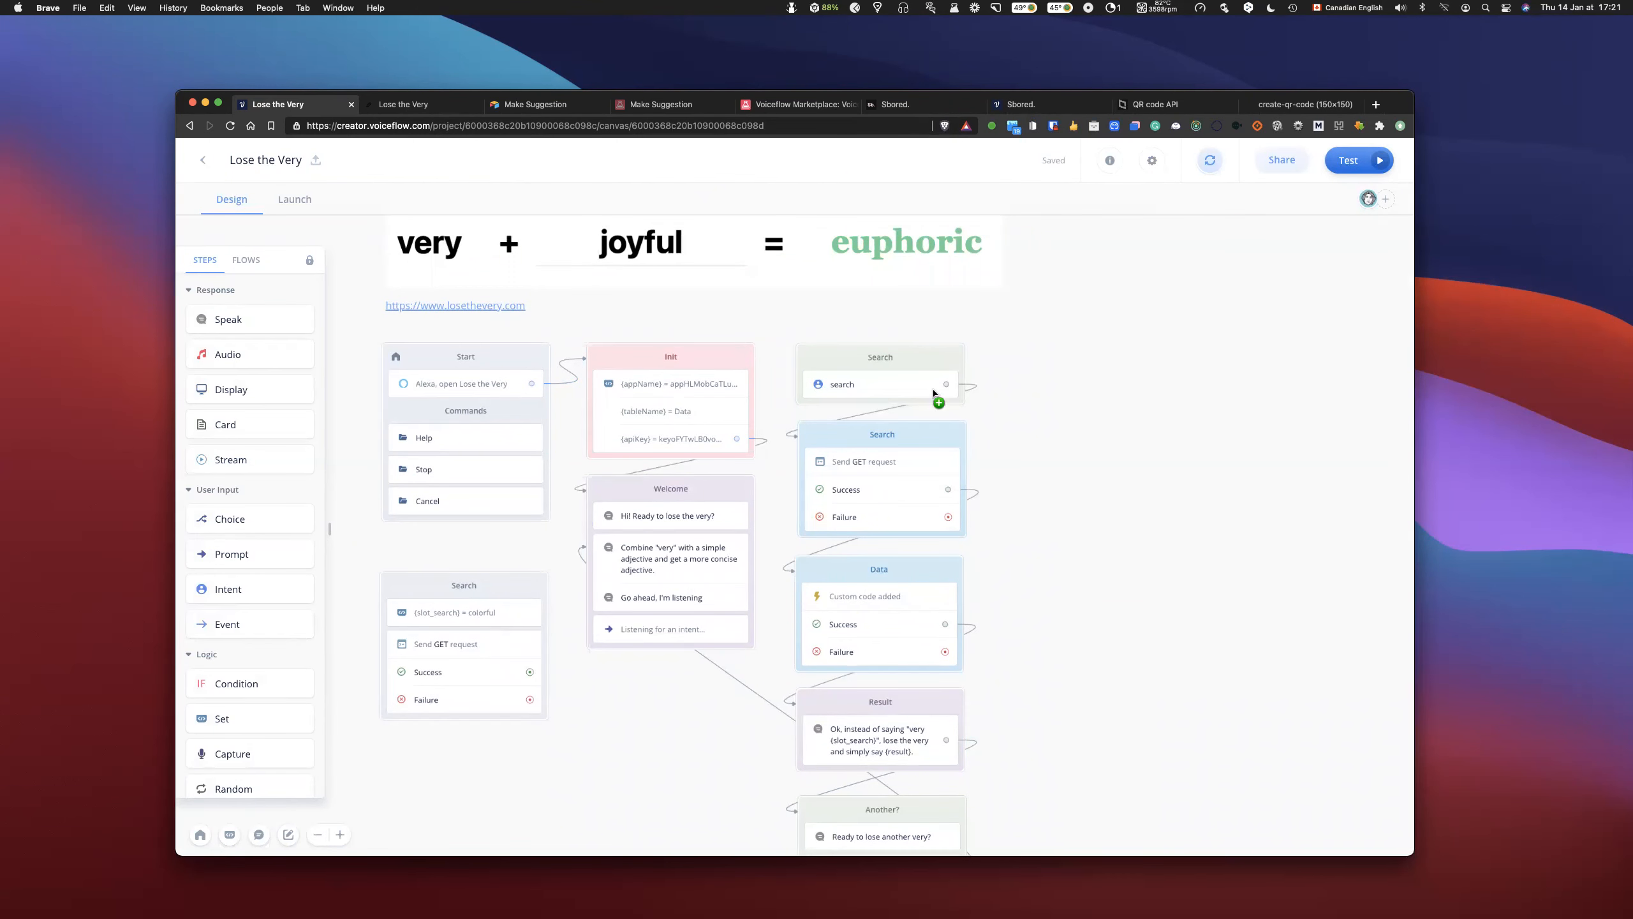
- Show the utterances of the search intent and open the settings of its slot_search slot
click(906, 389)
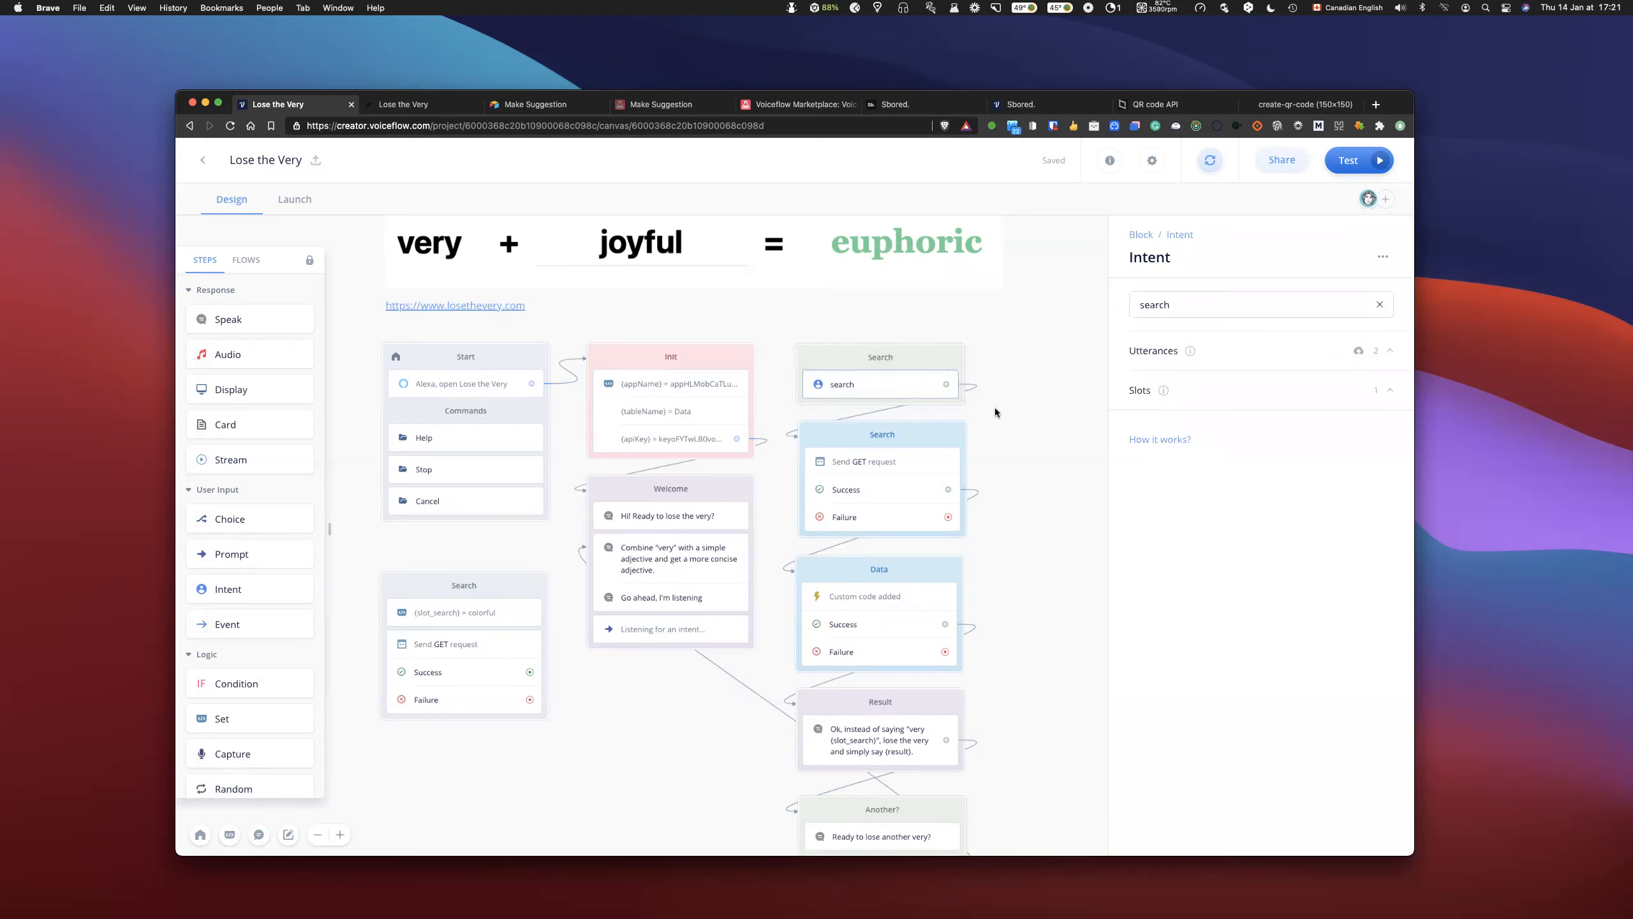
click(1240, 350)
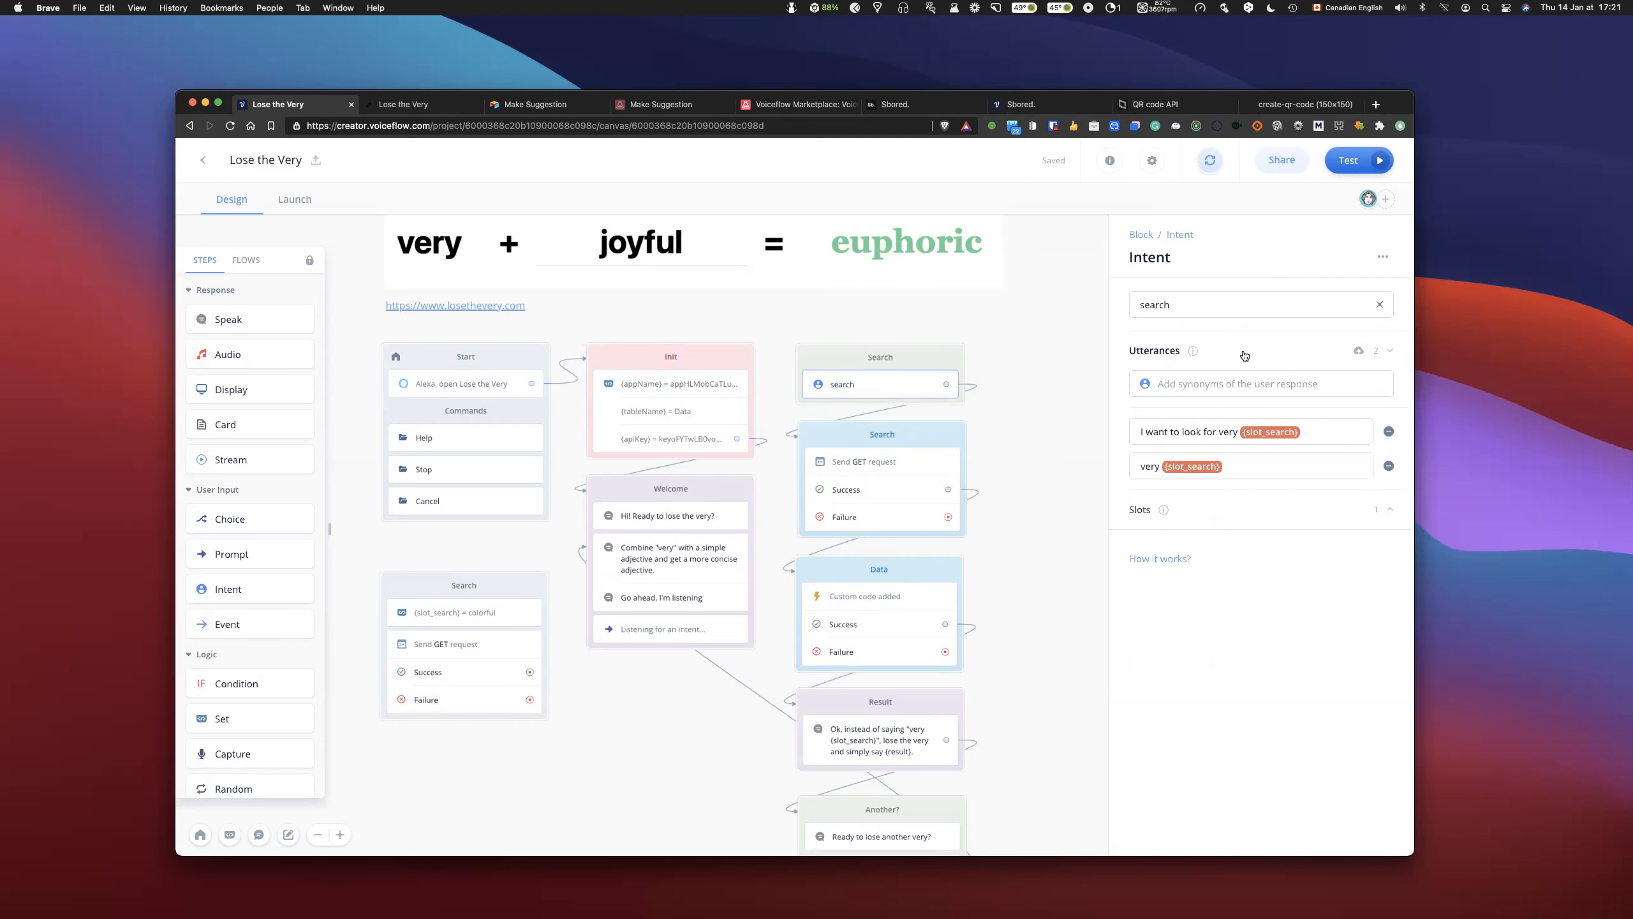
click(1183, 467)
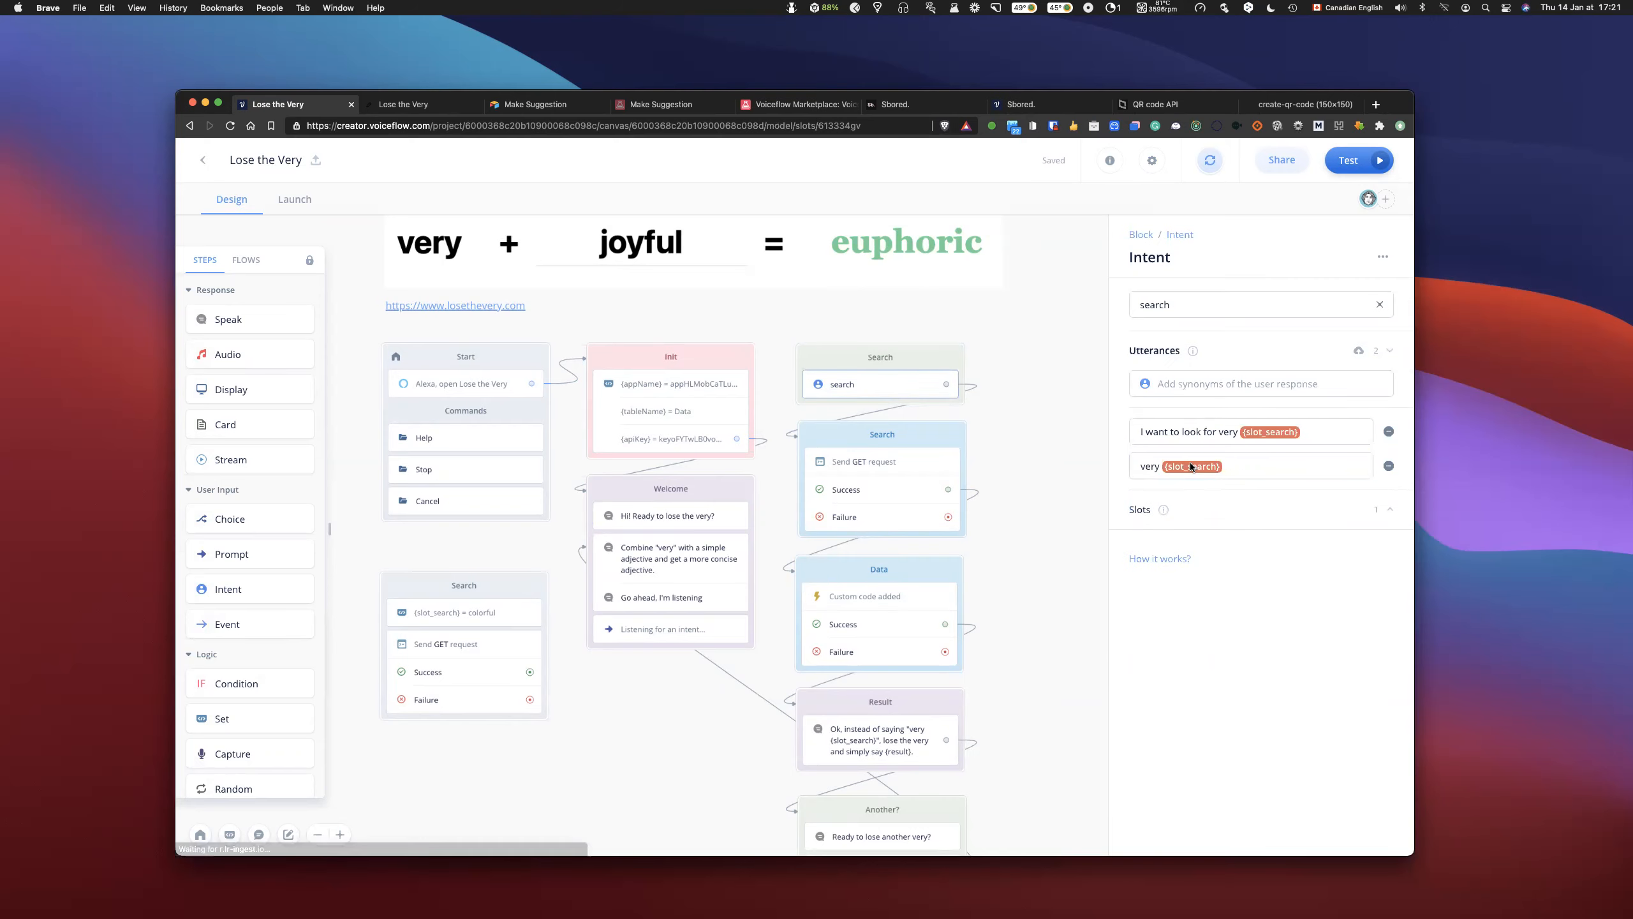
- Read through the custom values of the slot_search slot from little to colorful, and close the slot settings
scroll(785, 355, down, 6)
scroll(786, 258, up, 5)
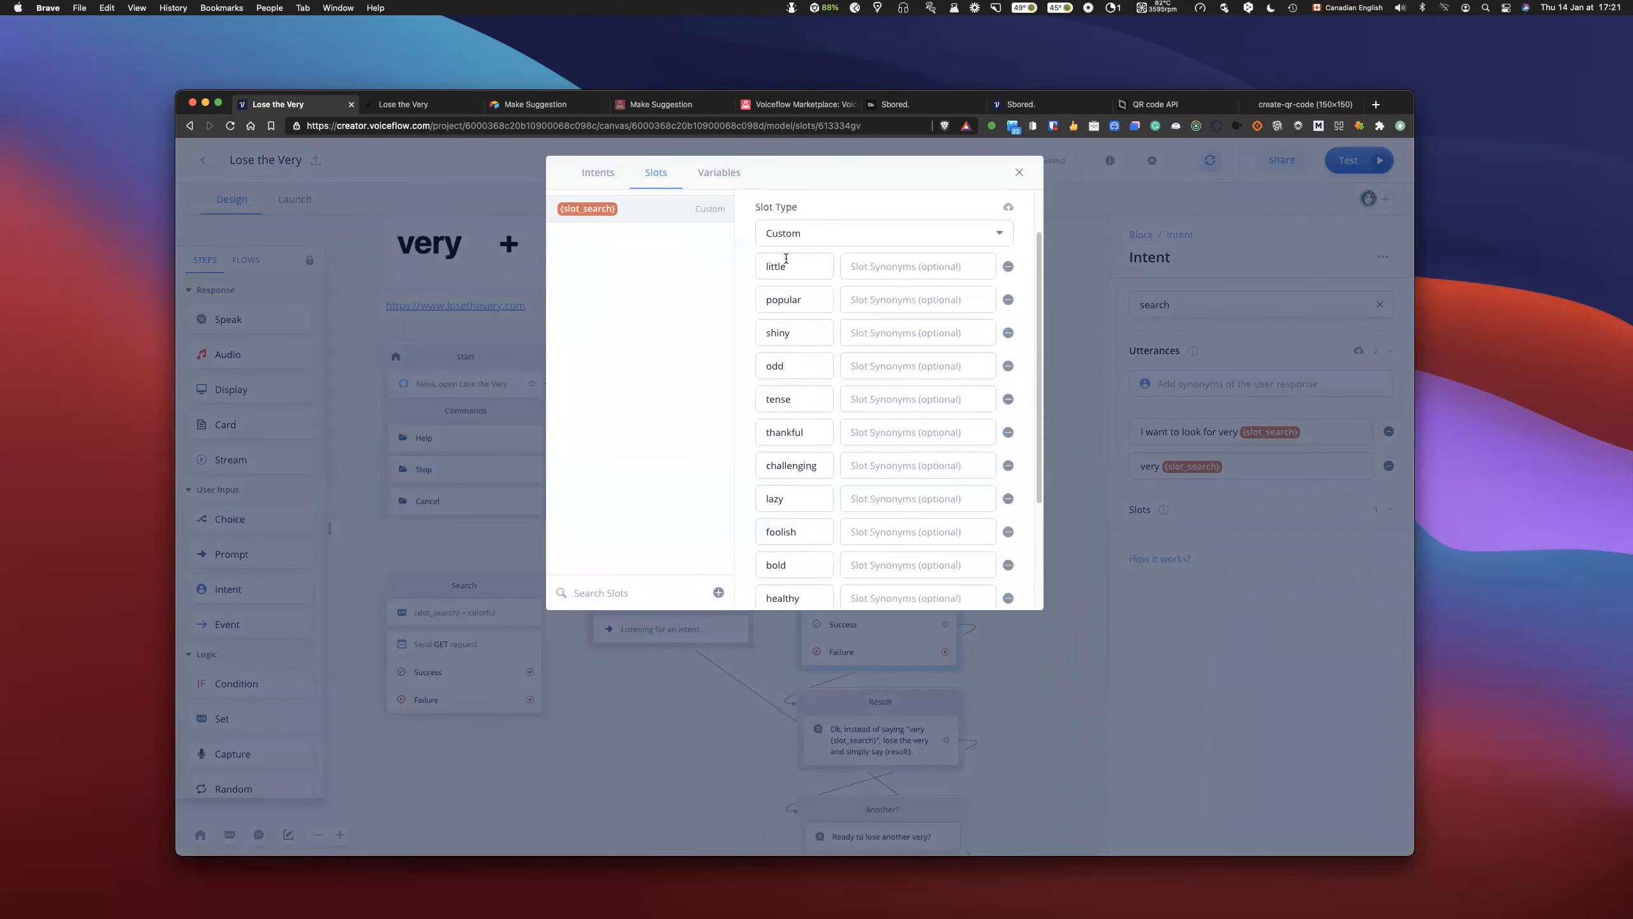
scroll(799, 450, down, 3)
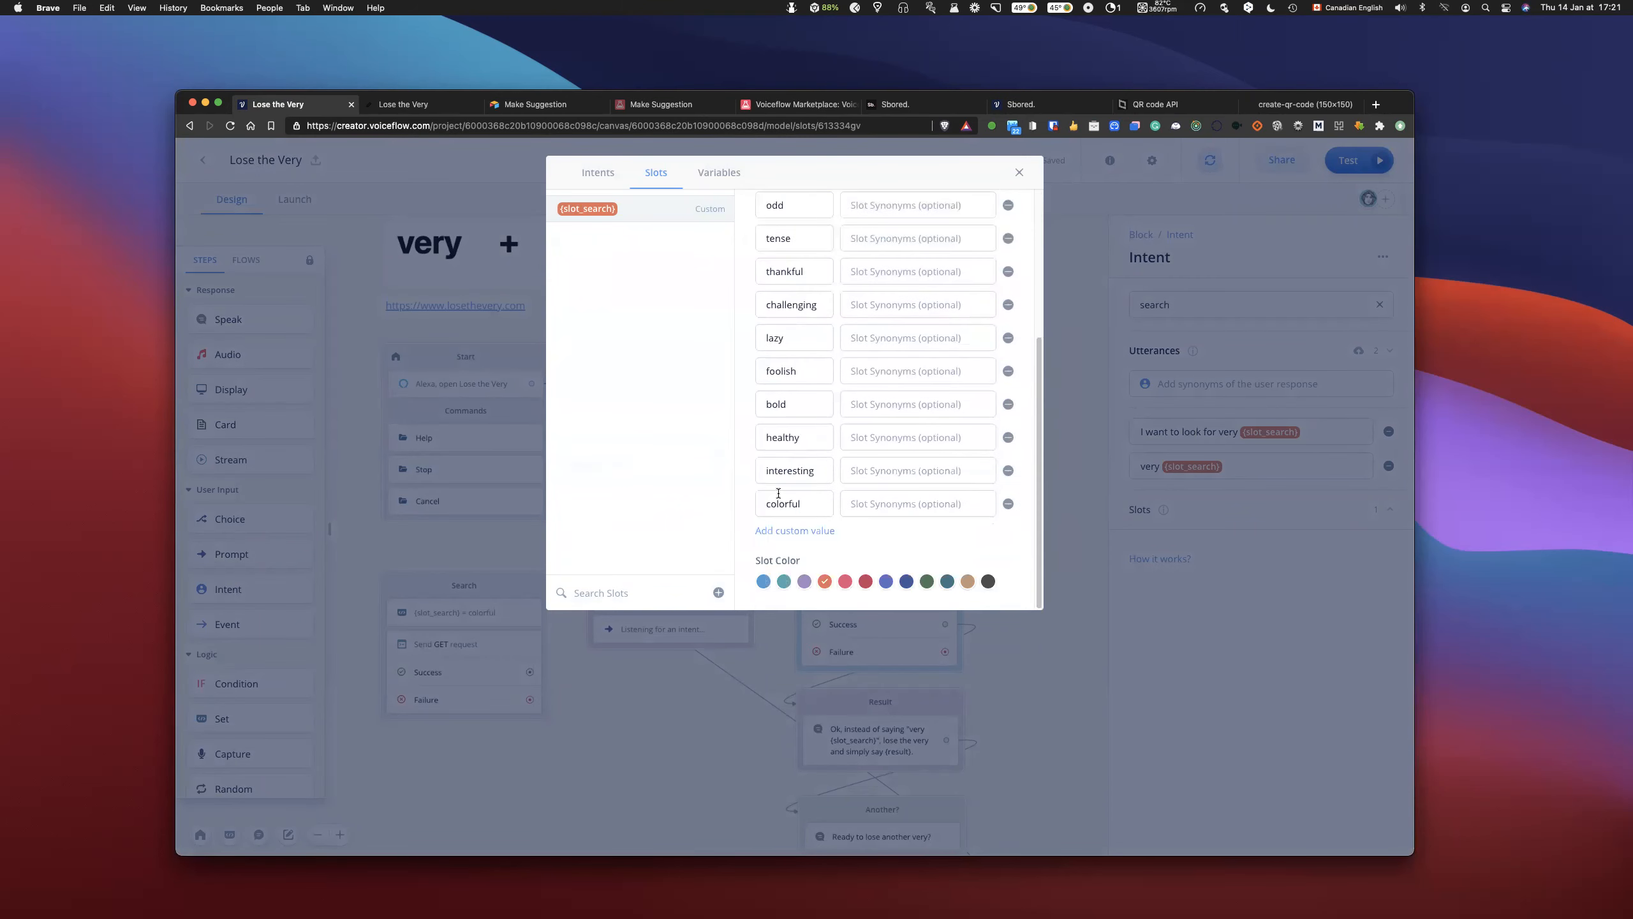
scroll(791, 409, up, 4)
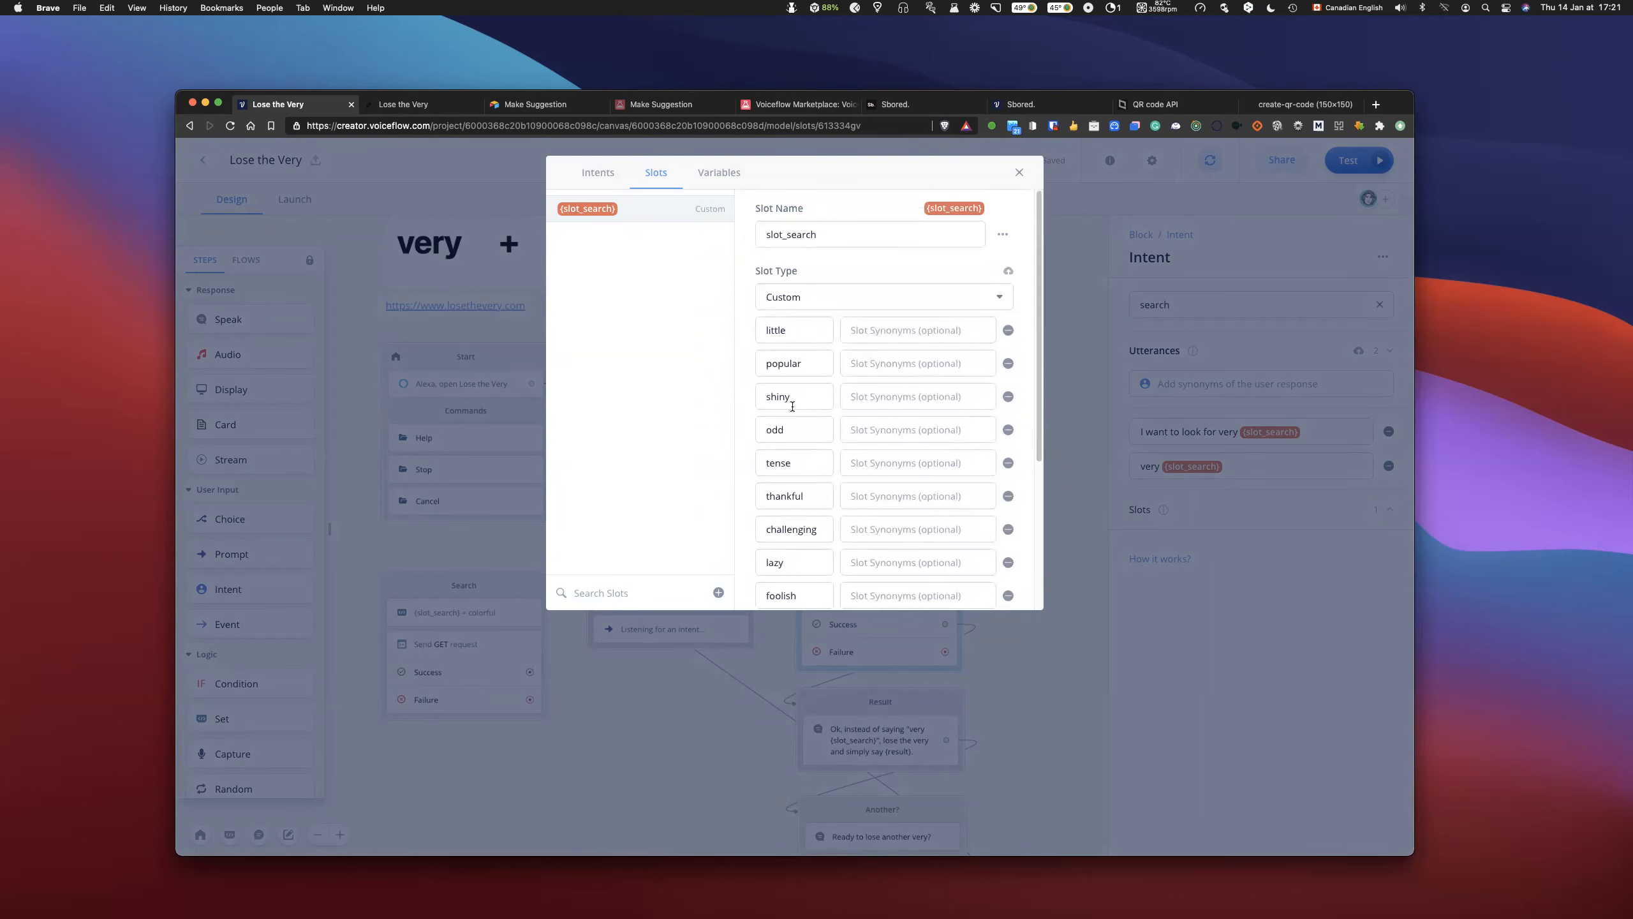
scroll(792, 405, down, 1)
scroll(780, 411, down, 2)
scroll(783, 415, up, 2)
scroll(782, 414, up, 1)
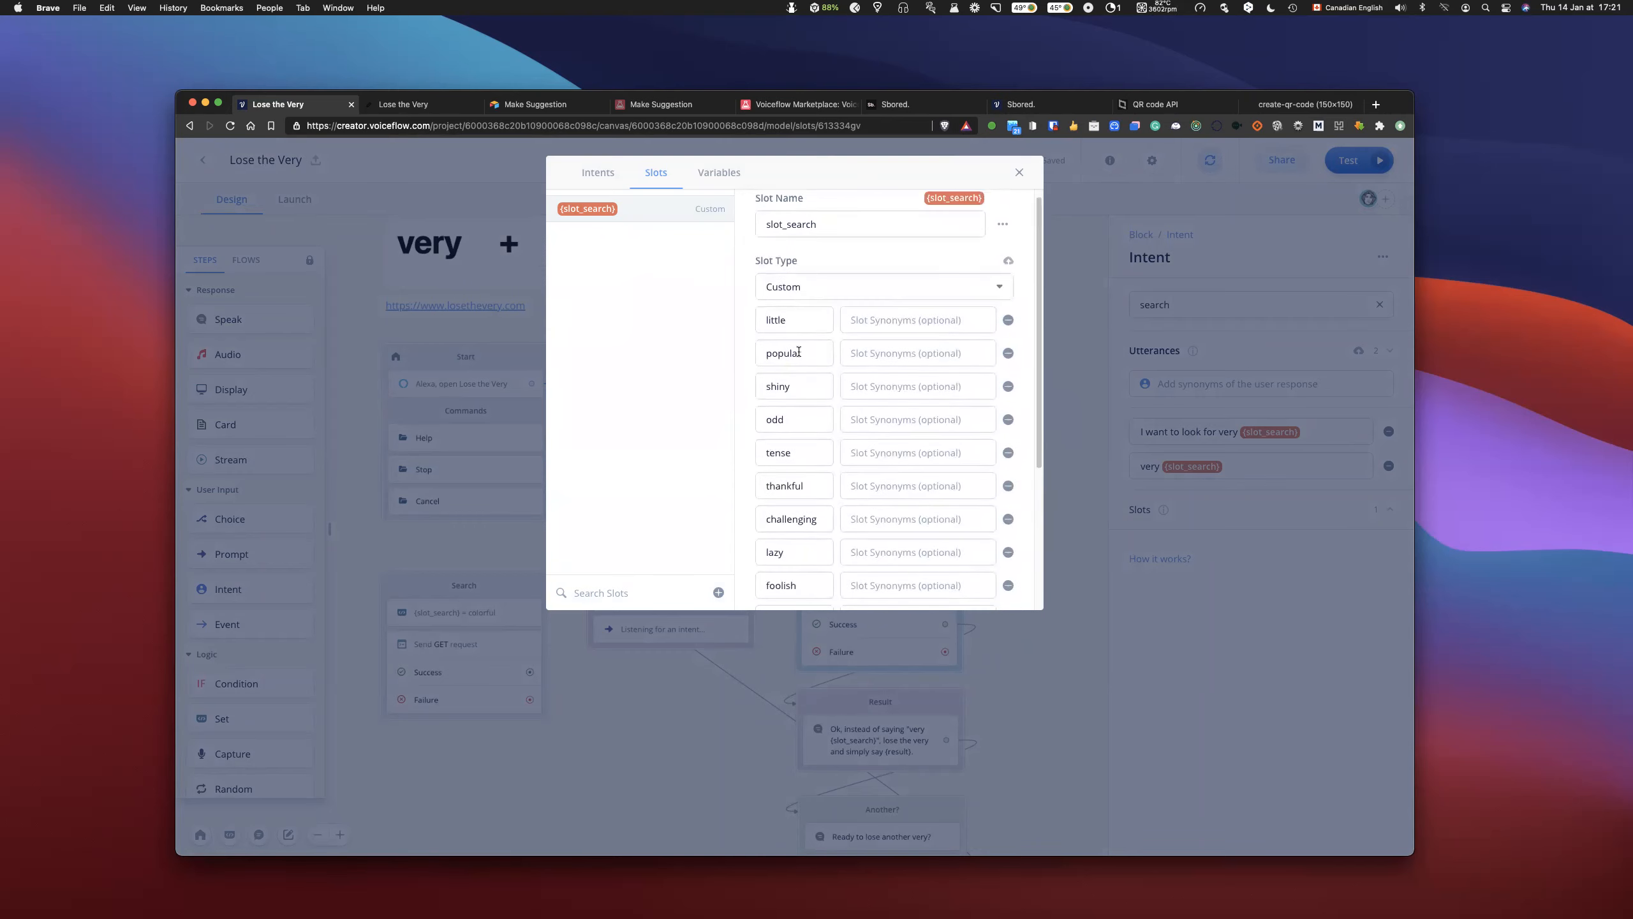
scroll(789, 361, down, 4)
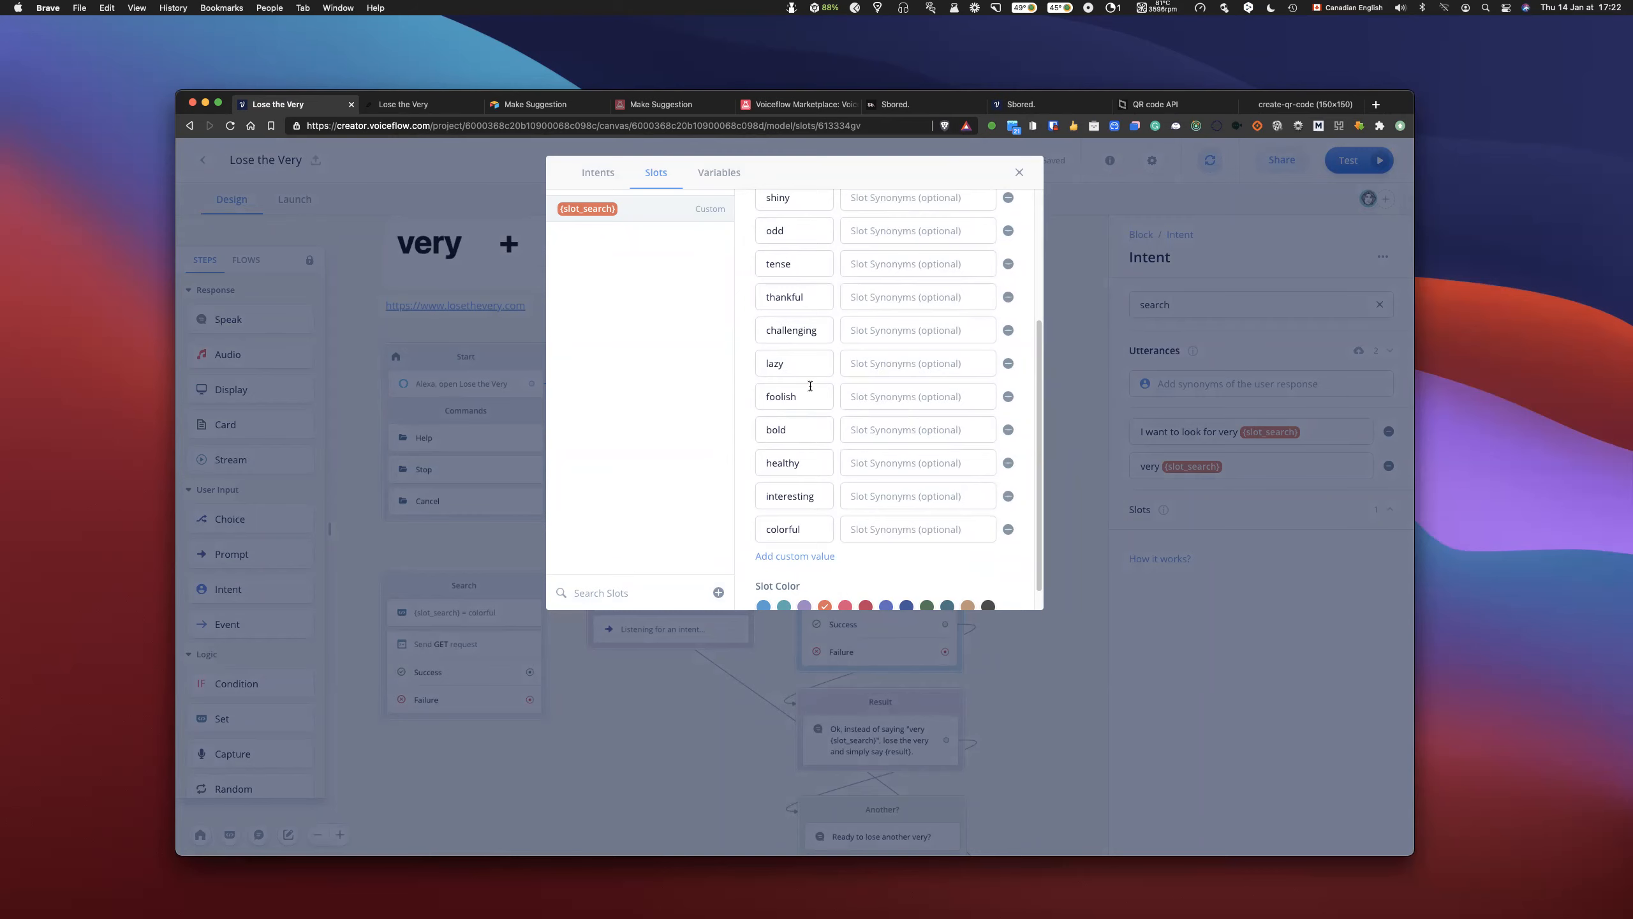
click(1019, 171)
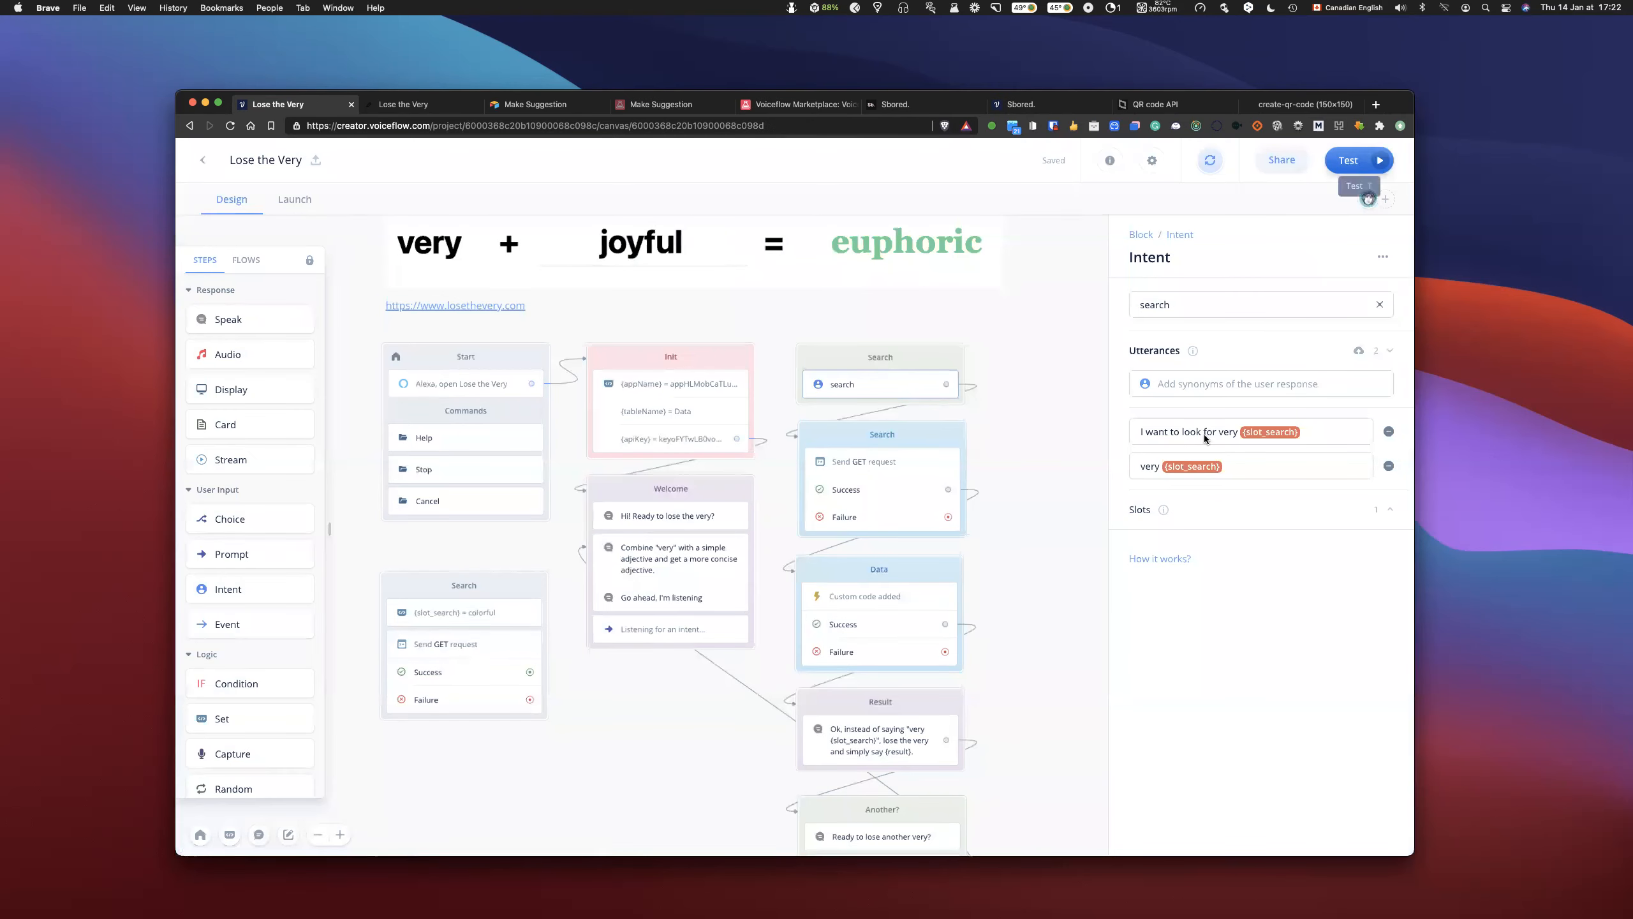
- Open the project's interaction model from the design canvas and show the slot_search slot
click(1350, 161)
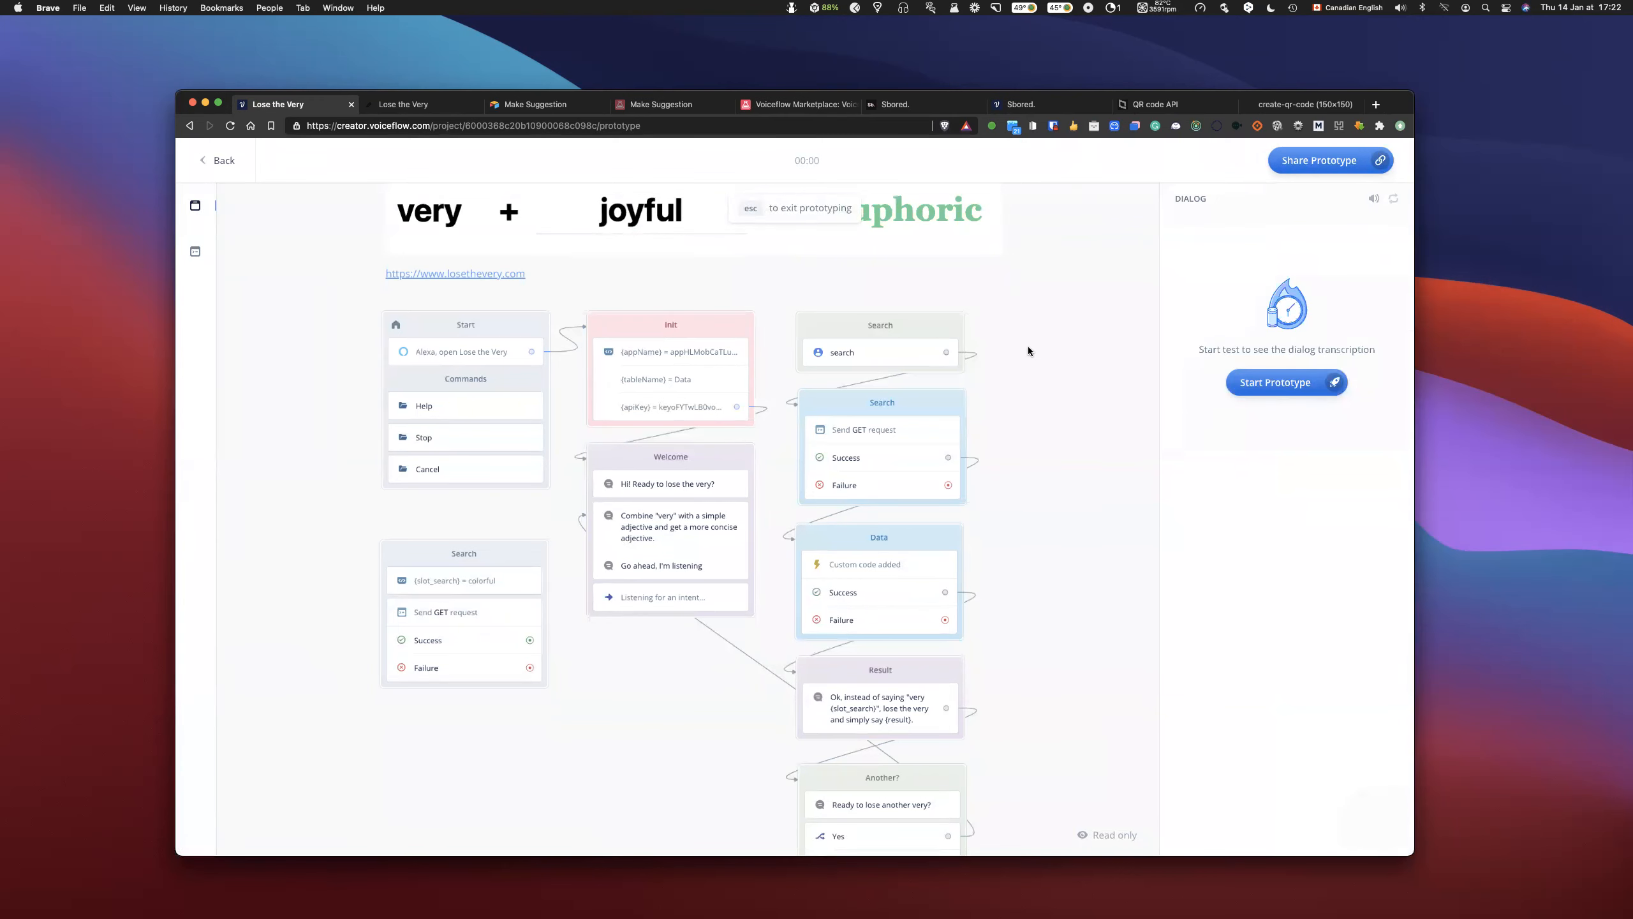
key(Escape)
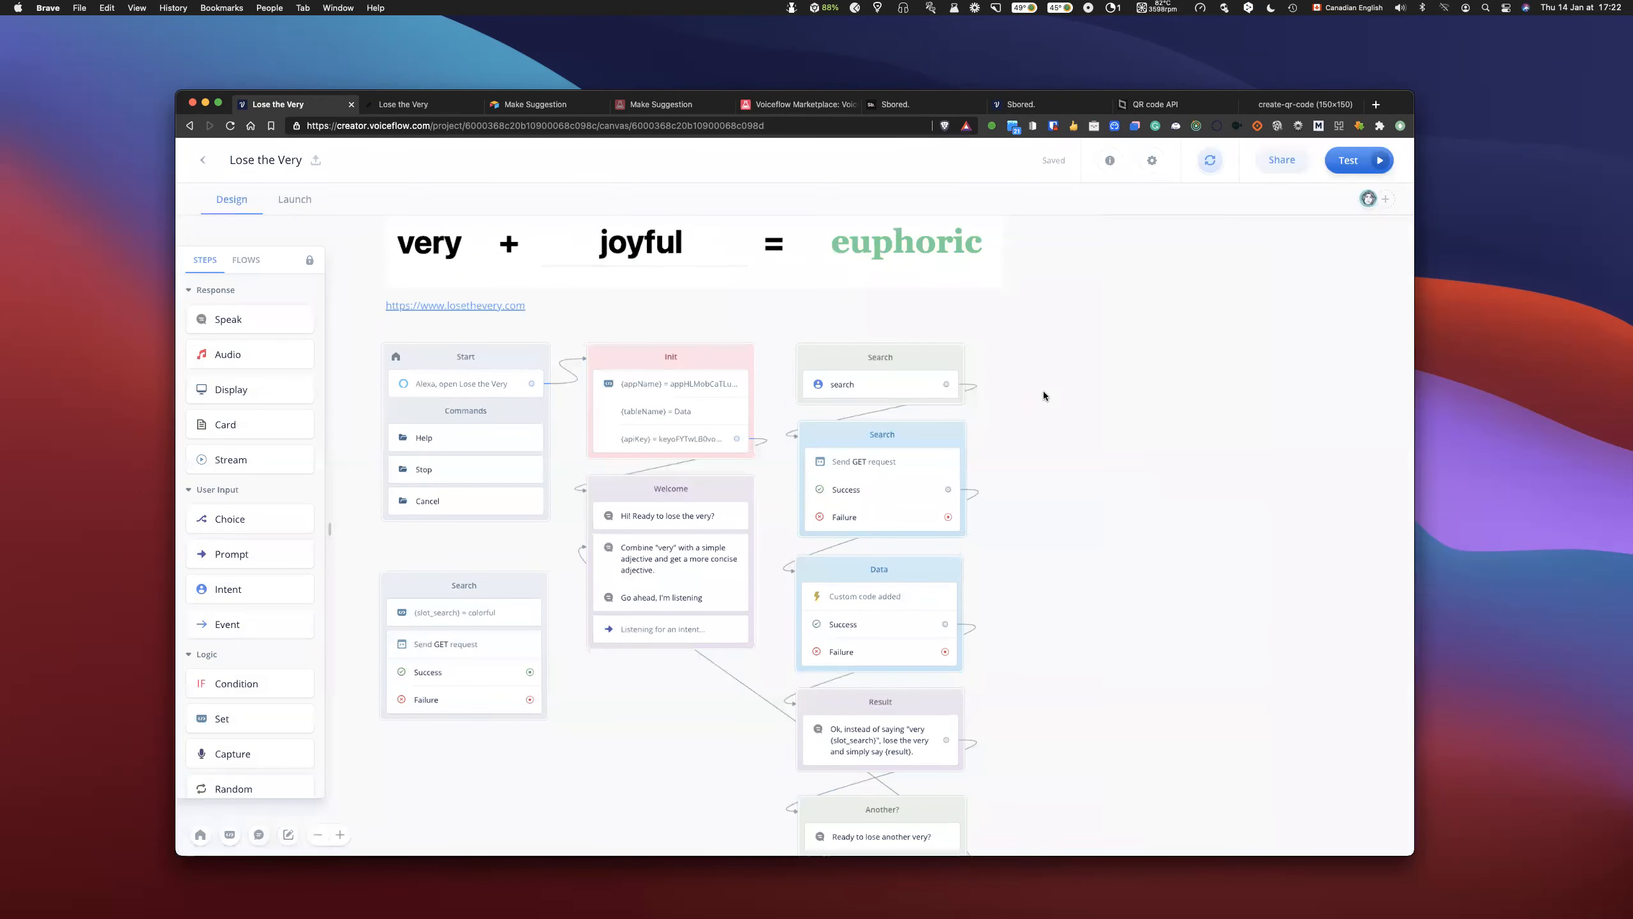
key(m)
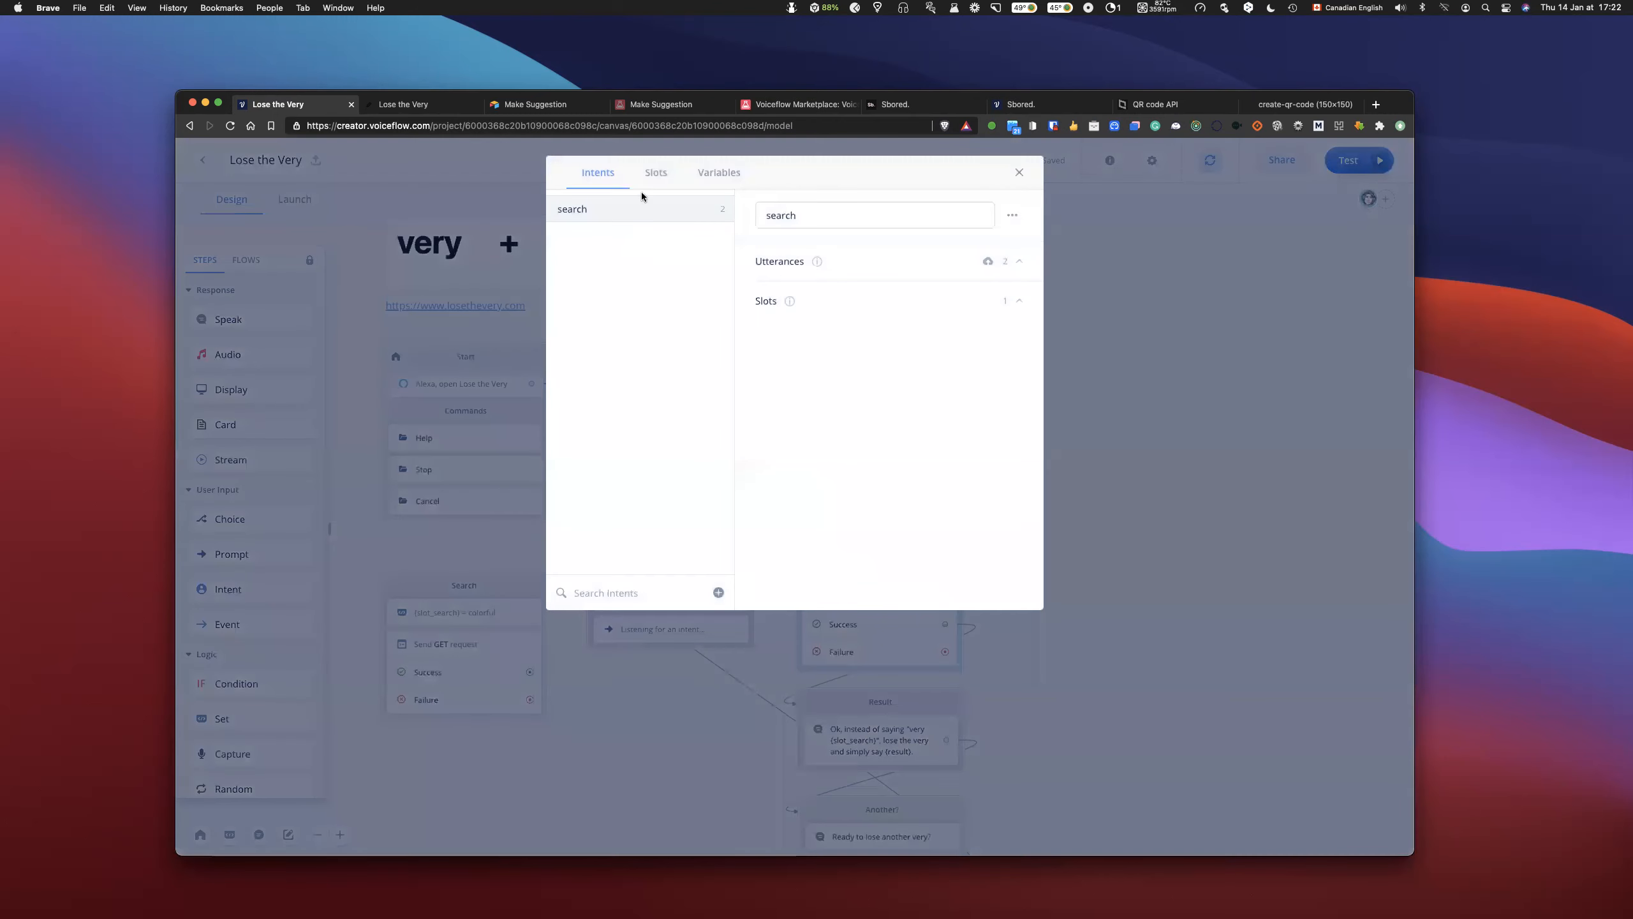
click(656, 172)
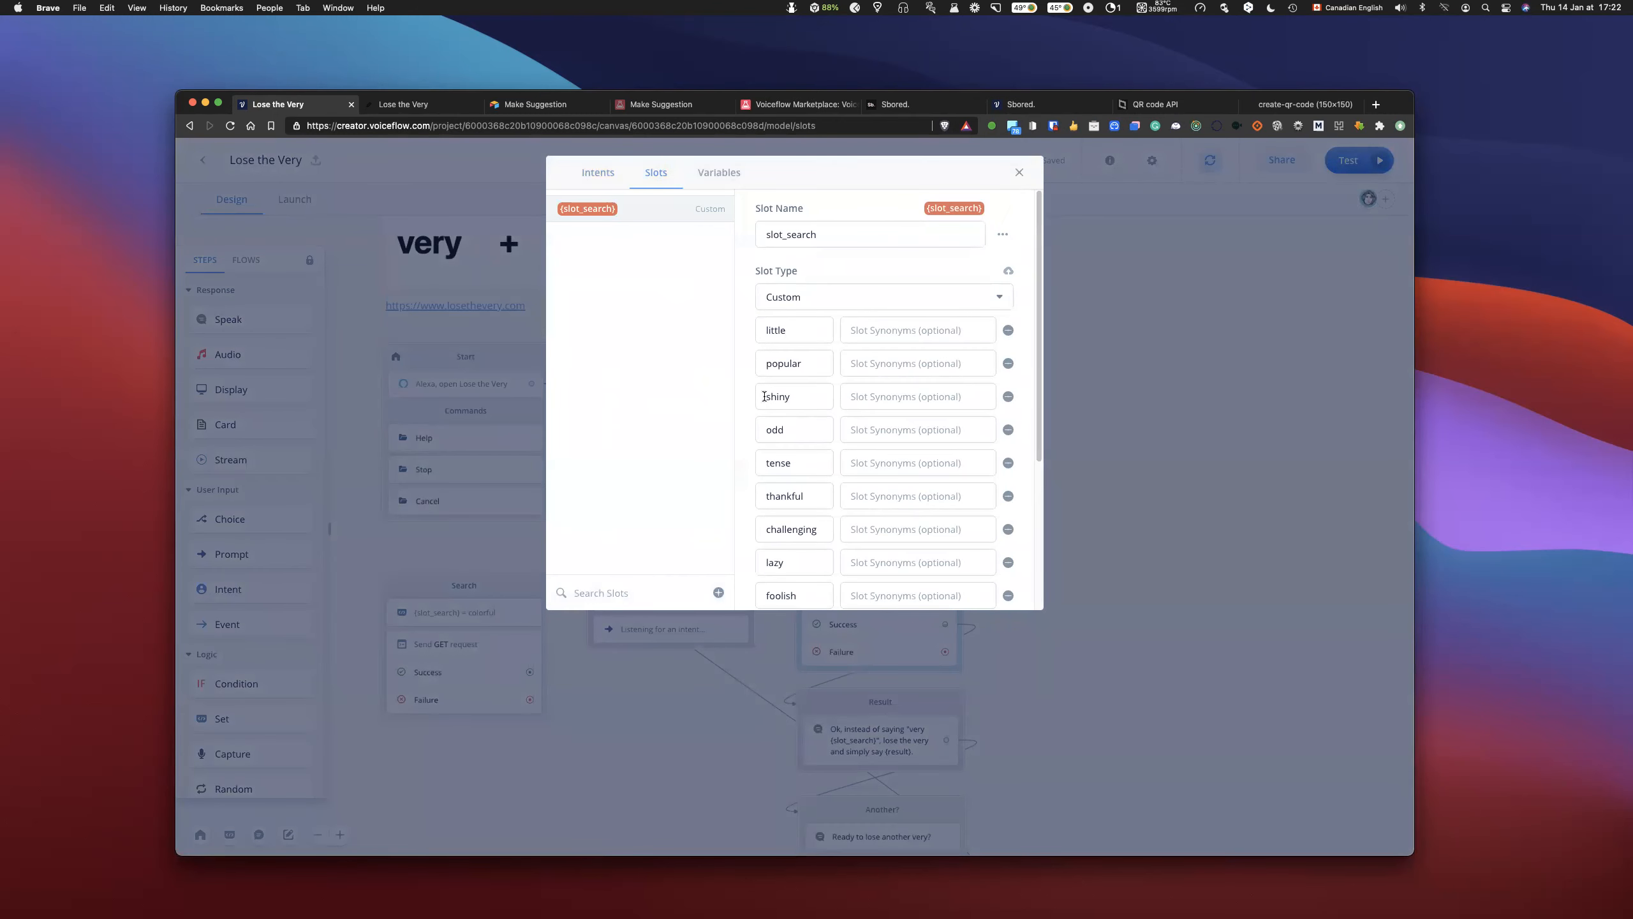
- Look over the custom values of the slot_search slot and close the interaction model
scroll(799, 402, down, 2)
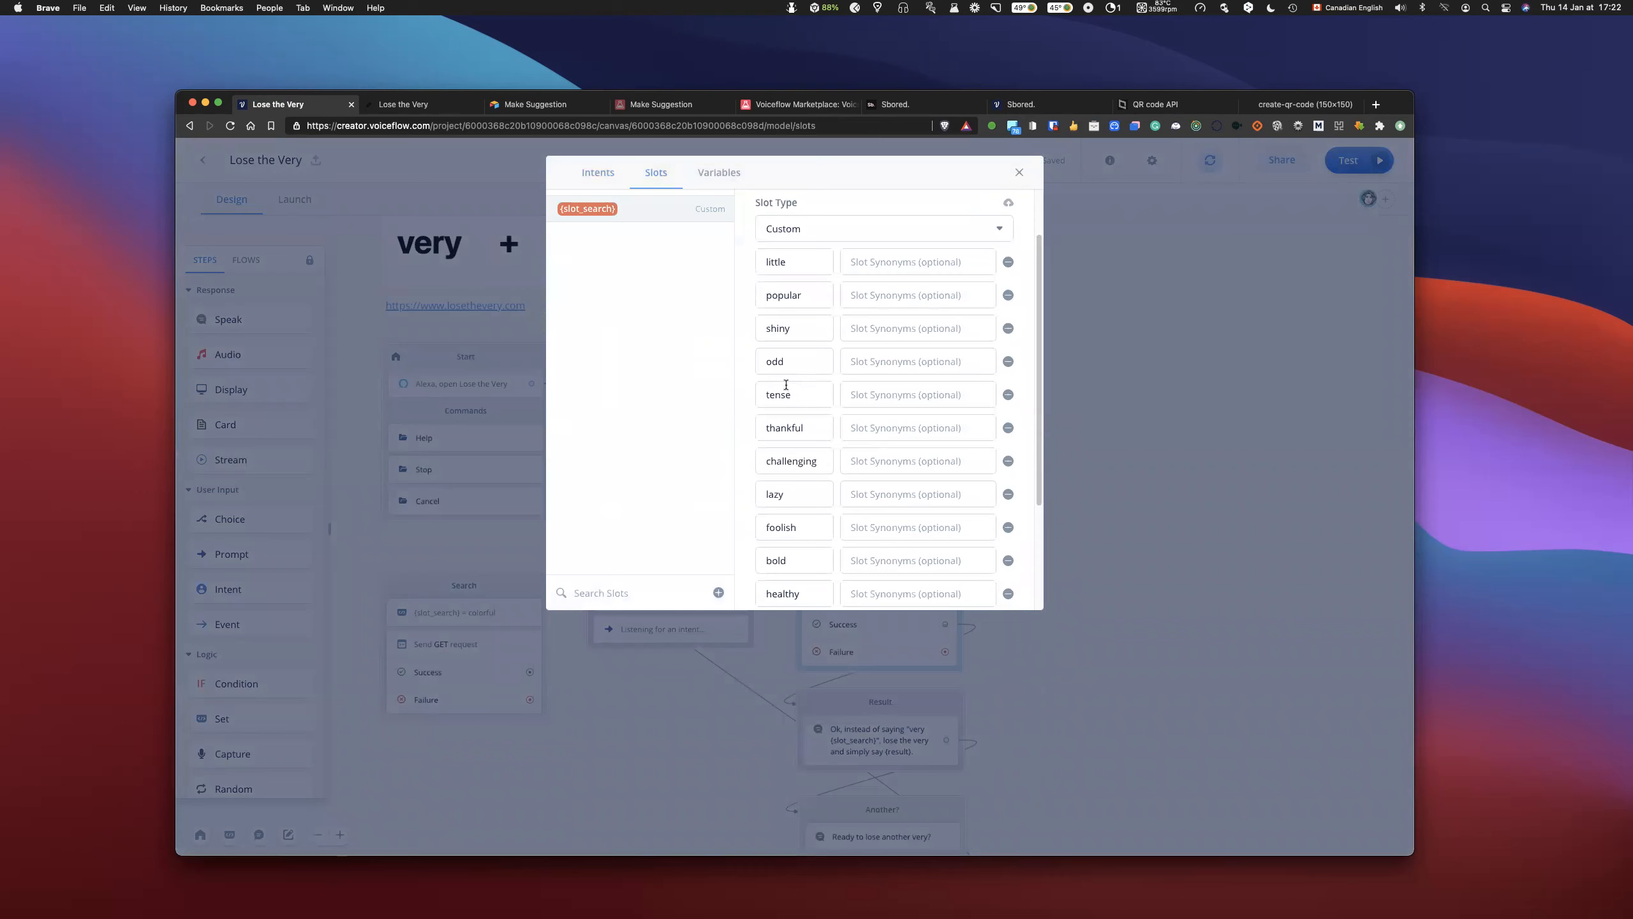
drag(796, 392, 753, 400)
click(1022, 172)
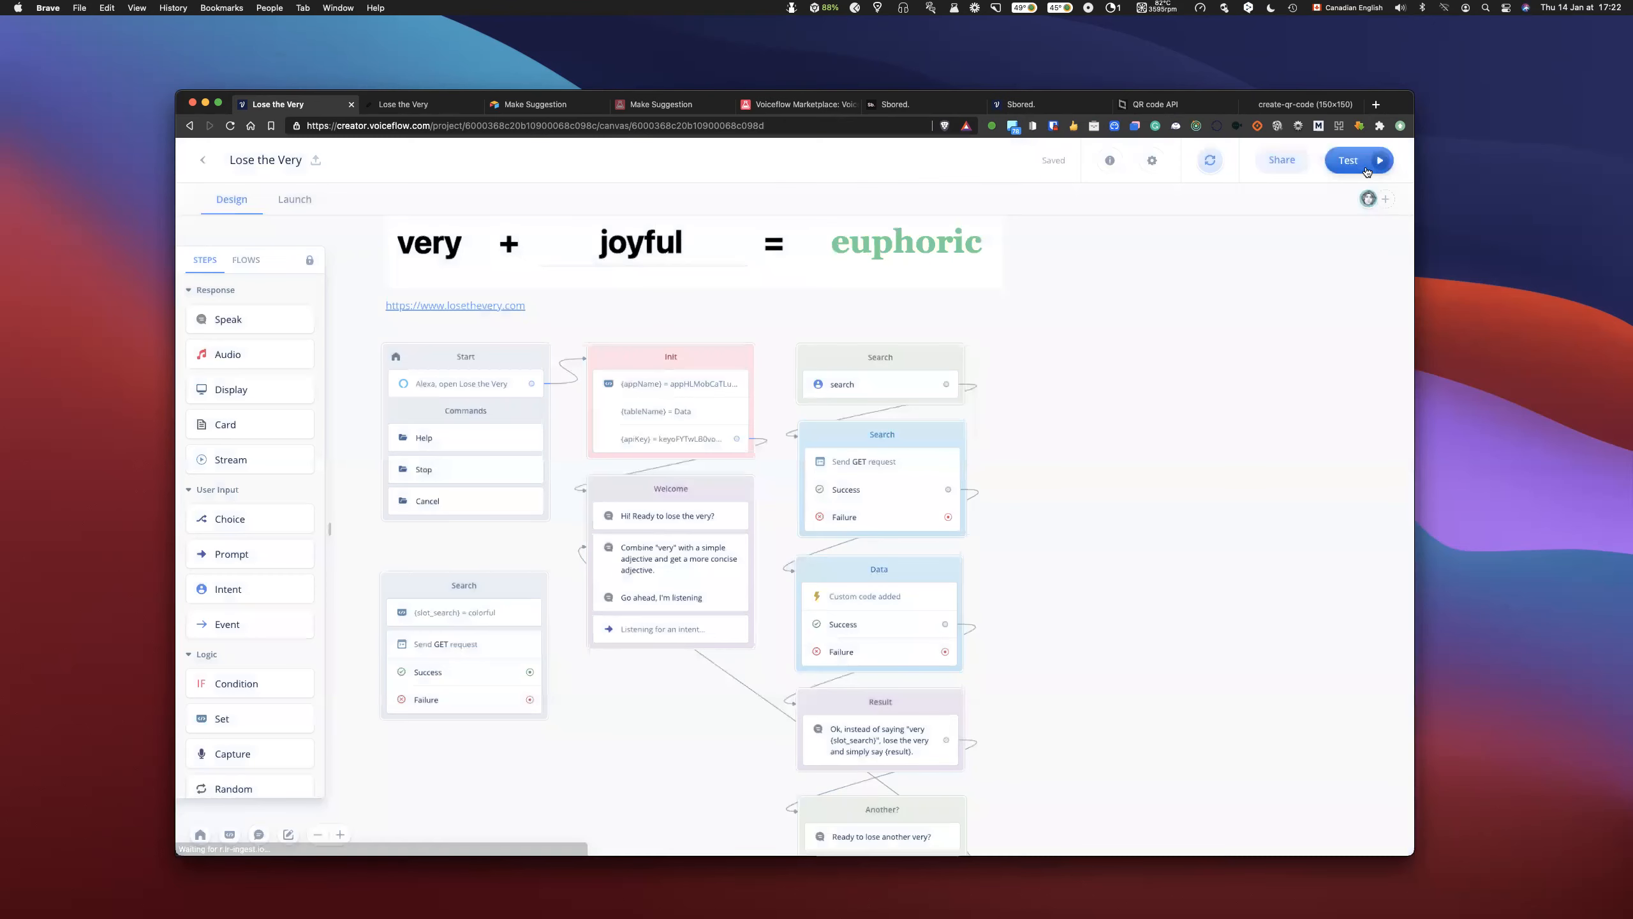
- Run the prototype, reply "very tense" to the welcome prompt, answer No to losing another very, and leave the test
click(1367, 165)
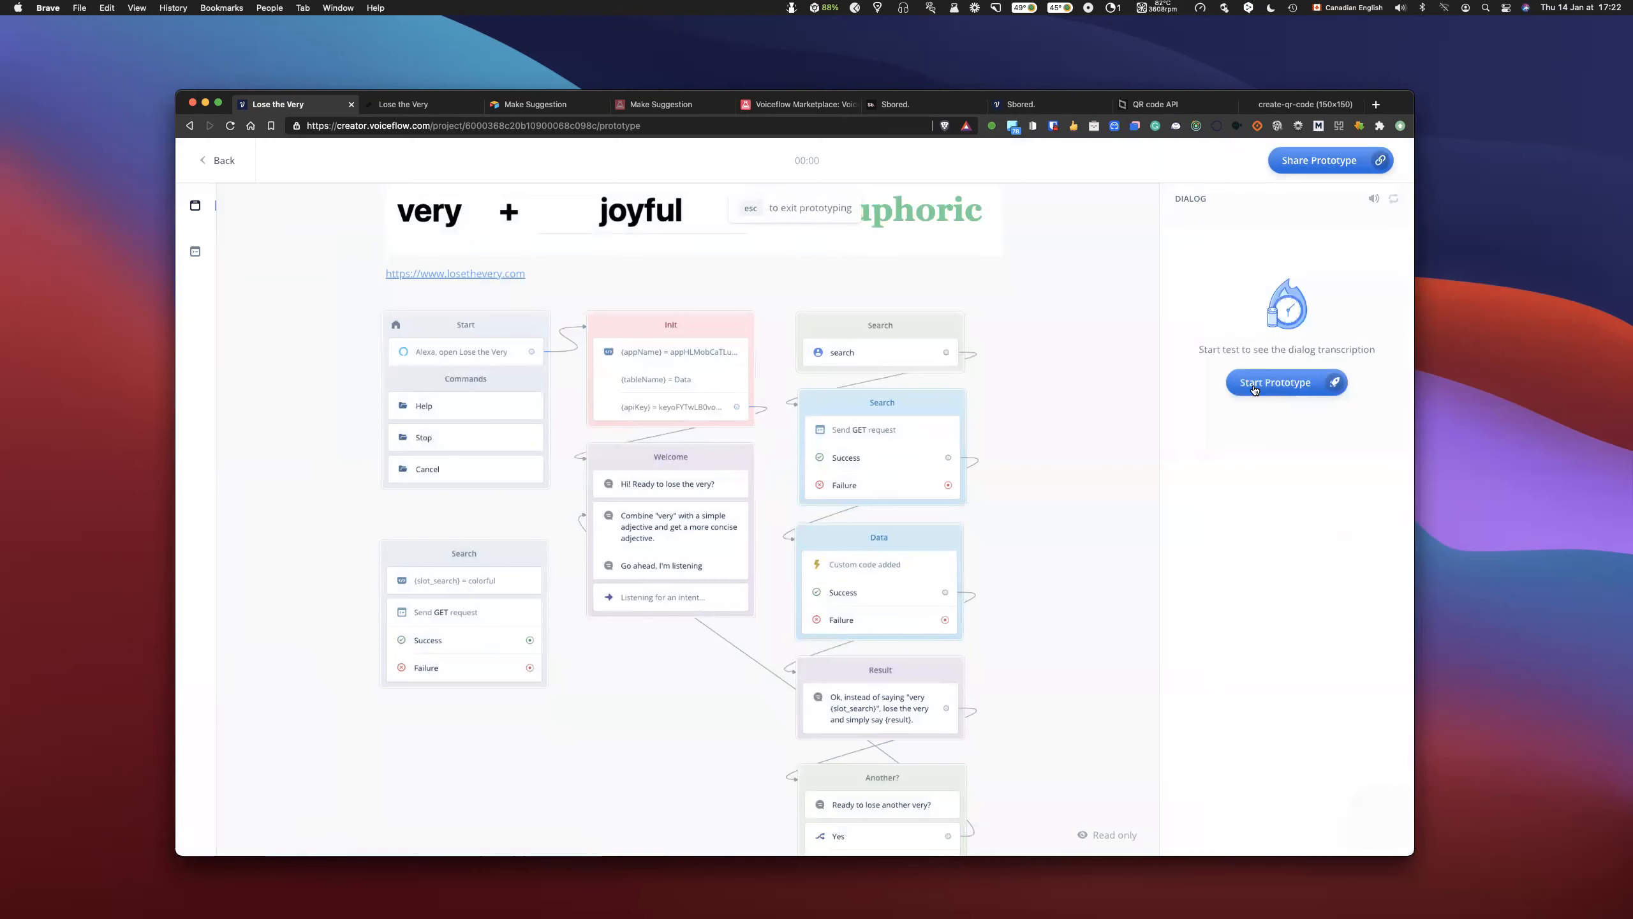
click(1261, 396)
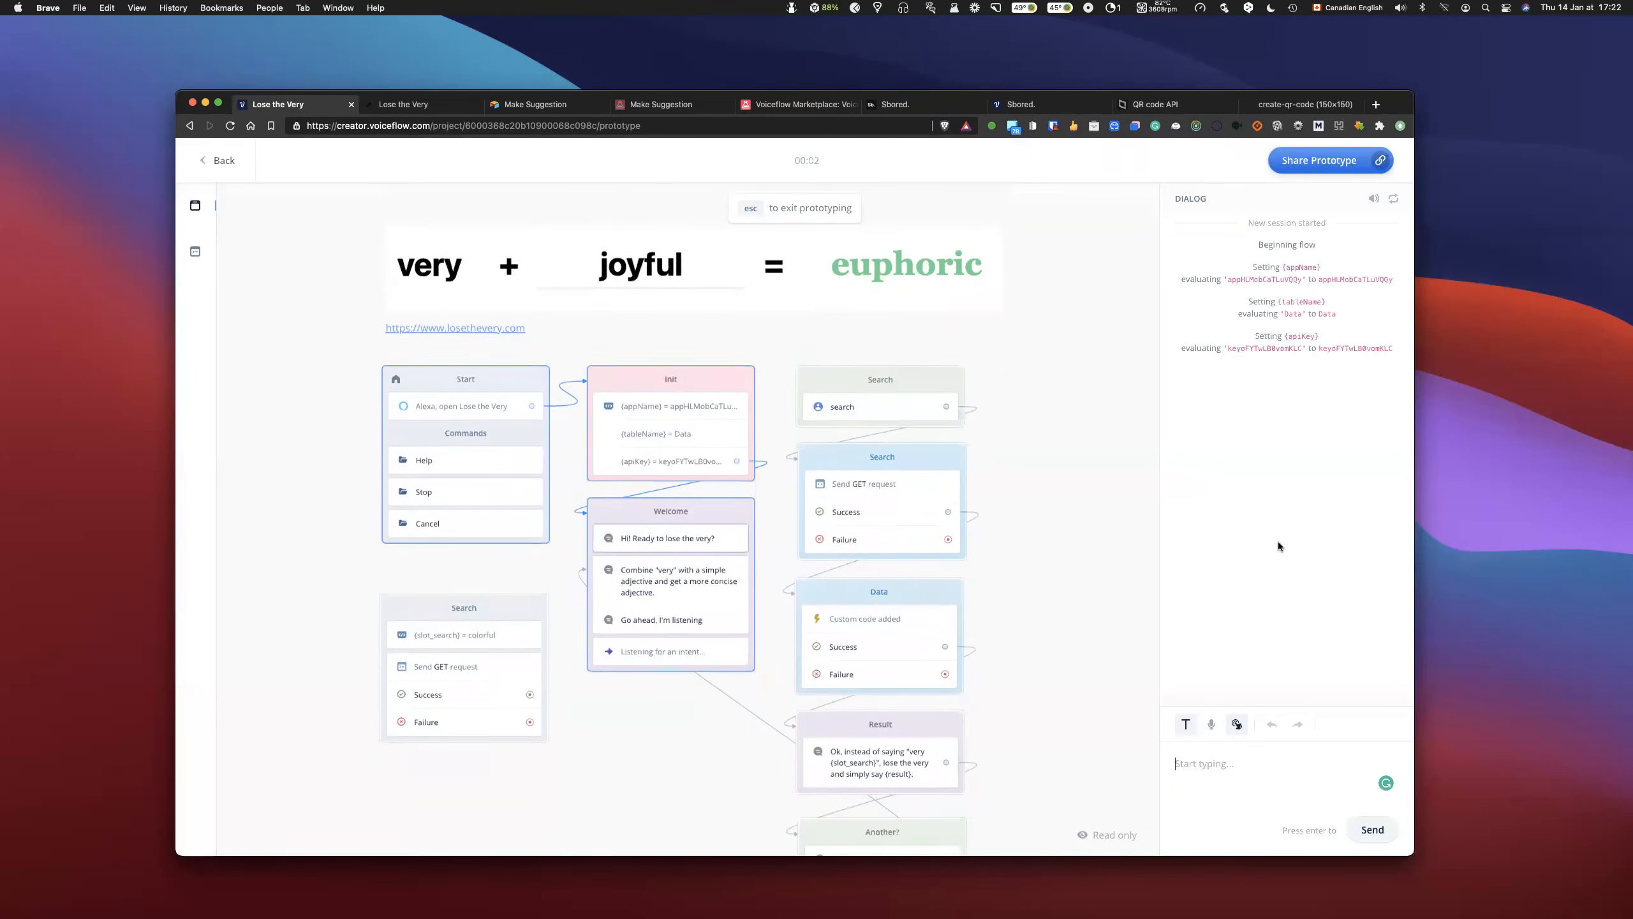
text(very tense)
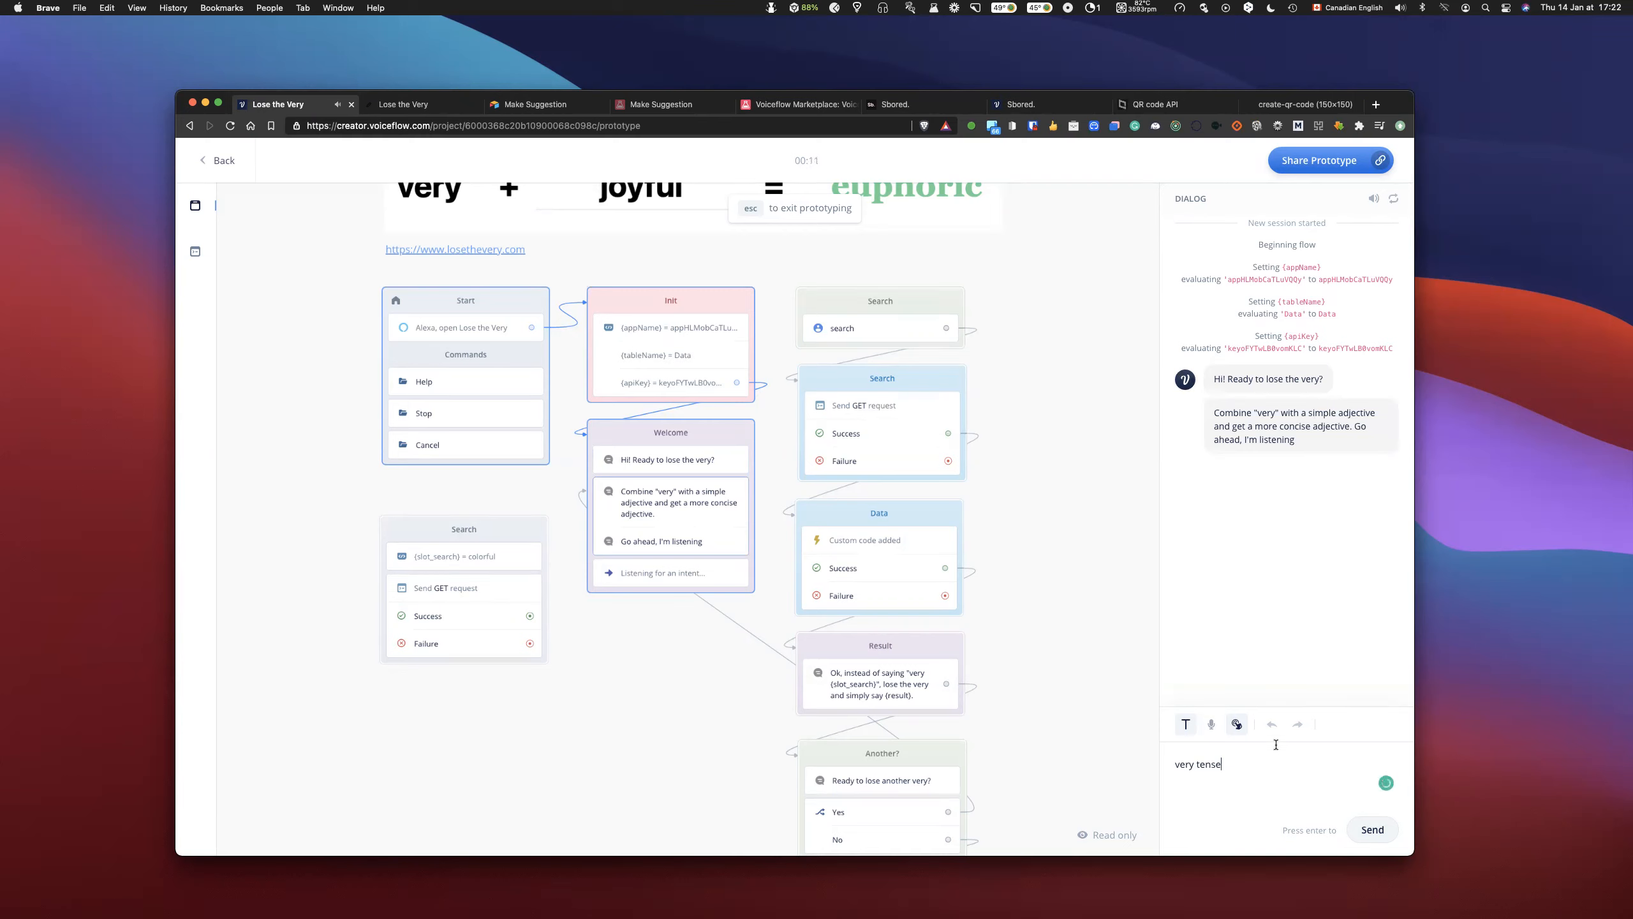
click(1367, 827)
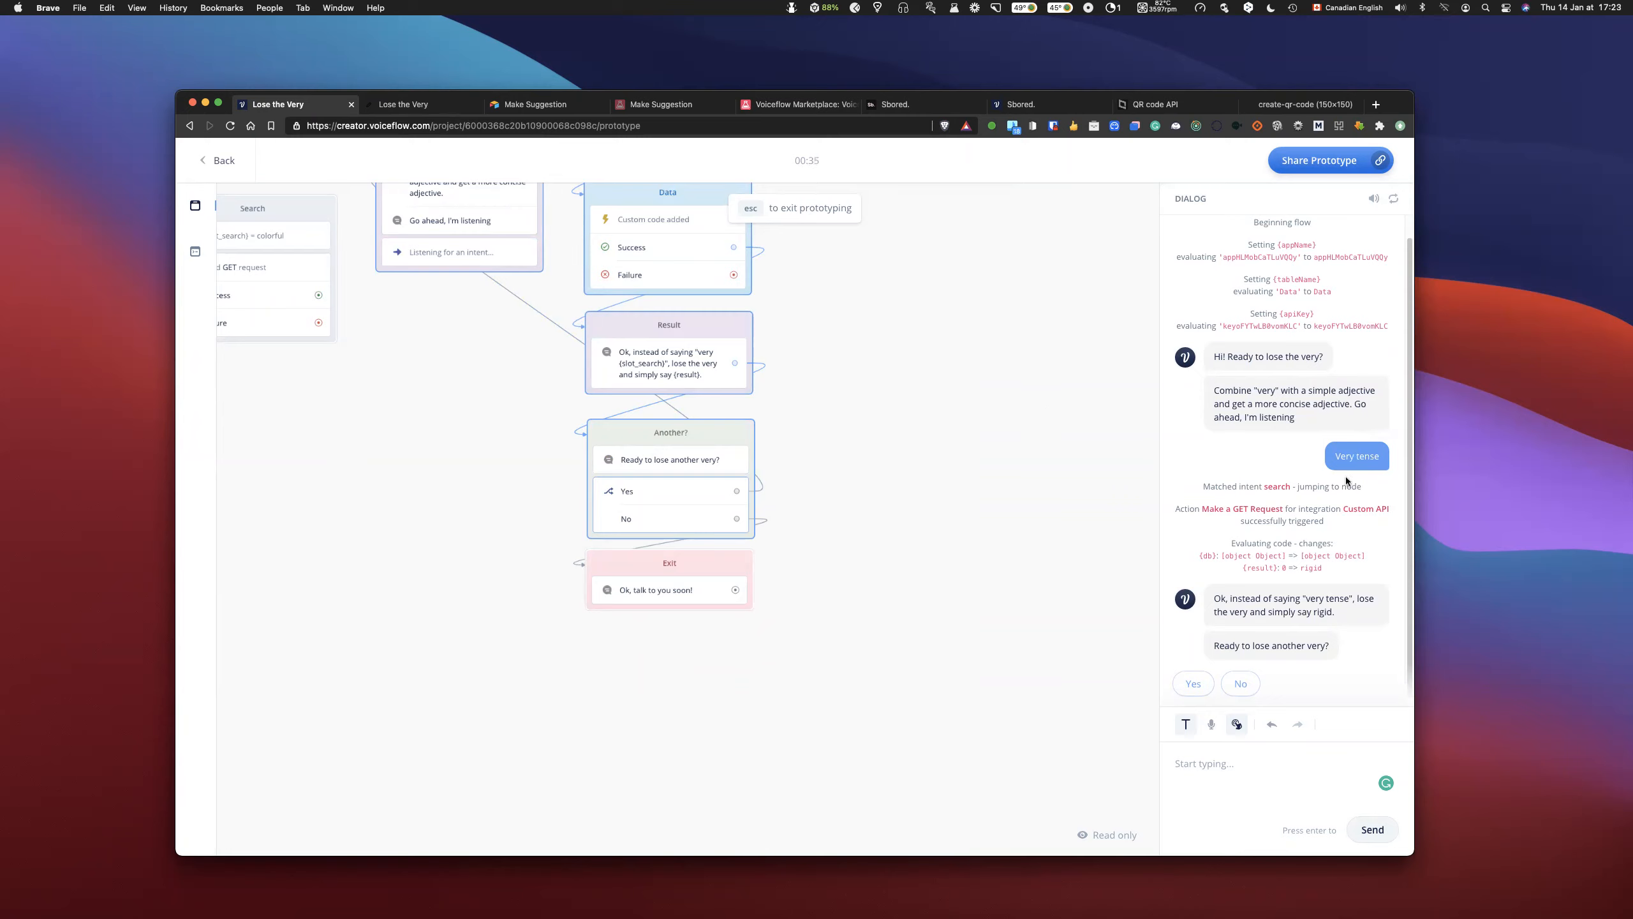
click(1240, 684)
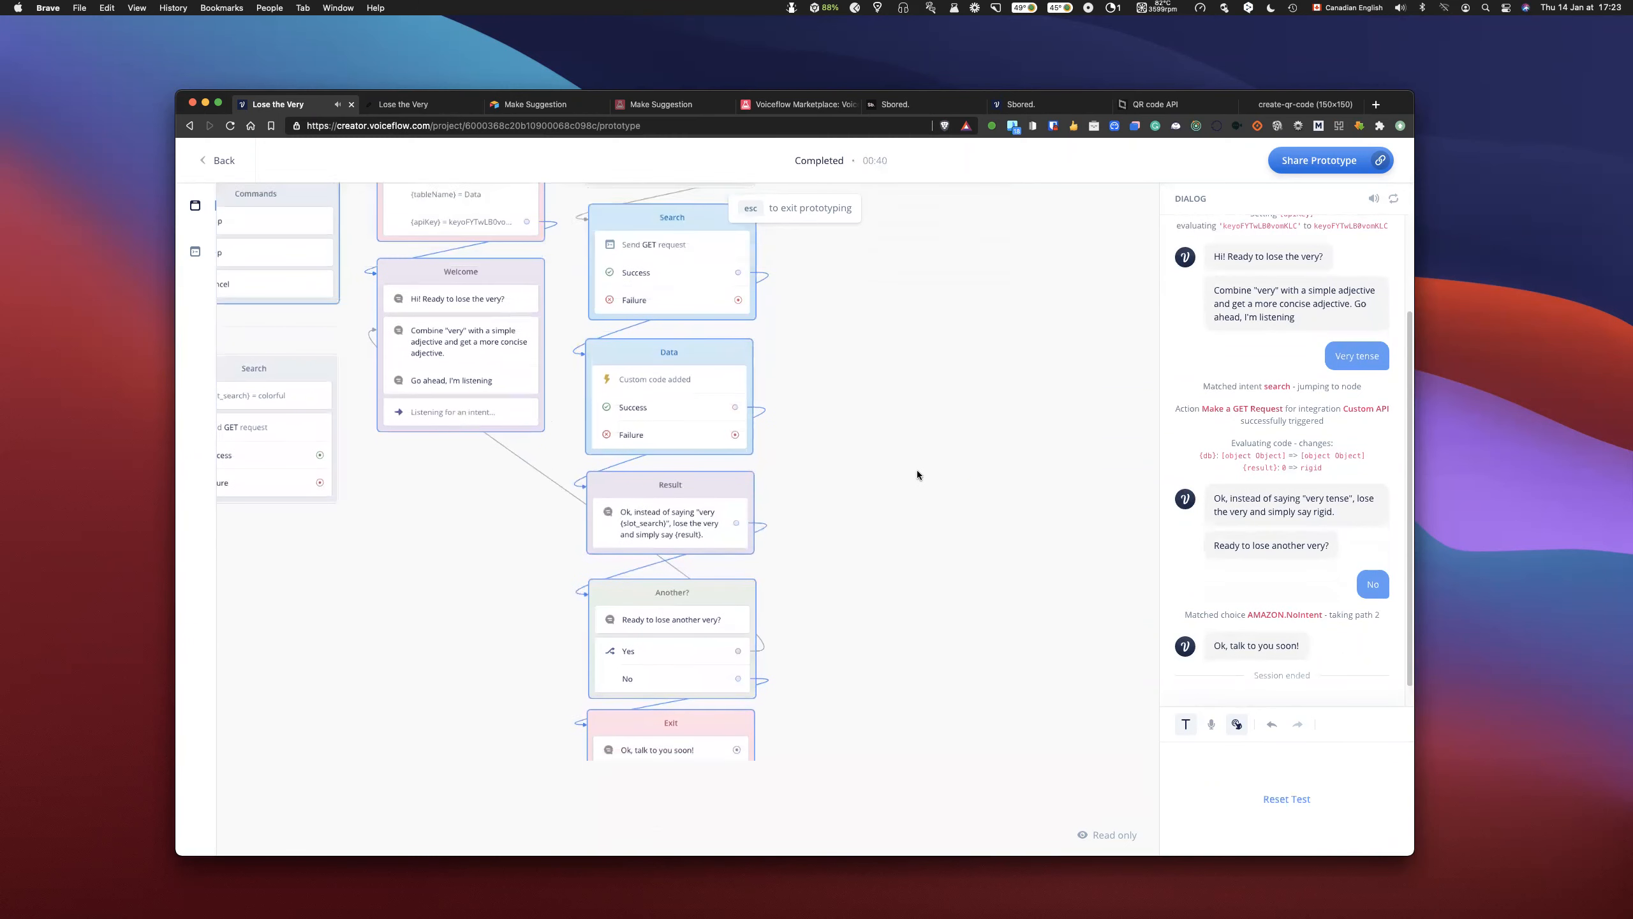
key(Escape)
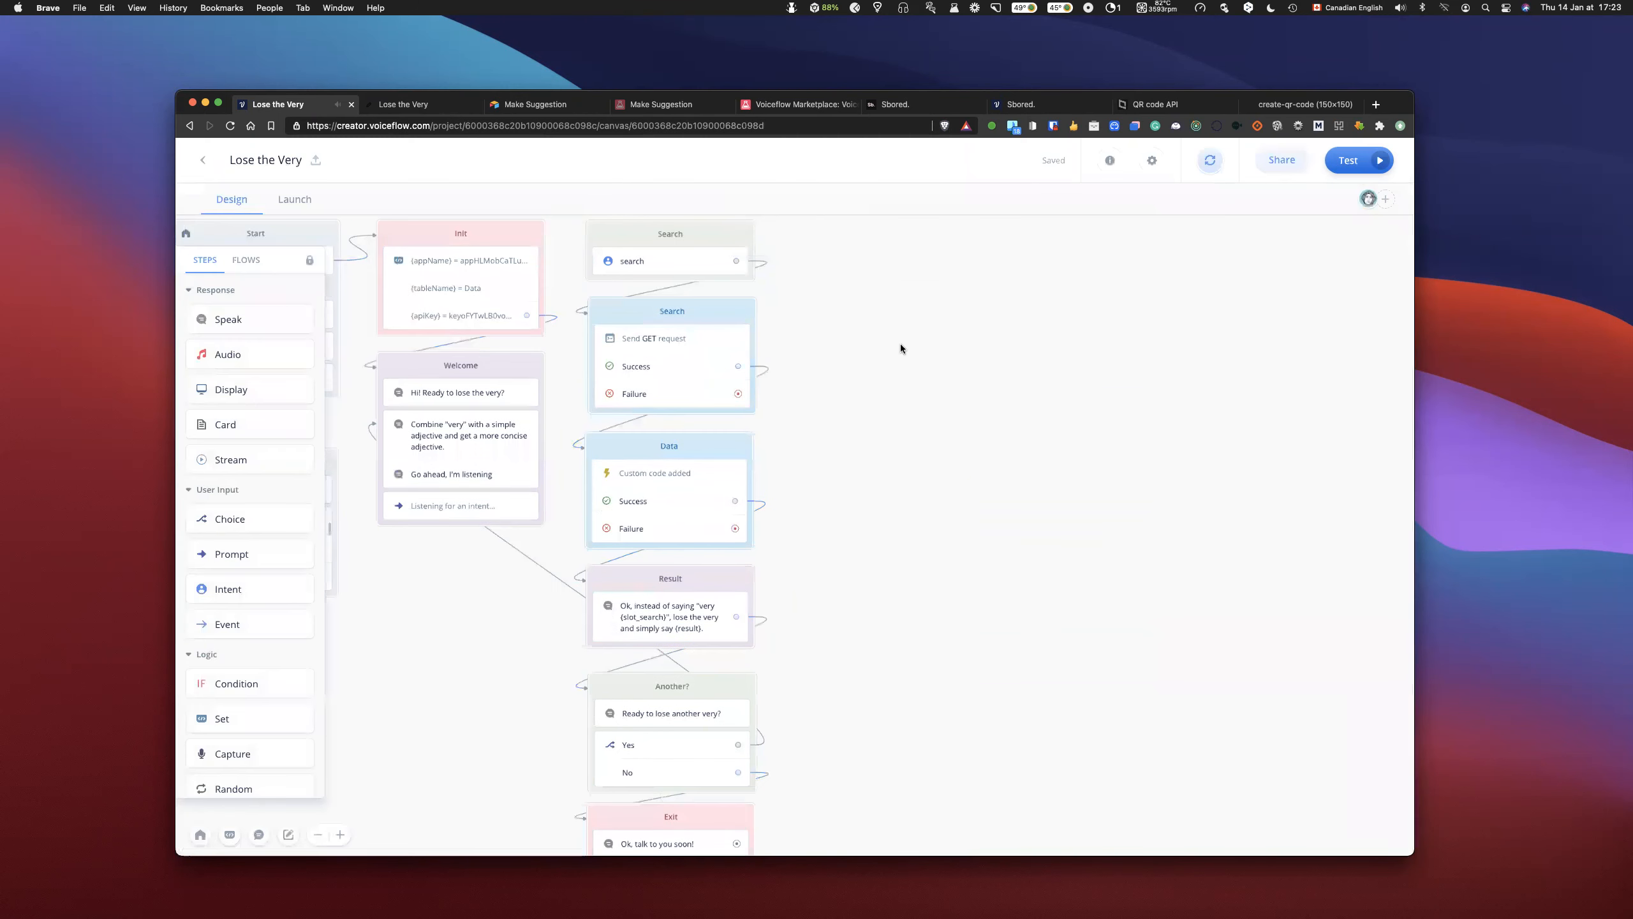
- Review the flow on the design canvas and check the utterances of the search intent
scroll(943, 359, left, 3)
scroll(942, 361, down, 1)
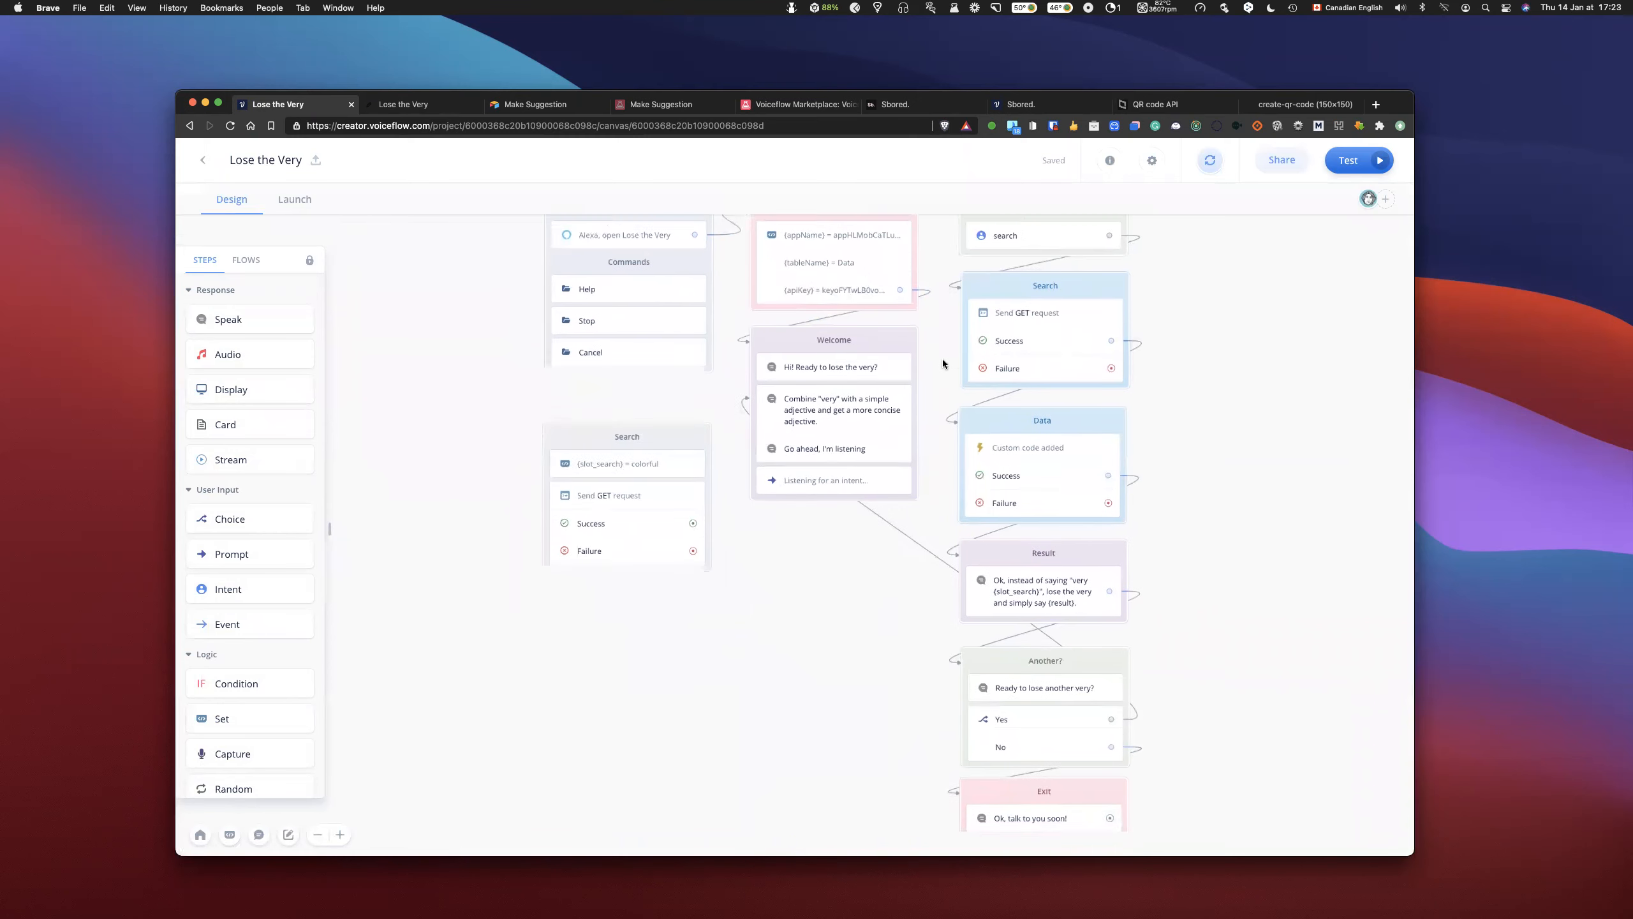
scroll(943, 364, up, 2)
scroll(943, 364, up, 2)
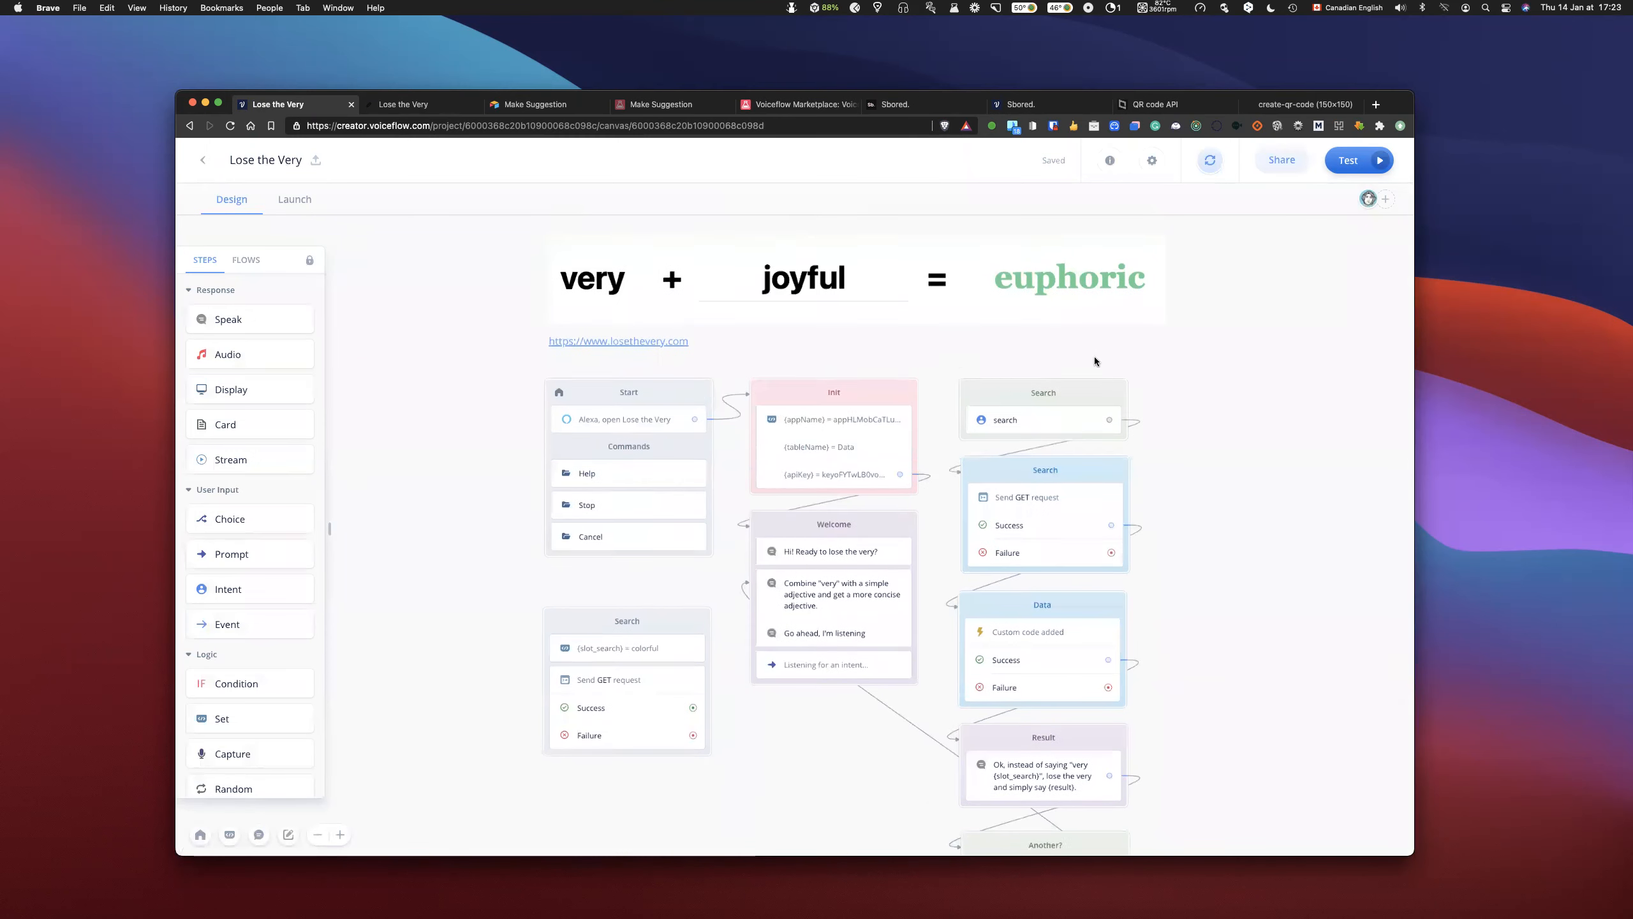
scroll(1117, 362, up, 1)
scroll(1117, 361, right, 2)
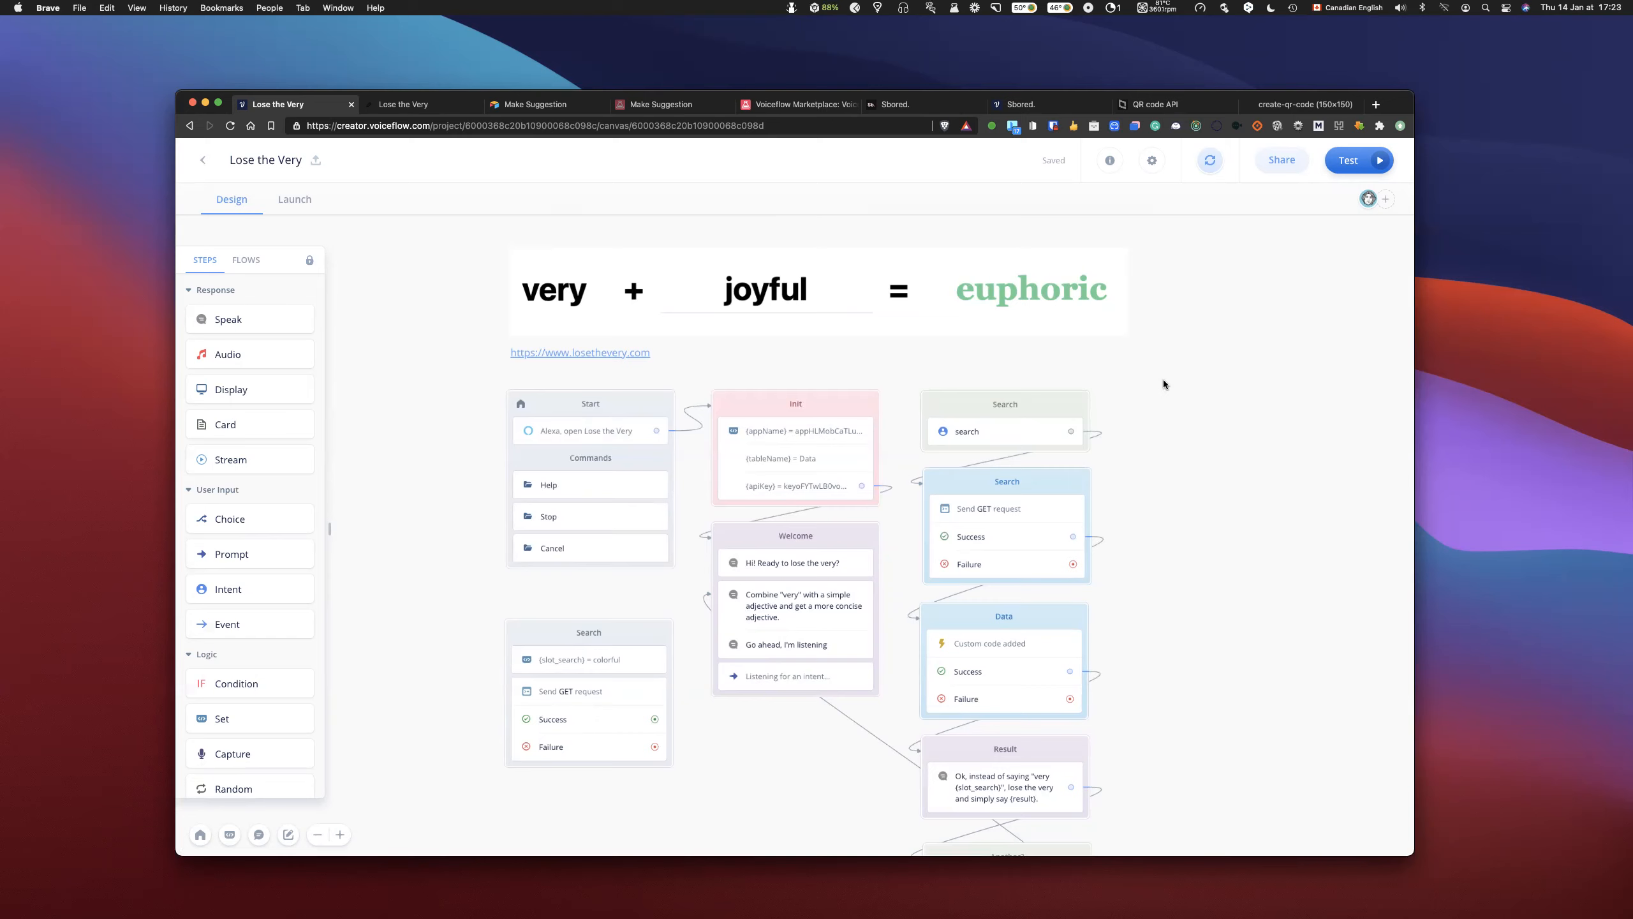
click(1007, 434)
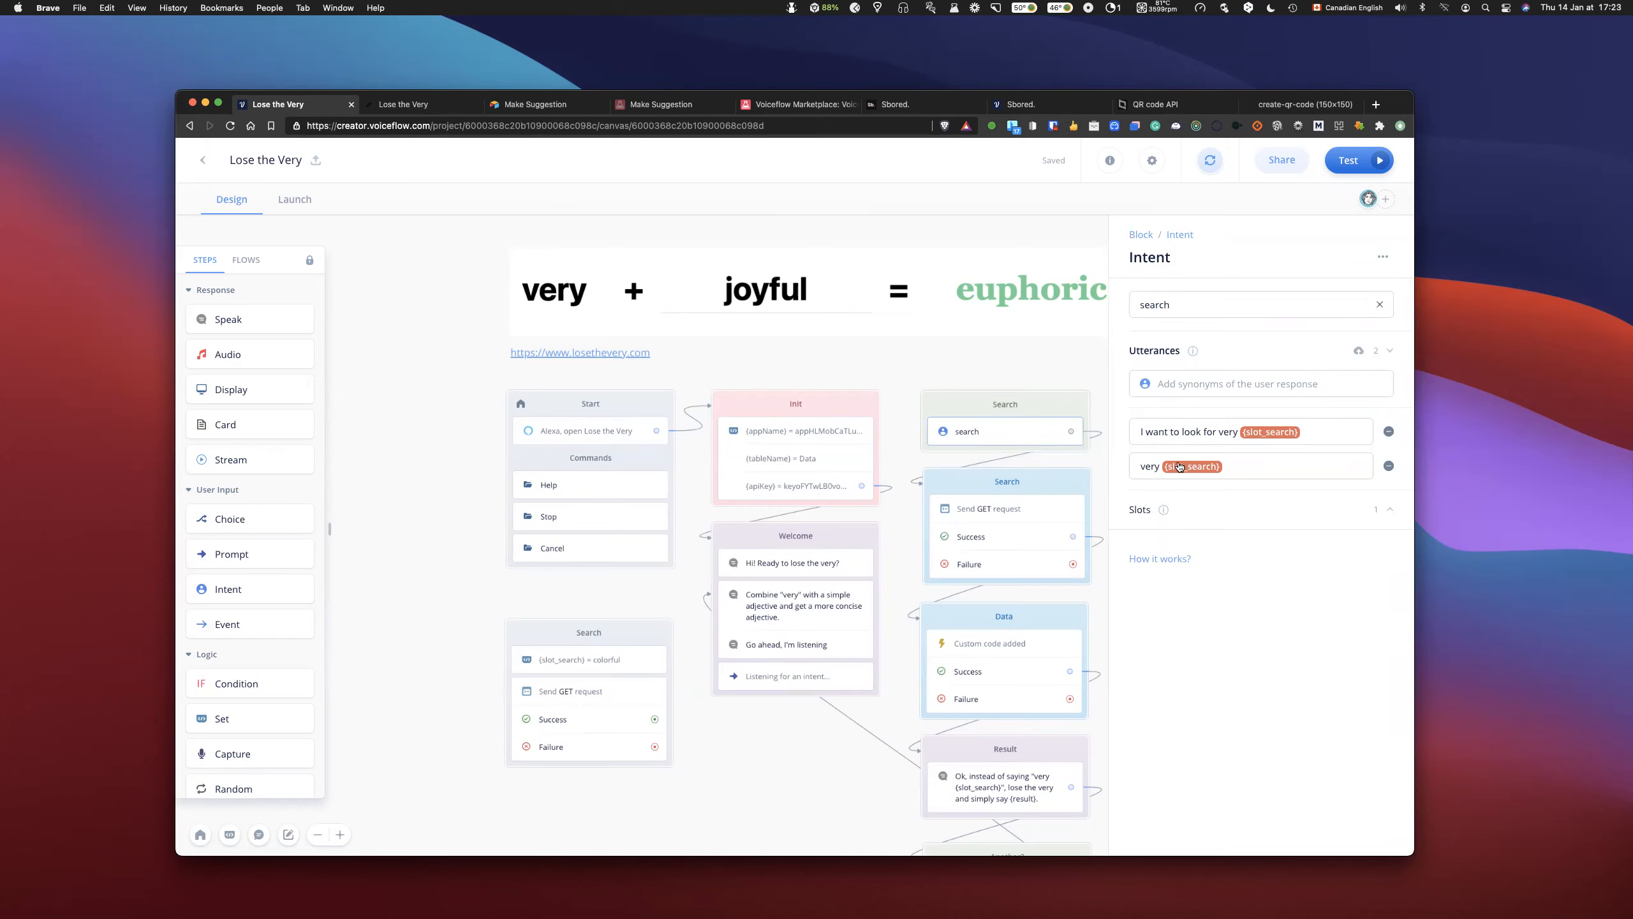
click(924, 362)
scroll(1128, 409, down, 3)
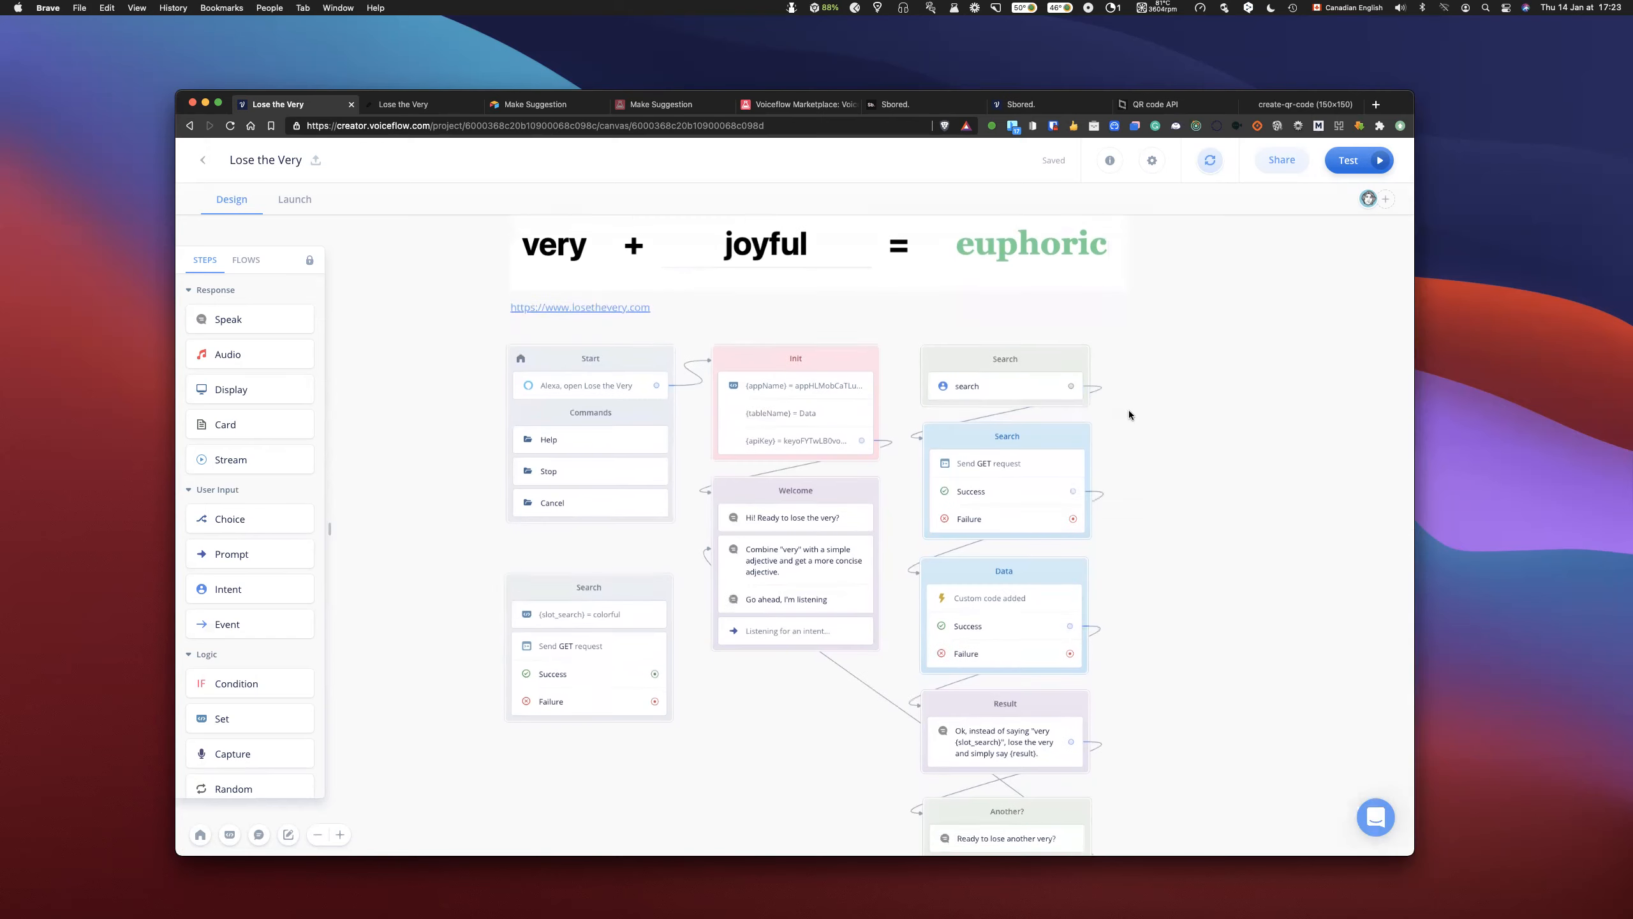
scroll(1128, 410, up, 3)
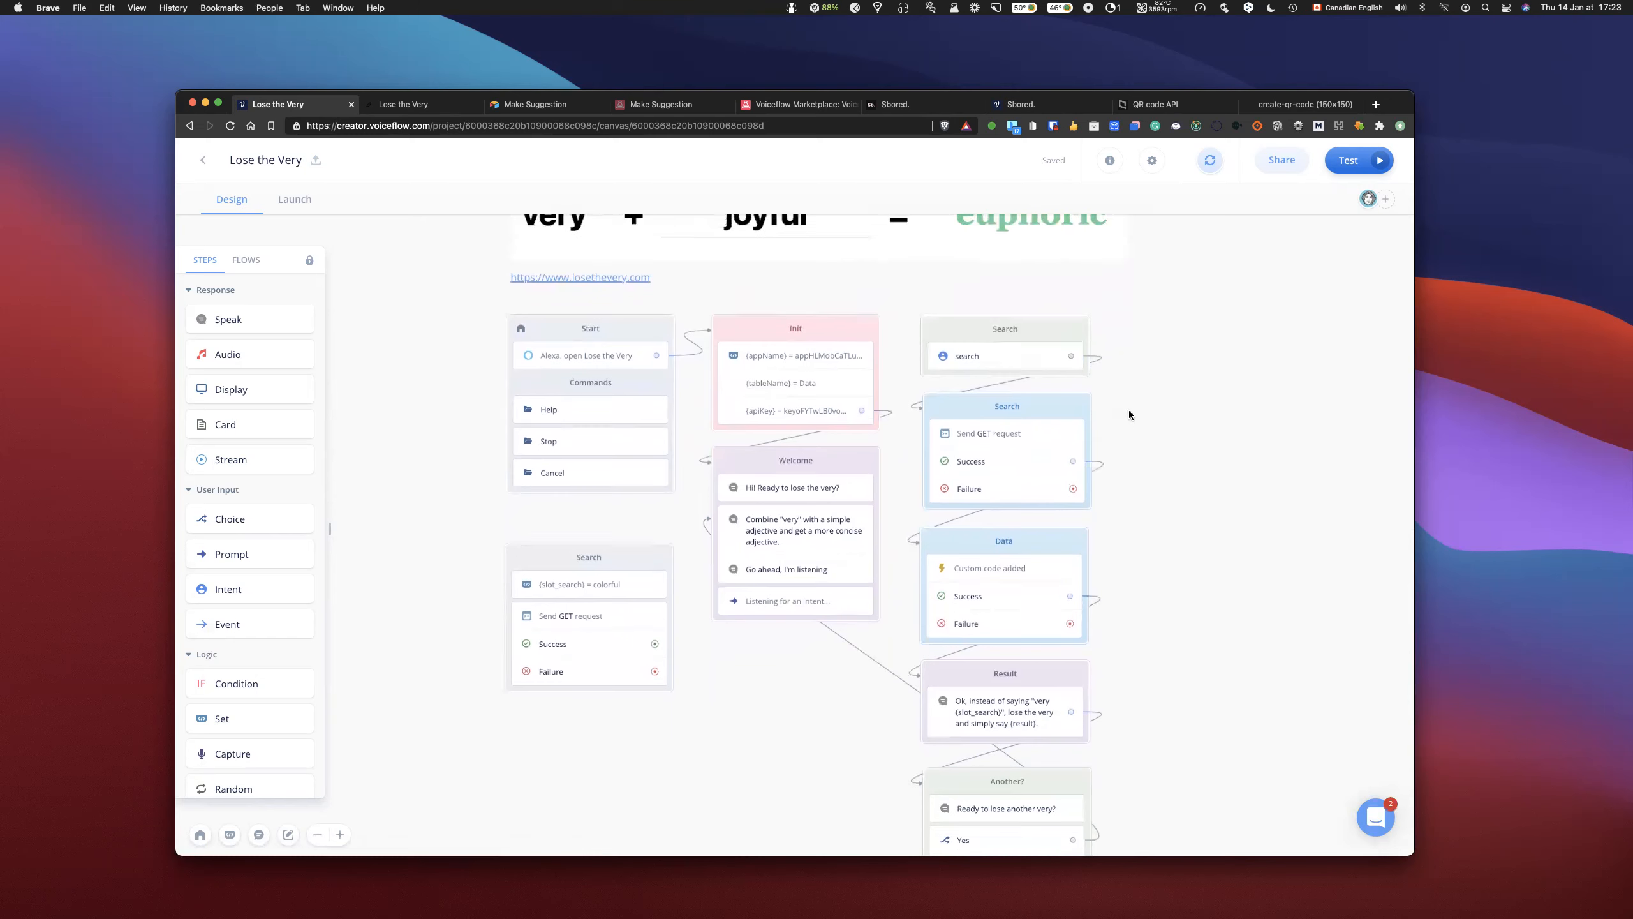
- From the search intent's slot settings, create a new slot named searchquery with the slot type SearchQuery, and close the interaction model
click(1020, 432)
click(1256, 436)
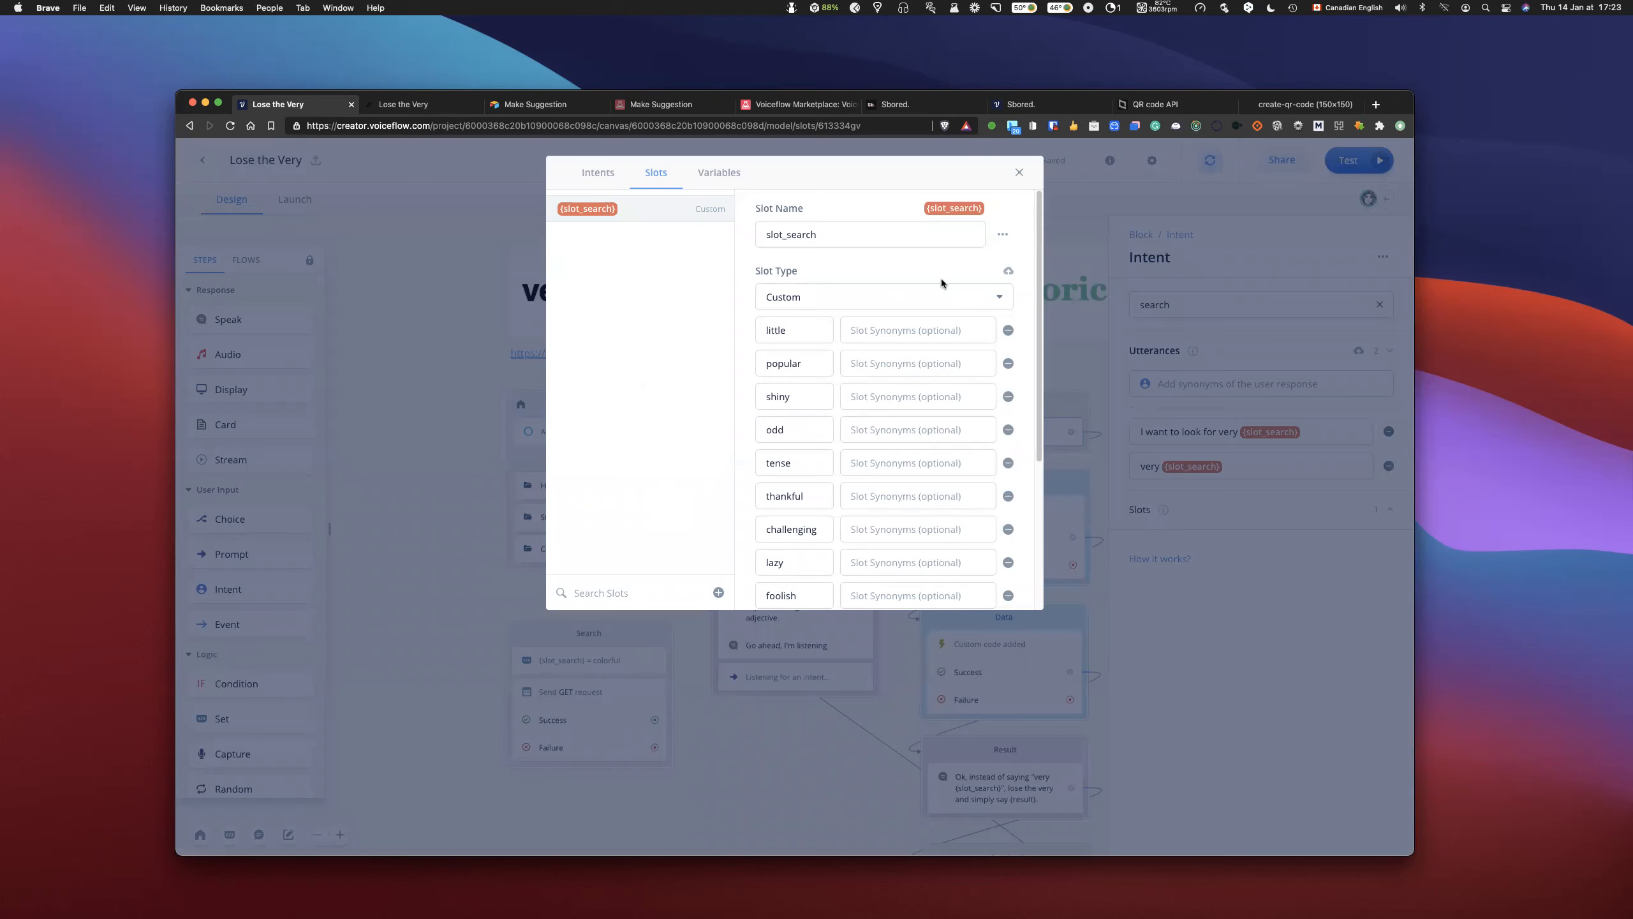
click(718, 593)
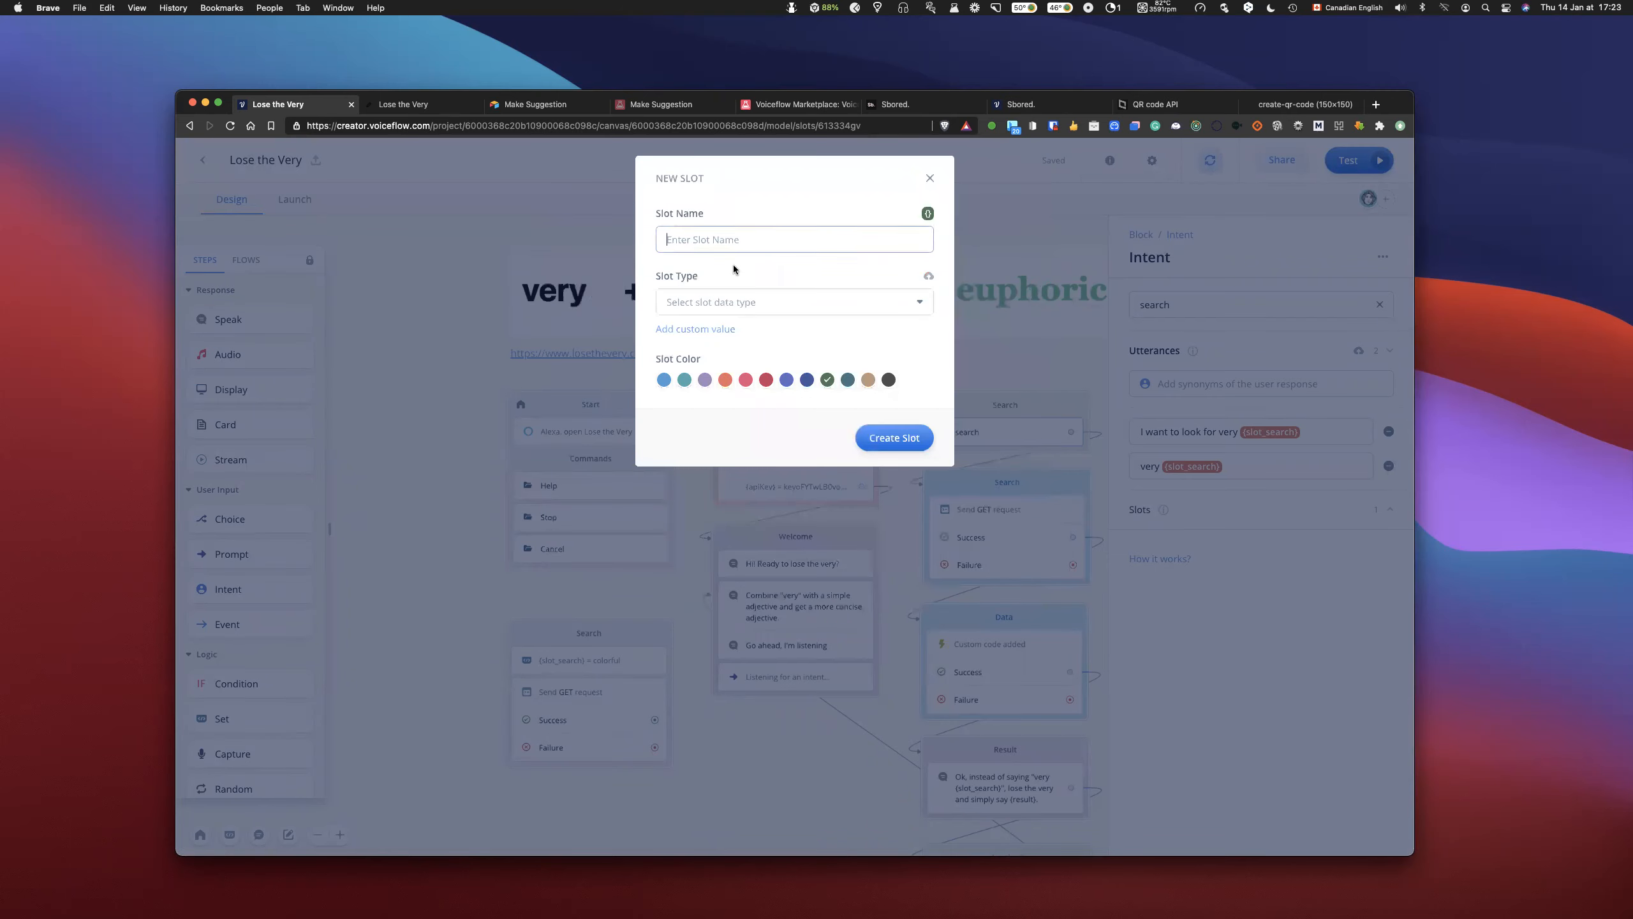
text(searchquery)
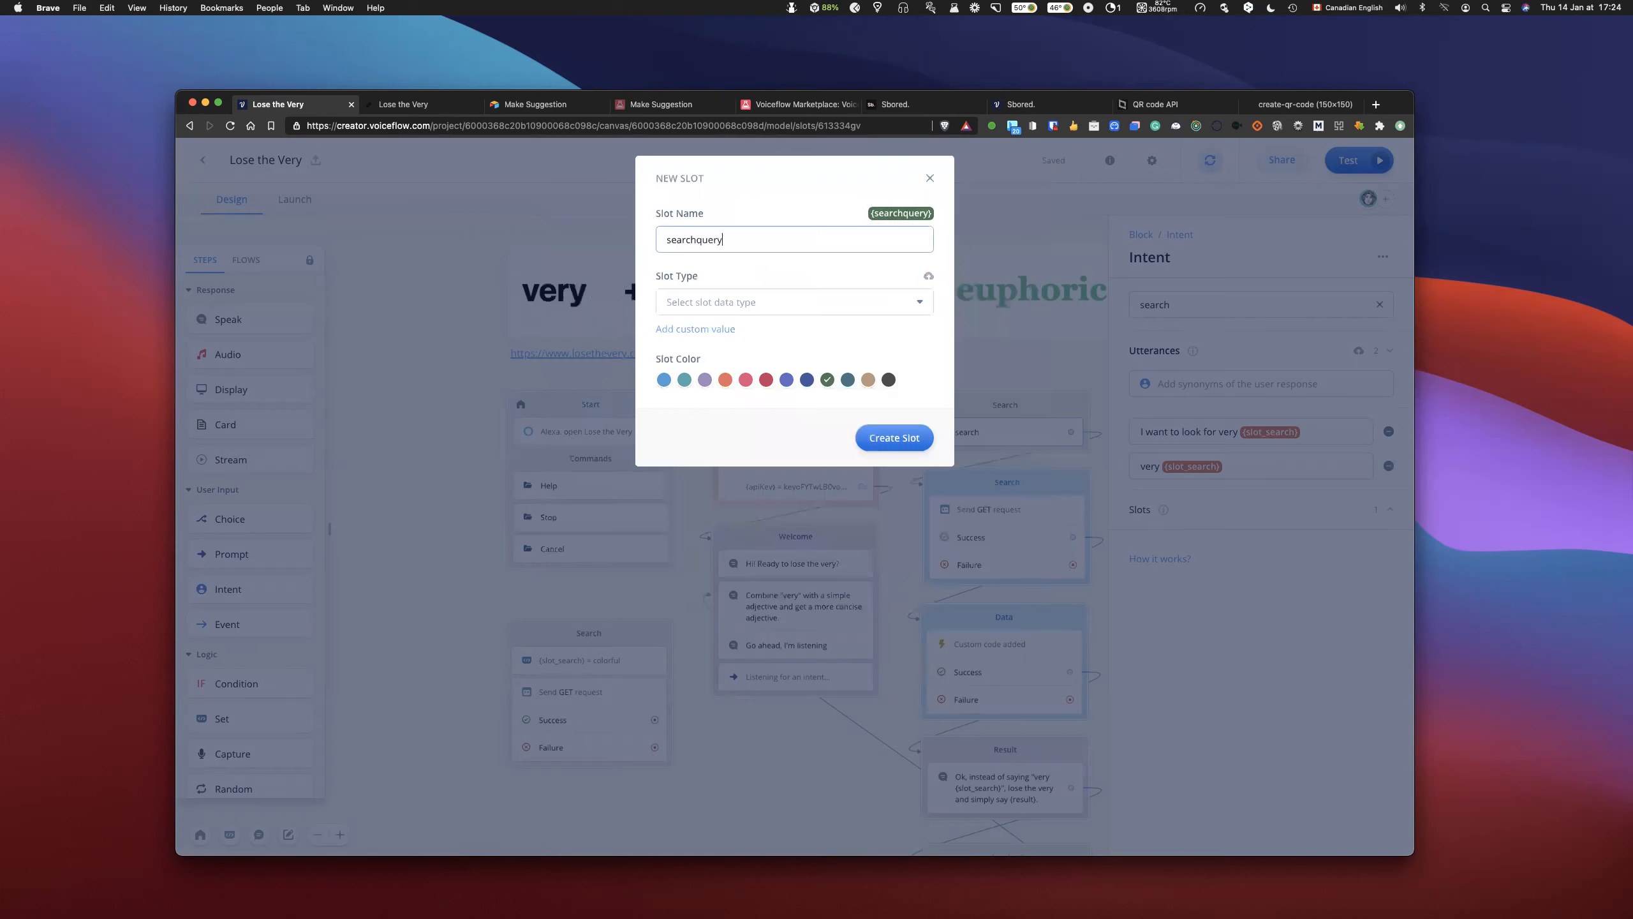
click(755, 302)
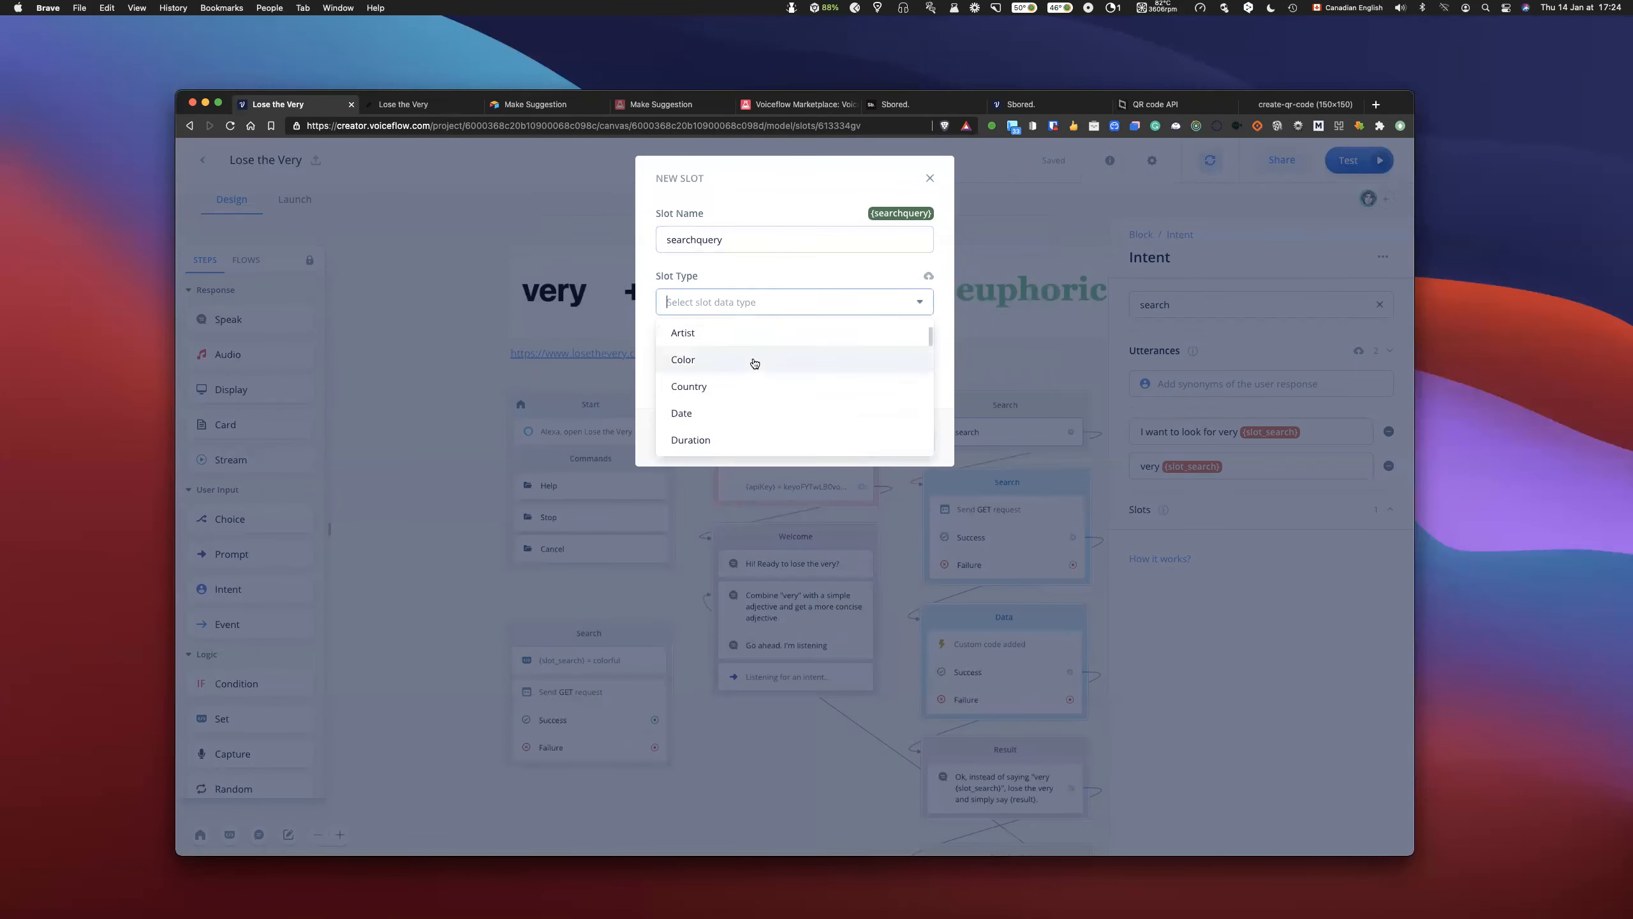
text(sear)
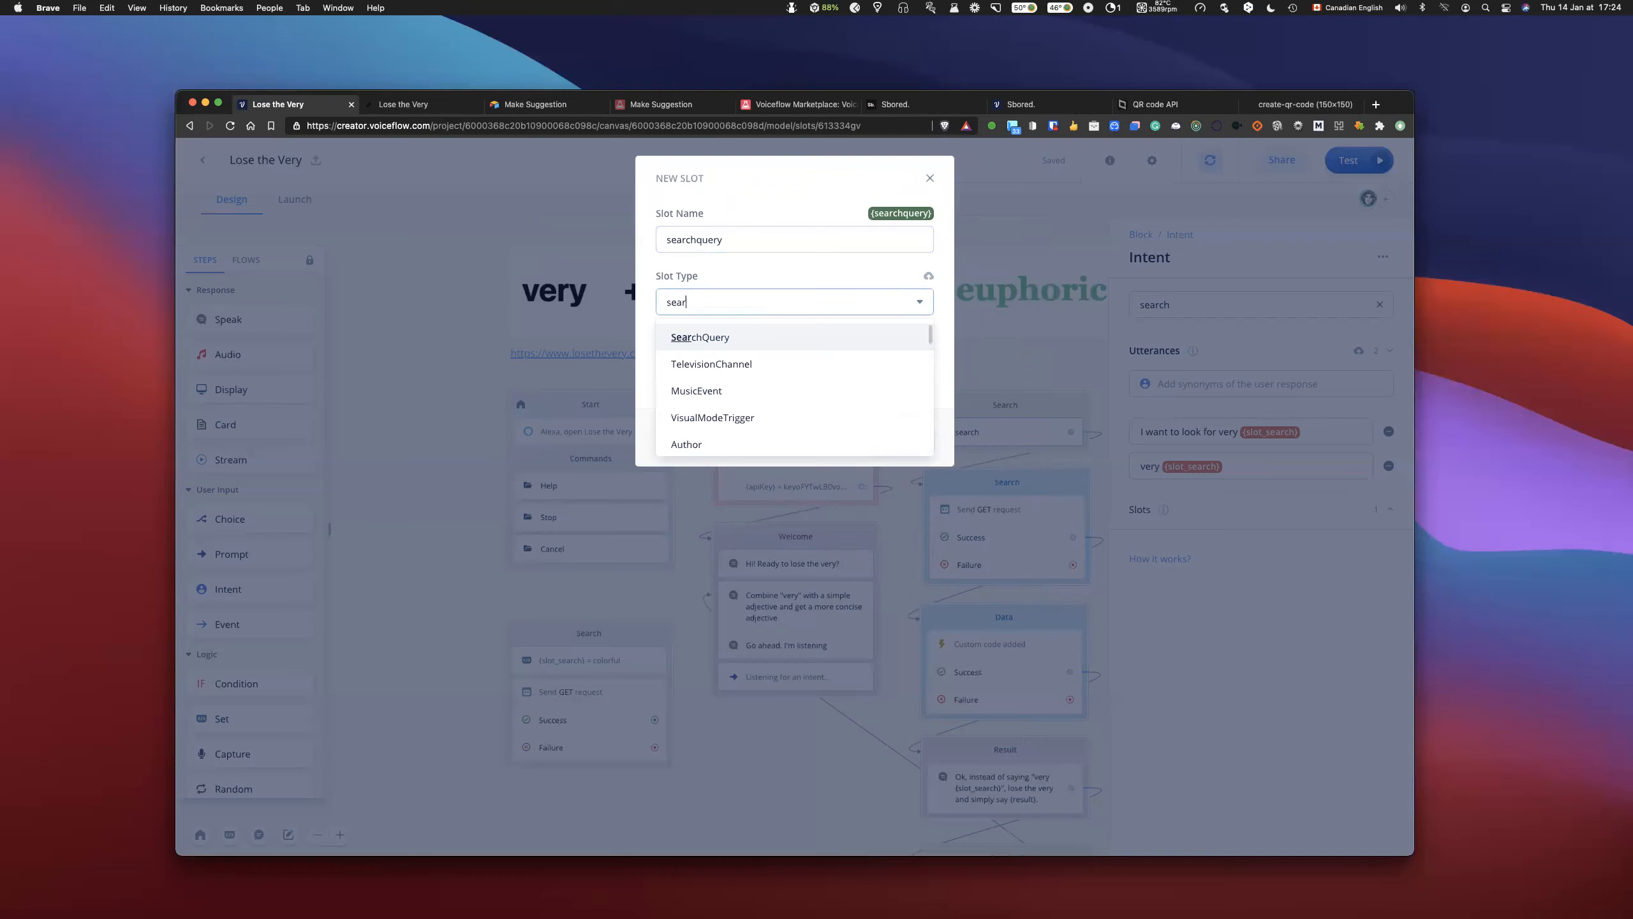
click(735, 331)
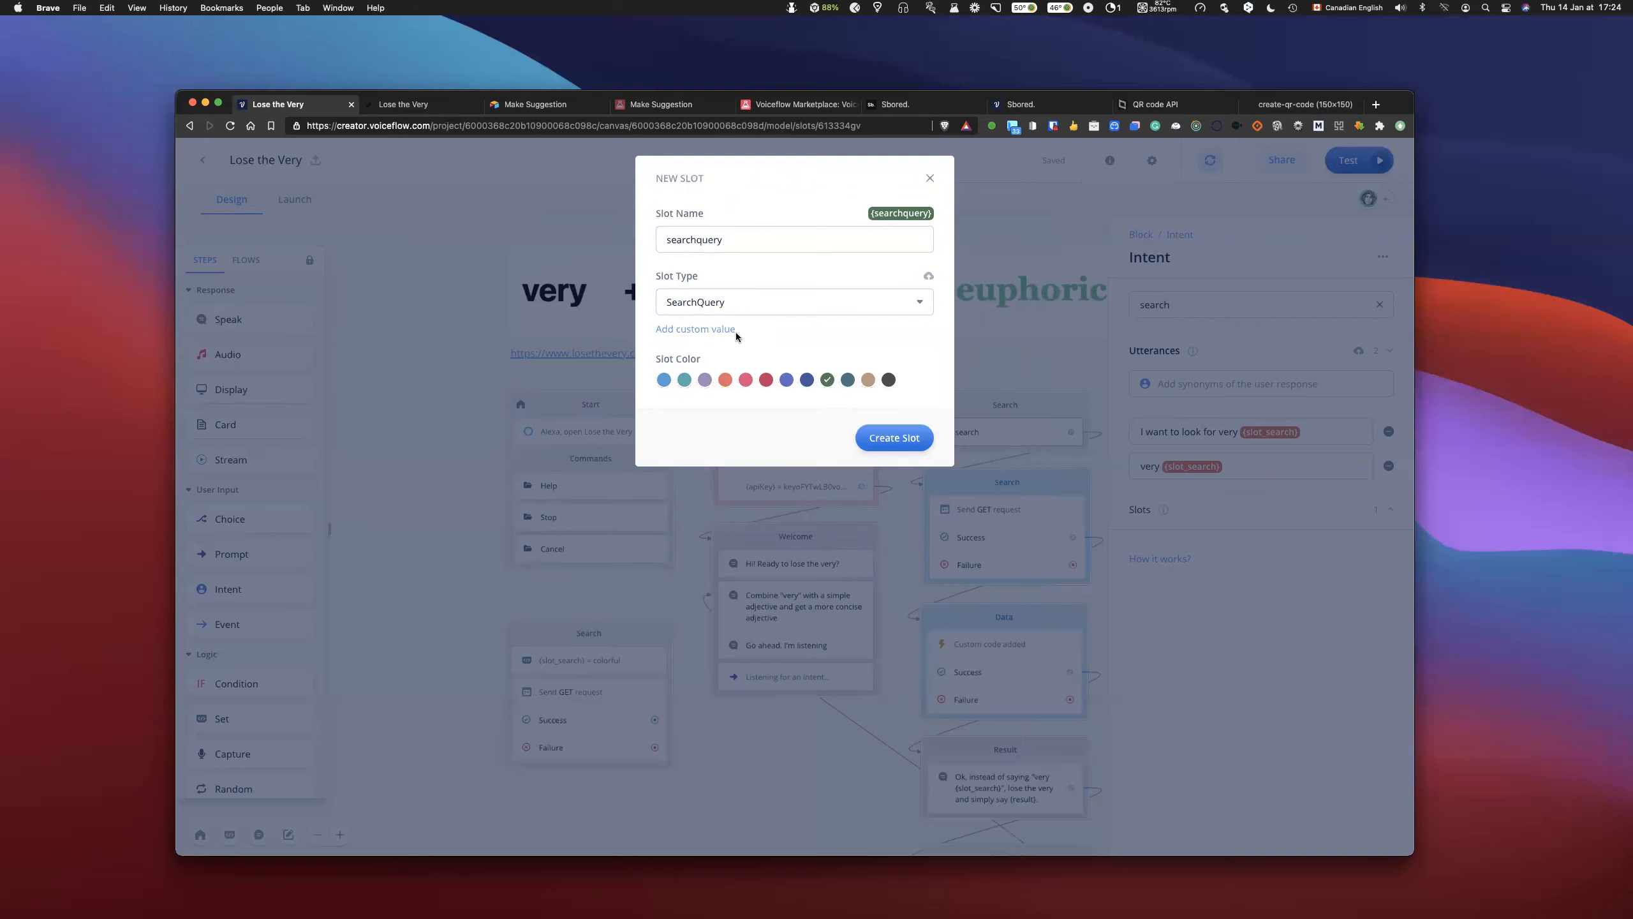
click(888, 435)
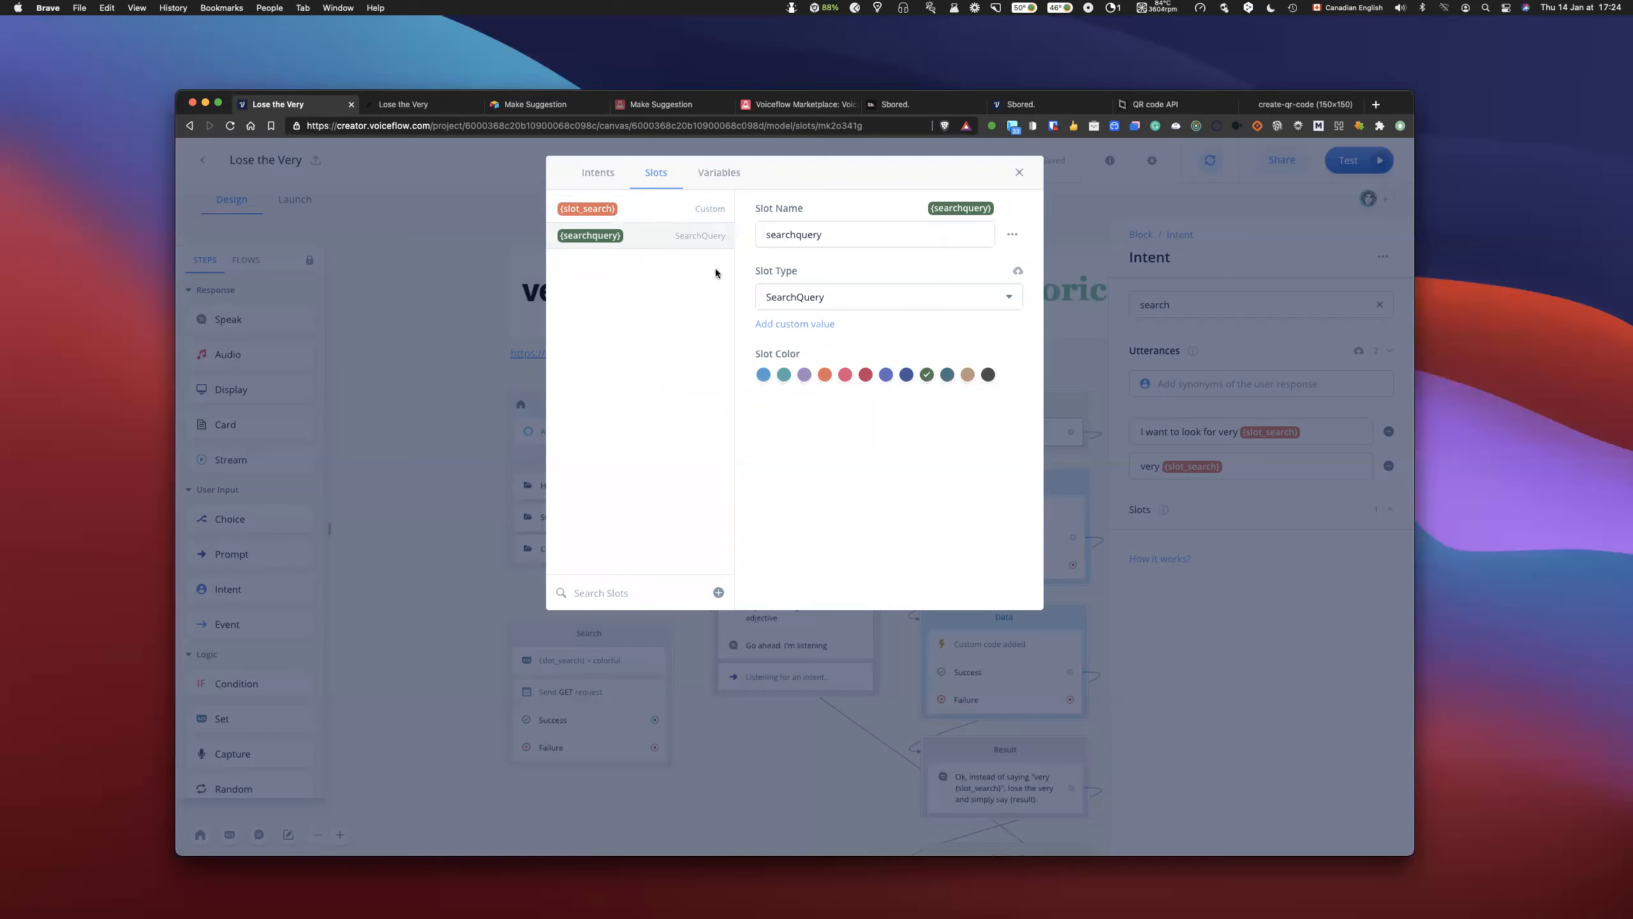
click(1020, 173)
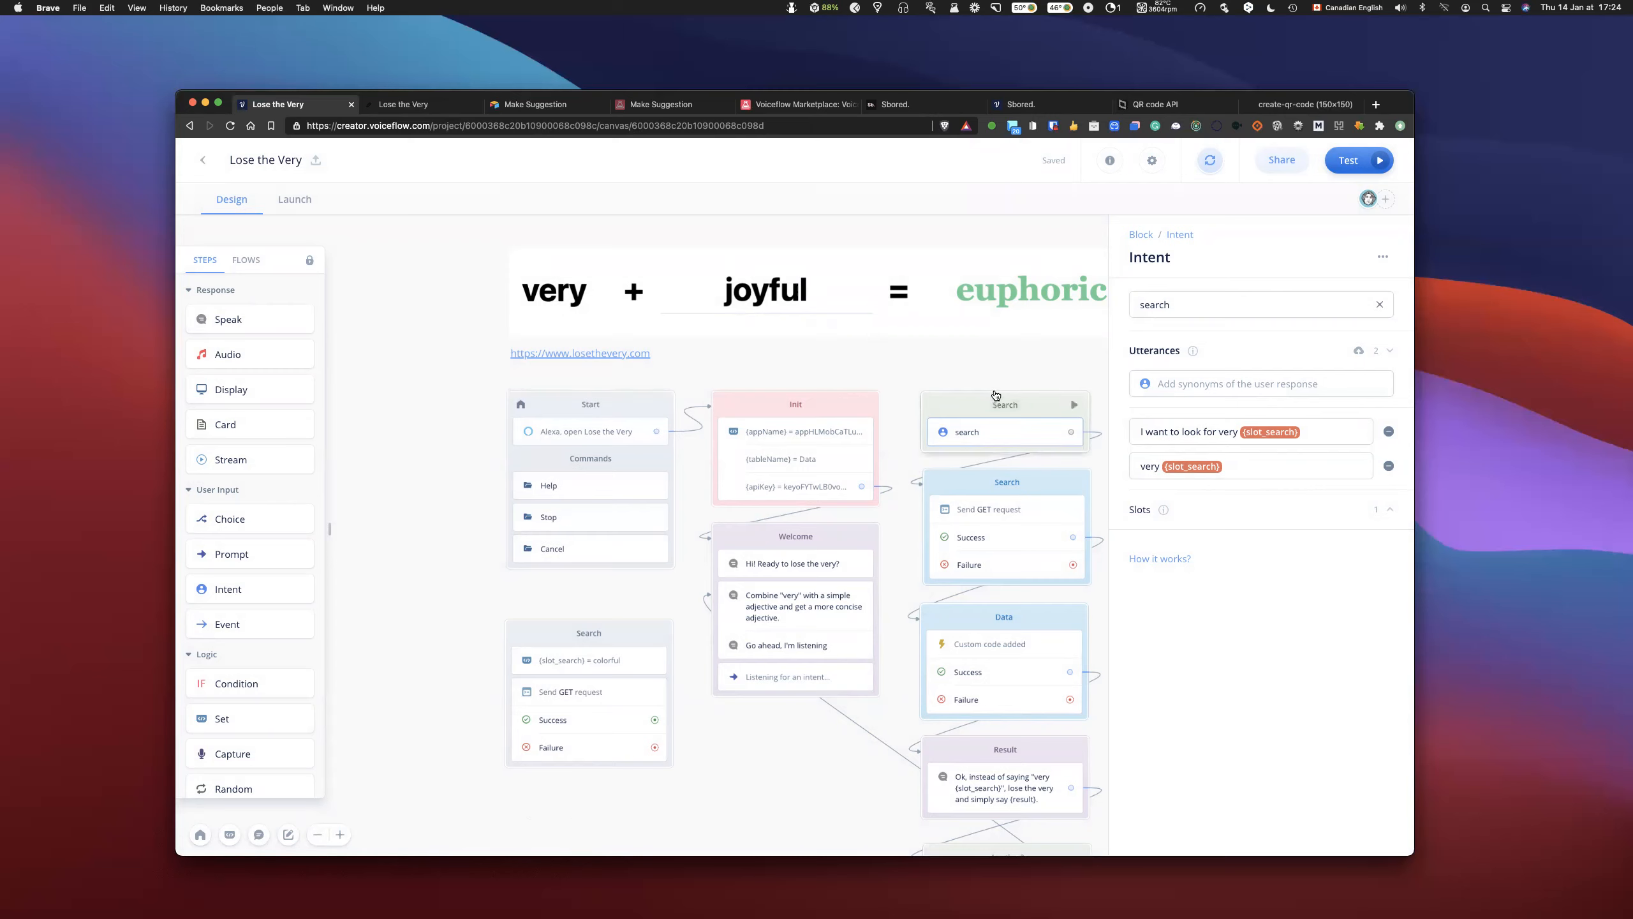
- Add the utterance "very {searchquery}" to the search intent
scroll(996, 395, up, 2)
scroll(965, 390, right, 5)
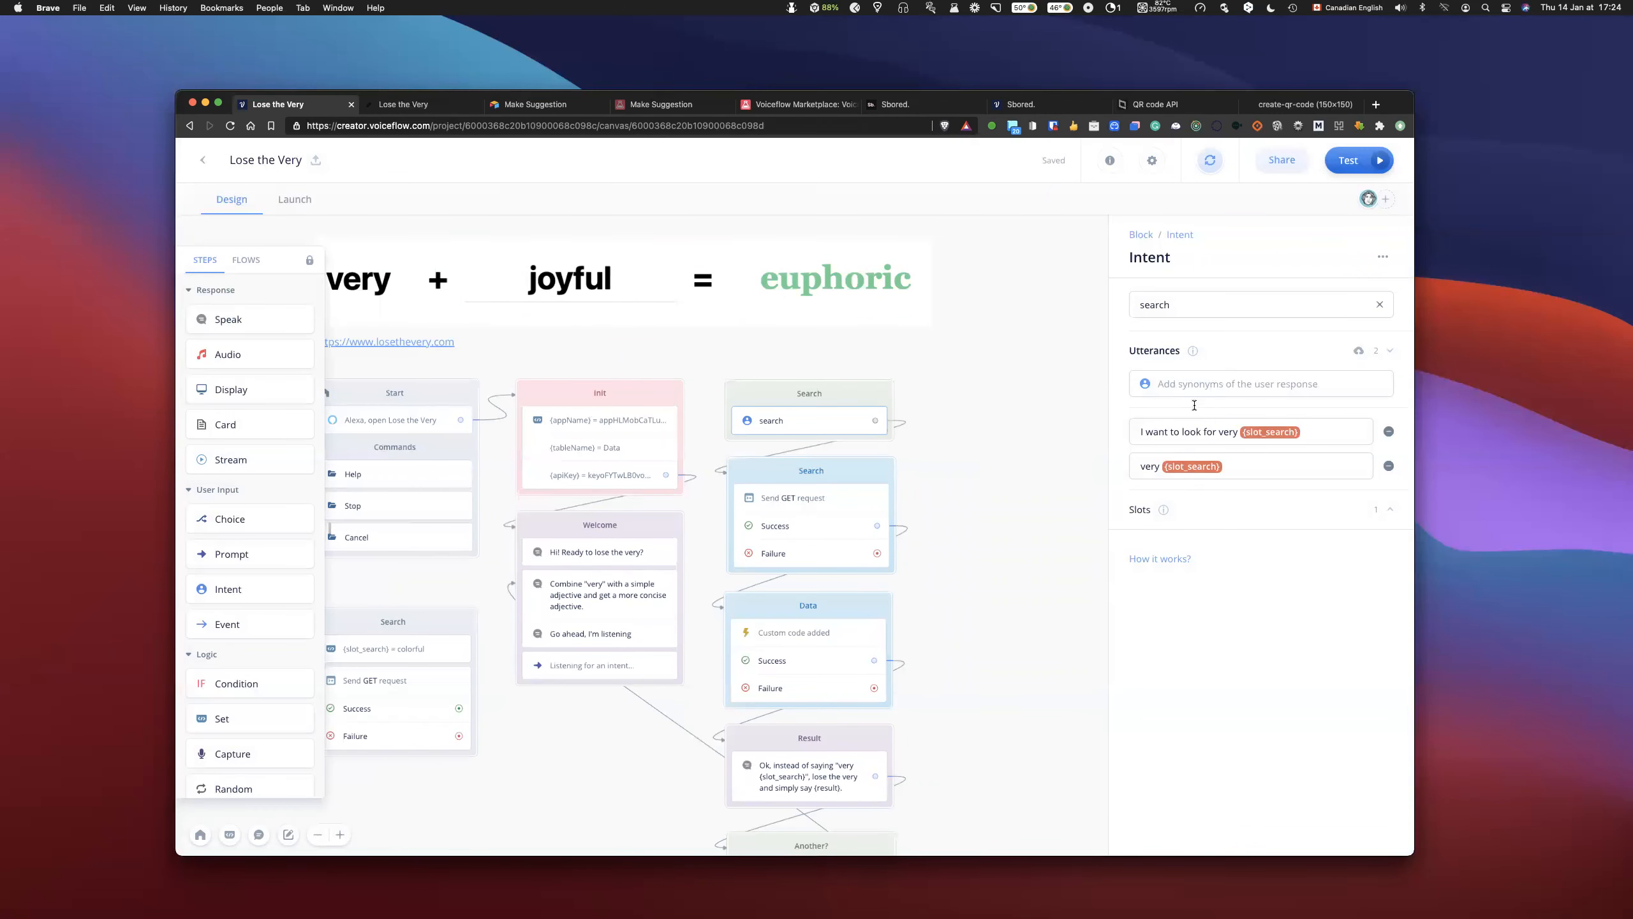
click(1238, 465)
key(Return)
click(1215, 384)
text(very {se)
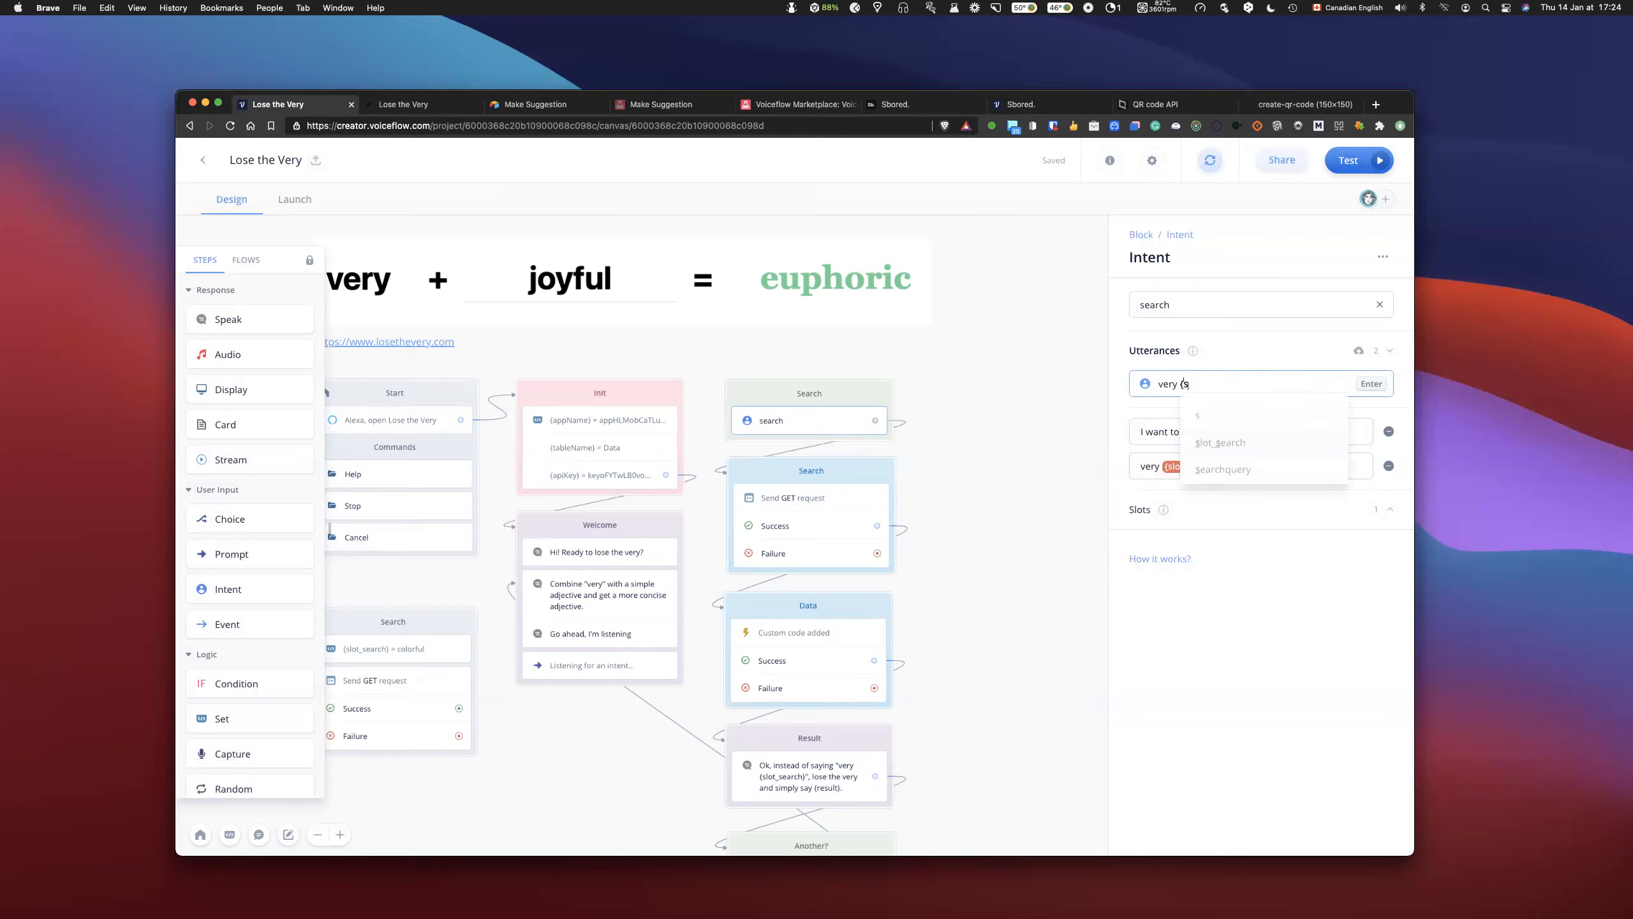
key(Down)
key(Return)
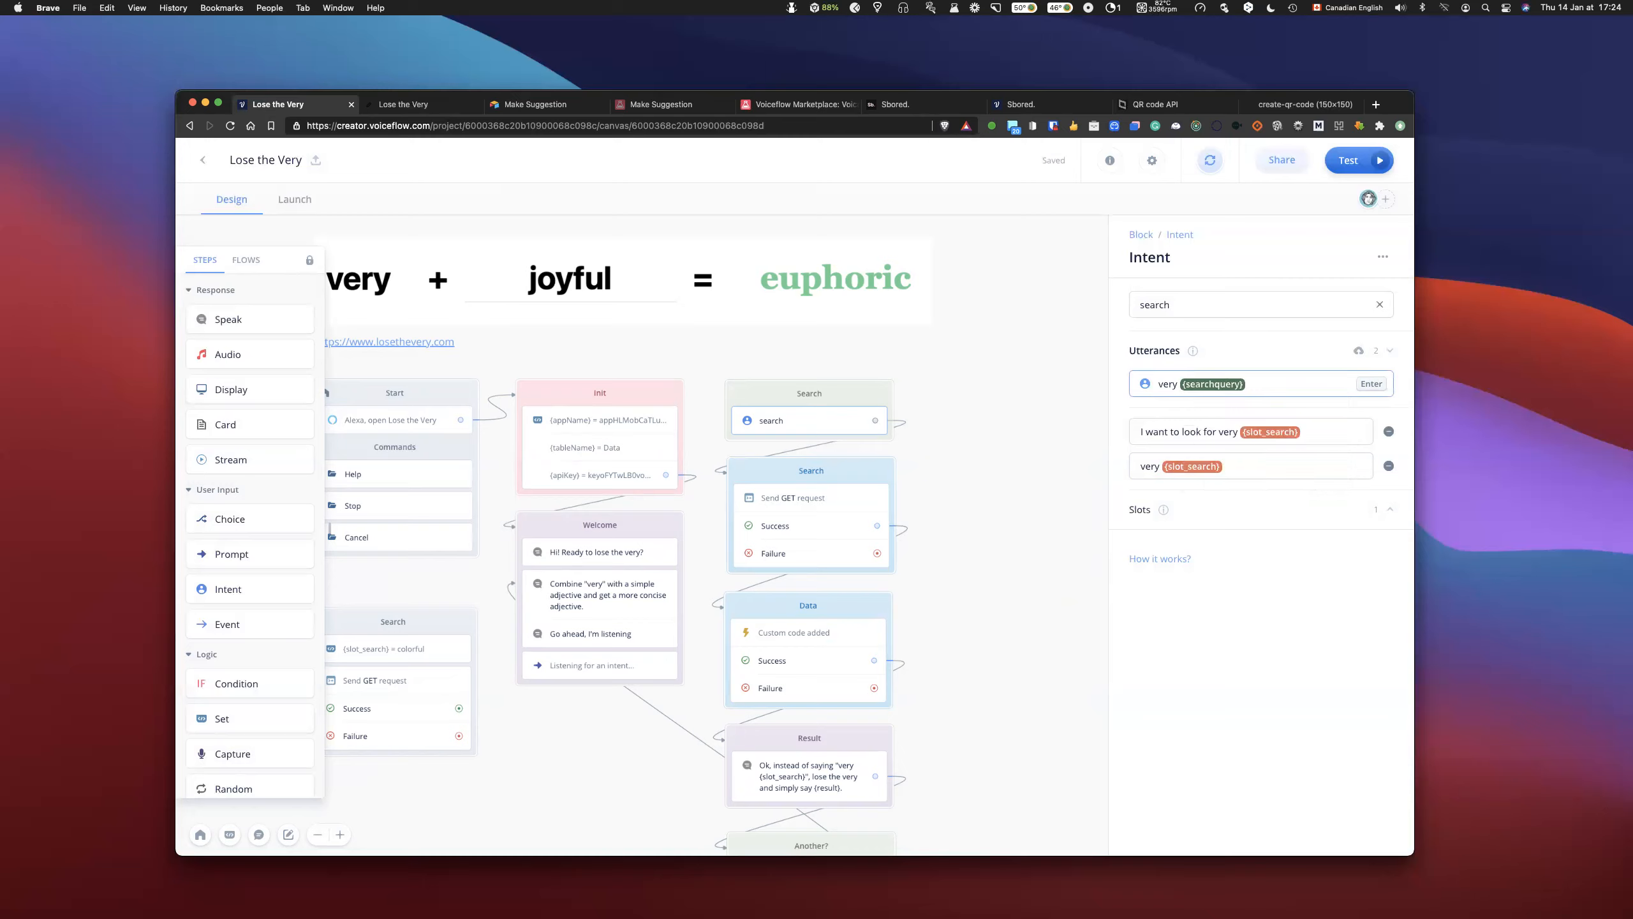
key(Return)
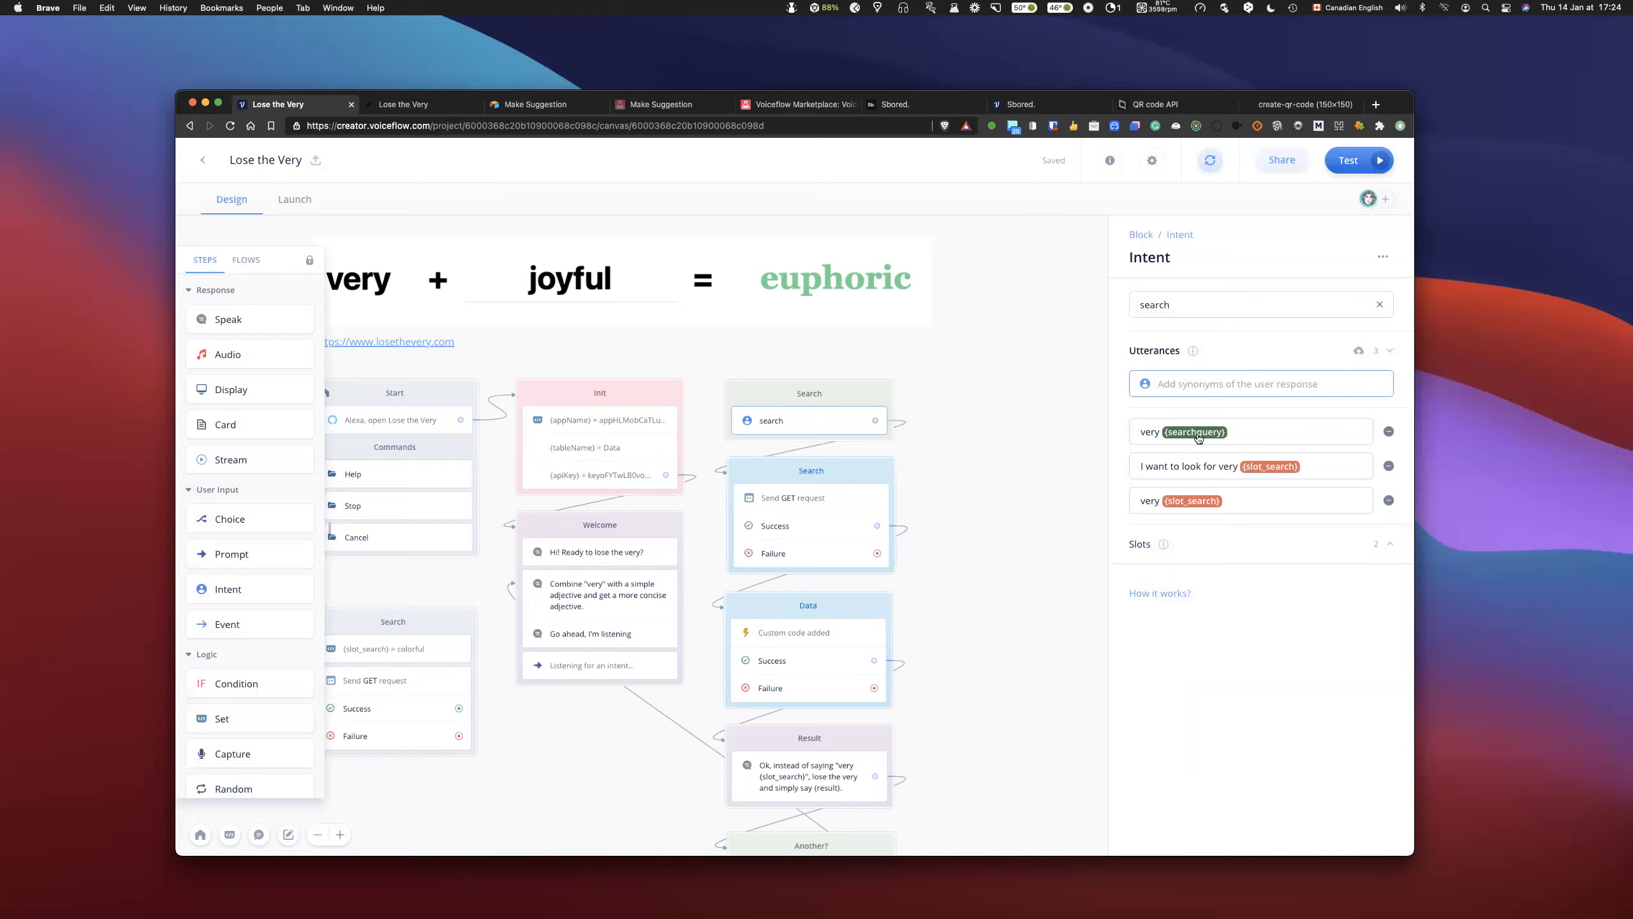
- Try a search utterance consisting only of the {searchquery} slot, and remove that utterance again
double_click(1149, 432)
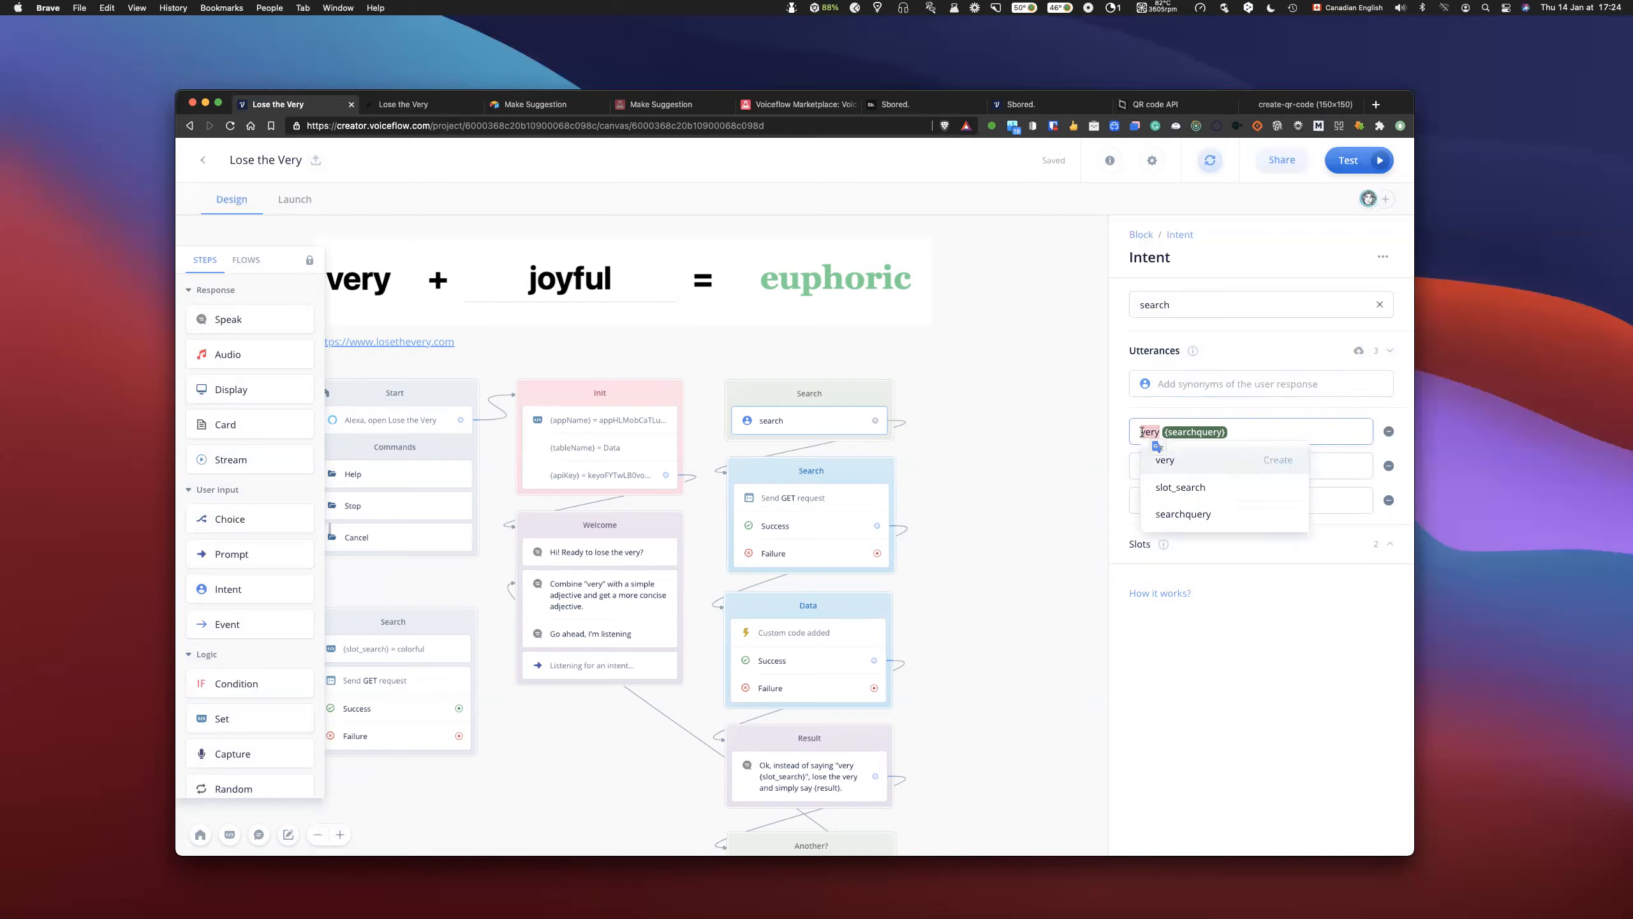
click(1149, 431)
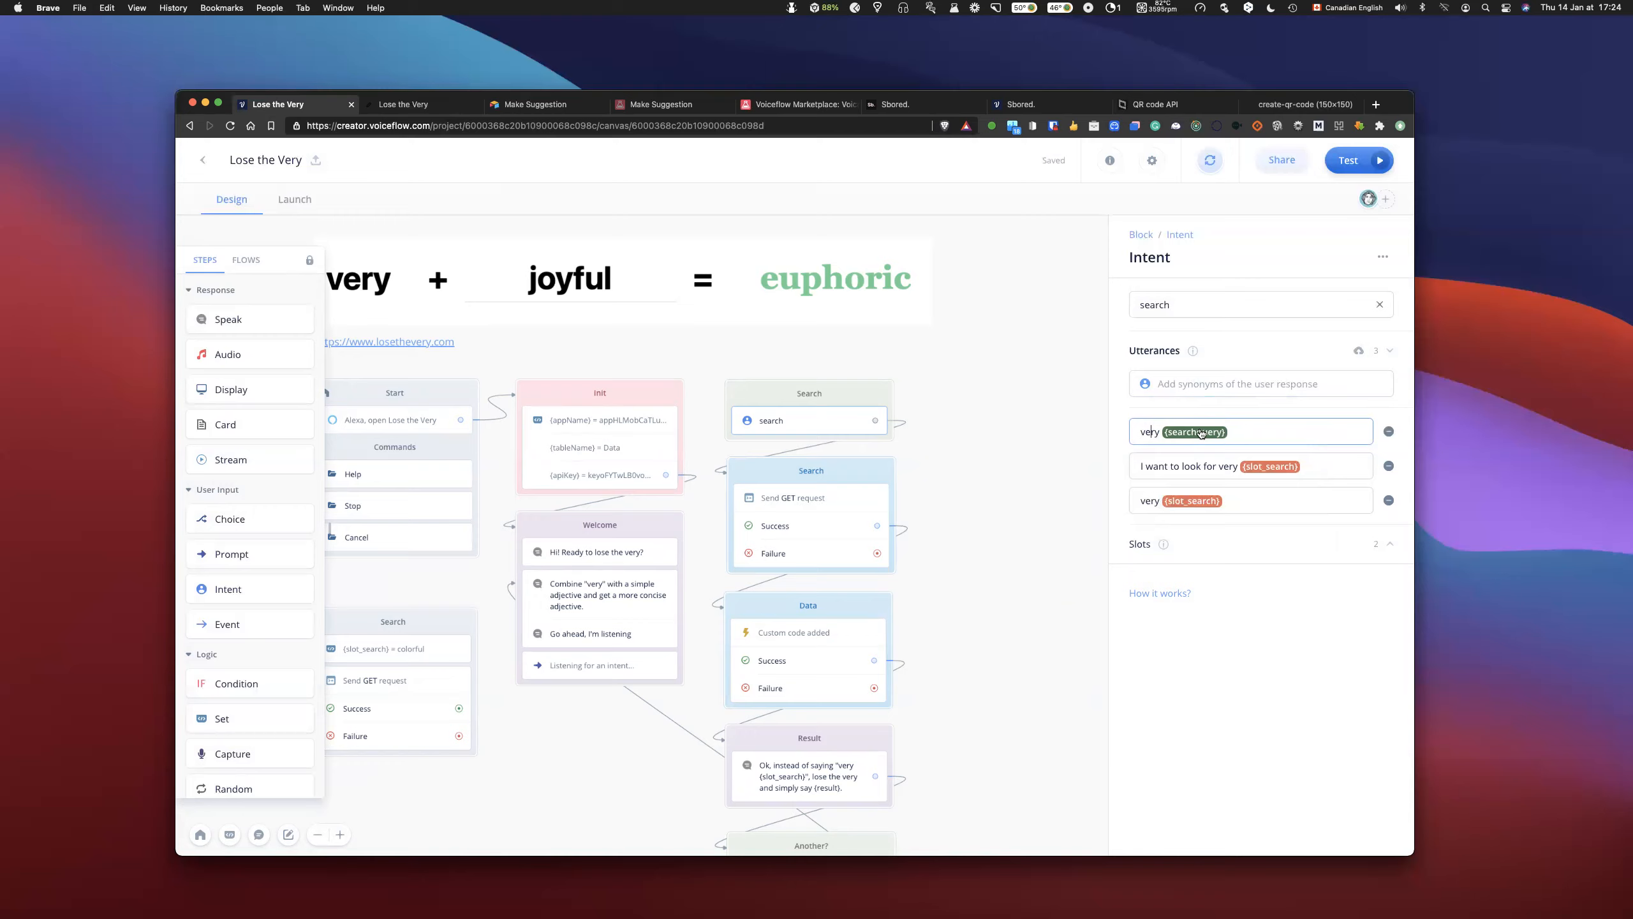
click(1213, 384)
text({)
key(Down)
key(Down)
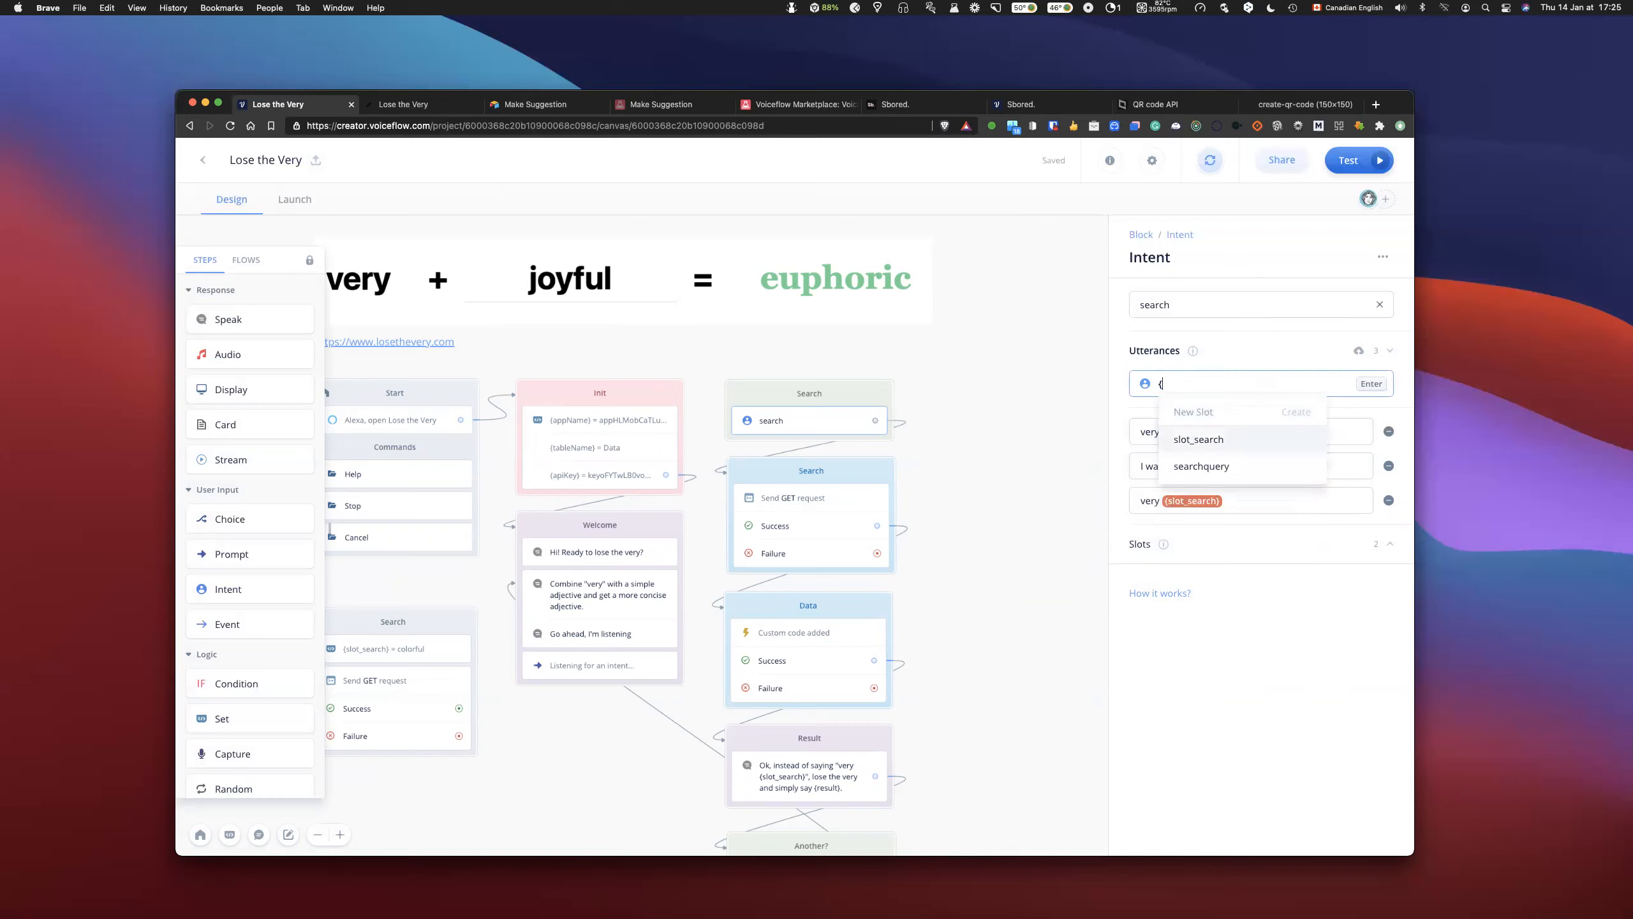
key(Return)
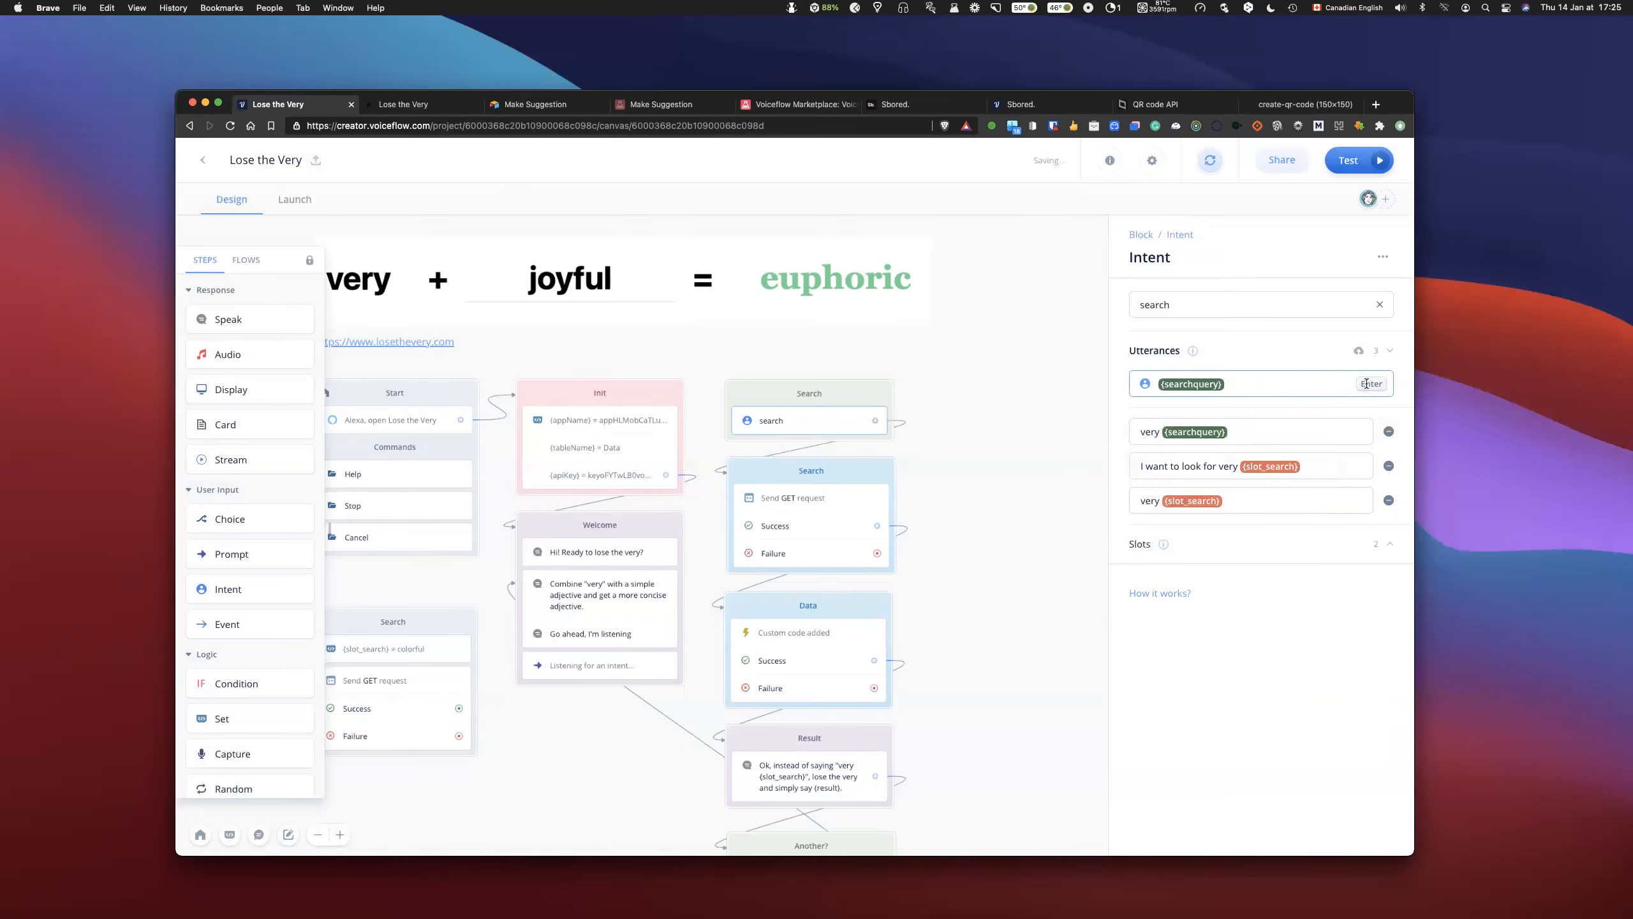
key(Return)
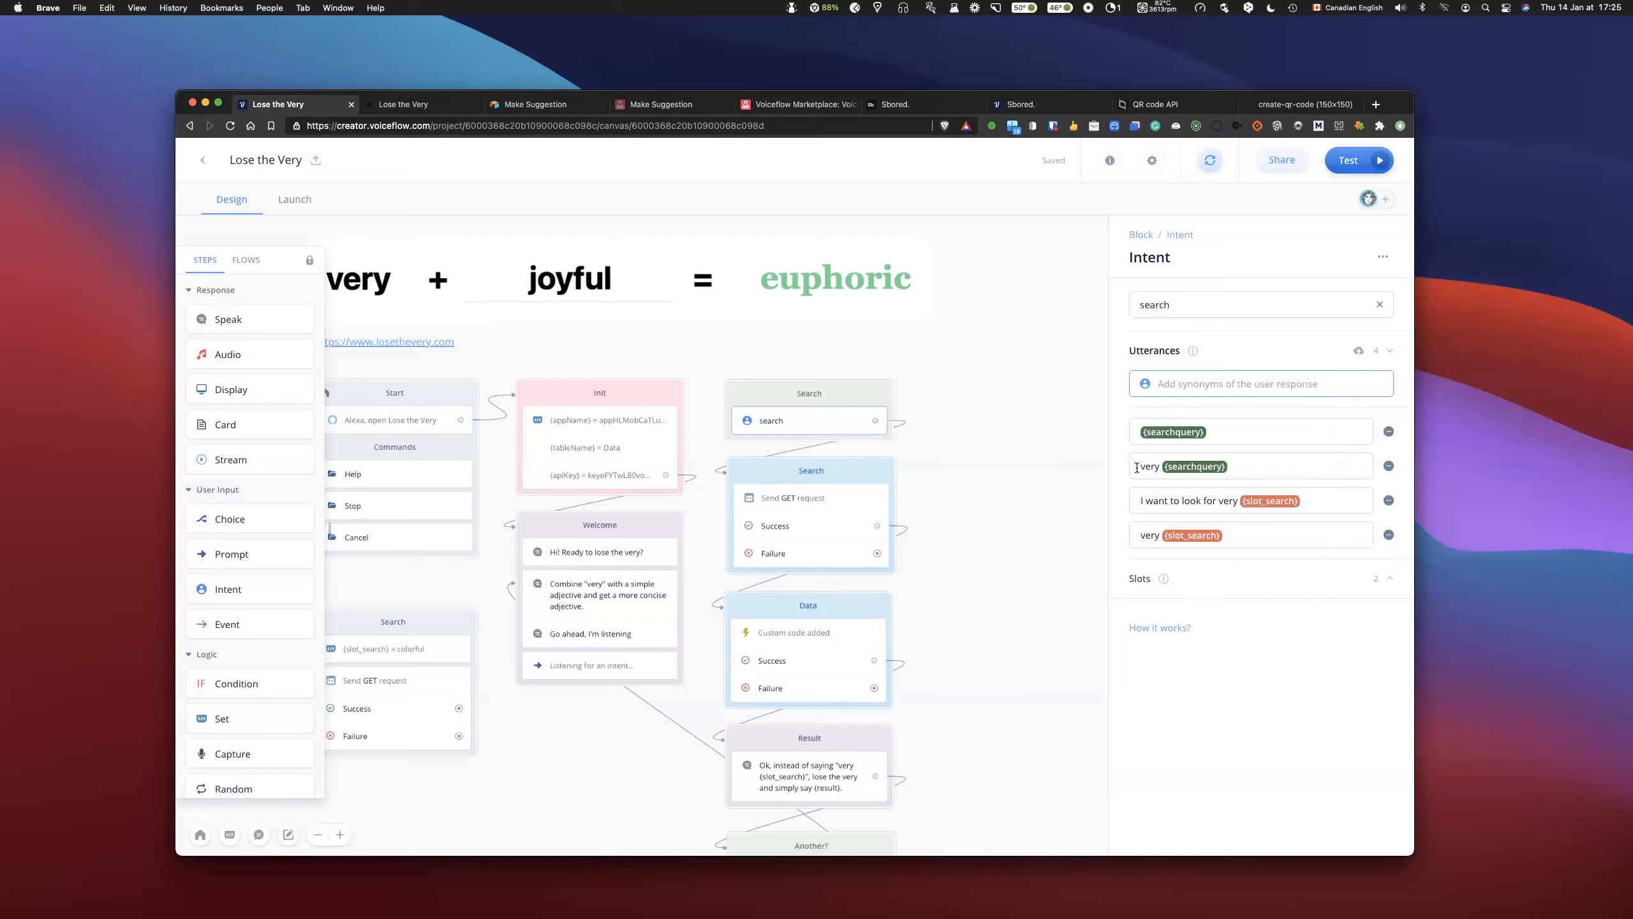
click(1390, 432)
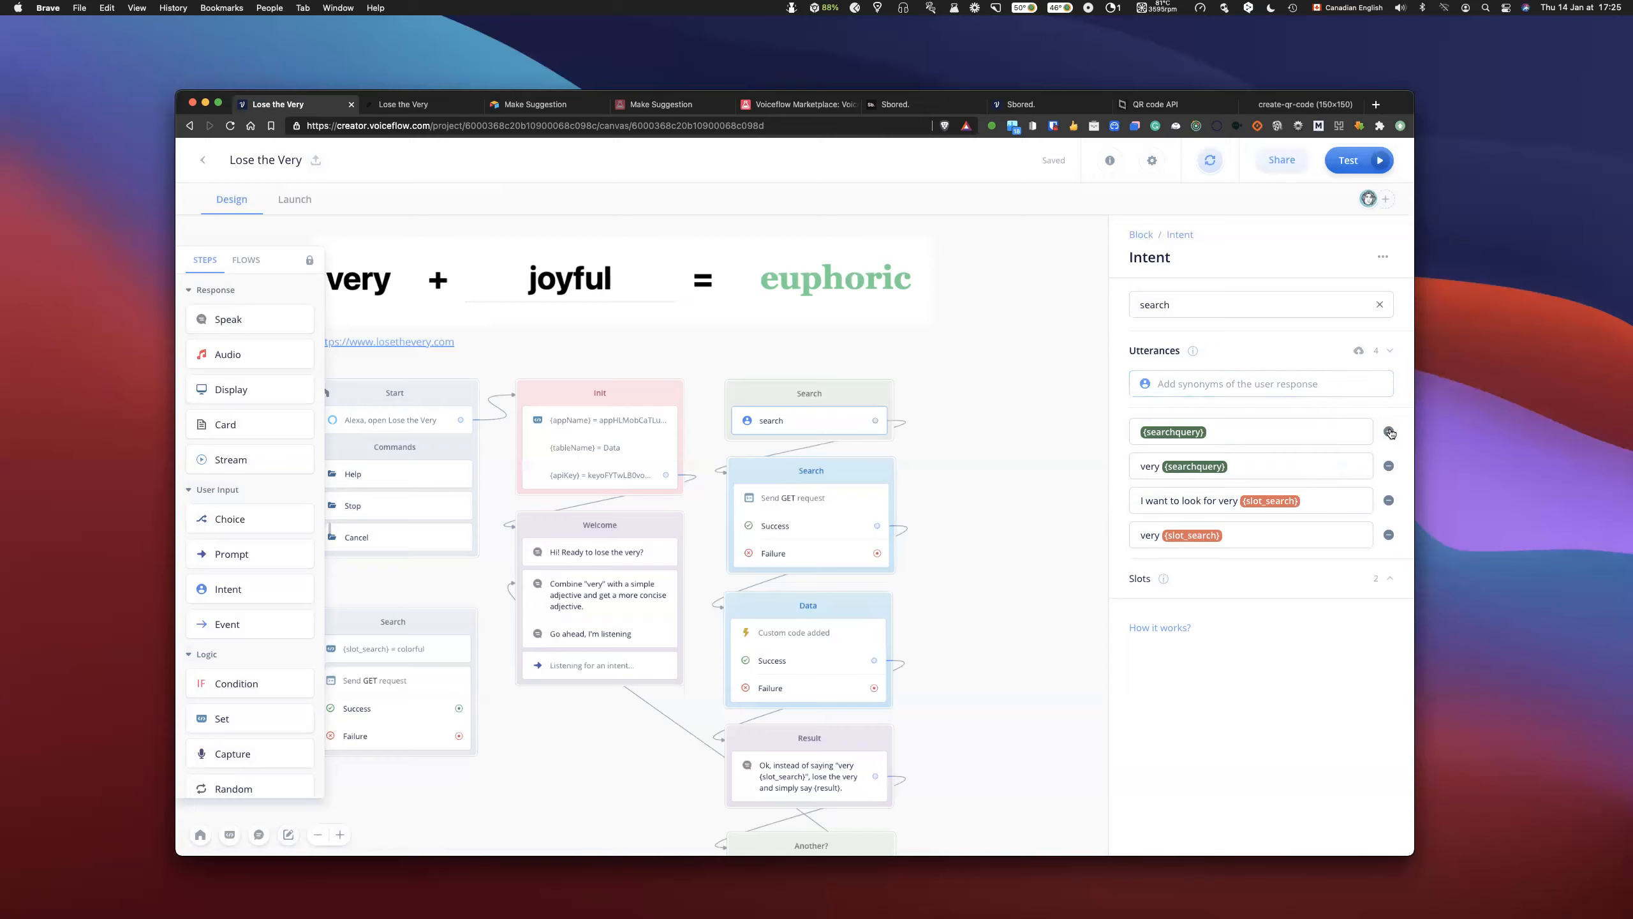
click(1388, 432)
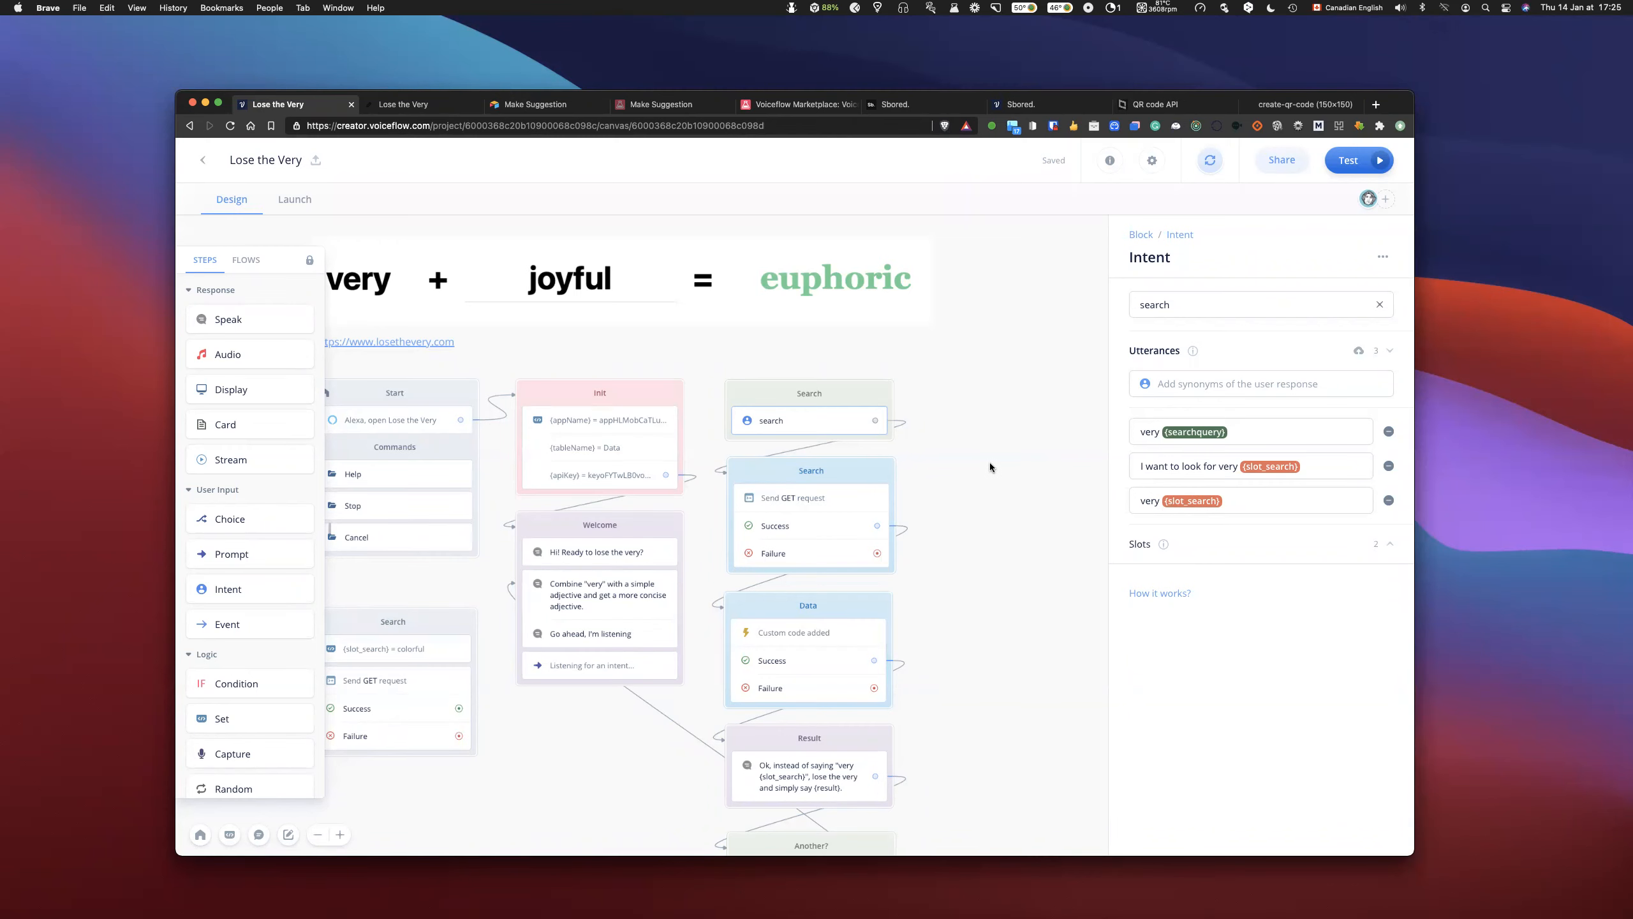
- Add a Condition block beside the search intent block, linked from the search intent, and open its condition settings
click(1048, 447)
scroll(1049, 447, down, 2)
scroll(1047, 447, up, 3)
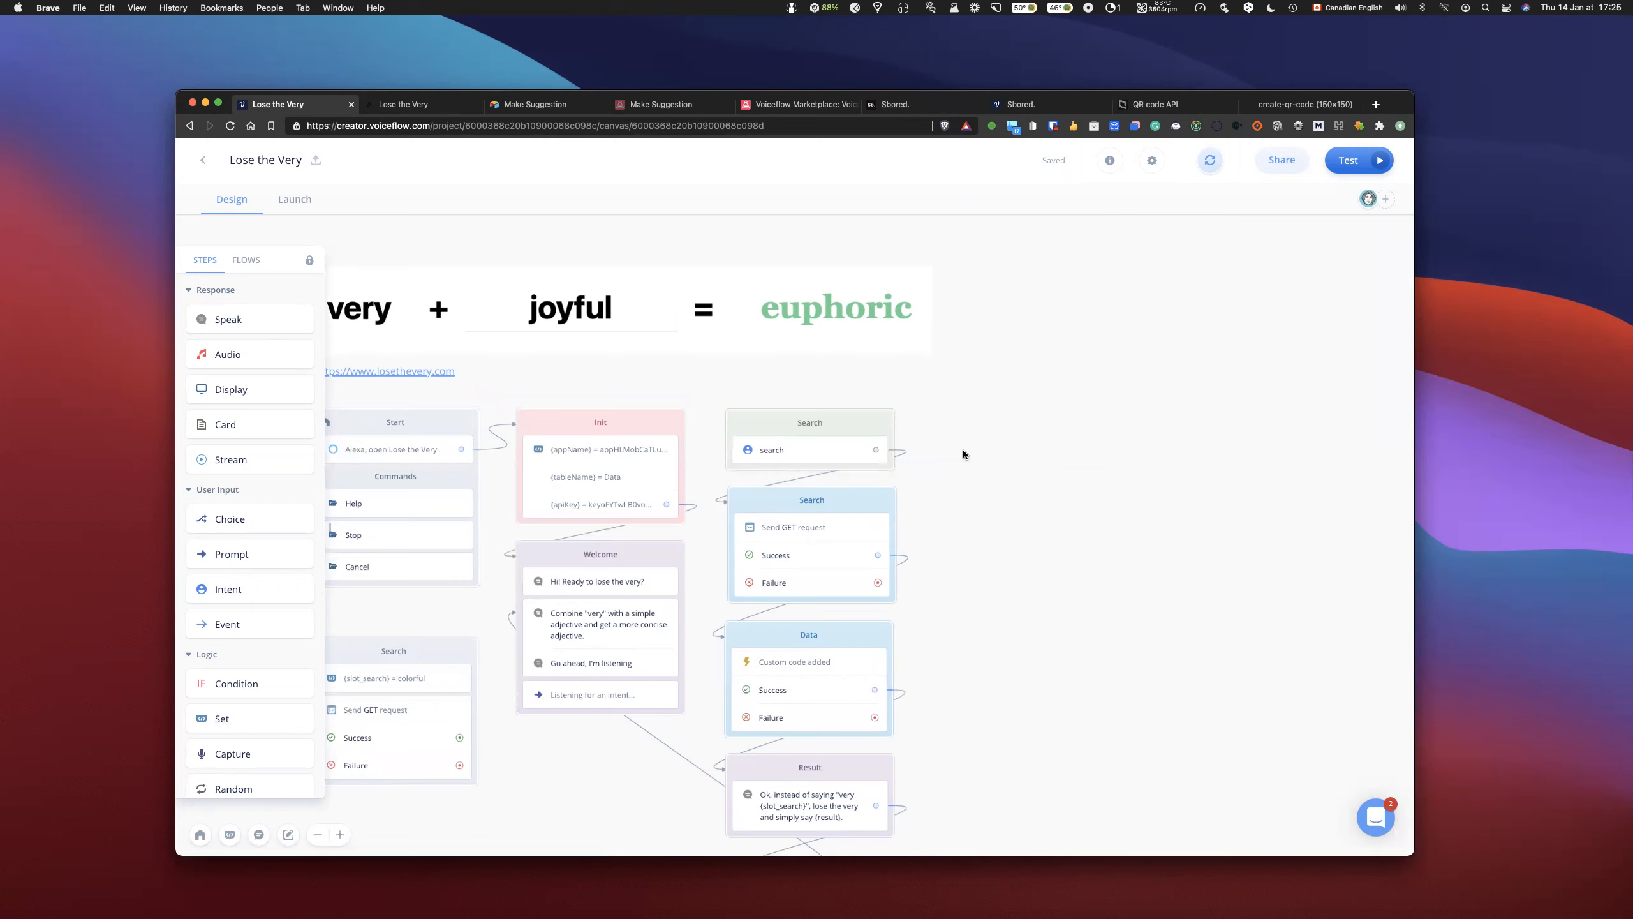
drag(245, 681, 950, 426)
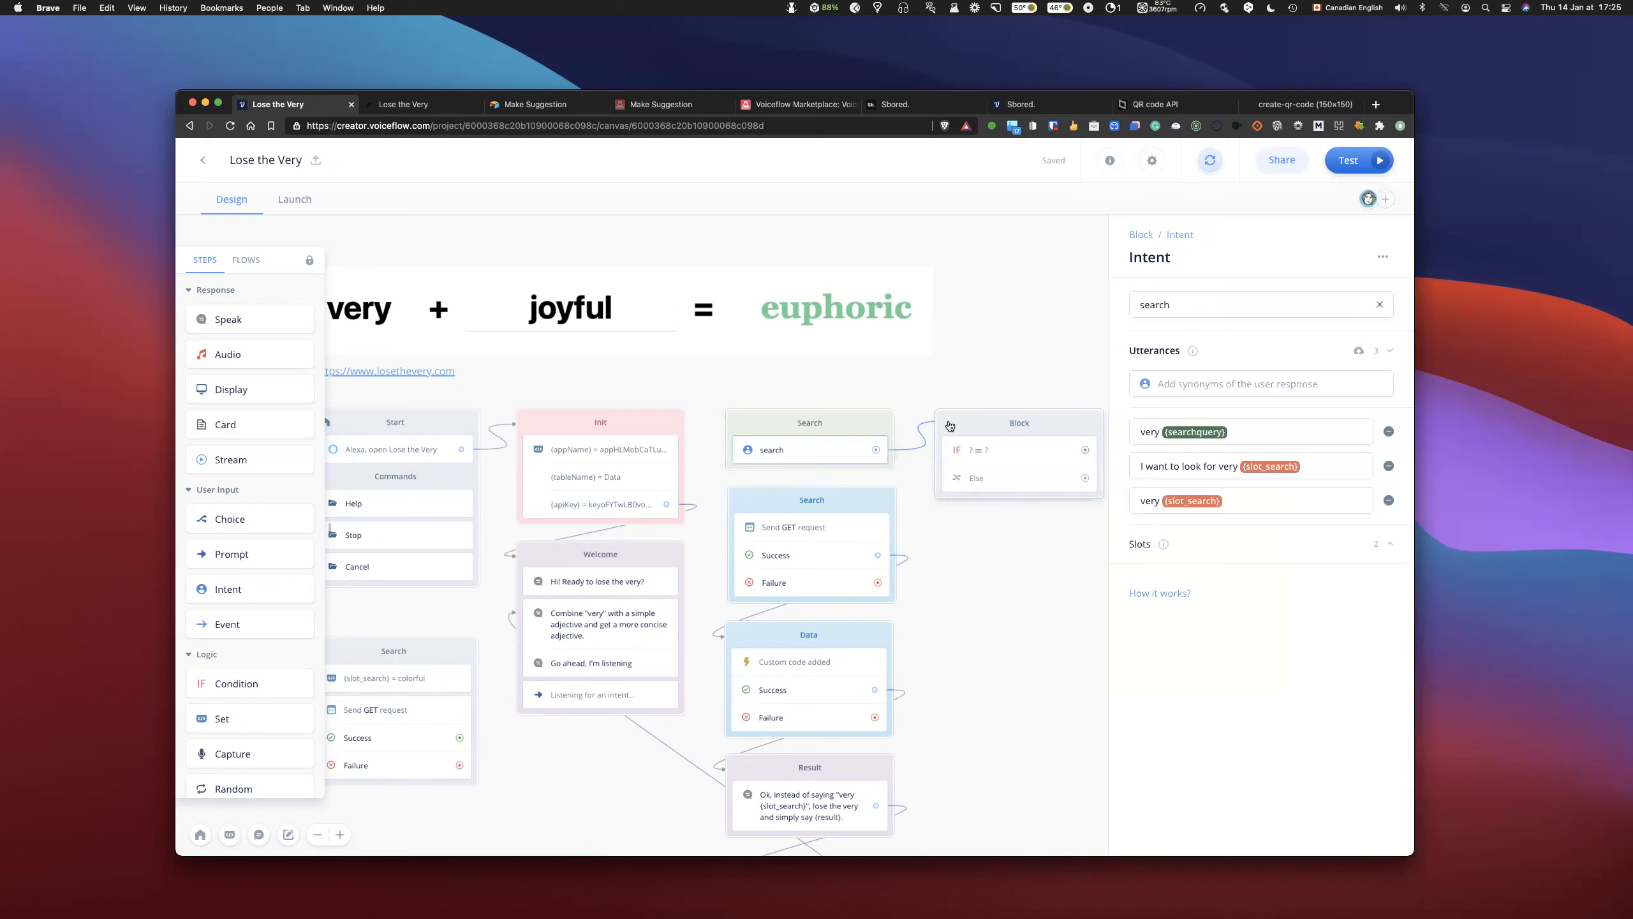
click(950, 426)
click(995, 454)
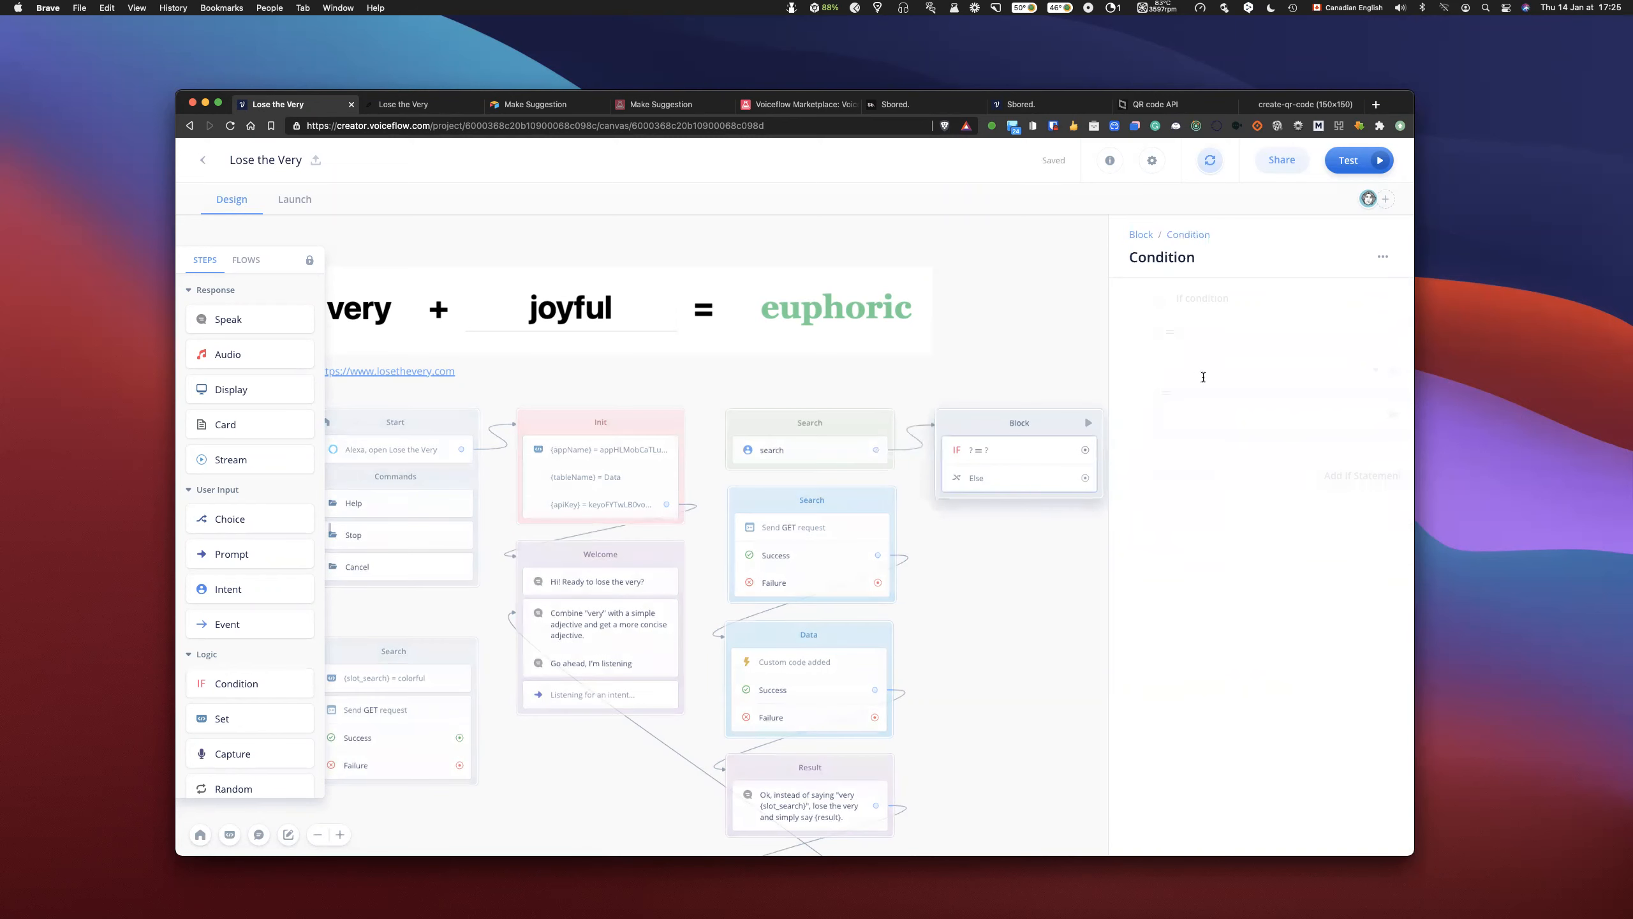
- Set the first if condition to check whether the slot_search variable equals 0
click(1203, 367)
text(sear)
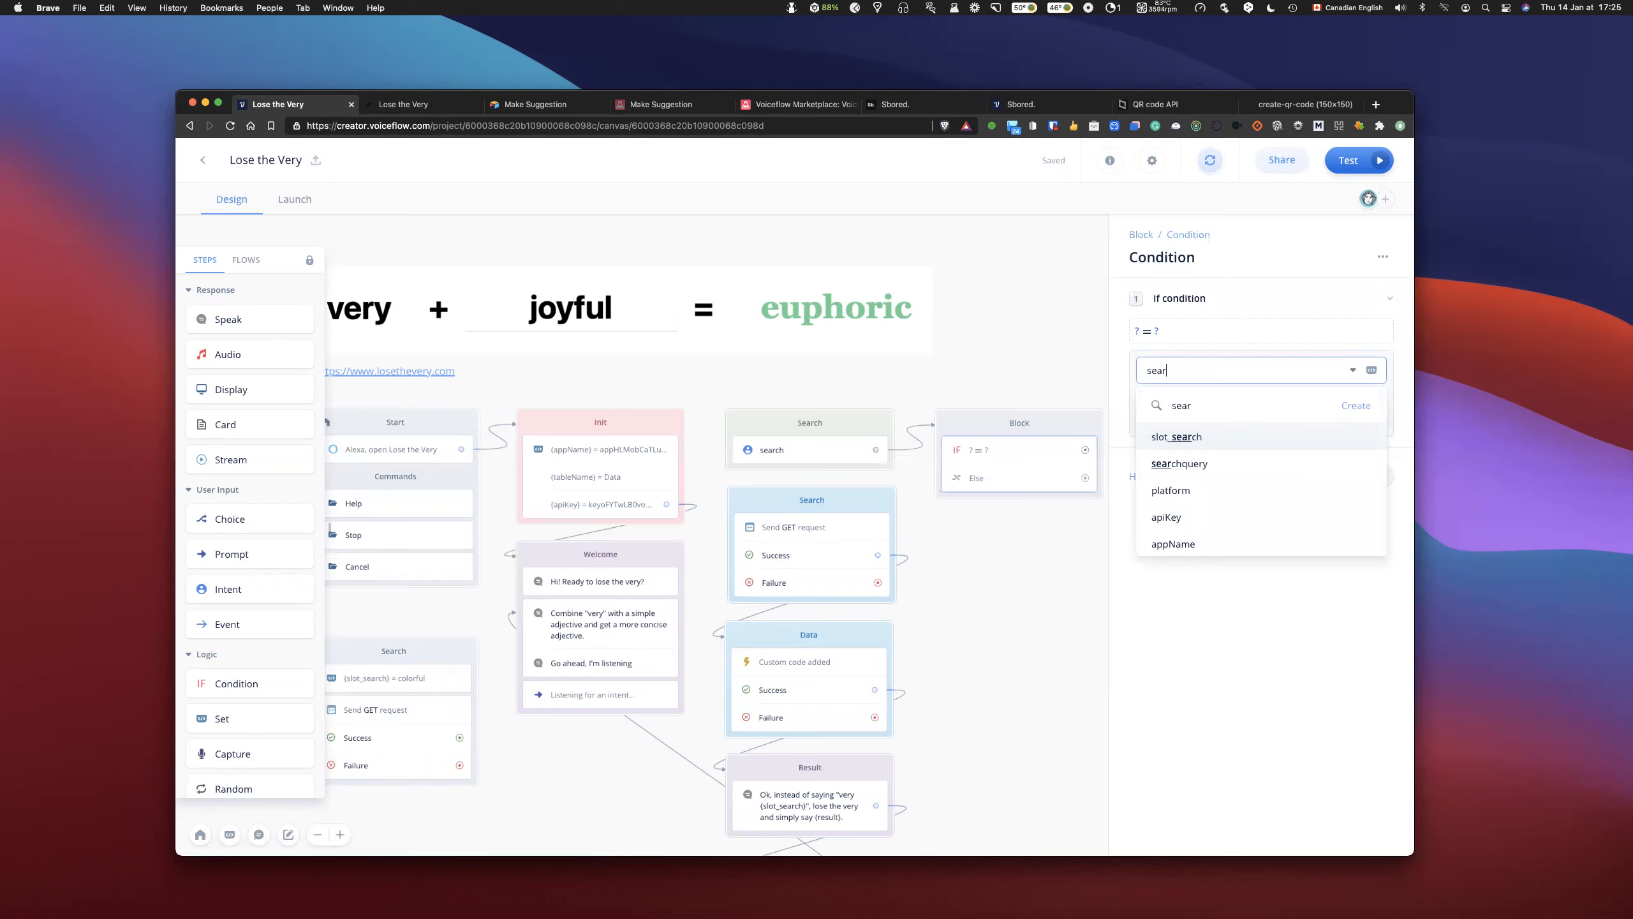
key(Return)
click(1180, 414)
text(0)
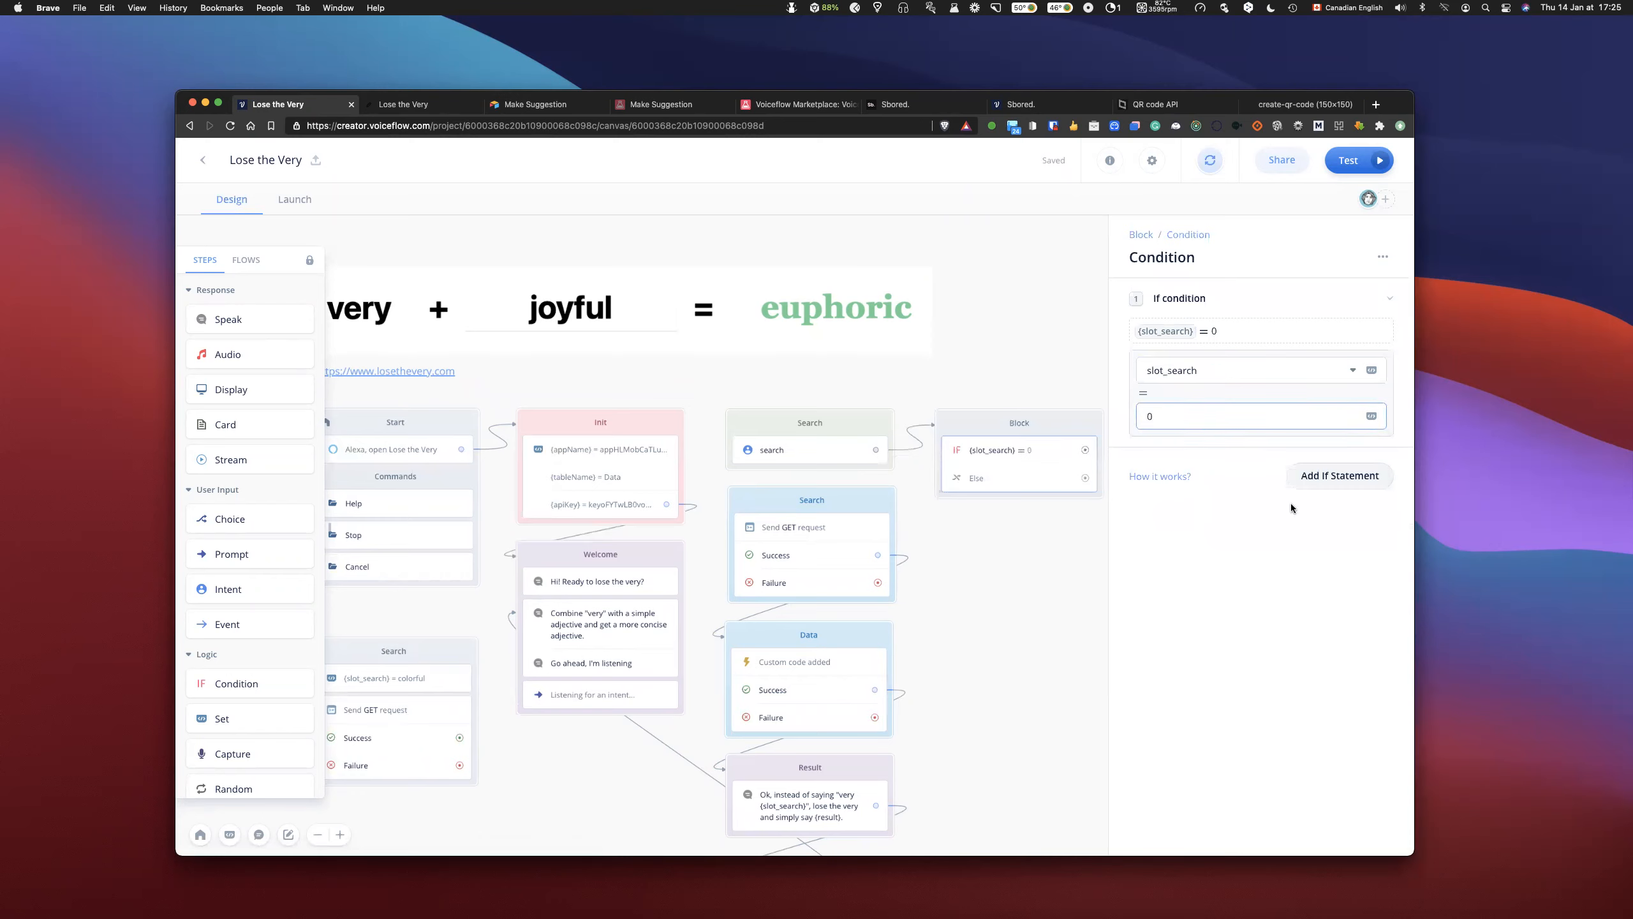
- Add a second if statement that checks whether searchquery equals 0, and close the condition settings
click(1344, 479)
click(1343, 479)
click(1210, 538)
text(sdear)
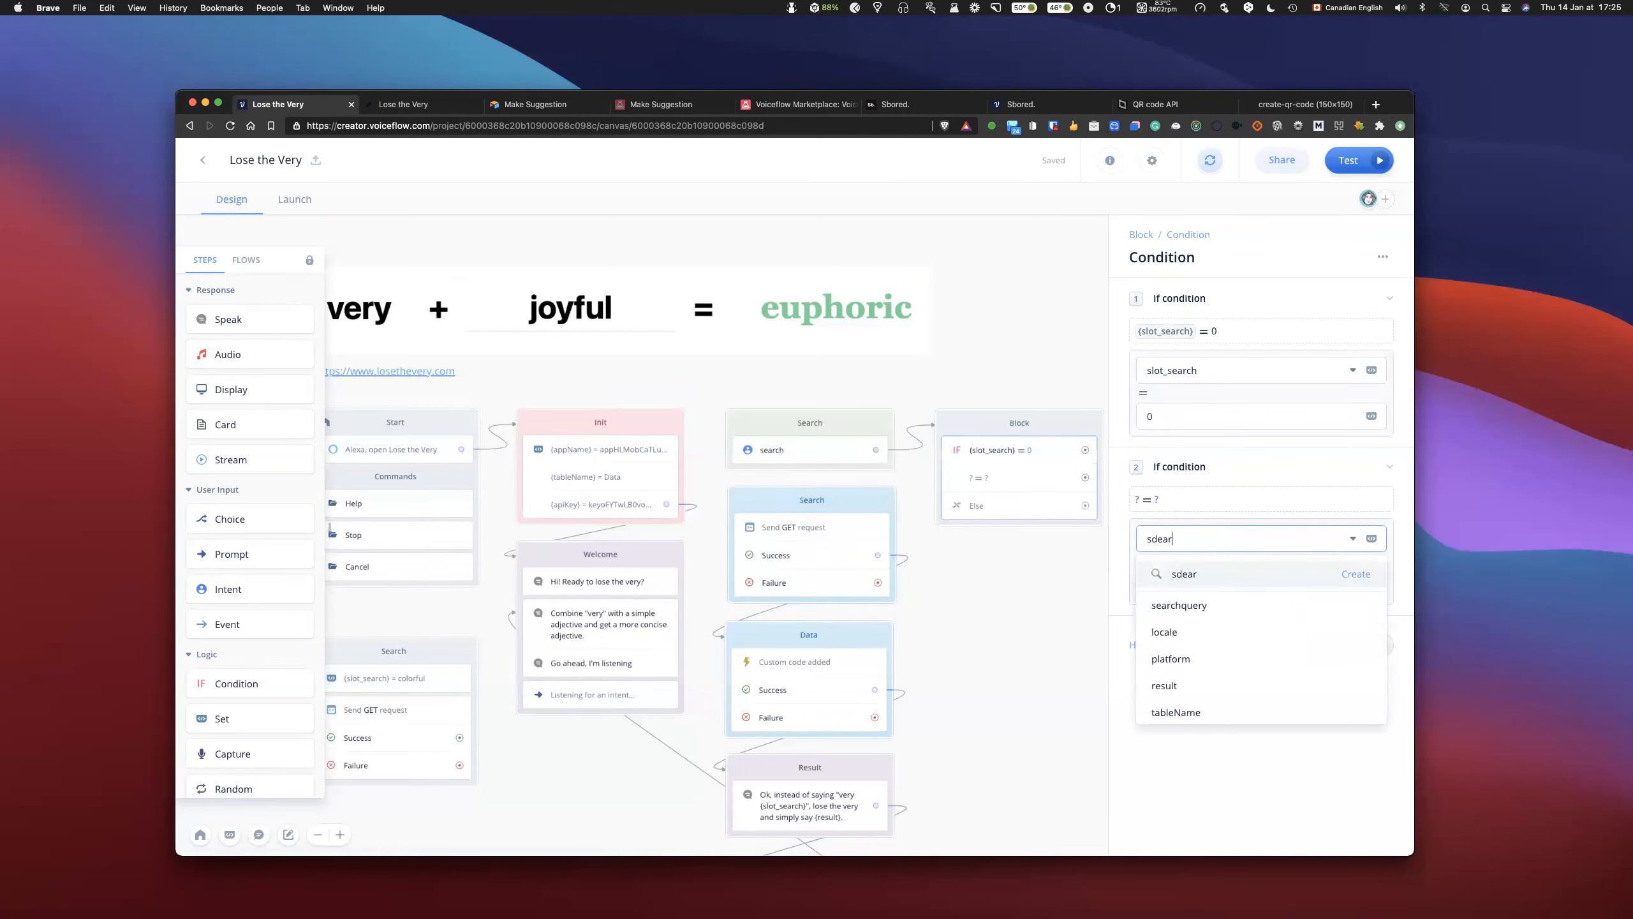
click(1202, 603)
click(1203, 584)
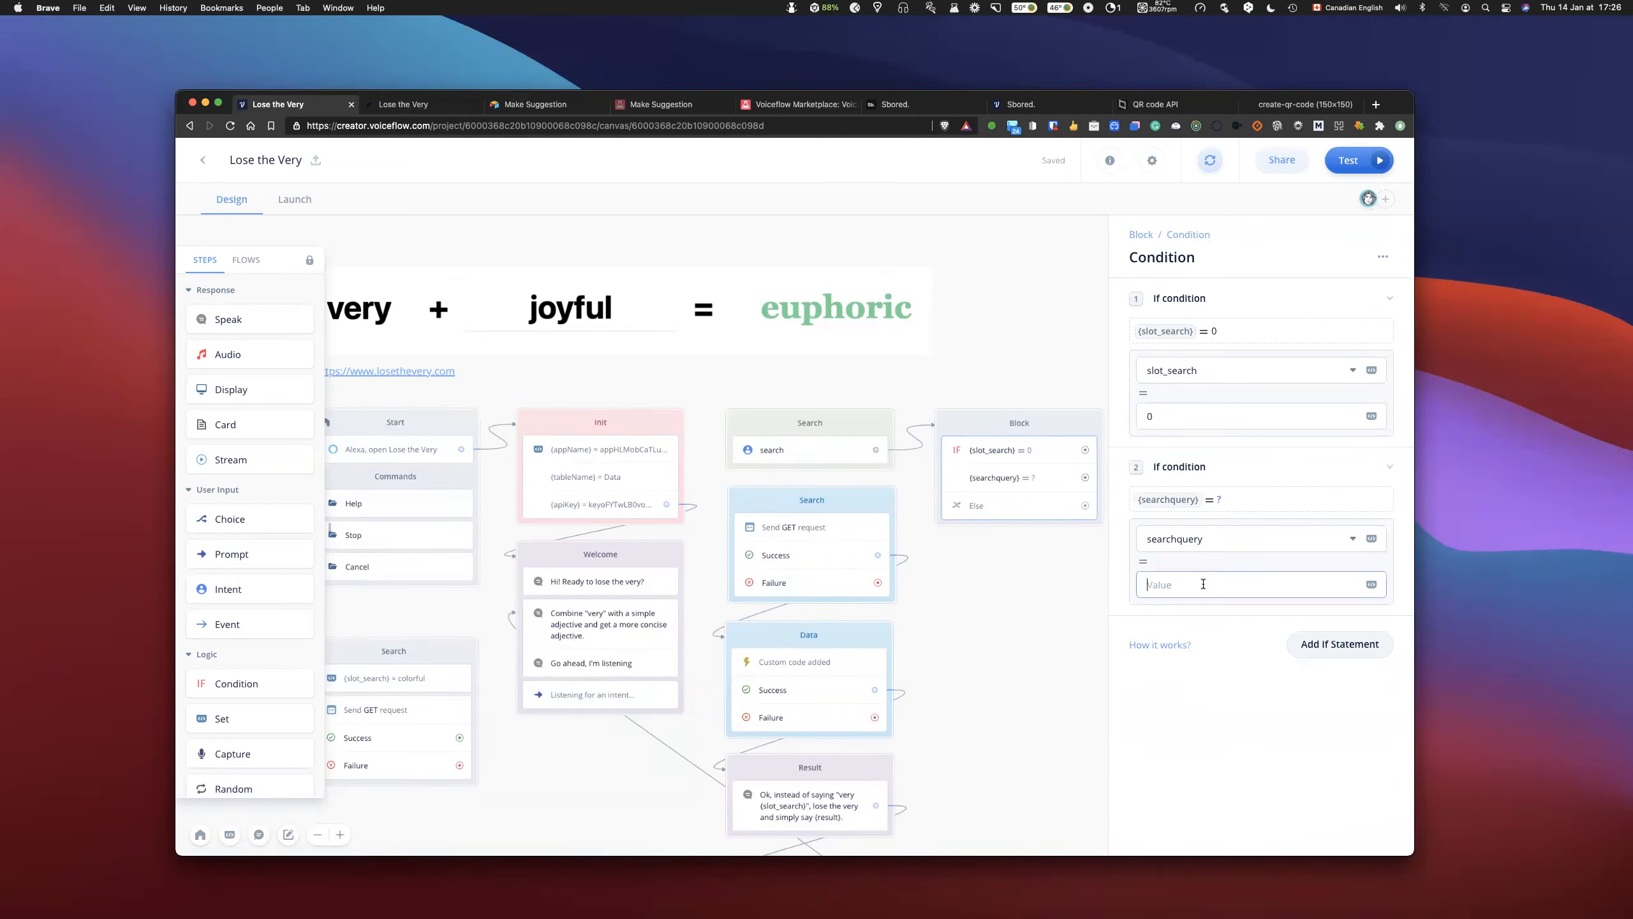
text(0)
click(998, 598)
- Add a Set block beside the condition block and align it with that block
drag(1069, 561, 1048, 562)
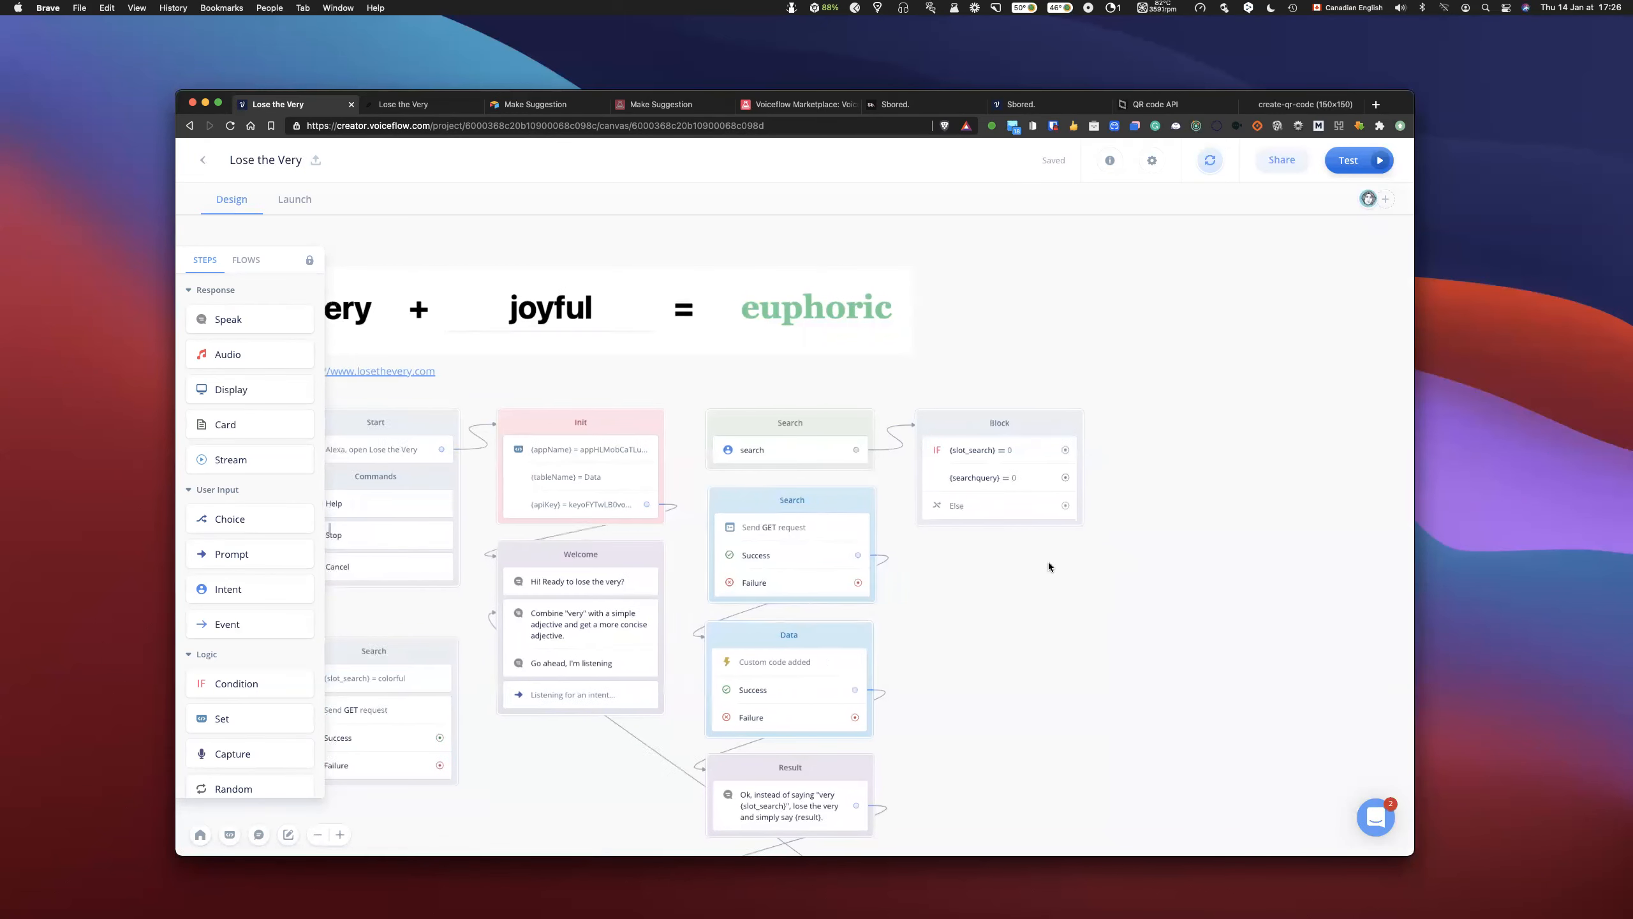
scroll(1049, 562, right, 5)
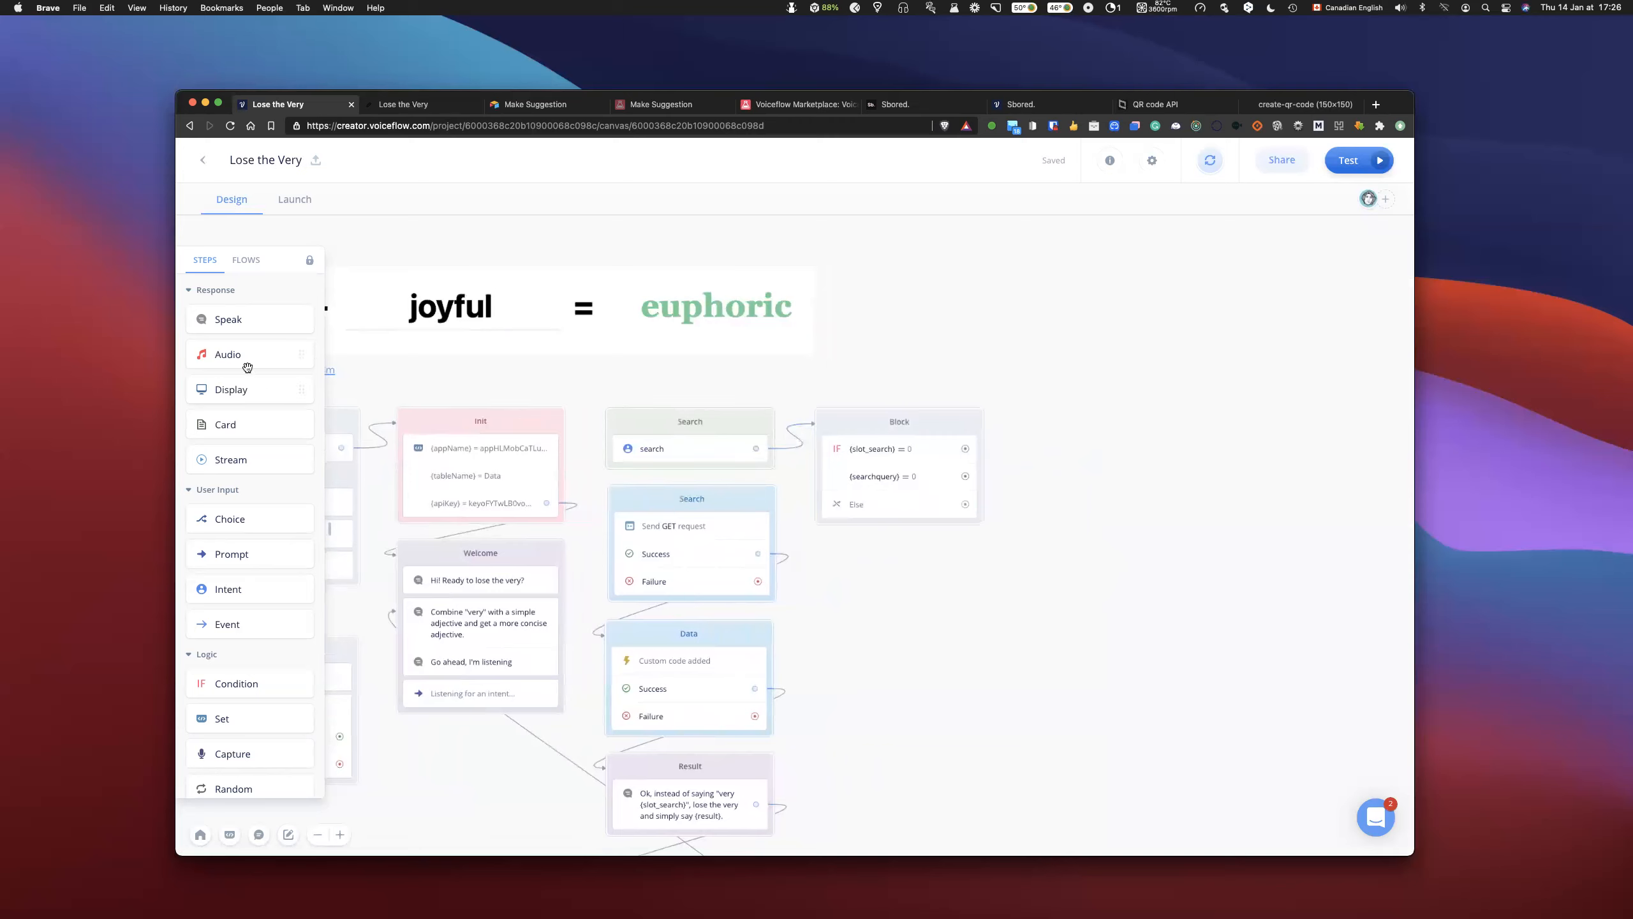
drag(252, 717, 1100, 423)
scroll(1041, 533, right, 2)
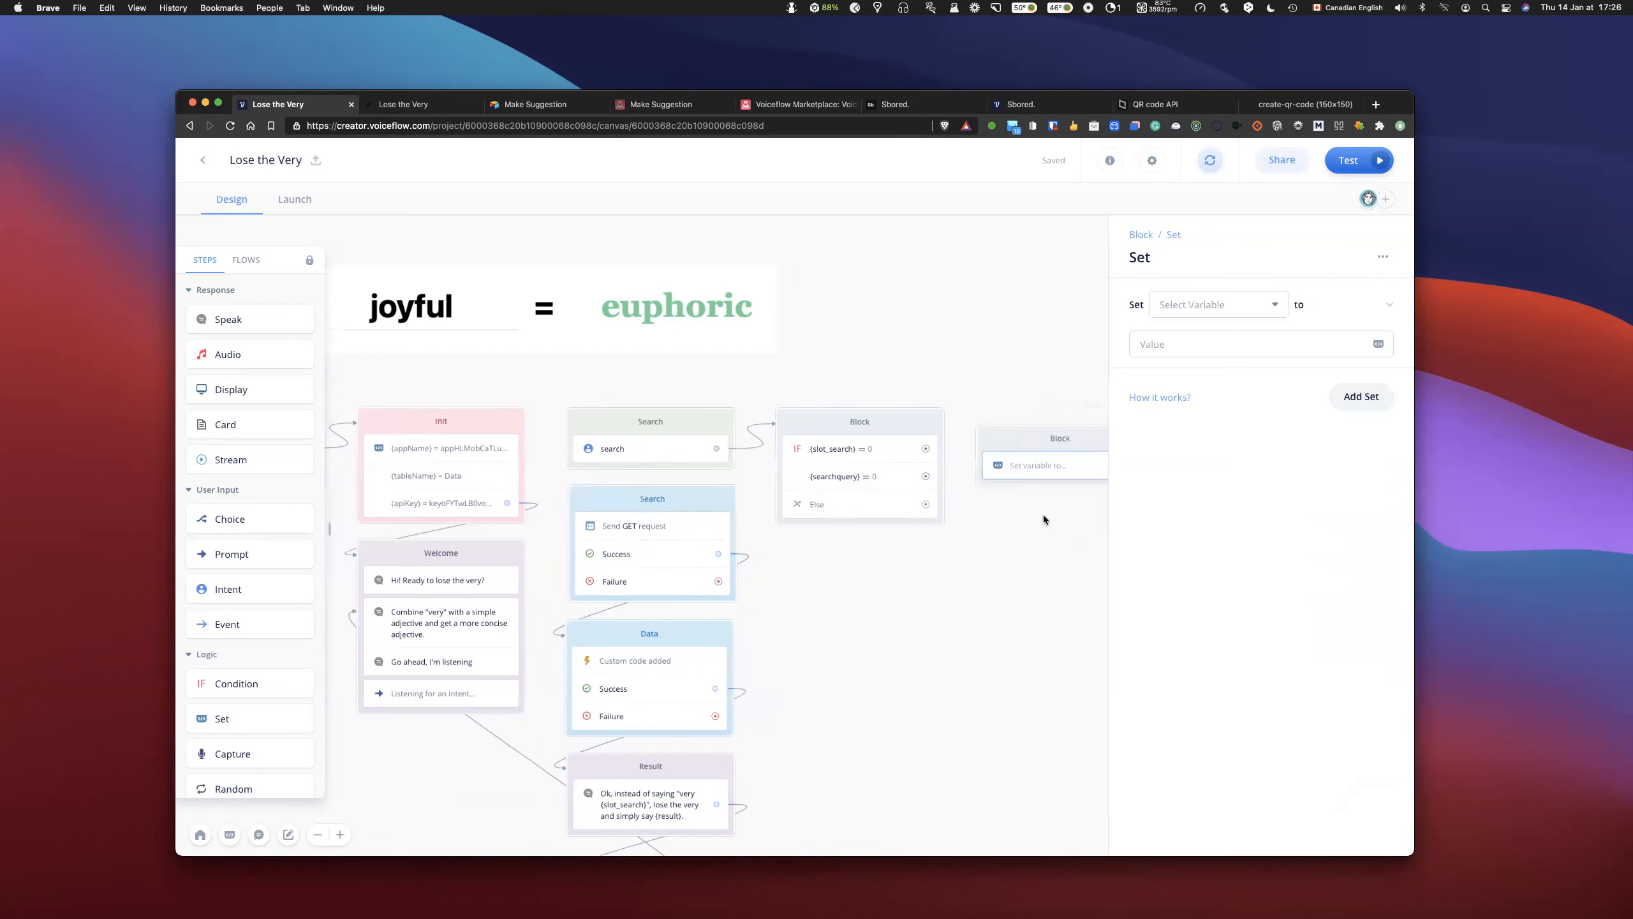
drag(1013, 440, 1007, 417)
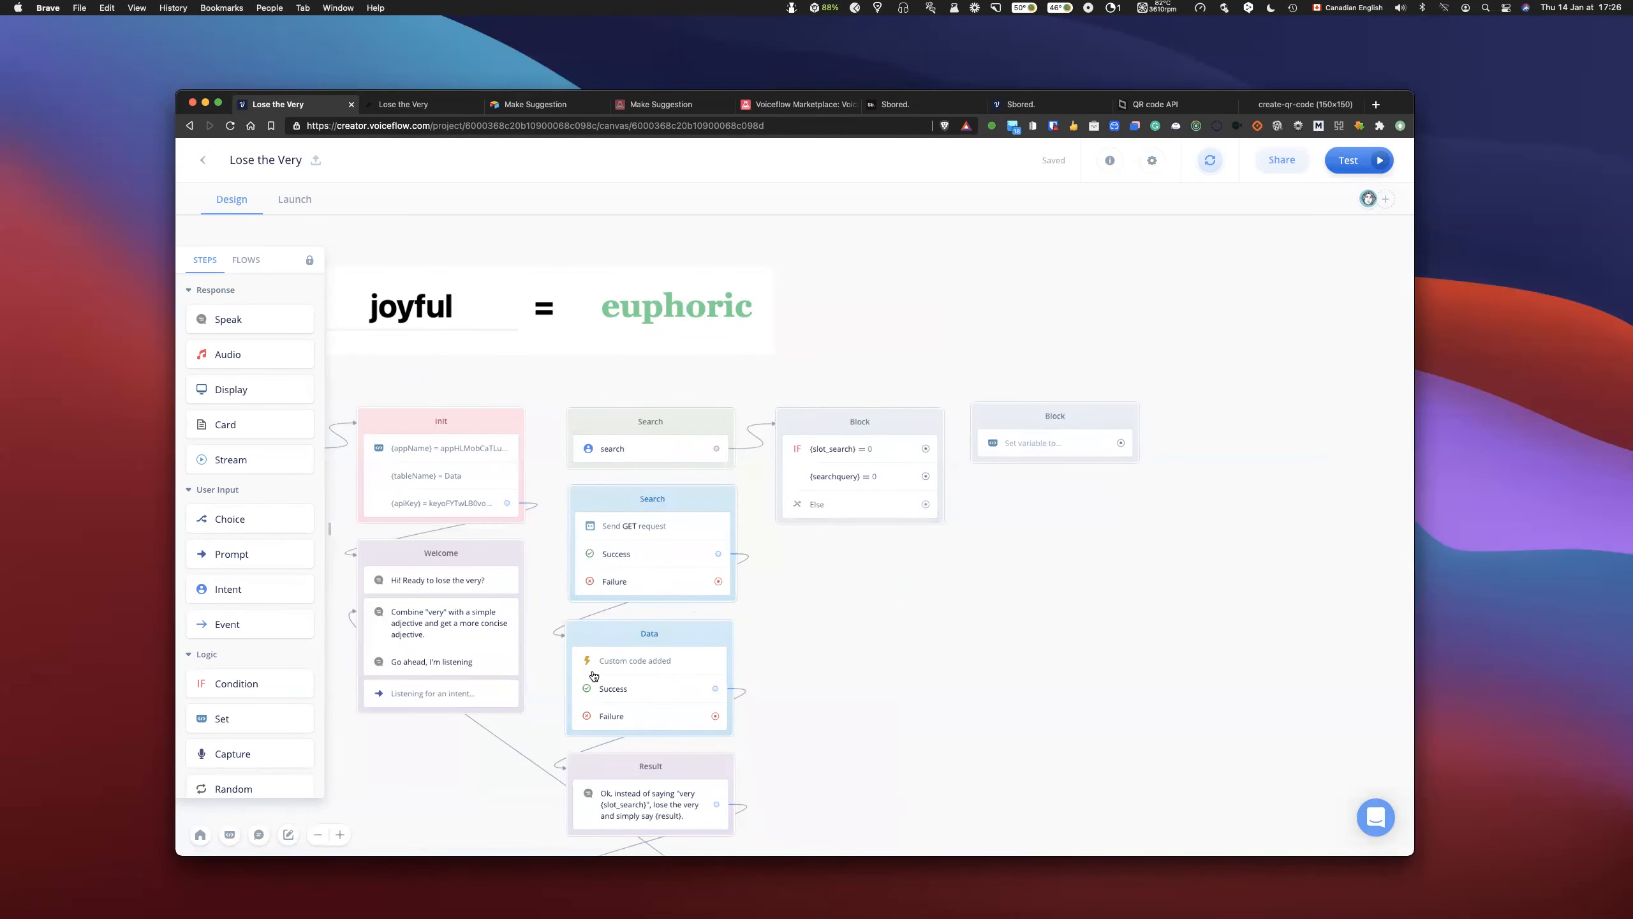
- Review the Data block's custom code, the condition settings and the search intent's utterances
click(637, 664)
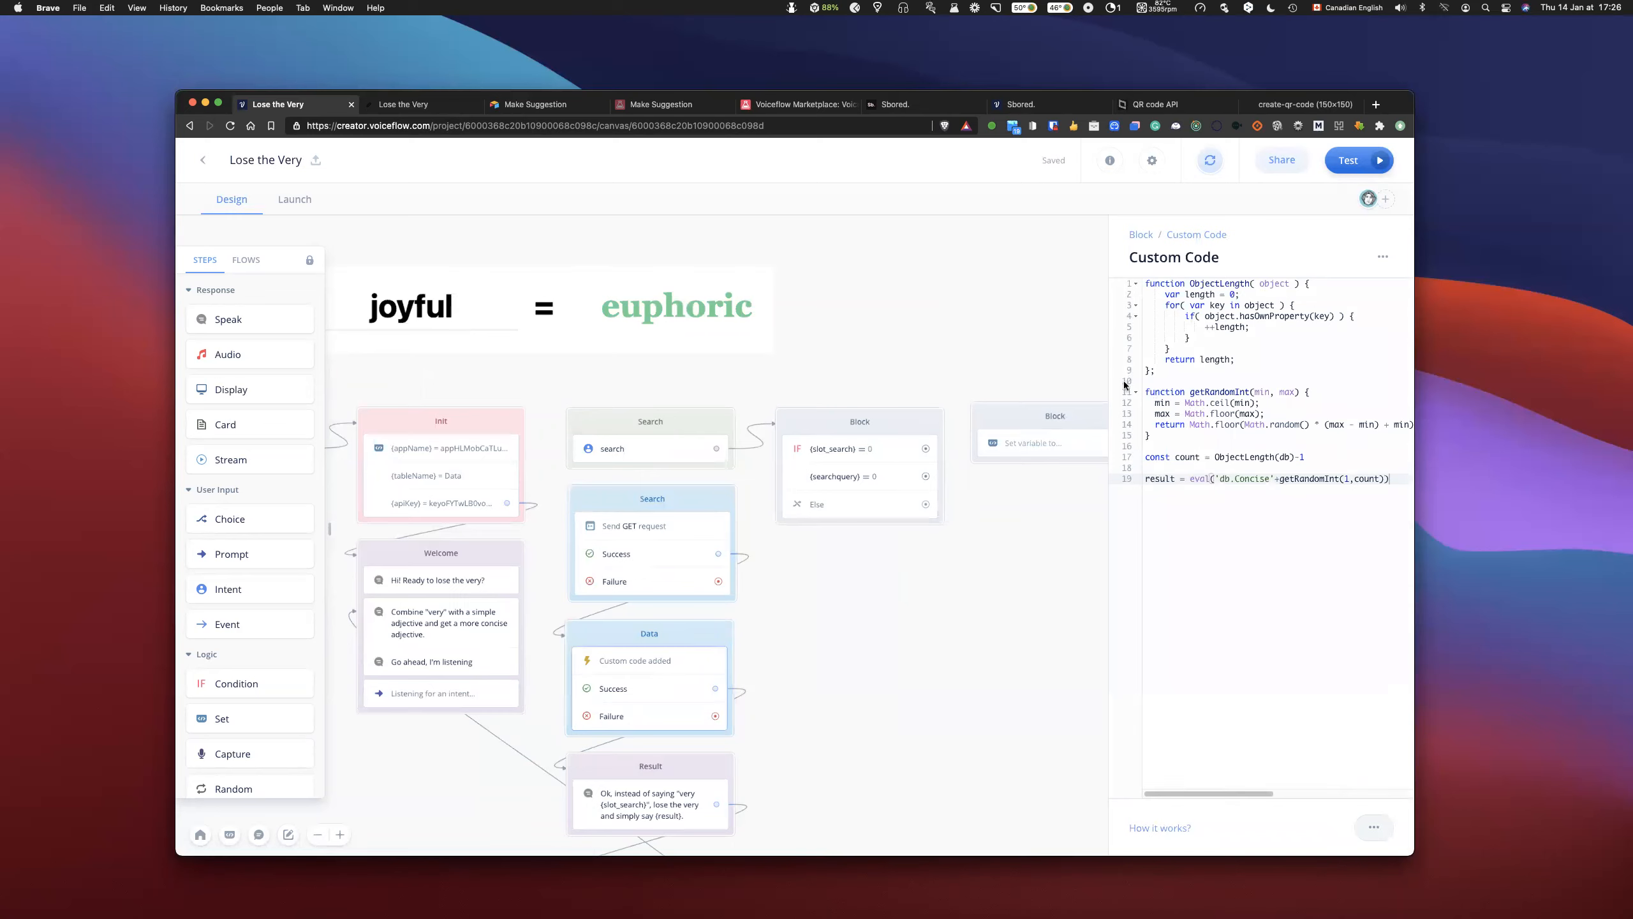
click(886, 595)
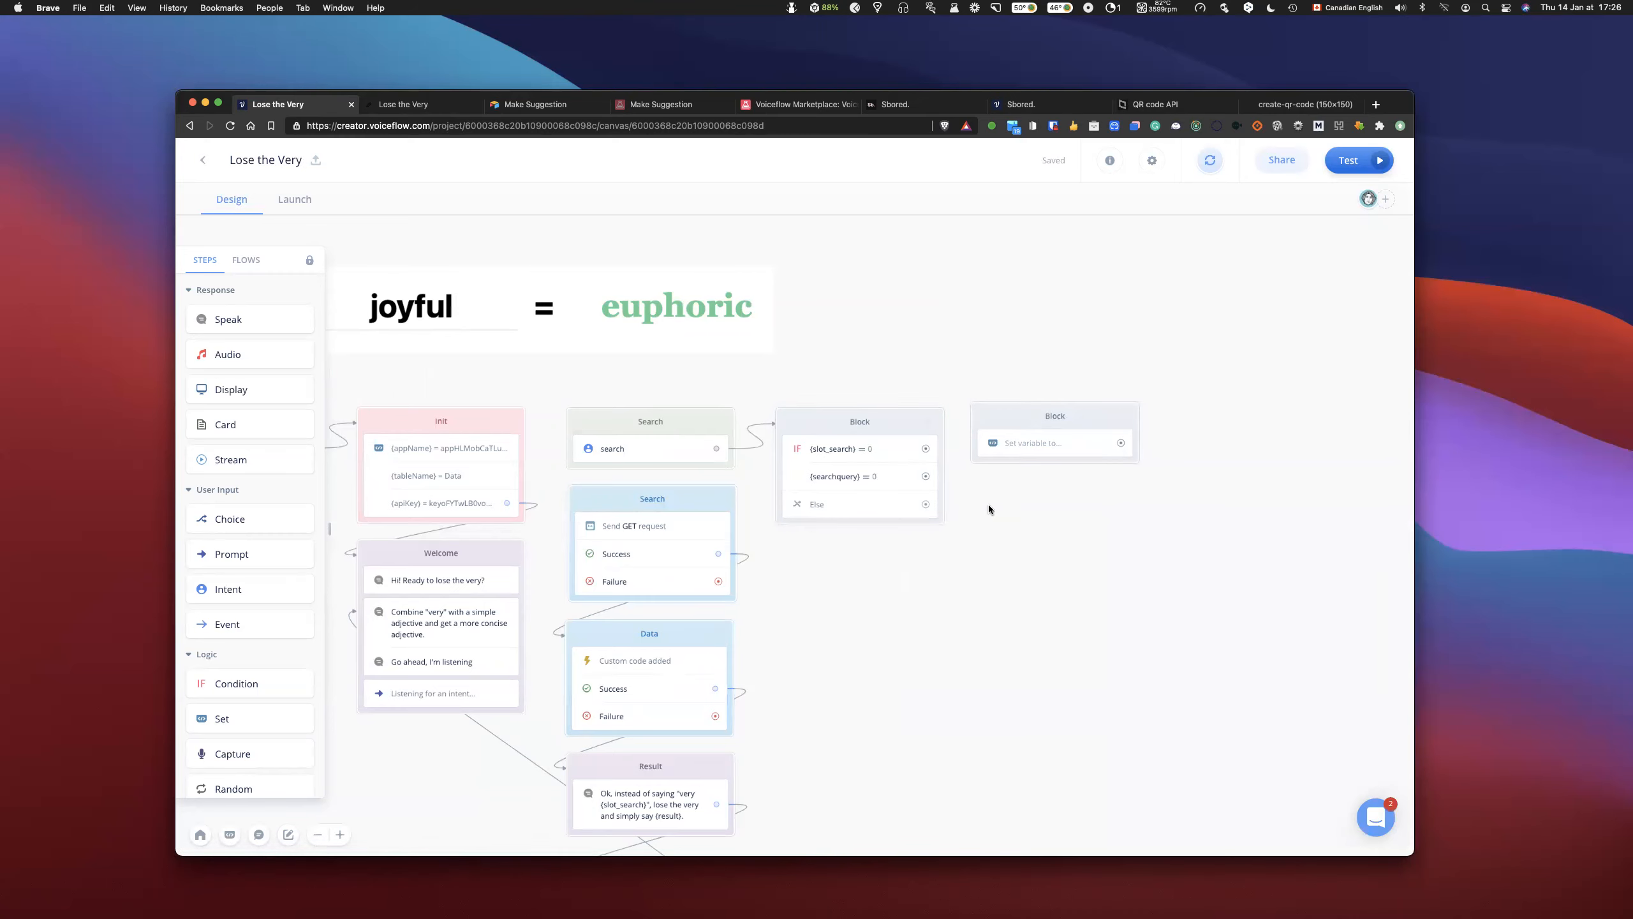
scroll(990, 508, right, 3)
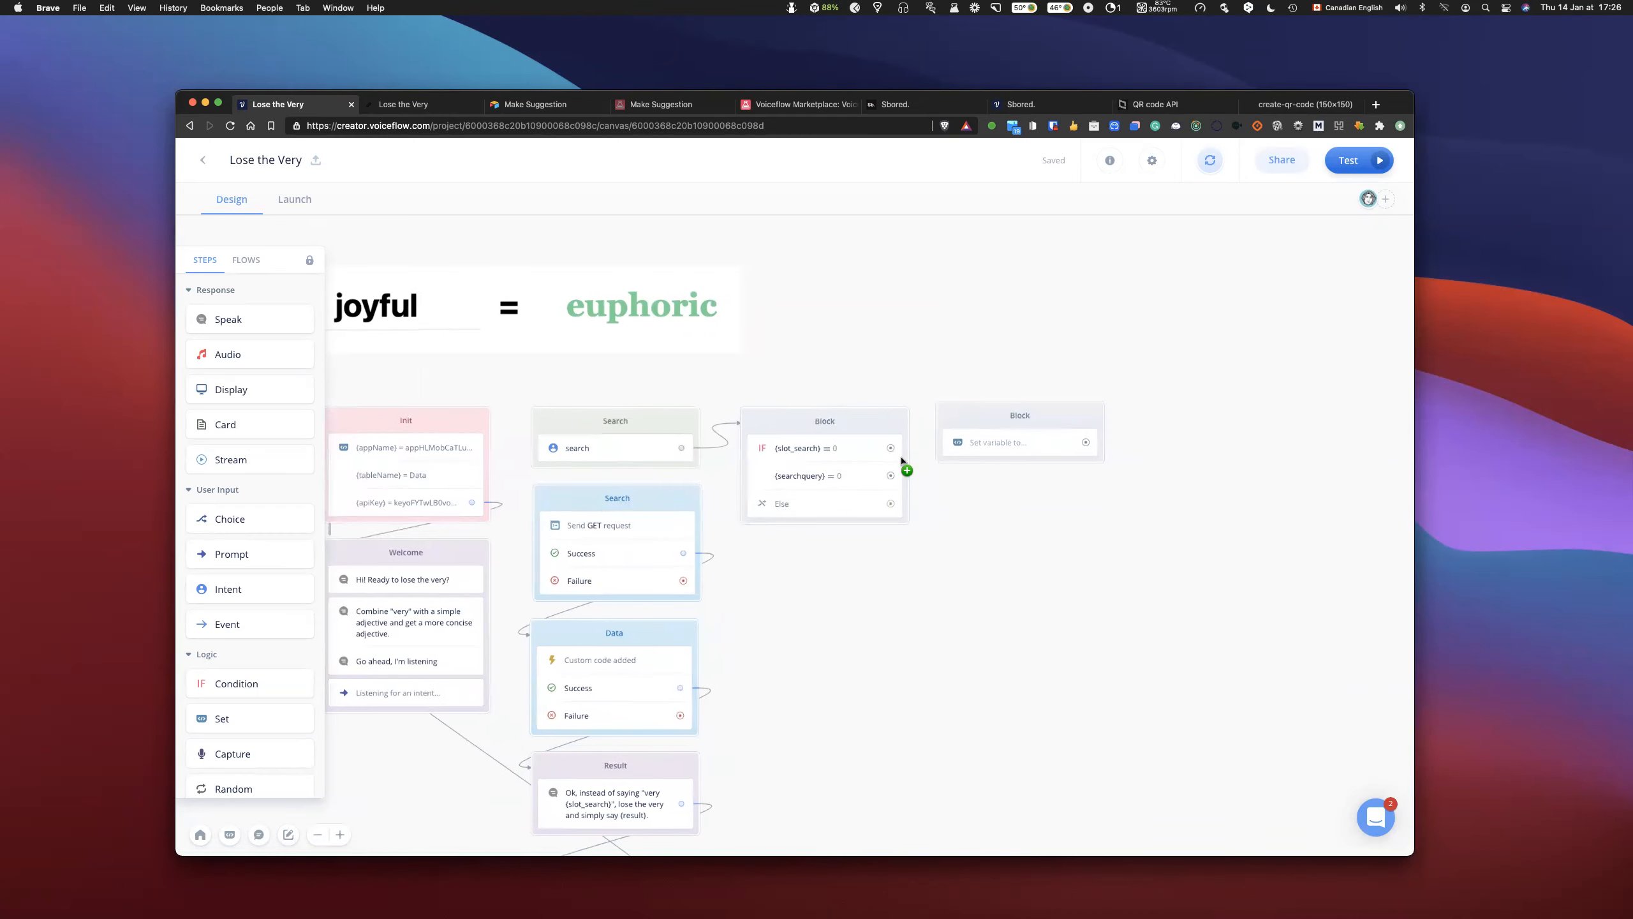
click(758, 451)
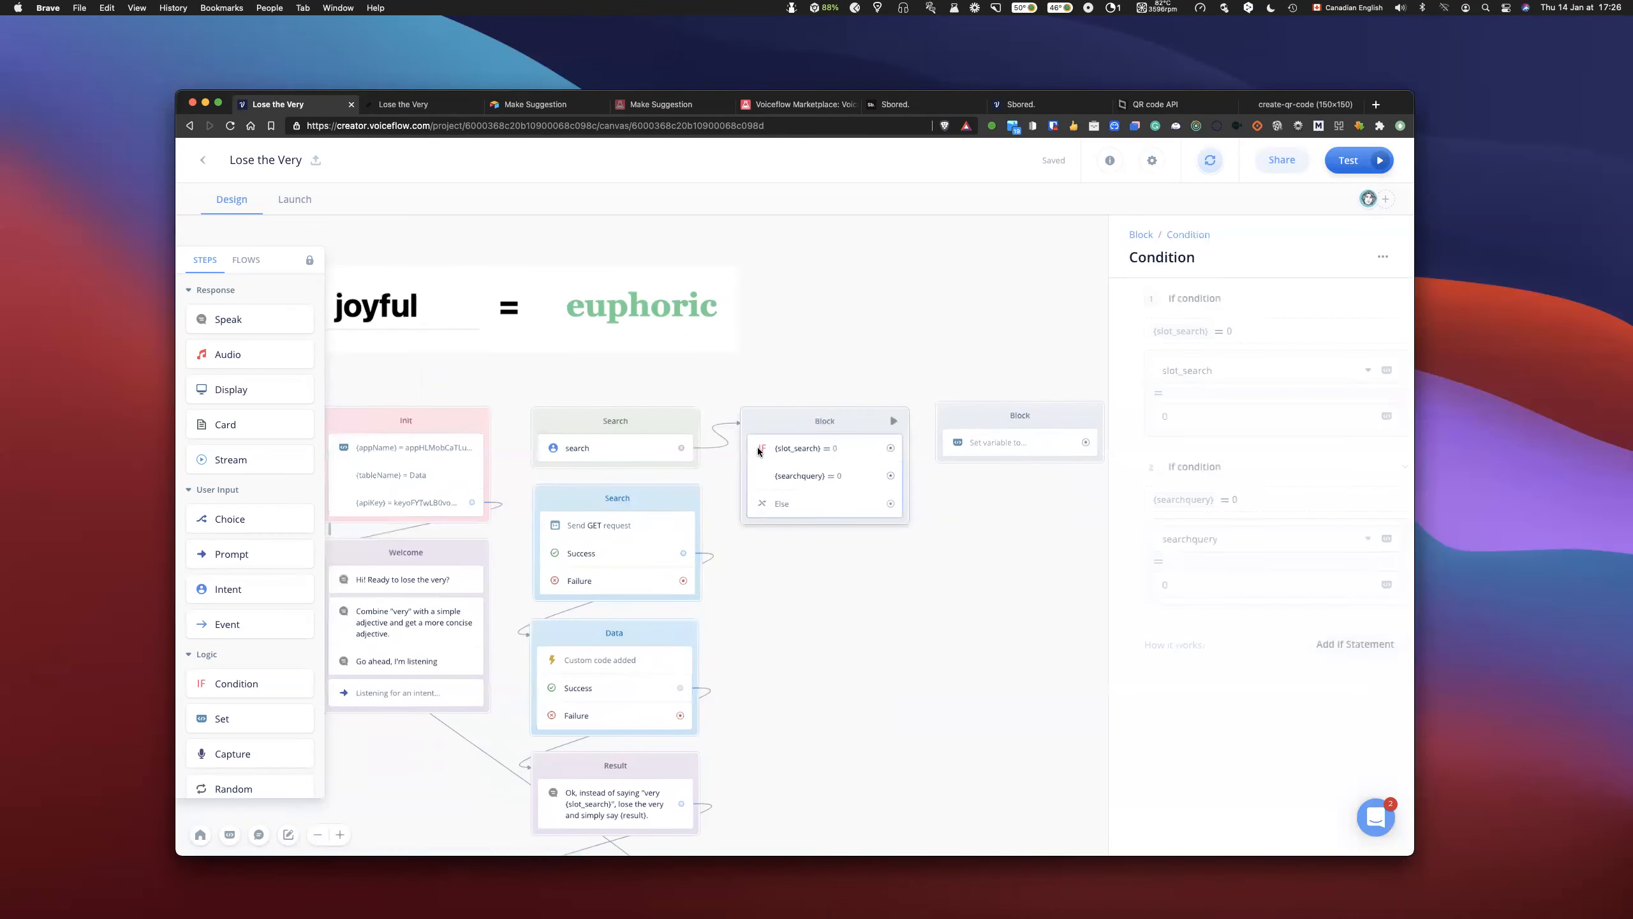
click(604, 449)
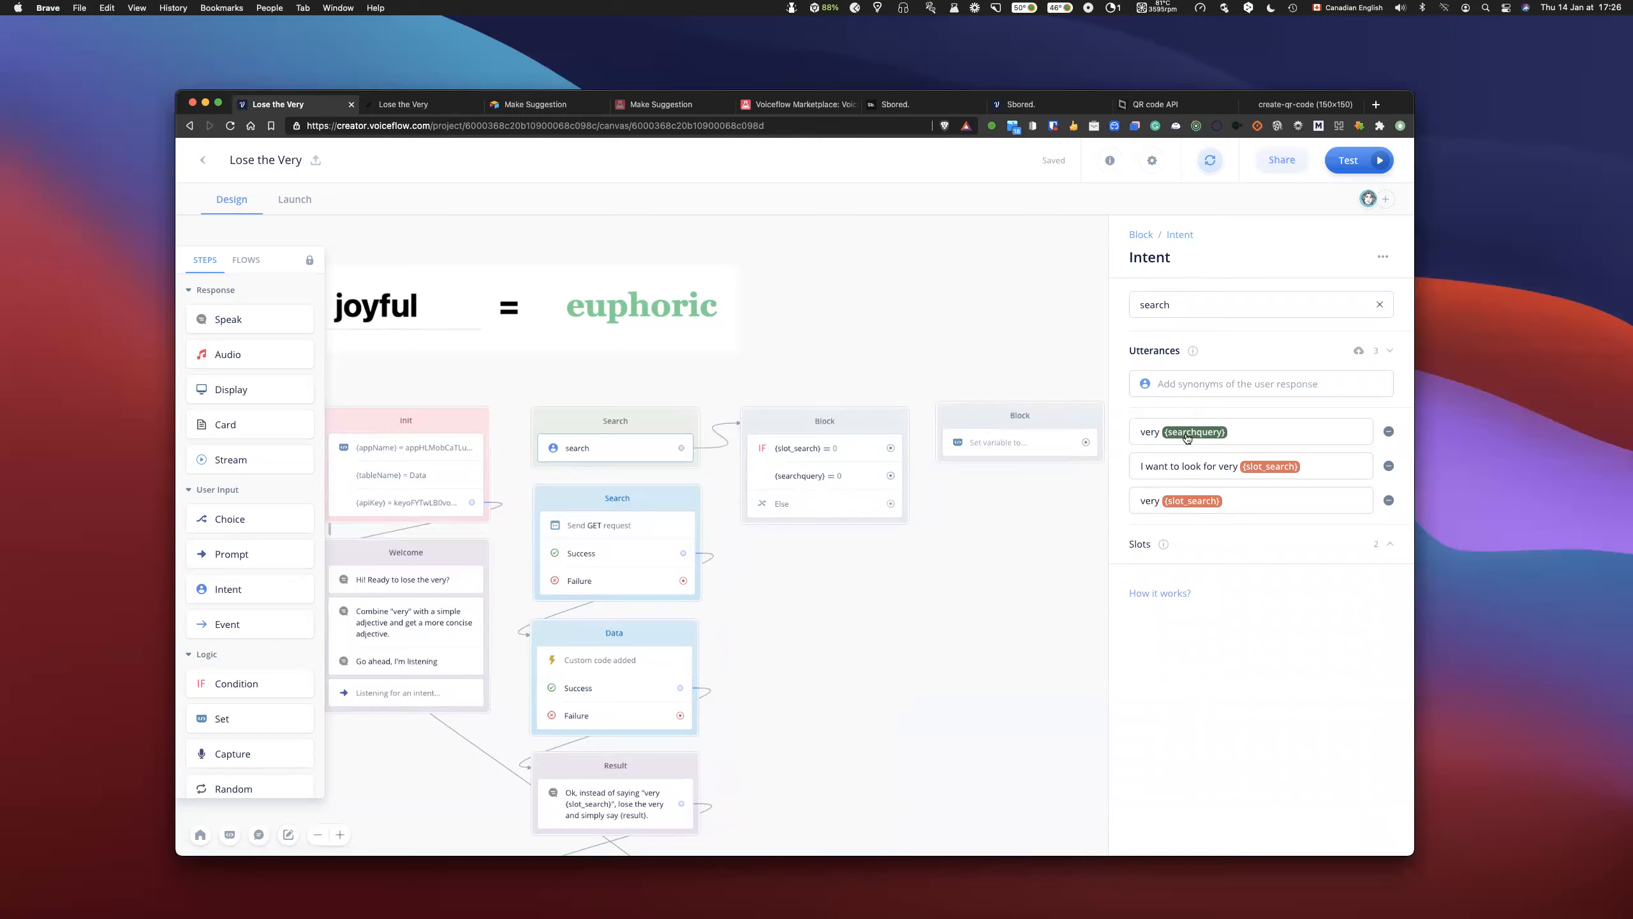
- Link the slot_search condition to the Set block and create a variable named search as the variable it sets
drag(1014, 417, 1045, 419)
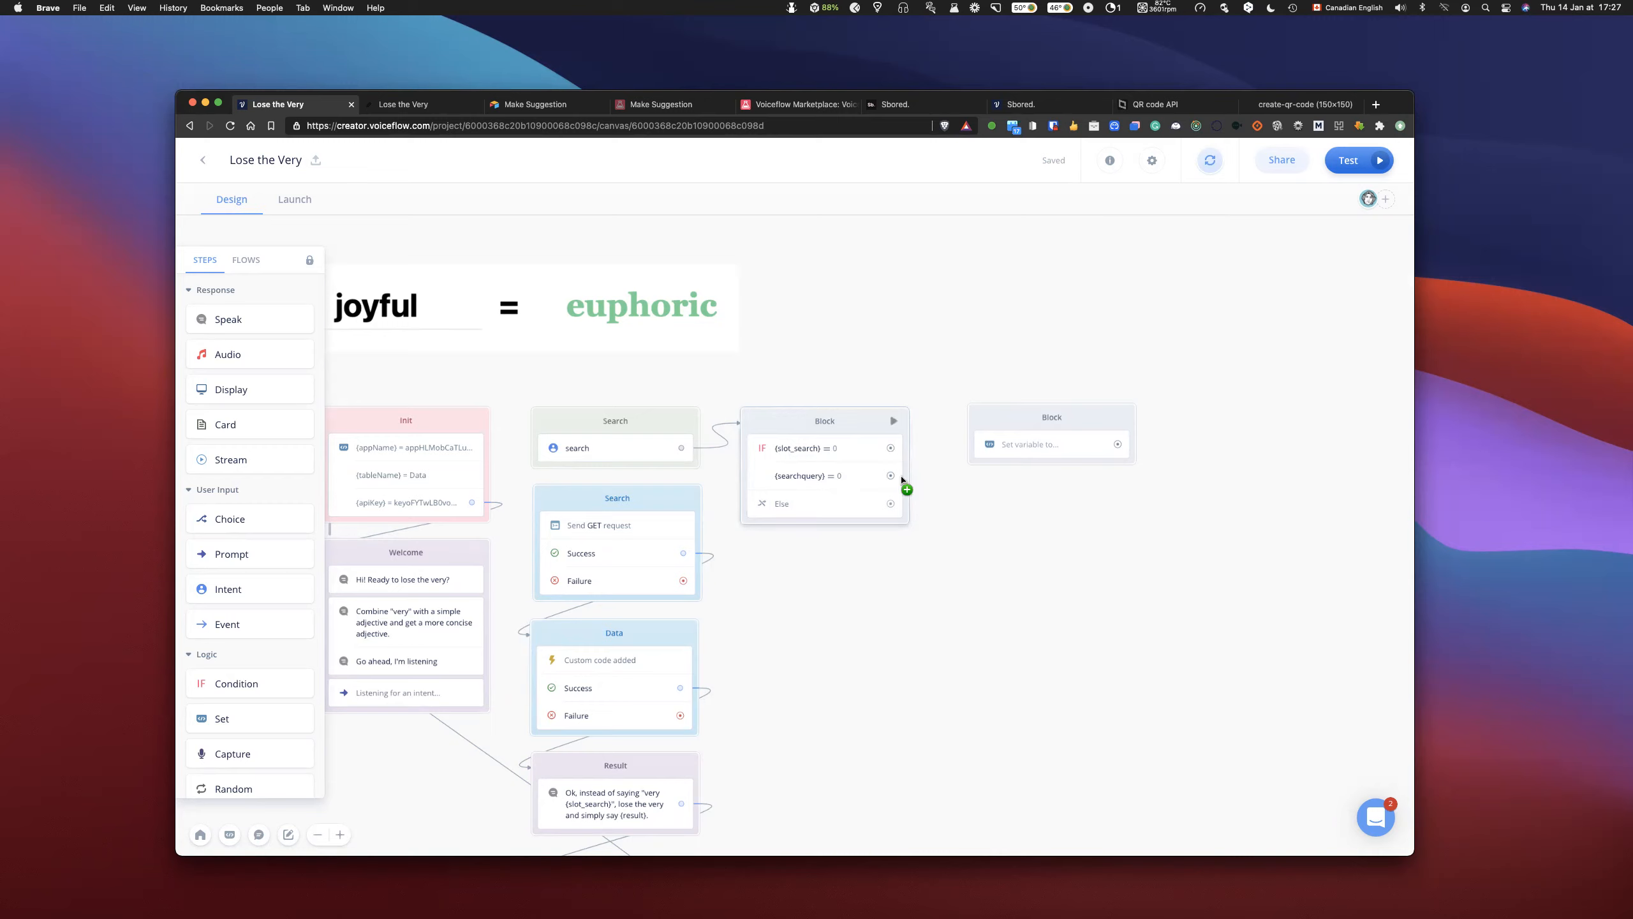
drag(892, 449, 992, 426)
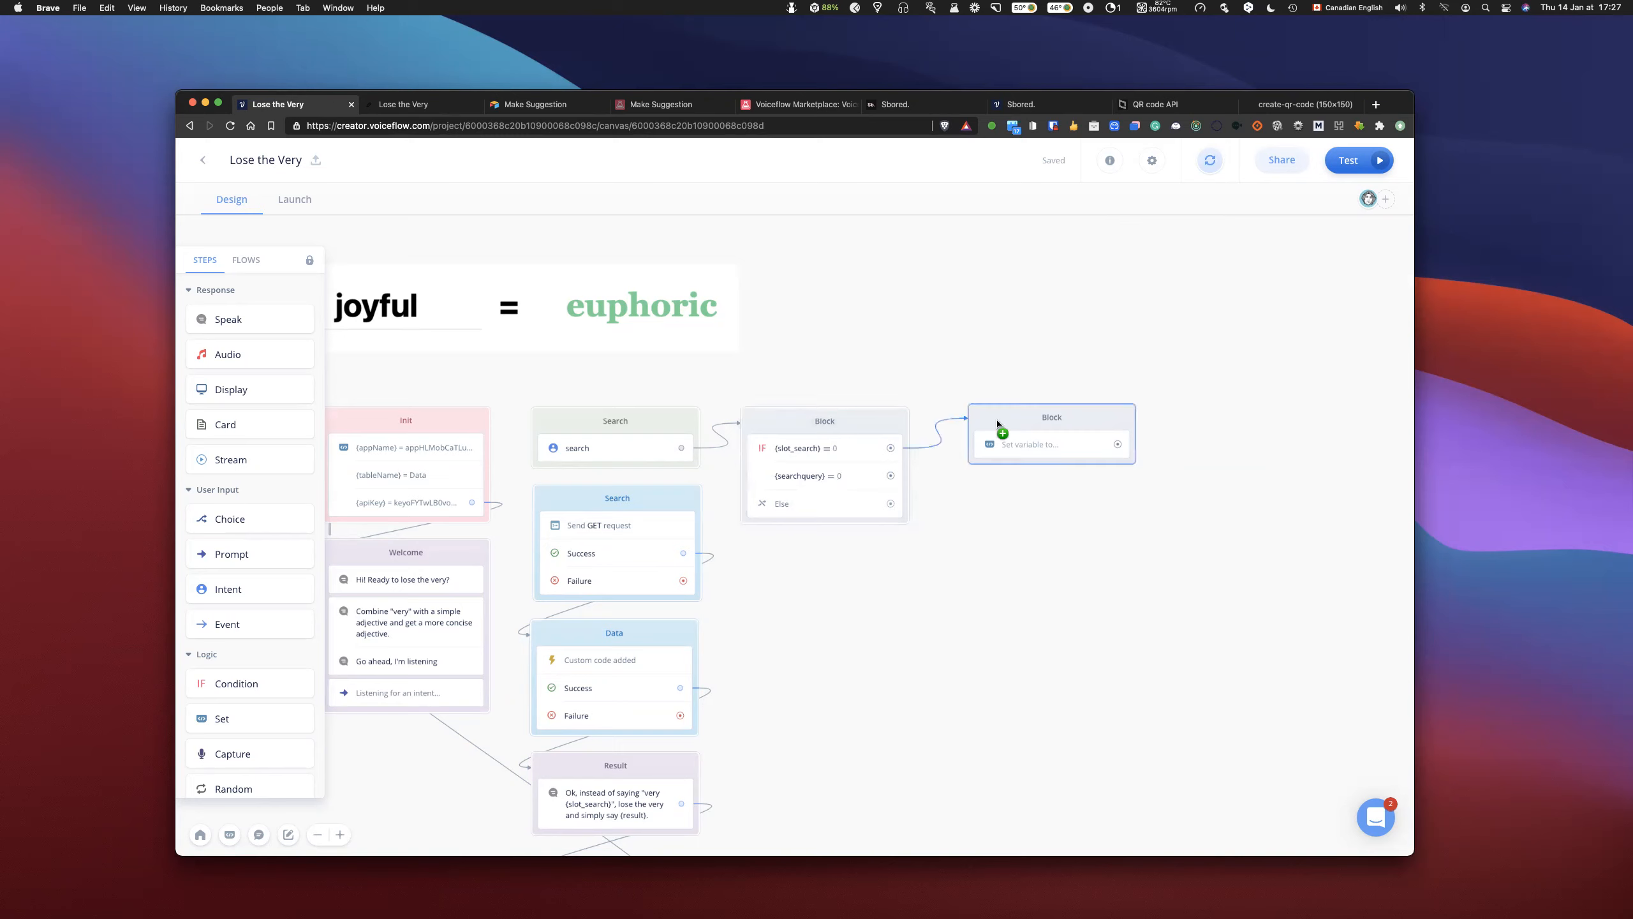
click(1024, 449)
click(1181, 305)
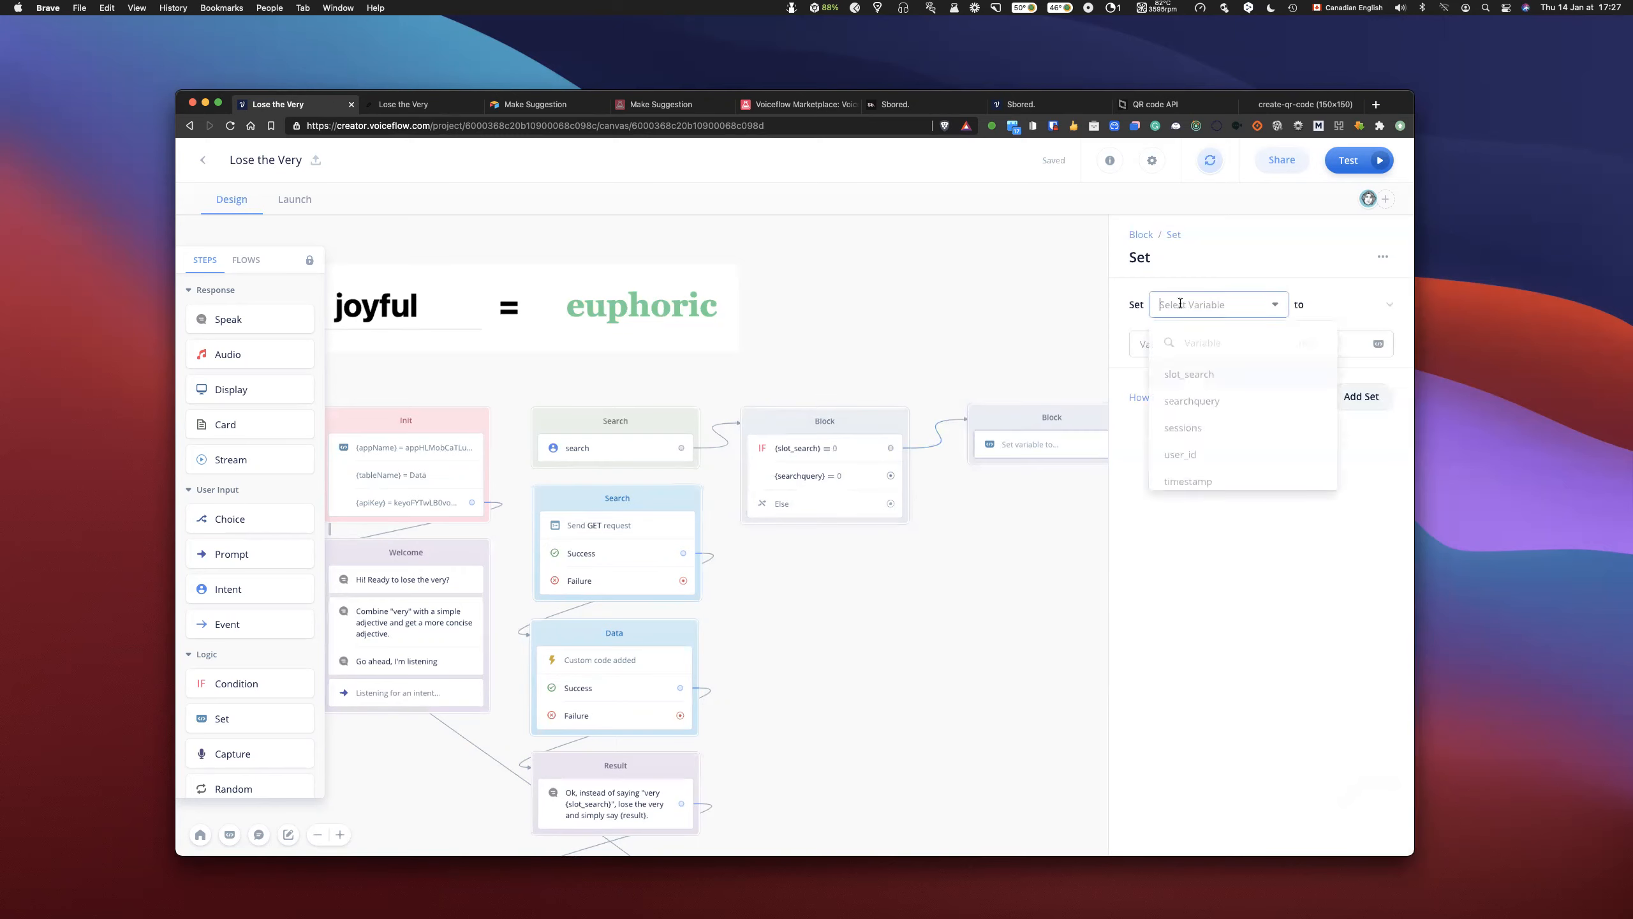
text(sear)
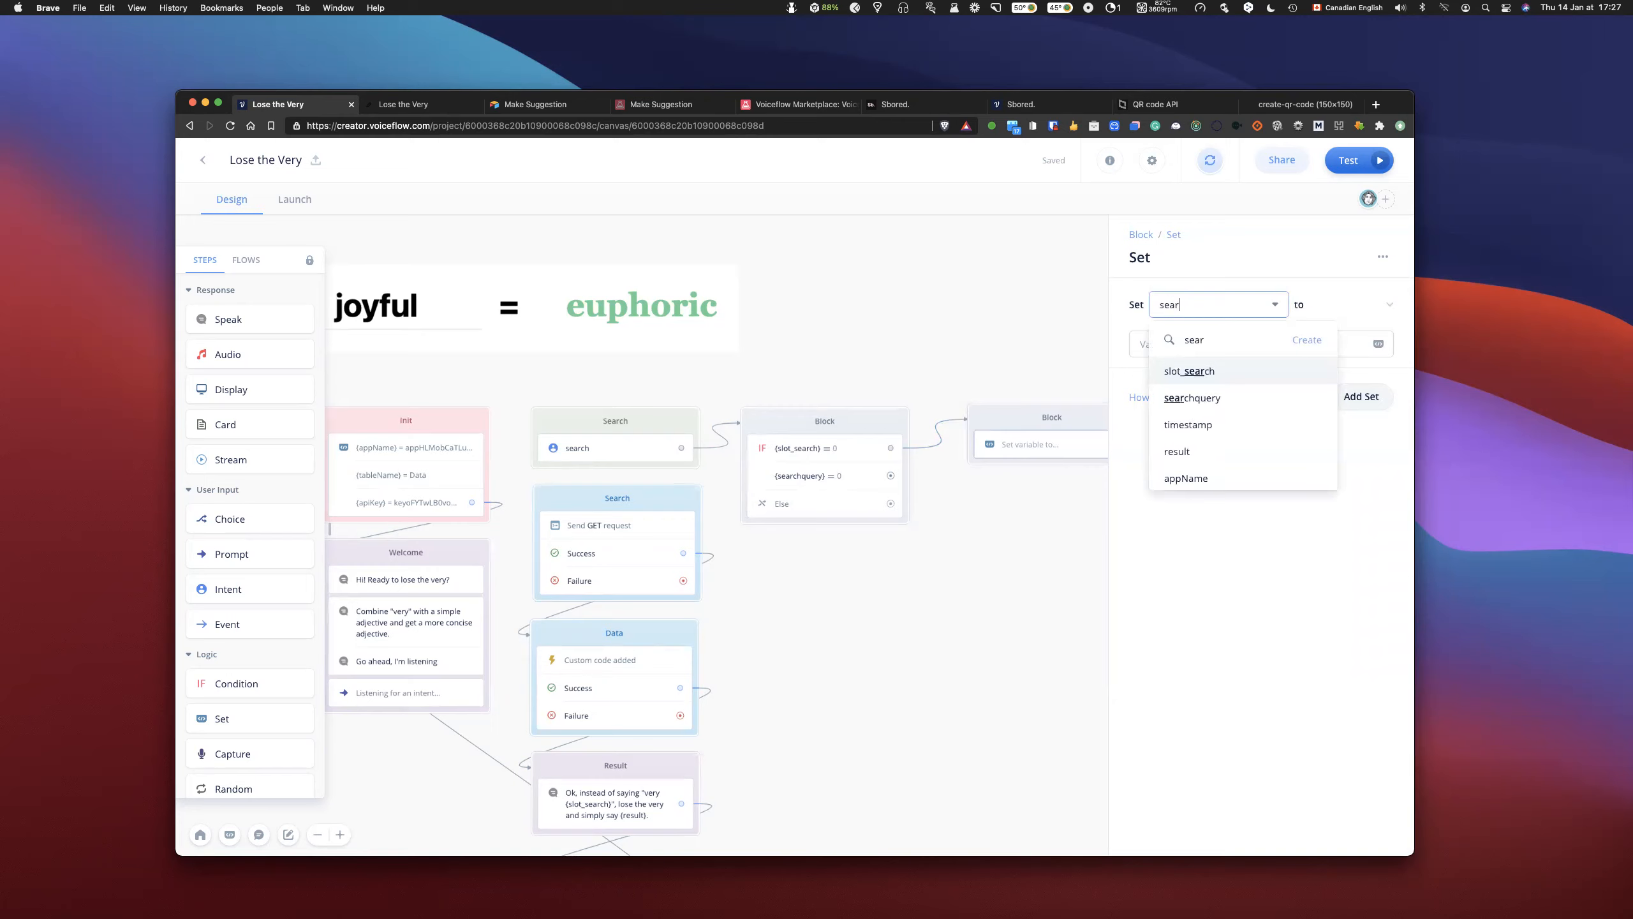
text(ch)
click(1292, 351)
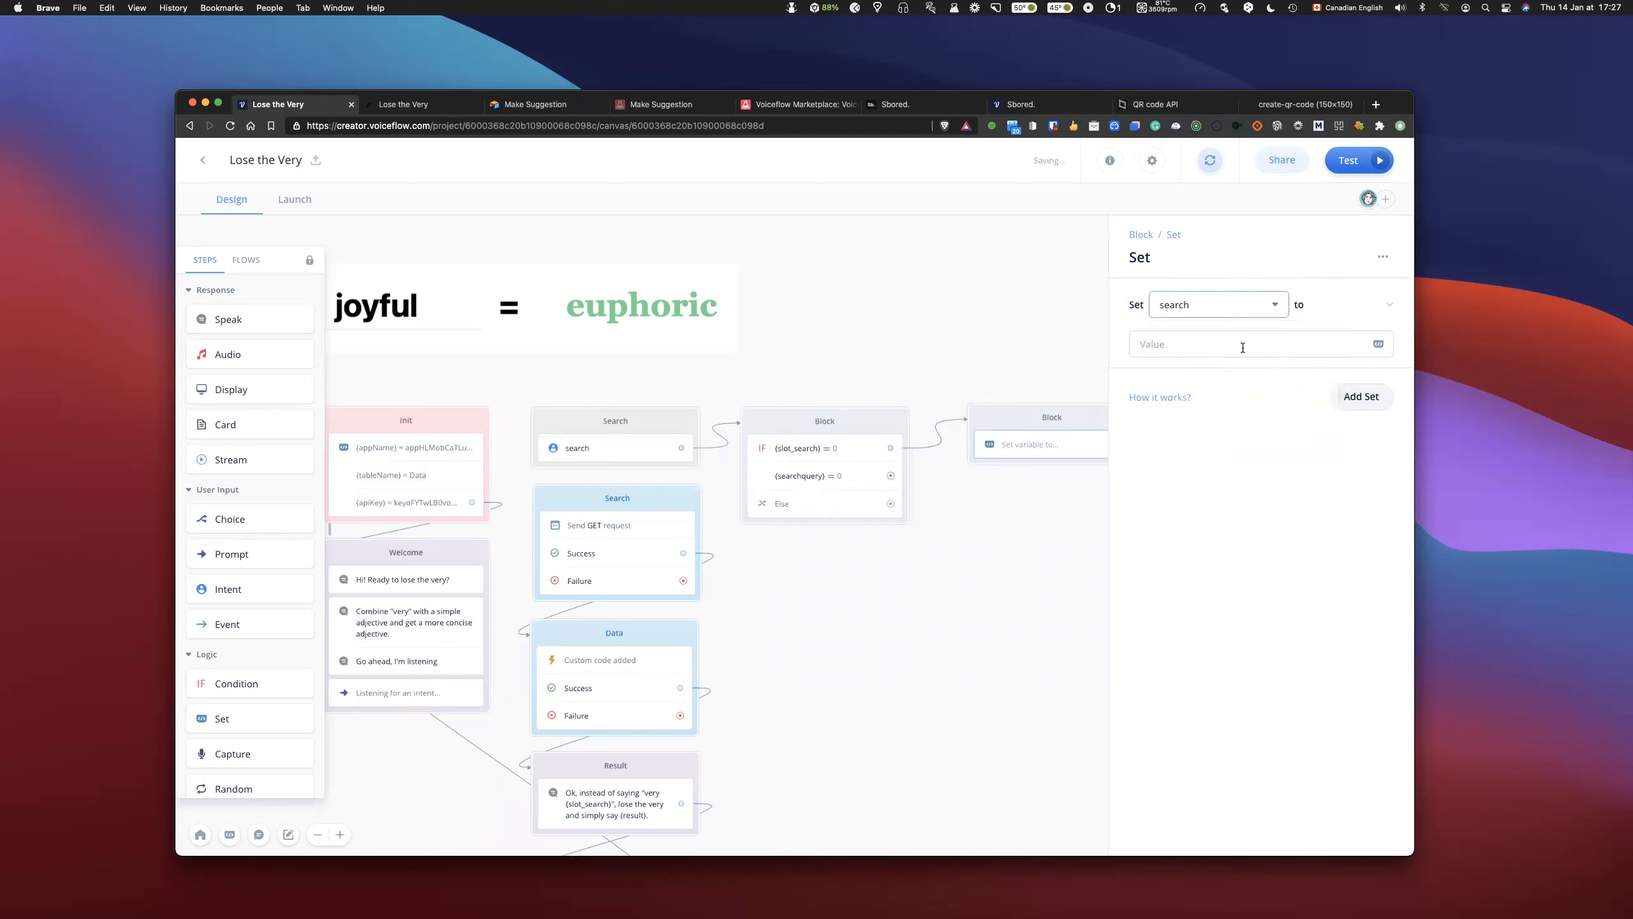
- Make the Set block assign the searchquery variable to search, and close its settings
click(1379, 350)
click(1380, 346)
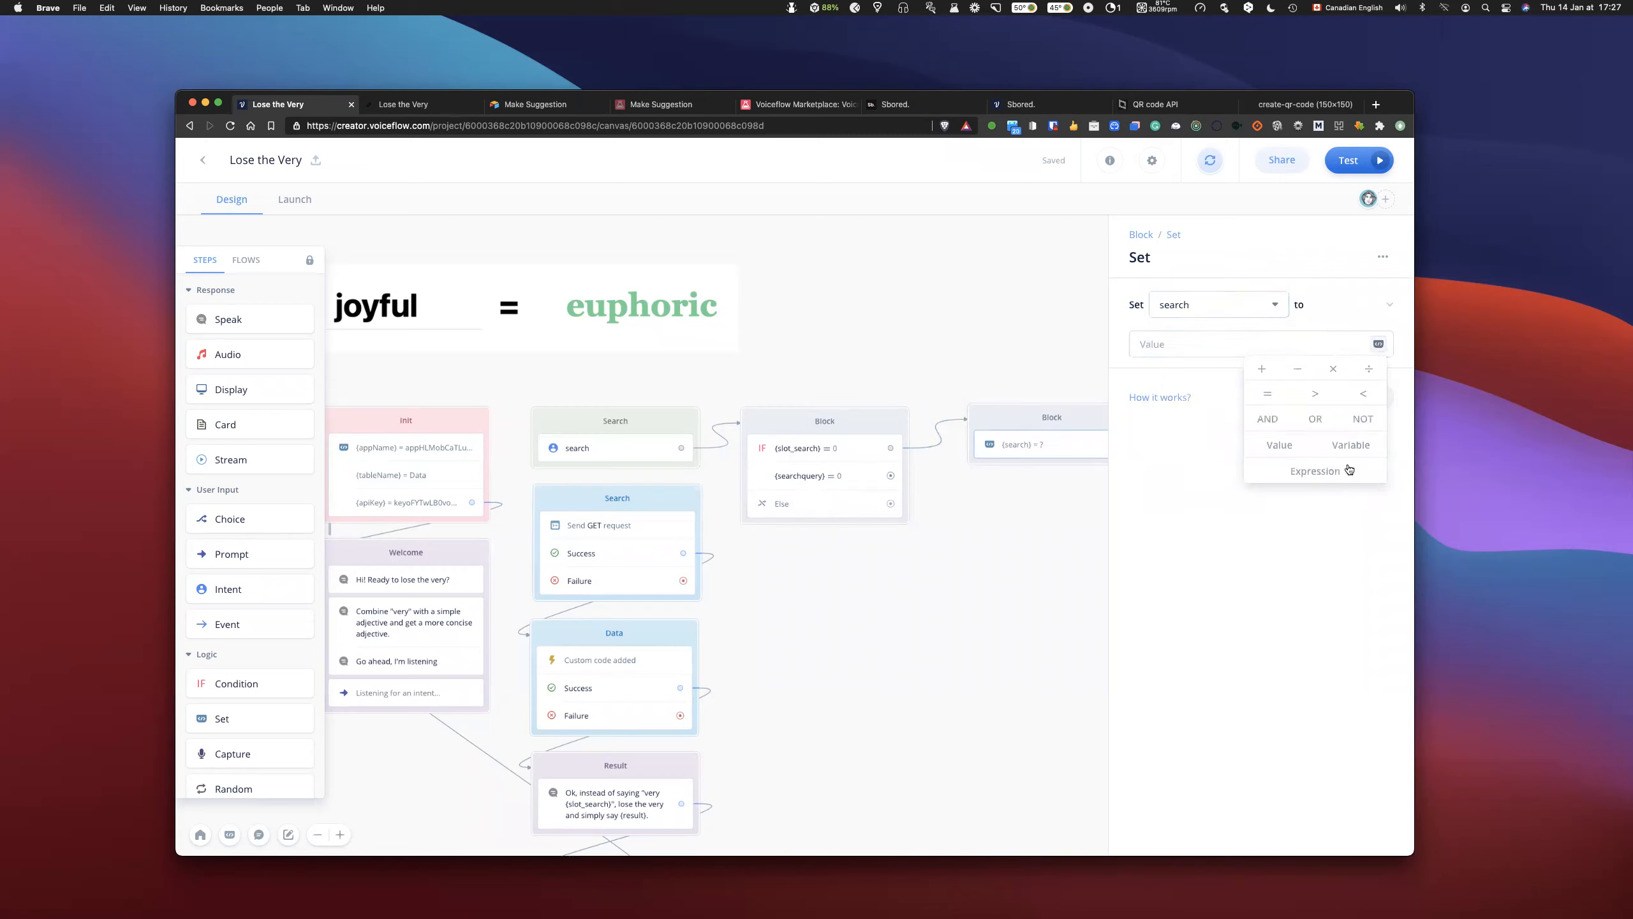
click(1216, 348)
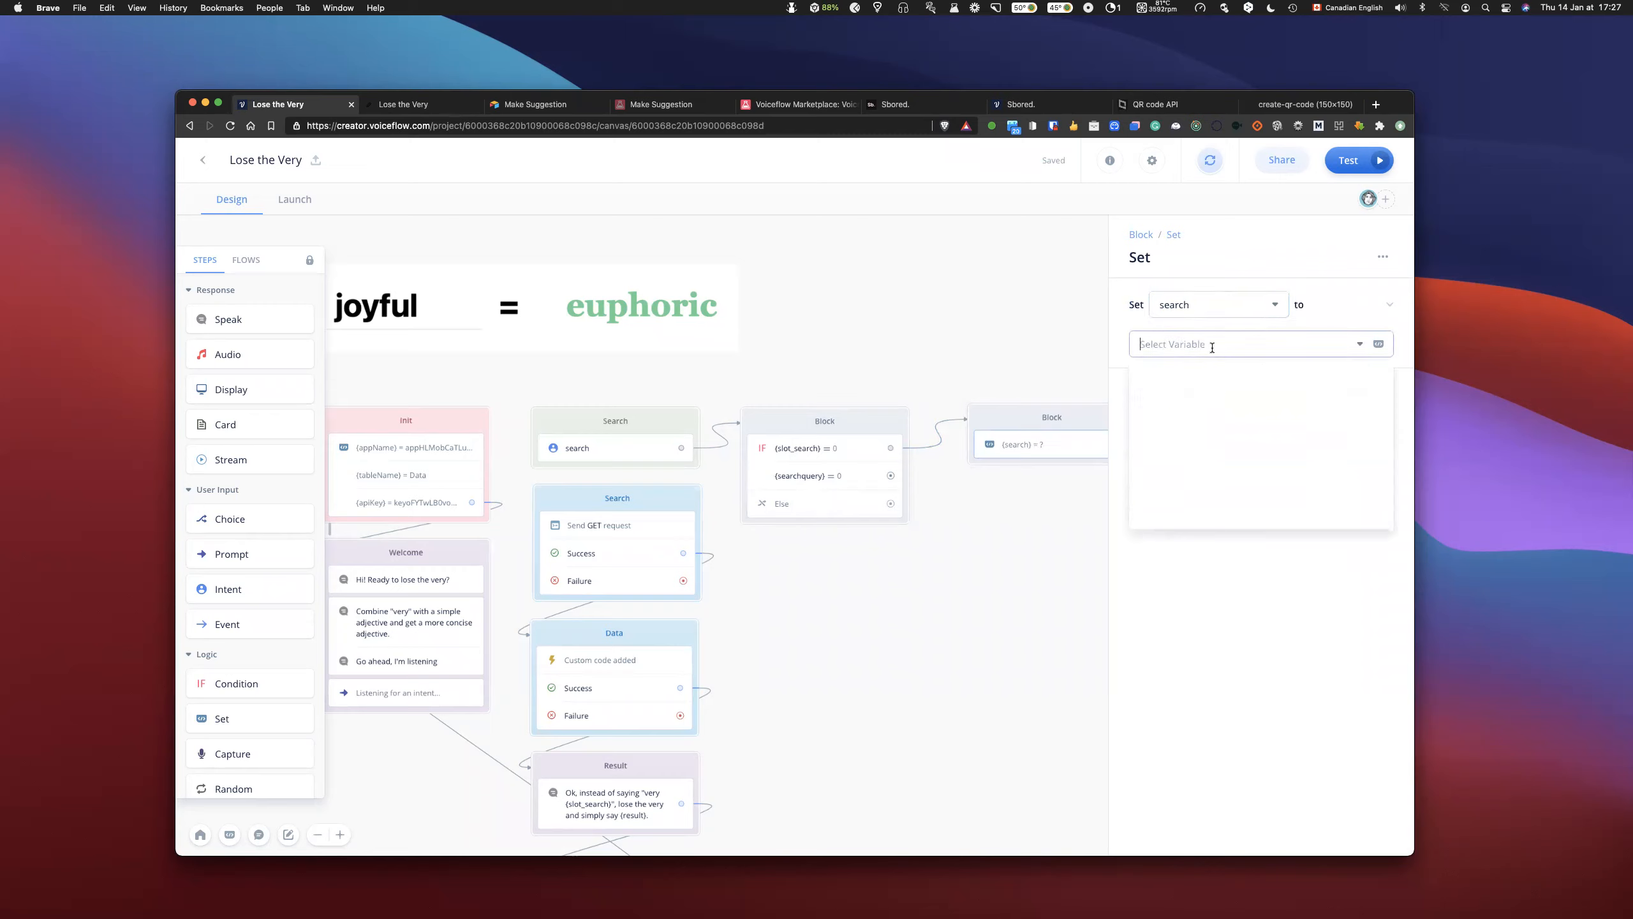
click(1209, 434)
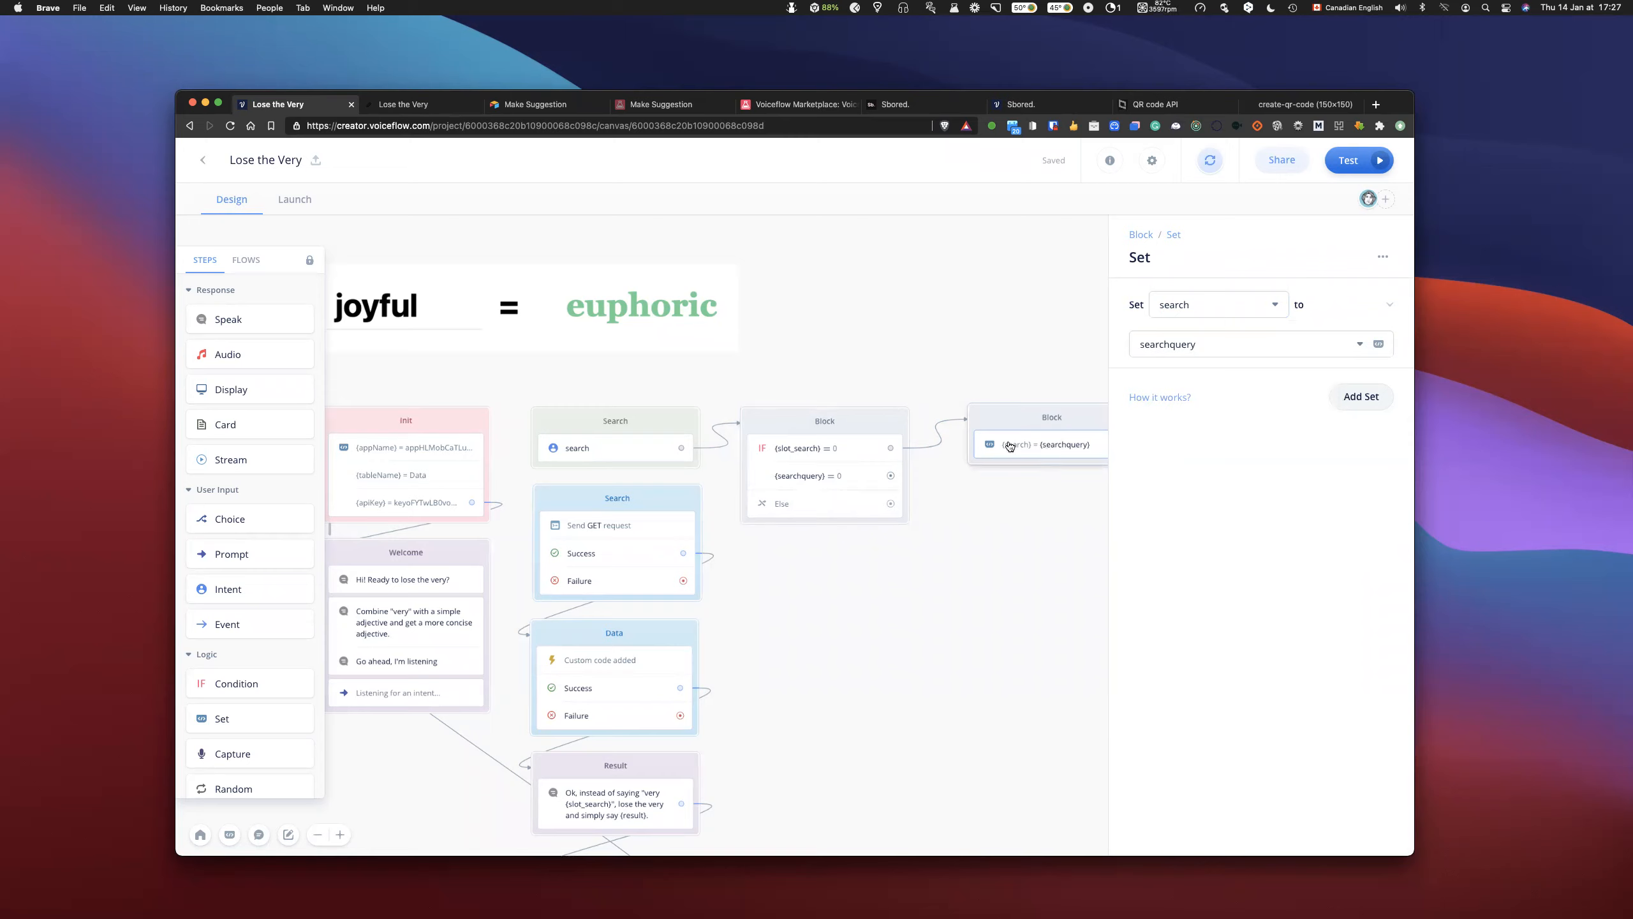
click(1032, 490)
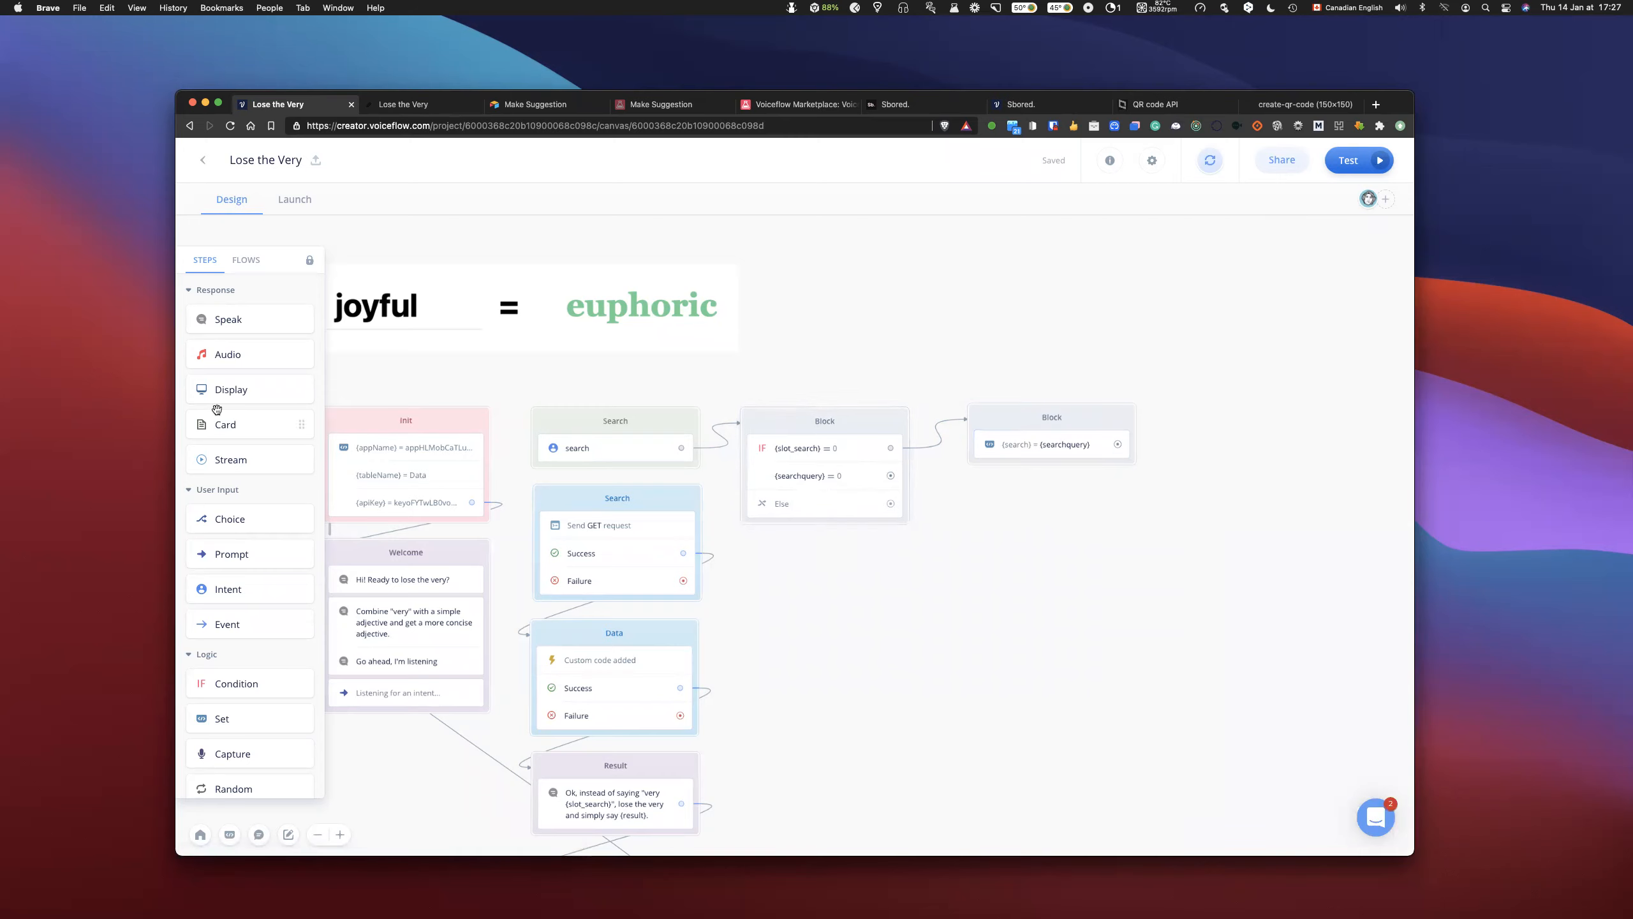
- Duplicate the Set block, place the copy directly below the original, and link the searchquery condition to it
click(1012, 420)
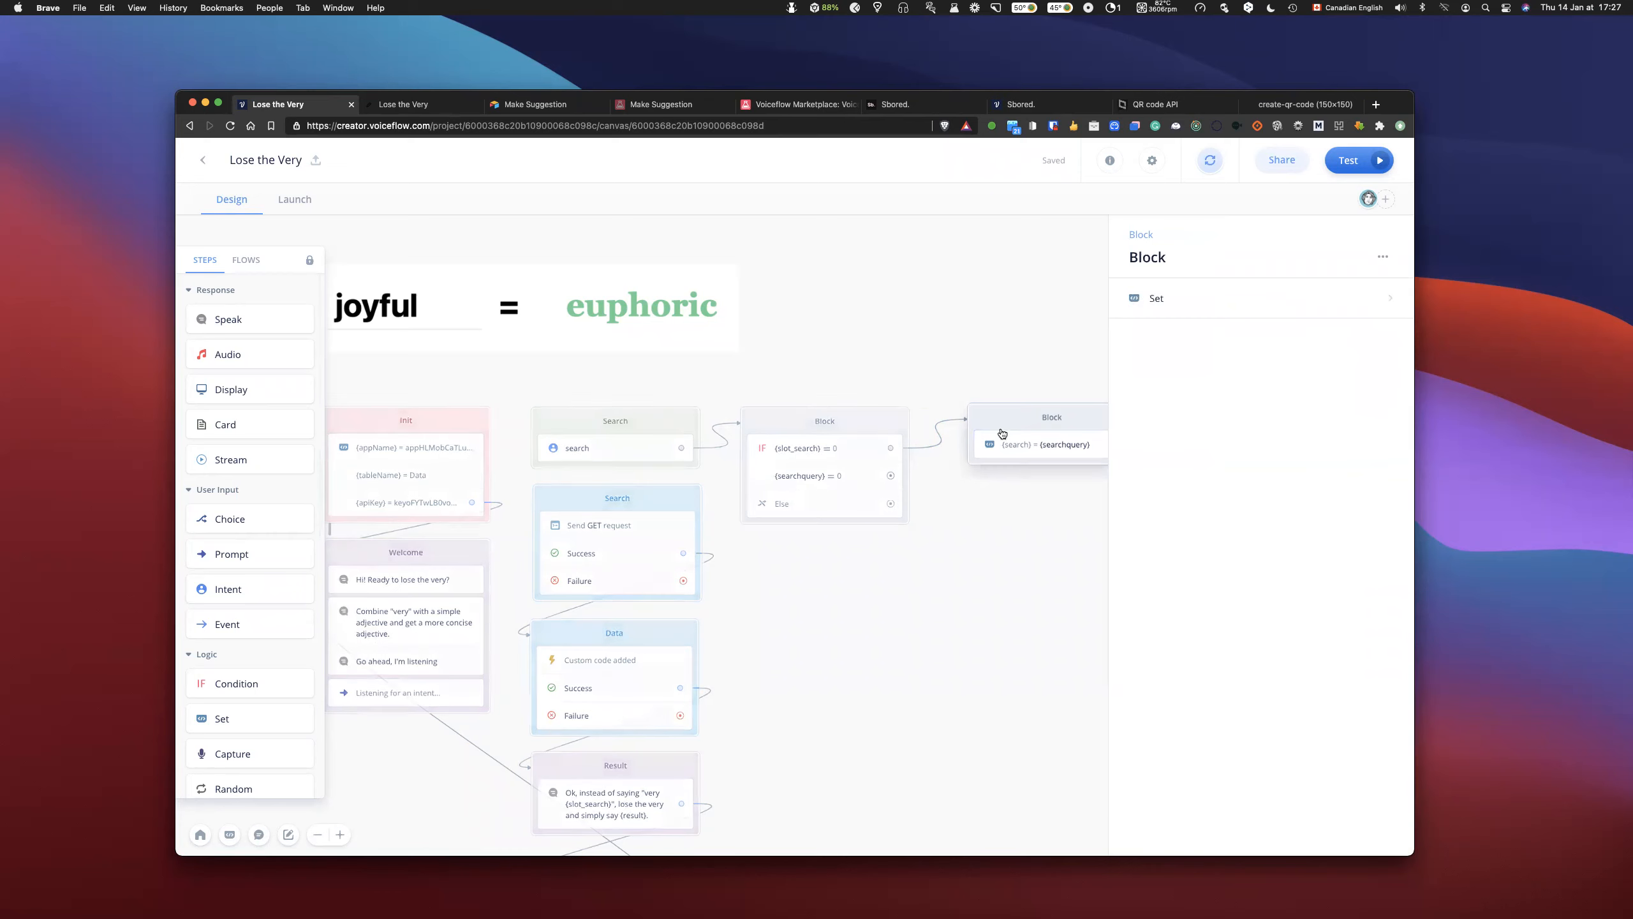
key(super+c)
click(978, 543)
key(super+v)
drag(920, 566, 991, 486)
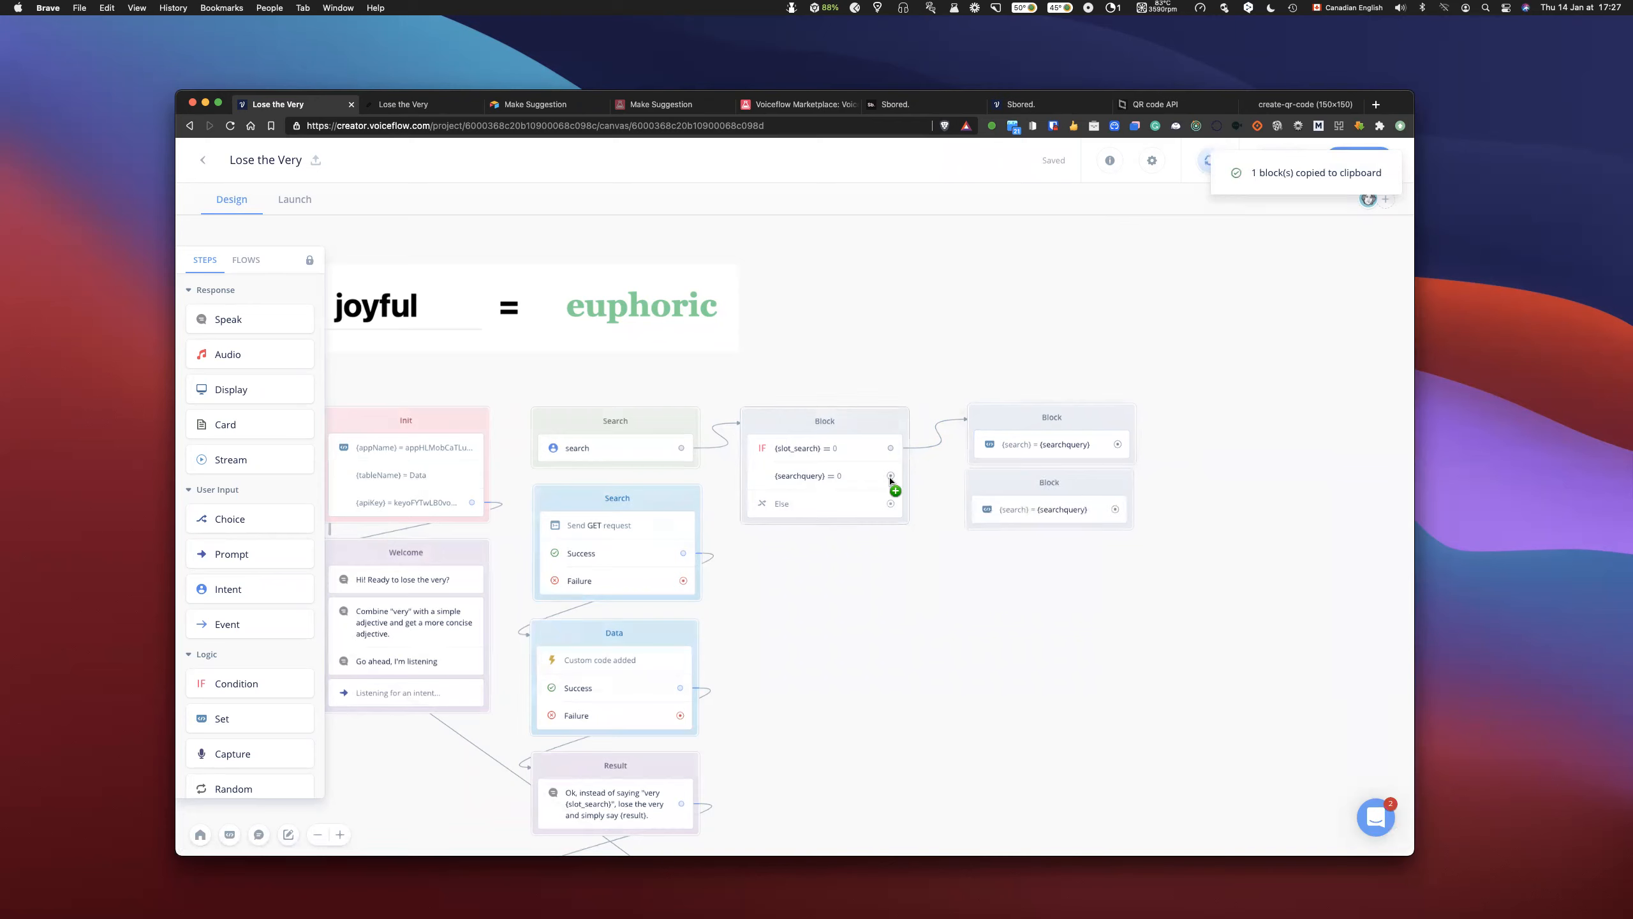
drag(890, 479, 977, 485)
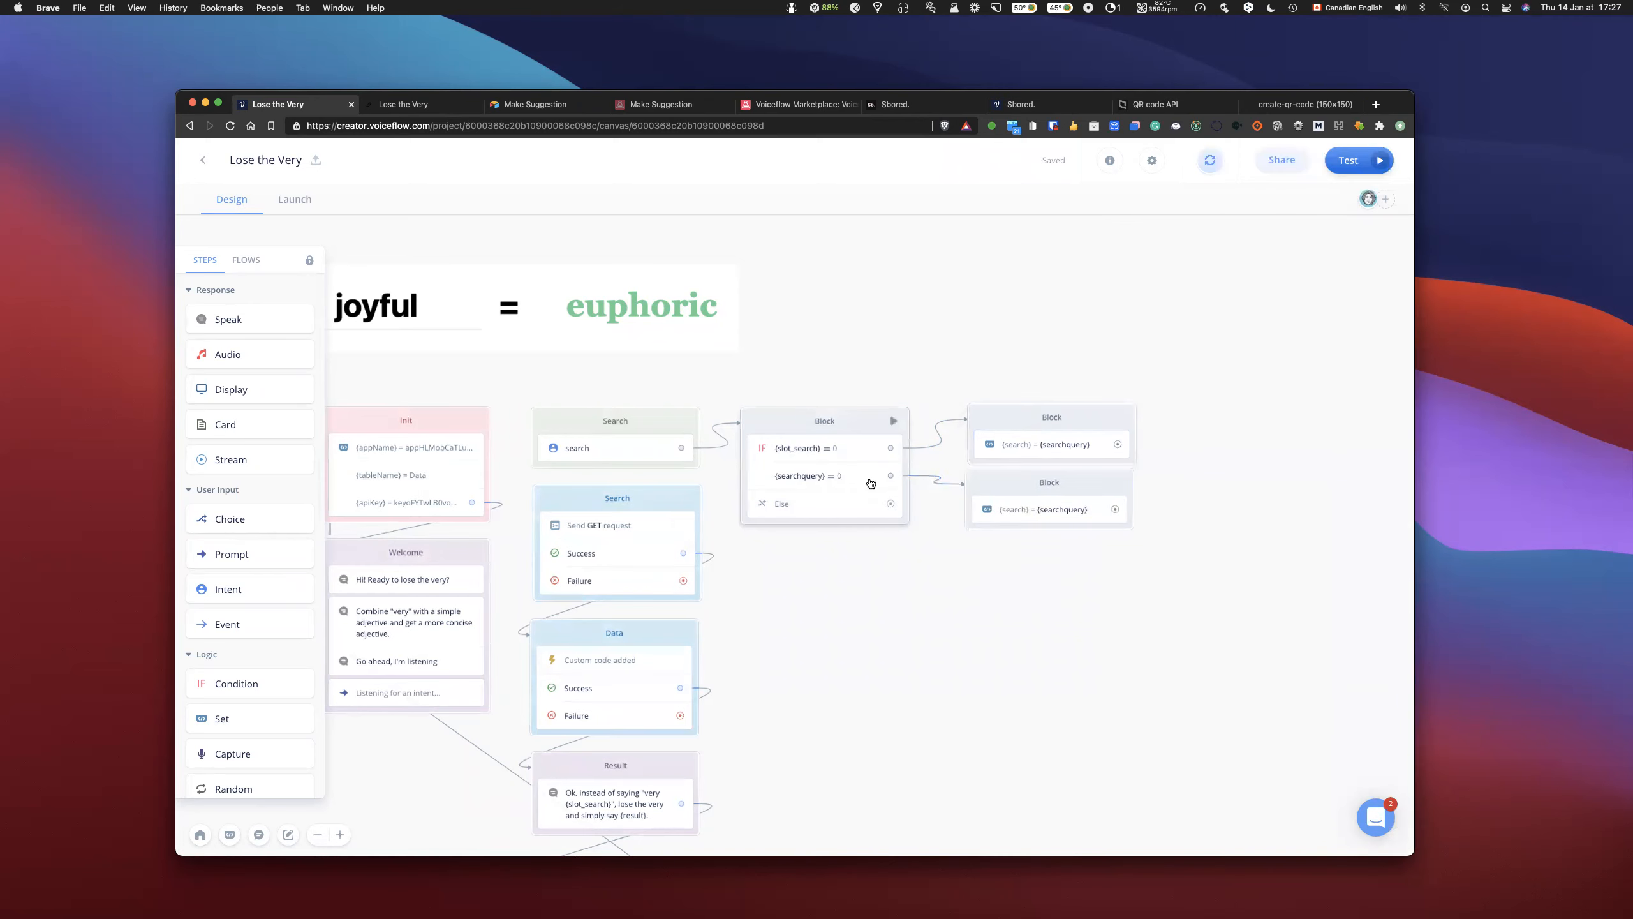
- Change the duplicated Set block so that search is set to the slot_search variable
click(1043, 512)
click(1224, 341)
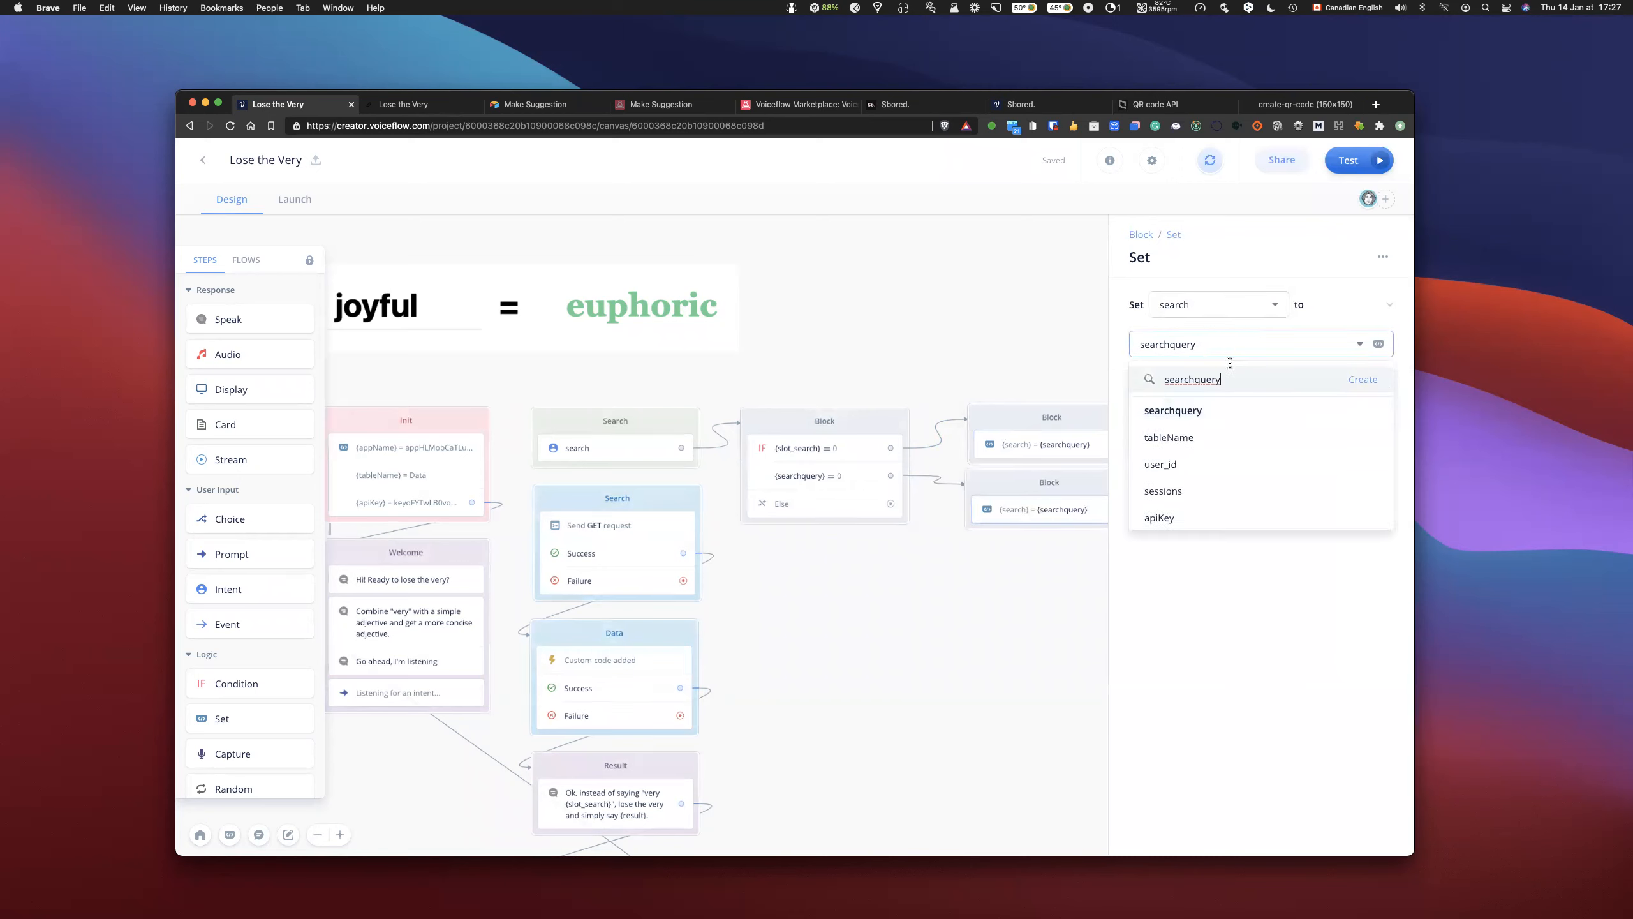
scroll(1207, 433, down, 1)
drag(1230, 379, 1146, 380)
text(slo)
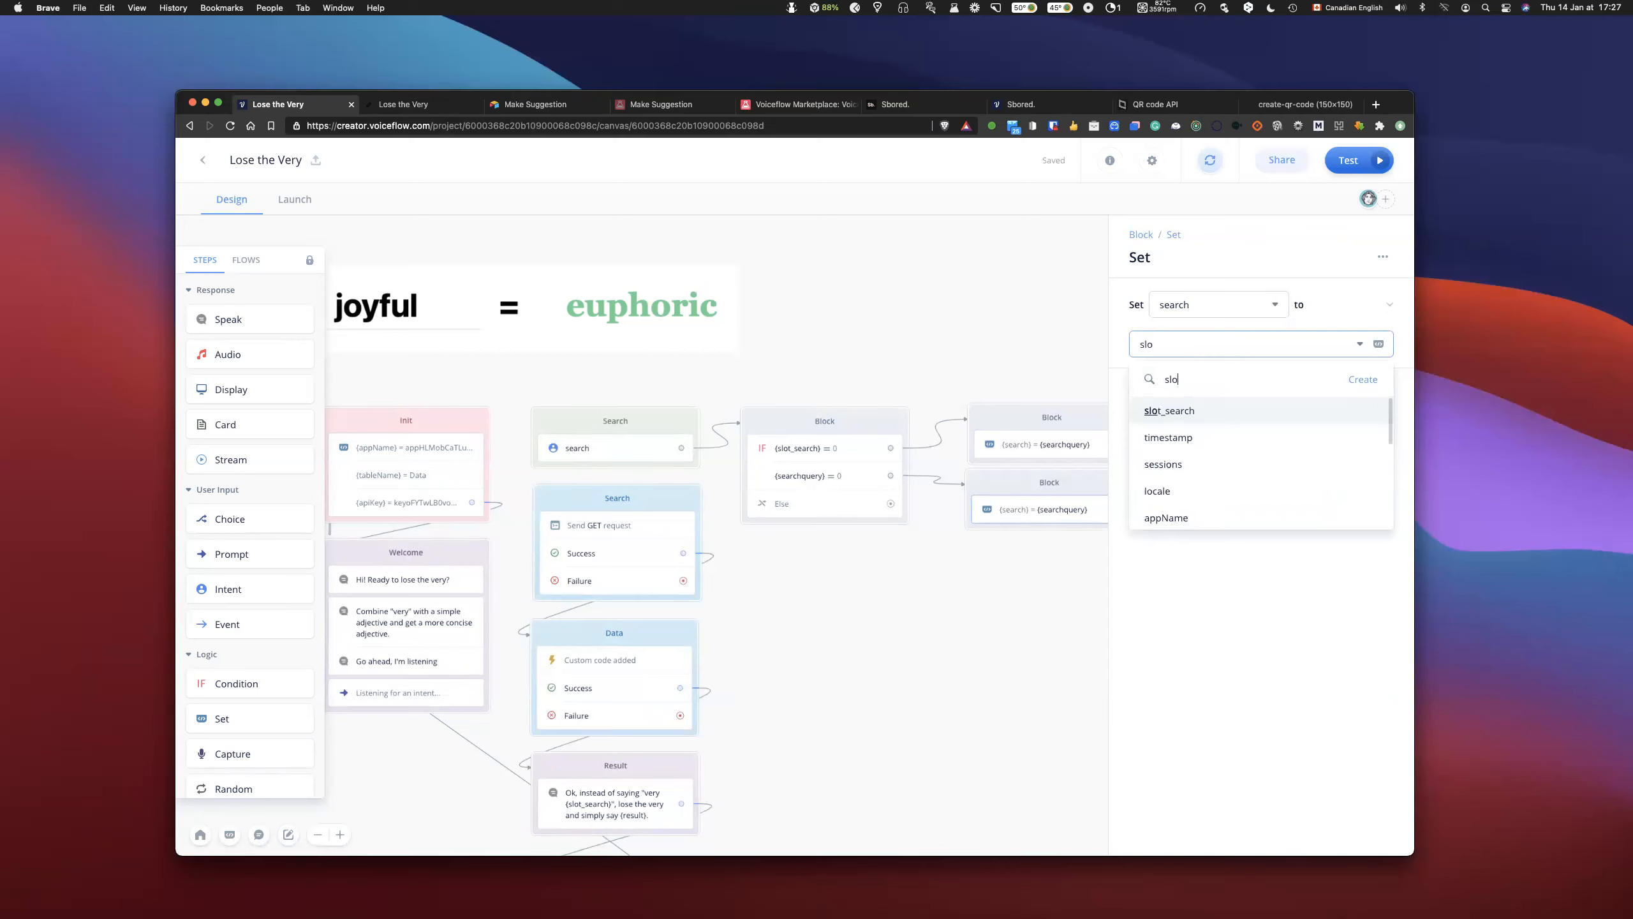
click(1161, 408)
click(1023, 331)
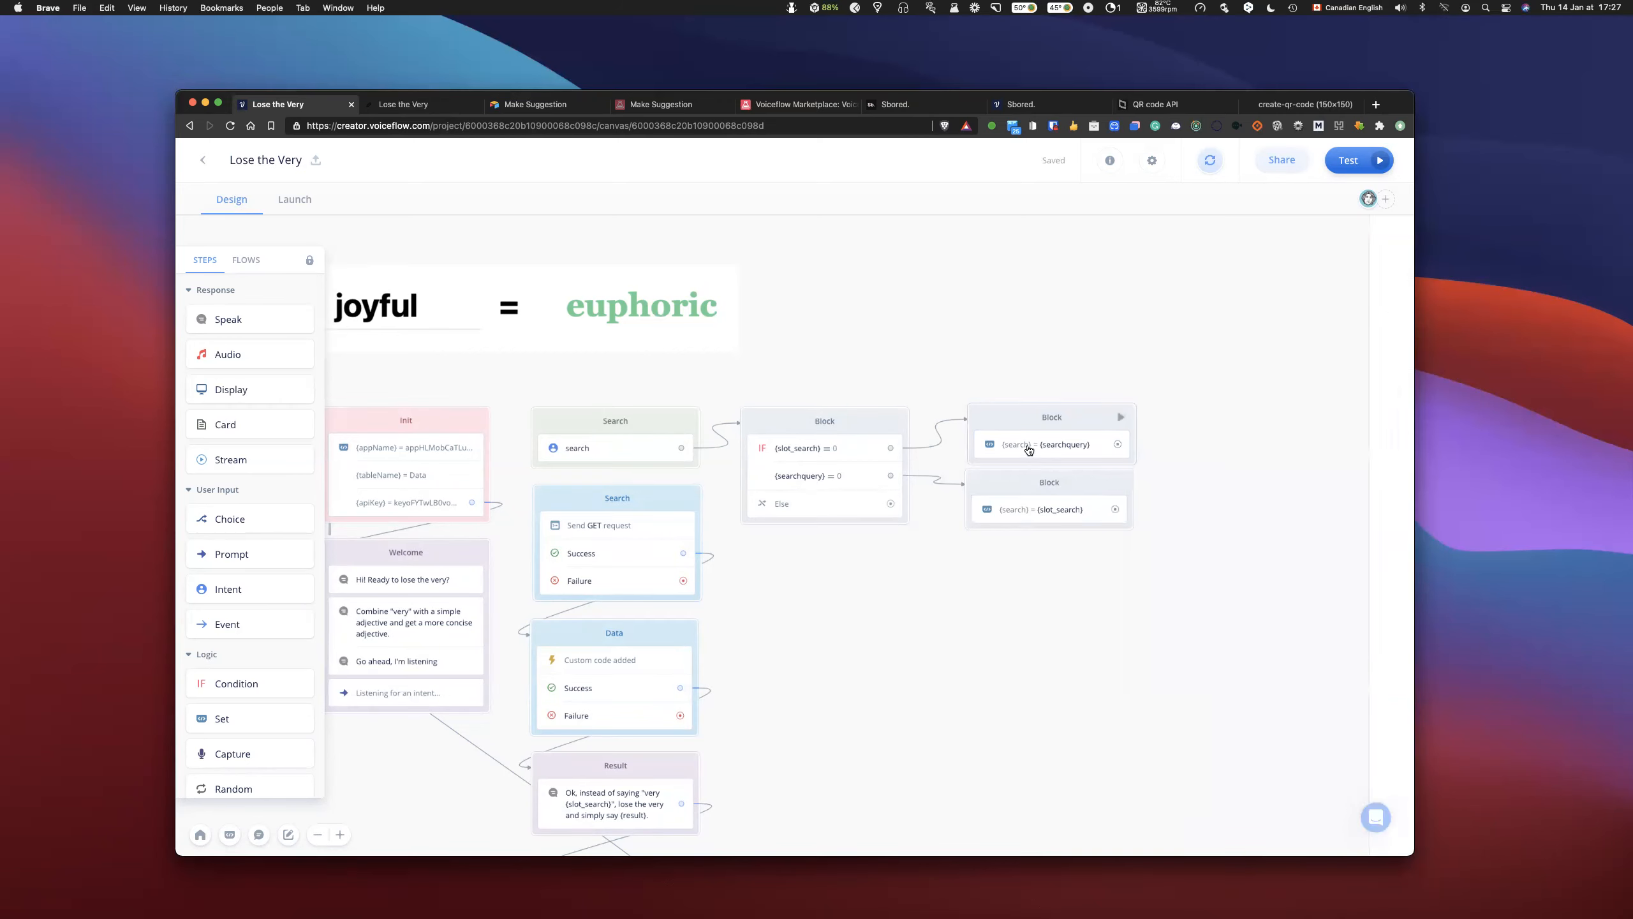
- Merge the slot_search Set step into the first Set block, and link the searchquery condition to that step
drag(1013, 470, 1013, 479)
drag(1011, 413, 1009, 399)
drag(1029, 462, 1015, 582)
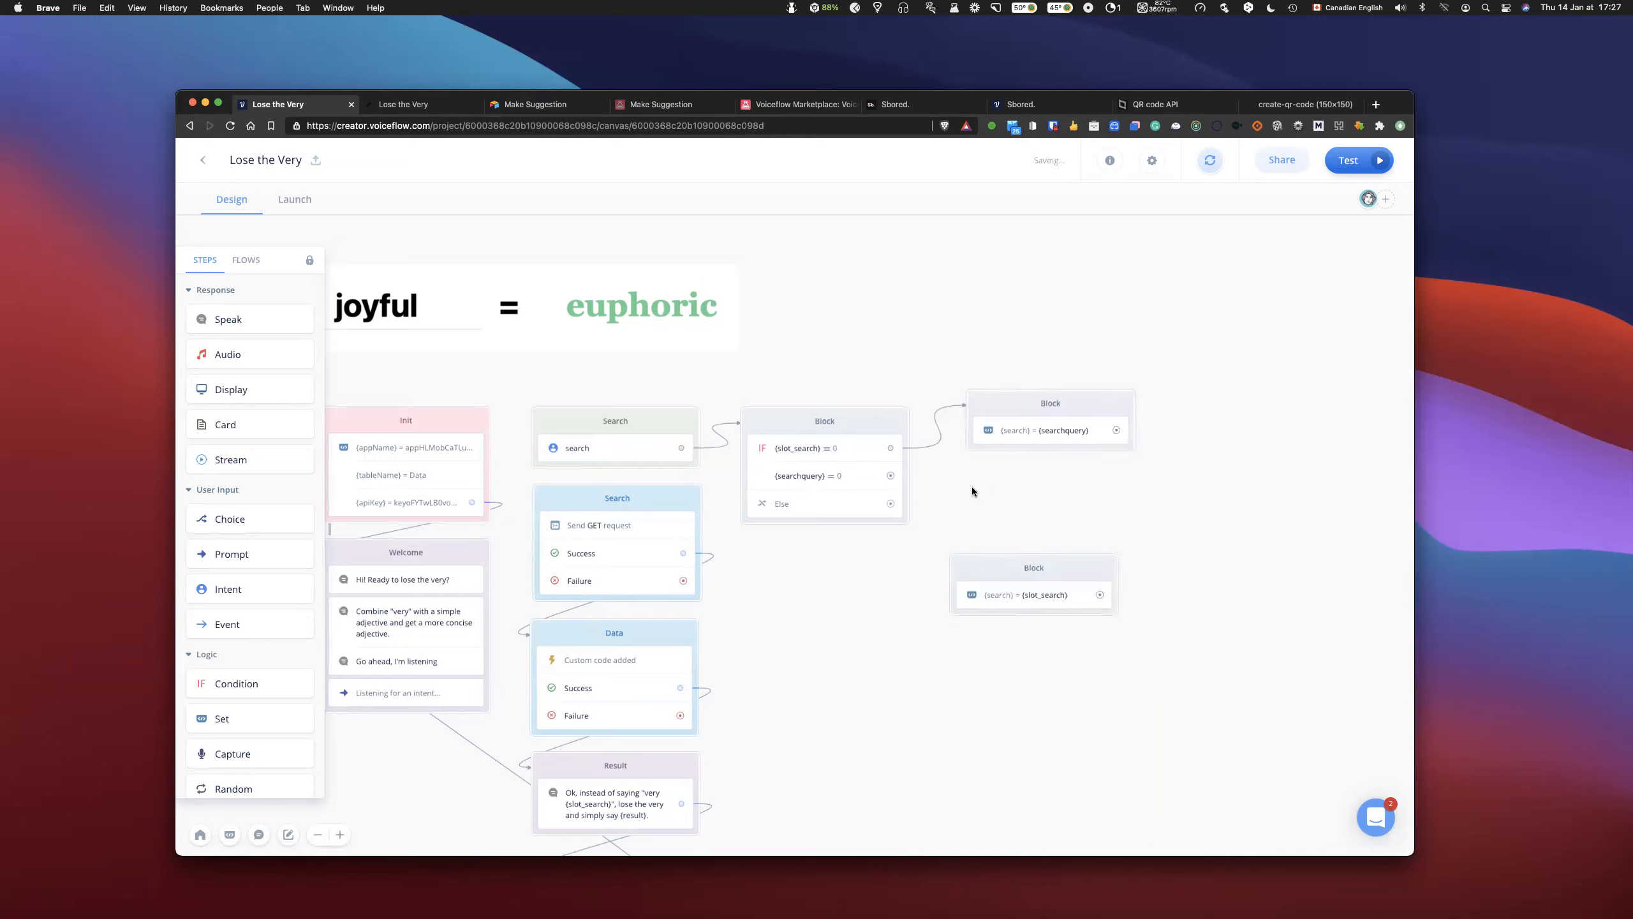
drag(892, 476, 994, 435)
drag(892, 477, 978, 477)
drag(1003, 407, 996, 421)
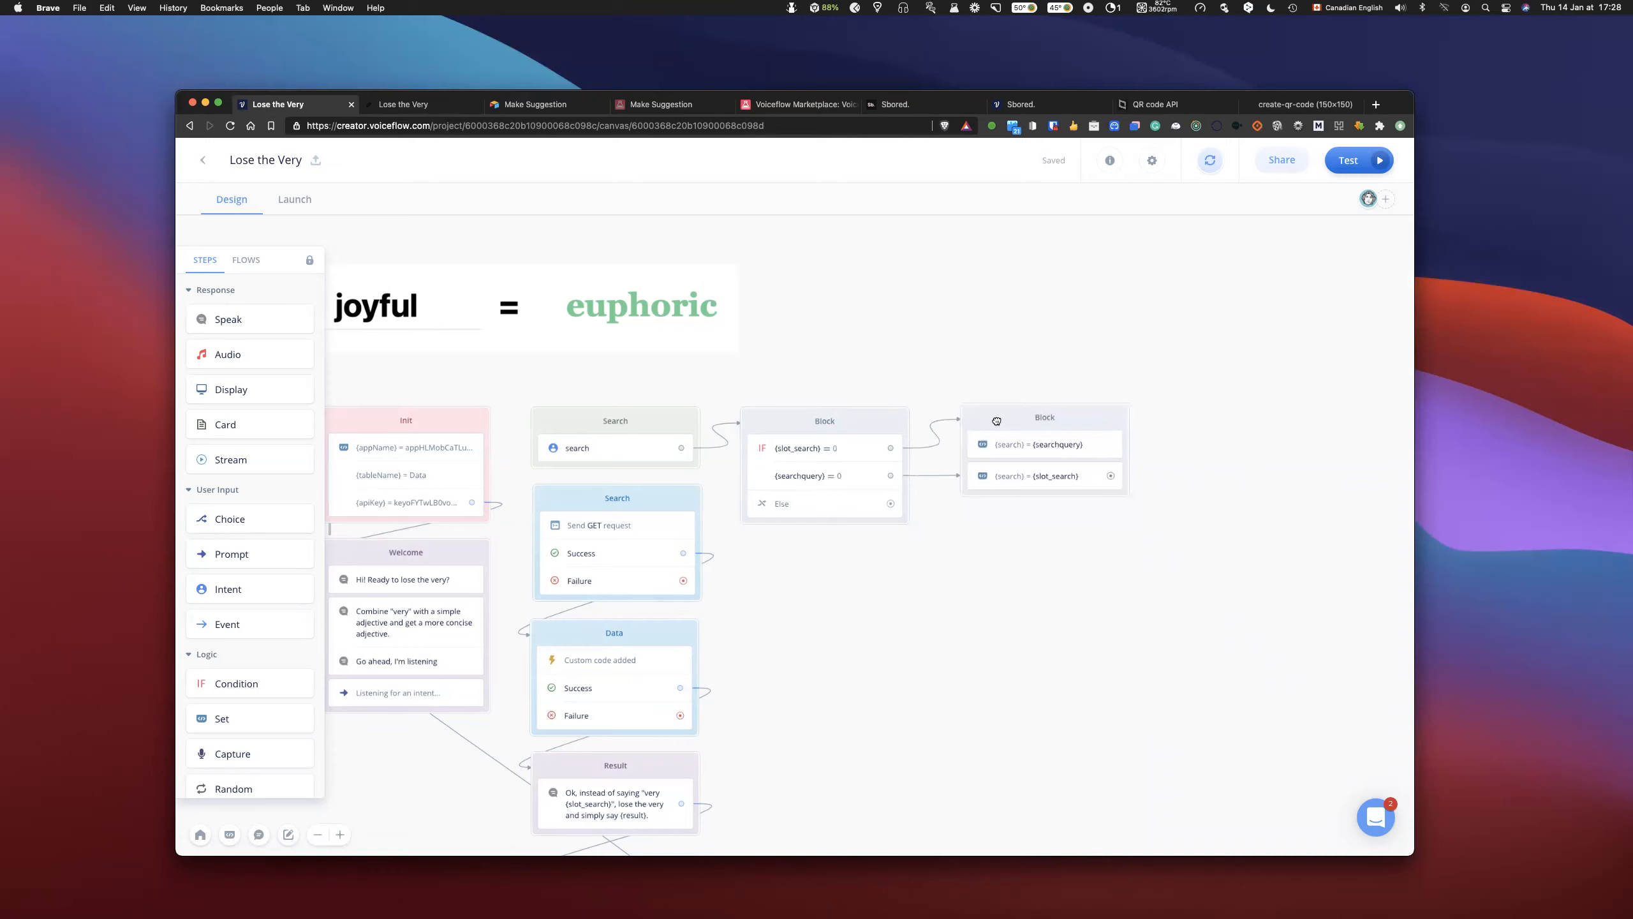
- Remove the searchquery if condition and link the Else path to the slot_search Set step
click(849, 481)
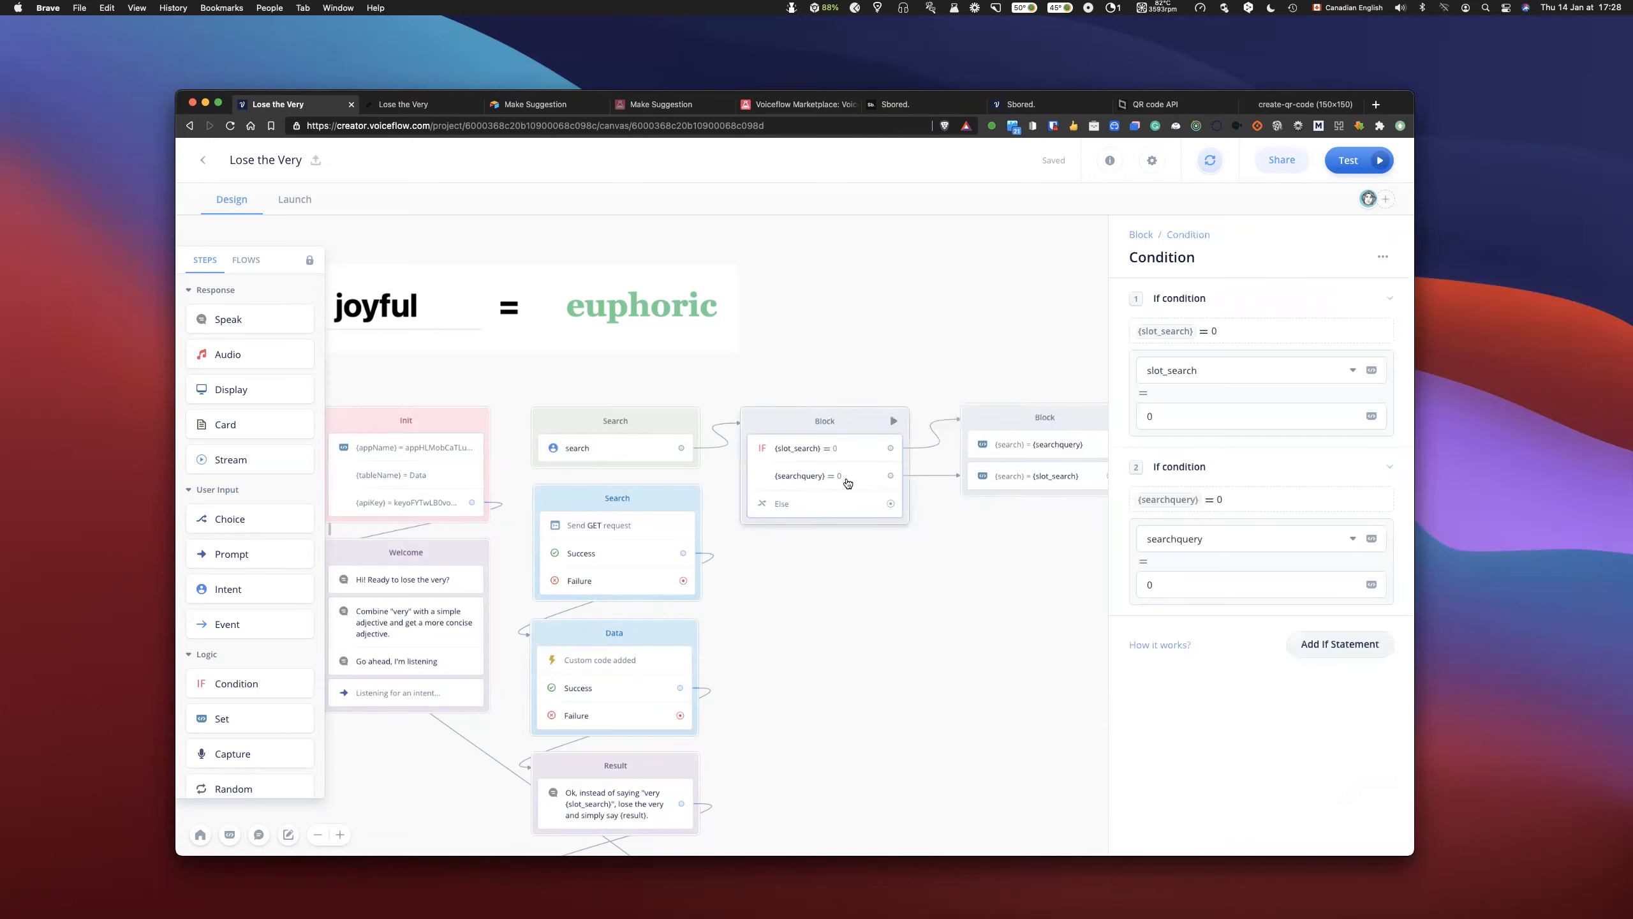
click(959, 558)
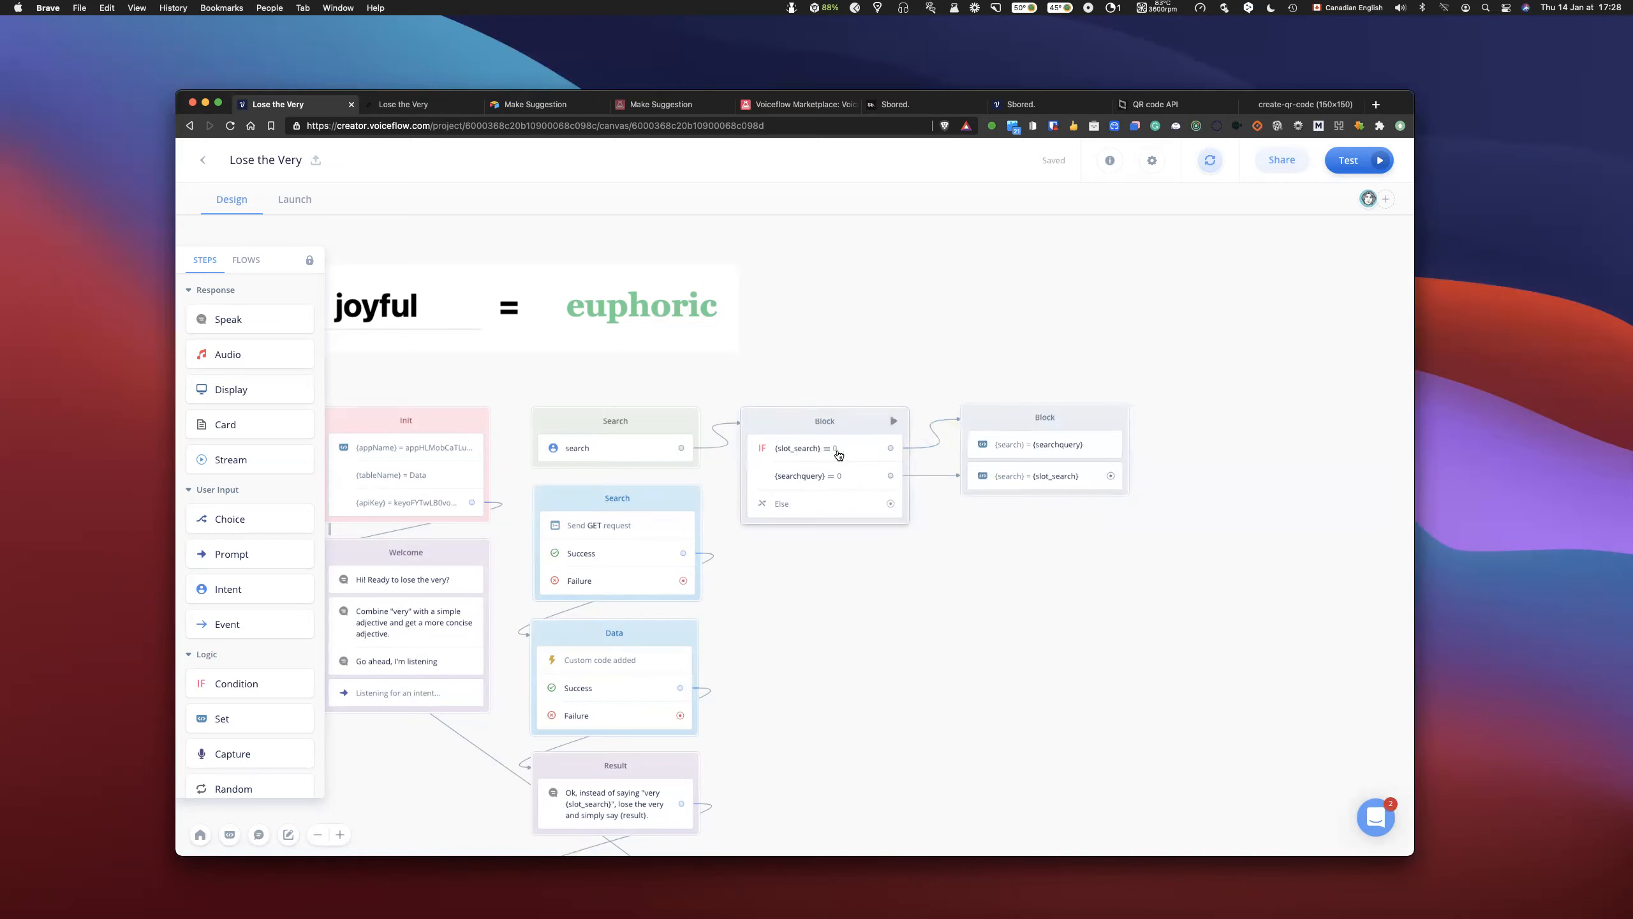
click(858, 501)
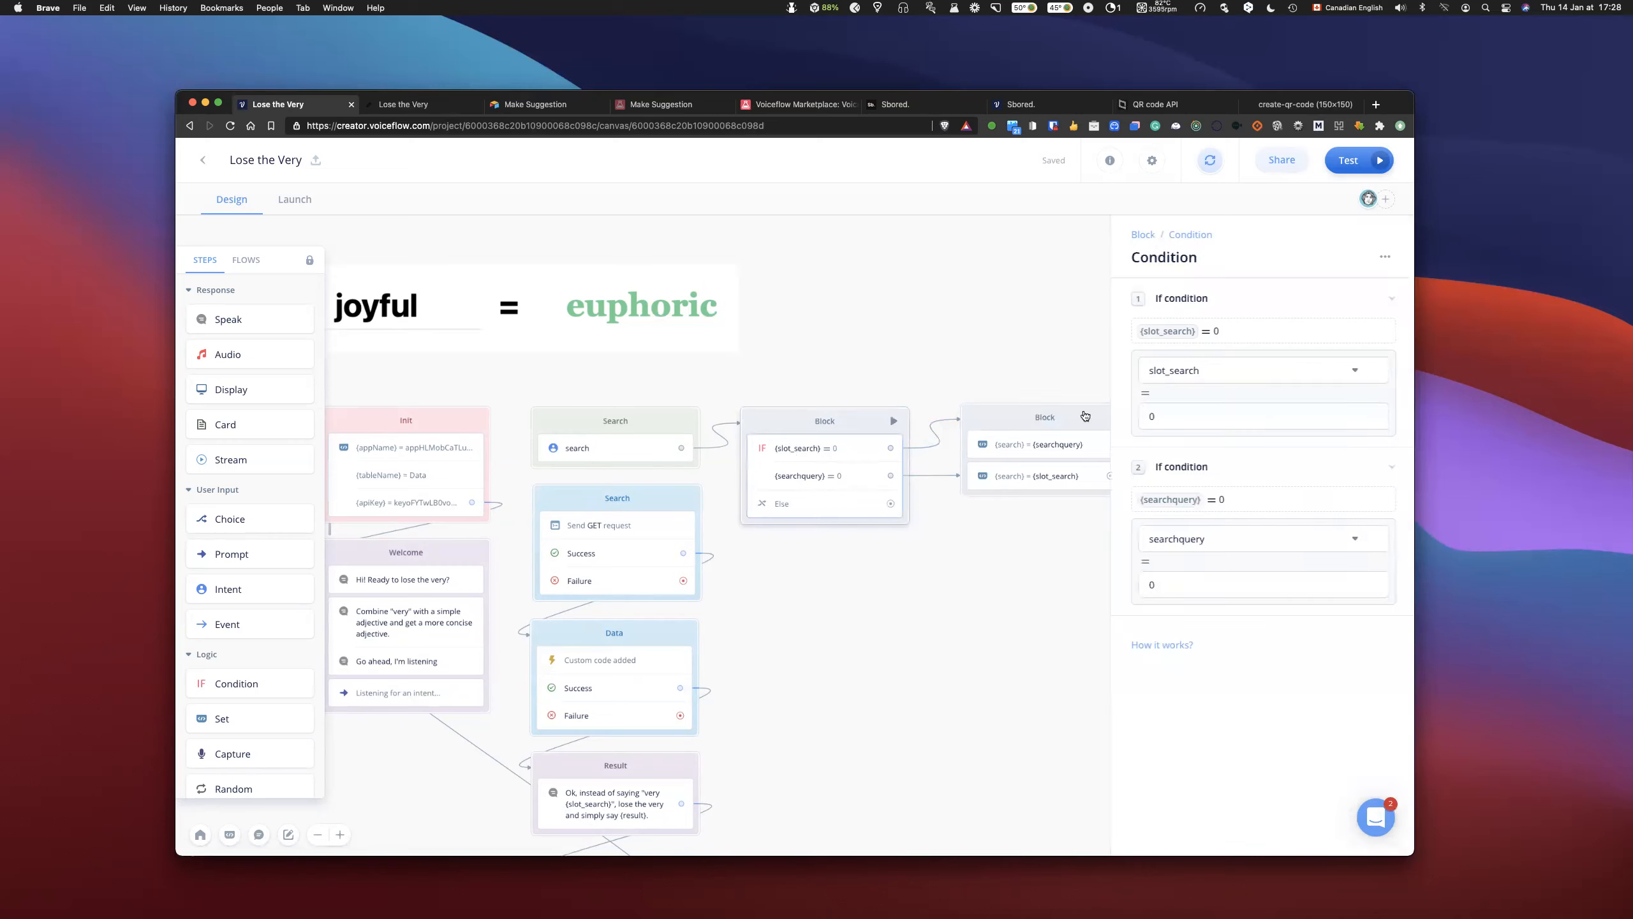
click(1369, 467)
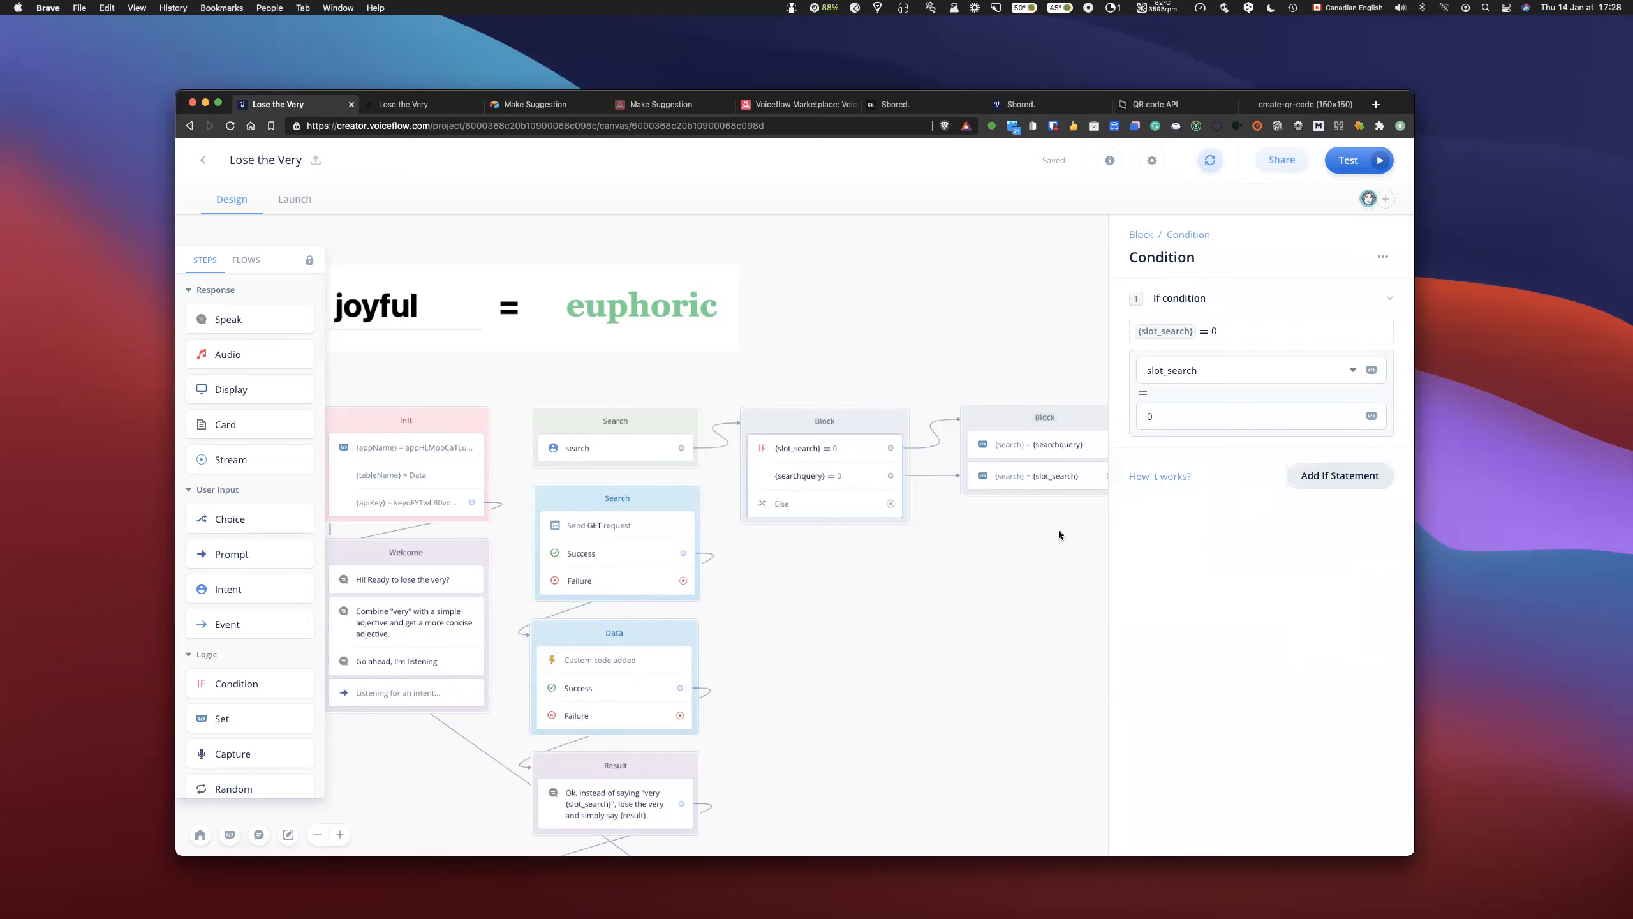
click(983, 555)
drag(892, 477, 981, 476)
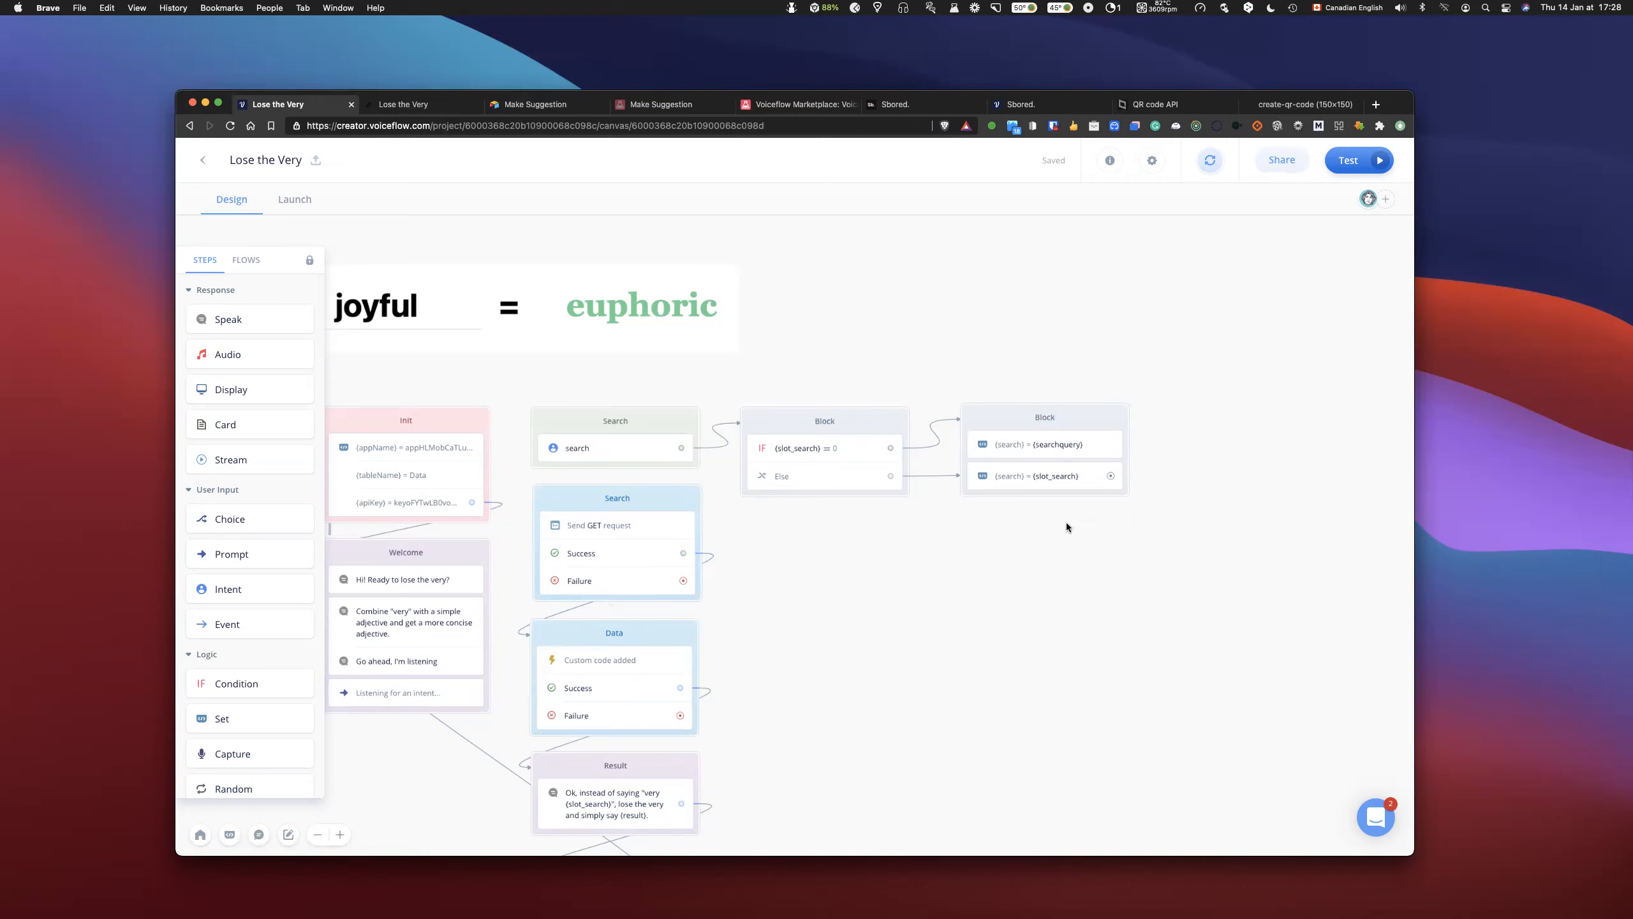
- Link the slot_search Set step to the Search request block, and use the search variable instead of slot_search in its filterByFormula parameter
drag(1110, 476, 548, 515)
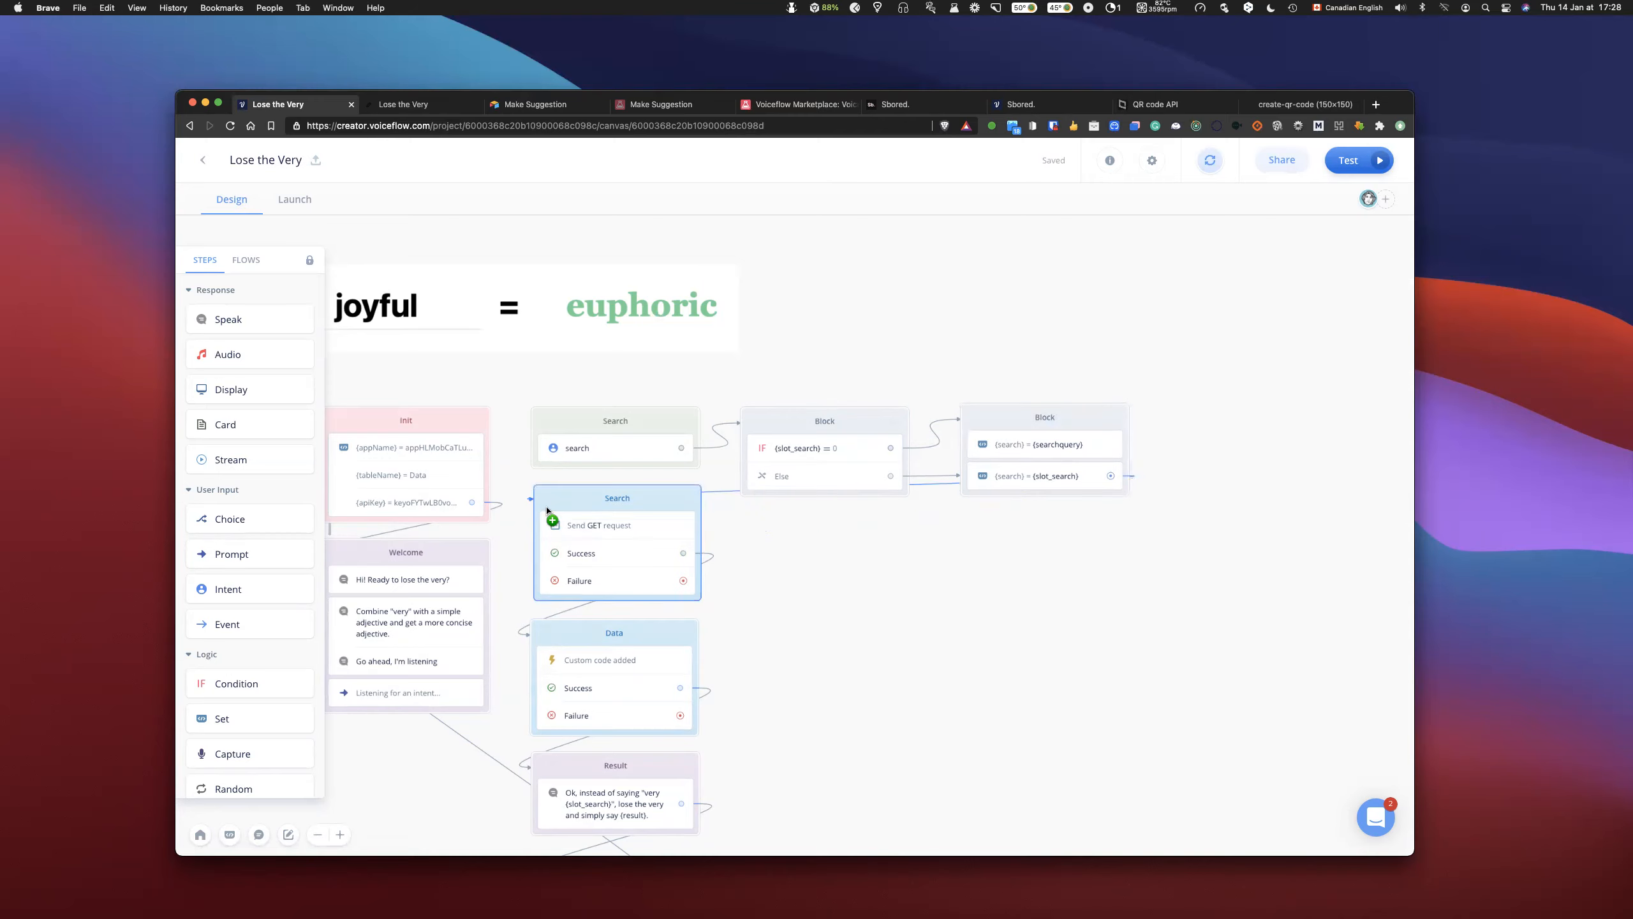
click(607, 525)
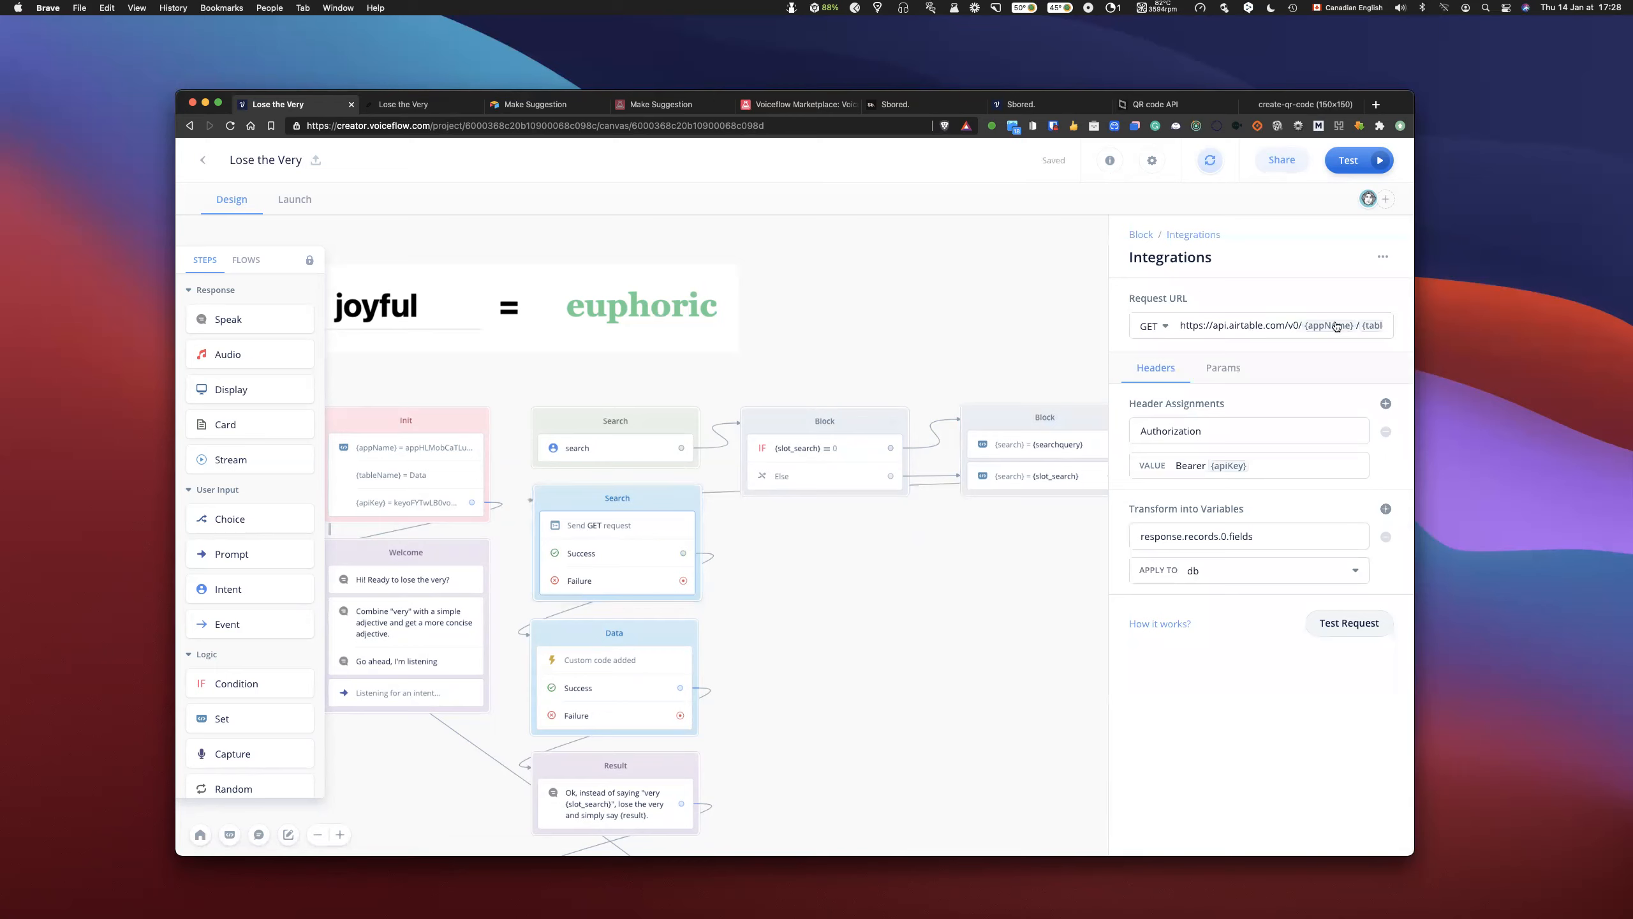
click(1218, 370)
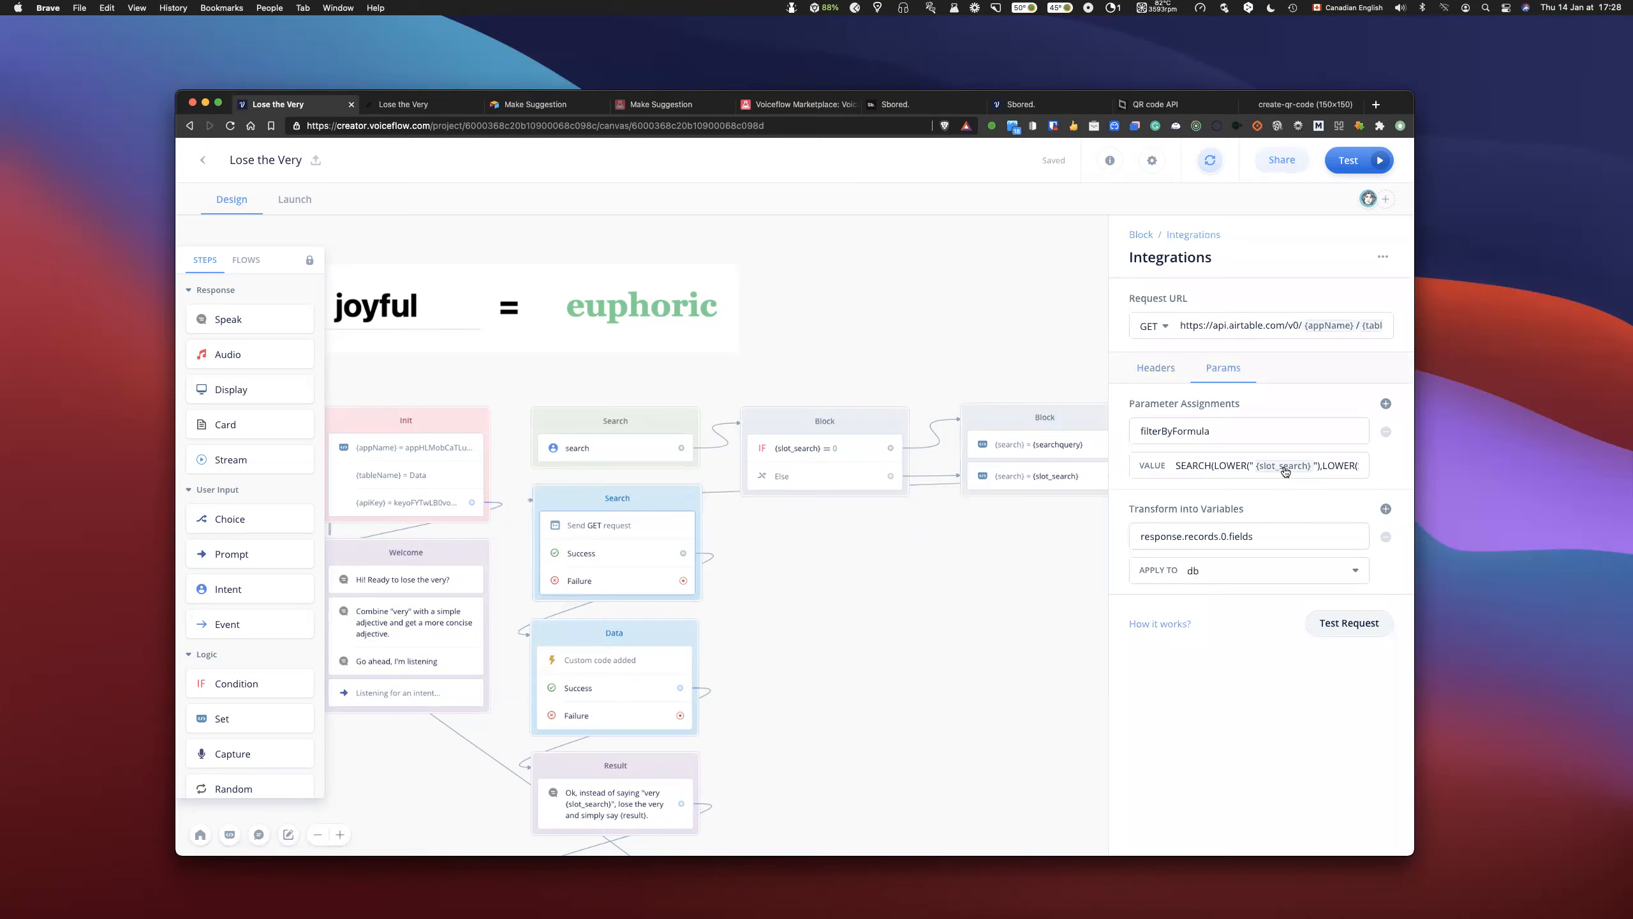
click(1311, 469)
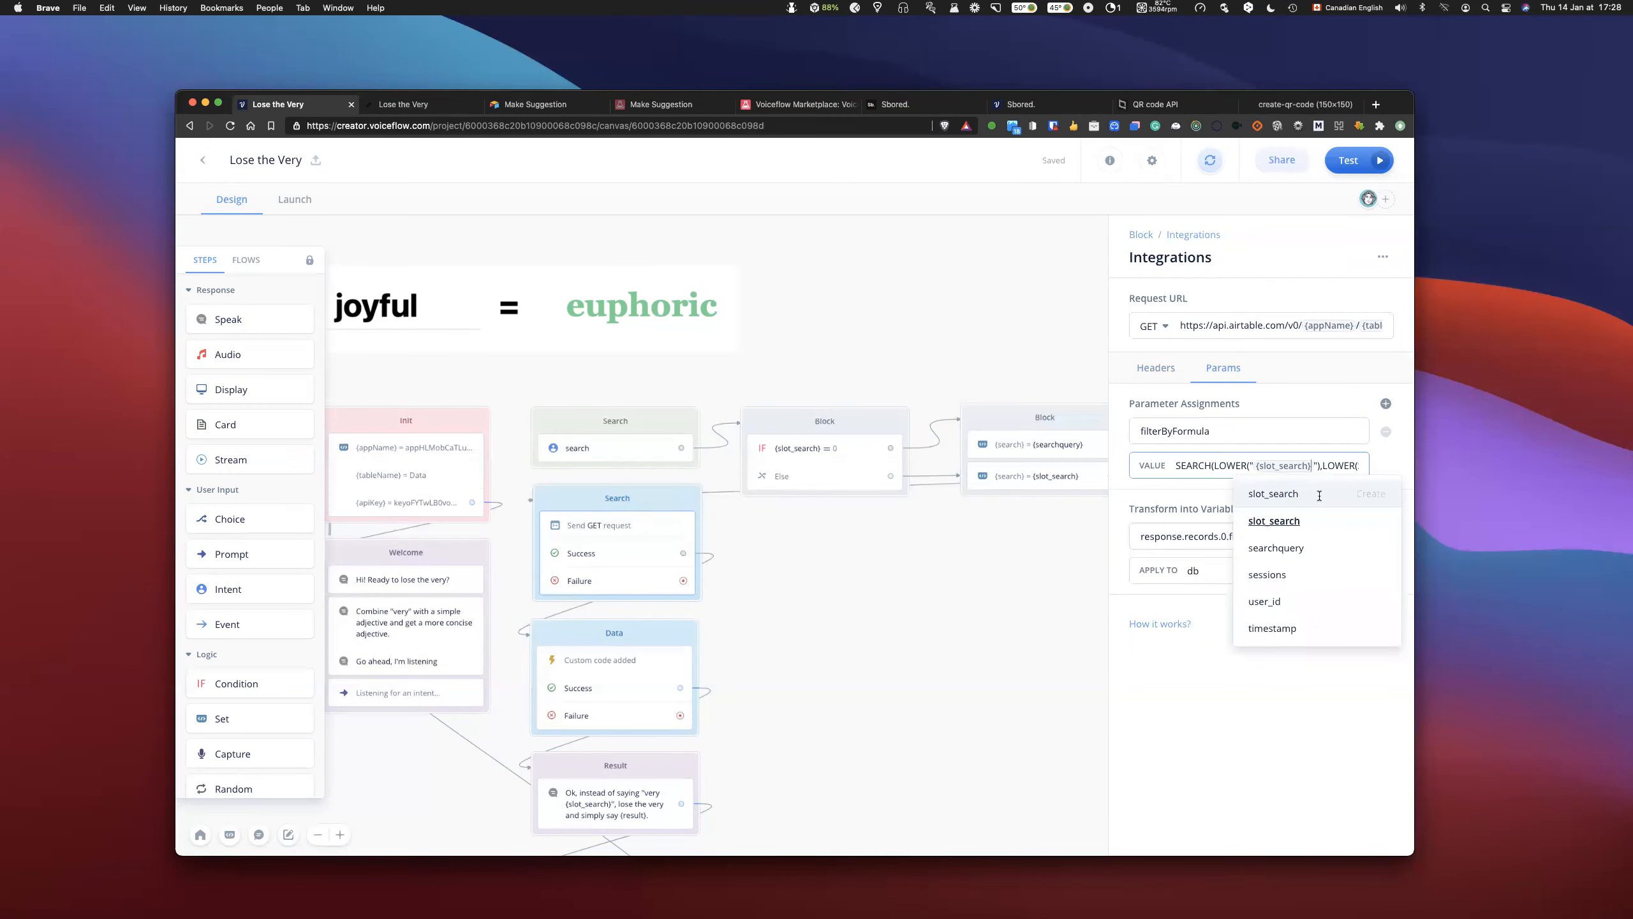
key(BackSpace)
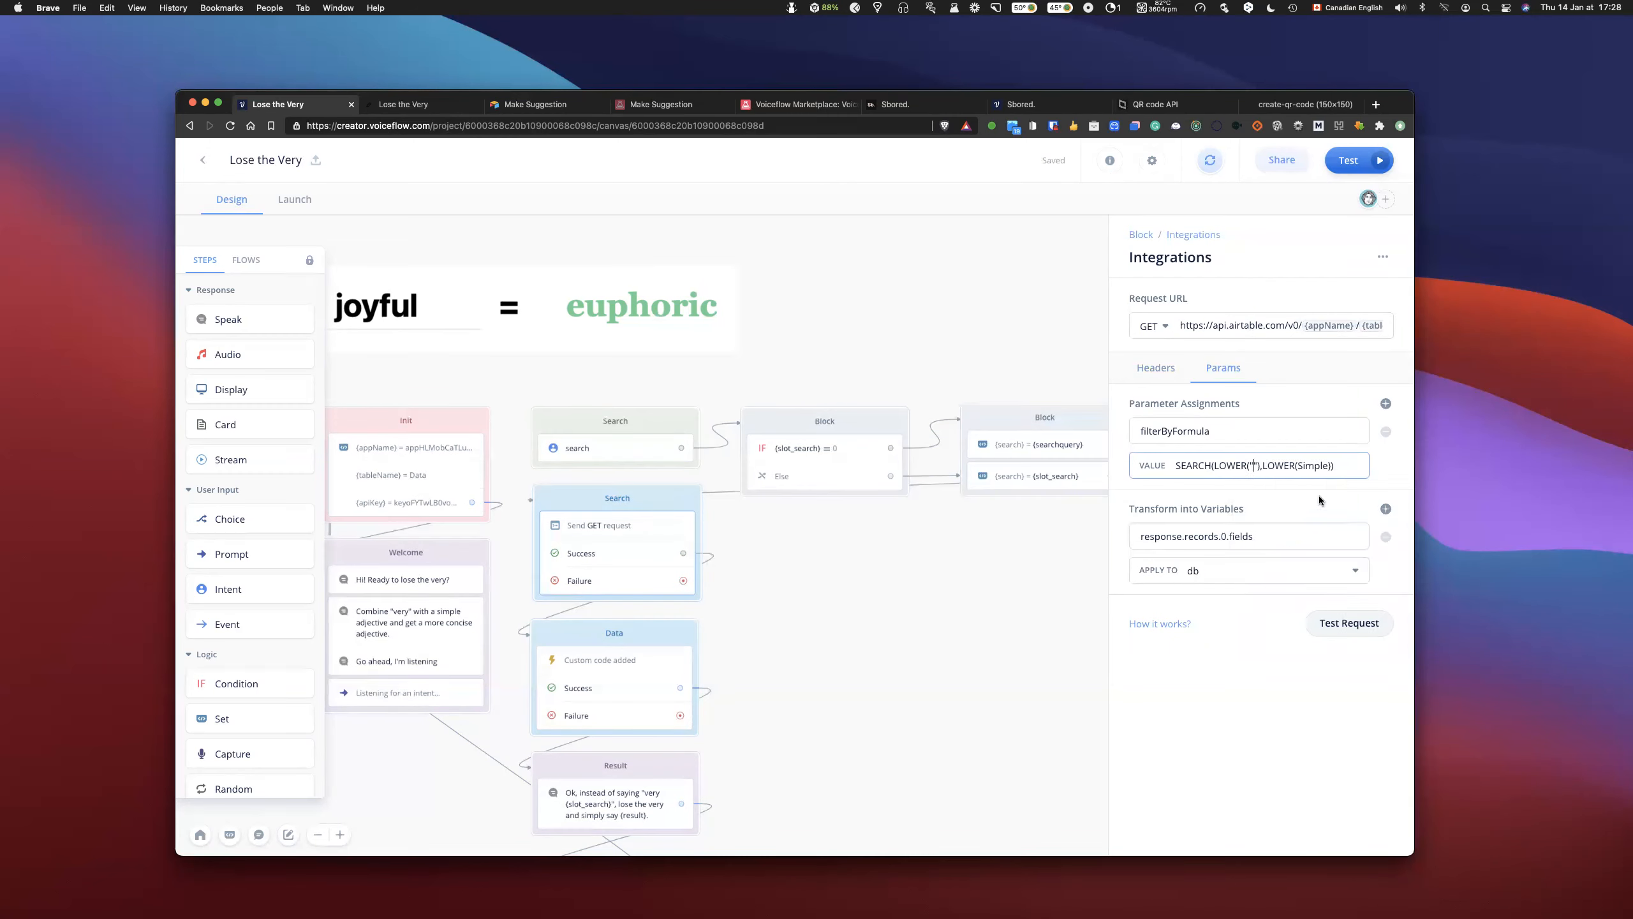
text({sear)
key(Down)
key(Down)
key(Return)
click(861, 580)
- Move the Set block directly below the condition block and the Search intent block directly above it
drag(985, 452, 760, 525)
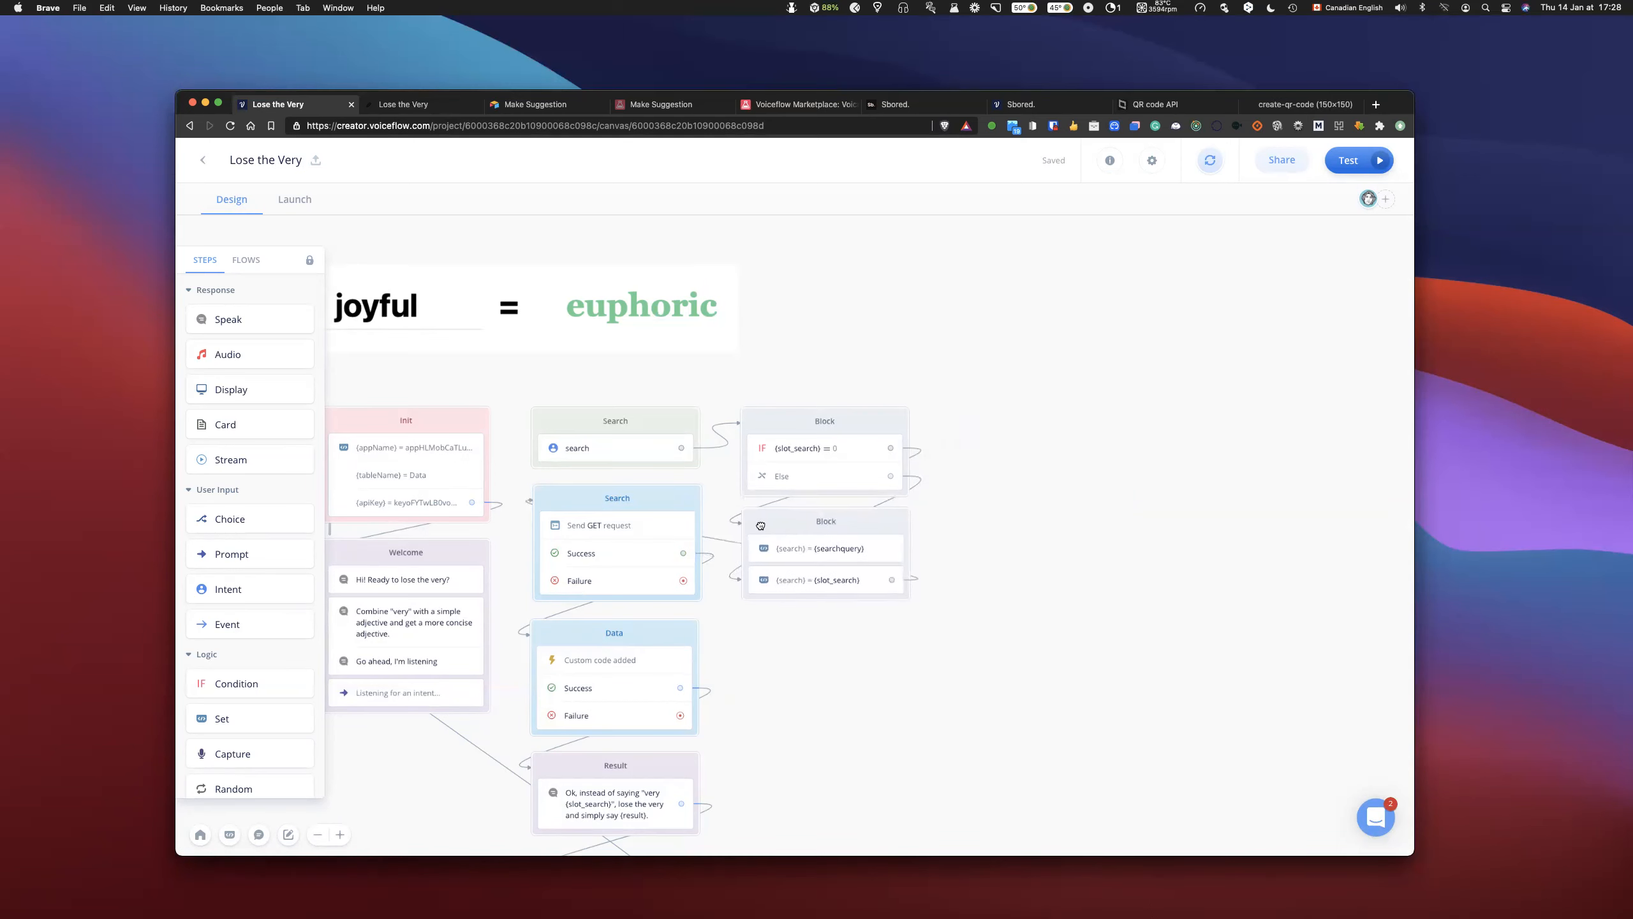
drag(649, 424, 861, 343)
scroll(1028, 477, left, 8)
scroll(1029, 477, up, 3)
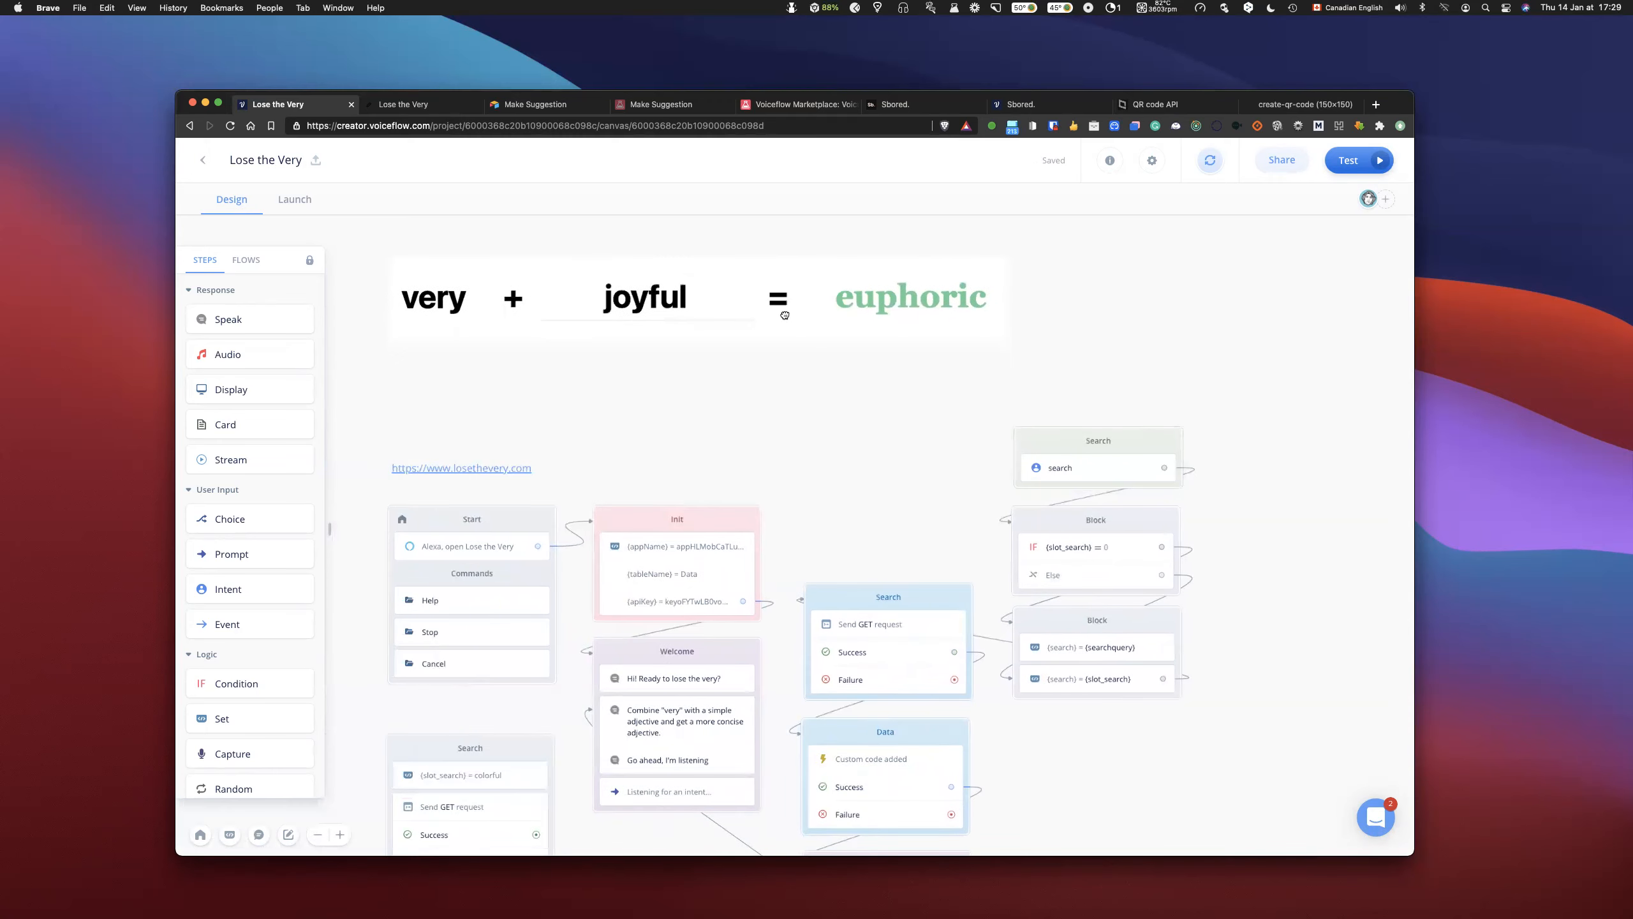
- Move the losethevery.com link up to just below the joyful = euphoric banner
click(464, 469)
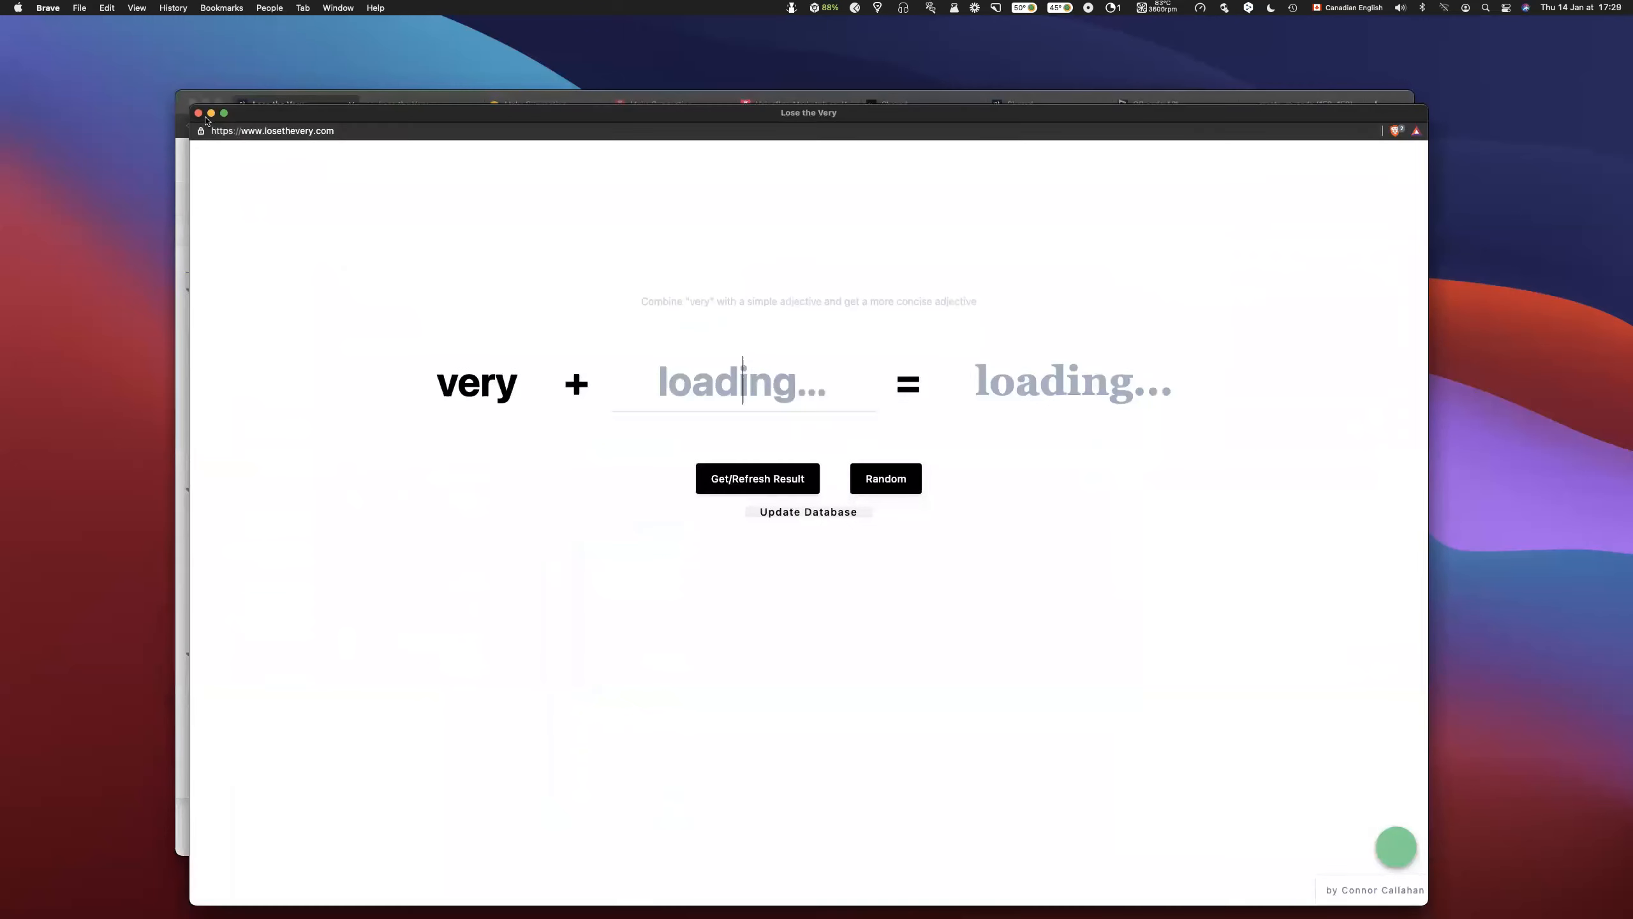
click(198, 113)
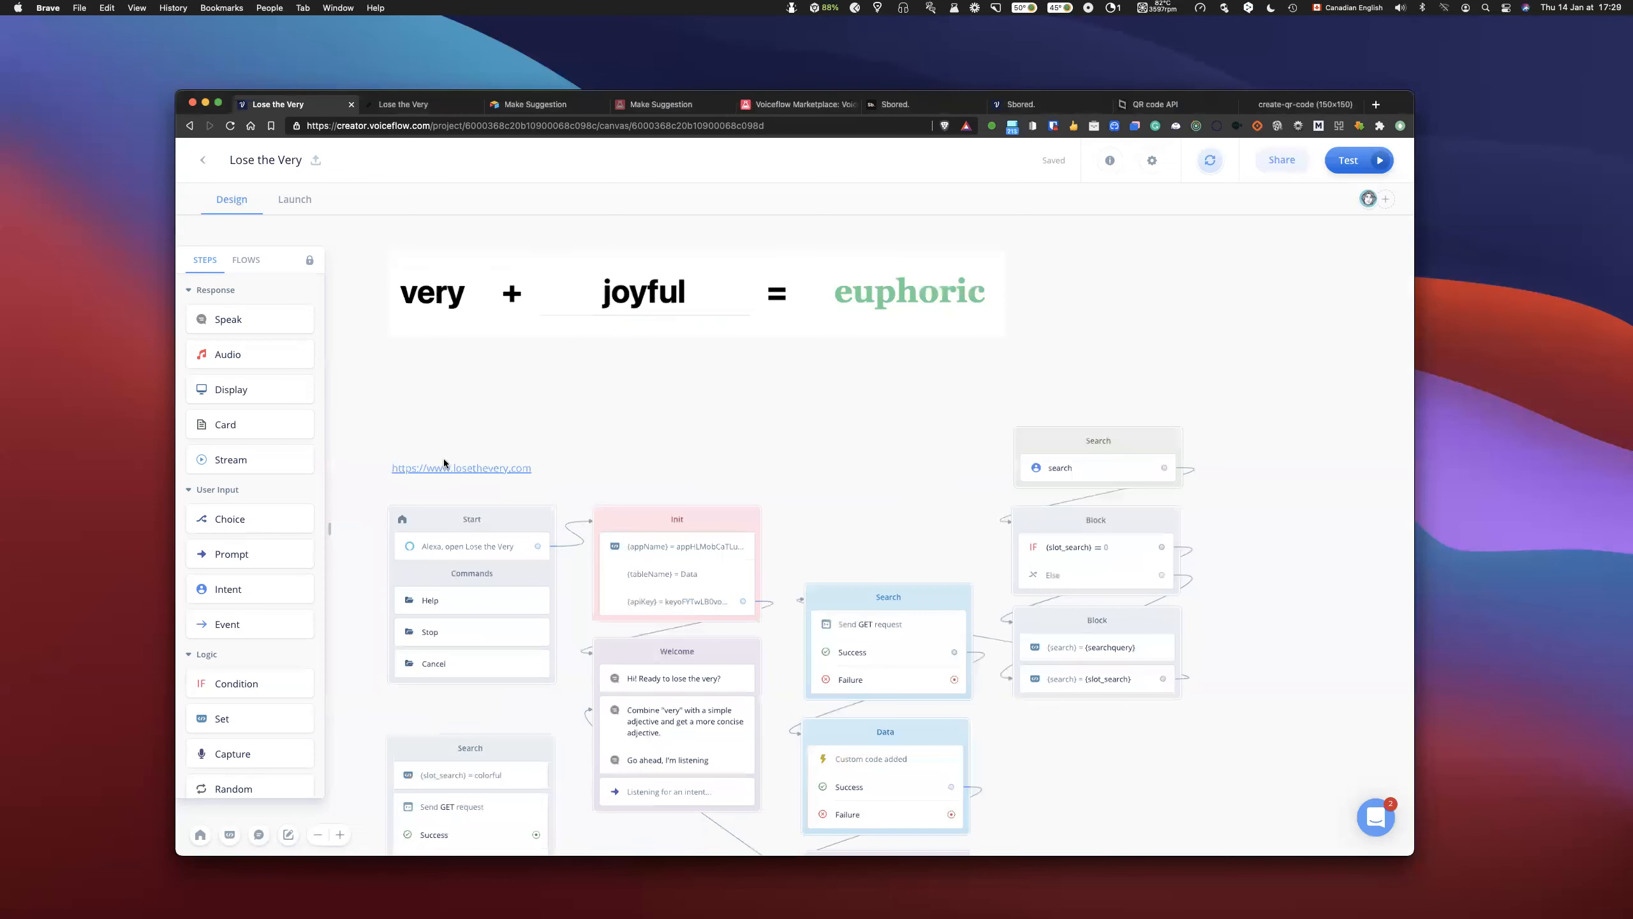
drag(452, 460, 448, 343)
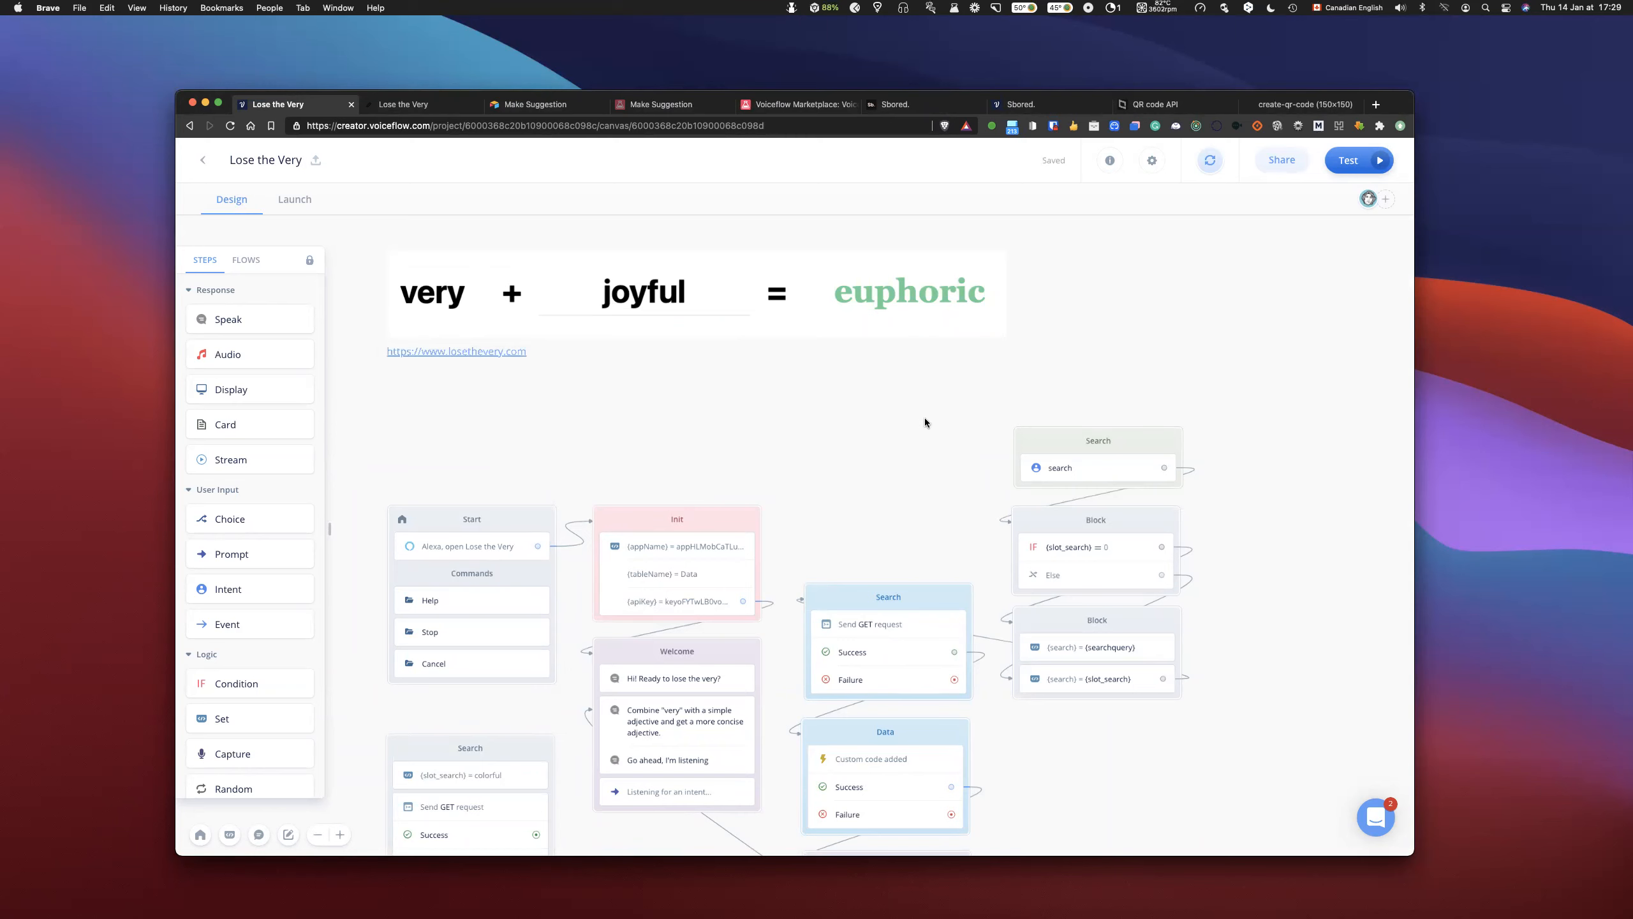
- Move the Search intent, condition and Set blocks together above the Search request block, and shift the banner image up
scroll(924, 417, down, 3)
drag(1116, 509, 1171, 587)
drag(1144, 372, 935, 242)
scroll(1119, 347, up, 5)
drag(965, 353, 957, 281)
scroll(1126, 531, down, 1)
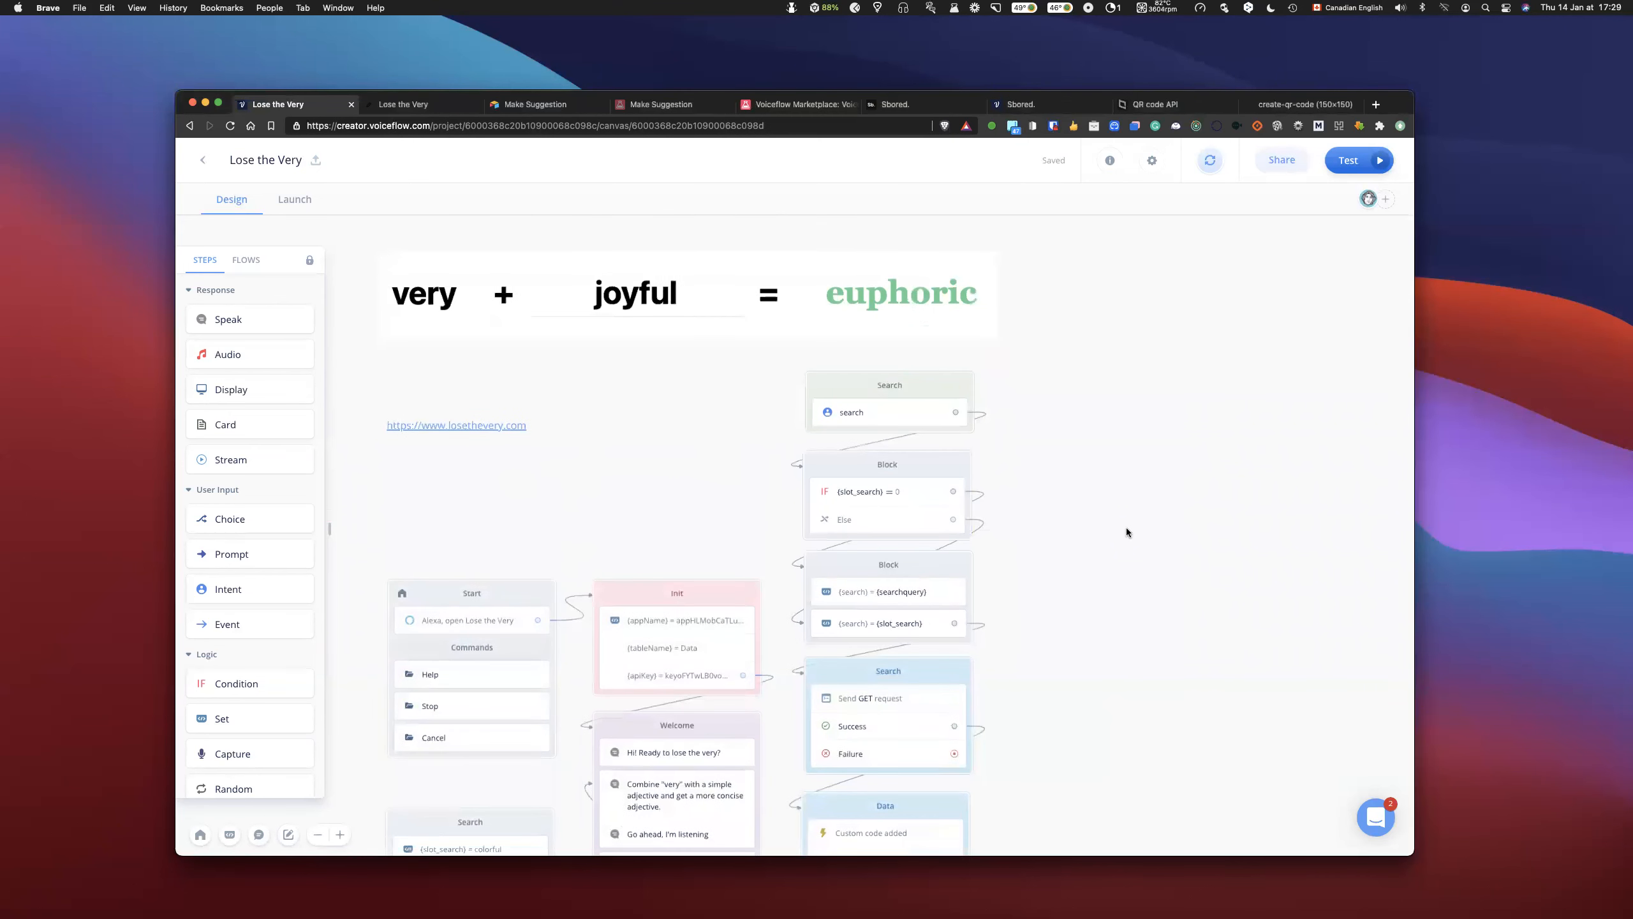
- Review the search intent's utterances and how the intent leads into the slot_search condition block
click(855, 412)
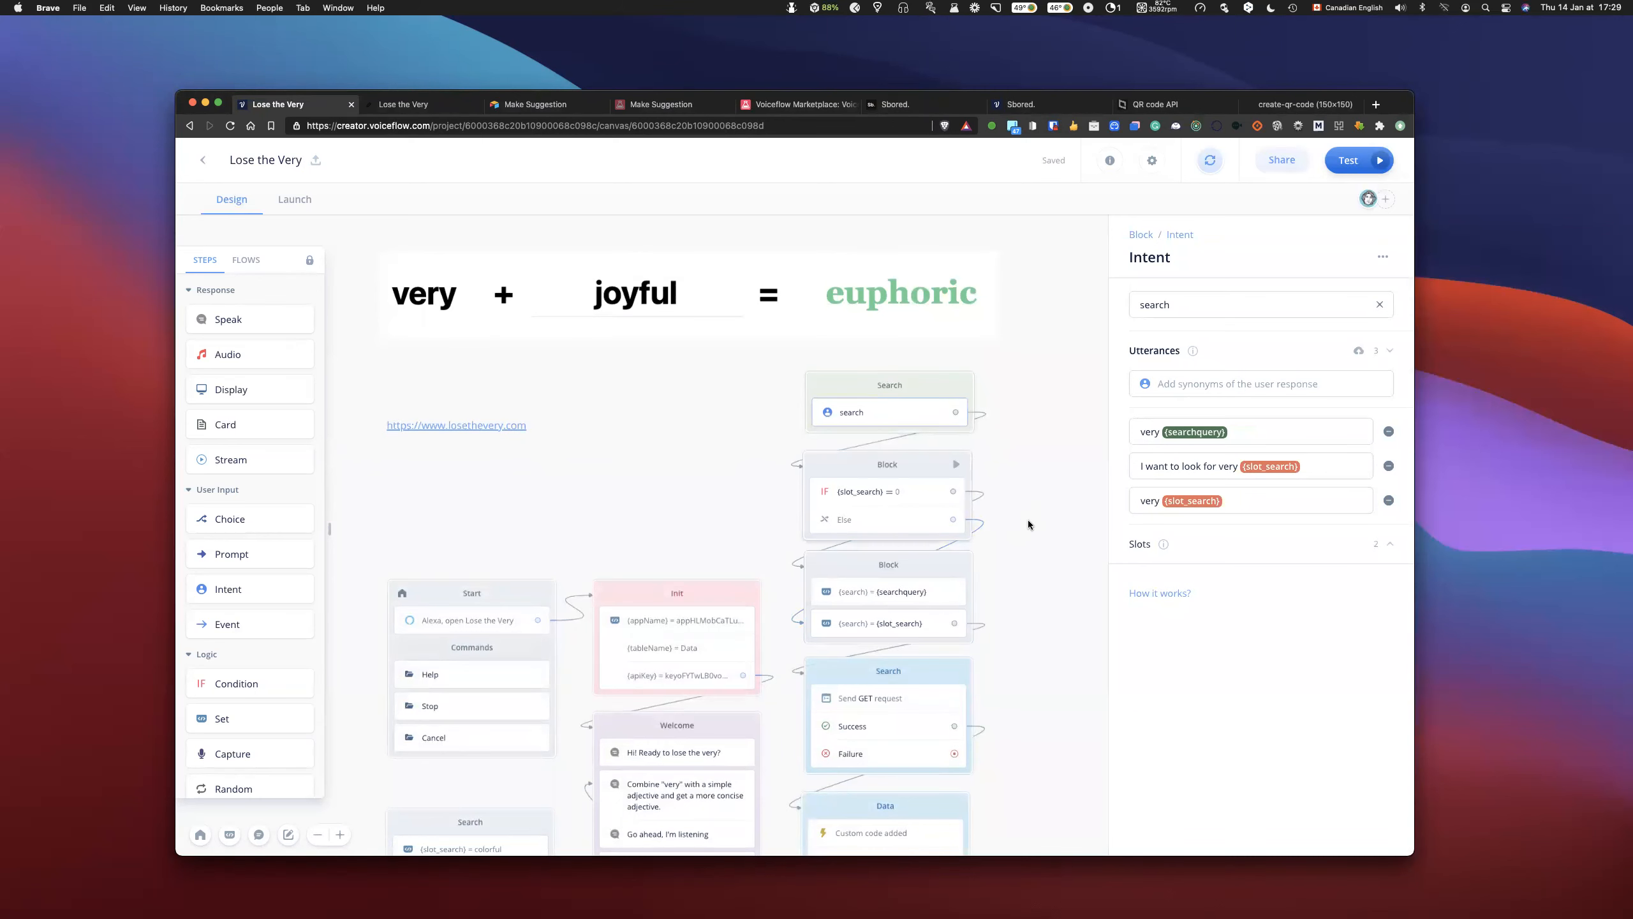
scroll(1028, 524, down, 5)
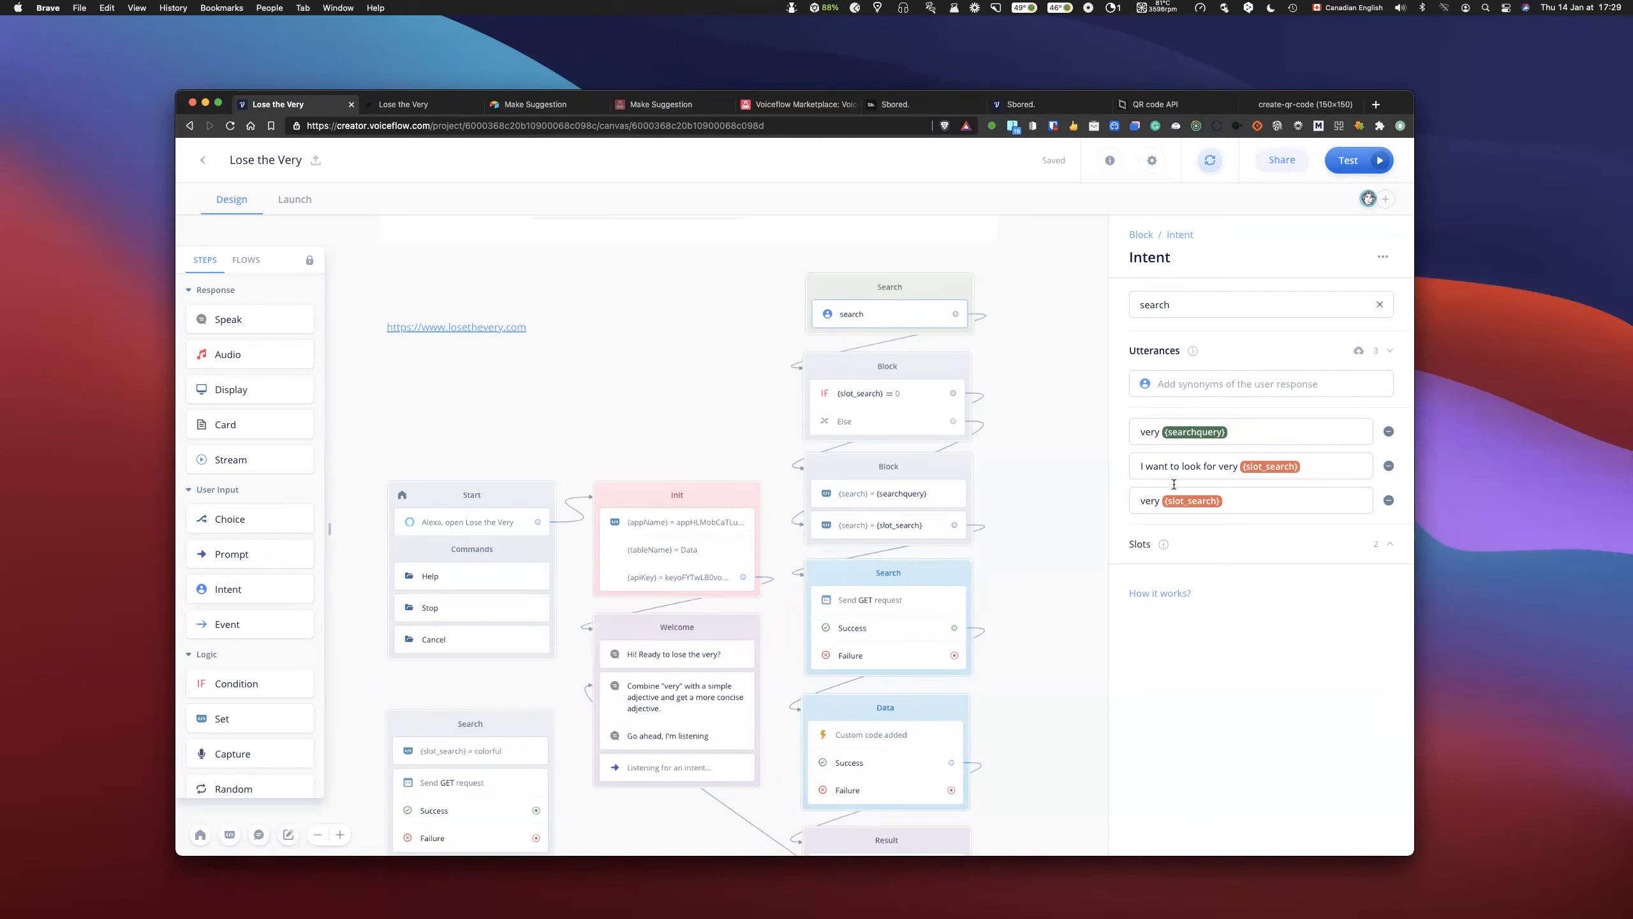
click(1038, 386)
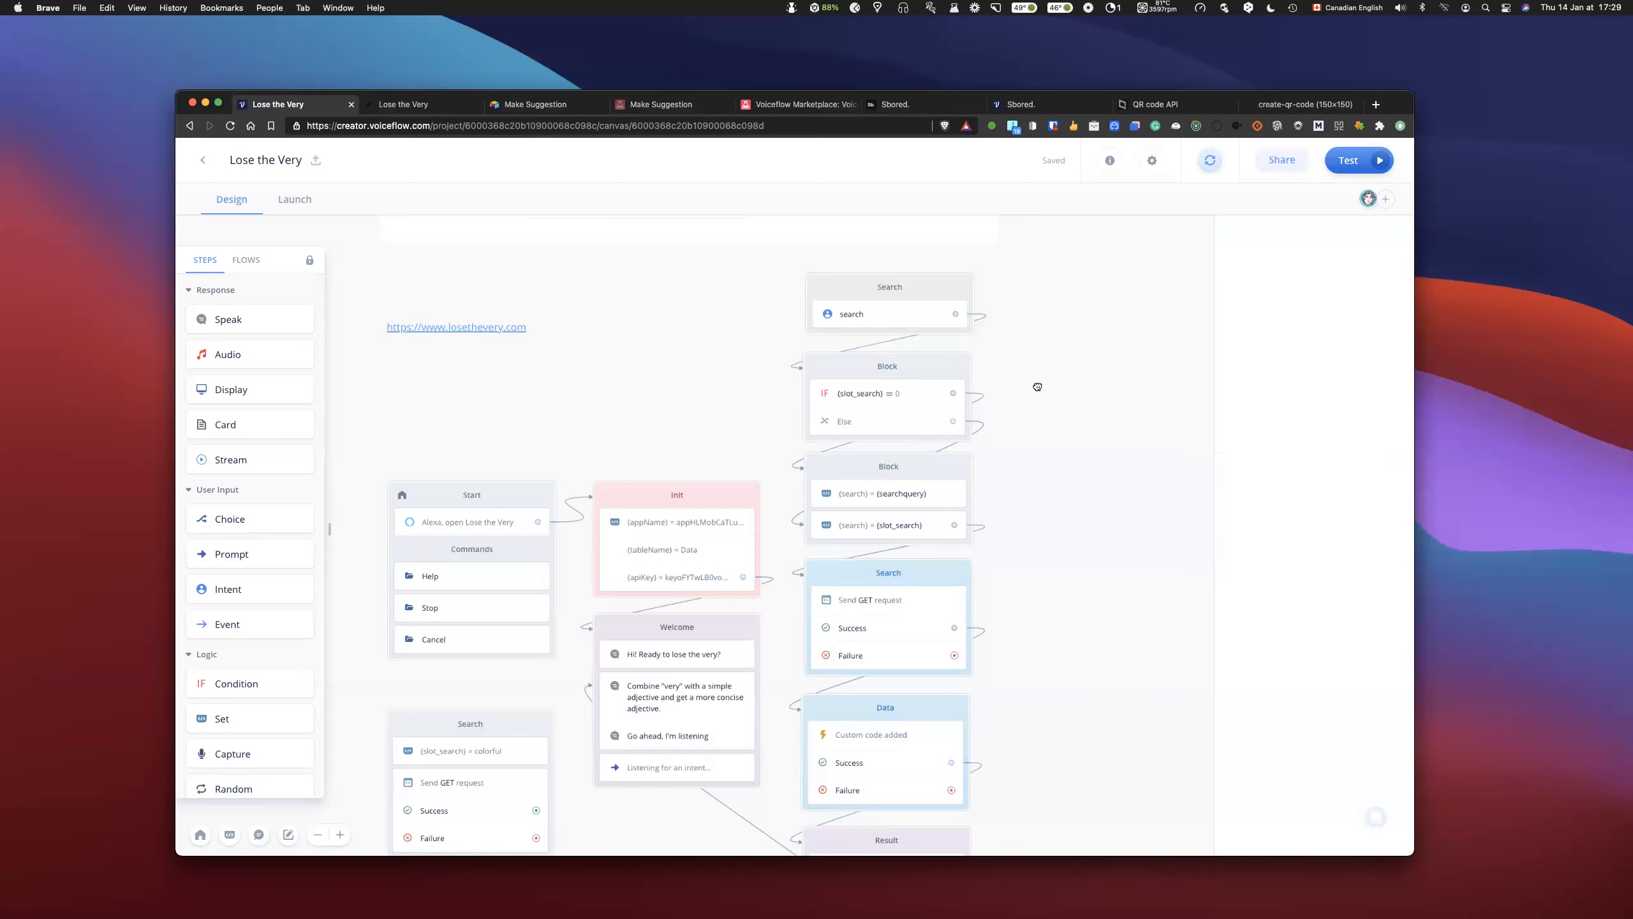
click(917, 297)
click(917, 380)
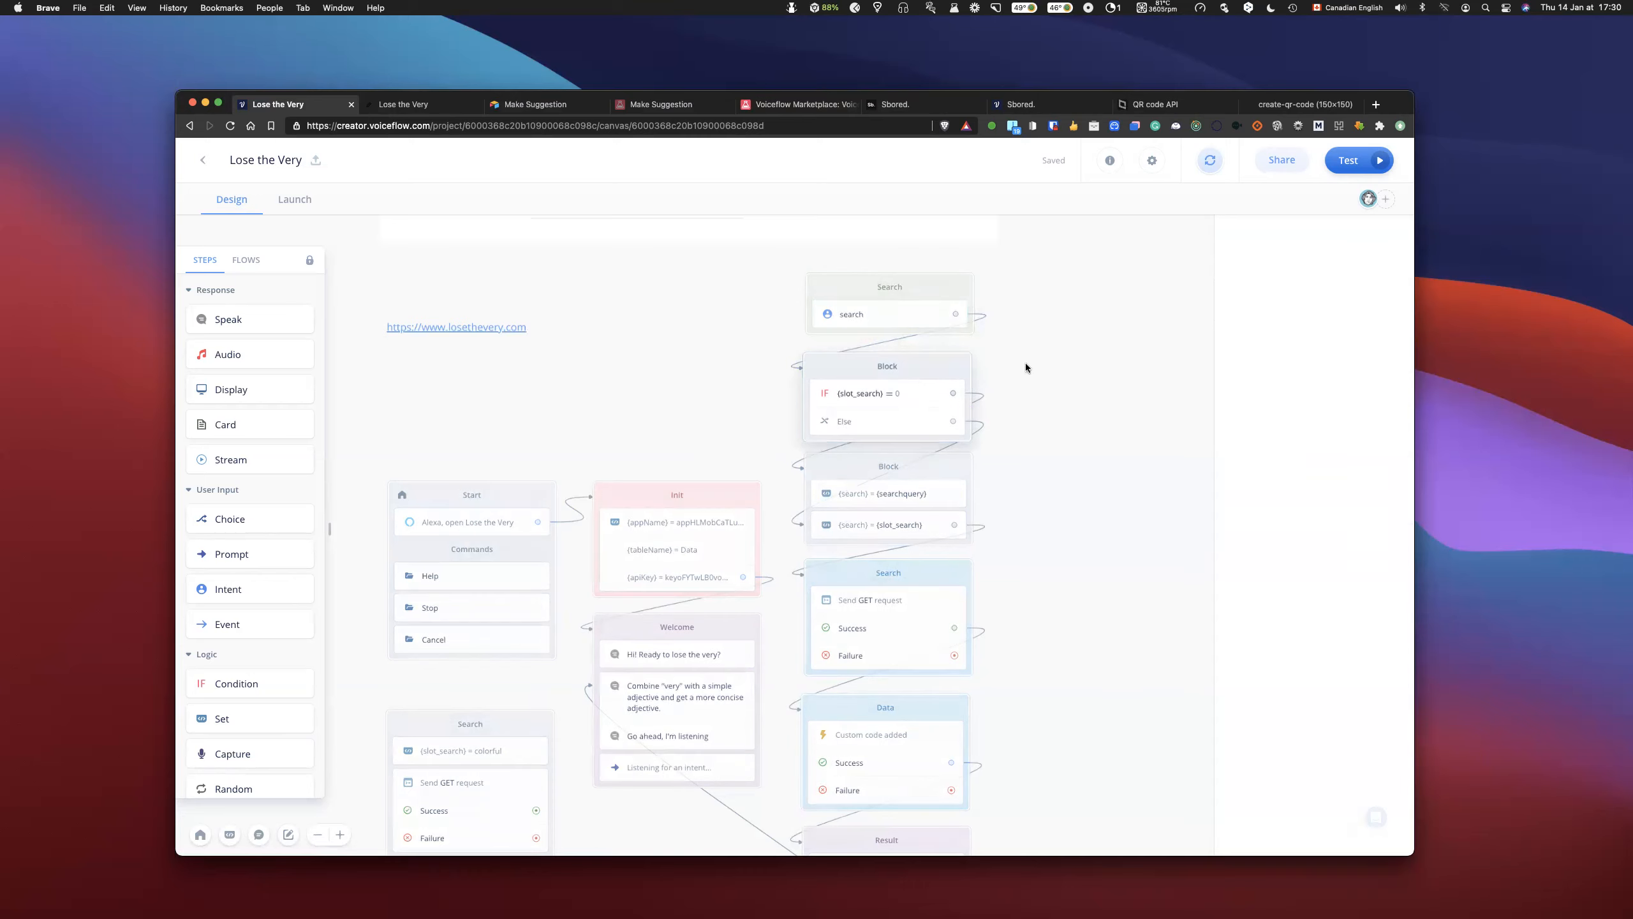
click(892, 314)
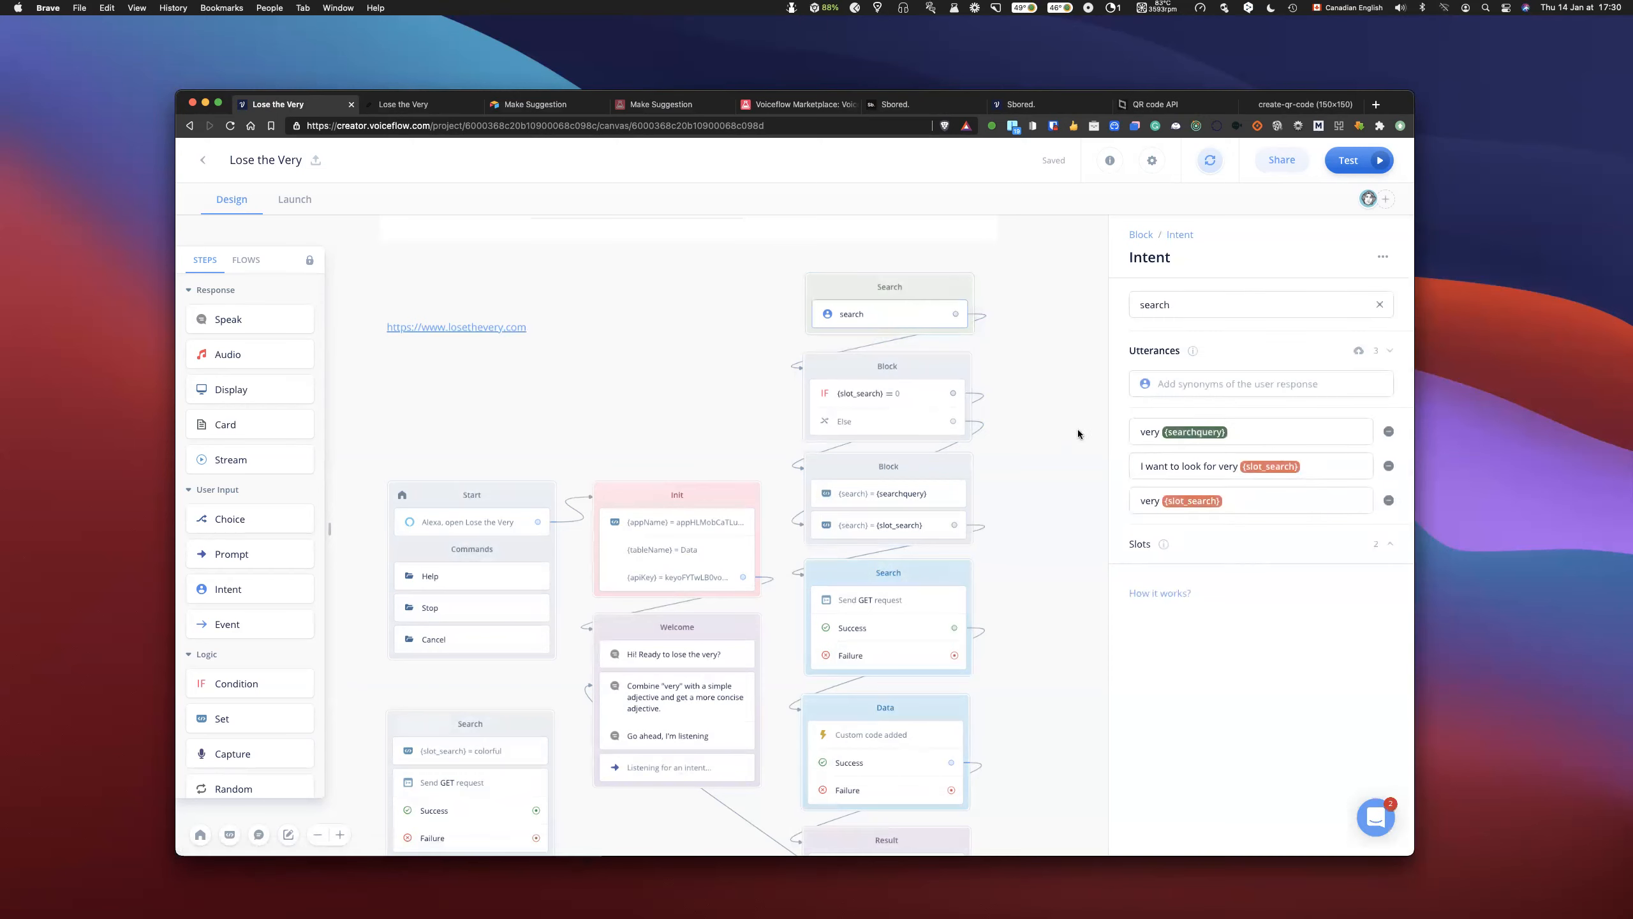
click(1023, 480)
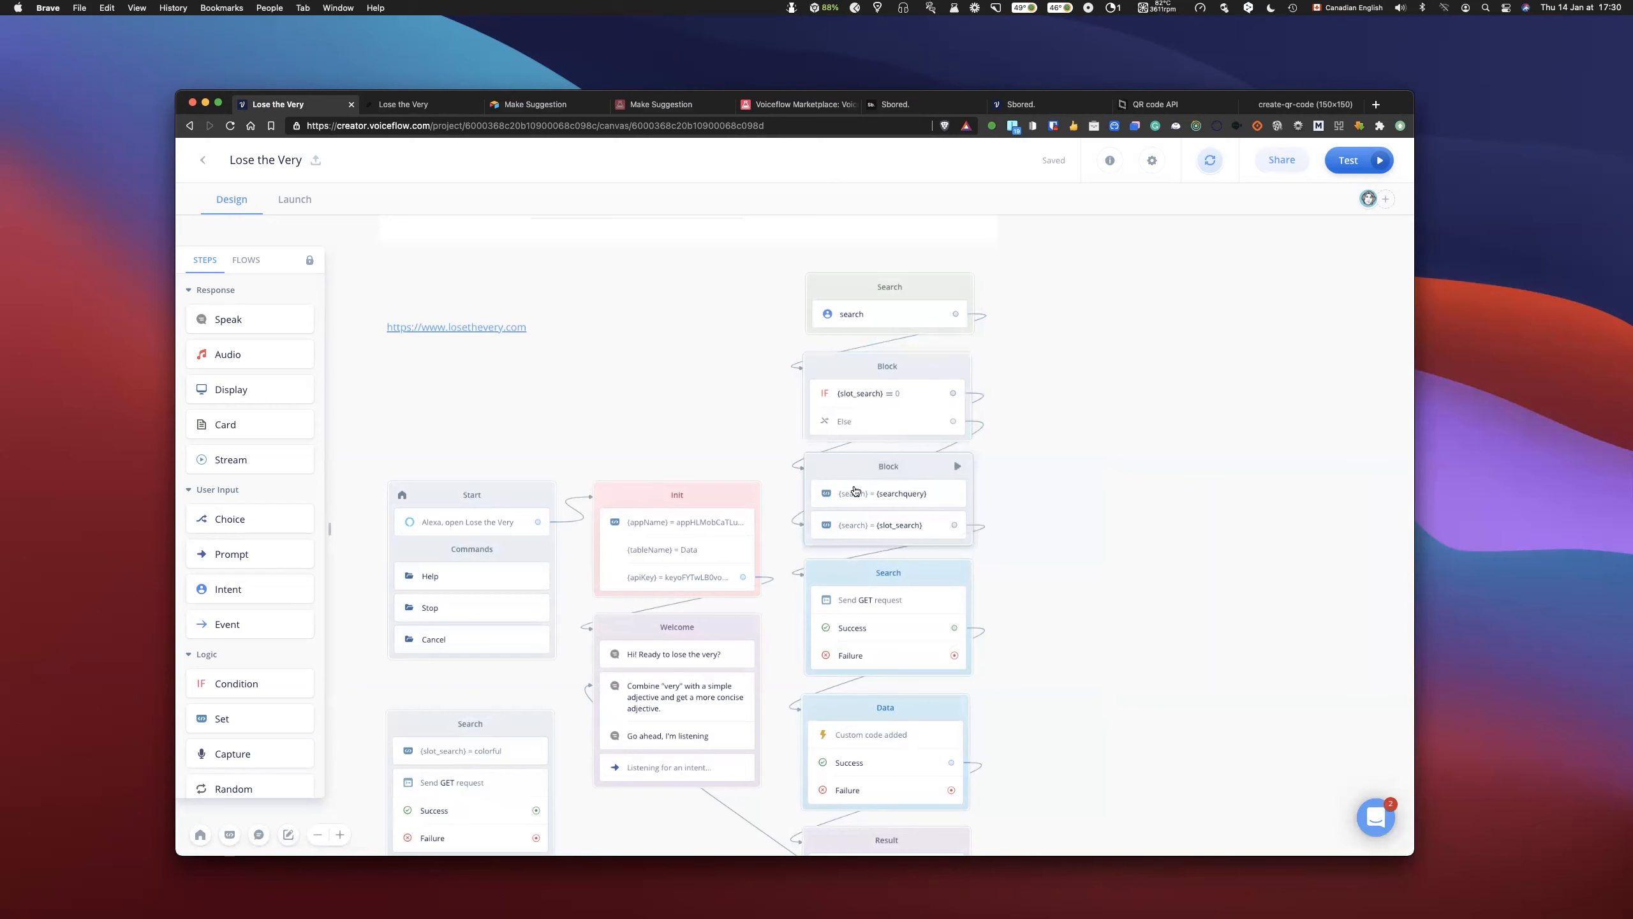
- Review the flow from the condition and Set blocks through to Exit, including the Search block's GET request settings
scroll(1079, 437, down, 5)
scroll(933, 432, down, 1)
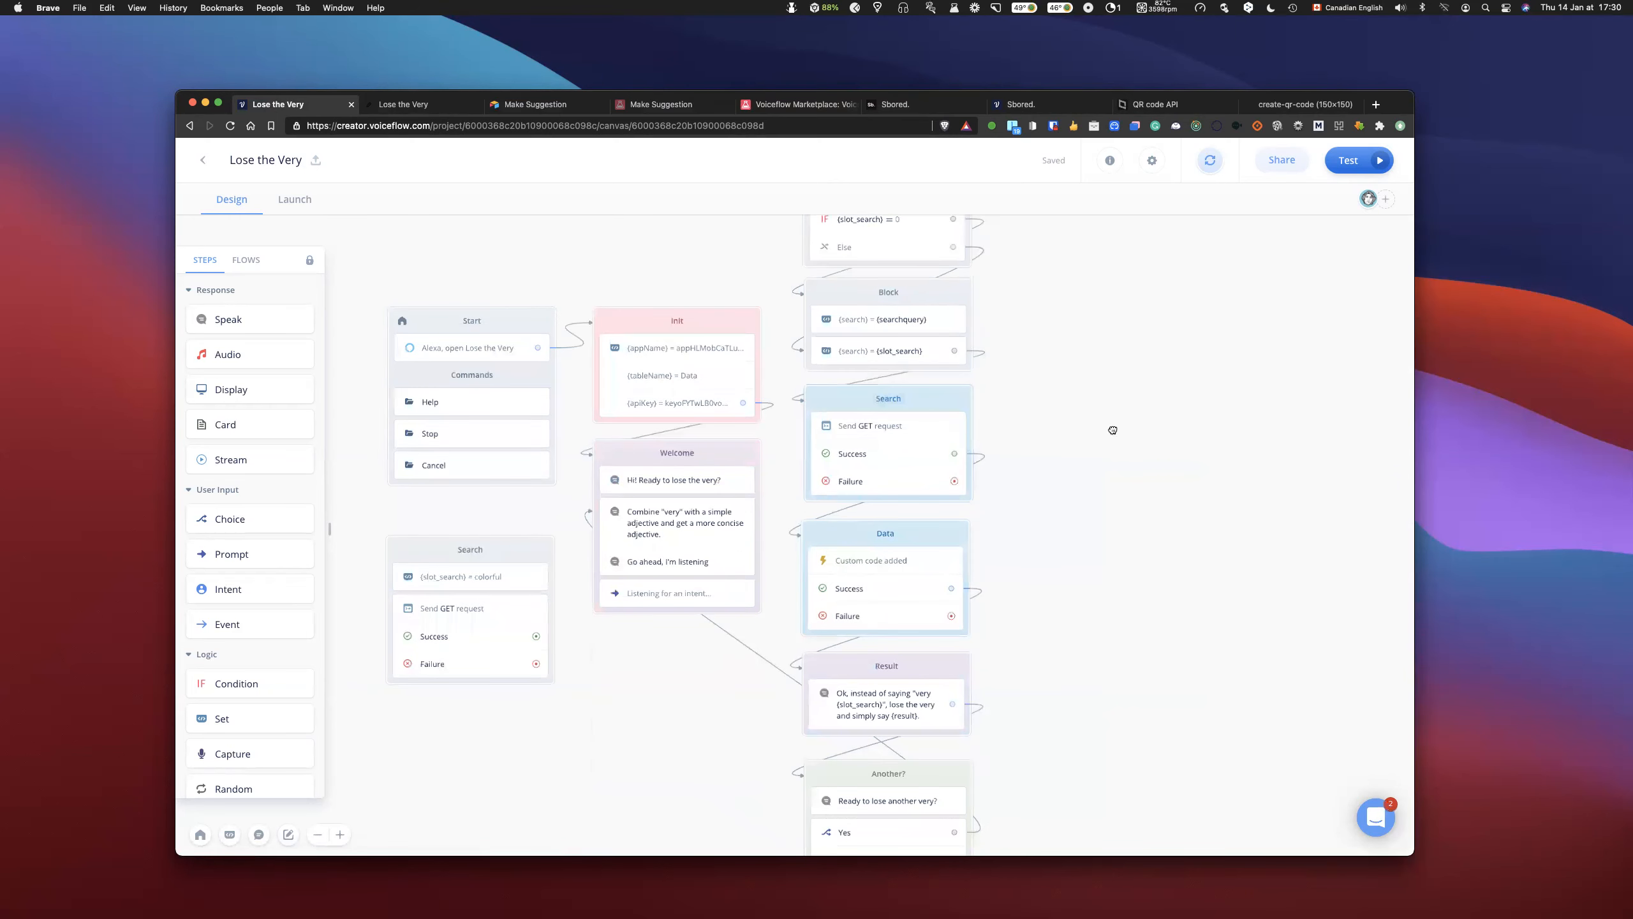
scroll(1063, 442, down, 1)
scroll(1062, 443, up, 1)
scroll(1061, 439, up, 3)
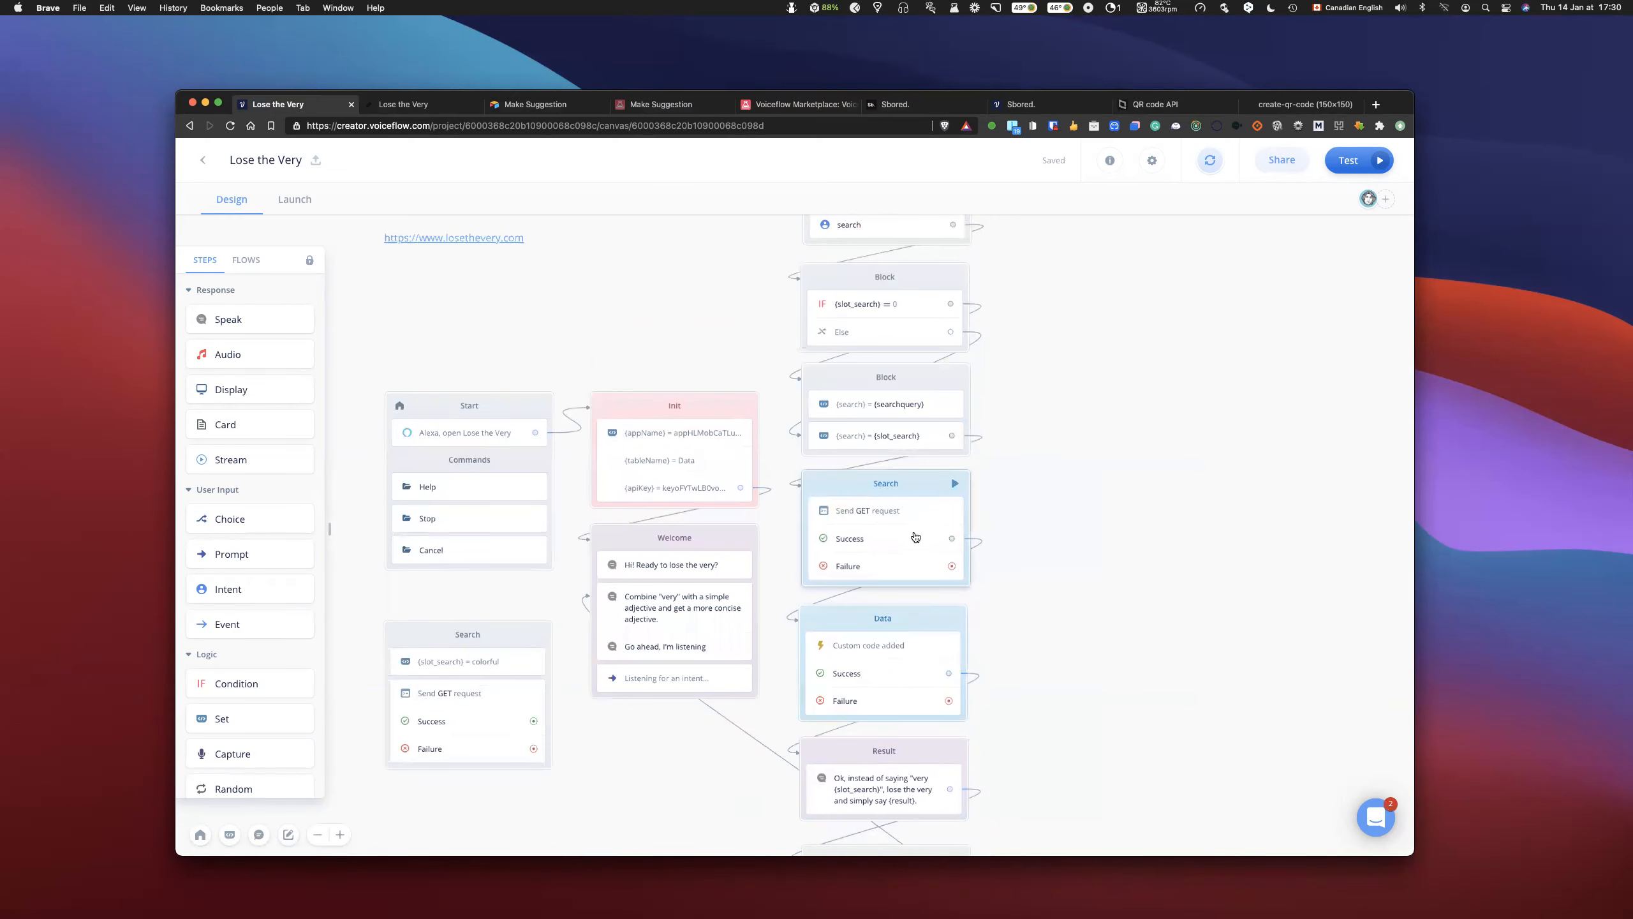
click(916, 518)
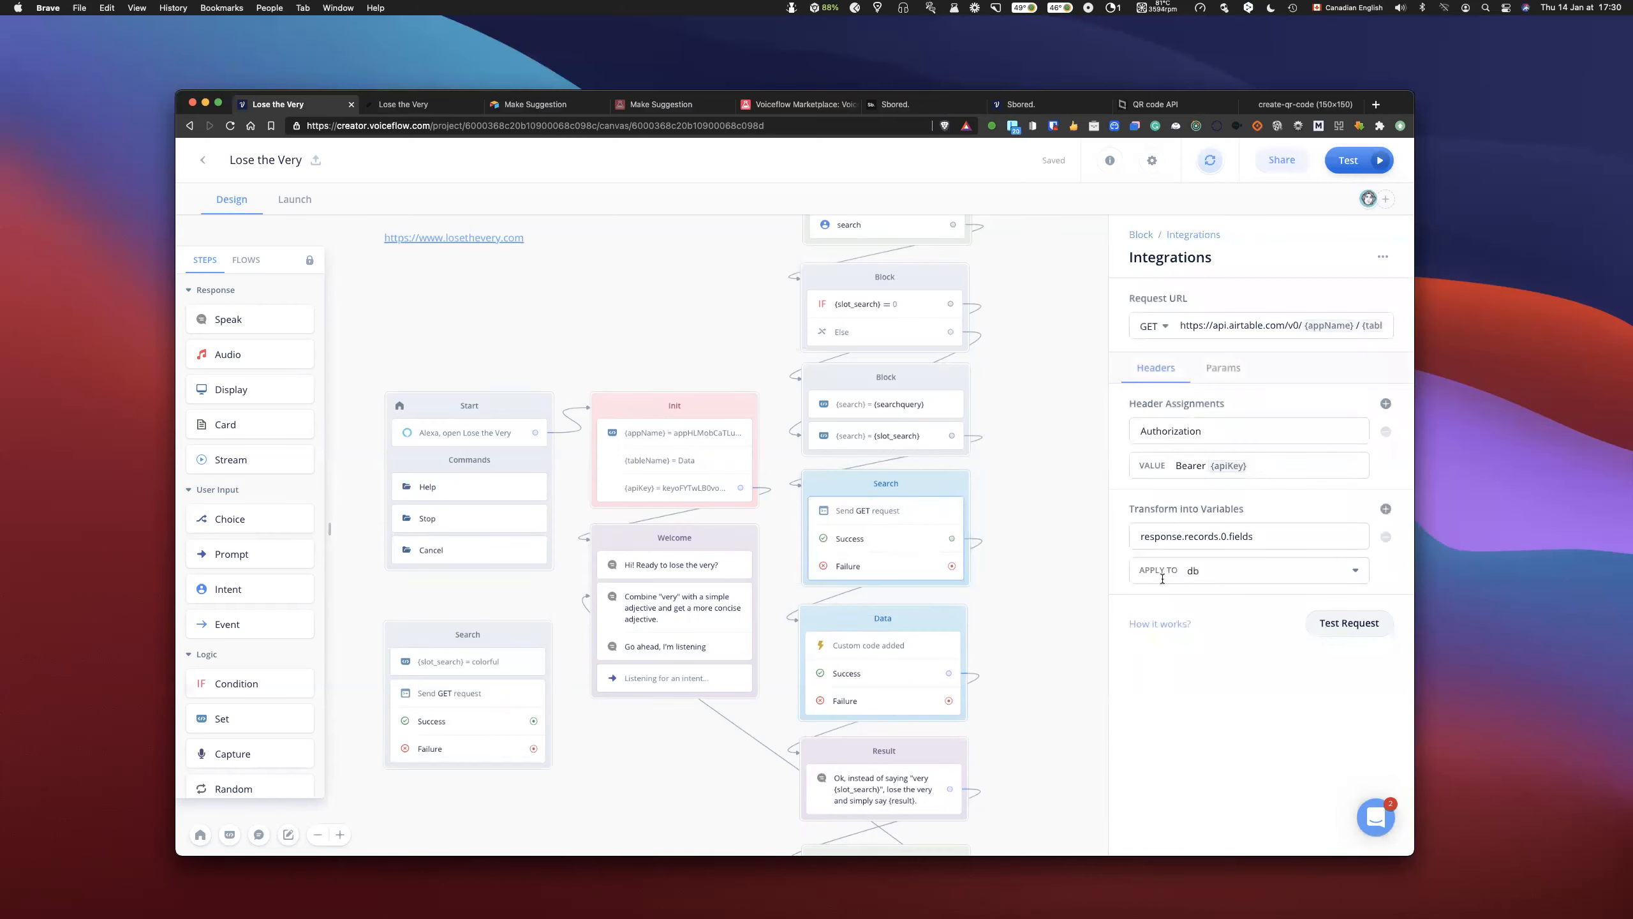
click(1003, 555)
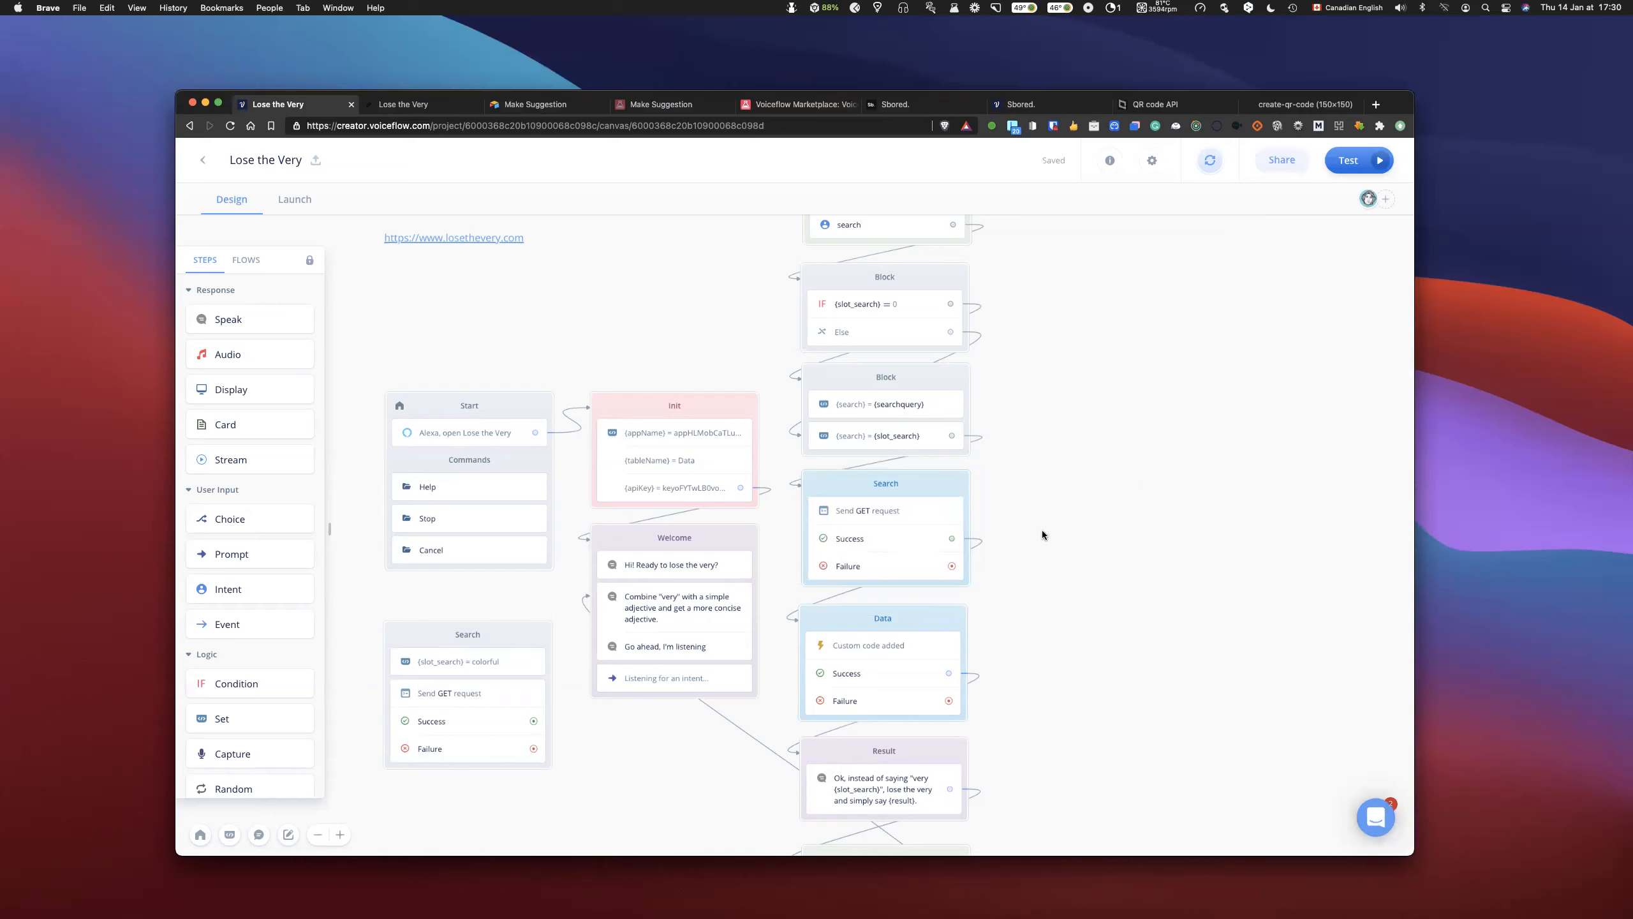
scroll(1023, 515, down, 2)
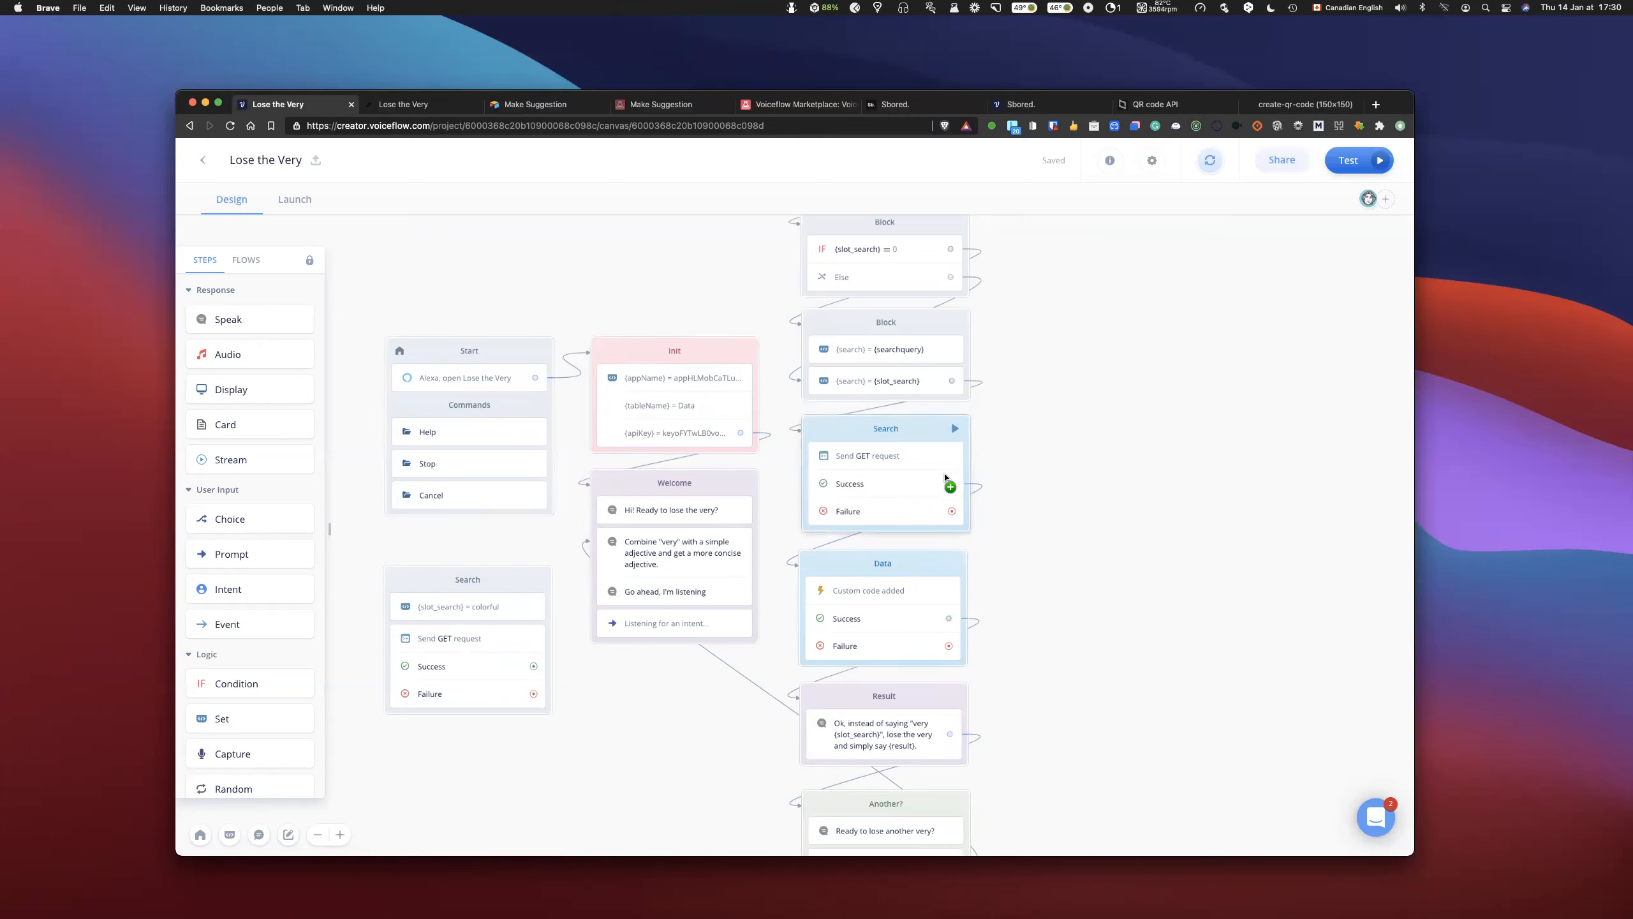
scroll(915, 338, up, 2)
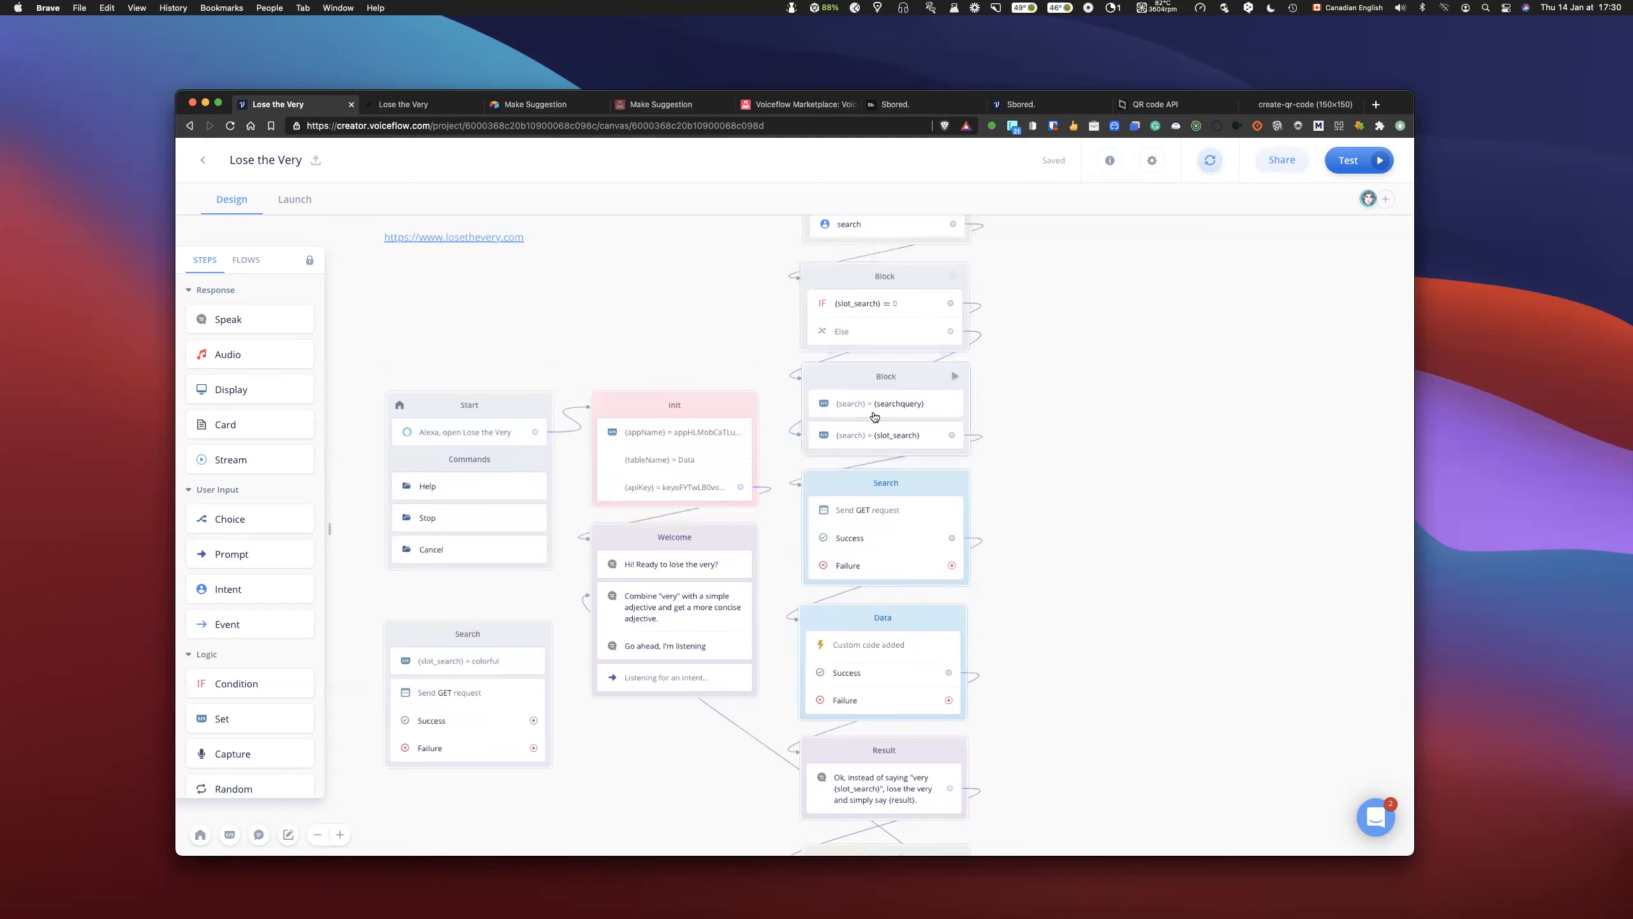
scroll(997, 442, down, 3)
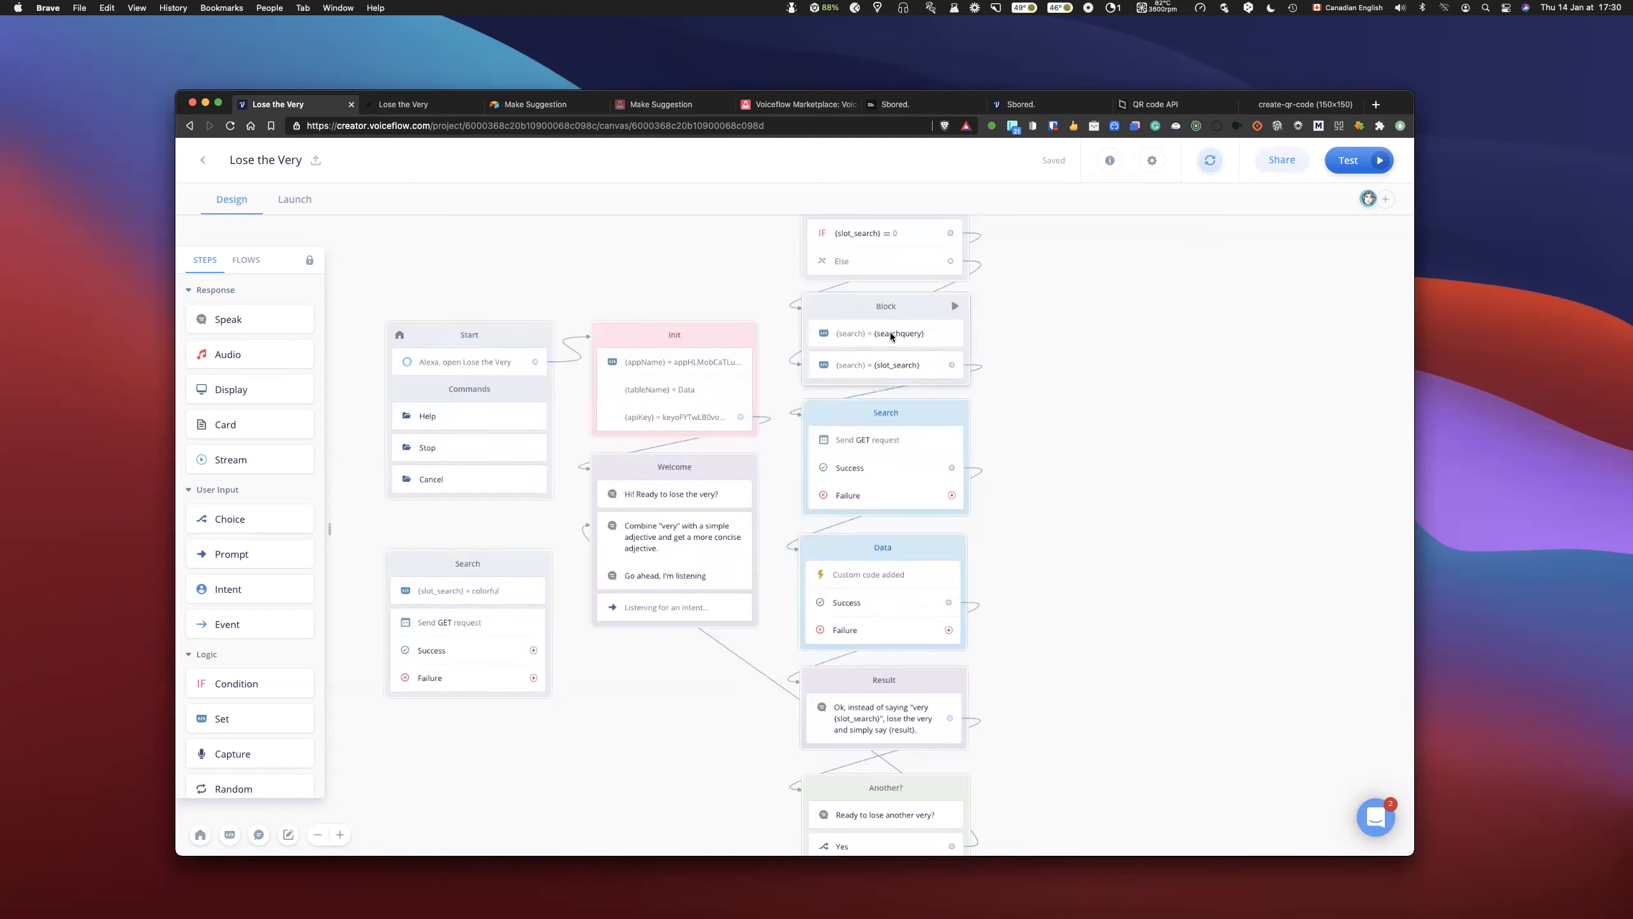
scroll(902, 400, up, 5)
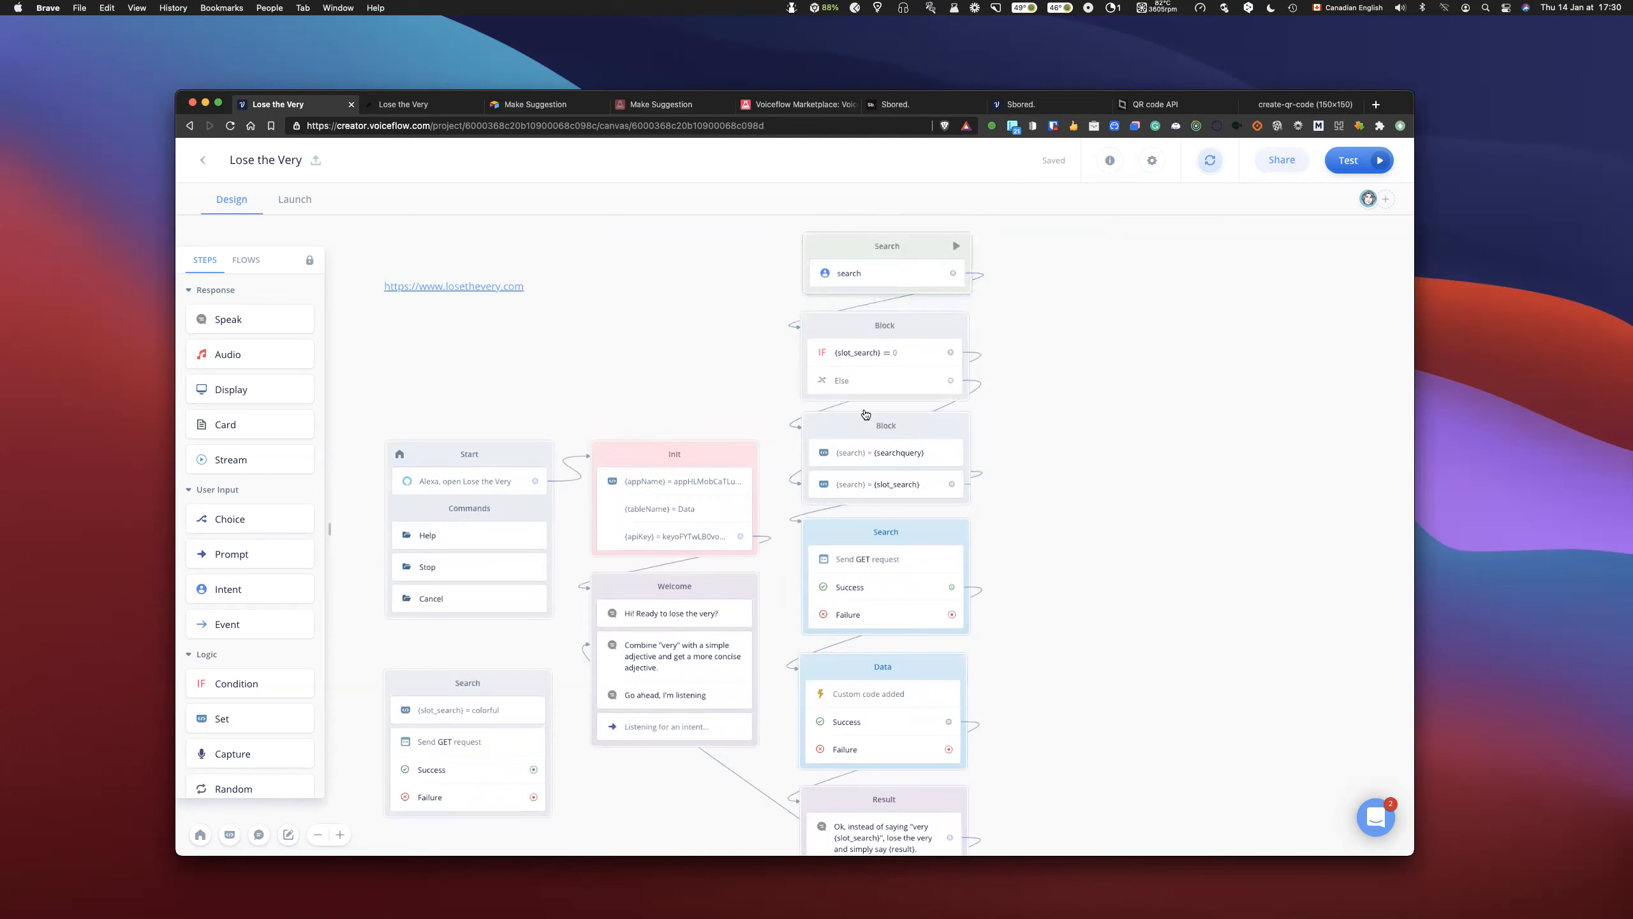
scroll(1028, 560, down, 2)
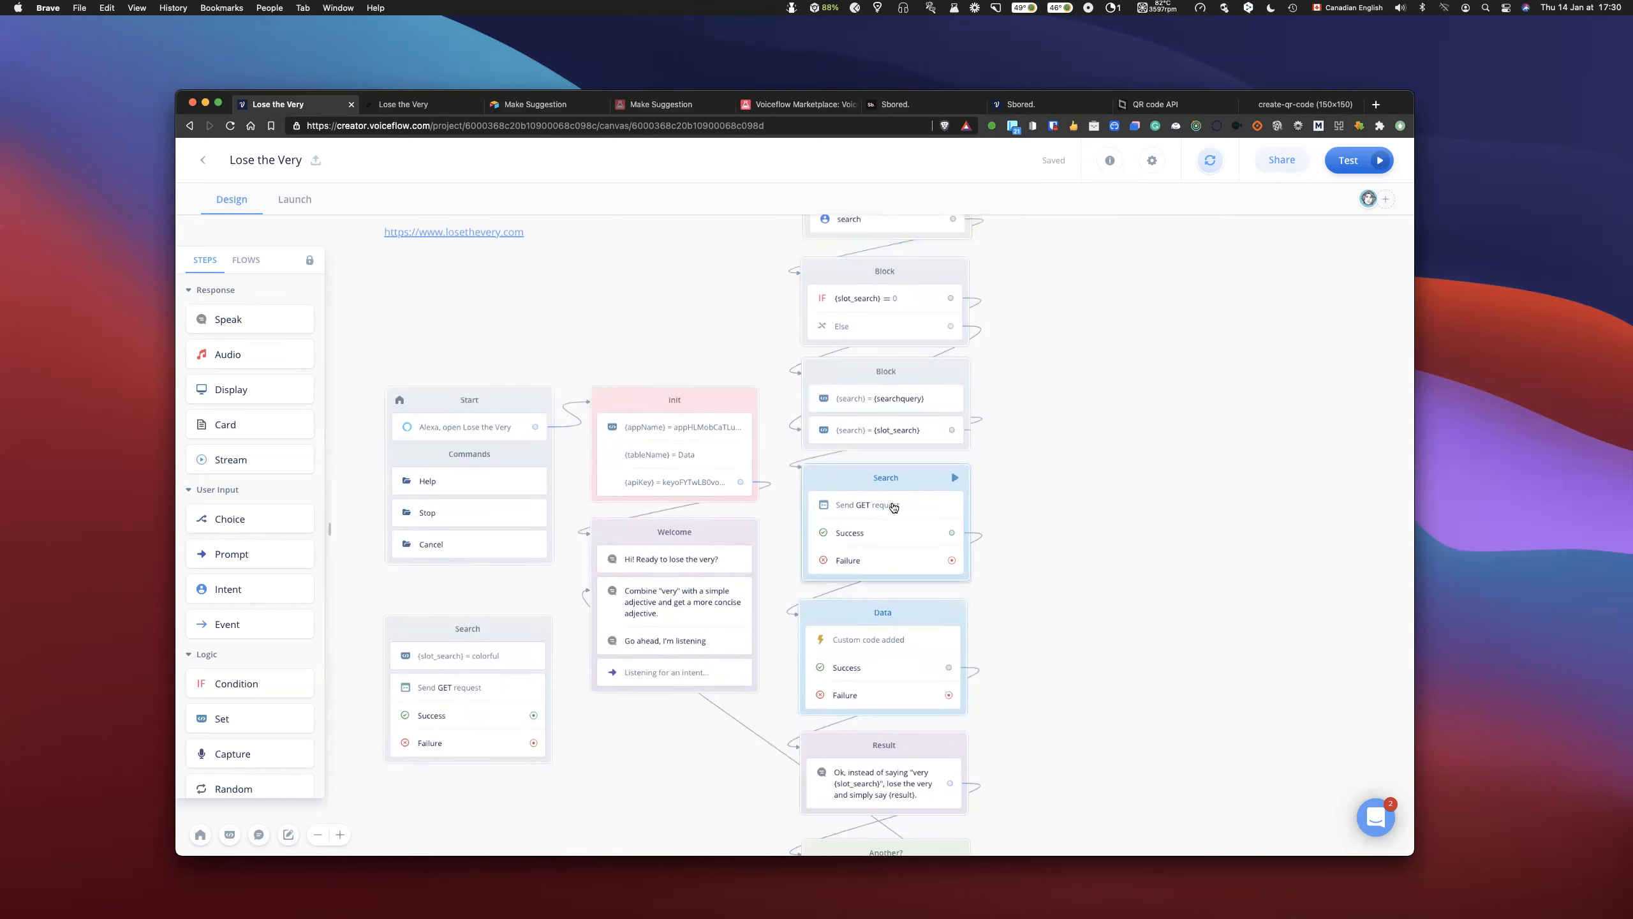
click(896, 506)
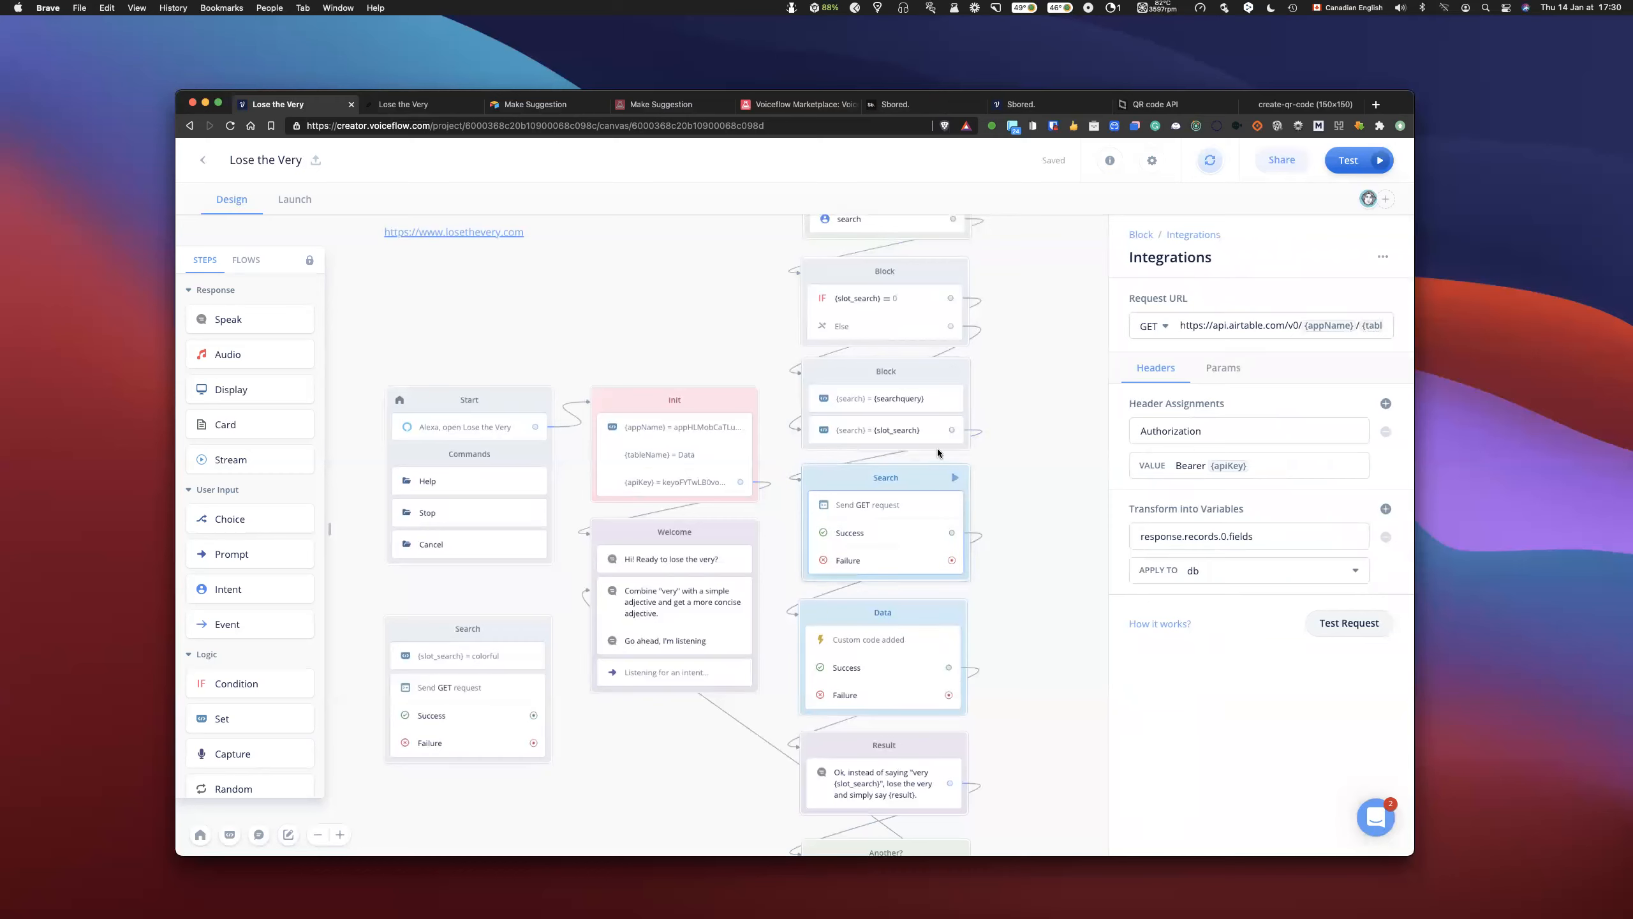
scroll(965, 611, down, 1)
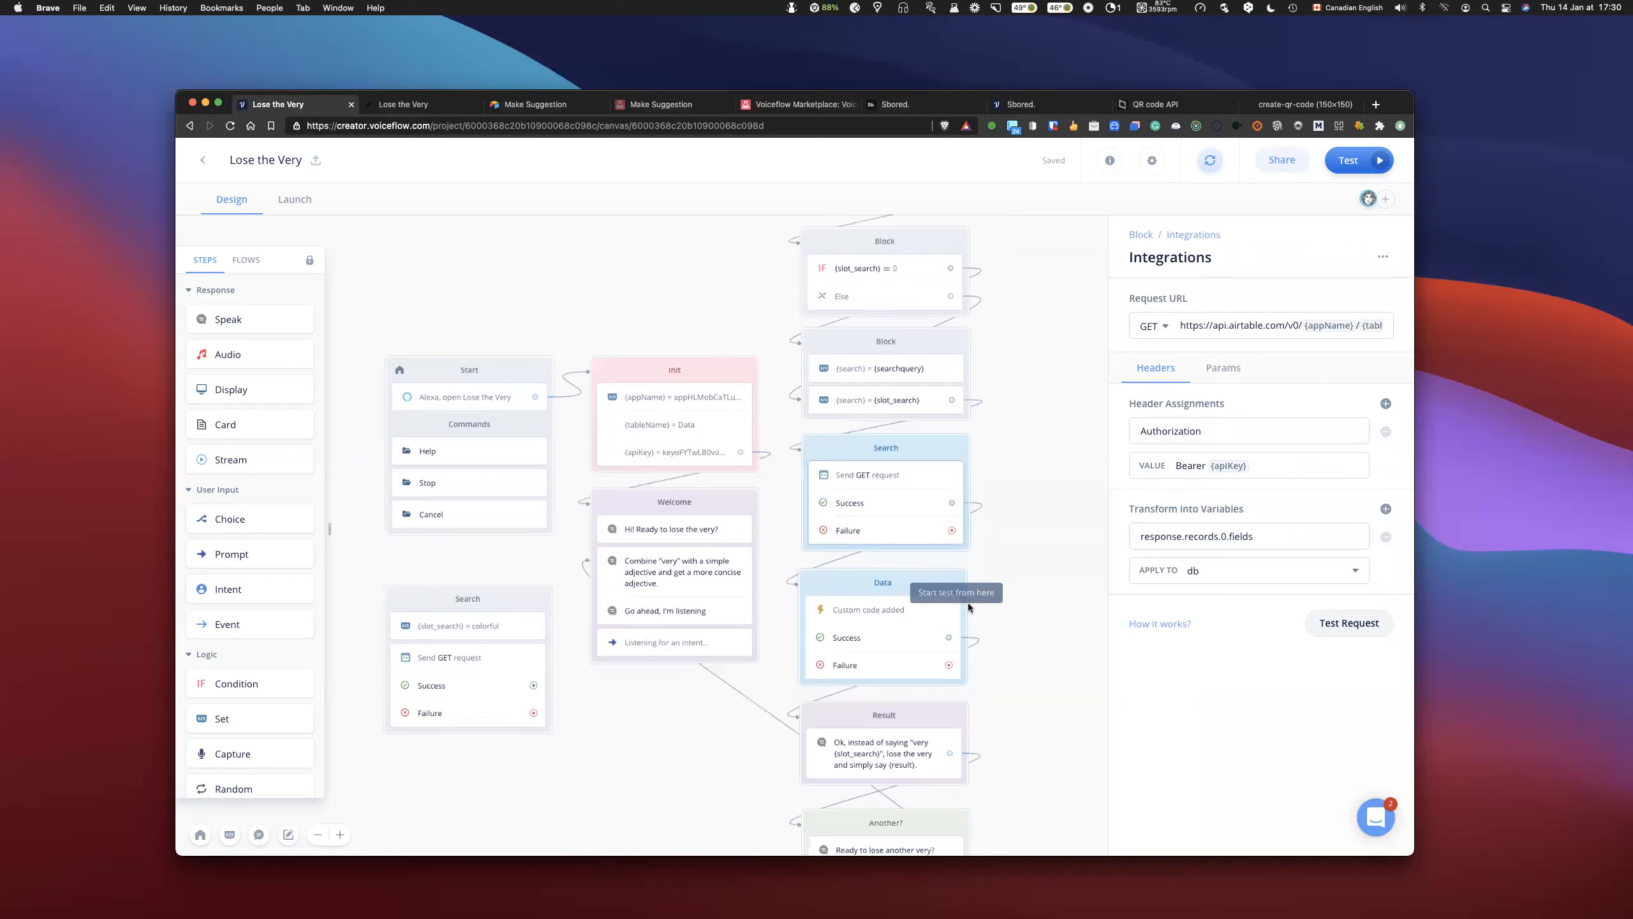
scroll(969, 607, down, 3)
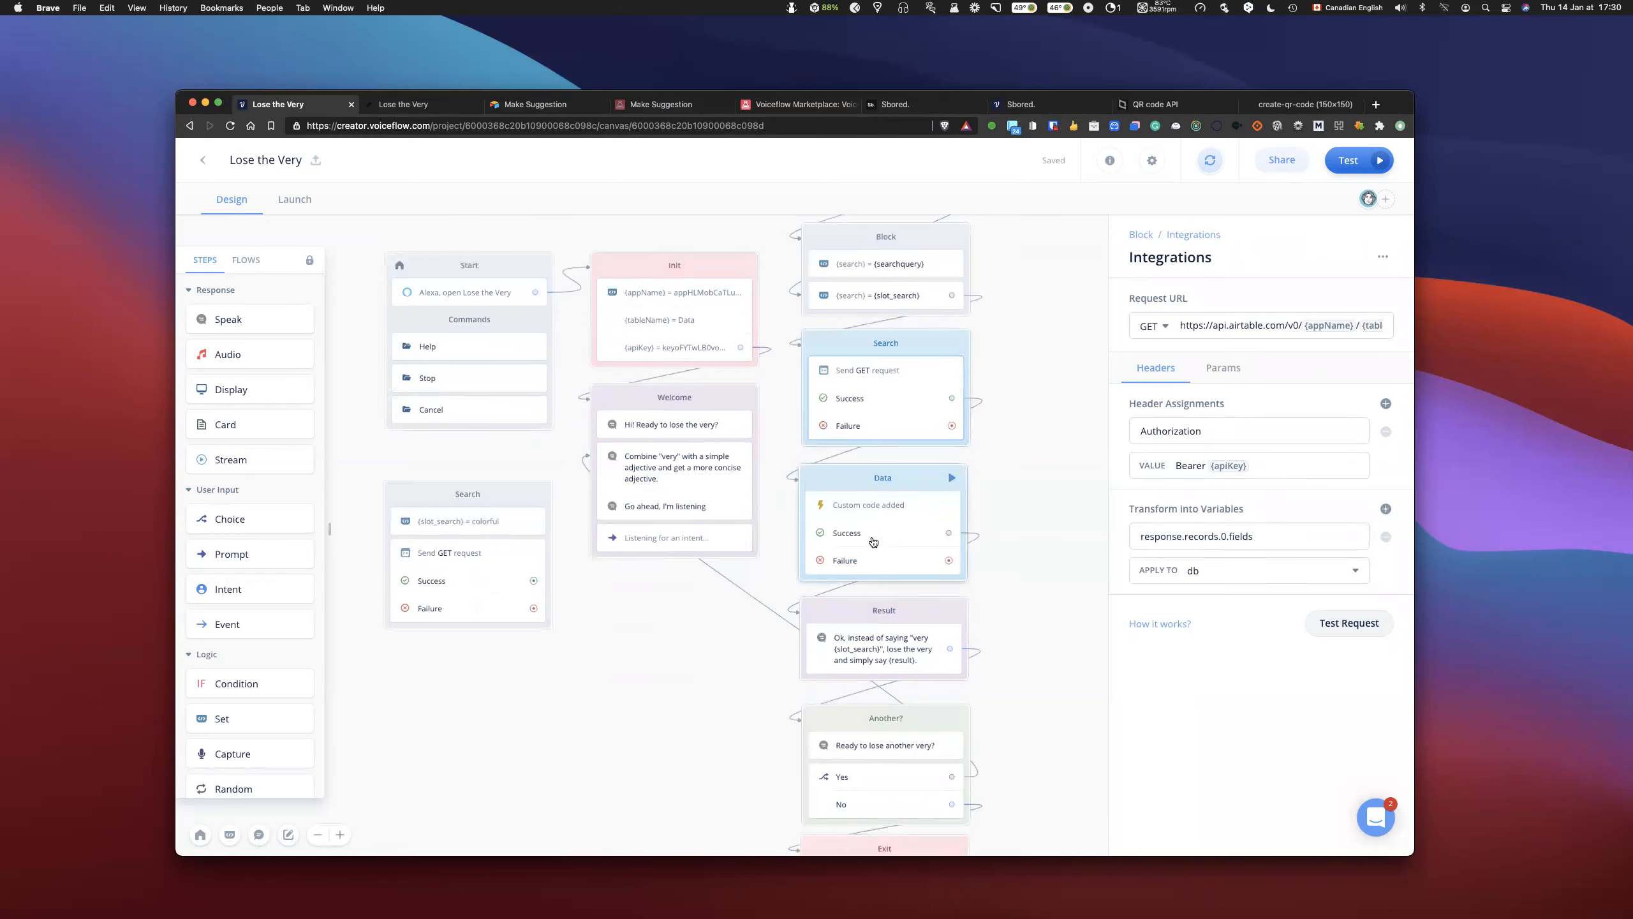
click(1026, 524)
scroll(1033, 548, down, 1)
scroll(1033, 549, up, 3)
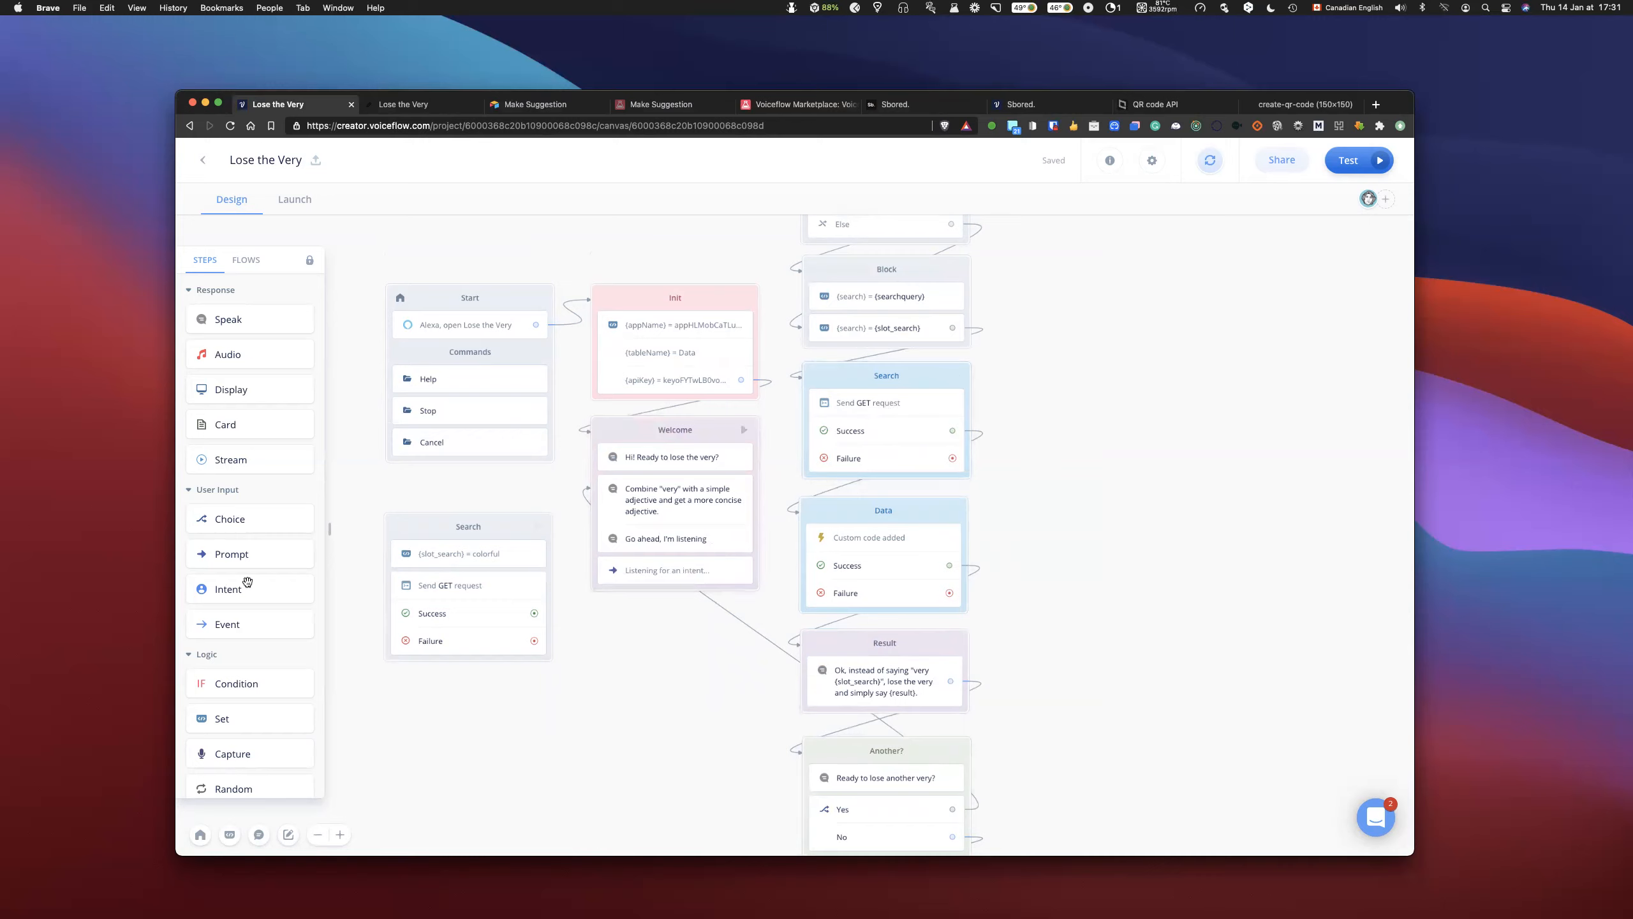
- Add a Set step above the GET request in the Search block, and move the Data, Result, Another? and Exit blocks down
drag(226, 721, 829, 518)
scroll(997, 550, down, 3)
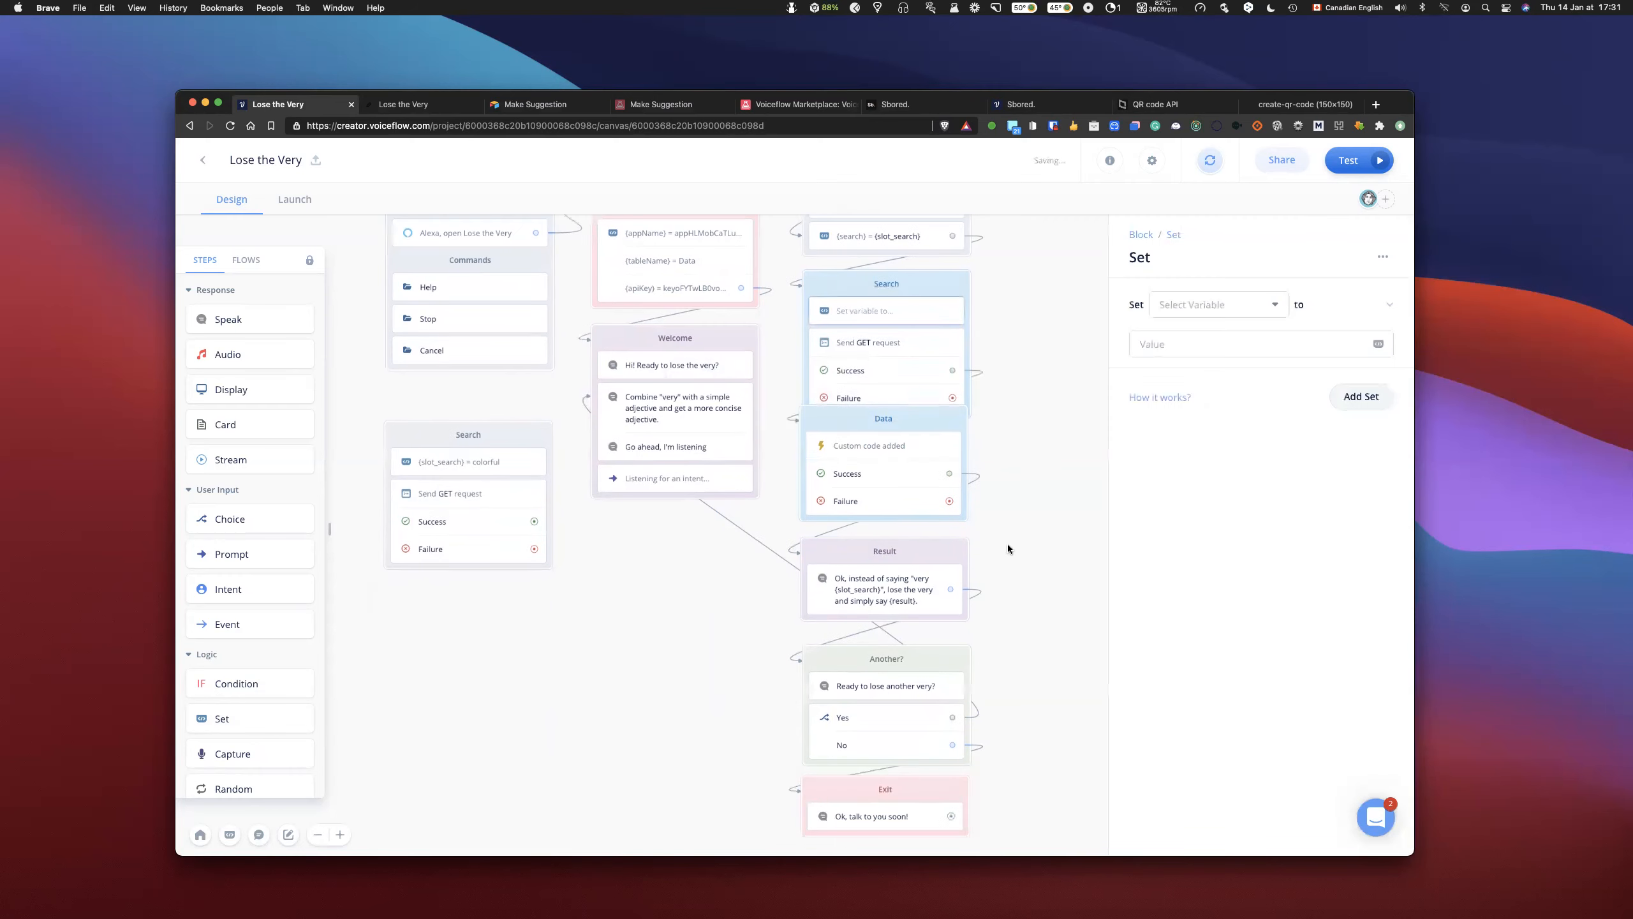
drag(1025, 459, 849, 796)
drag(928, 426, 930, 449)
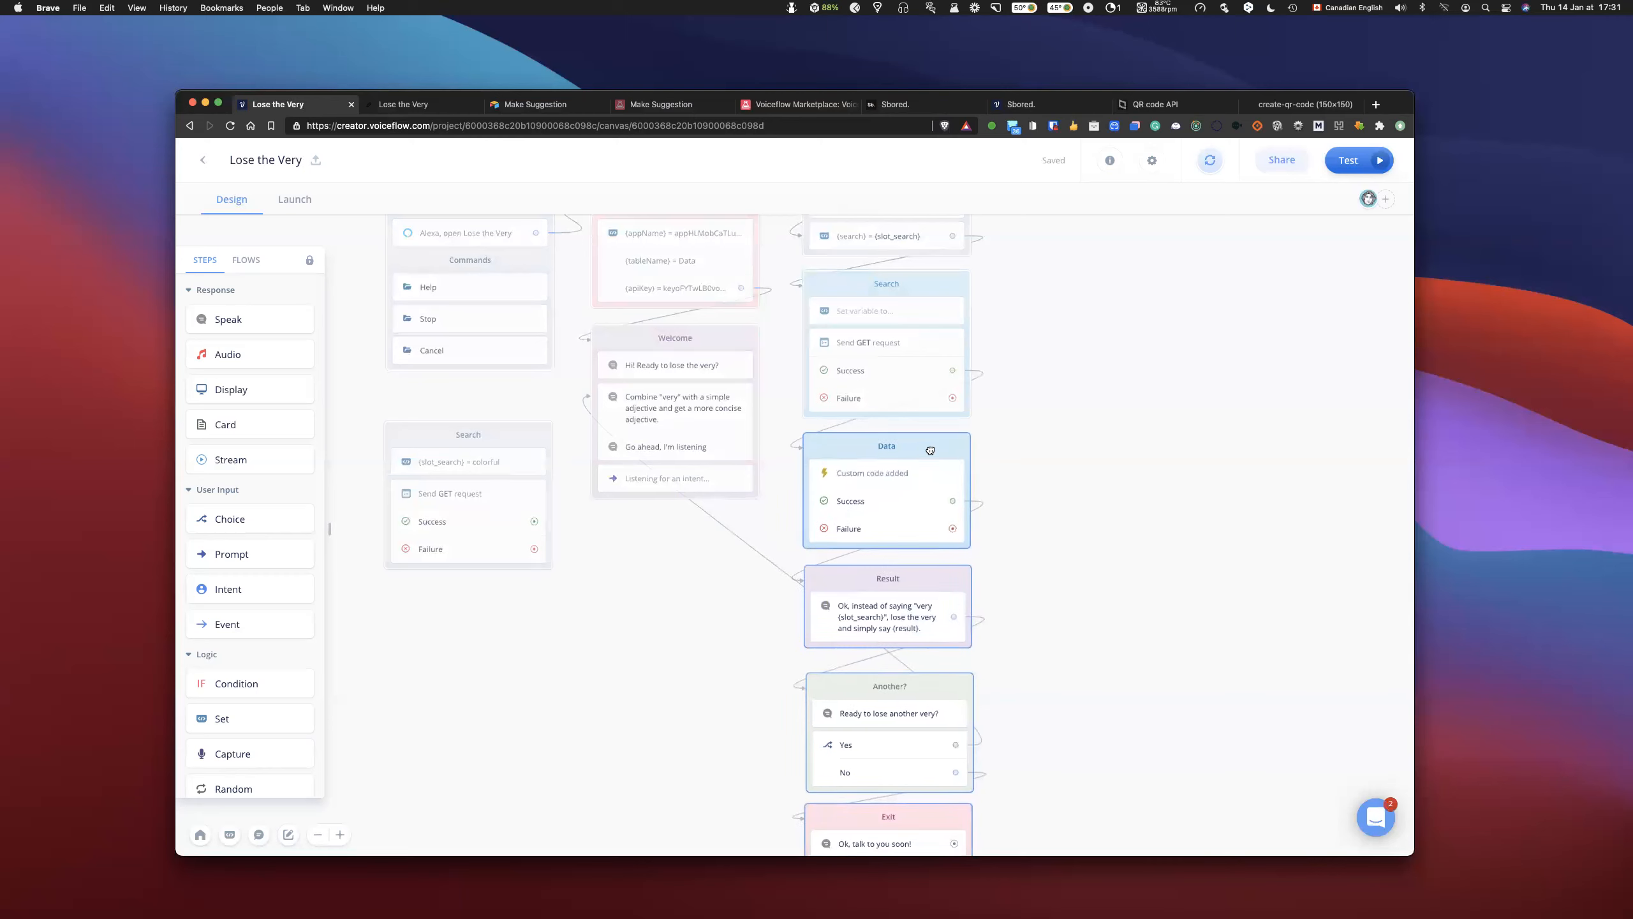
- Set the db variable to 0 in the empty Set step of the Search block
click(906, 312)
click(1172, 308)
text(db)
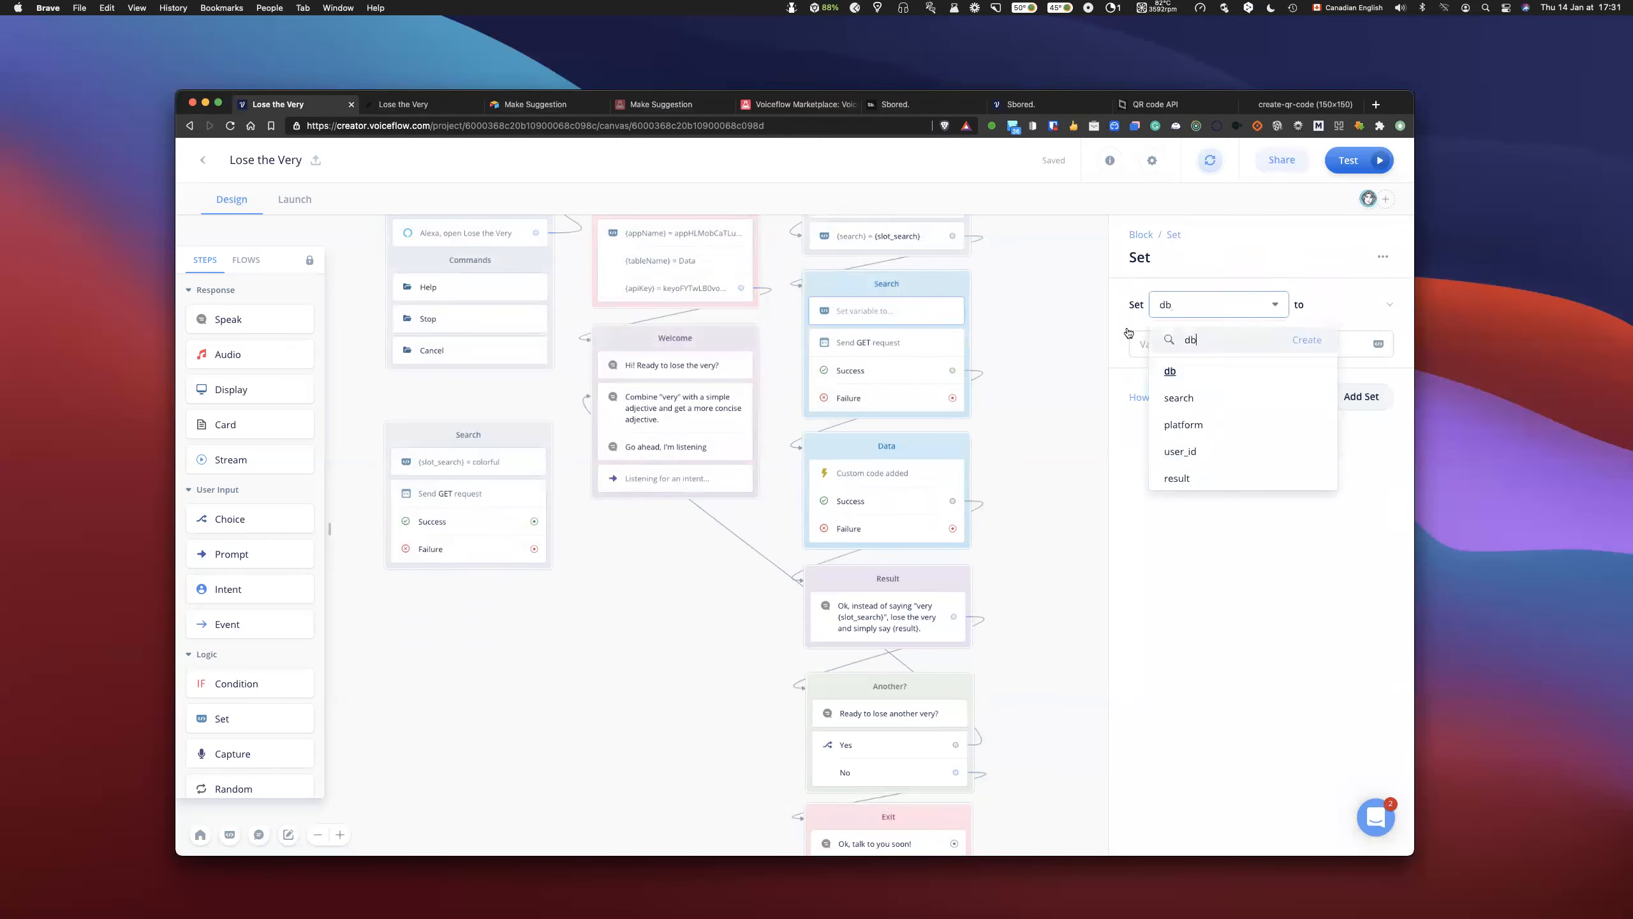
click(1172, 373)
click(1157, 346)
text(0)
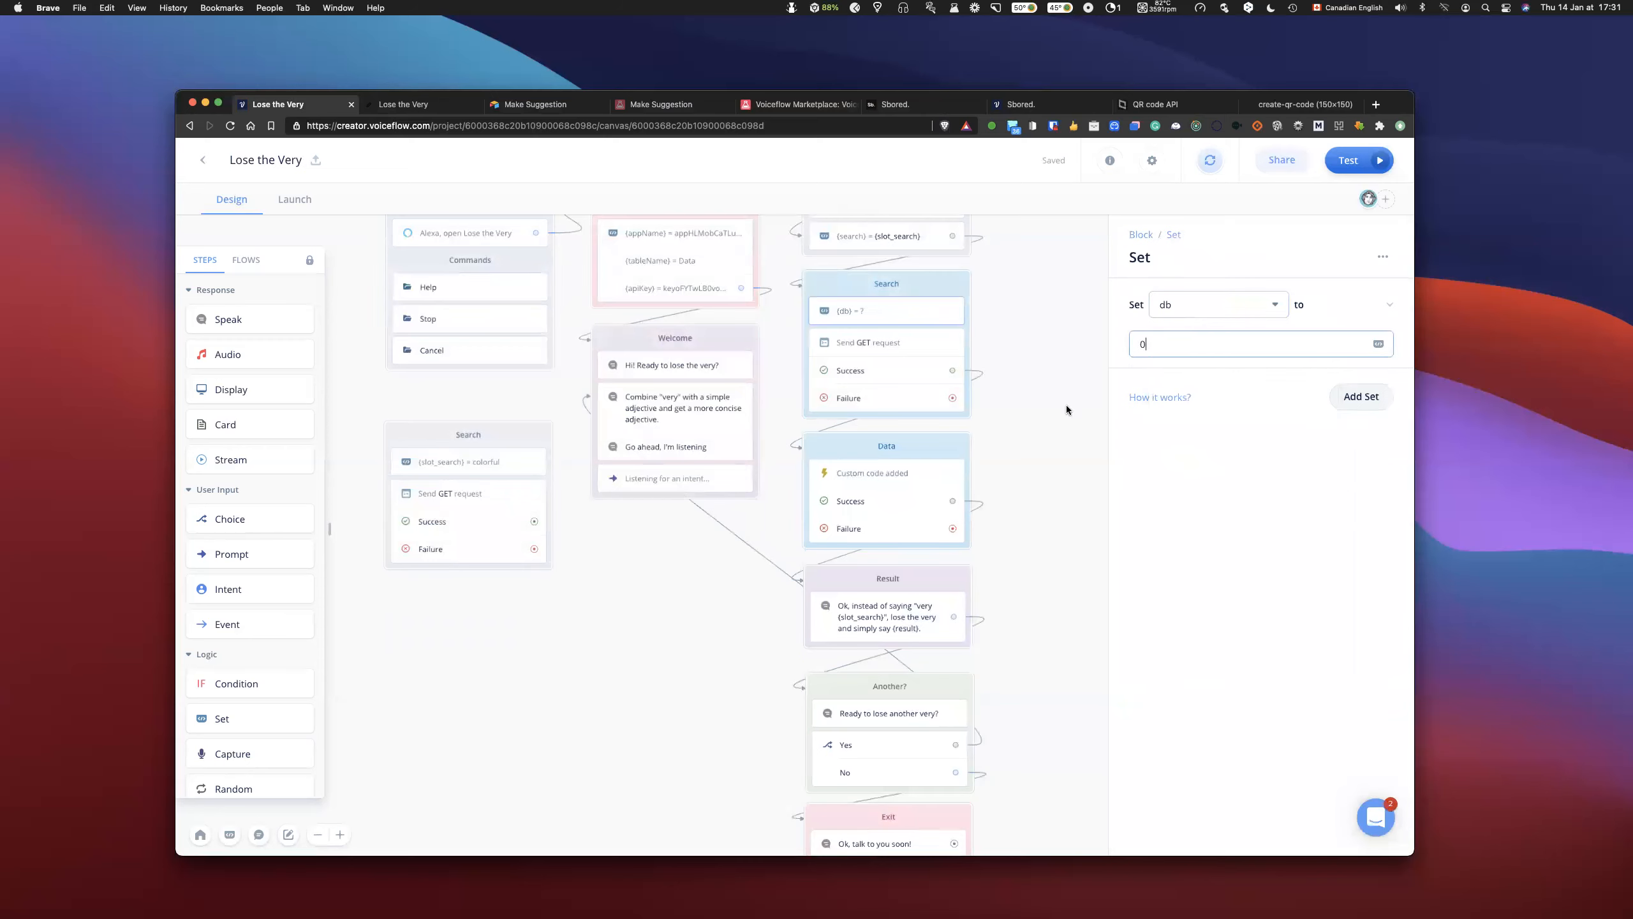
click(1029, 416)
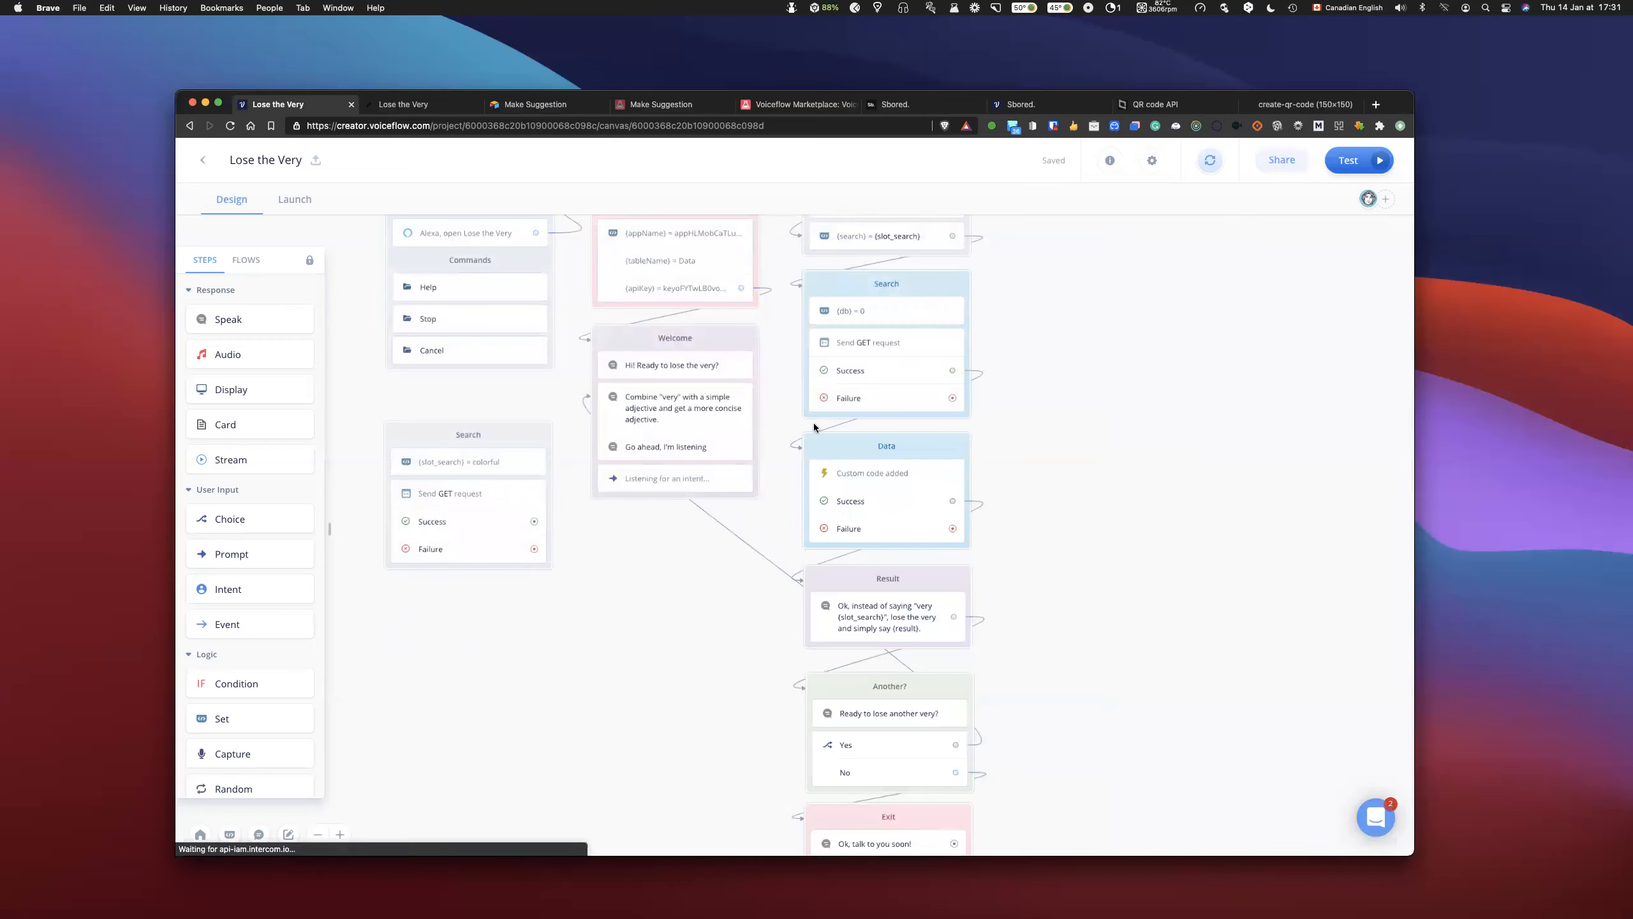
- Add a Condition block beside the Search block and link the GET request's Success path to it
drag(240, 683, 850, 305)
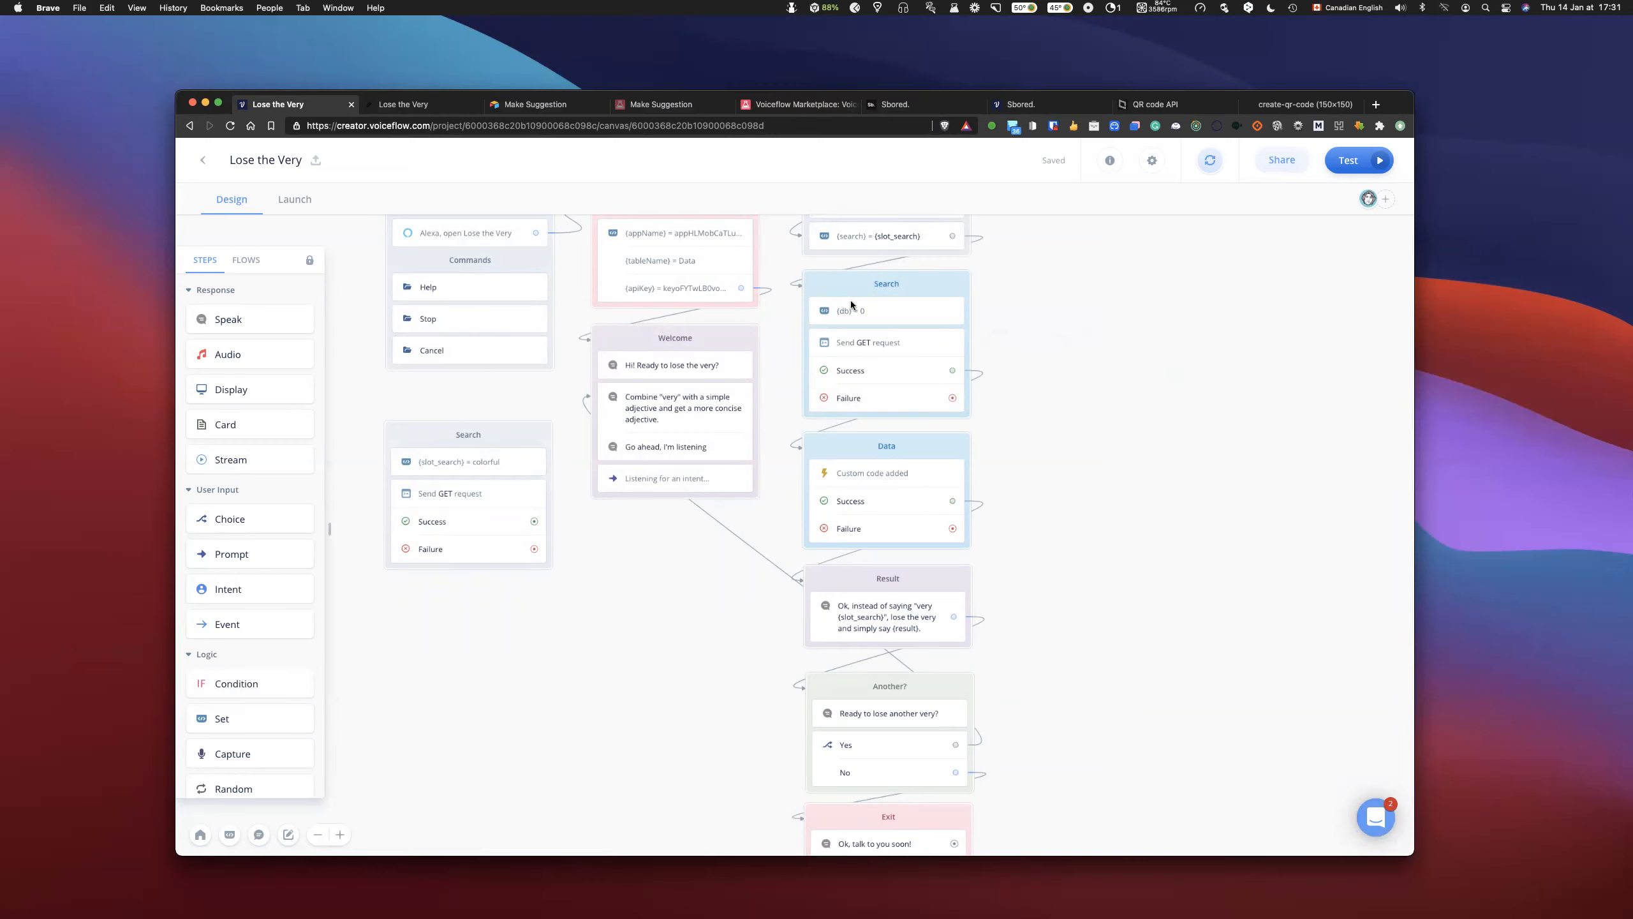
drag(1042, 374, 1038, 278)
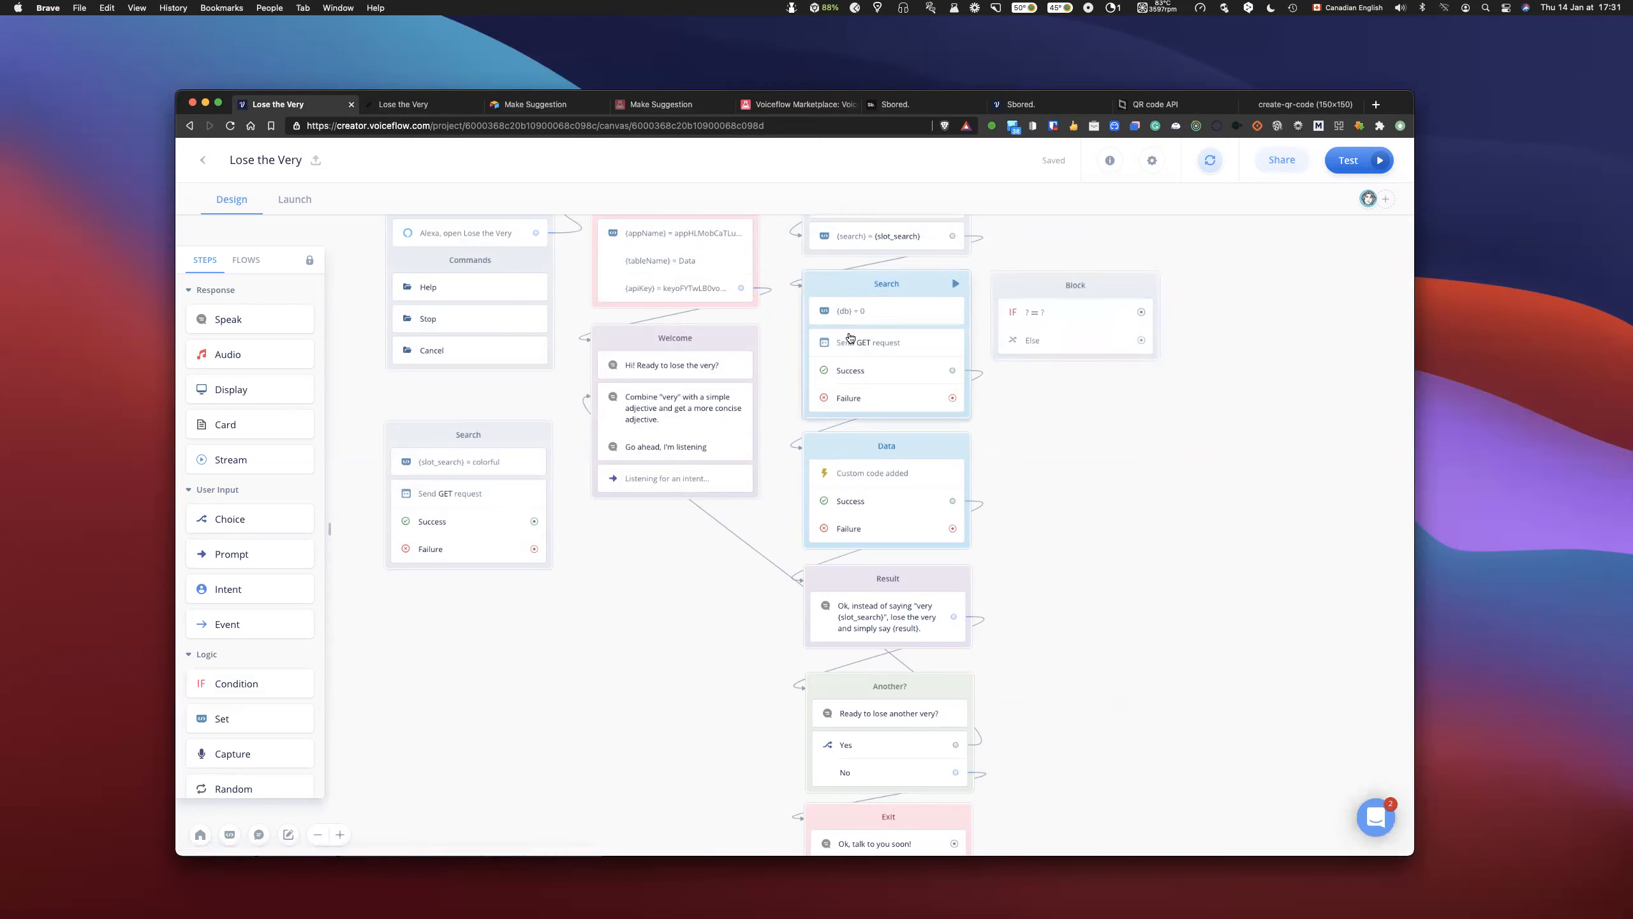
drag(954, 372, 989, 291)
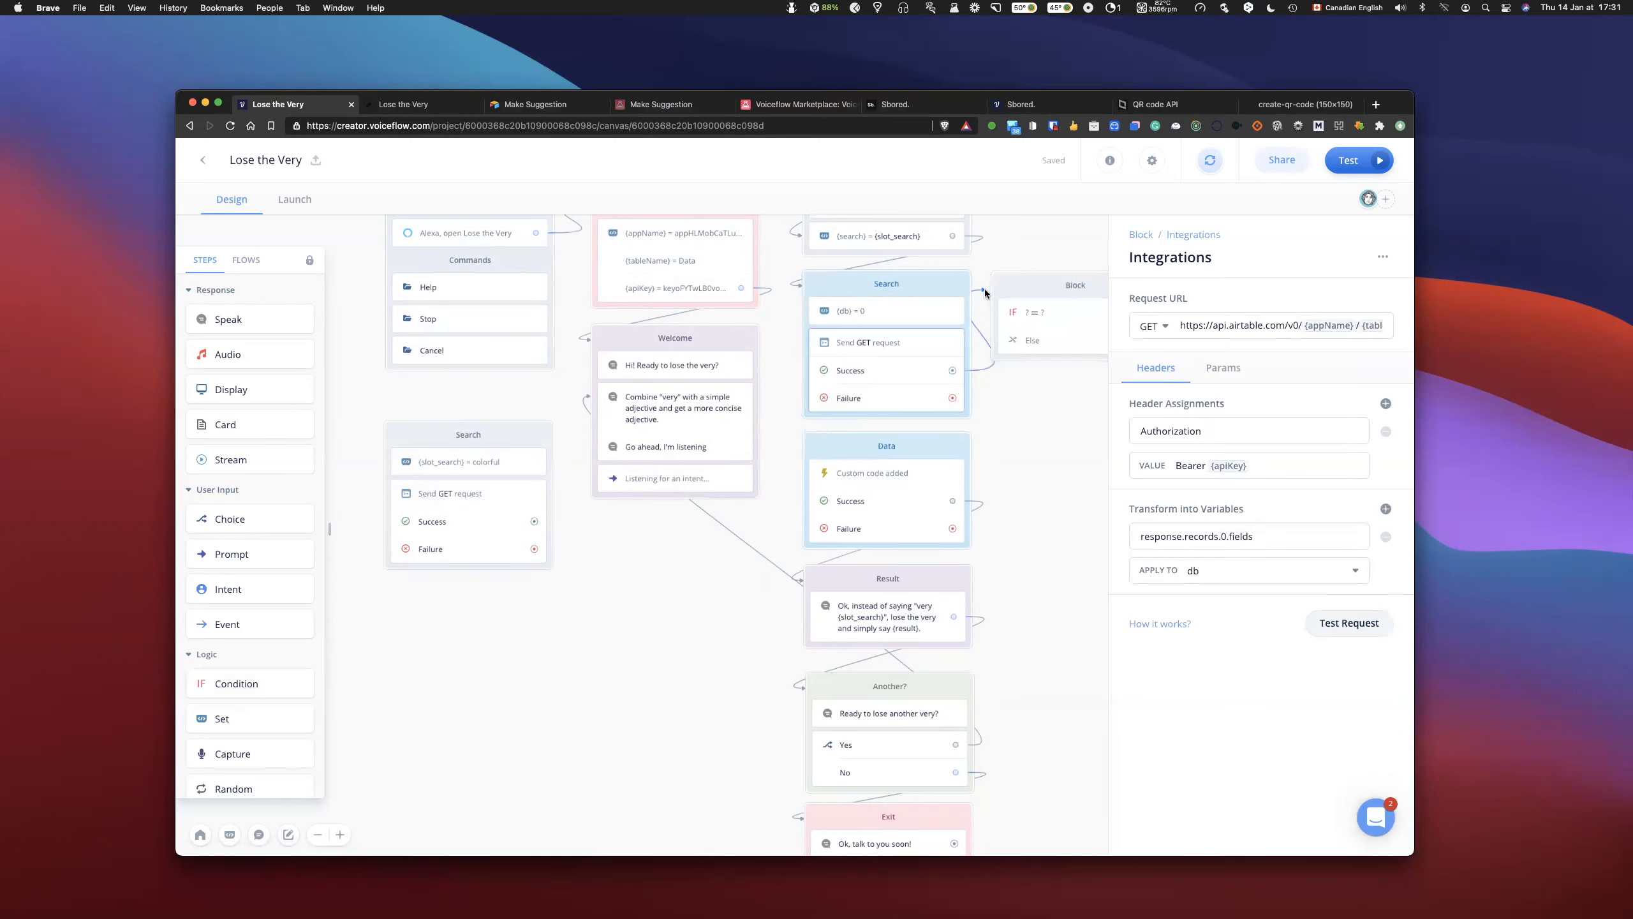
- Set the new condition to check whether db is 0, and link its Else path to the Data block
click(1069, 323)
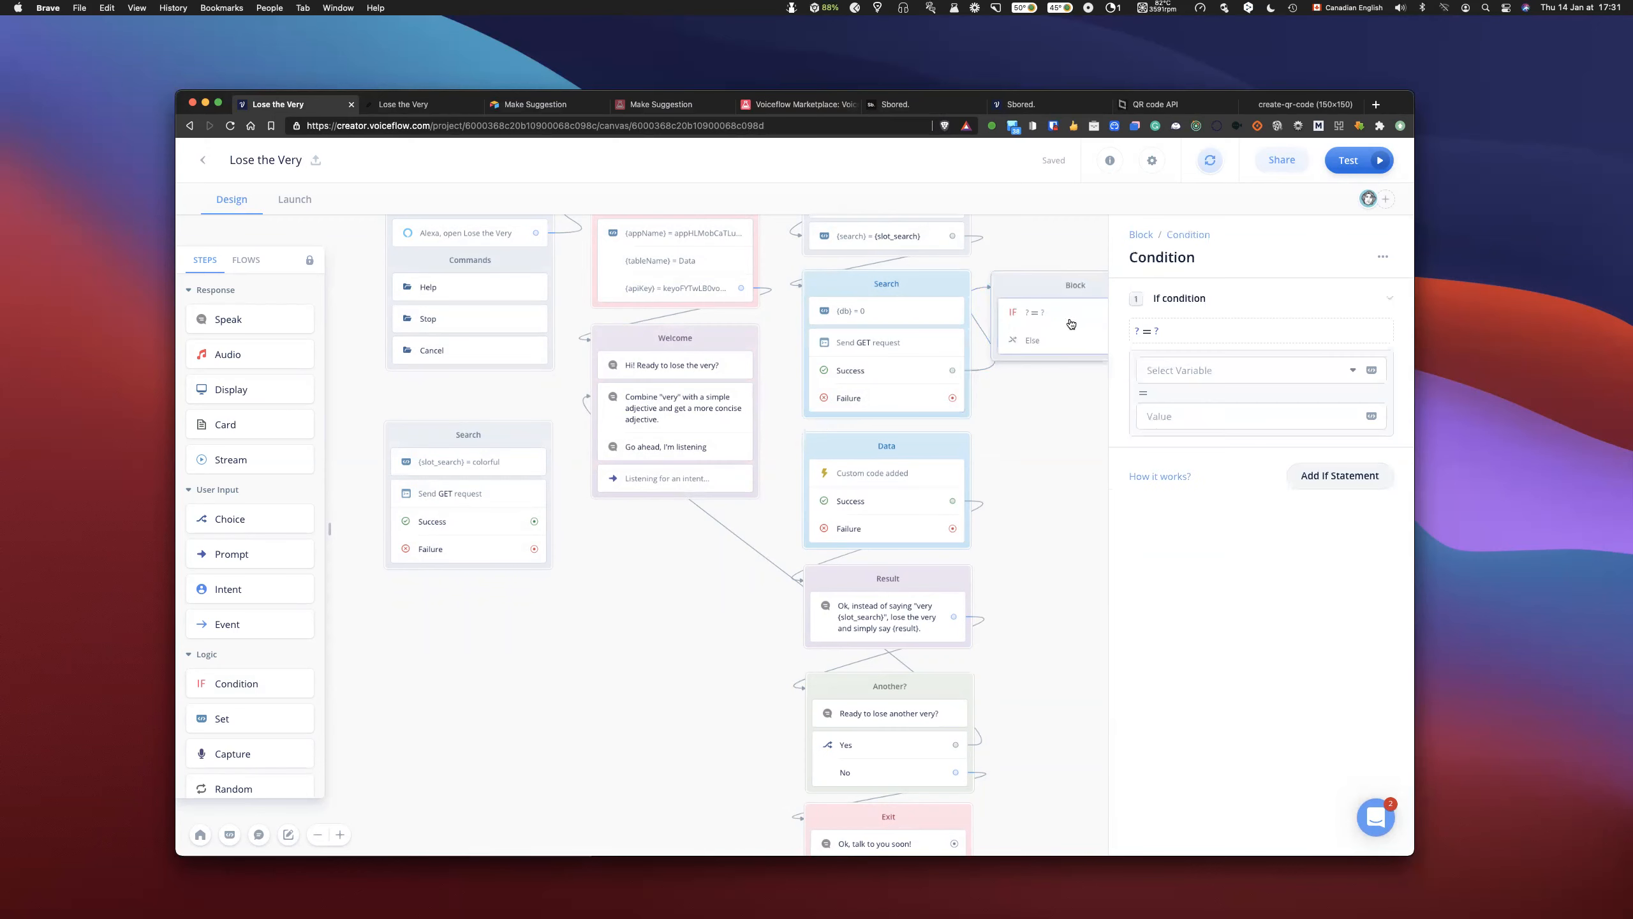
click(1194, 368)
text(db)
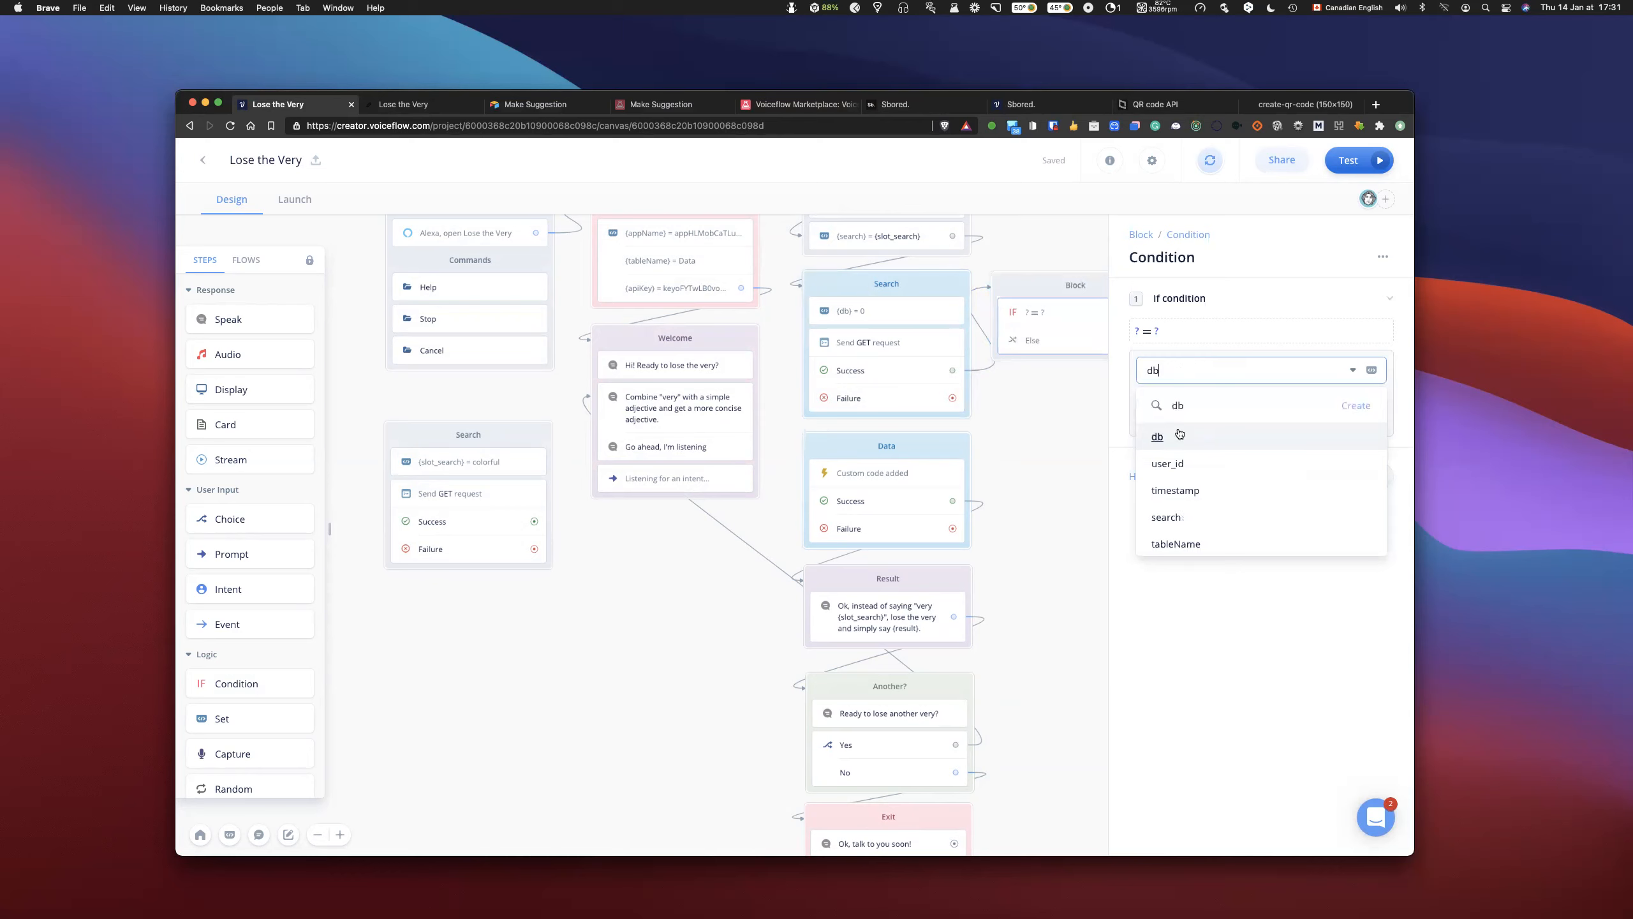
click(1176, 437)
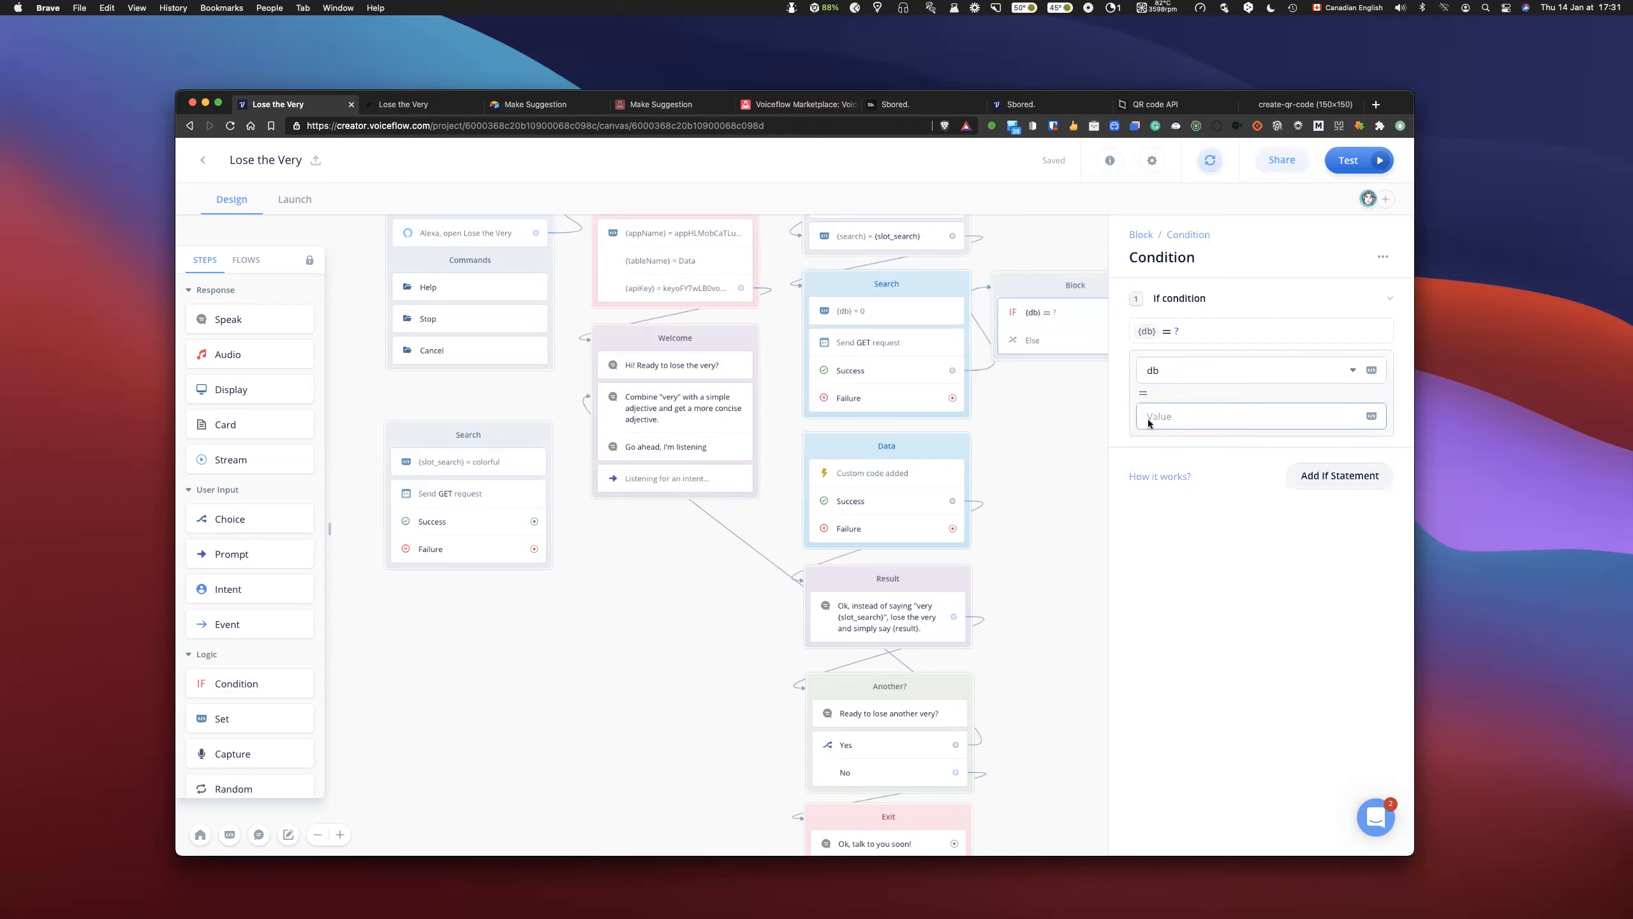
click(1055, 391)
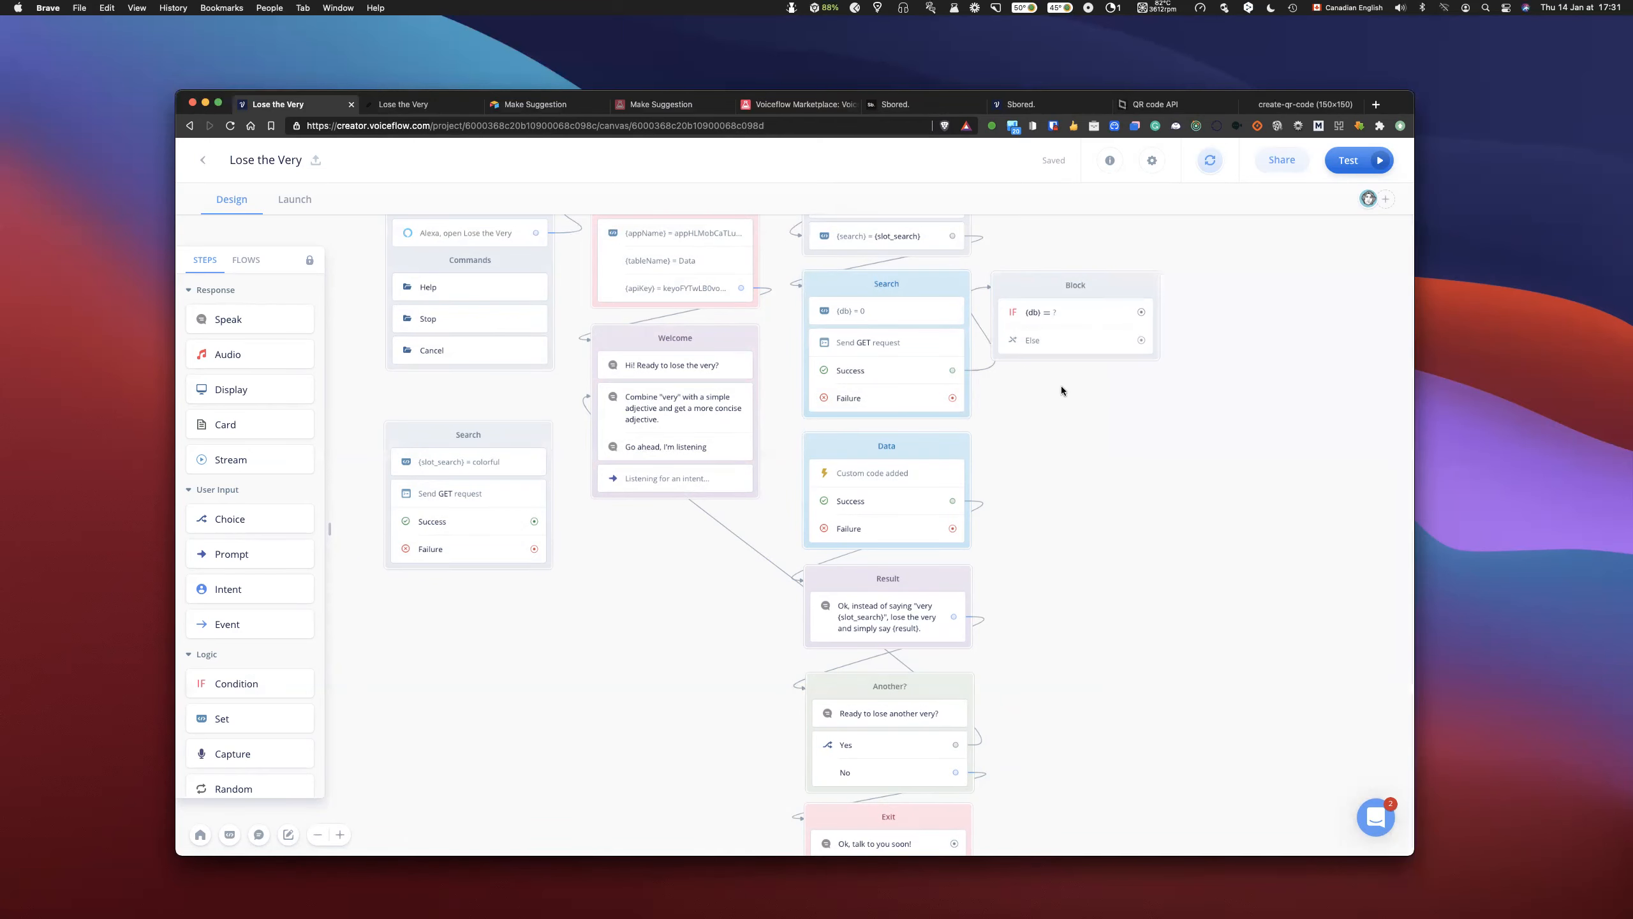
drag(1089, 280, 1093, 278)
drag(1145, 339, 853, 444)
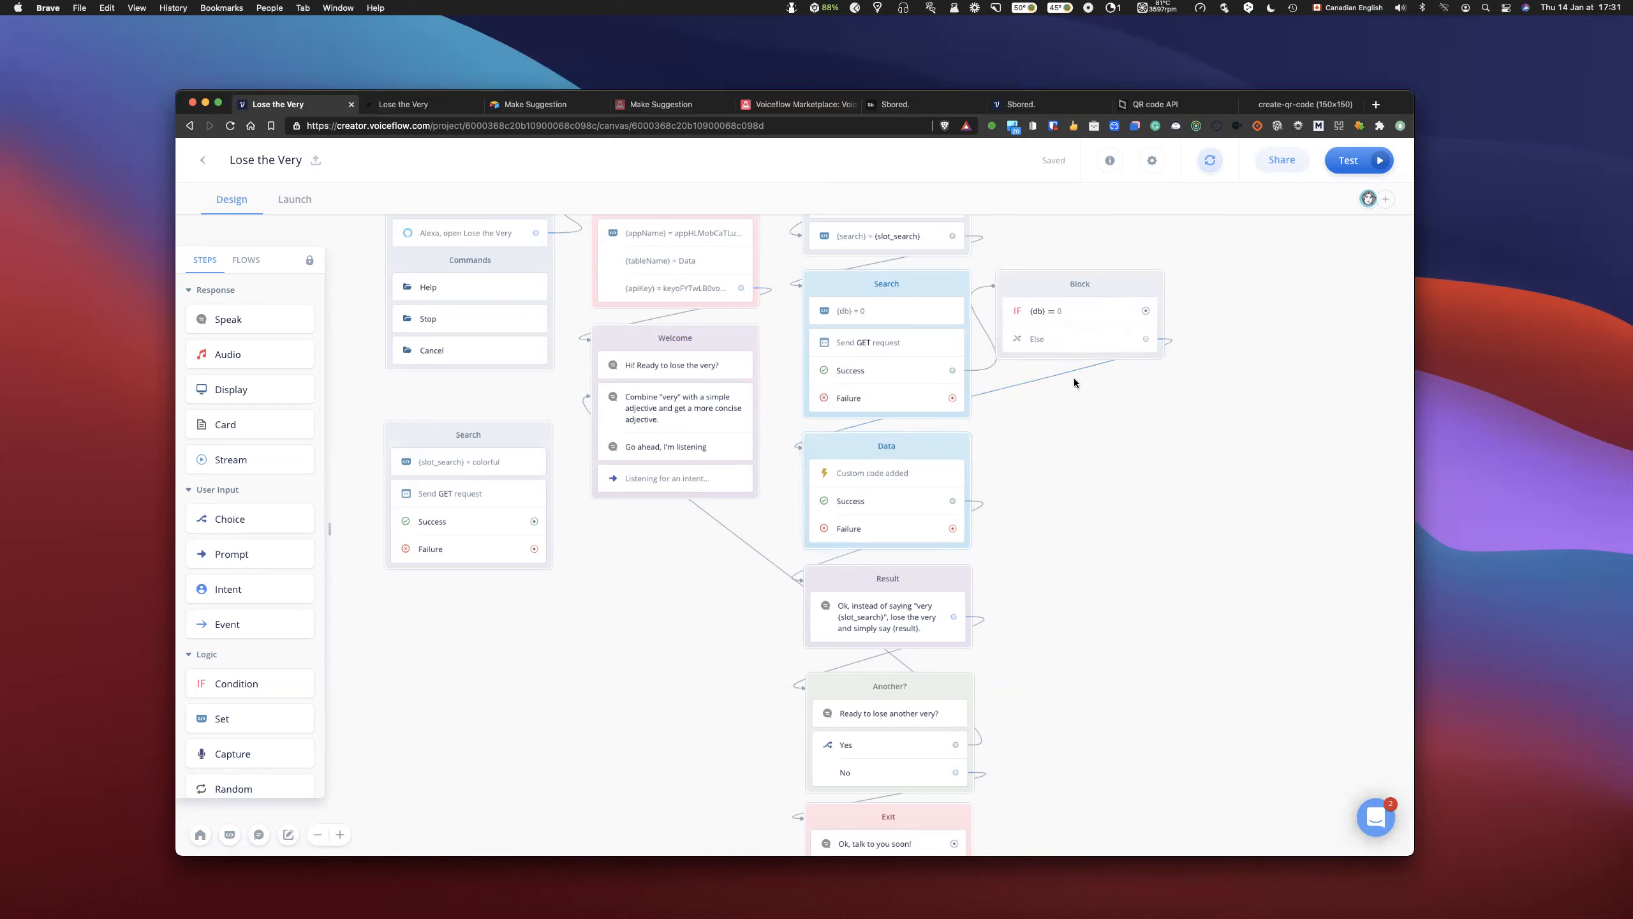
- Add a Speak block below the condition block and link the condition's "db is 0" path to it
drag(233, 319, 1077, 404)
click(1114, 334)
drag(1145, 310, 1113, 384)
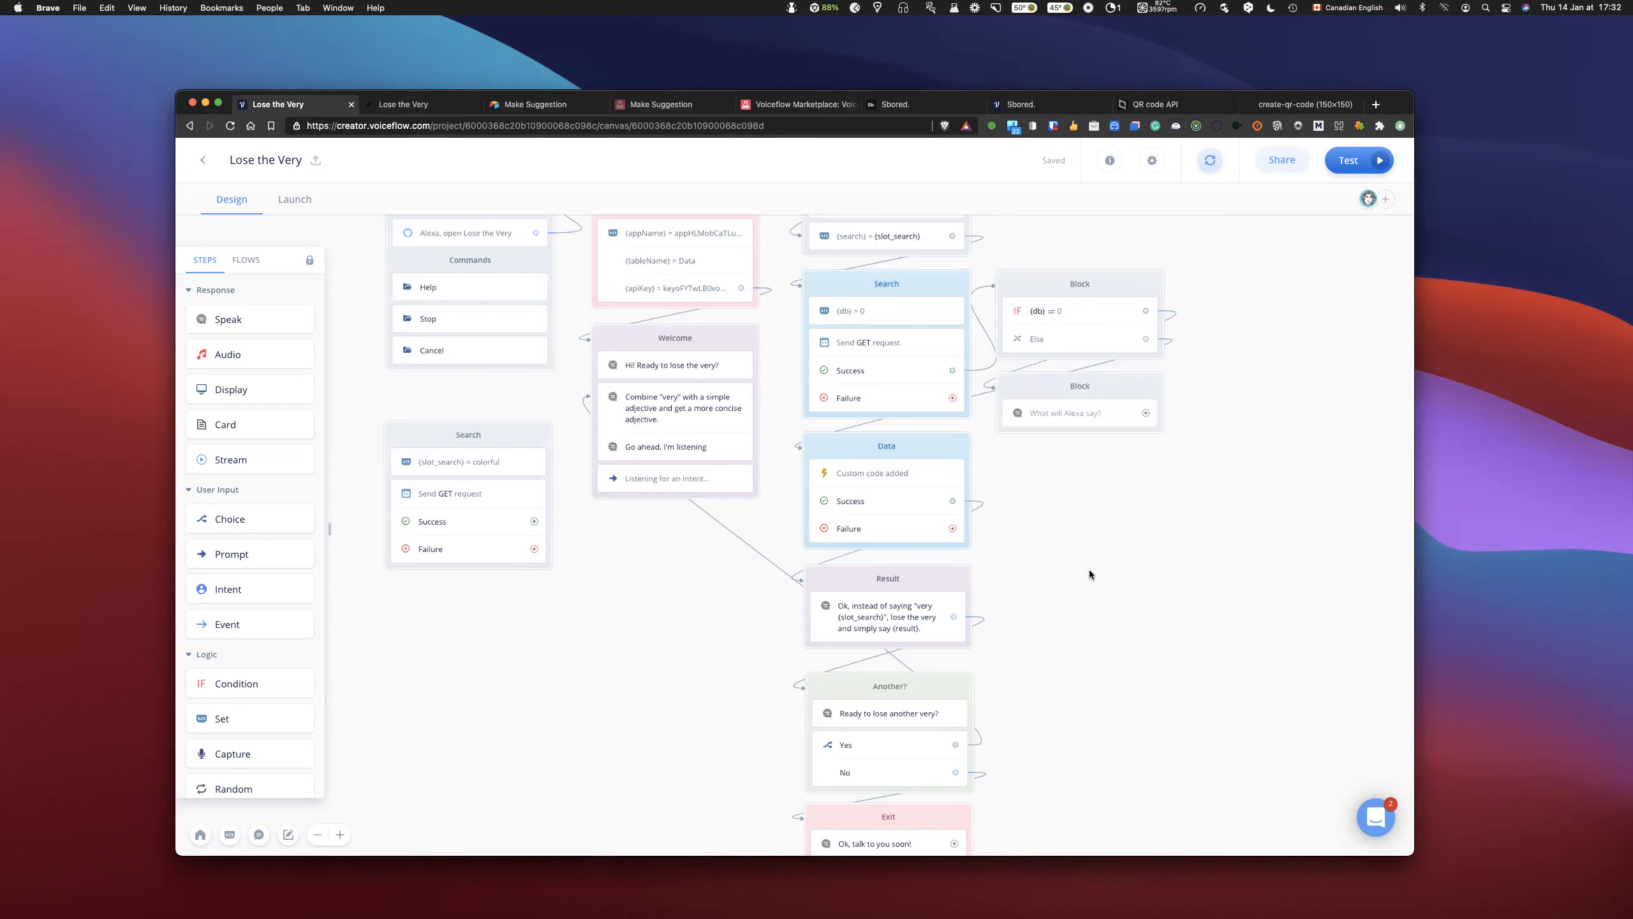
- Try linking the empty Speak block to the Another? block, and remove that link again
scroll(1089, 572, down, 2)
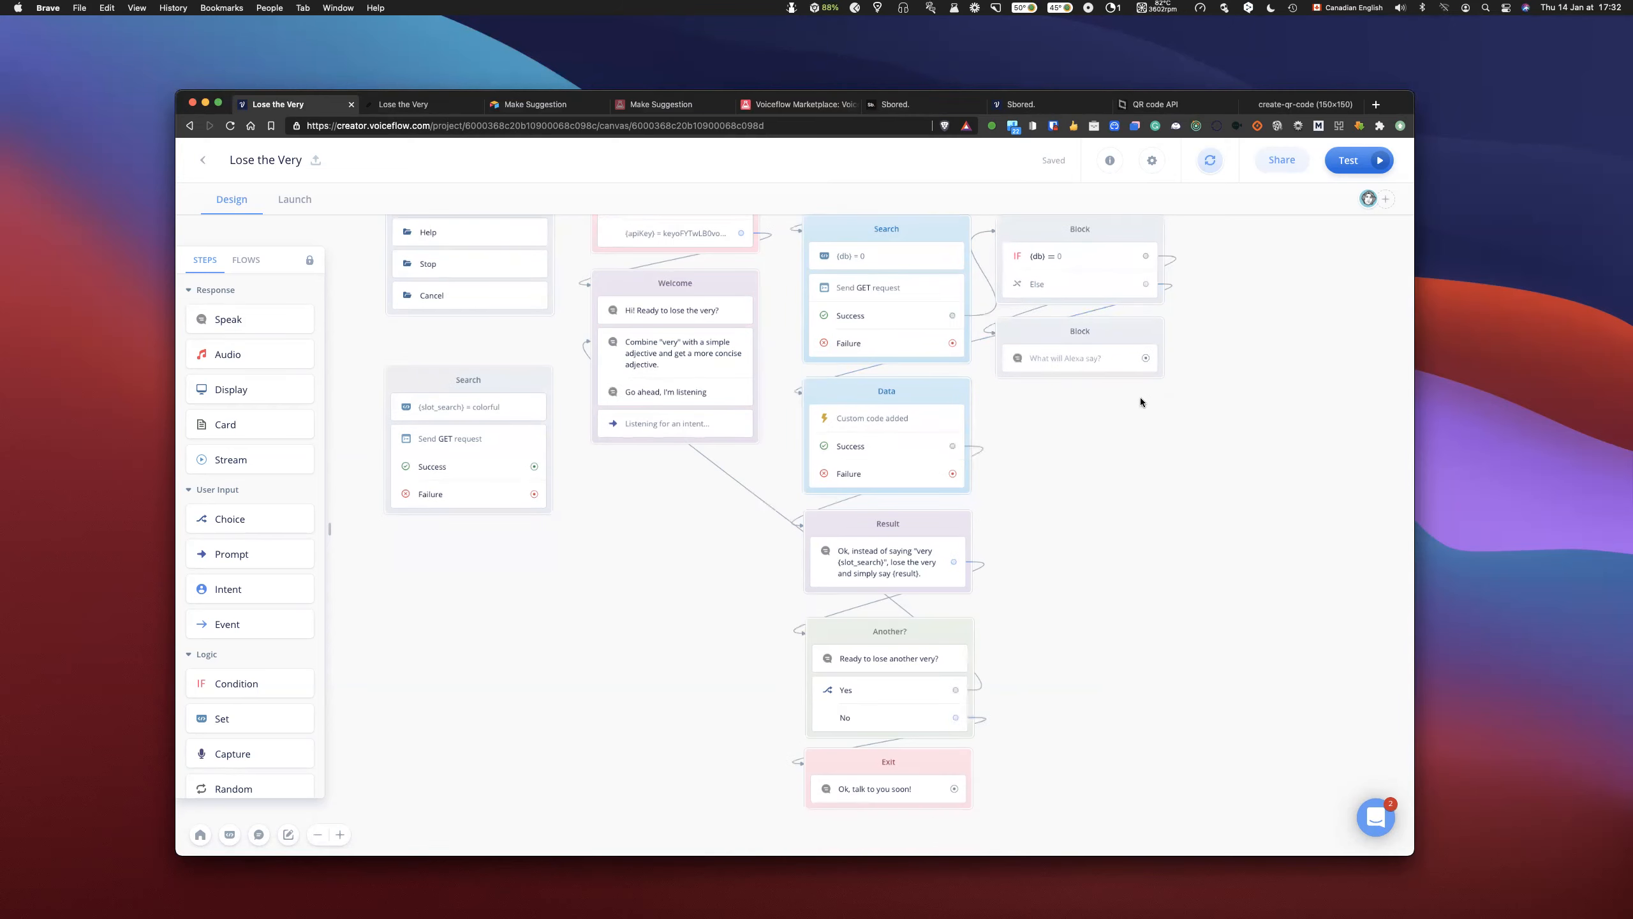
drag(1146, 358, 850, 641)
scroll(1199, 487, up, 6)
scroll(1197, 488, down, 4)
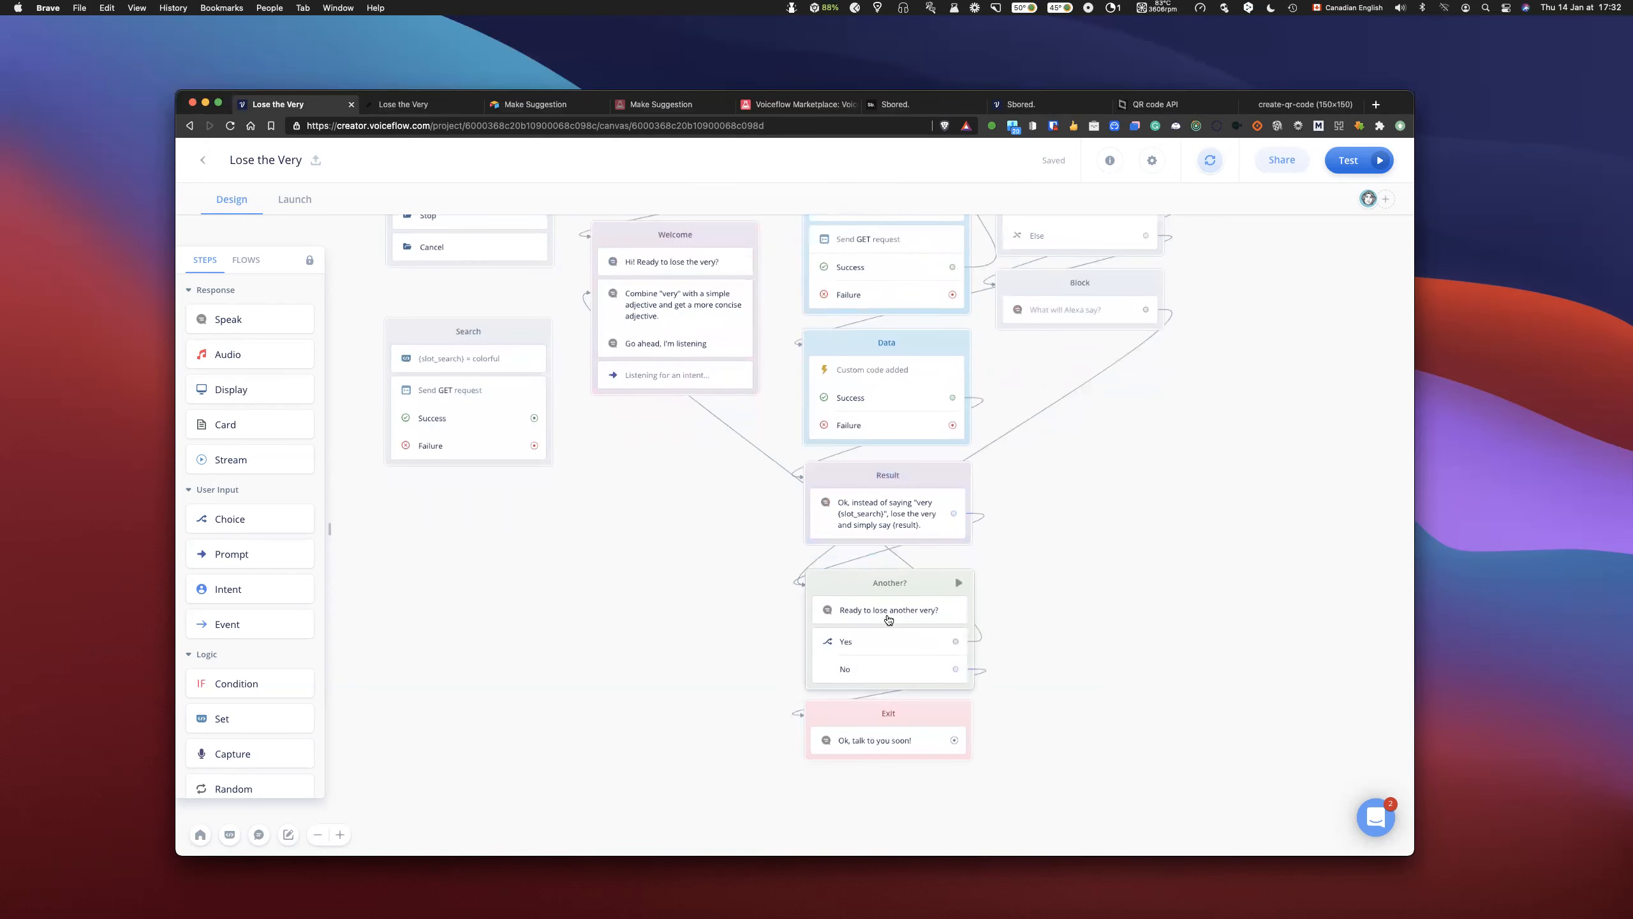
scroll(1108, 544, up, 2)
click(1108, 368)
click(1161, 334)
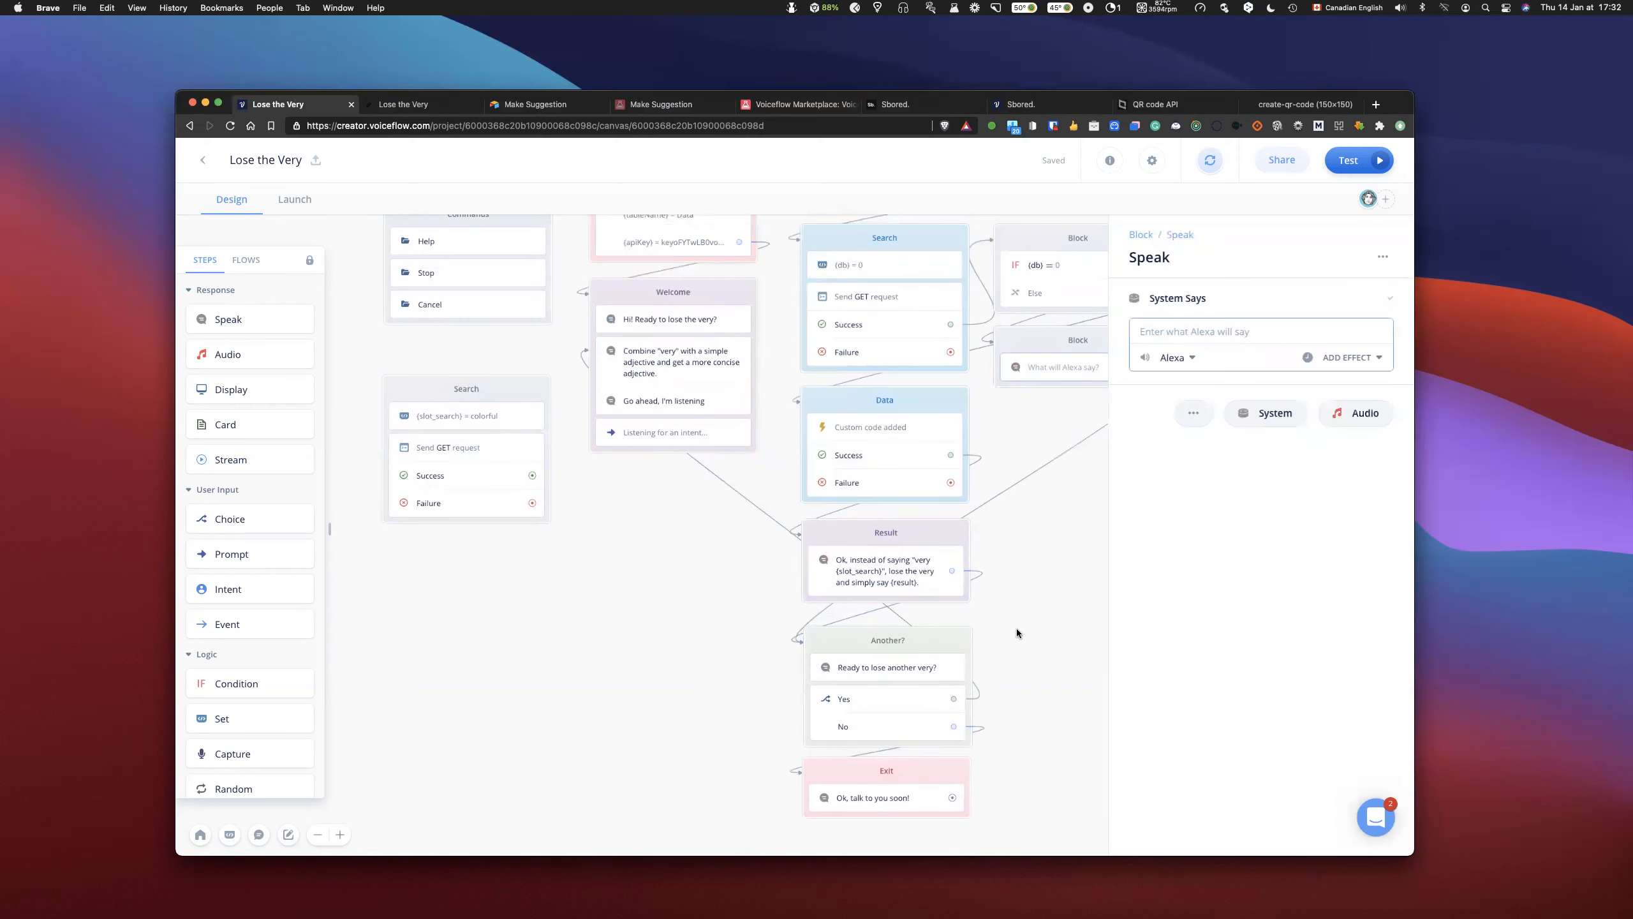
click(1112, 467)
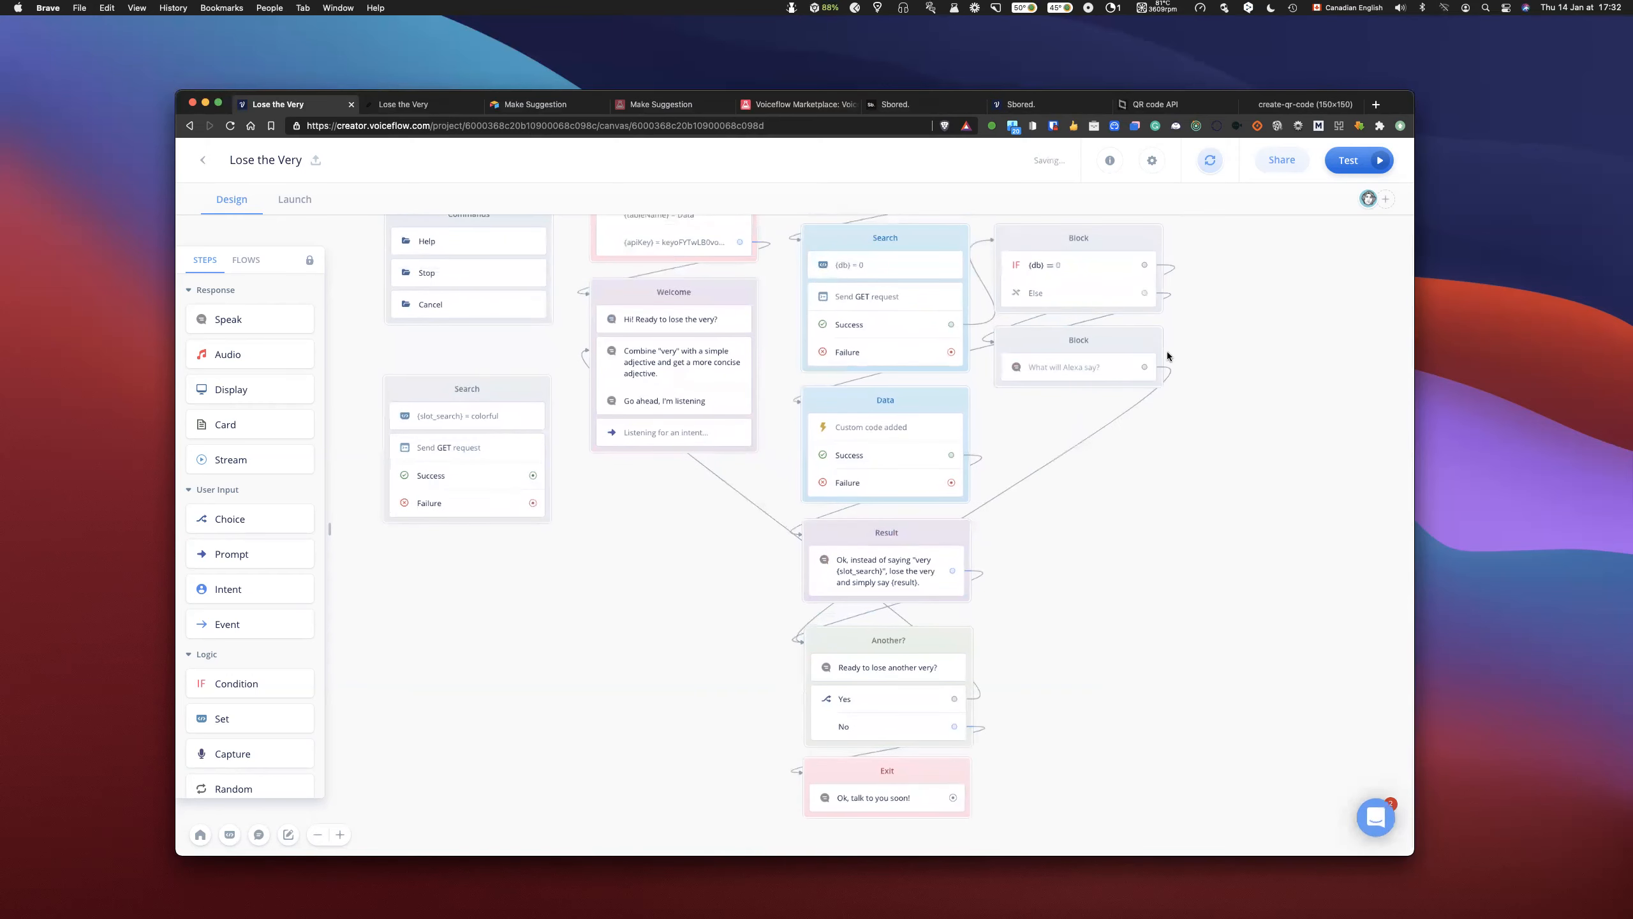
click(1138, 368)
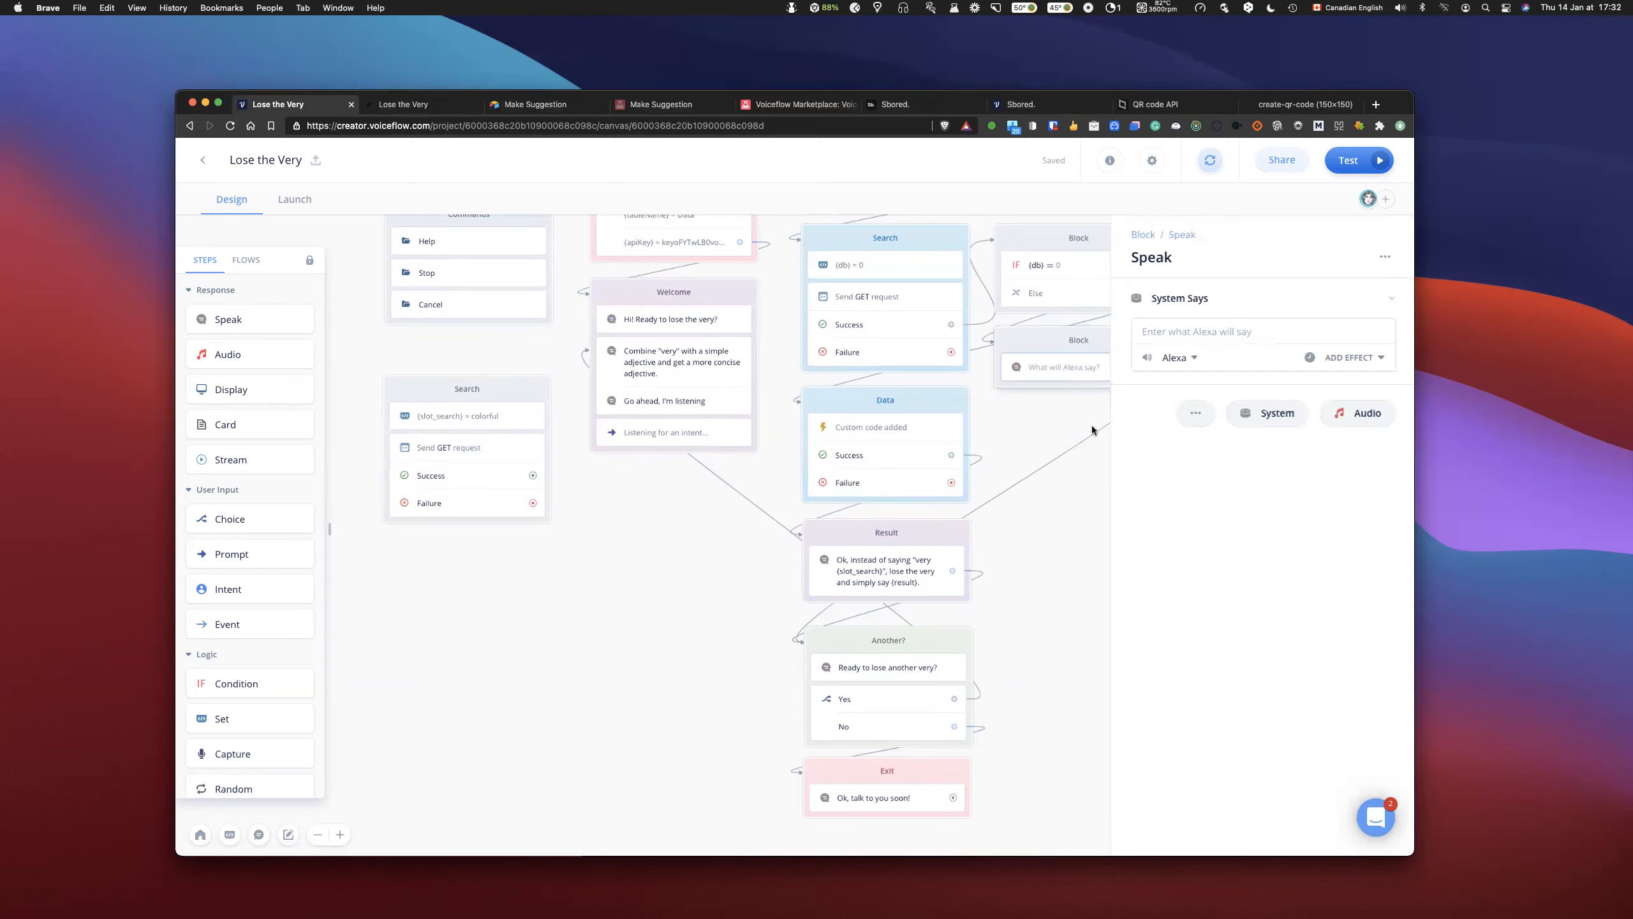
- Set the empty Speak block's message to "Sorry, I can't help you to Lose the Very for {search}", inserting search as a variable
click(1173, 326)
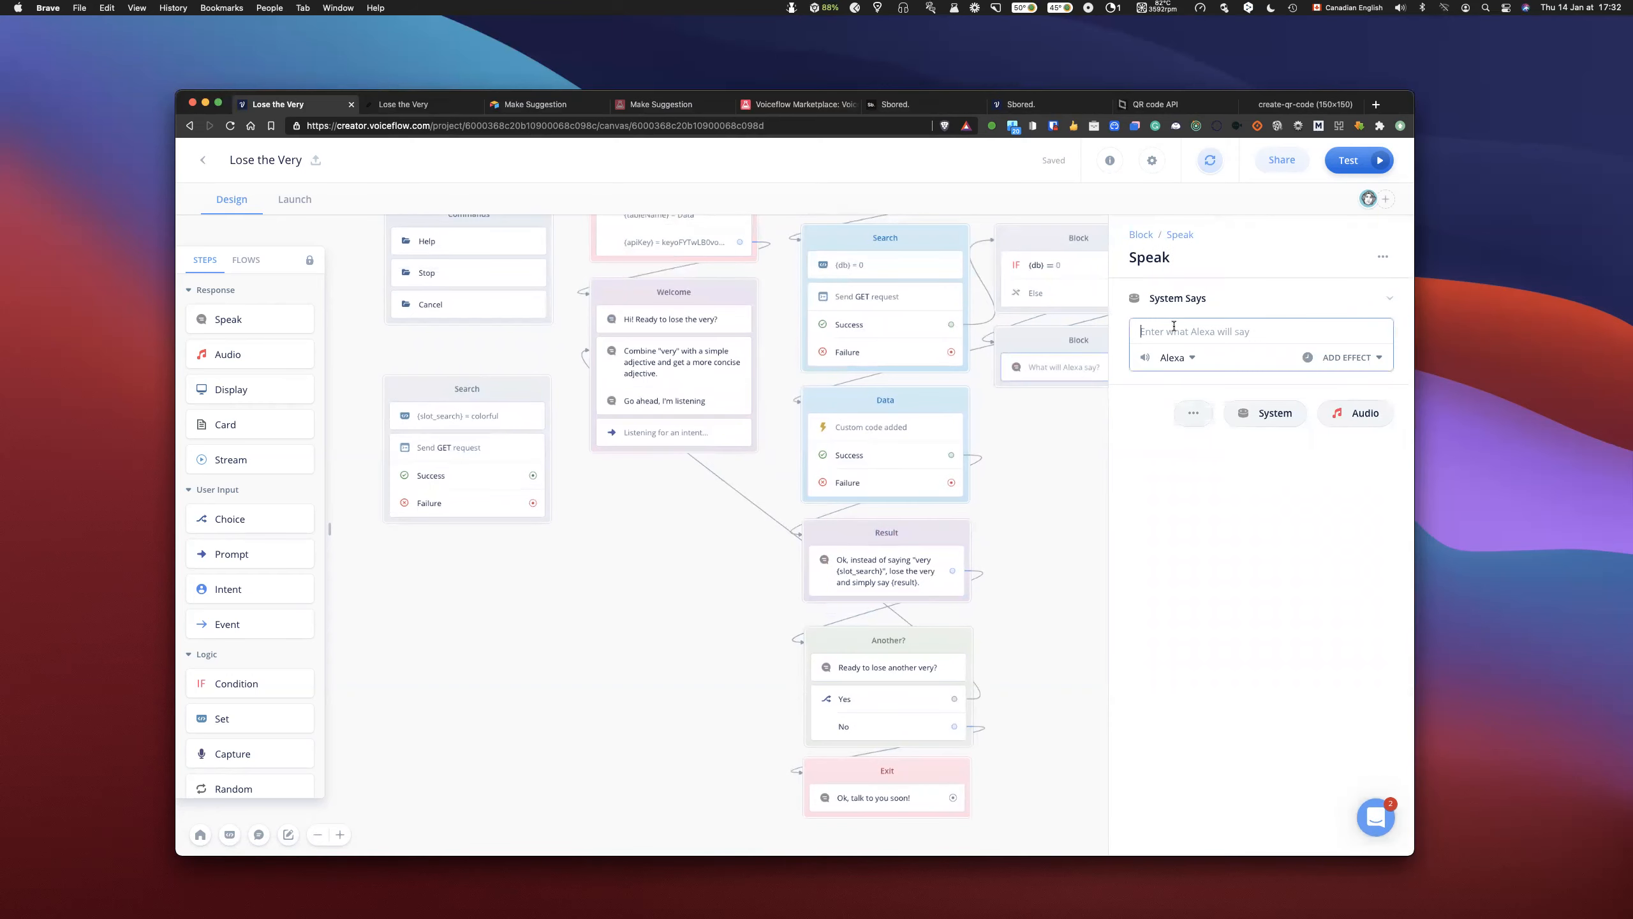
scroll(1032, 472, right, 2)
scroll(1033, 466, up, 1)
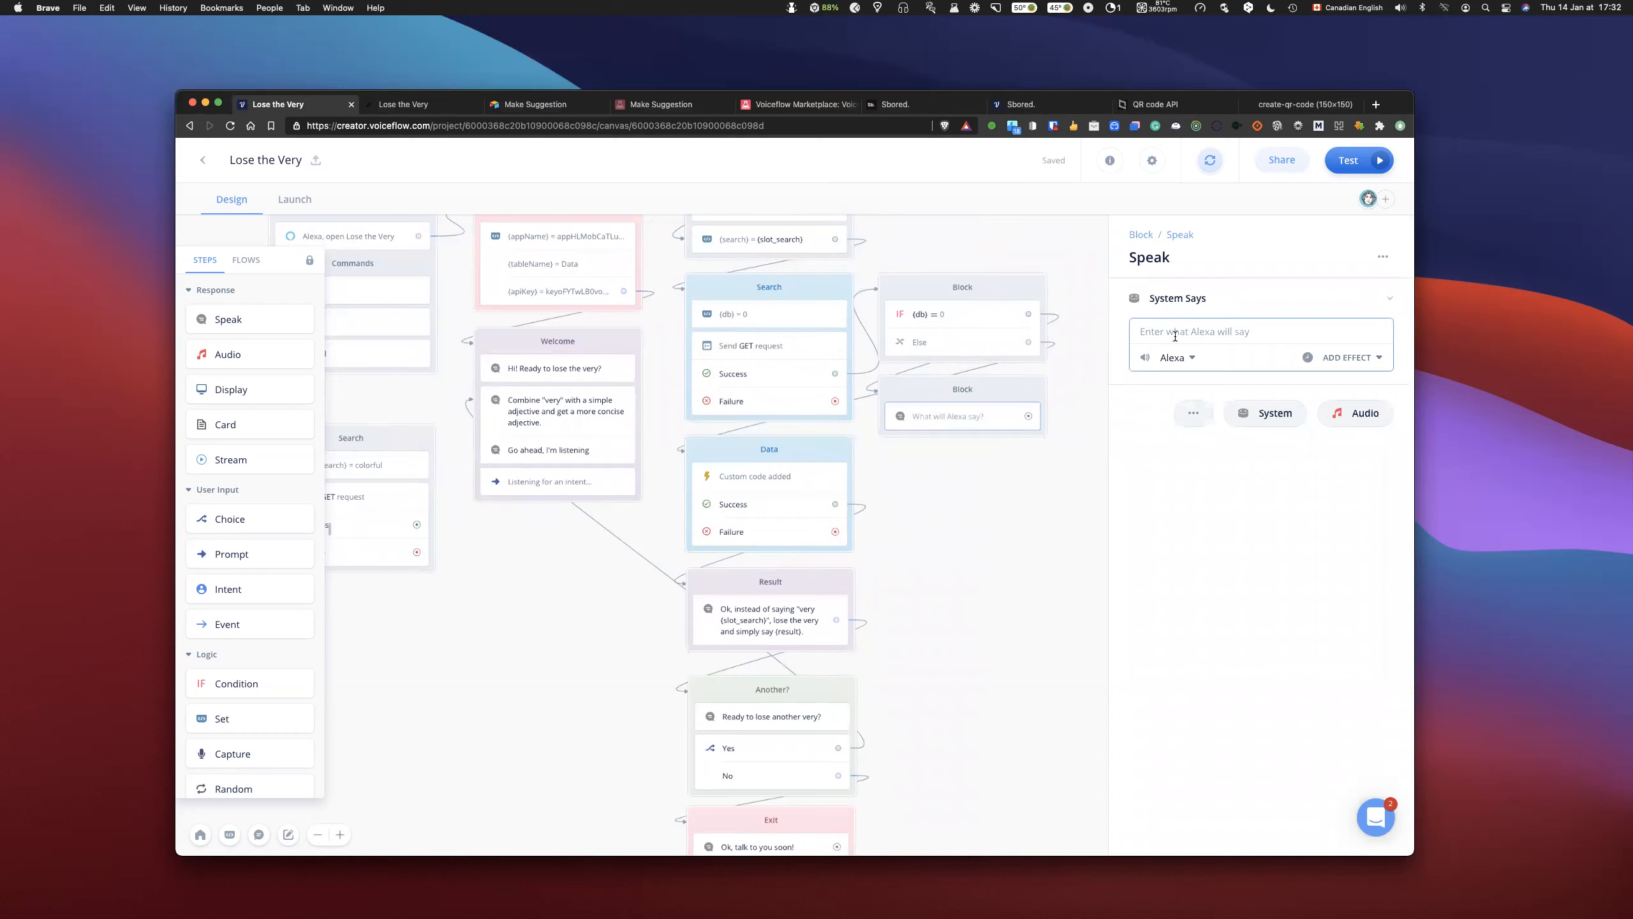
text(S)
text({searc)
key(Down)
key(Down)
key(Return)
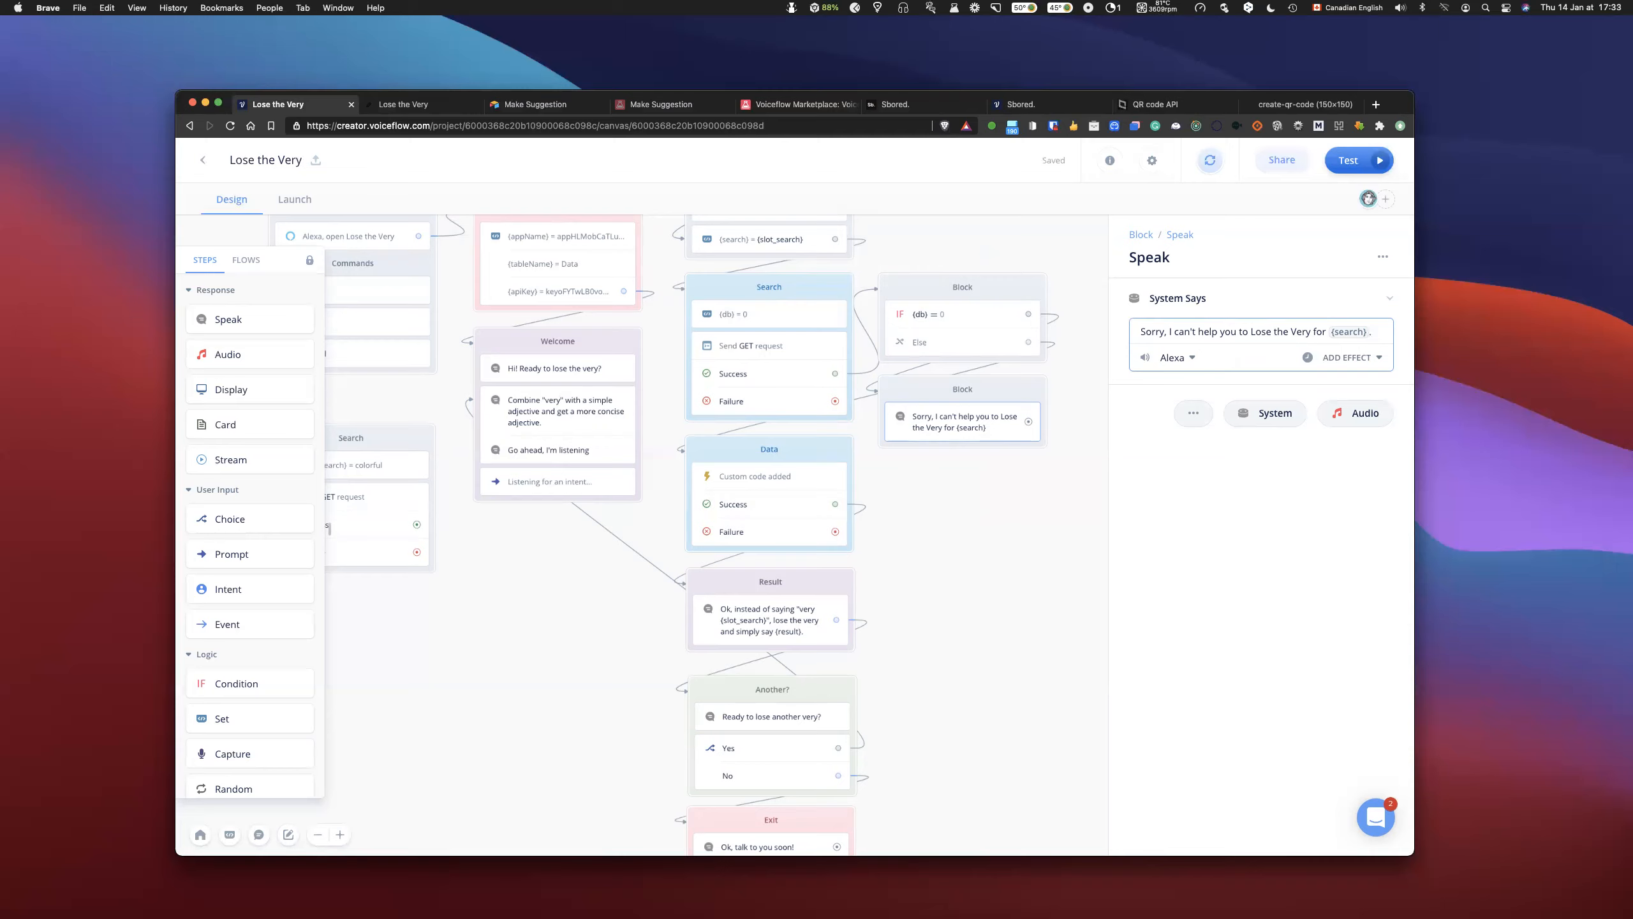
- Link the apology Speak block to the Another? block
drag(1029, 421, 721, 695)
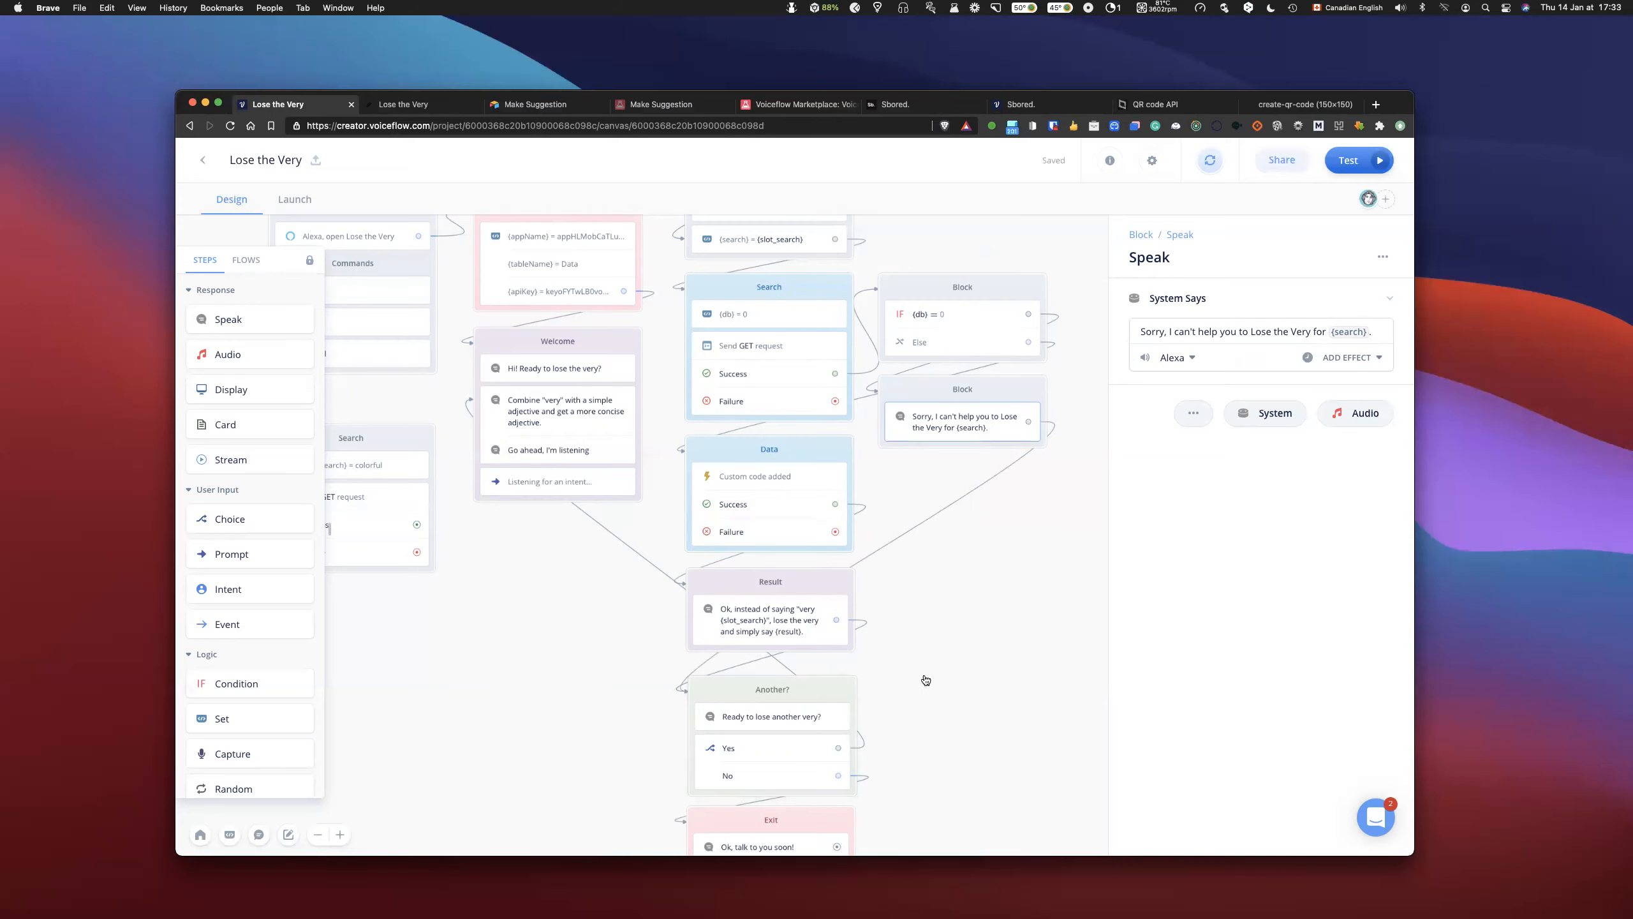
scroll(934, 637, down, 3)
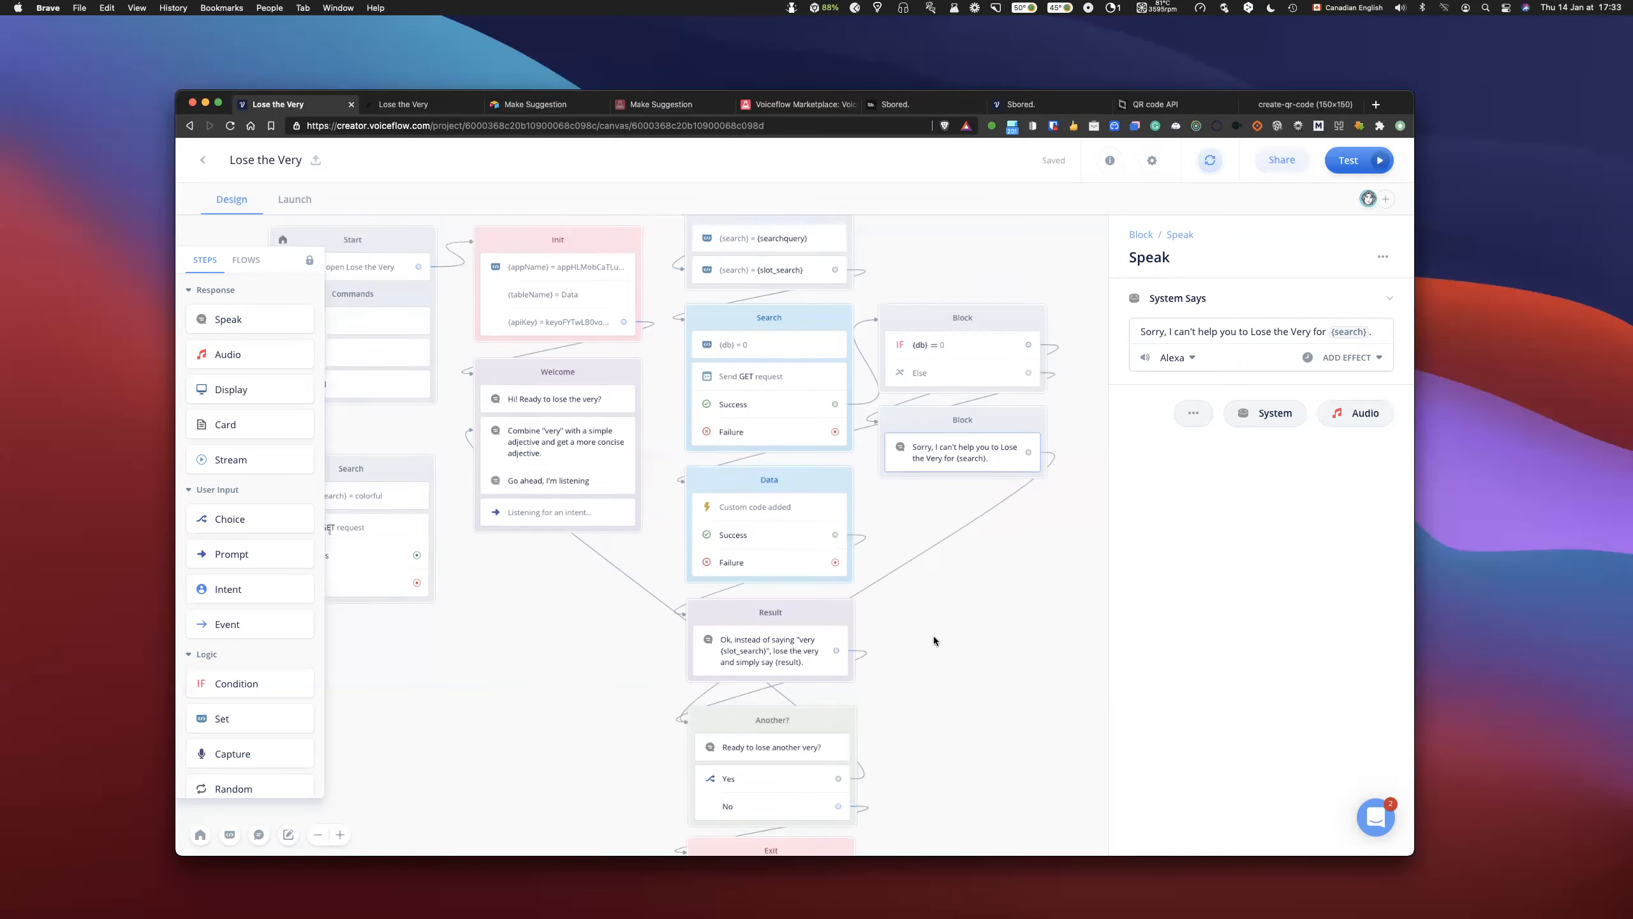
scroll(934, 635, up, 1)
scroll(936, 634, right, 3)
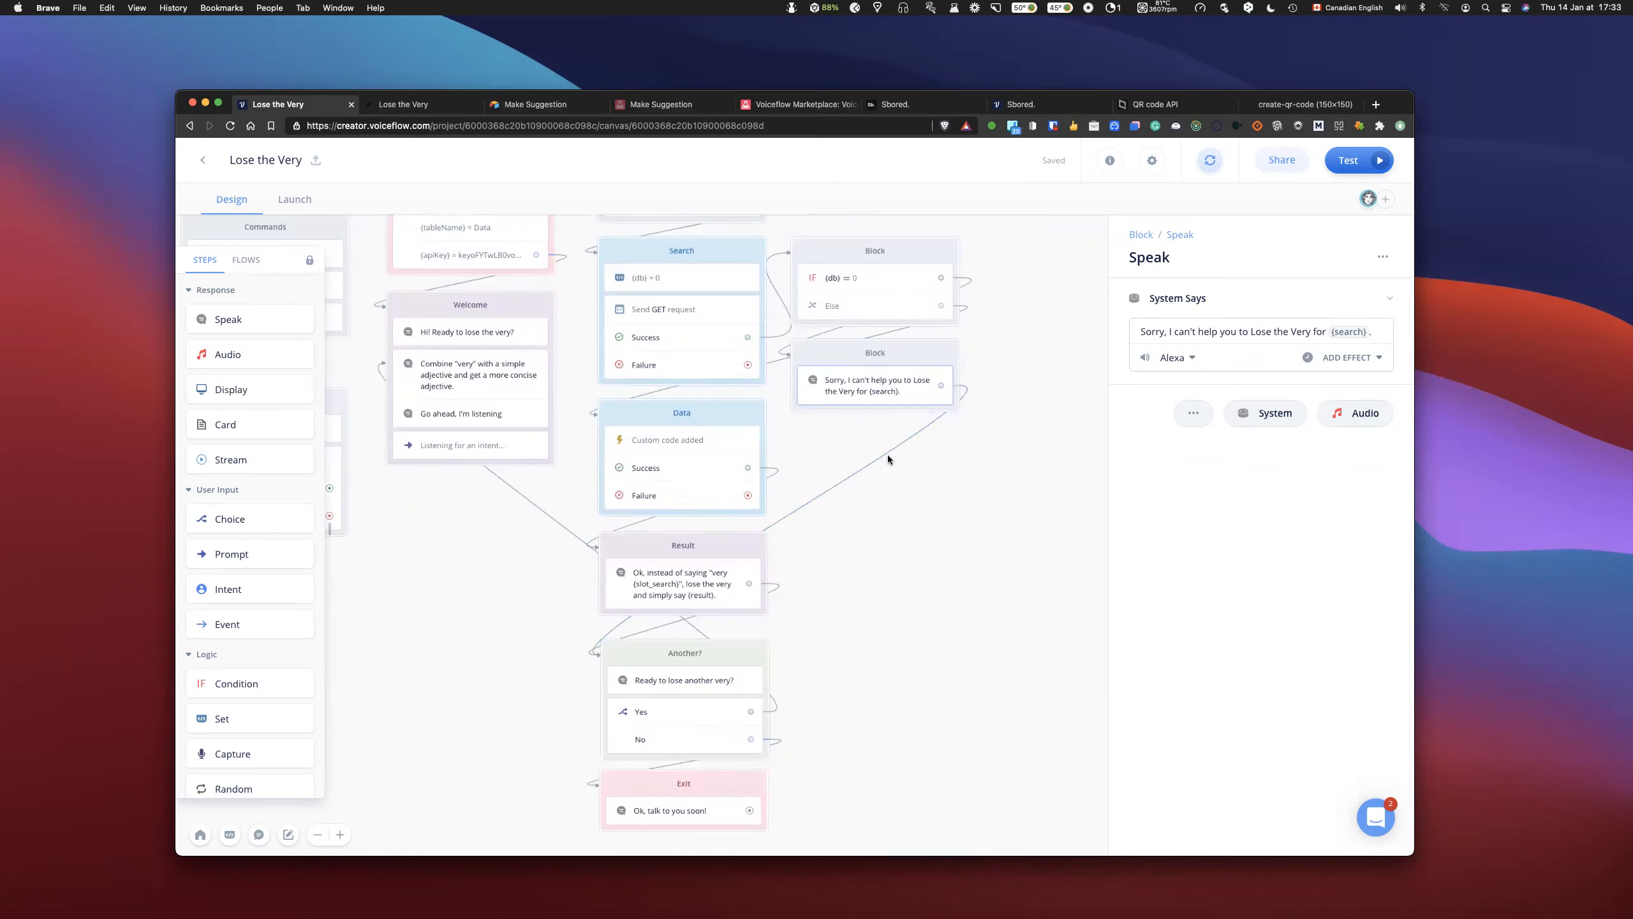
- Add a Choice block below the apology Speak block and assign YesIntent, labelled Yes, to its first path
drag(253, 519, 950, 468)
click(1208, 332)
text(yezx)
key(Return)
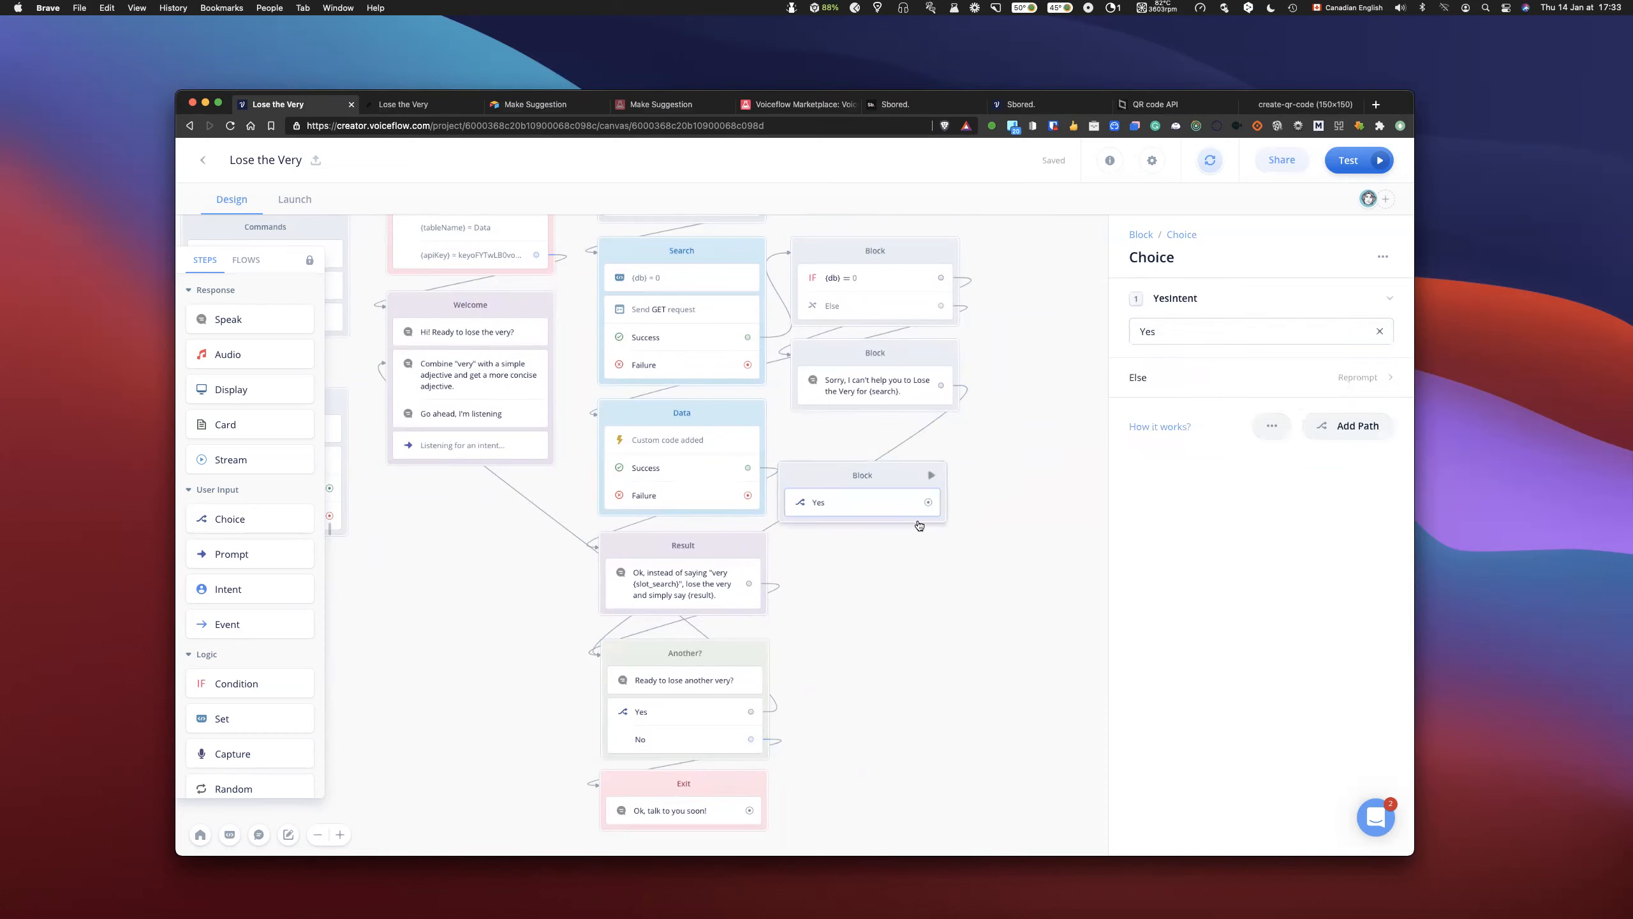
drag(906, 481, 915, 450)
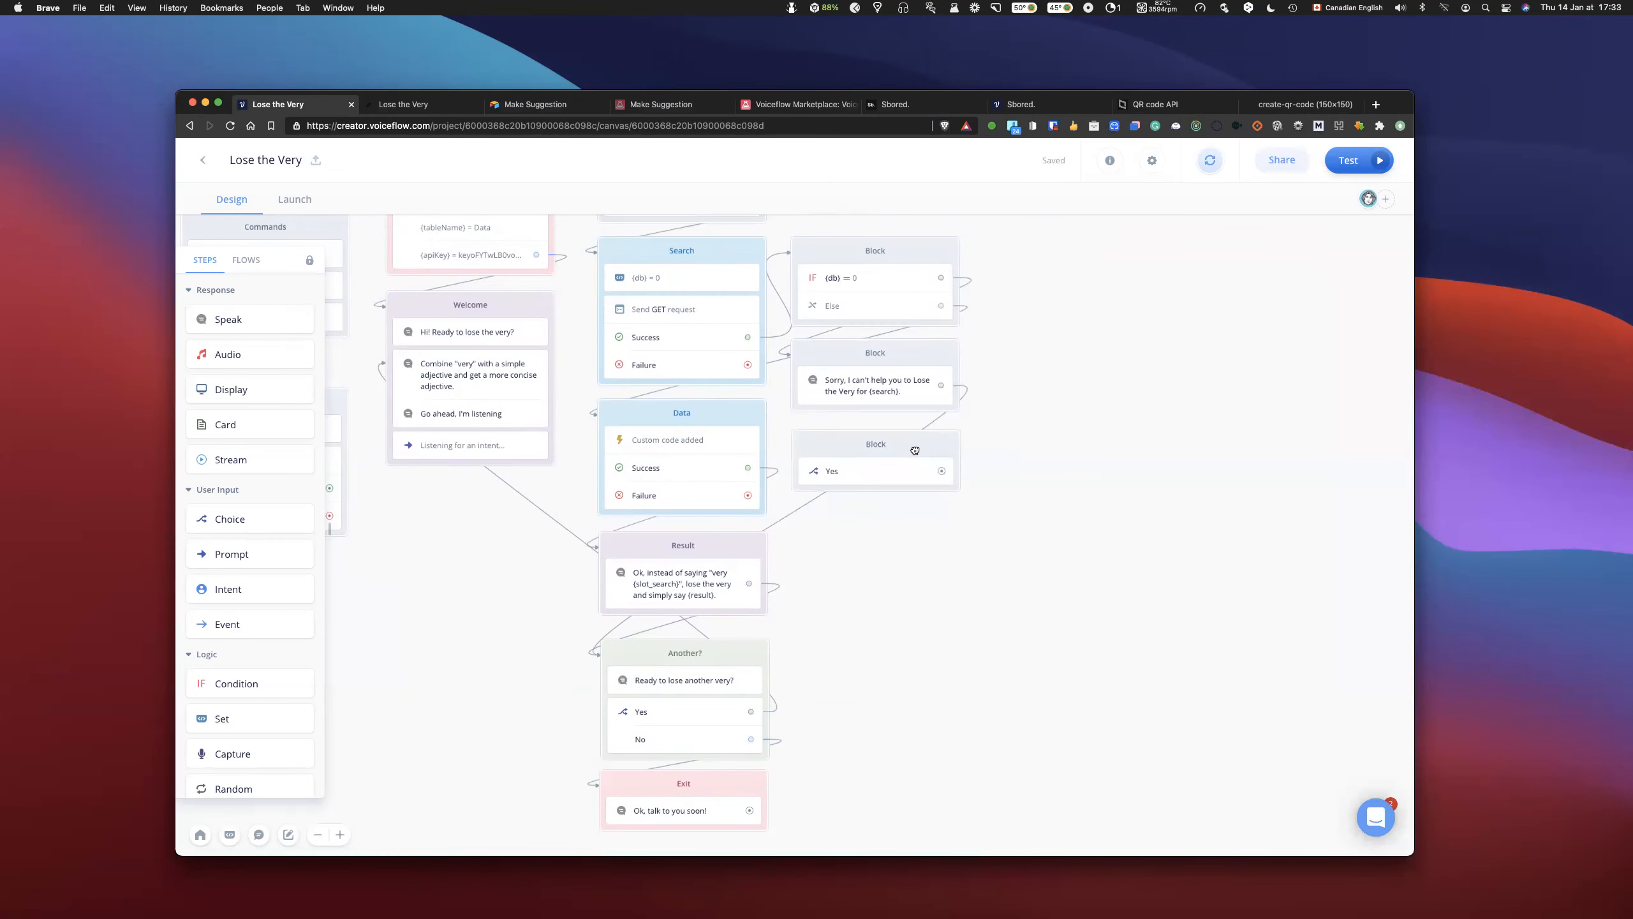
- Set the new Choice block's Else type to Path
click(964, 444)
click(1175, 300)
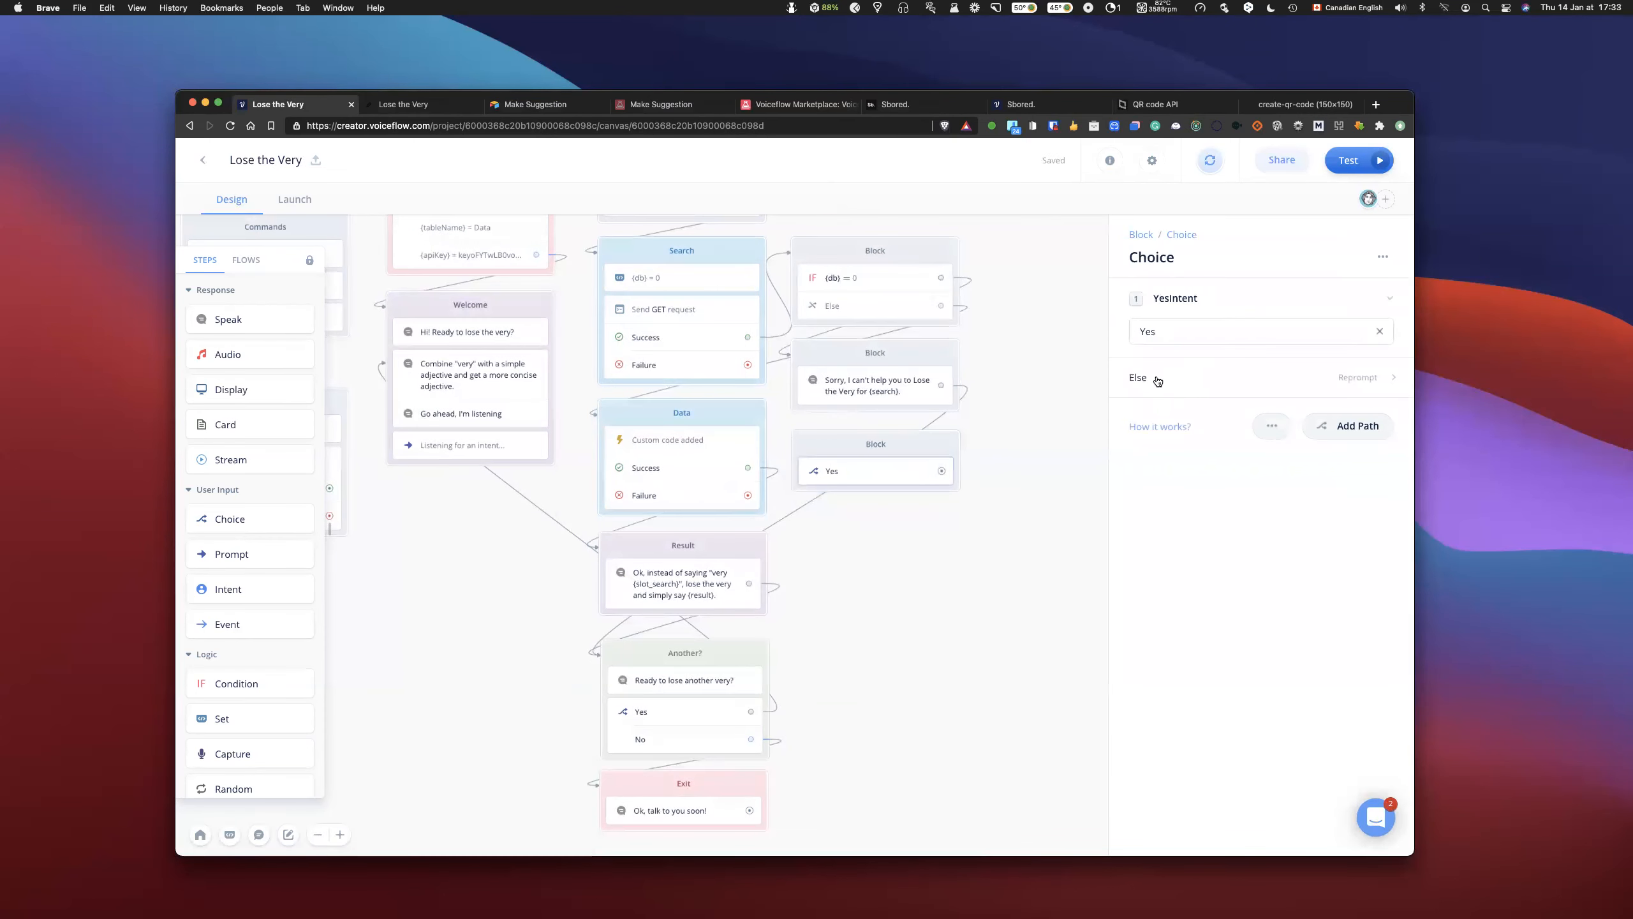
click(1361, 381)
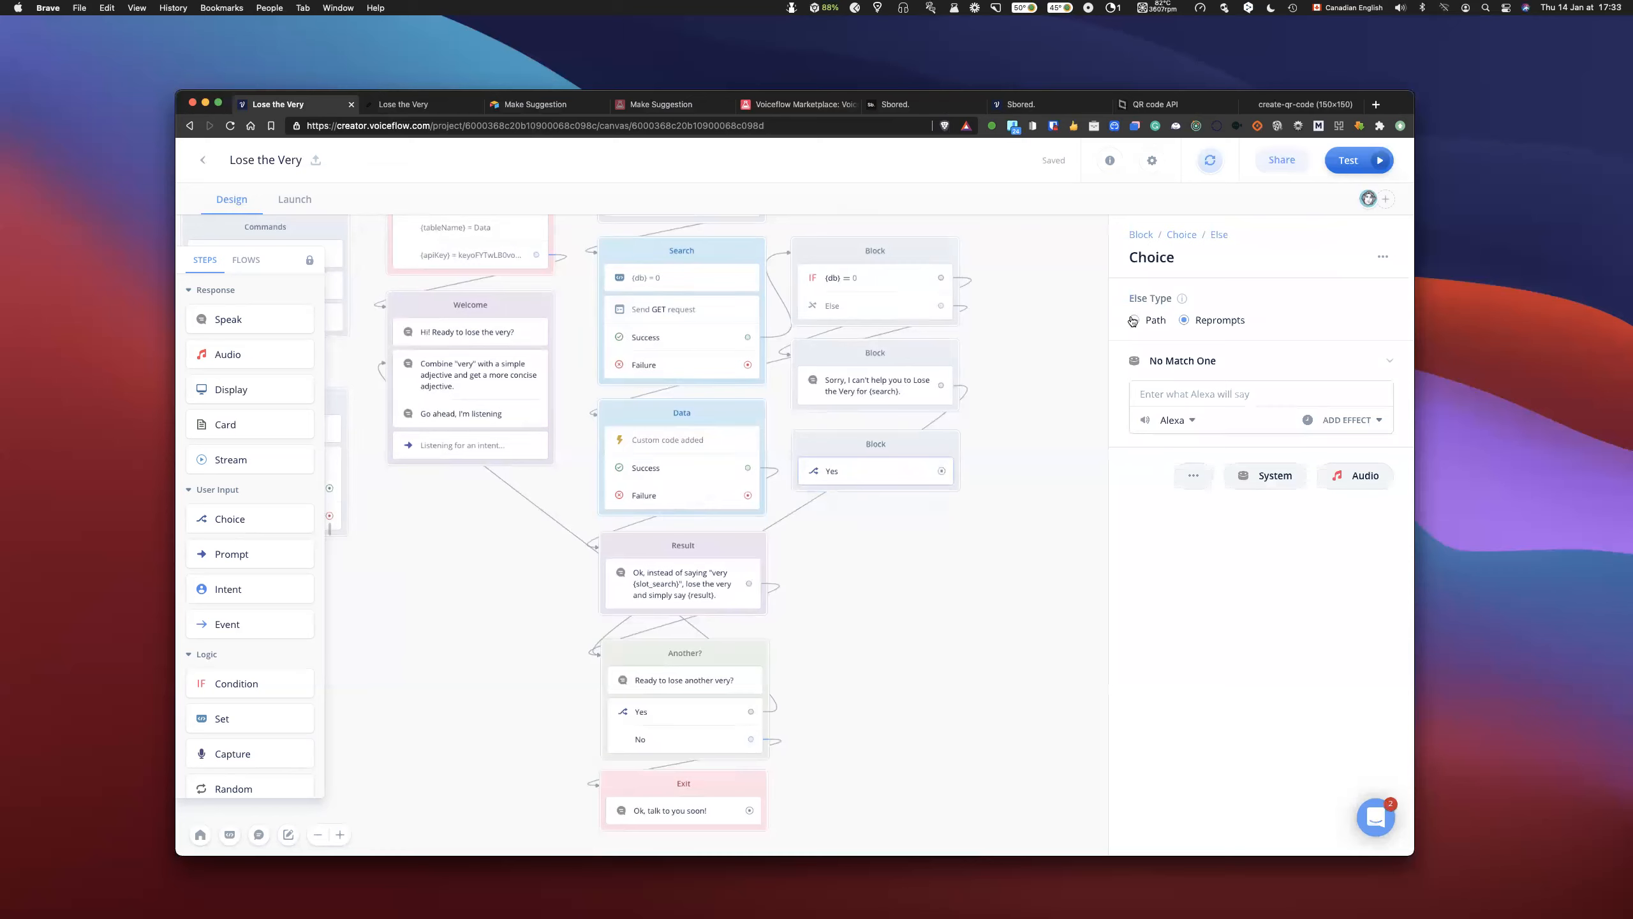
click(1134, 320)
click(990, 548)
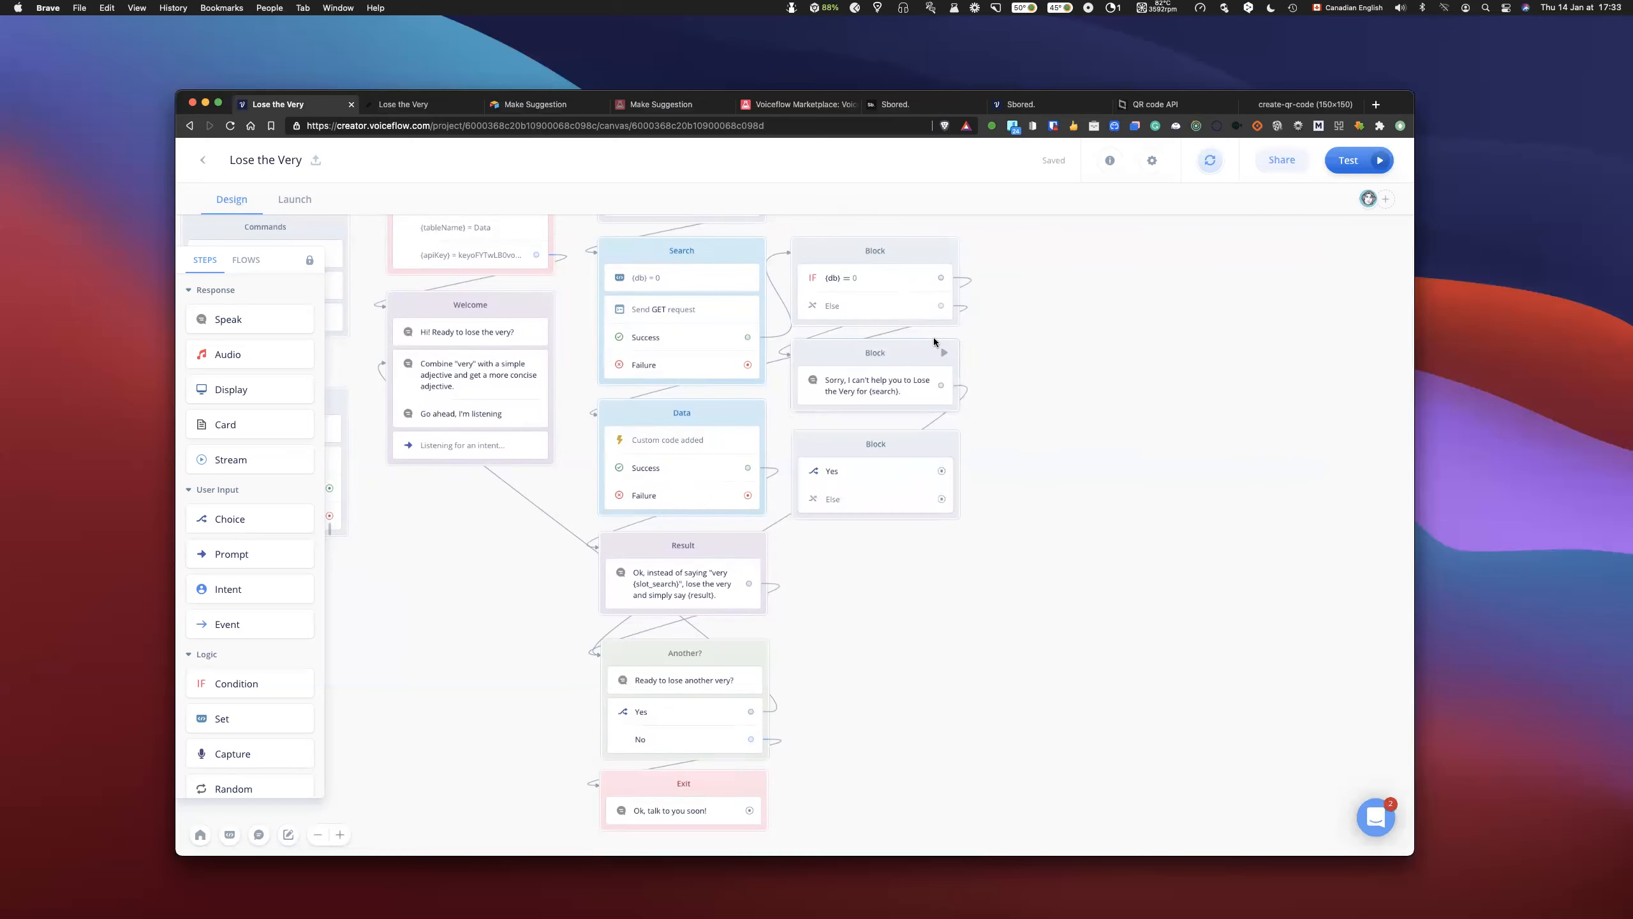
- Link the apology Speak block to the Choice block, and the Yes path to the Welcome block's "Combine very" message
drag(815, 447, 405, 365)
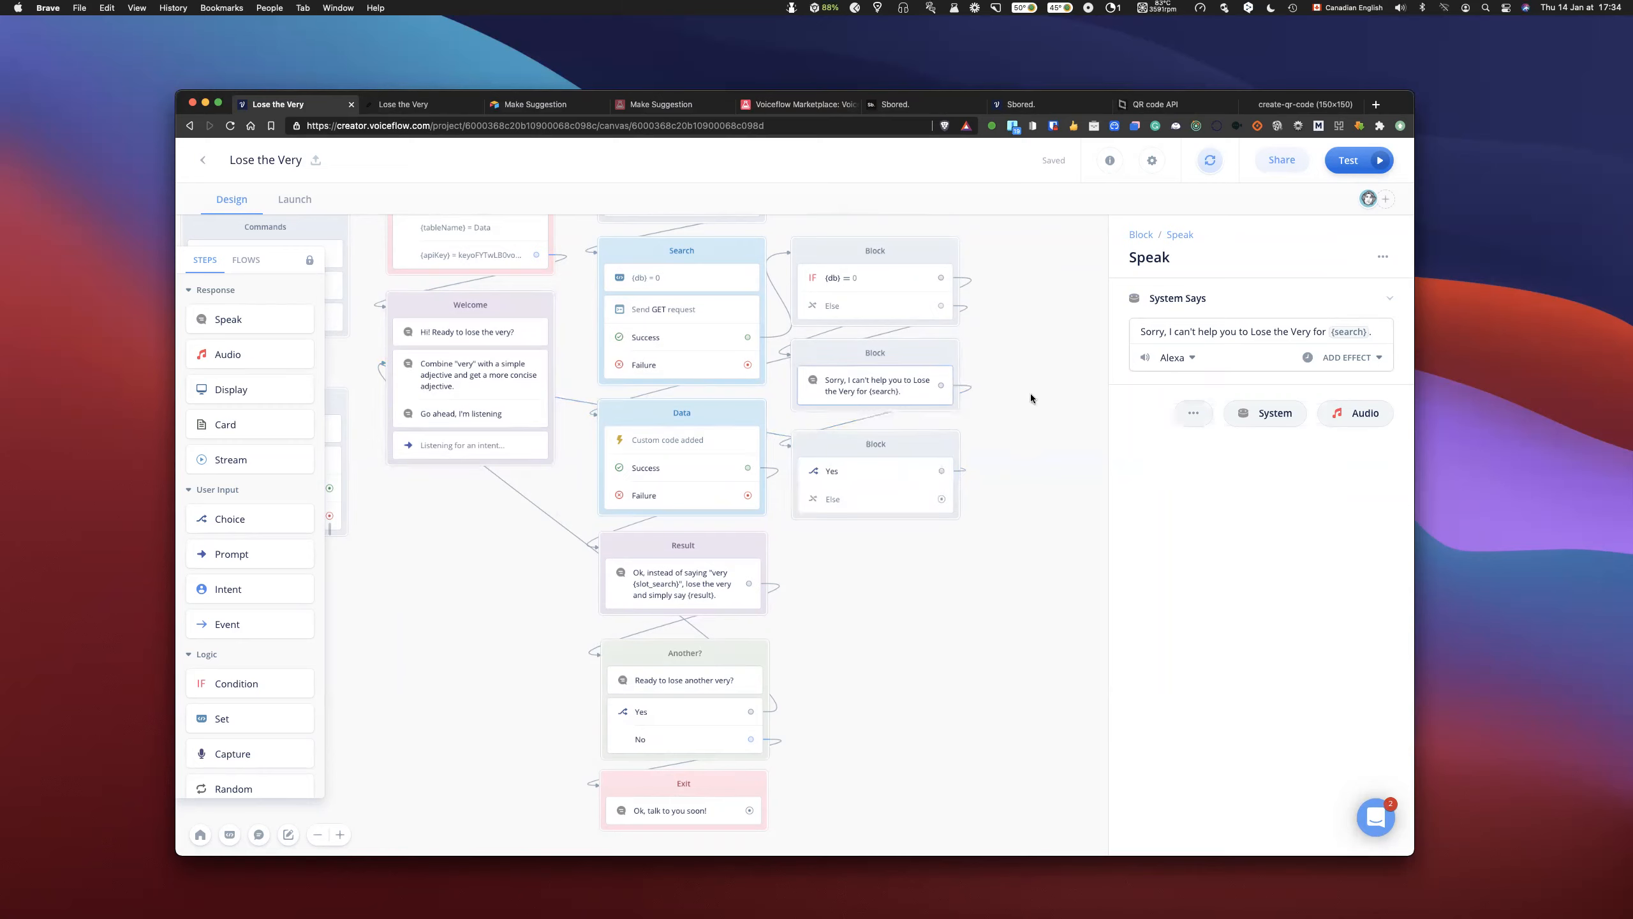
- Add a second system message, "Do you want to try another one?", to the apology Speak step, and move the Choice block down below it
click(924, 359)
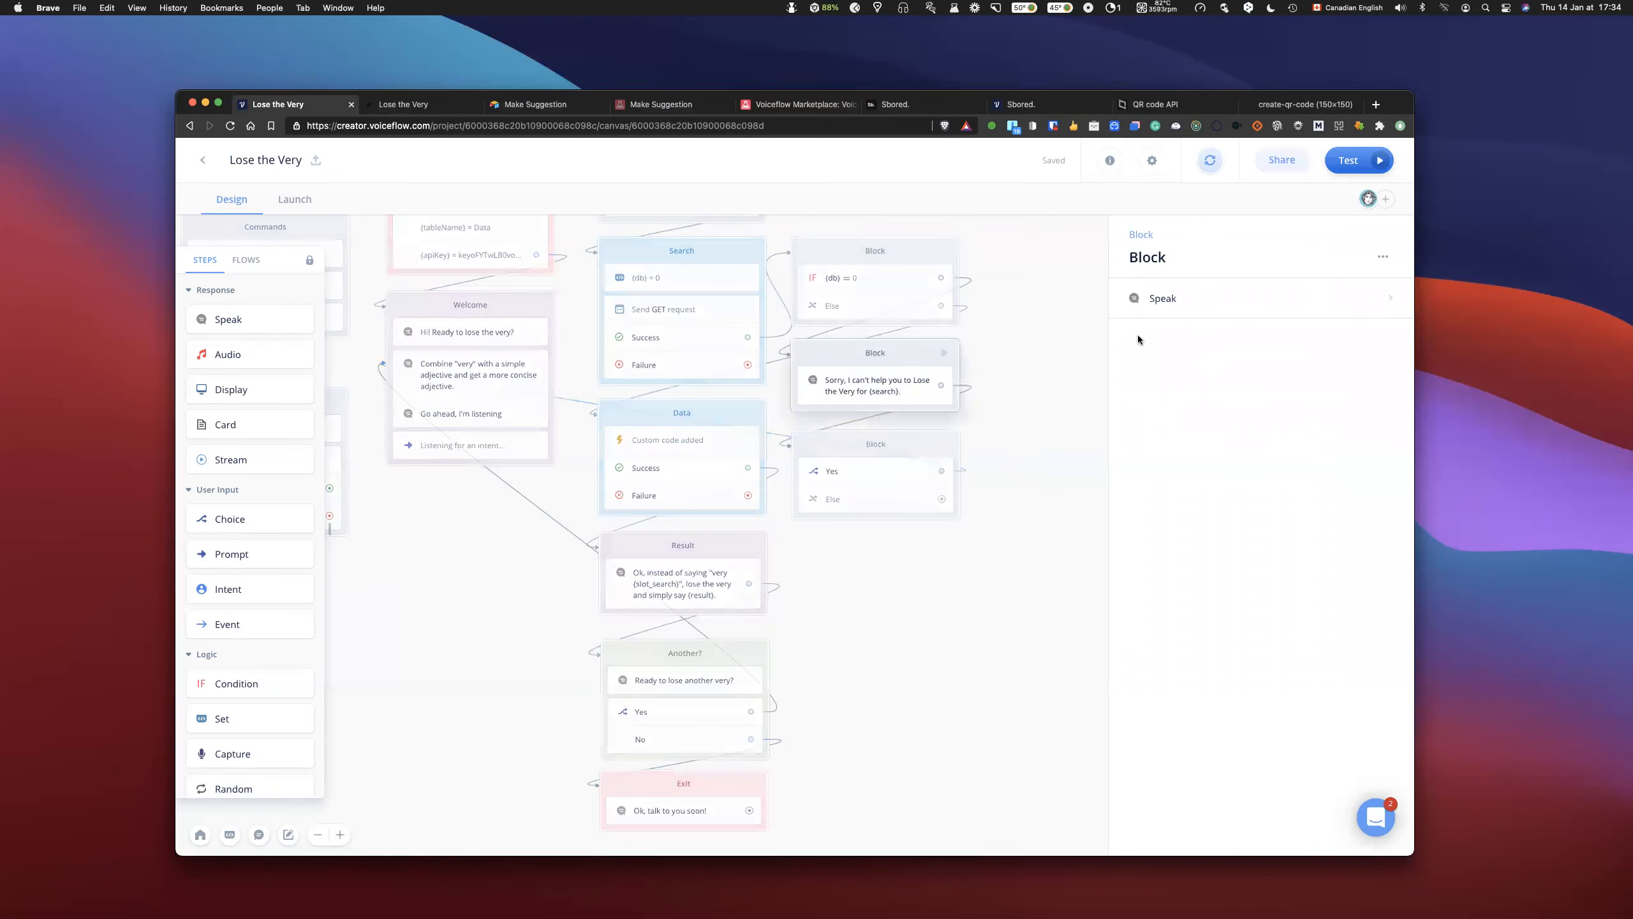
click(1239, 309)
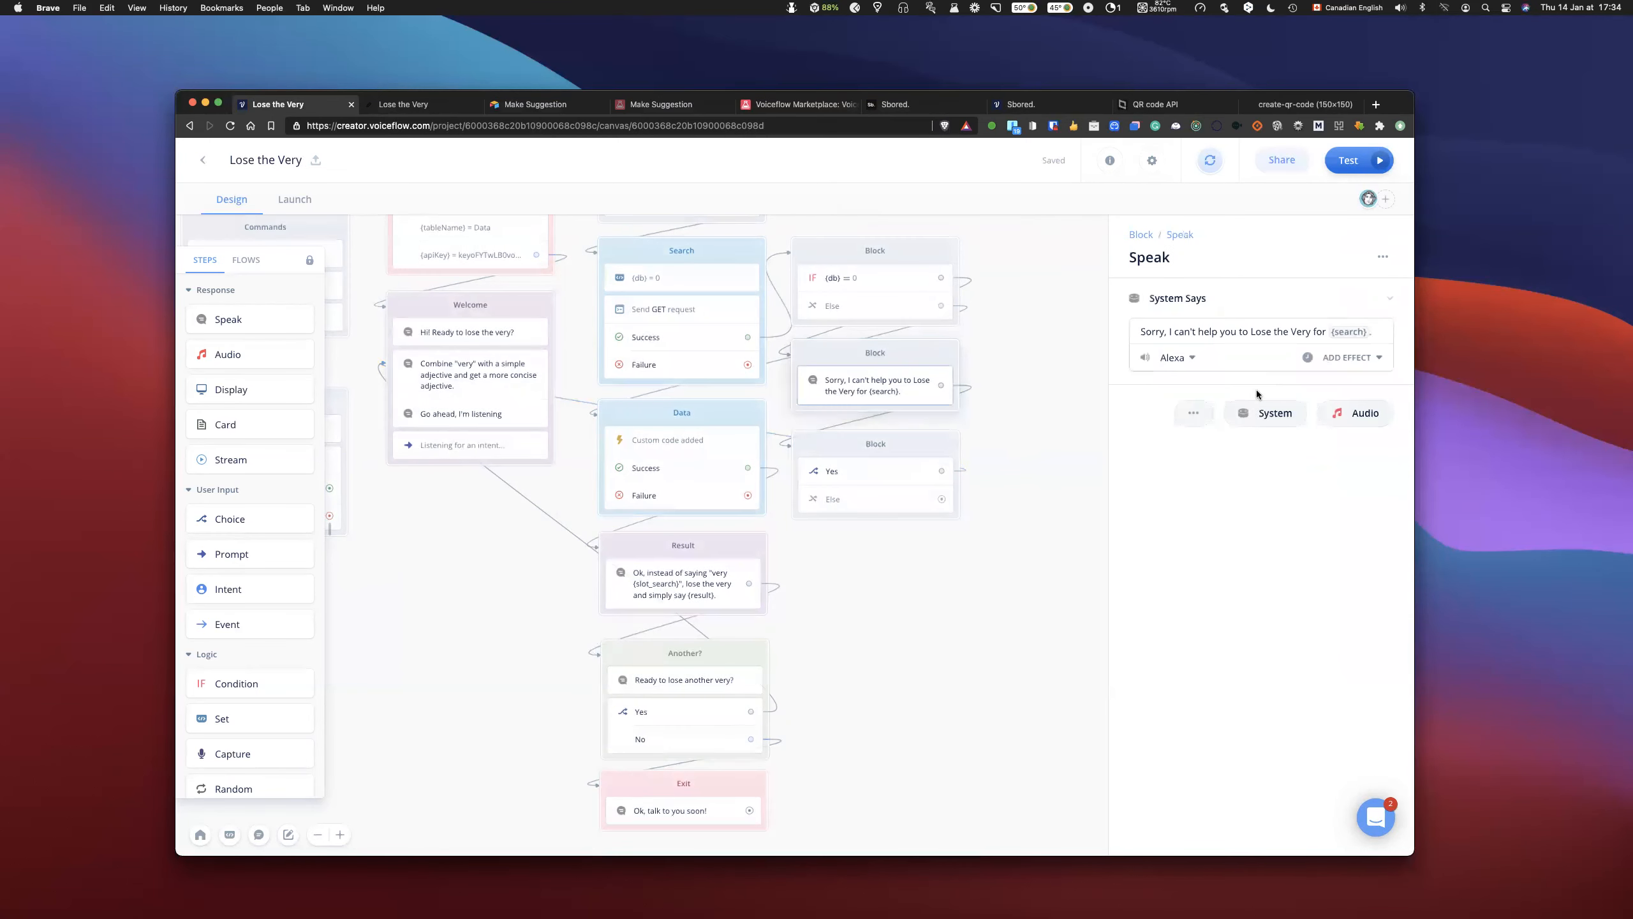
click(1167, 439)
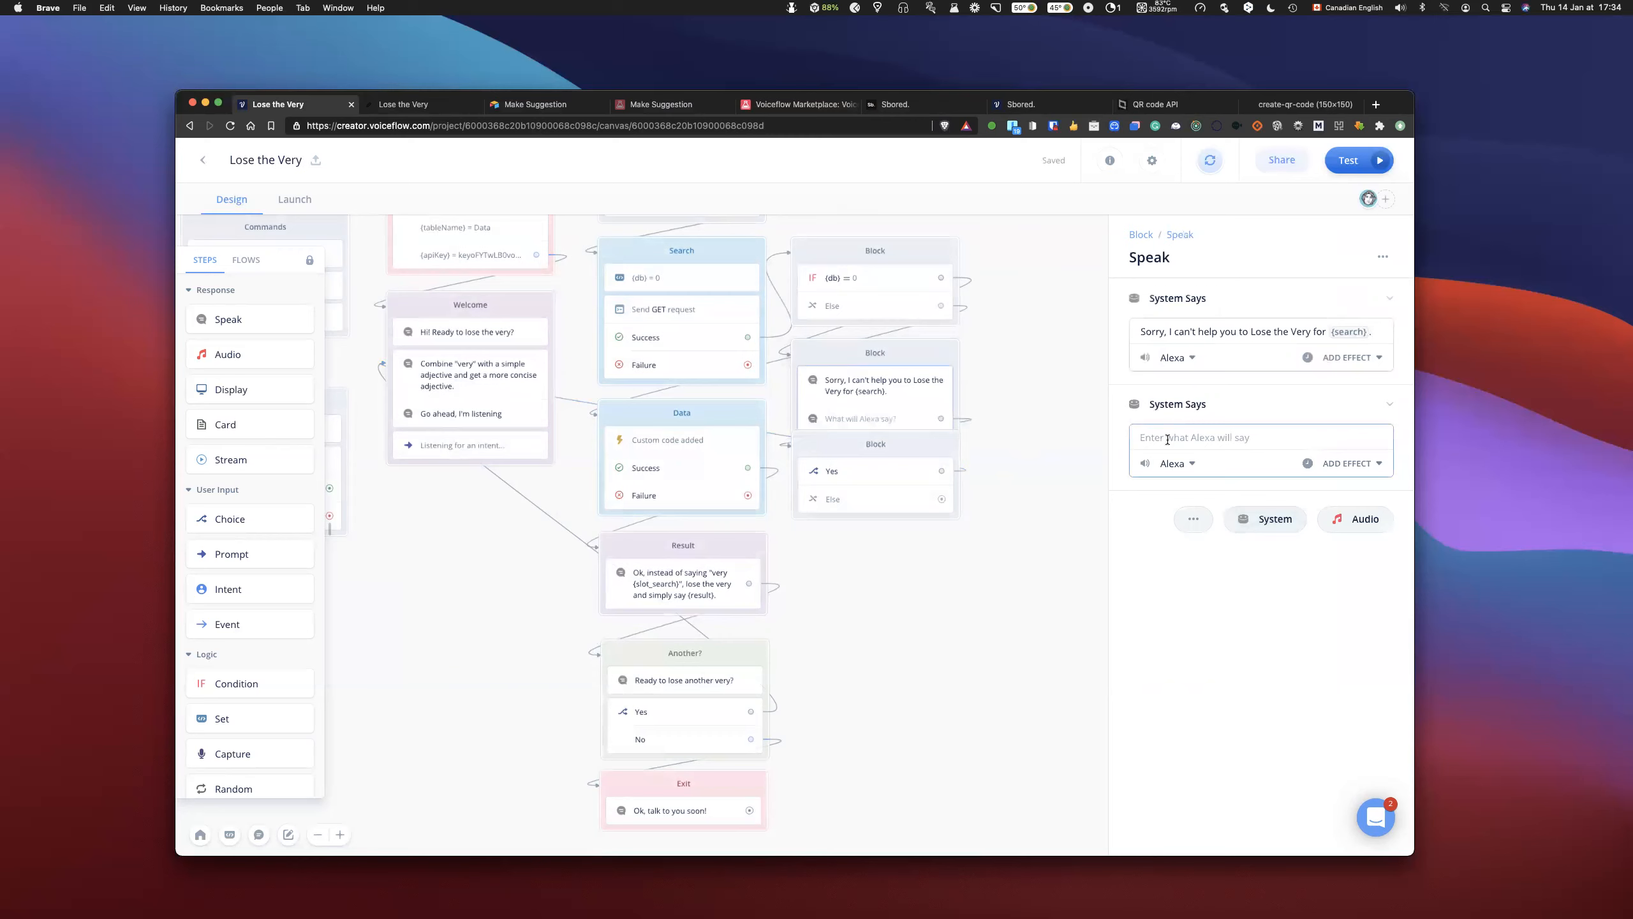
text(Do)
click(1022, 587)
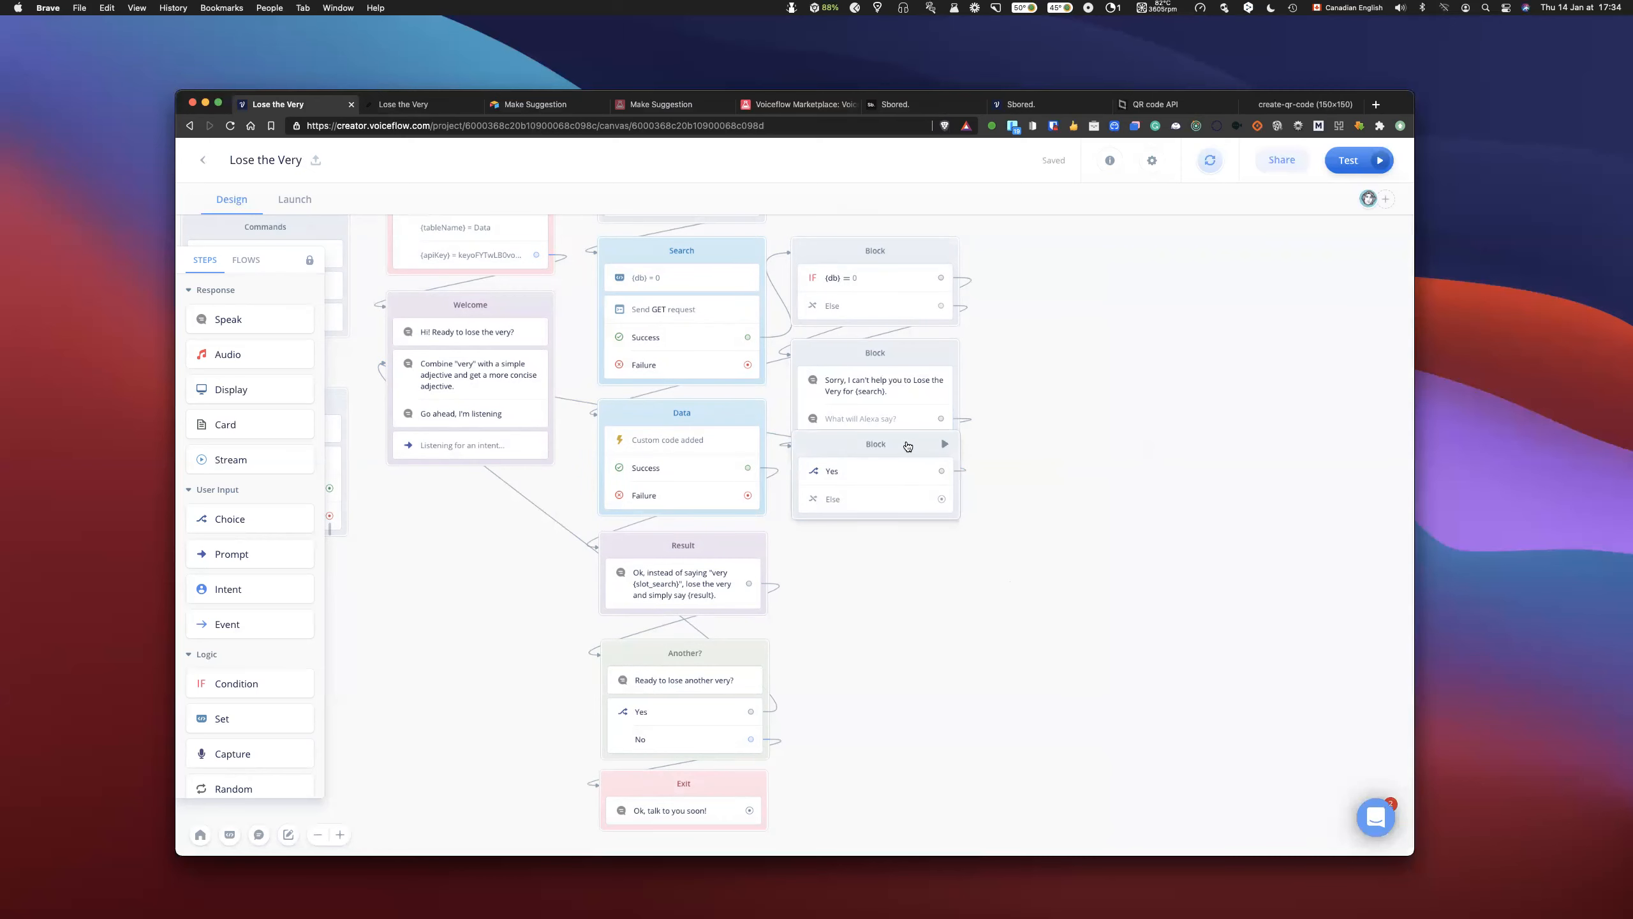
drag(904, 504, 905, 511)
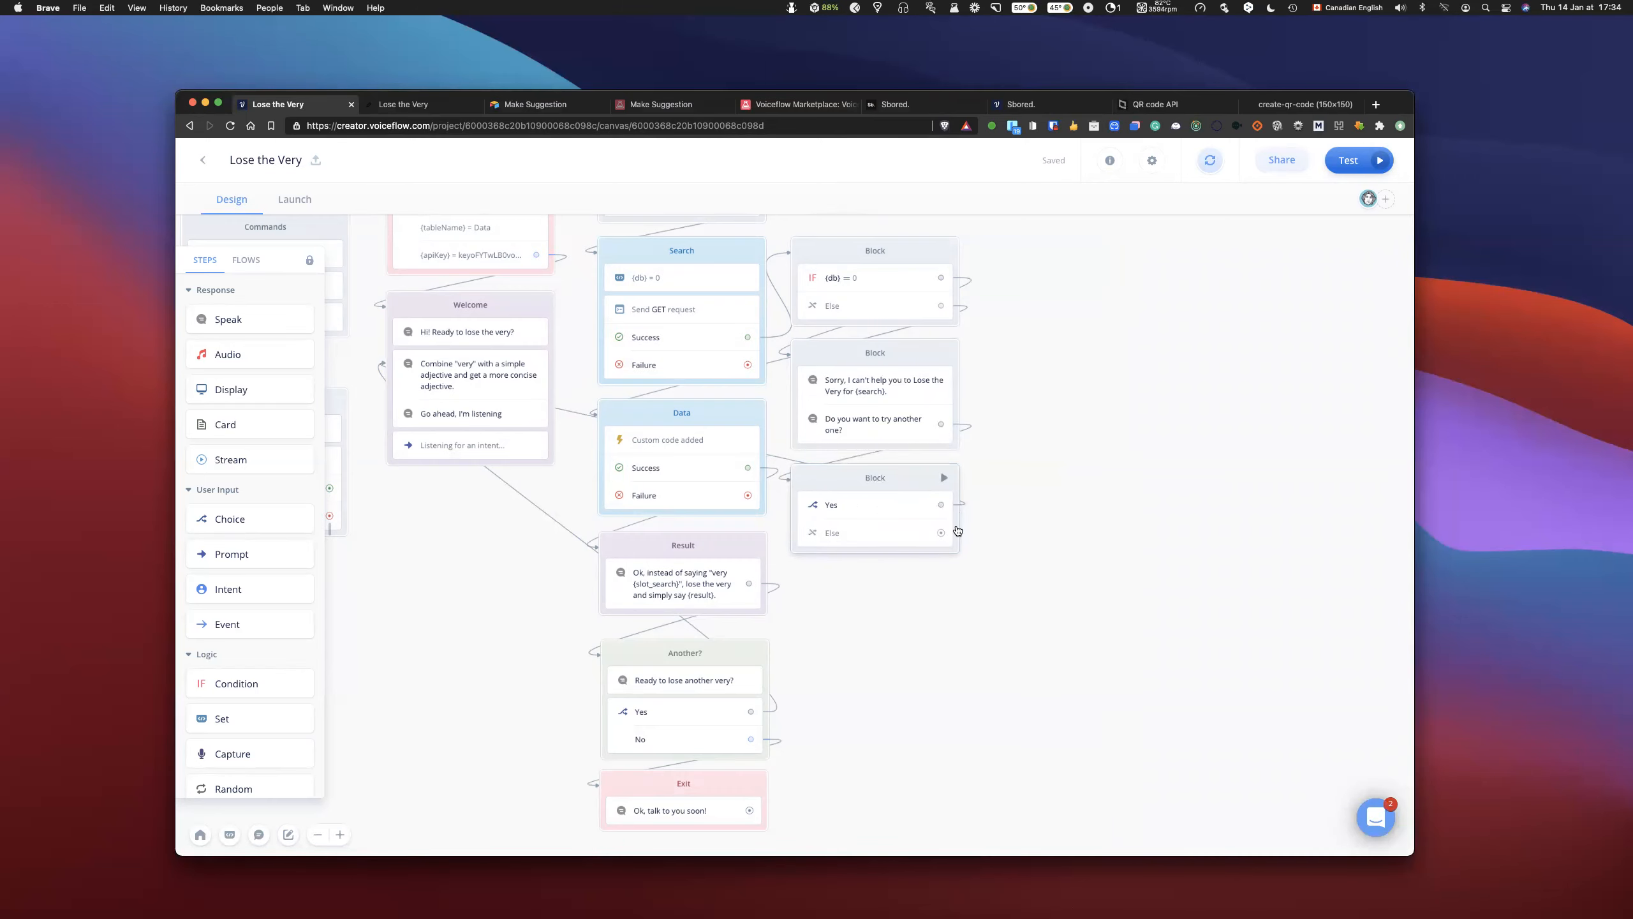
- Link the new Choice block's Else path to the Exit block
scroll(1003, 523, down, 1)
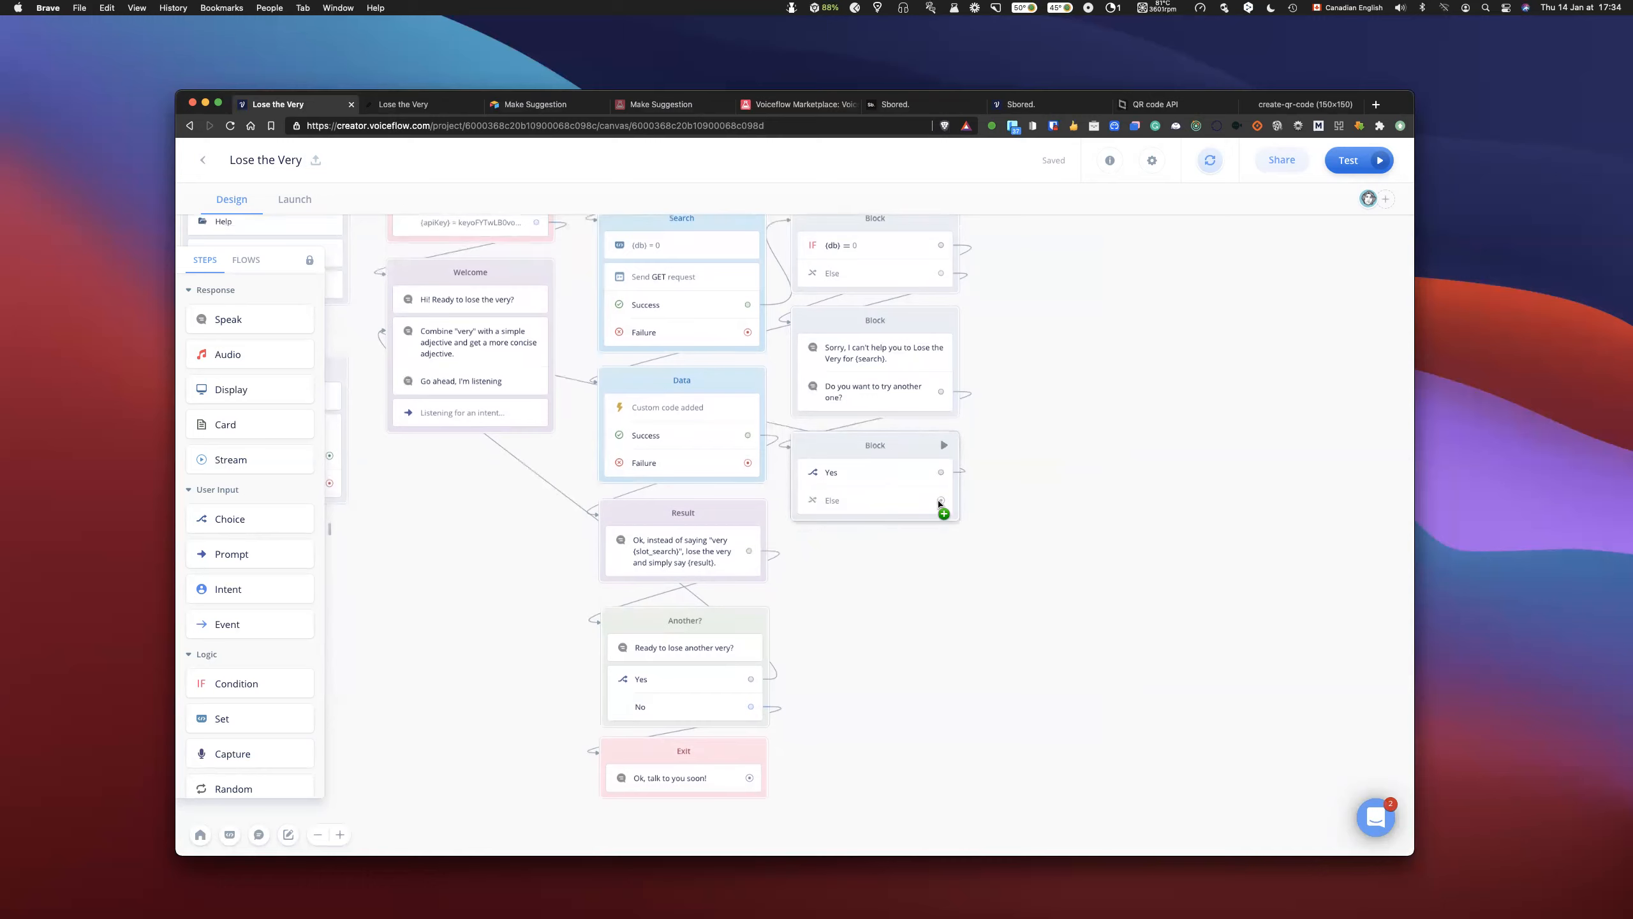
scroll(899, 515, down, 1)
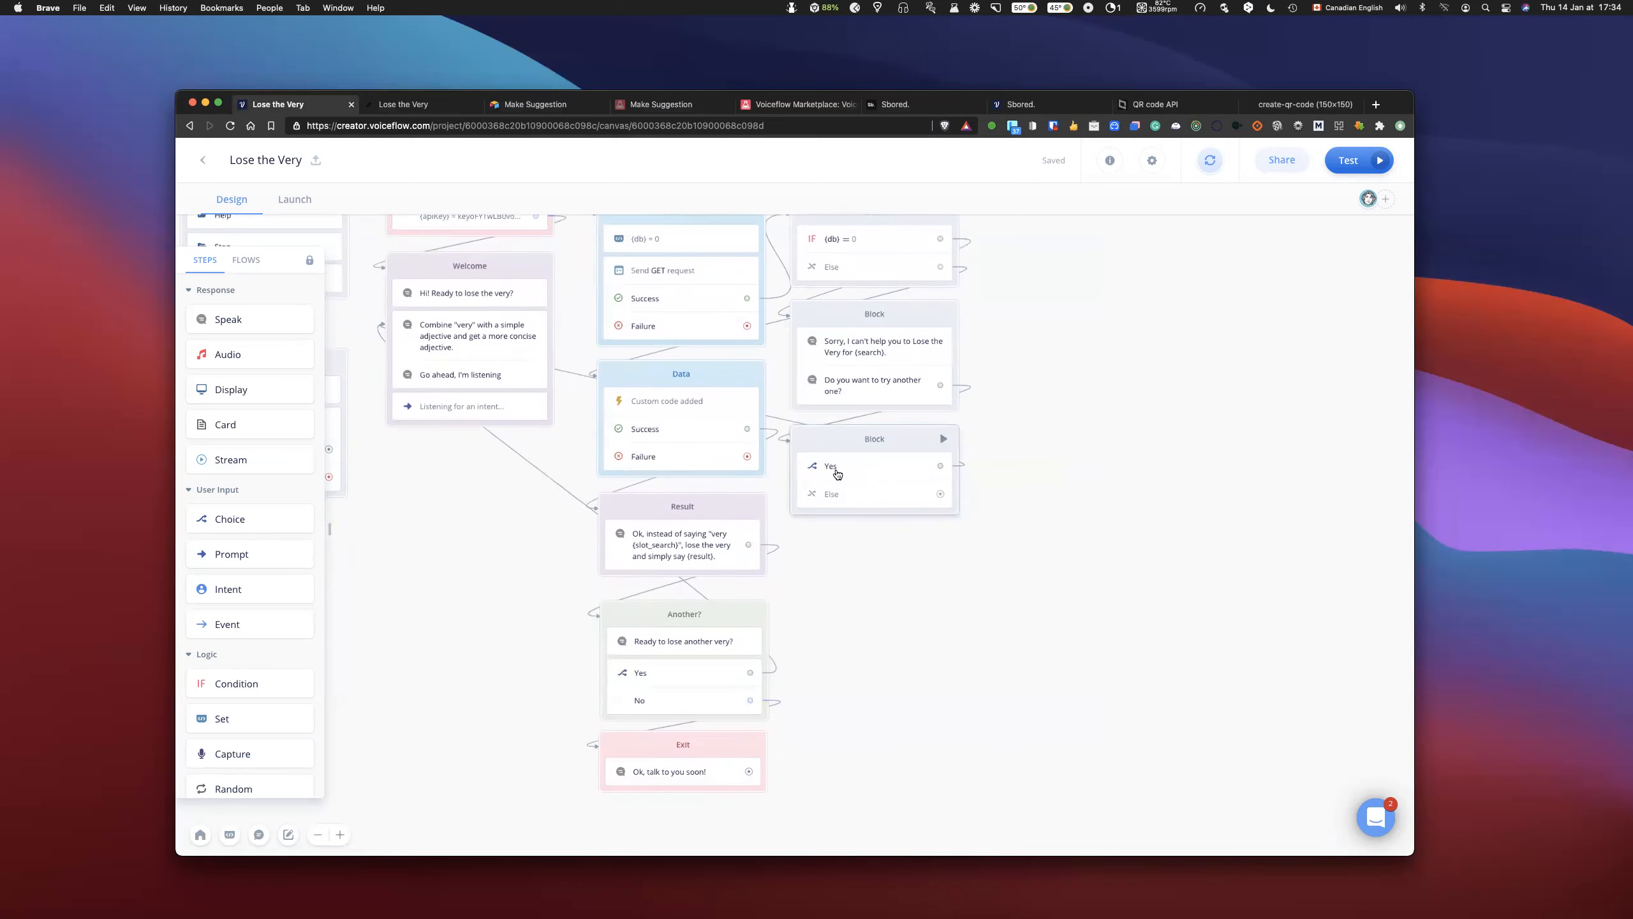
drag(941, 493, 640, 756)
scroll(927, 686, up, 5)
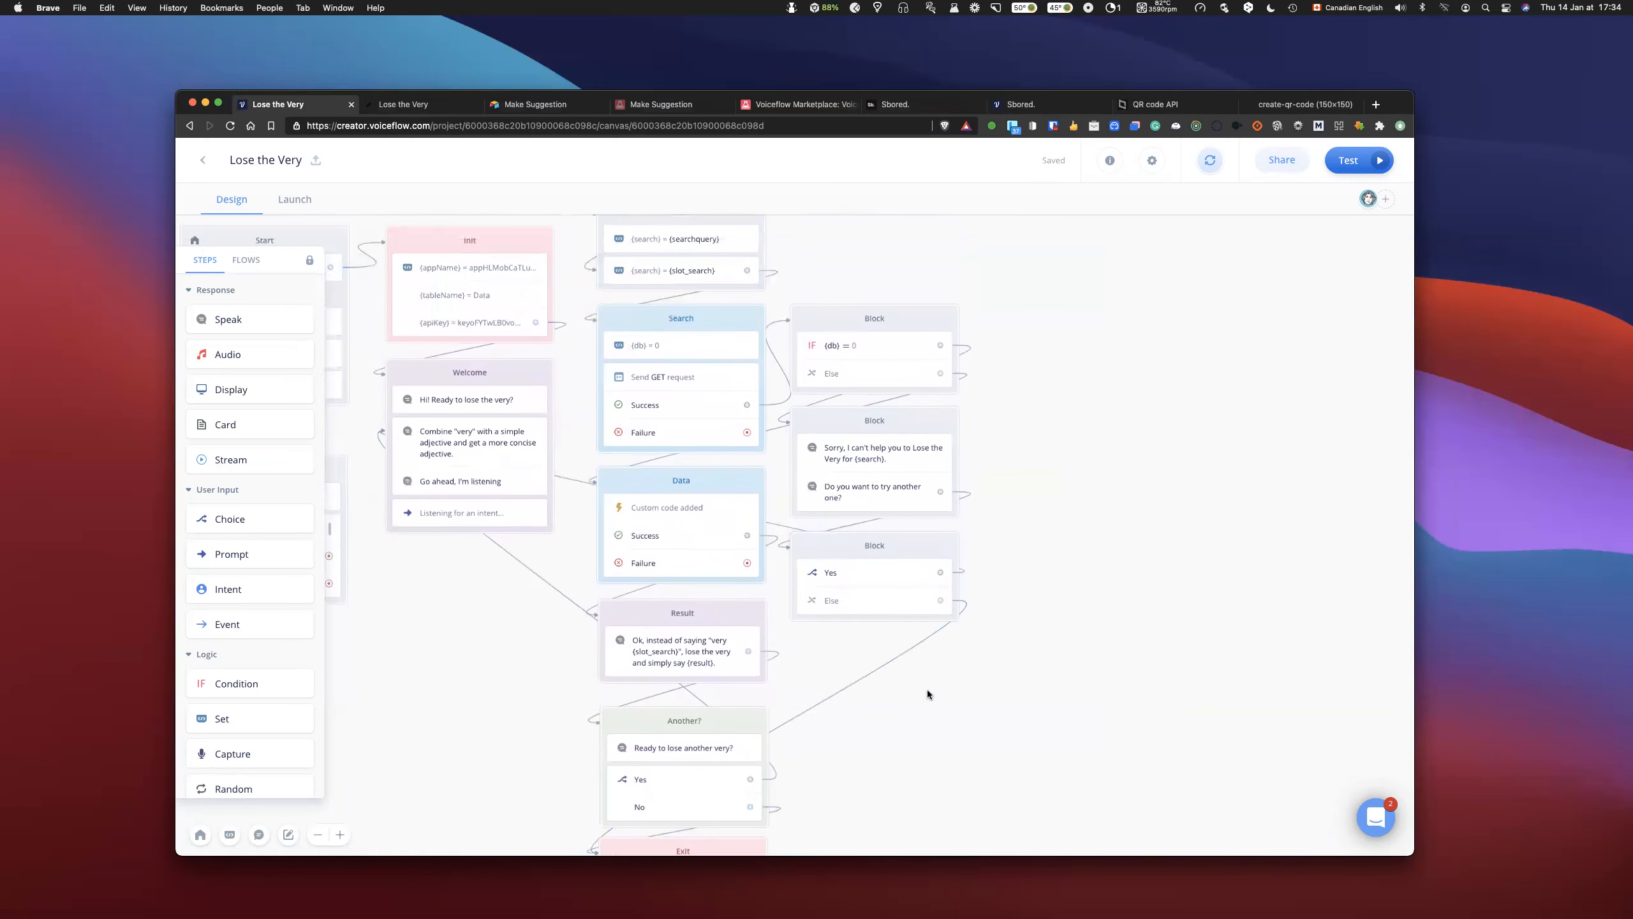
- Move the Exit block further down to leave more space beneath the Another? block
scroll(1039, 590, up, 1)
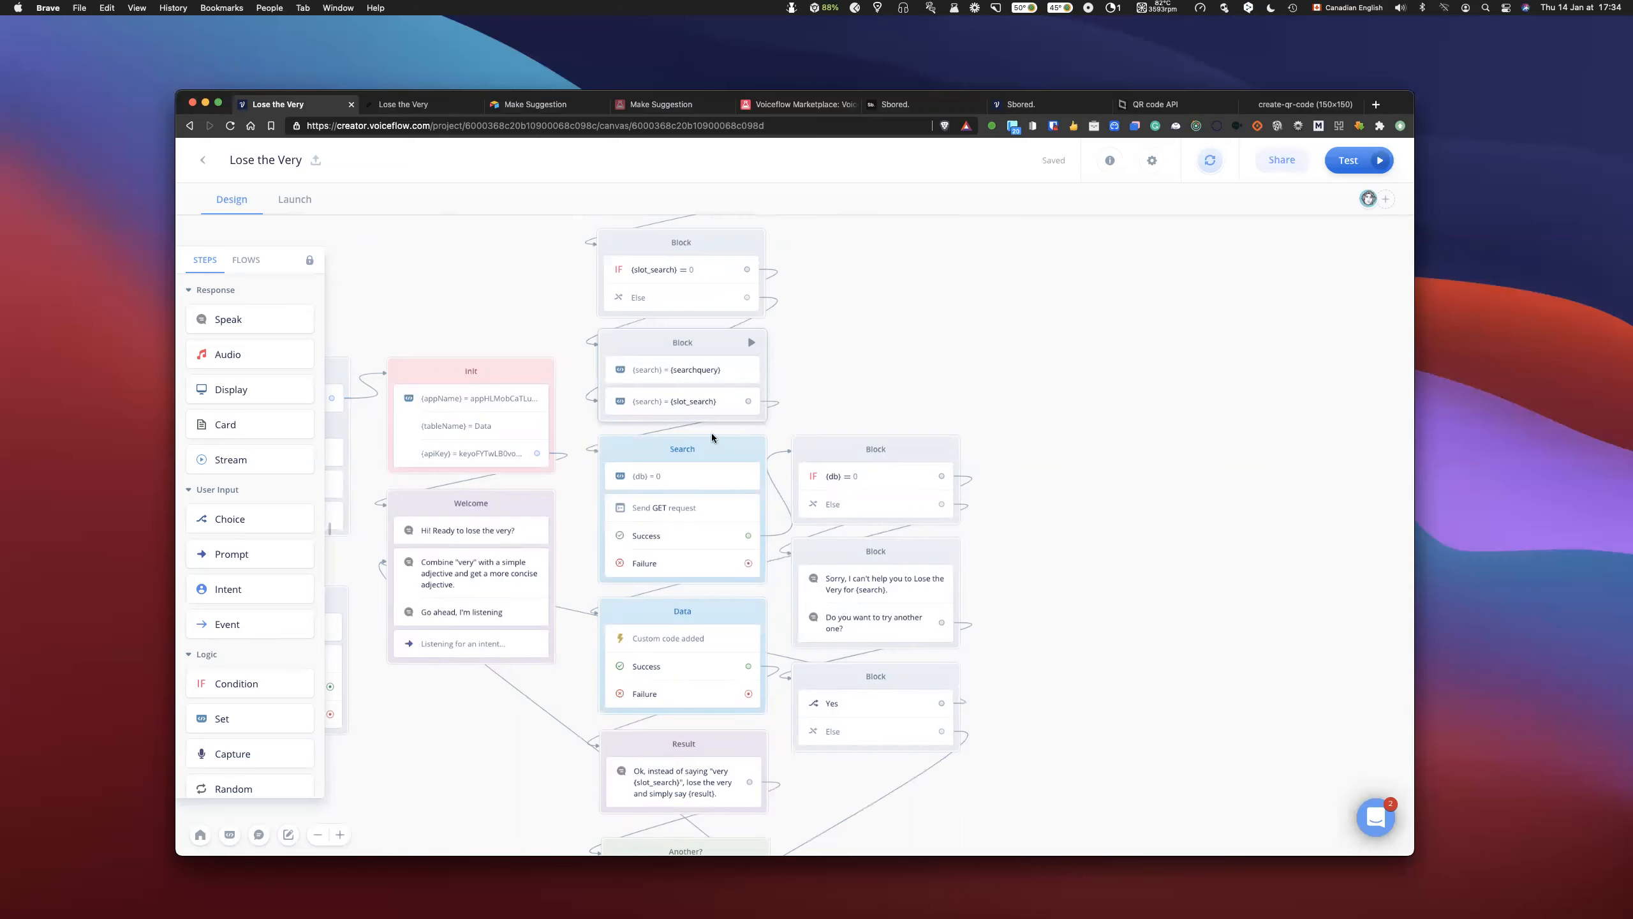
scroll(1118, 494, down, 7)
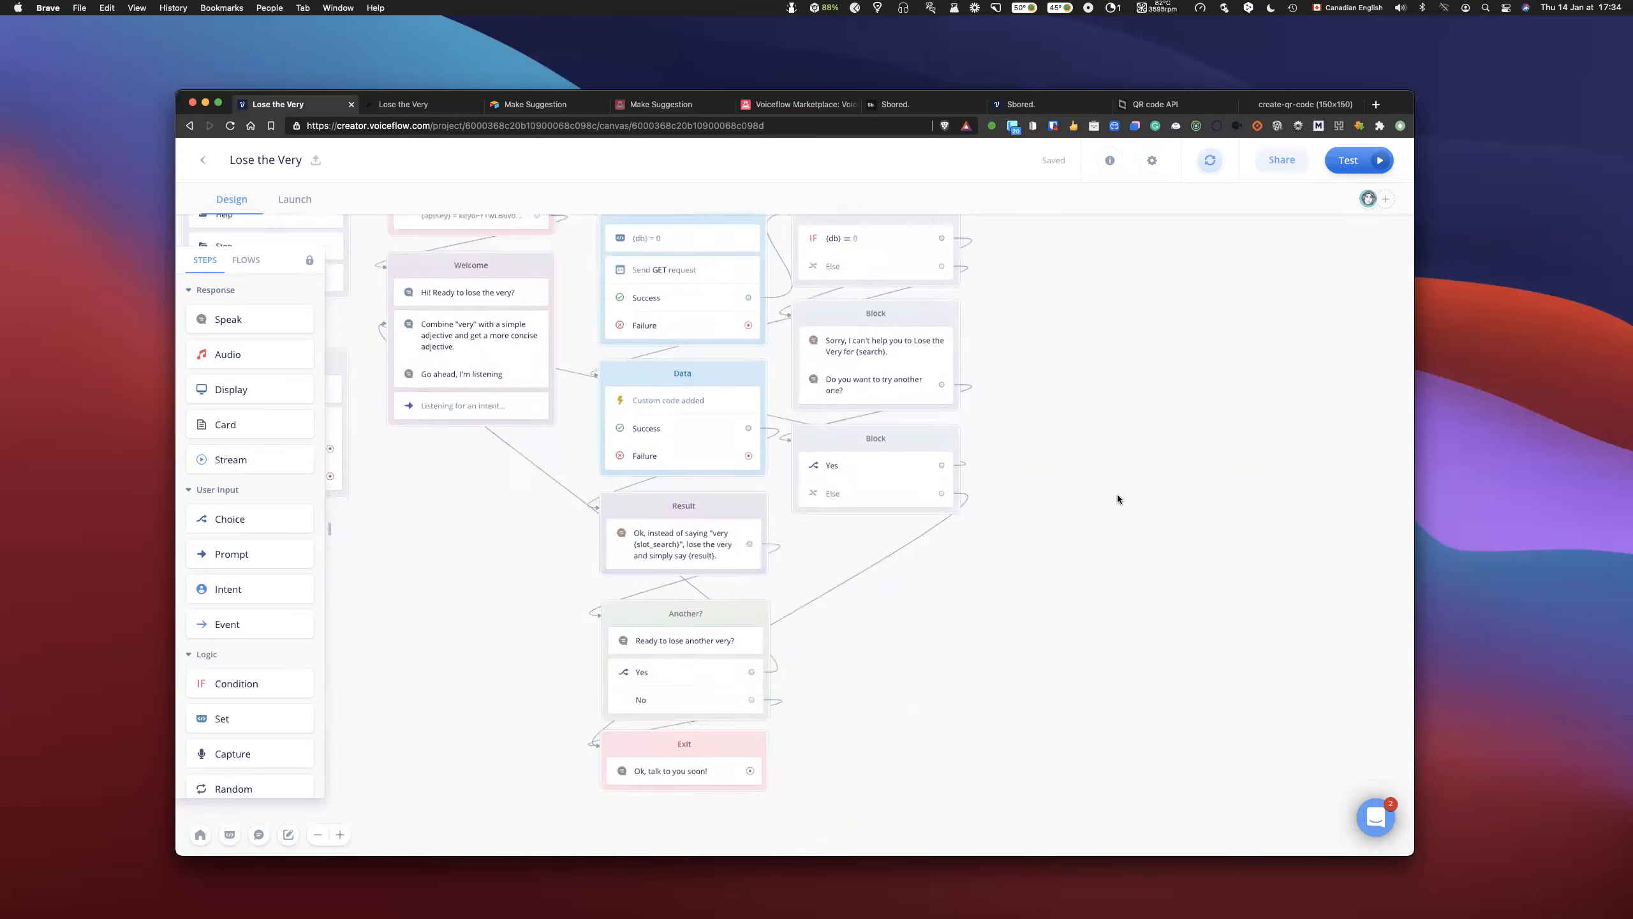
scroll(1117, 499, down, 1)
drag(720, 709, 718, 790)
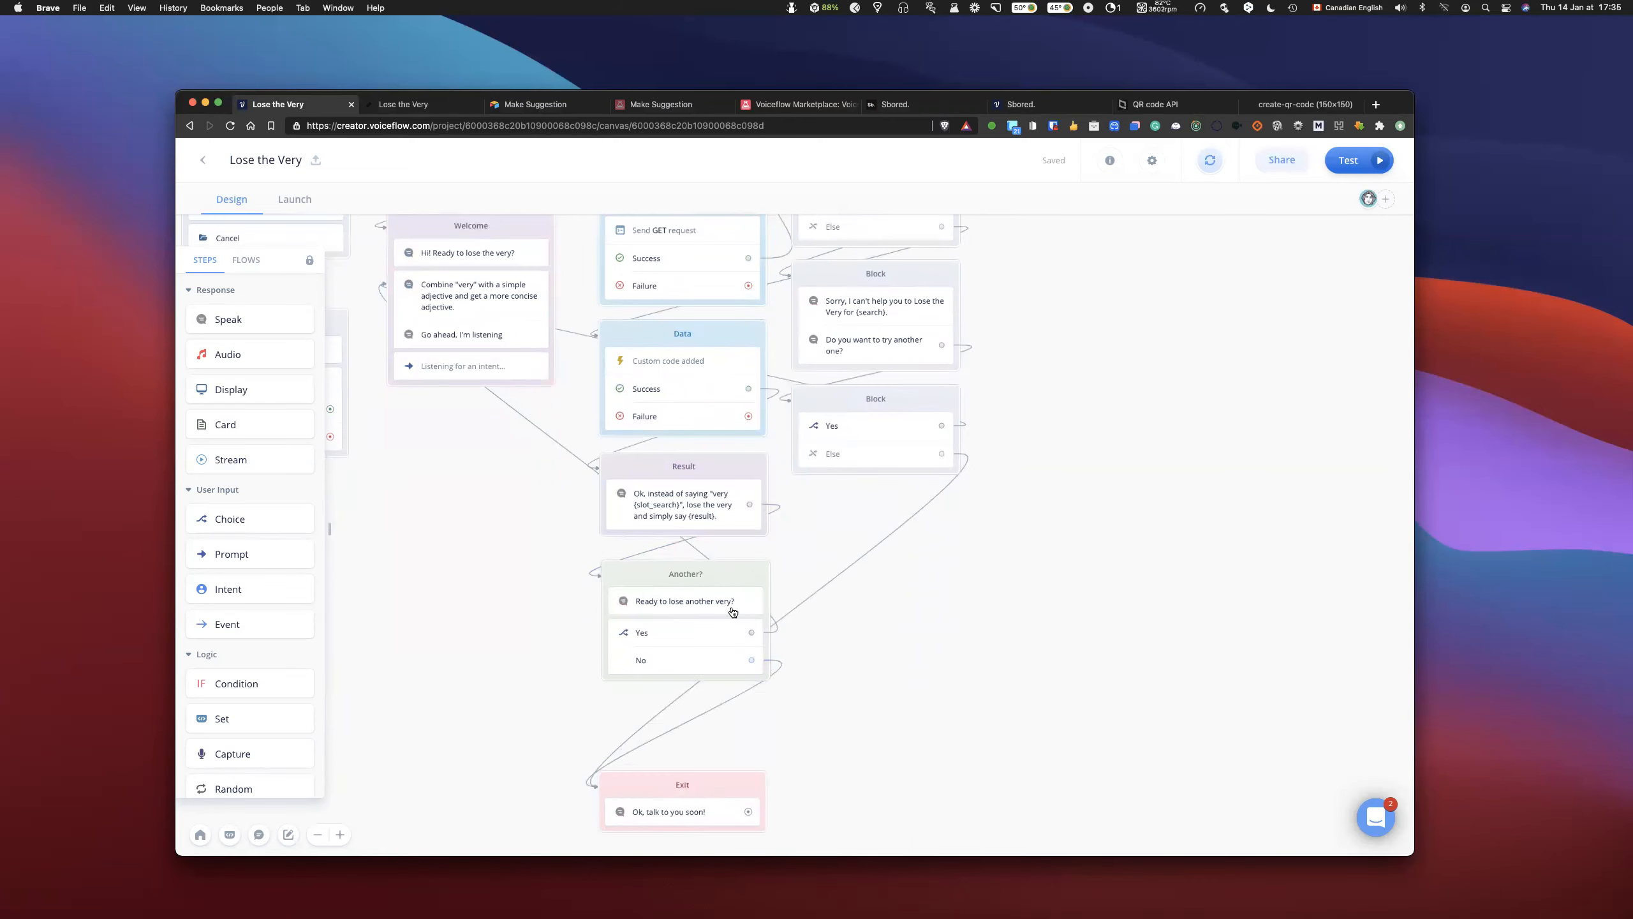
- Review the flow from the Search block through the no-result branch to Exit, and examine the apology Speak step's two messages
scroll(766, 459, up, 1)
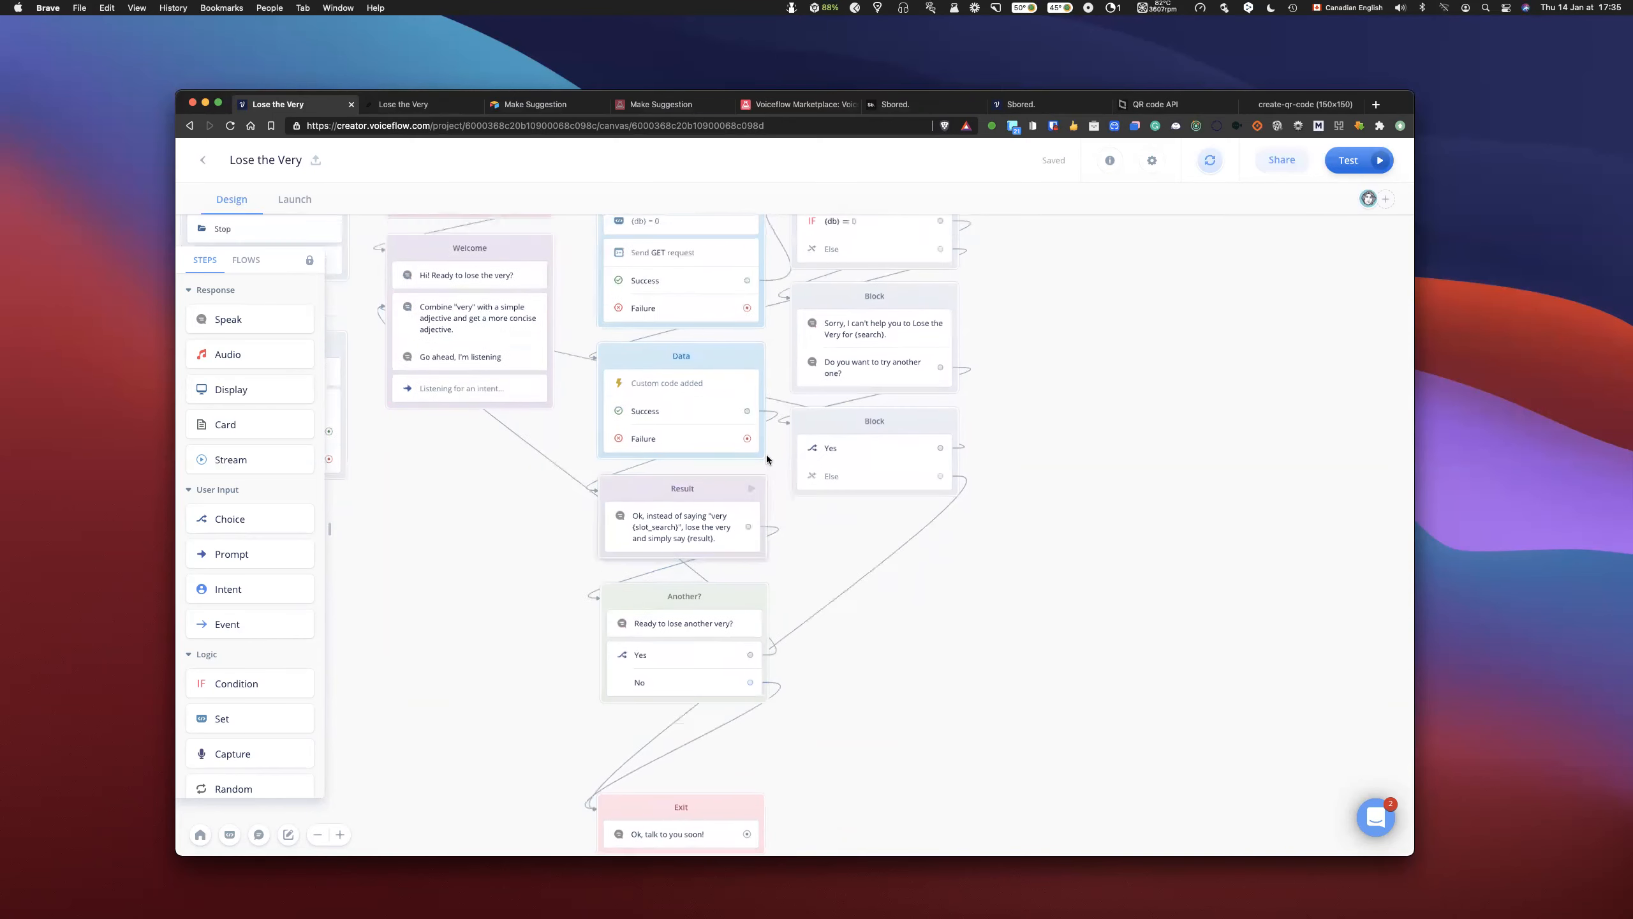
scroll(766, 459, up, 2)
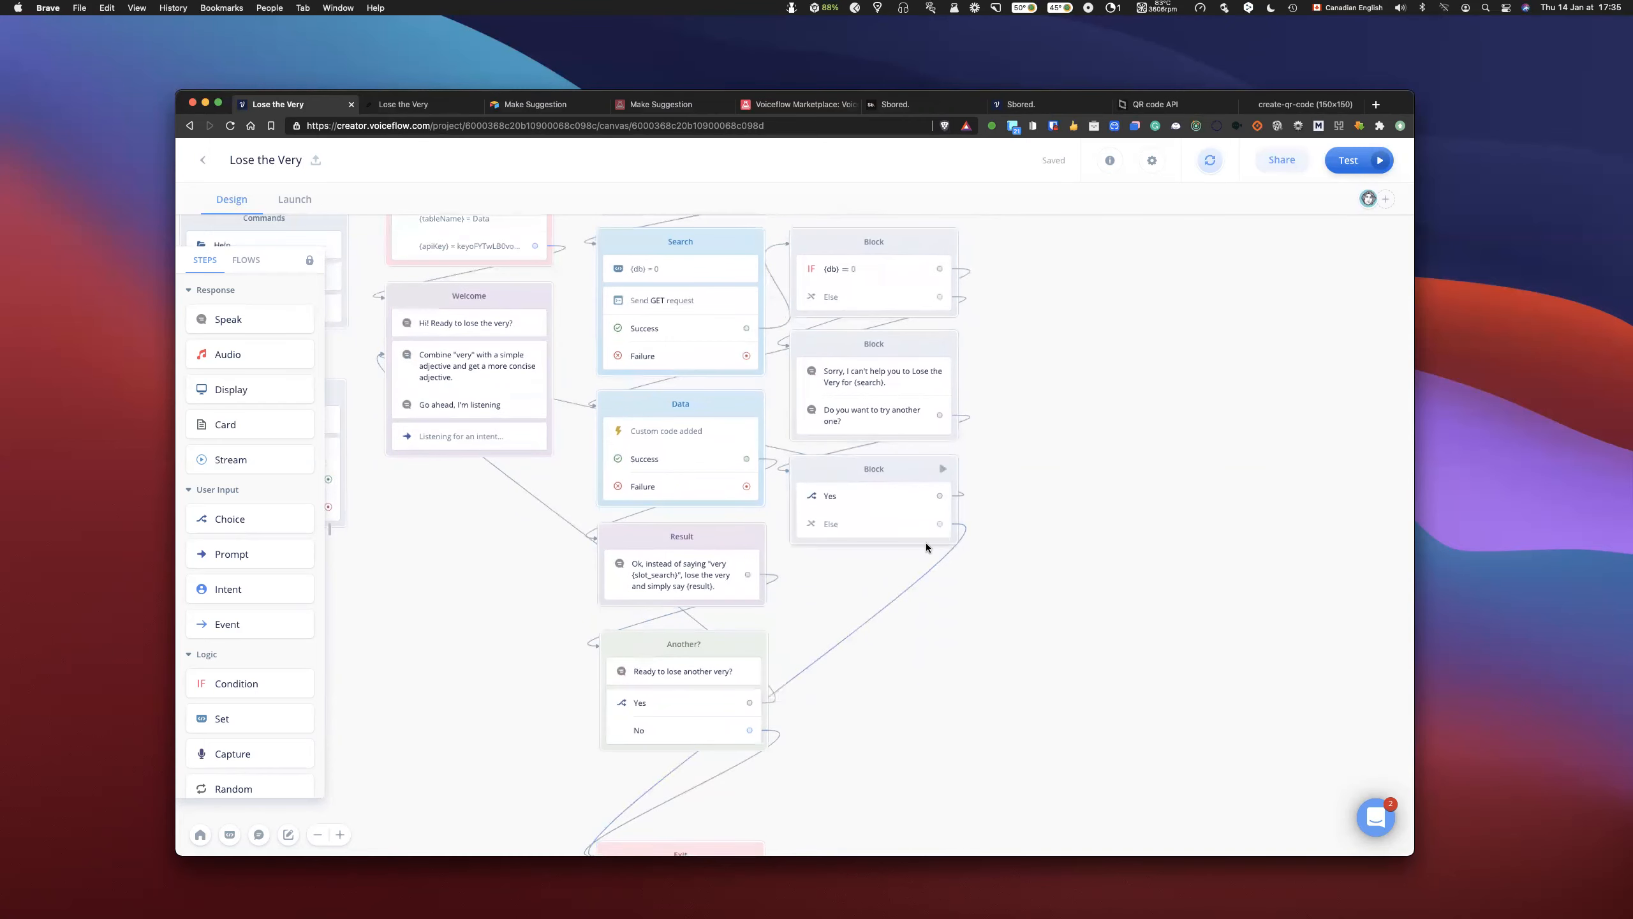
scroll(926, 542, down, 3)
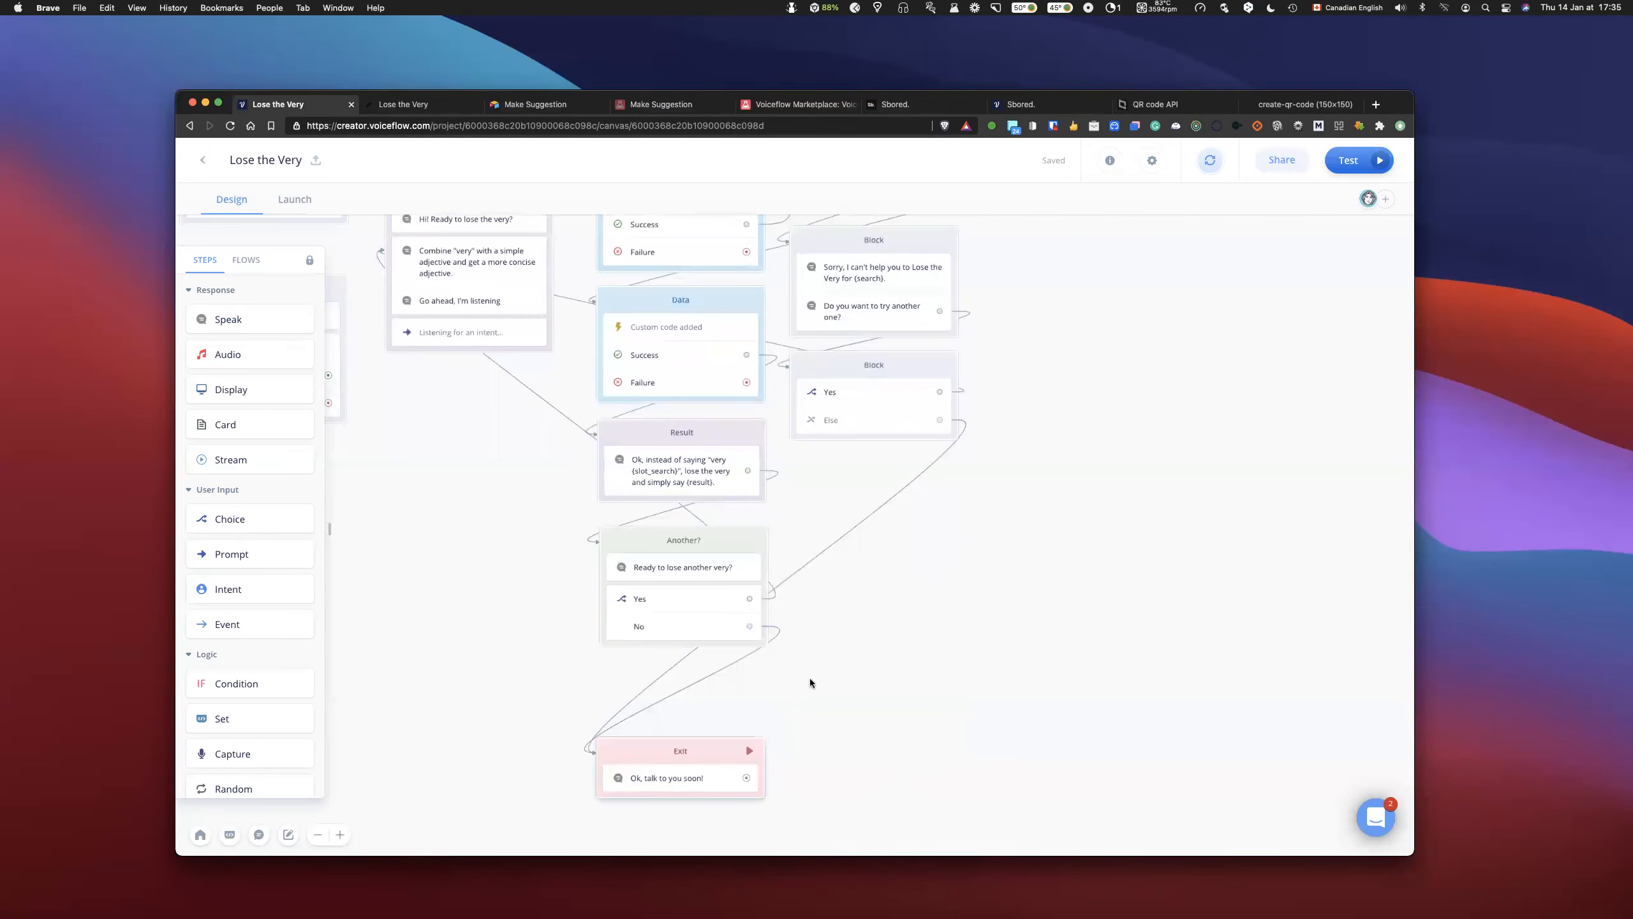
scroll(842, 659, up, 2)
scroll(840, 660, down, 1)
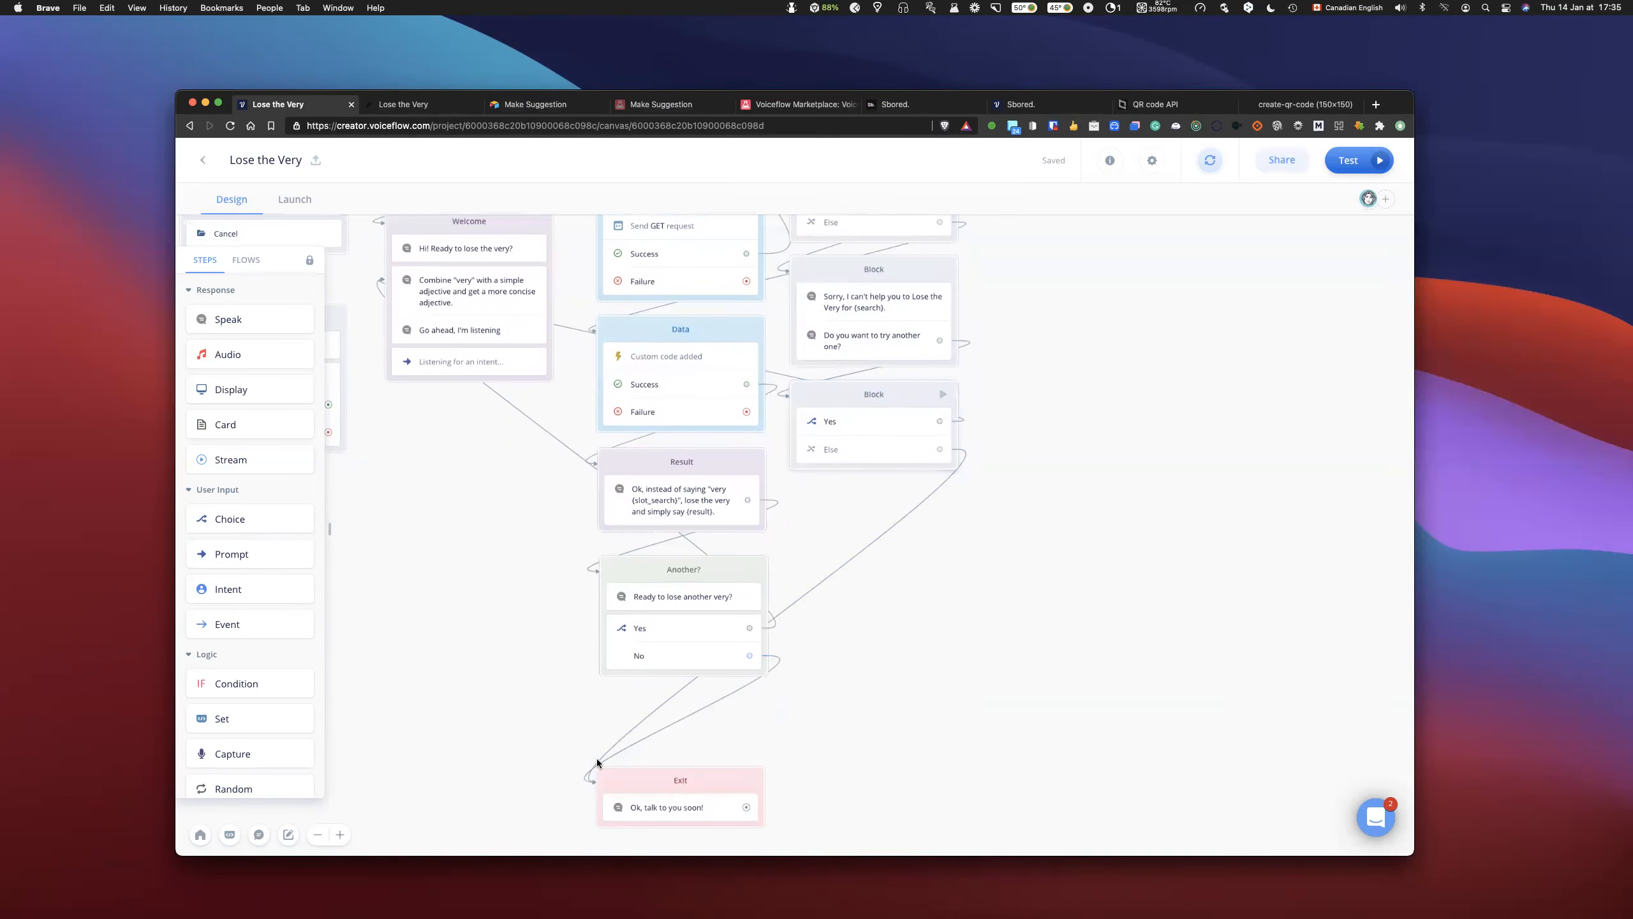
scroll(768, 605, up, 2)
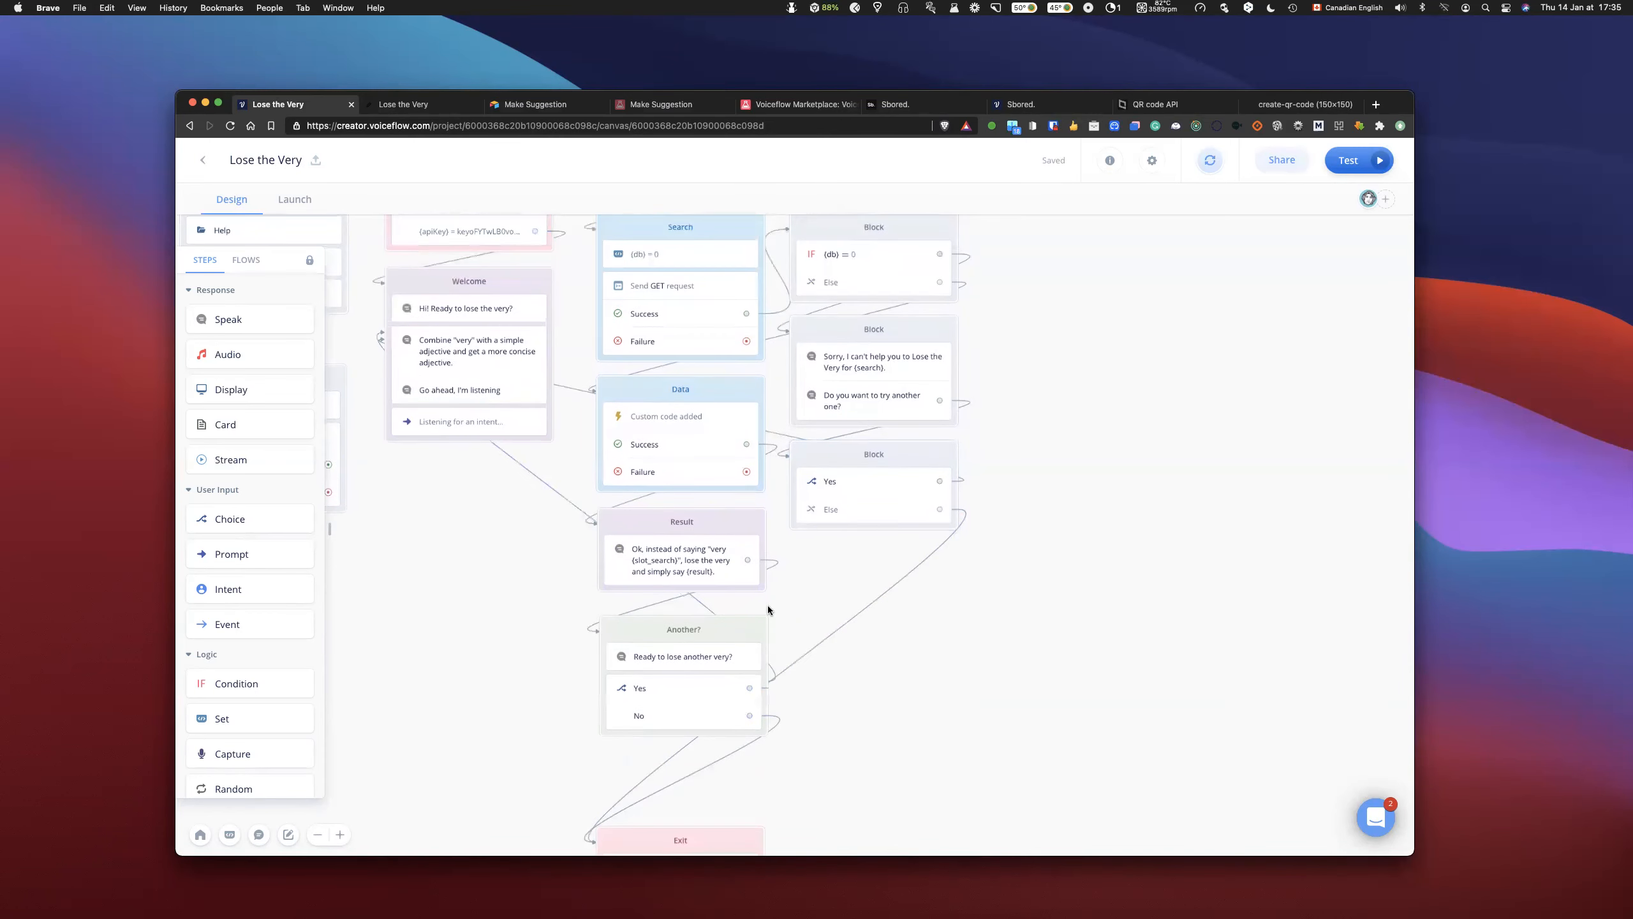
scroll(768, 606, up, 1)
scroll(768, 606, down, 3)
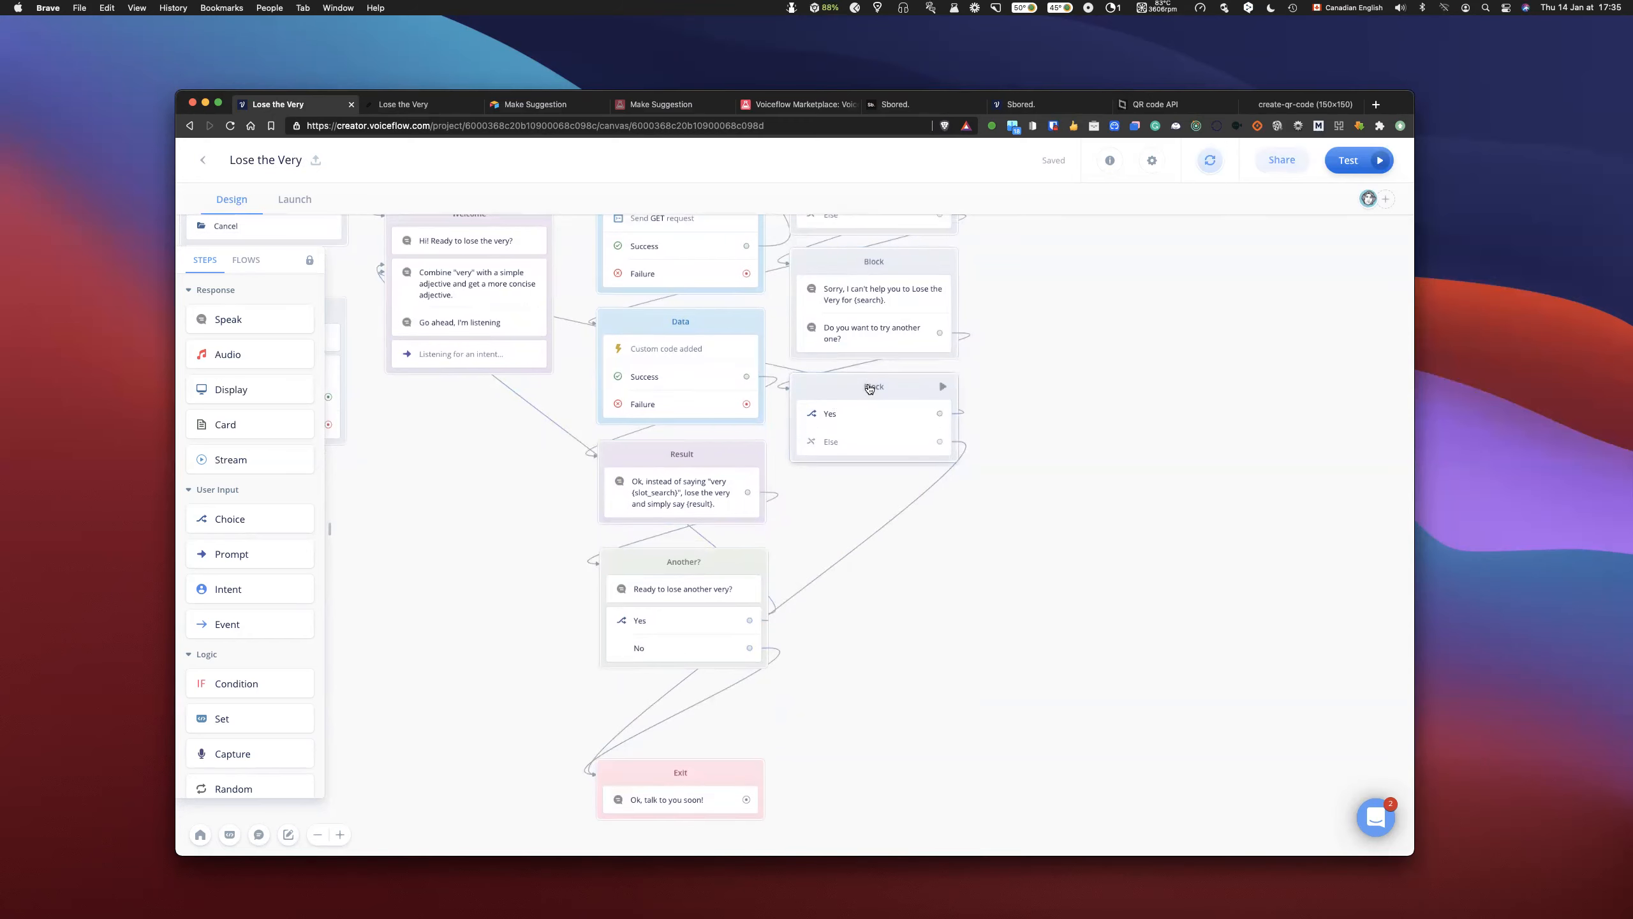
scroll(842, 461, up, 2)
scroll(843, 460, up, 2)
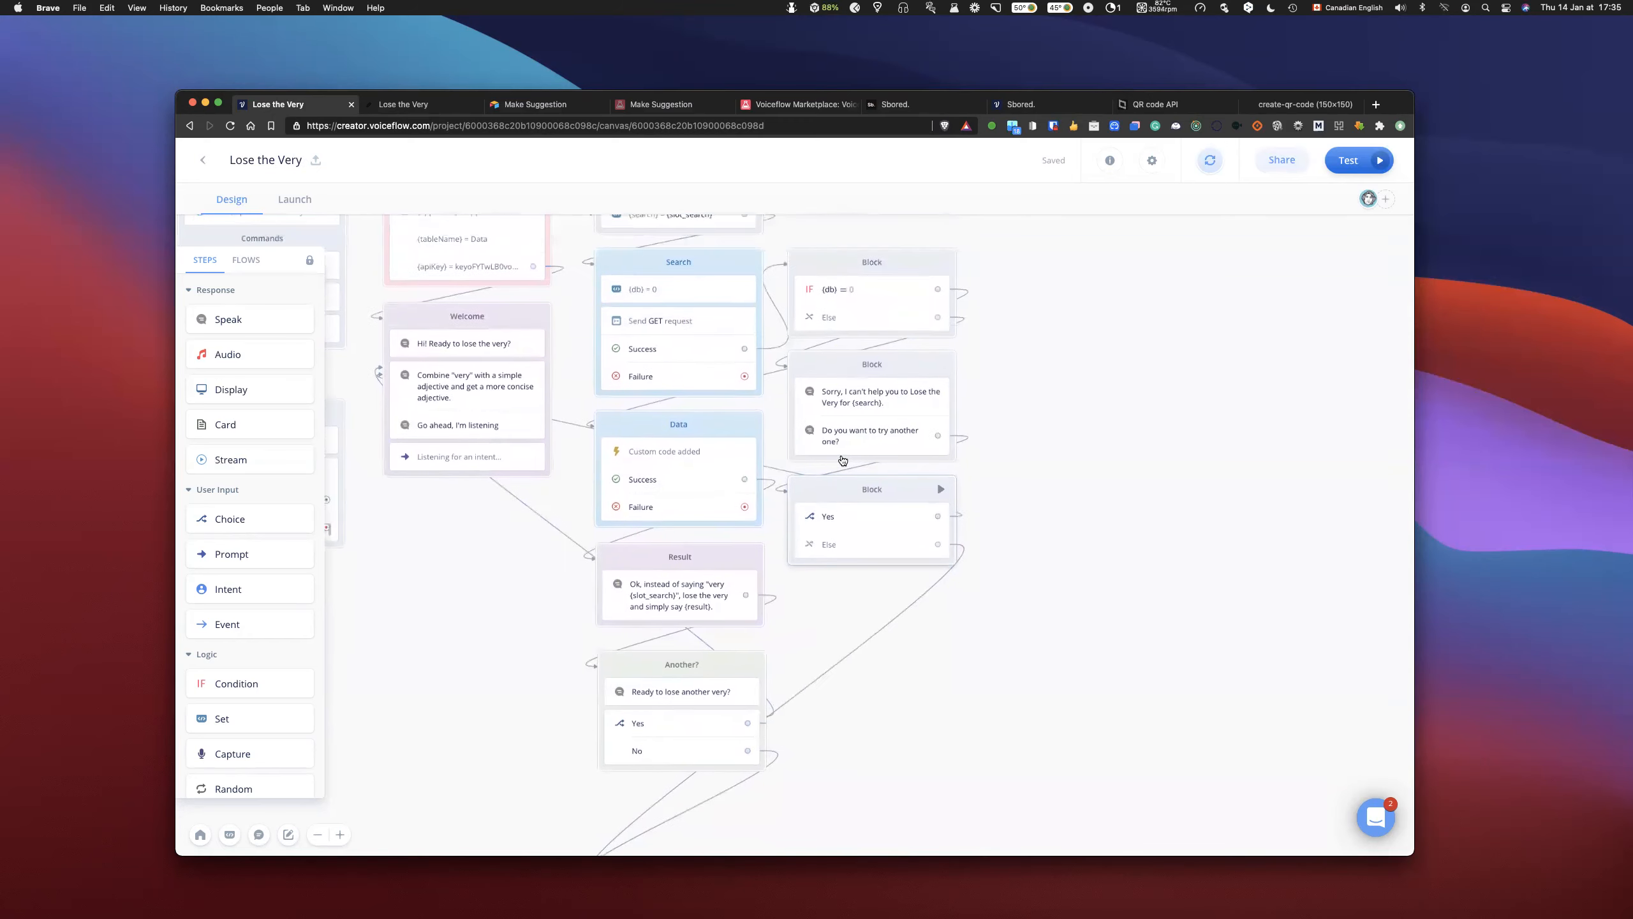
click(889, 391)
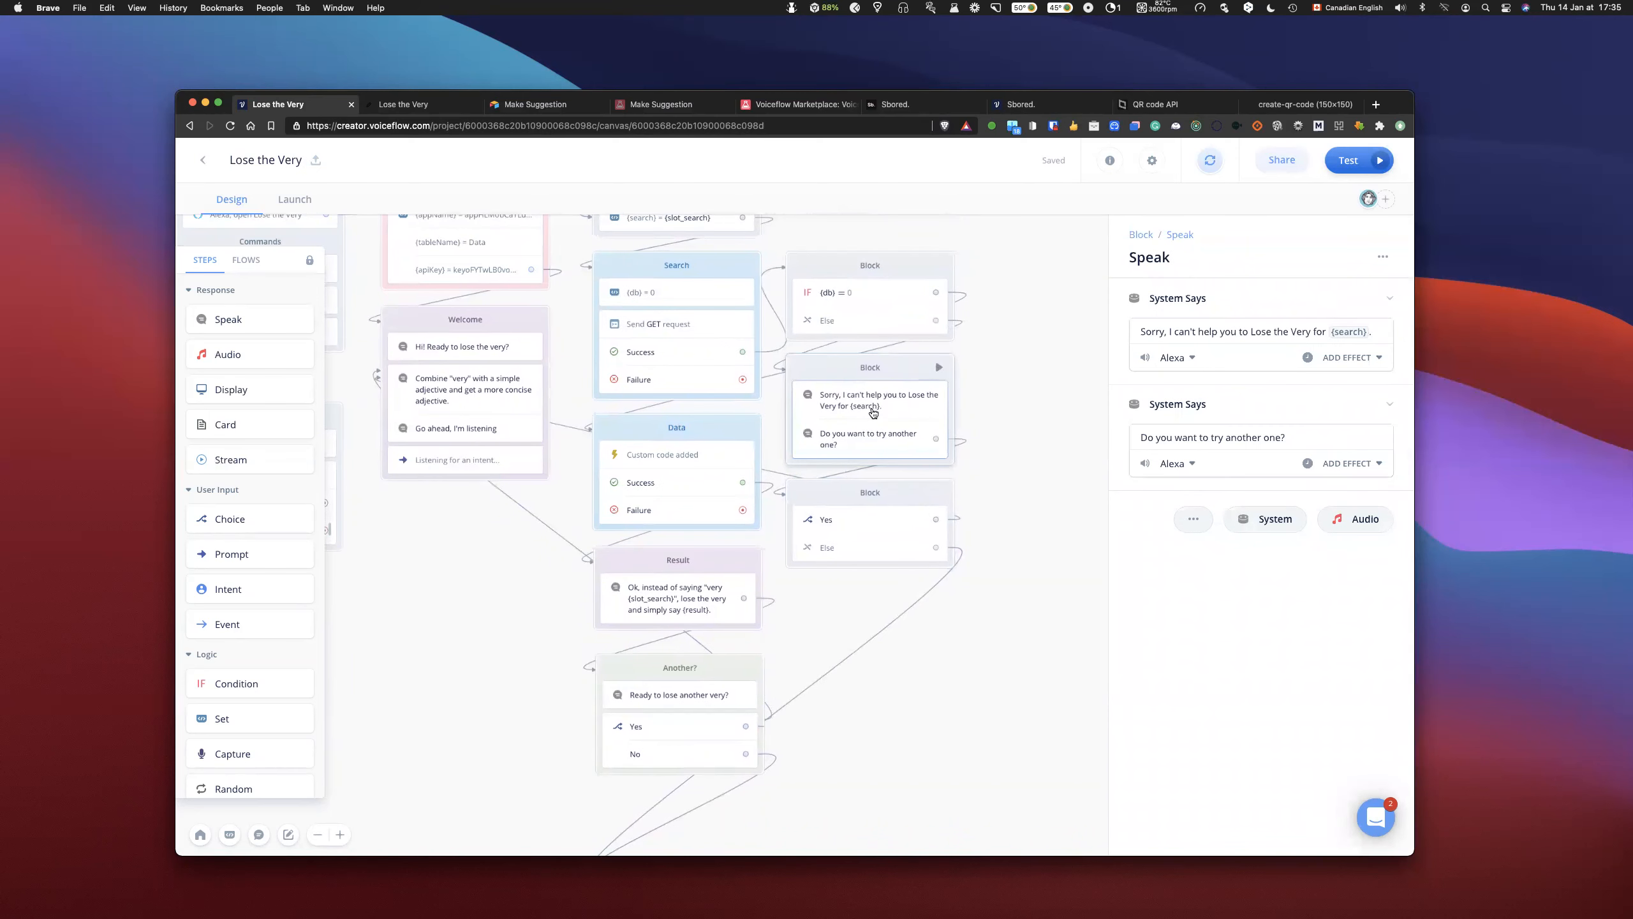
scroll(873, 412, up, 3)
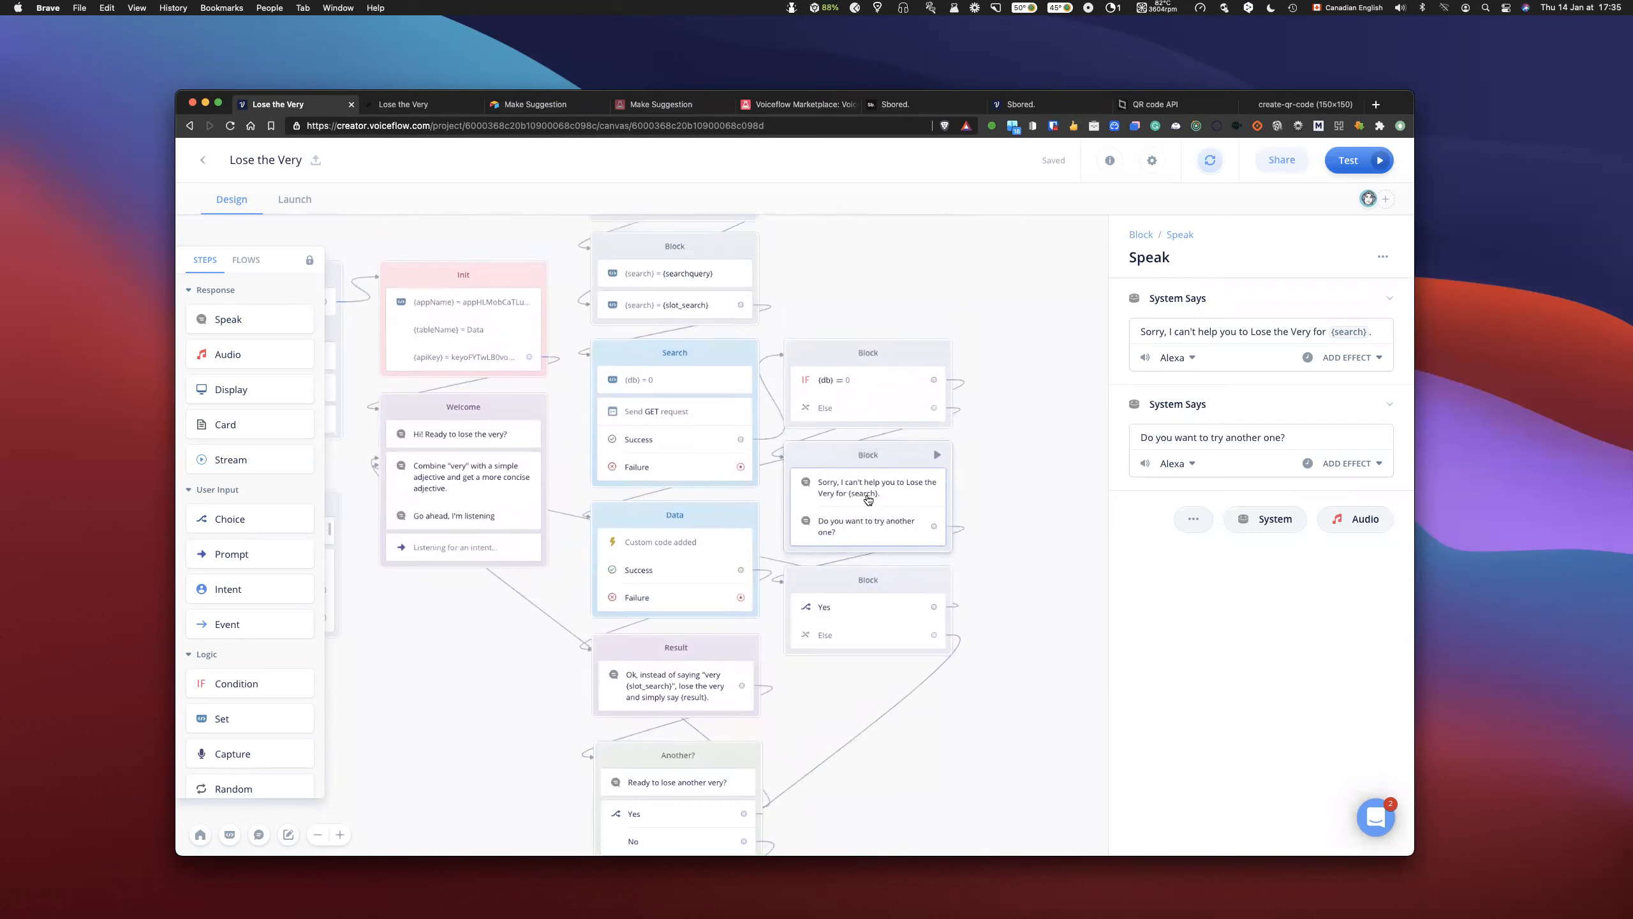
scroll(869, 496, up, 2)
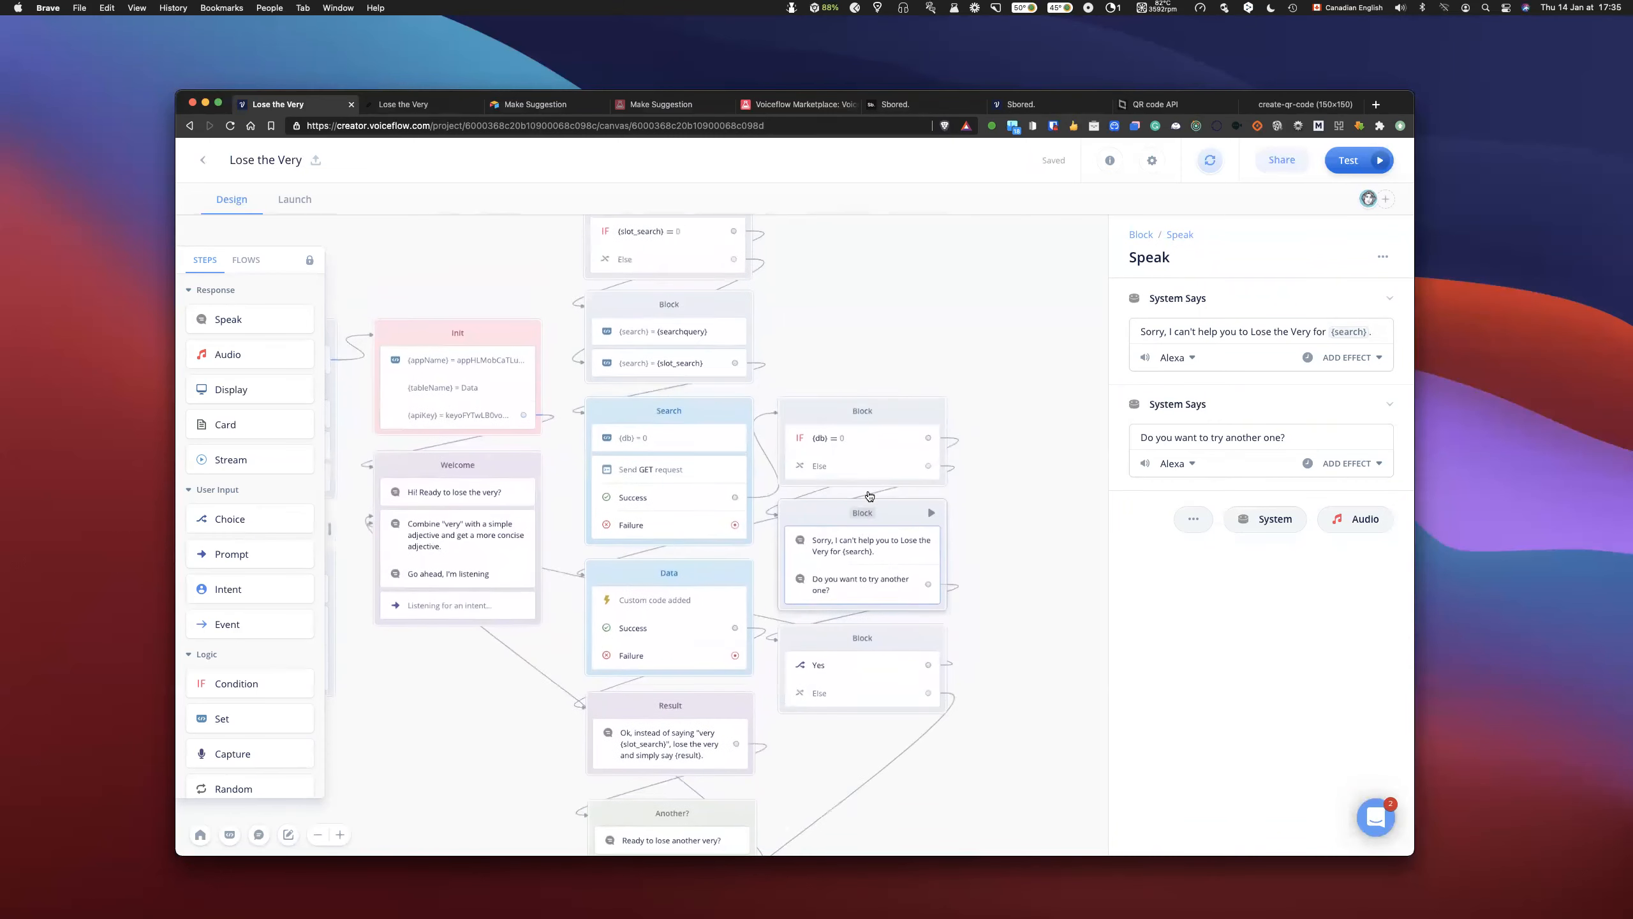
scroll(869, 491, down, 1)
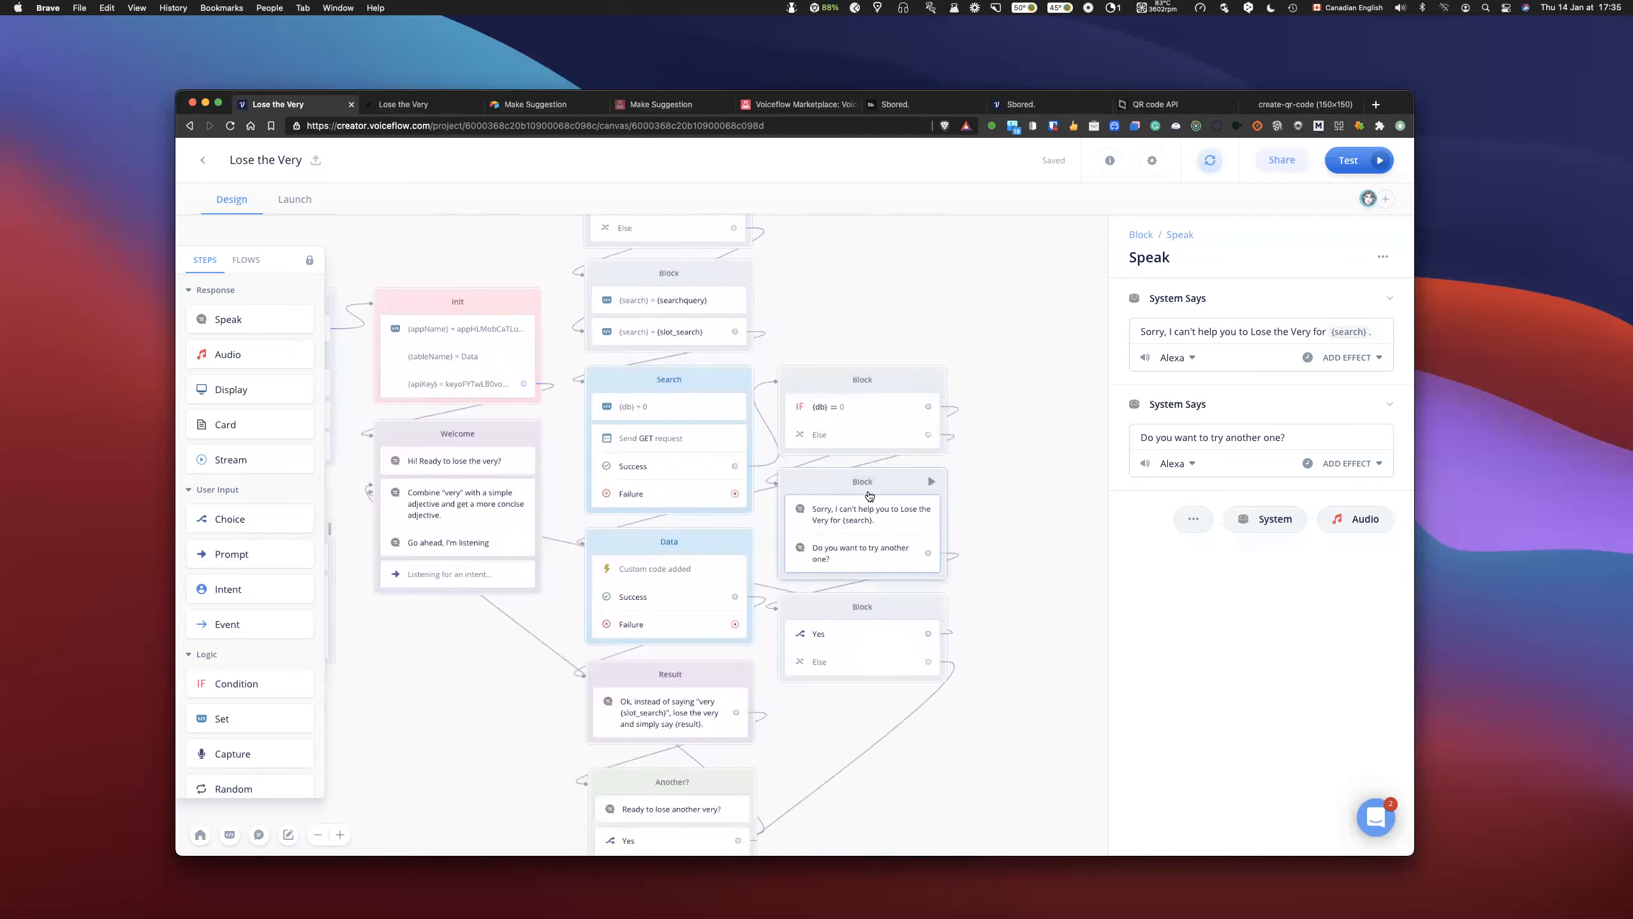
scroll(869, 495, down, 3)
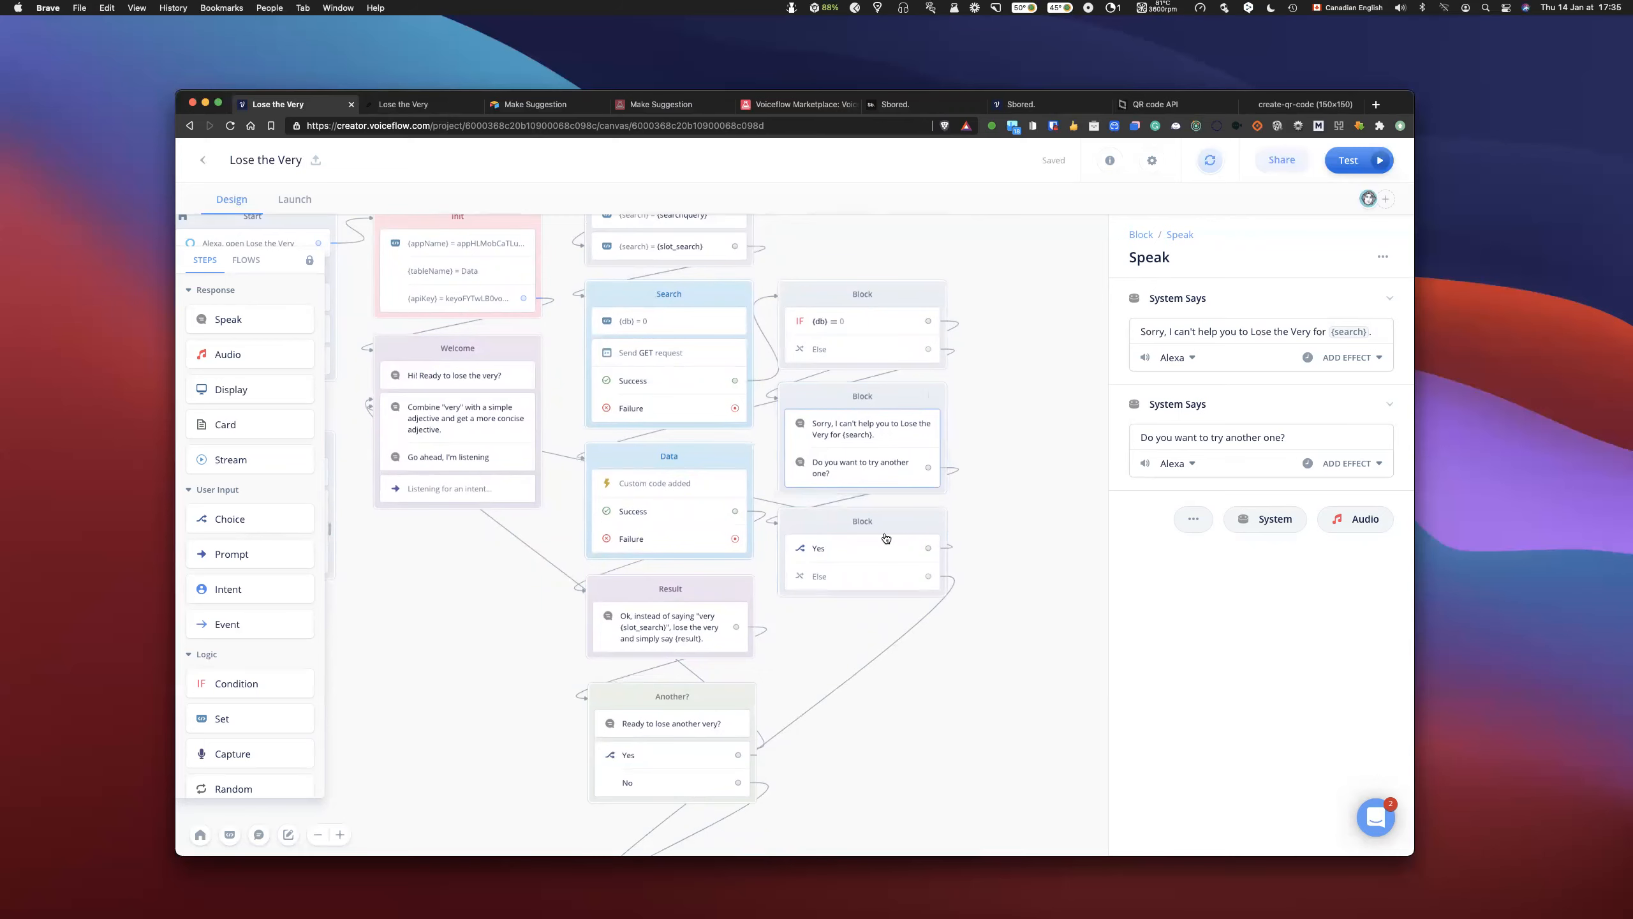
- Add a Set step at the start of the Another? block that sets slot_search to 0
scroll(890, 535, down, 4)
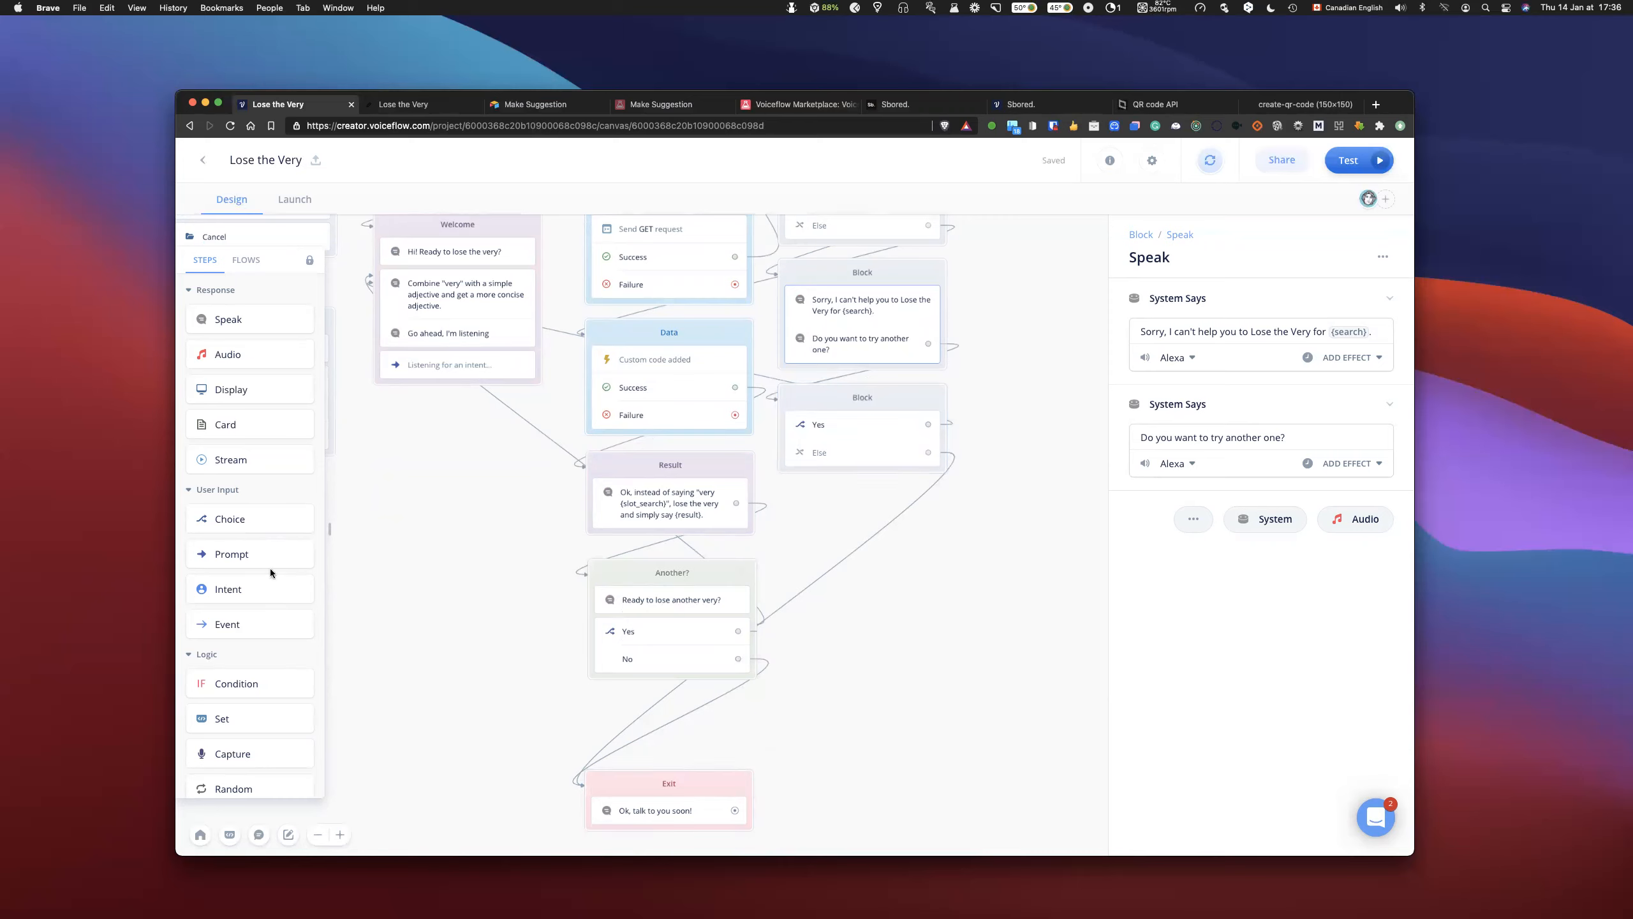
scroll(281, 630, down, 3)
drag(281, 630, 656, 596)
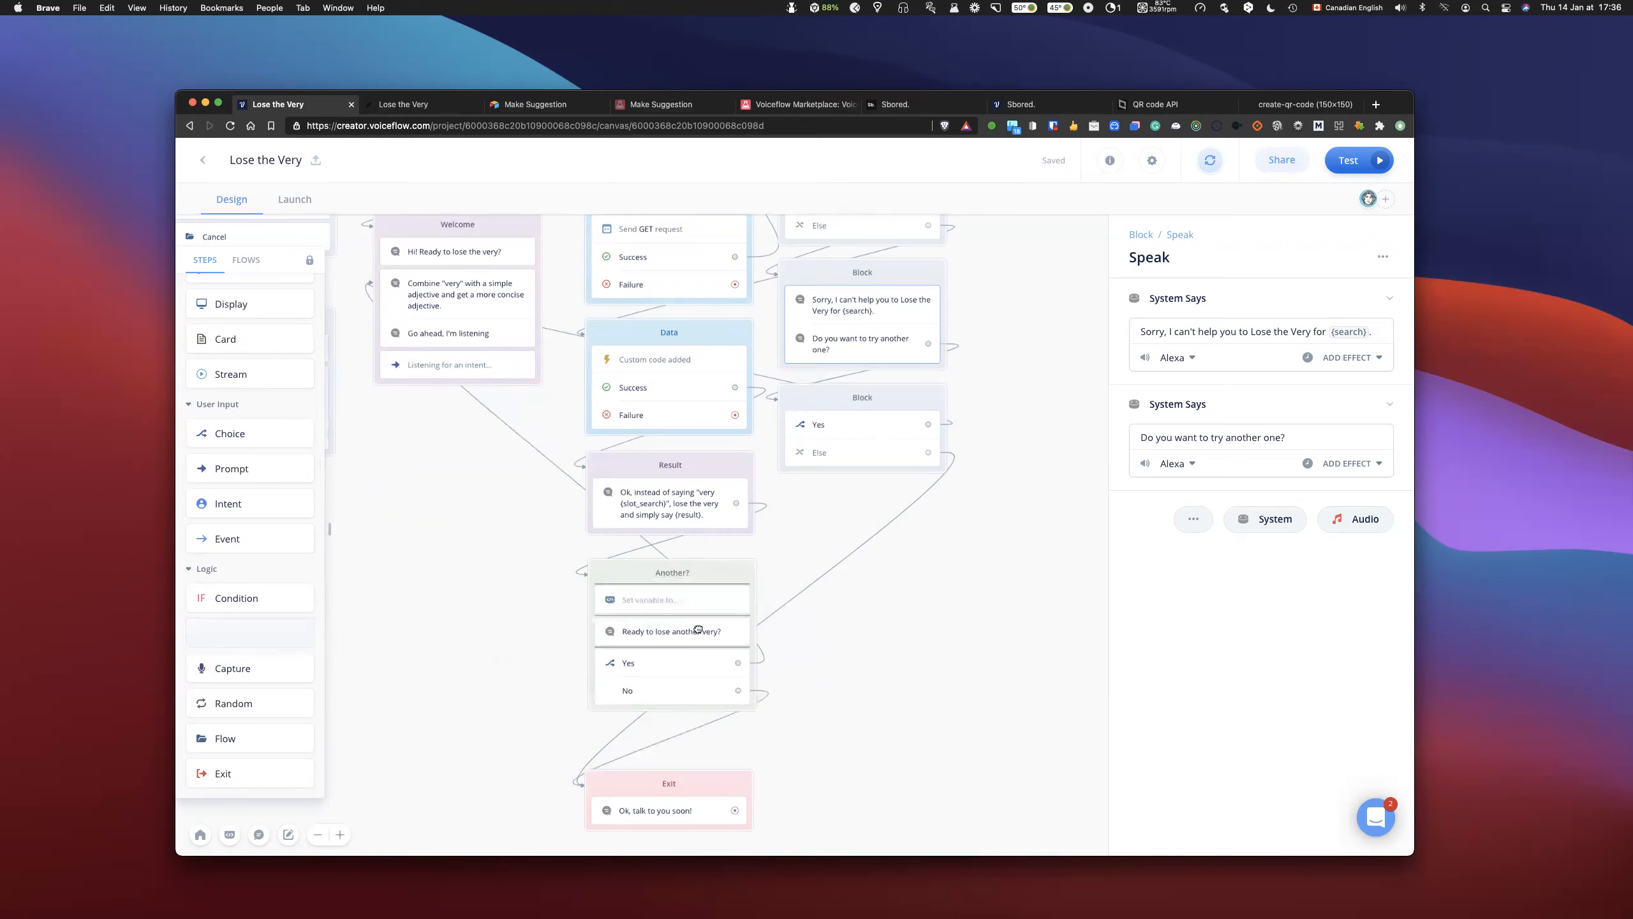
click(685, 603)
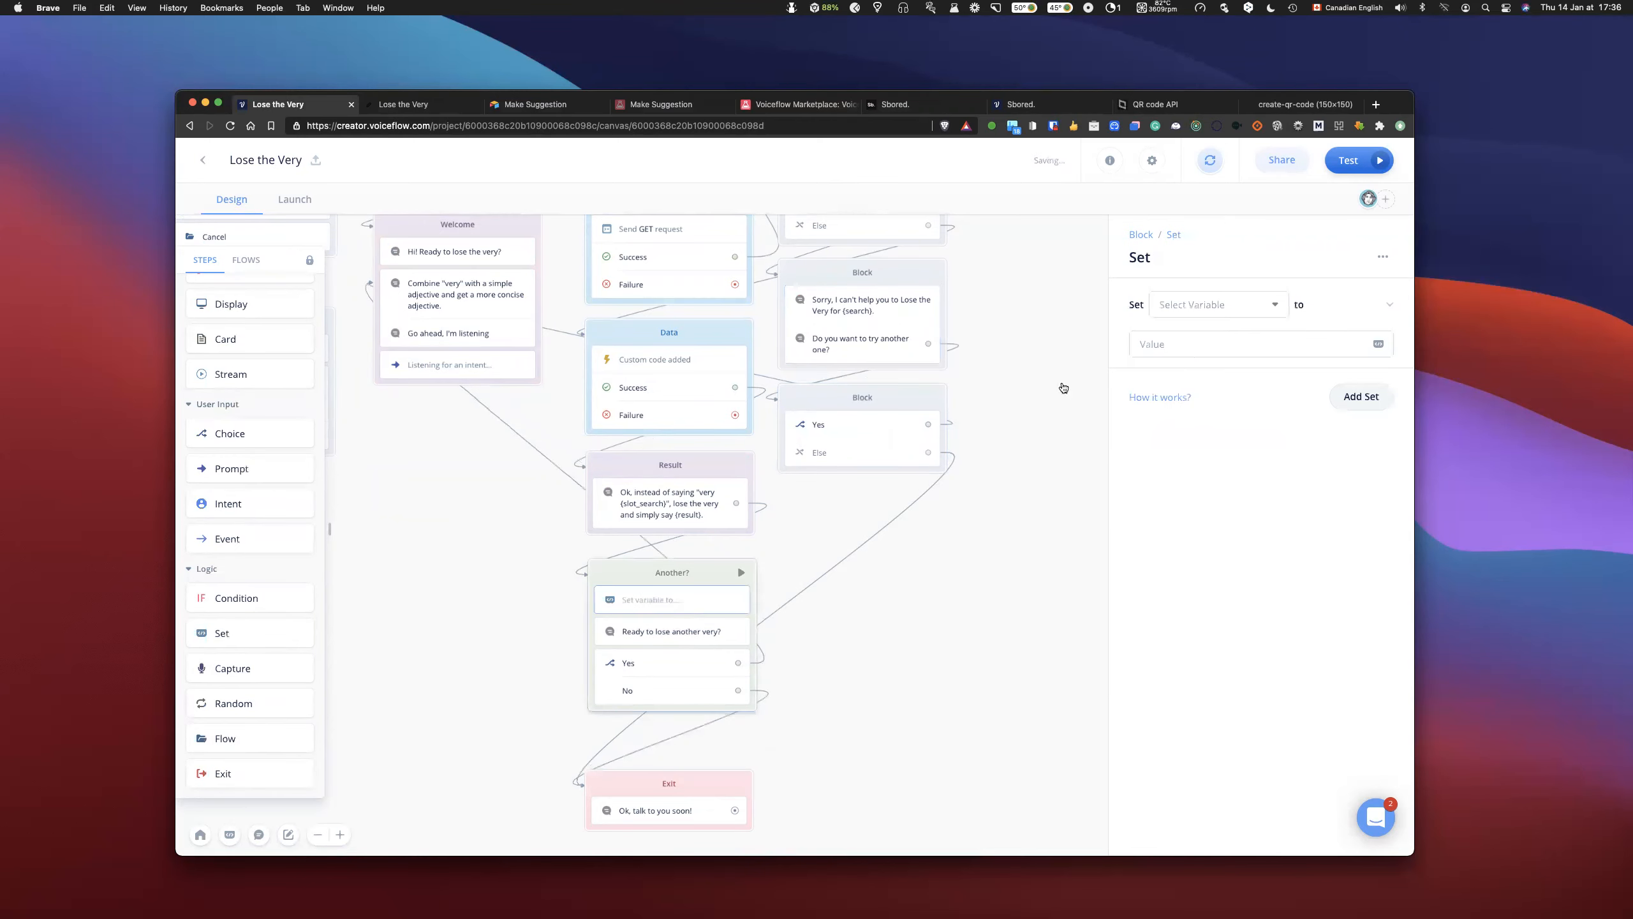
click(1183, 315)
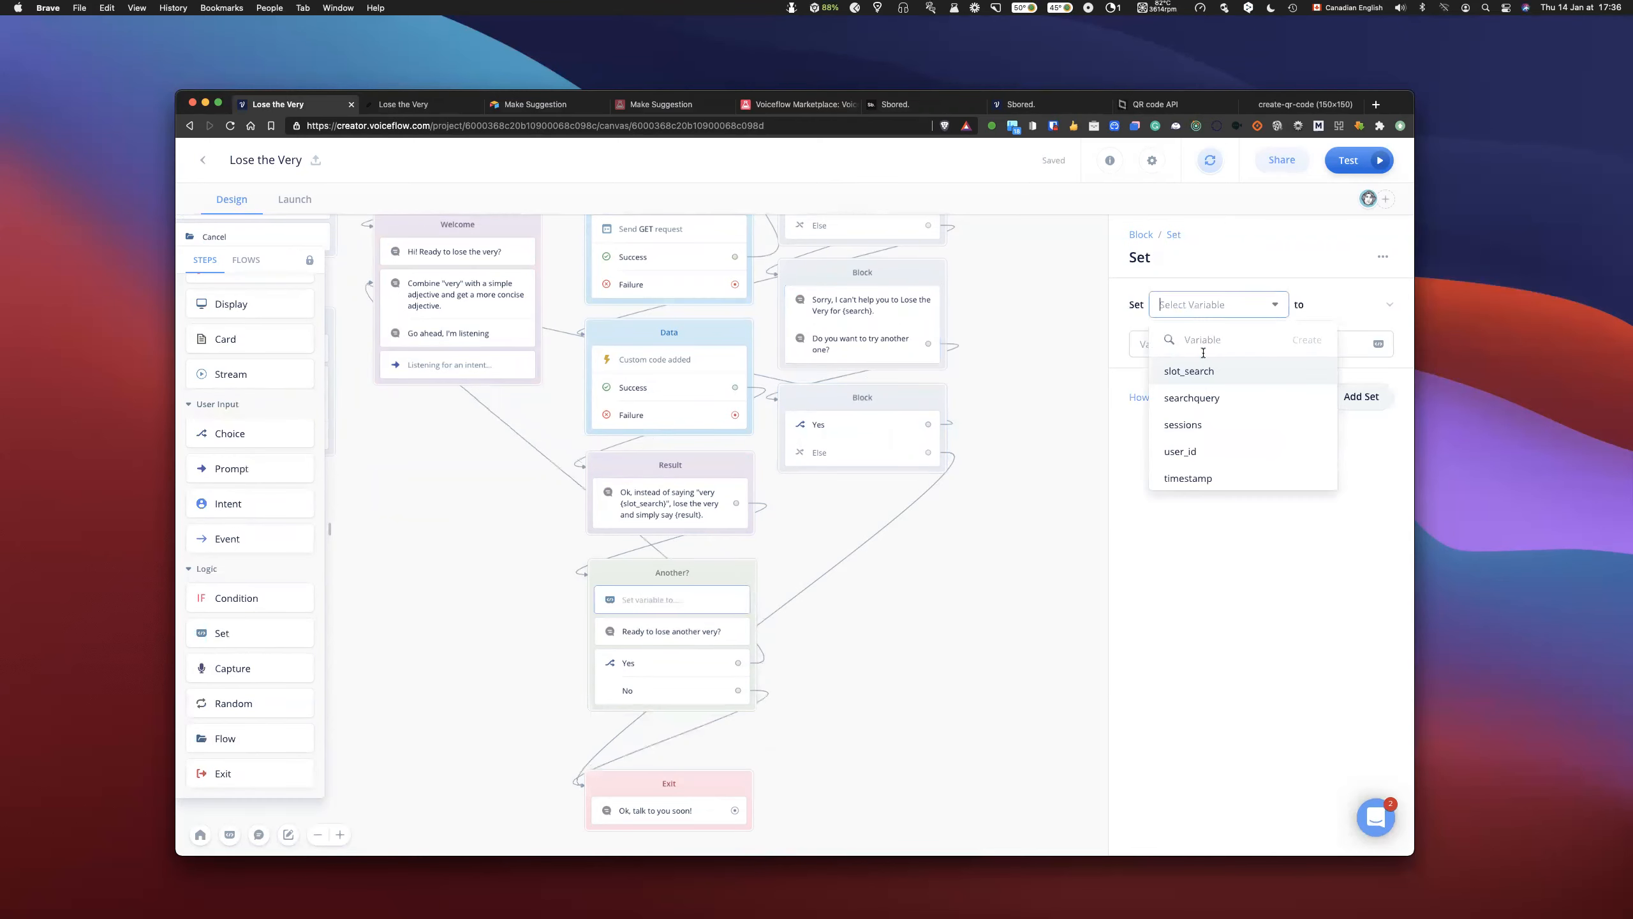
click(1226, 375)
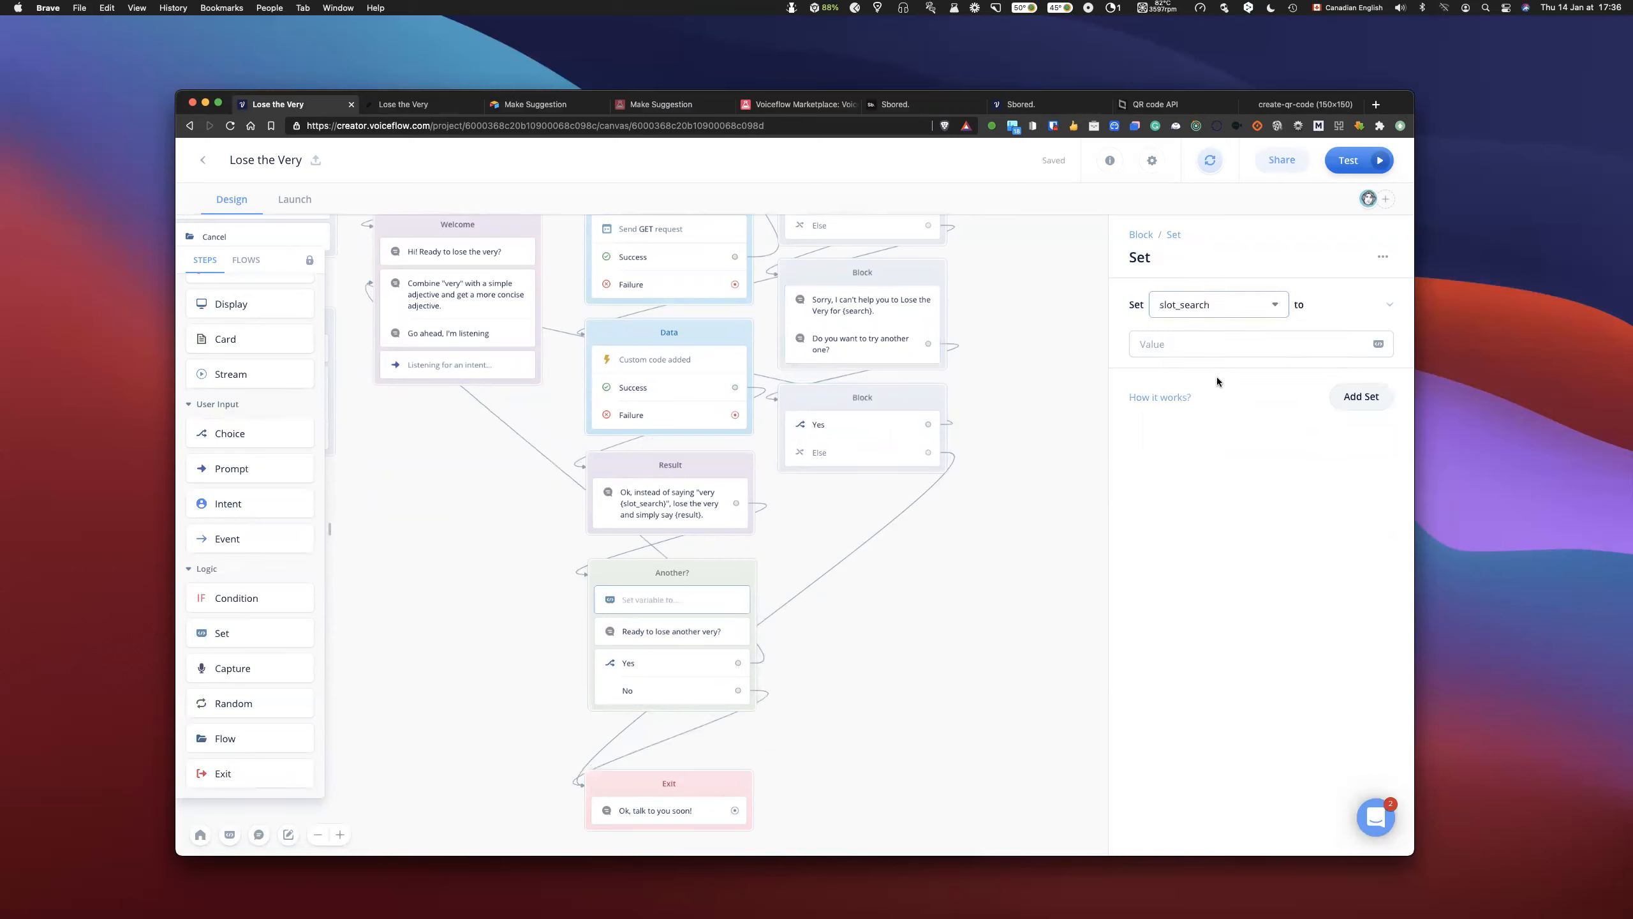
click(1195, 351)
text(0)
- Add a second assignment to the Another? block's Set step, setting searchquery to 0
click(1353, 400)
click(1197, 393)
click(1207, 487)
click(1183, 433)
text(0)
click(979, 592)
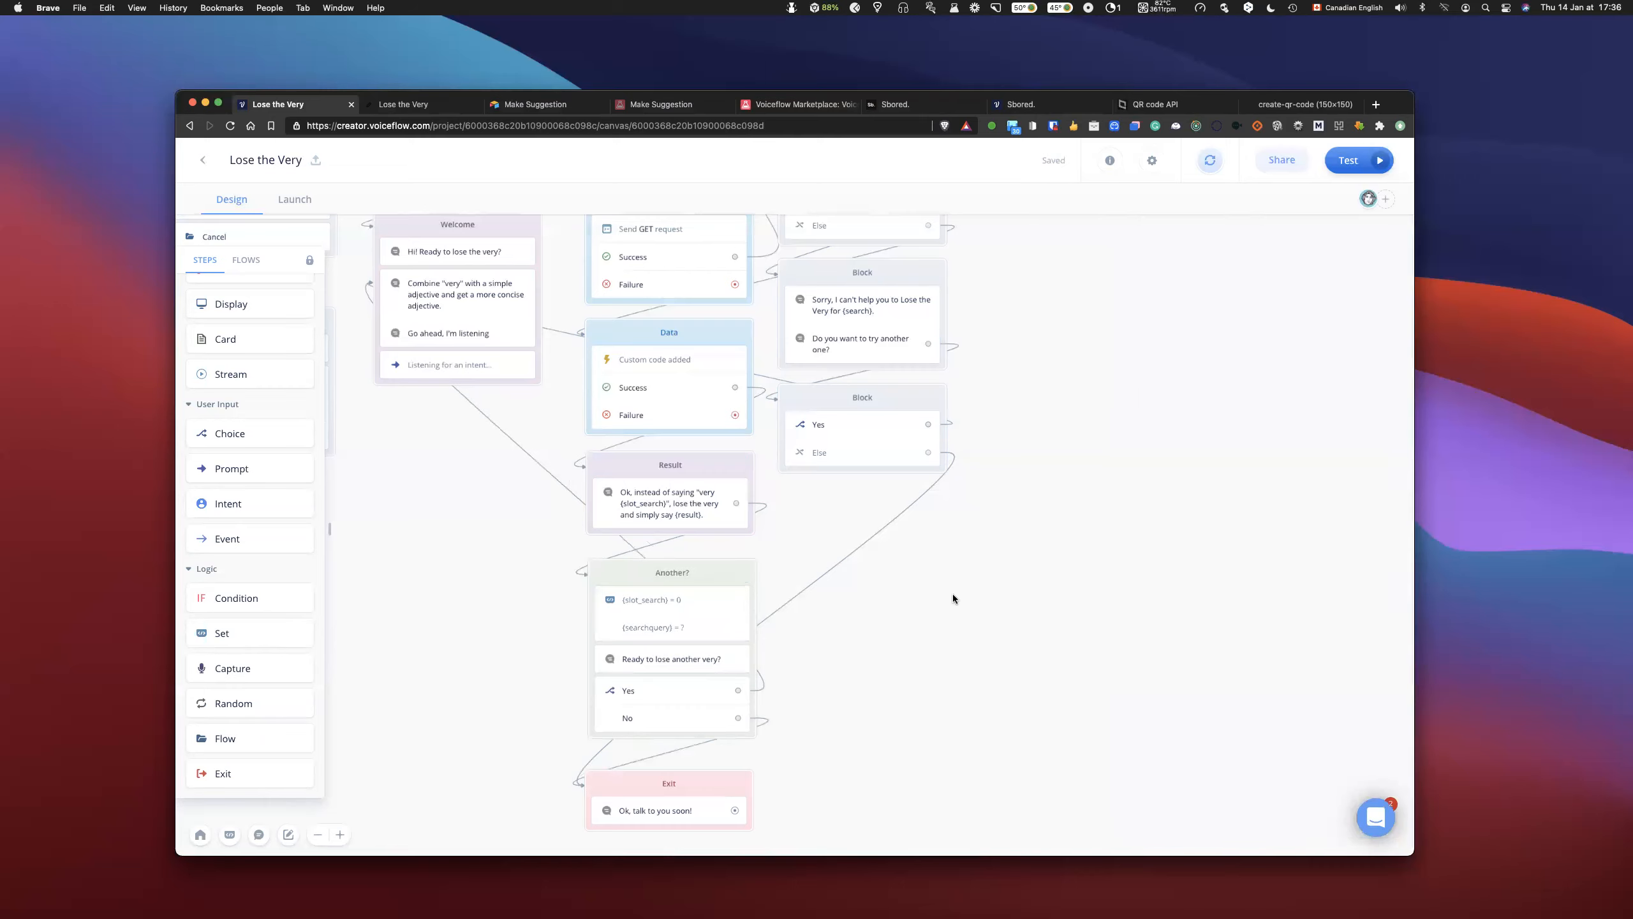
- Duplicate the Another? block and move the copy's Set step into the Exit block, above its Speak step
click(714, 571)
click(1050, 588)
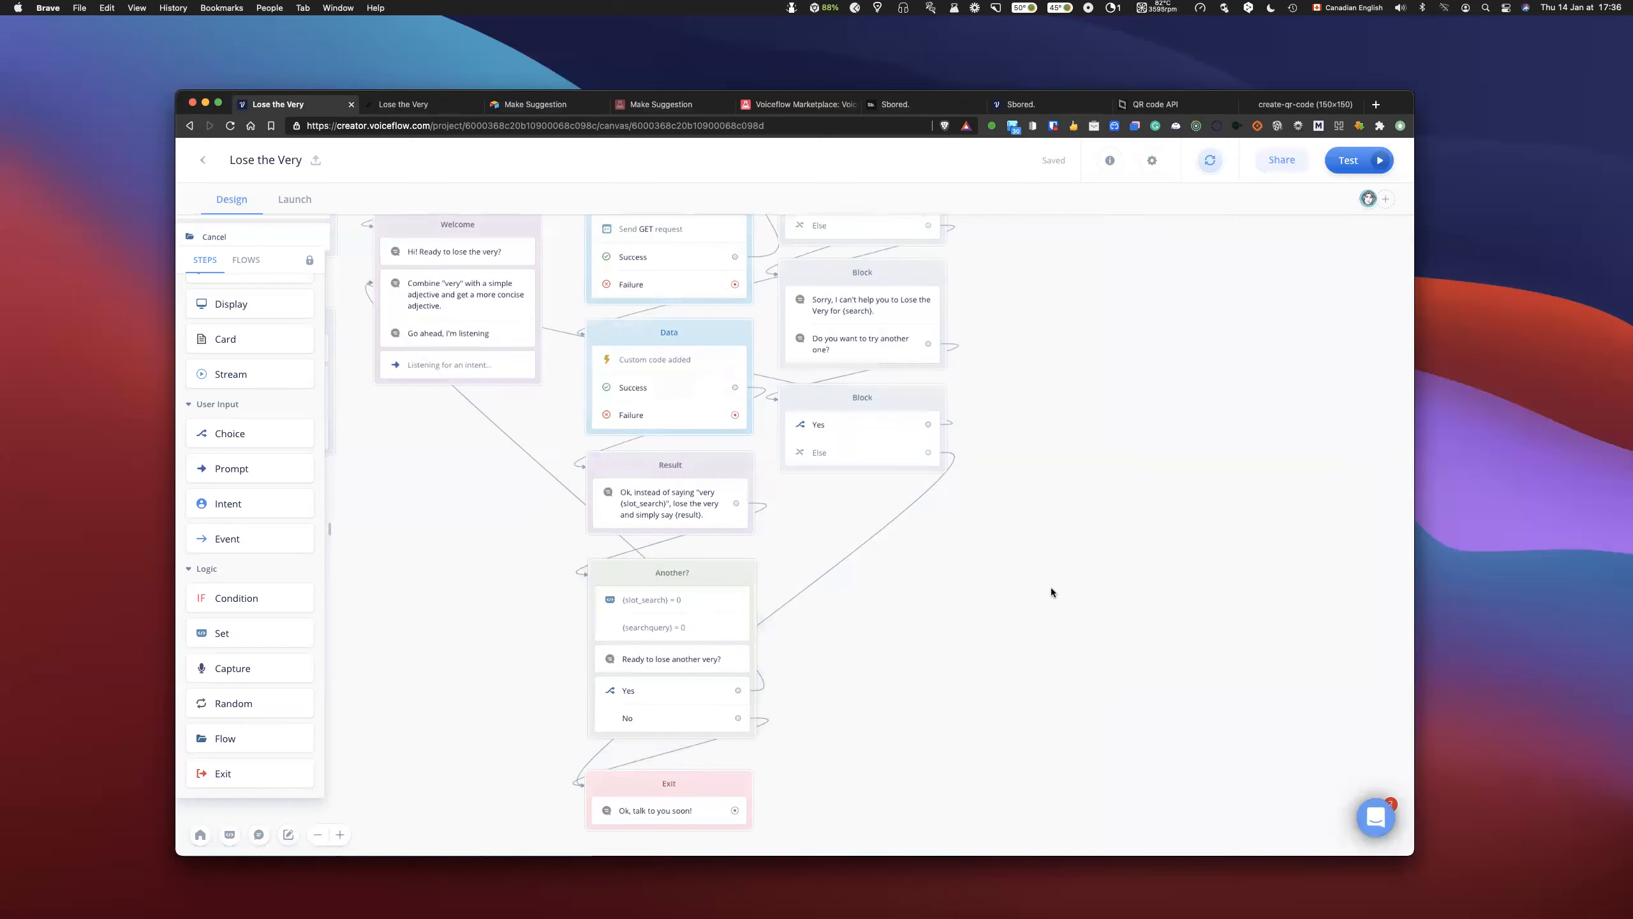
scroll(1046, 592, down, 3)
key(super+c)
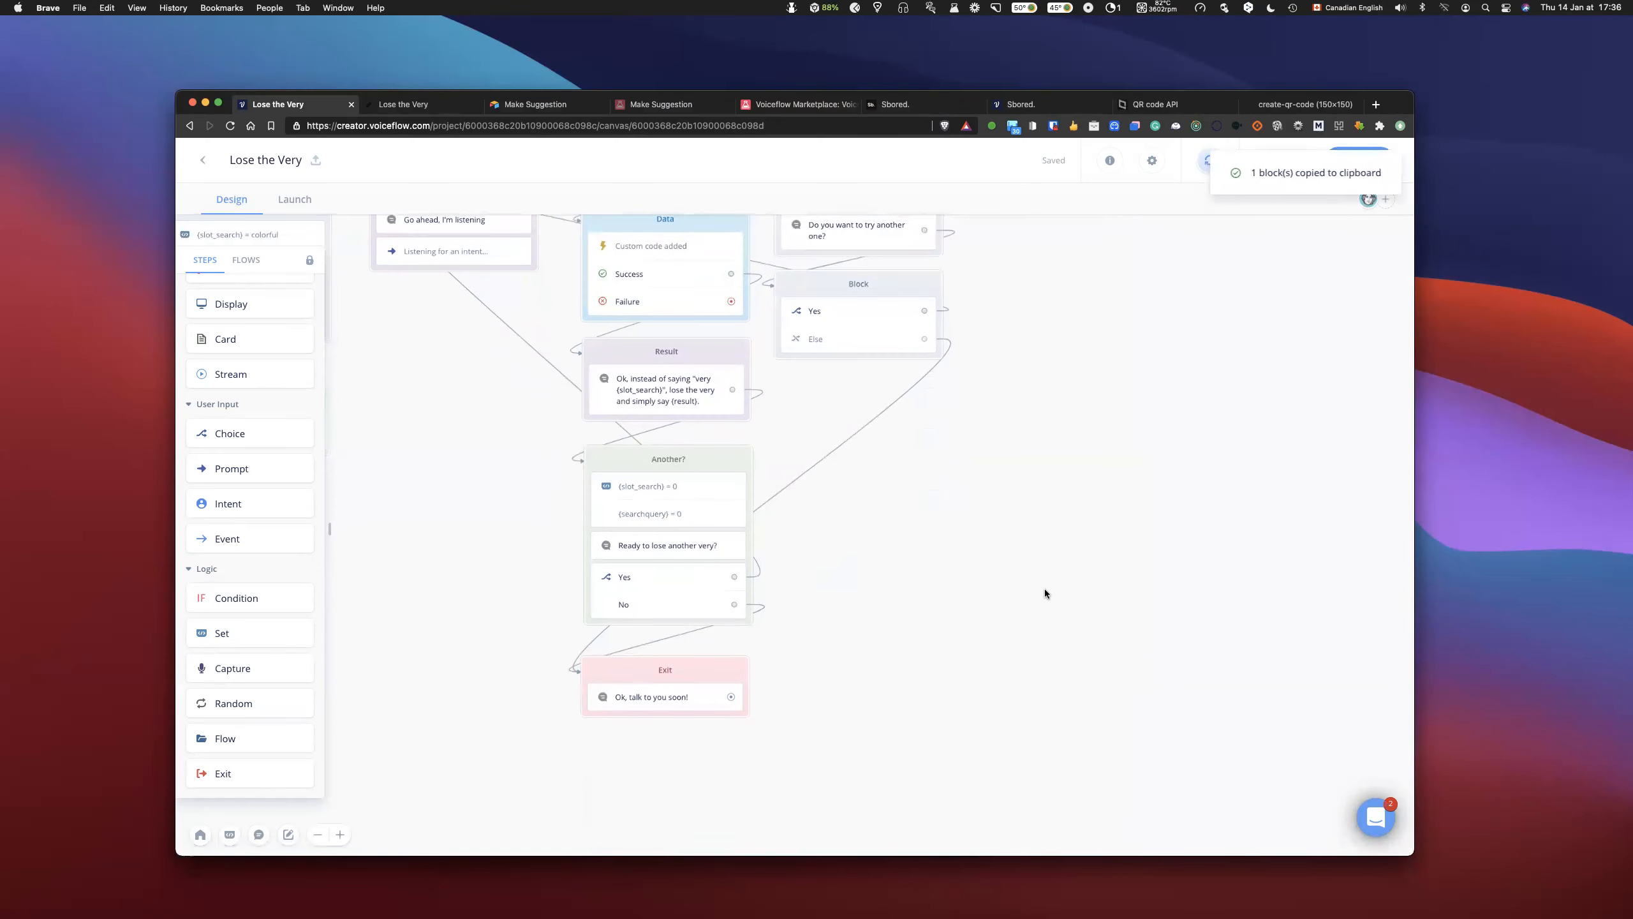
key(super+v)
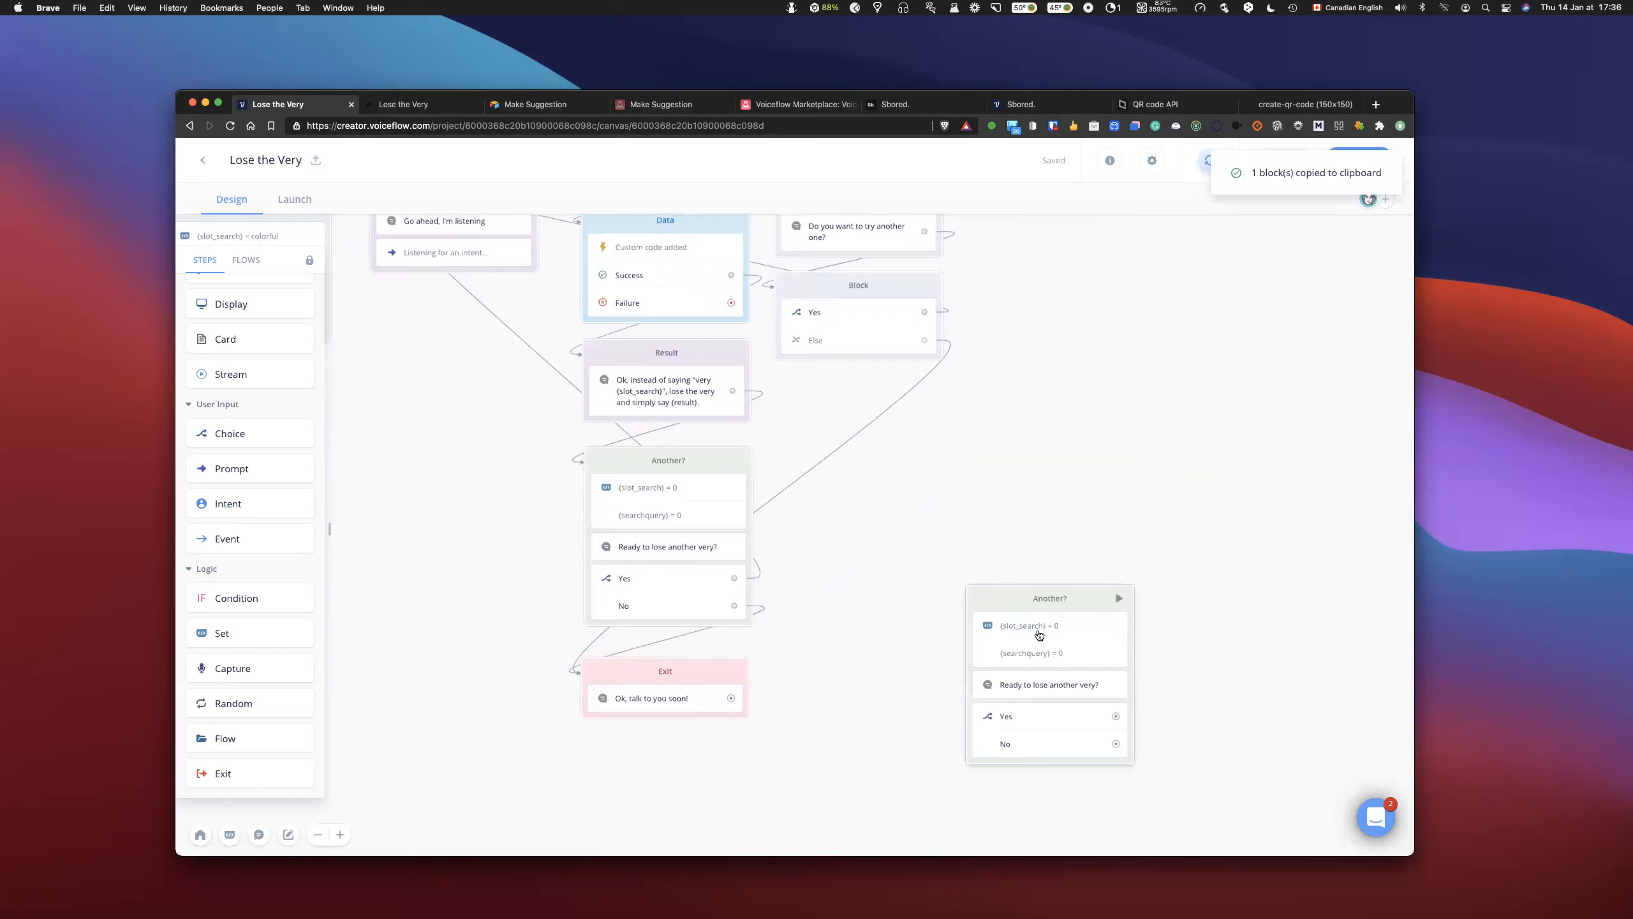
click(1040, 635)
drag(1029, 633, 687, 684)
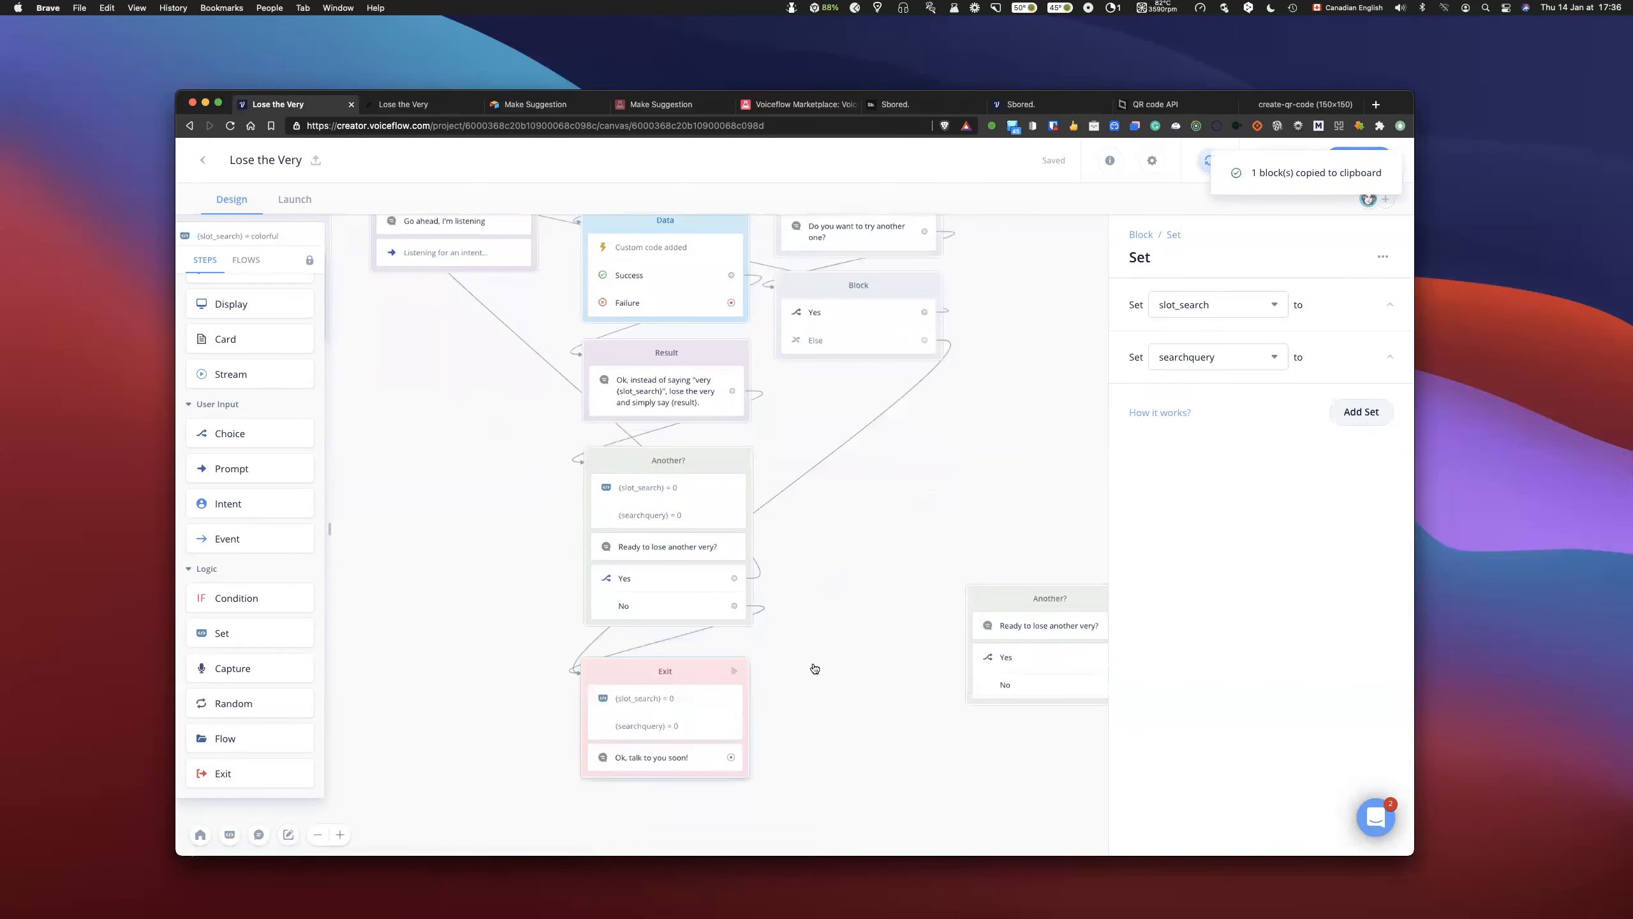
- Delete the leftover copy of the Another? block
click(992, 601)
key(BackSpace)
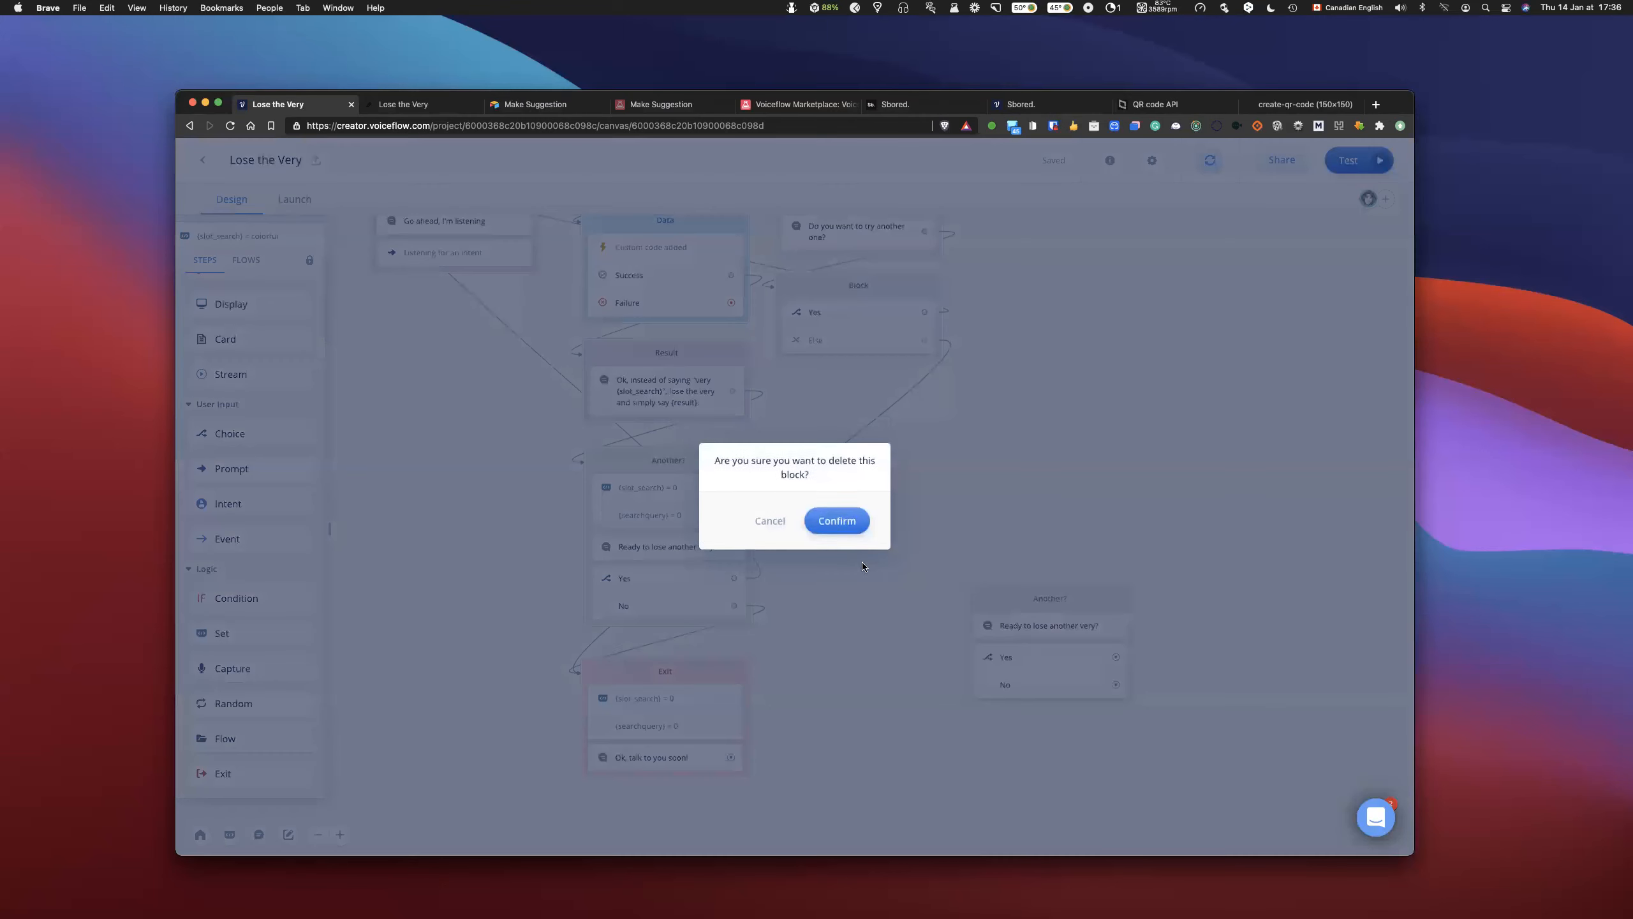
key(Return)
- Review the flow from the search intent and slot_search condition through the Search block and no-result branch to Exit
scroll(1028, 566, up, 5)
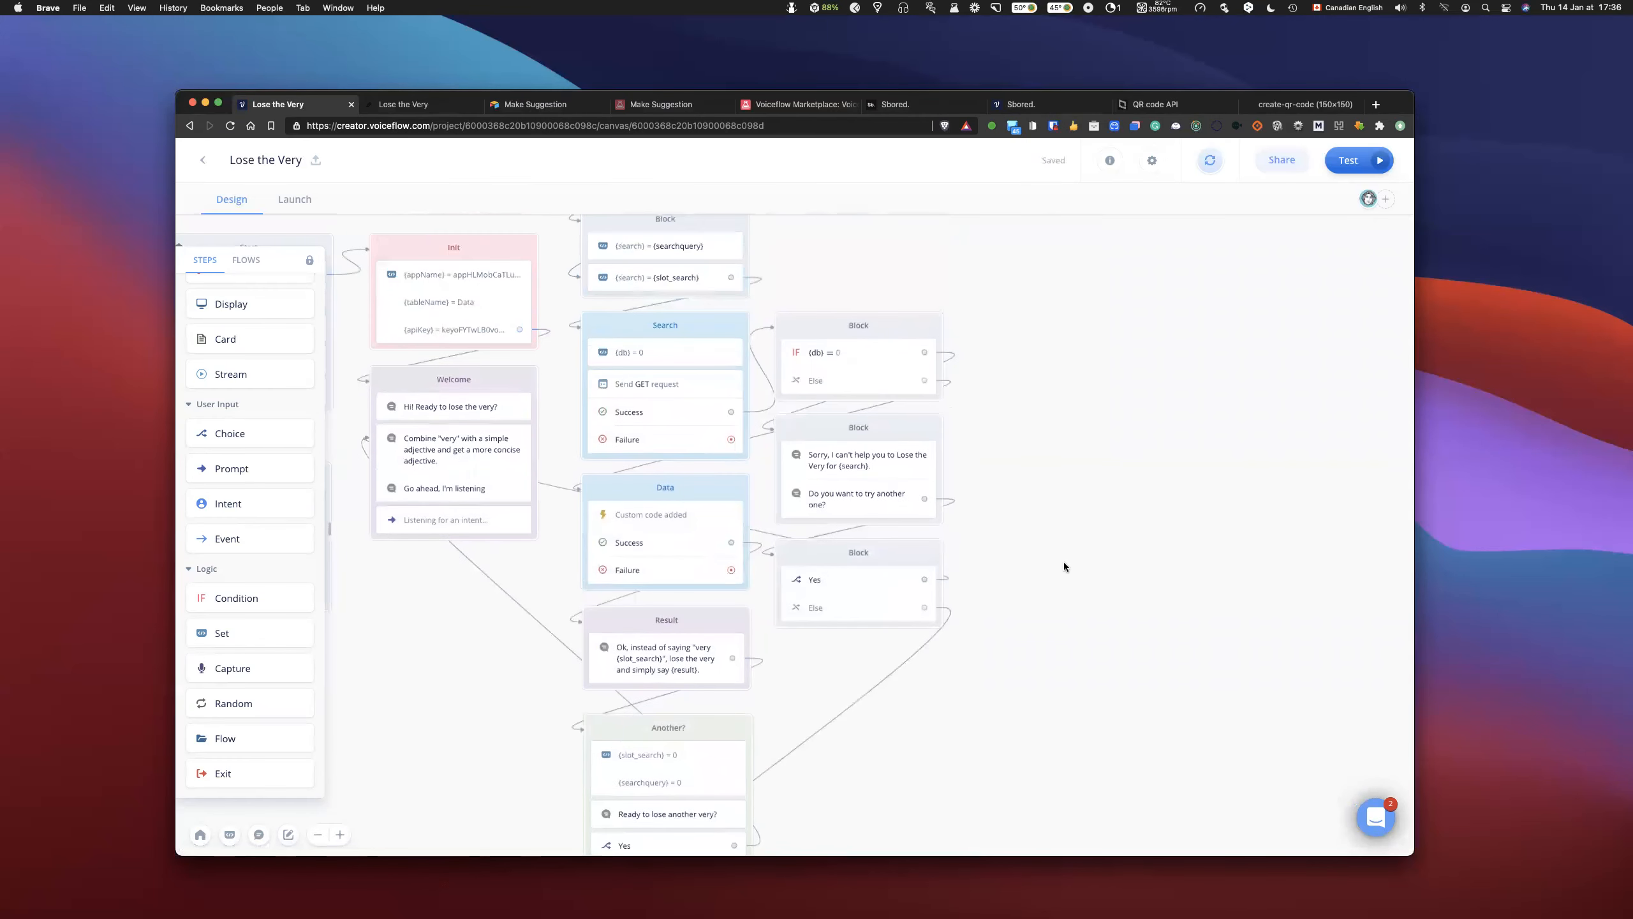
scroll(1064, 561, up, 3)
scroll(1066, 564, up, 1)
scroll(1066, 565, left, 5)
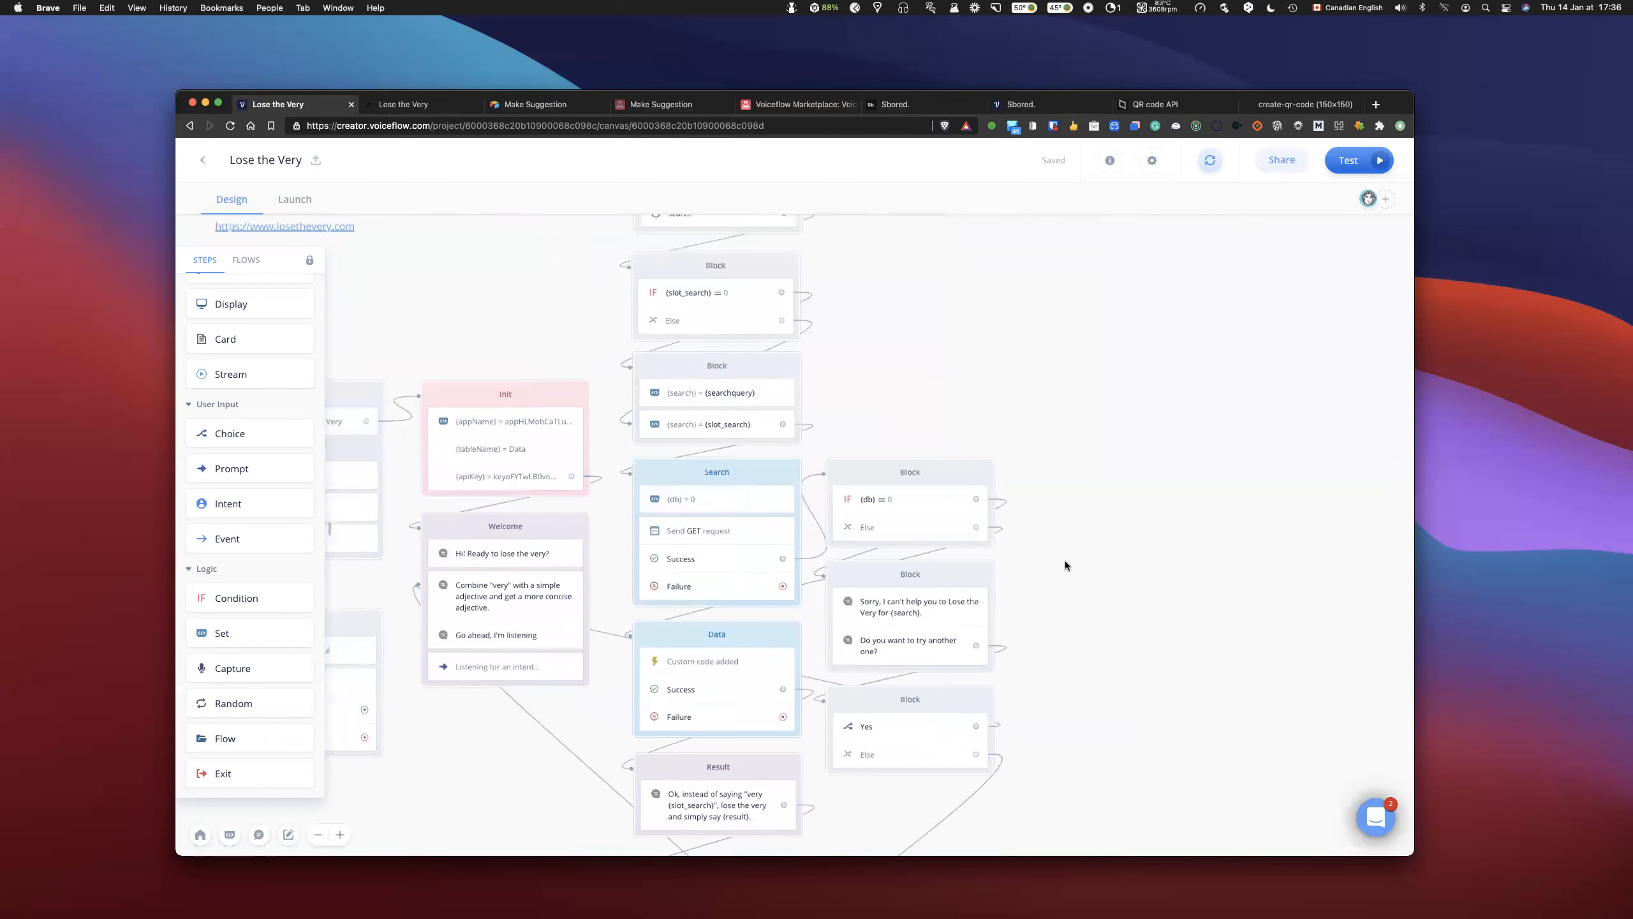
scroll(1064, 565, down, 3)
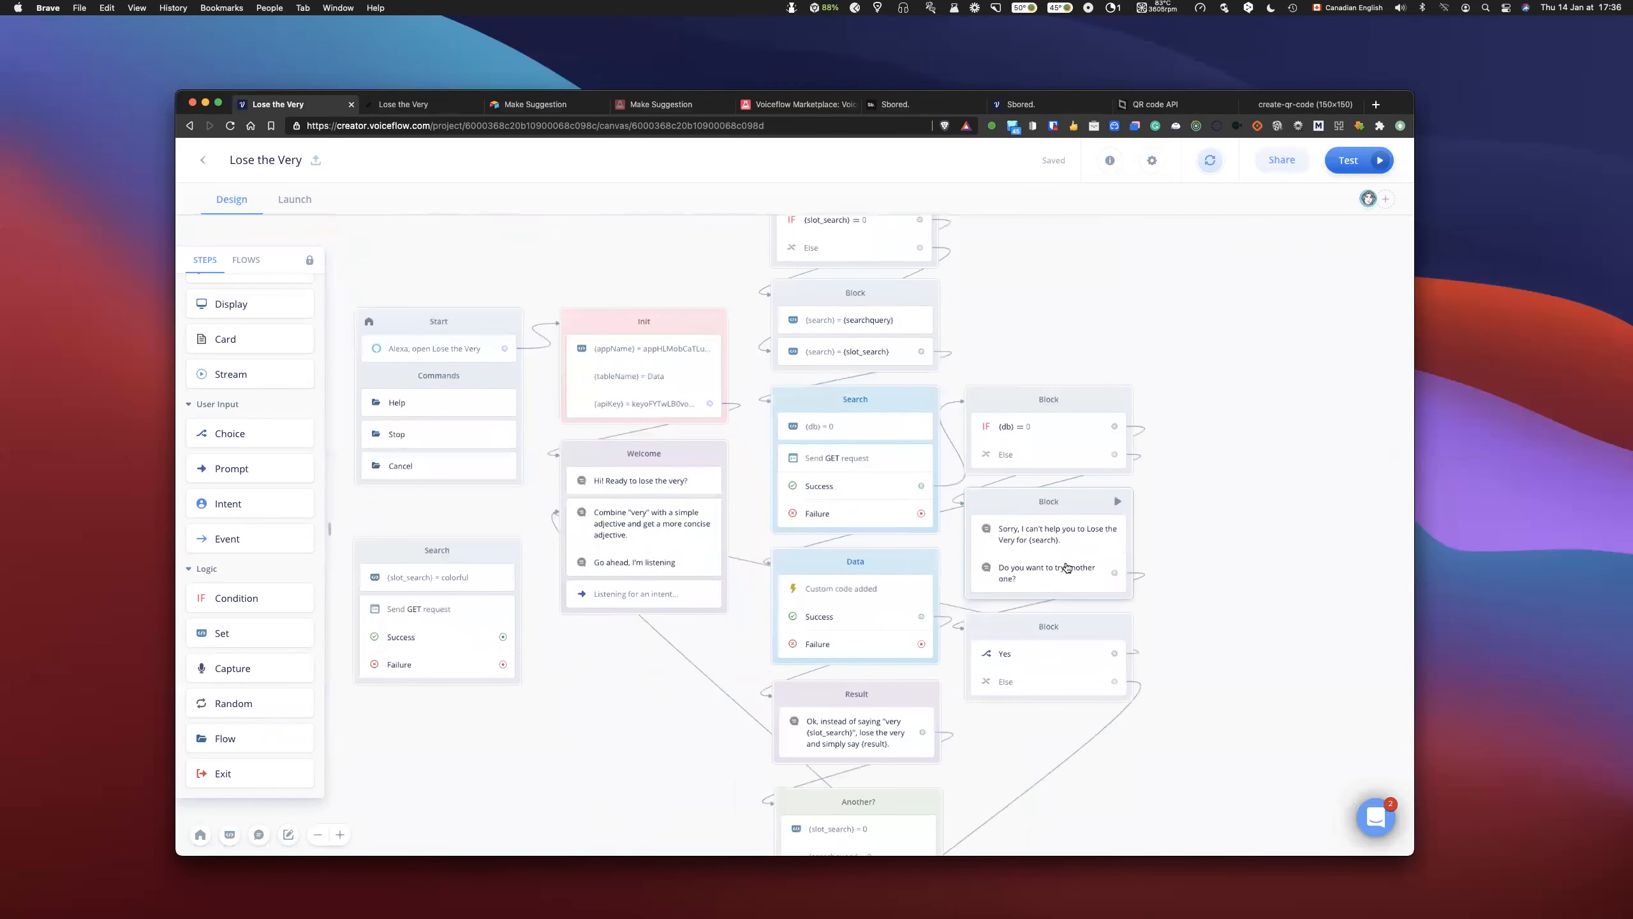
scroll(1067, 566, down, 1)
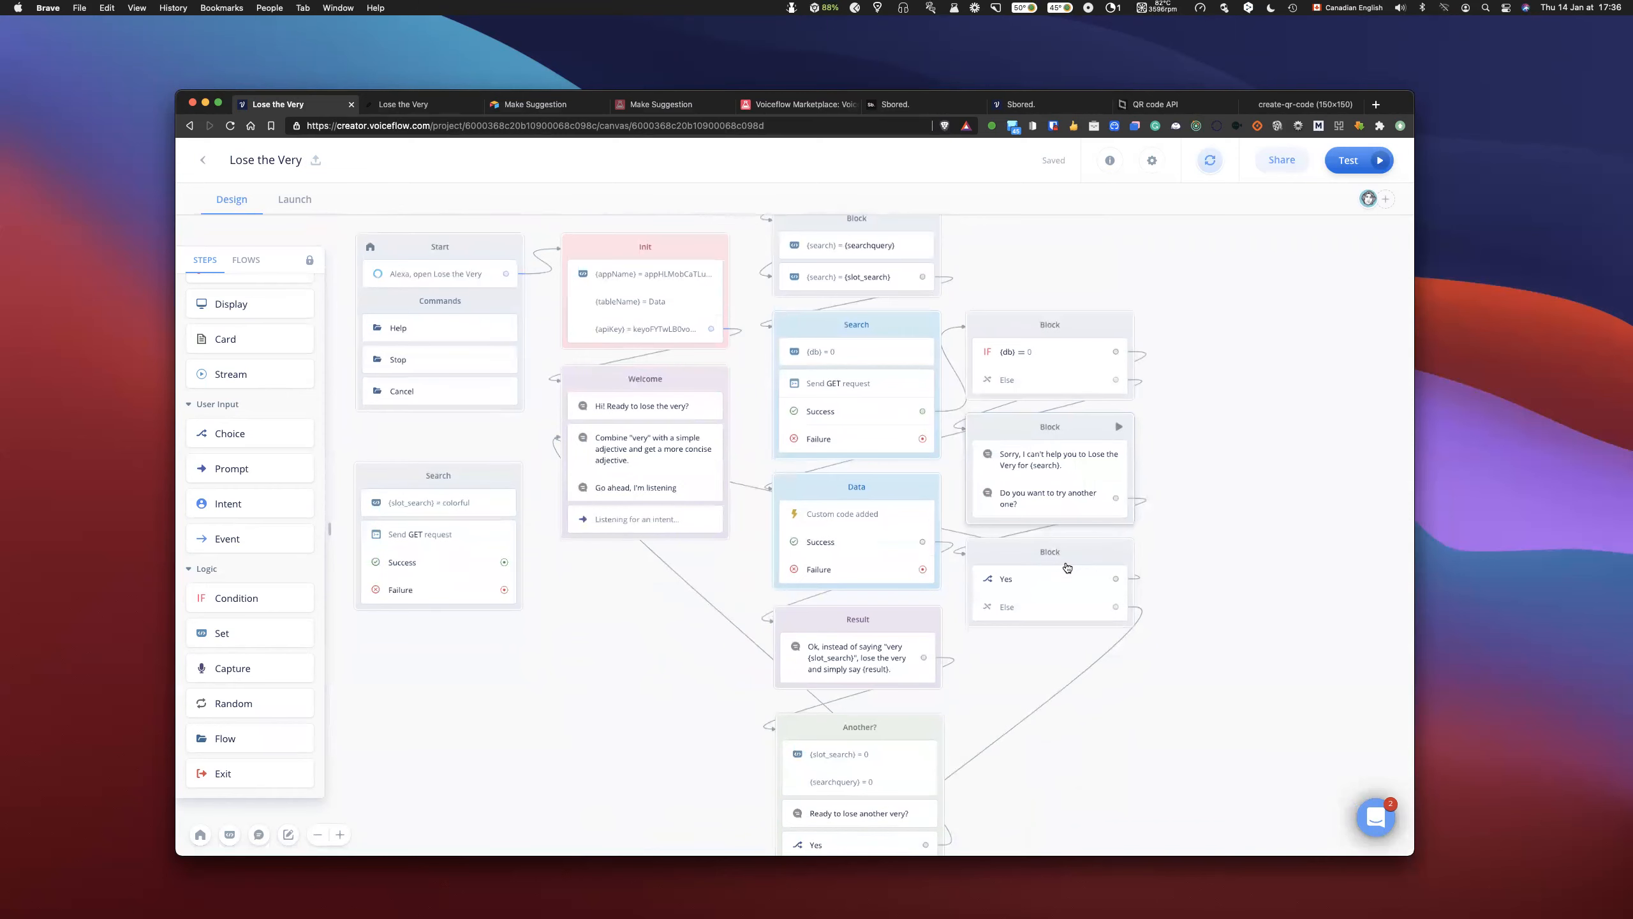
scroll(1067, 567, down, 4)
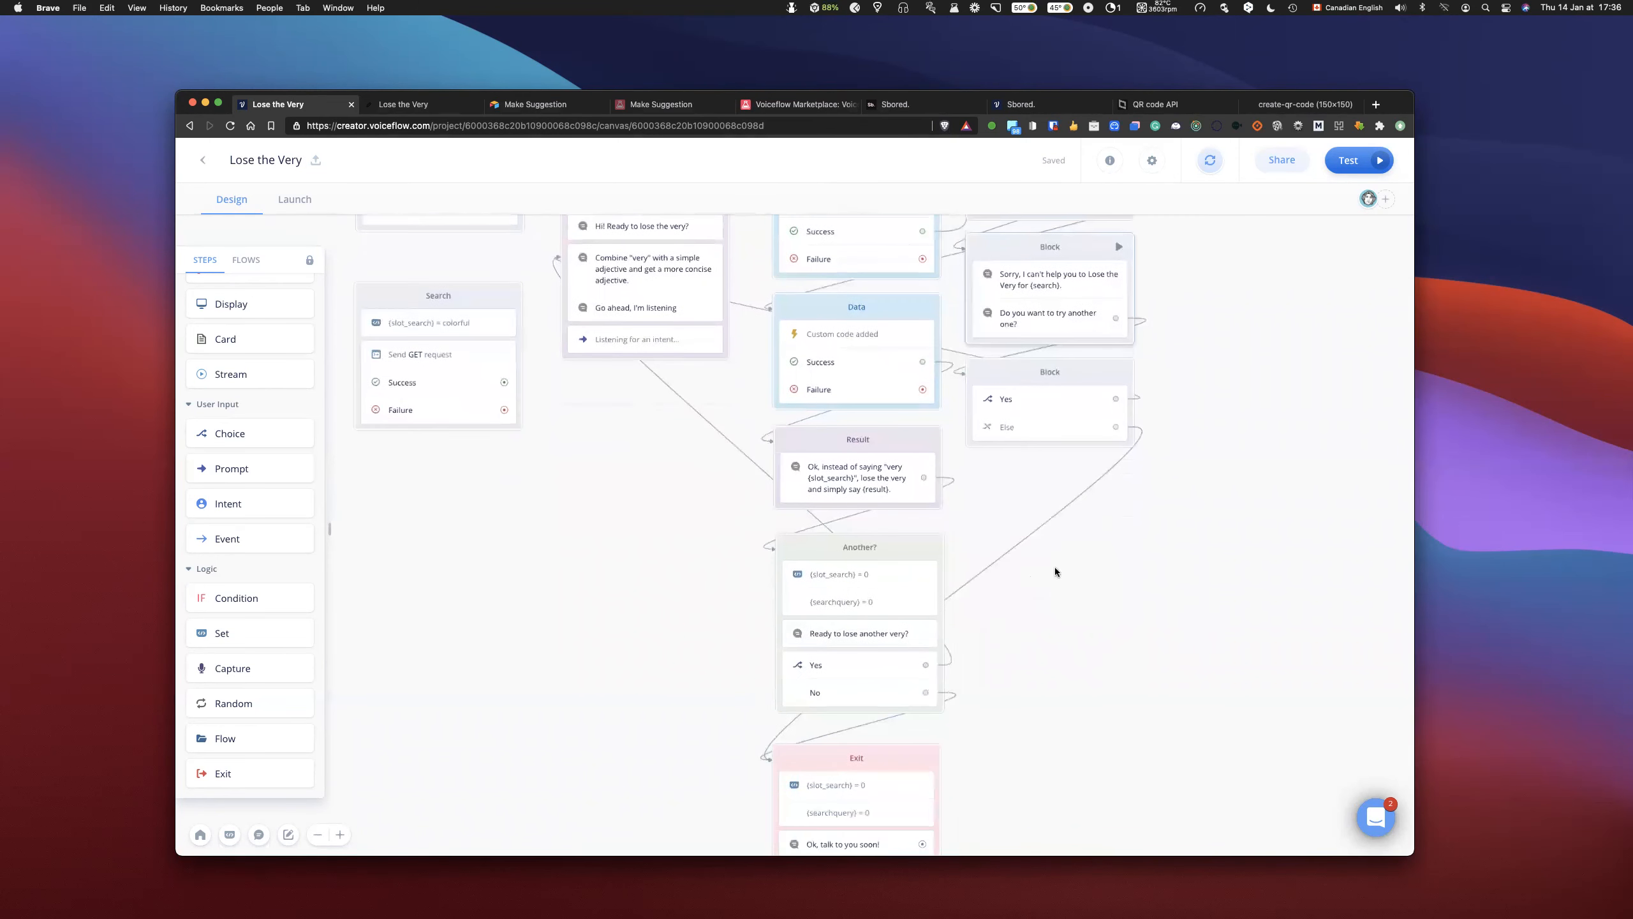
scroll(1055, 571, up, 1)
scroll(864, 636, up, 15)
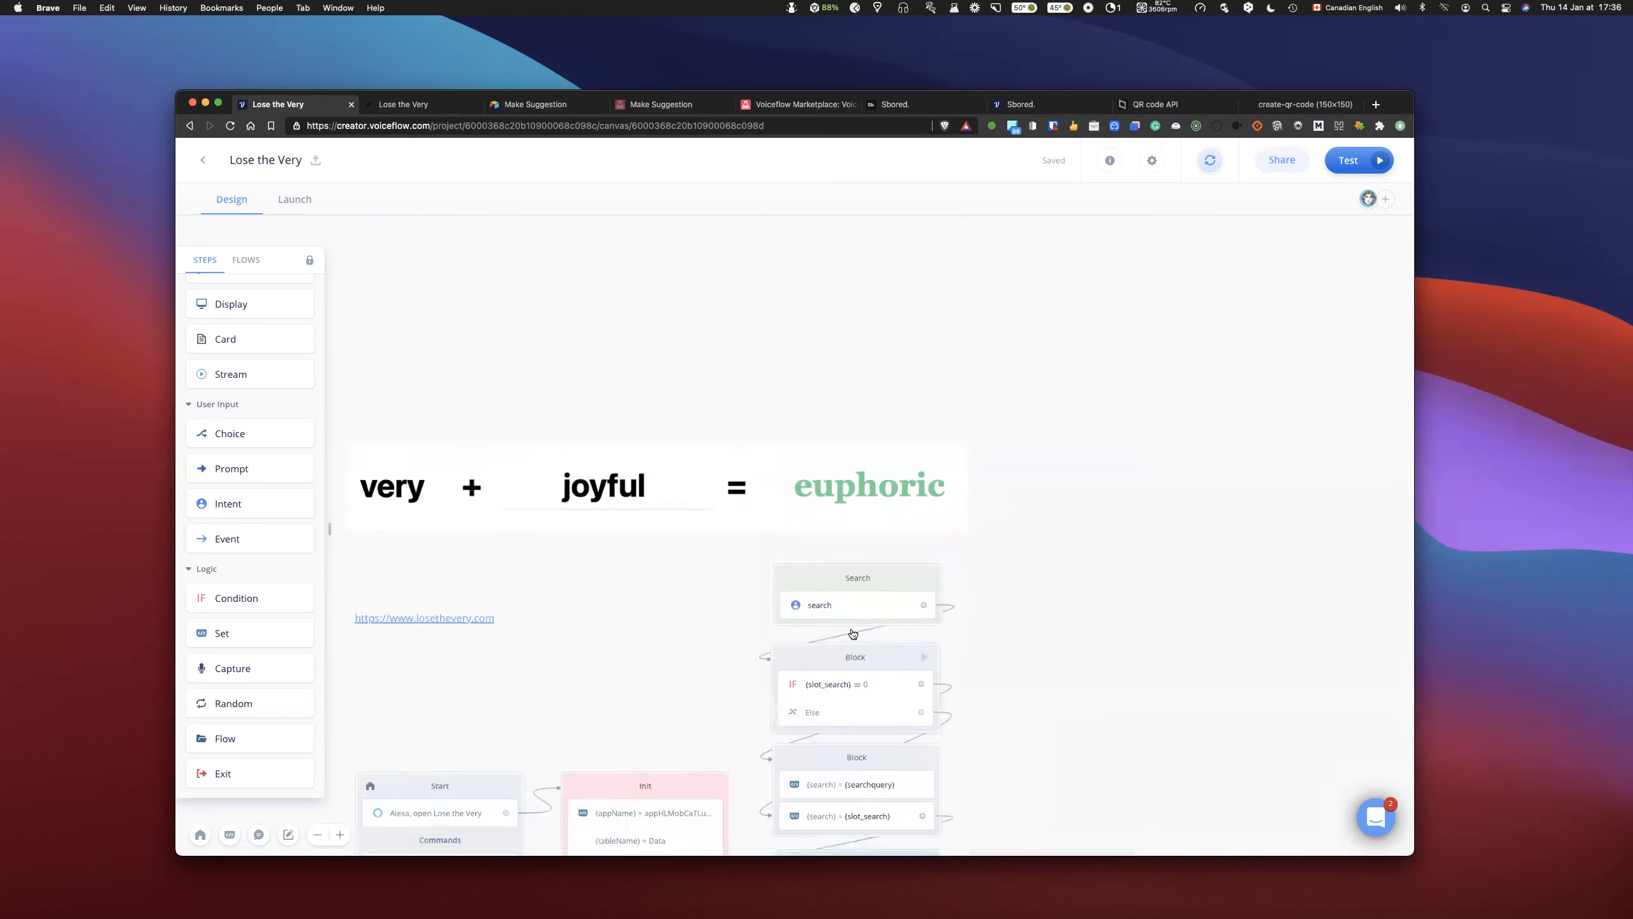
scroll(852, 634, down, 3)
scroll(842, 579, down, 3)
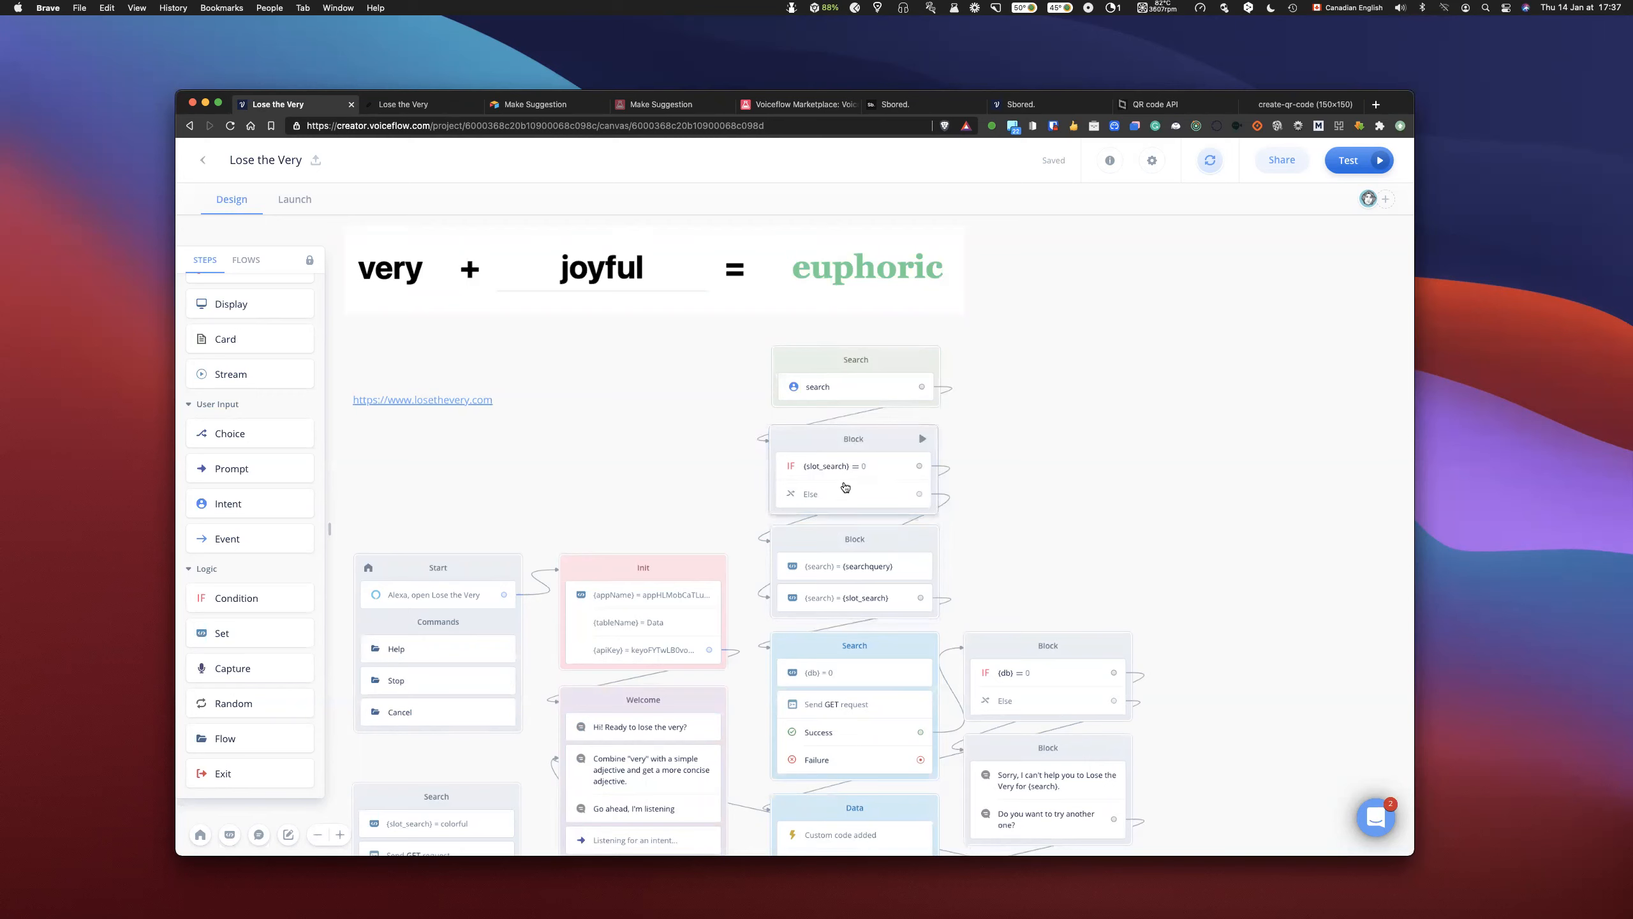
click(875, 446)
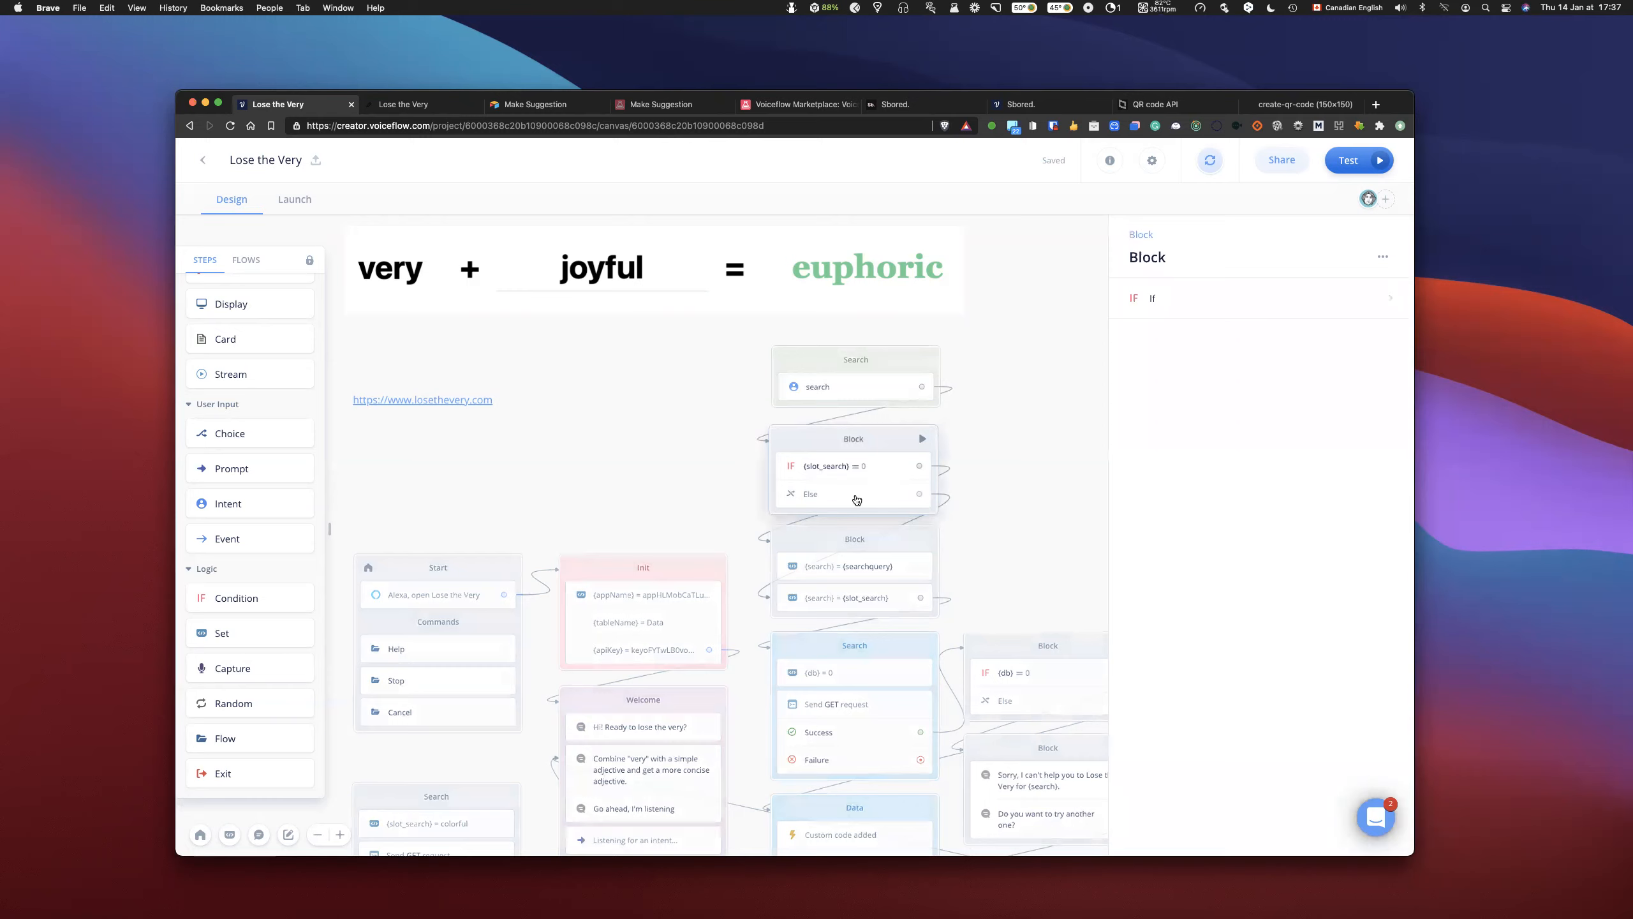
scroll(847, 482, down, 10)
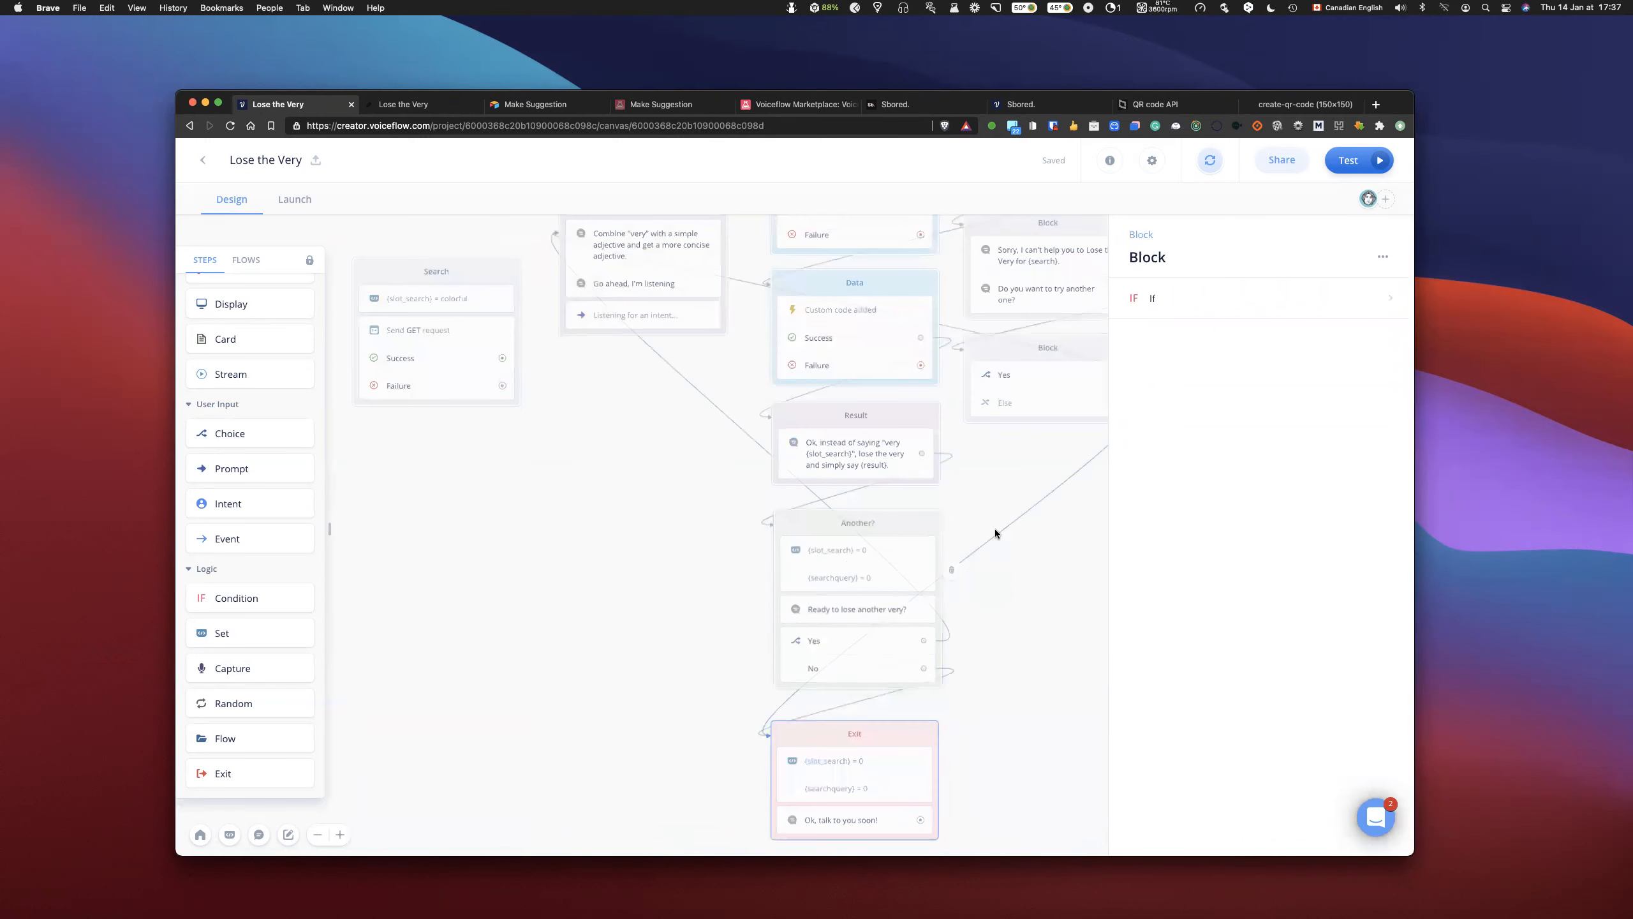
click(1039, 589)
scroll(1047, 590, up, 3)
scroll(1048, 592, up, 8)
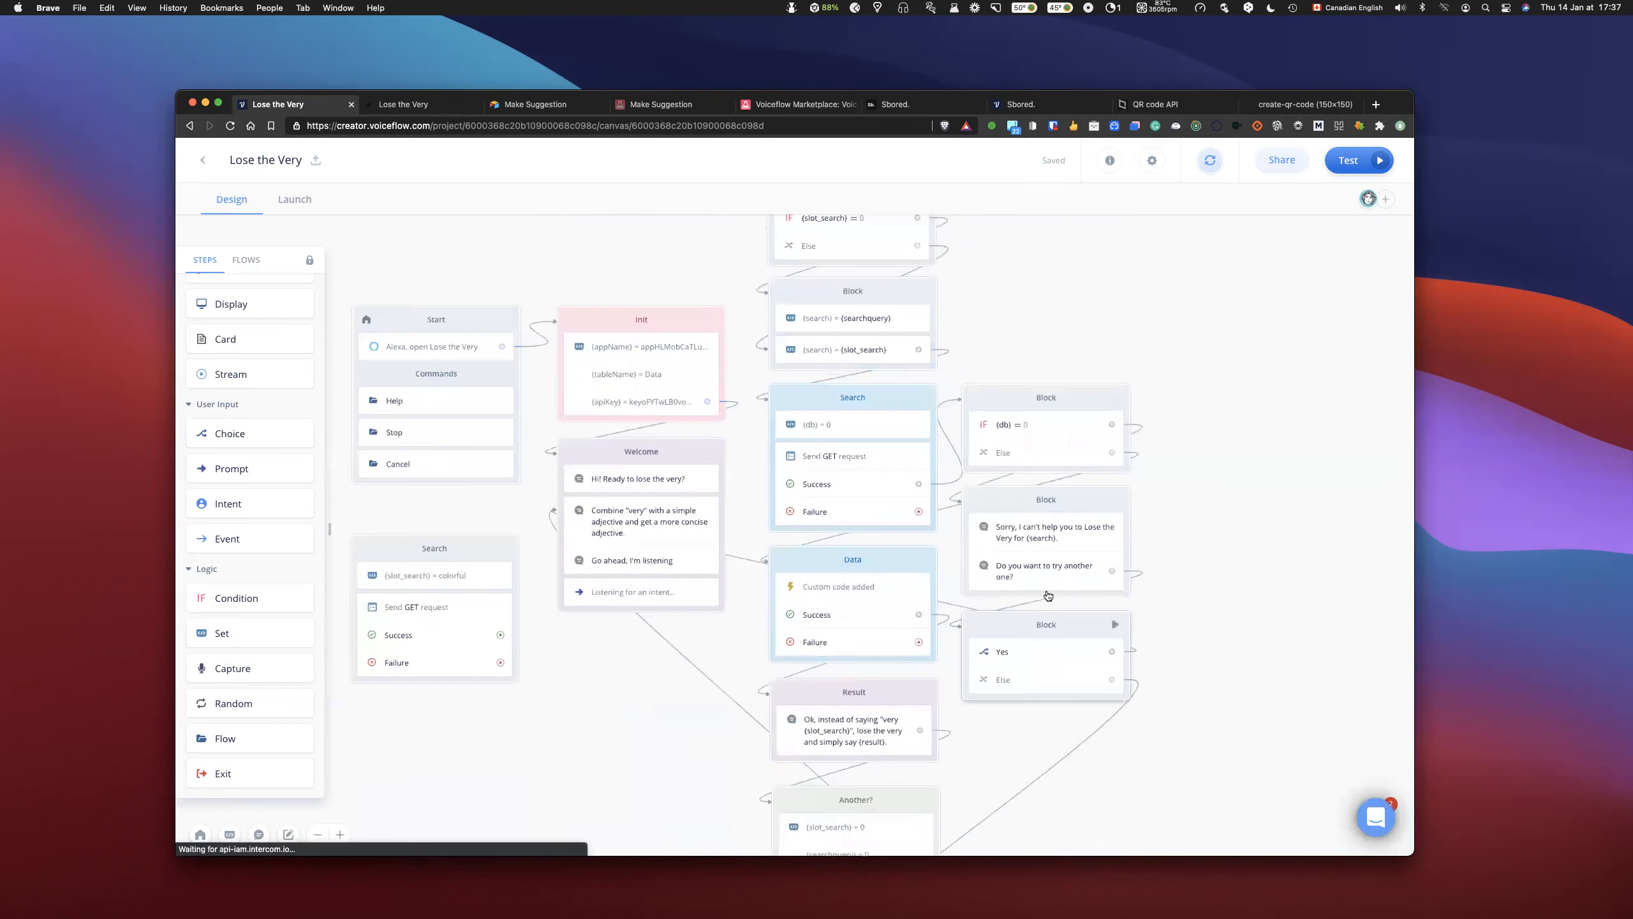
scroll(1052, 597, up, 5)
scroll(1051, 597, left, 3)
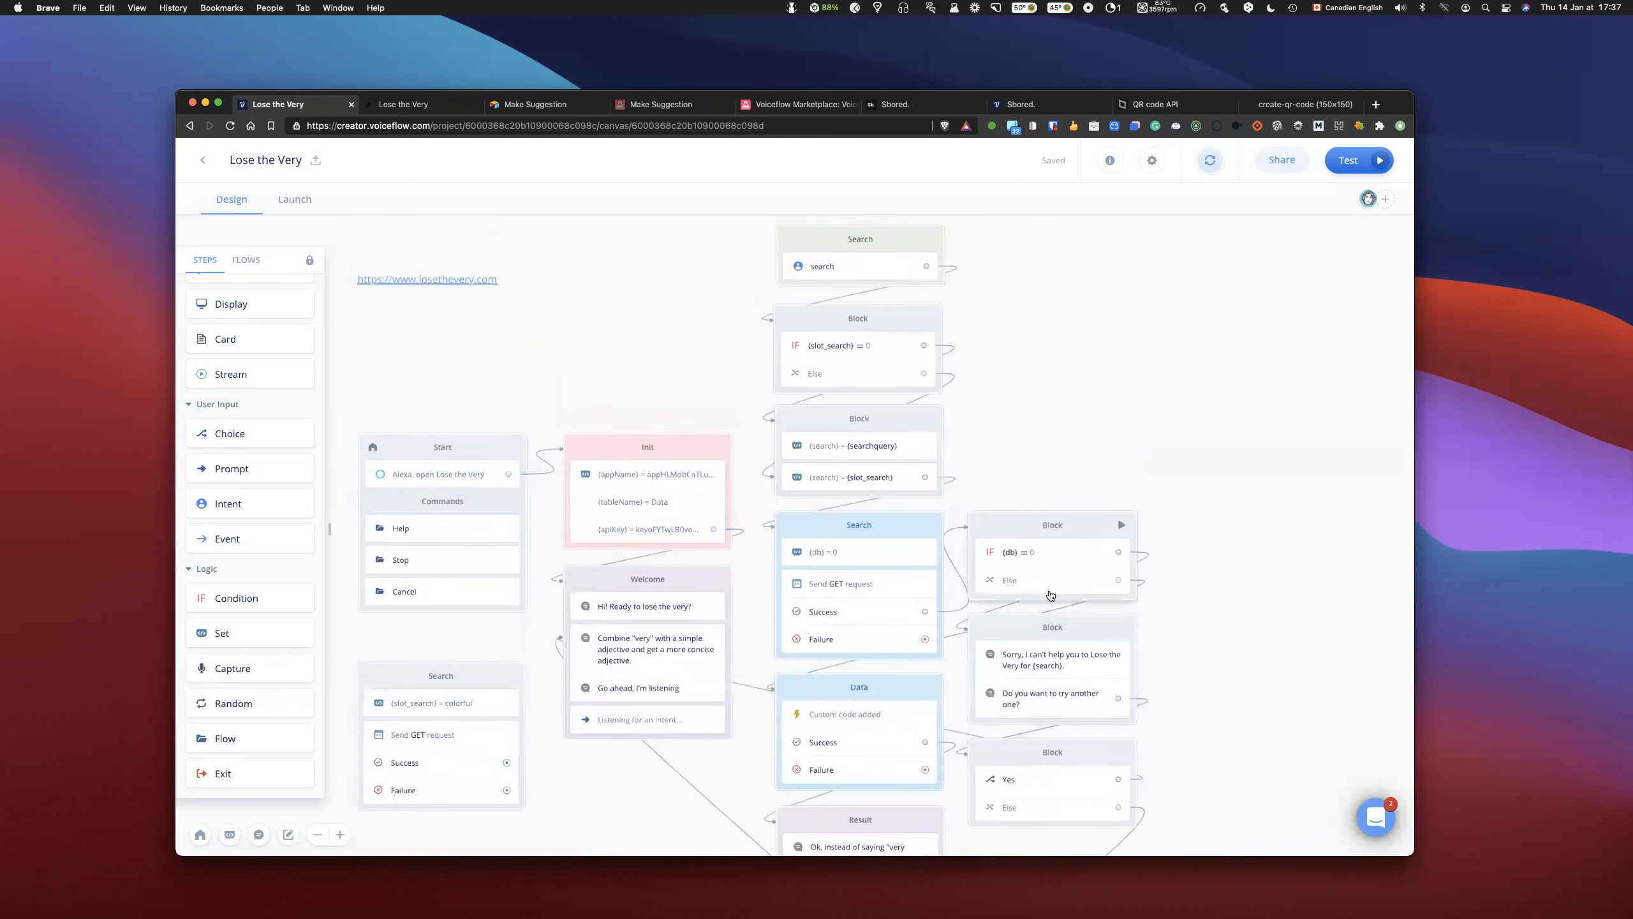
scroll(1050, 593, down, 10)
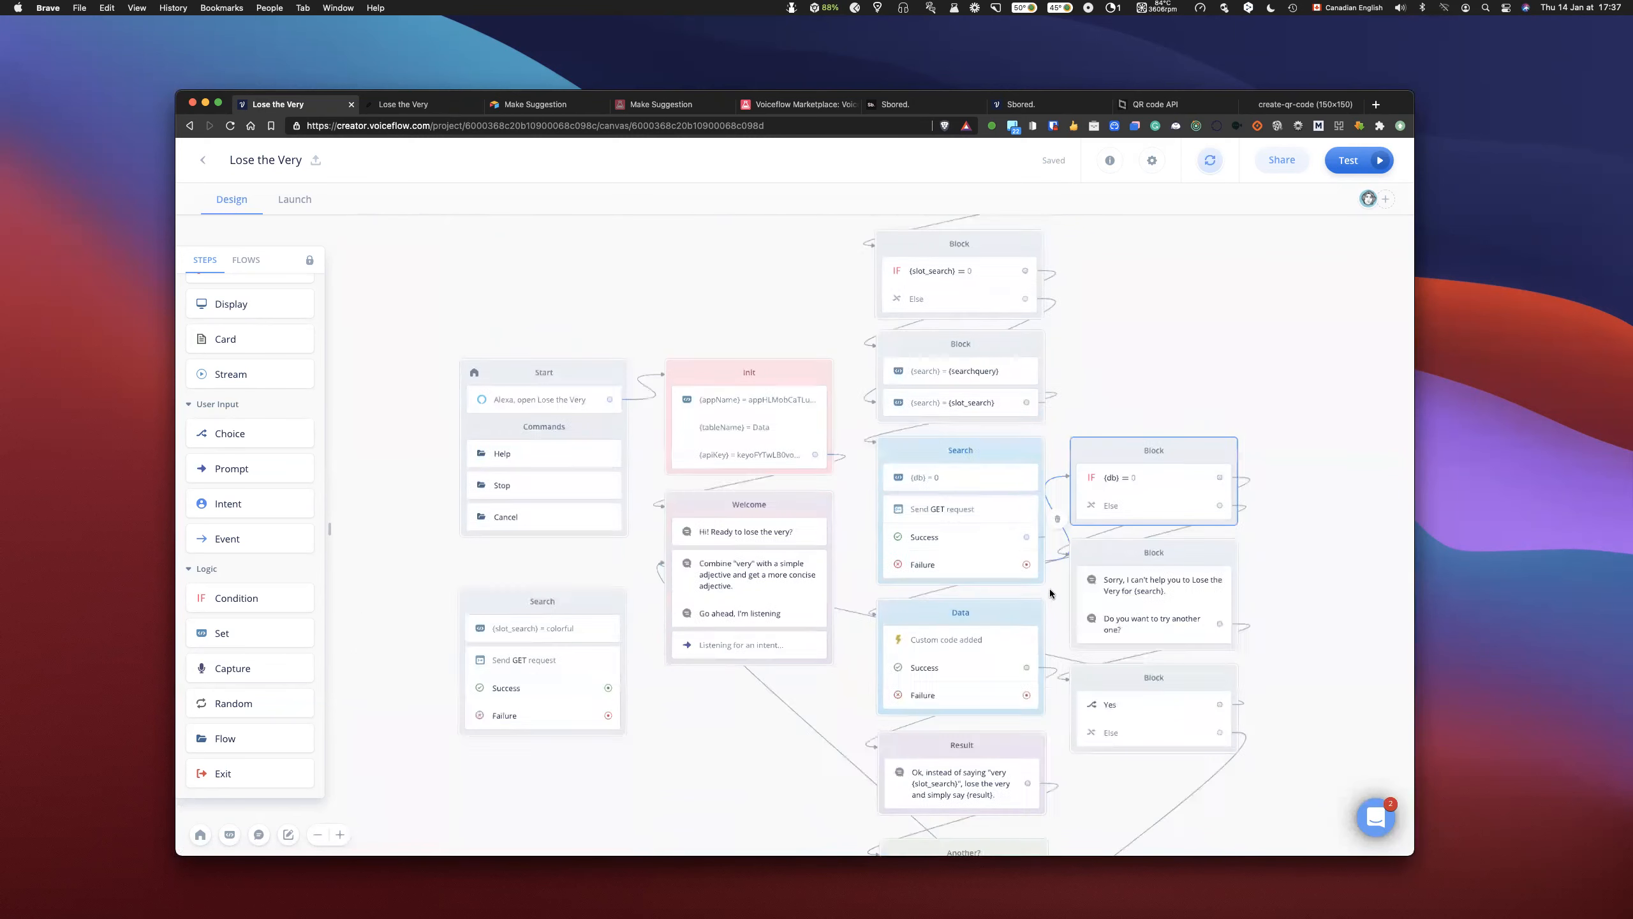
scroll(1051, 583, right, 2)
scroll(1050, 581, right, 2)
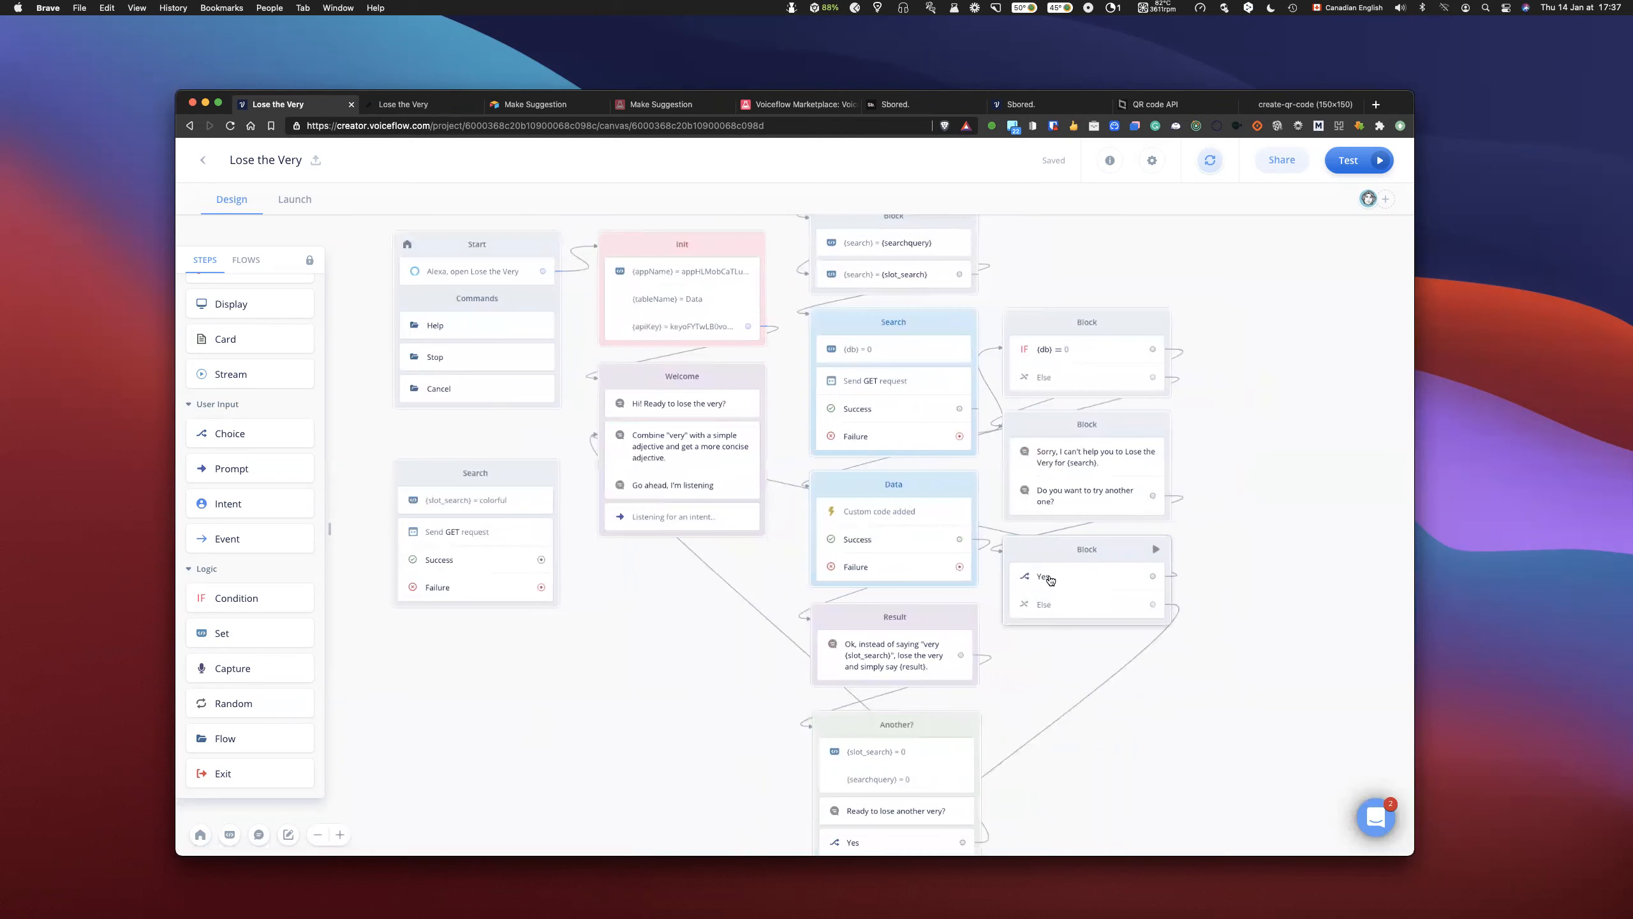
- Examine the search intent's utterances and the slot_search slot's custom values in the interaction model
click(230, 835)
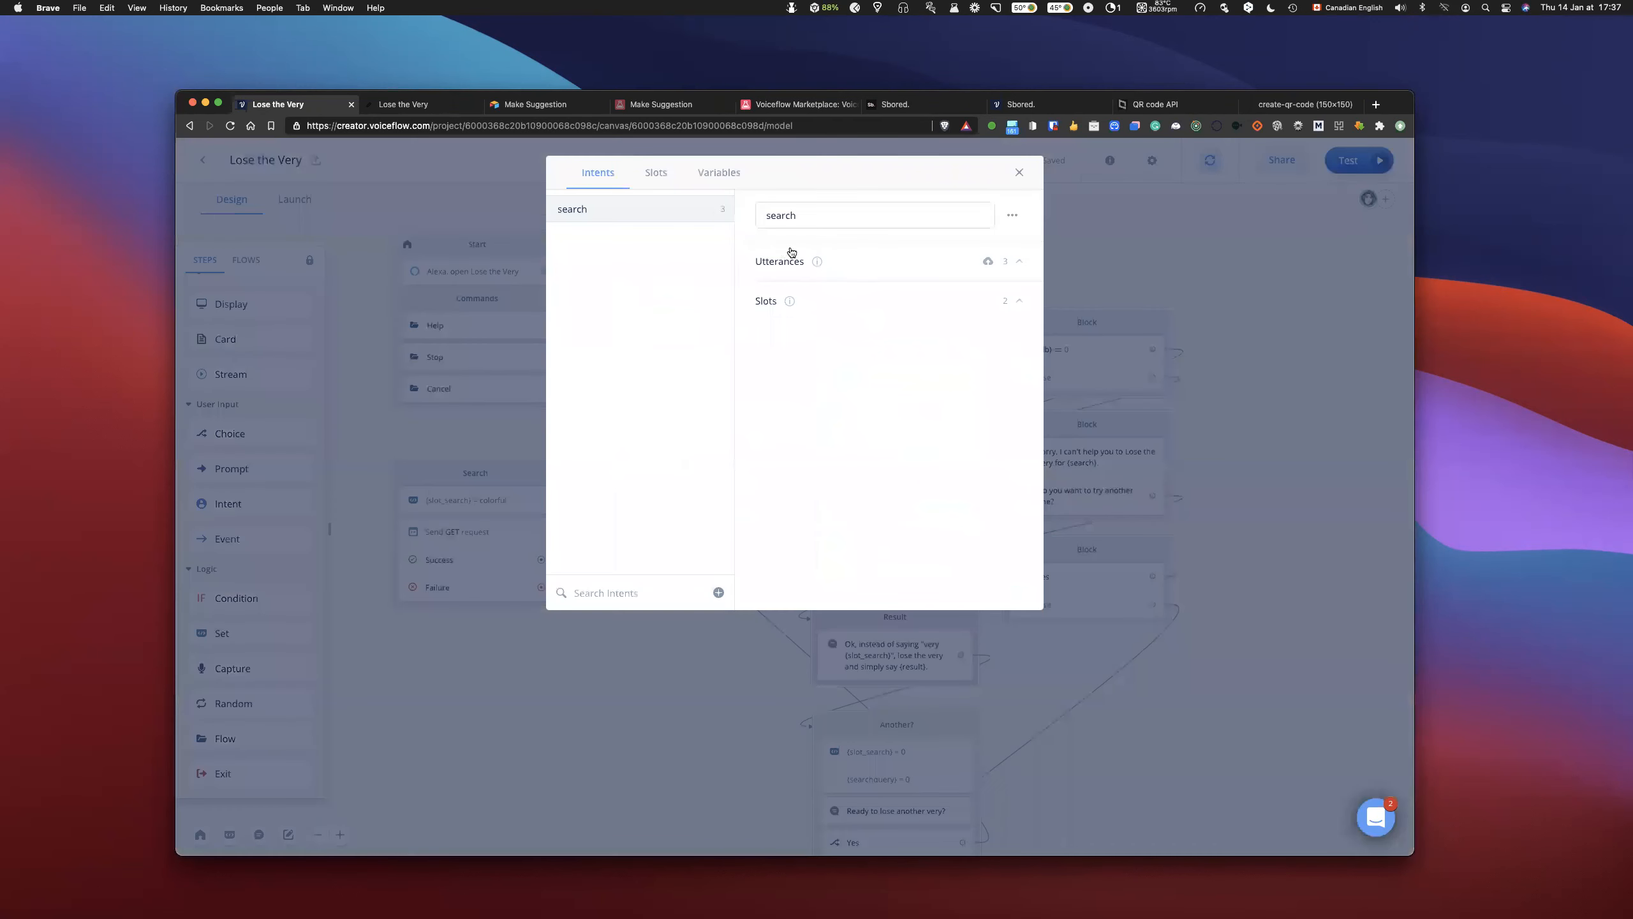
click(791, 252)
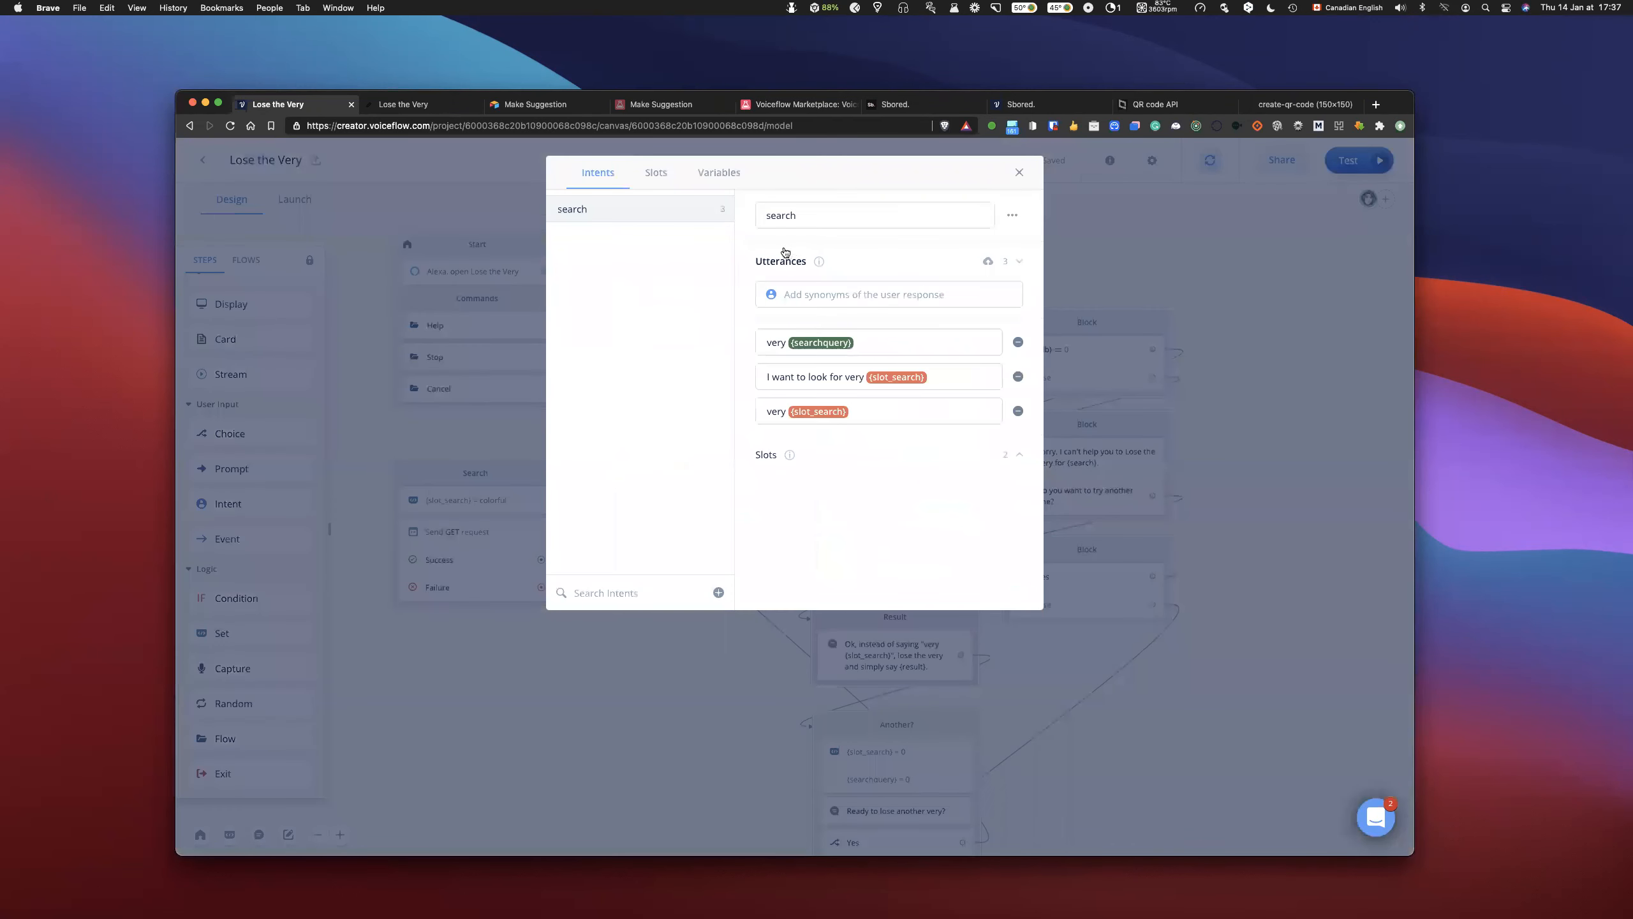
click(645, 172)
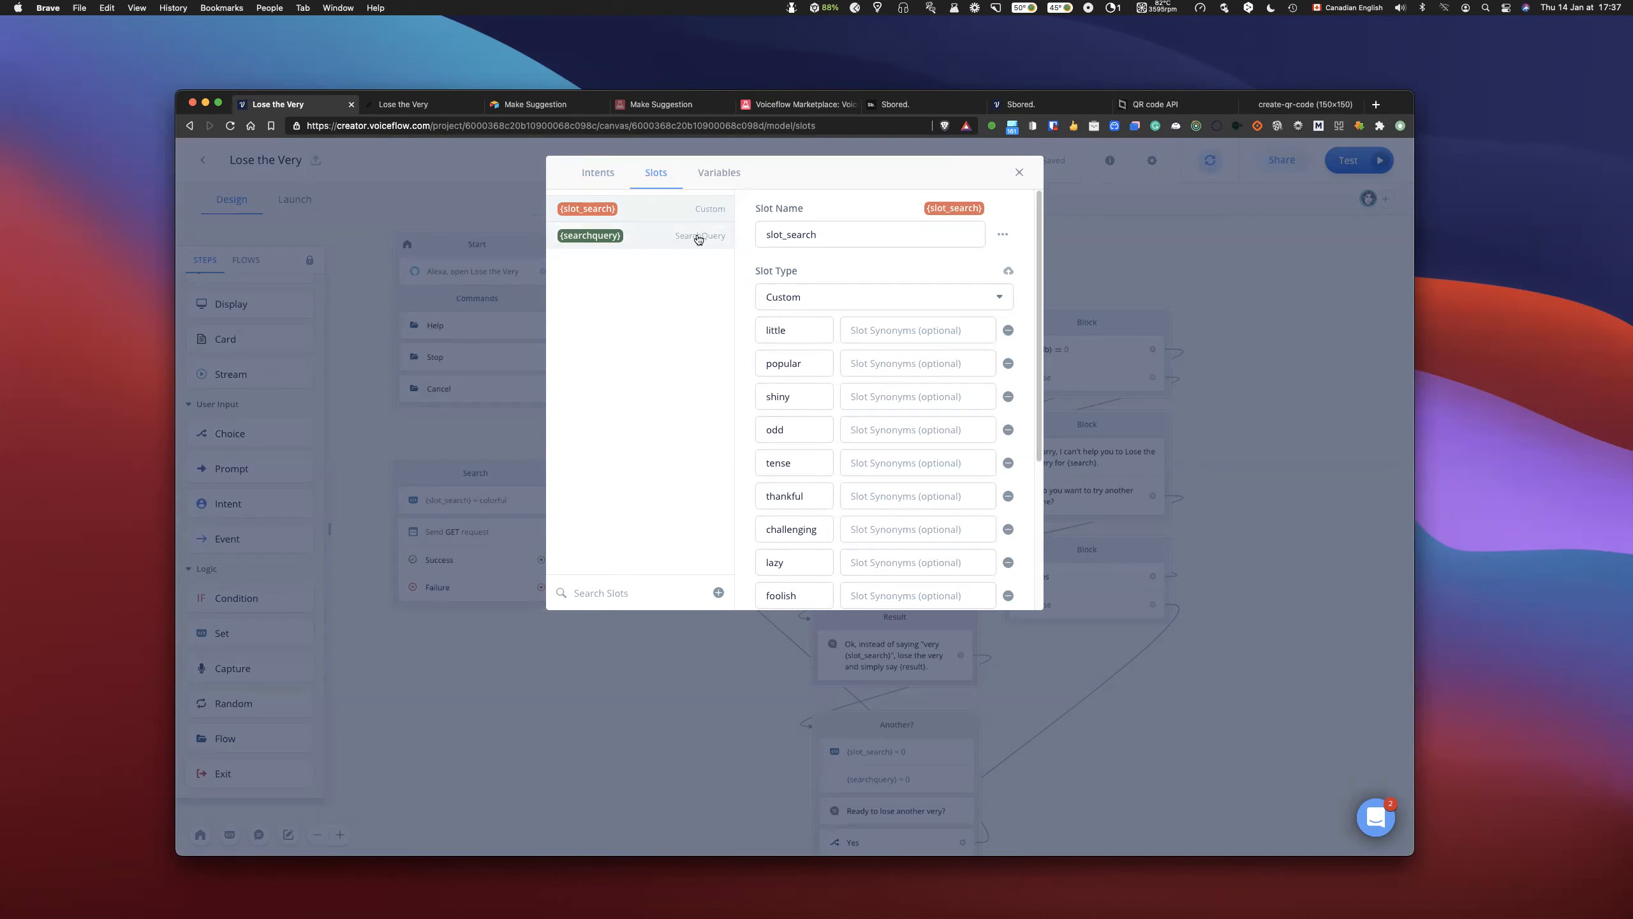
drag(810, 362, 759, 359)
click(1018, 171)
- Run the prototype, send "very popular" as the user reply, and review the resulting dialog transcription
click(1351, 160)
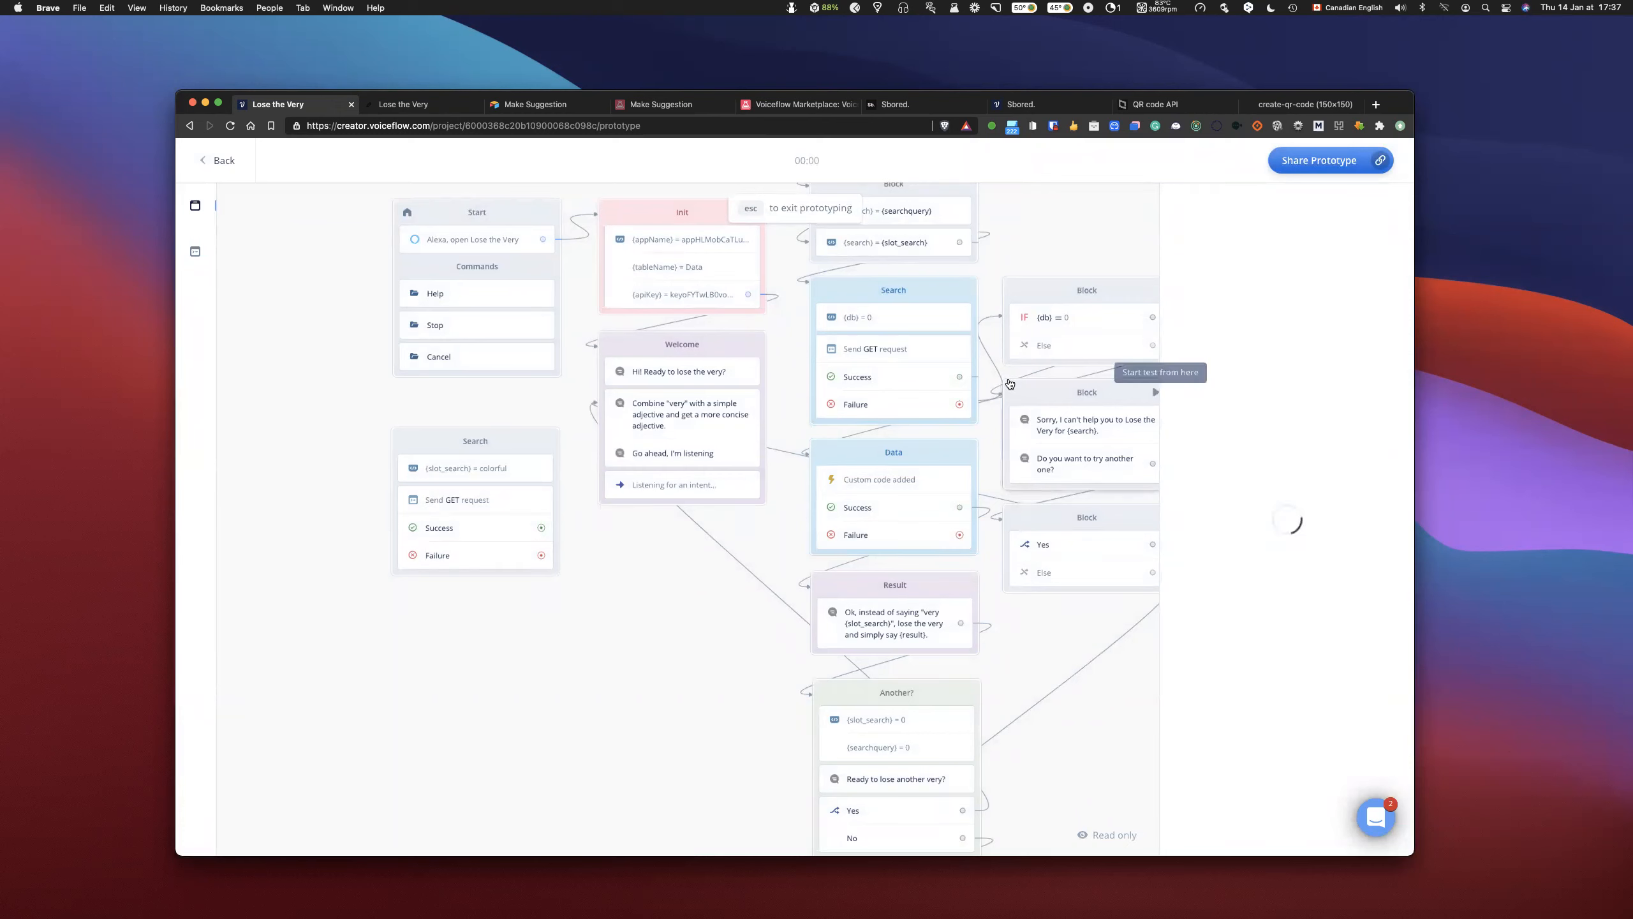
scroll(693, 395, up, 2)
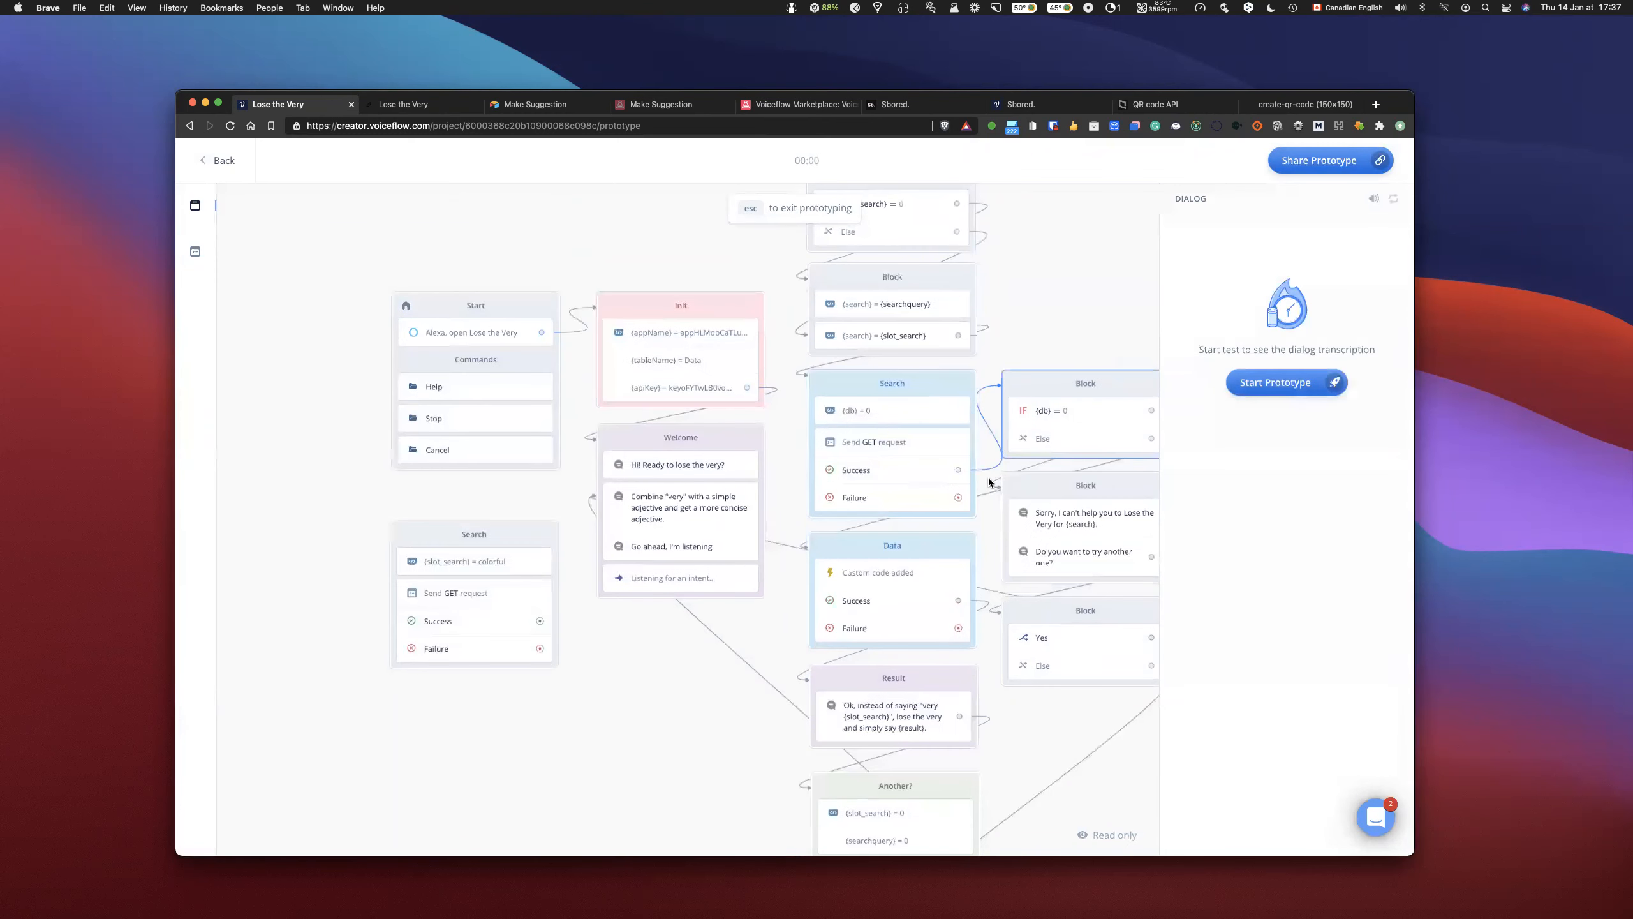
scroll(922, 455, right, 3)
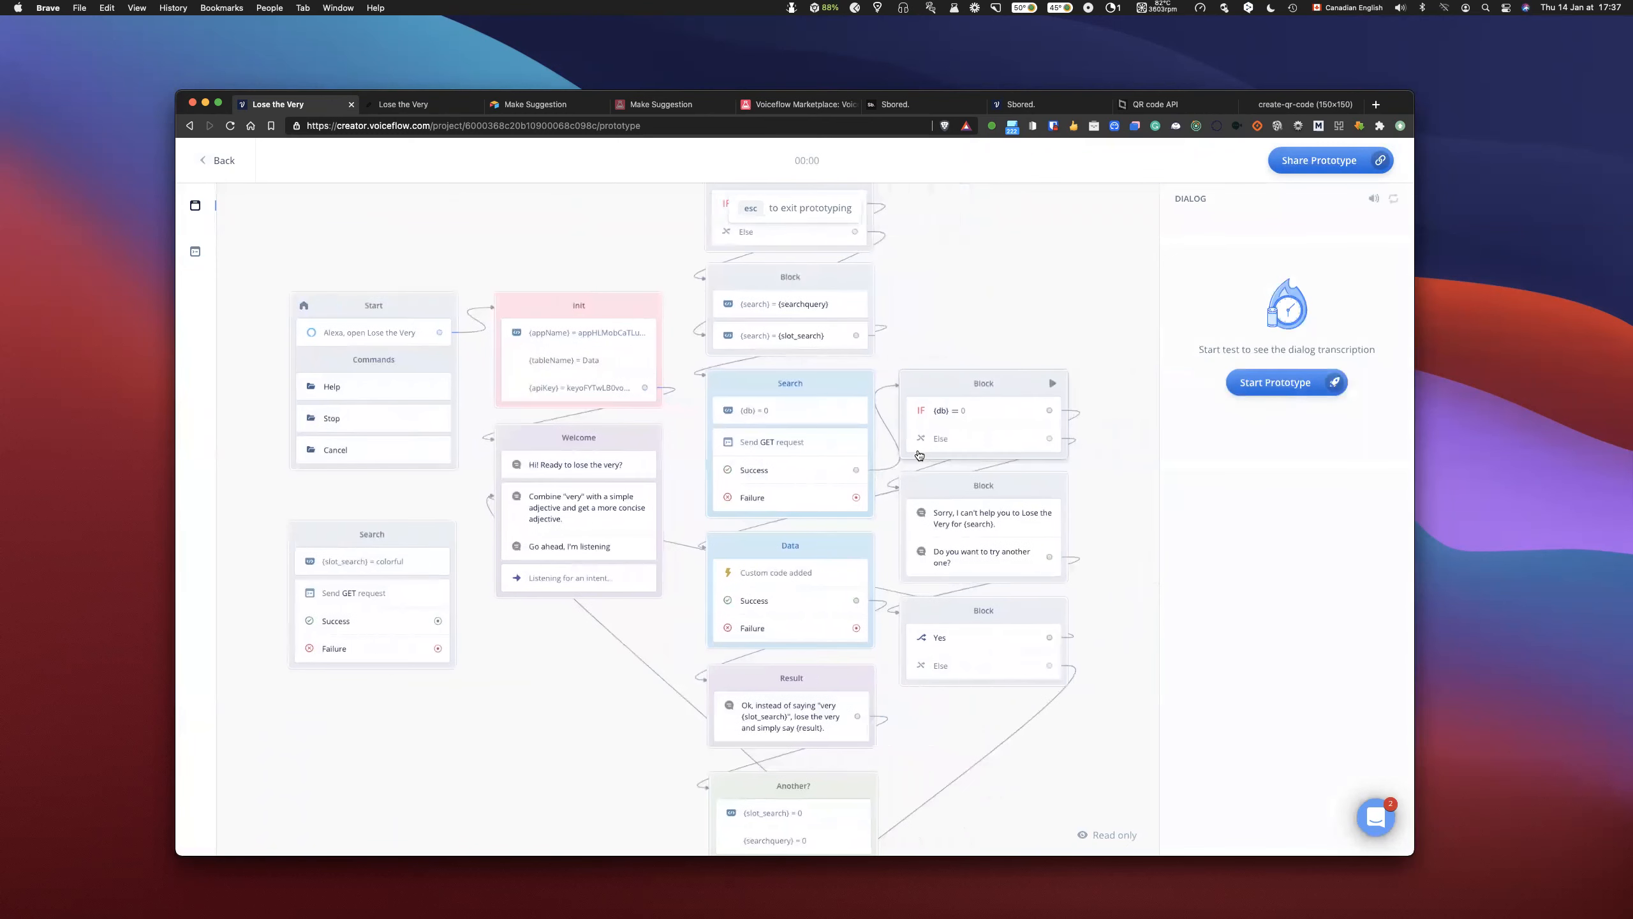
click(1275, 381)
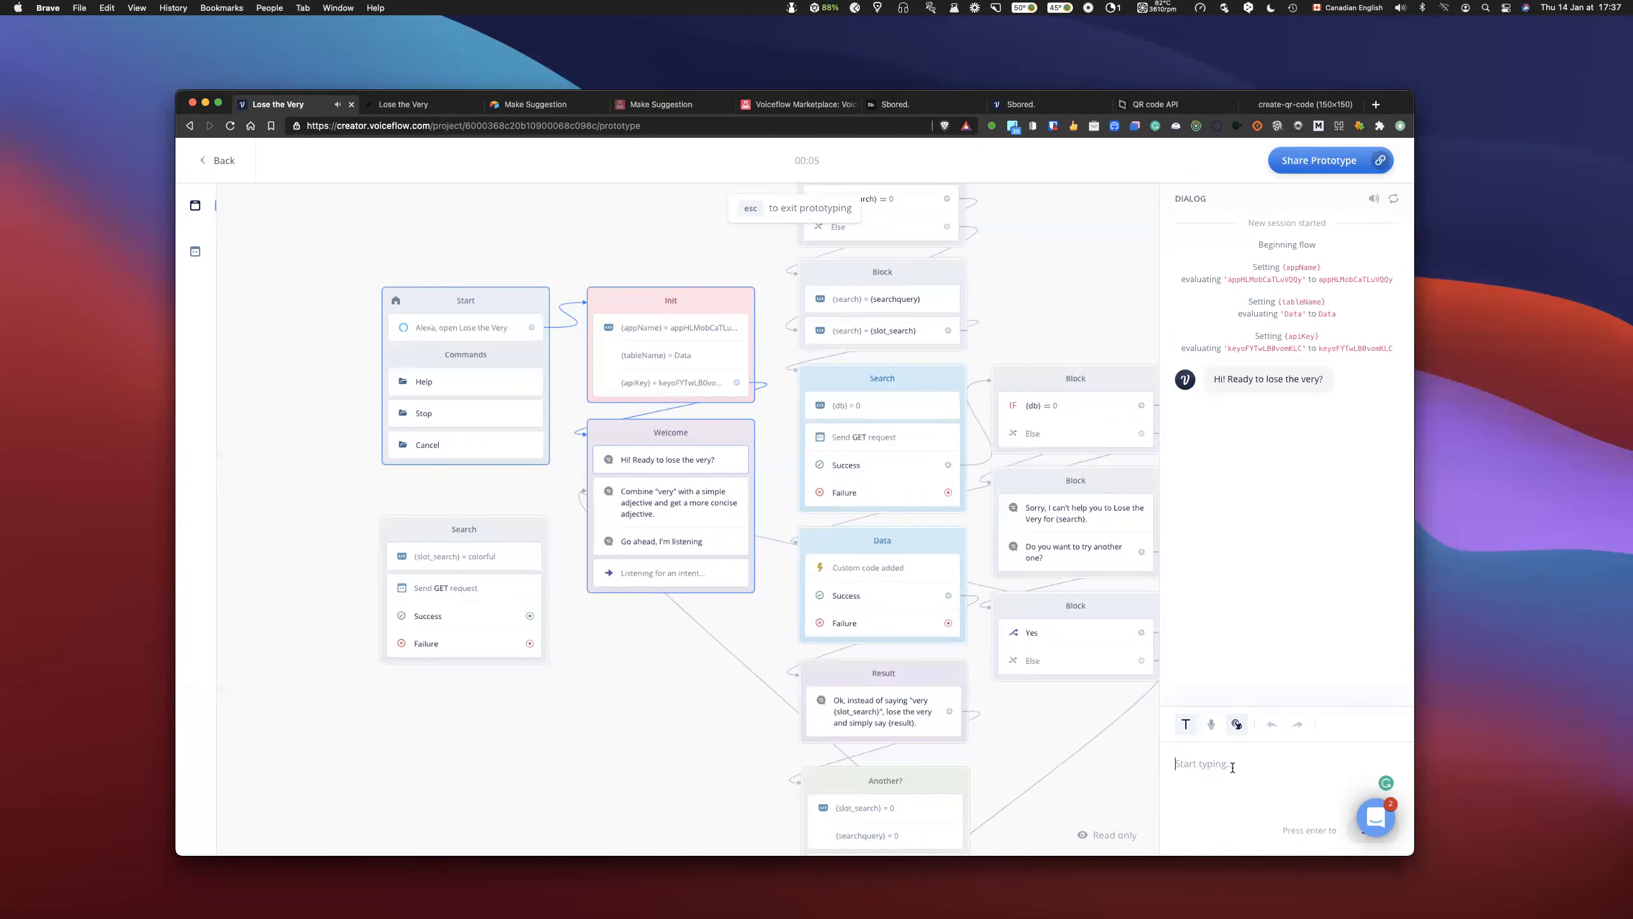
text(very)
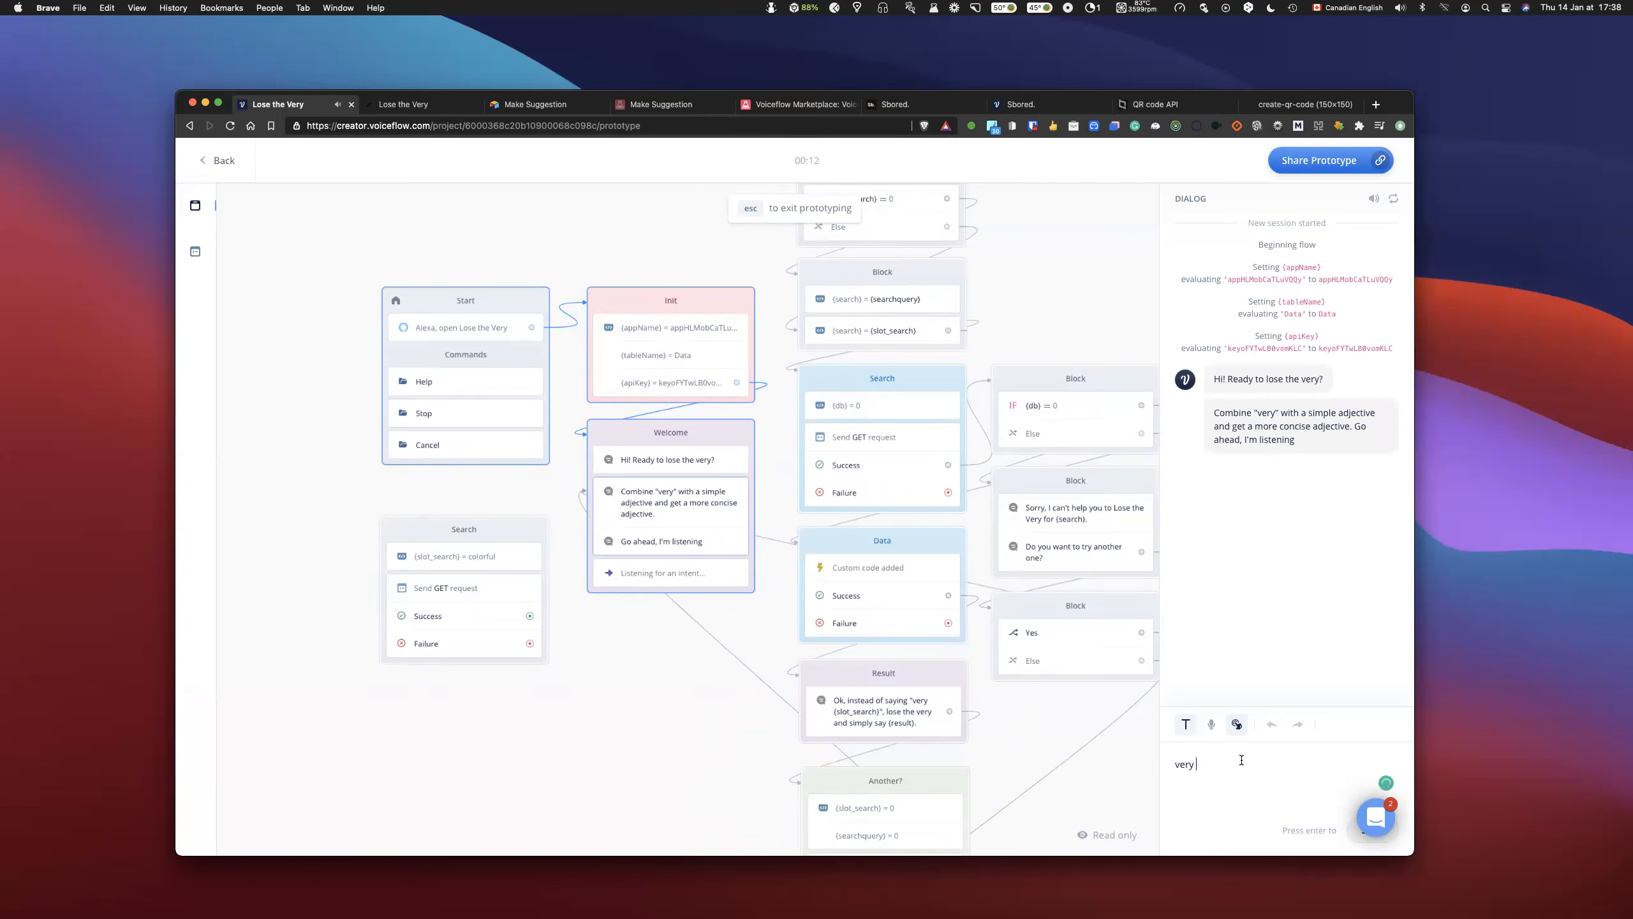
text( popular)
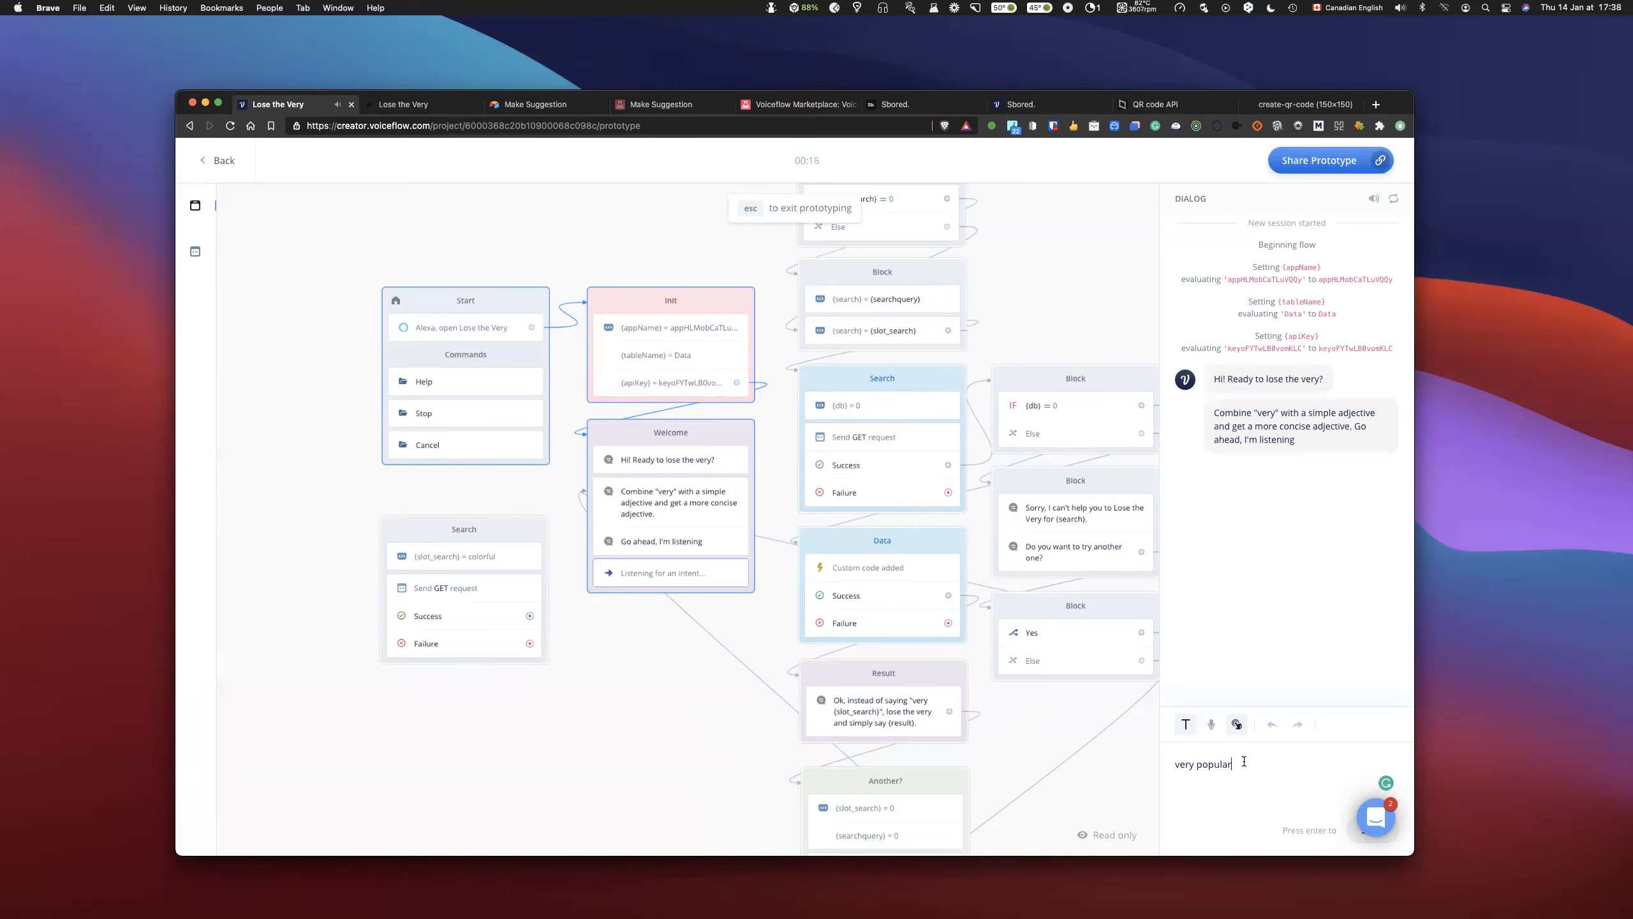
key(Return)
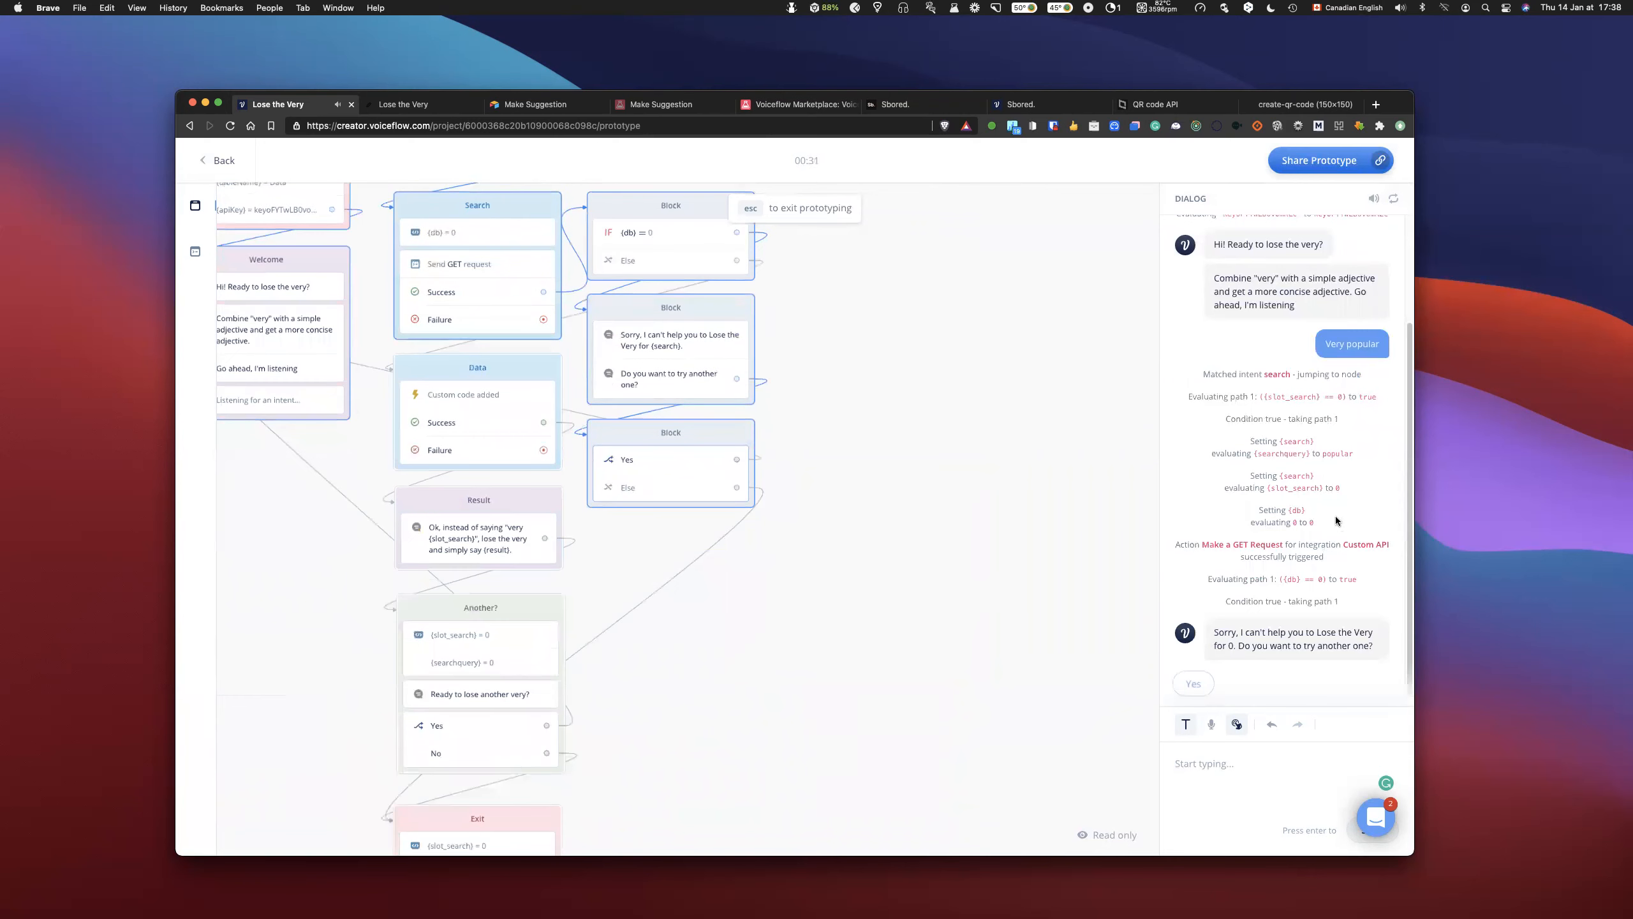
scroll(1335, 516, up, 2)
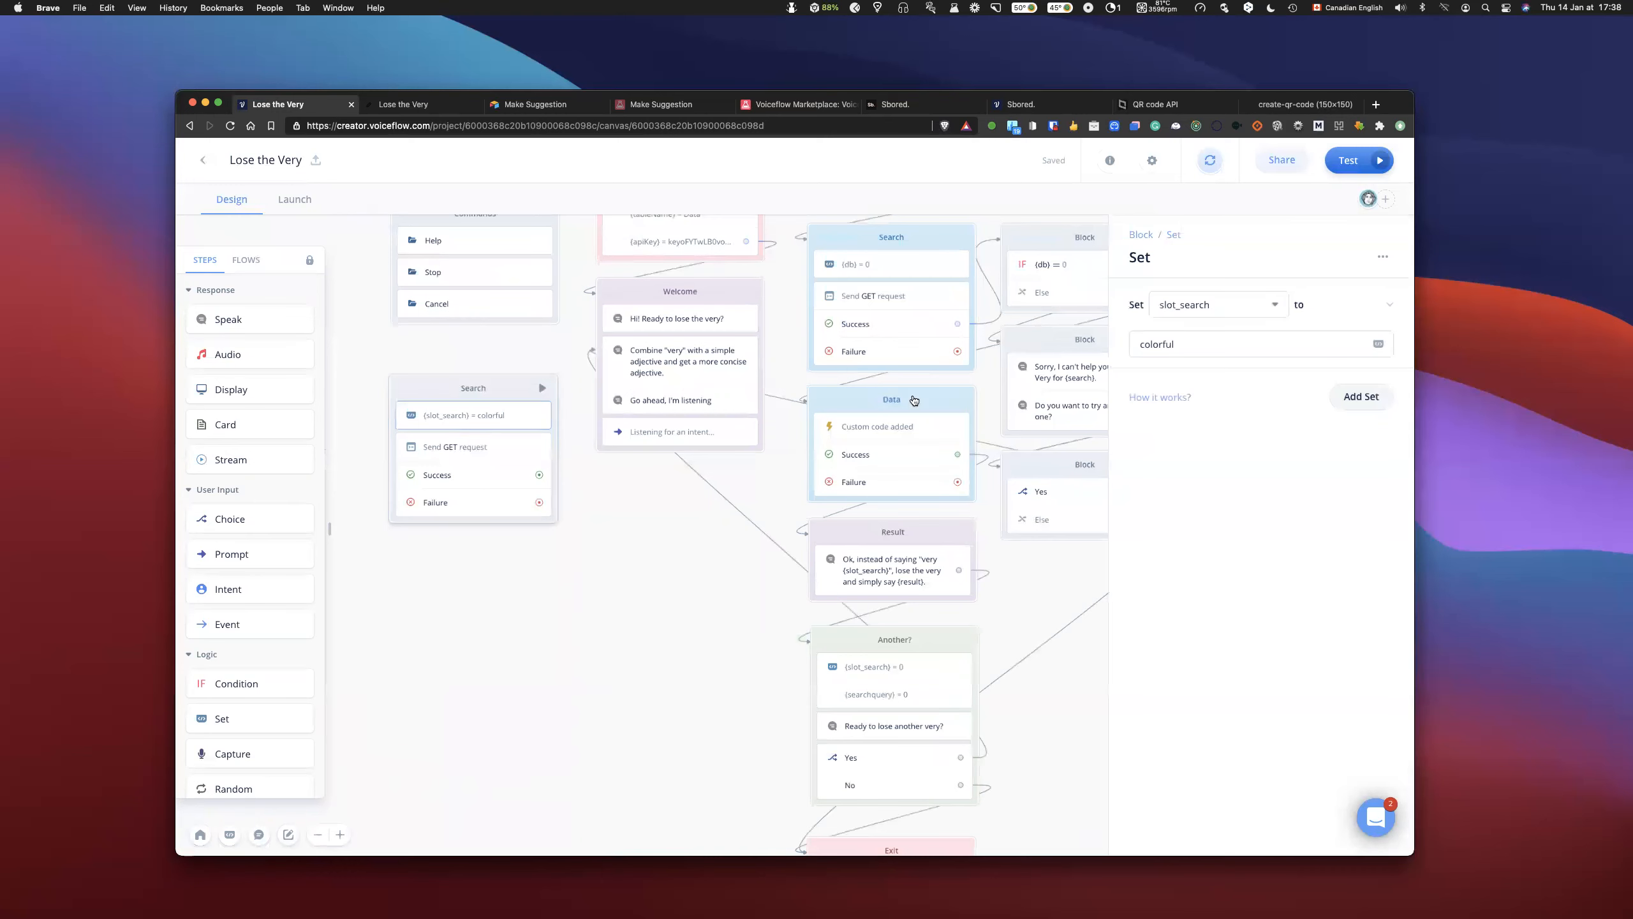
- Set slot_search to popular in the standalone Search test block below the commands
click(463, 446)
click(485, 419)
double_click(1157, 344)
text(popular)
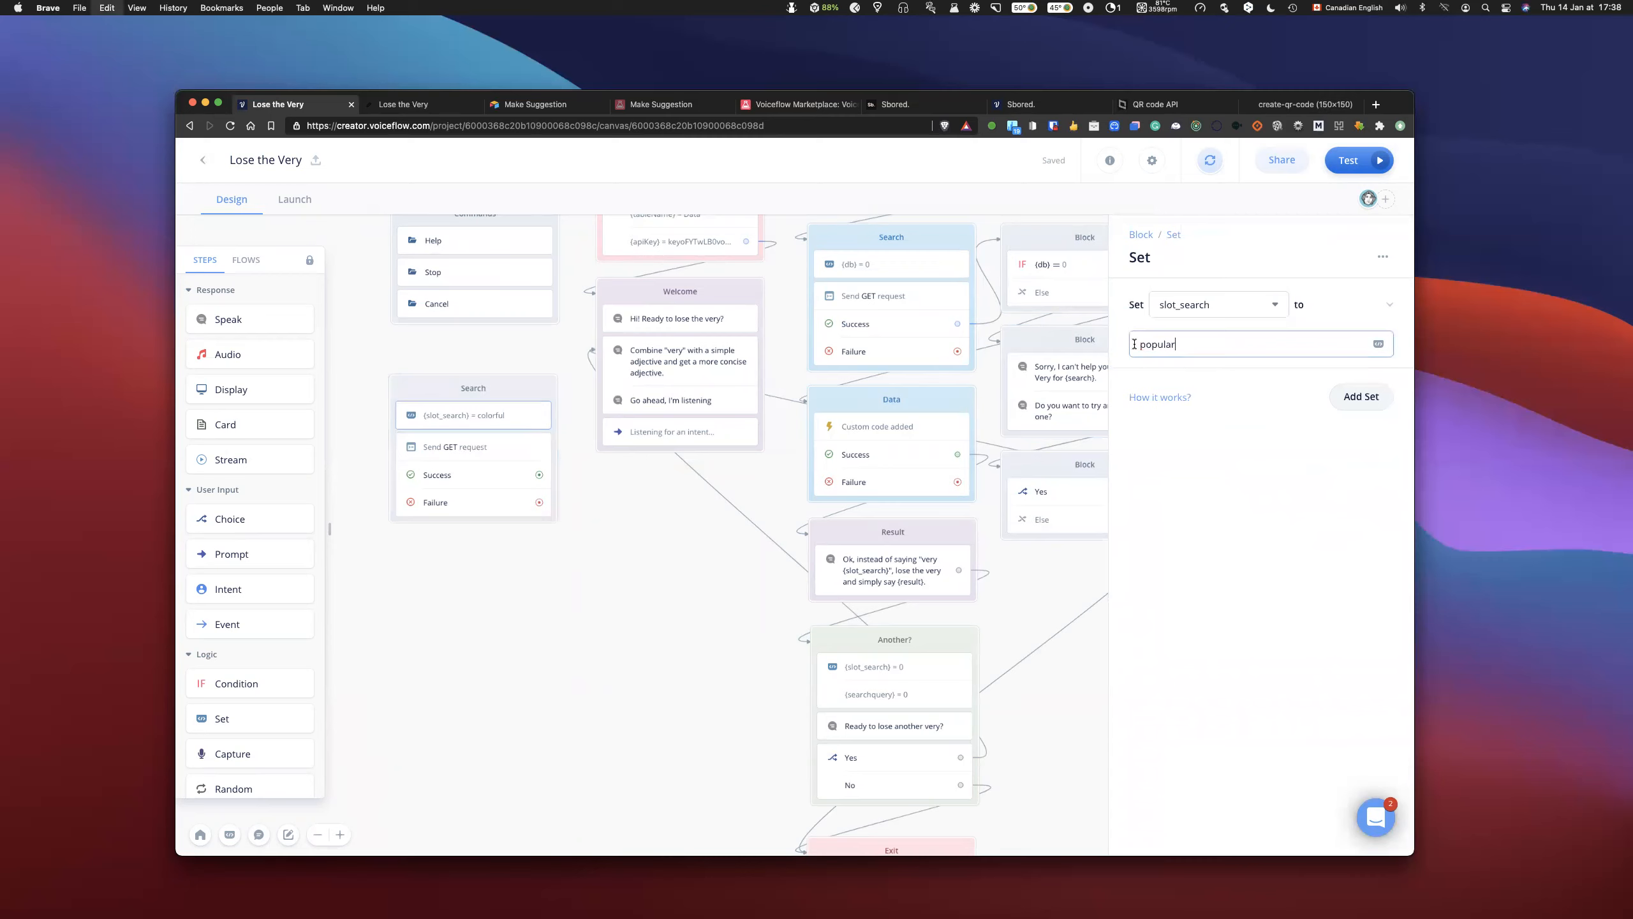
- Run the prototype from the standalone Search block, review its dialog transcription, and exit prototyping
click(542, 387)
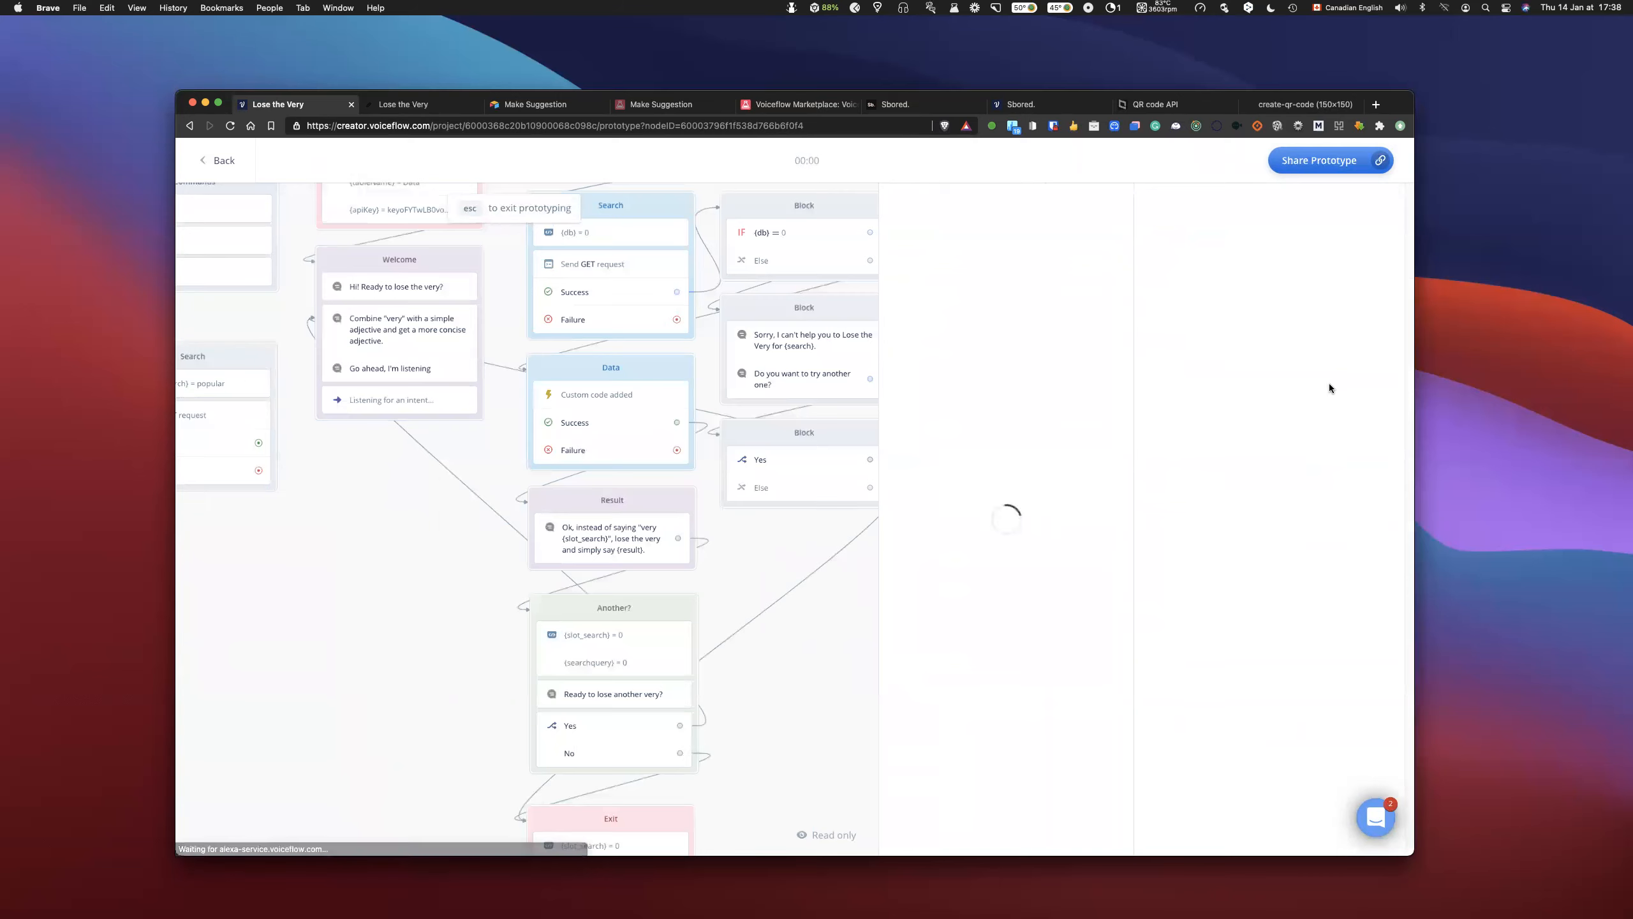
click(1018, 384)
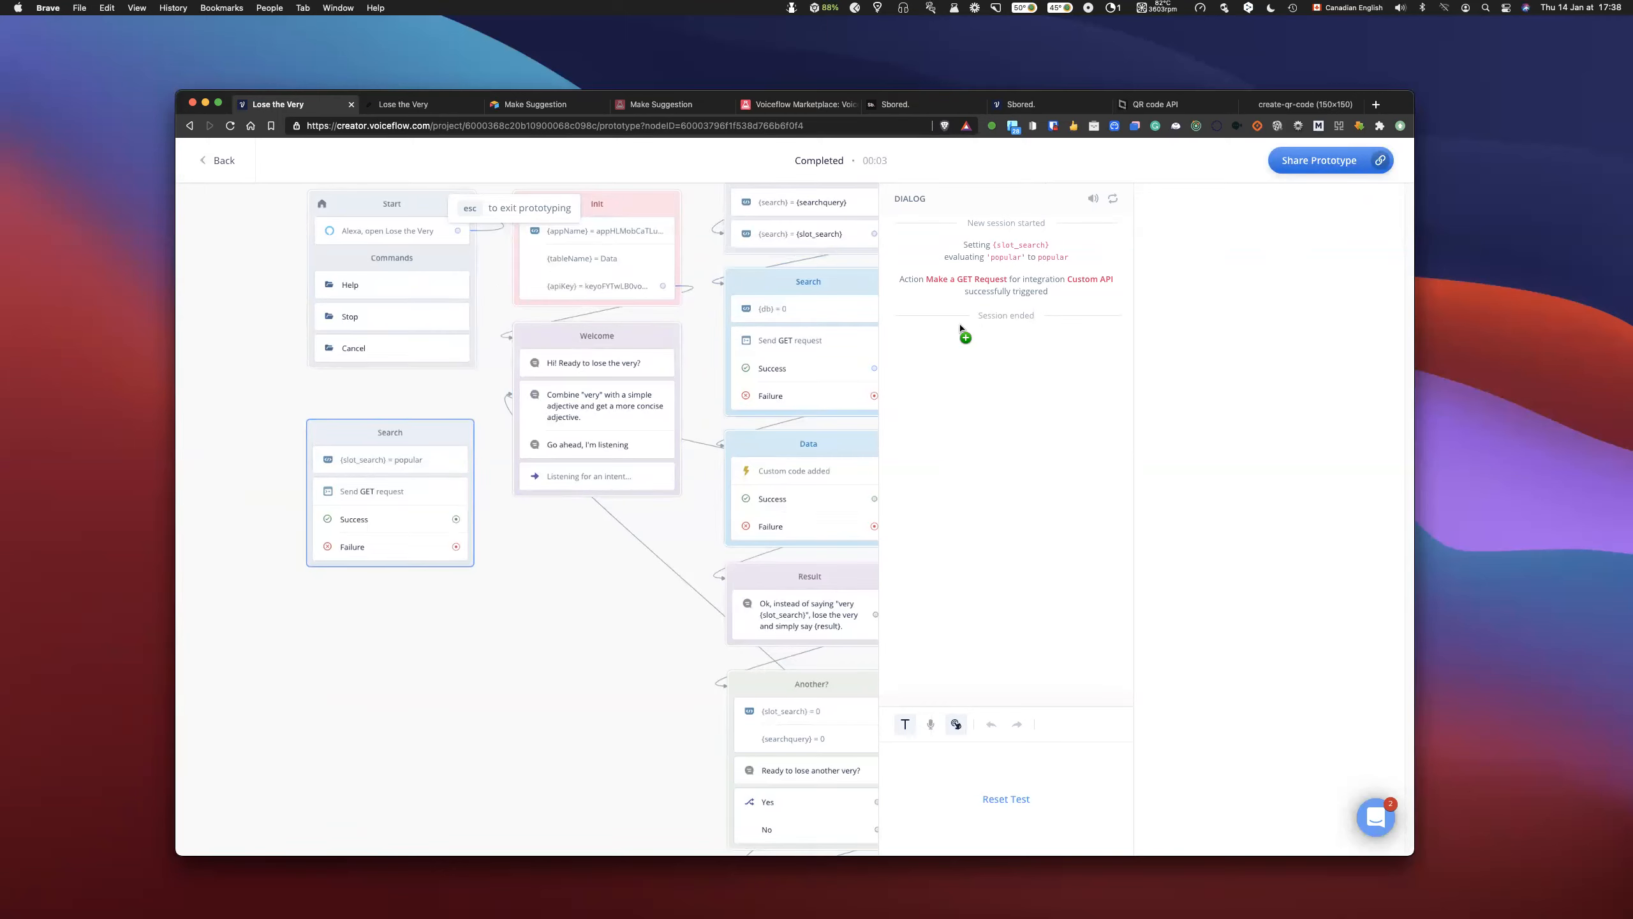
click(470, 208)
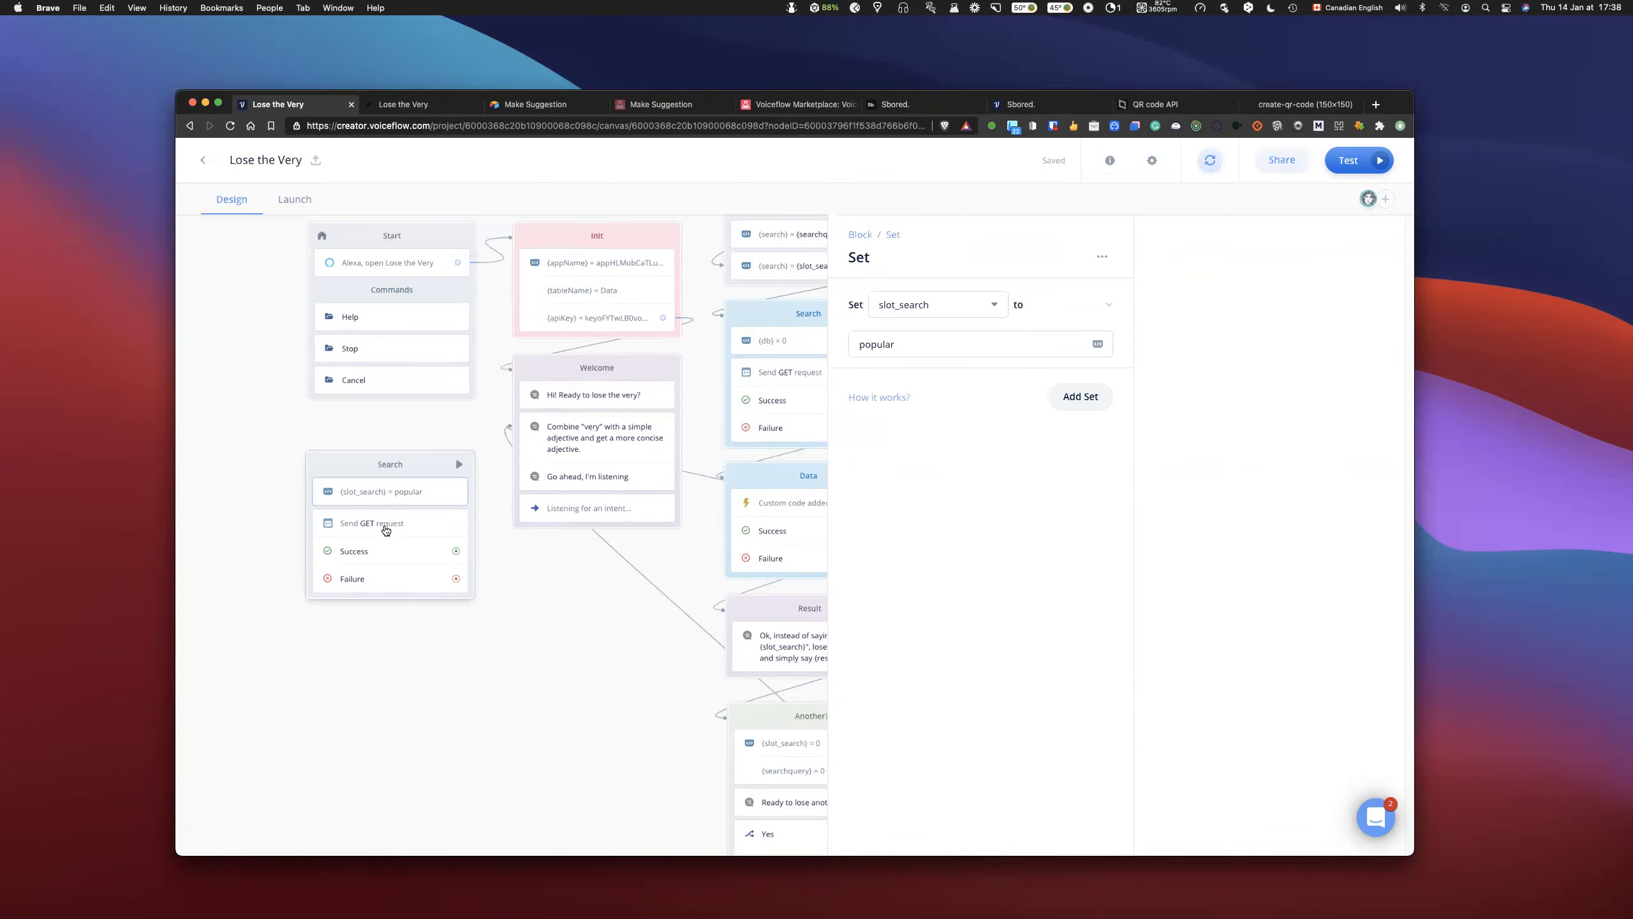
- Test the standalone Search block's GET request with the variable value popular, and review the response
click(385, 524)
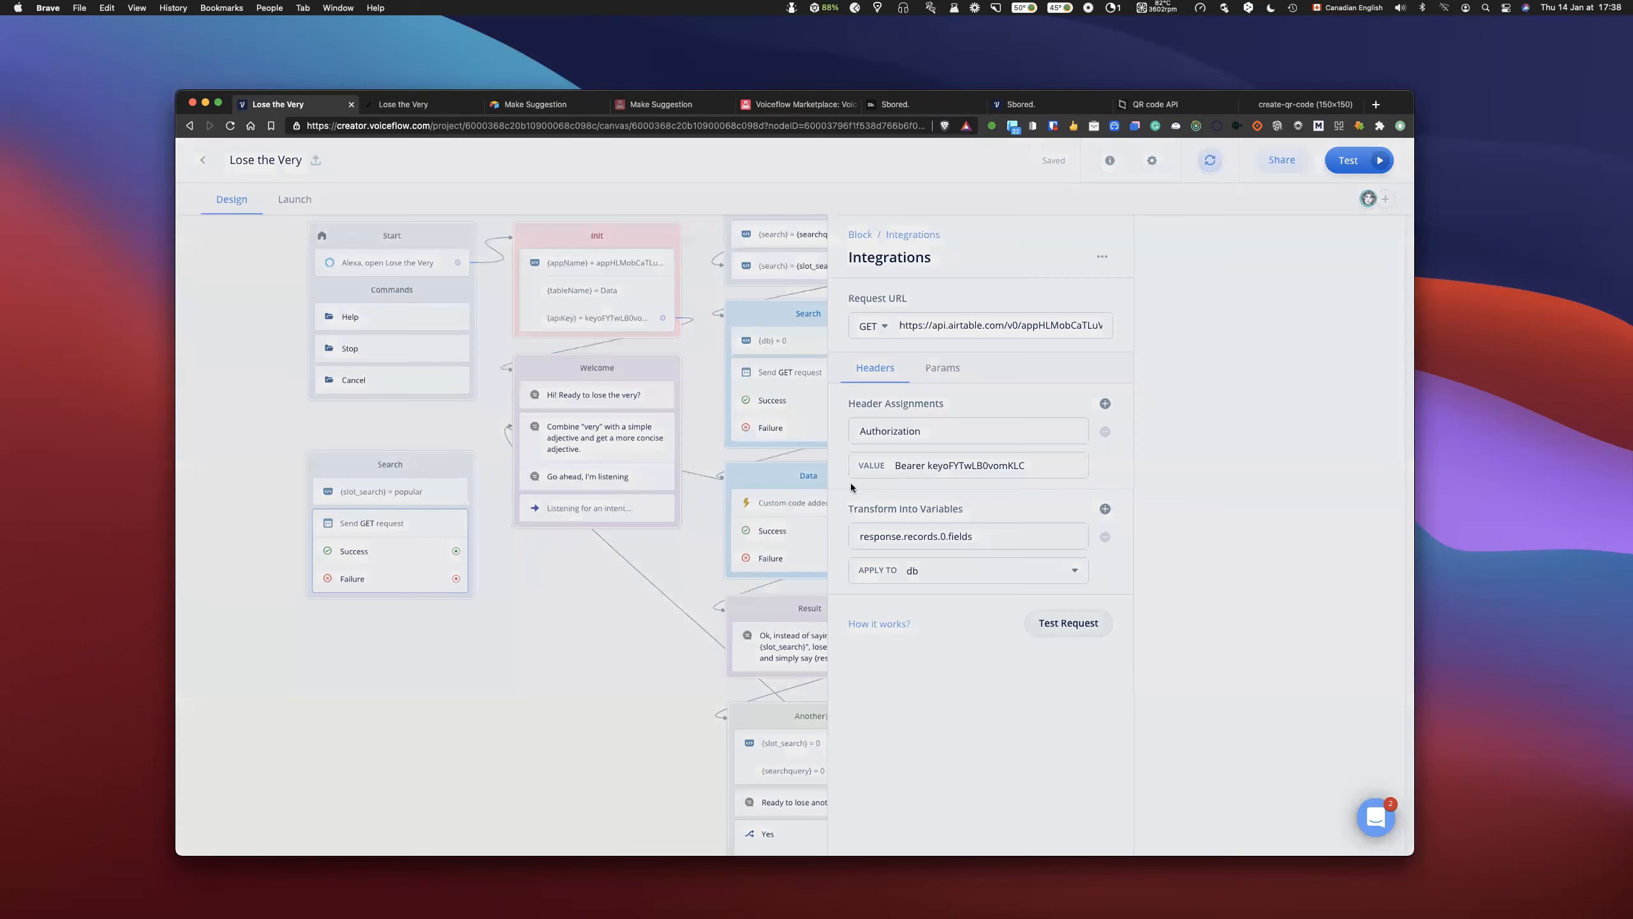
text(popular)
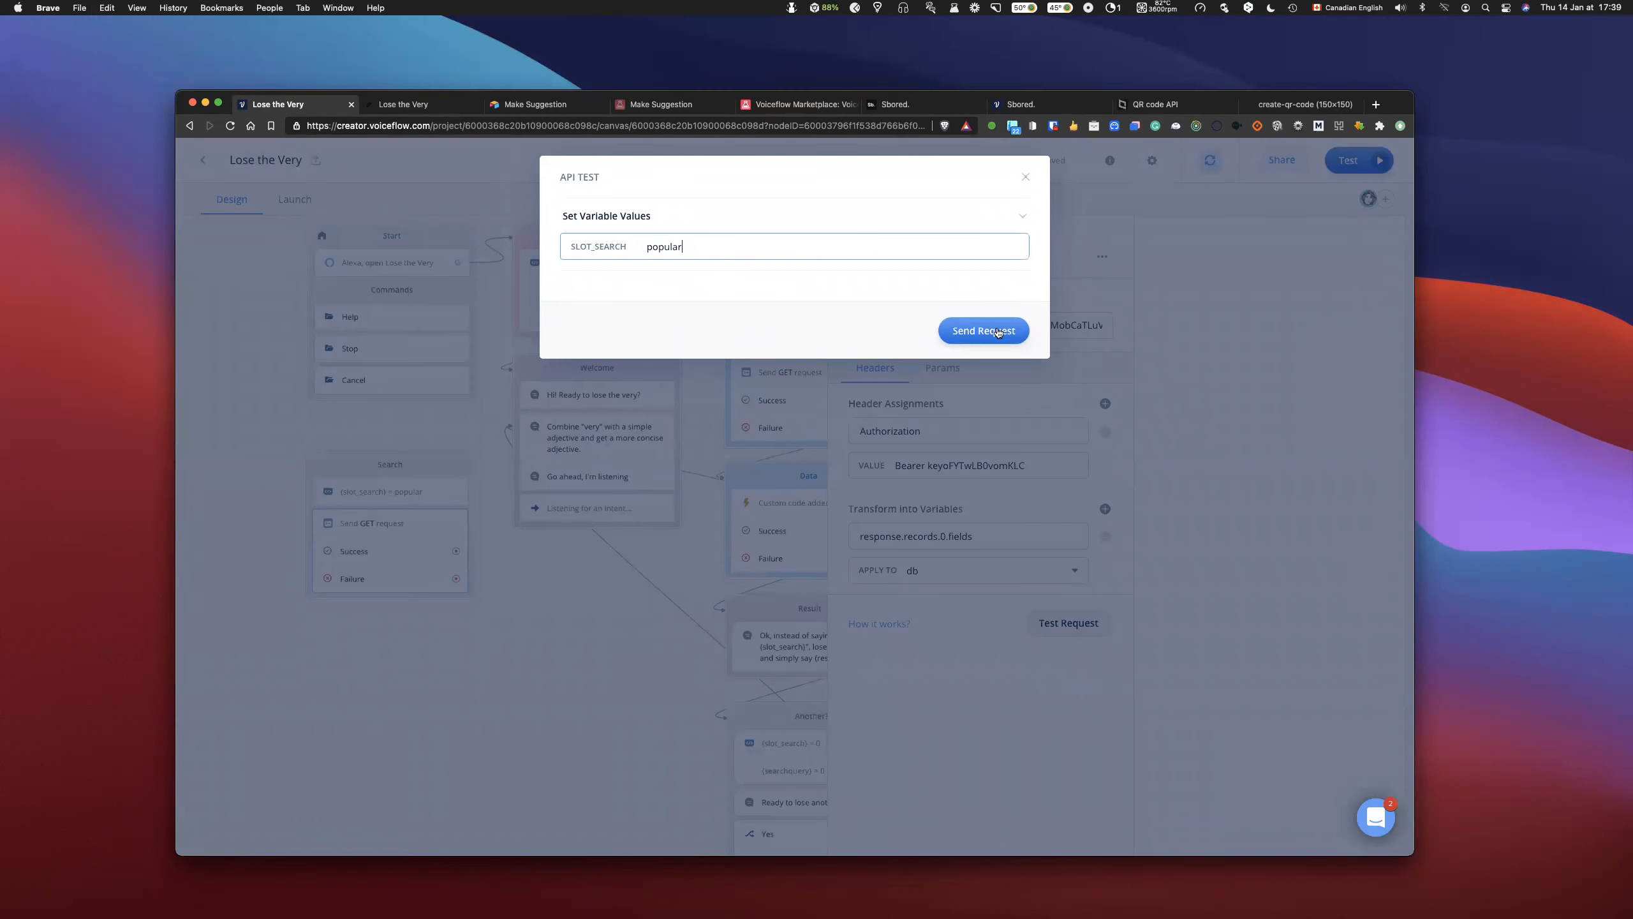
click(983, 330)
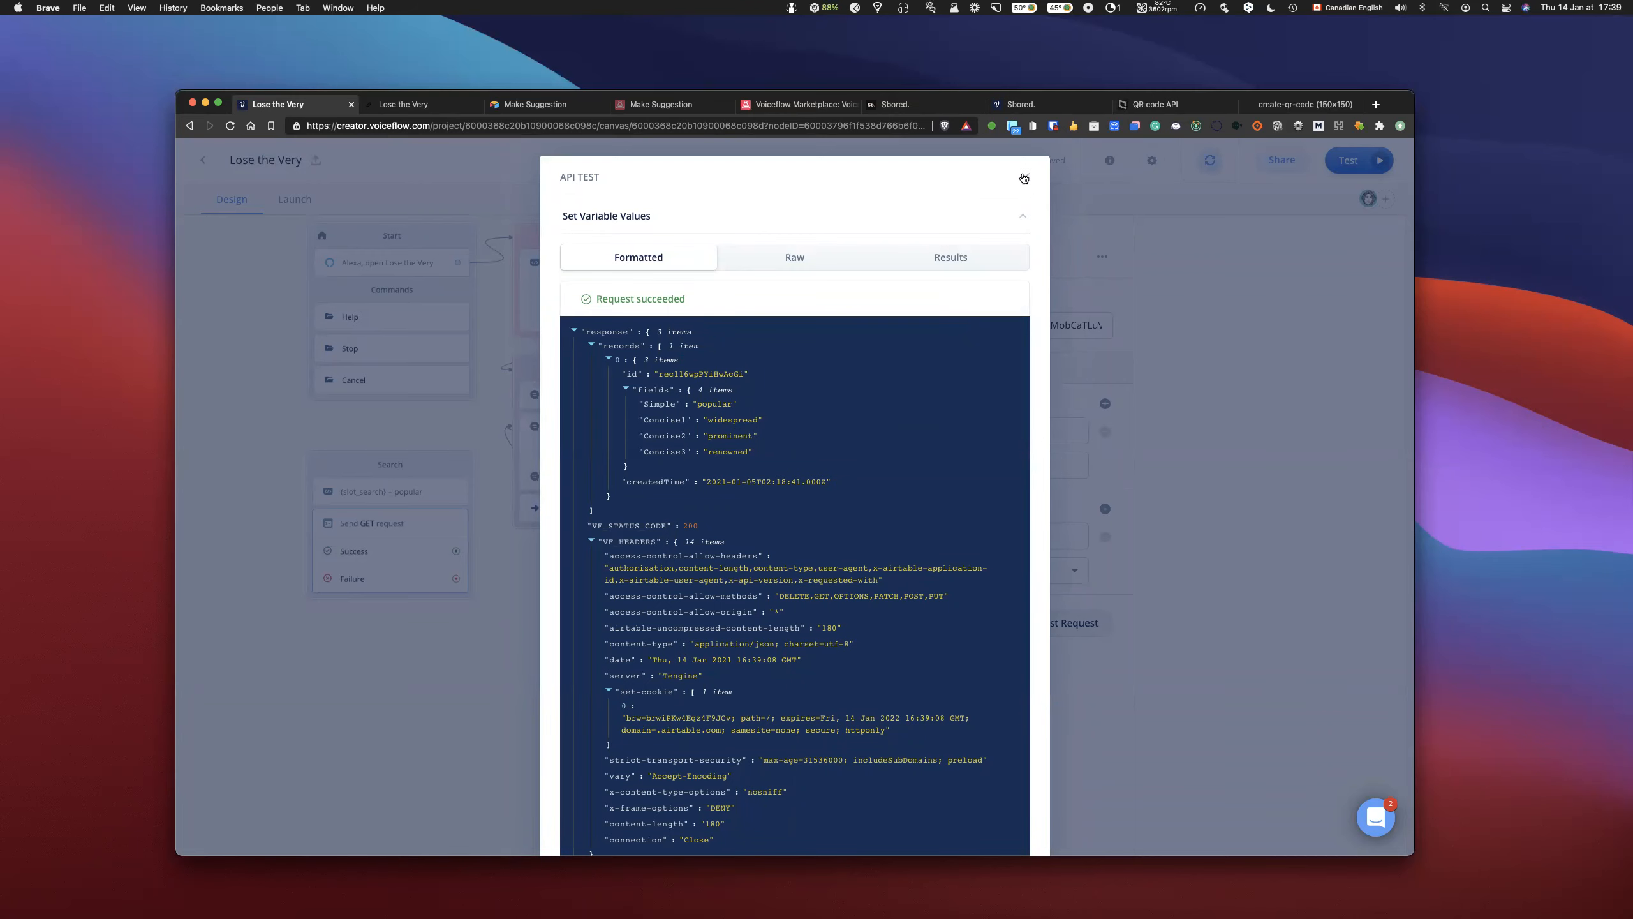
scroll(563, 533, right, 3)
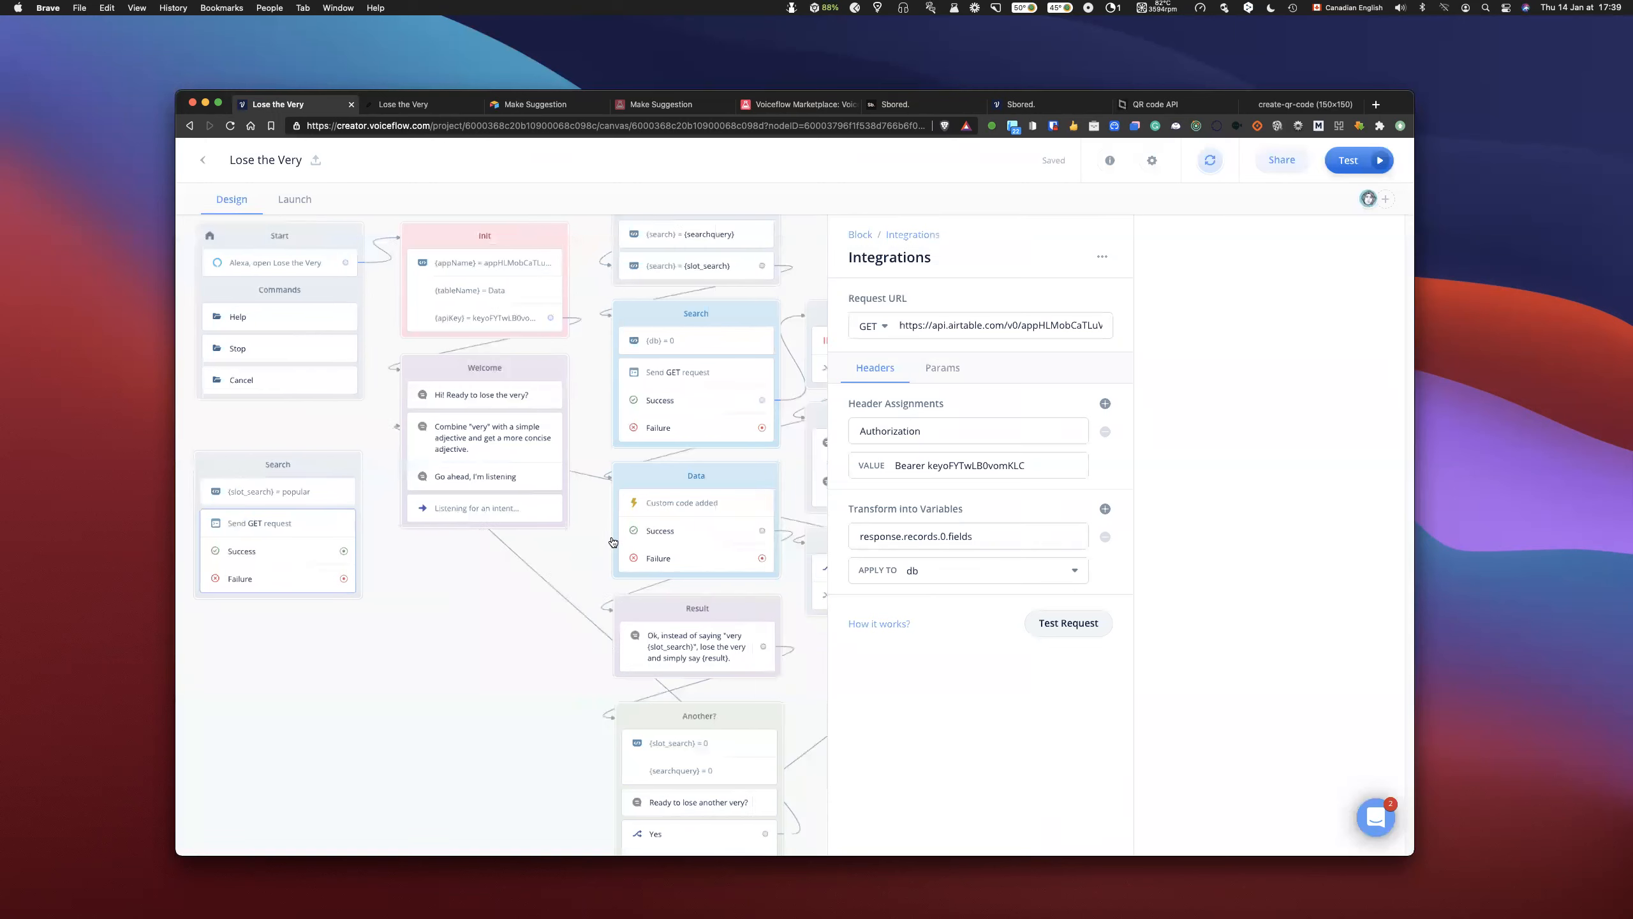
- Inspect the slot_search condition in the block under the search intent
scroll(608, 540, up, 2)
scroll(608, 543, up, 5)
scroll(608, 543, right, 2)
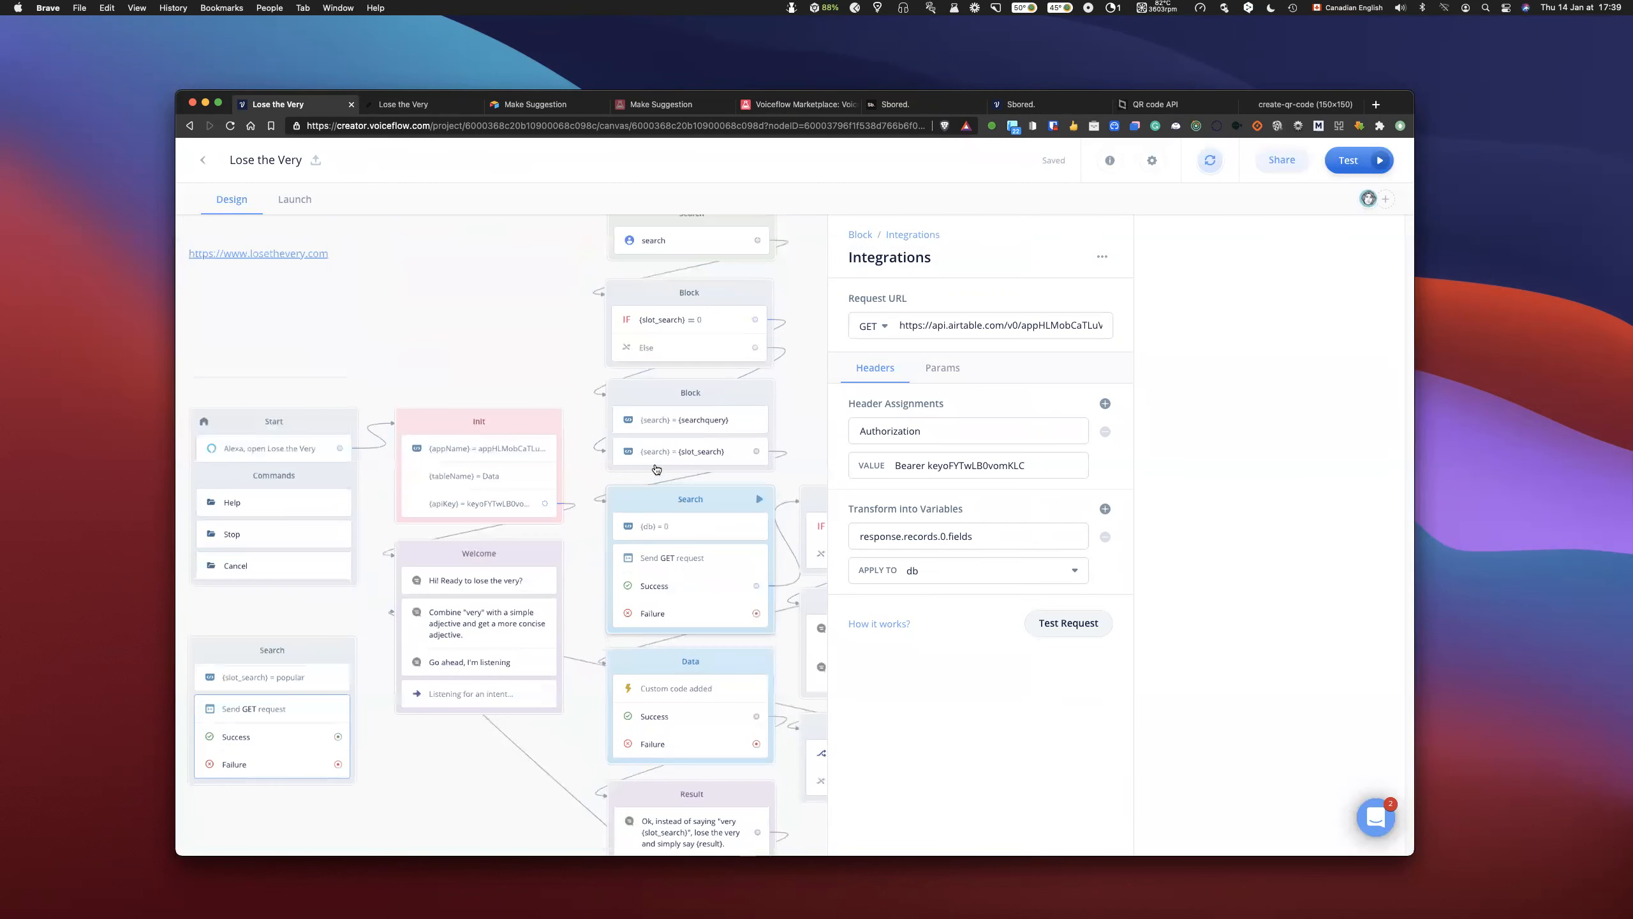
scroll(645, 411, right, 1)
click(540, 384)
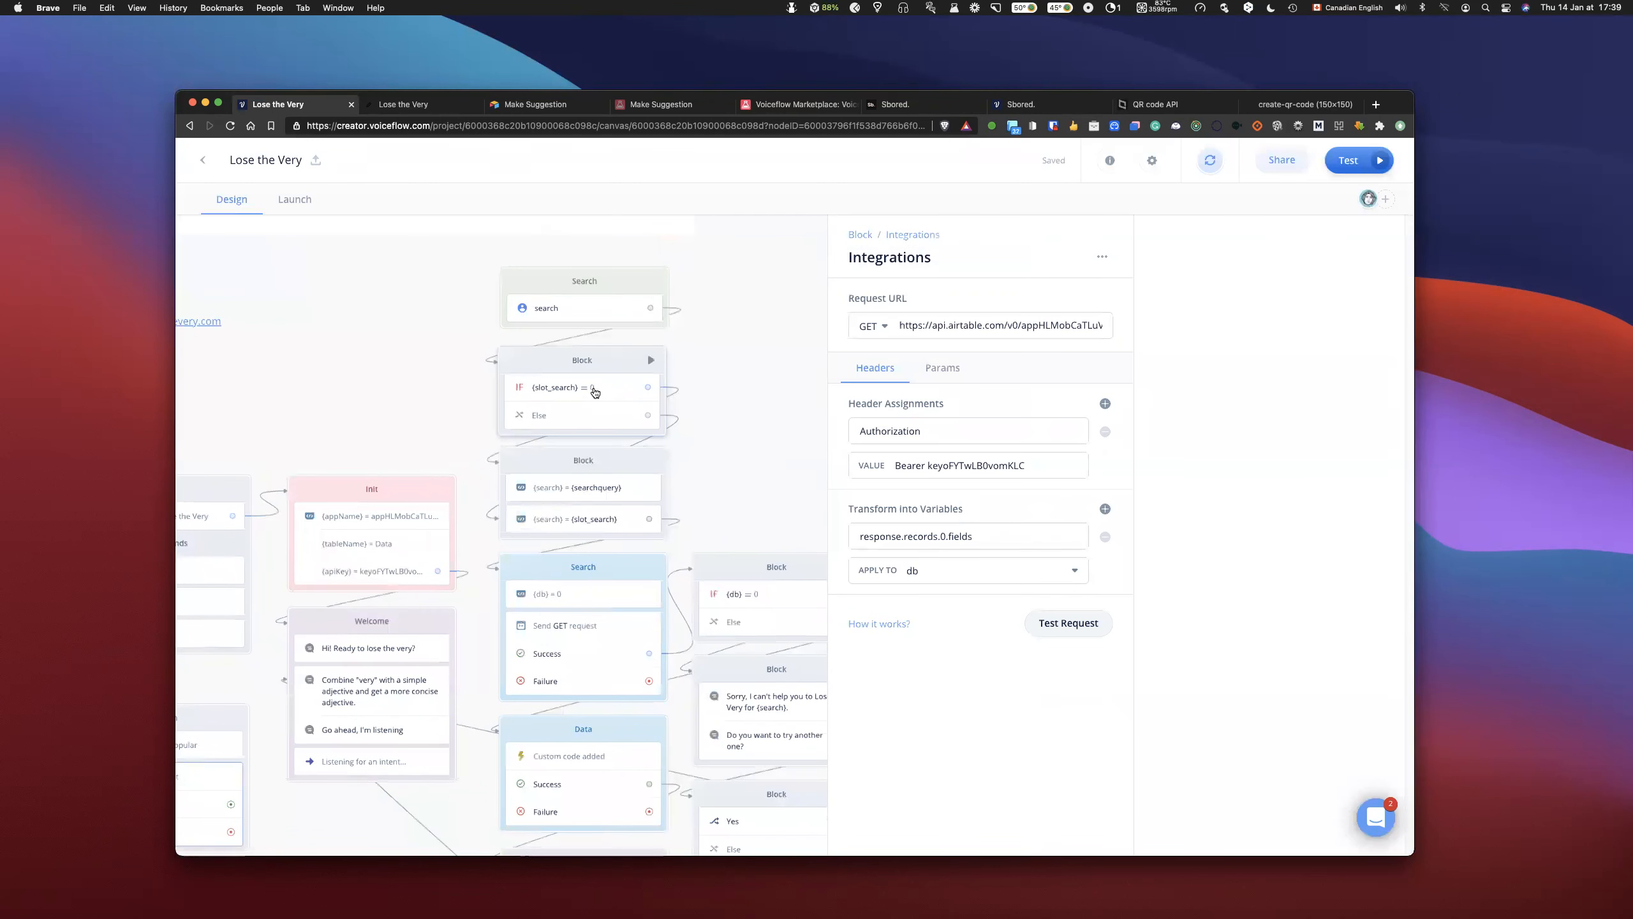
scroll(331, 317, left, 3)
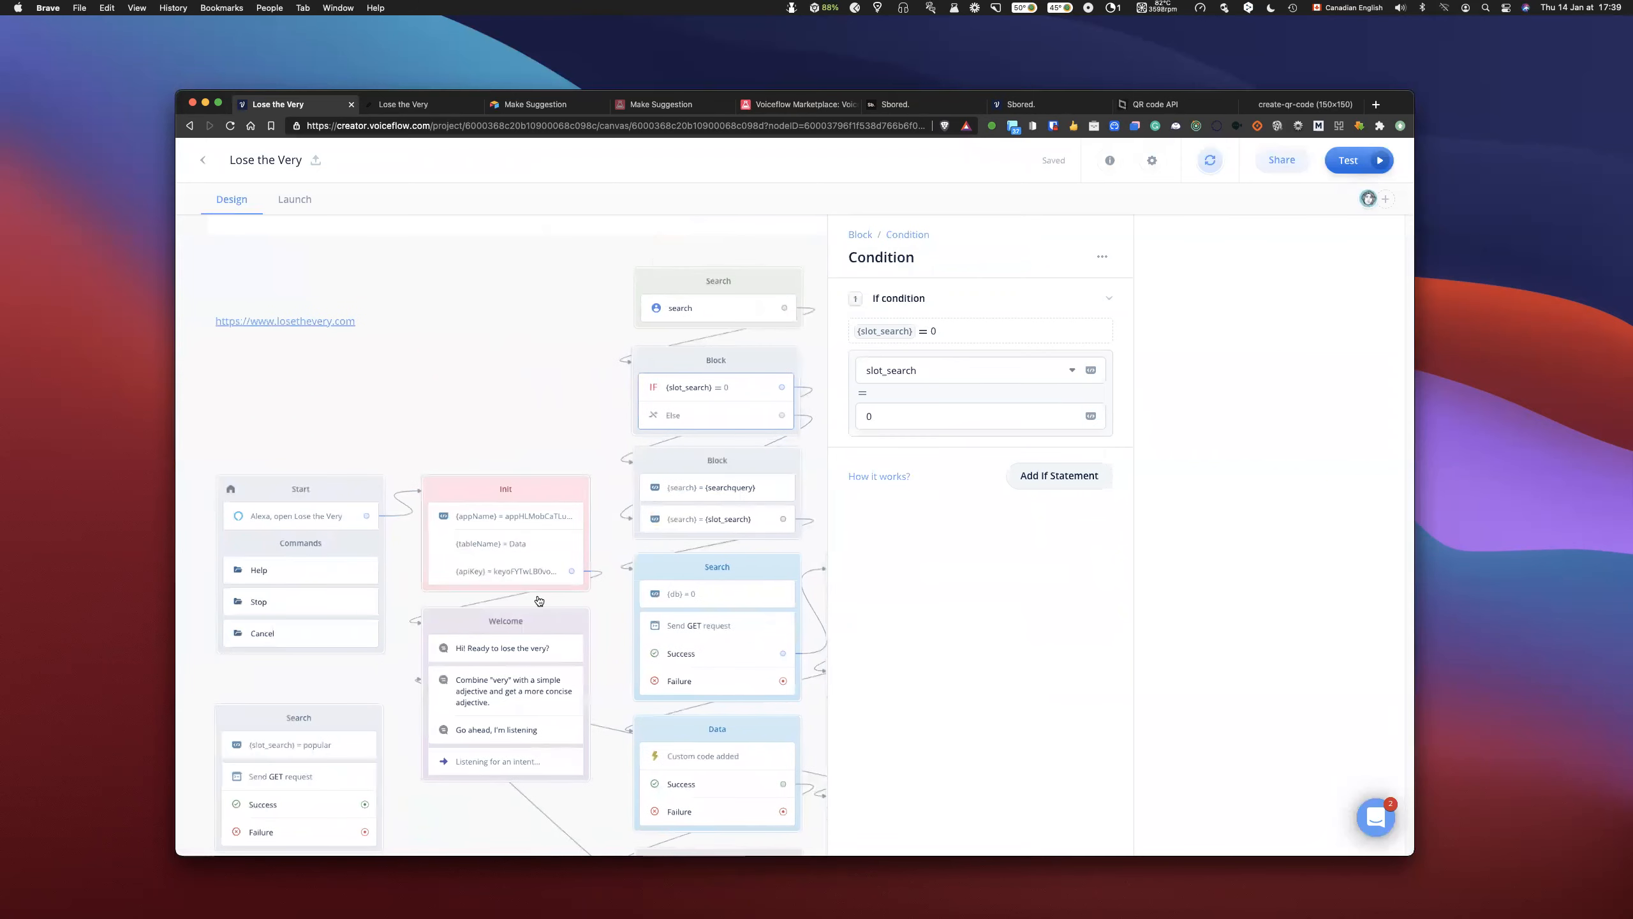
scroll(590, 584, left, 1)
scroll(590, 584, down, 1)
- Run the whole prototype, send "very popular" as the user reply, review the transcription, and exit prototyping
click(1366, 166)
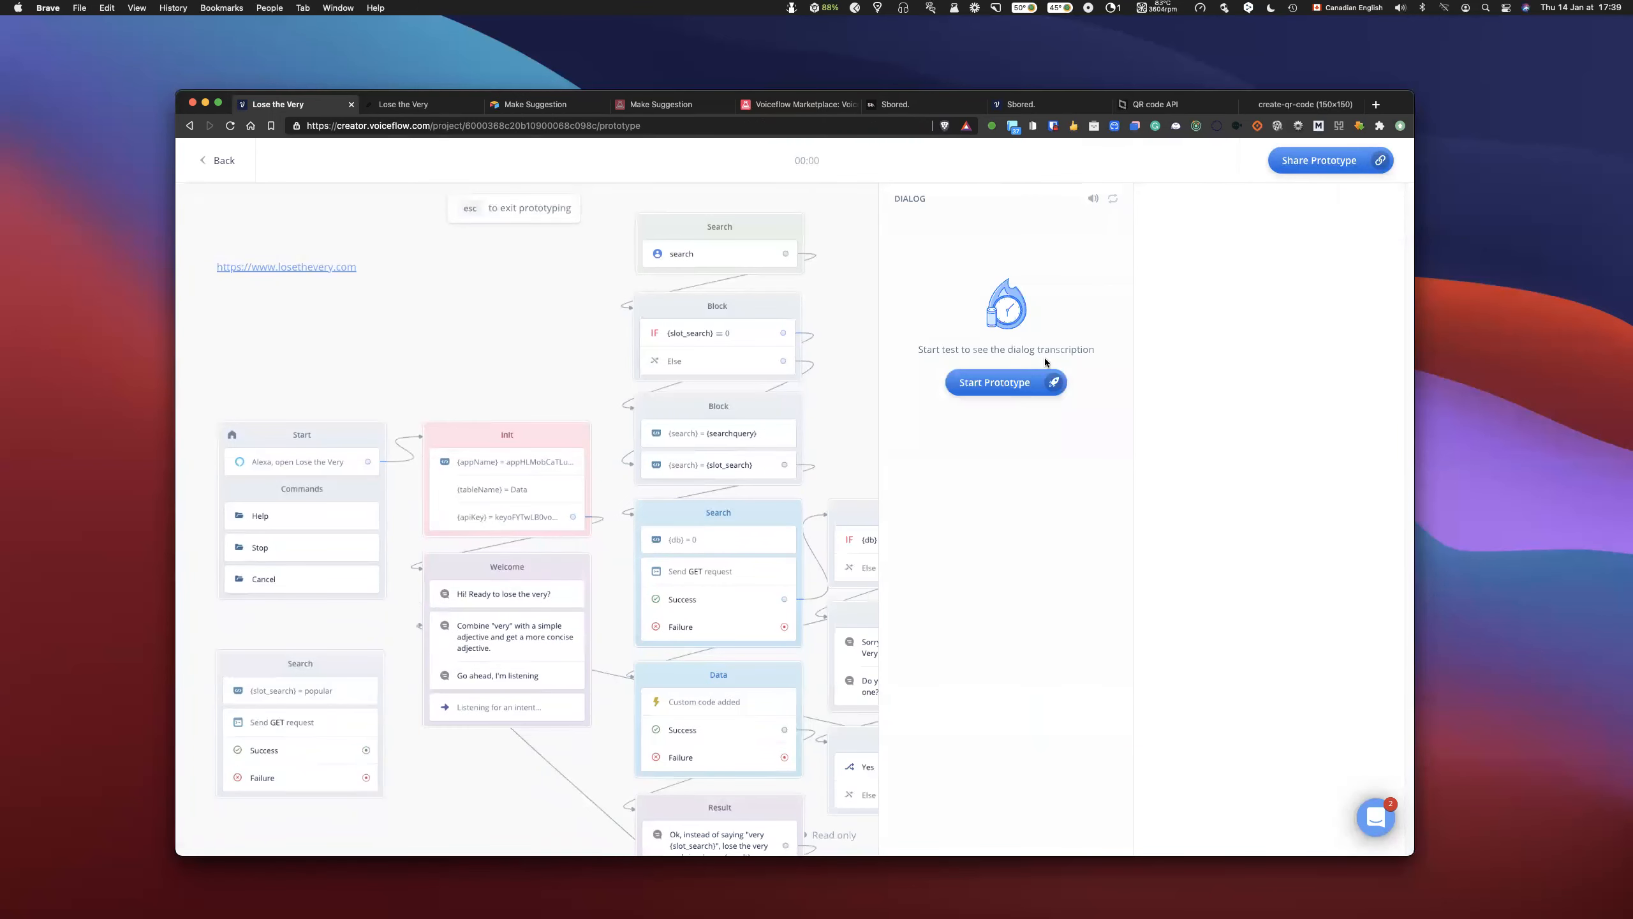
click(1062, 317)
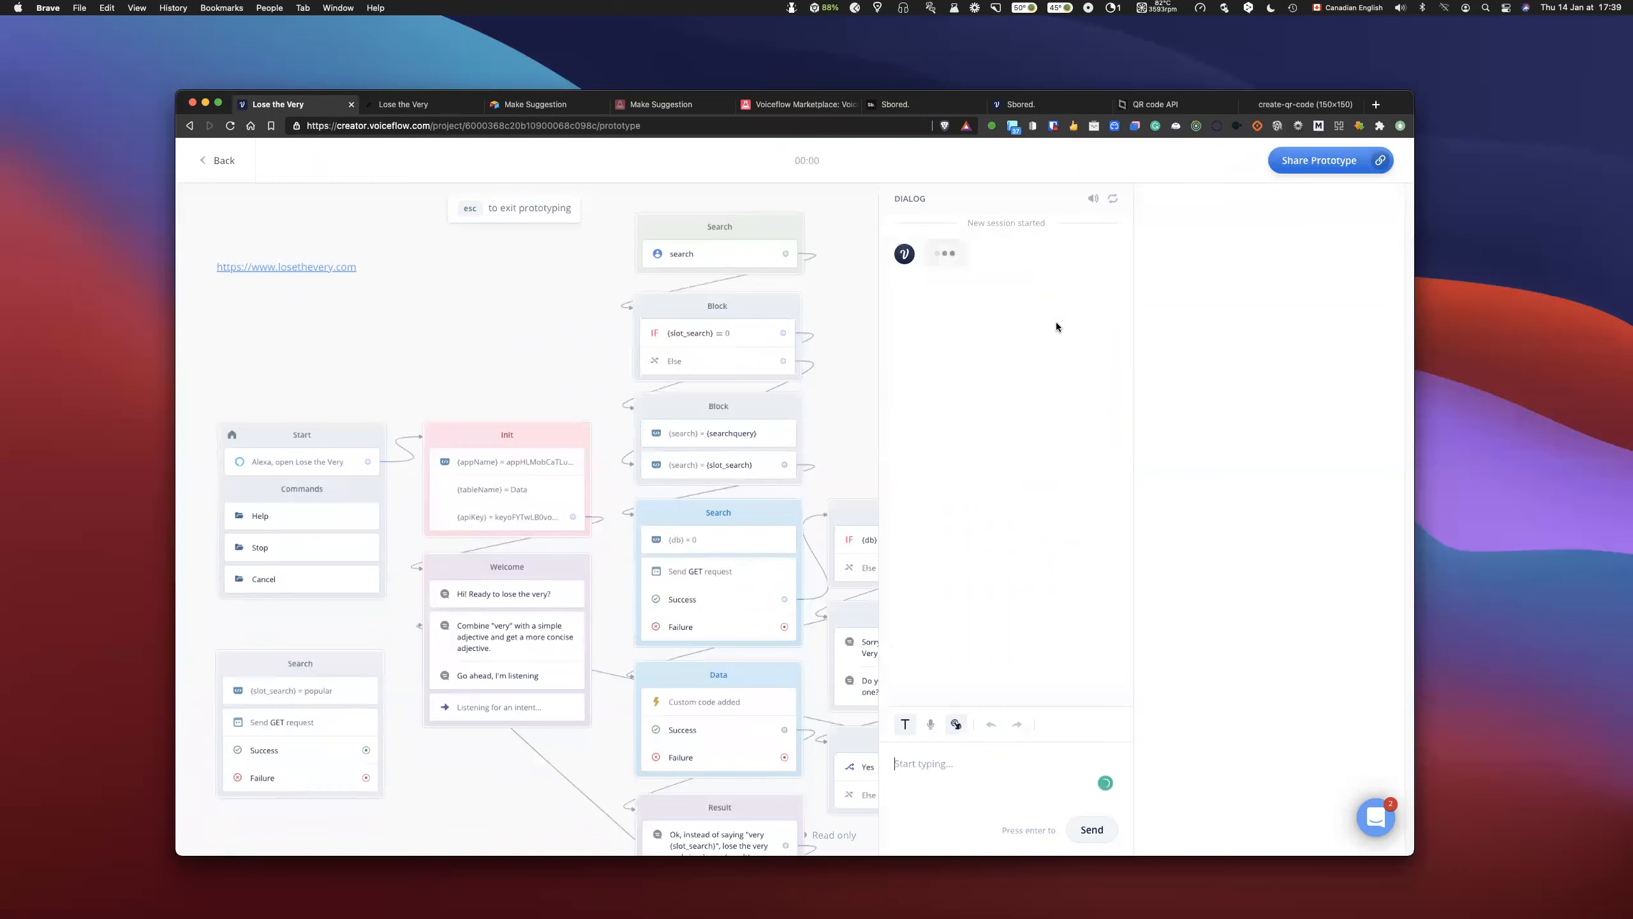
text(very popular)
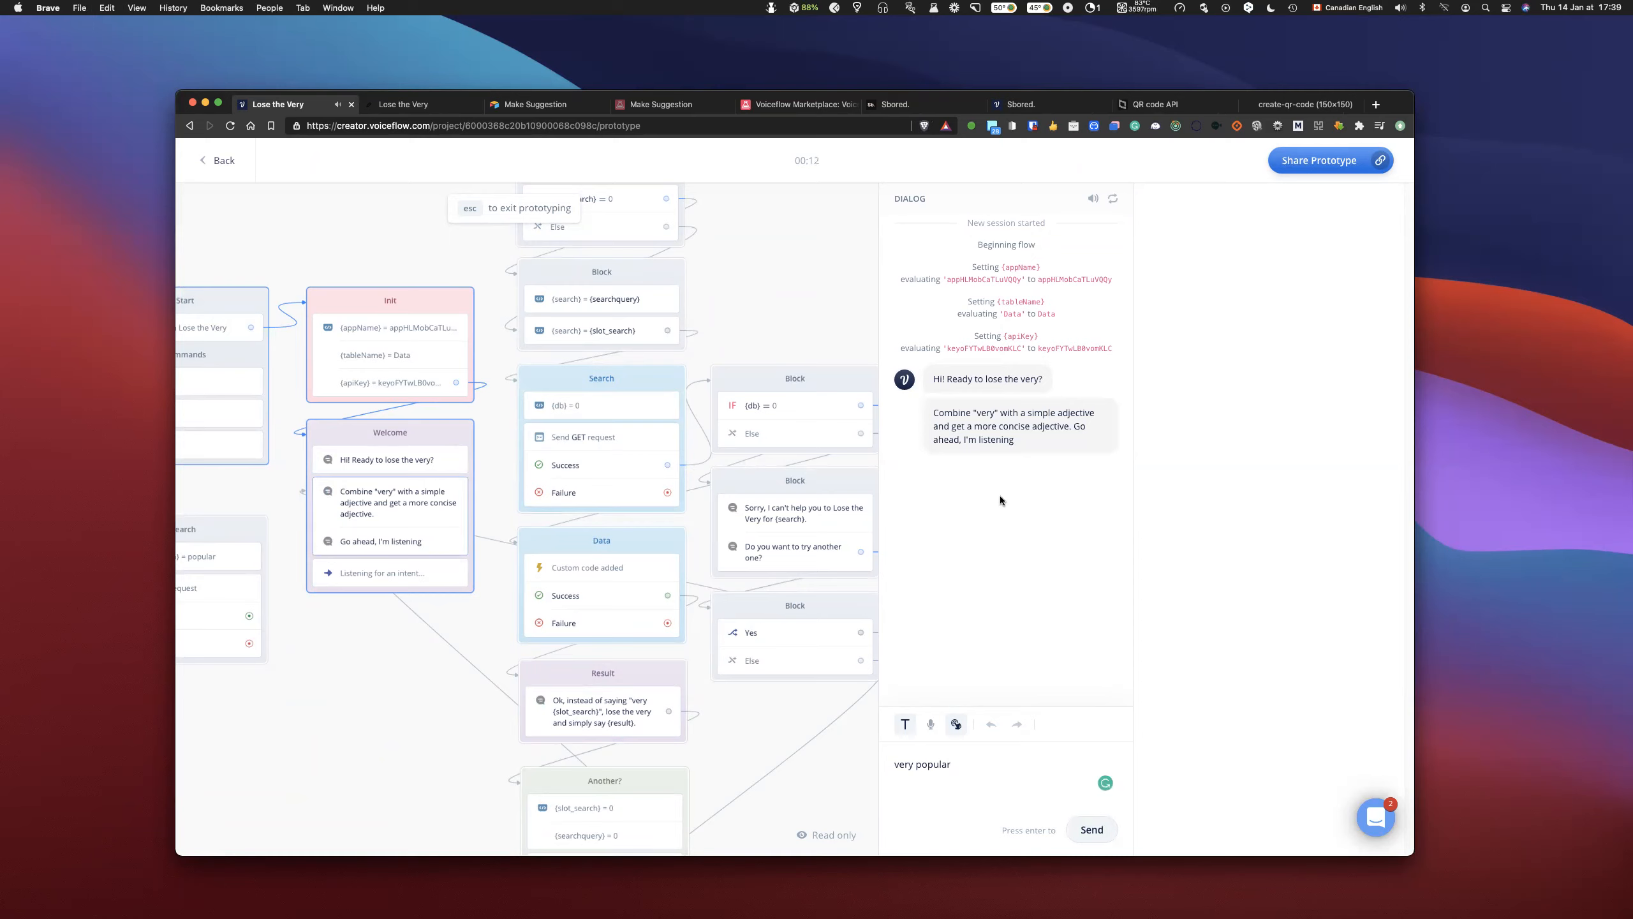
click(1091, 830)
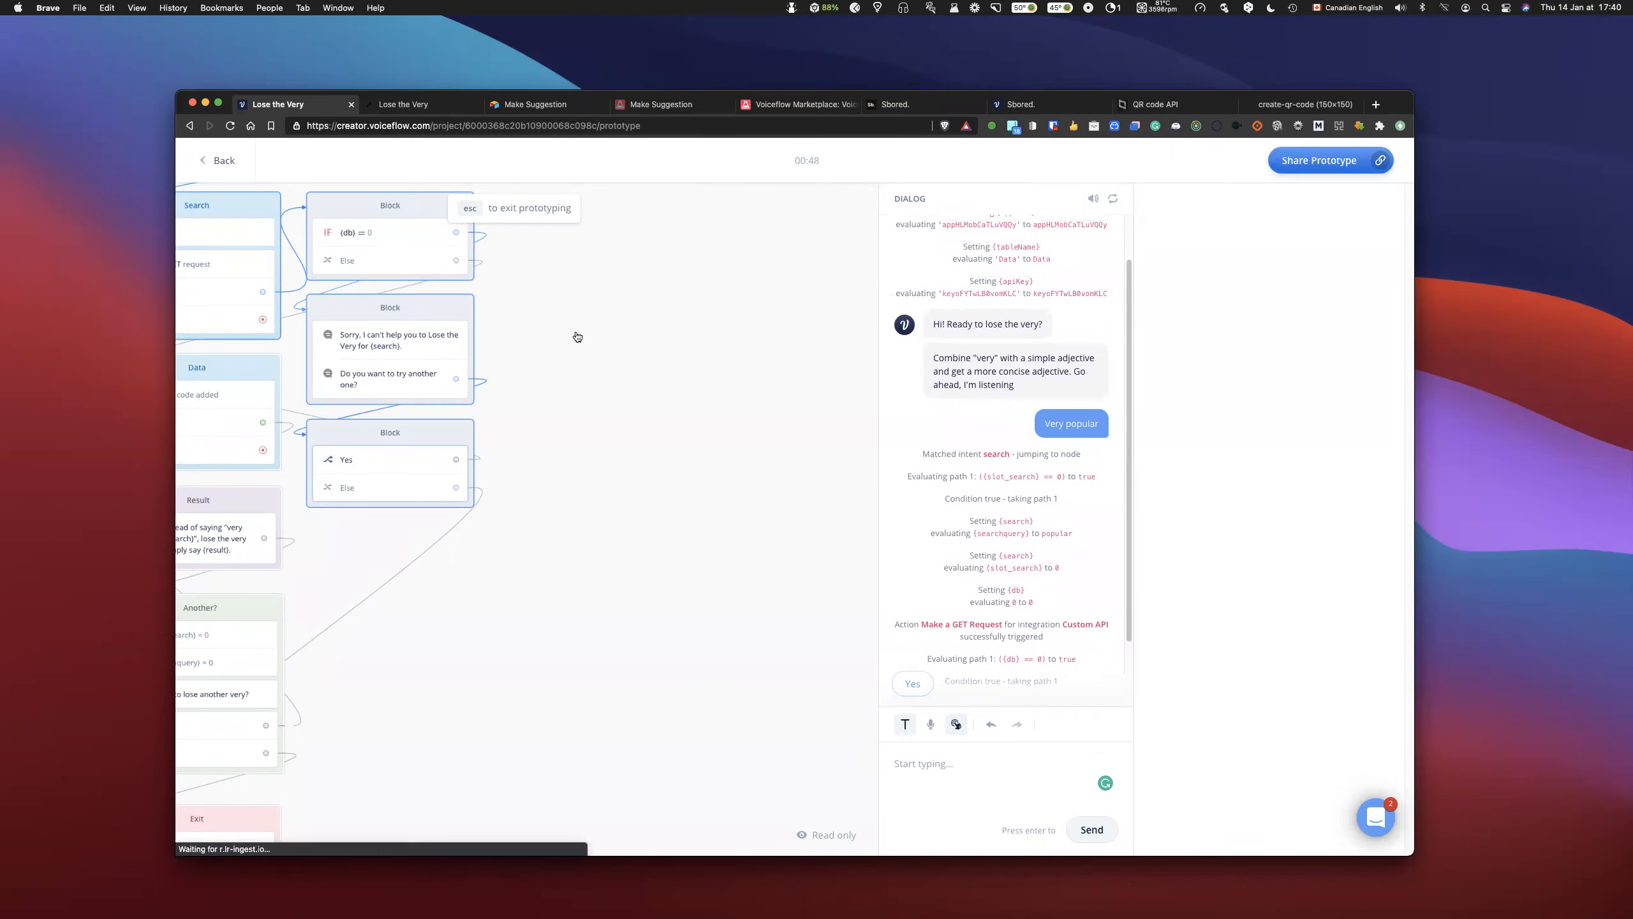
key(Escape)
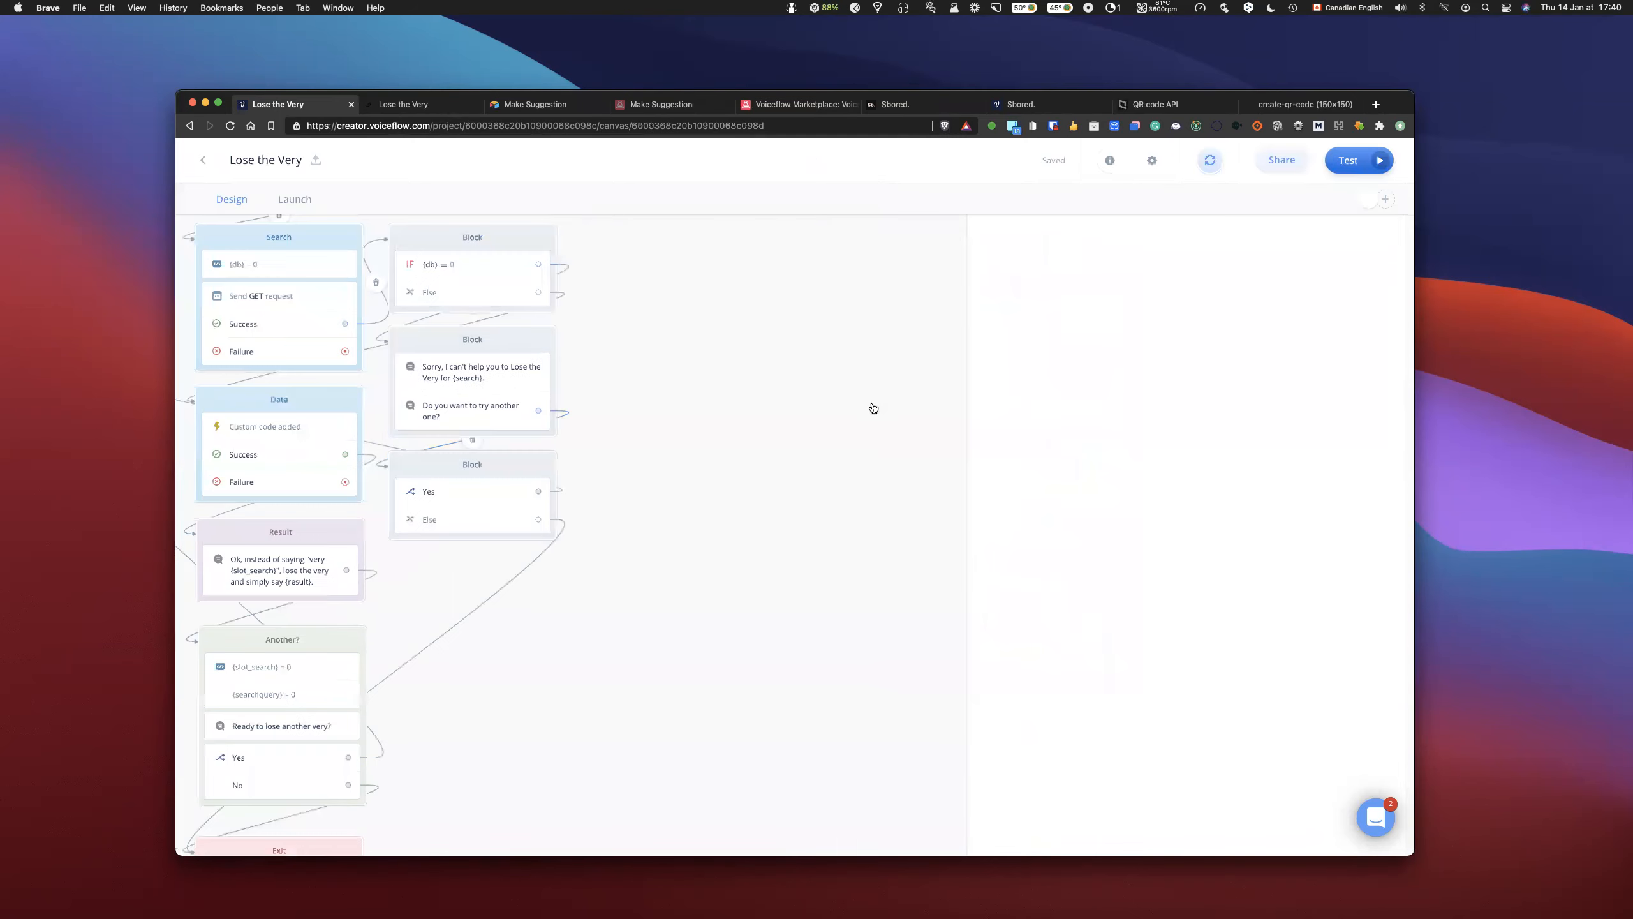
- Examine the search intent's utterances, the slot_search condition, and the two Set steps that fill the search variable
scroll(862, 417, left, 7)
scroll(814, 417, up, 2)
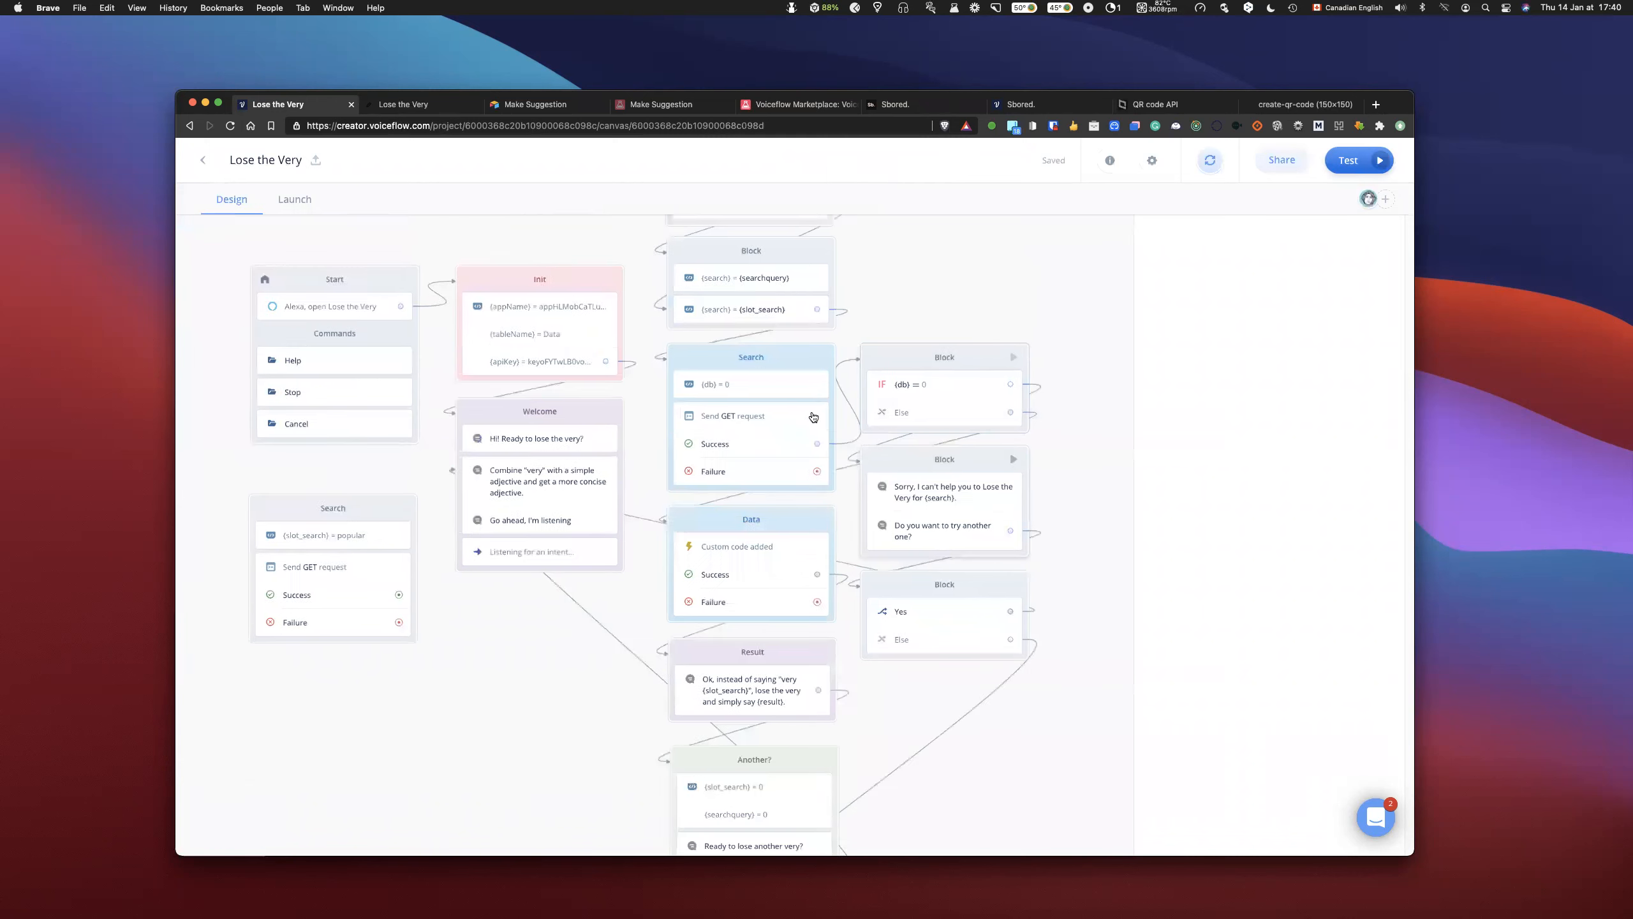
scroll(813, 416, up, 3)
scroll(810, 417, up, 2)
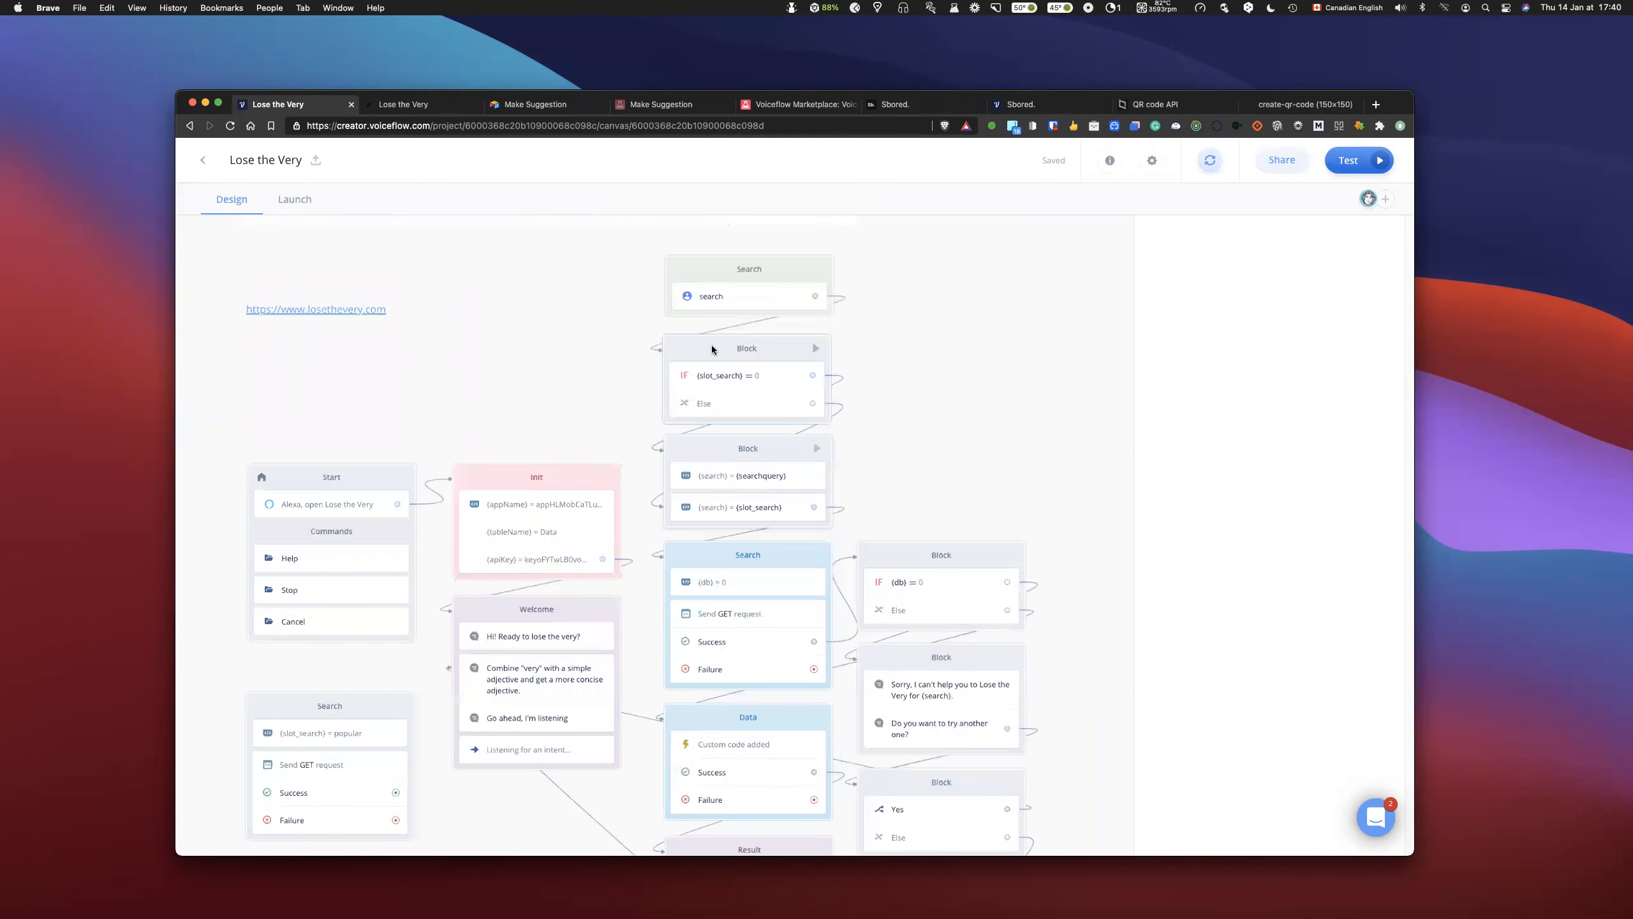
scroll(714, 335, up, 1)
scroll(715, 333, right, 1)
click(715, 333)
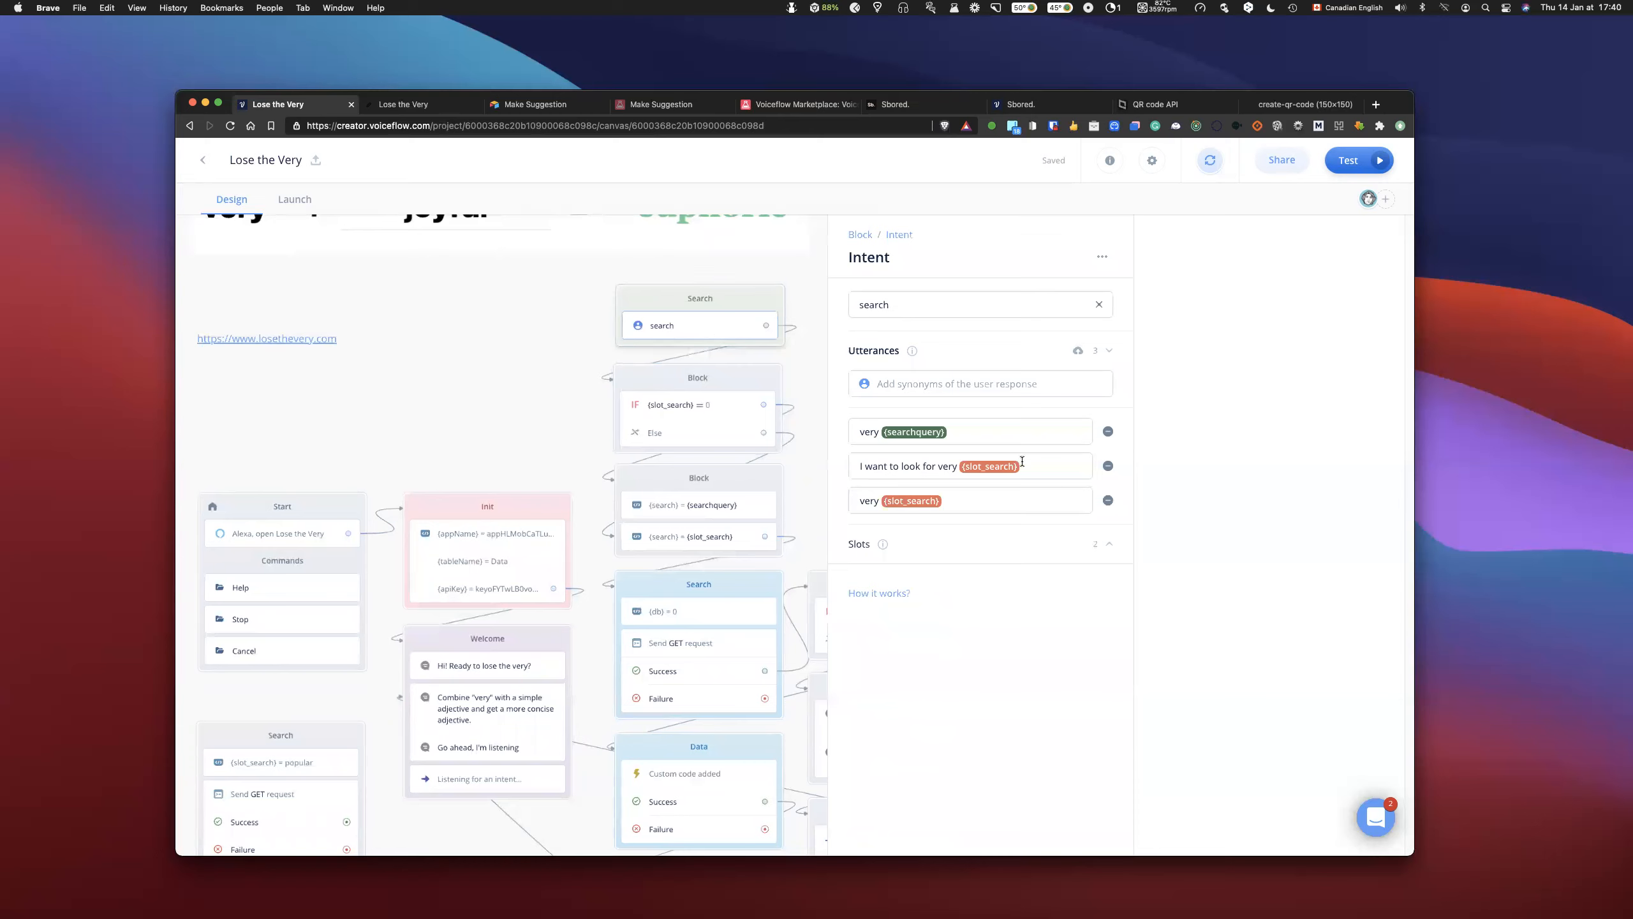
click(972, 431)
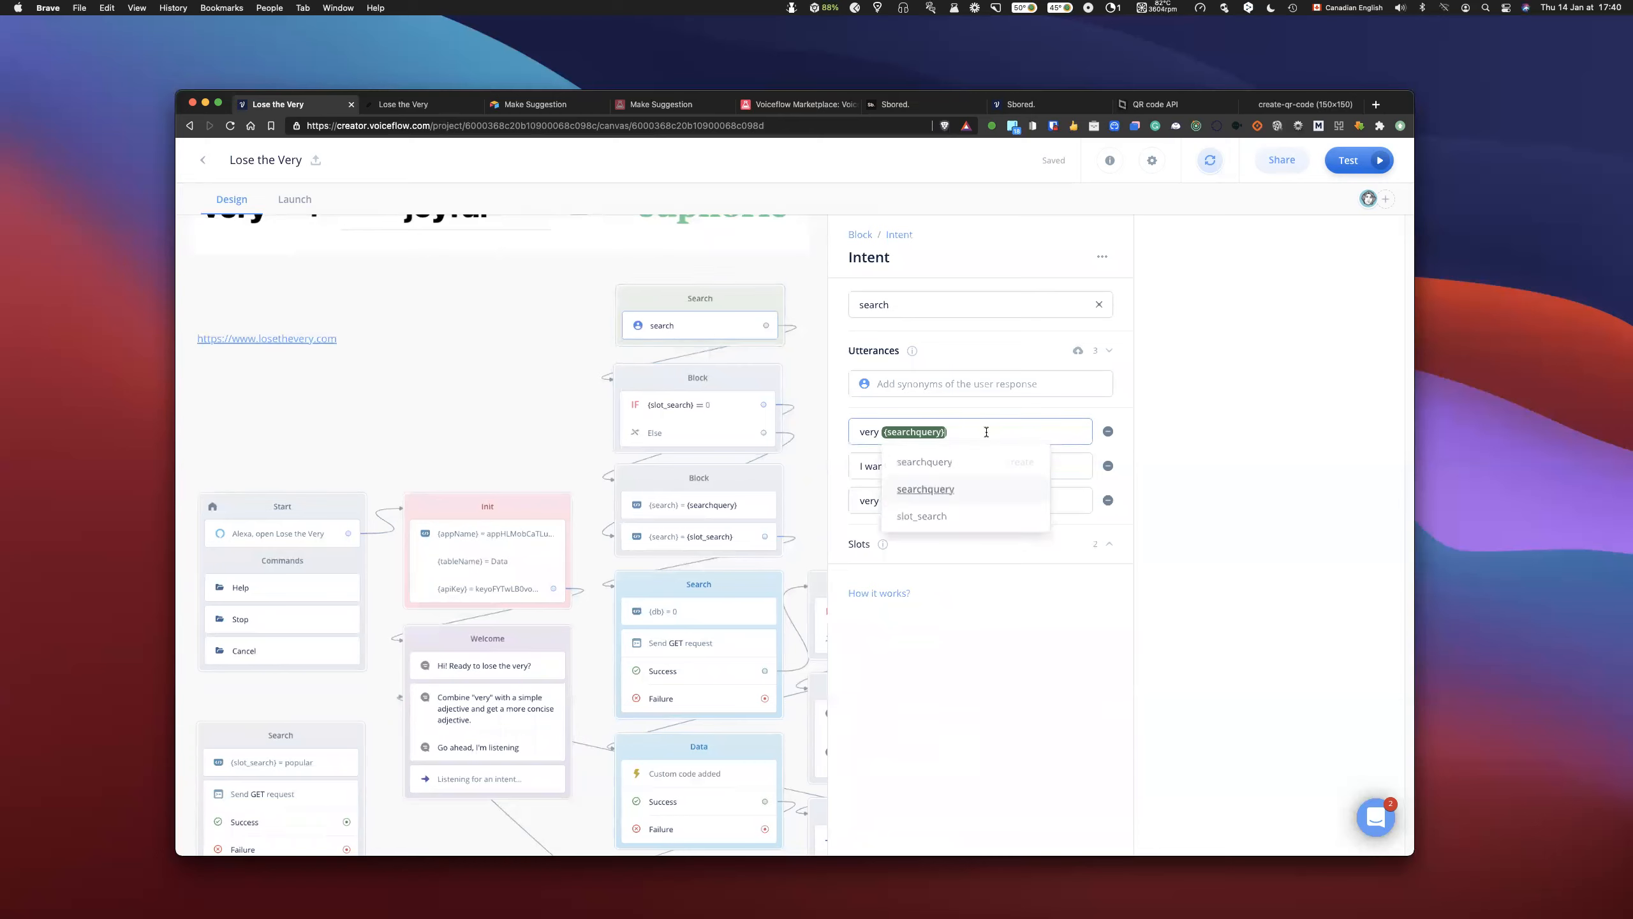
click(1049, 500)
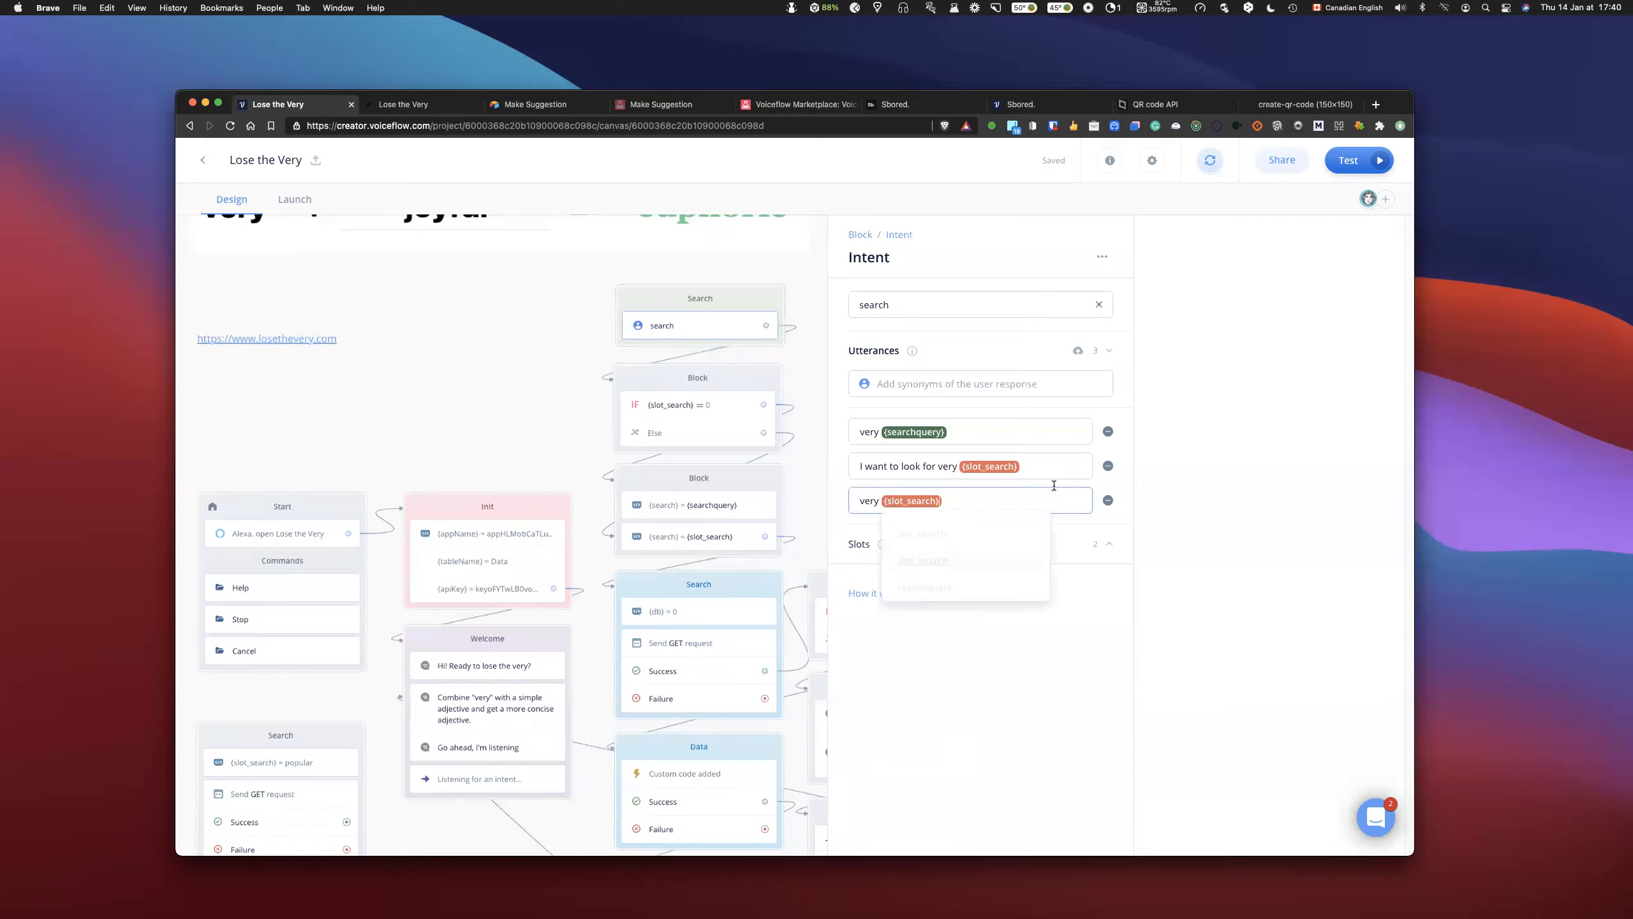
click(701, 410)
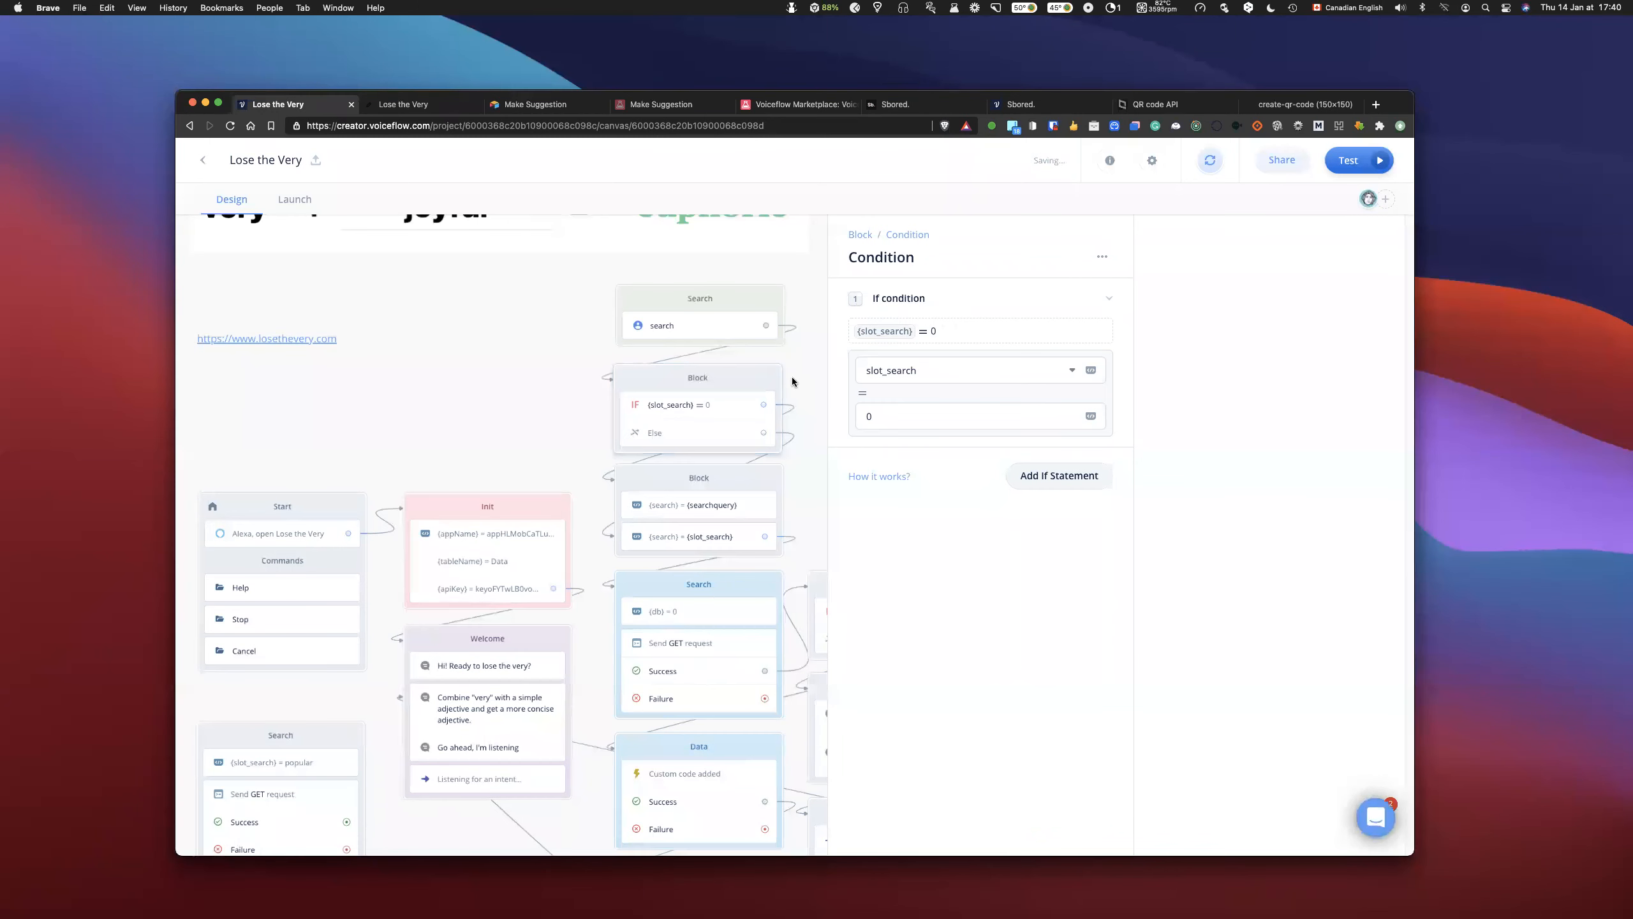
scroll(793, 382, right, 2)
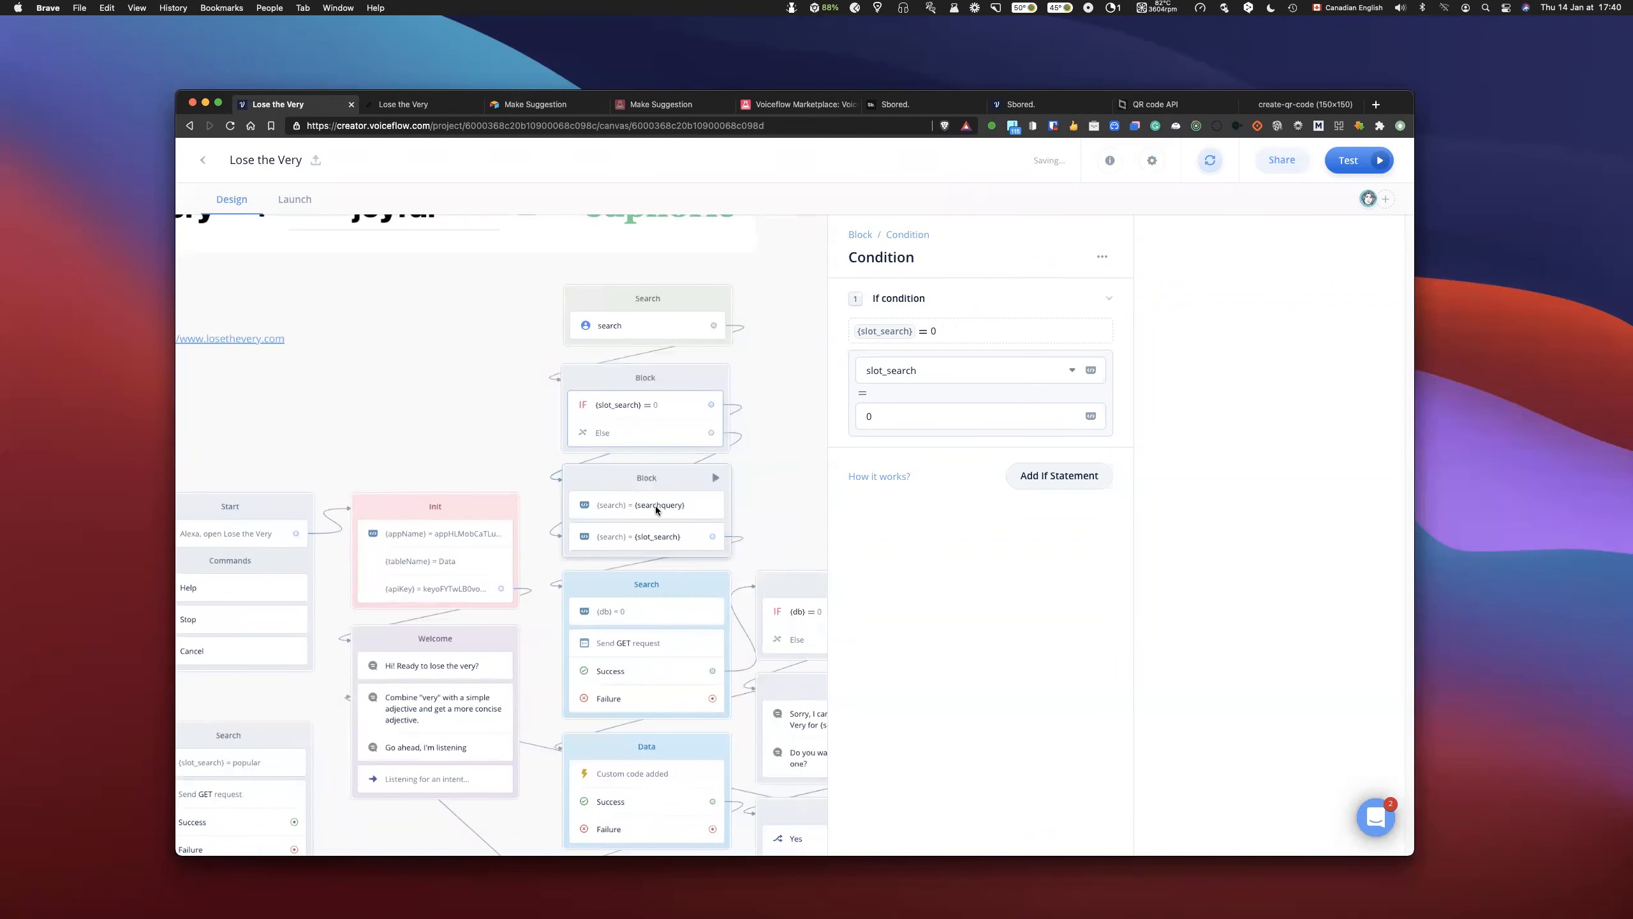
click(681, 505)
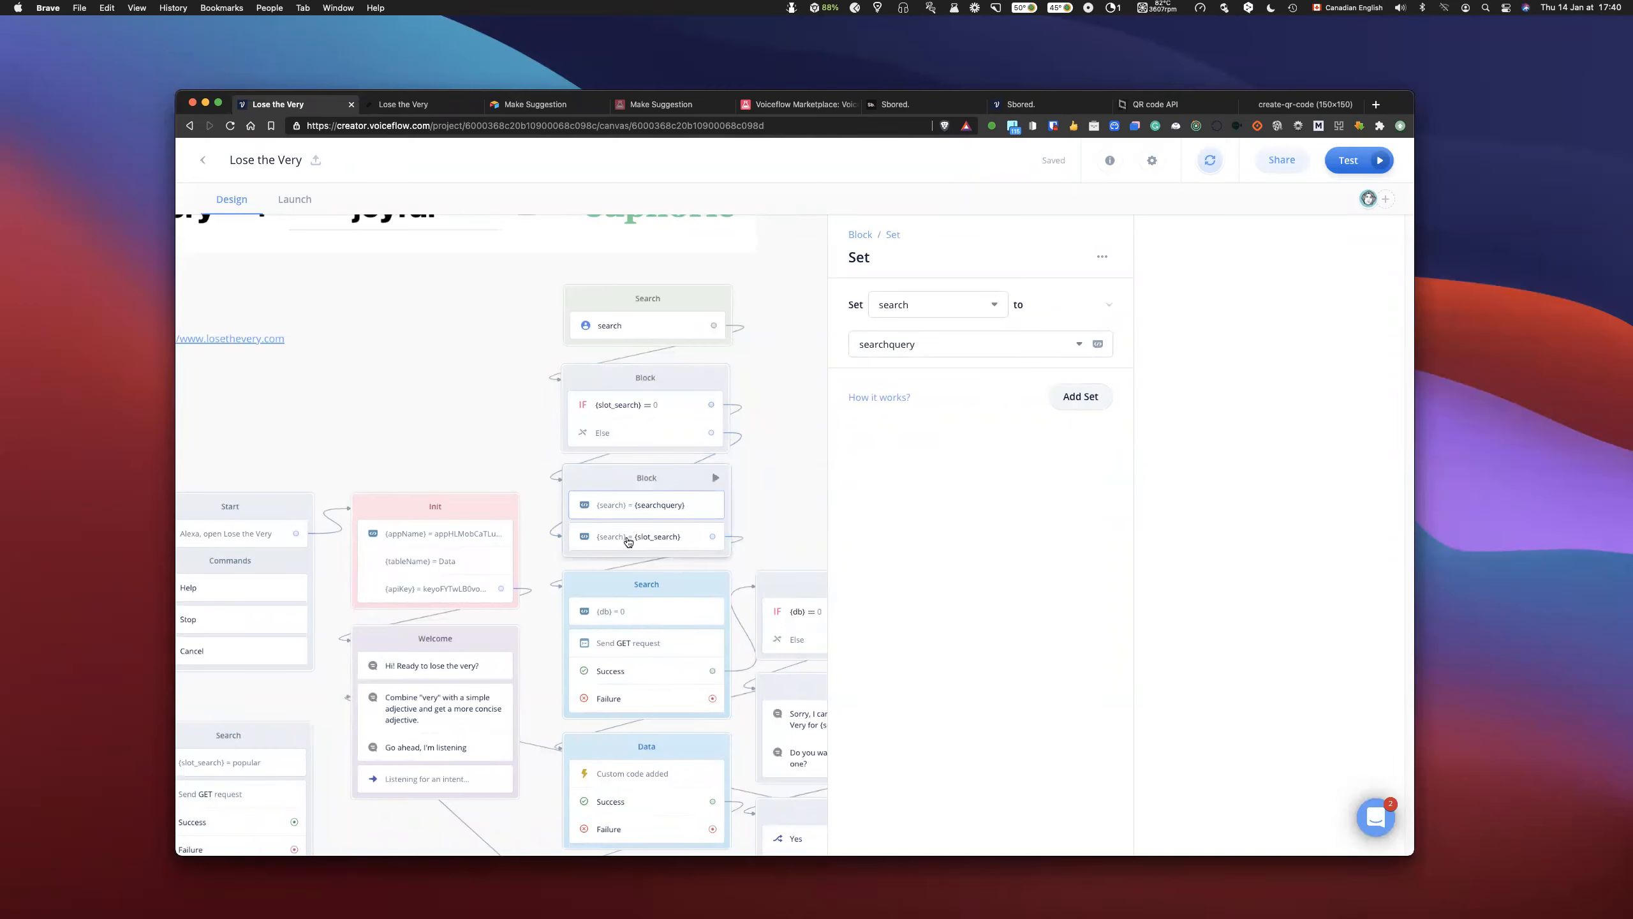
click(801, 452)
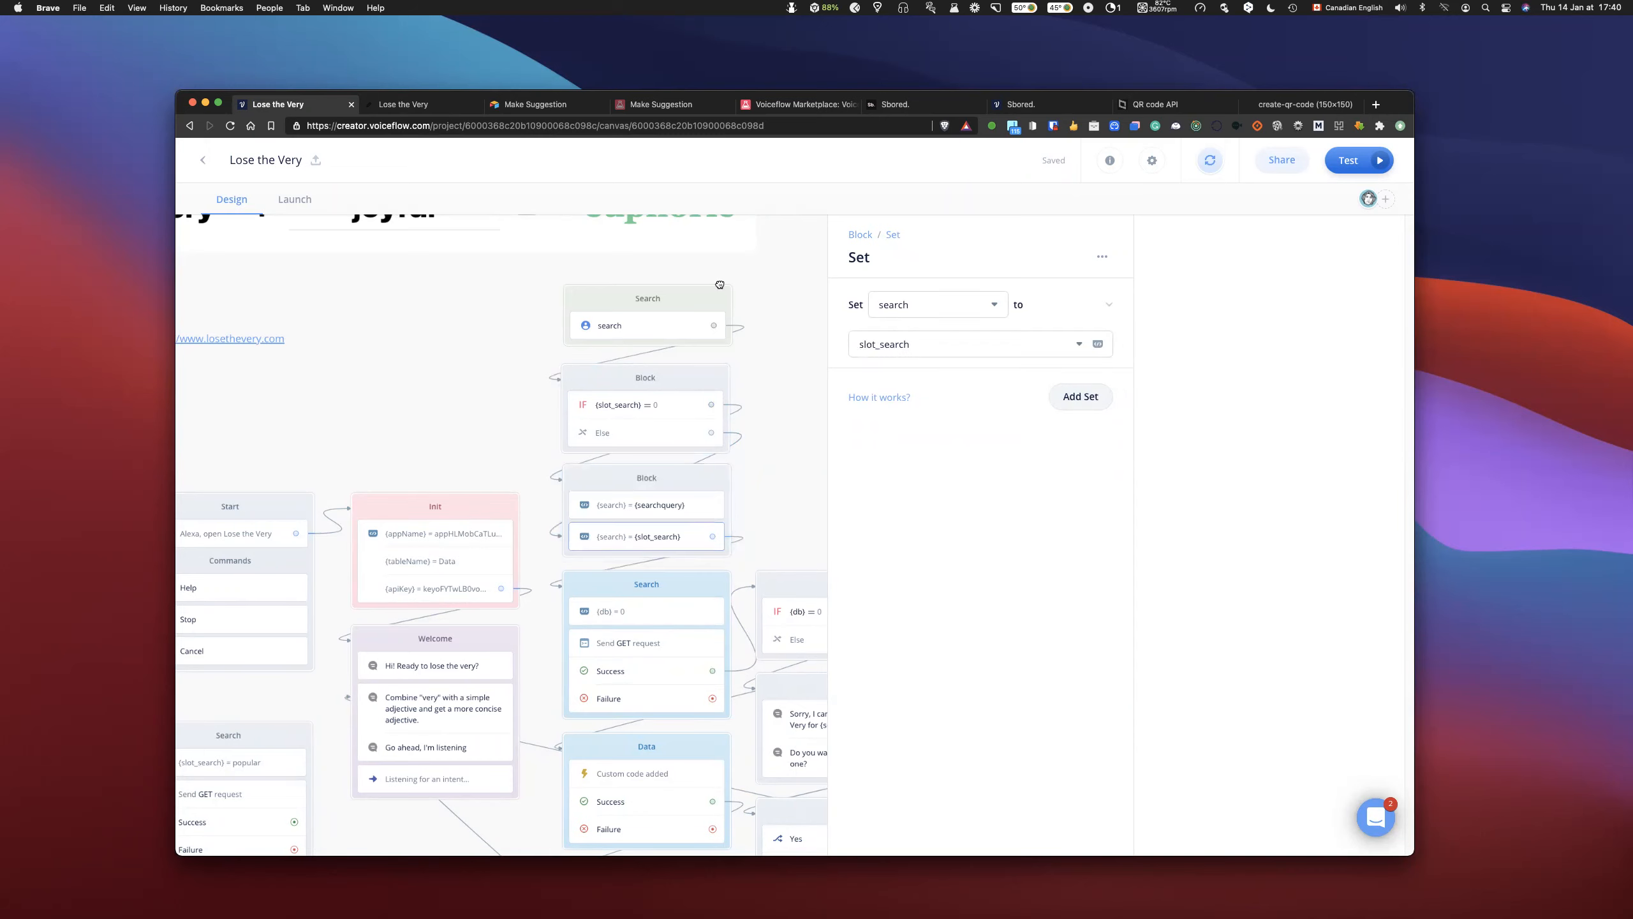
- Move the Search intent block slightly up from the slot_search condition block, and reload the project page
scroll(923, 263, up, 5)
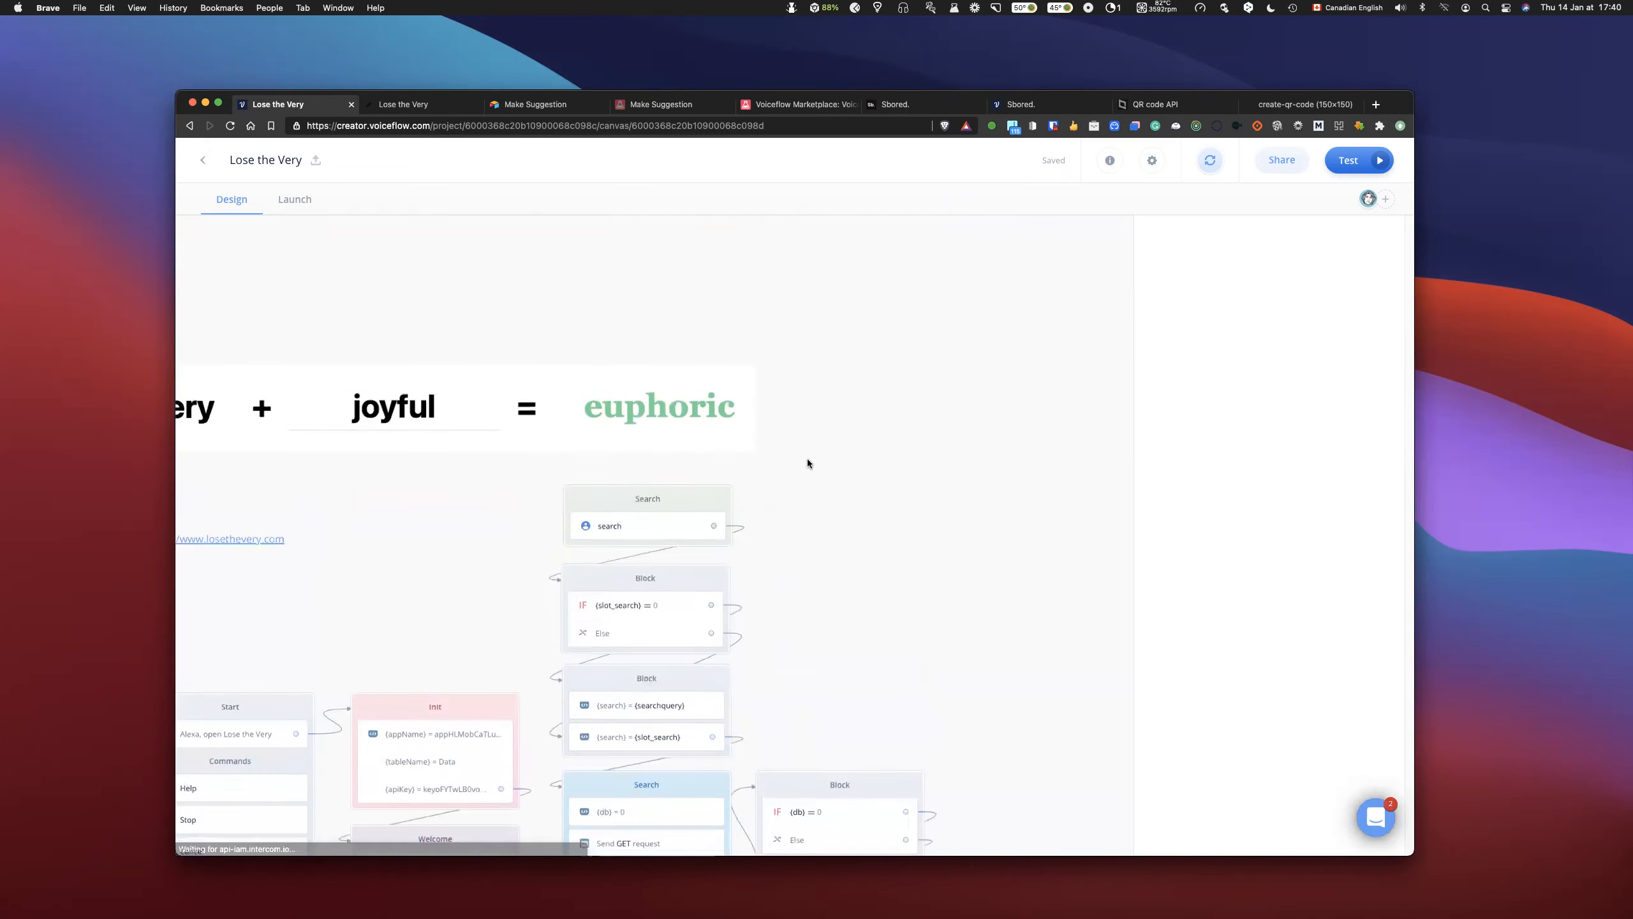
drag(703, 496, 698, 480)
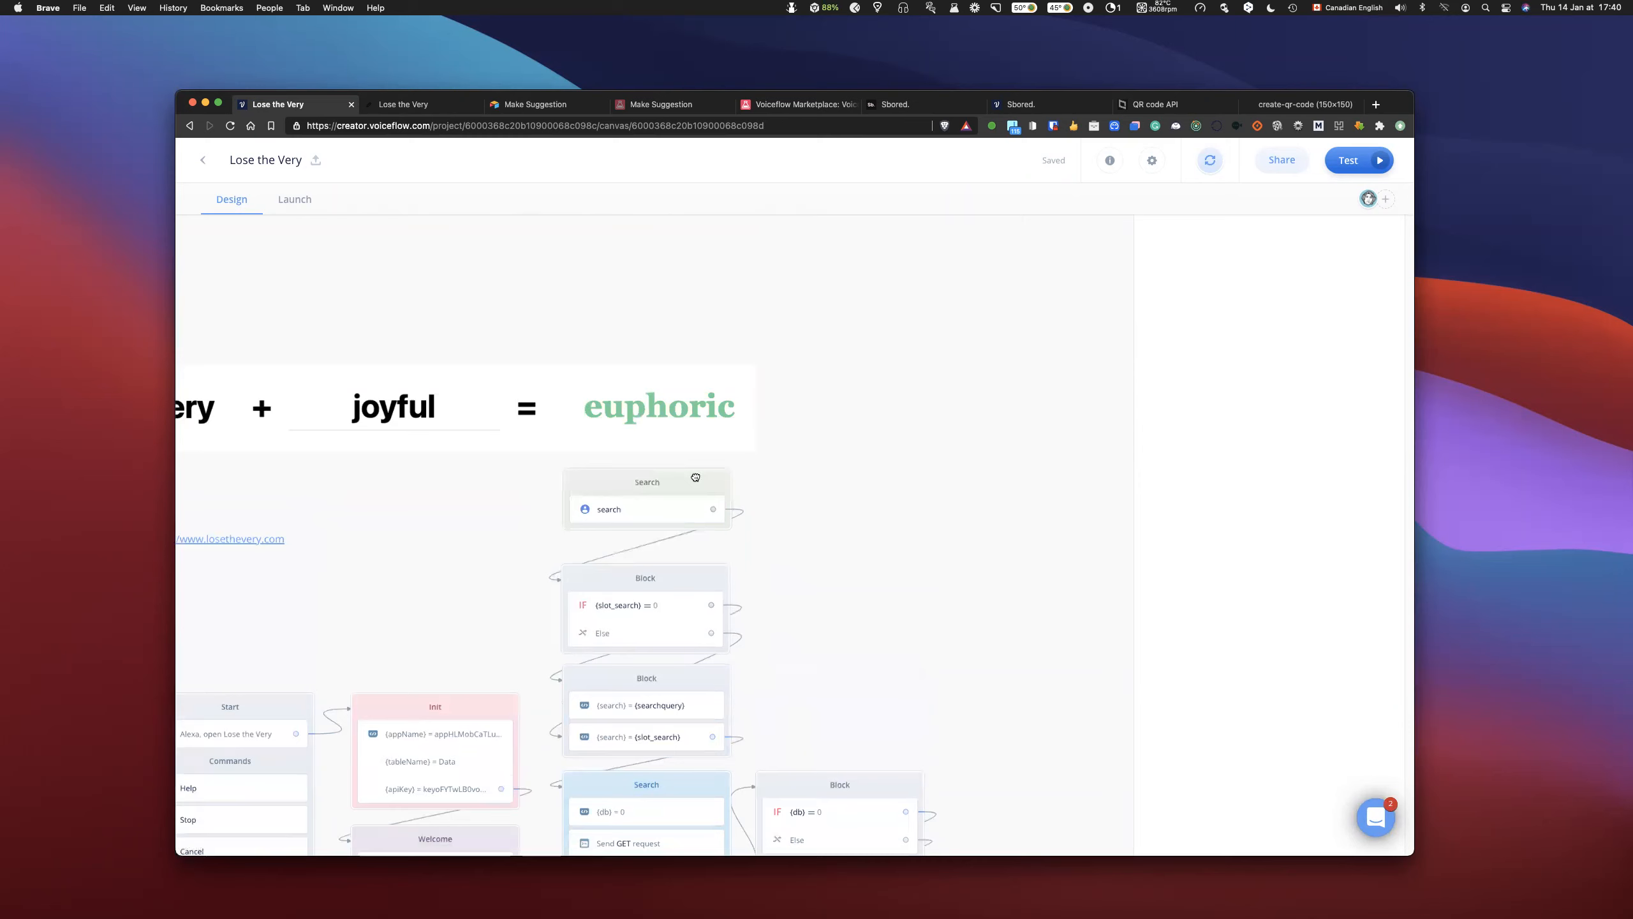
scroll(396, 255, left, 2)
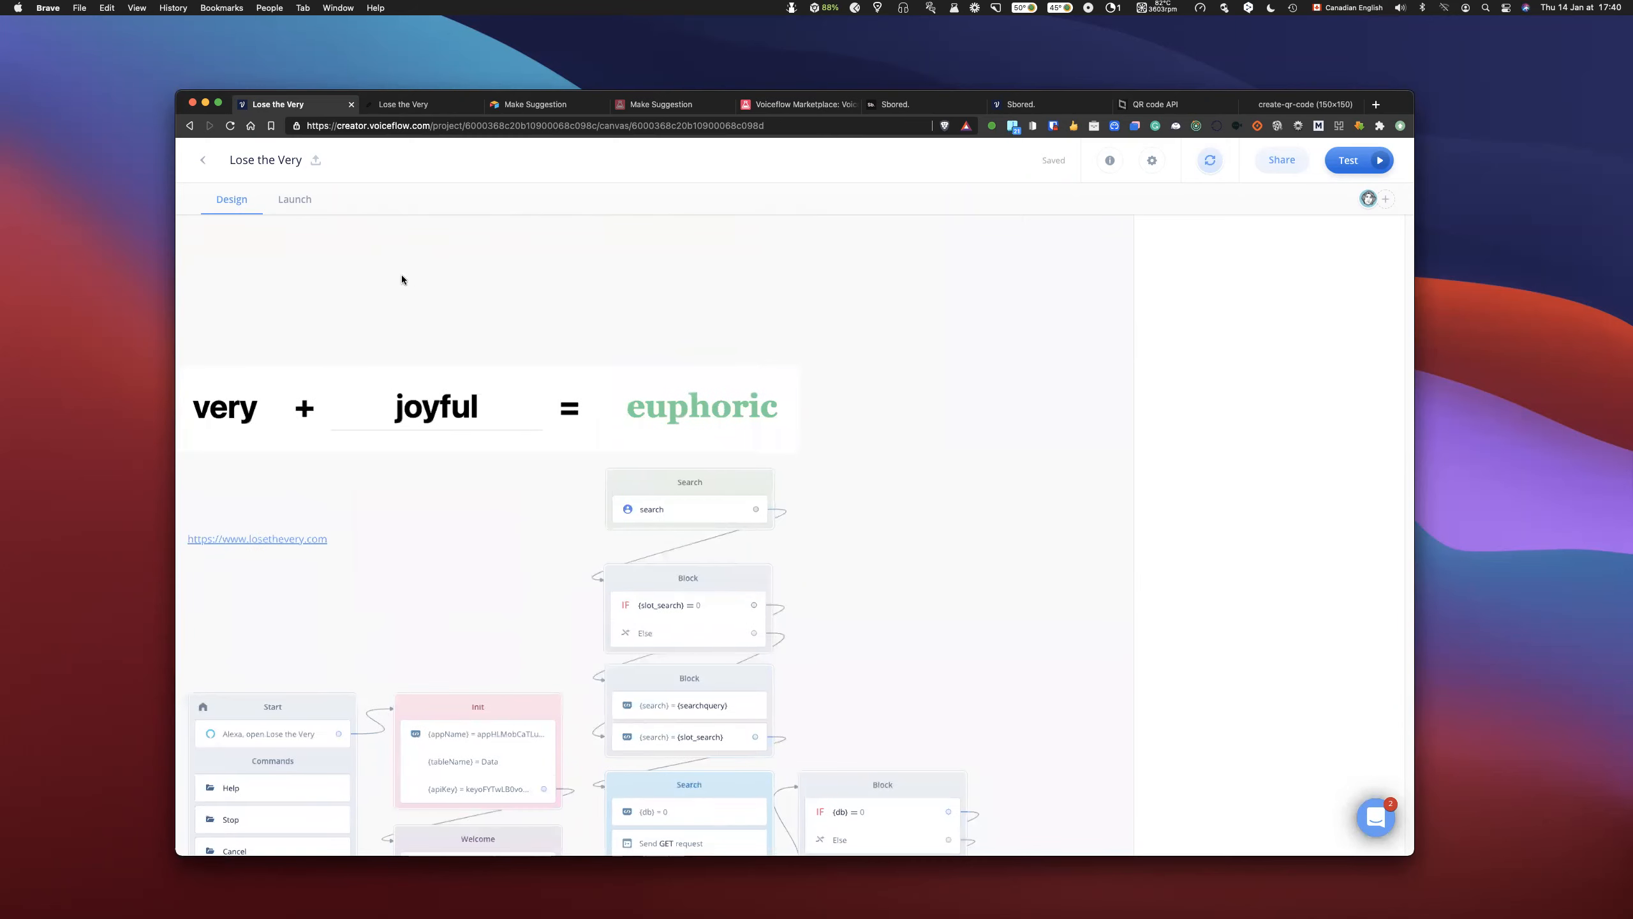
scroll(401, 274, left, 5)
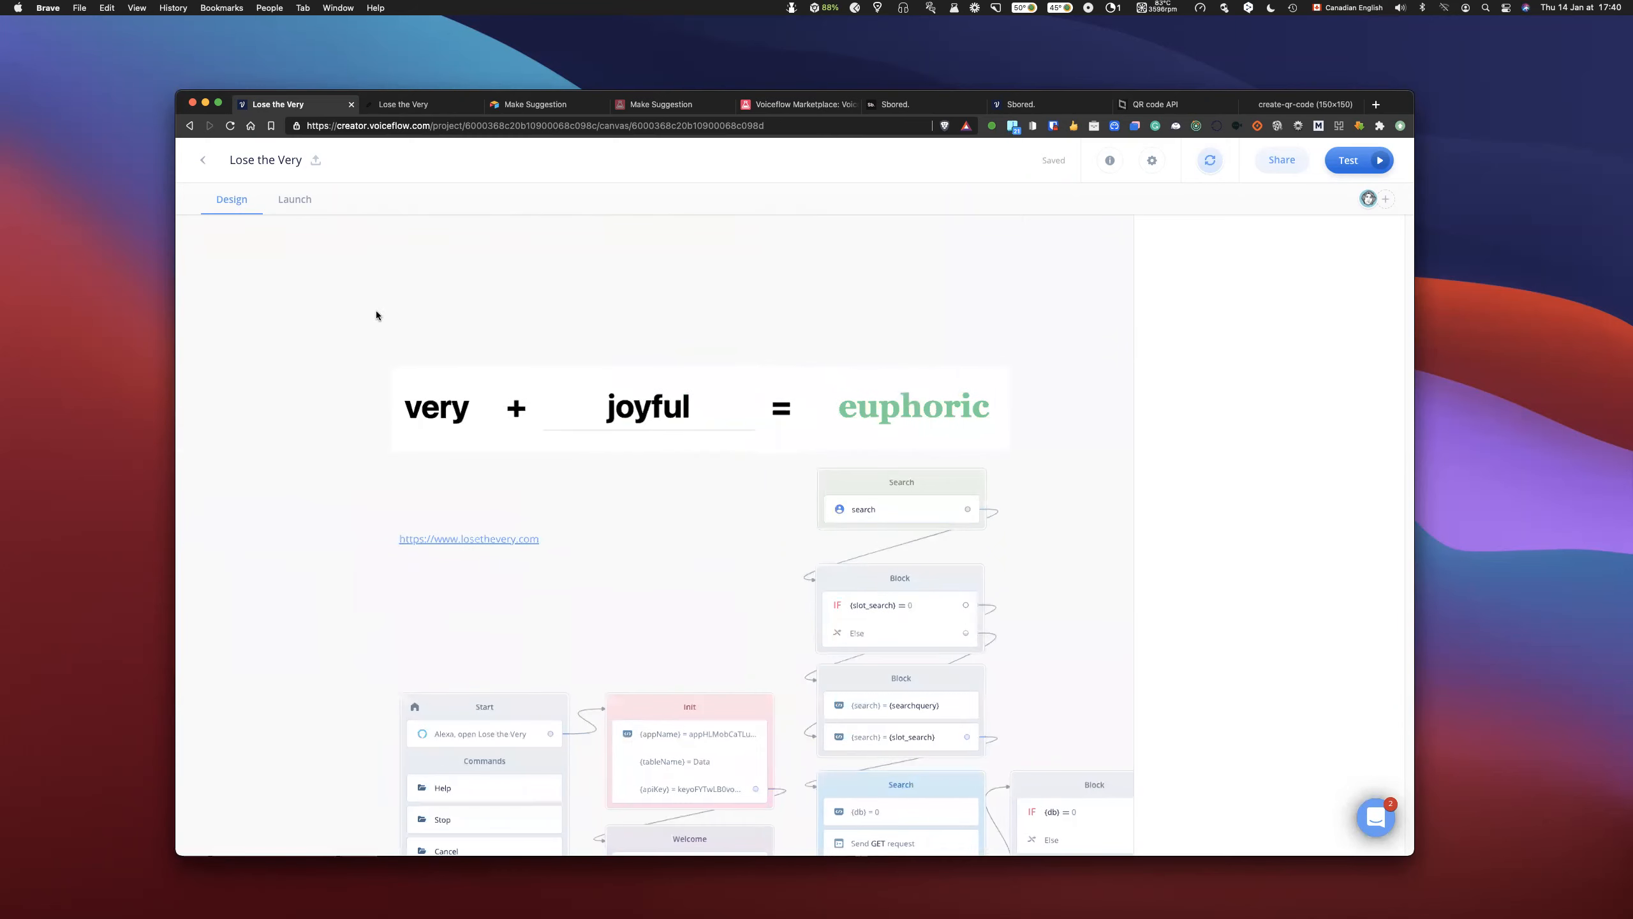
key(super+r)
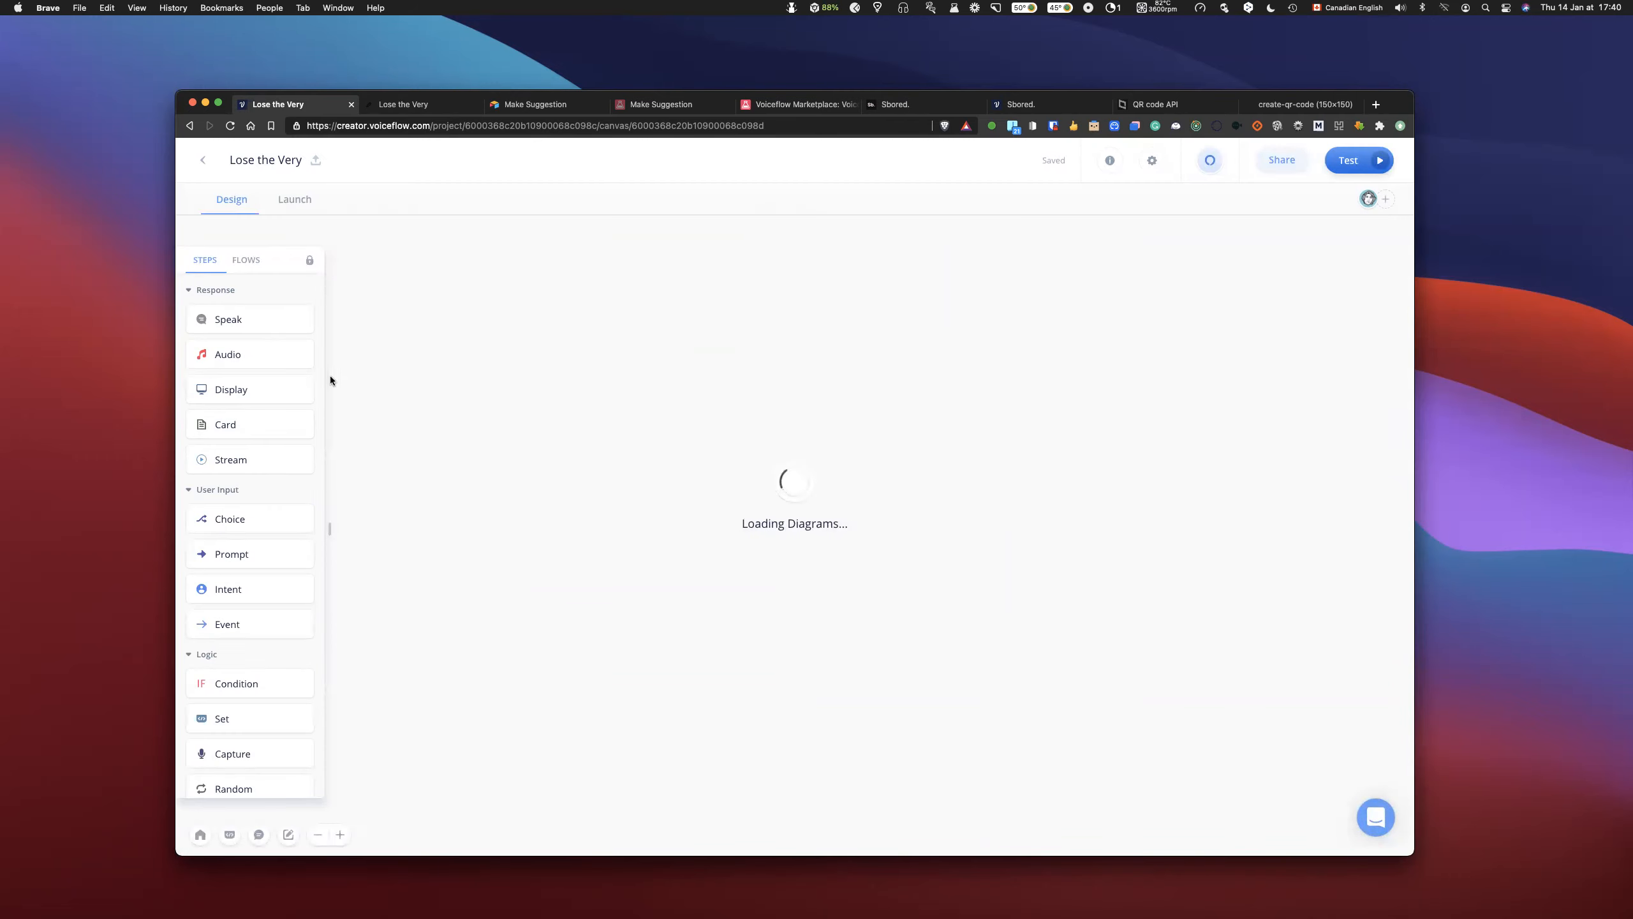
- Remove the link from the search intent to the slot_search condition block, and add a Speak block beside the intent
scroll(733, 539, right, 3)
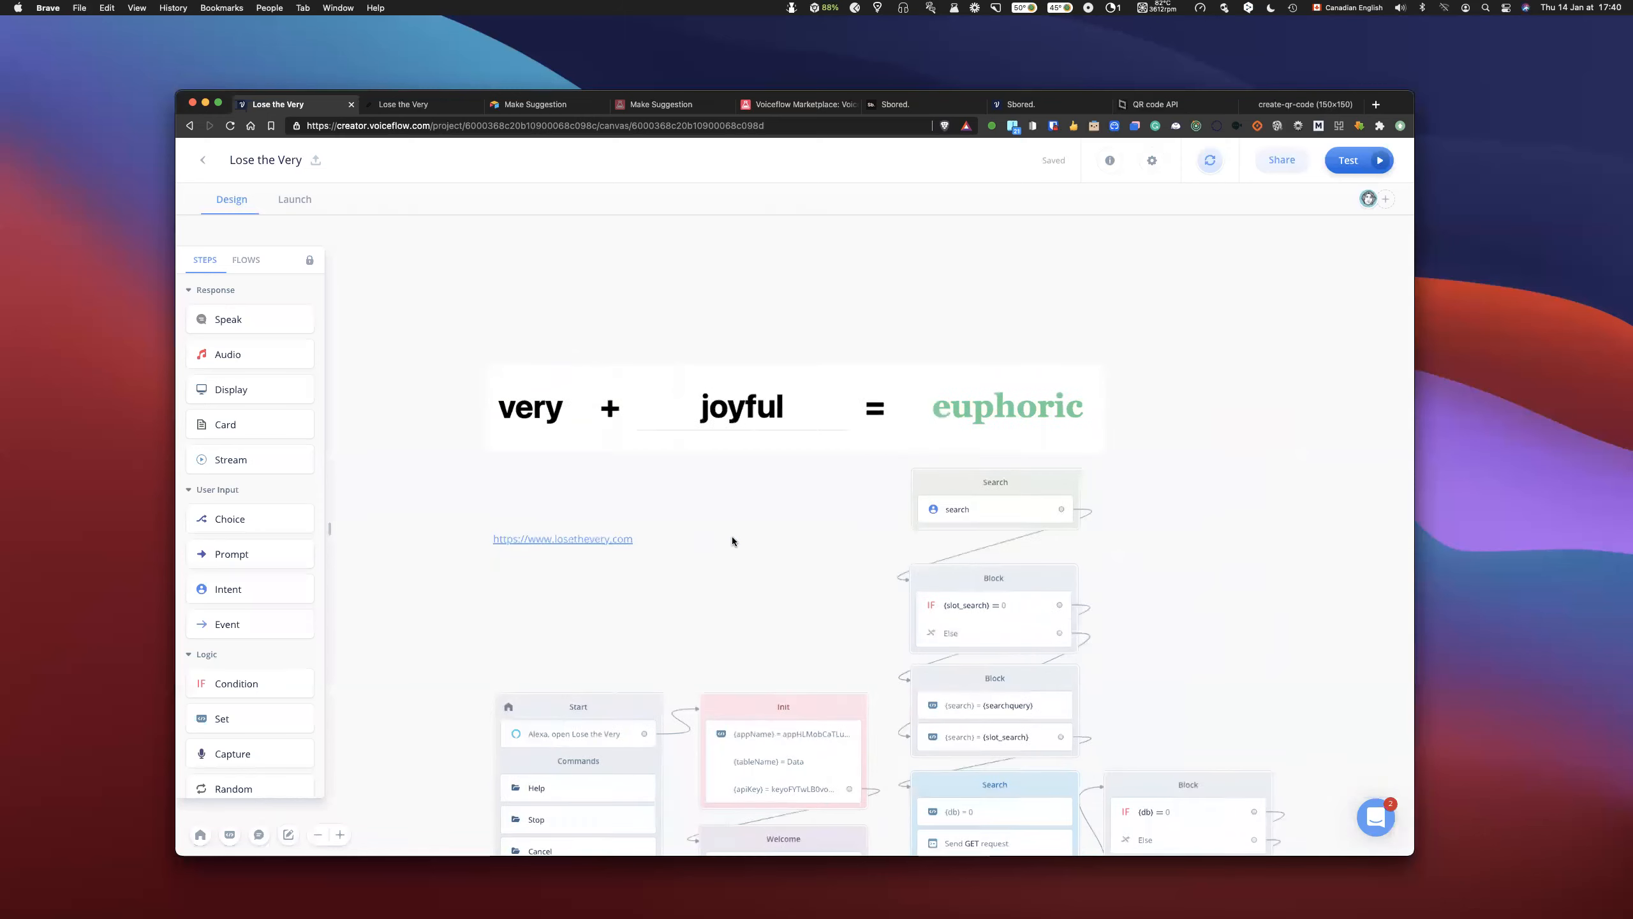
scroll(732, 540, right, 1)
scroll(732, 540, down, 2)
drag(1071, 359, 1085, 386)
click(981, 412)
click(1020, 405)
scroll(1039, 371, right, 1)
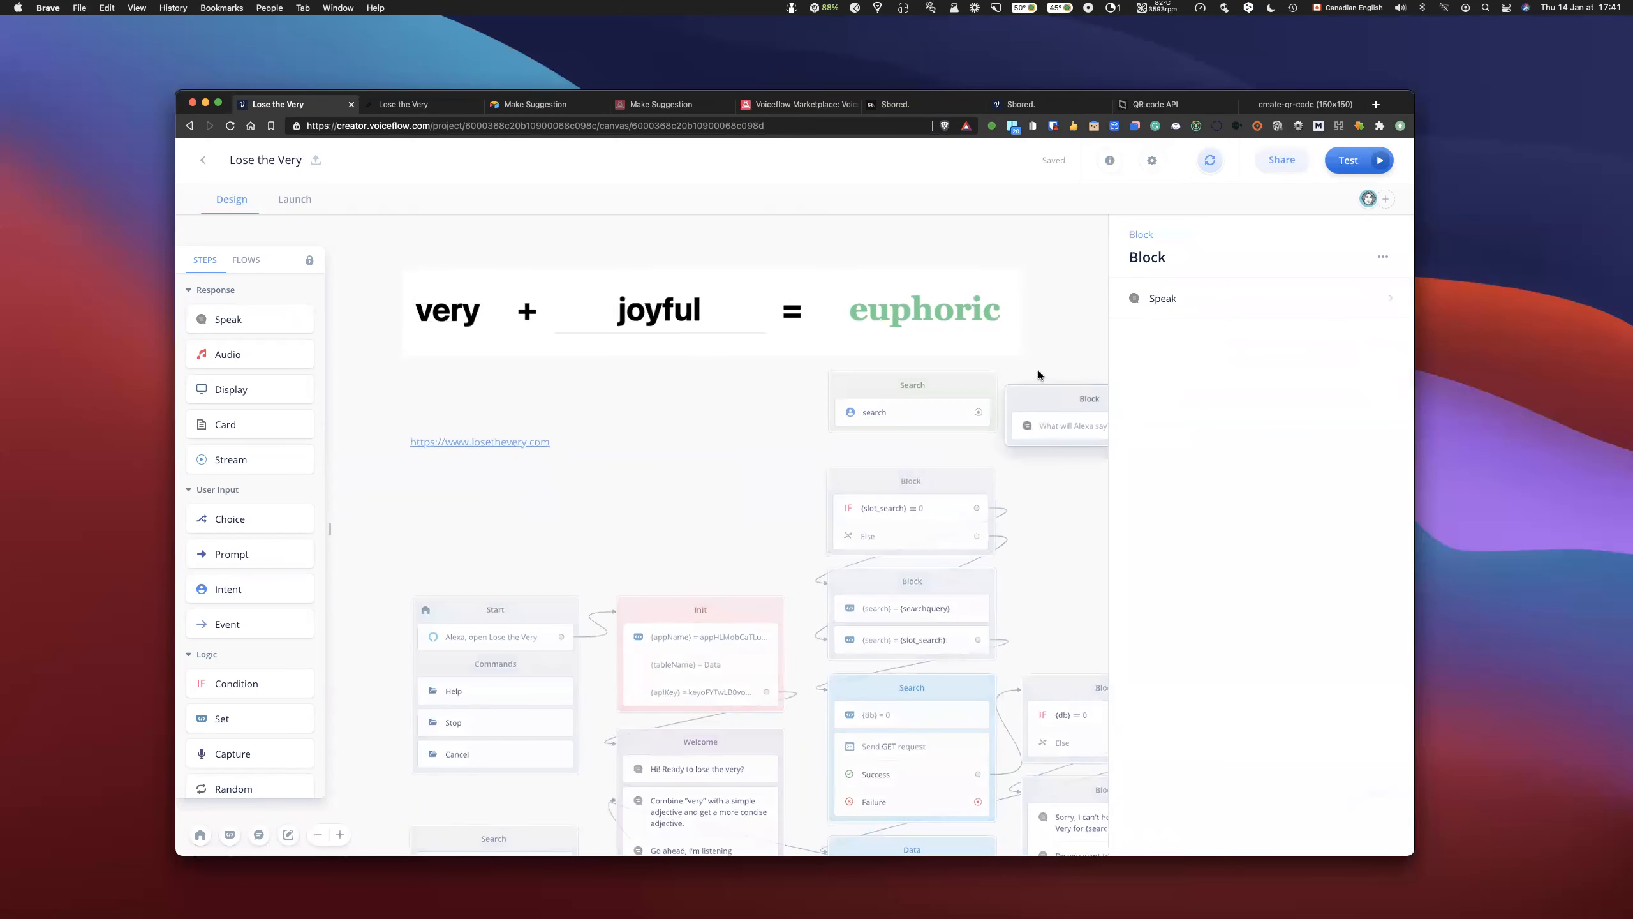
- Align the new Speak block with the Search intent block, and link it between the search intent and the slot_search condition
scroll(1039, 371, right, 3)
drag(882, 387, 903, 374)
drag(802, 414, 971, 414)
drag(772, 482, 691, 490)
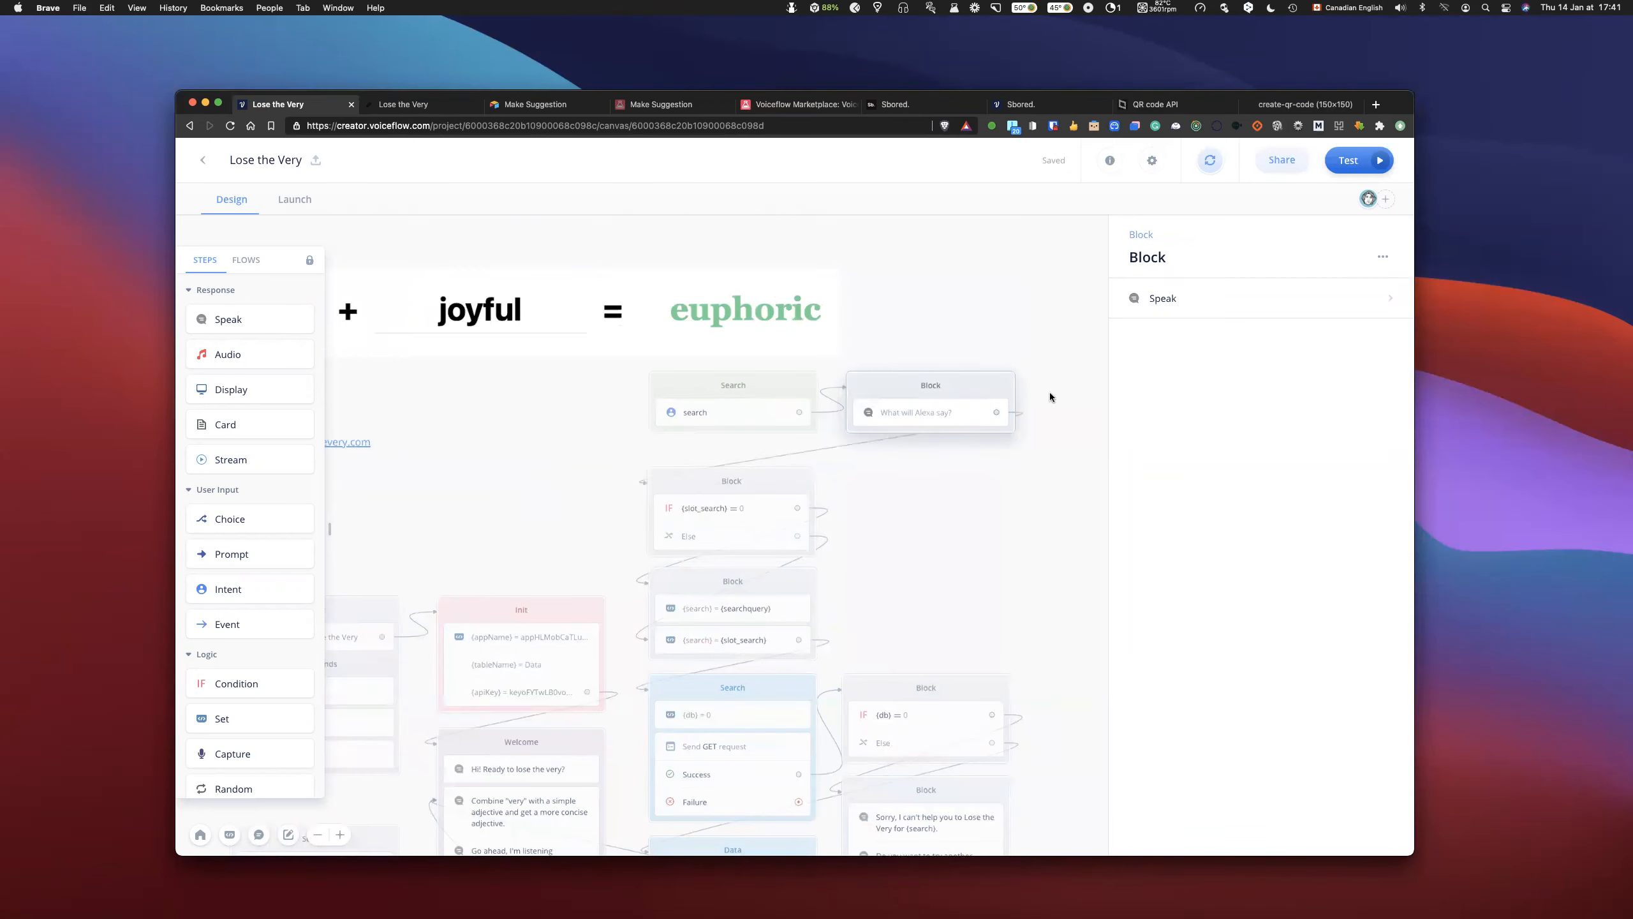
- Set the new Speak step's text to "DEBUG: {slot_search} | {searchquery}"
click(1183, 299)
text(DEBUG: {slo)
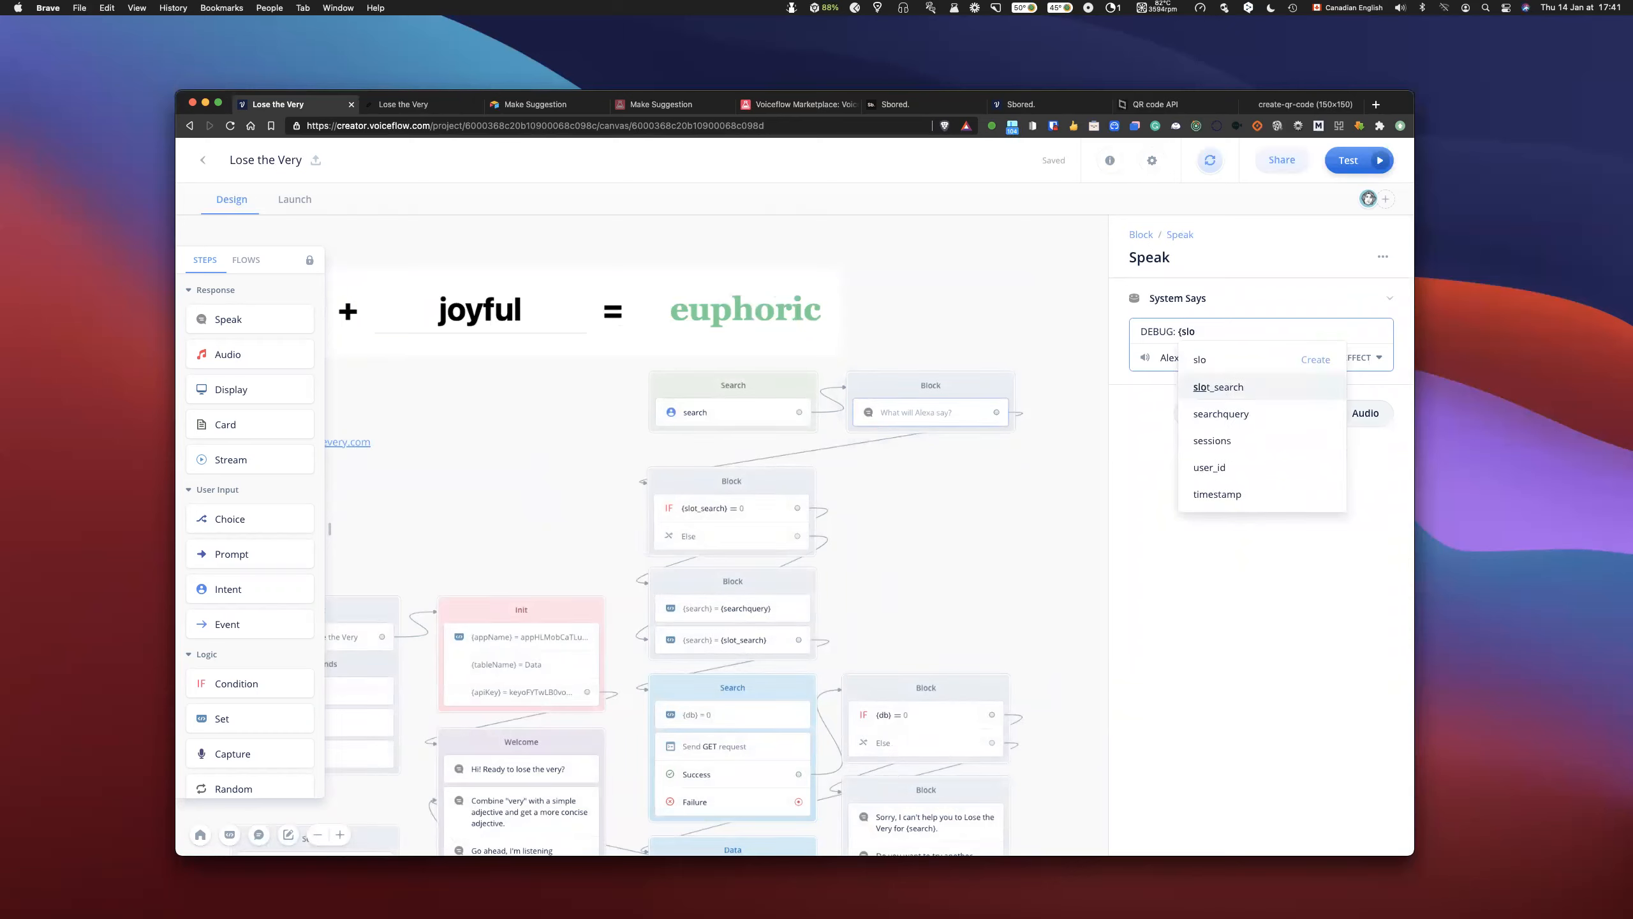
key(Return)
text(| {s)
key(BackSpace)
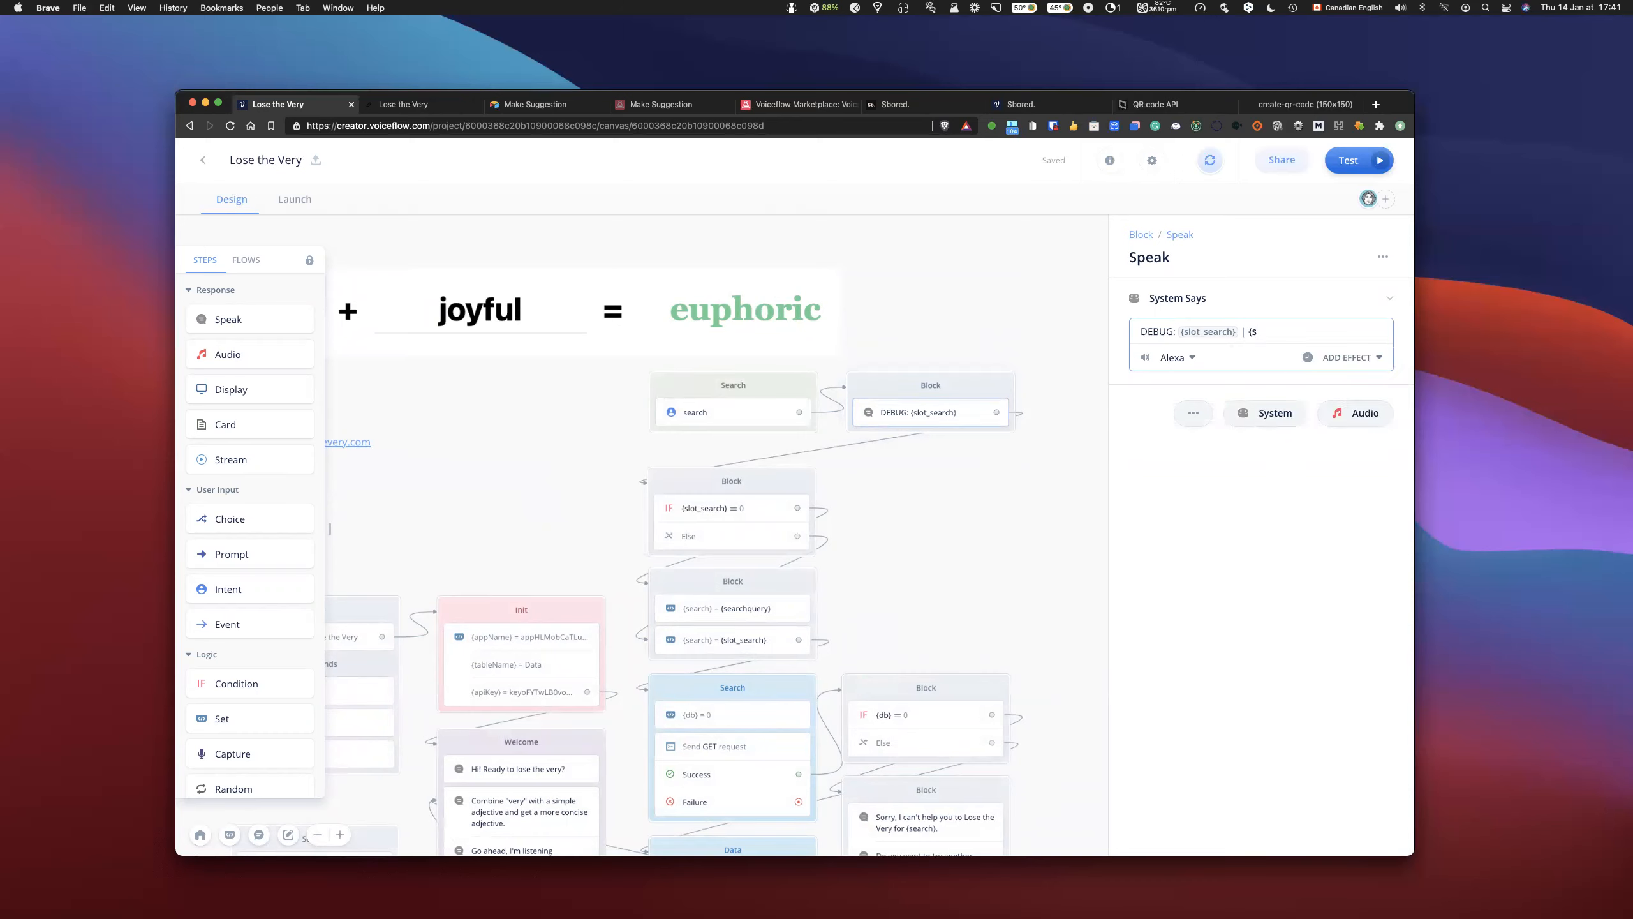
text(se)
key(Down)
key(Return)
- Label the variables in the debug message with "custom -" before {slot_search} and "query -" before {searchquery}
click(1173, 335)
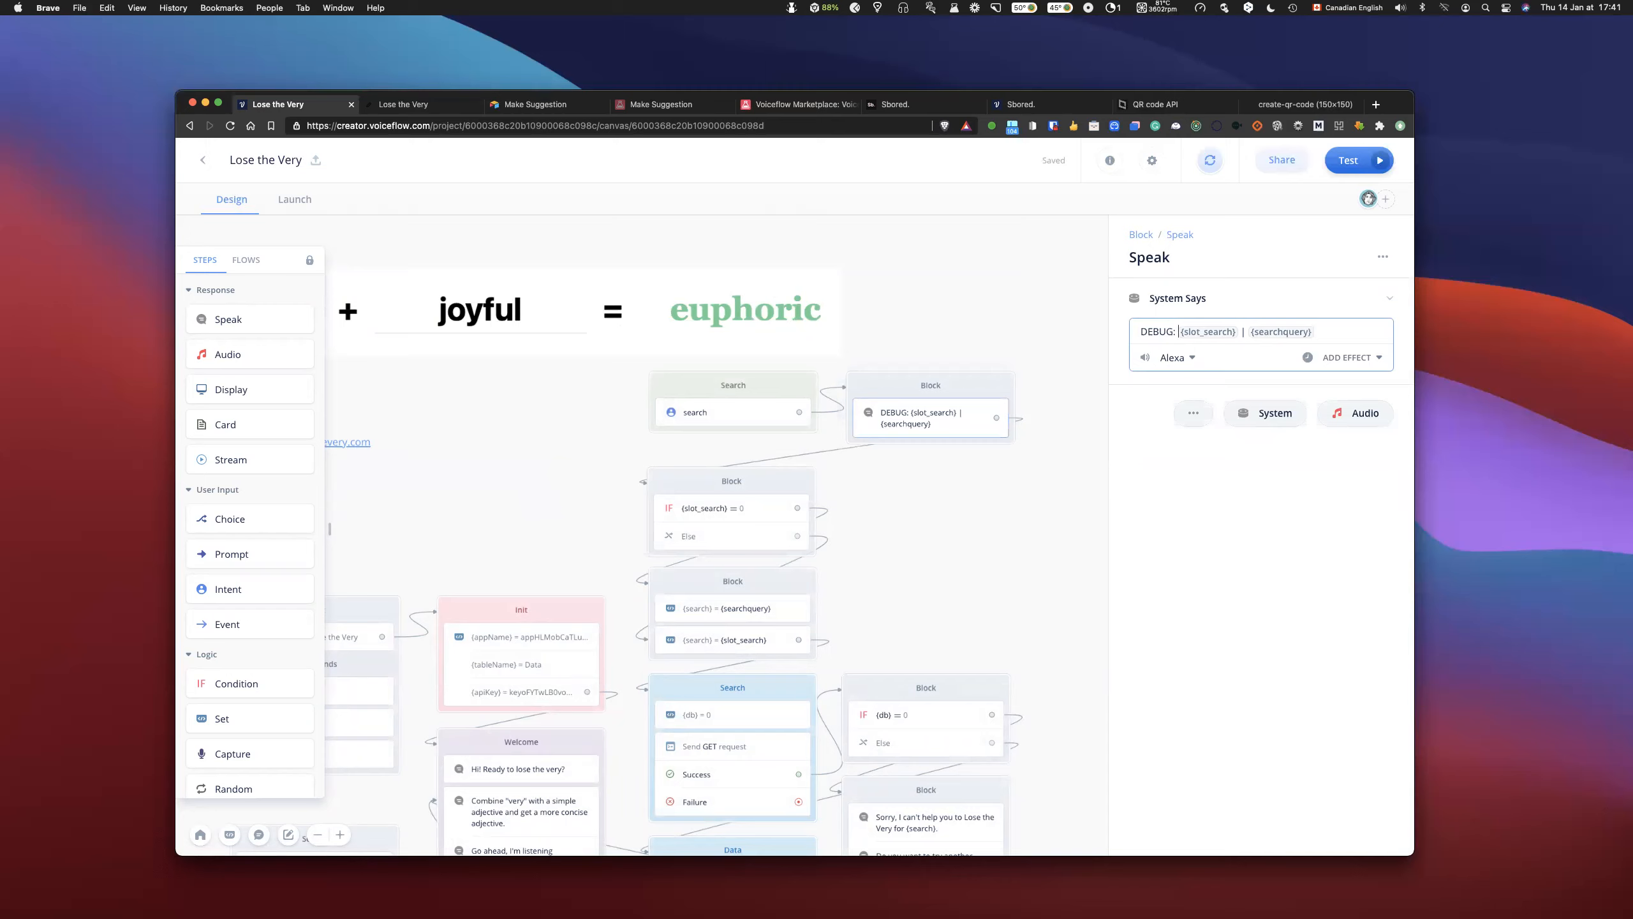
text(customc)
key(BackSpace)
text(-)
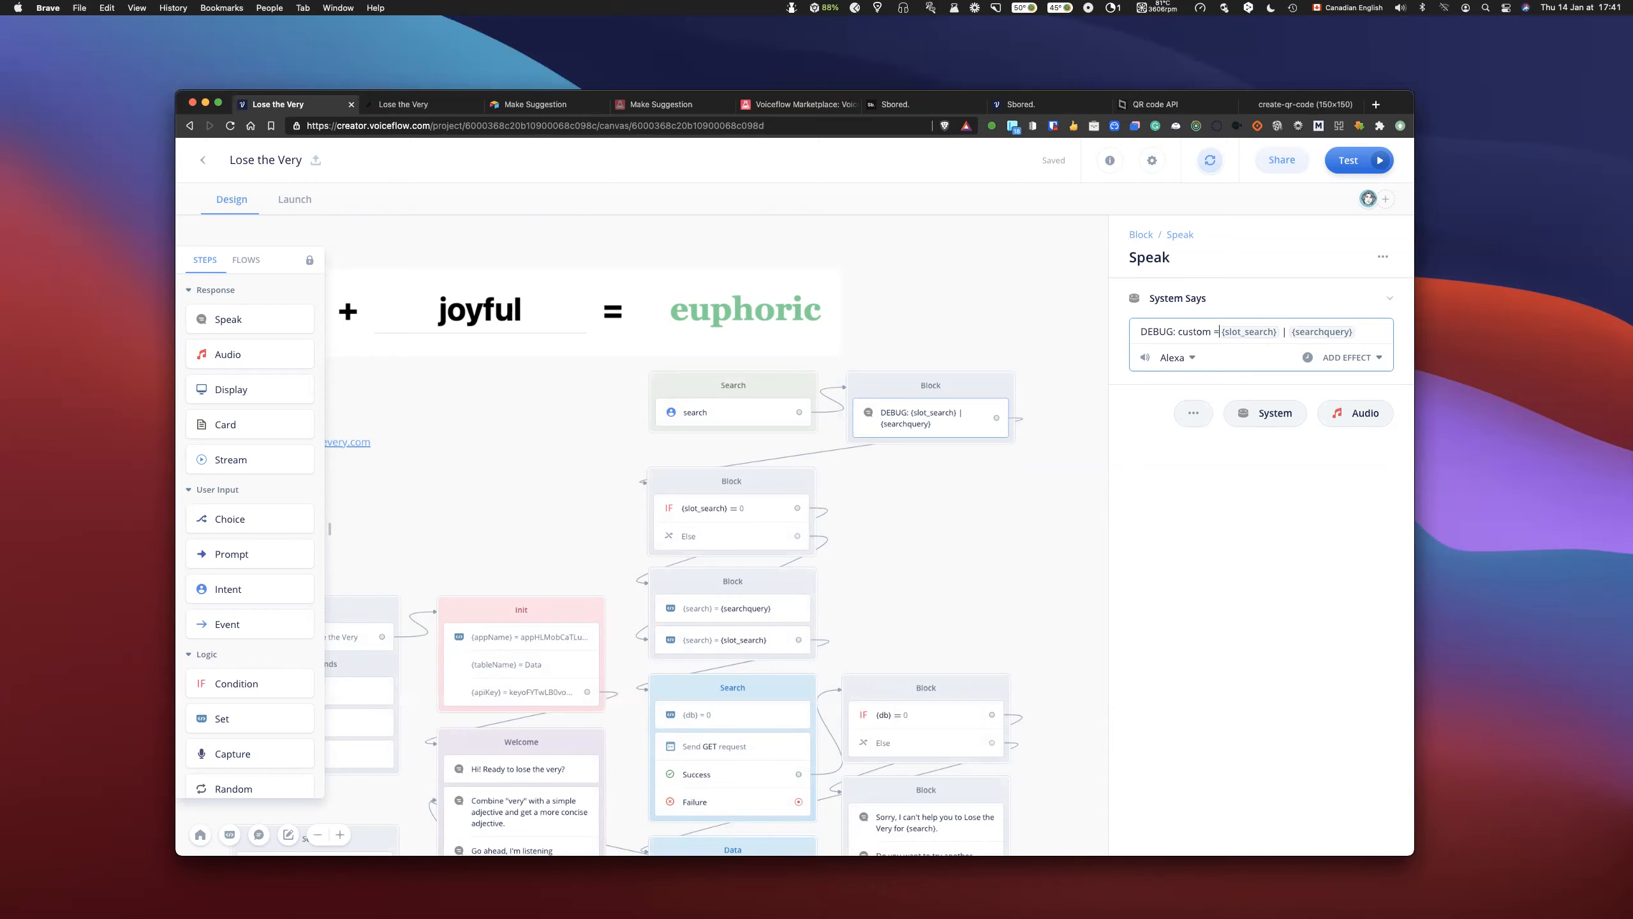
click(1289, 331)
click(1018, 175)
text(query -)
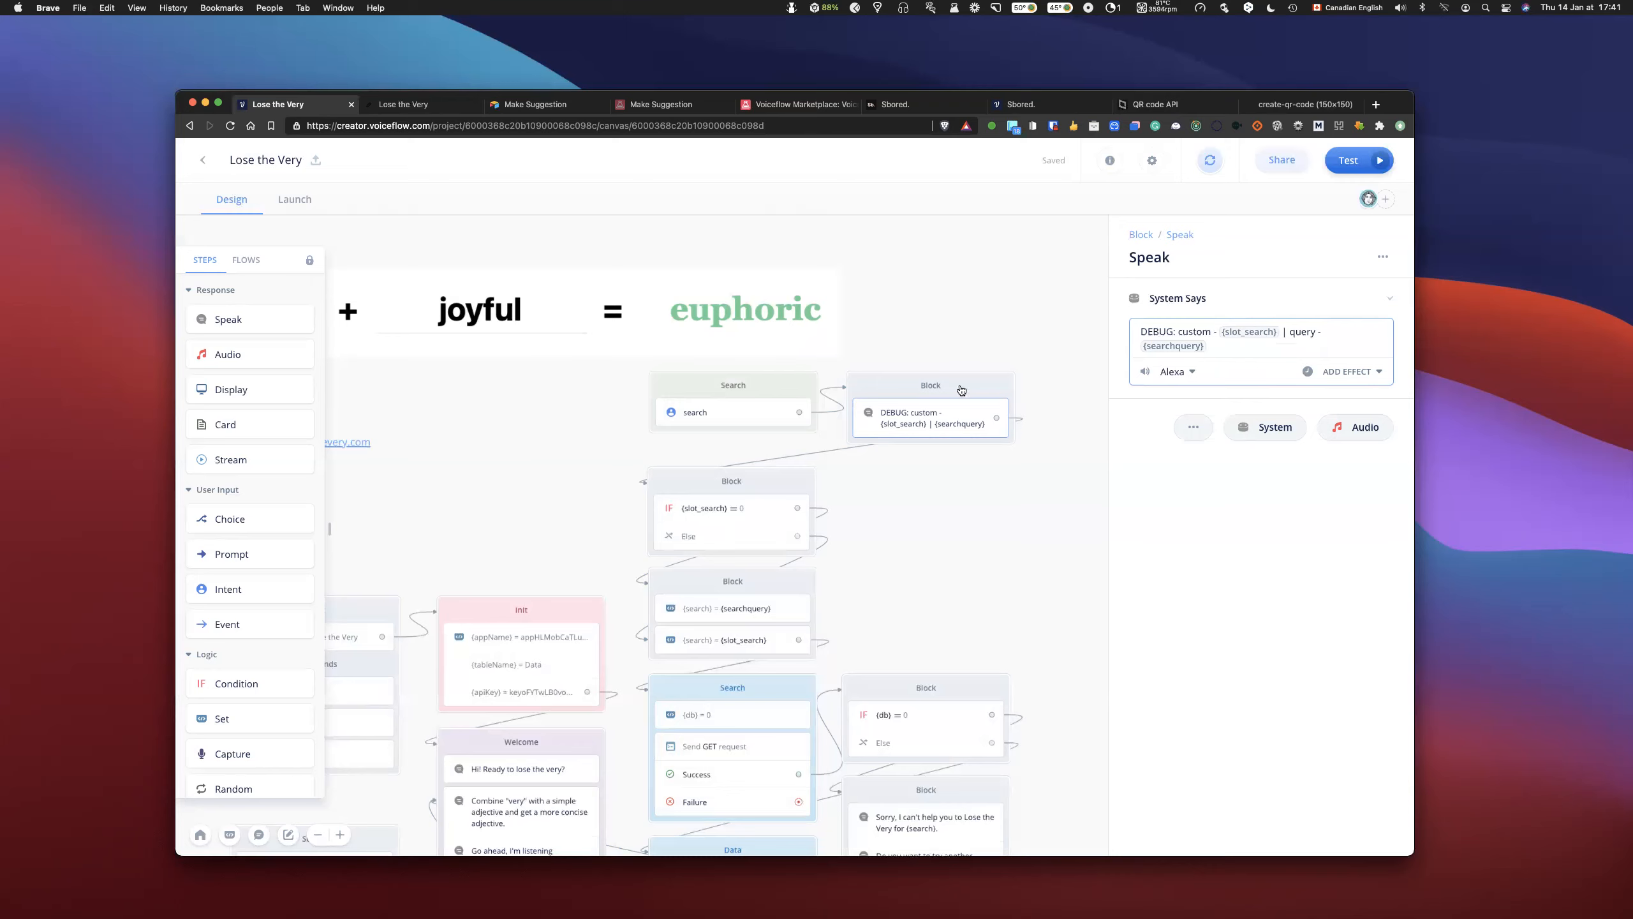
- Run the prototype with "very popular" to read the debug message and variable log, and return to the canvas
click(1342, 164)
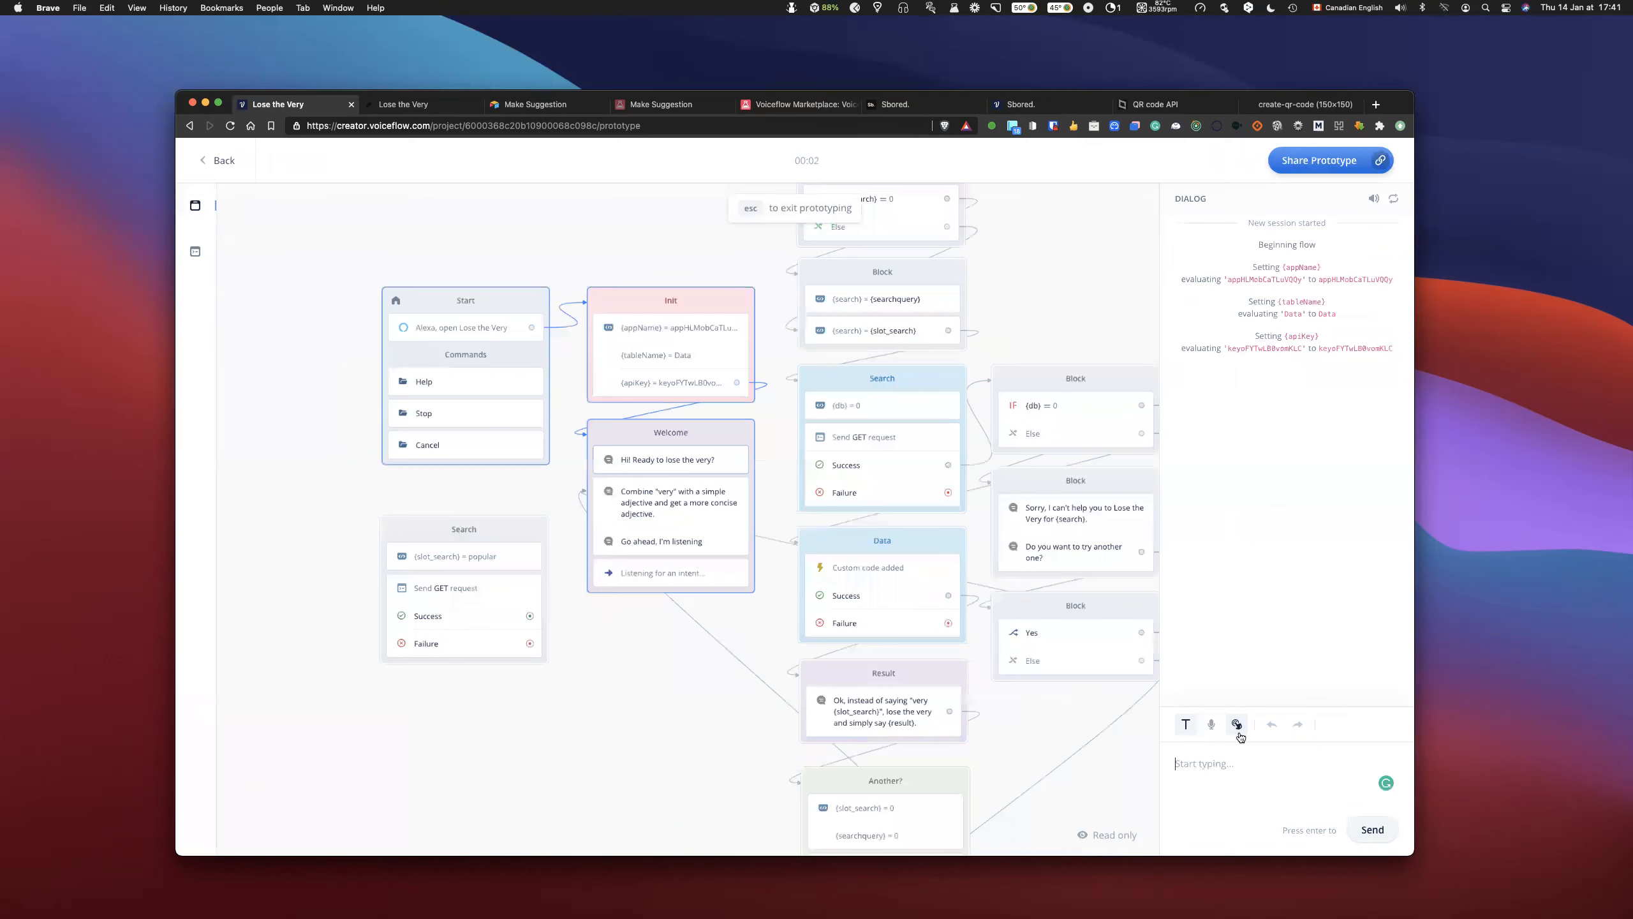
text(very popular)
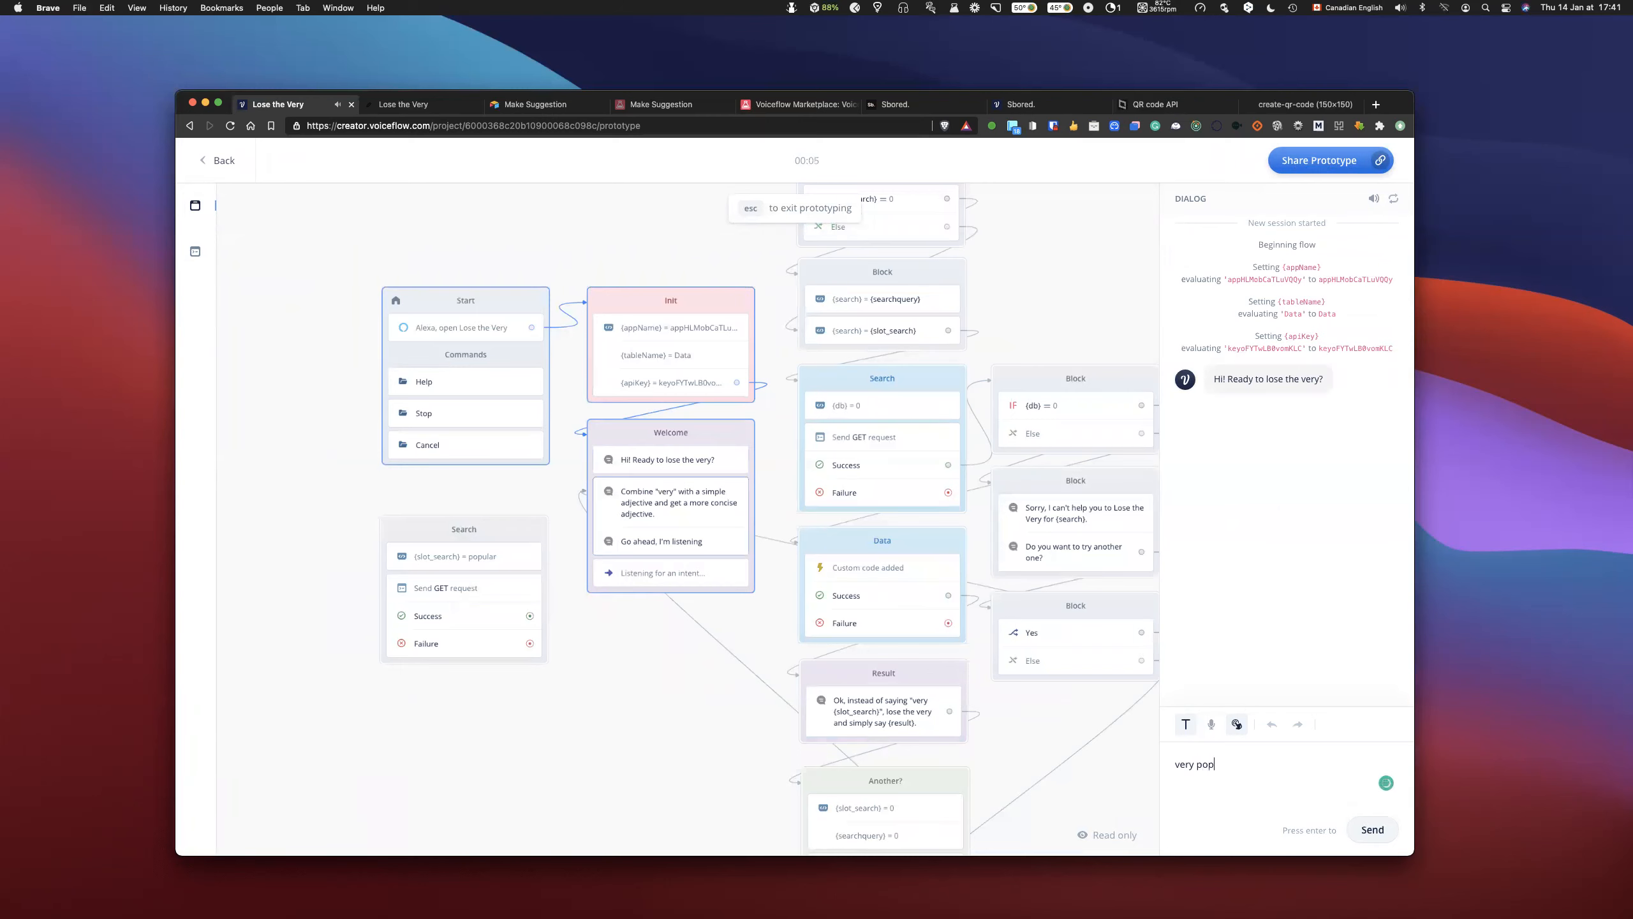
key(Return)
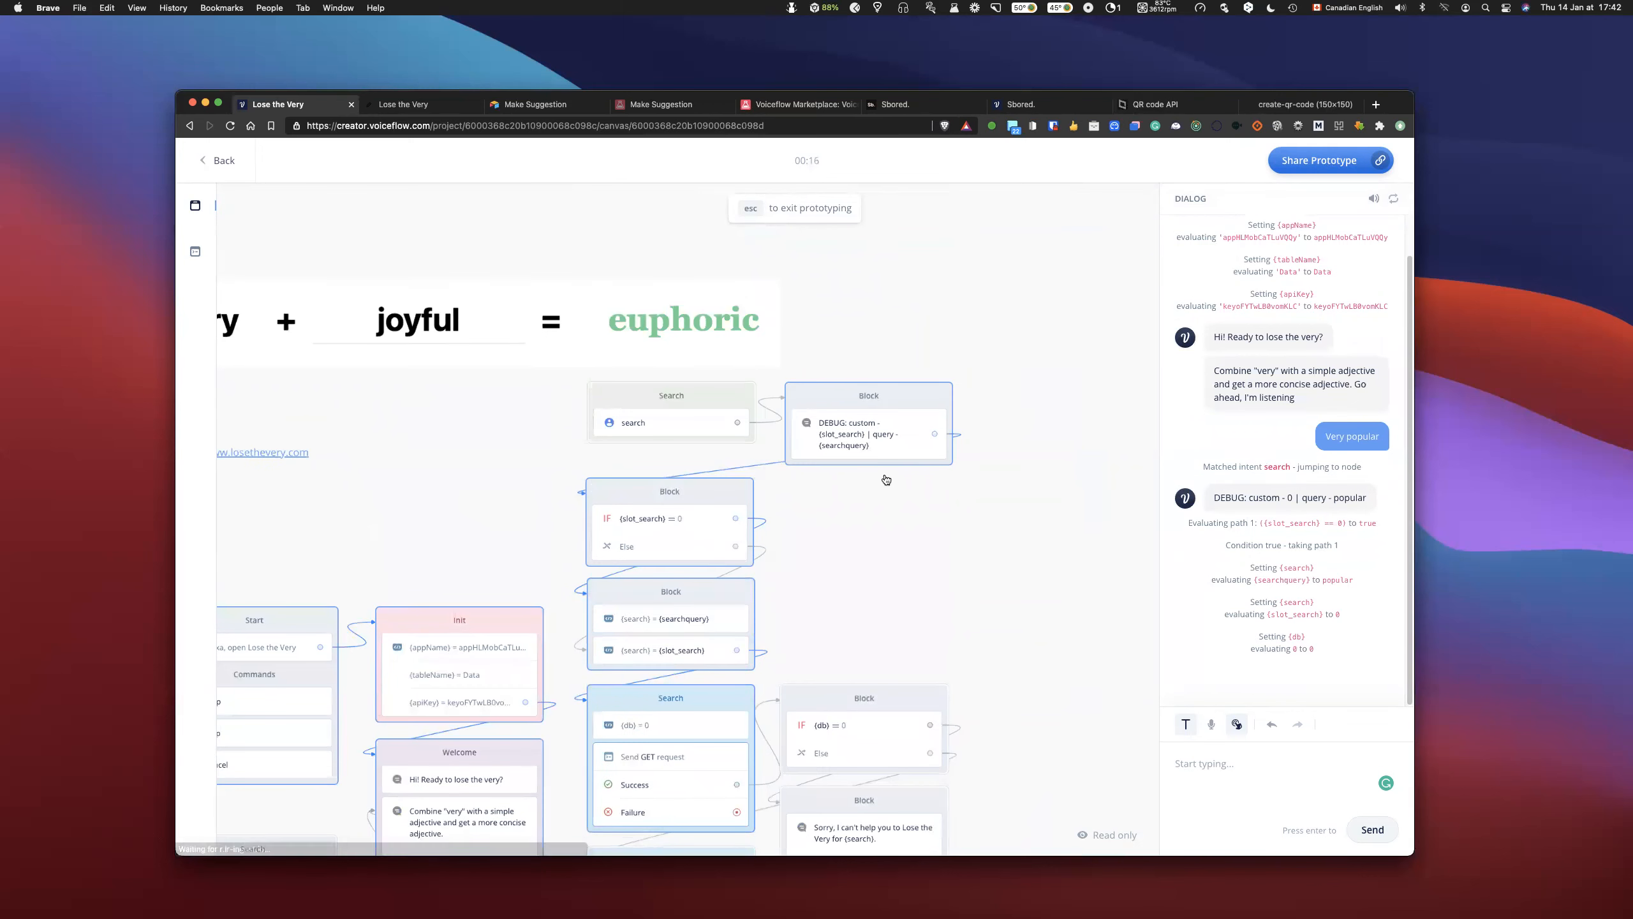
key(Escape)
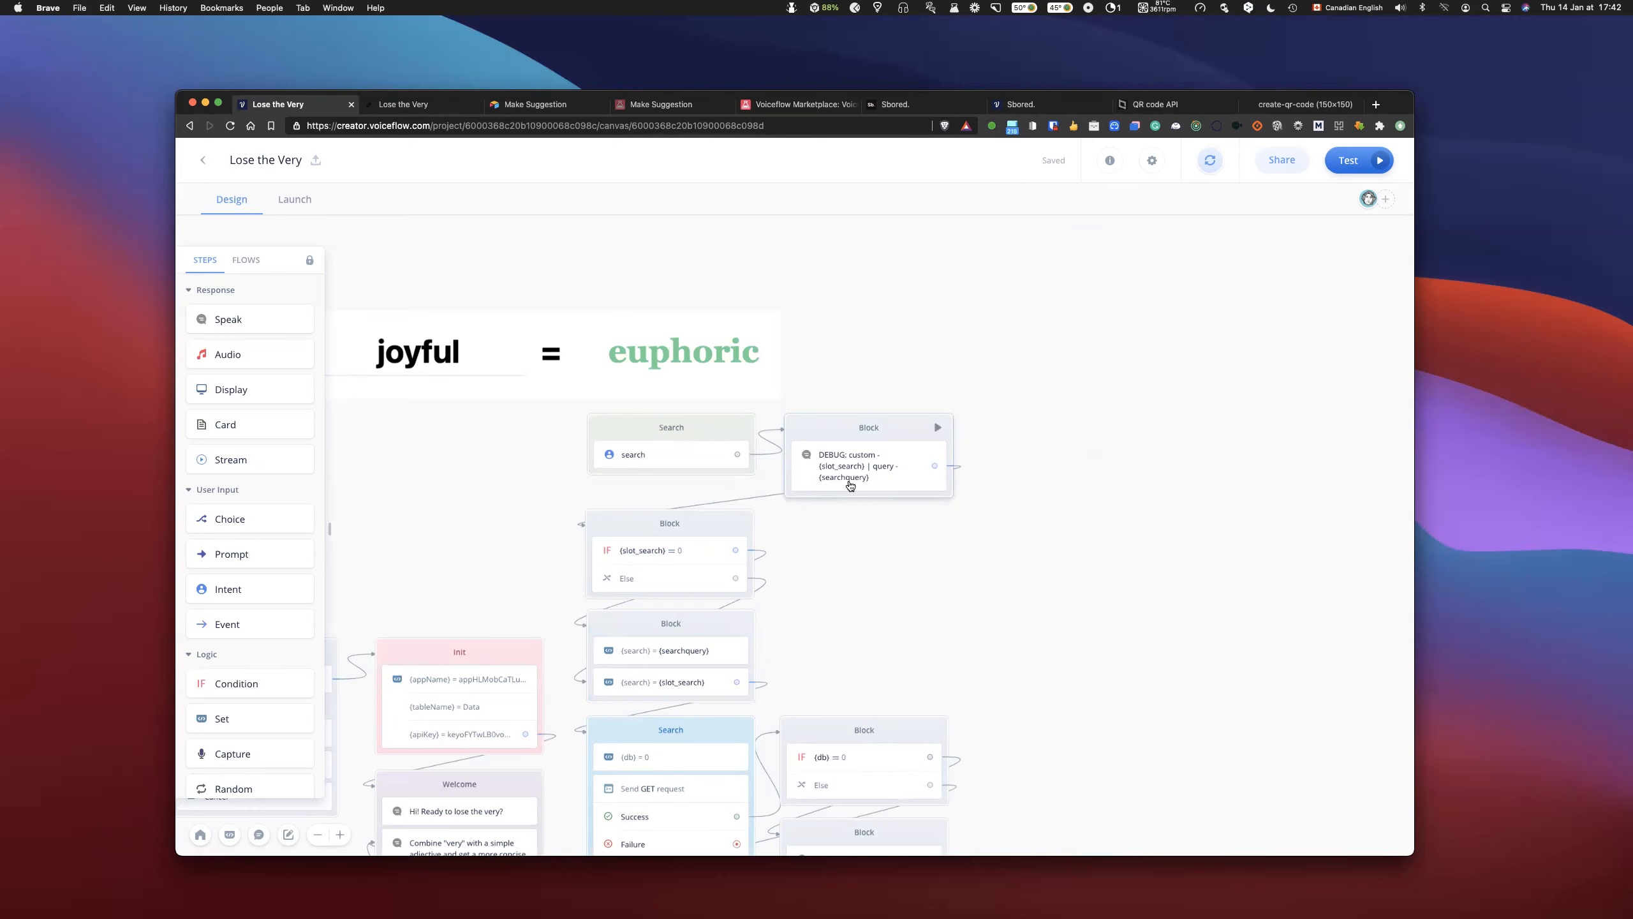
- Split the two search Set steps into separate blocks beside the slot_search condition, and link the searchquery block to the Search request block
scroll(847, 481, down, 3)
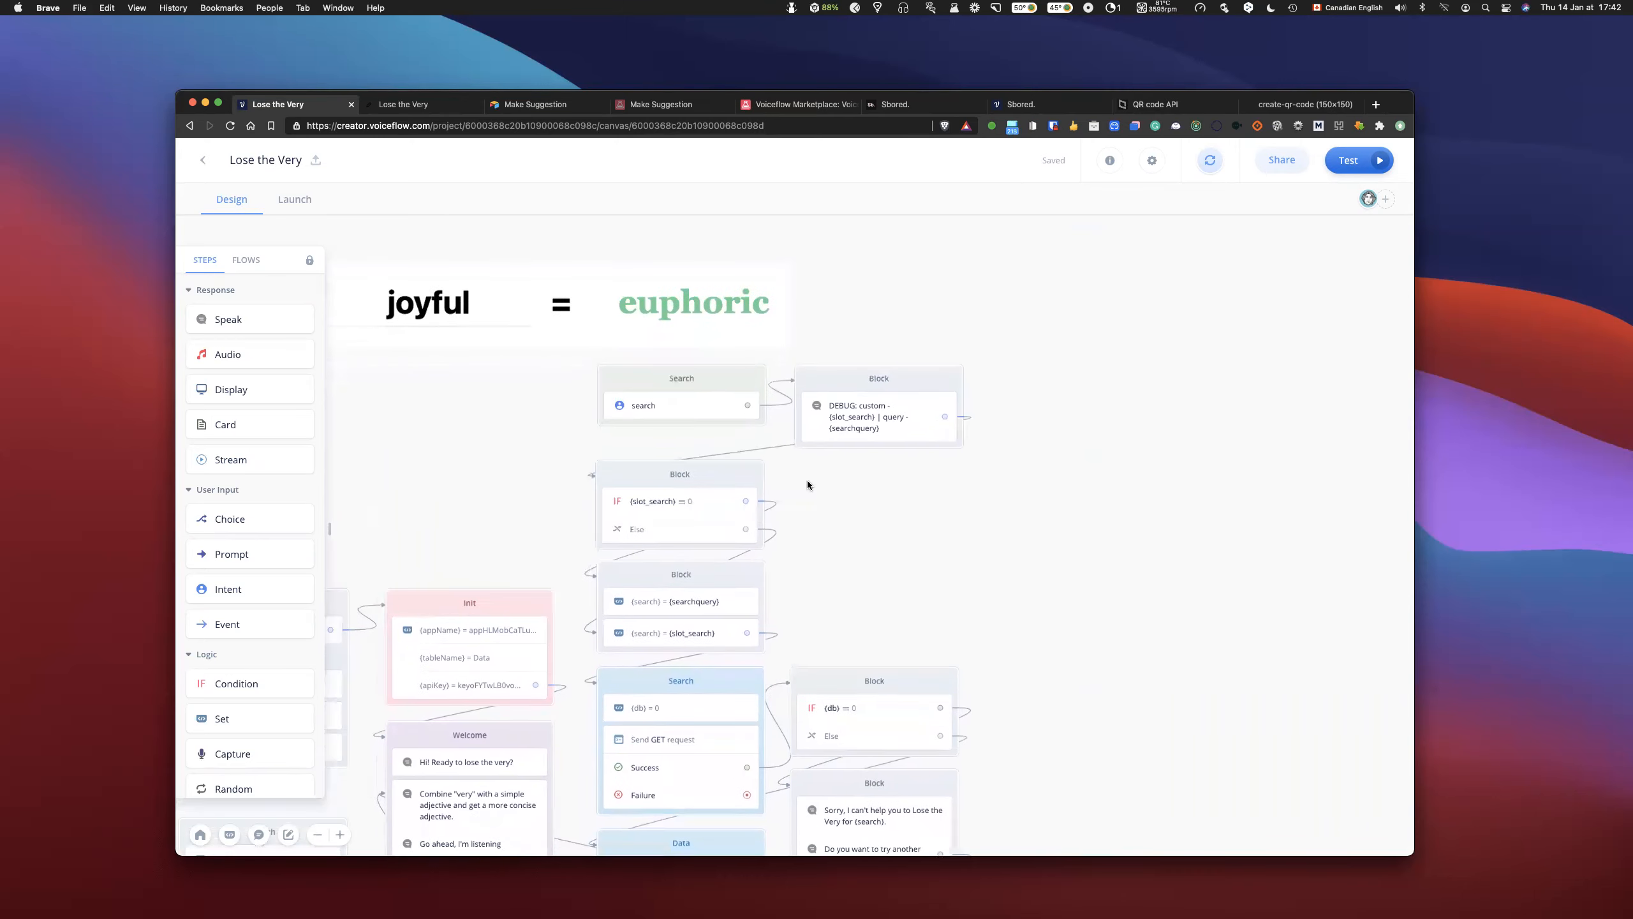
click(752, 486)
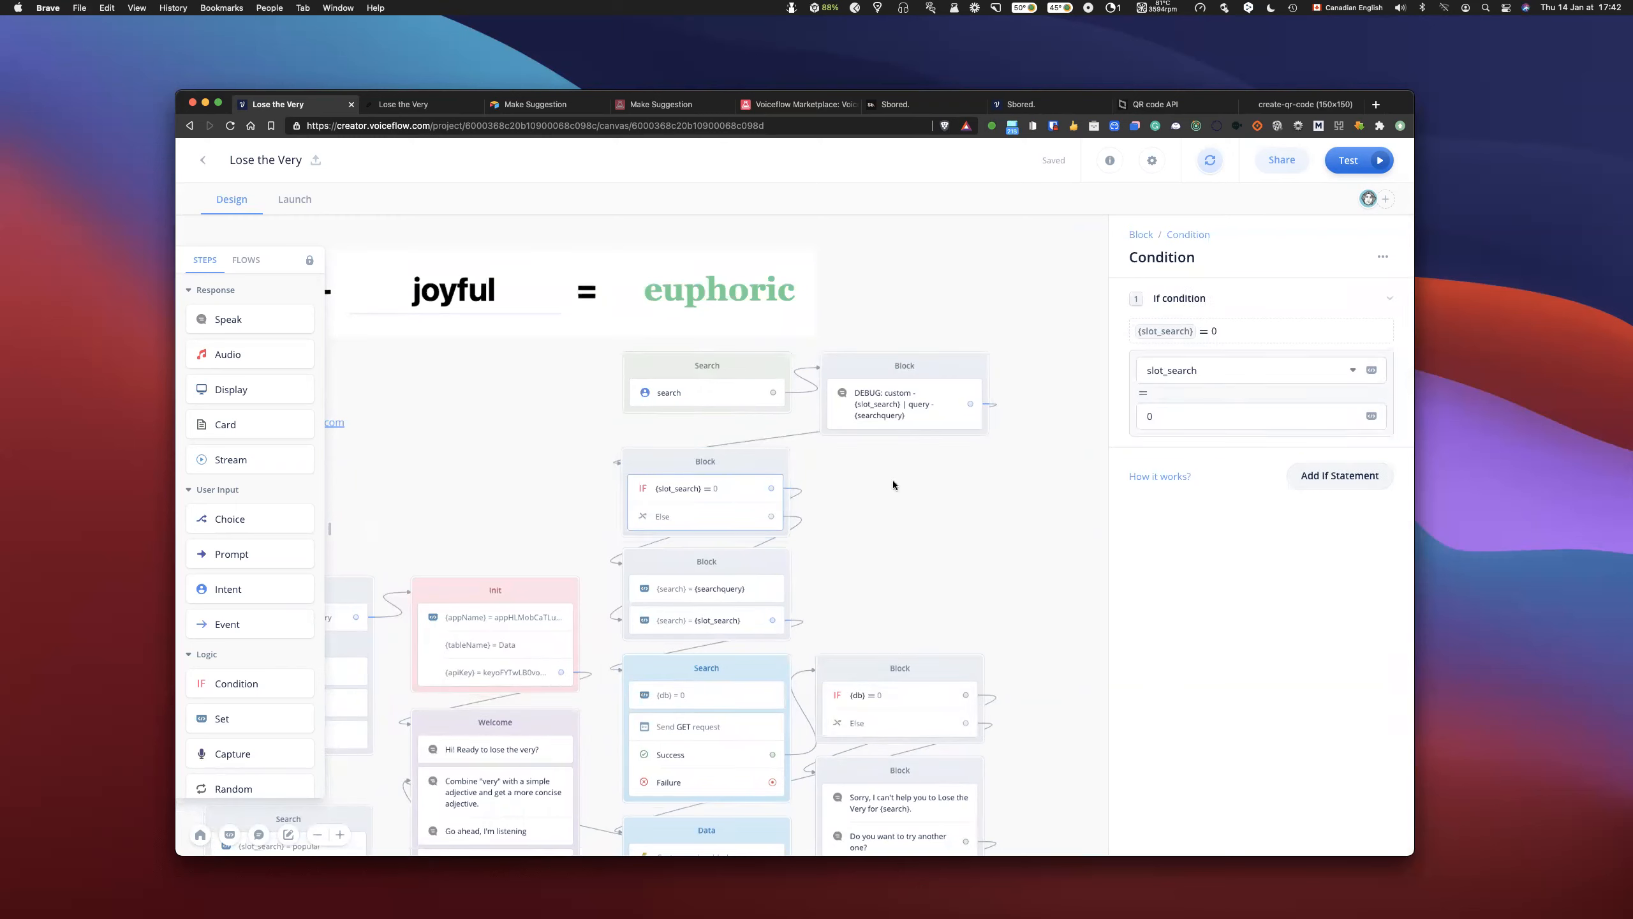
click(725, 584)
scroll(970, 535, down, 3)
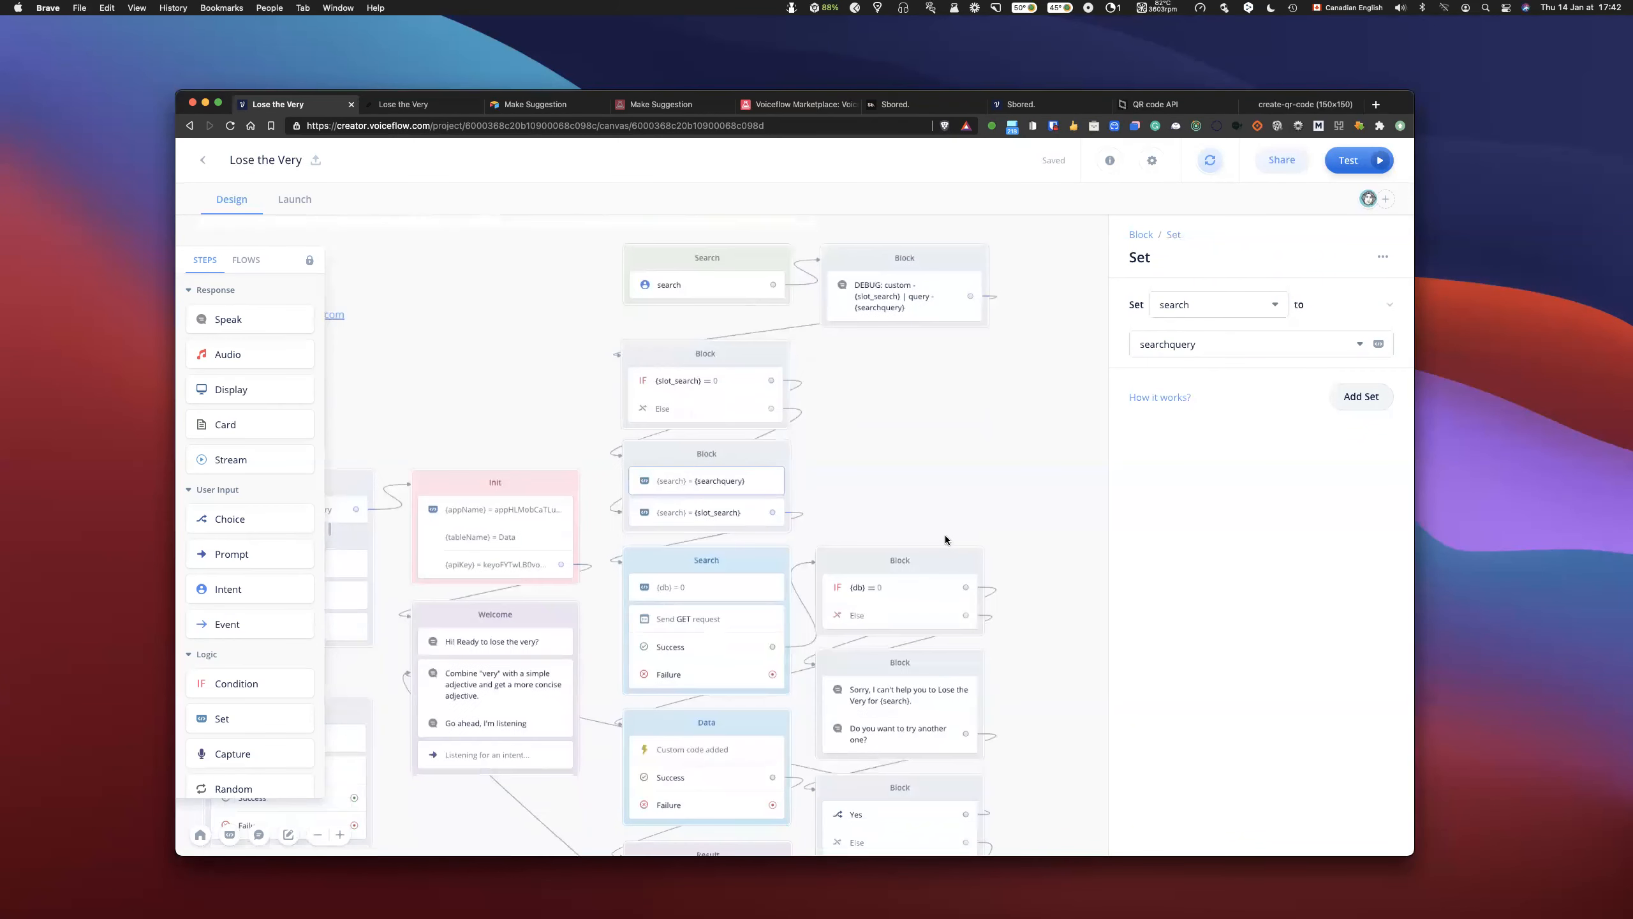
click(949, 467)
drag(698, 513, 958, 479)
drag(736, 447, 934, 348)
drag(956, 454, 902, 427)
drag(969, 382, 627, 567)
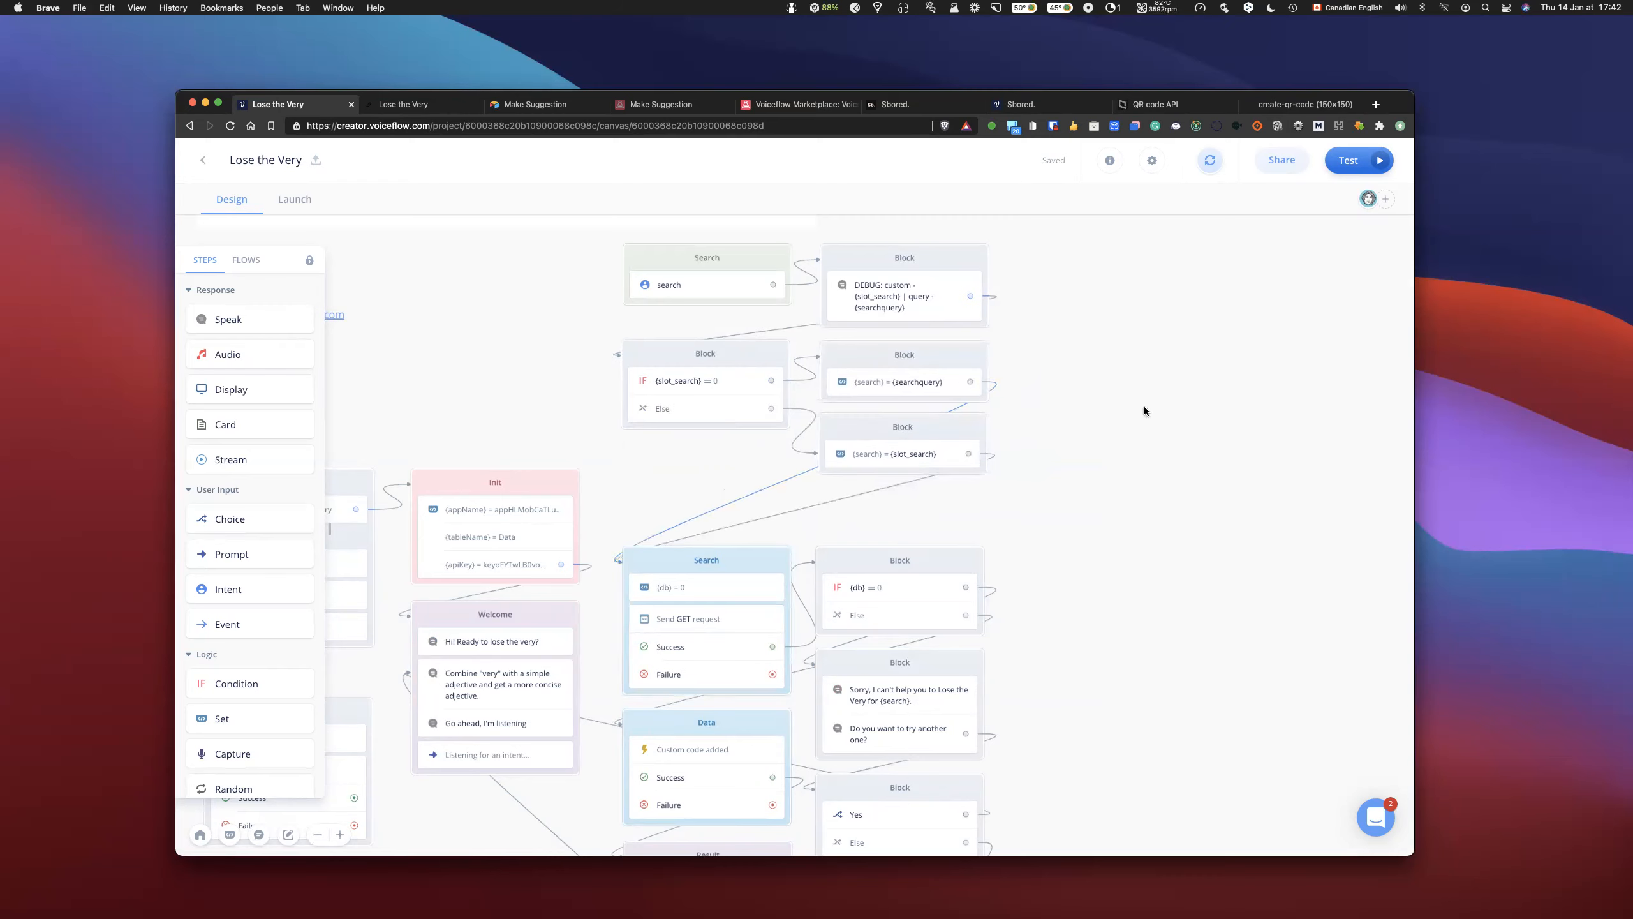
- Test the prototype again with "very popular", review the spoken result in the dialog, and return to the canvas
click(1348, 163)
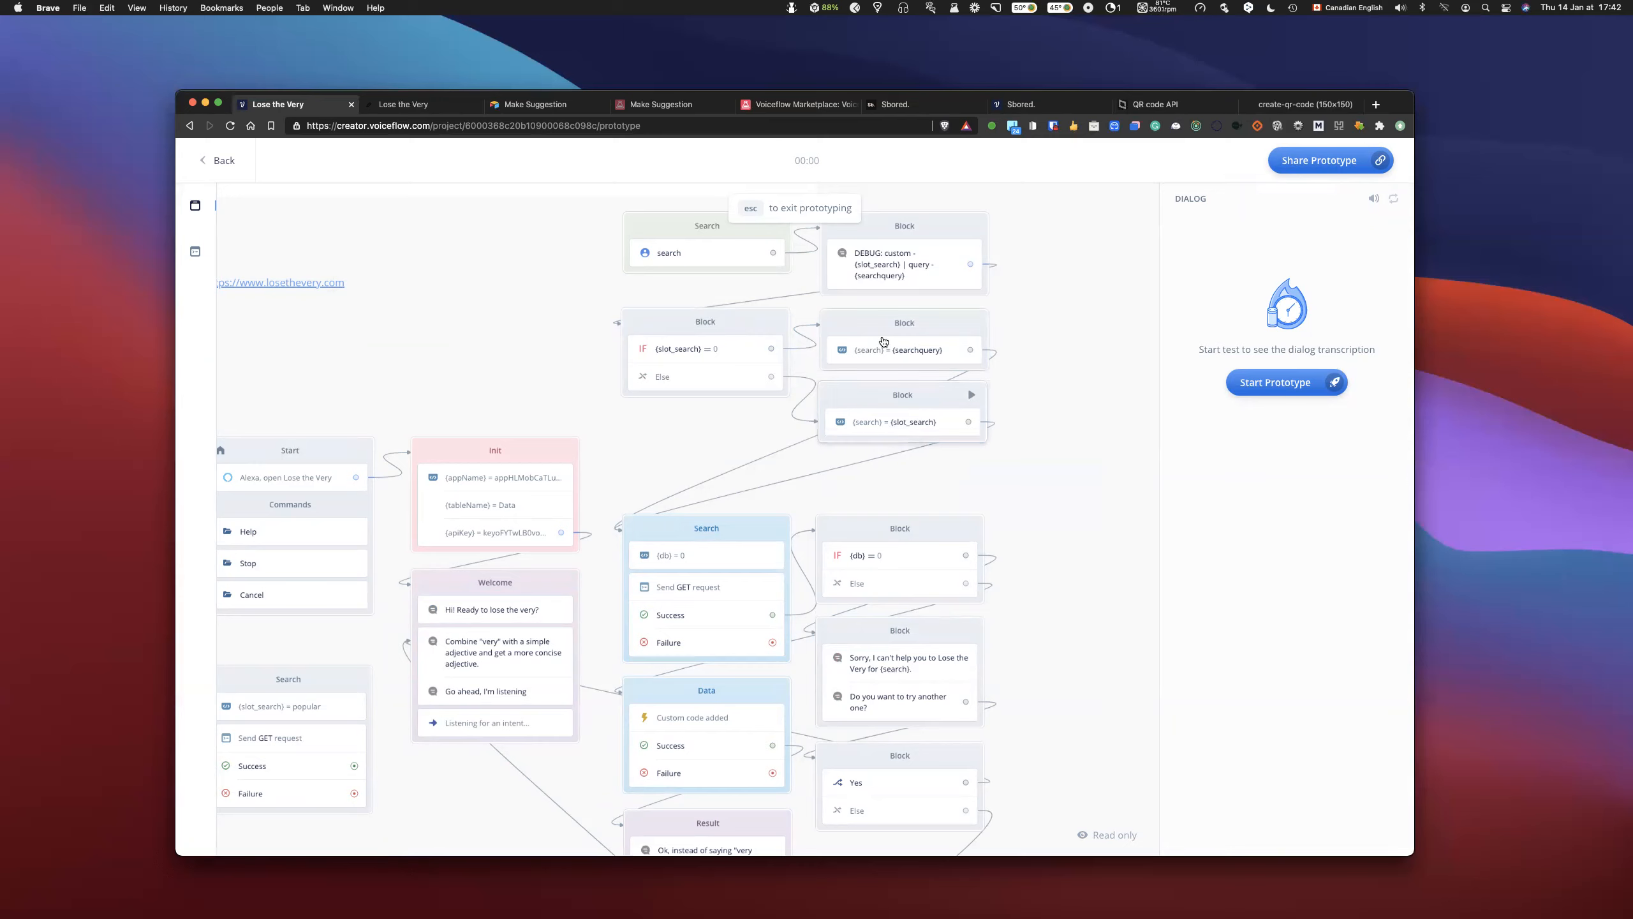
click(1286, 381)
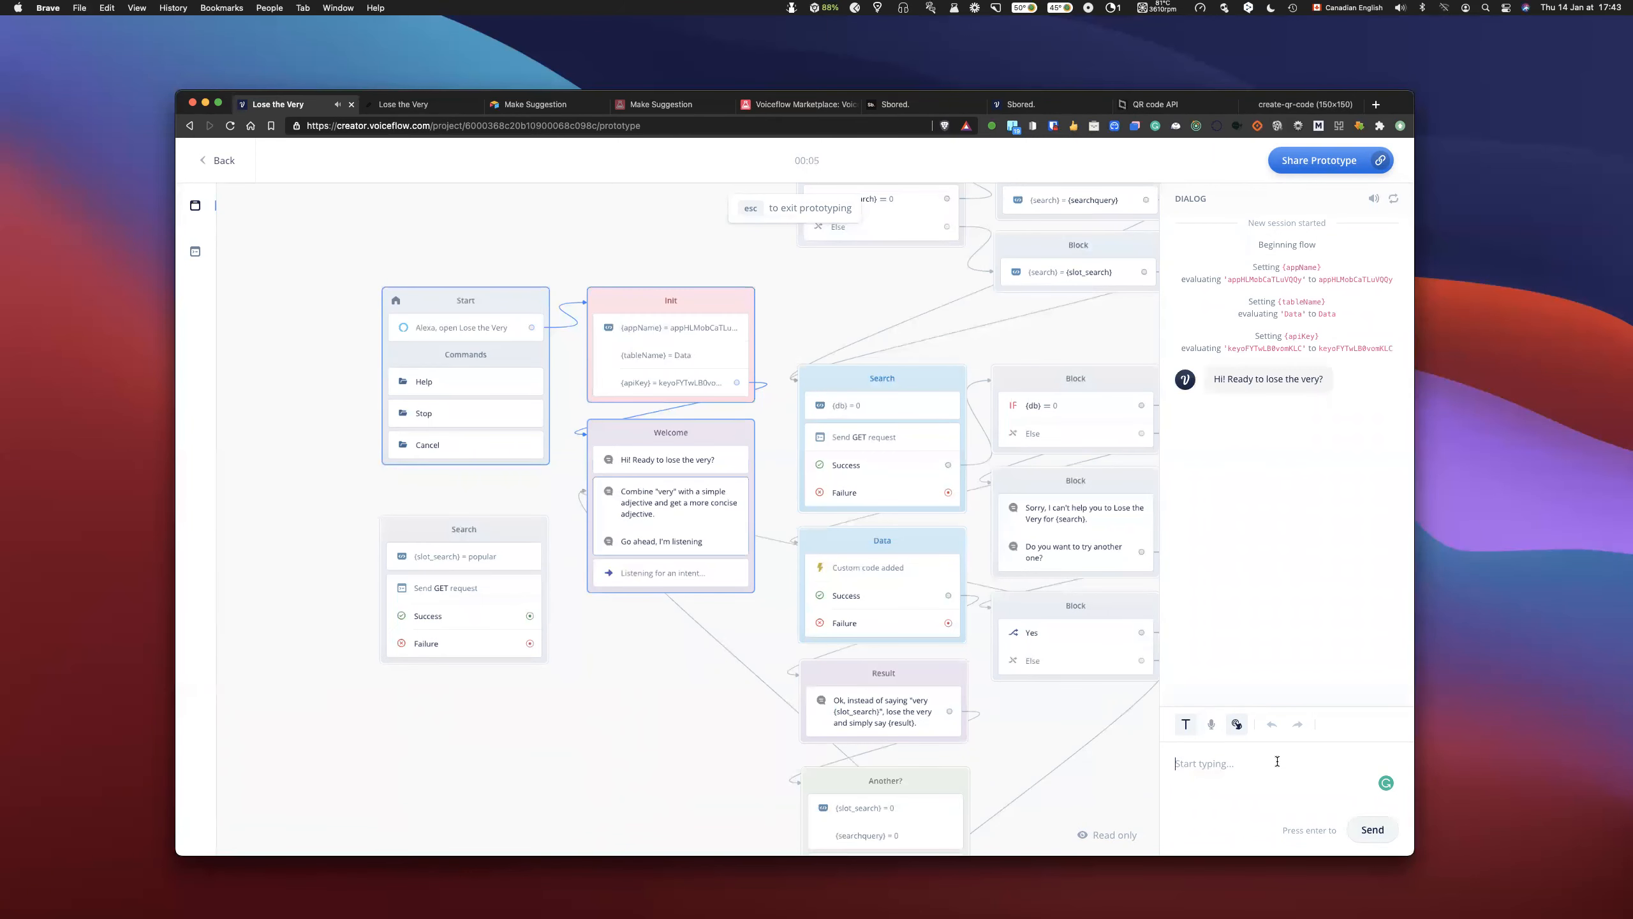
text(very)
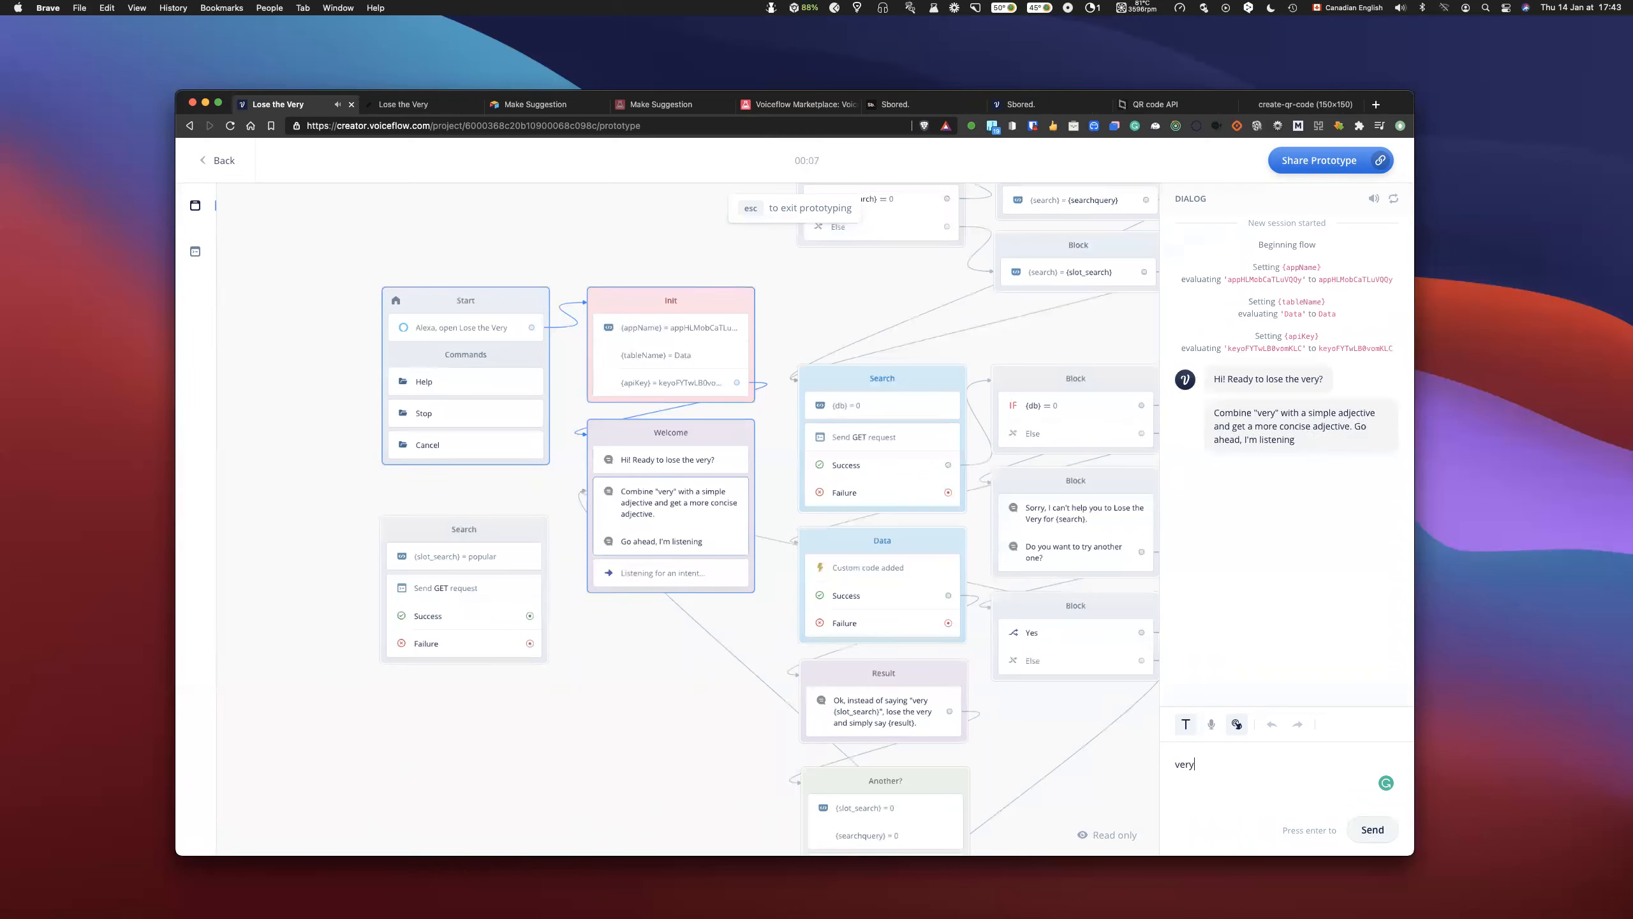
text( popular)
key(Return)
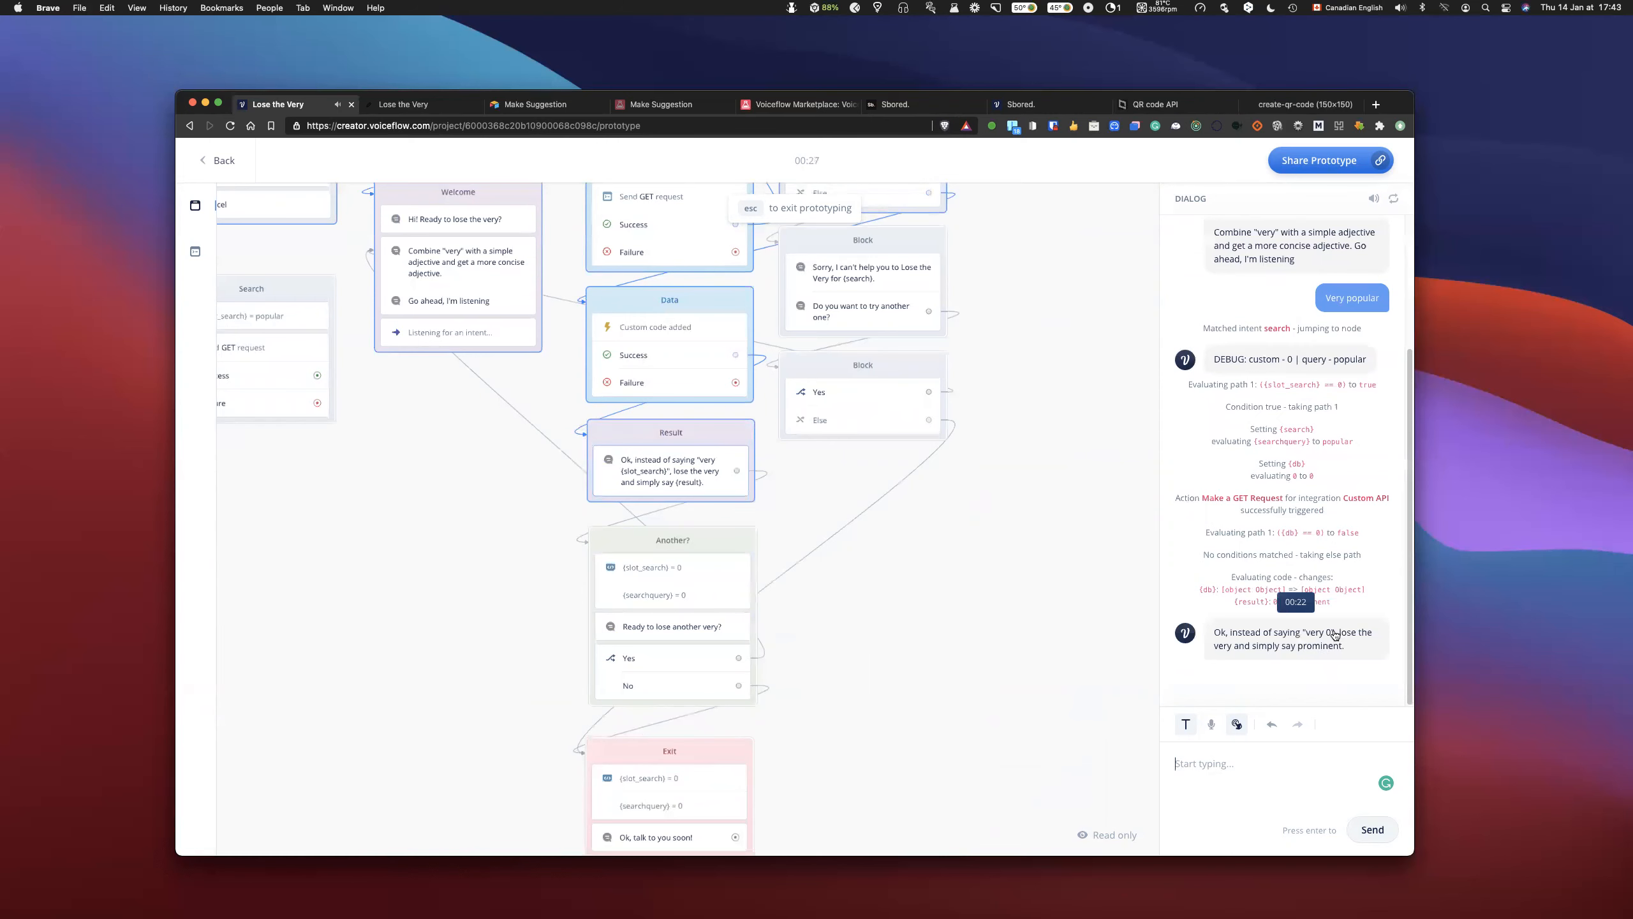
scroll(1309, 555, up, 2)
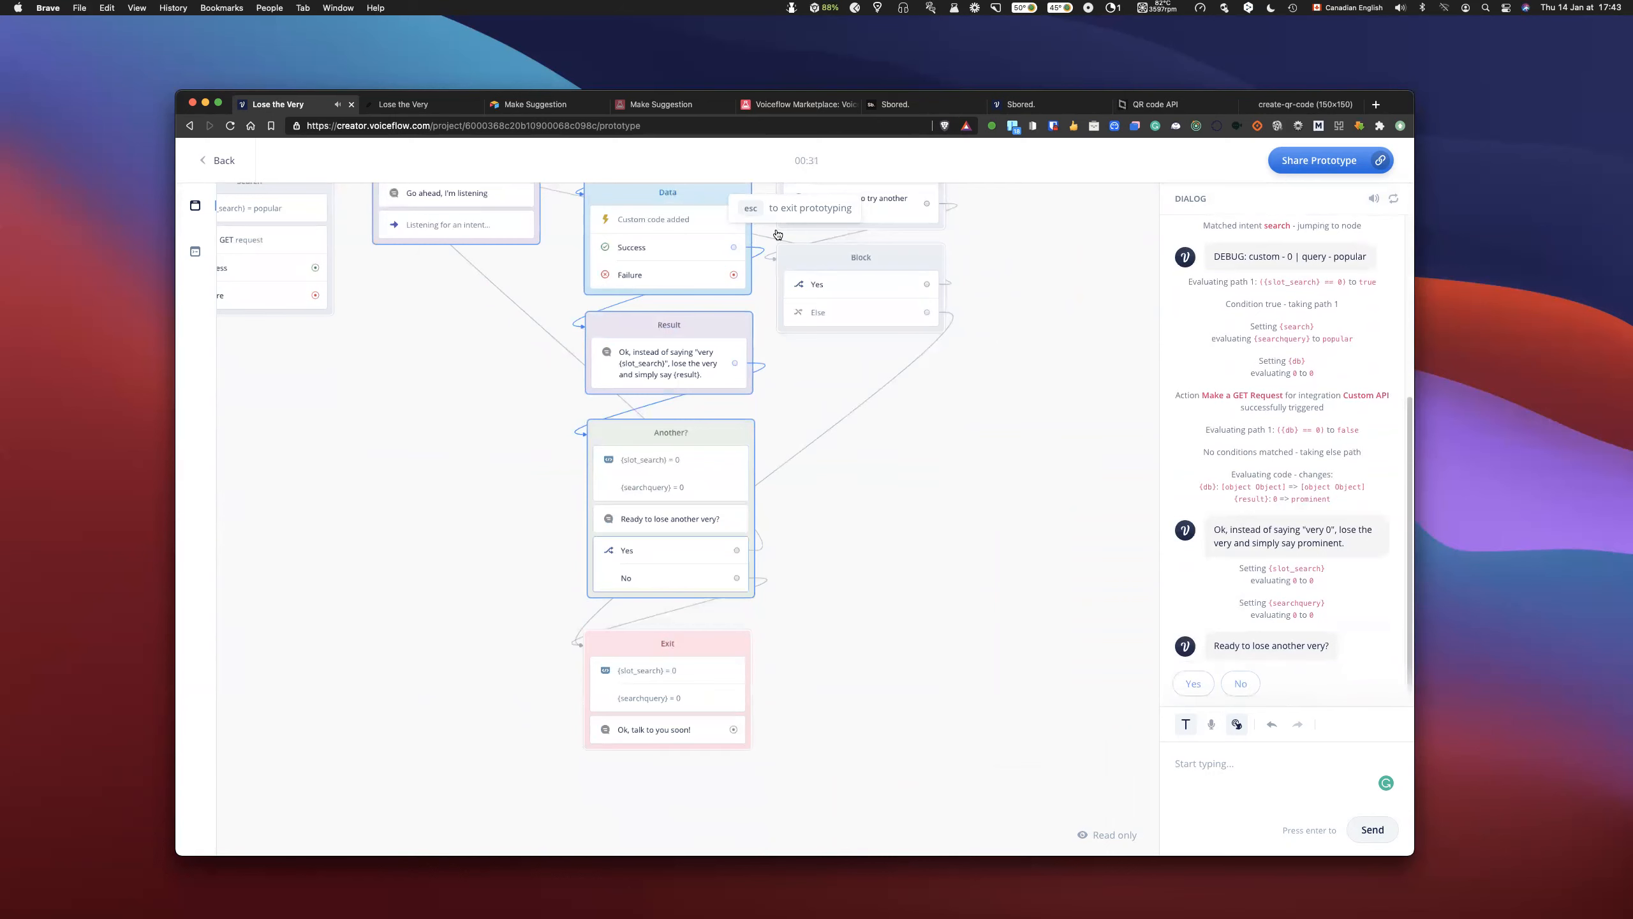
key(Escape)
- Replace the {slot_search} variable with {search} in the Result block's spoken message
scroll(758, 442, up, 2)
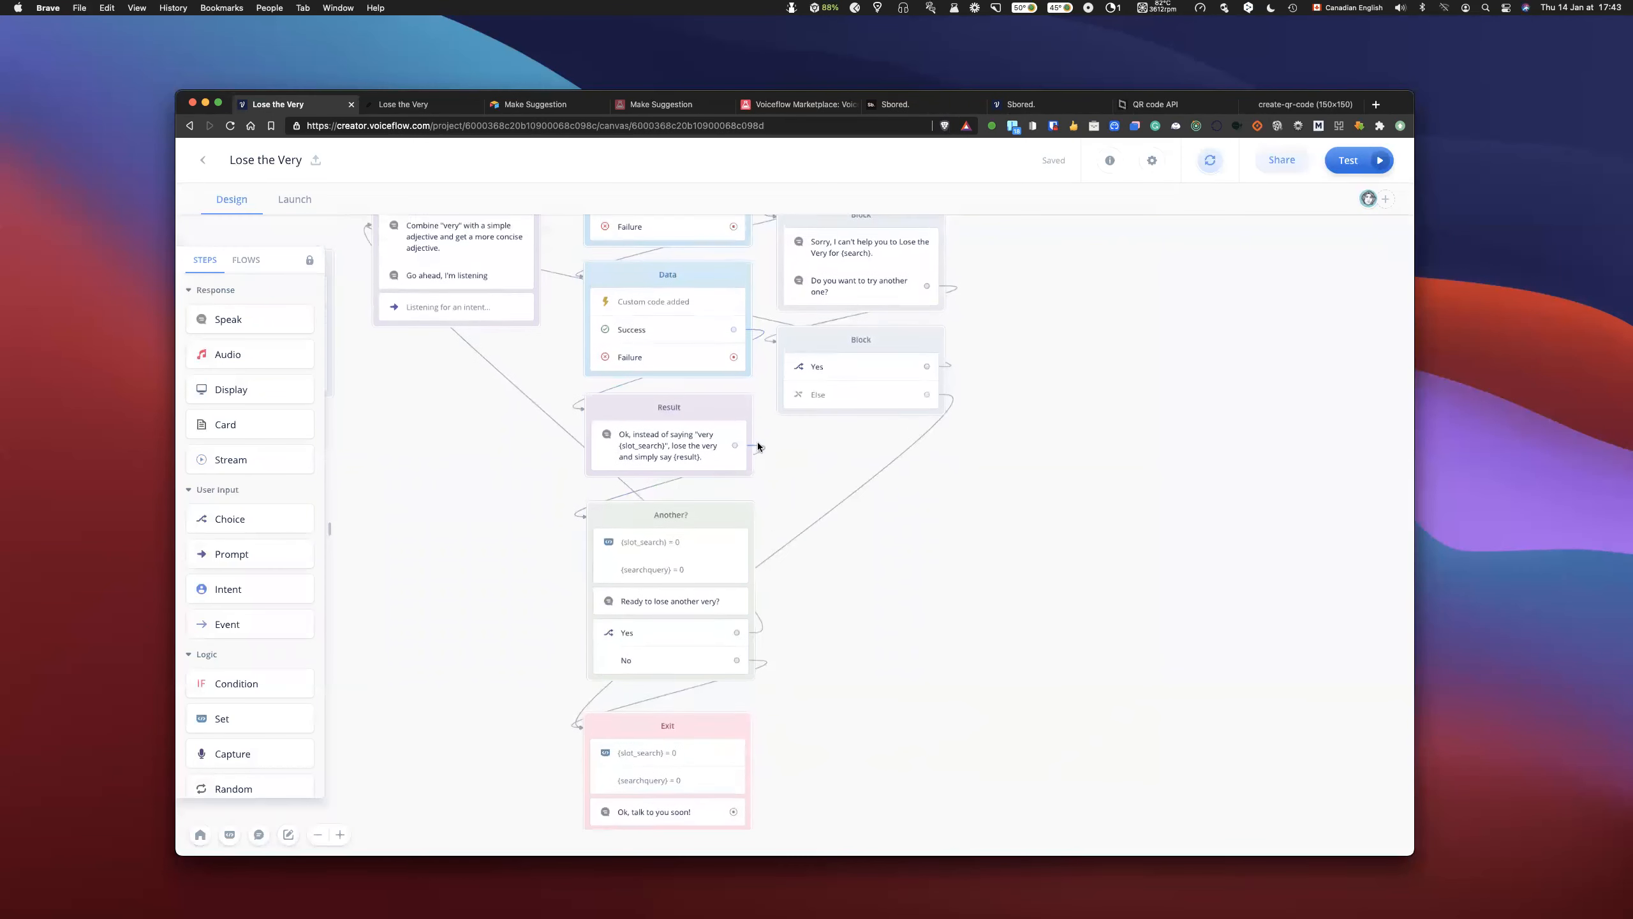
click(674, 453)
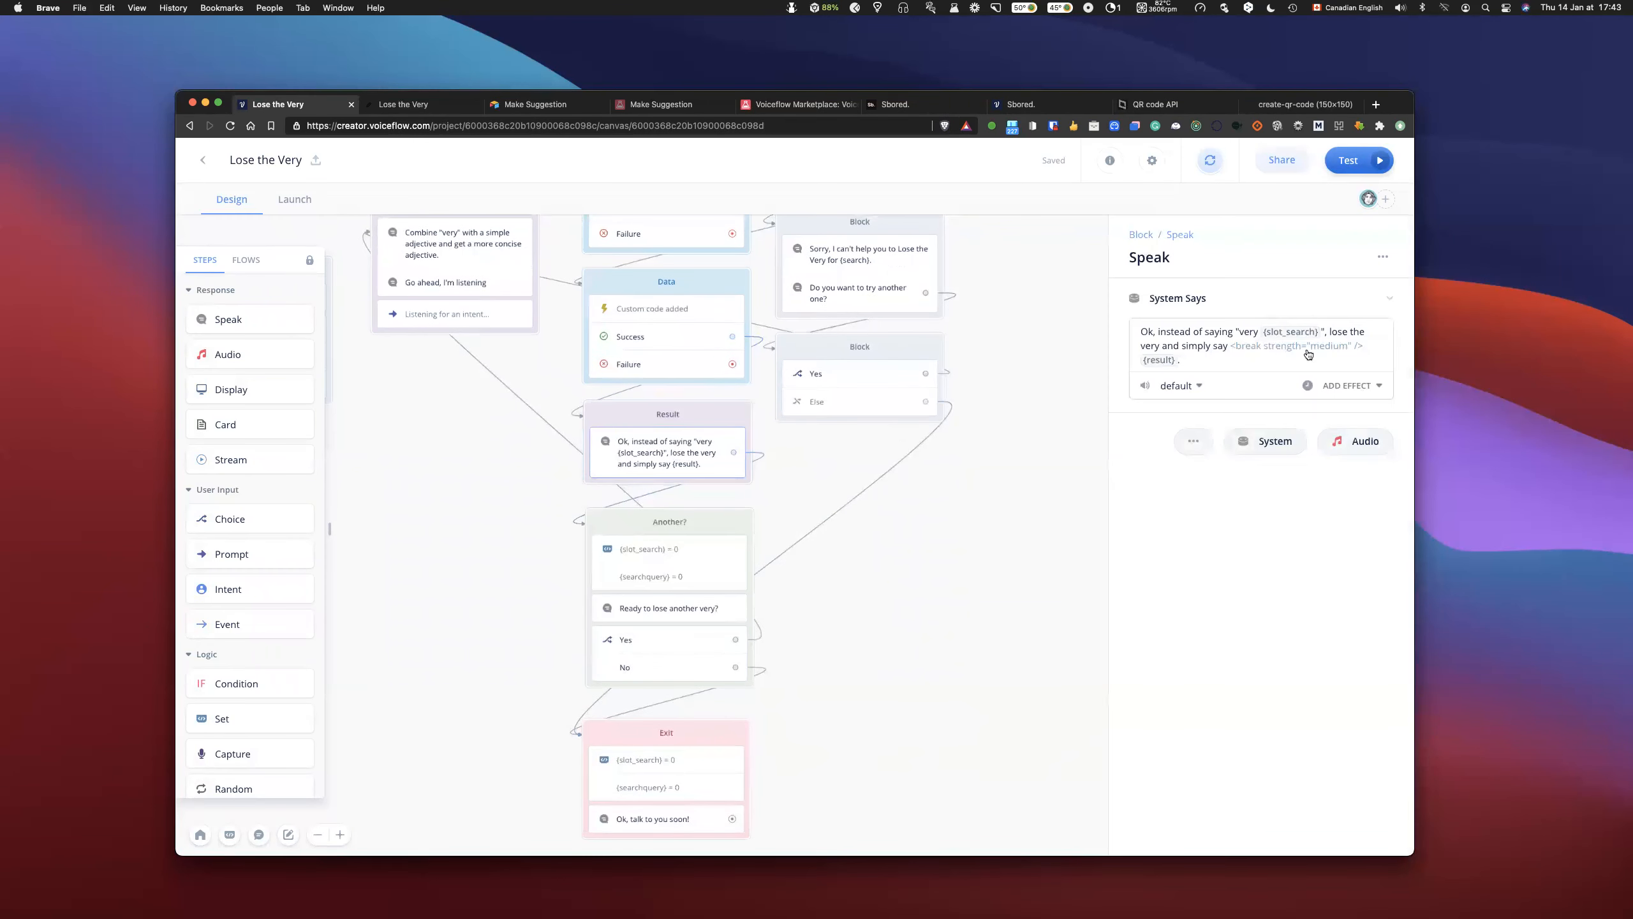
click(1321, 329)
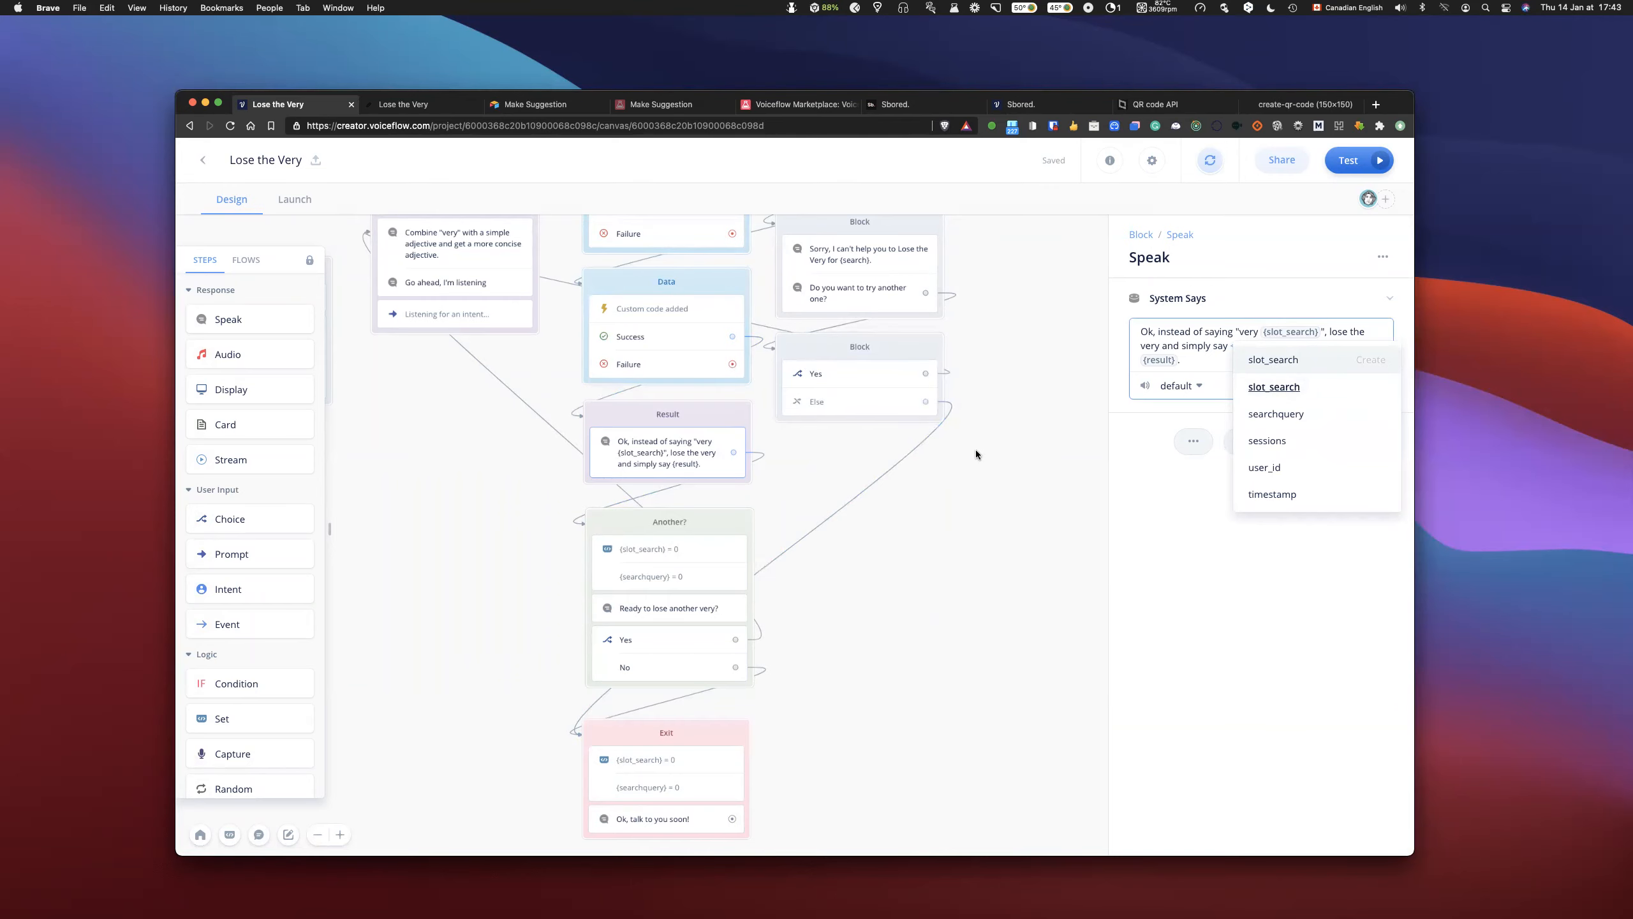
scroll(837, 449, up, 10)
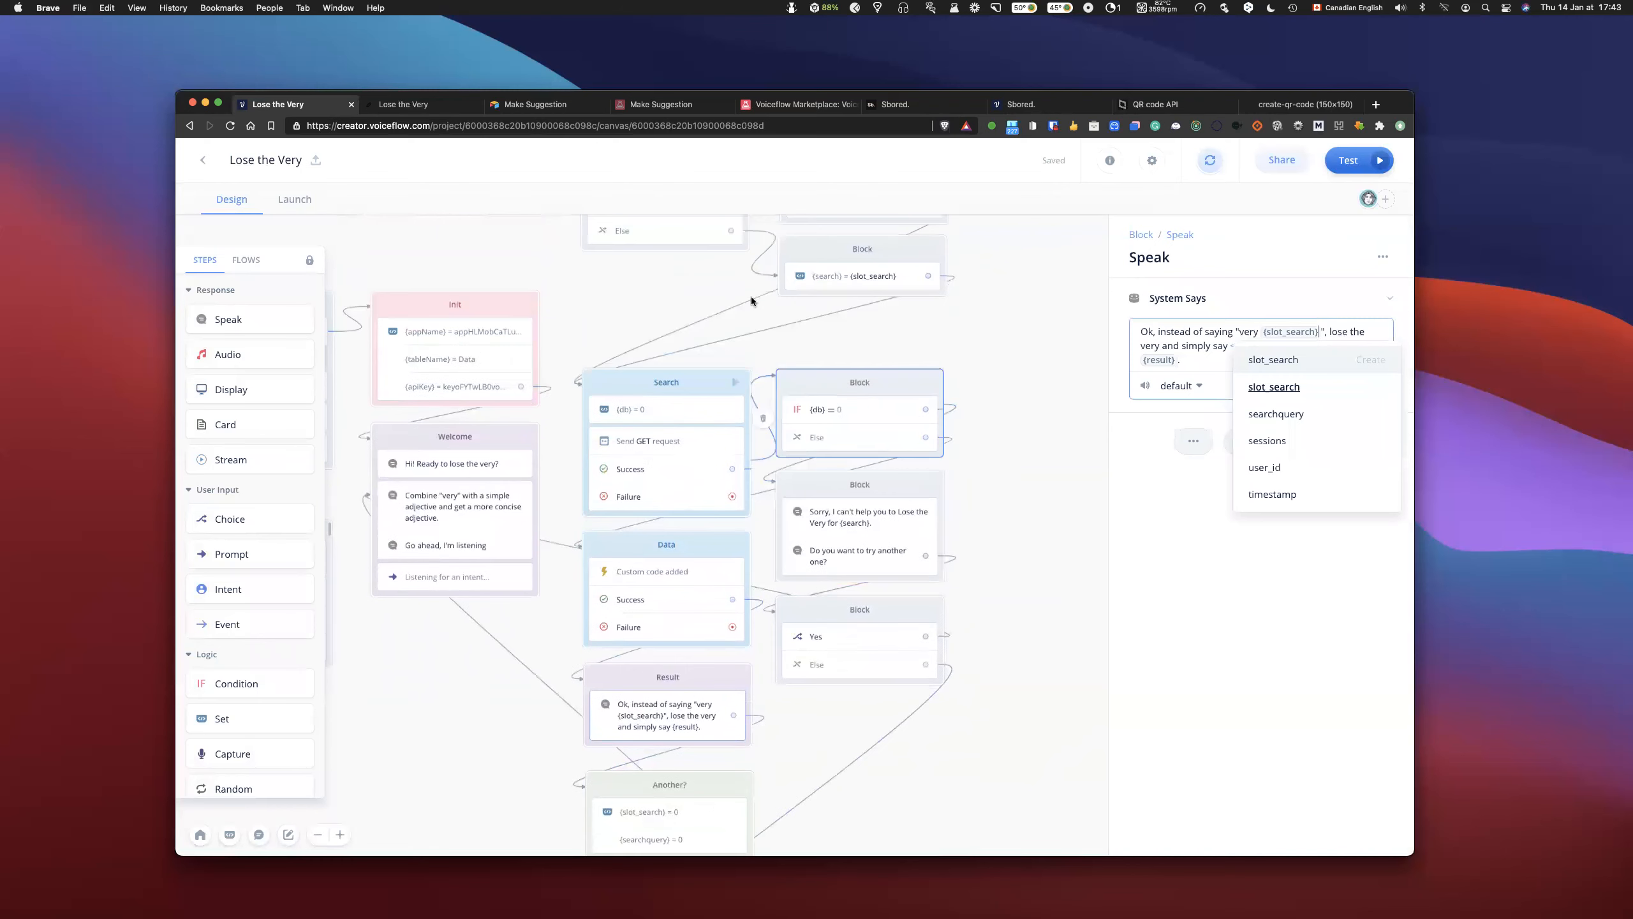
scroll(752, 300, up, 2)
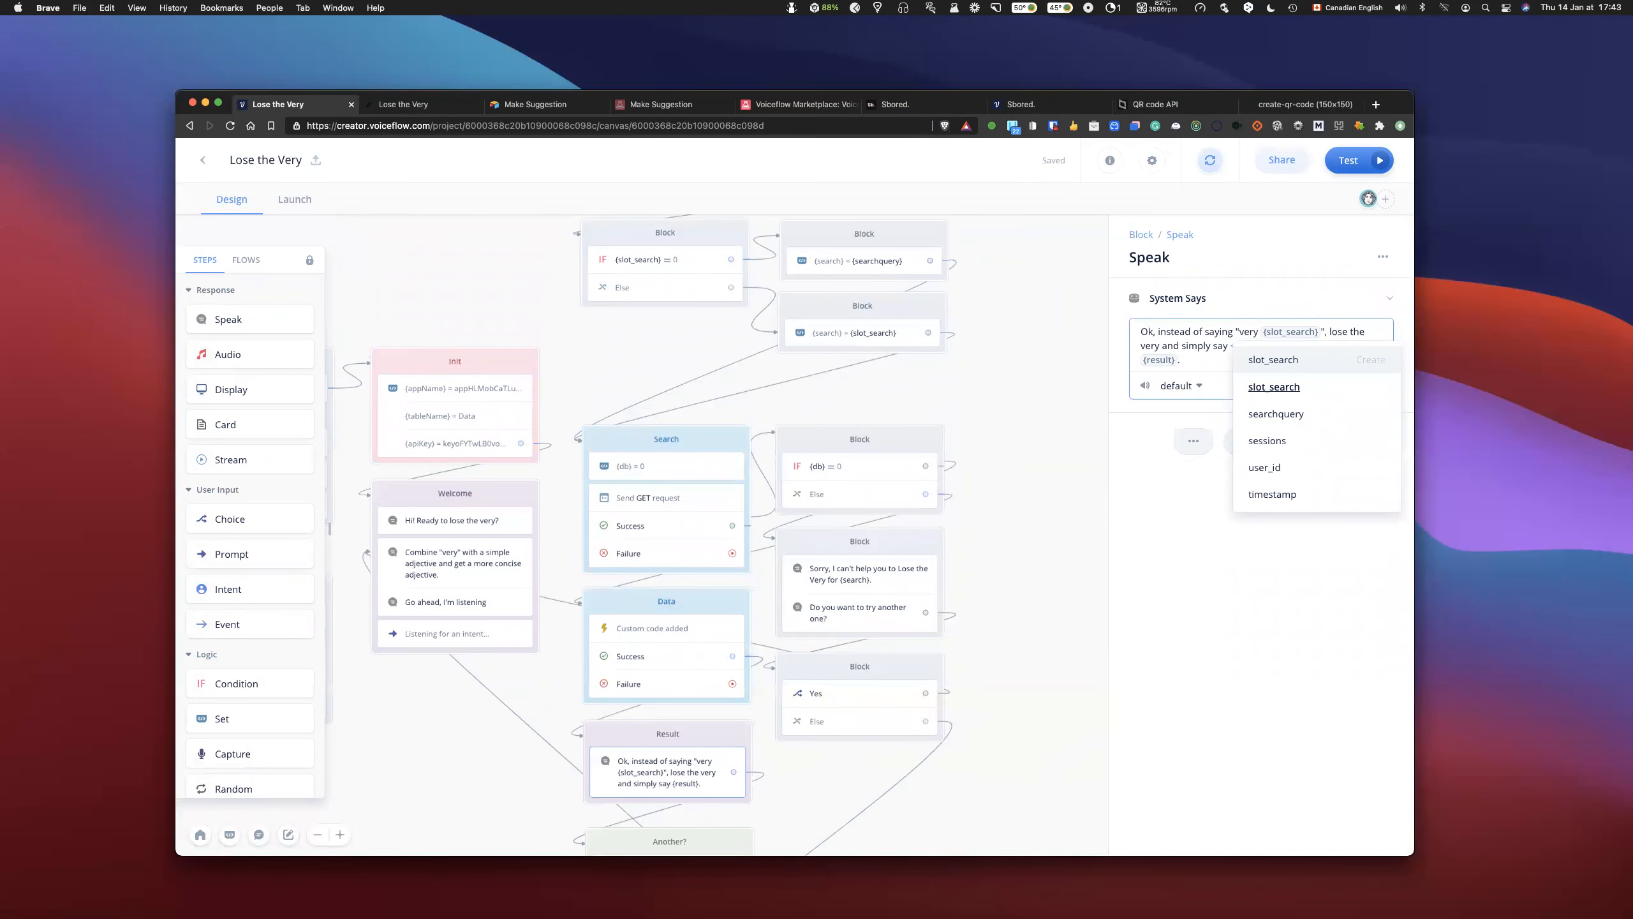
key(BackSpace)
text({sear)
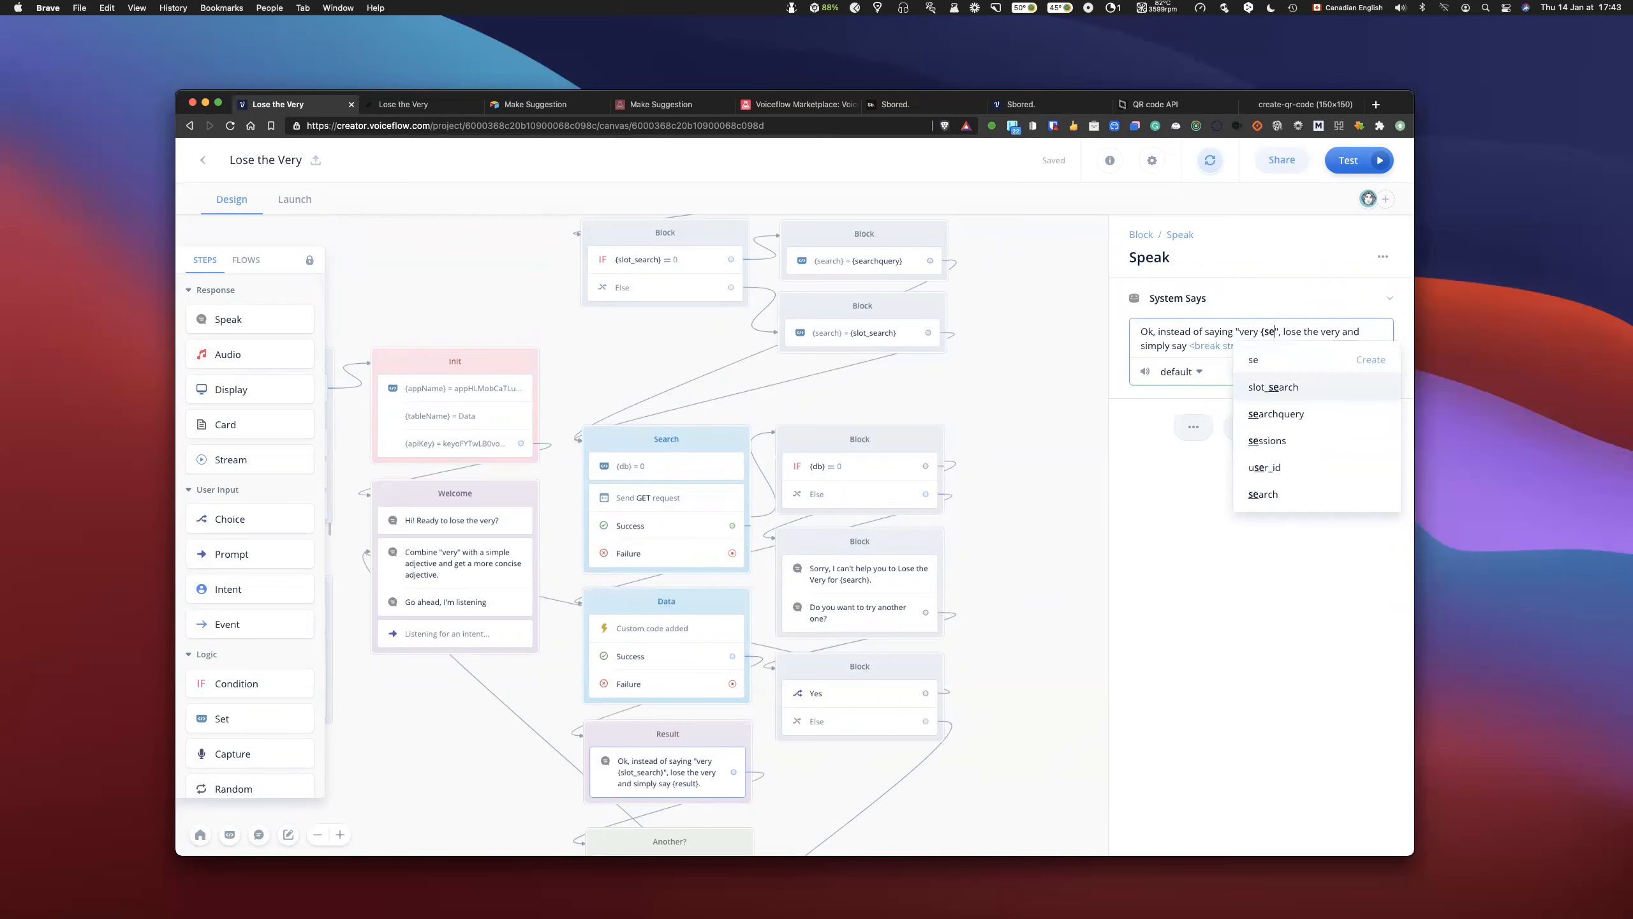
key(Down)
key(Down)
key(Return)
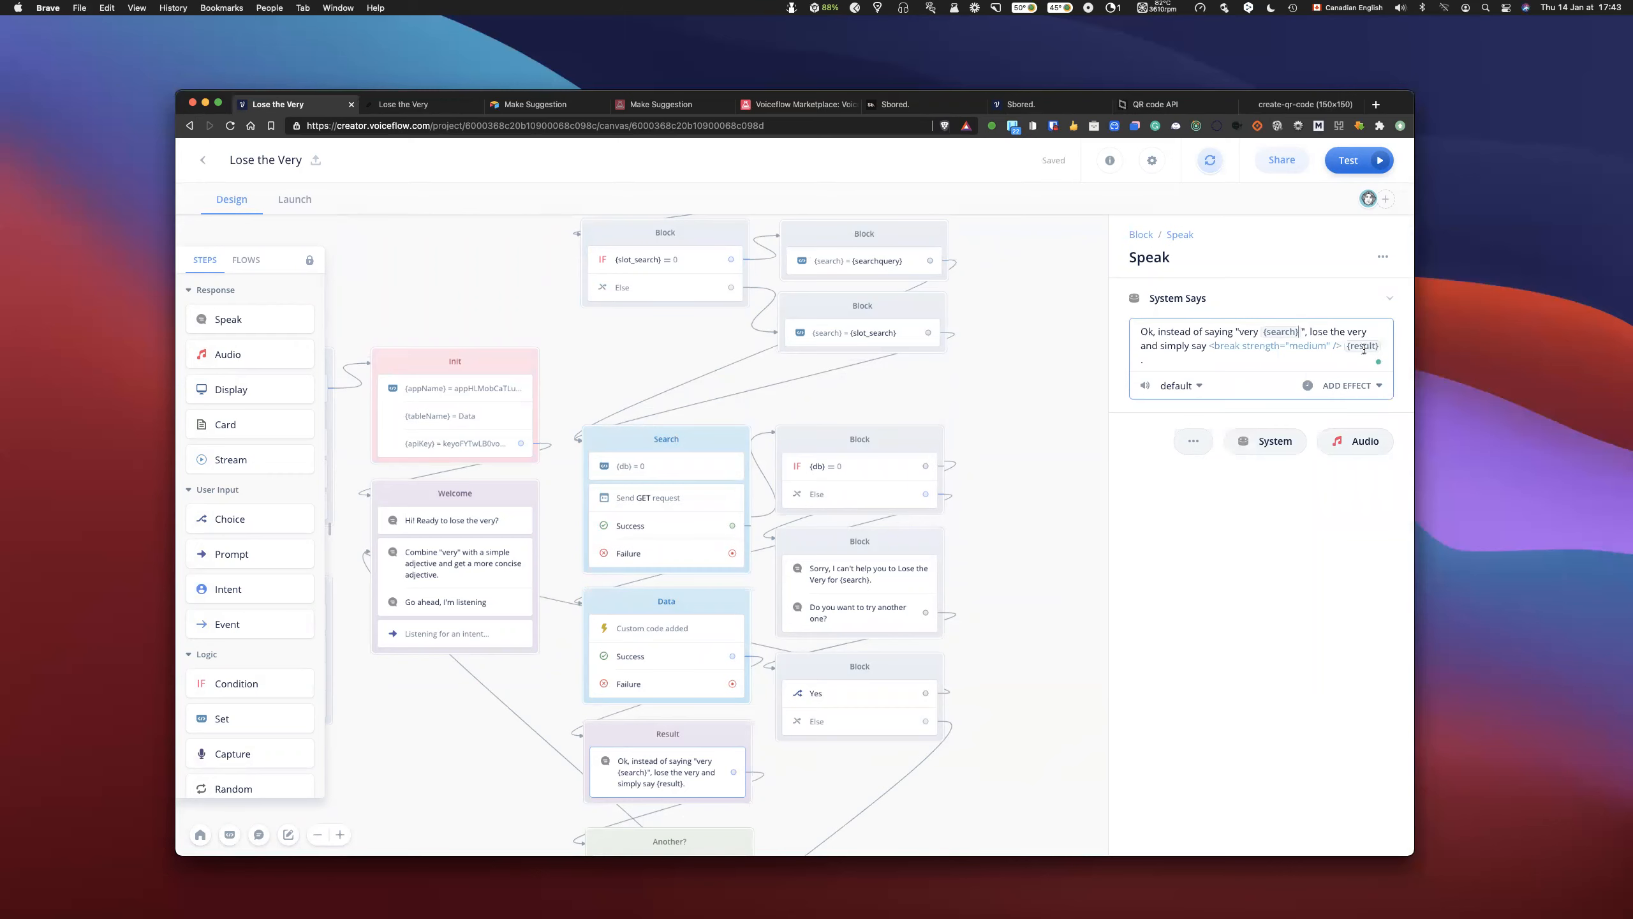
click(1010, 426)
- Link the search intent directly to the slot_search condition block, and delete the DEBUG Speak block
scroll(1031, 422, up, 3)
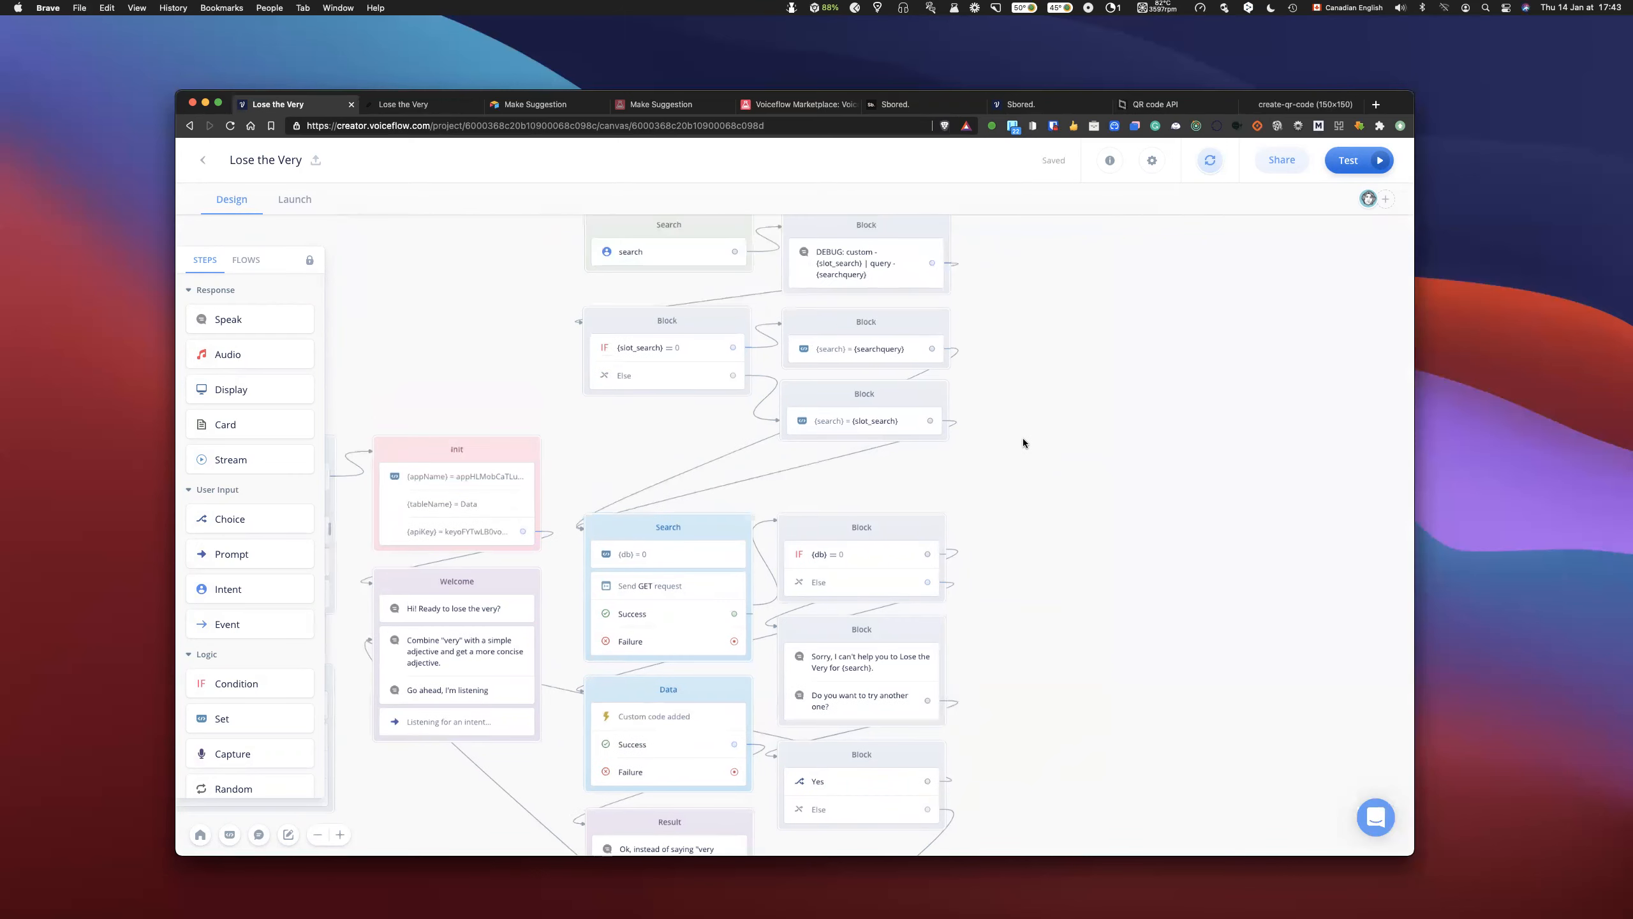
scroll(1018, 484, up, 2)
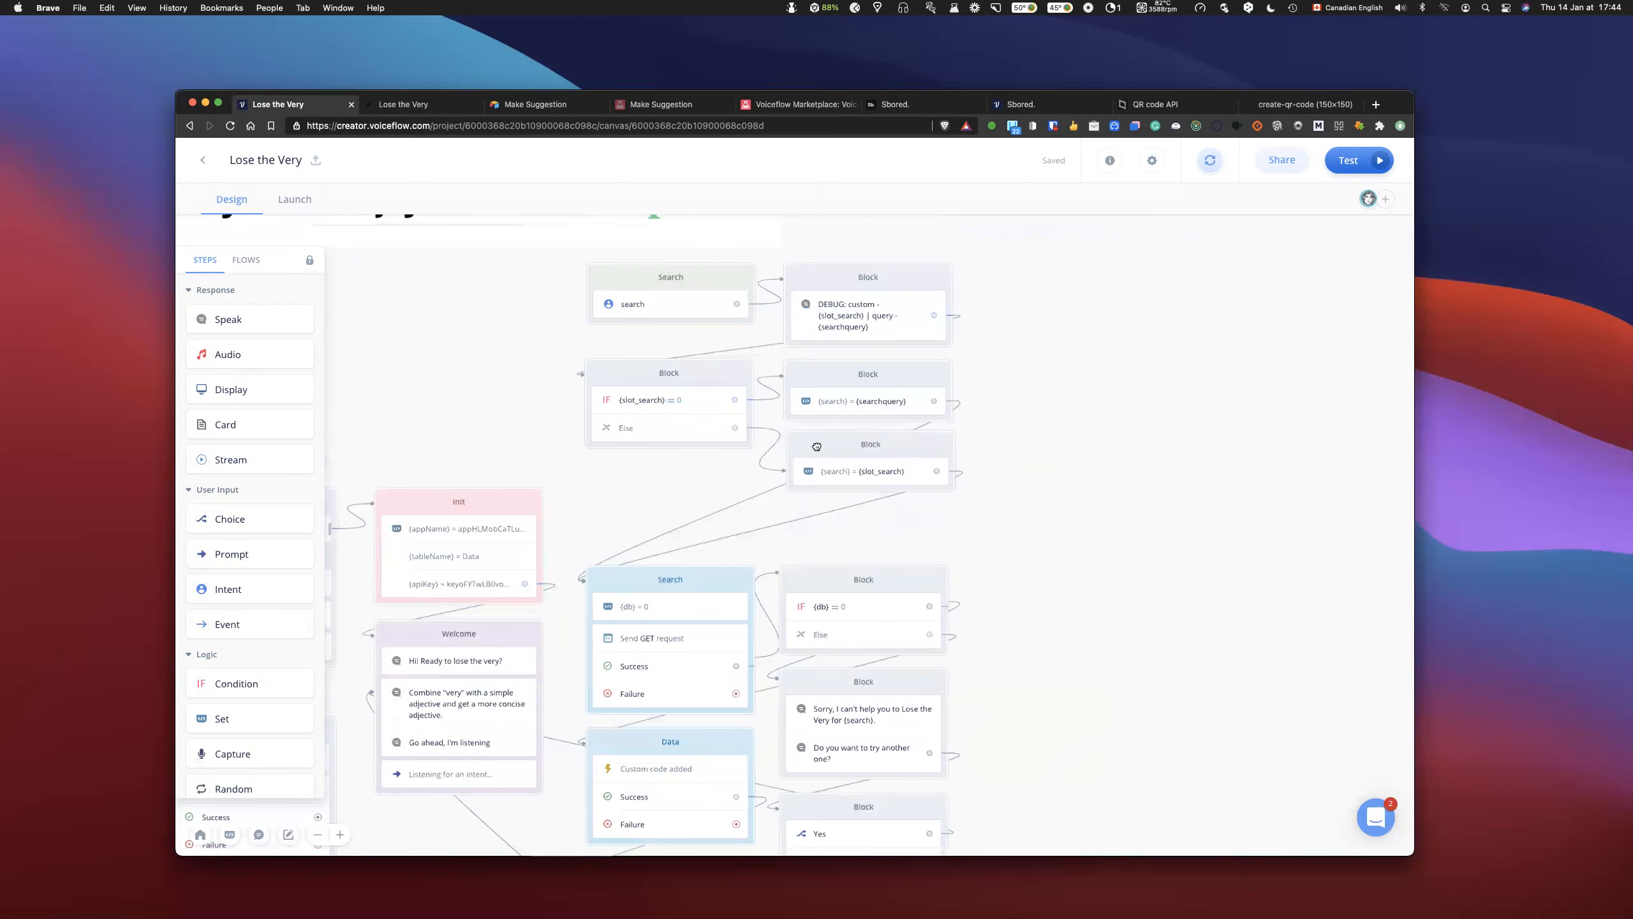
scroll(1088, 519, down, 5)
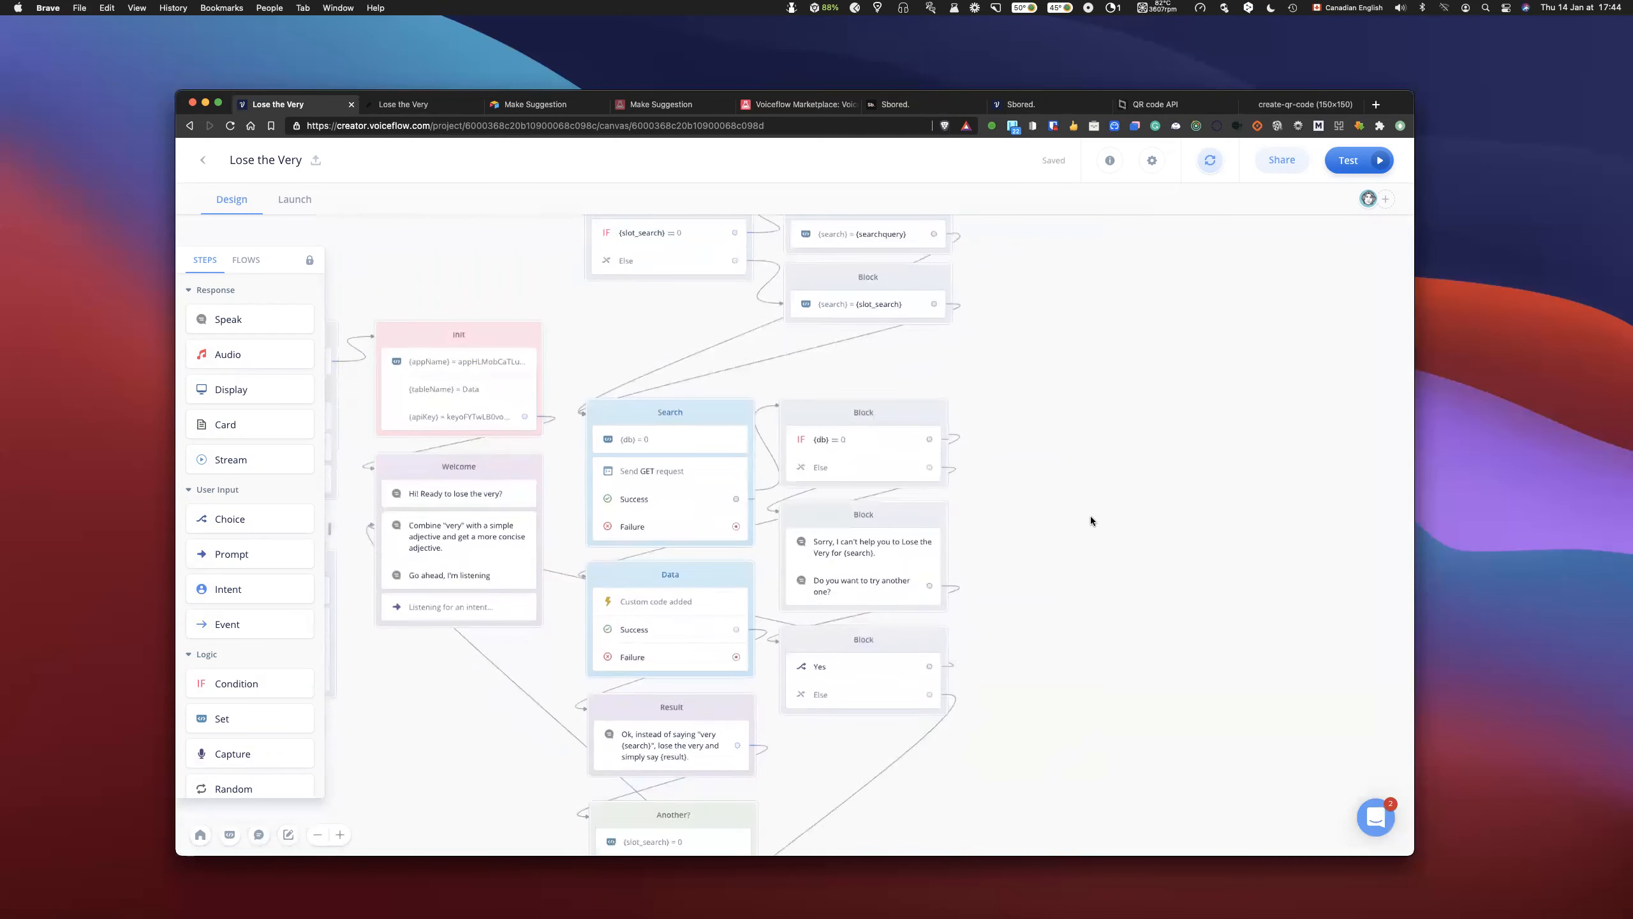
scroll(1095, 505, up, 5)
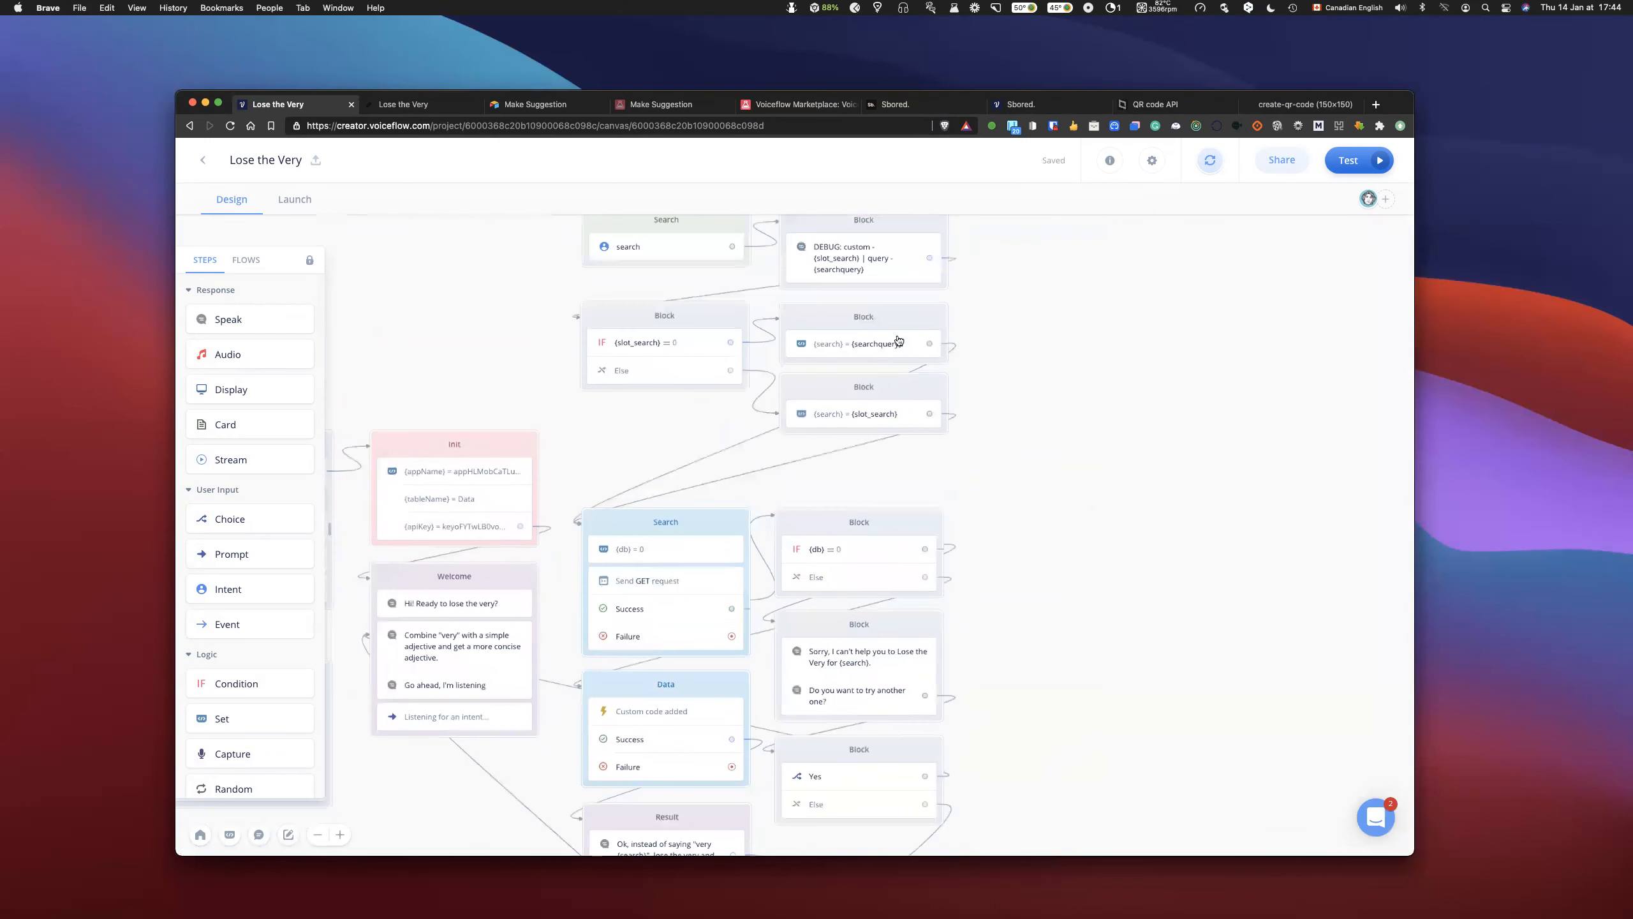
drag(731, 318, 607, 394)
click(817, 303)
click(991, 285)
key(BackSpace)
- Run the prototype with "very popular" on the cleaned-up flow, and review the dialog log from the session start
click(1353, 165)
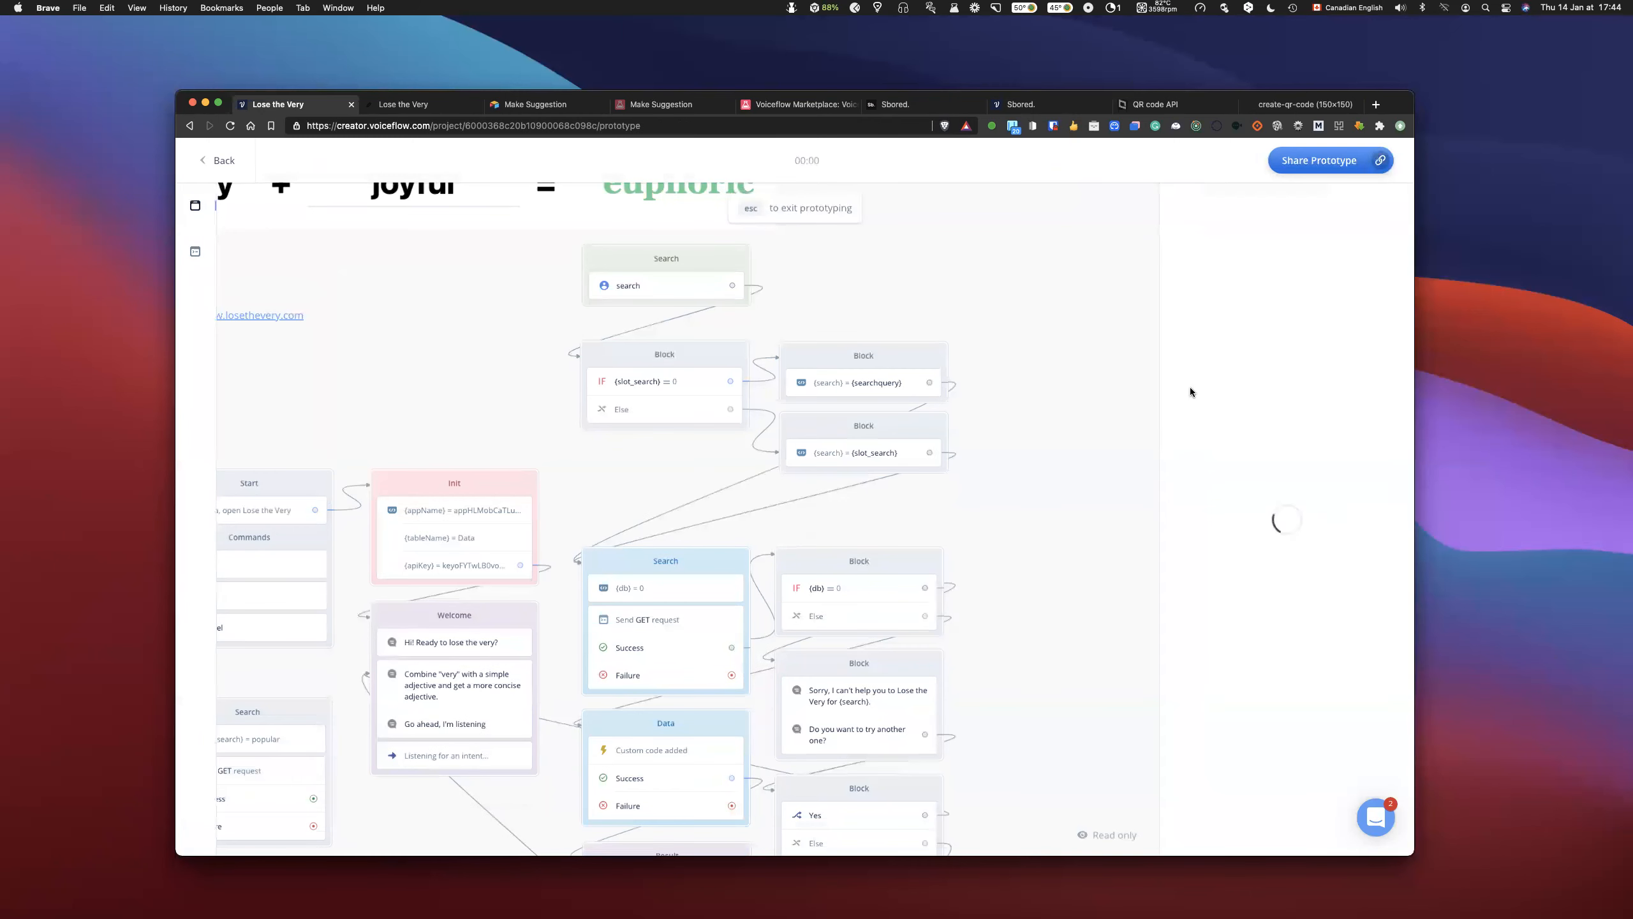
click(1282, 383)
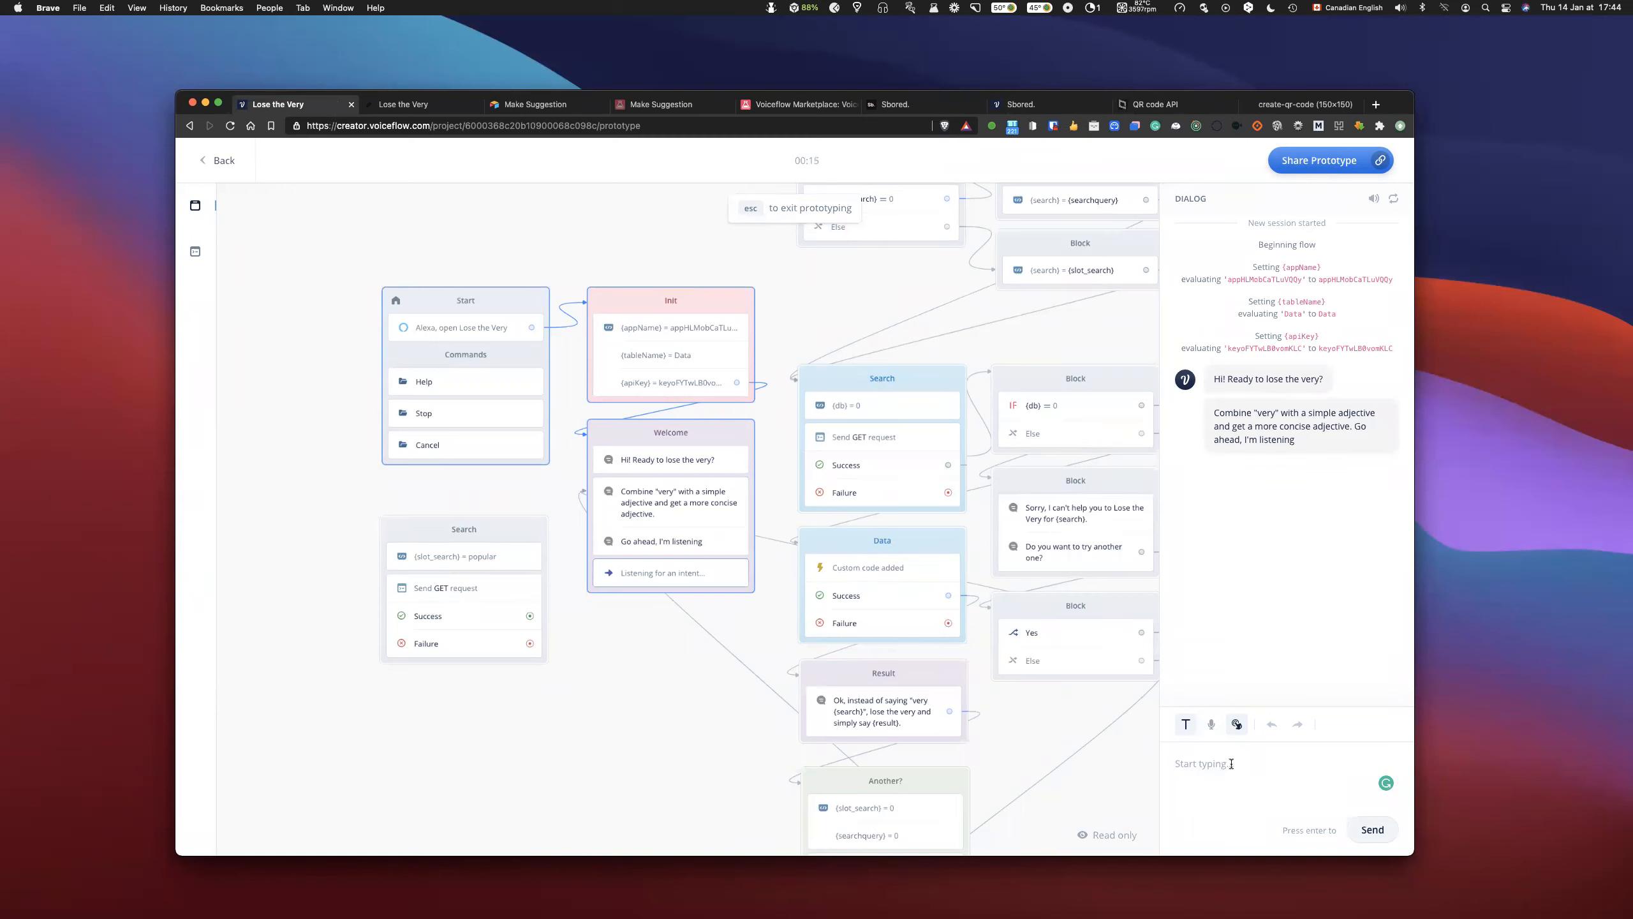
text(very po)
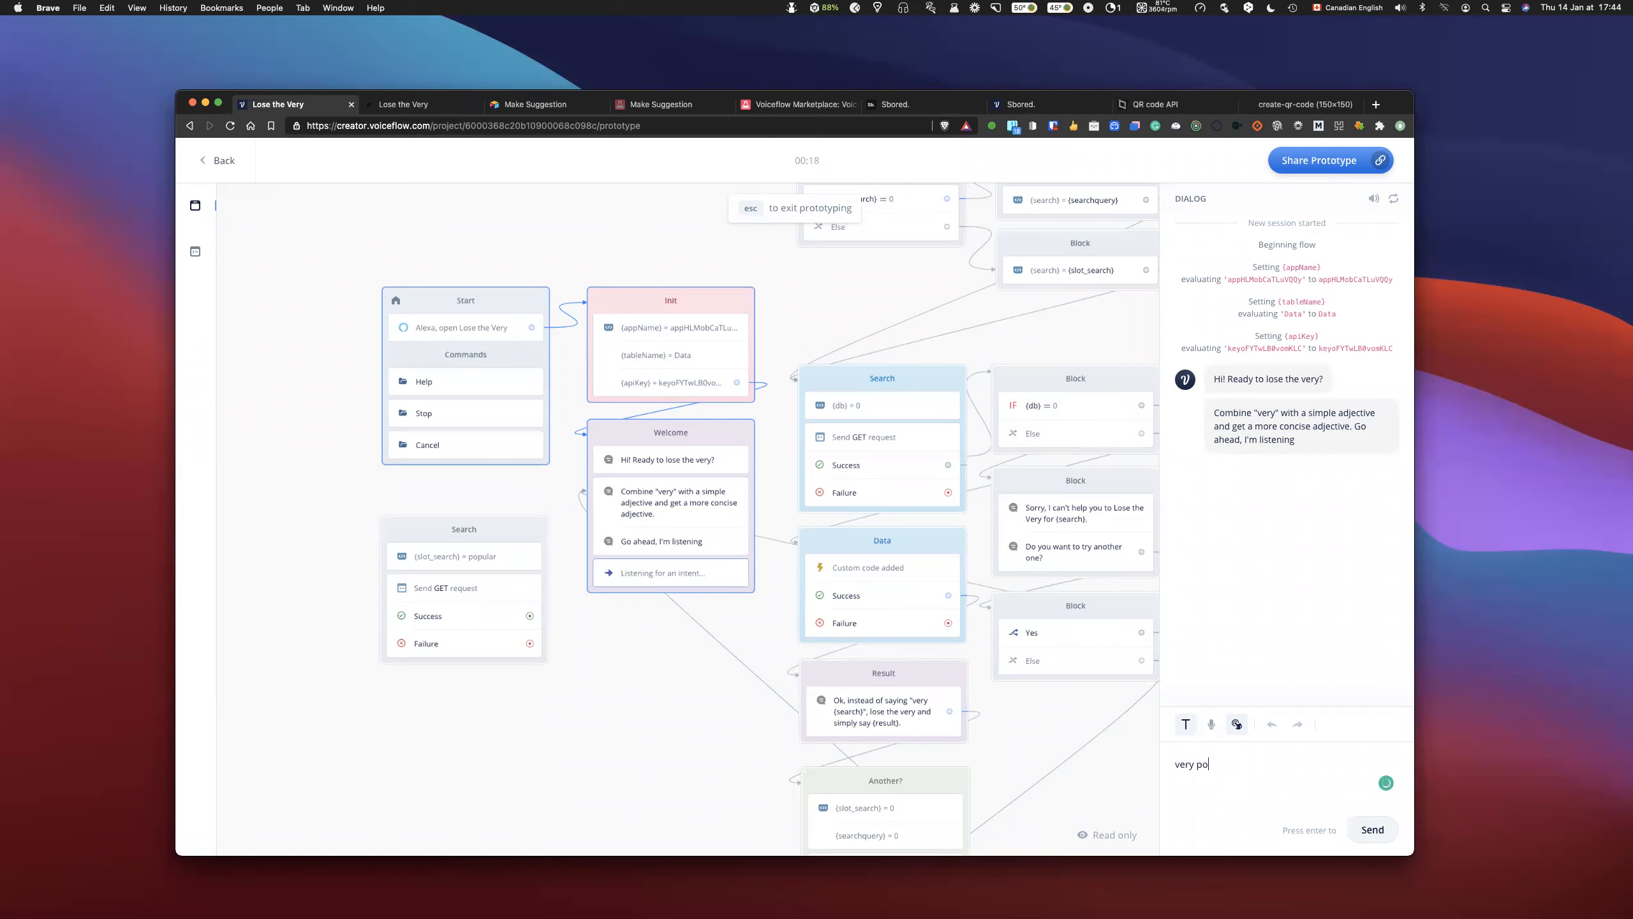
text(pular)
key(Return)
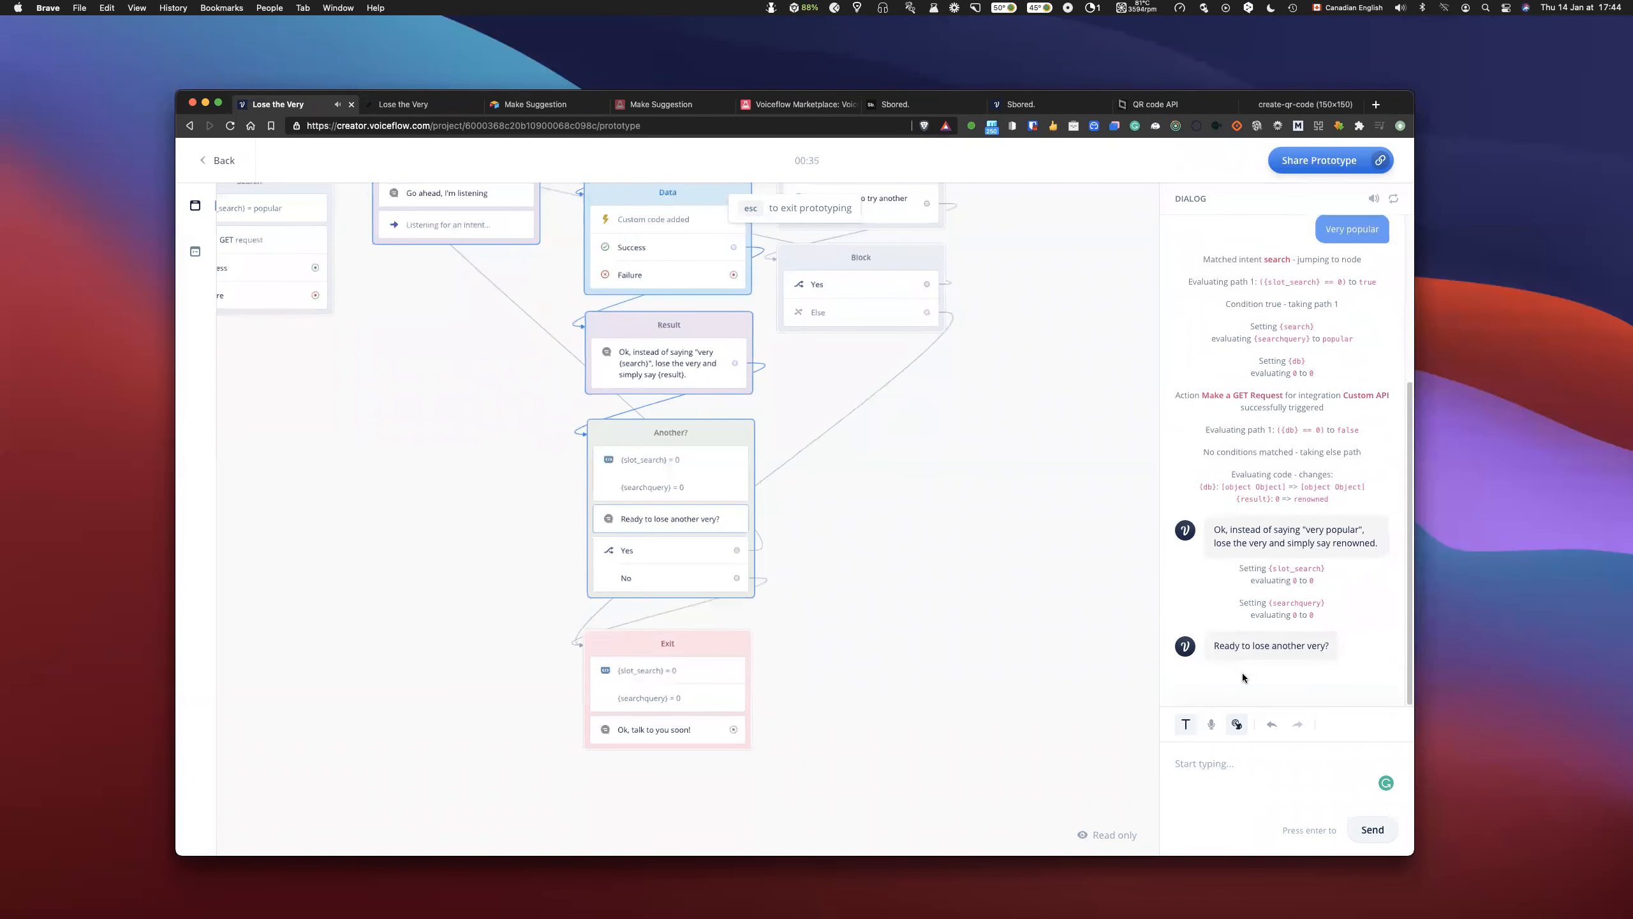
scroll(1263, 669, up, 2)
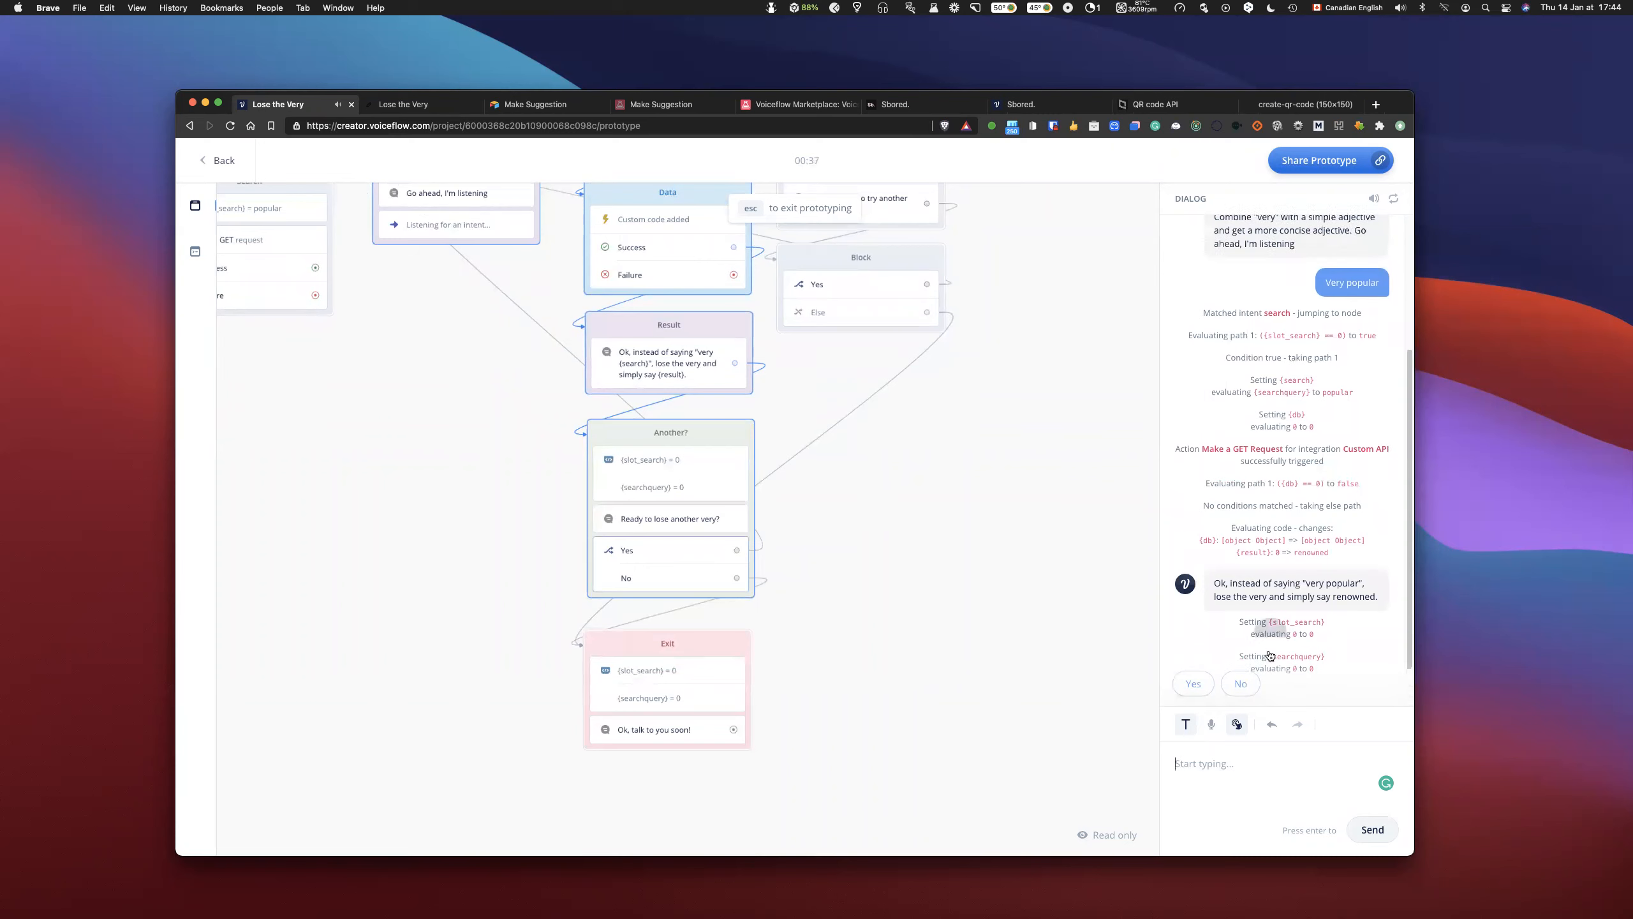
scroll(1268, 649, up, 3)
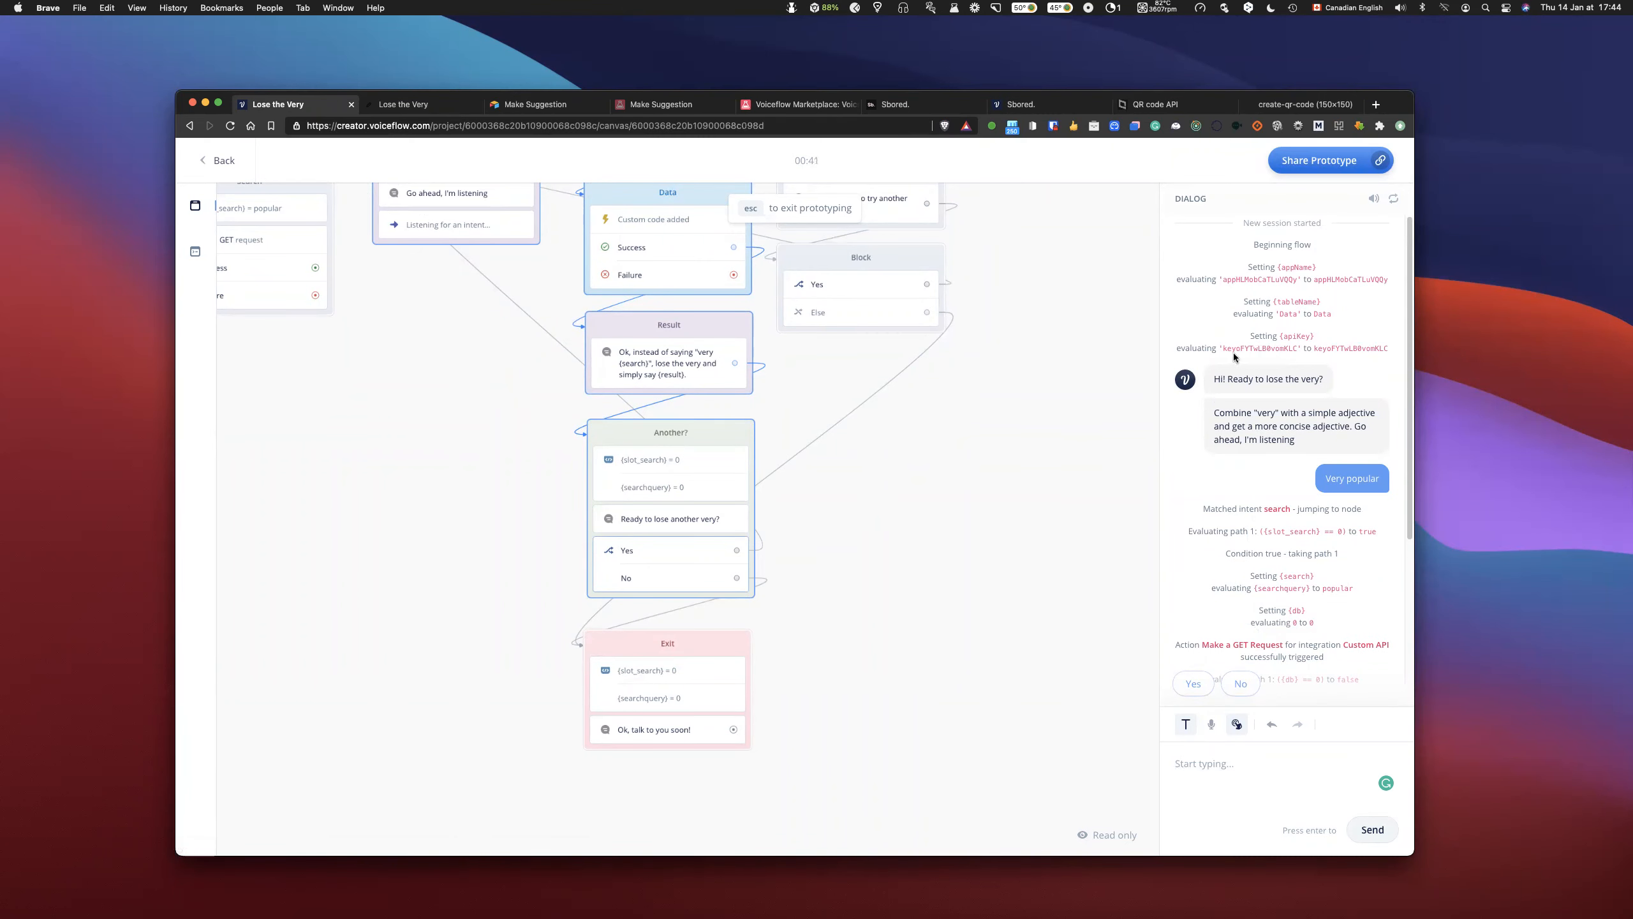
- Exit the prototype, open the {slot_search} slot from the search intent's utterances, and examine its custom values
key(Escape)
scroll(1209, 391, up, 5)
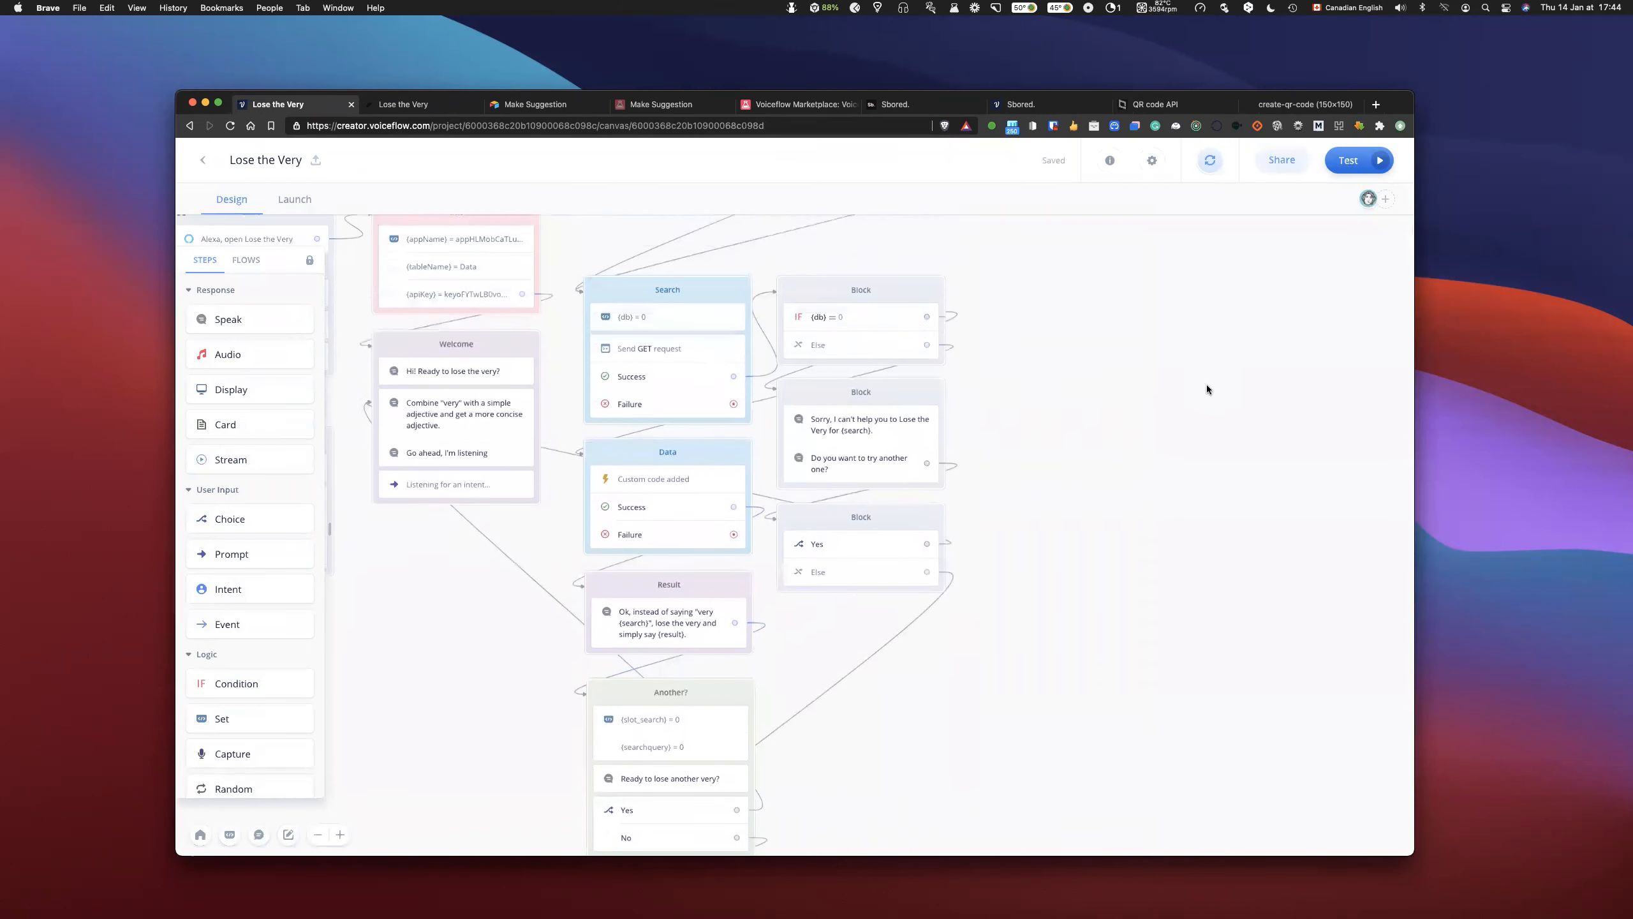
scroll(1114, 344, left, 3)
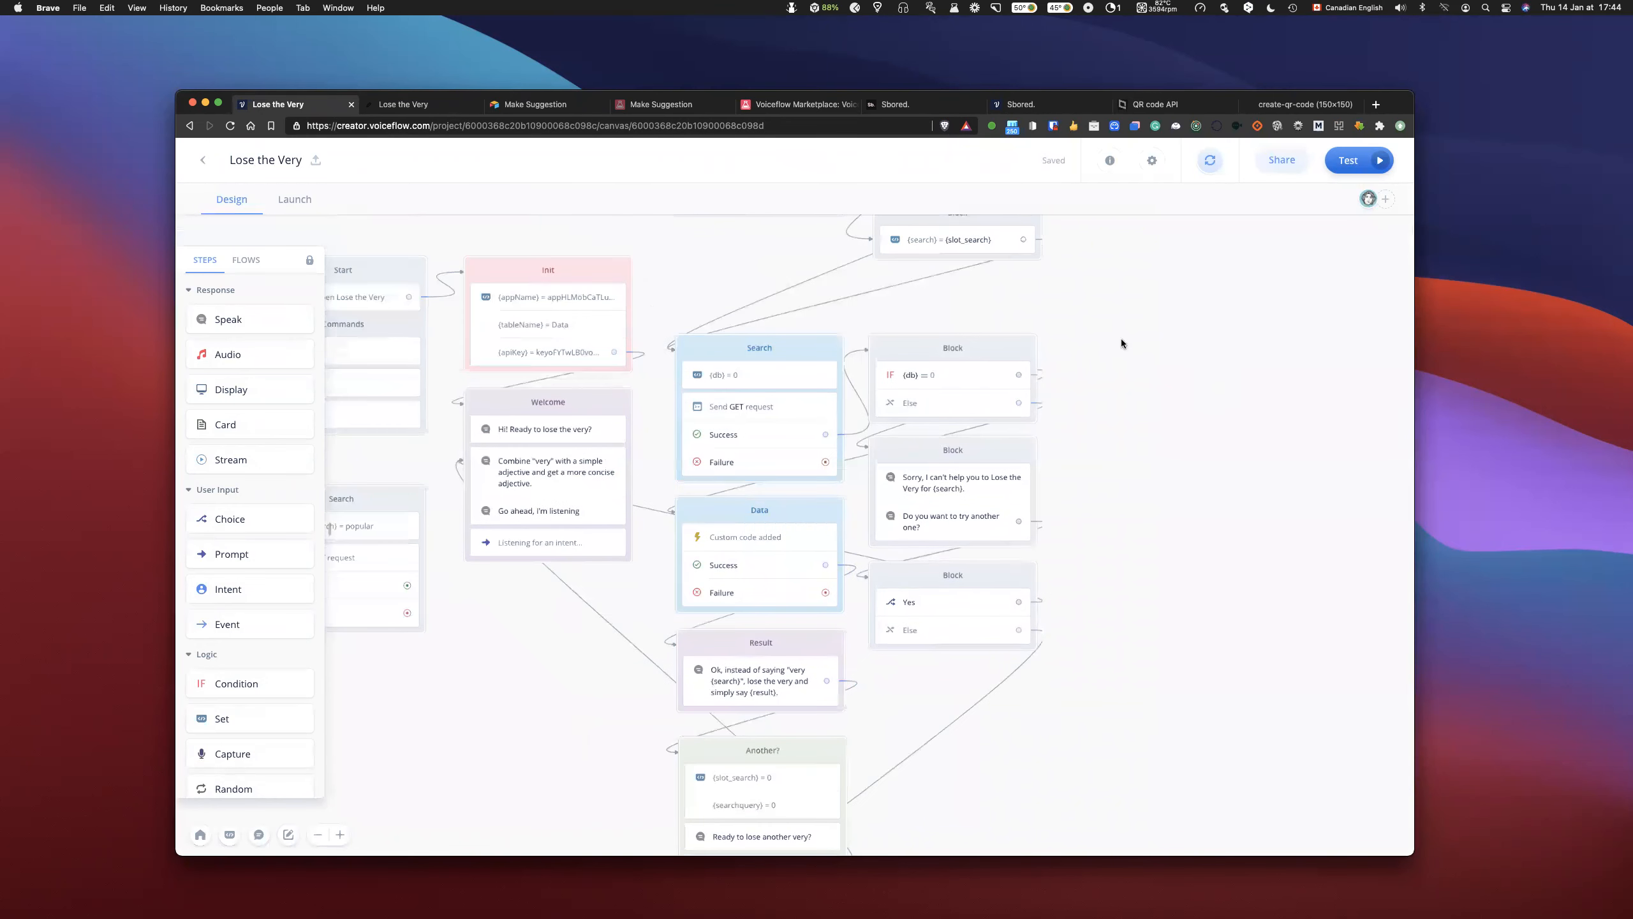
scroll(1120, 339, up, 2)
scroll(1120, 338, left, 4)
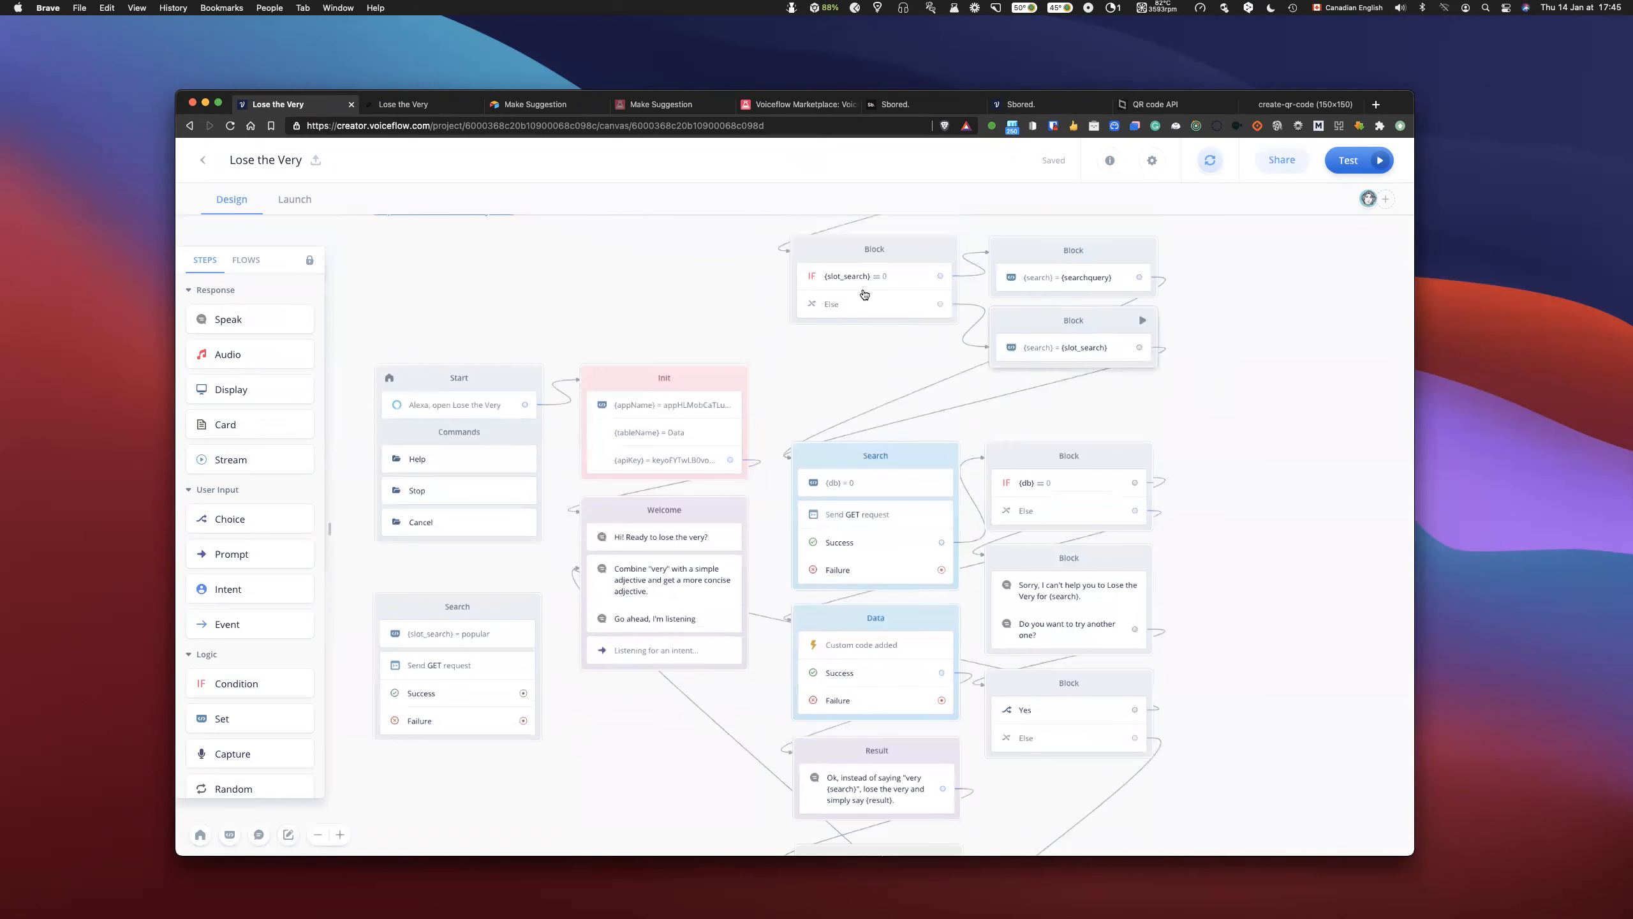
scroll(1276, 354, up, 1)
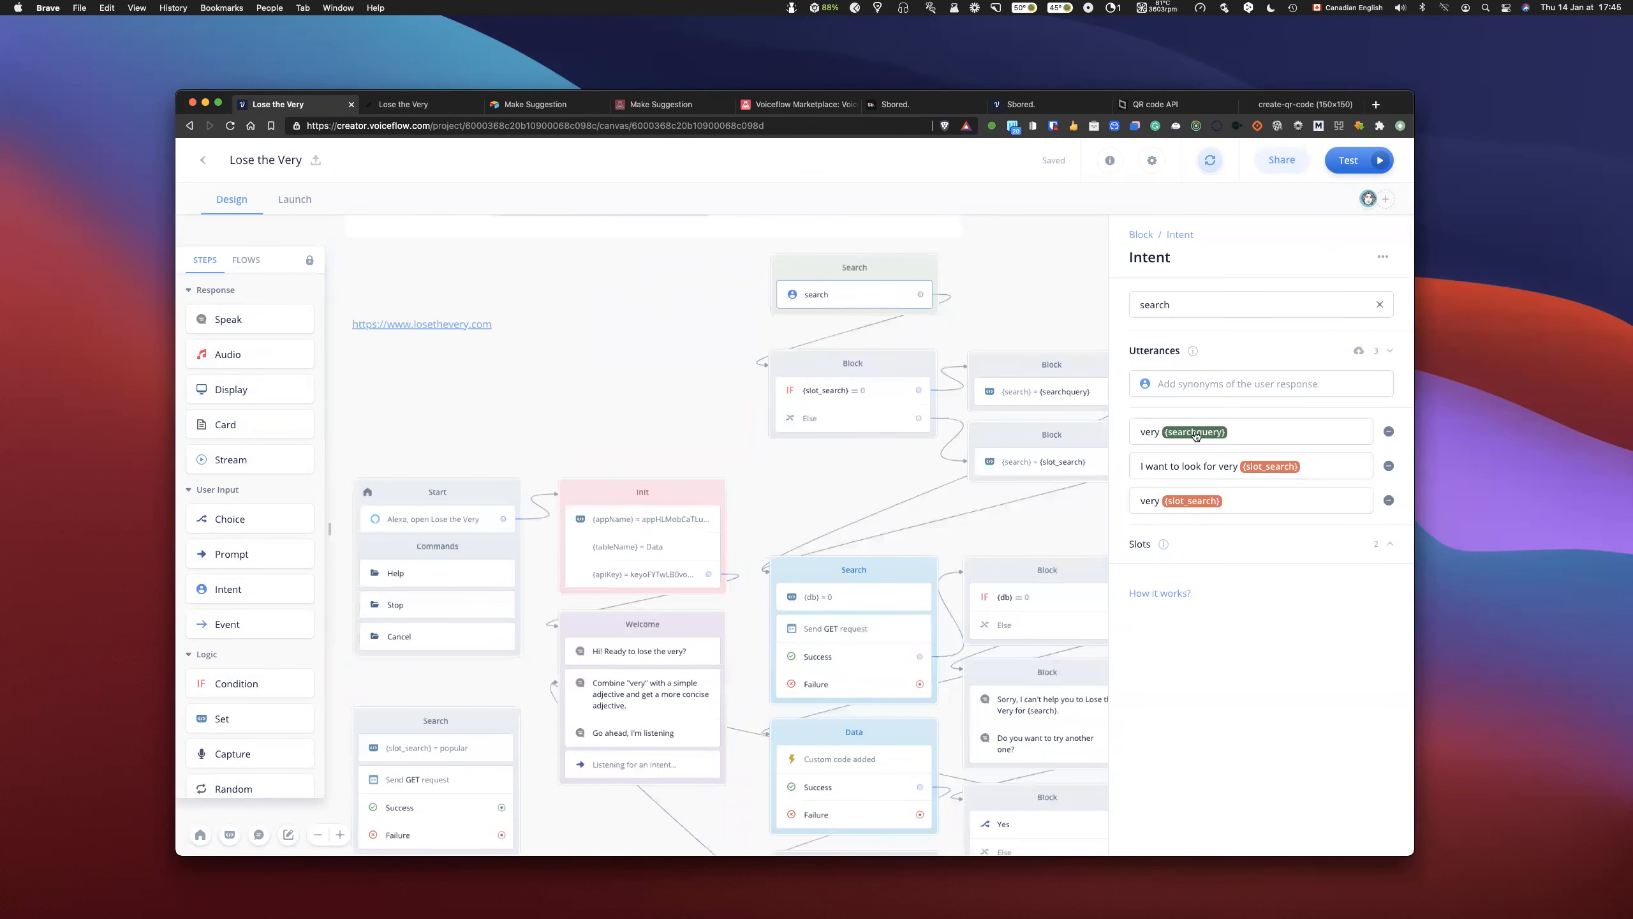
click(1263, 467)
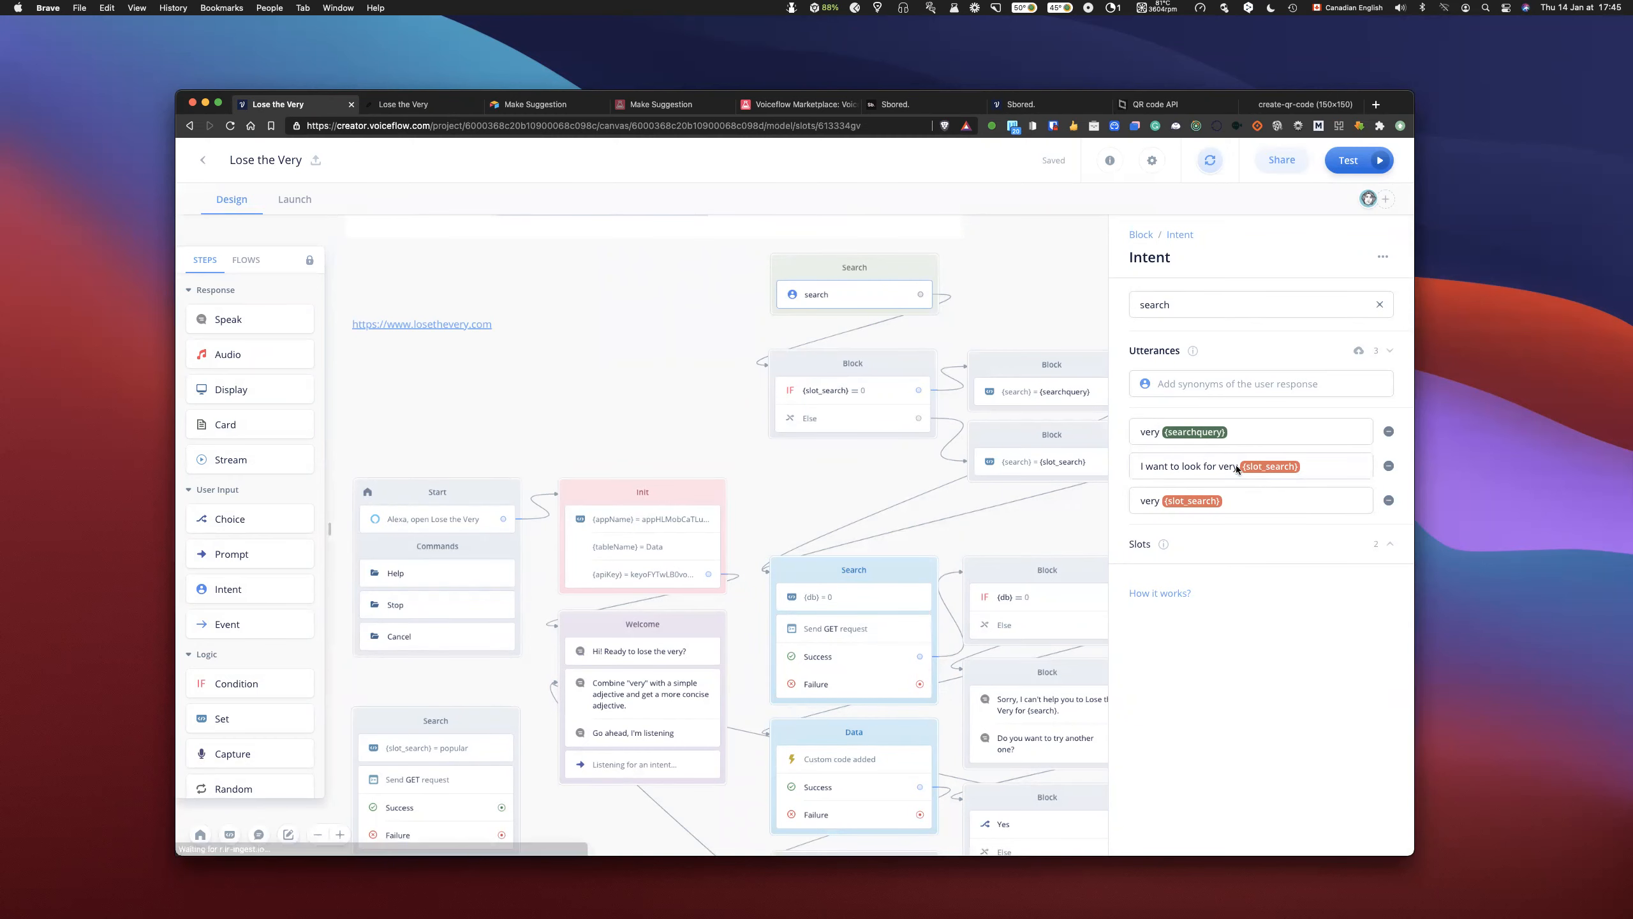
scroll(791, 361, down, 5)
scroll(806, 396, down, 3)
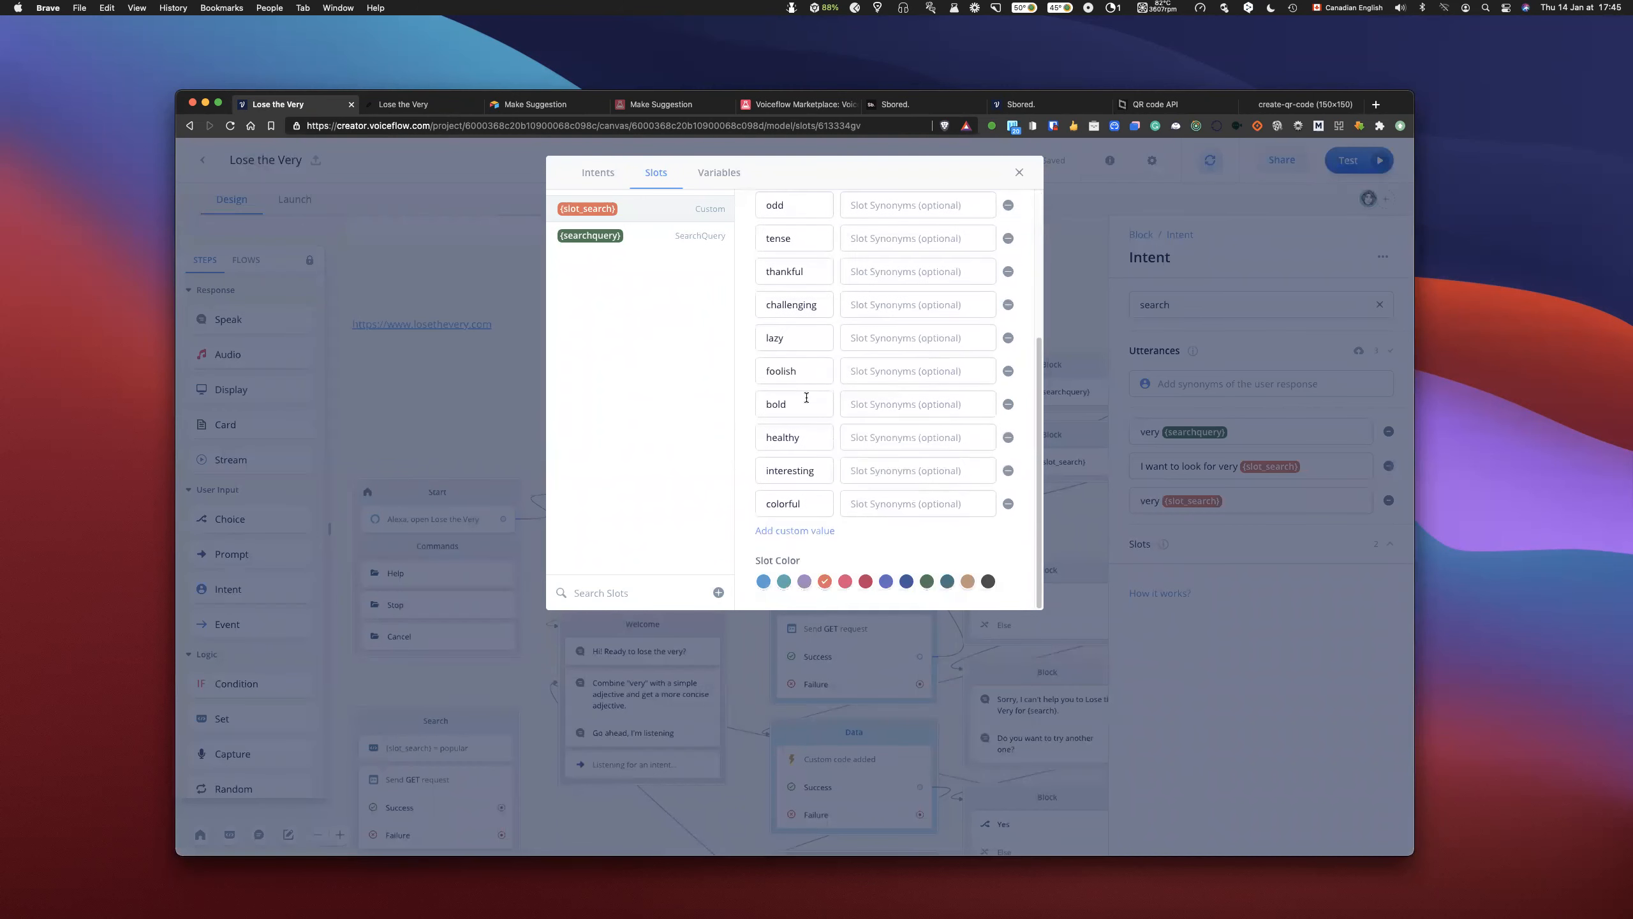
scroll(872, 290, up, 3)
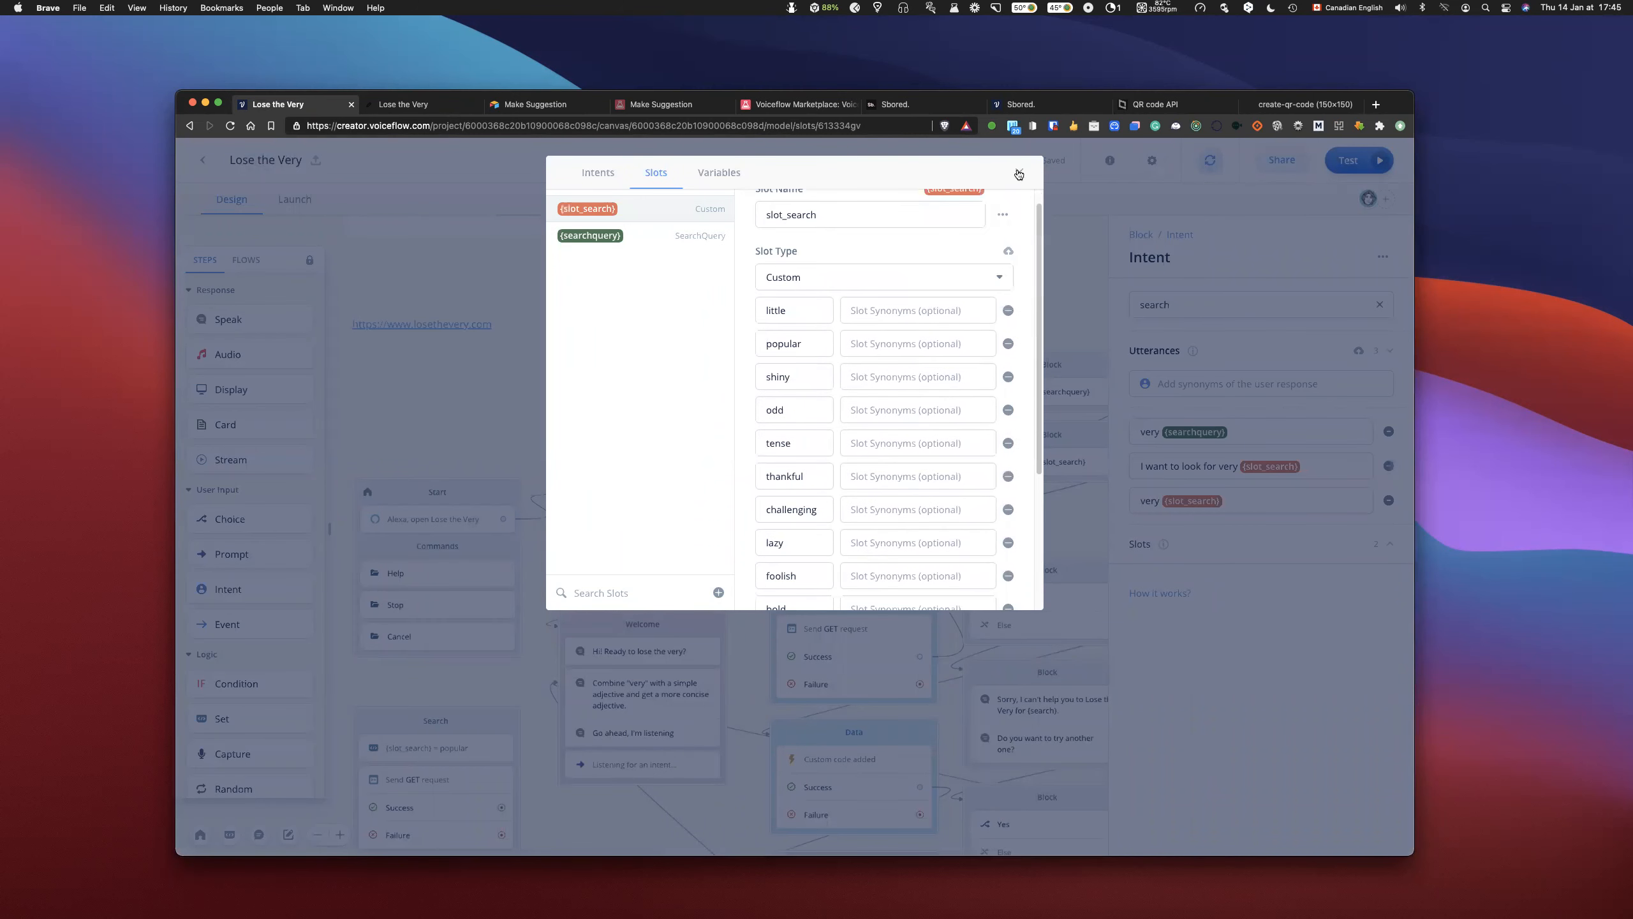
key(Escape)
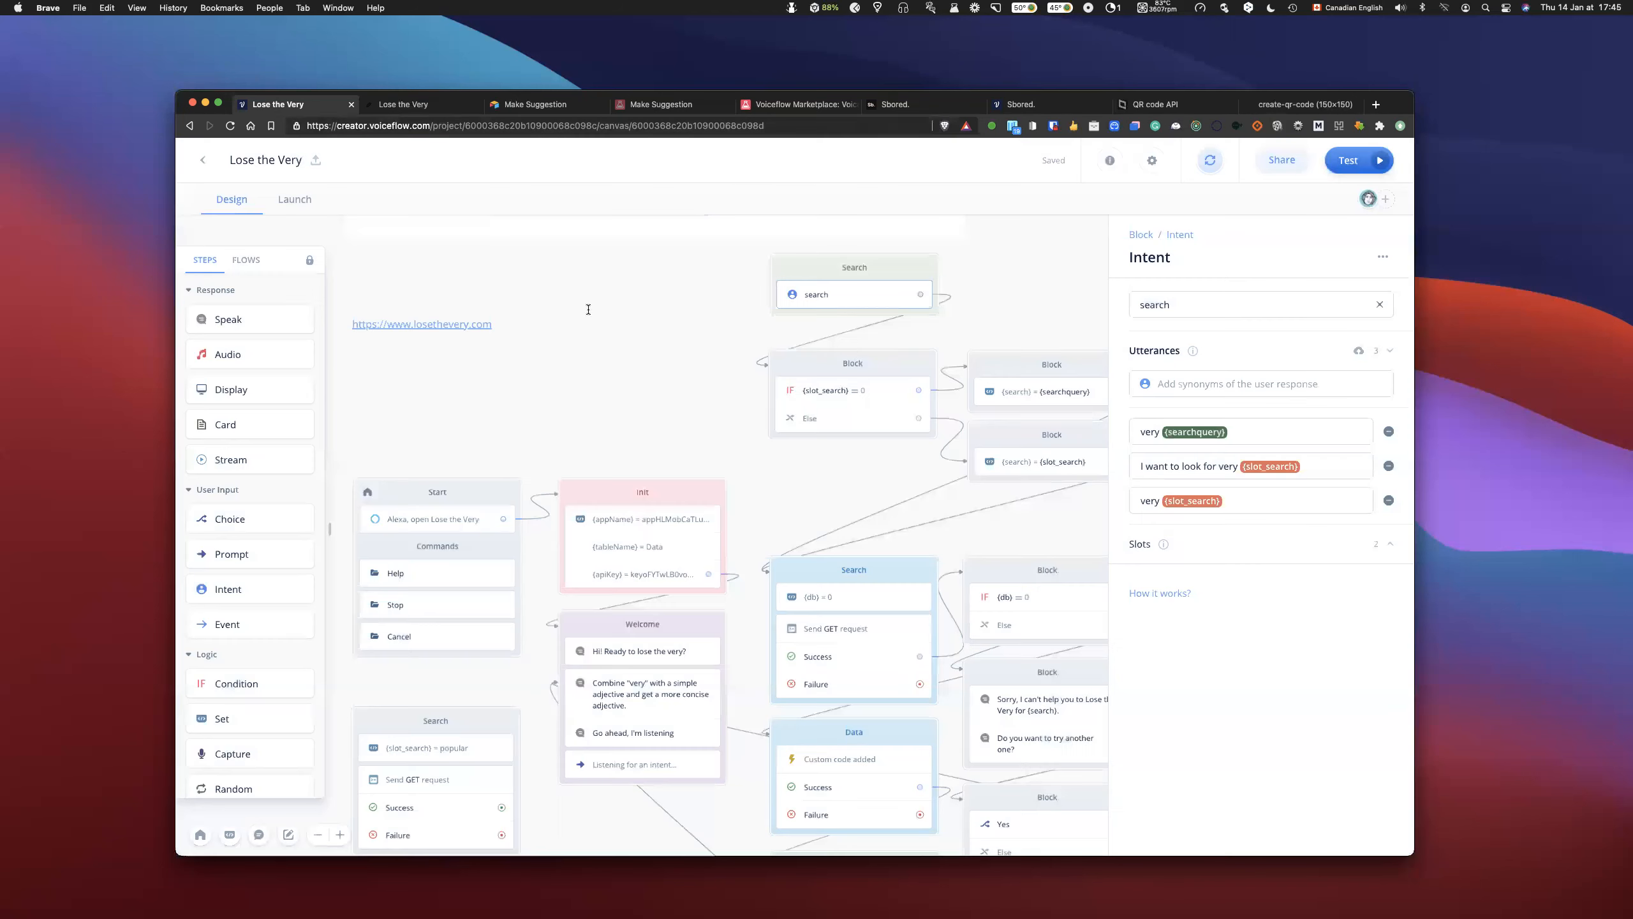
- Generate a random adjective on the Lose the Very website and check whether the project's slot_search custom values include it
click(400, 102)
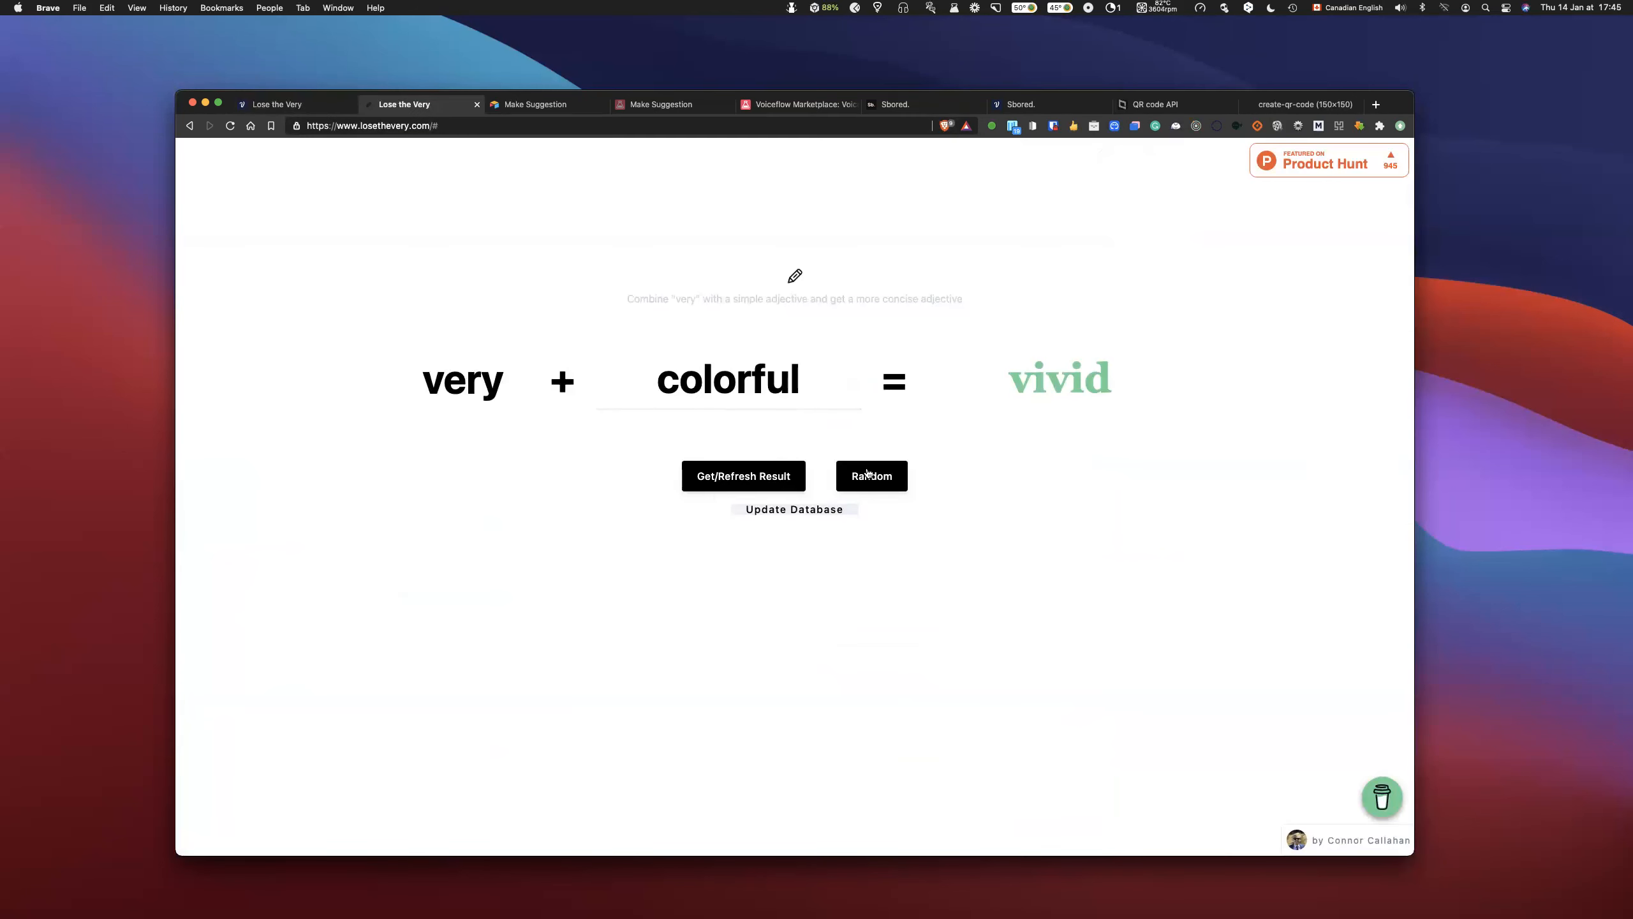
click(867, 473)
double_click(687, 377)
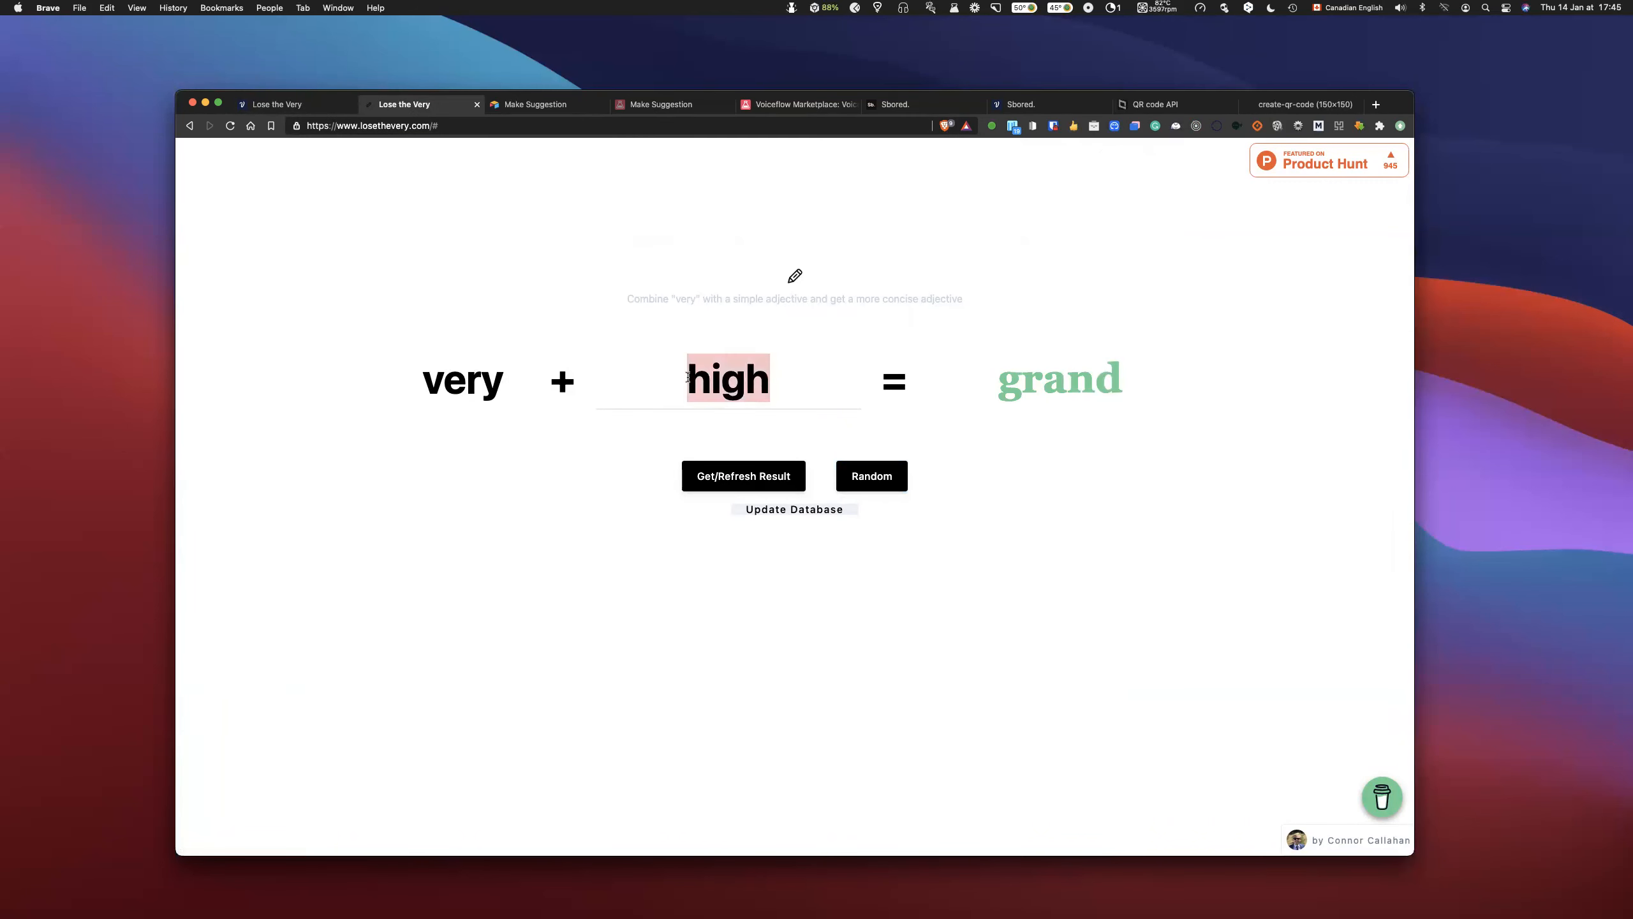
click(276, 104)
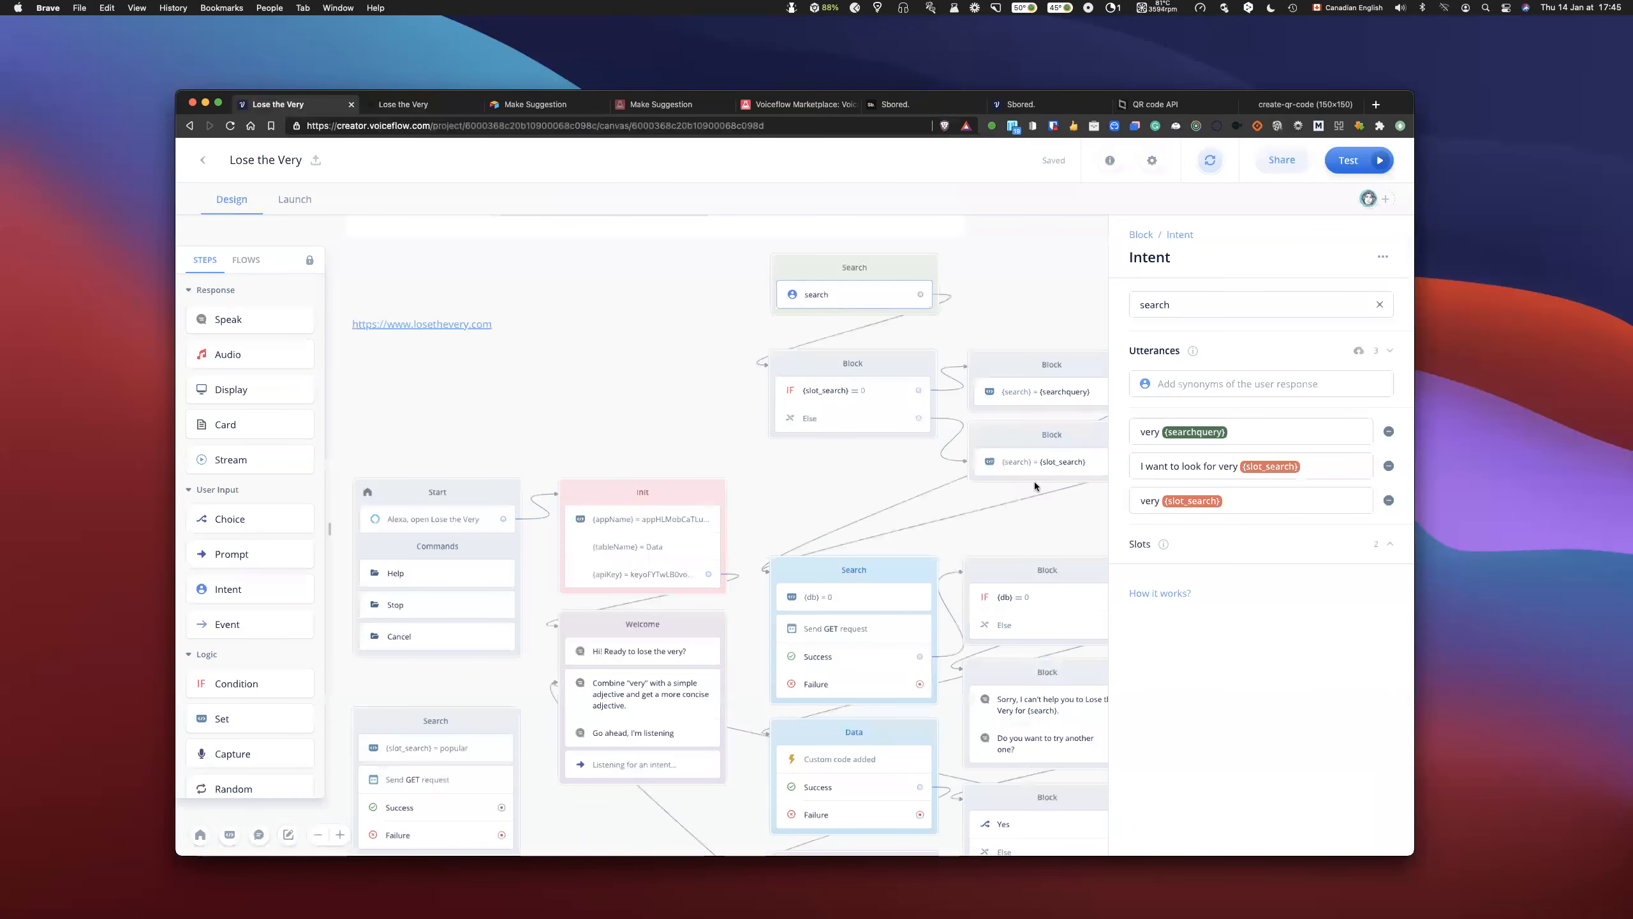
key(m)
scroll(826, 405, down, 4)
scroll(1032, 174, up, 4)
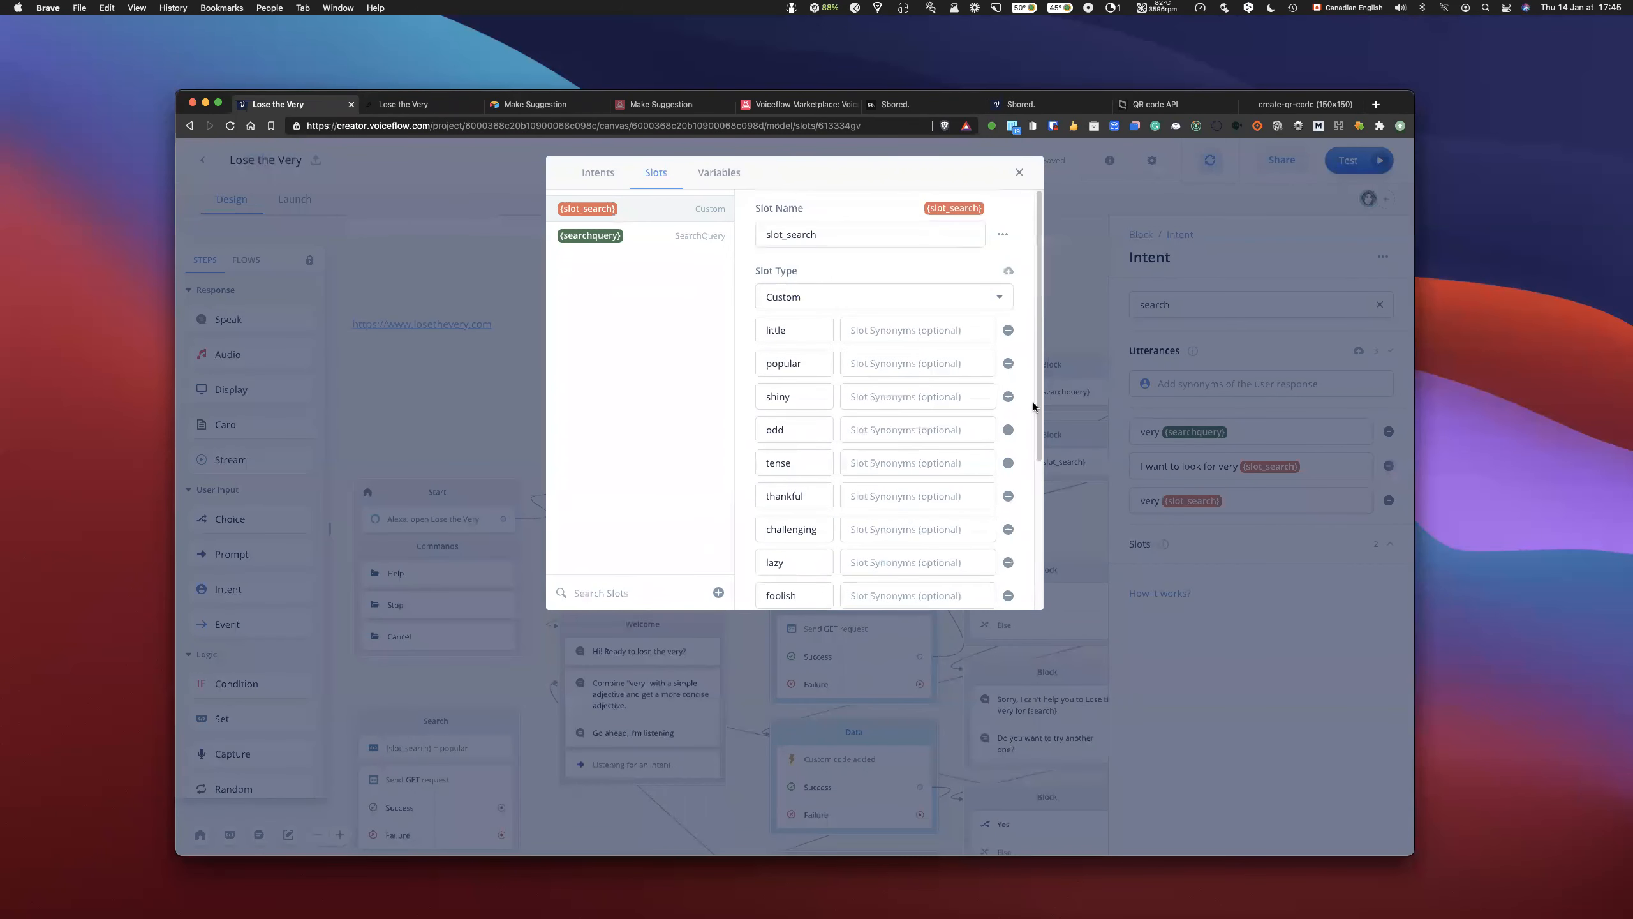
click(1018, 172)
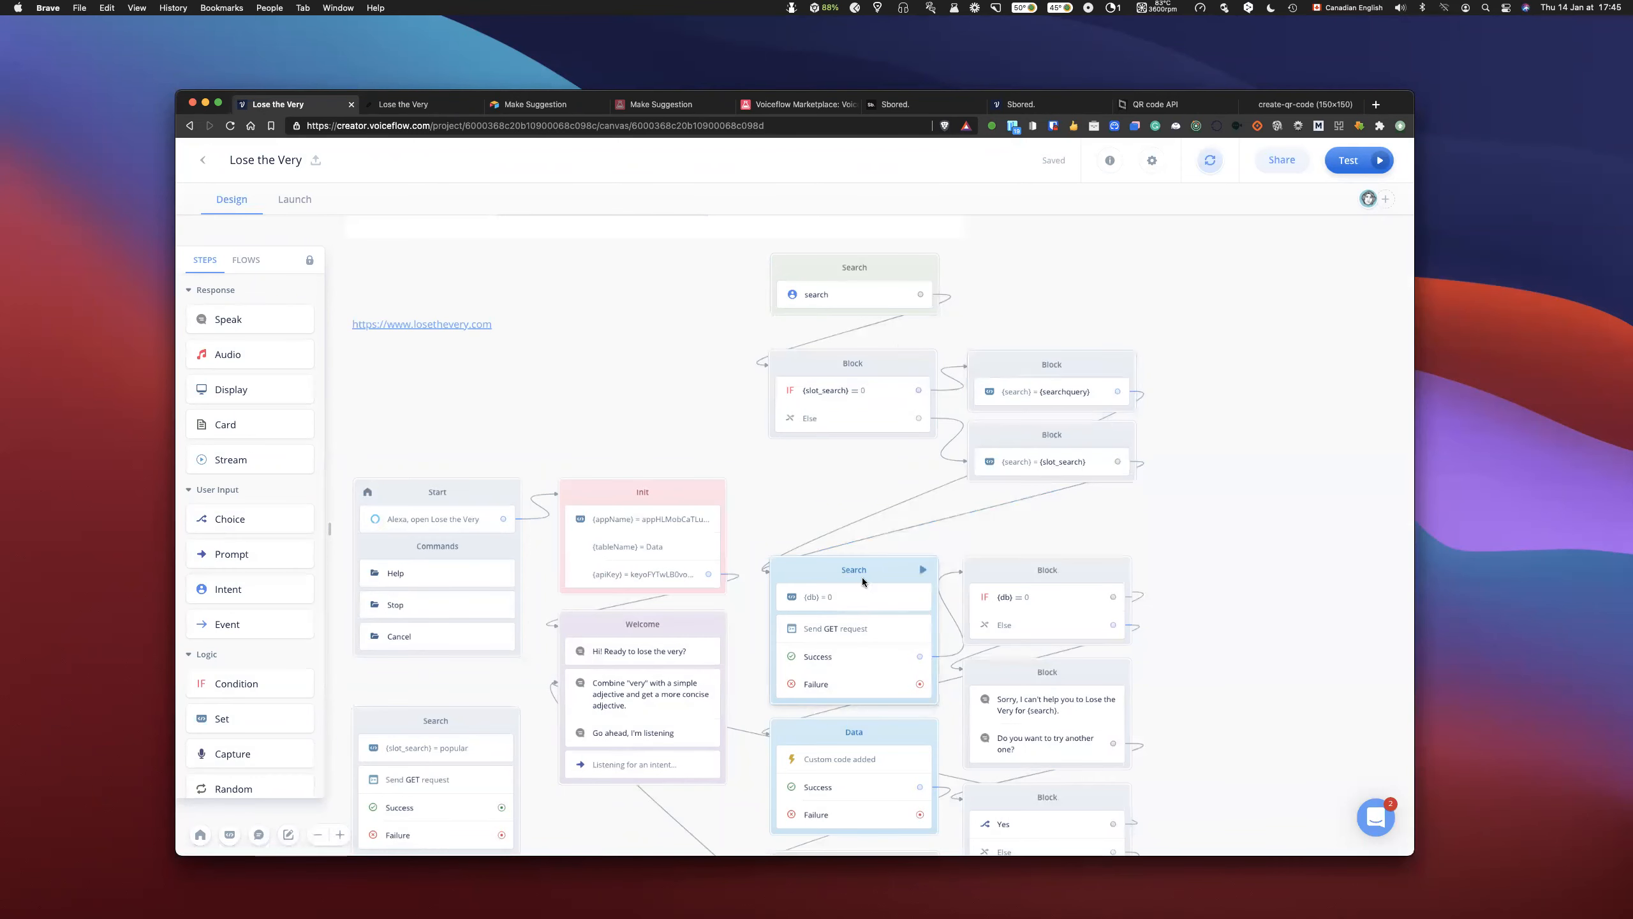
- Test the GET request of the standalone Search block below the Start block with slot_search set to "high"
scroll(862, 577, down, 4)
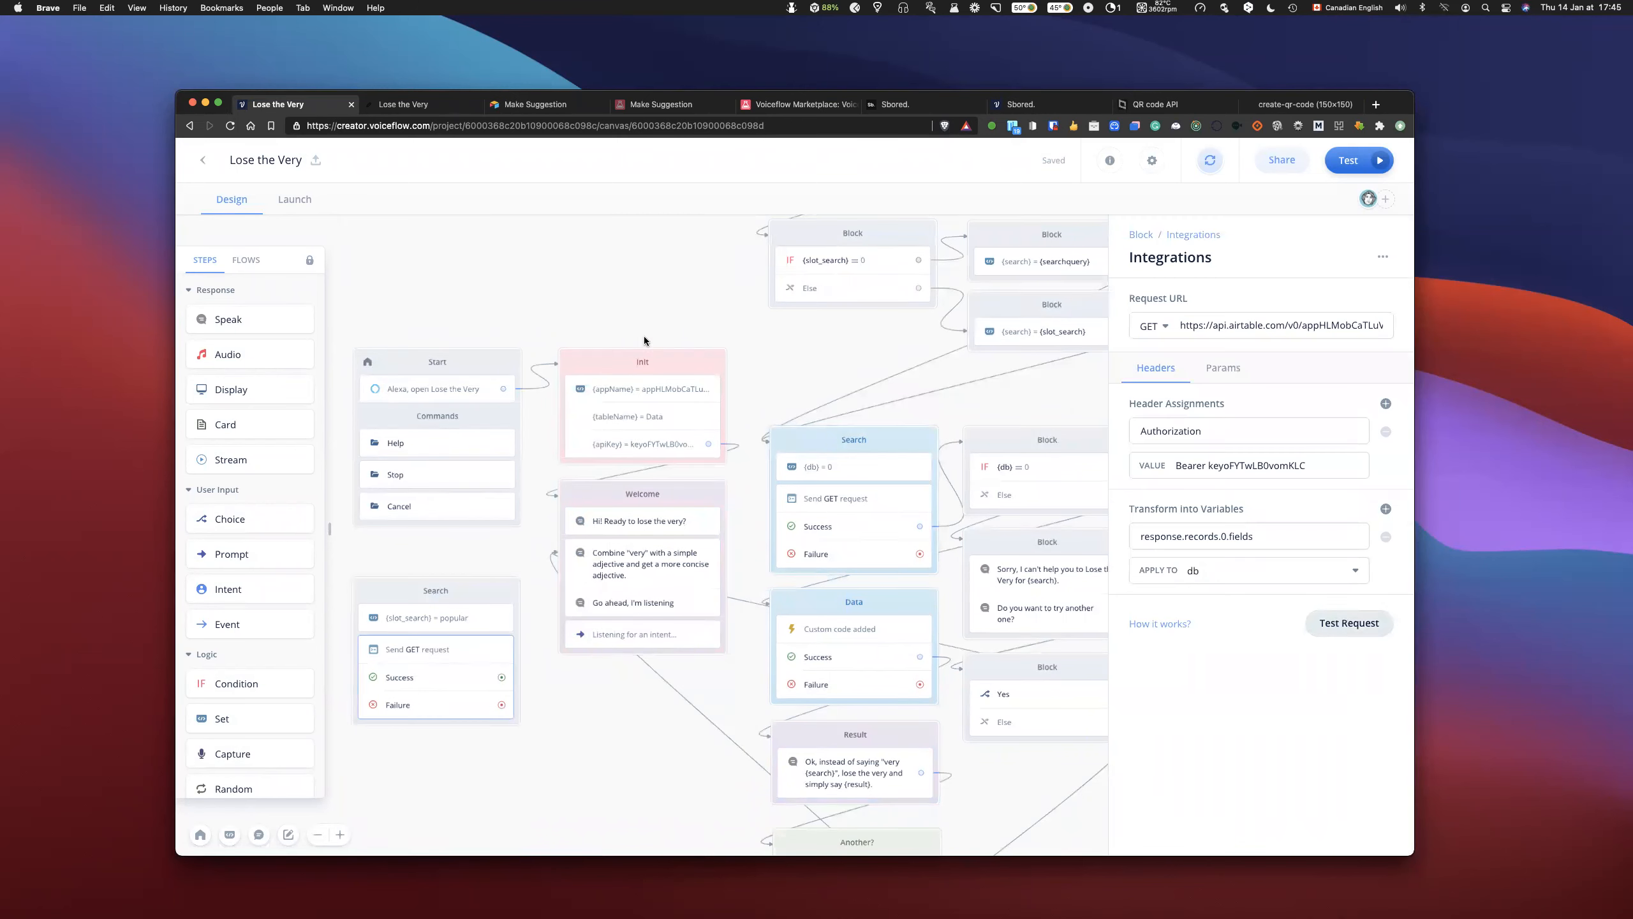
click(713, 257)
text(high)
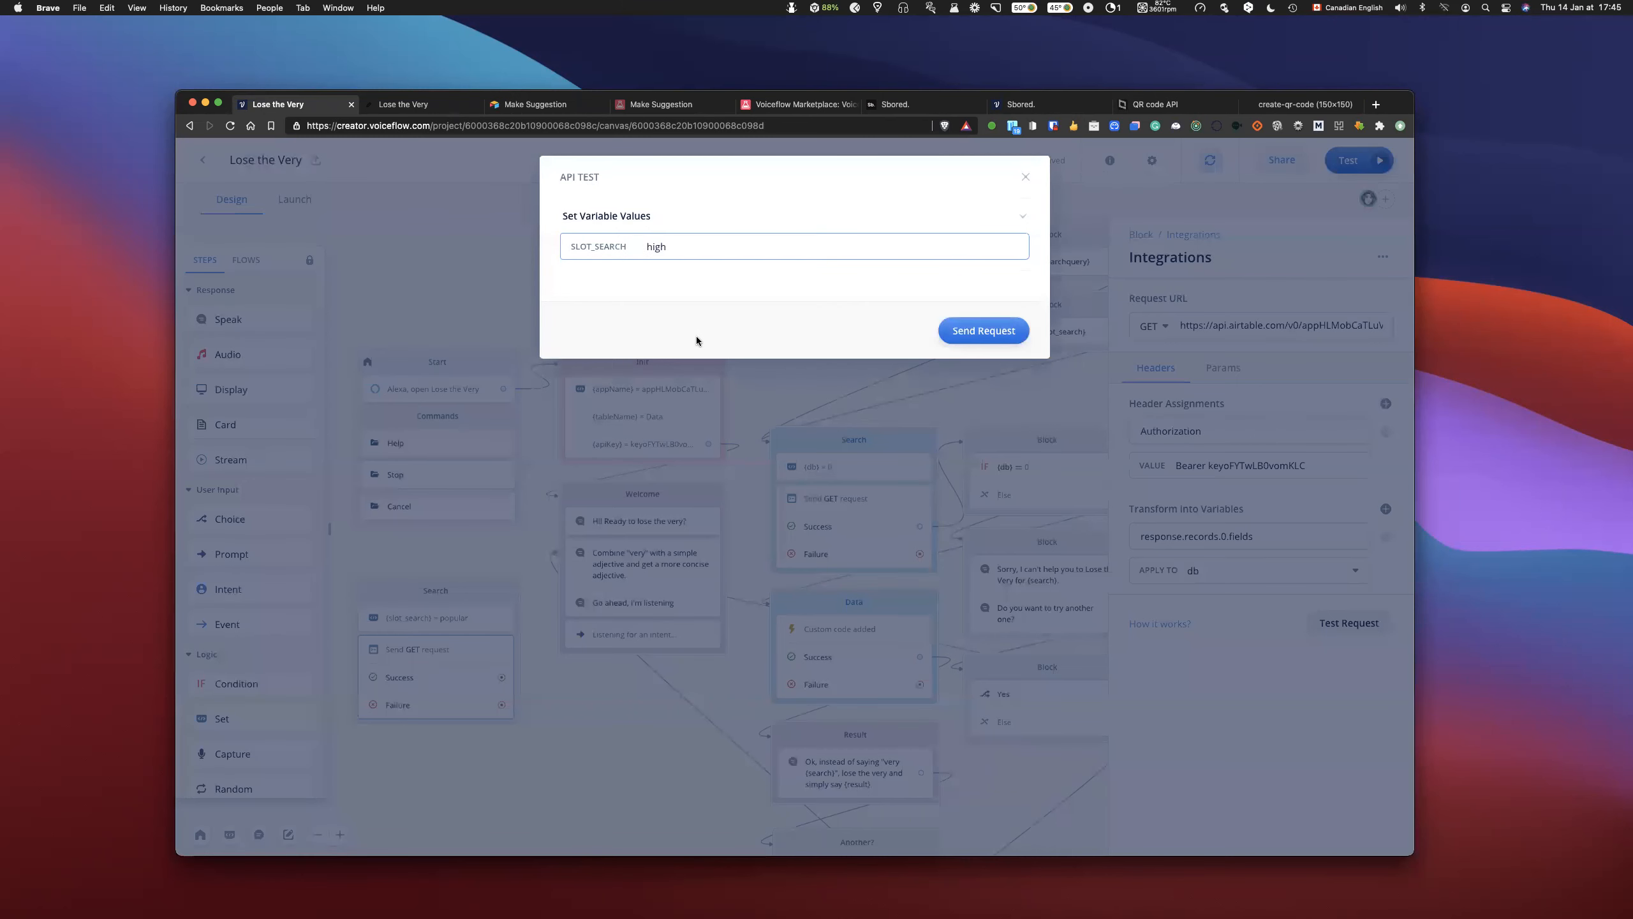
key(Return)
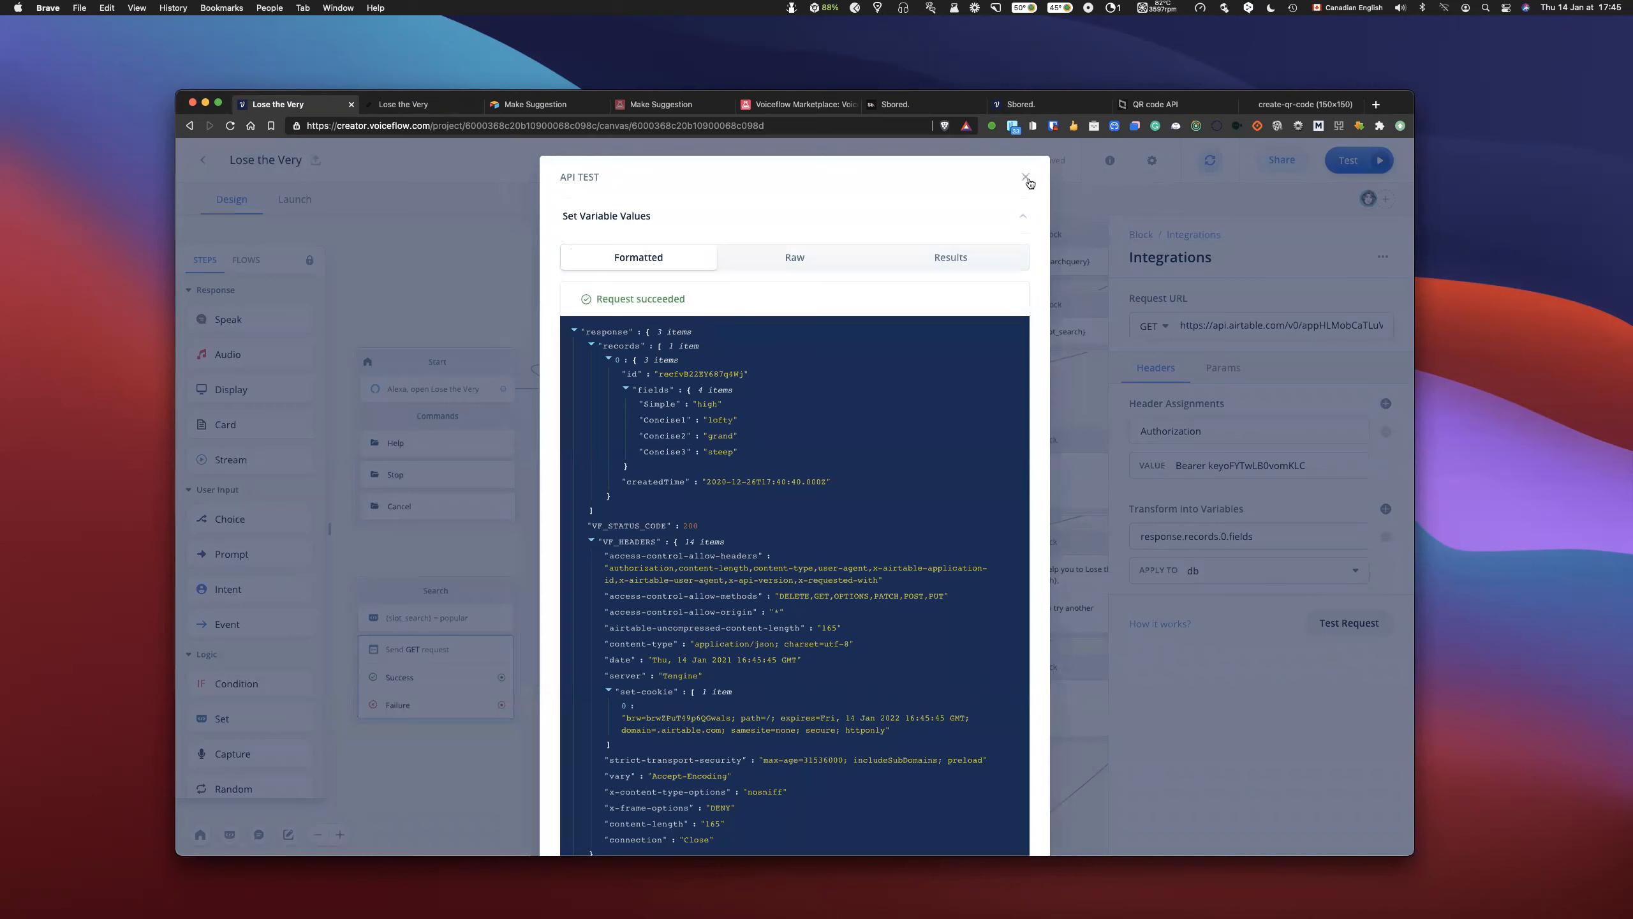
- Run the prototype with "very high", review the spoken result and dialog log, and return to the canvas
click(1381, 169)
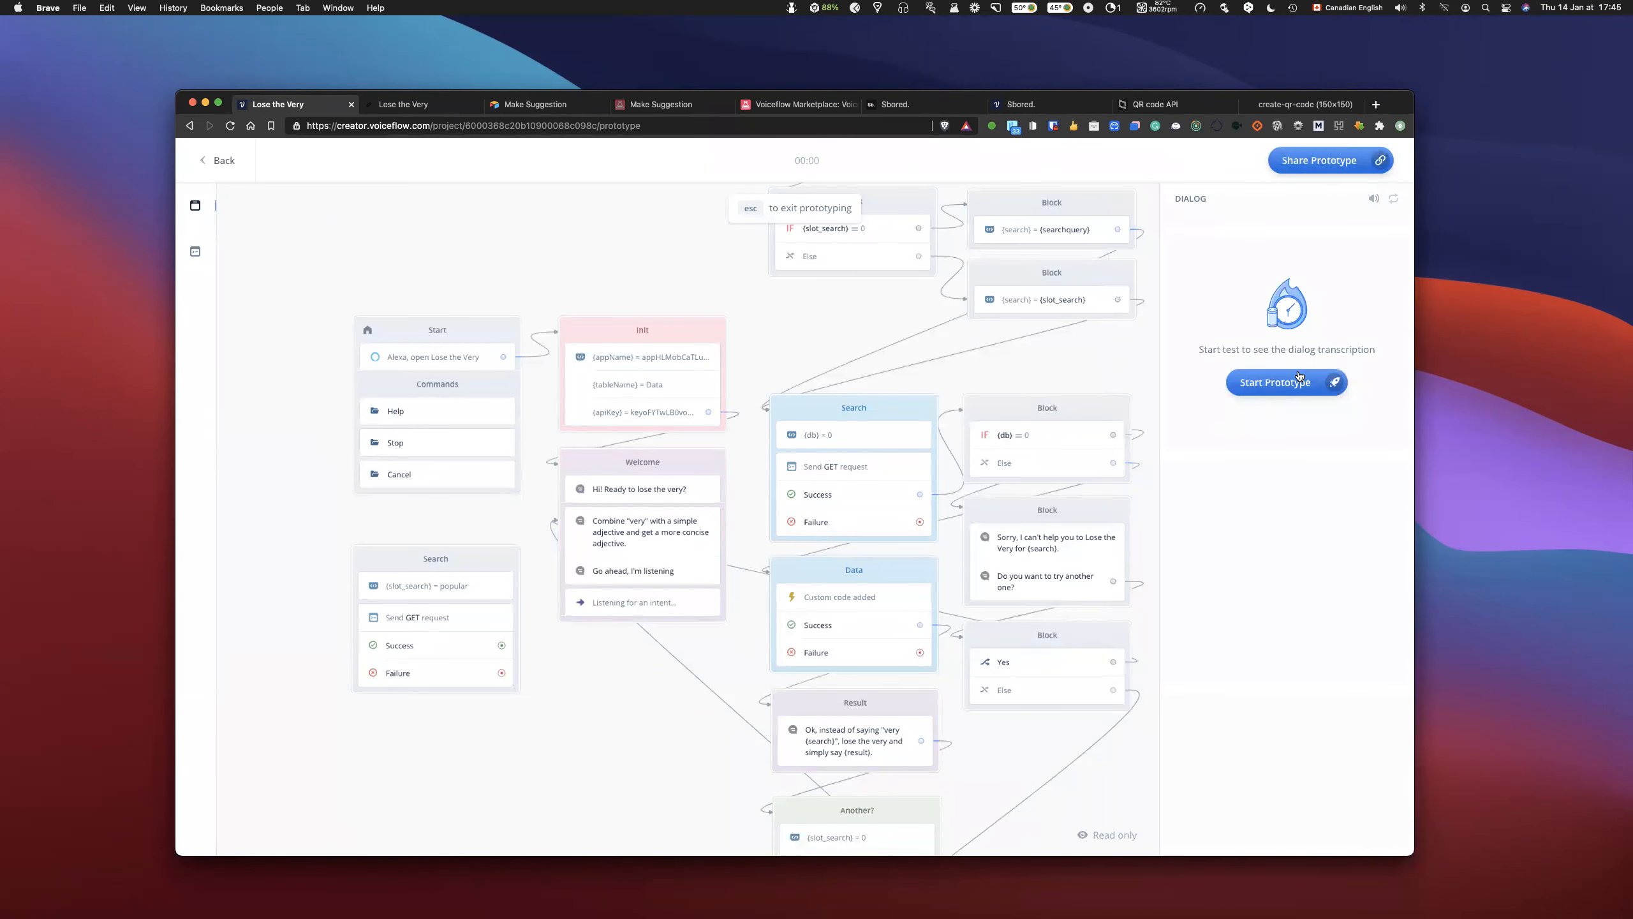
click(1296, 374)
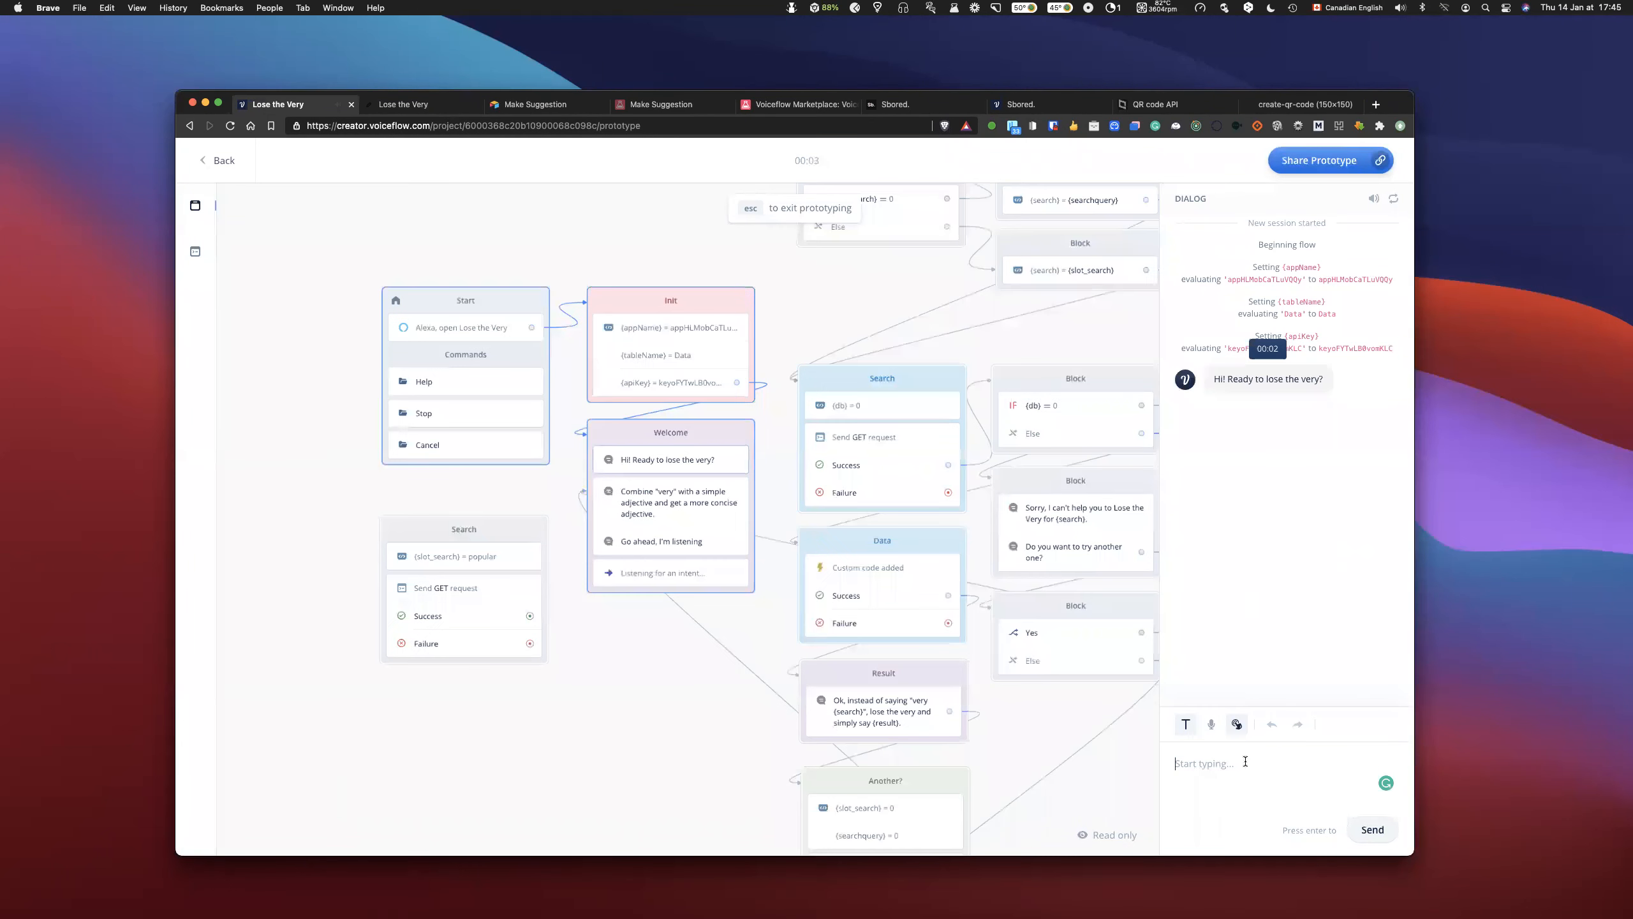
text(very high)
key(Return)
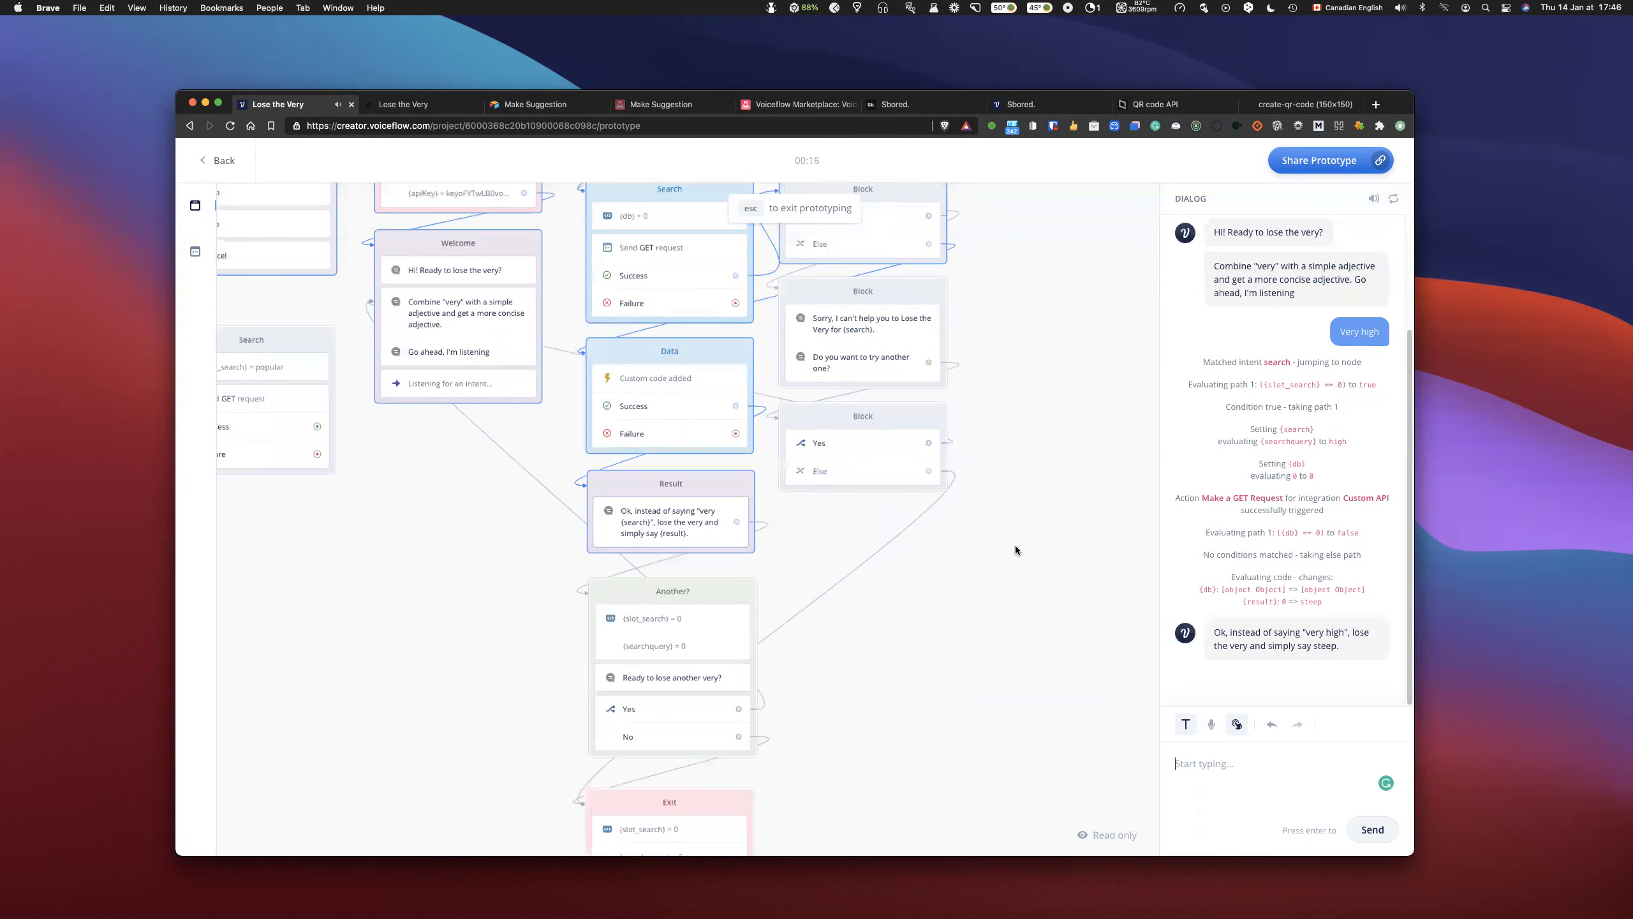
scroll(755, 219, up, 1)
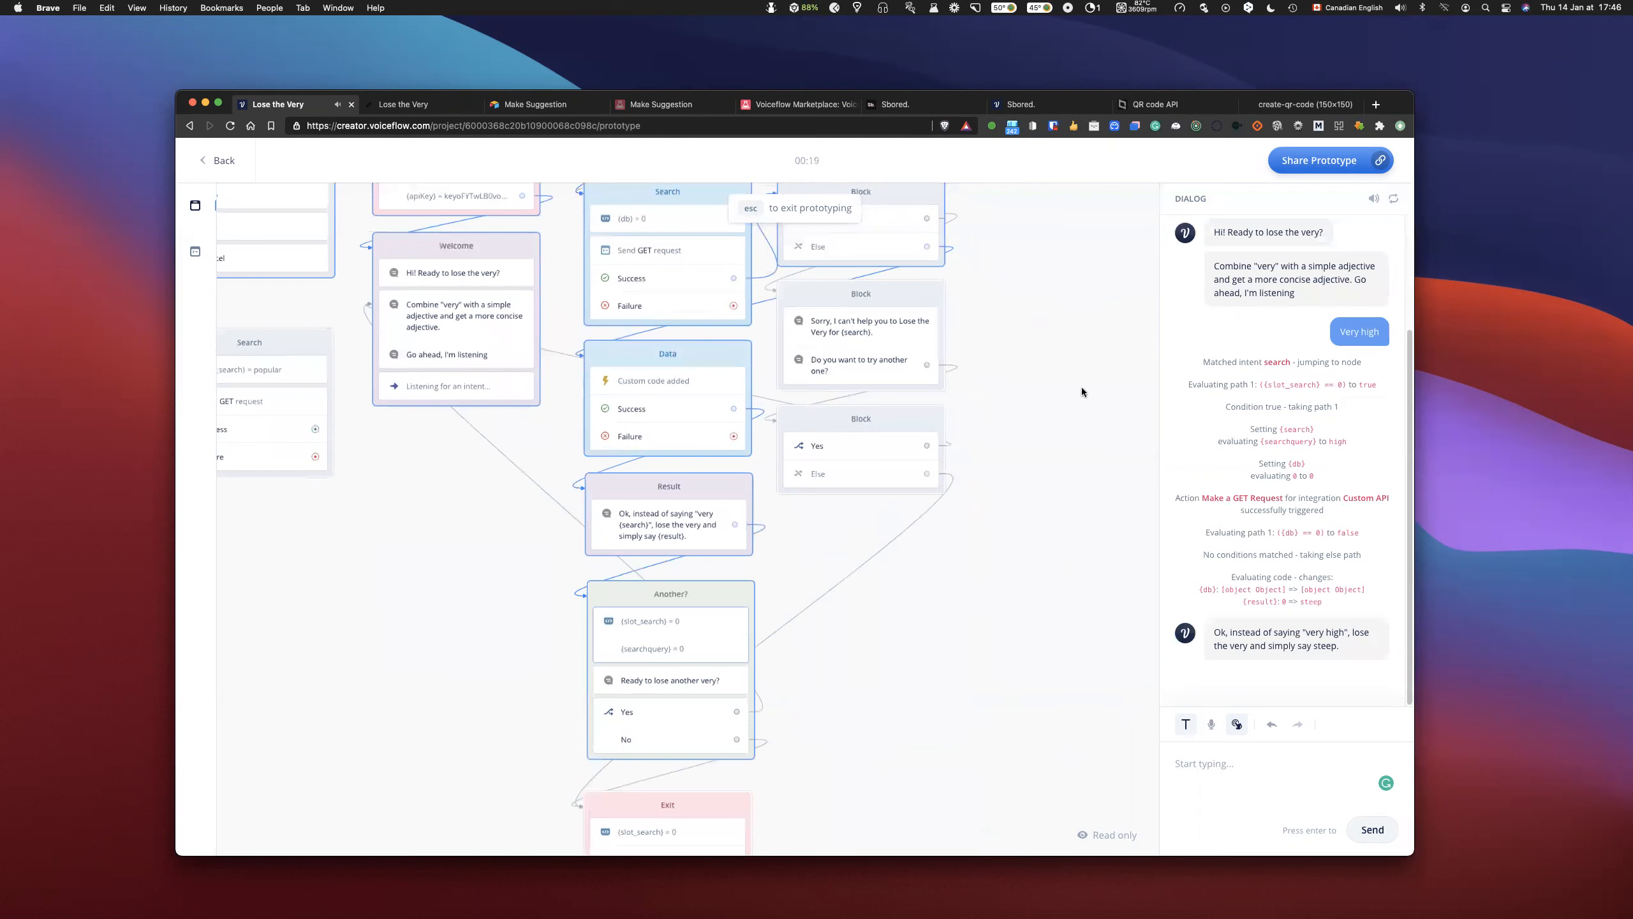
key(Escape)
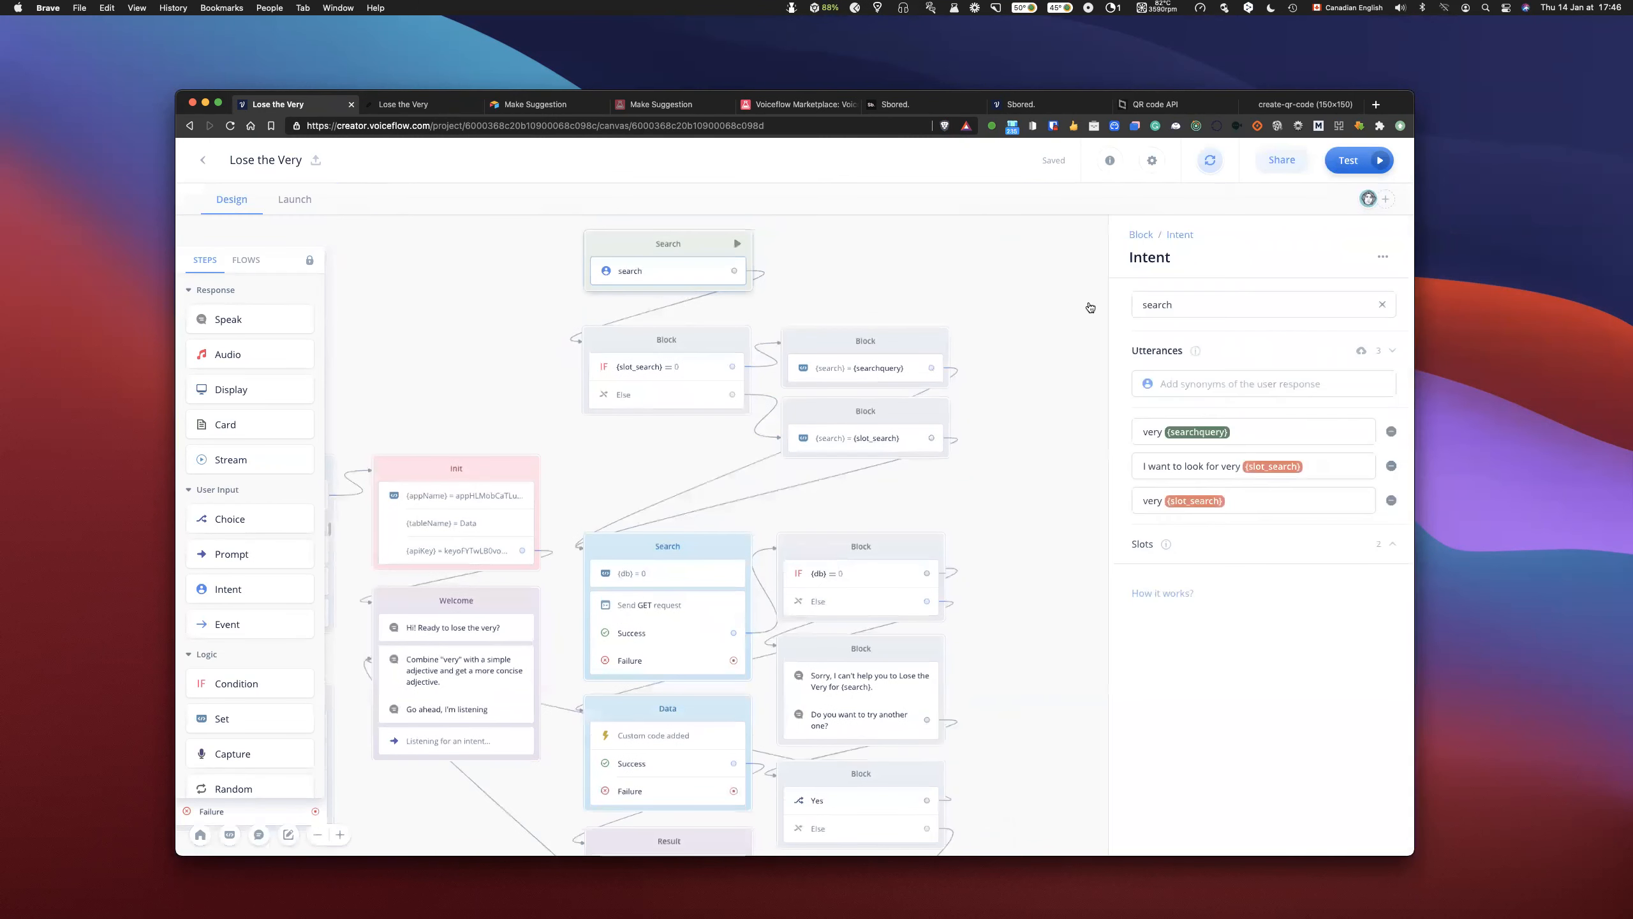
- Remove both {slot_search} utterances from the search intent, and delete the slot_search slot from the interaction model
click(1389, 465)
click(1389, 466)
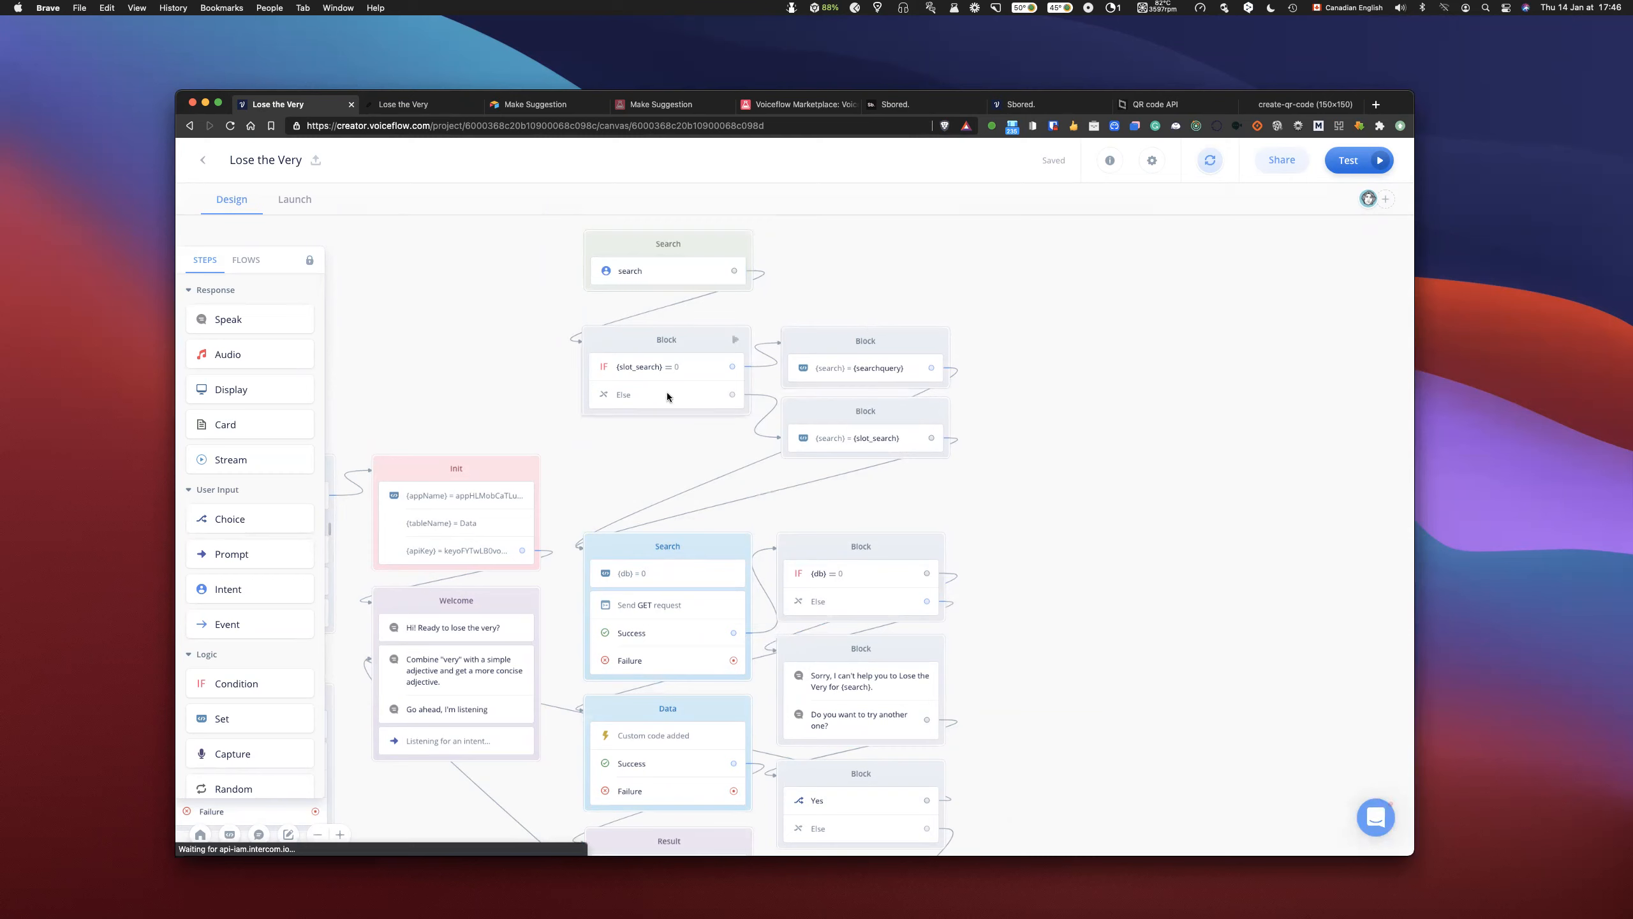
scroll(1119, 523, up, 2)
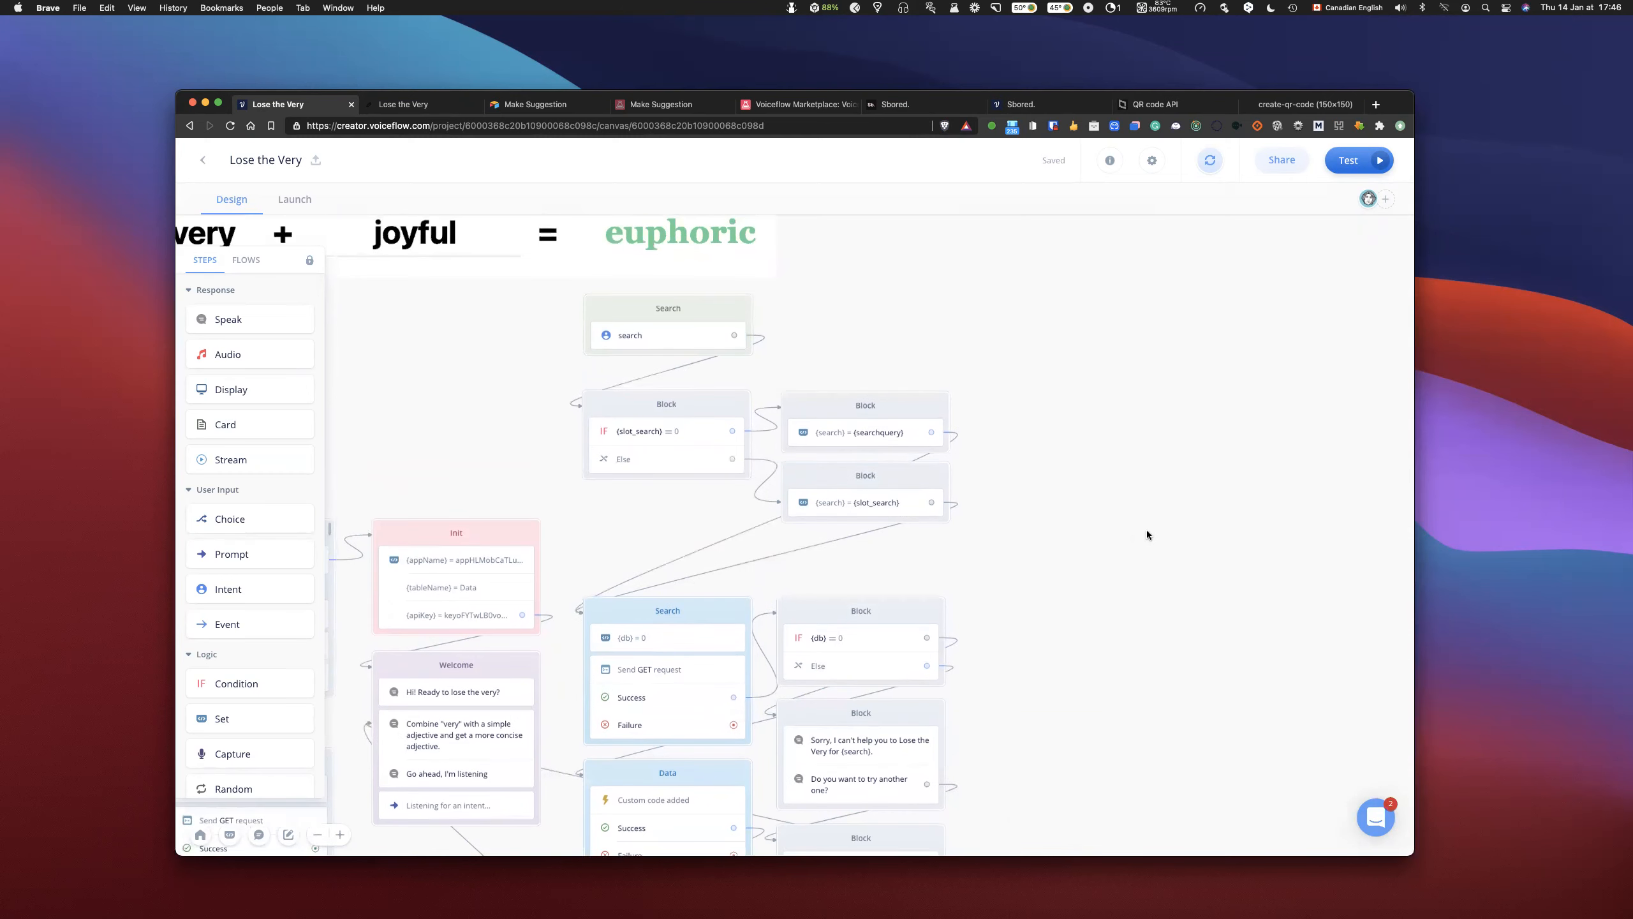
scroll(1146, 531, up, 2)
key(m)
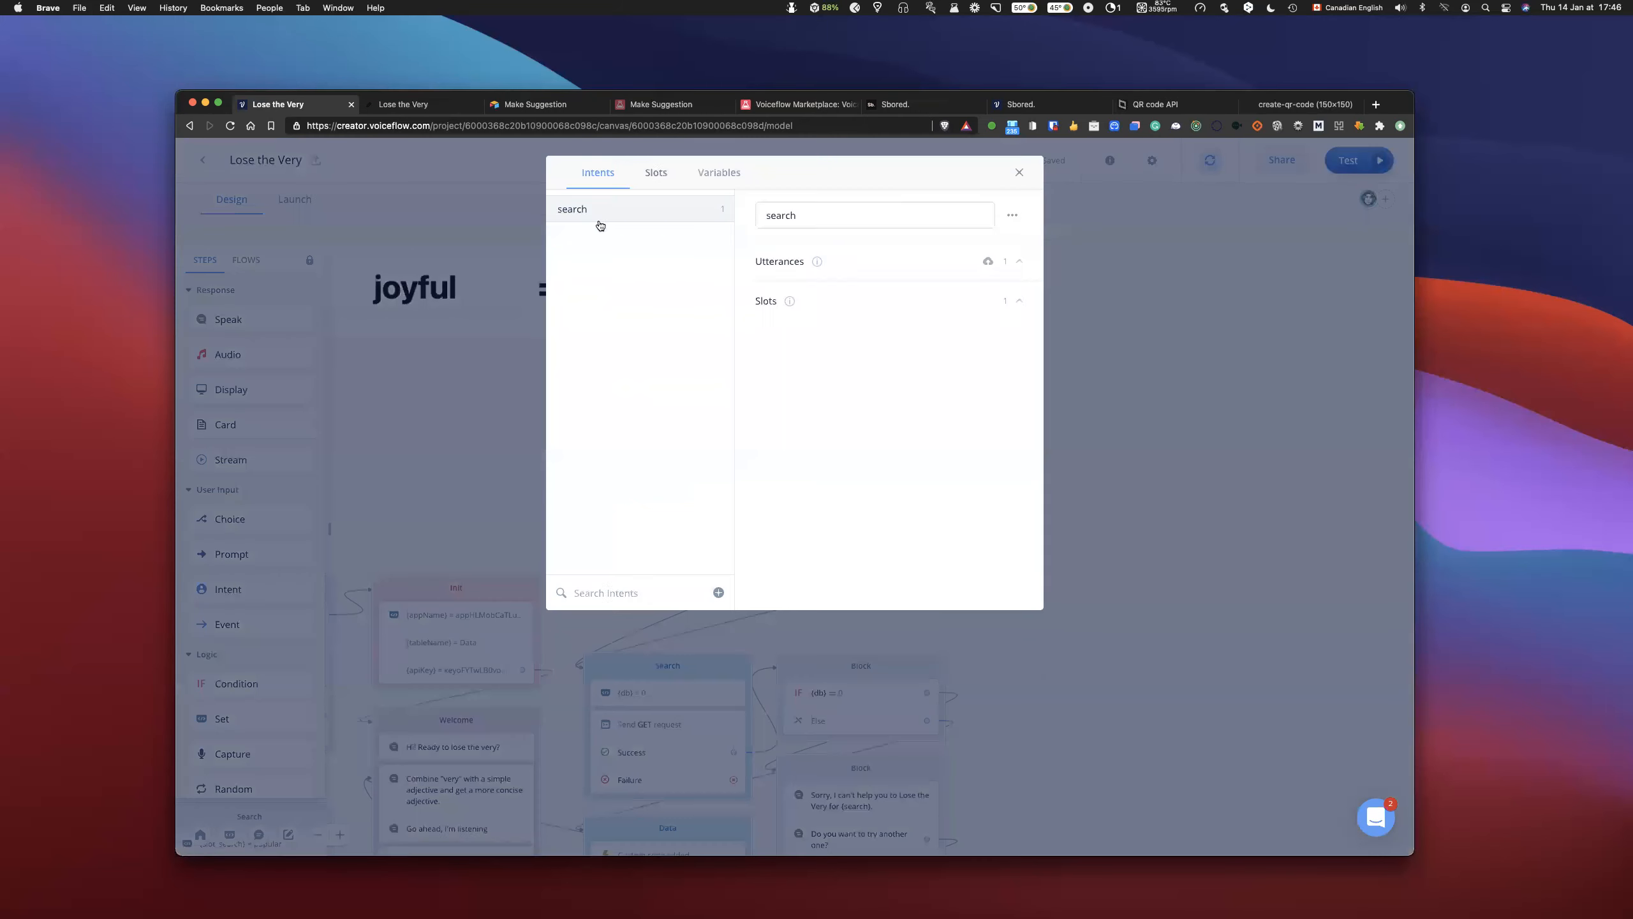
click(667, 176)
click(663, 207)
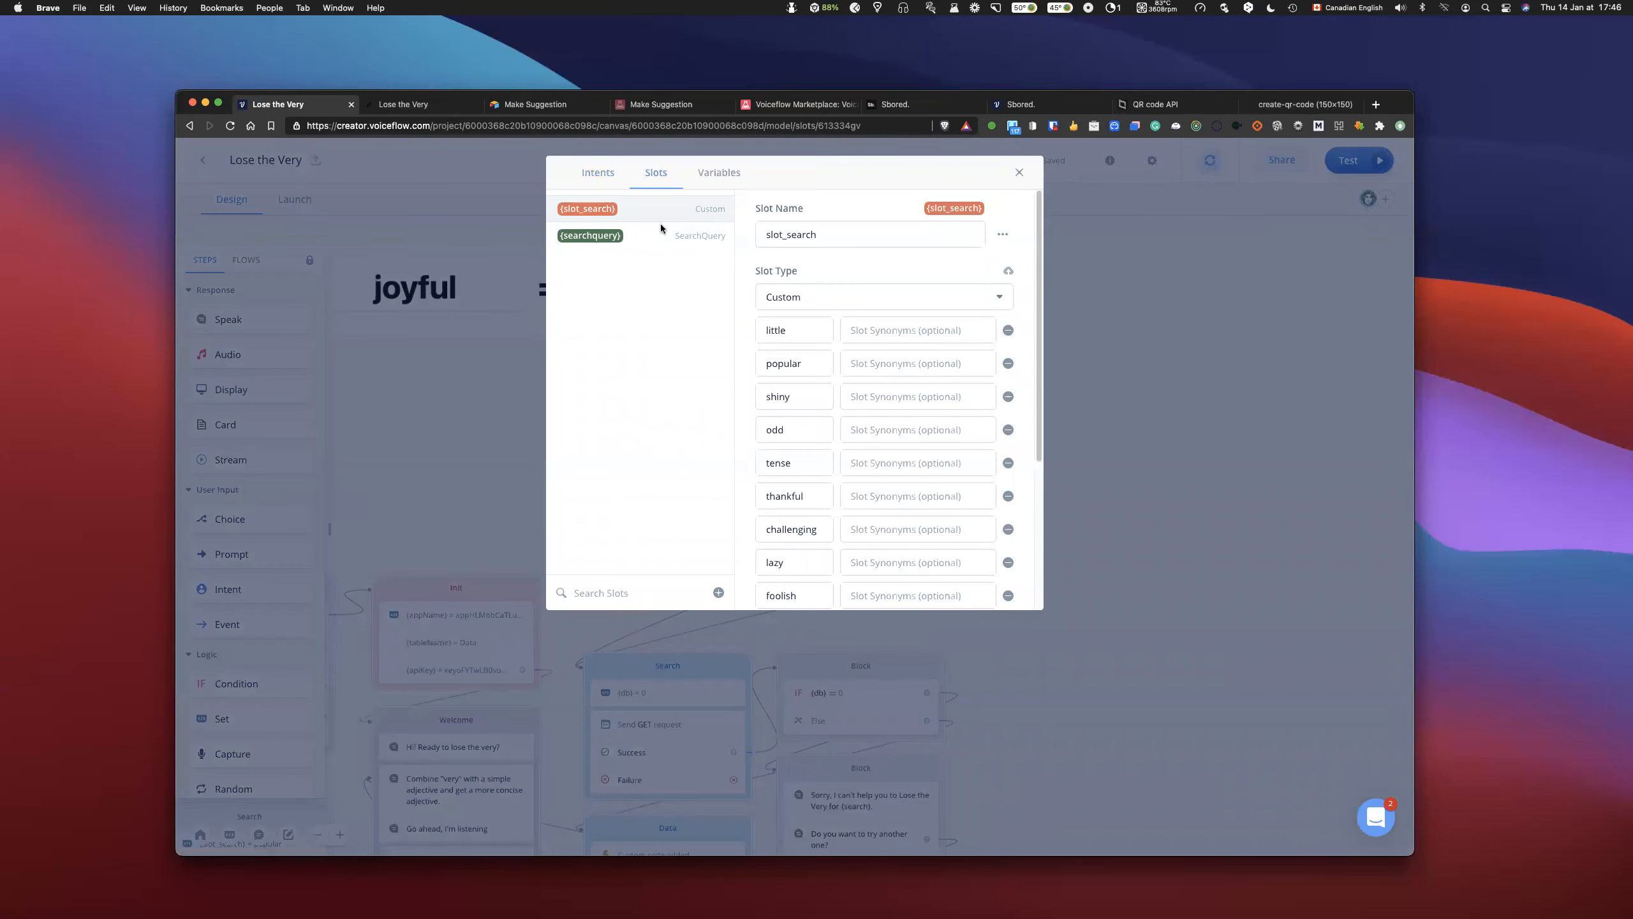
click(1011, 231)
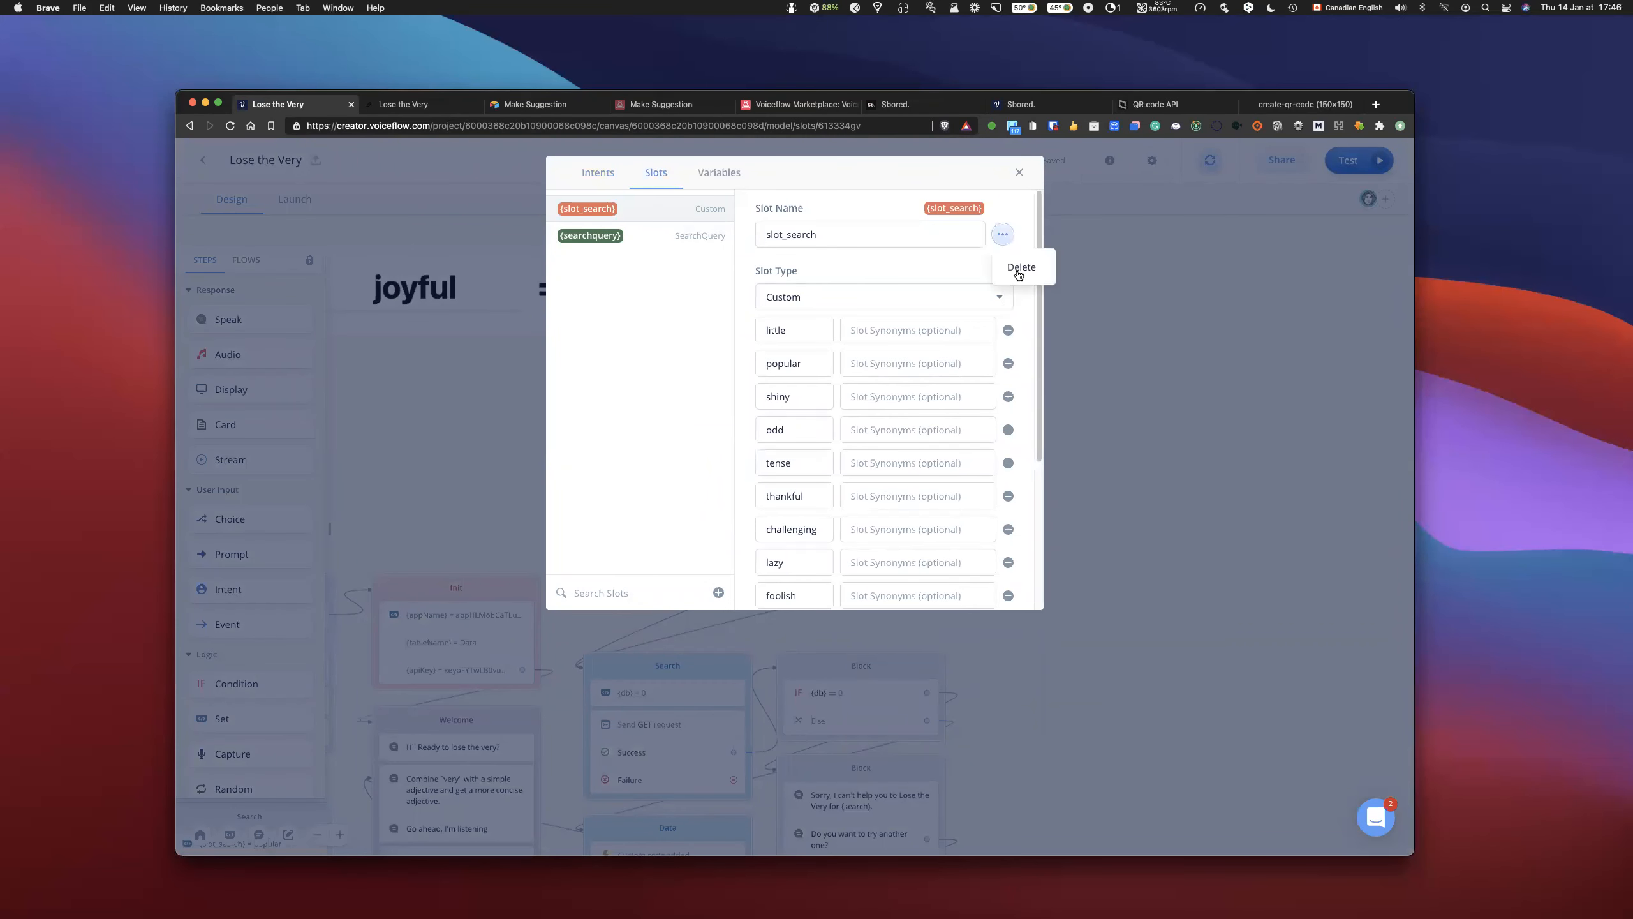
click(1022, 267)
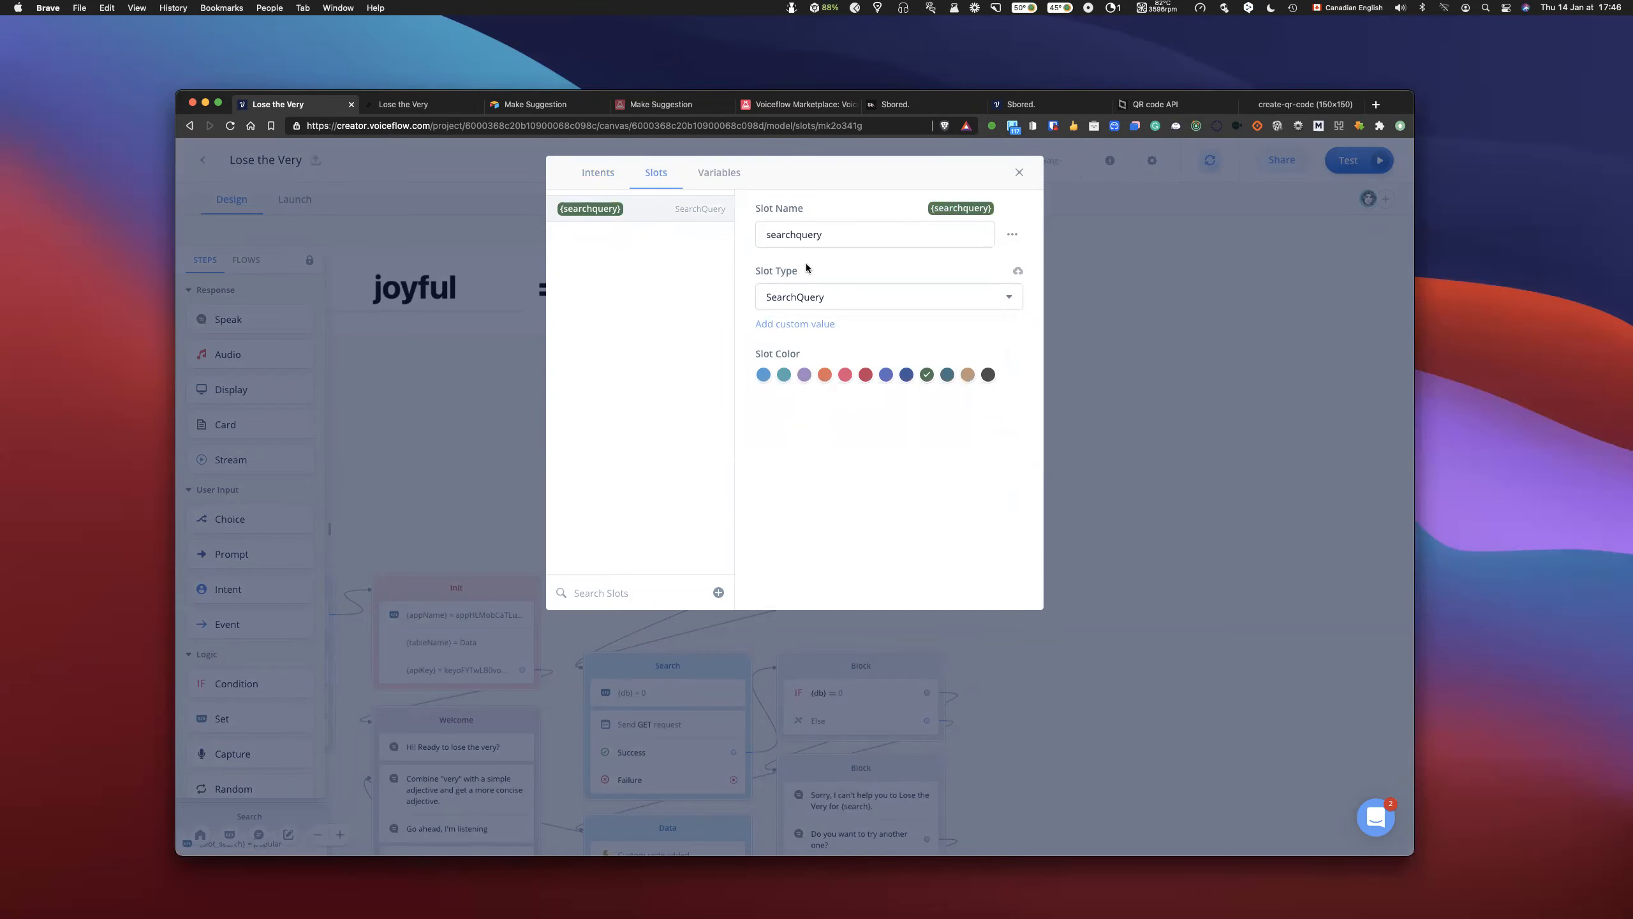
click(1019, 173)
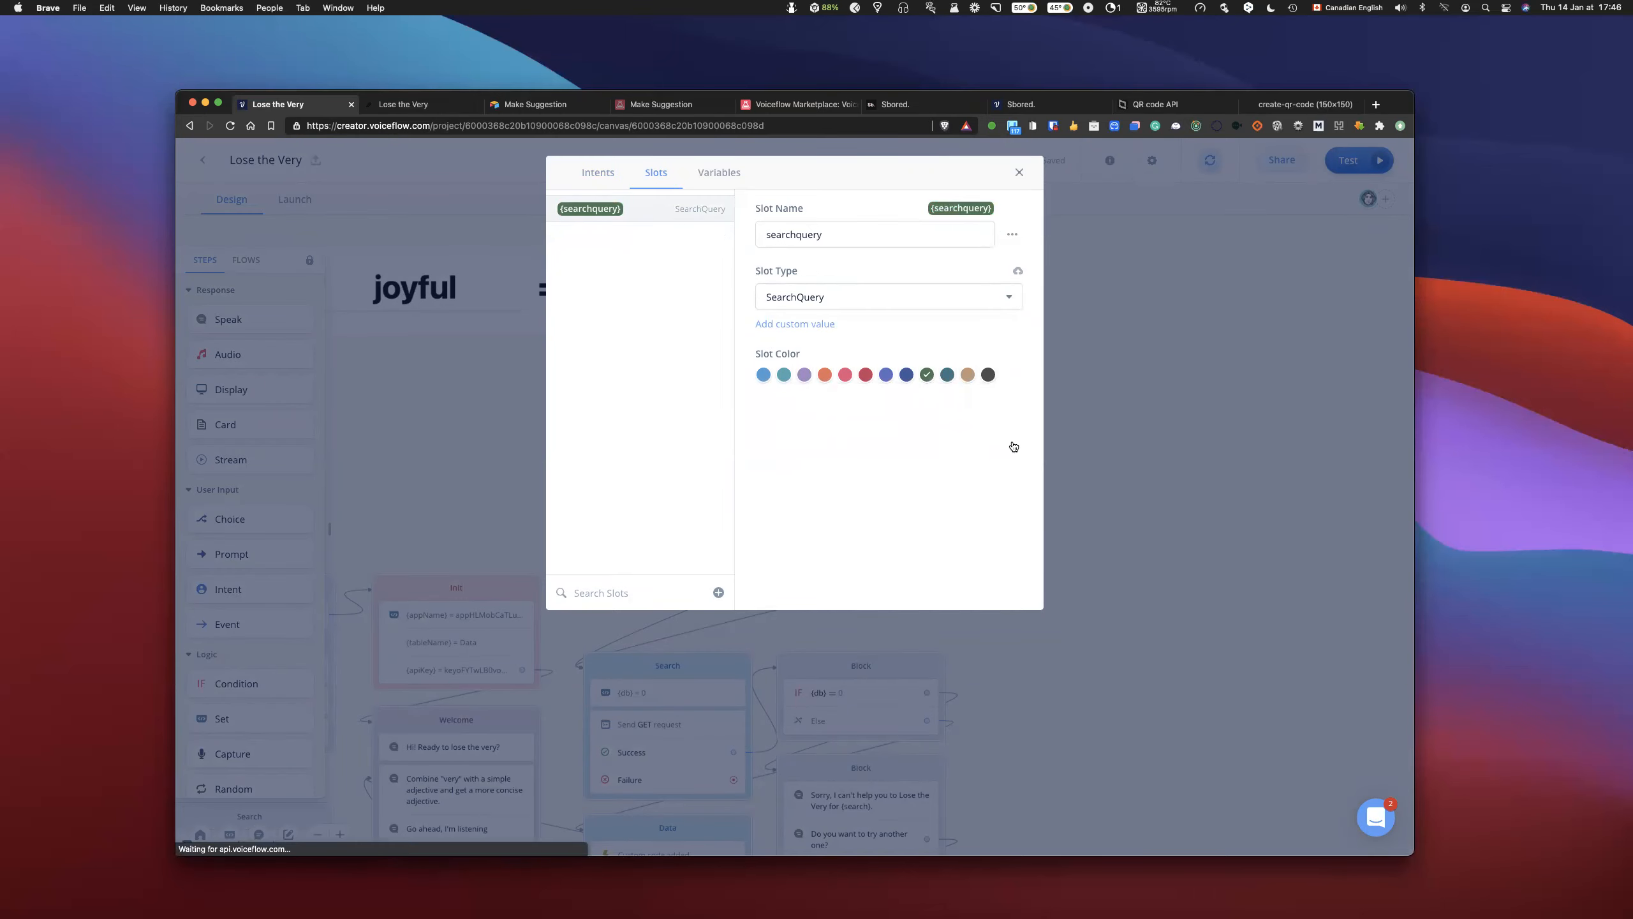
- Disconnect the search intent from the slot_search condition block, and review the headers and parameters of the linked Search block's GET request
scroll(1058, 422, down, 3)
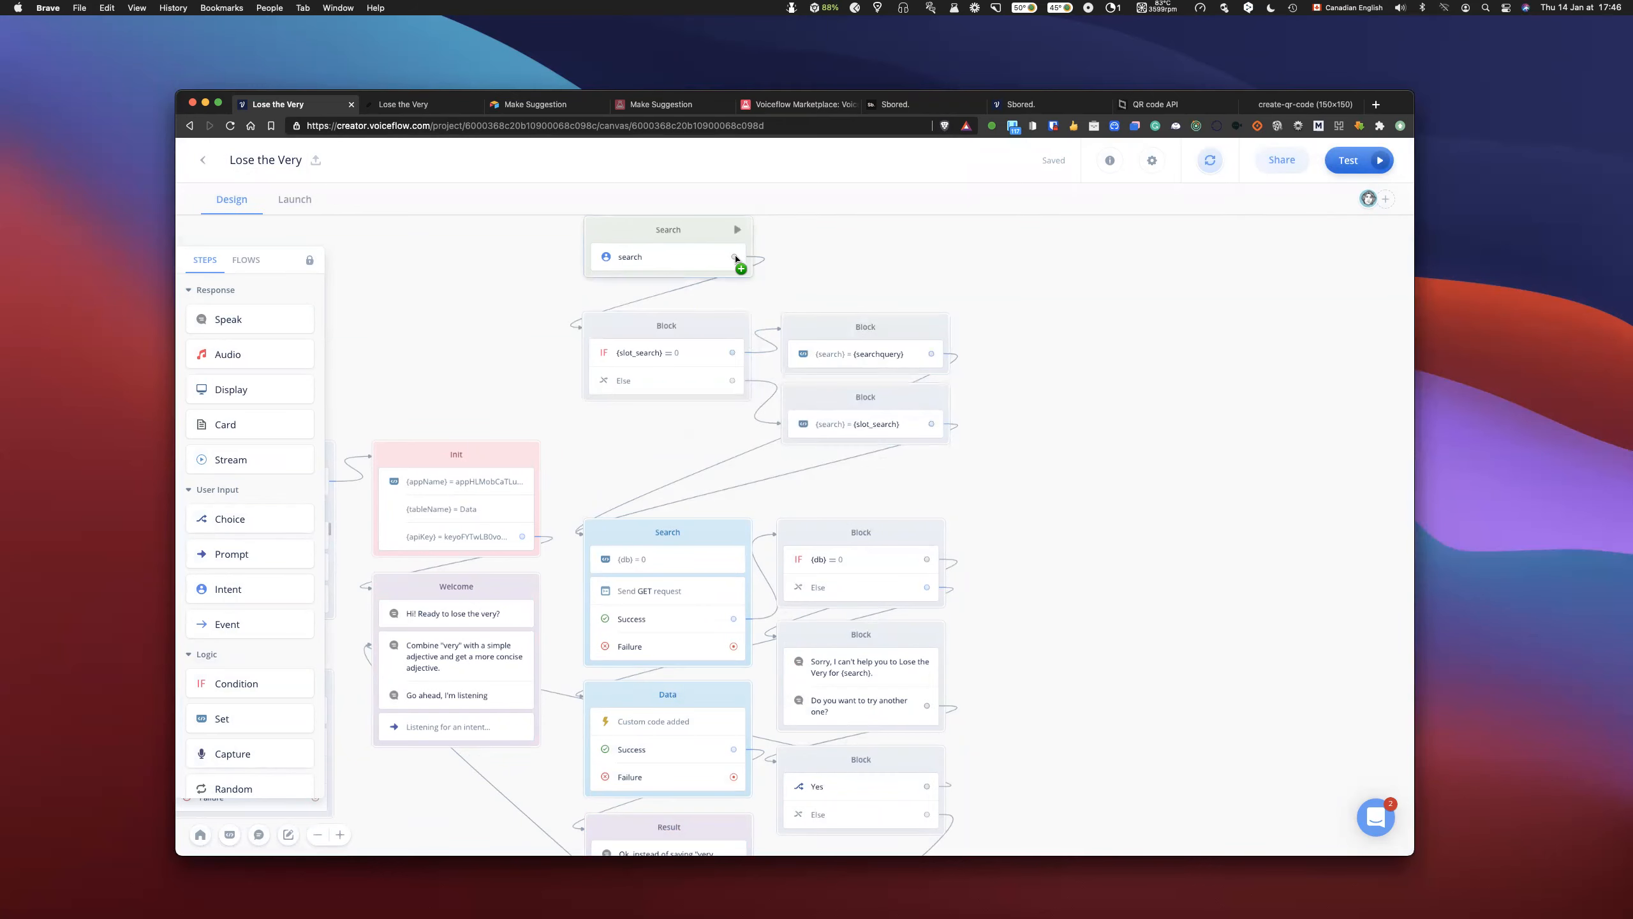
mouse_move(735, 257)
mouse_down()
mouse_move(711, 308)
mouse_move(729, 299)
mouse_move(729, 412)
mouse_move(656, 562)
mouse_up()
click(669, 594)
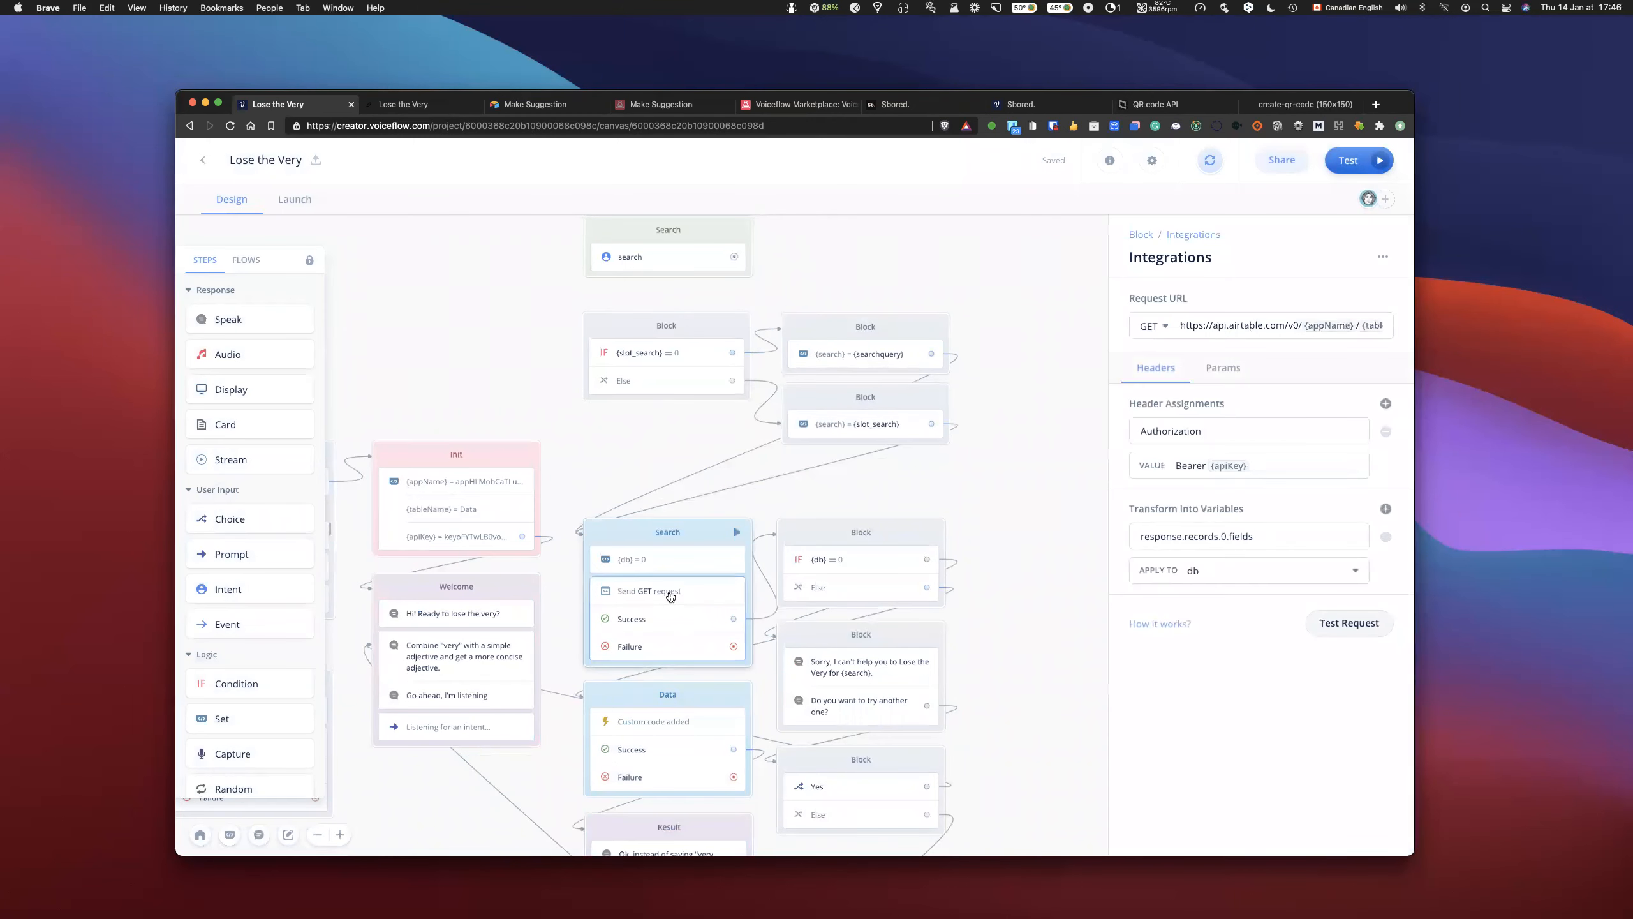
click(1224, 369)
click(1168, 370)
click(1229, 379)
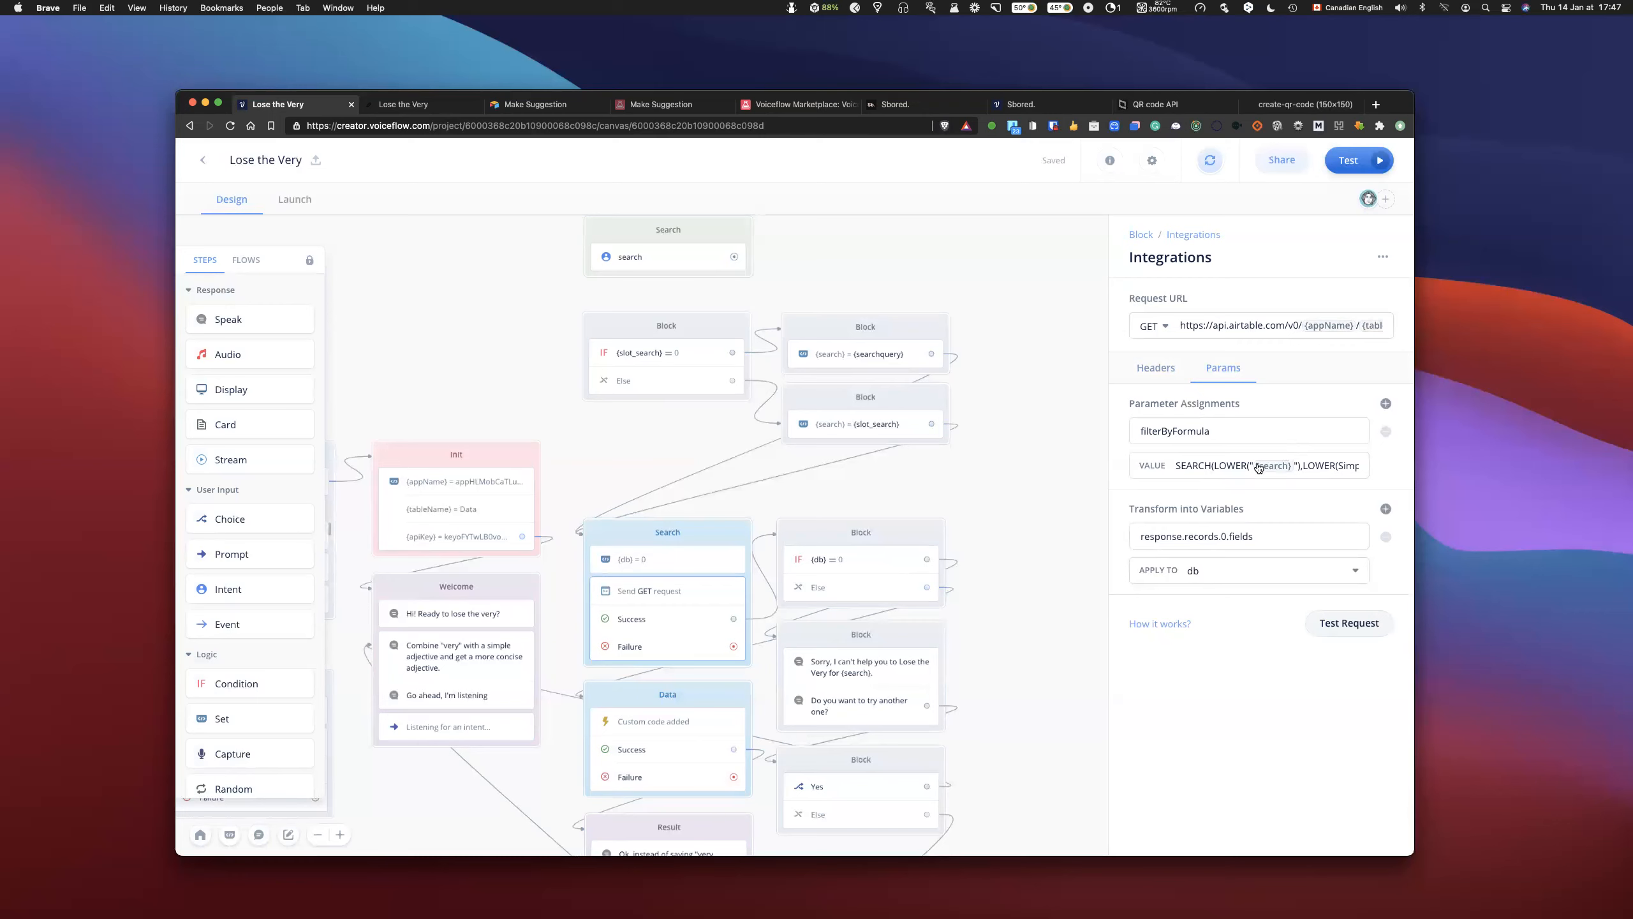
click(1157, 370)
click(674, 430)
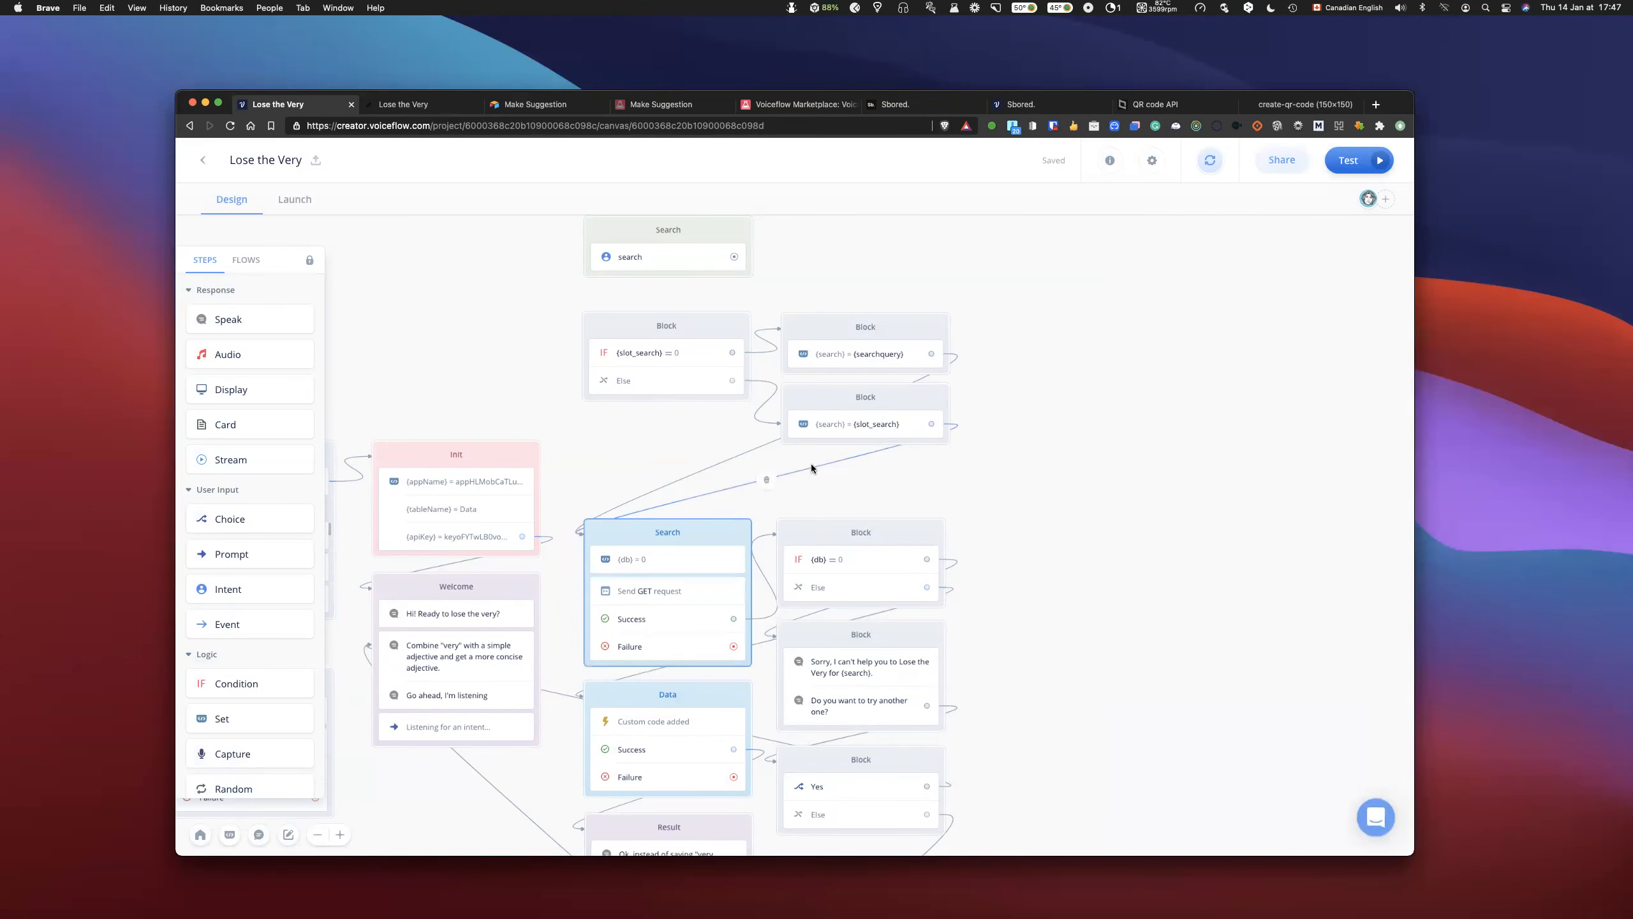
- Move the {search} = {searchquery} Set step into the search intent's block, and delete the {slot_search} condition block
scroll(812, 463, up, 2)
drag(818, 322, 854, 357)
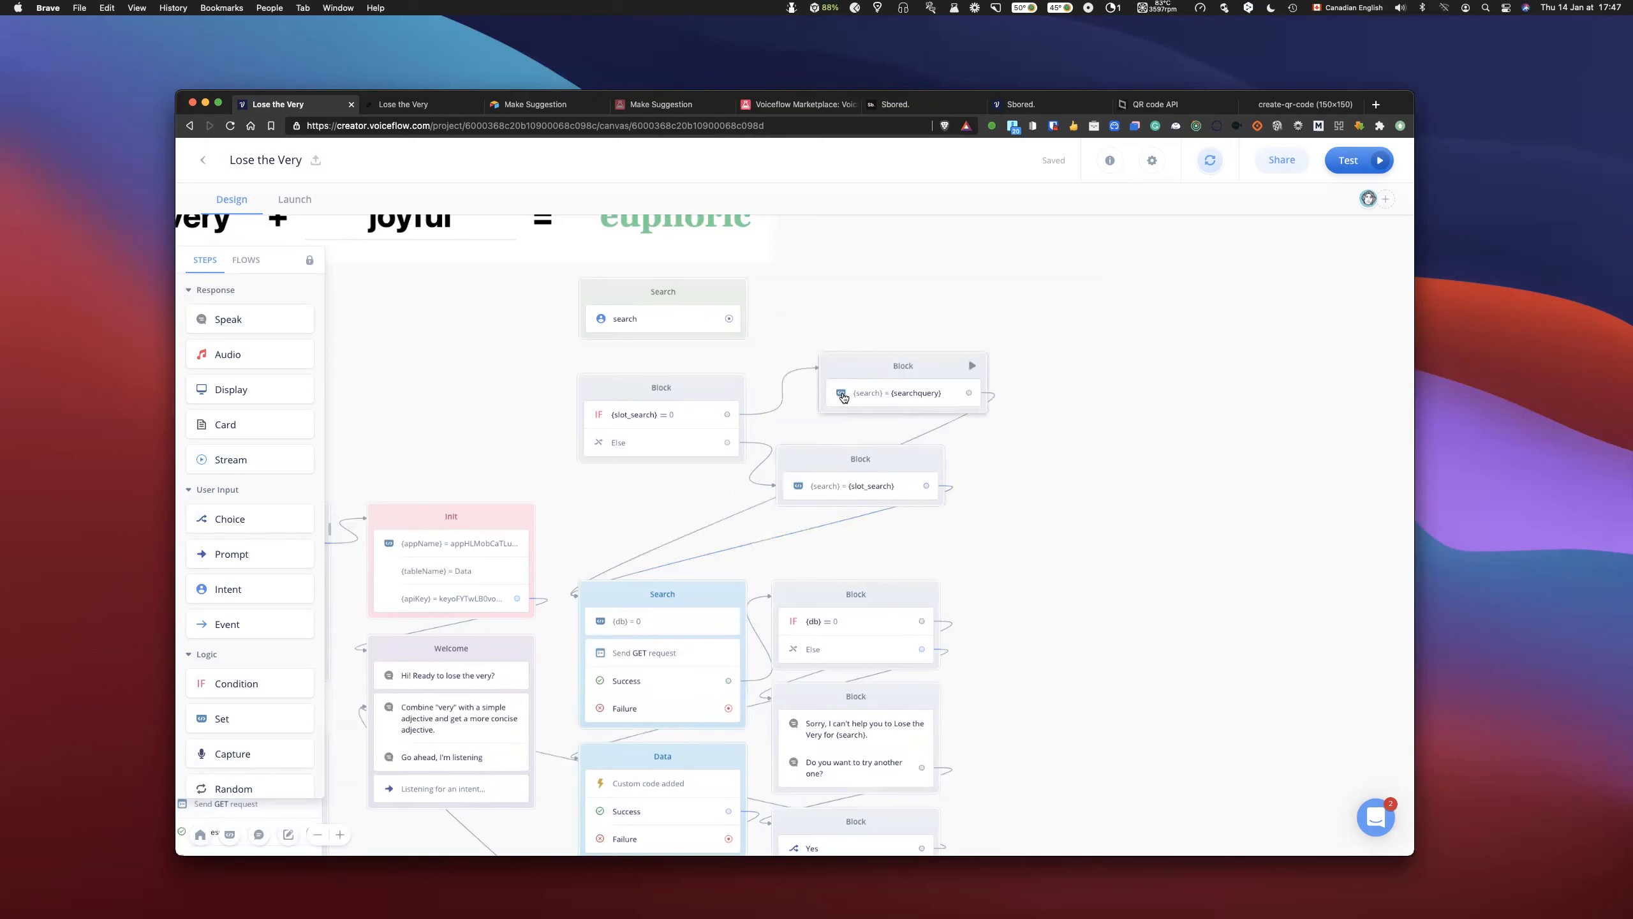
drag(842, 366, 670, 337)
drag(696, 396, 930, 379)
click(843, 386)
key(BackSpace)
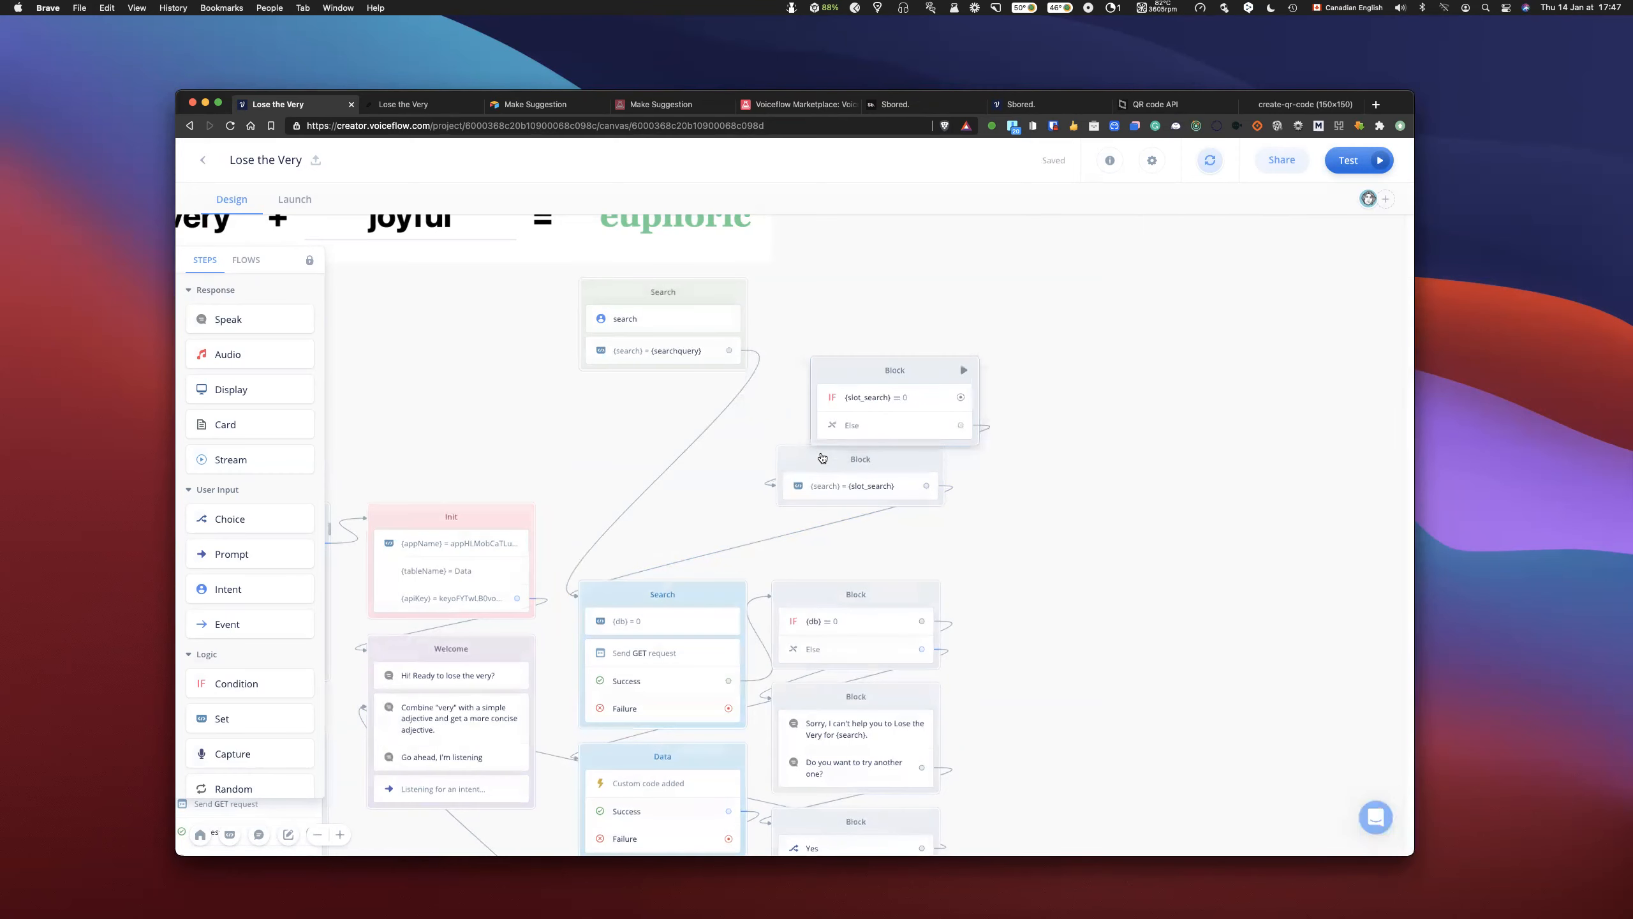
click(799, 461)
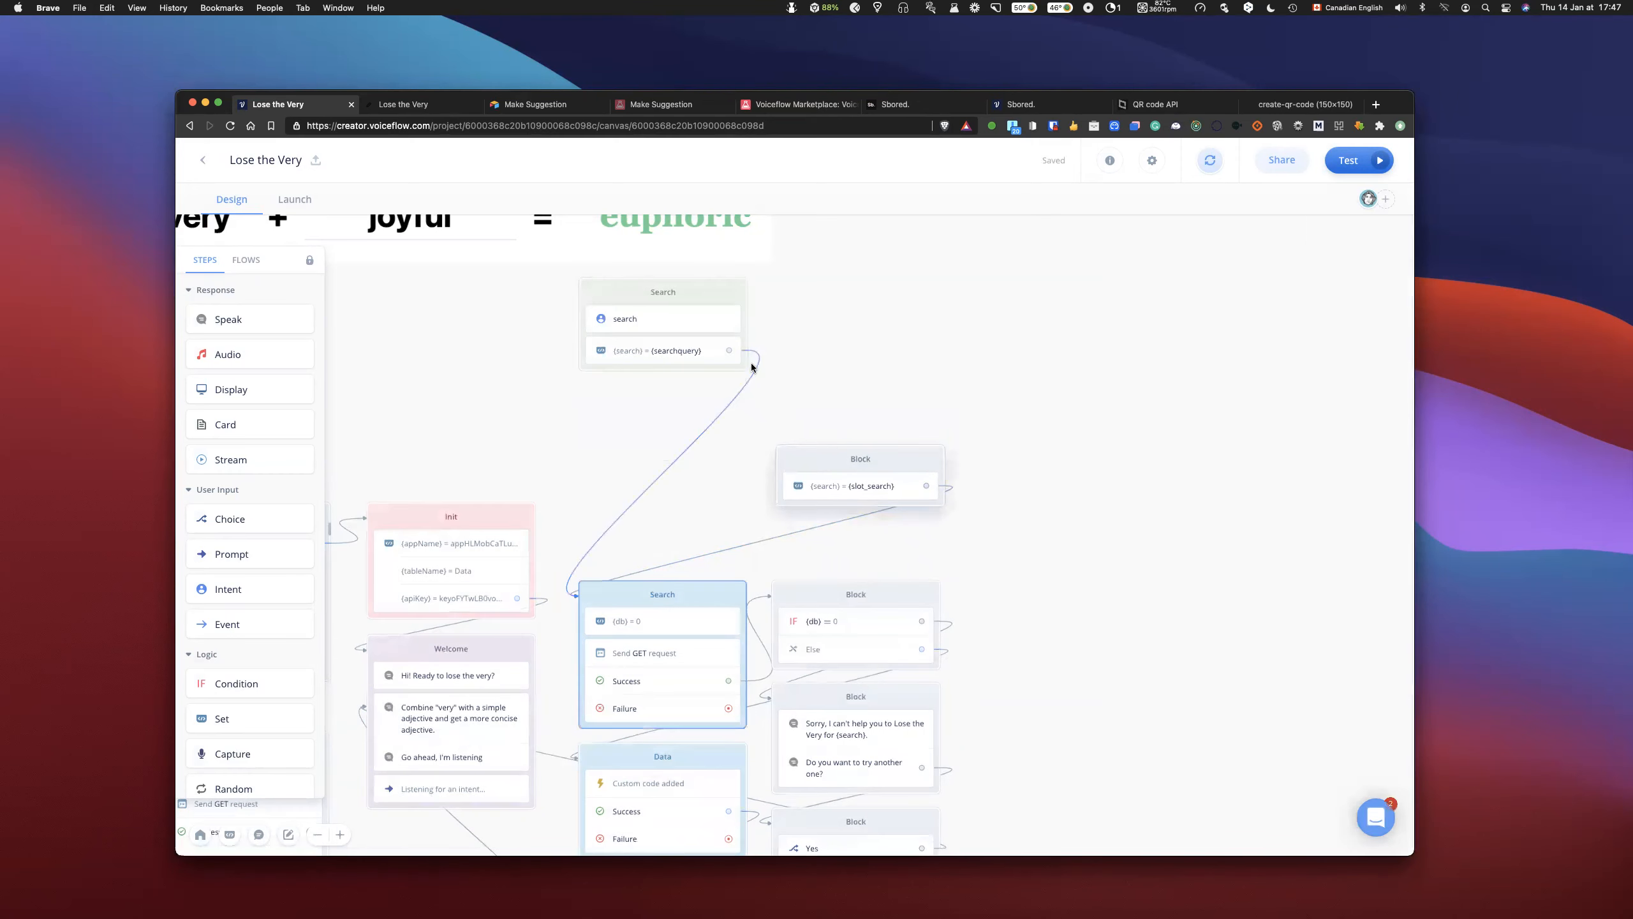
- Delete the block holding the {search} = {slot_search} Set step, and place the search intent block directly above the blue Search block
key(BackSpace)
drag(729, 295, 724, 481)
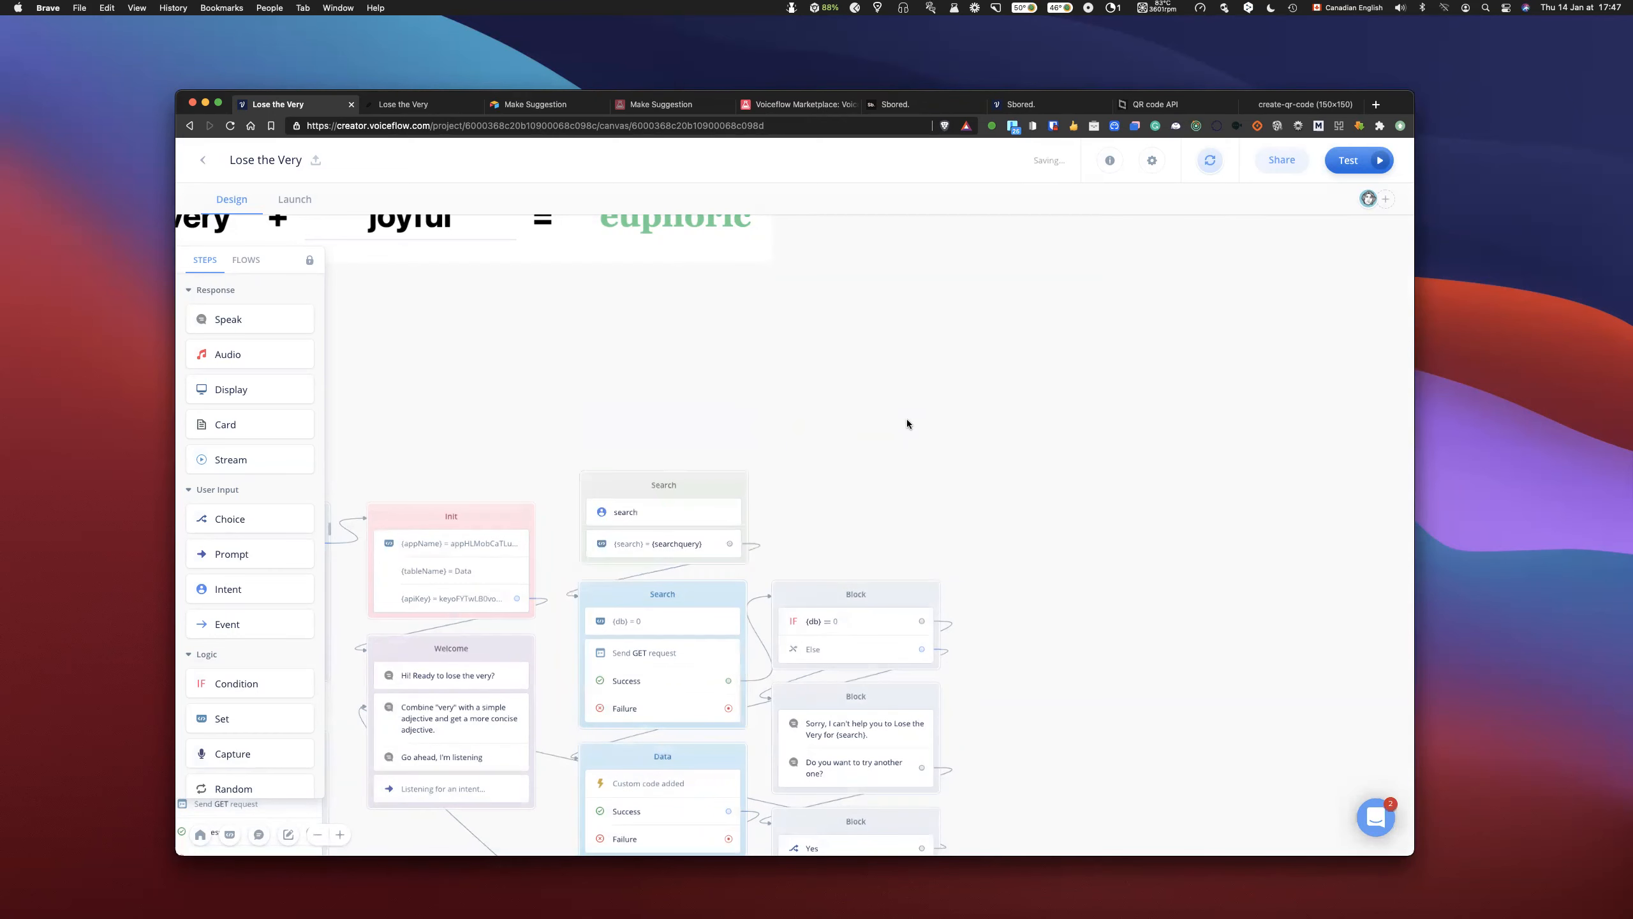
scroll(906, 419, down, 5)
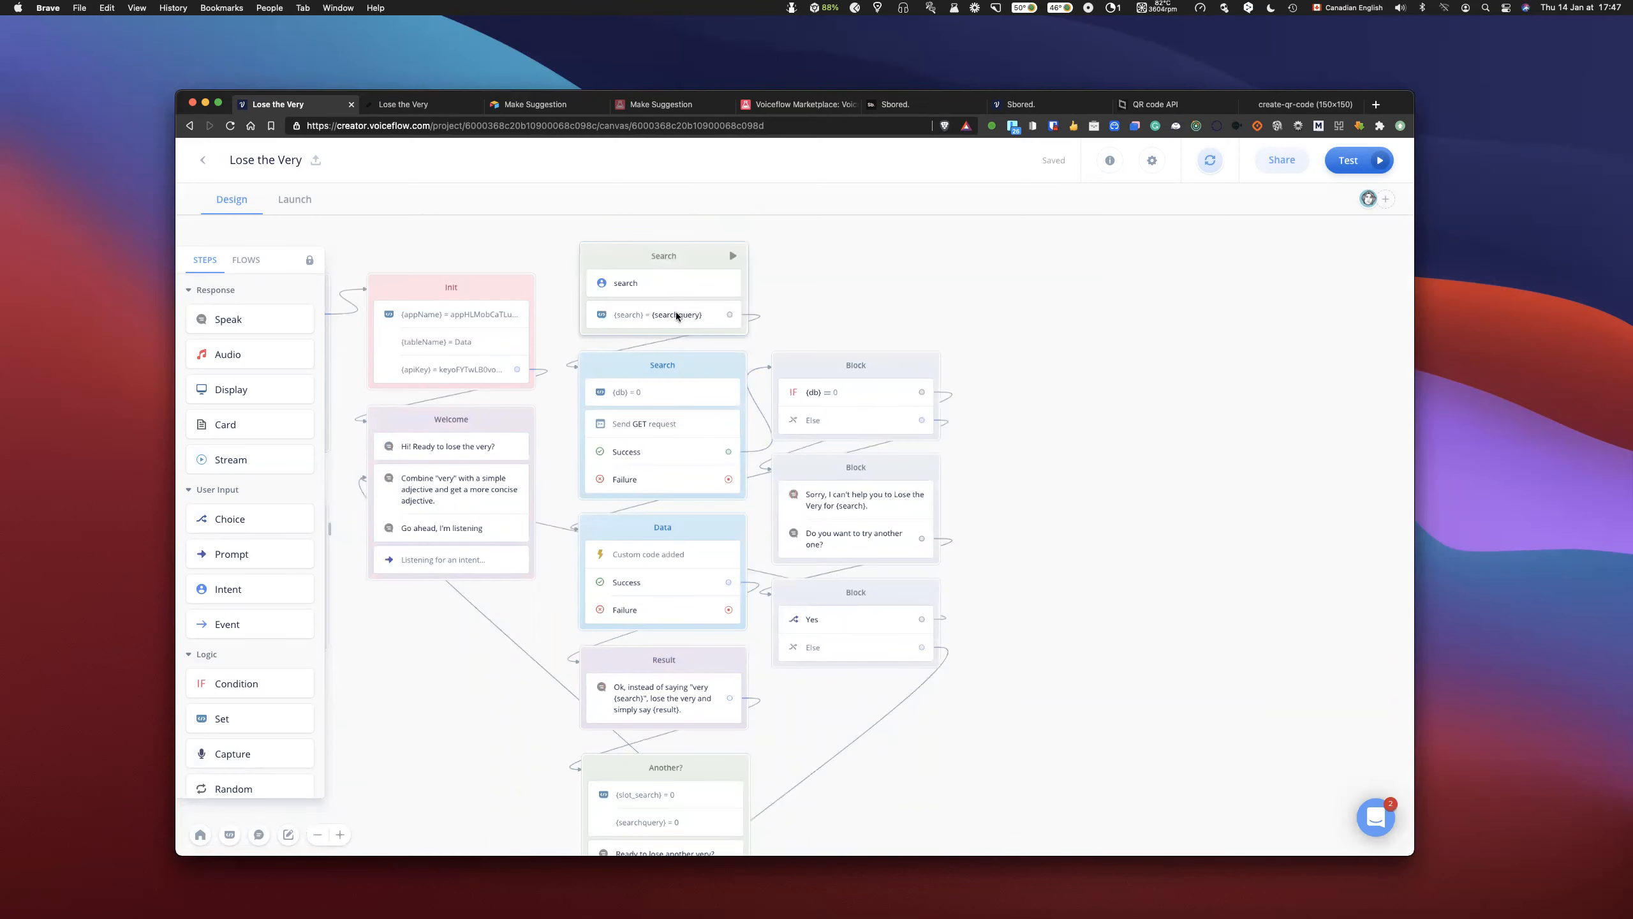
- Review the whole simplified flow, from the Start and Init blocks through Search, Data and Result to Another? and Exit
scroll(854, 322, down, 1)
scroll(853, 323, down, 3)
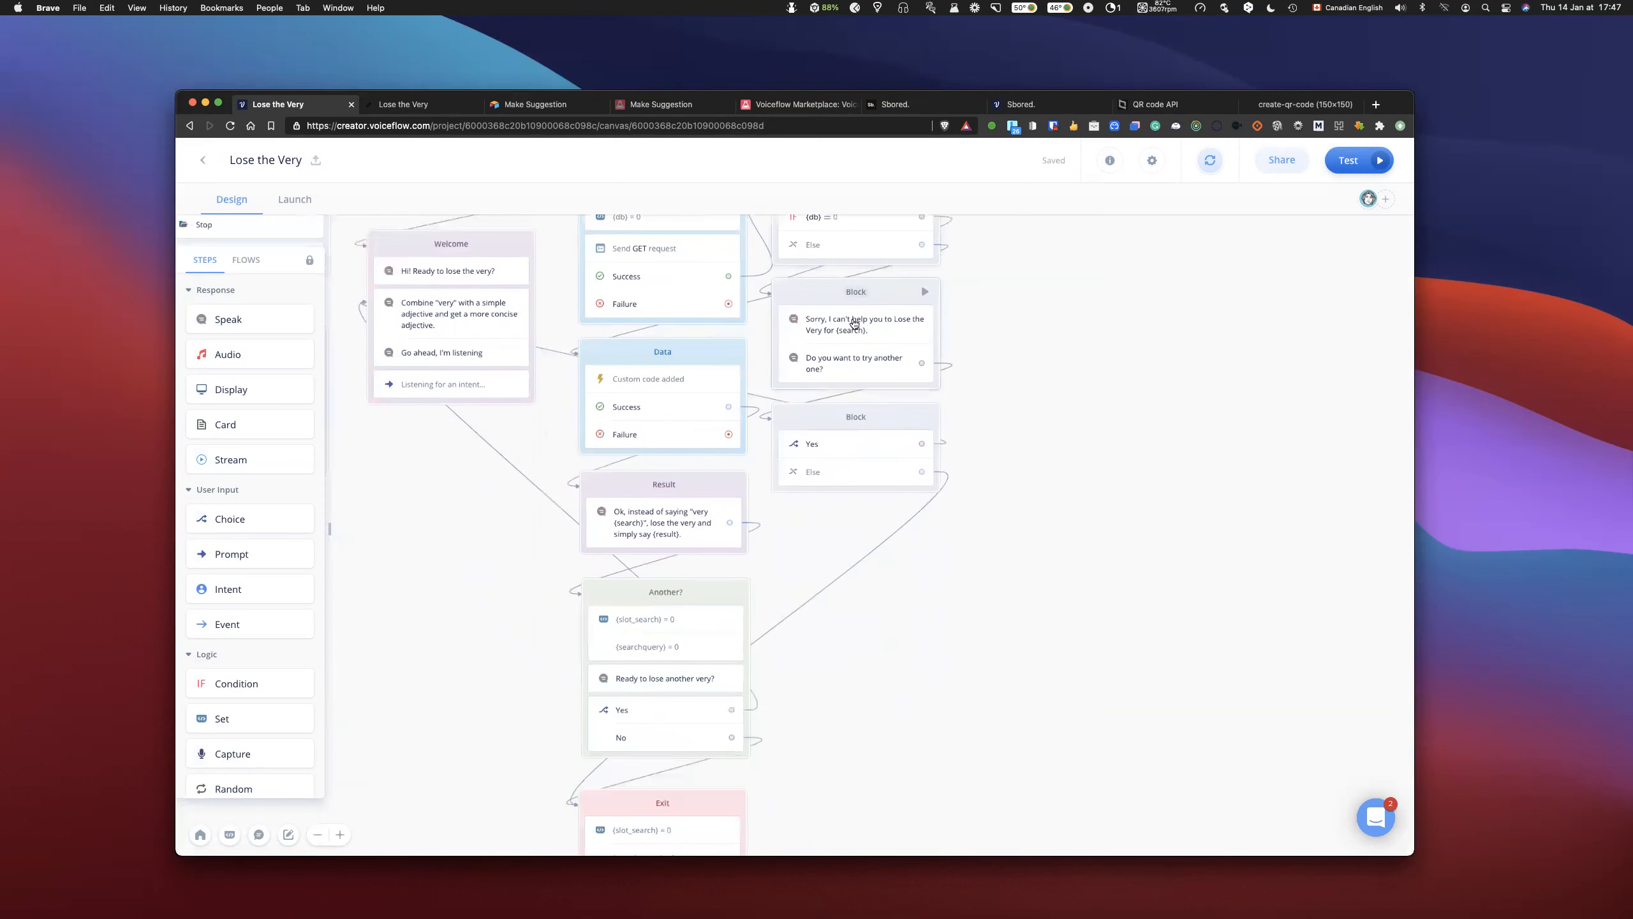
scroll(854, 323, up, 2)
scroll(1105, 341, up, 1)
scroll(1105, 337, up, 2)
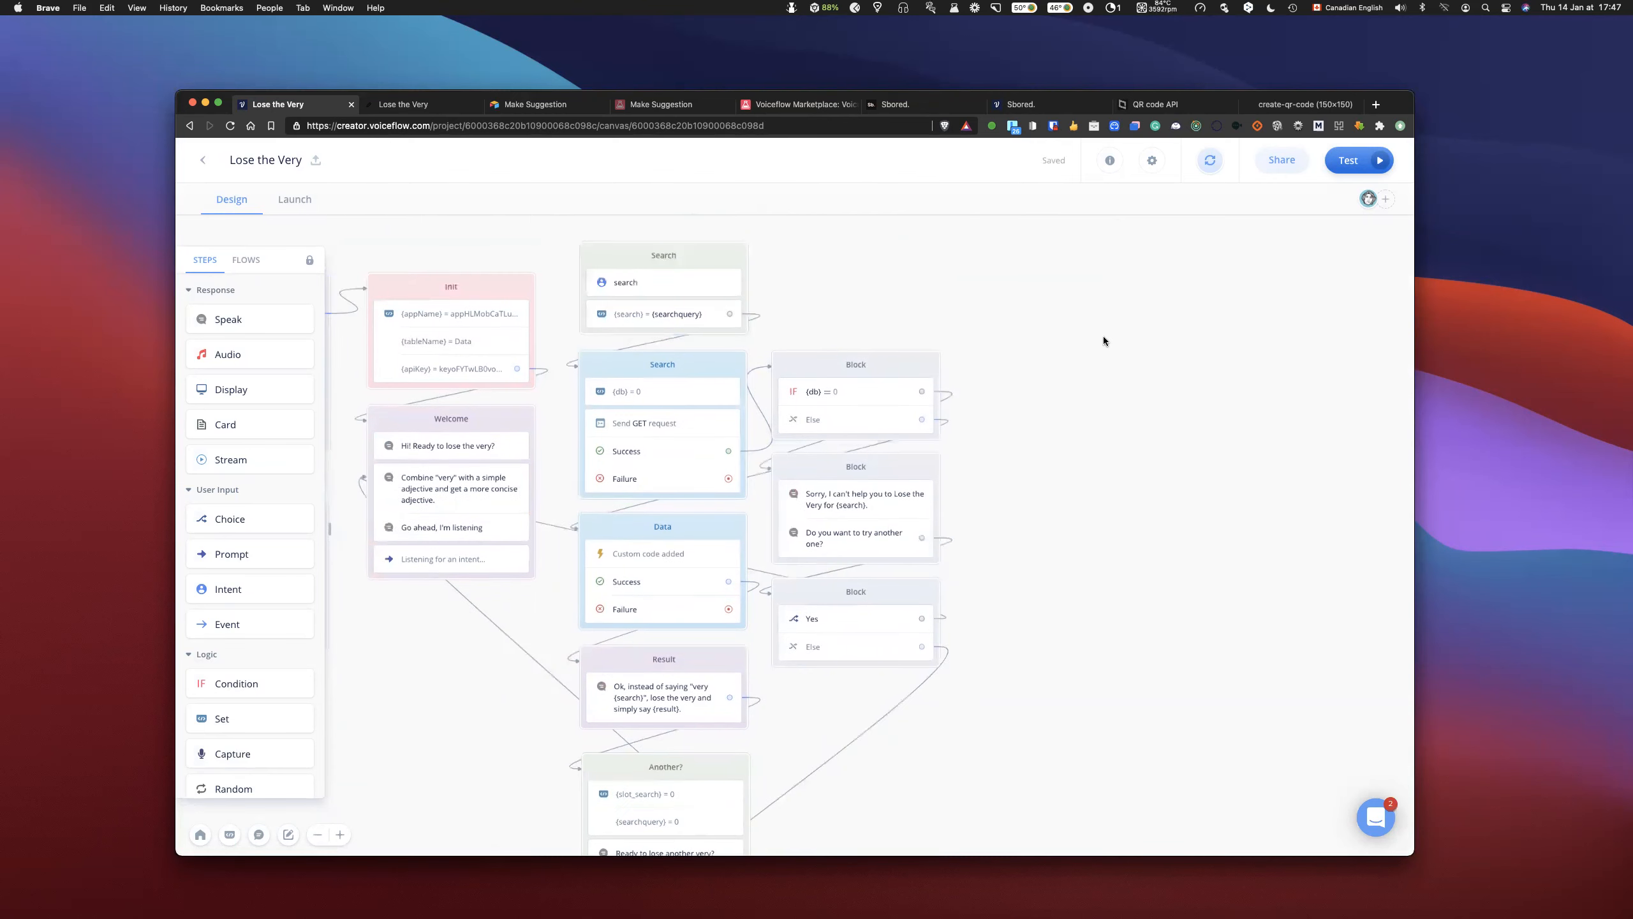
scroll(1105, 336, left, 5)
scroll(1105, 336, right, 2)
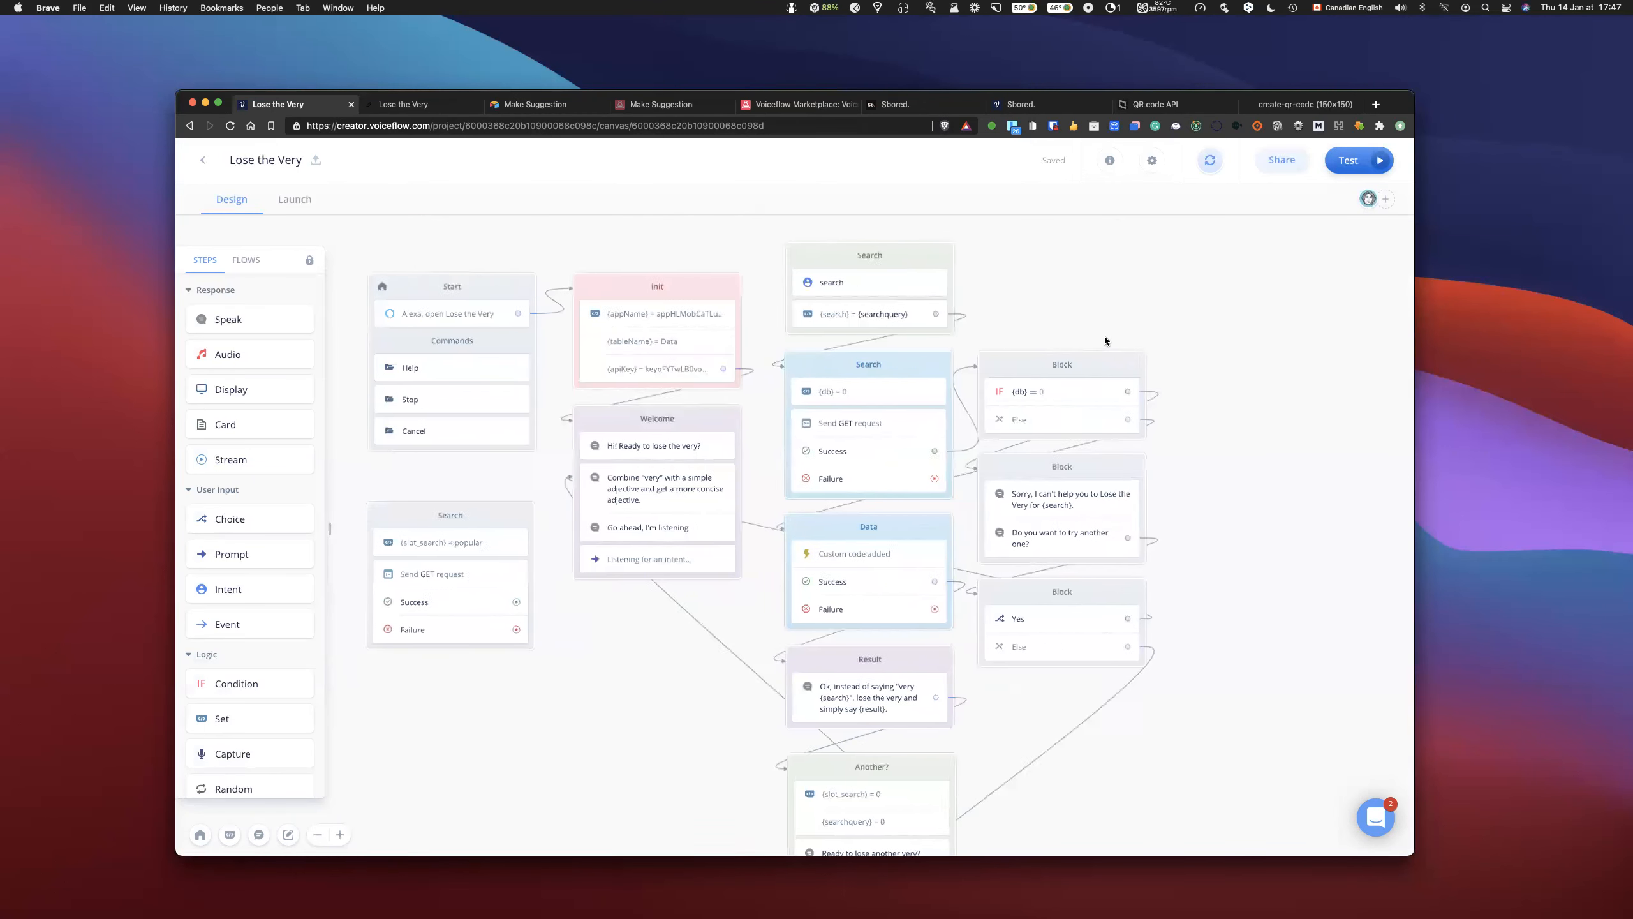
scroll(1102, 336, down, 3)
scroll(1101, 336, down, 2)
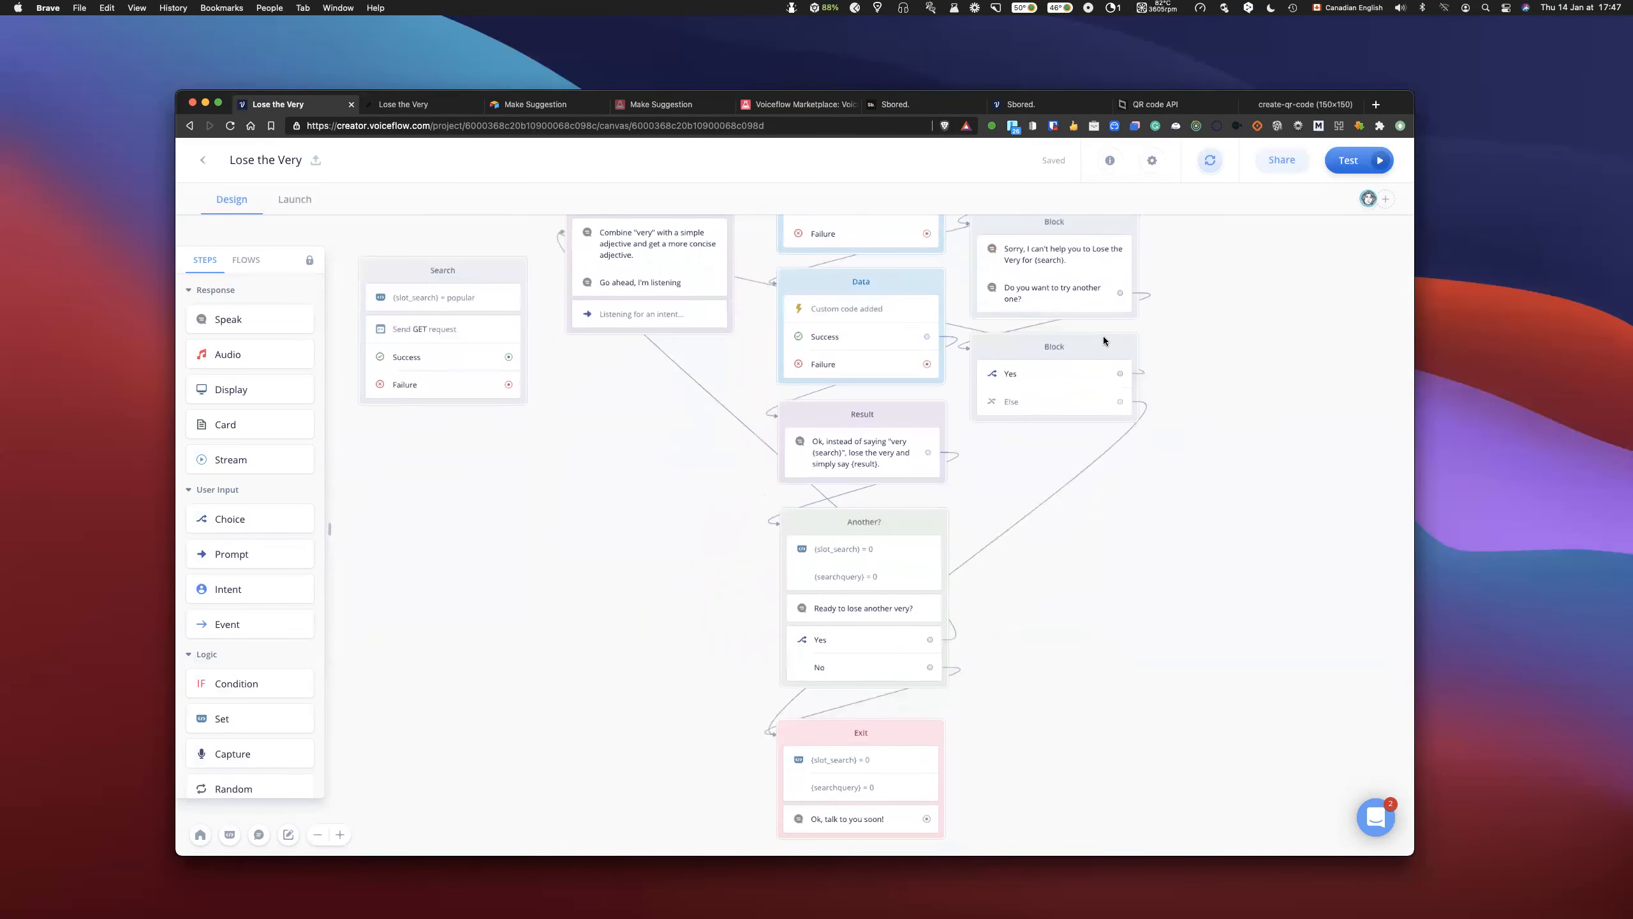
scroll(1102, 336, up, 4)
scroll(1102, 336, down, 2)
scroll(1102, 335, down, 2)
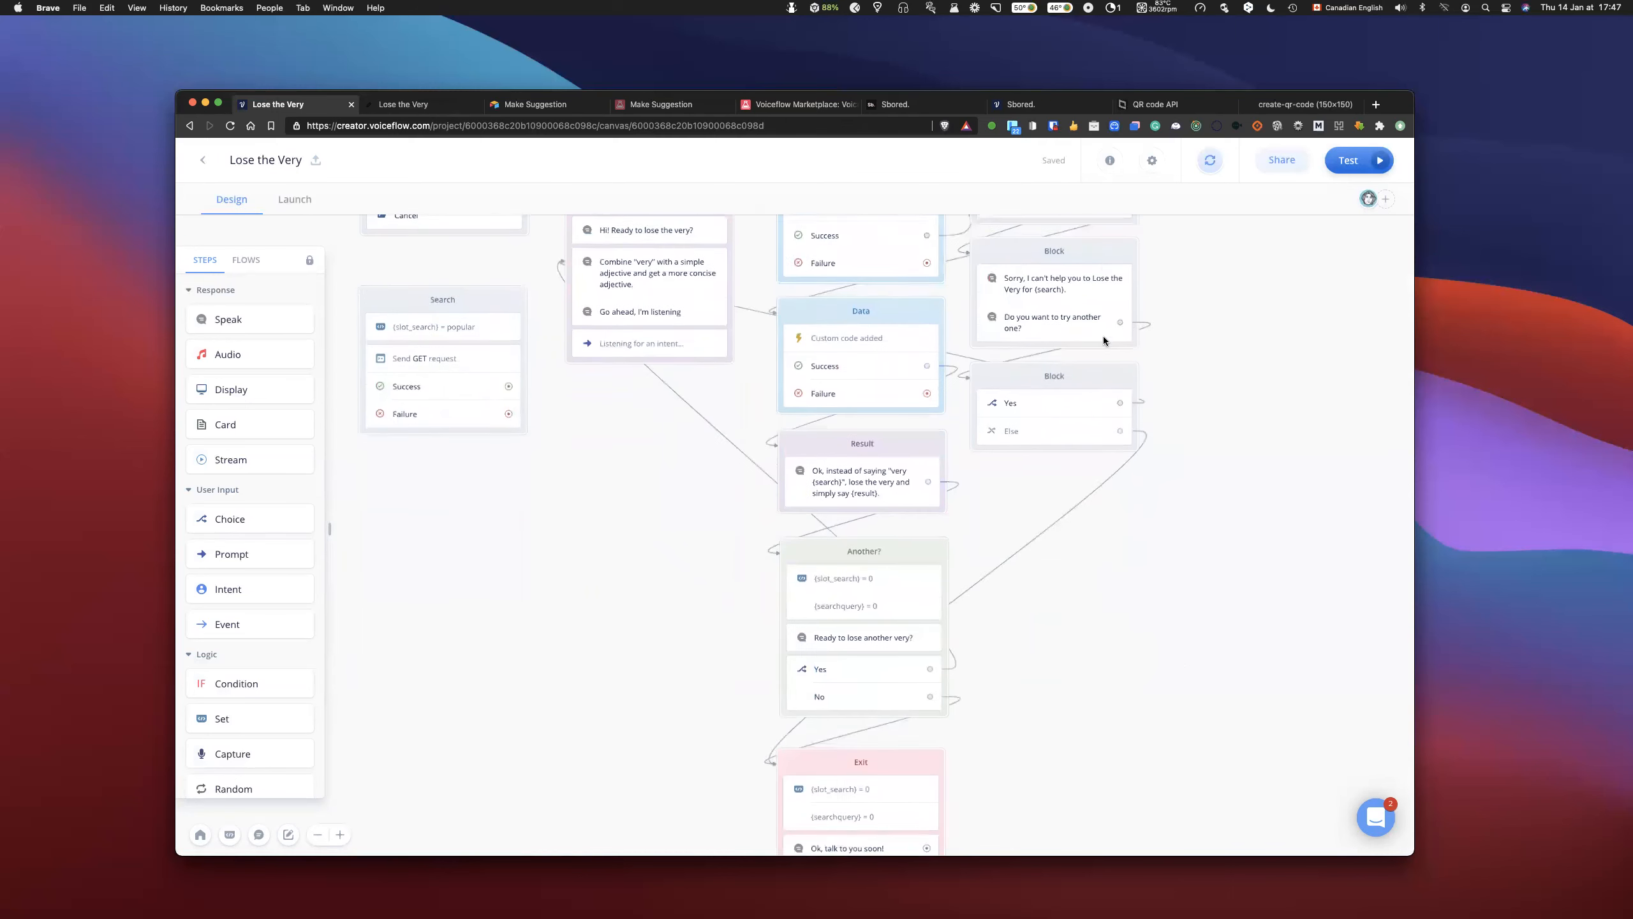
scroll(1102, 336, up, 5)
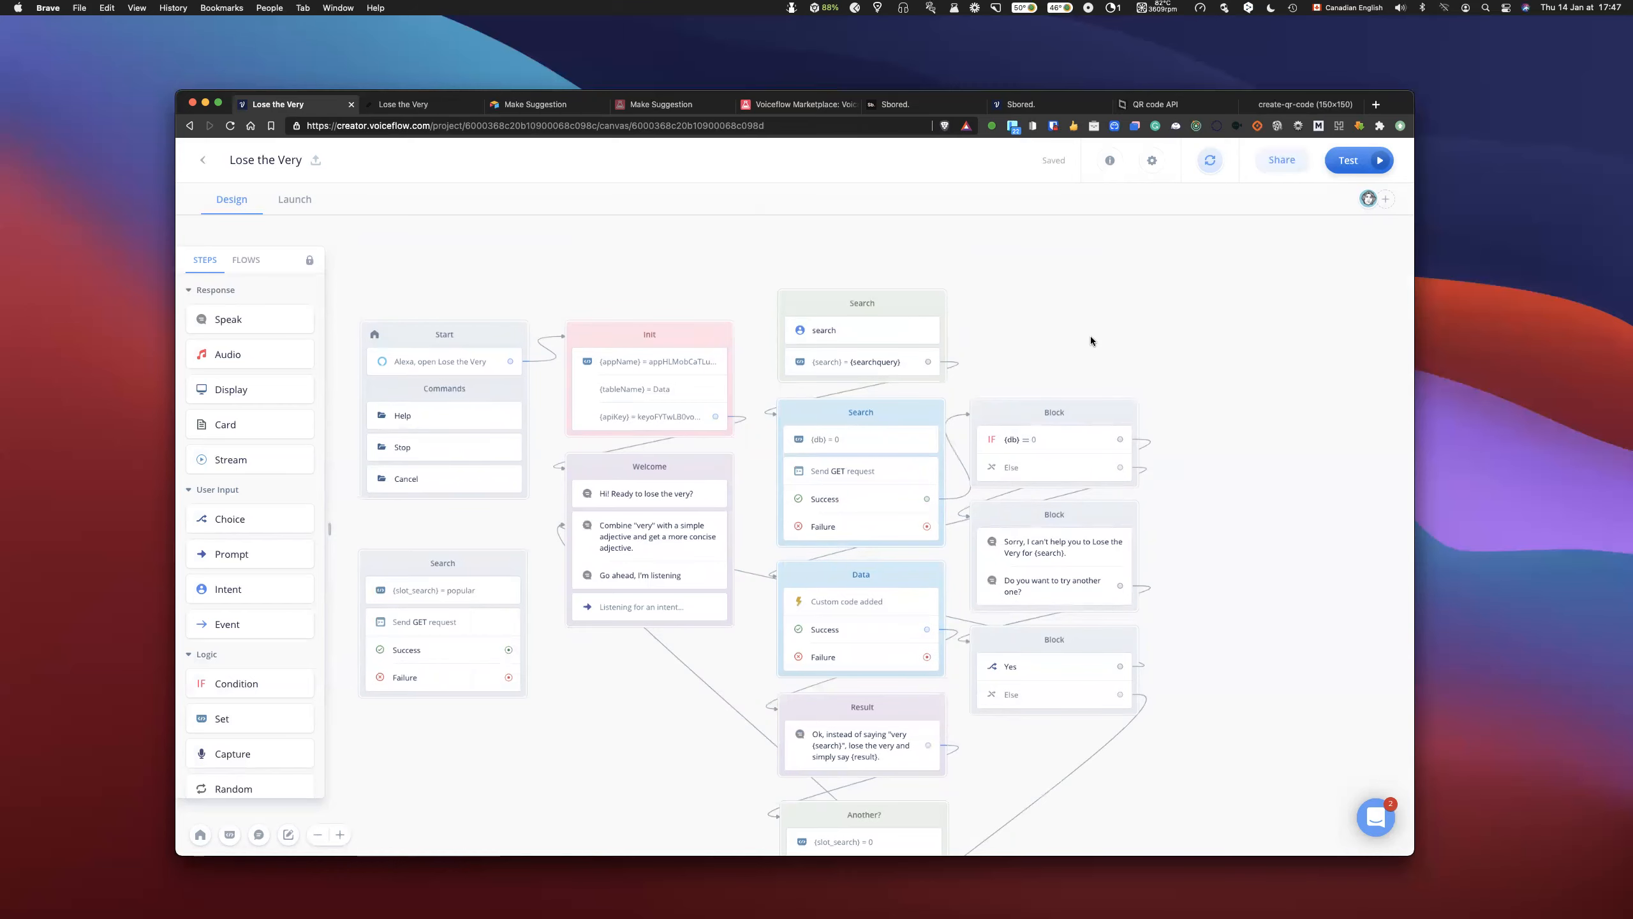
scroll(1069, 386, down, 3)
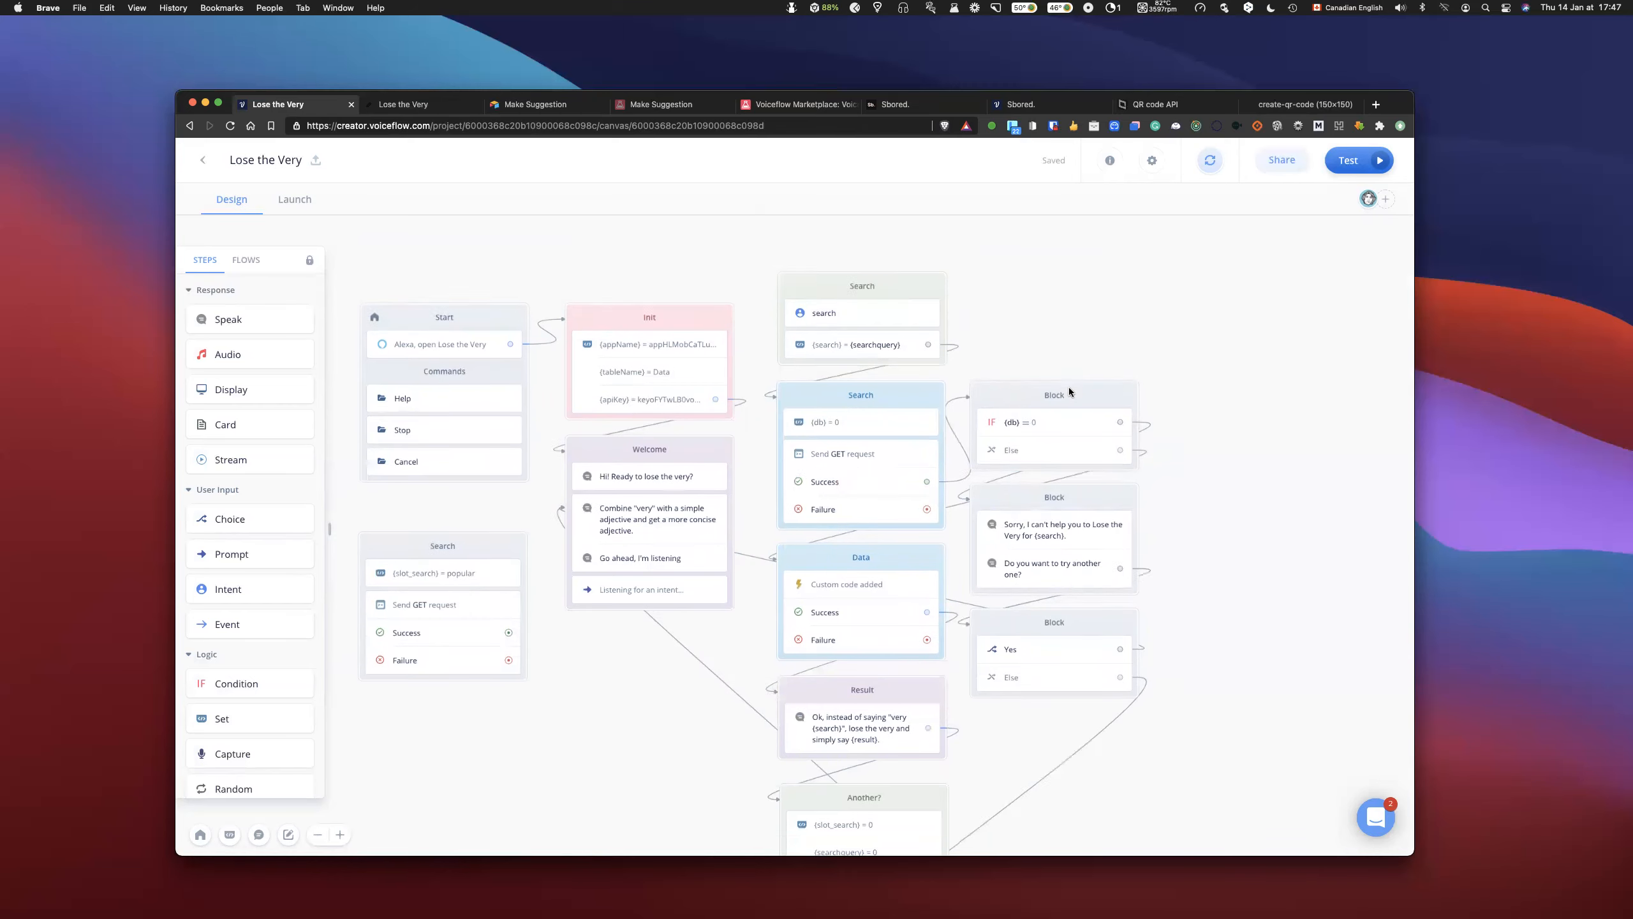
scroll(1070, 392, up, 3)
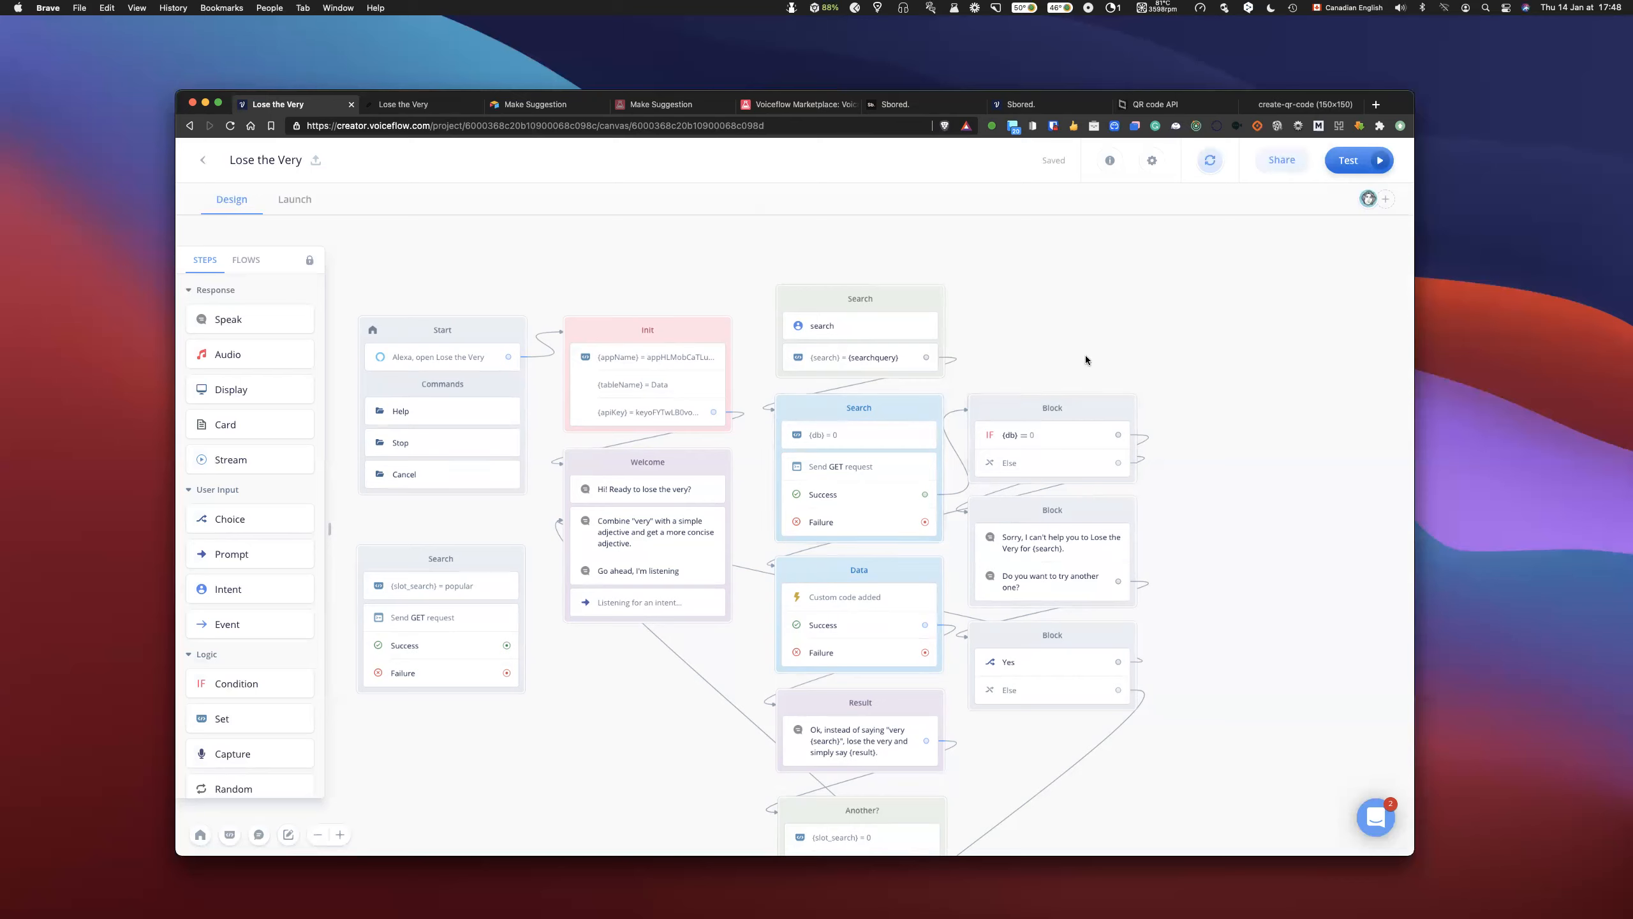
- Check the result assignment in the Data block's custom code, and add a global variable named debug to the project
click(834, 612)
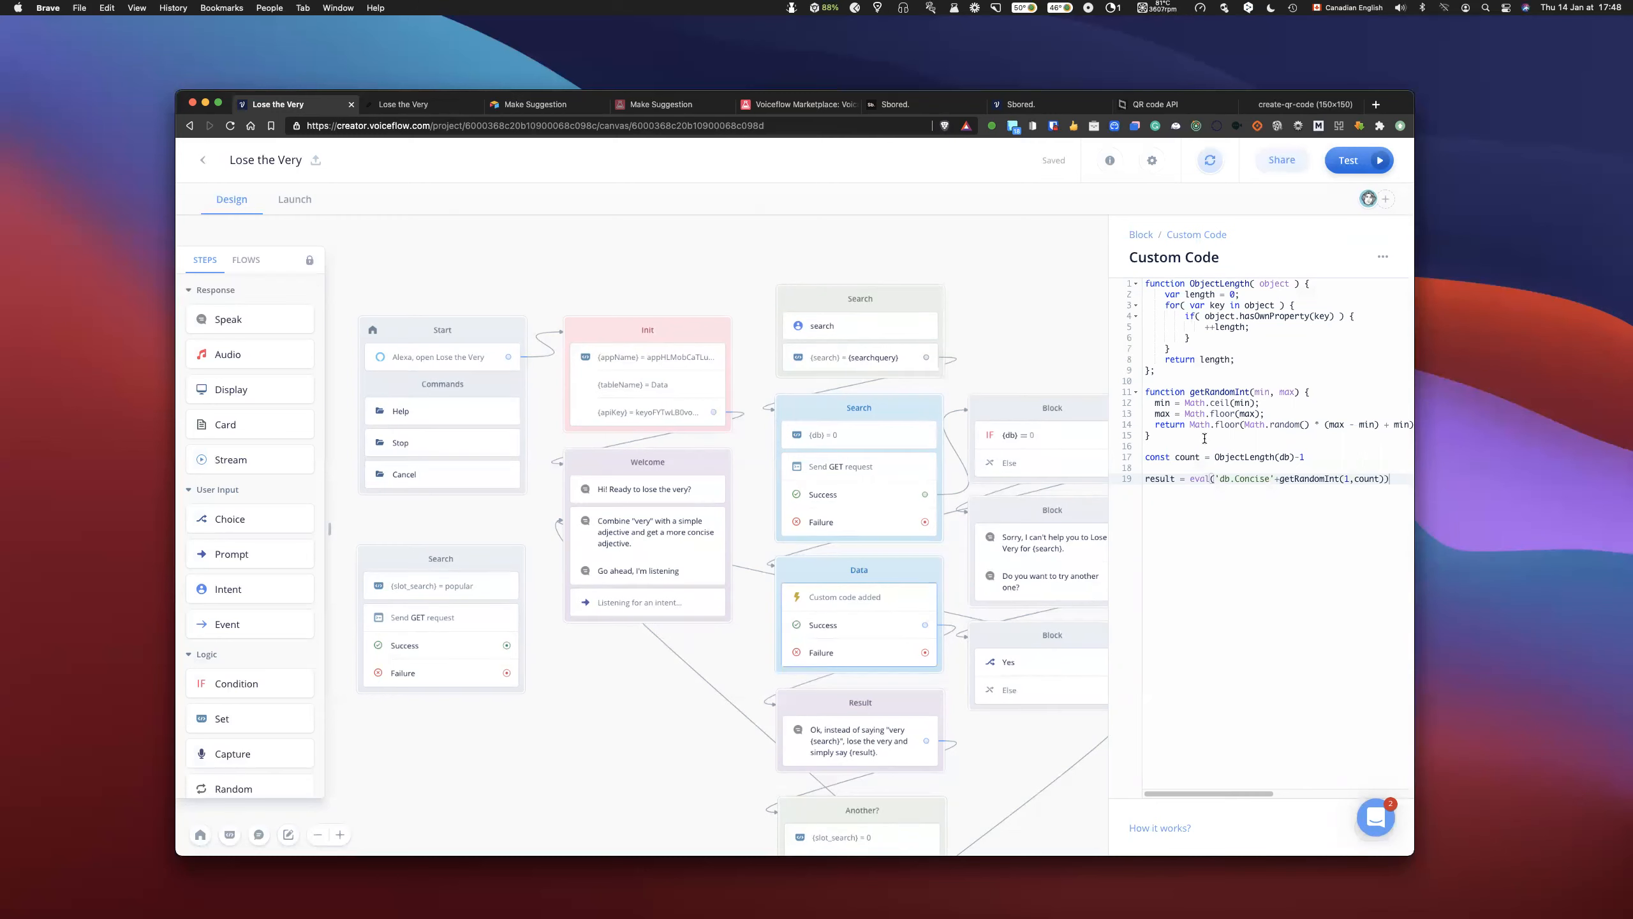
double_click(1161, 478)
click(1054, 318)
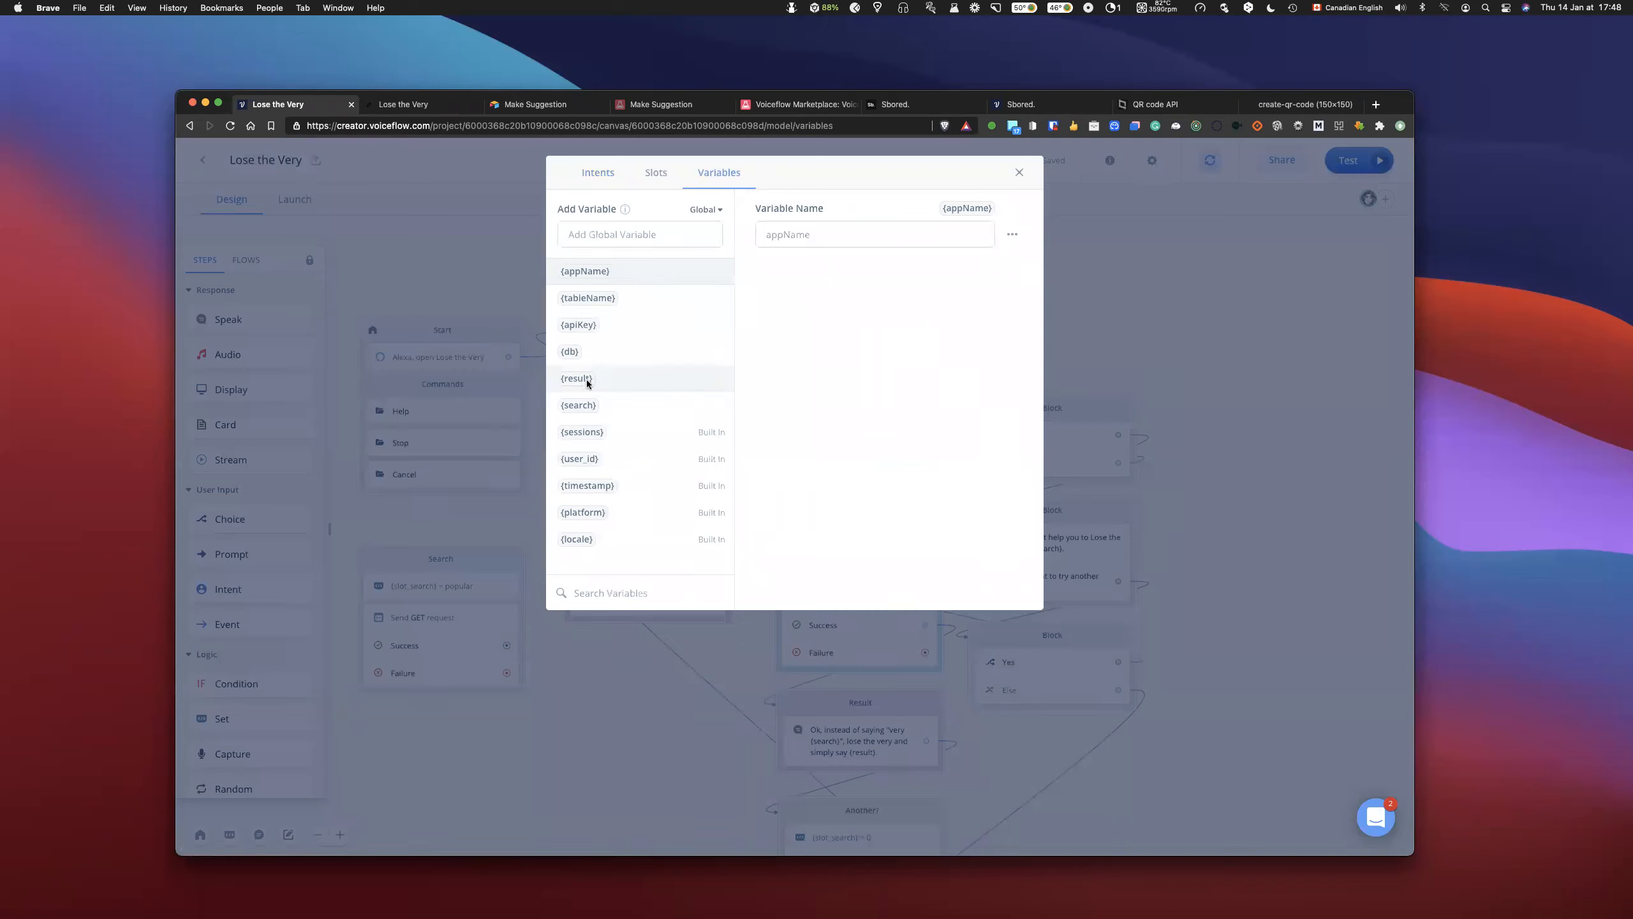
click(639, 232)
text(de3bug)
key(BackSpace)
key(BackSpace)
key(BackSpace)
text(bug)
key(Return)
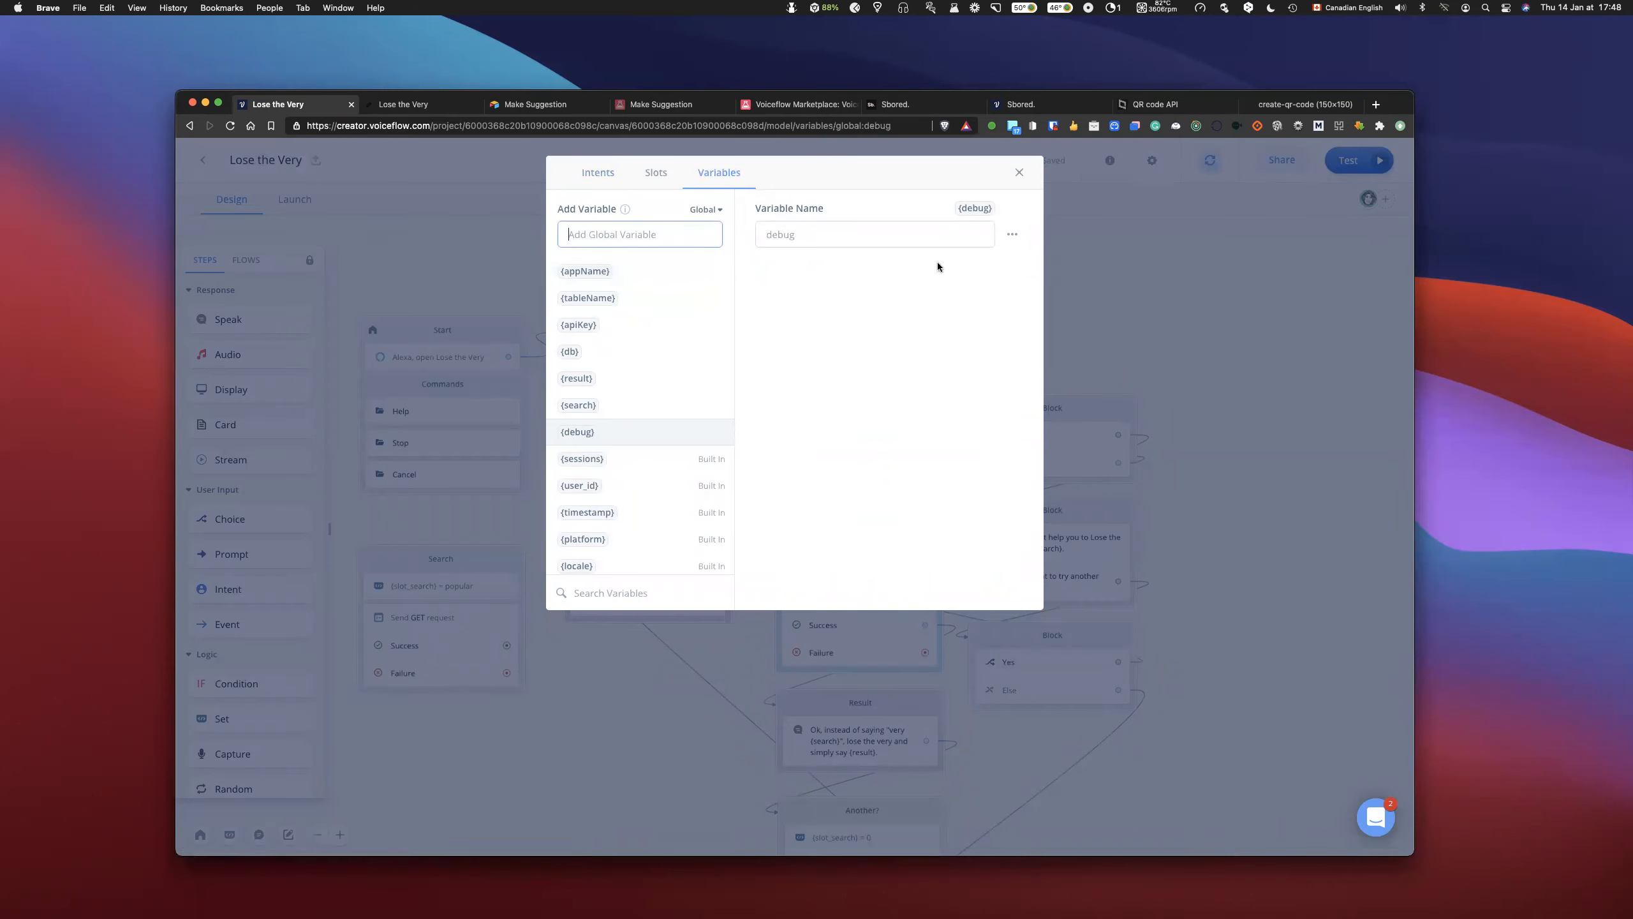
click(1019, 172)
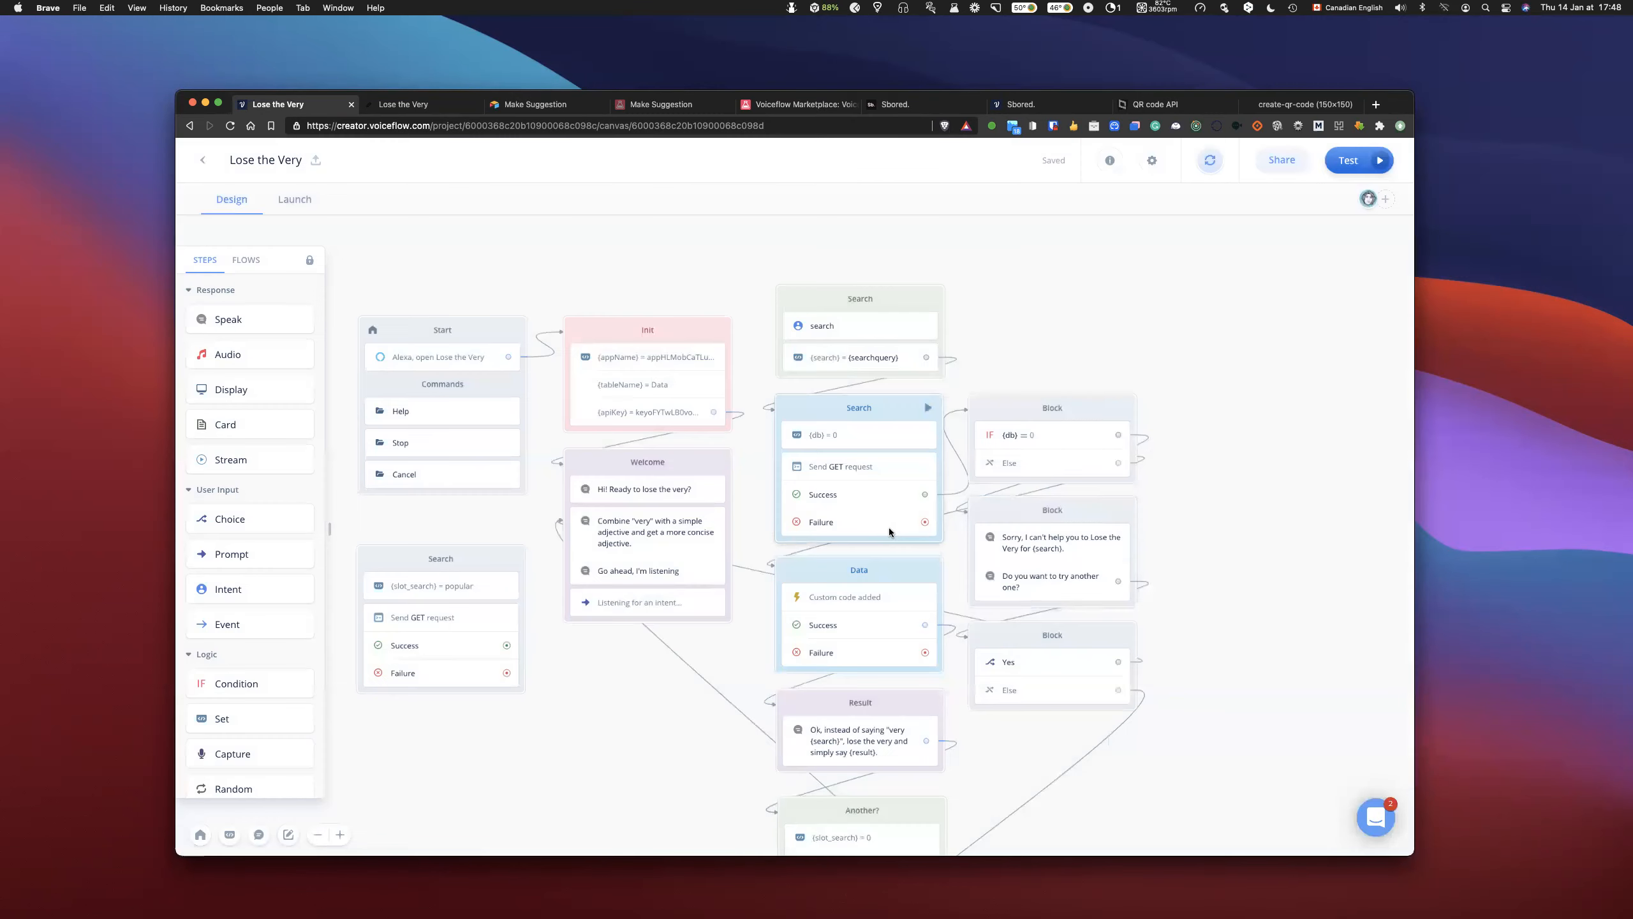
scroll(888, 528, down, 3)
click(862, 444)
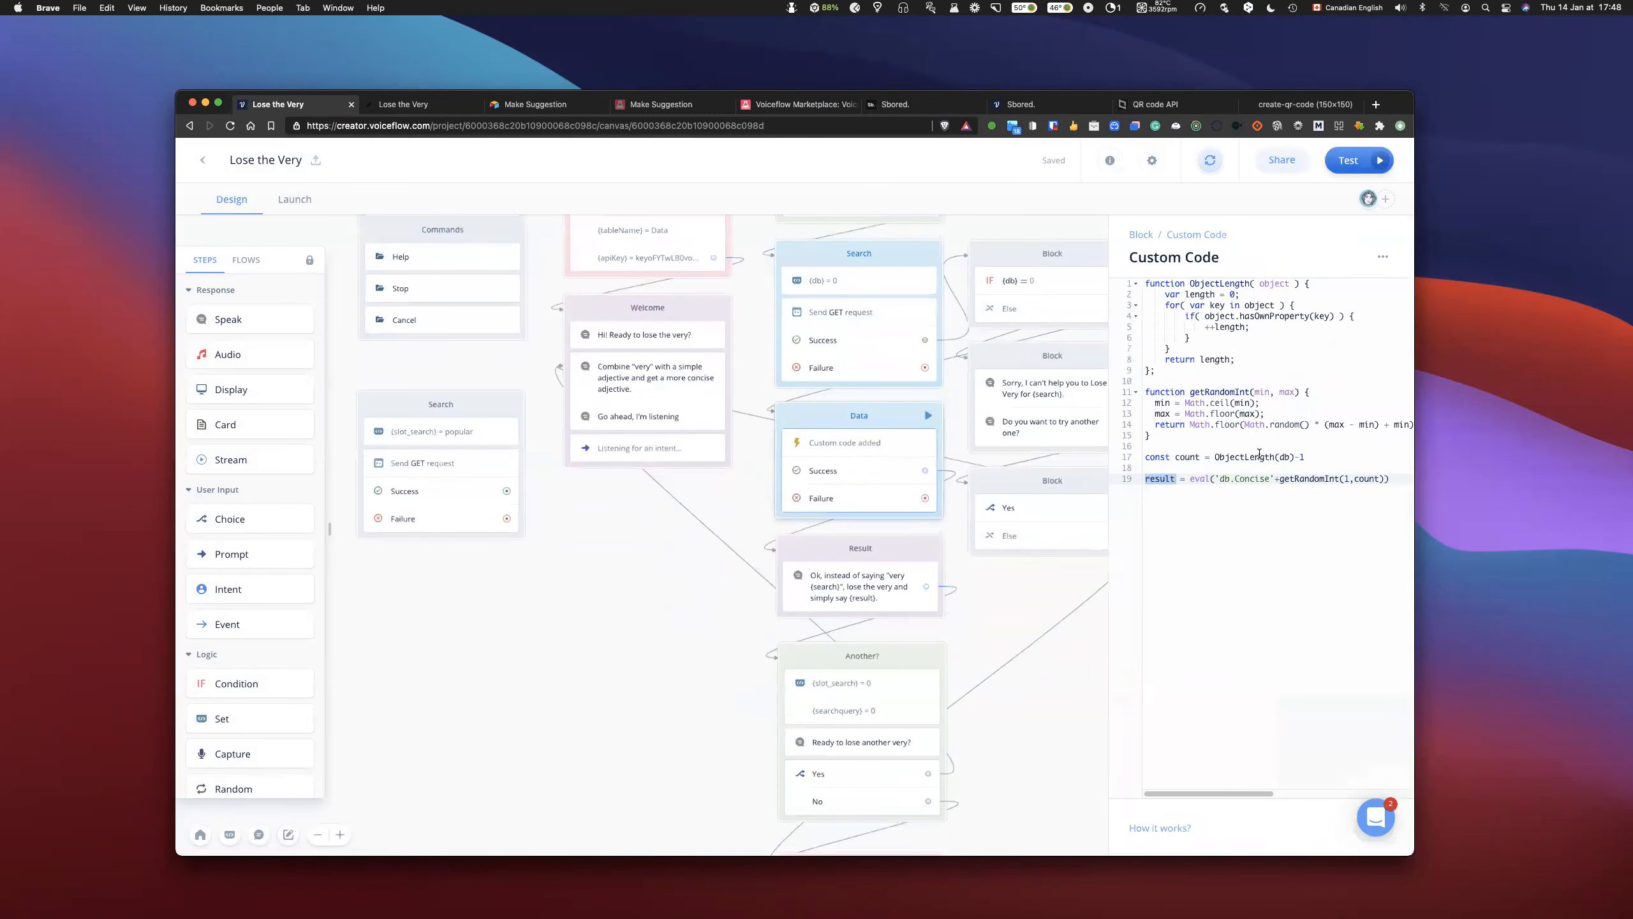
click(1322, 458)
key(Return)
key(Return)
text({)
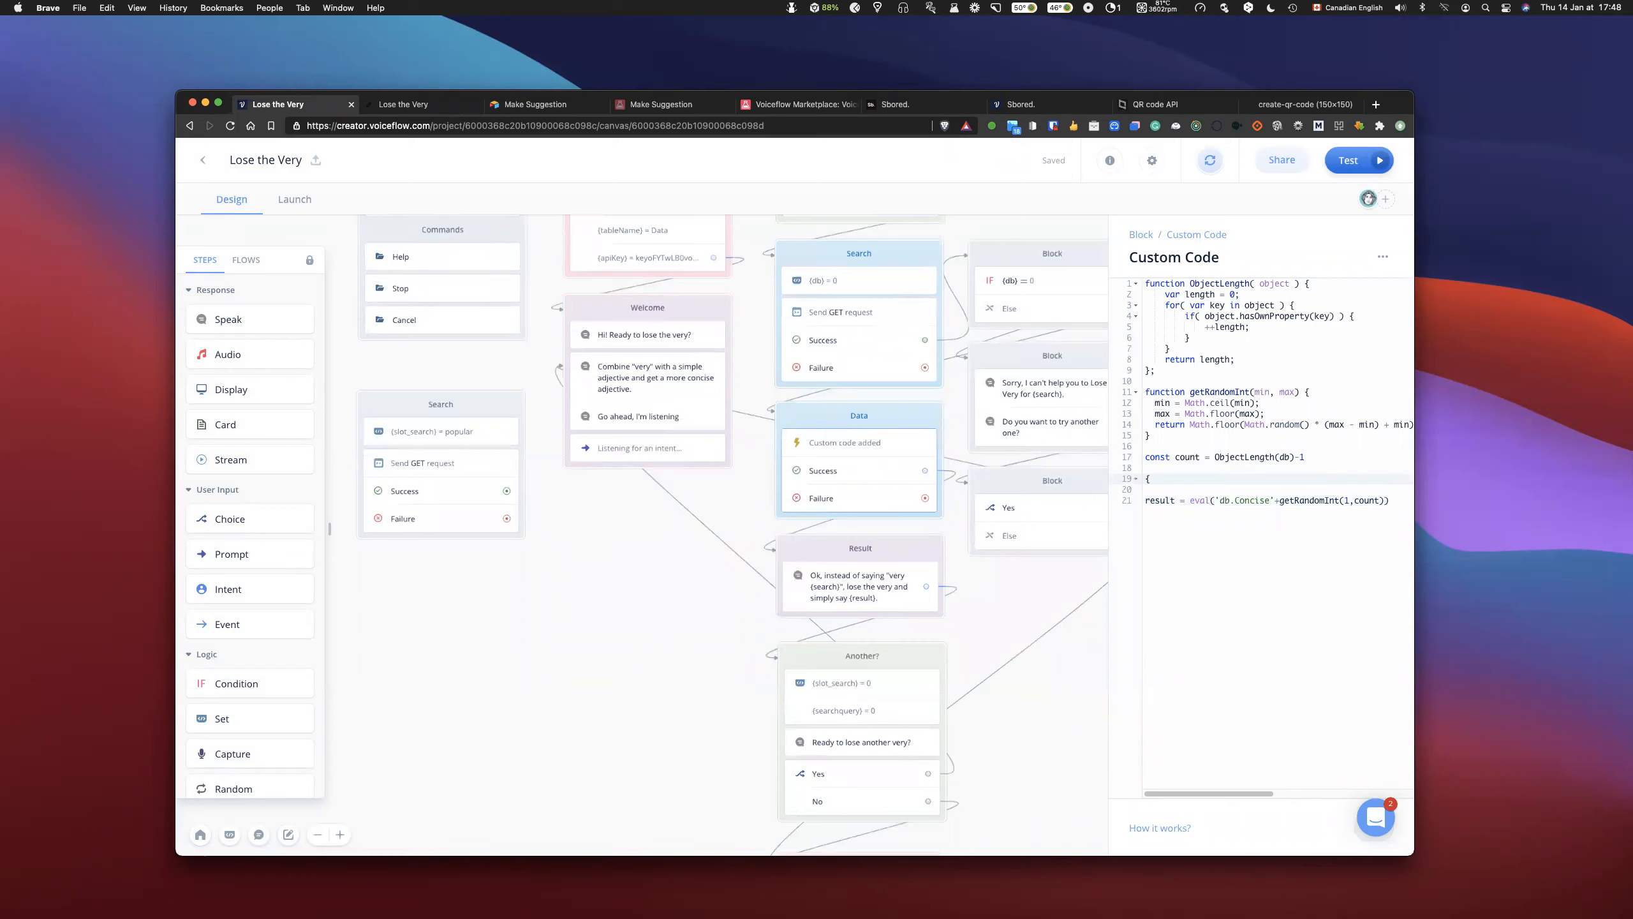
text(debug)
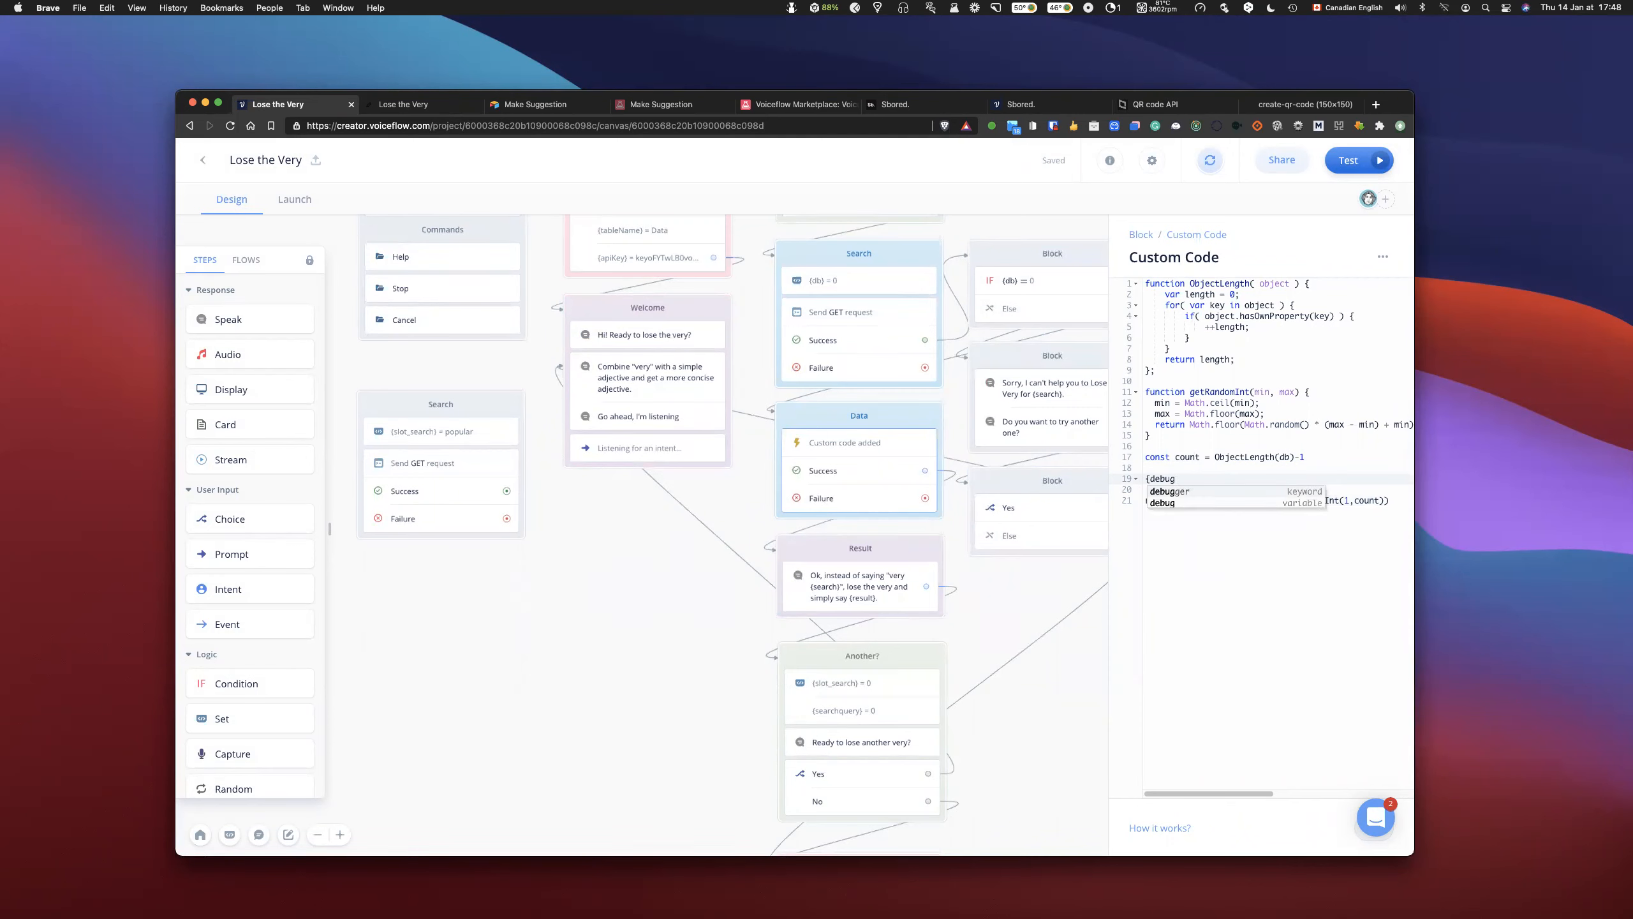
key(Escape)
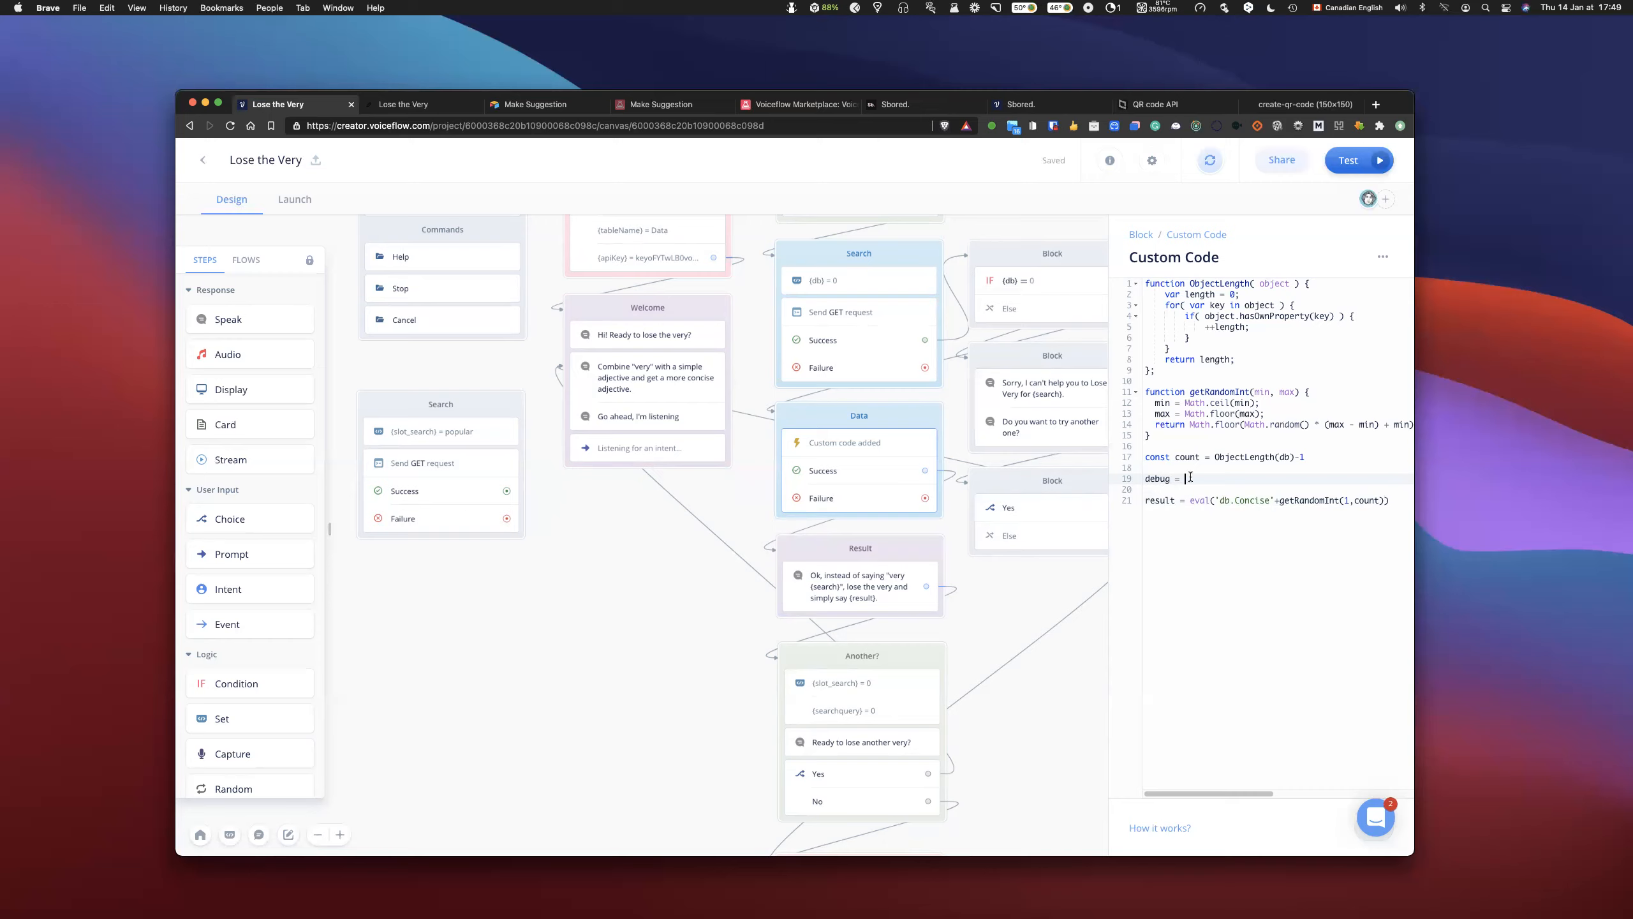
drag(1187, 478, 1145, 477)
key(BackSpace)
- Check the Result block's spoken text, then tidy the blank lines in the Data block's custom code and begin a "speak =" assignment below result
scroll(913, 489, up, 1)
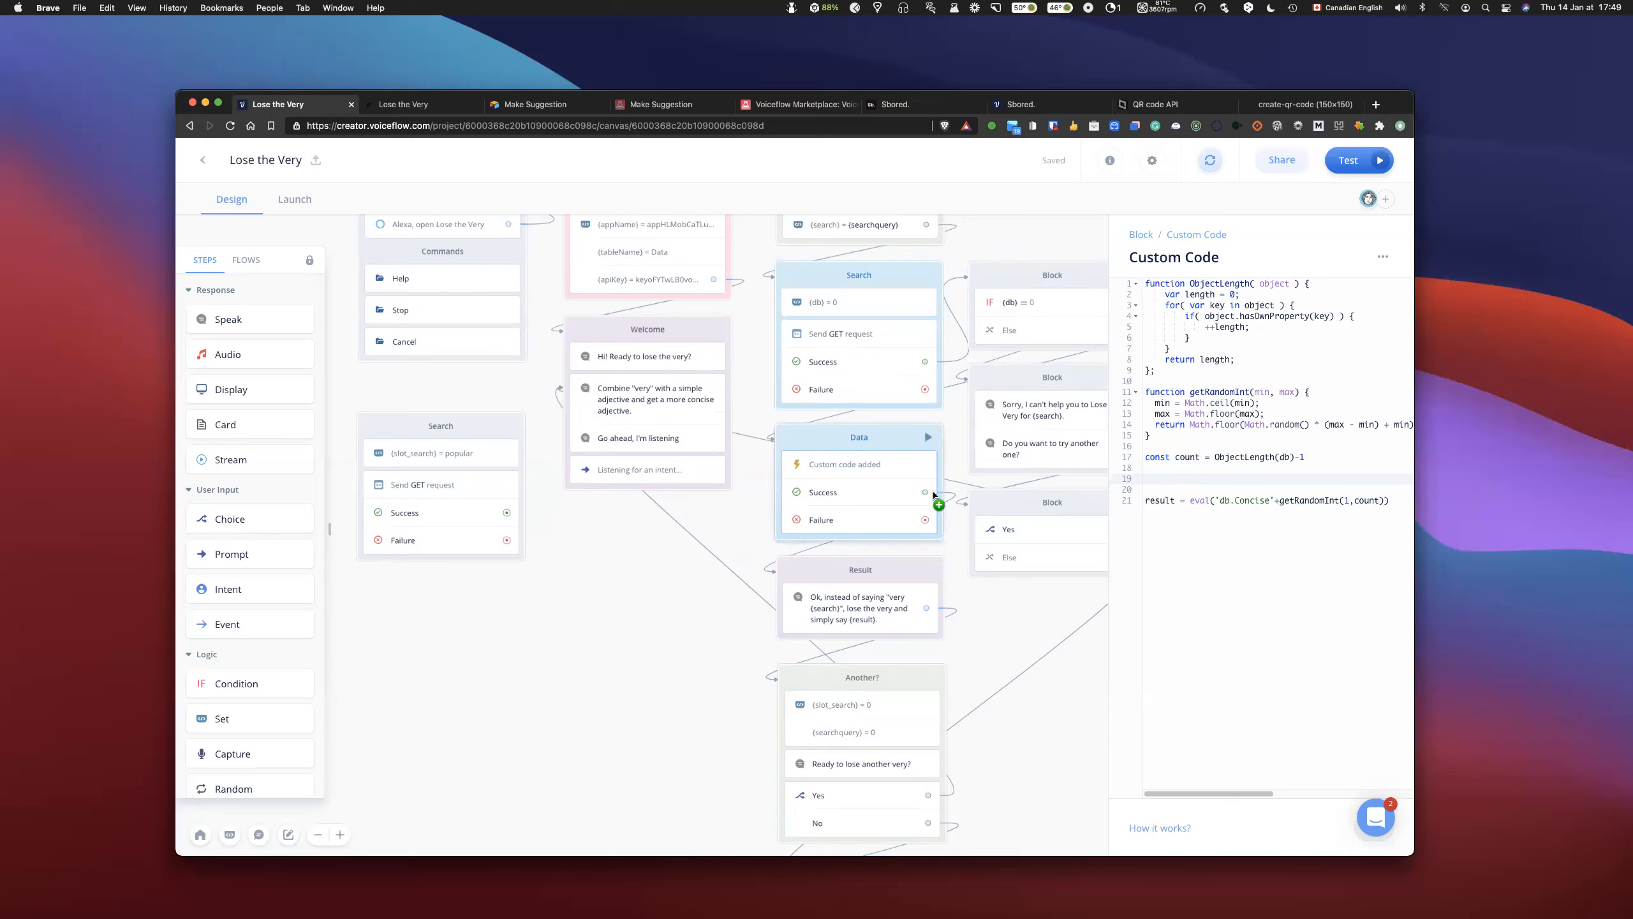
click(862, 621)
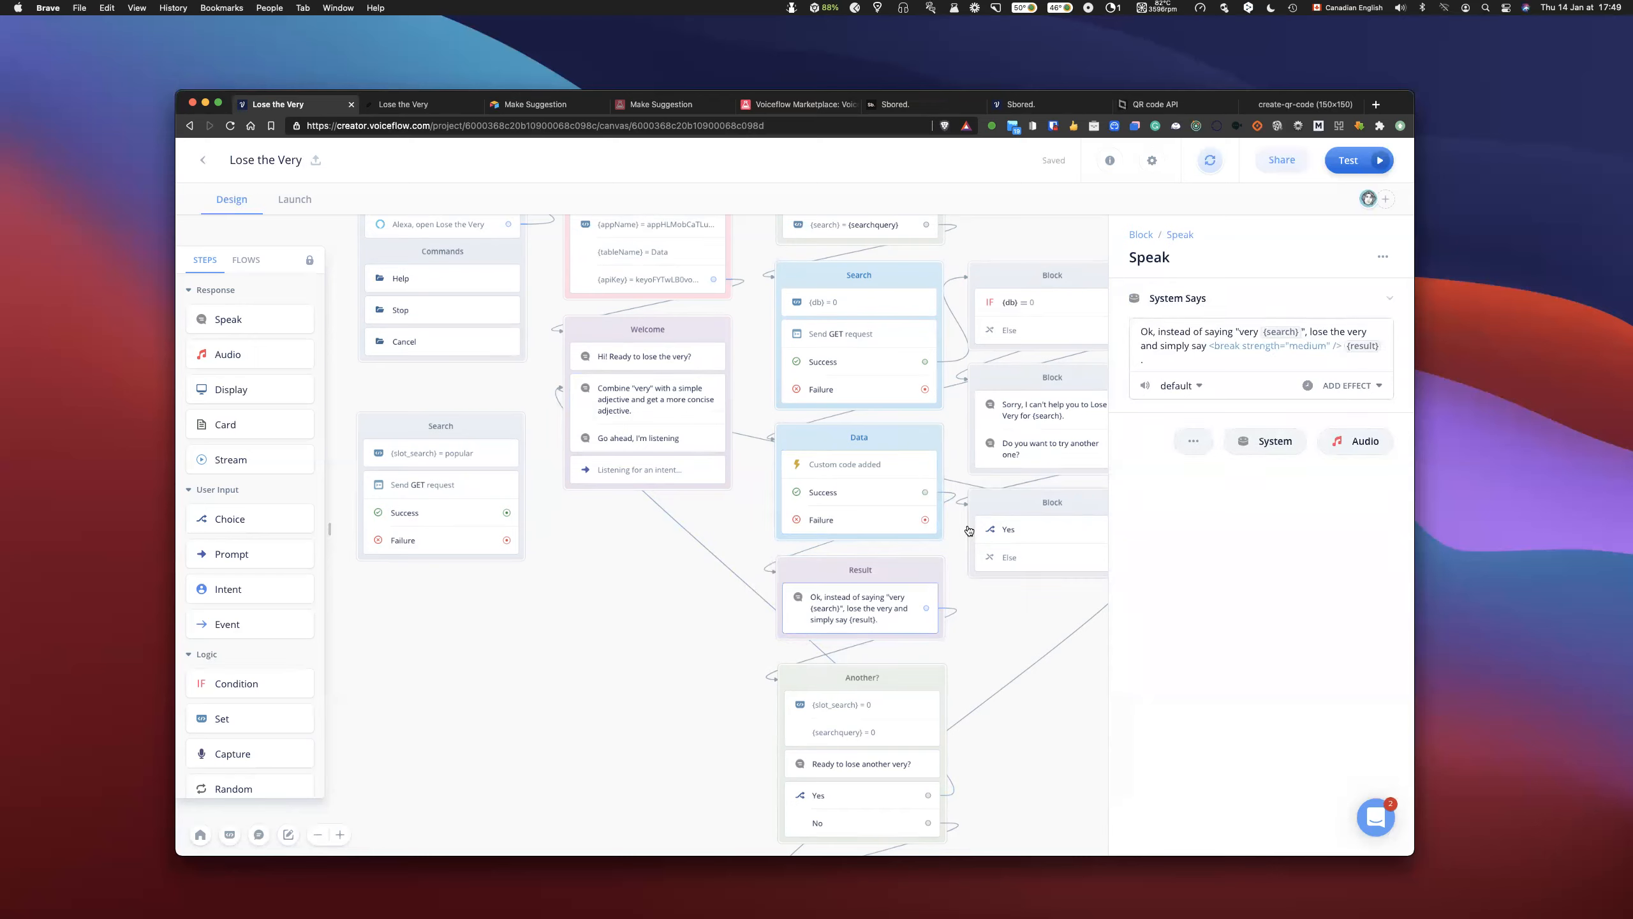
click(879, 476)
click(1203, 477)
key(BackSpace)
key(BackSpace)
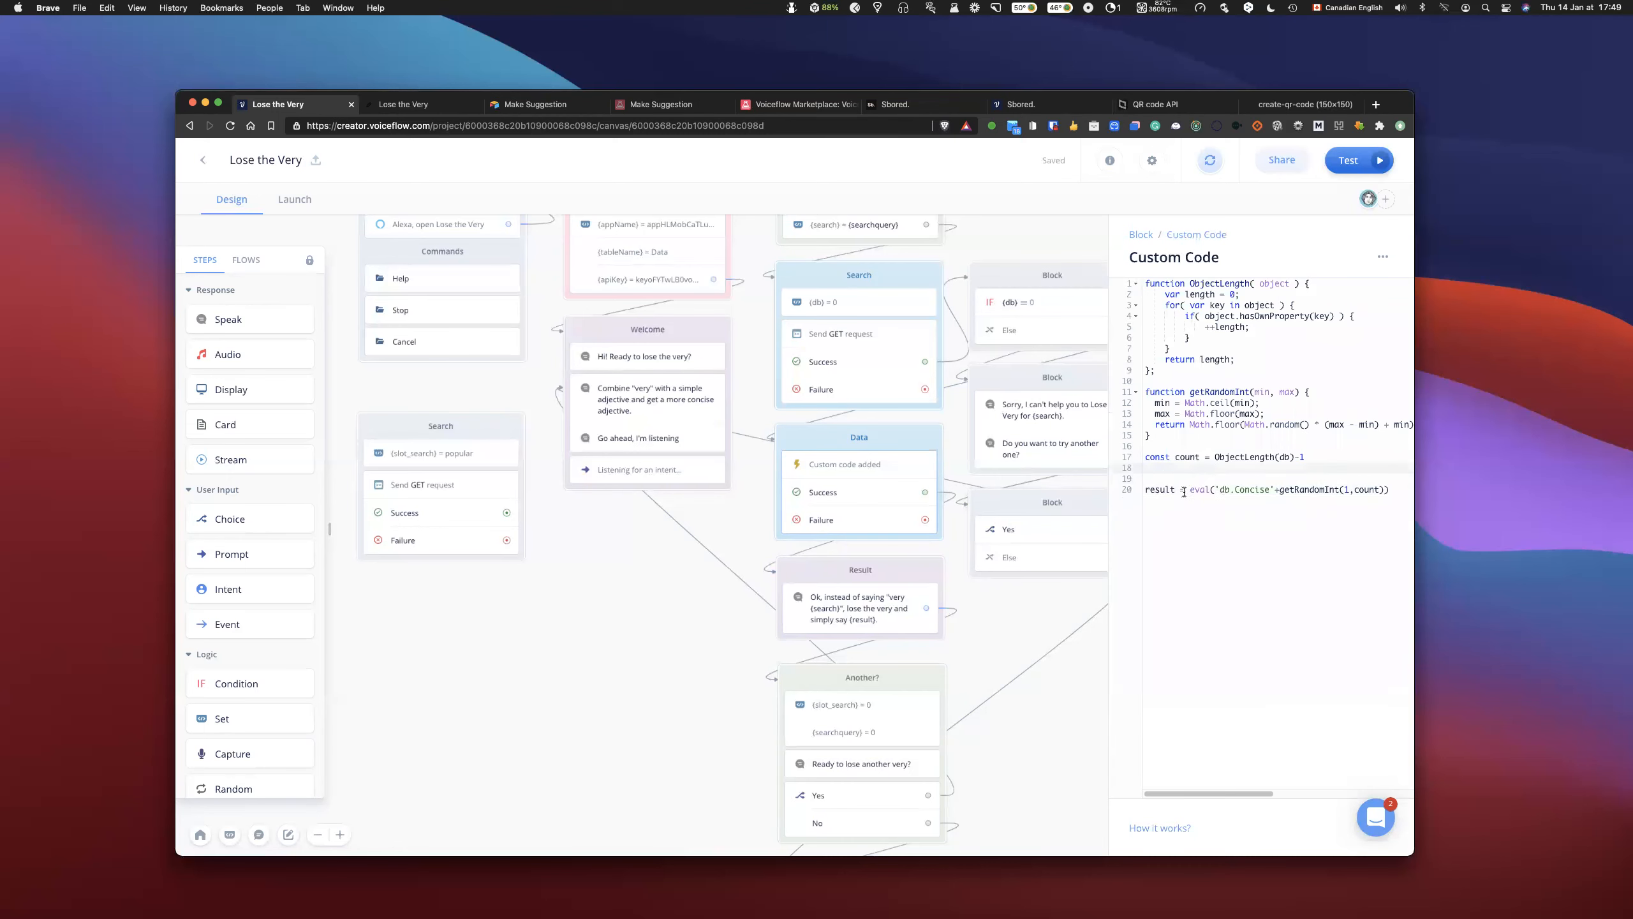
click(1209, 508)
key(Return)
key(Return)
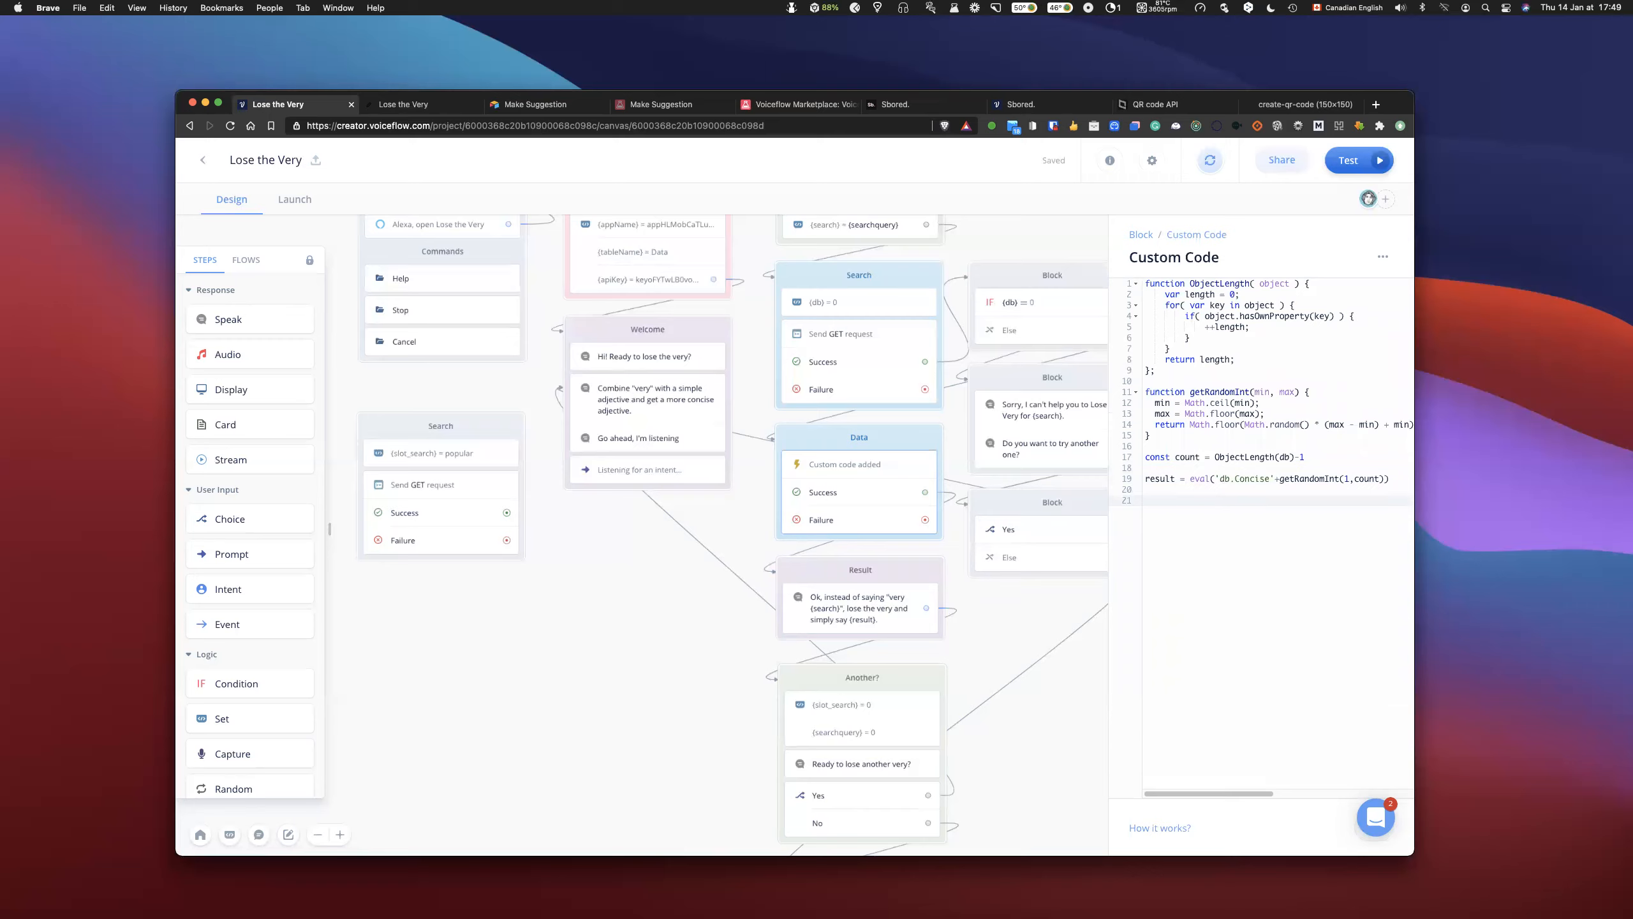
text(speak =)
- Add a global variable named speak to the project to match the new assignment in the custom code
double_click(1157, 501)
click(612, 614)
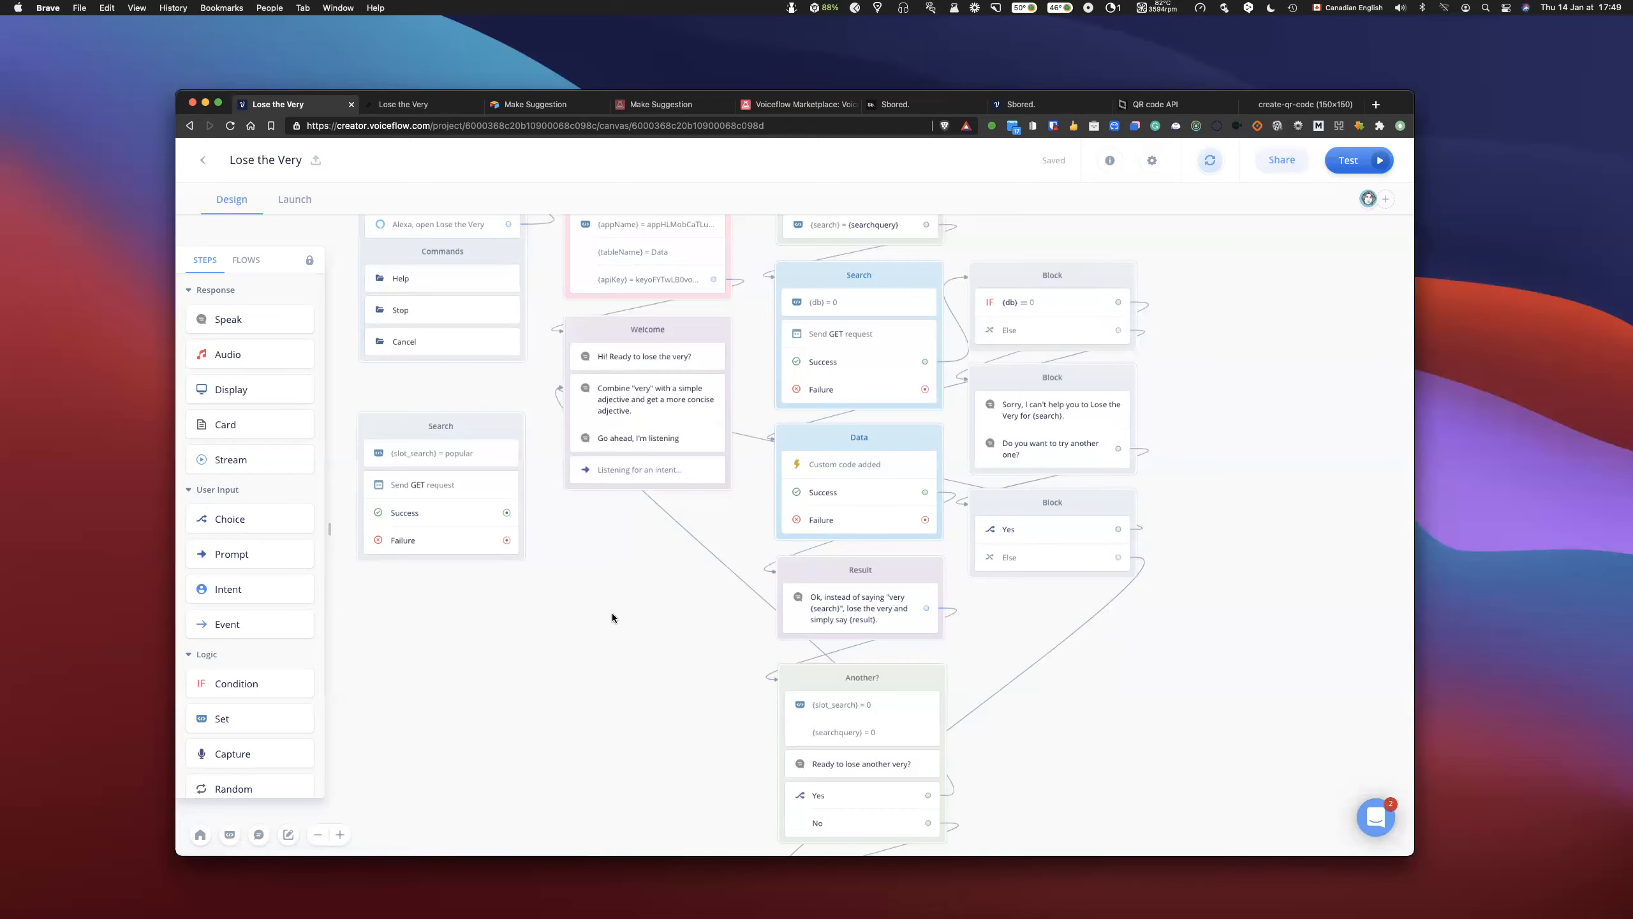
key(m)
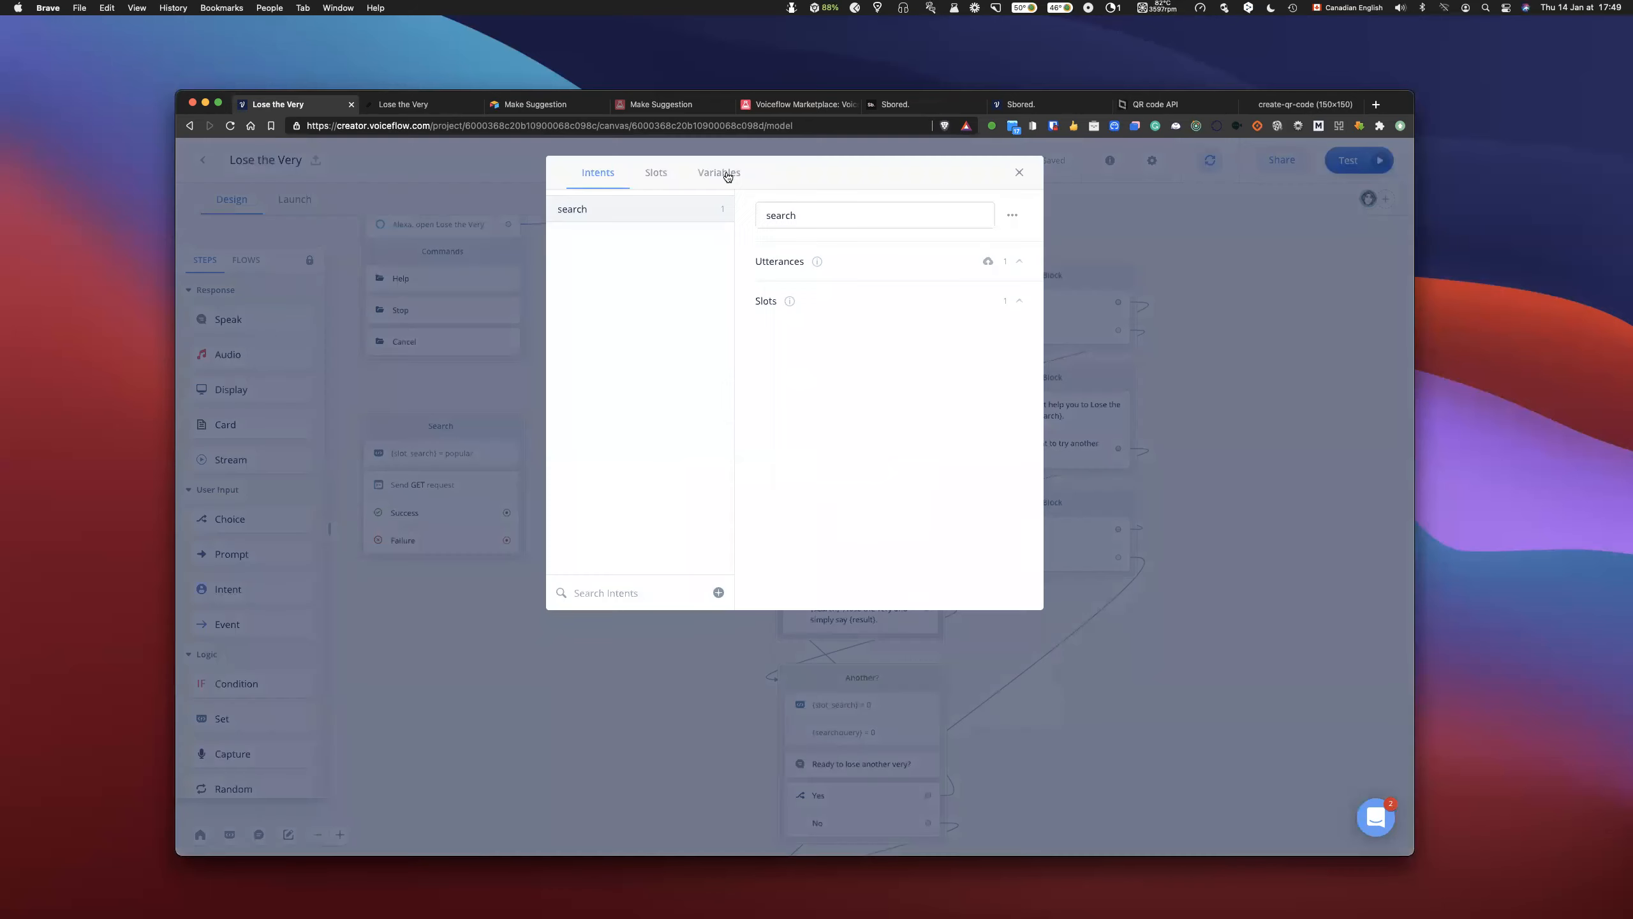
click(728, 176)
click(627, 233)
text(speak)
key(Return)
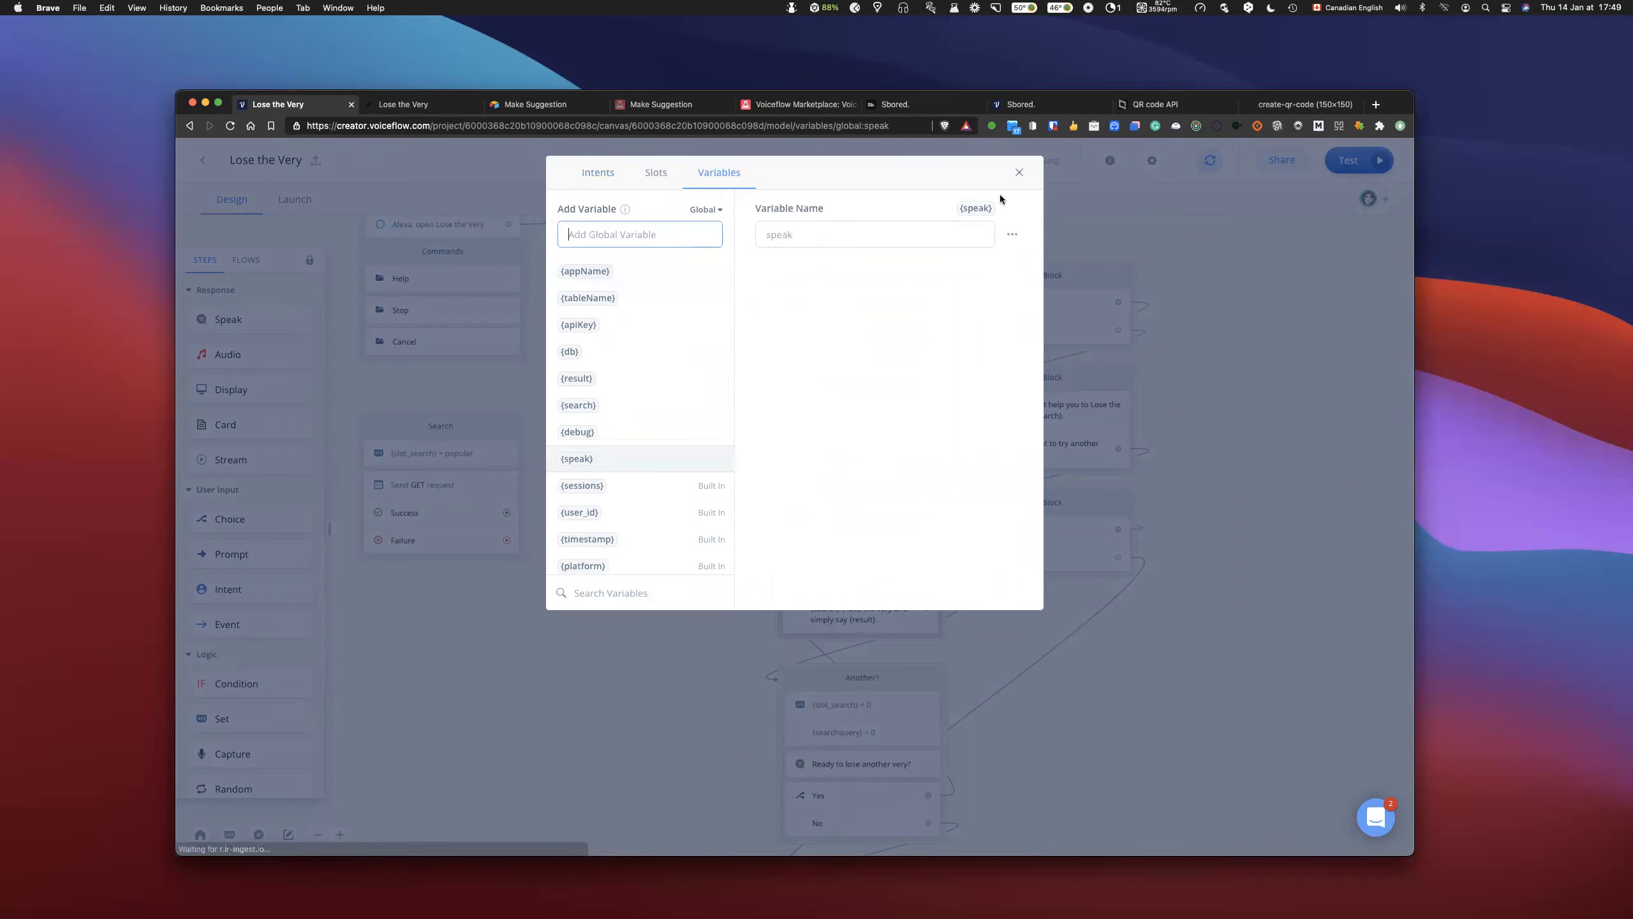
click(1018, 174)
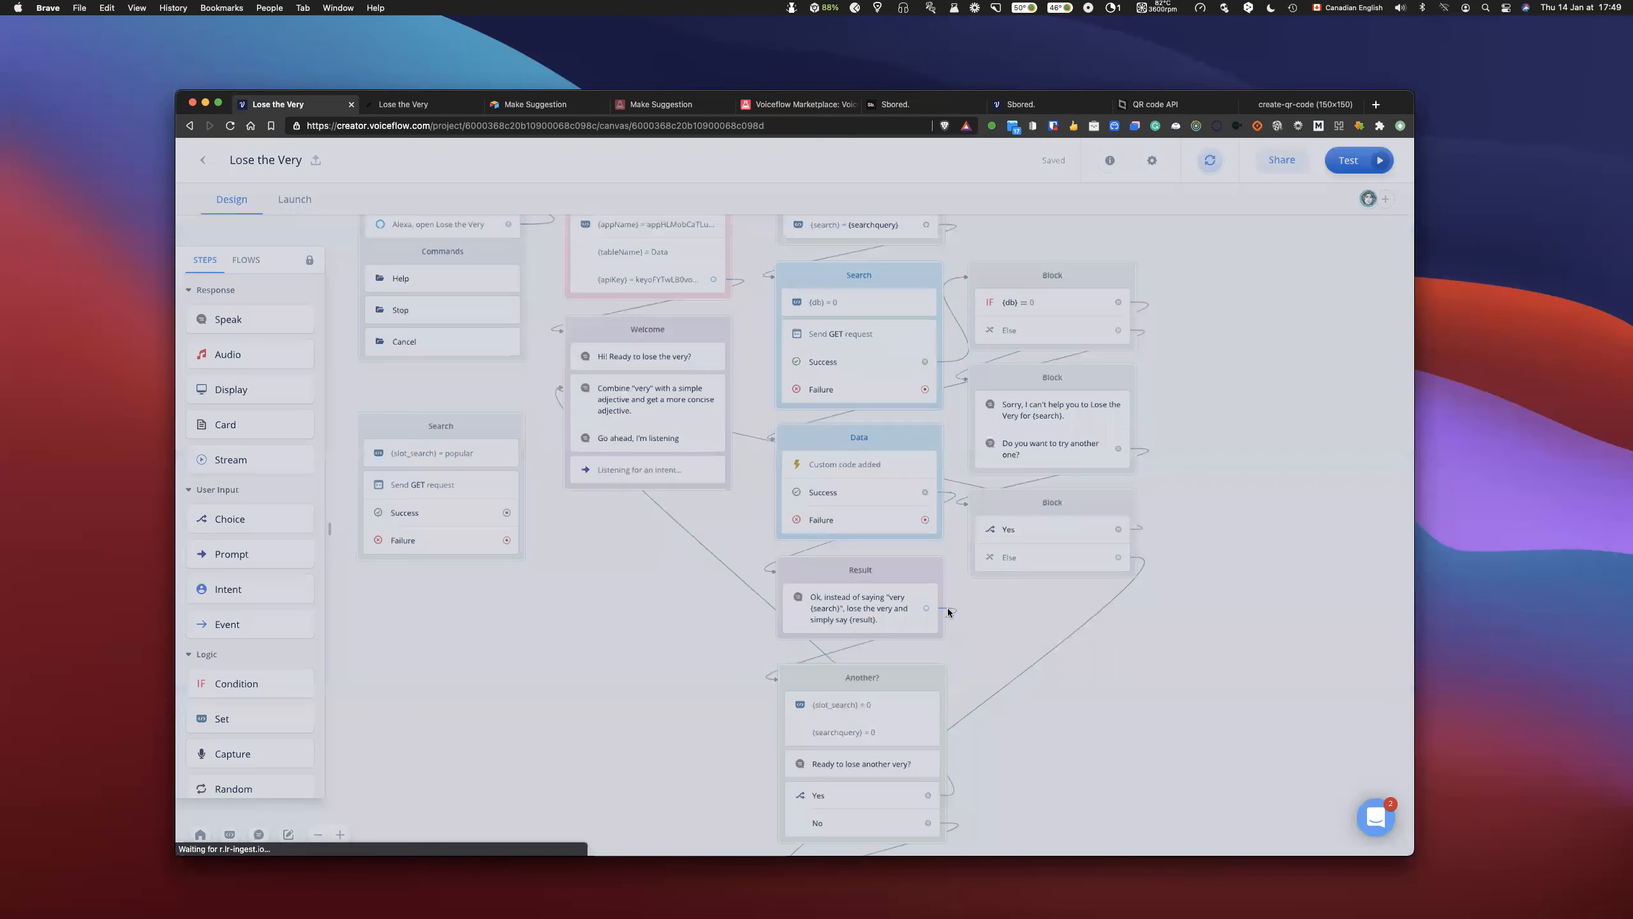
- Assign speak a template string starting with "You result is ${result}" in the Data block's custom code
click(885, 496)
click(1214, 529)
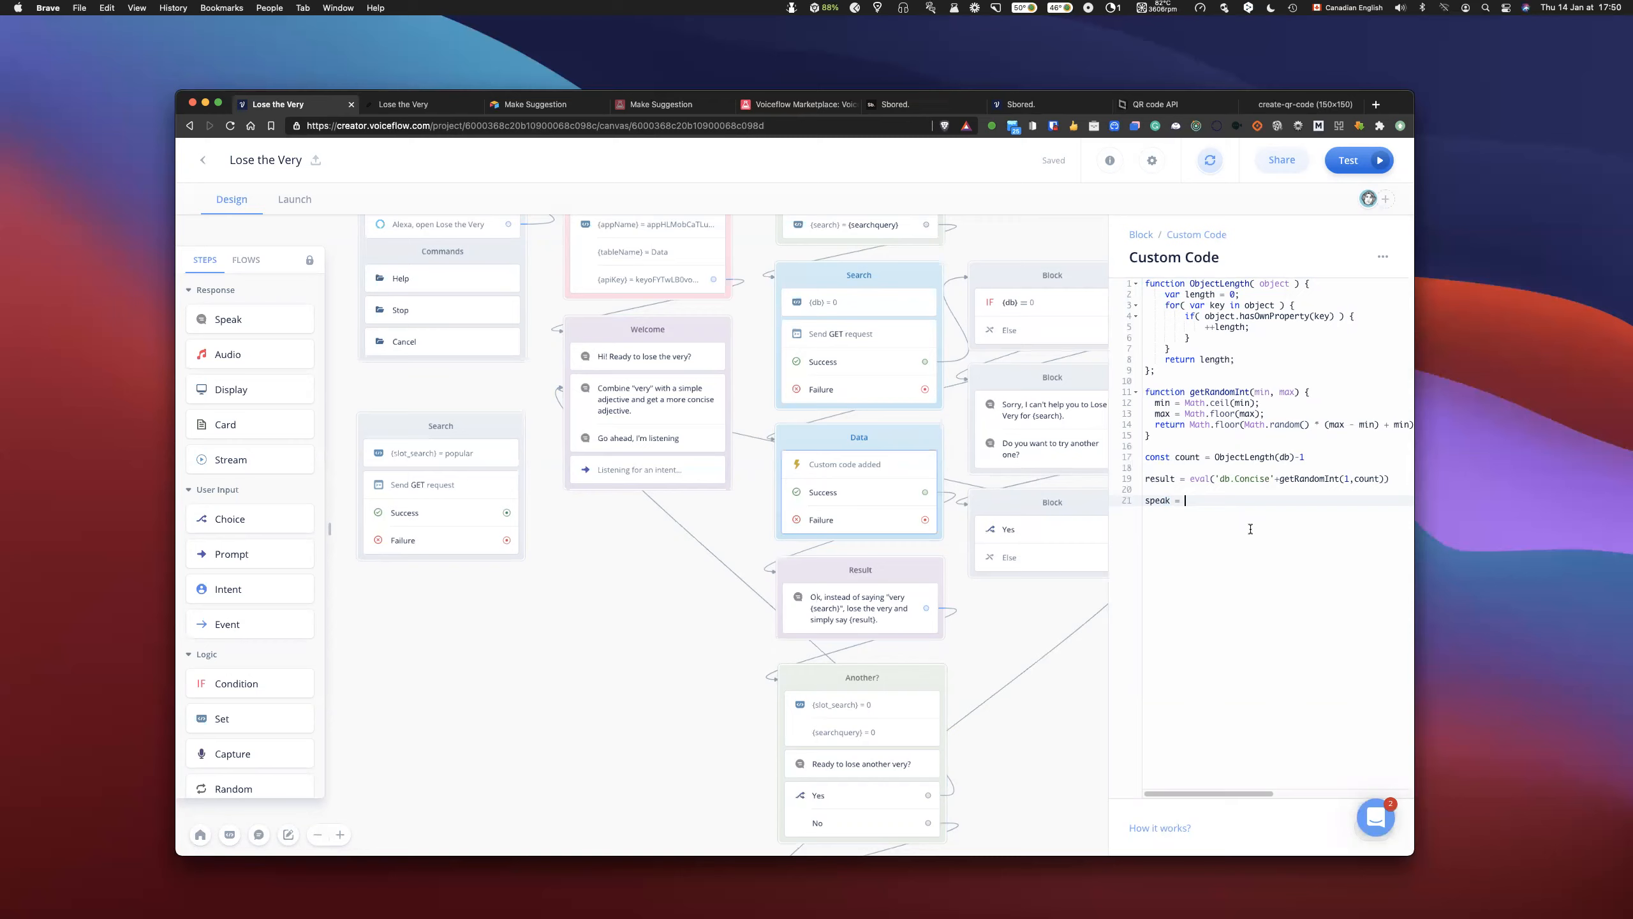
text(`You resu)
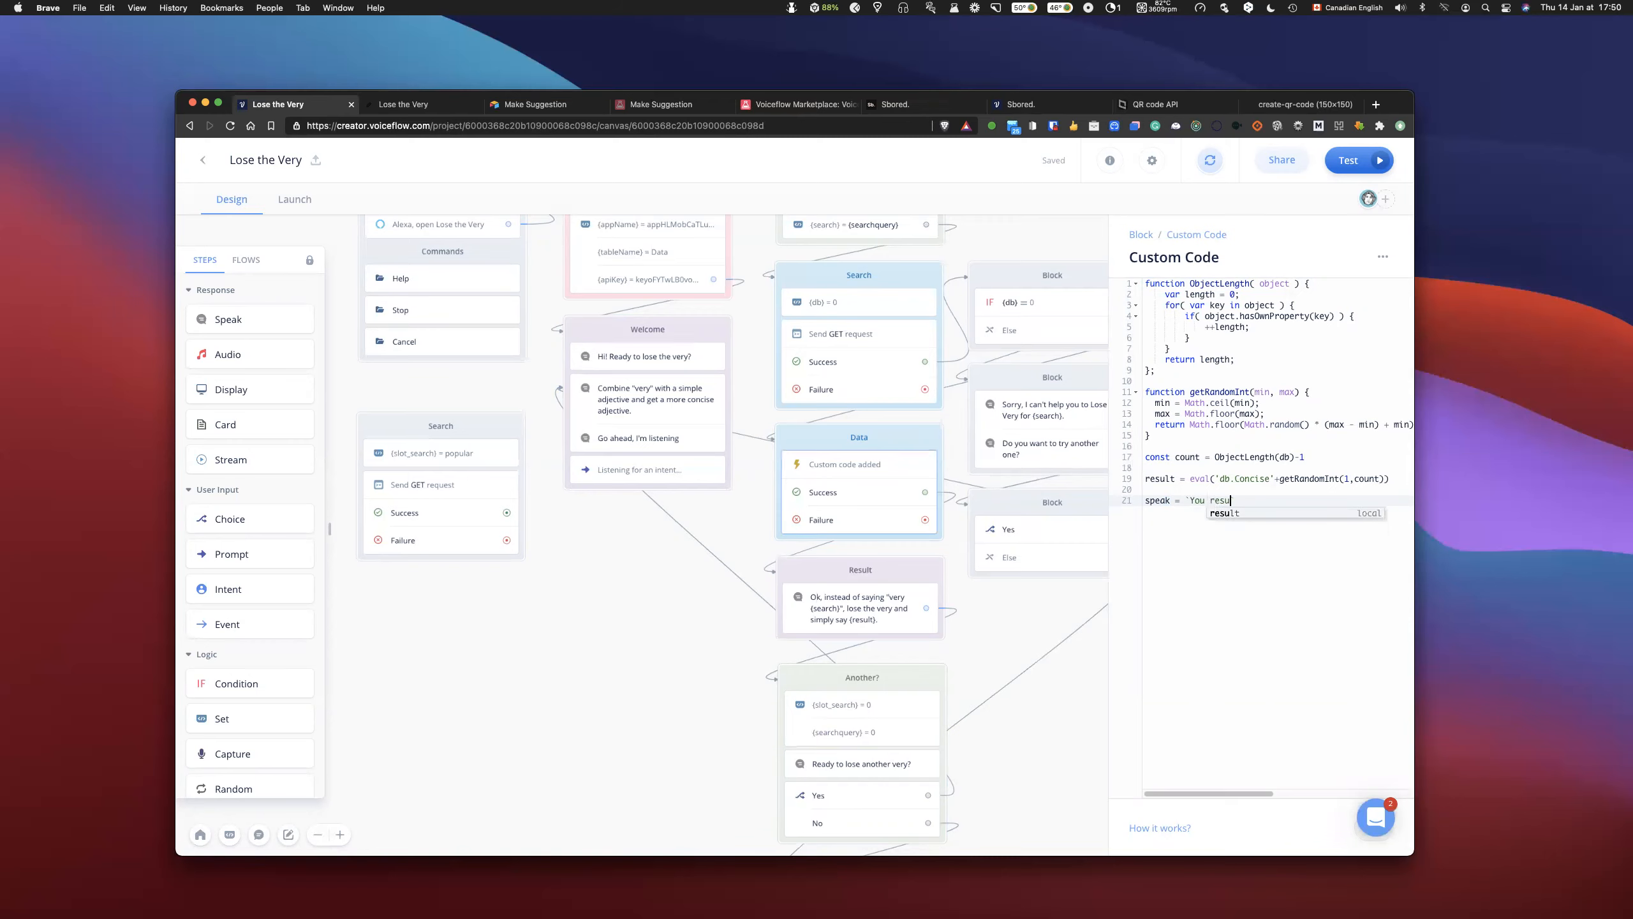
text(lt is )
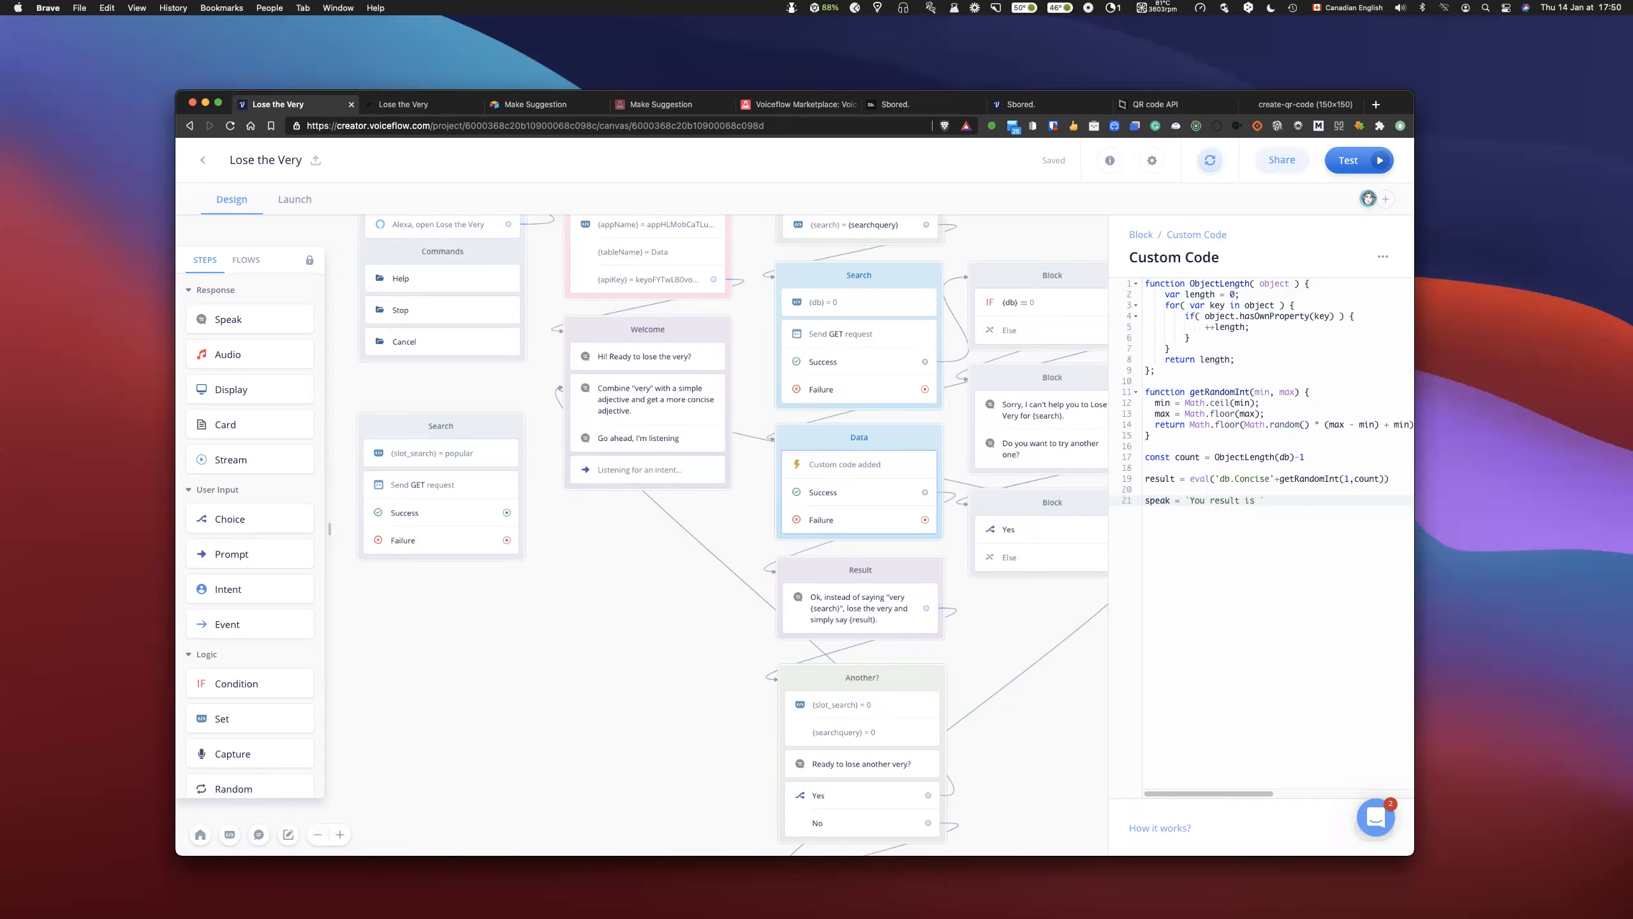
text(${)
text(})
text(result)
click(1306, 565)
- Extend the speak string with a period and a one-second pause tag, <break time='1s' />
text(;)
text(bre)
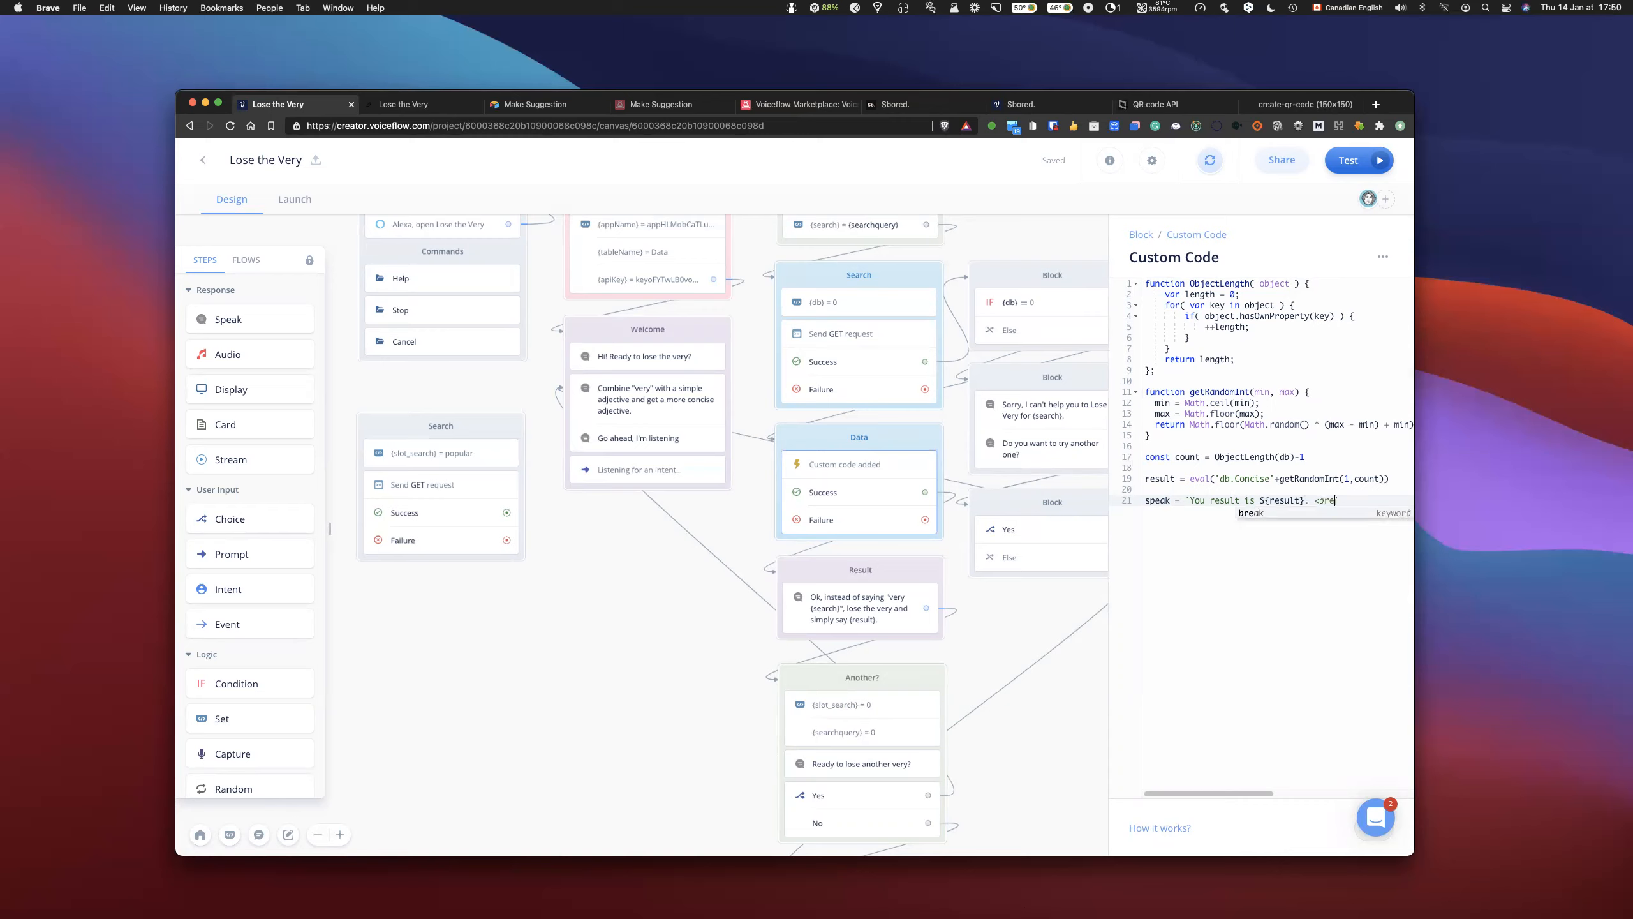
text(ak time=)
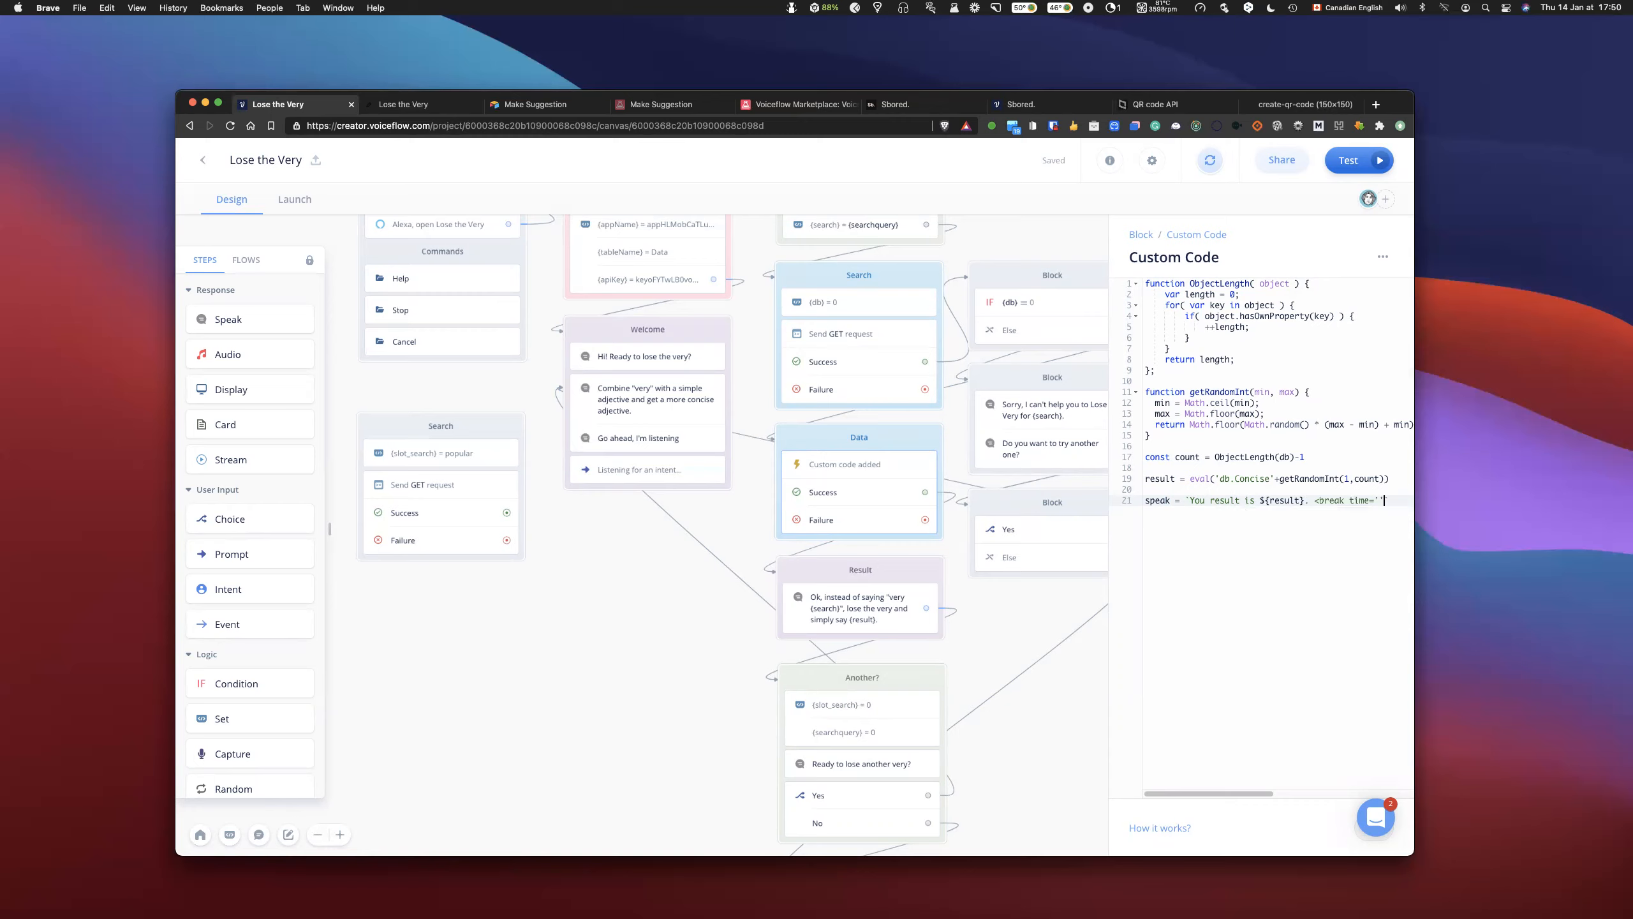
text('1s)
key(Right)
text(/>)
scroll(1305, 500, right, 3)
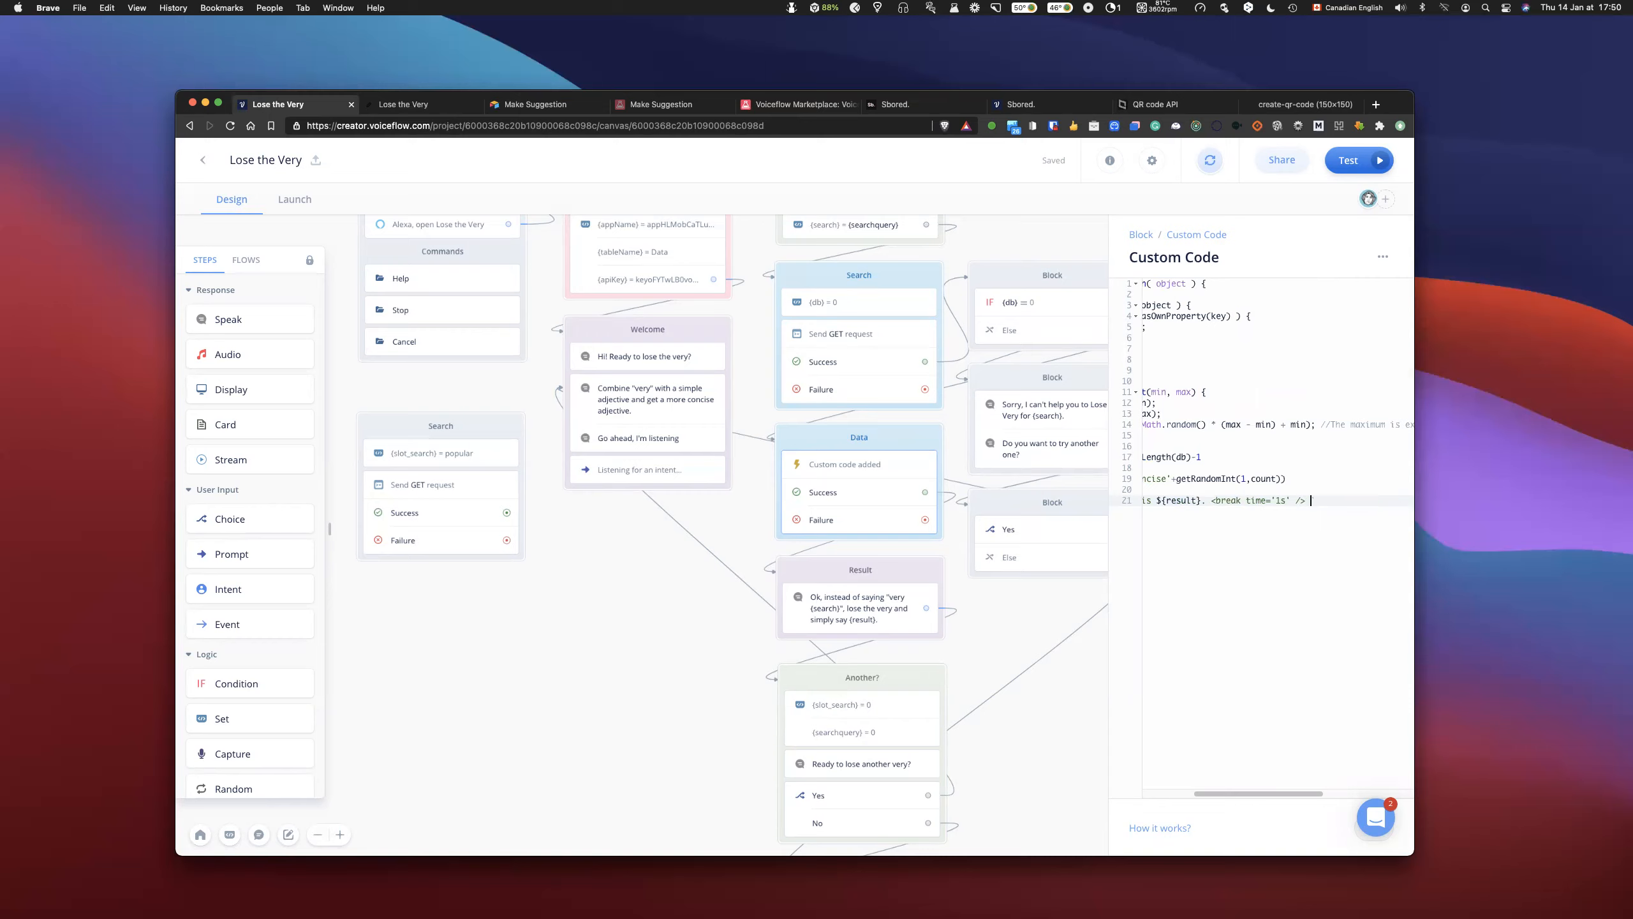
- Complete the speak string in the Data block's custom code with "Do you want to try another one?" and close the code editor
text(Do you wa)
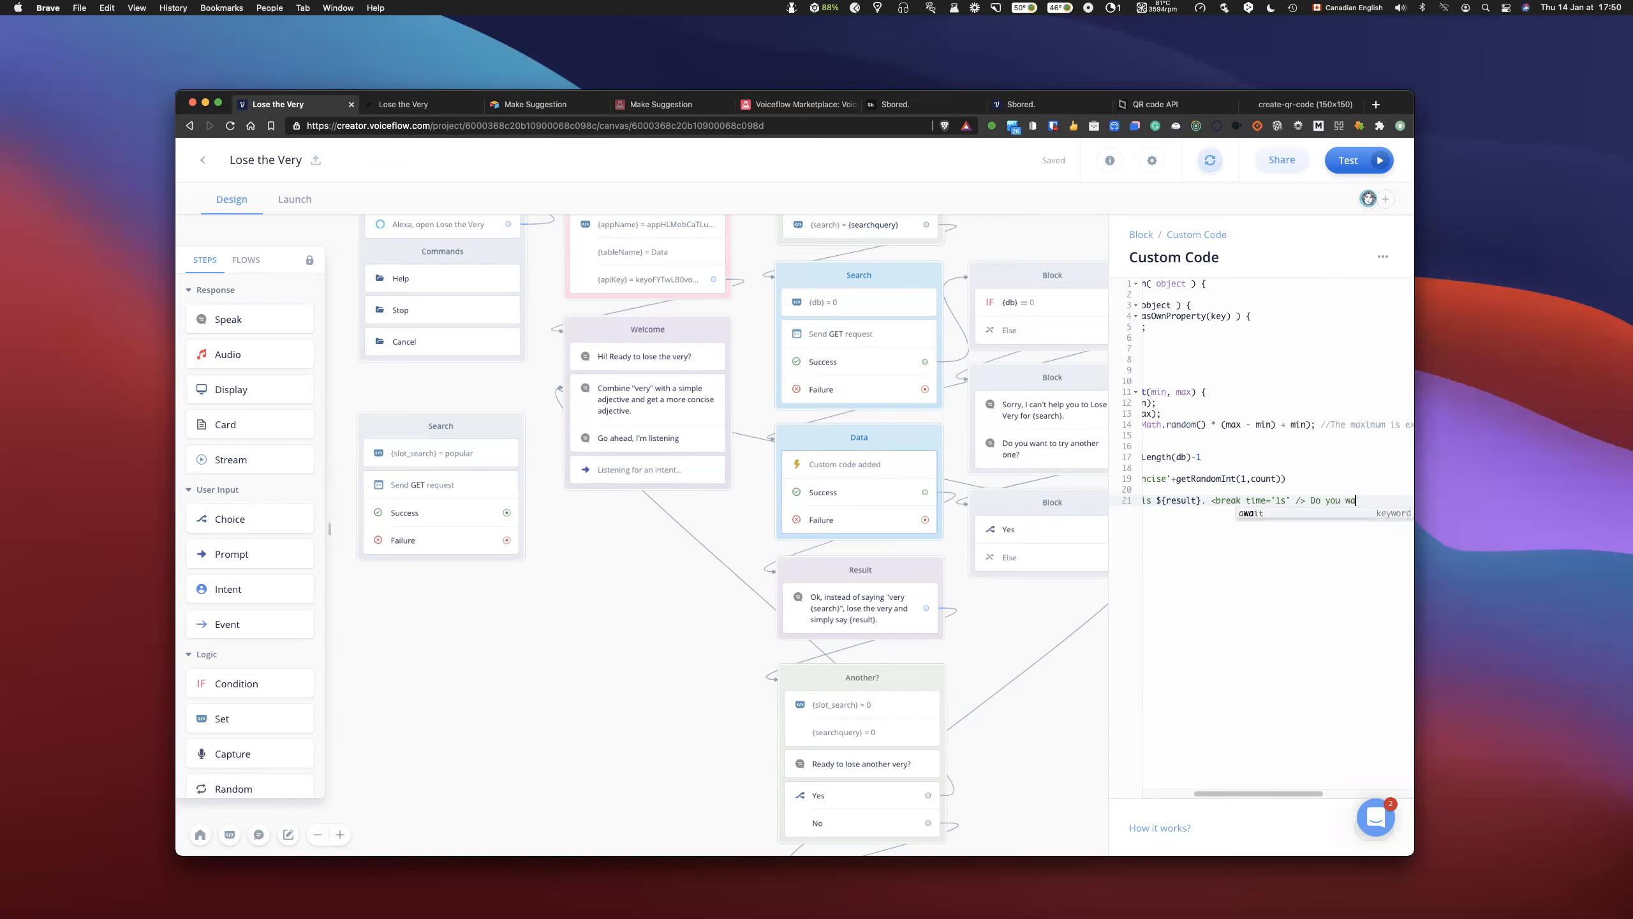
text(nt to try )
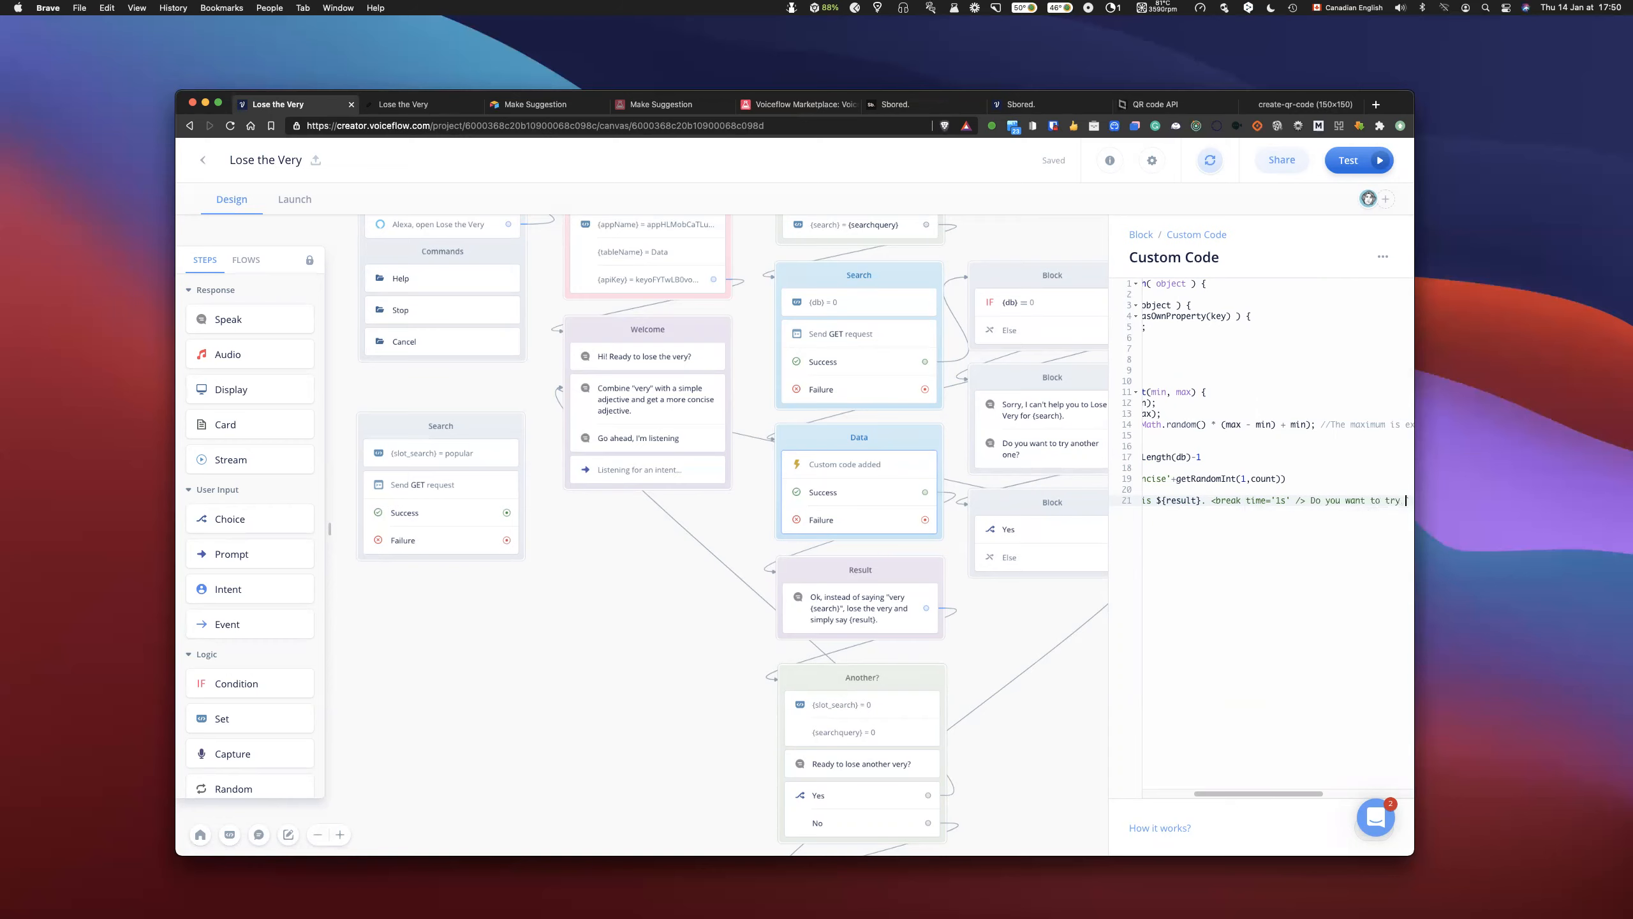
text(another one)
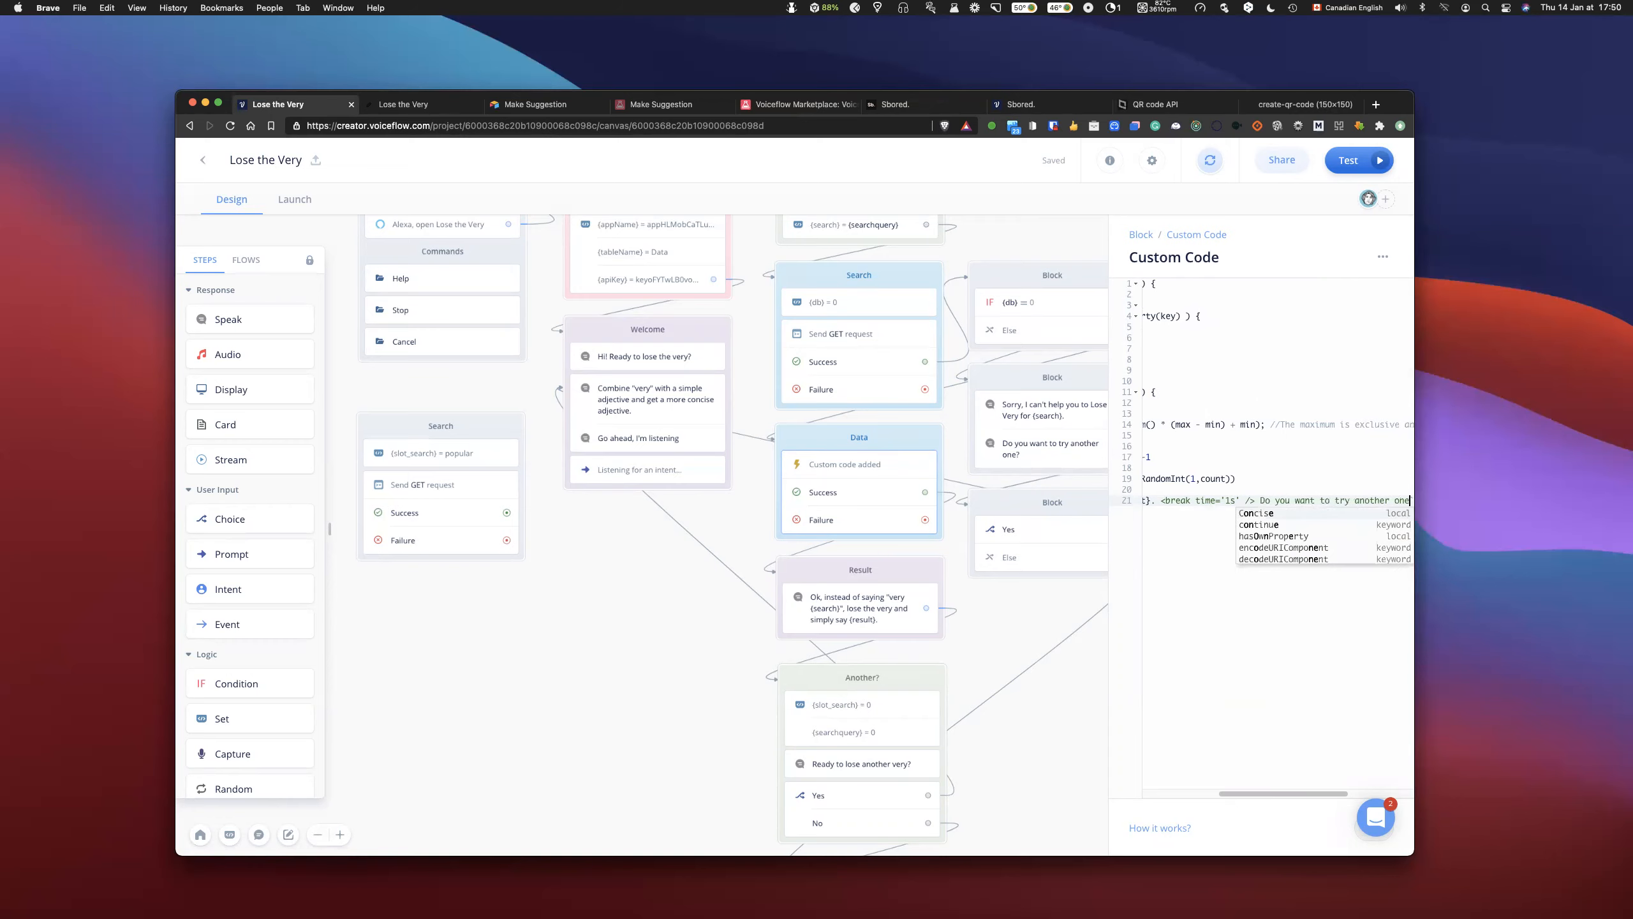
text(?)
scroll(1326, 546, right, 1)
scroll(1326, 546, left, 3)
scroll(1251, 521, left, 2)
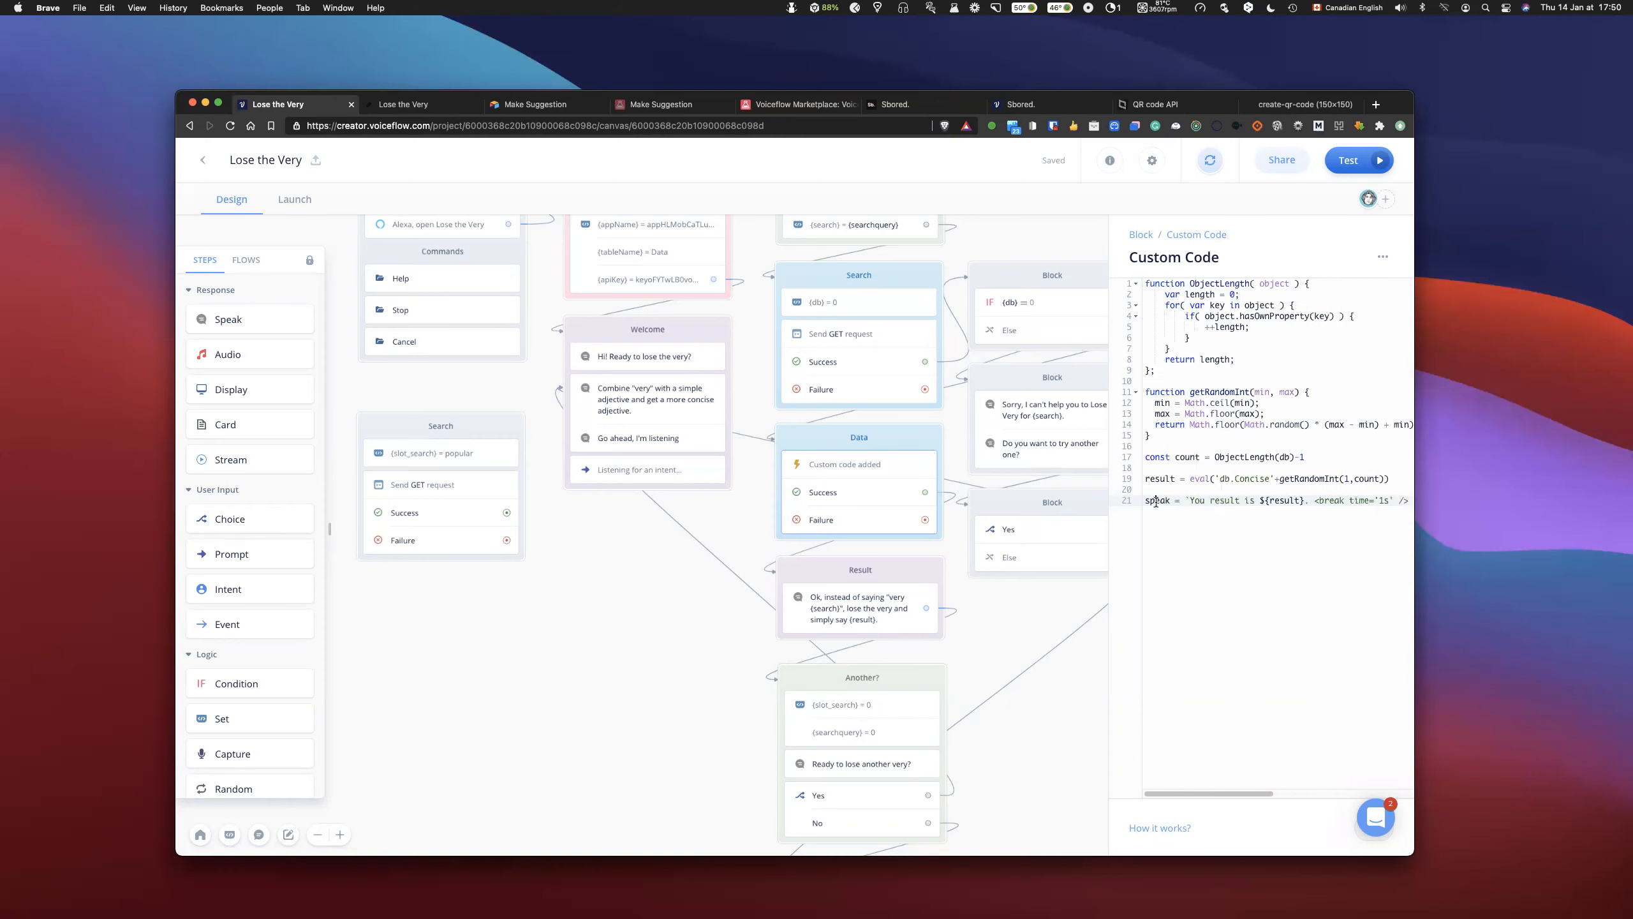
click(997, 630)
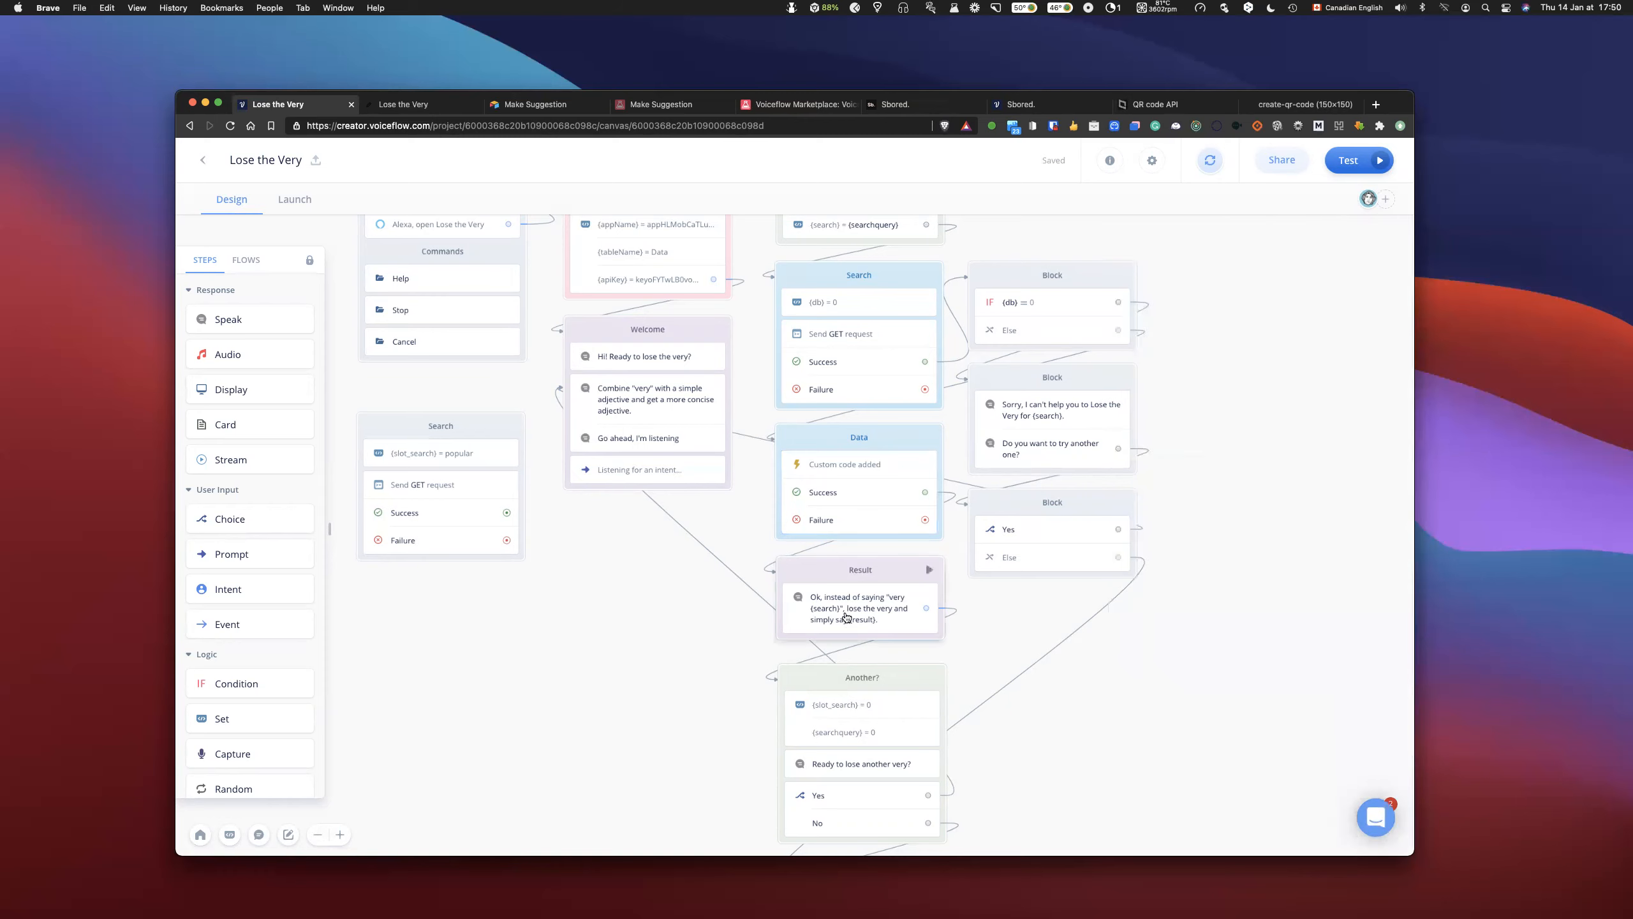
- Move the Result block aside, add a new Speak block in its place, and connect it between Data's Success and the Another? block
drag(893, 579, 663, 600)
drag(209, 326, 840, 592)
drag(925, 492, 891, 629)
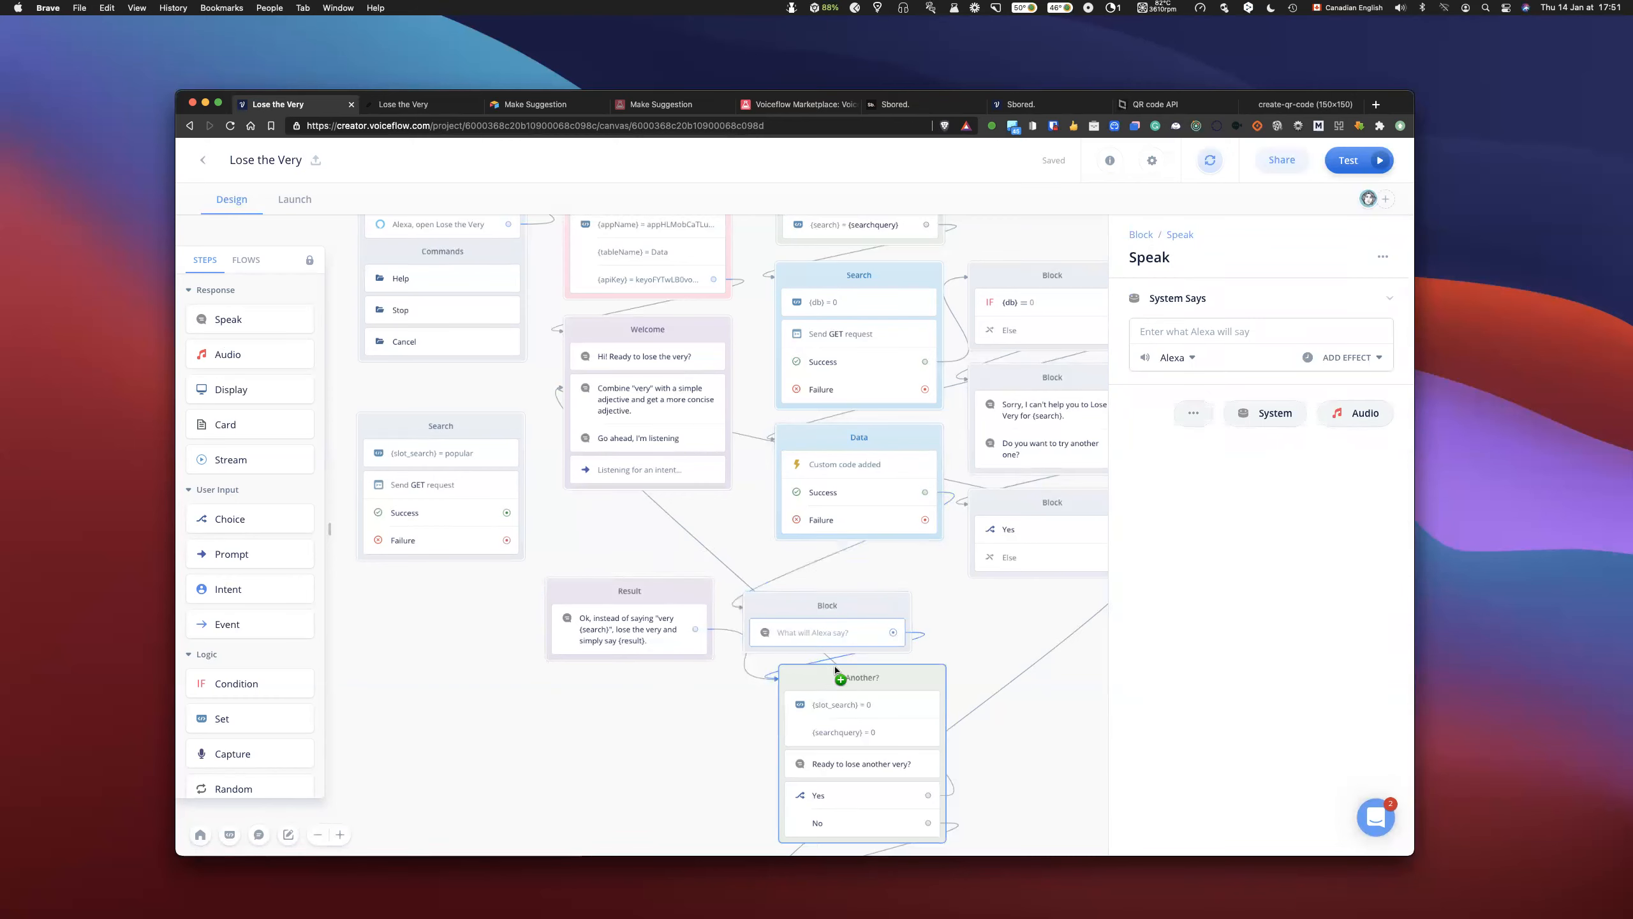
- Set the new Speak block's spoken text to the {speak} variable and align the block beneath the Data block
click(1207, 333)
text({speak)
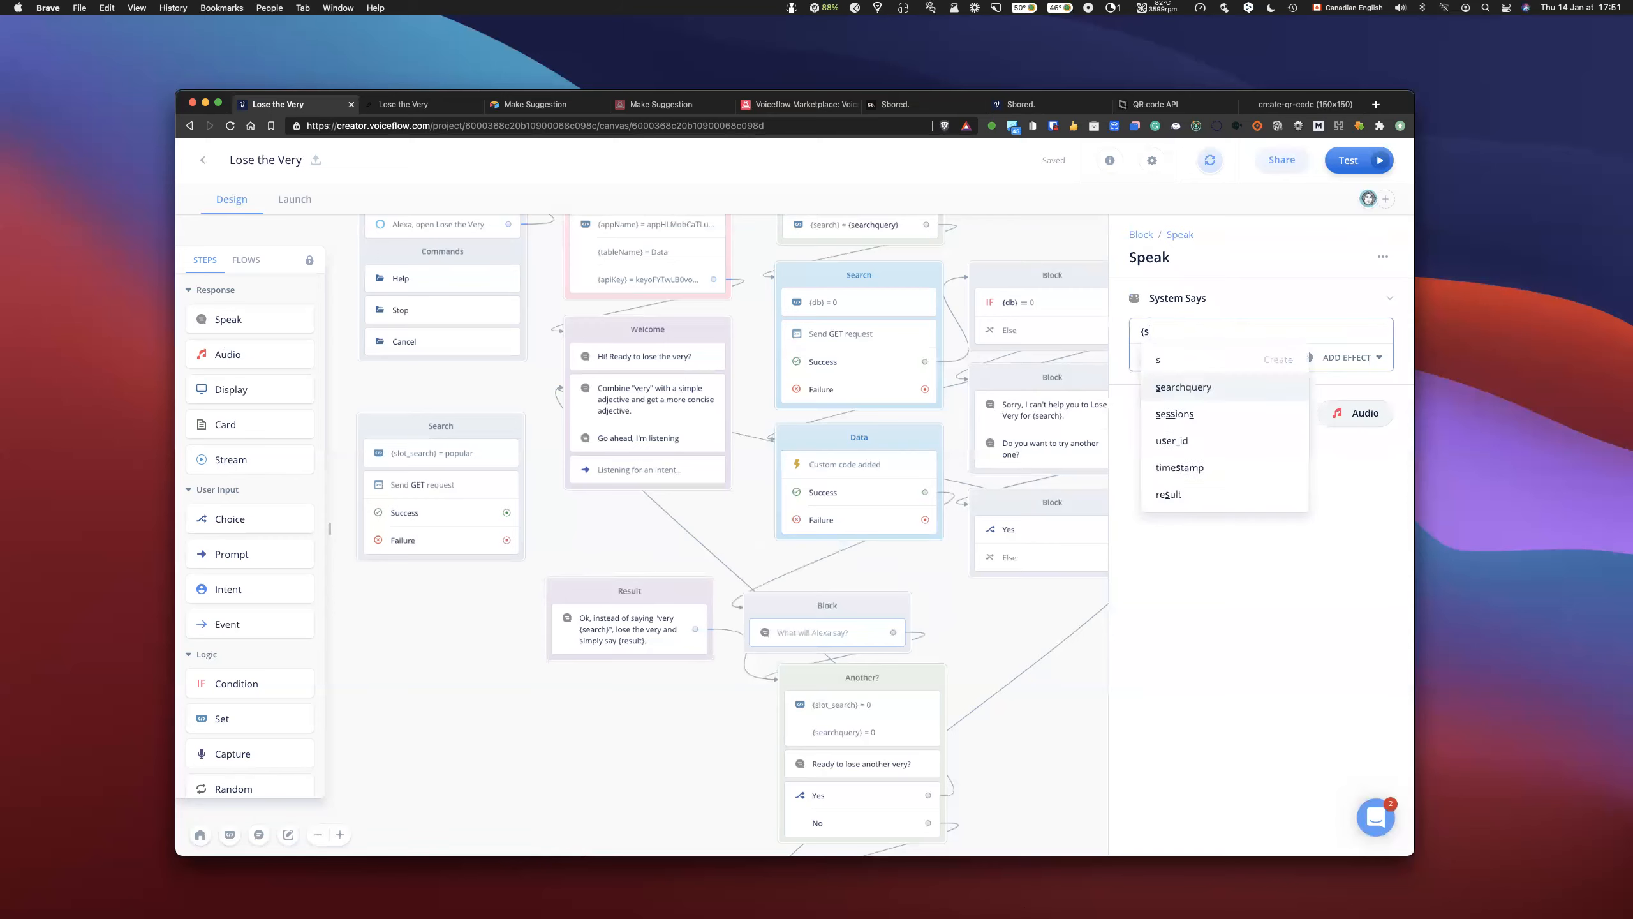
key(Return)
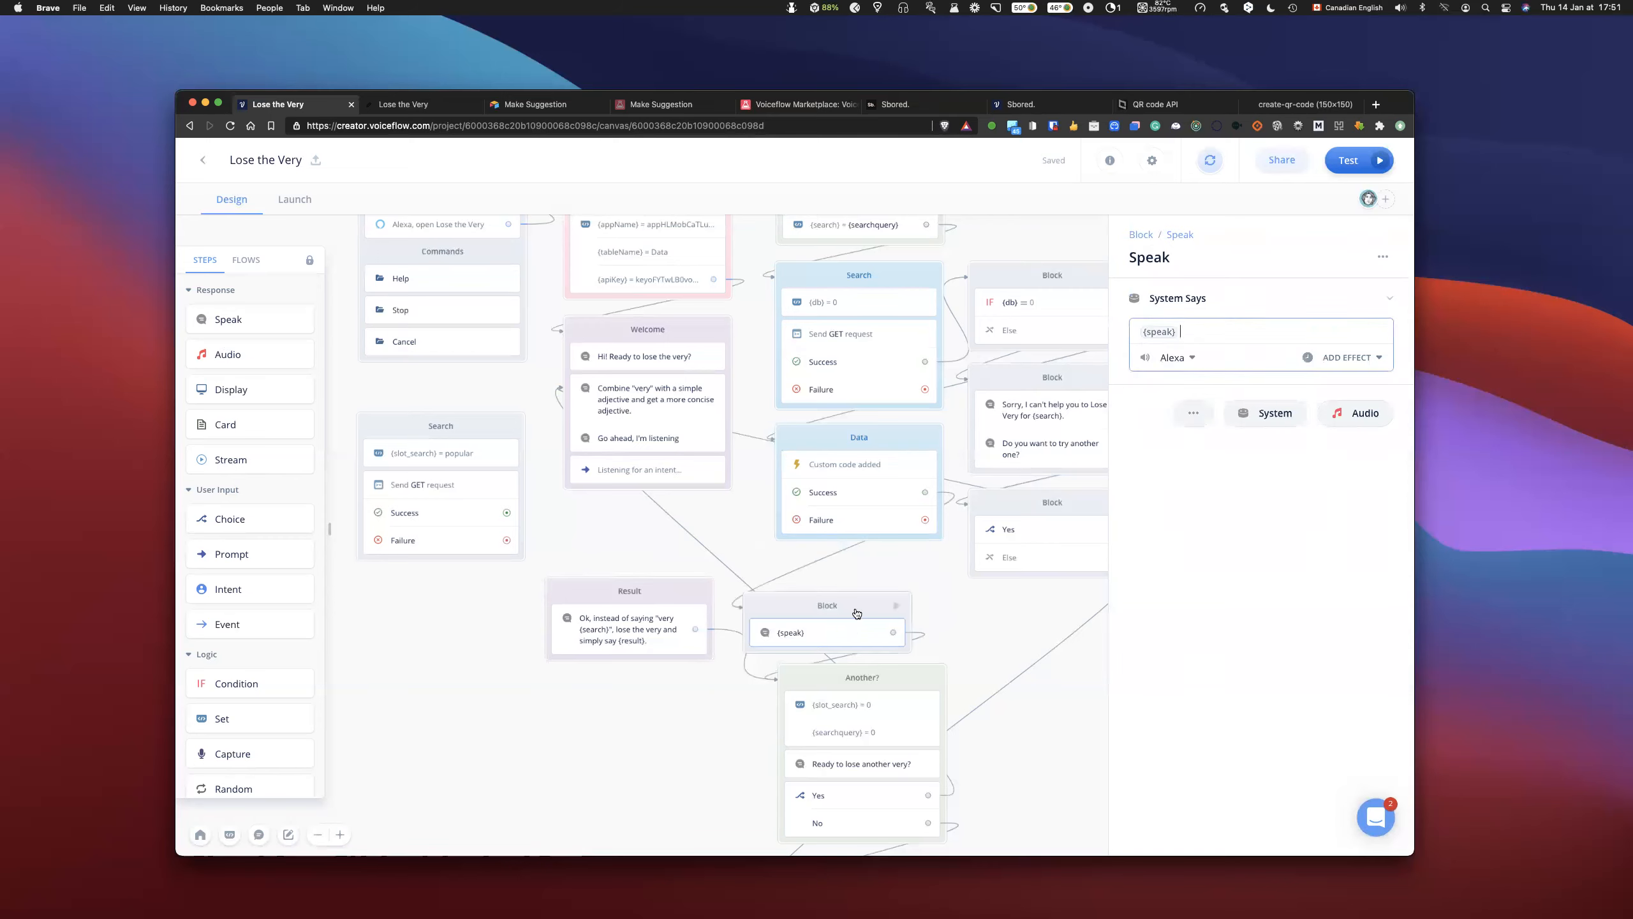
drag(856, 610, 887, 582)
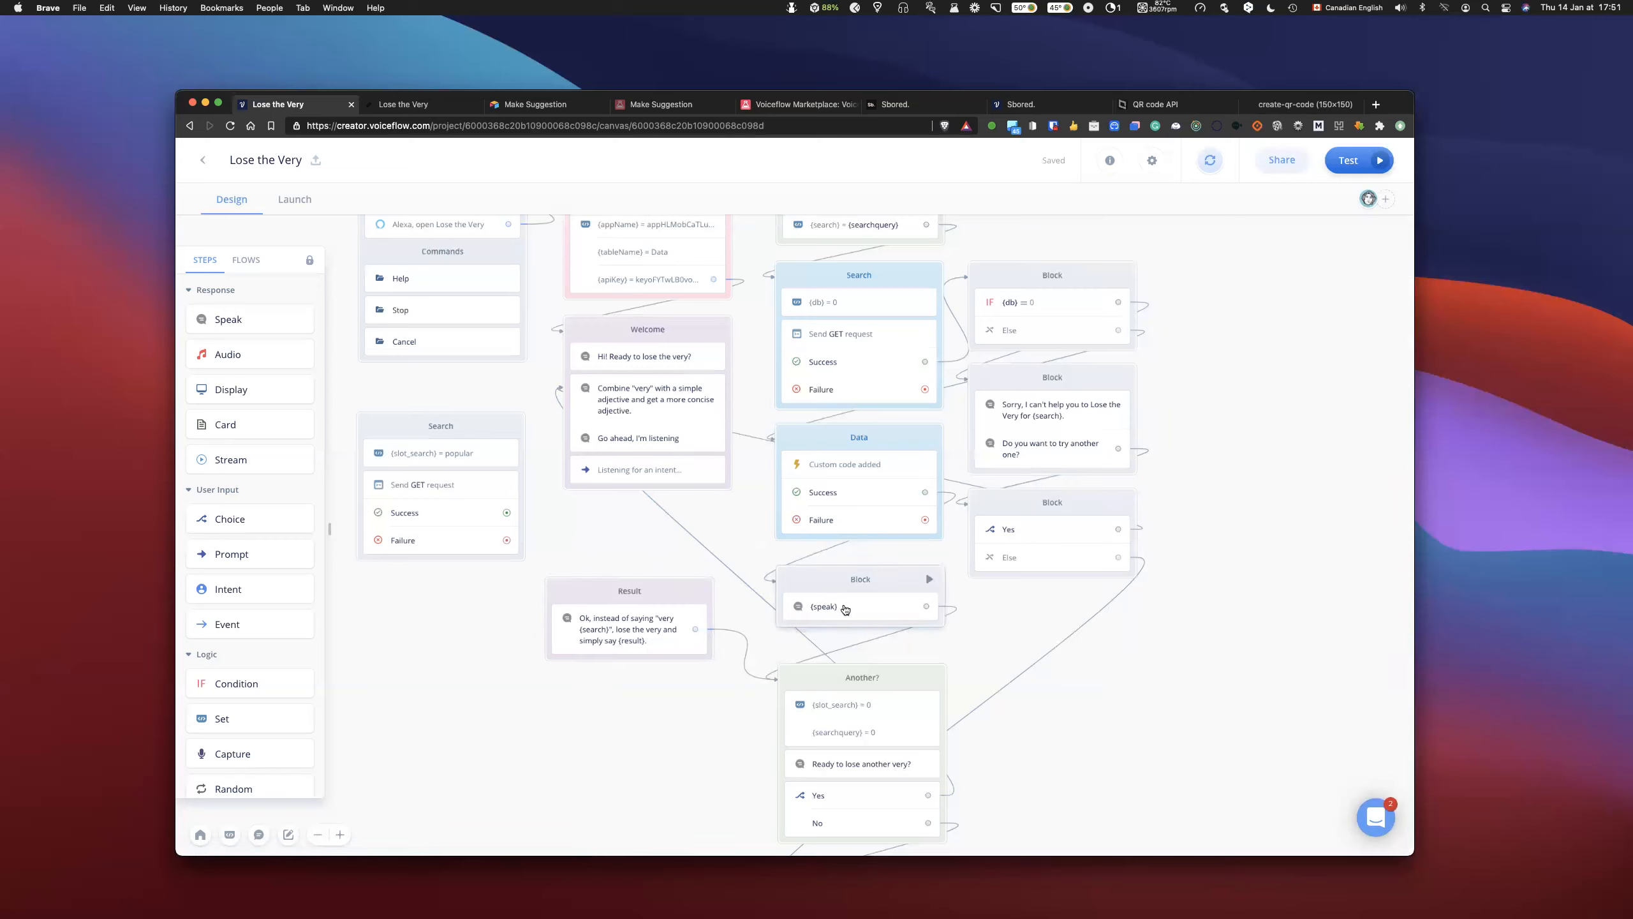
- Insert an if(count == 0) statement with an empty else branch between the result and speak lines of the Data block's custom code
click(856, 470)
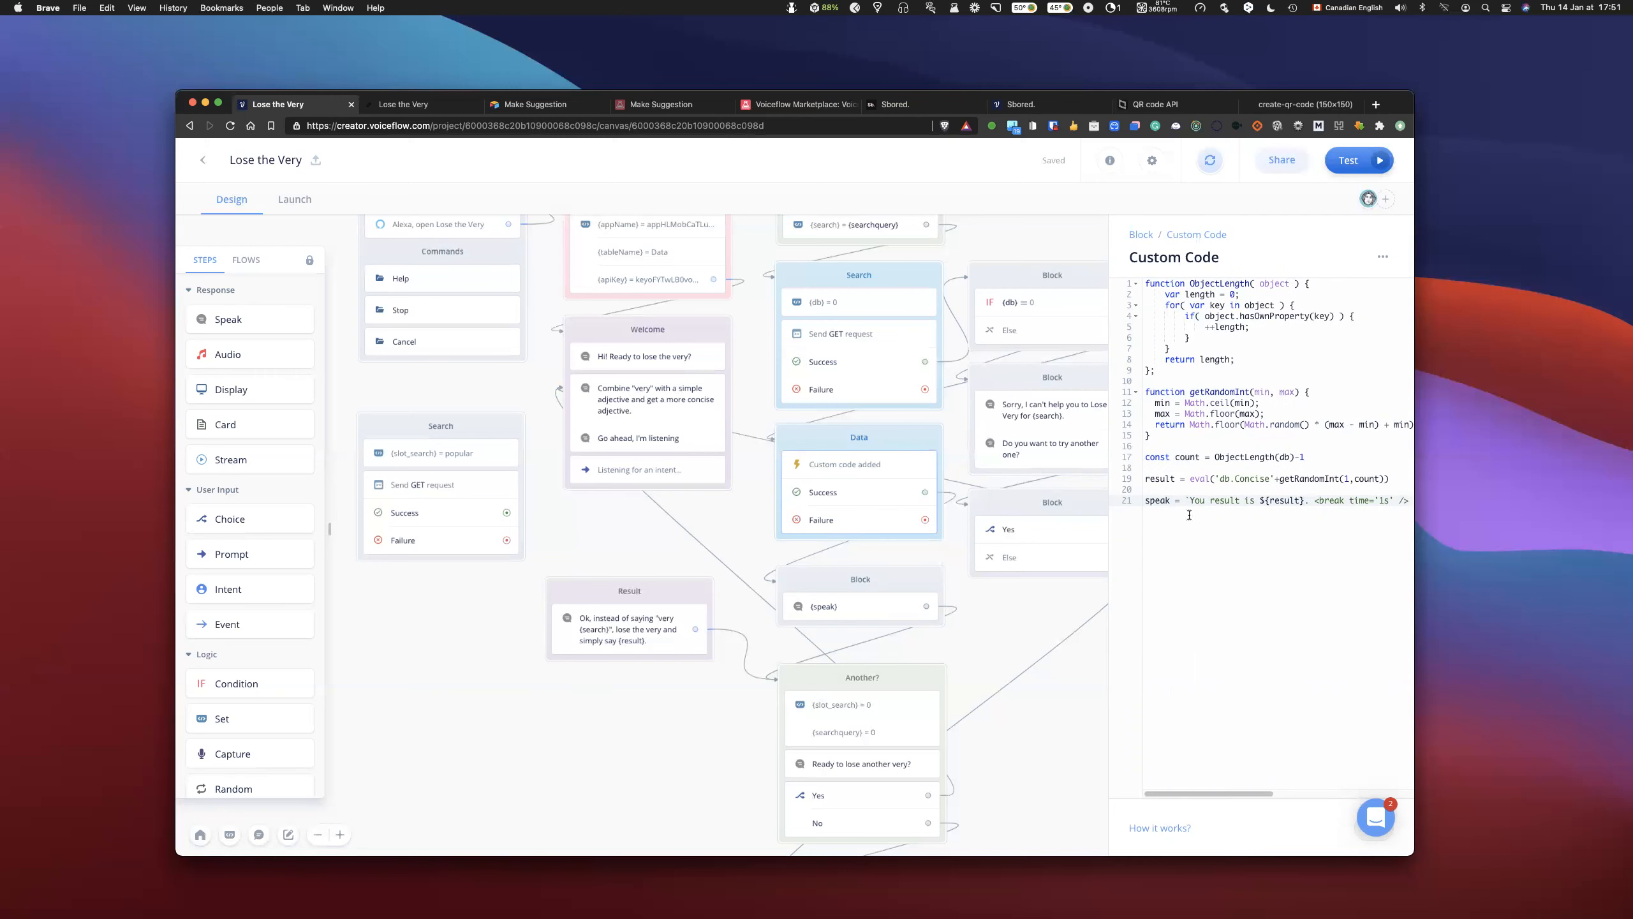
click(1176, 494)
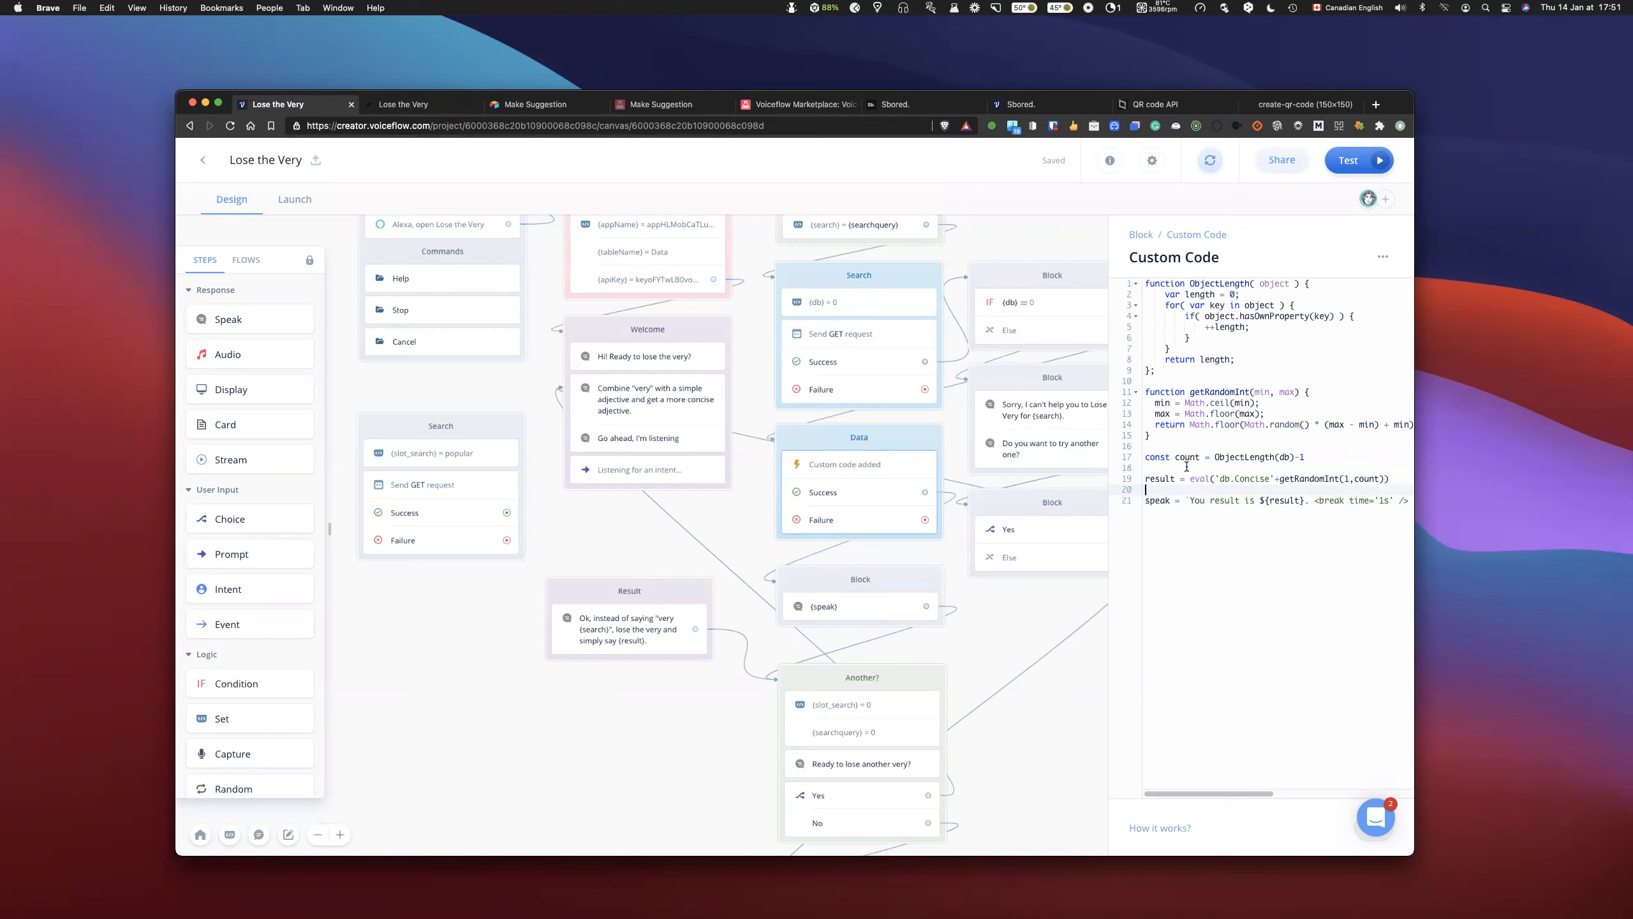
text(i)
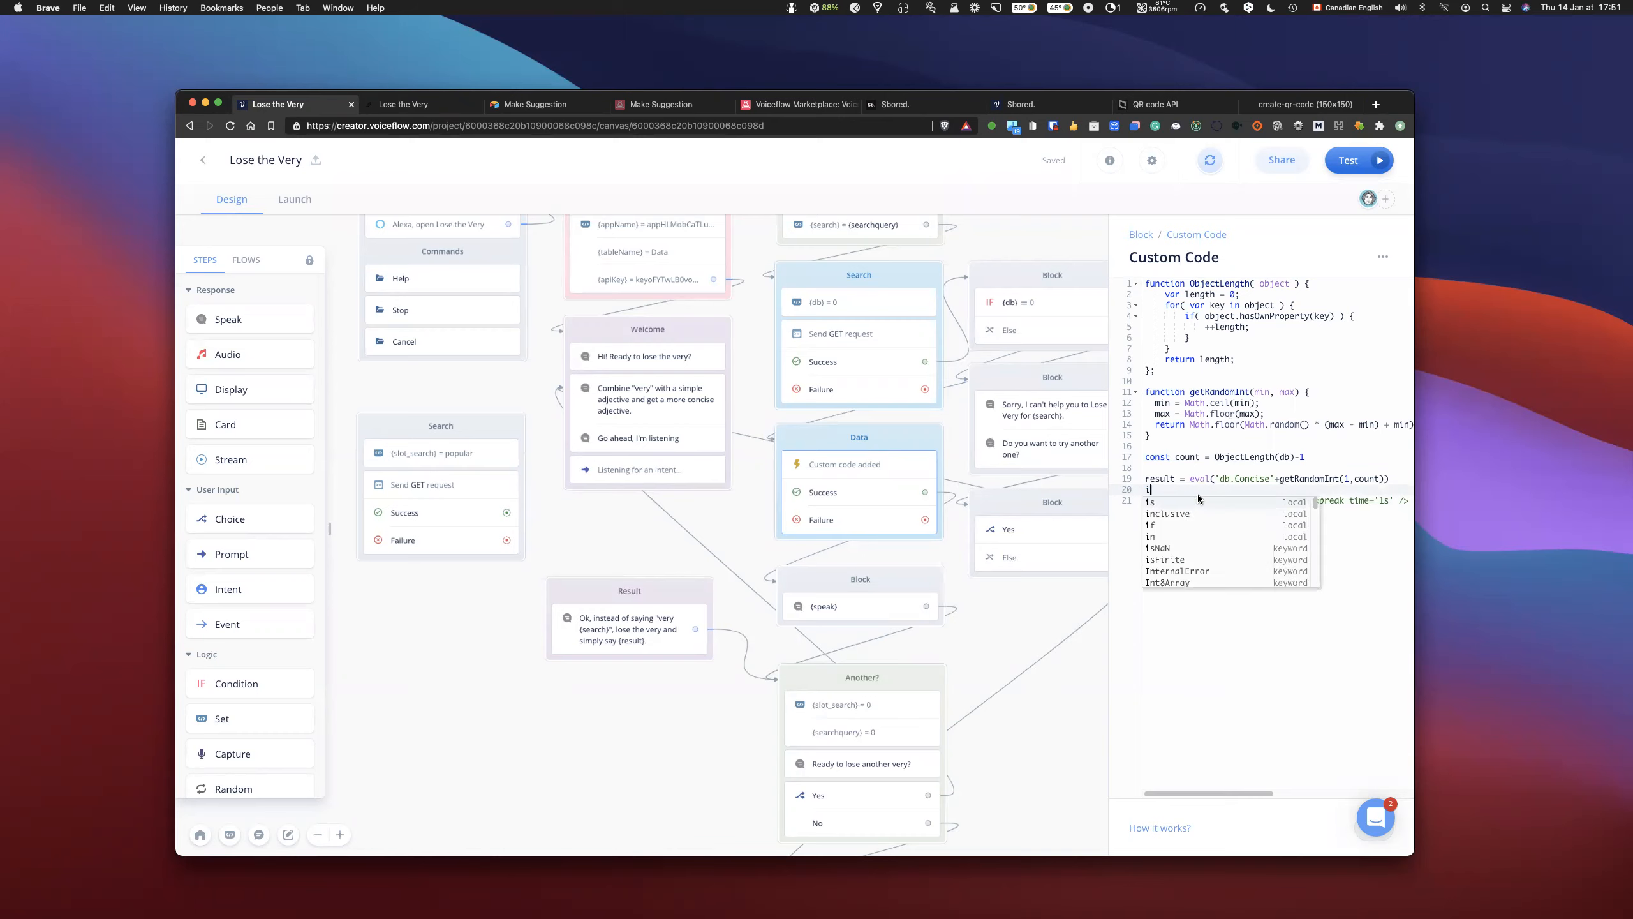
text(f(count ==)
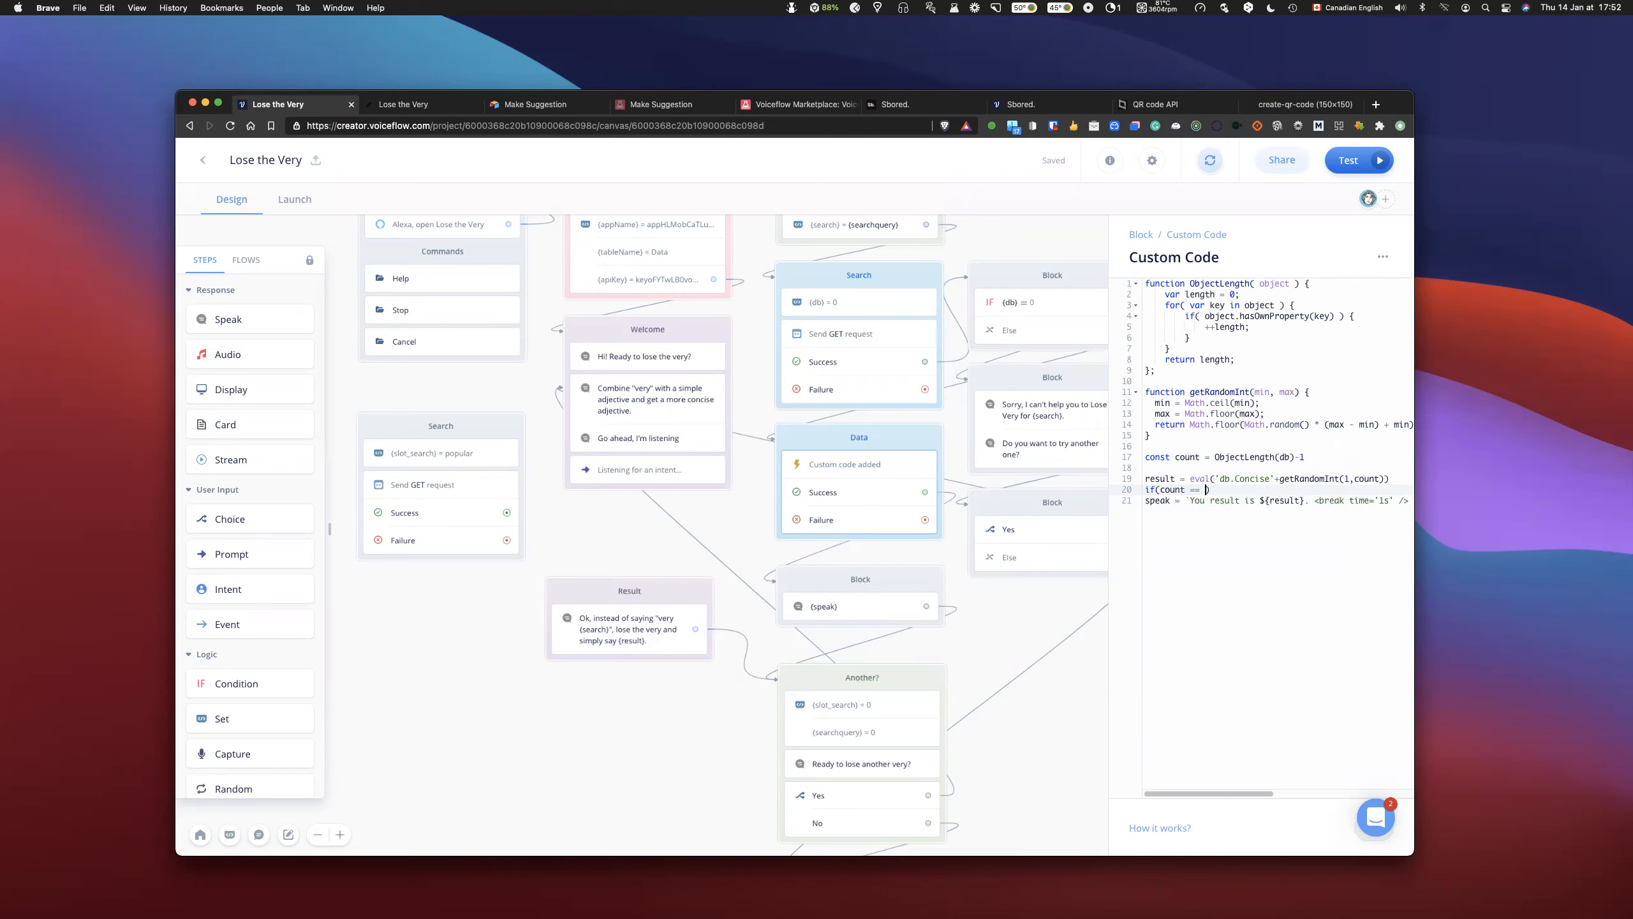
text( 0){})
key(Return)
key(Down)
text(el)
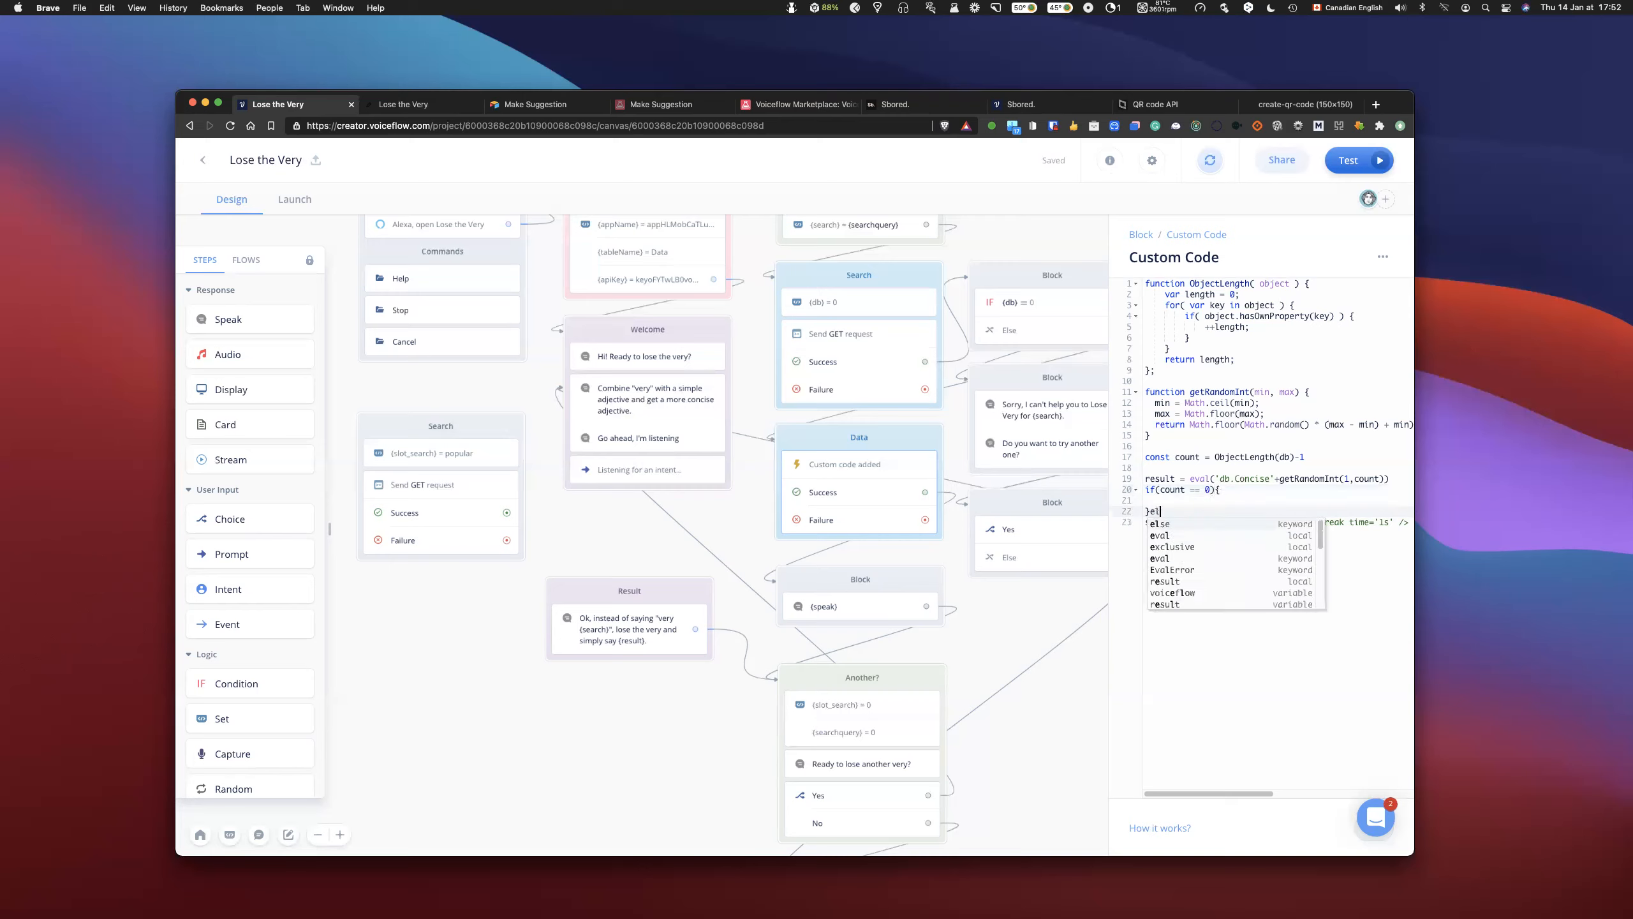
text(se {)
key(Return)
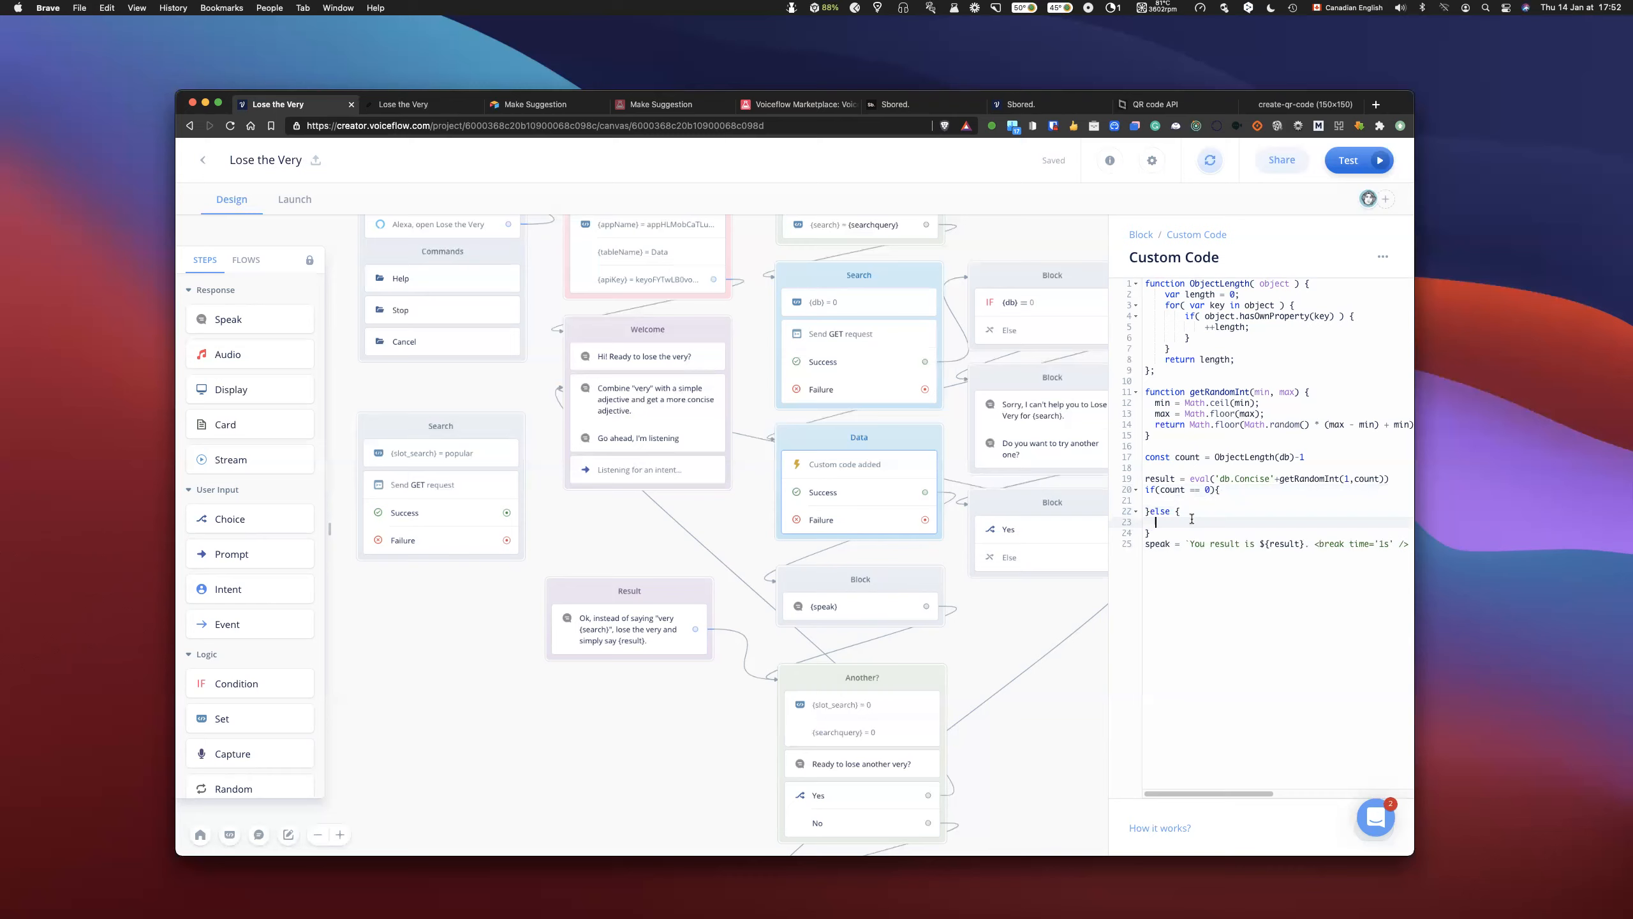
- Move the existing speak assignment from below the condition into the else branch
drag(1148, 544, 1144, 558)
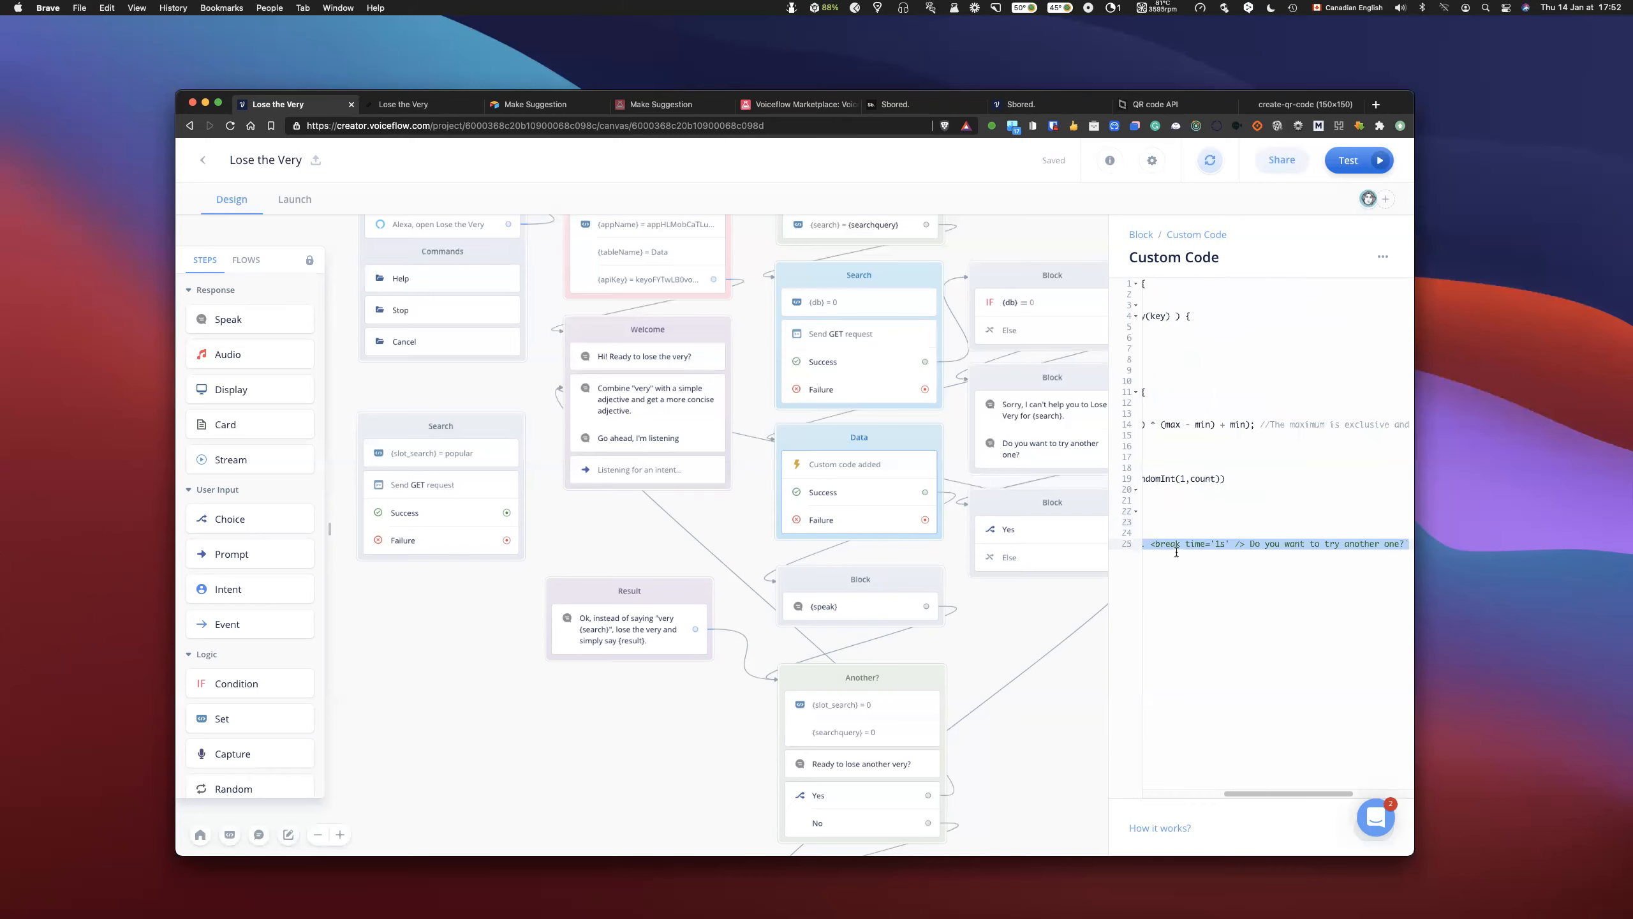
key(BackSpace)
click(1165, 521)
key(super+v)
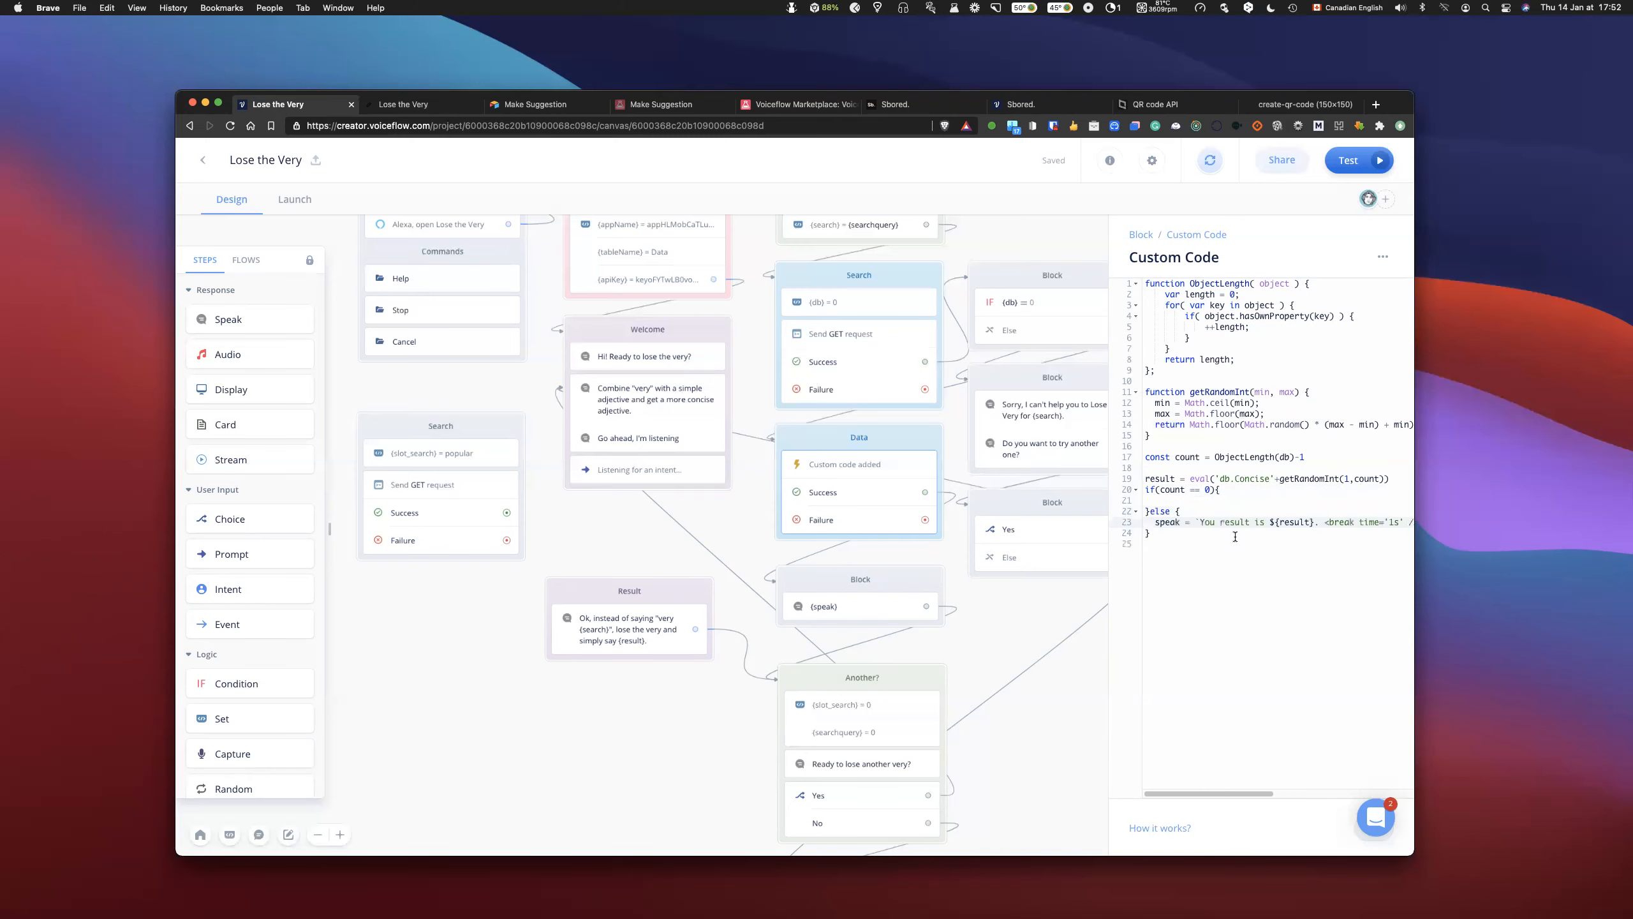
- Assign speak in the if branch the text "Sorry, I can't help you to Lose the Very for {search}." copied from the no-result Speak step
click(1173, 501)
text(speak = `)
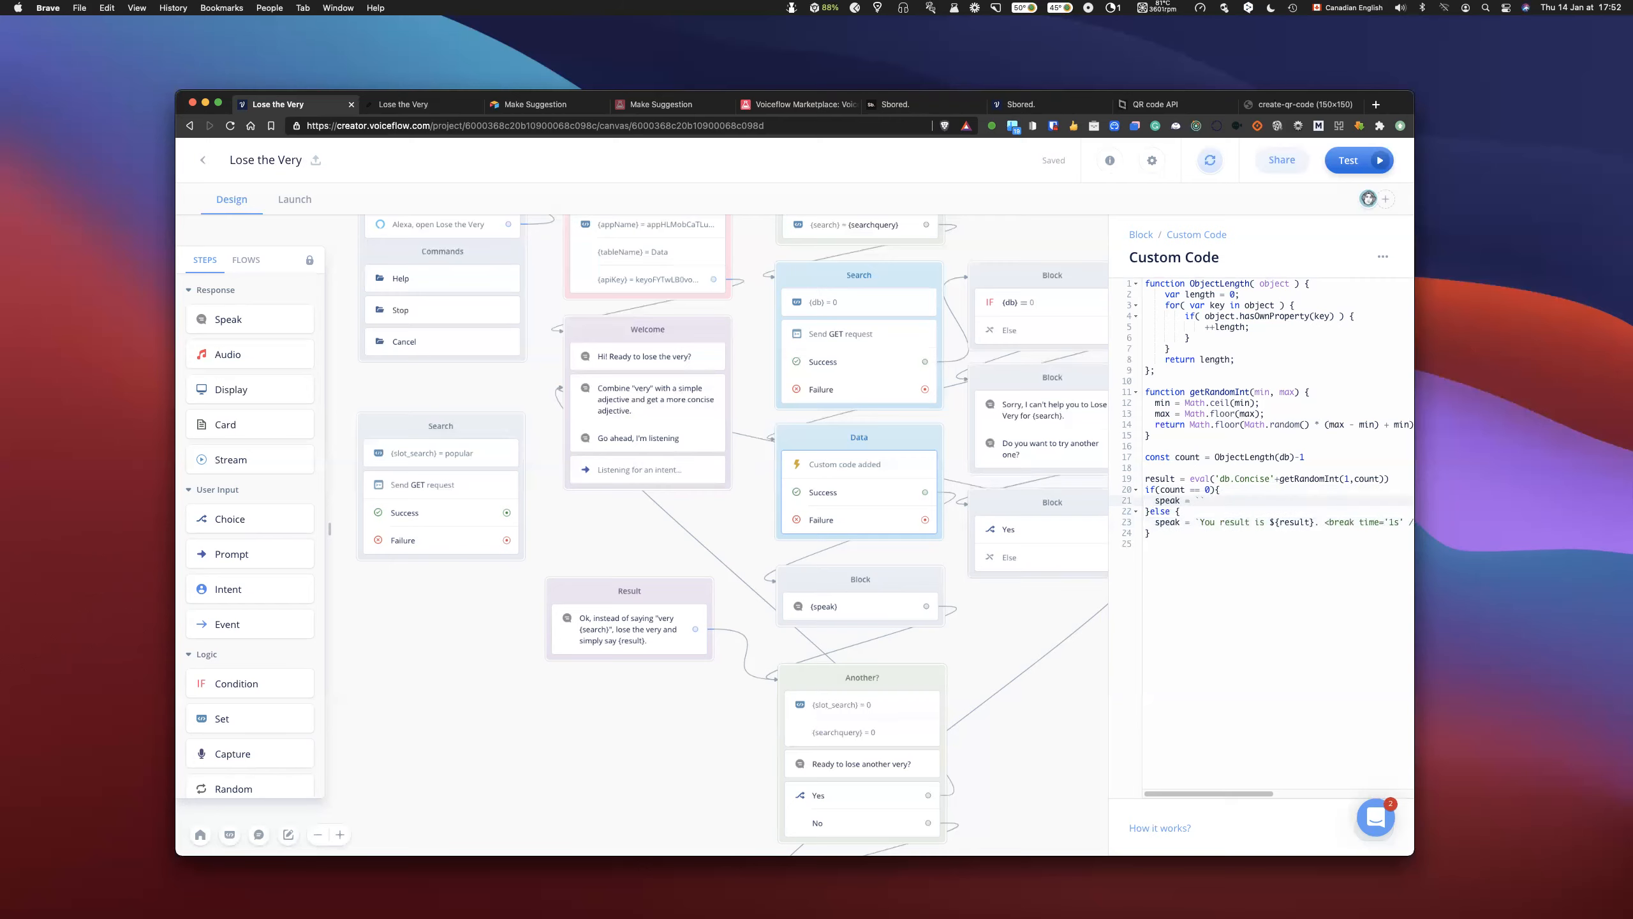
click(1049, 414)
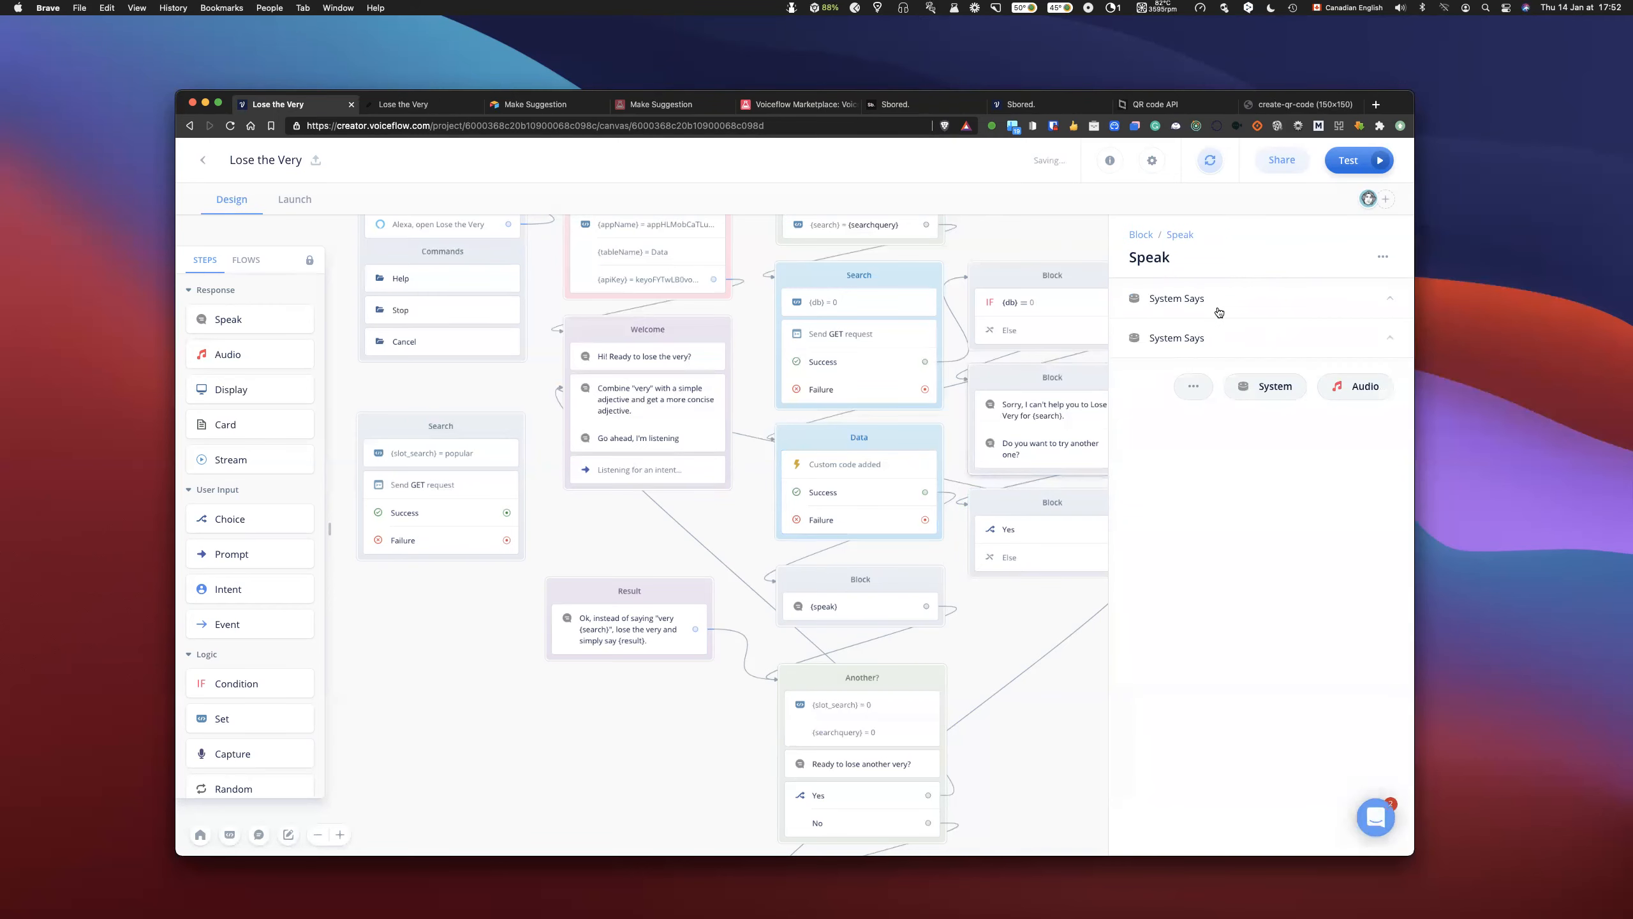
click(1218, 303)
drag(1373, 331, 1136, 329)
key(super+c)
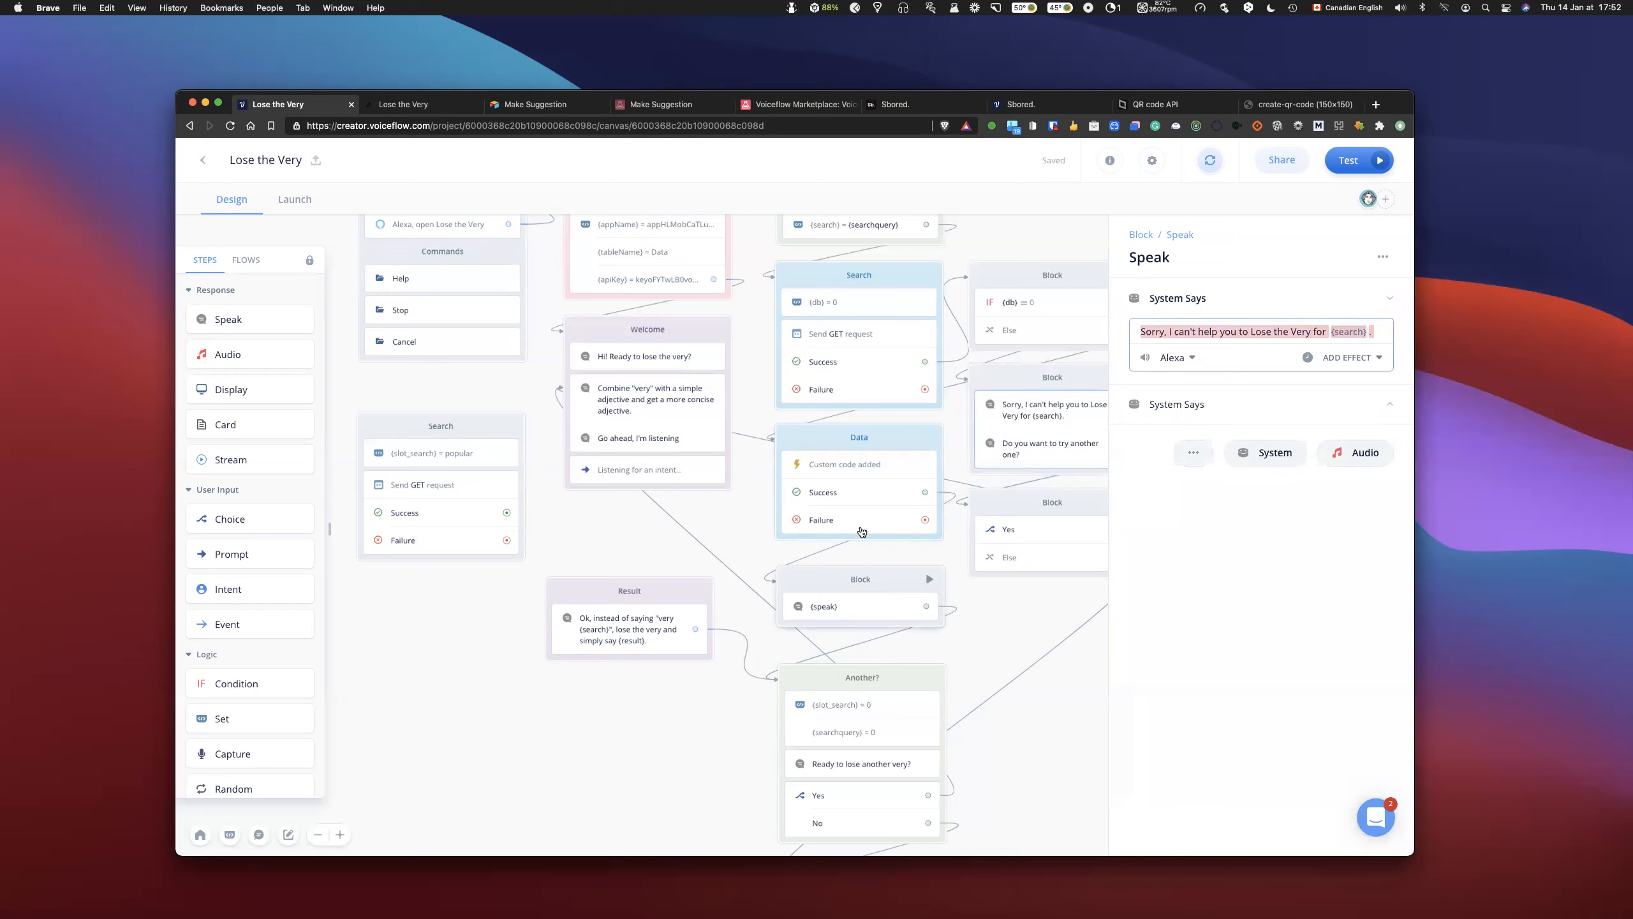
click(859, 464)
click(1207, 499)
key(super+v)
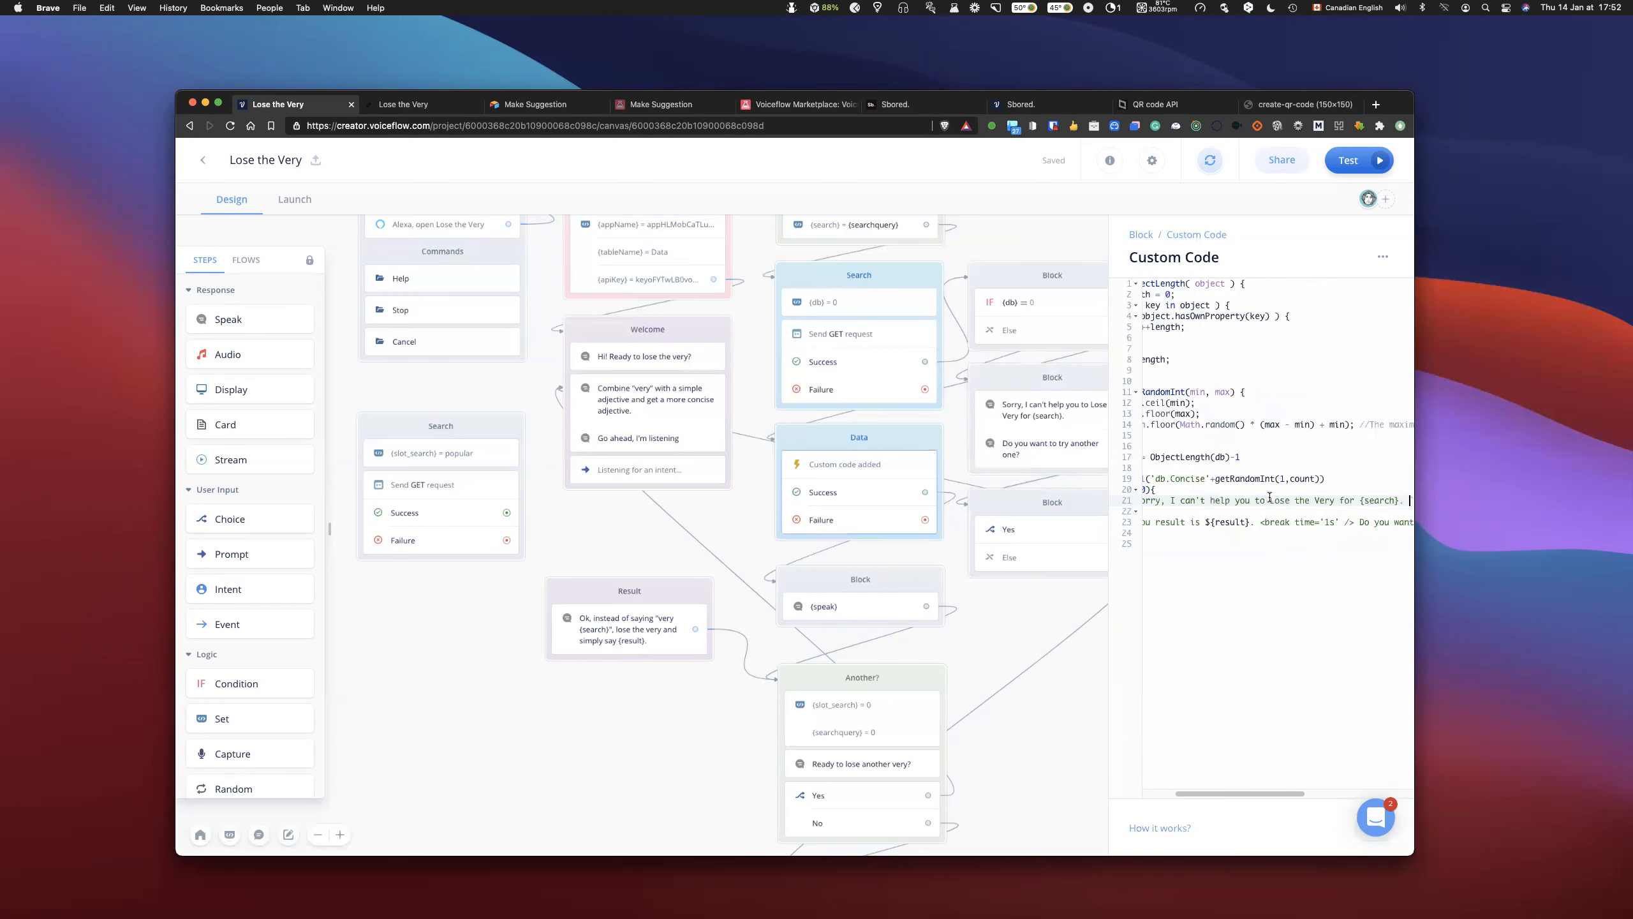
- Turn {search} into the template variable ${search} in the apology string and put a blank line between the result line and the if statement
scroll(1281, 499, right, 3)
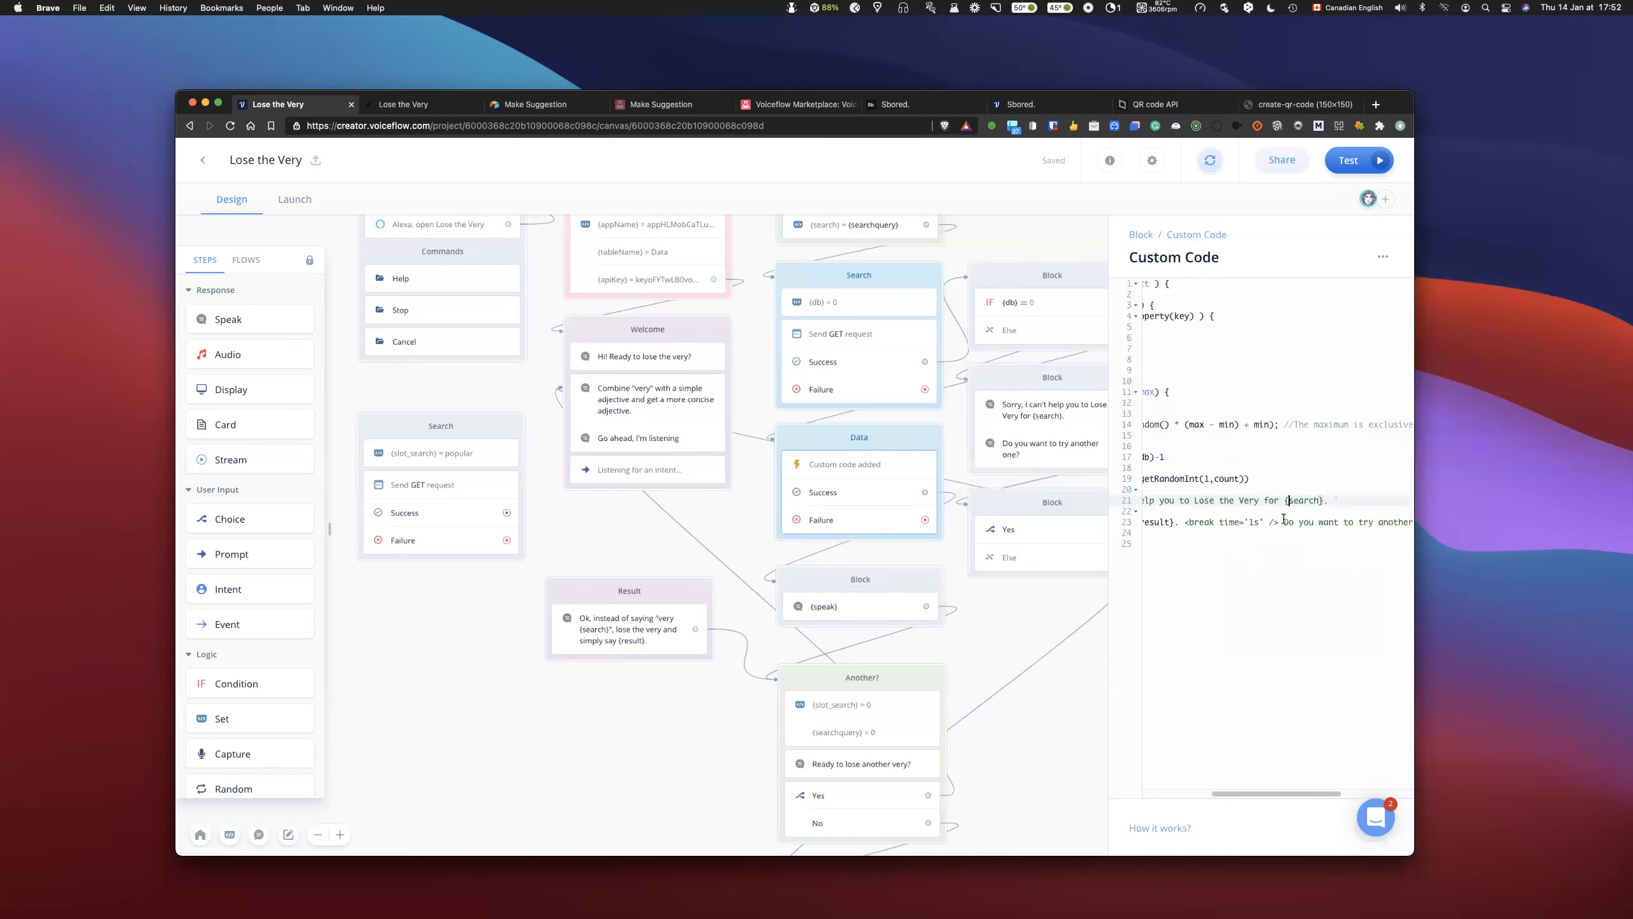
key(Left)
text($)
scroll(1293, 520, left, 5)
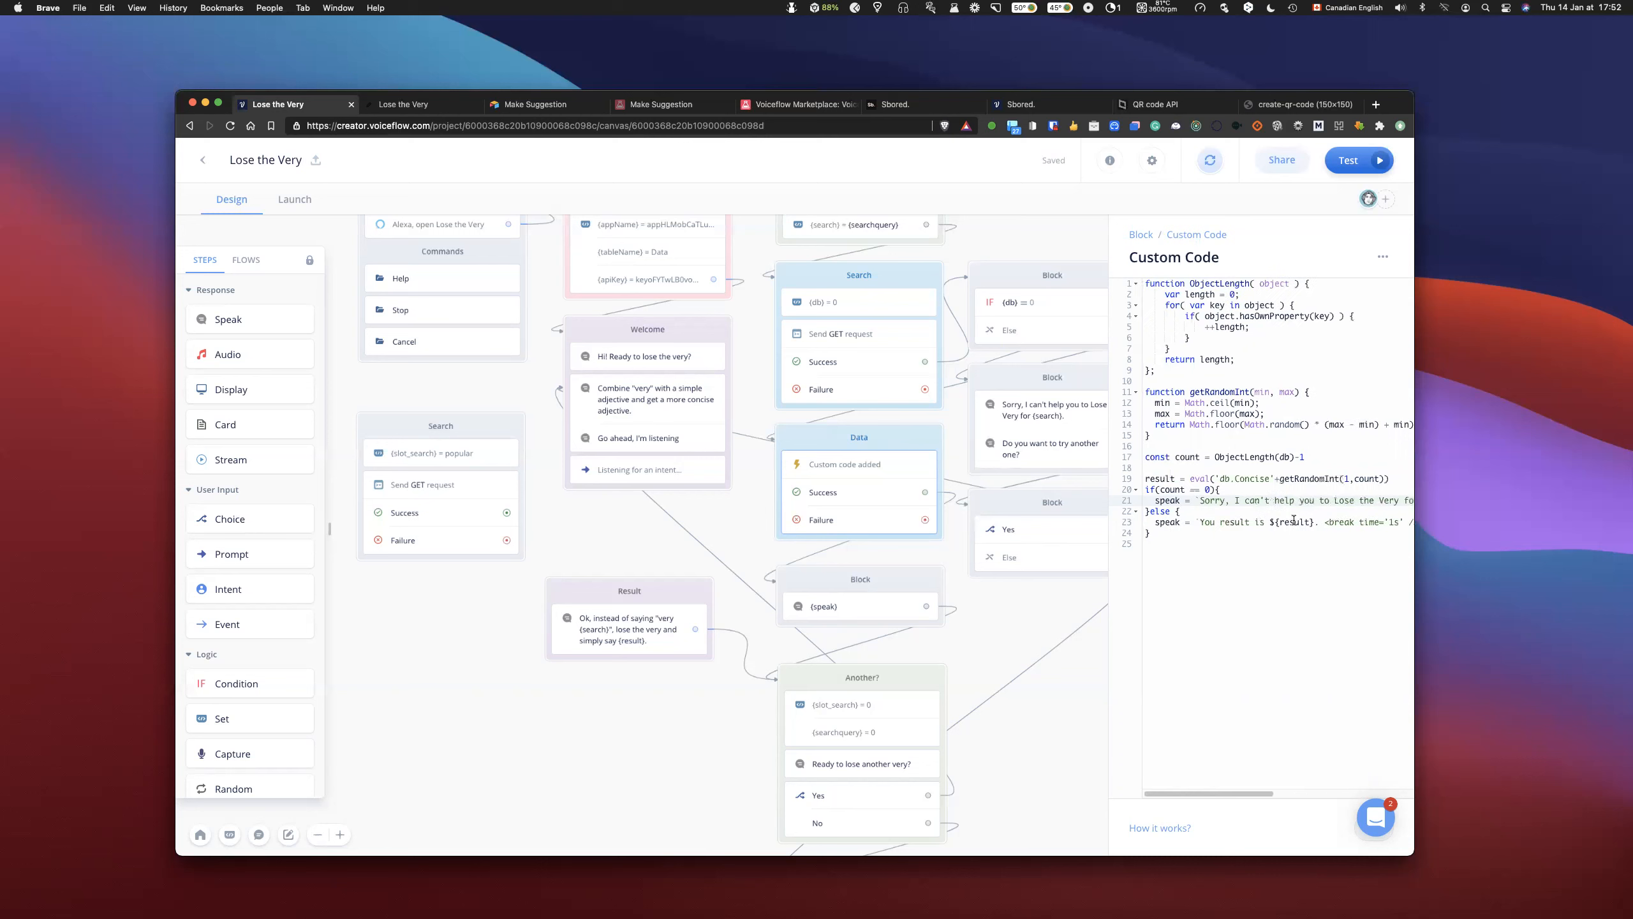
scroll(1294, 520, right, 5)
scroll(1294, 520, left, 5)
click(1391, 480)
key(Return)
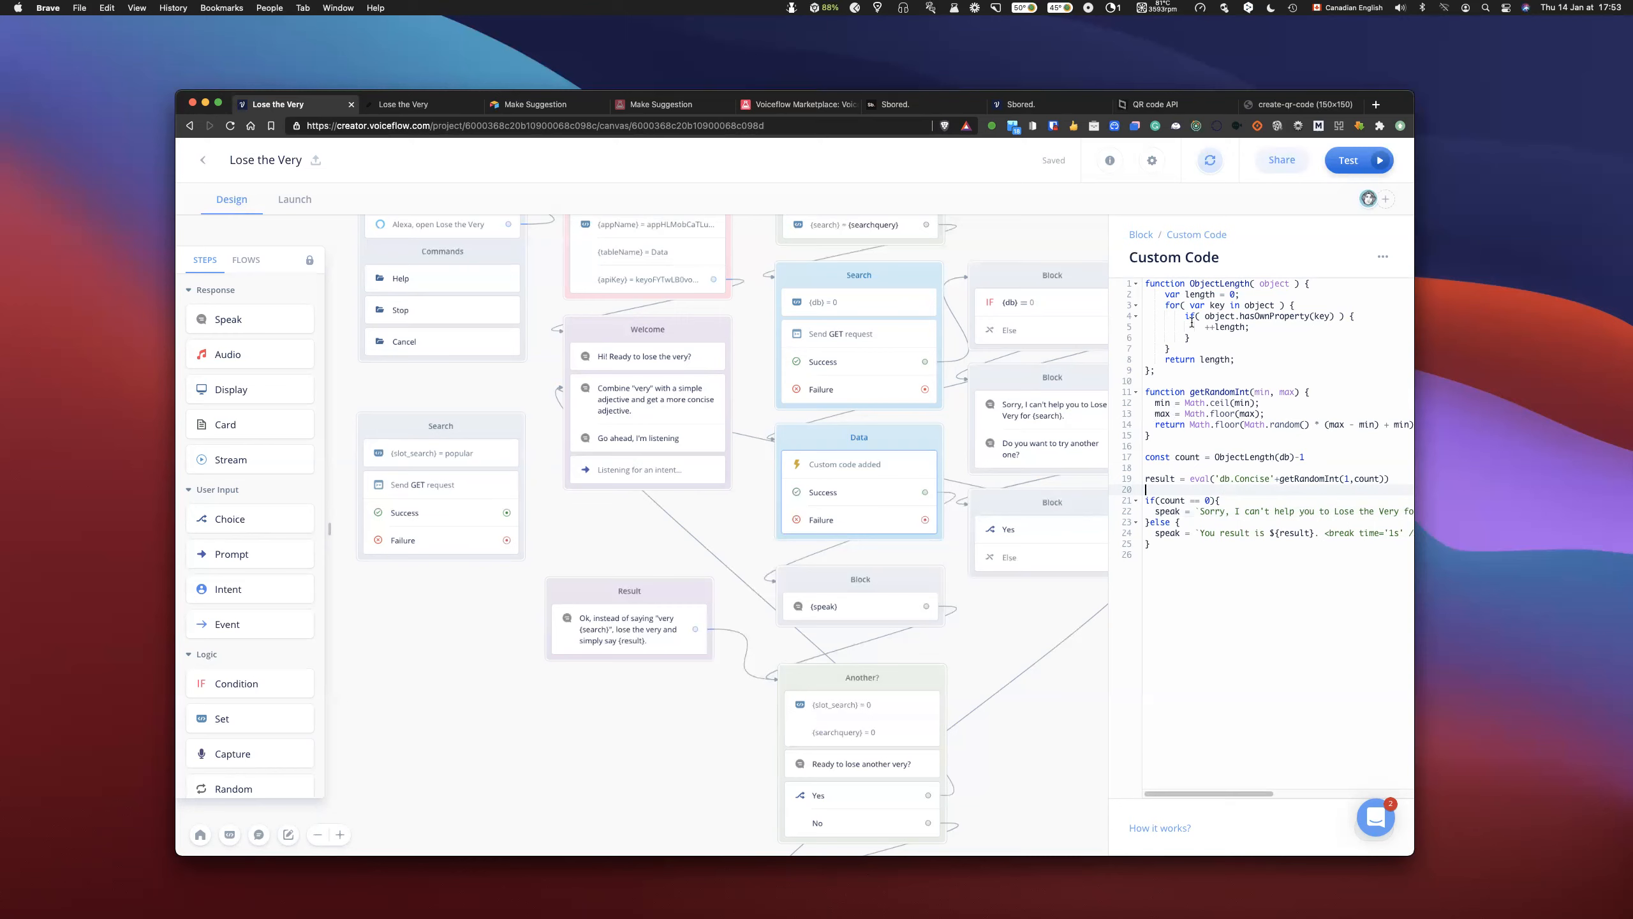
- Examine the ObjectLength and getRandomInt functions and the arguments that the result line passes to getRandomInt
double_click(1170, 296)
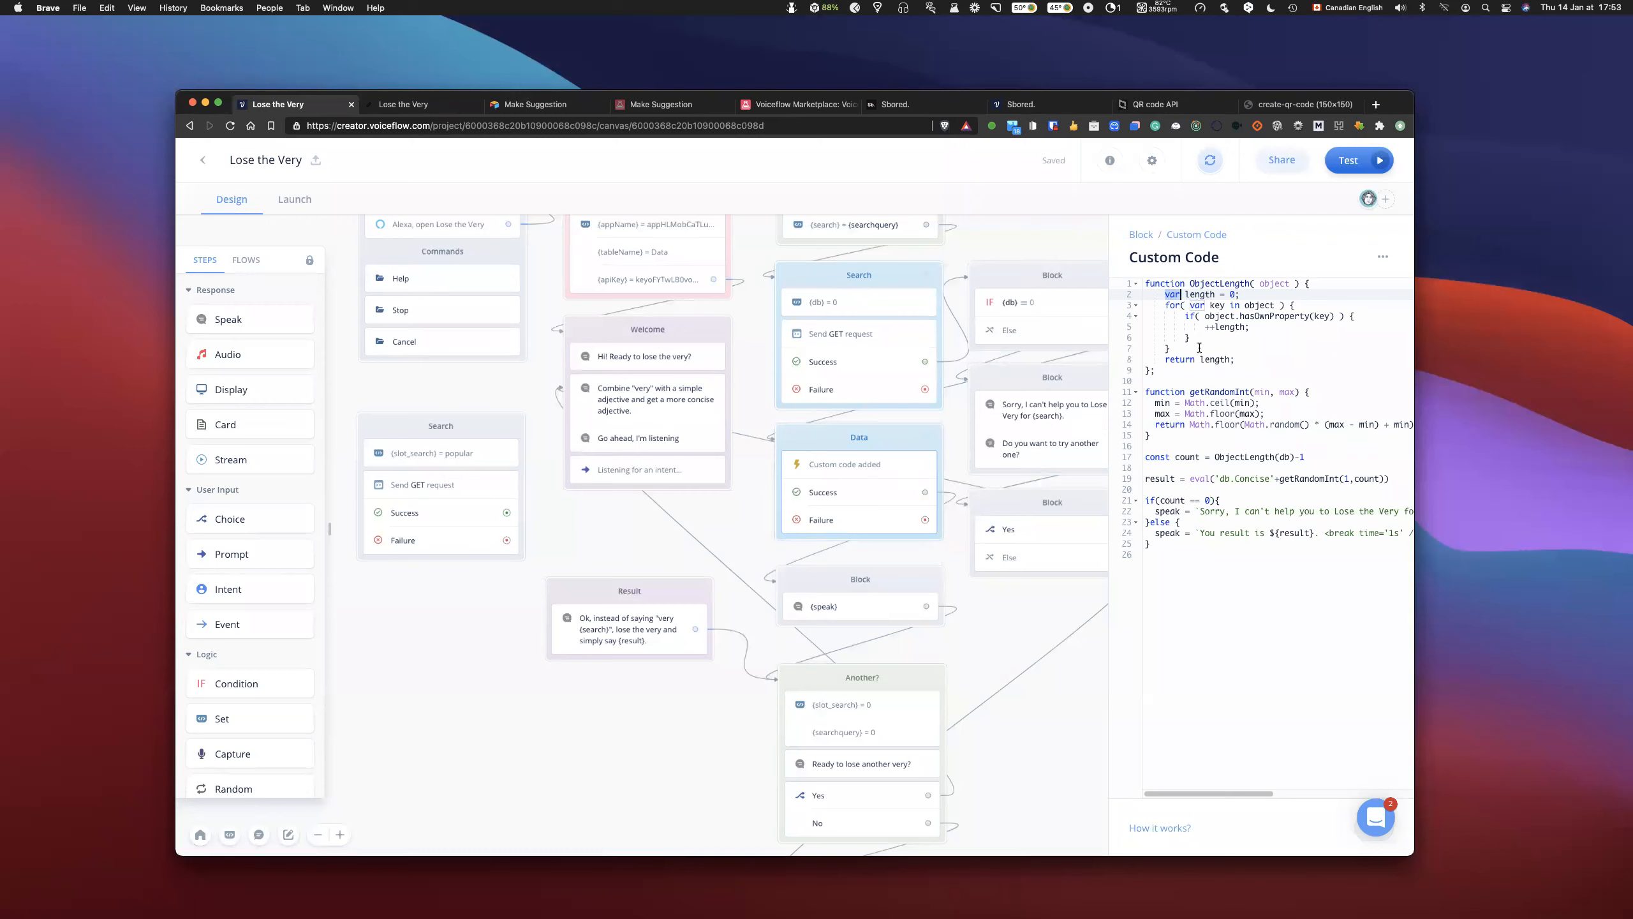
click(1166, 401)
click(1166, 411)
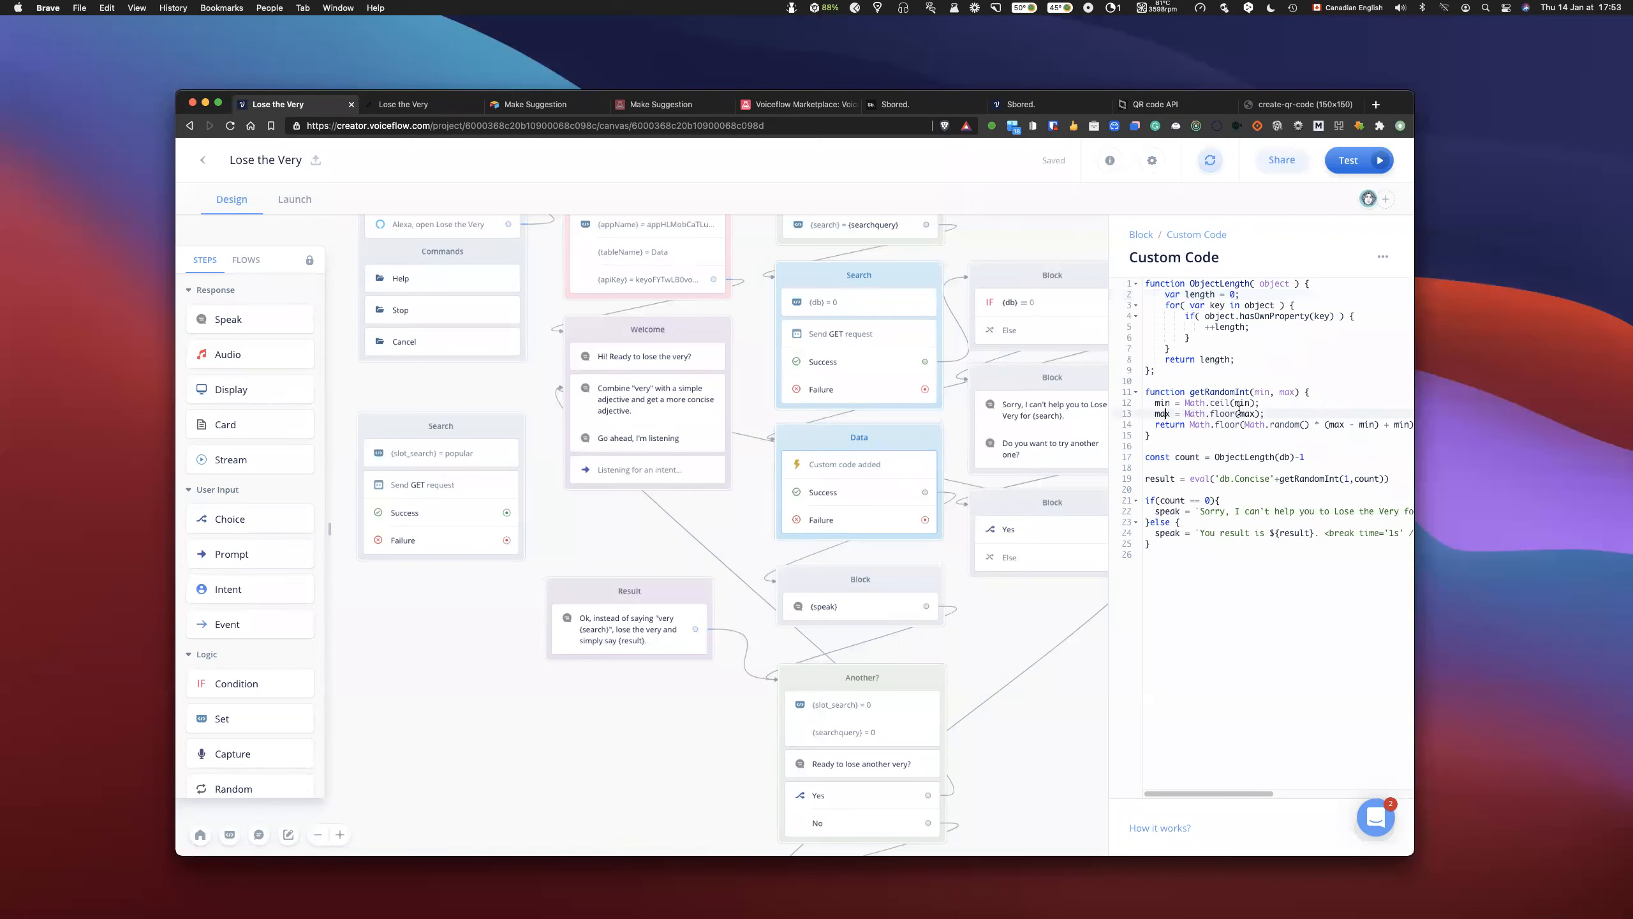
scroll(1250, 447, right, 1)
scroll(1258, 453, left, 1)
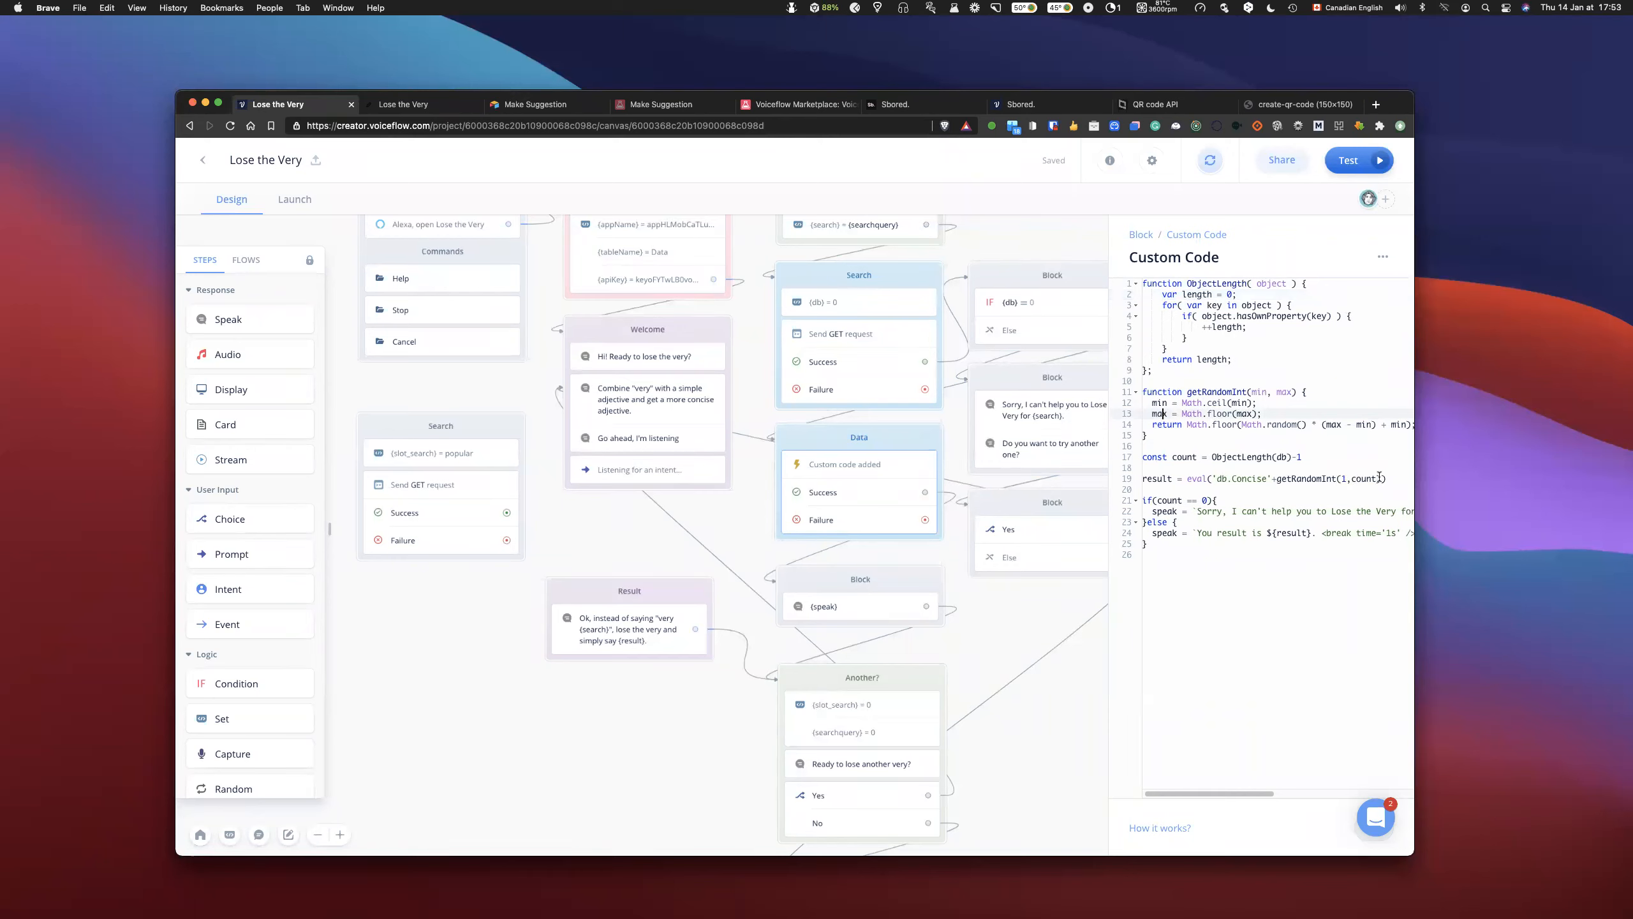
double_click(1343, 478)
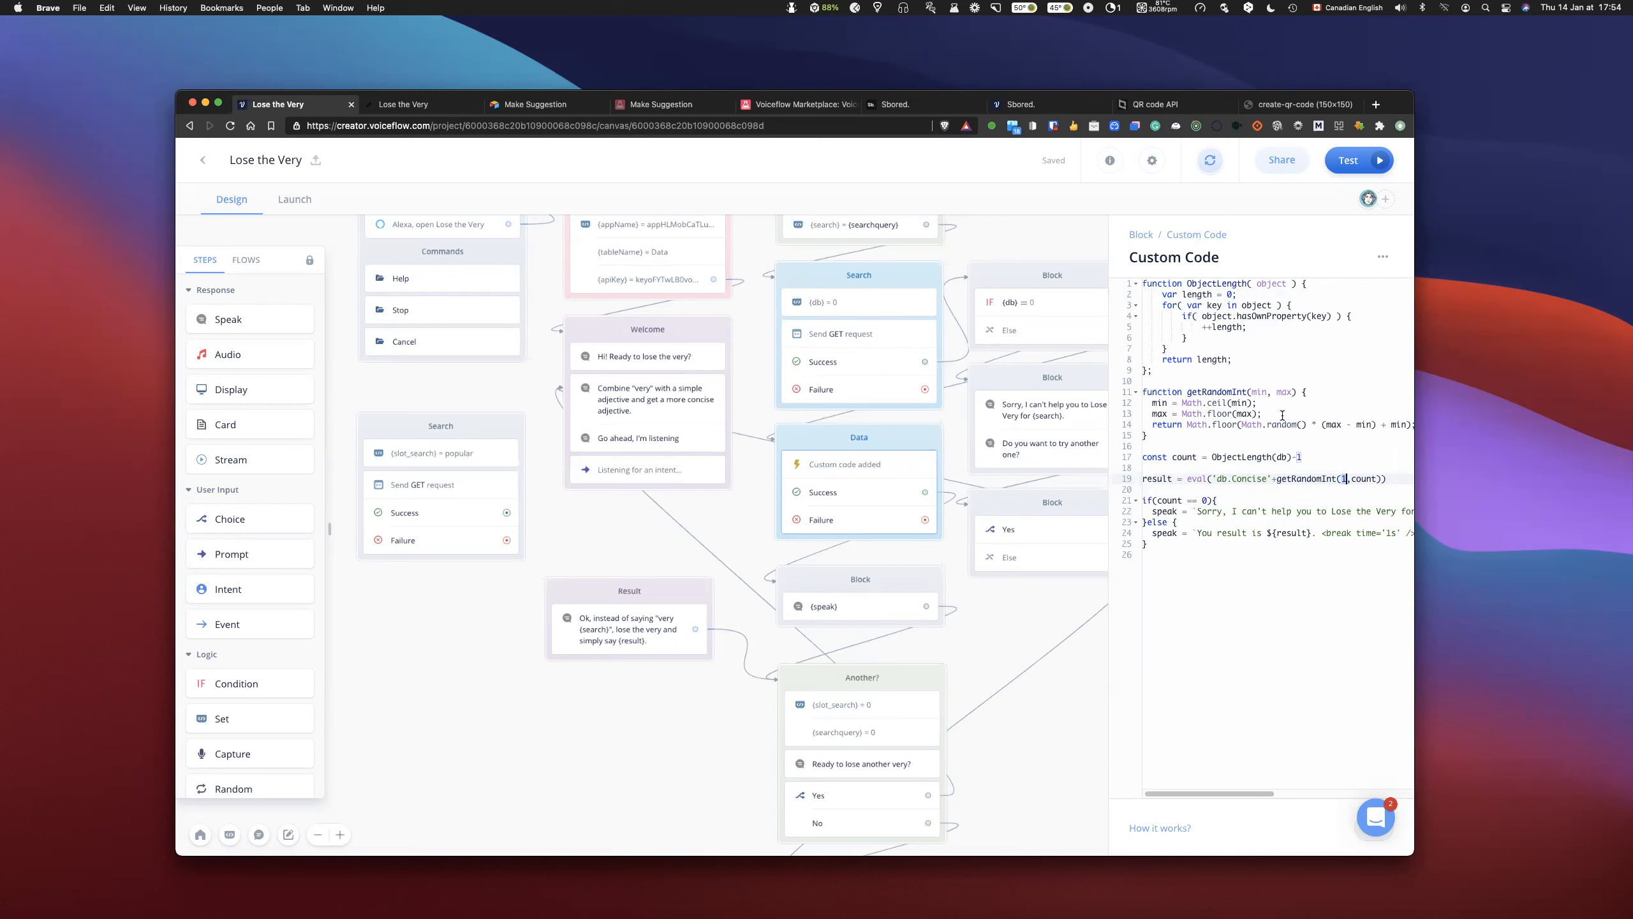
click(1342, 480)
- Make room above the ObjectLength function and add a first line reading simple as an example database column
click(1145, 287)
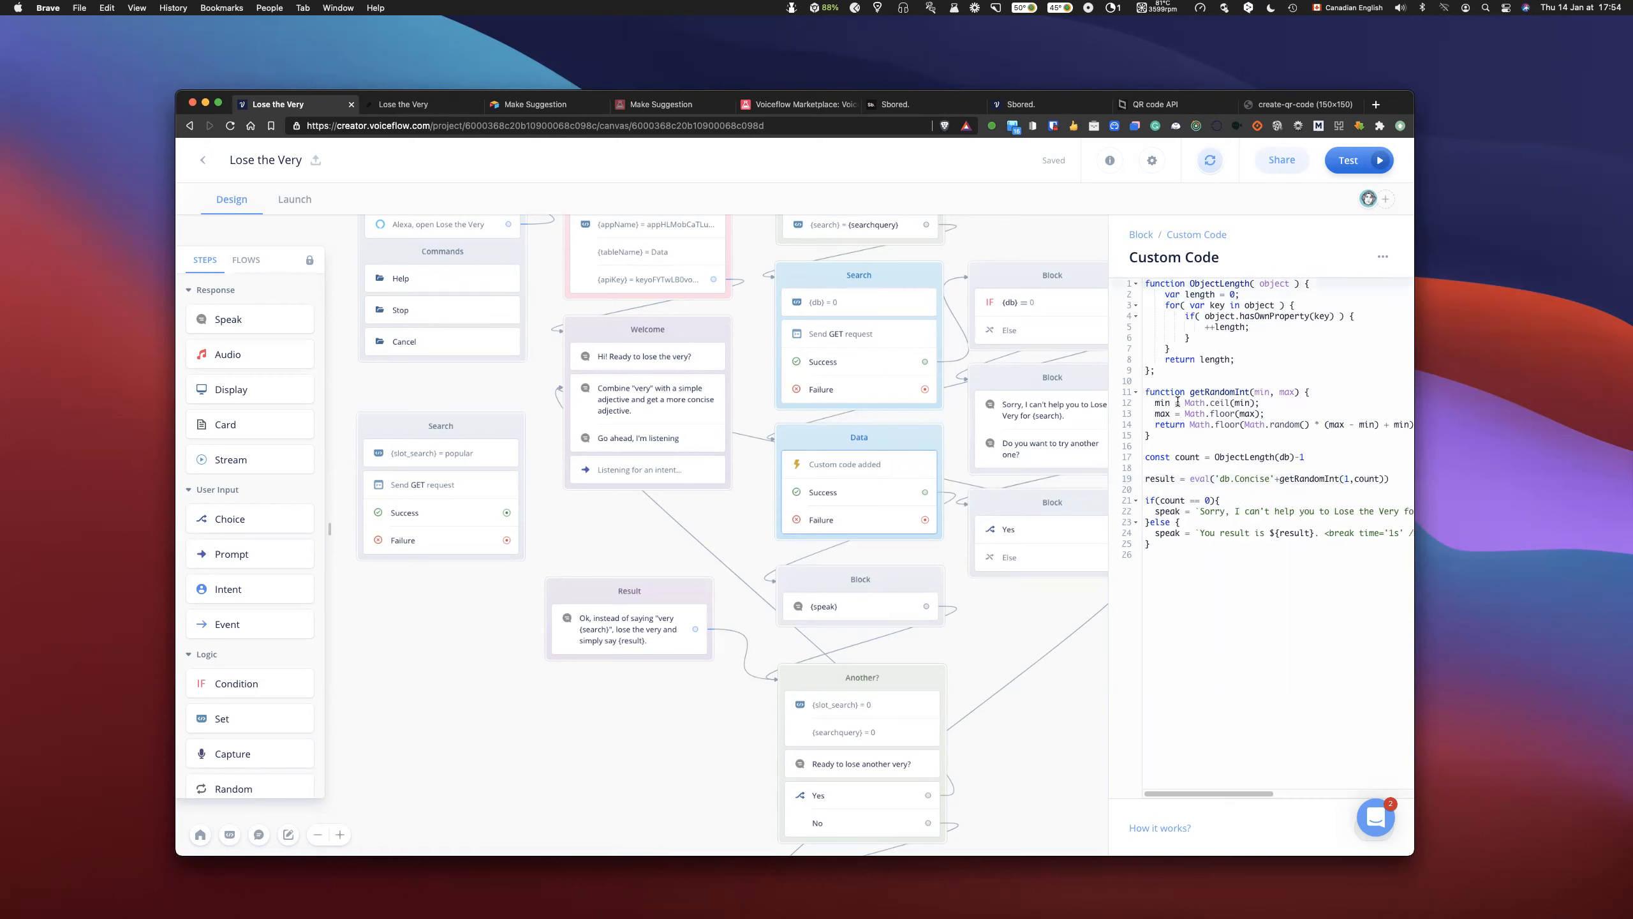
key(Return)
key(Return)
key(Up)
key(Up)
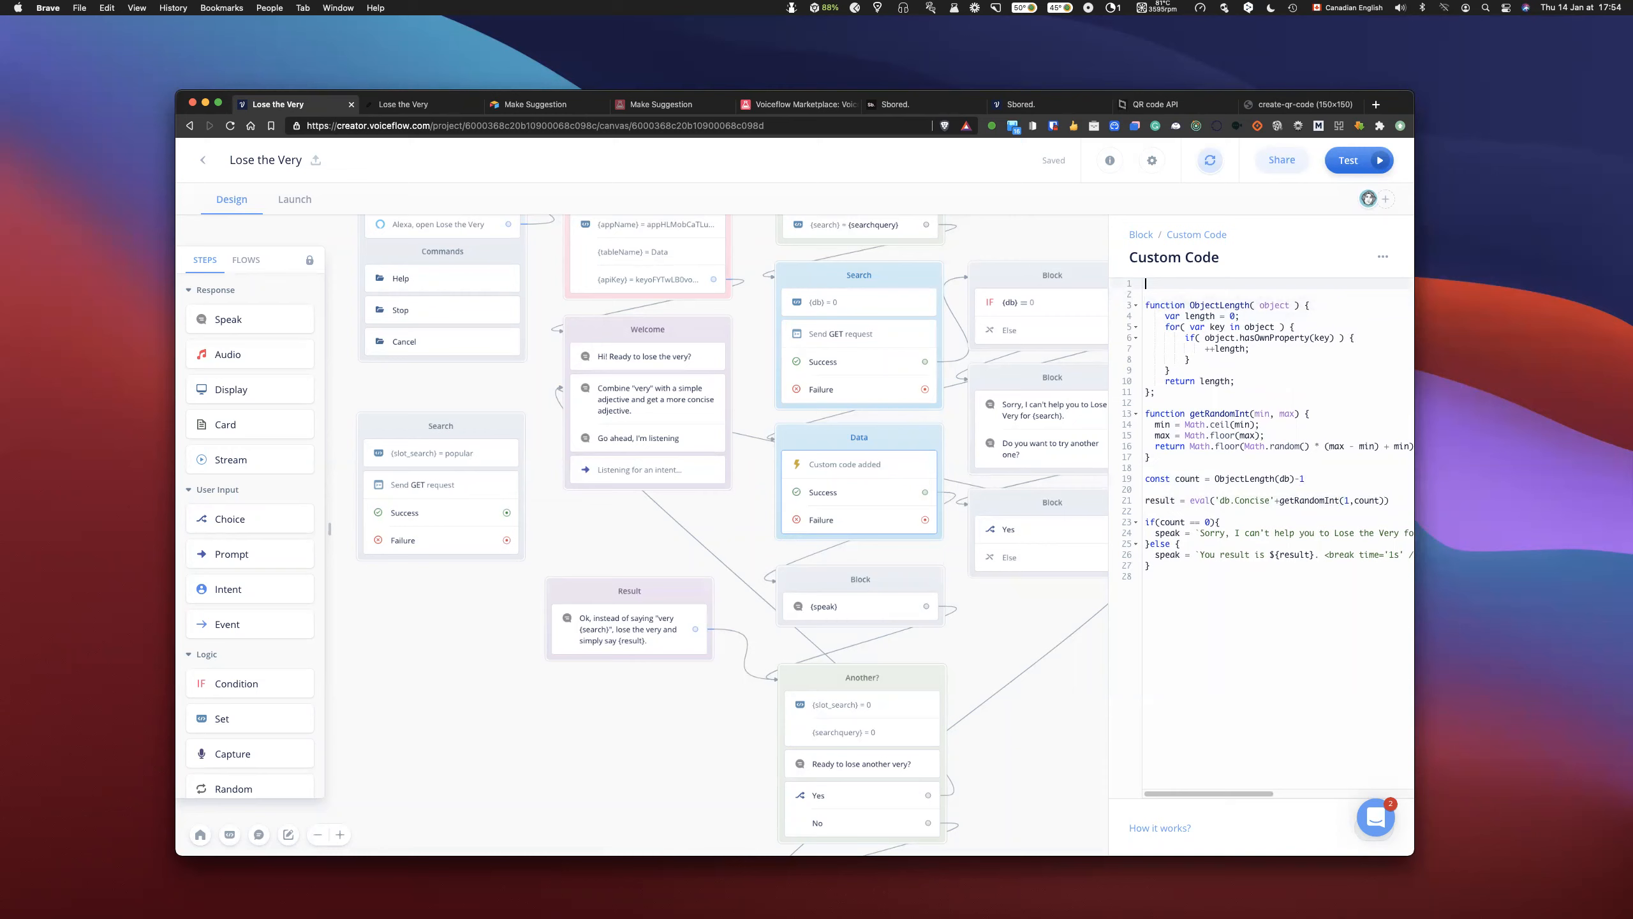
text(simple)
key(Return)
- List cons1, cons2, cons3 and "..." on separate lines under simple at the start of the custom code
text(cons)
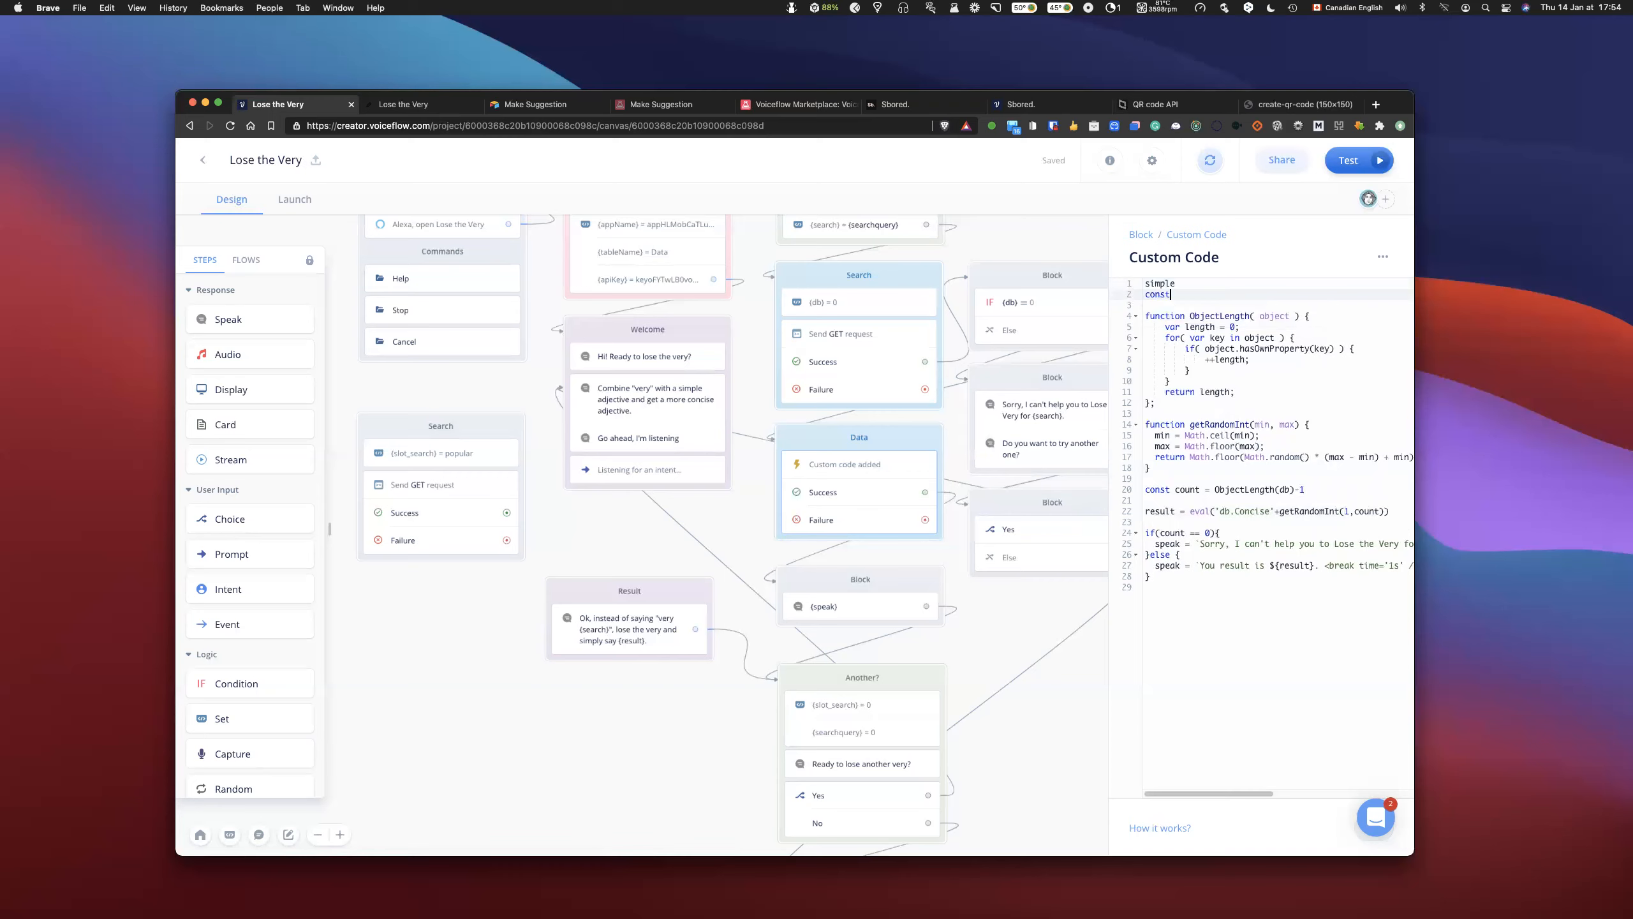
text(t)
key(BackSpace)
text(1)
key(Return)
text(cons2)
key(Return)
text(con3)
key(Return)
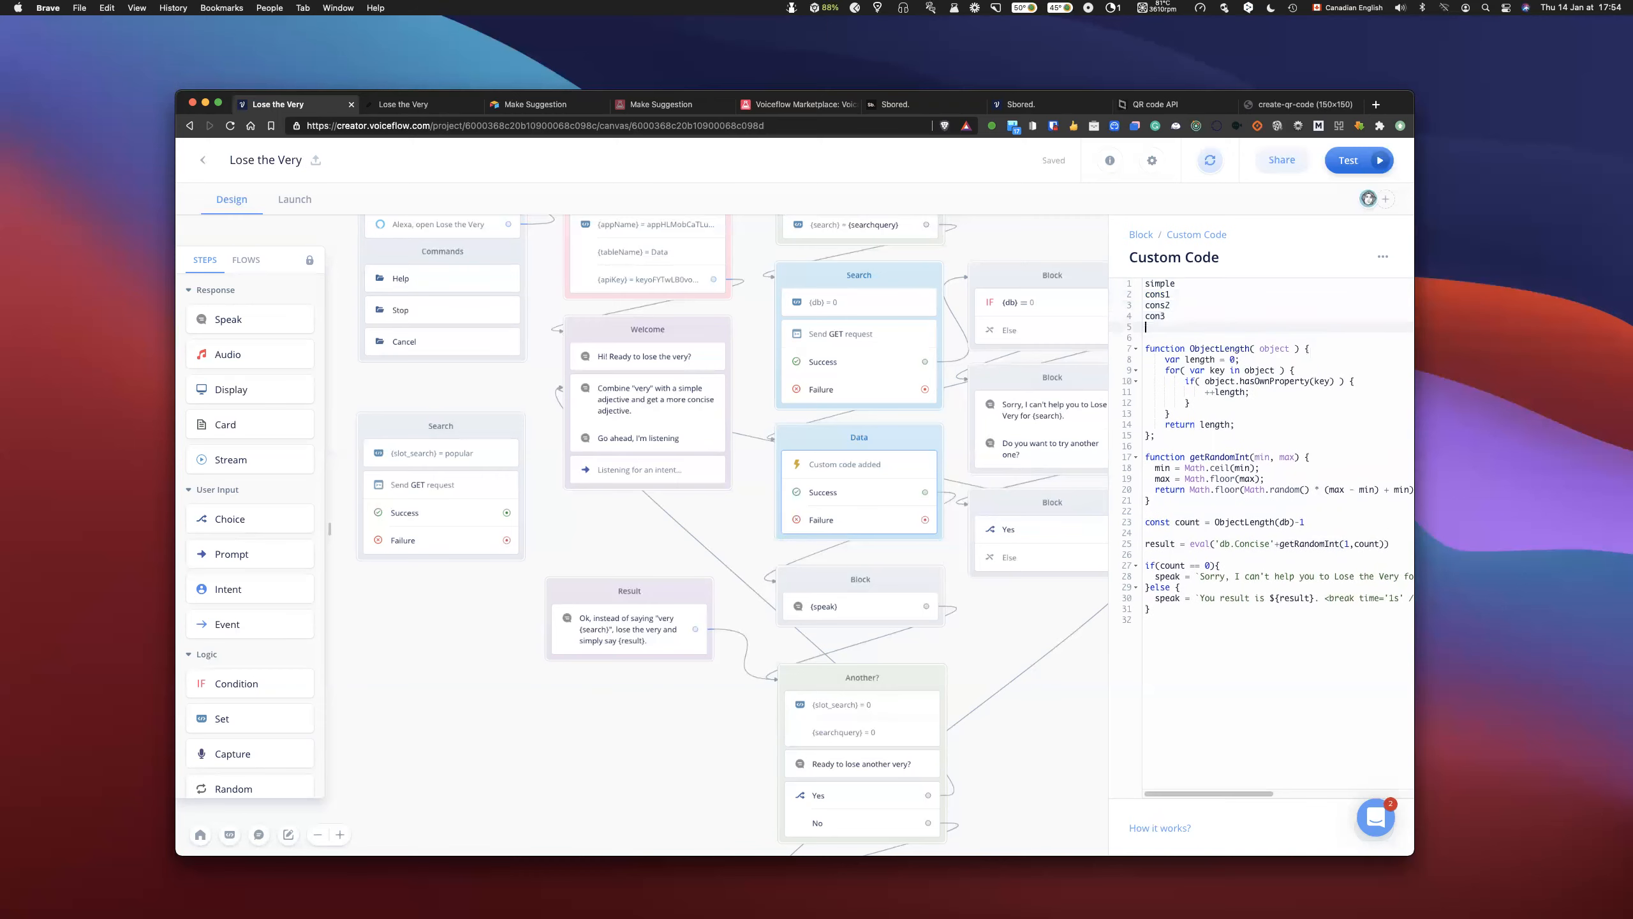
text(...)
key(Up)
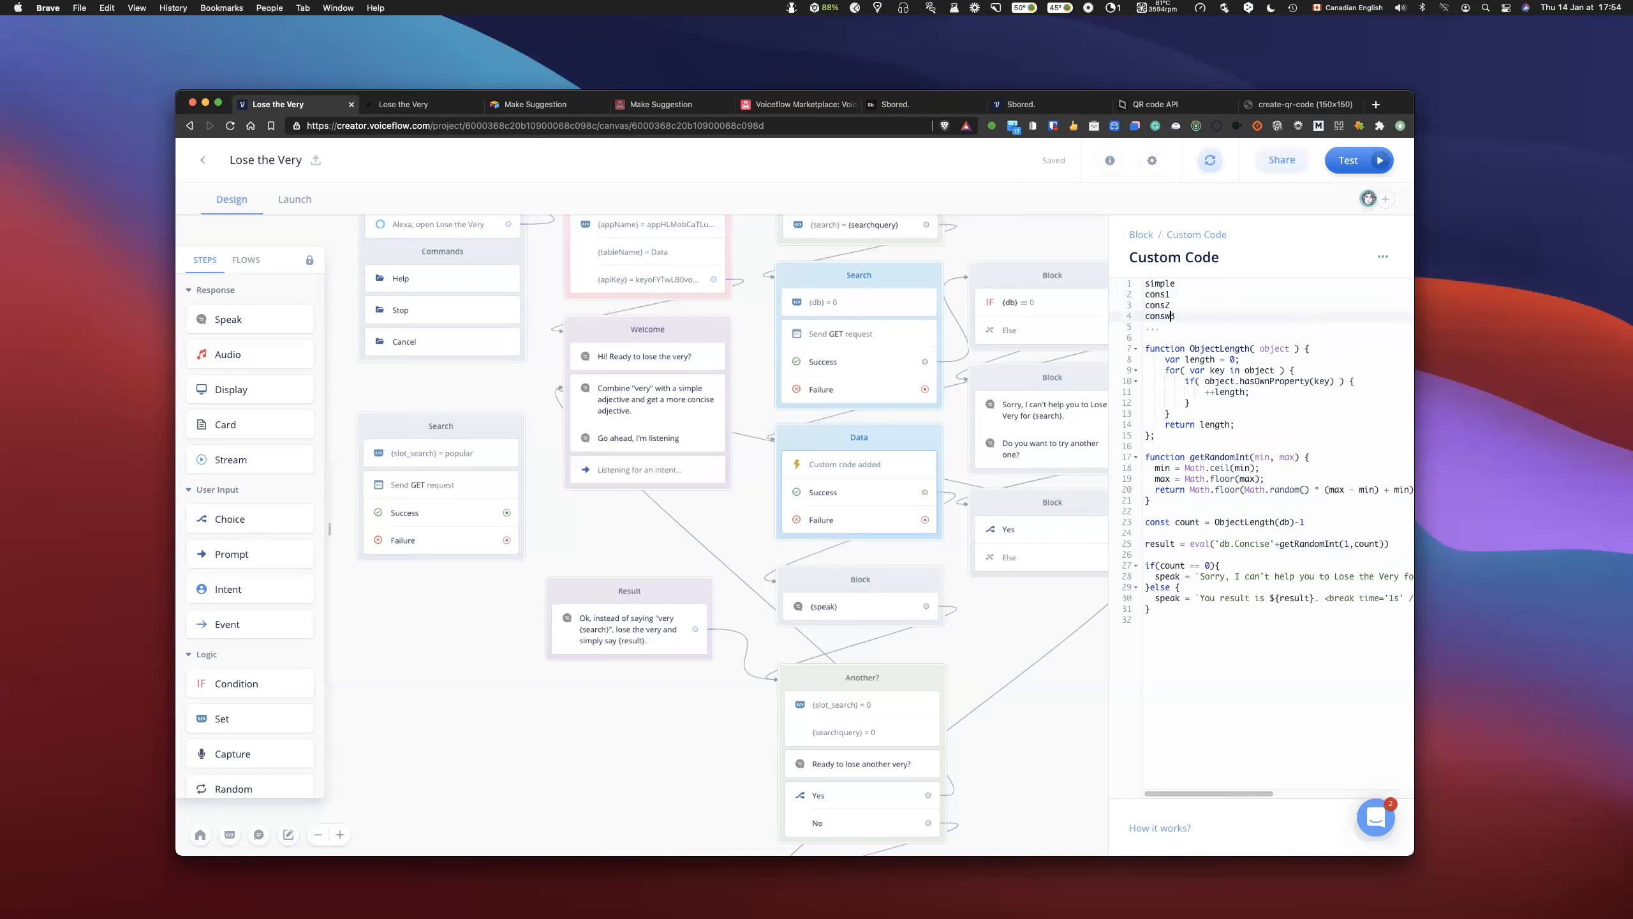
click(1252, 339)
drag(1178, 284, 1144, 284)
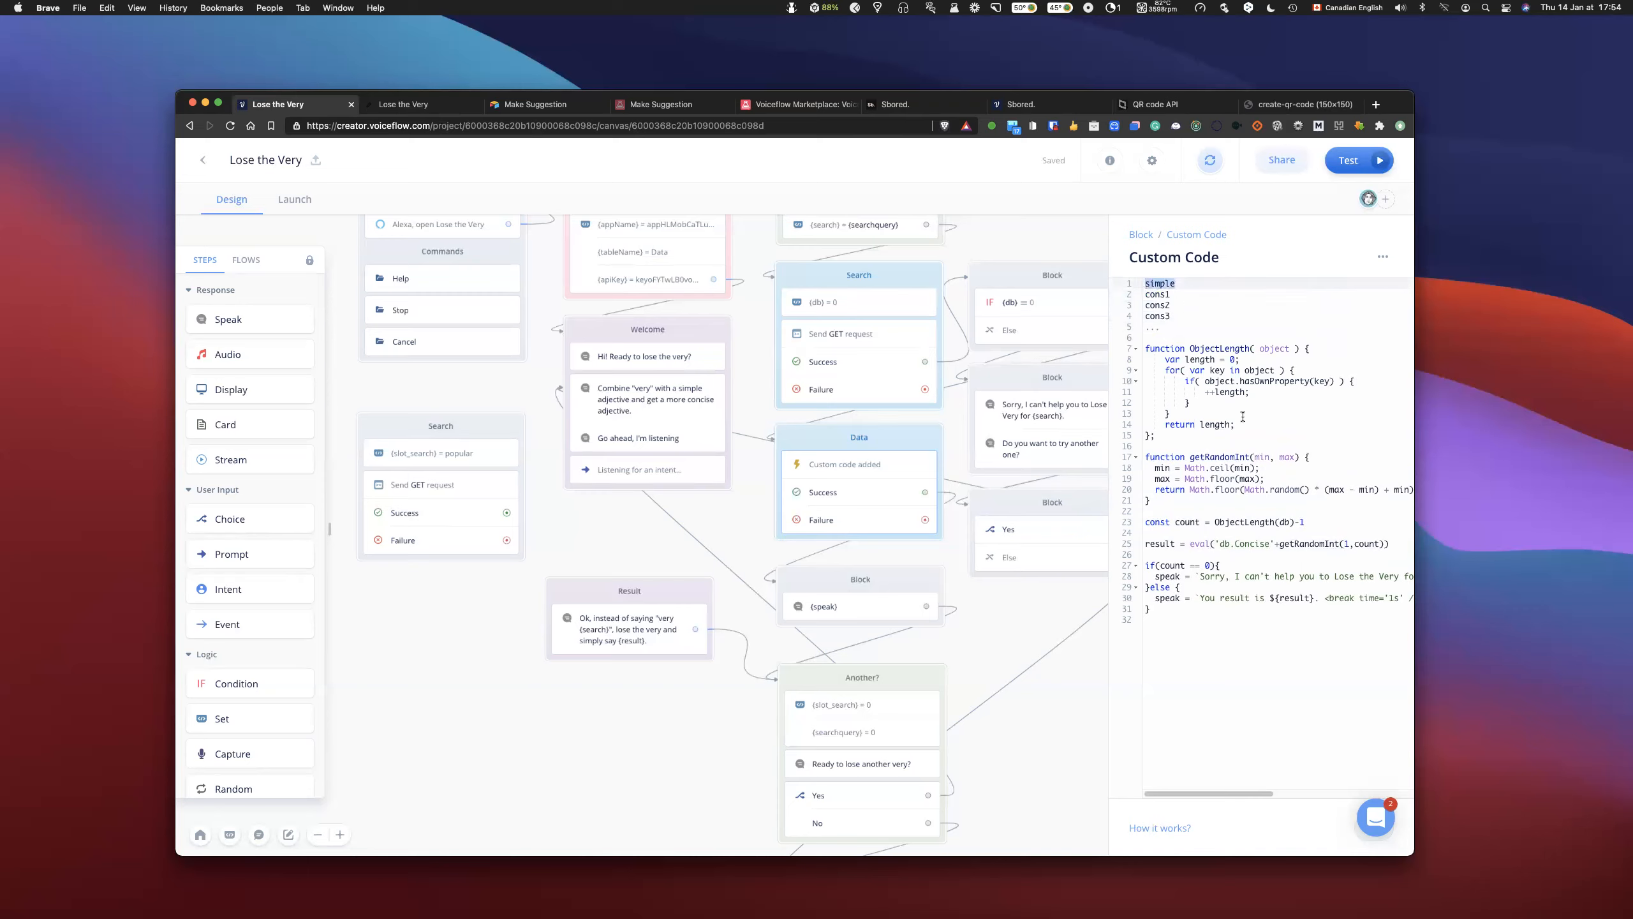
click(1221, 327)
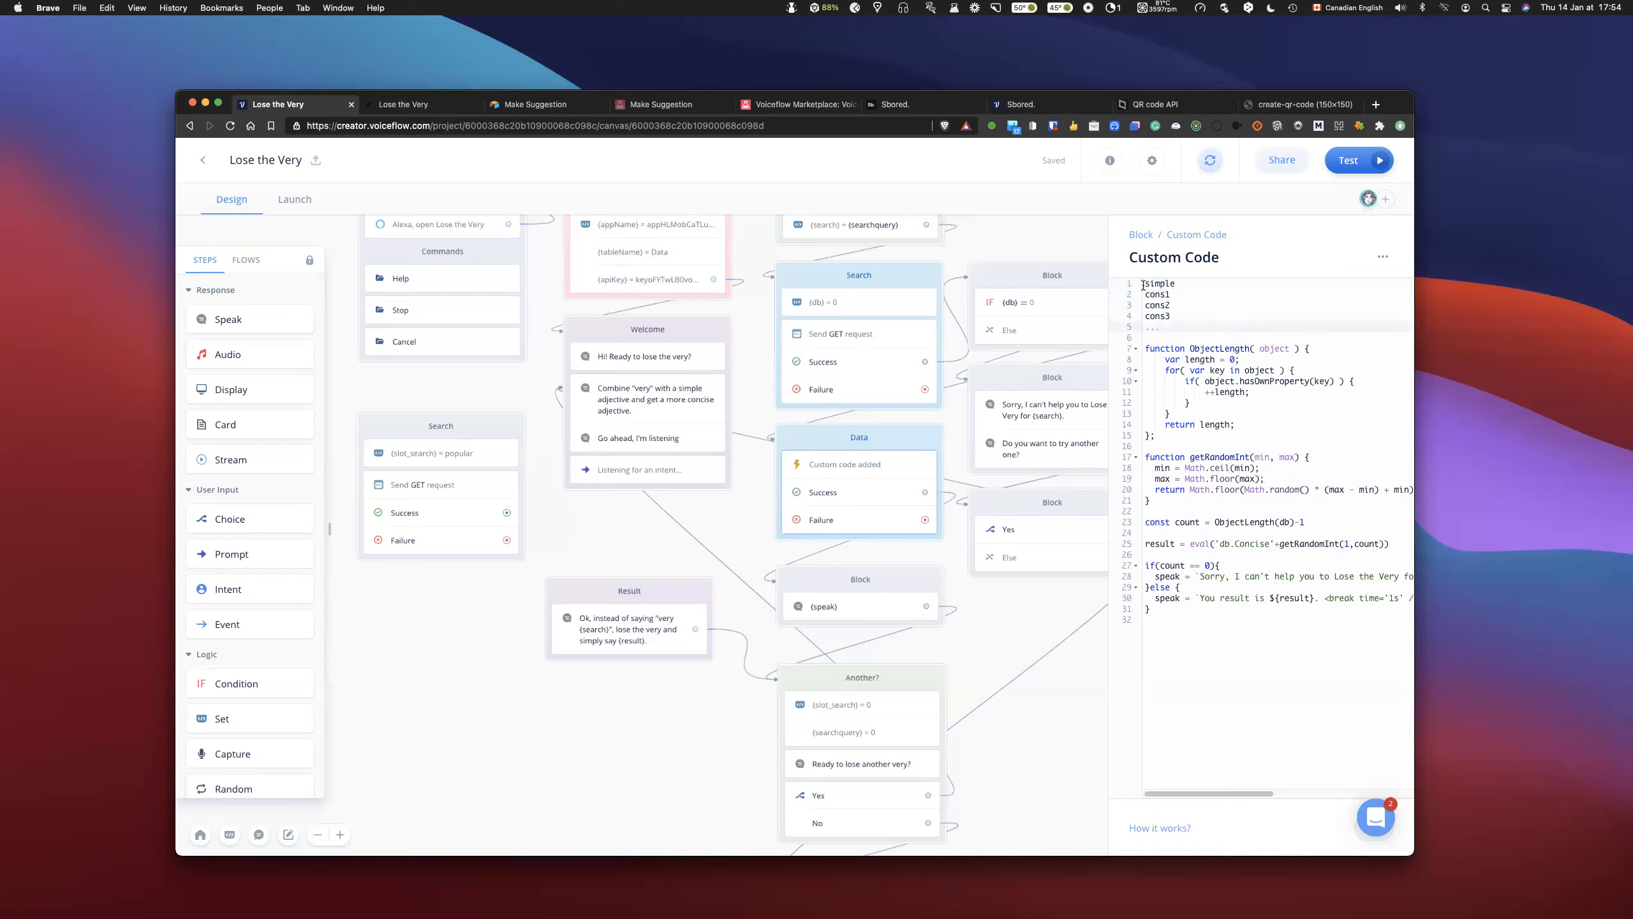
- Examine how the Search block's request maps response.records.0.fields to db and how the custom code's count line passes db to ObjectLength
drag(1144, 285, 1171, 317)
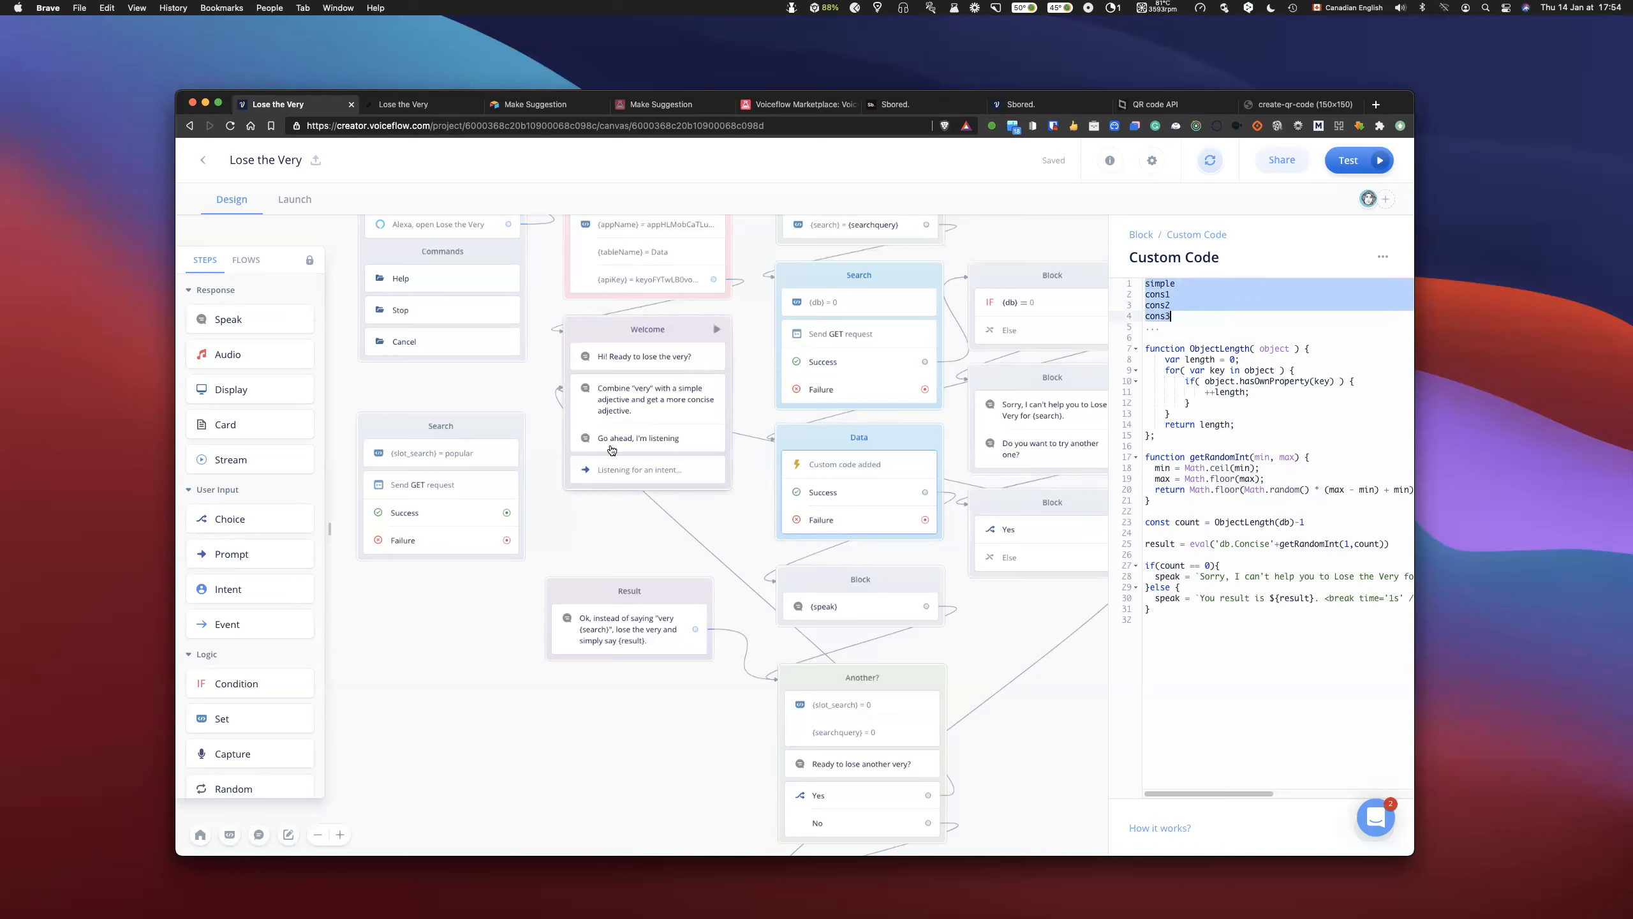
click(861, 342)
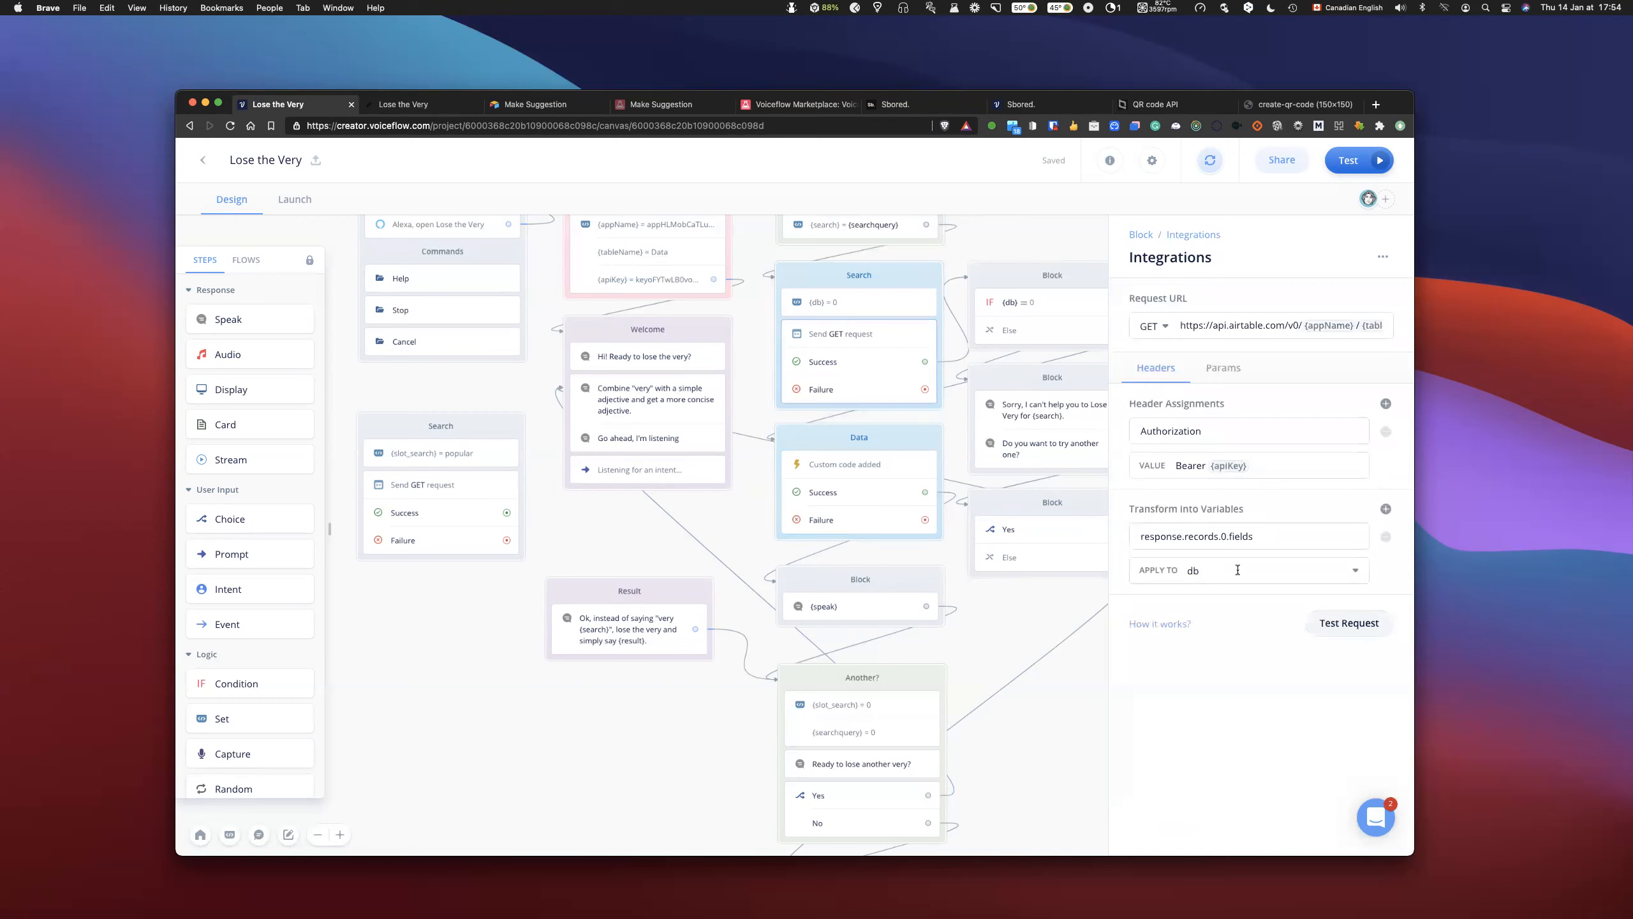
drag(1272, 537, 1134, 541)
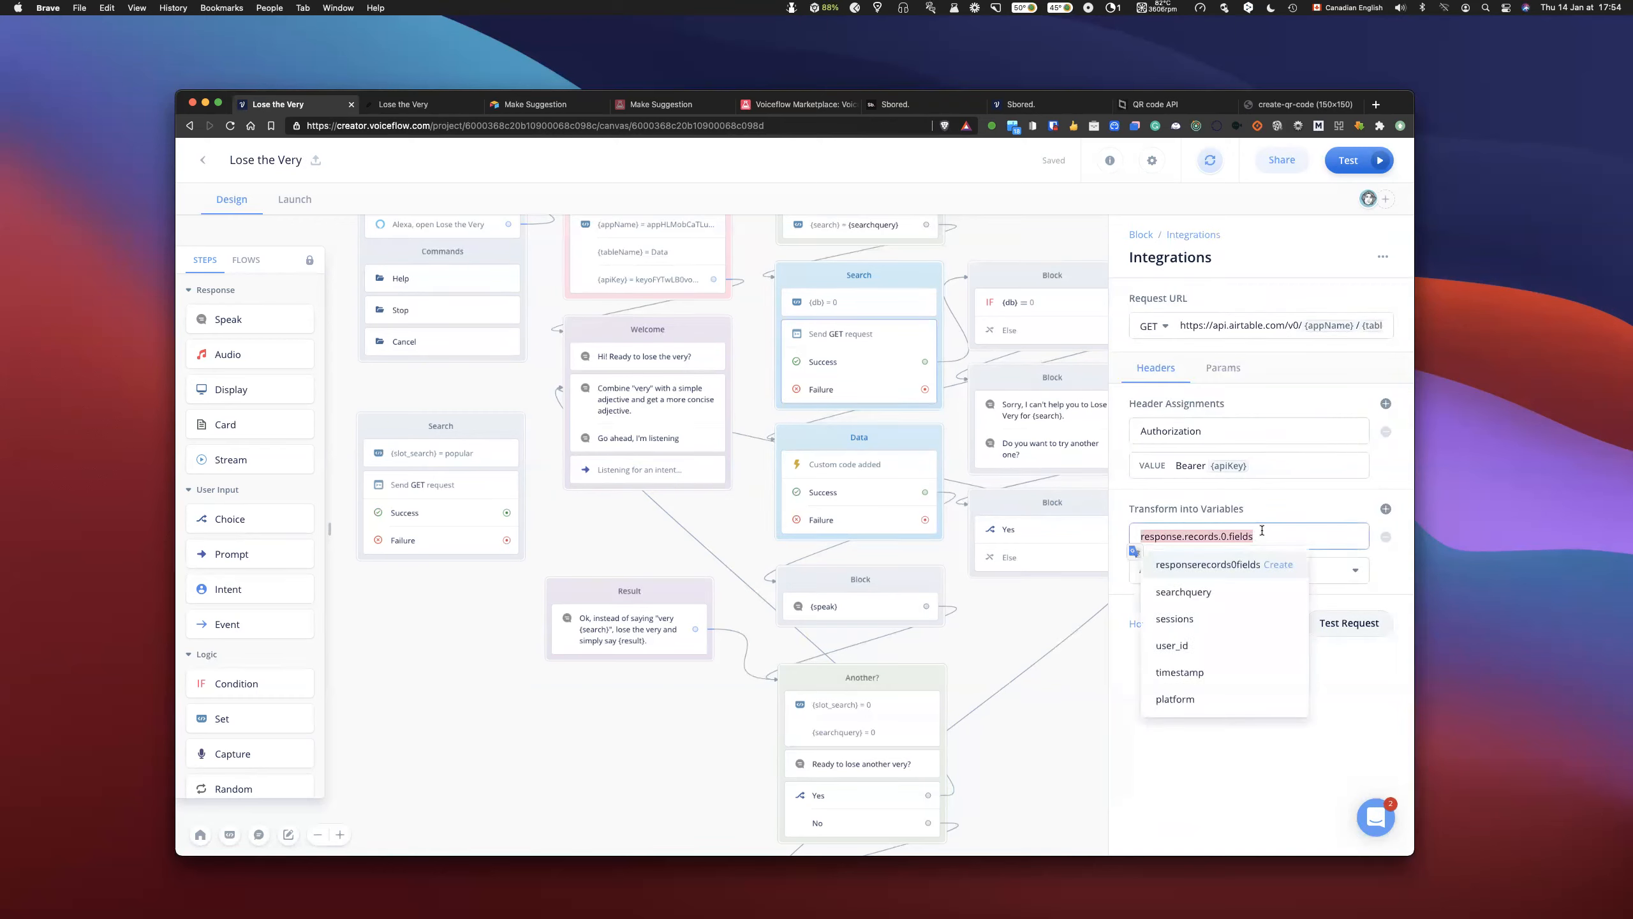
click(1261, 538)
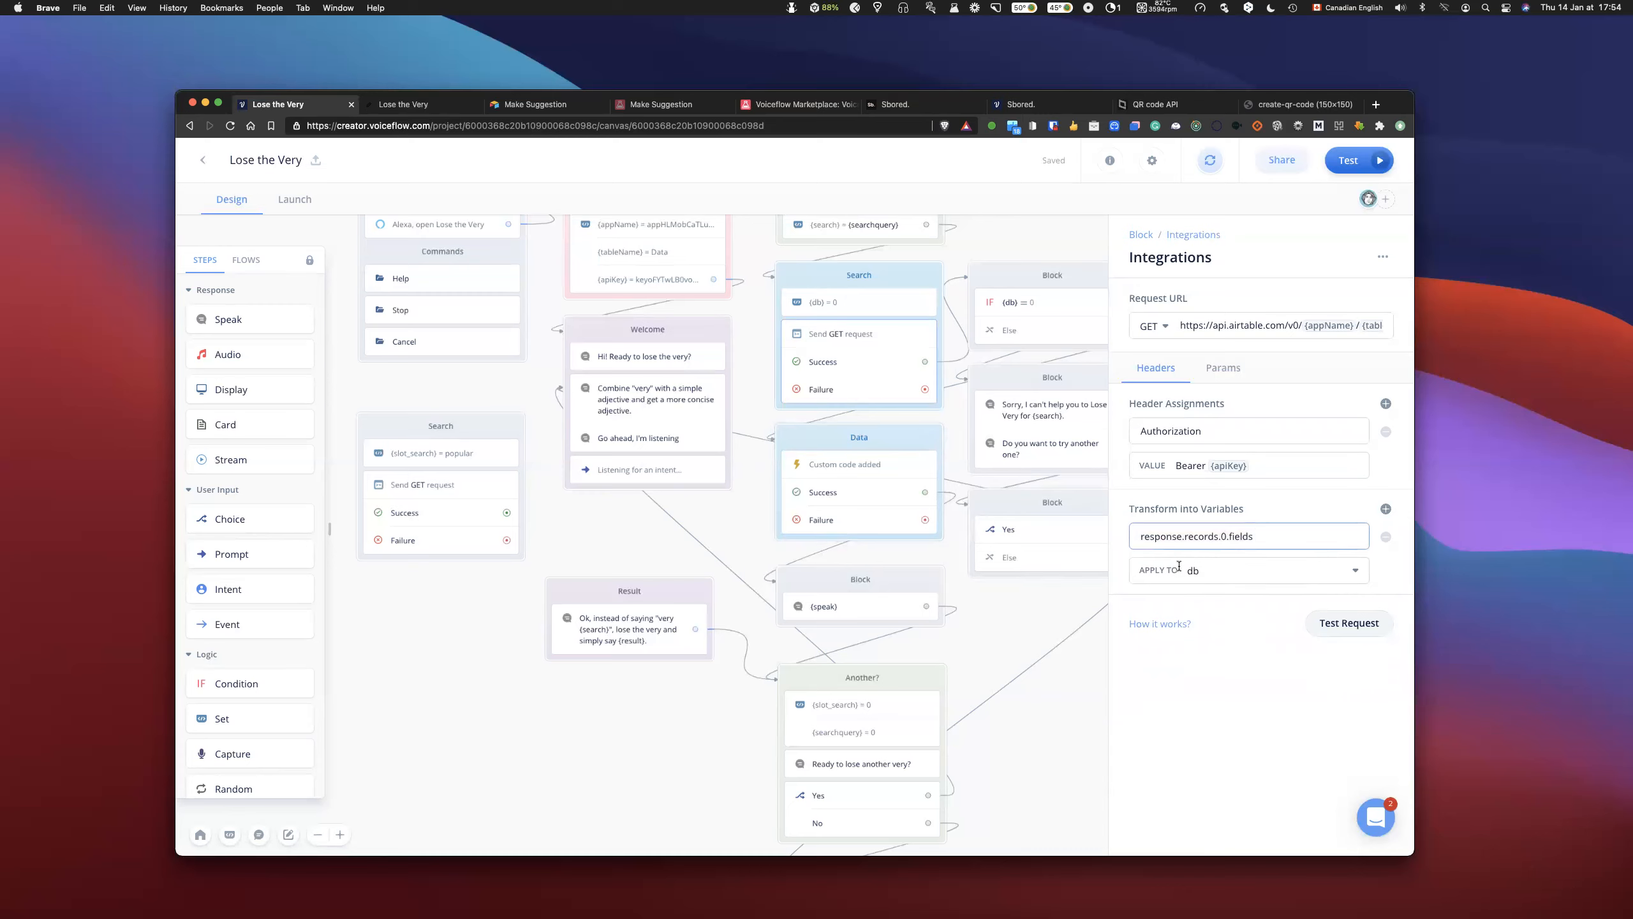
click(872, 471)
click(1196, 325)
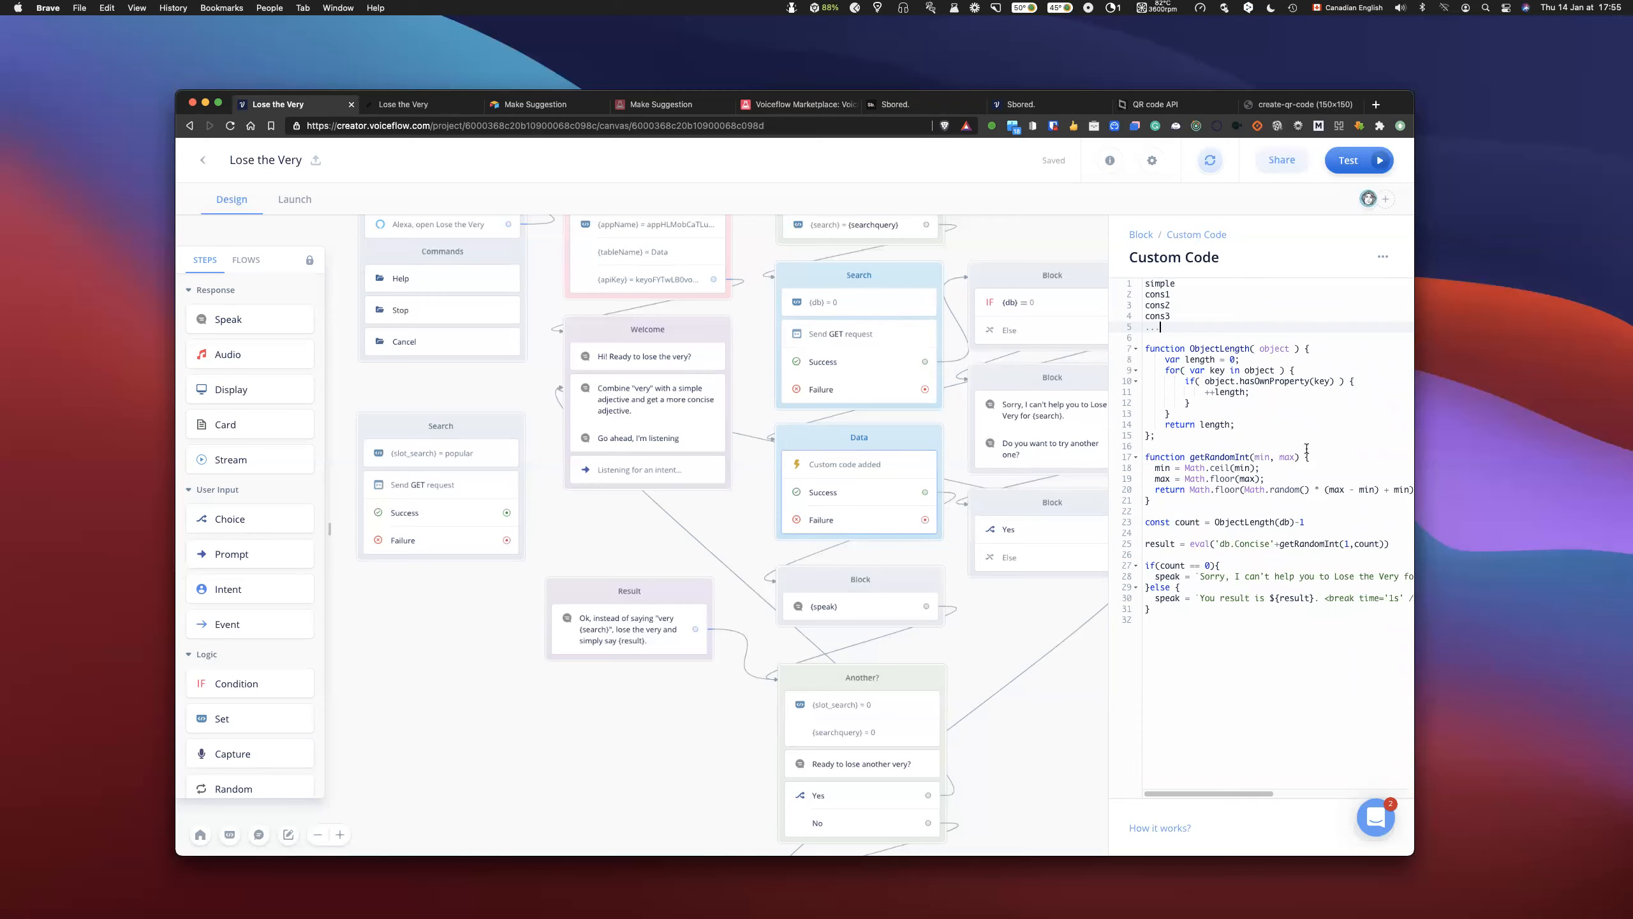
drag(1214, 522, 1280, 522)
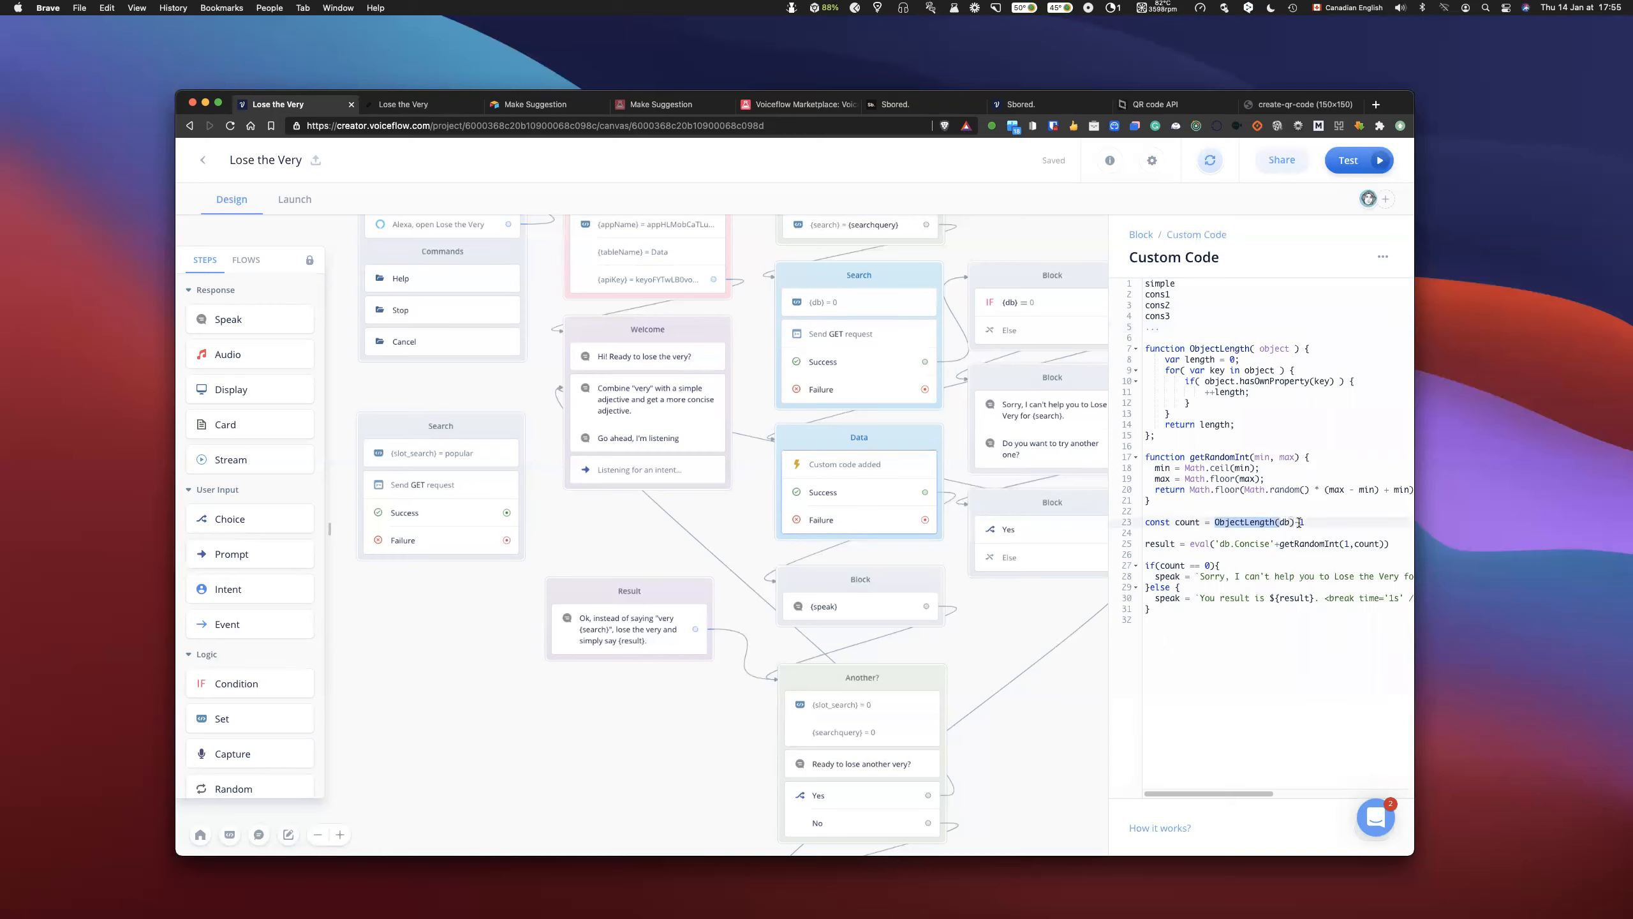
- Delete simple from the first line of the example column list, leaving that line empty above cons1
drag(1175, 284, 1146, 284)
click(1191, 286)
double_click(1170, 286)
key(BackSpace)
click(1175, 294)
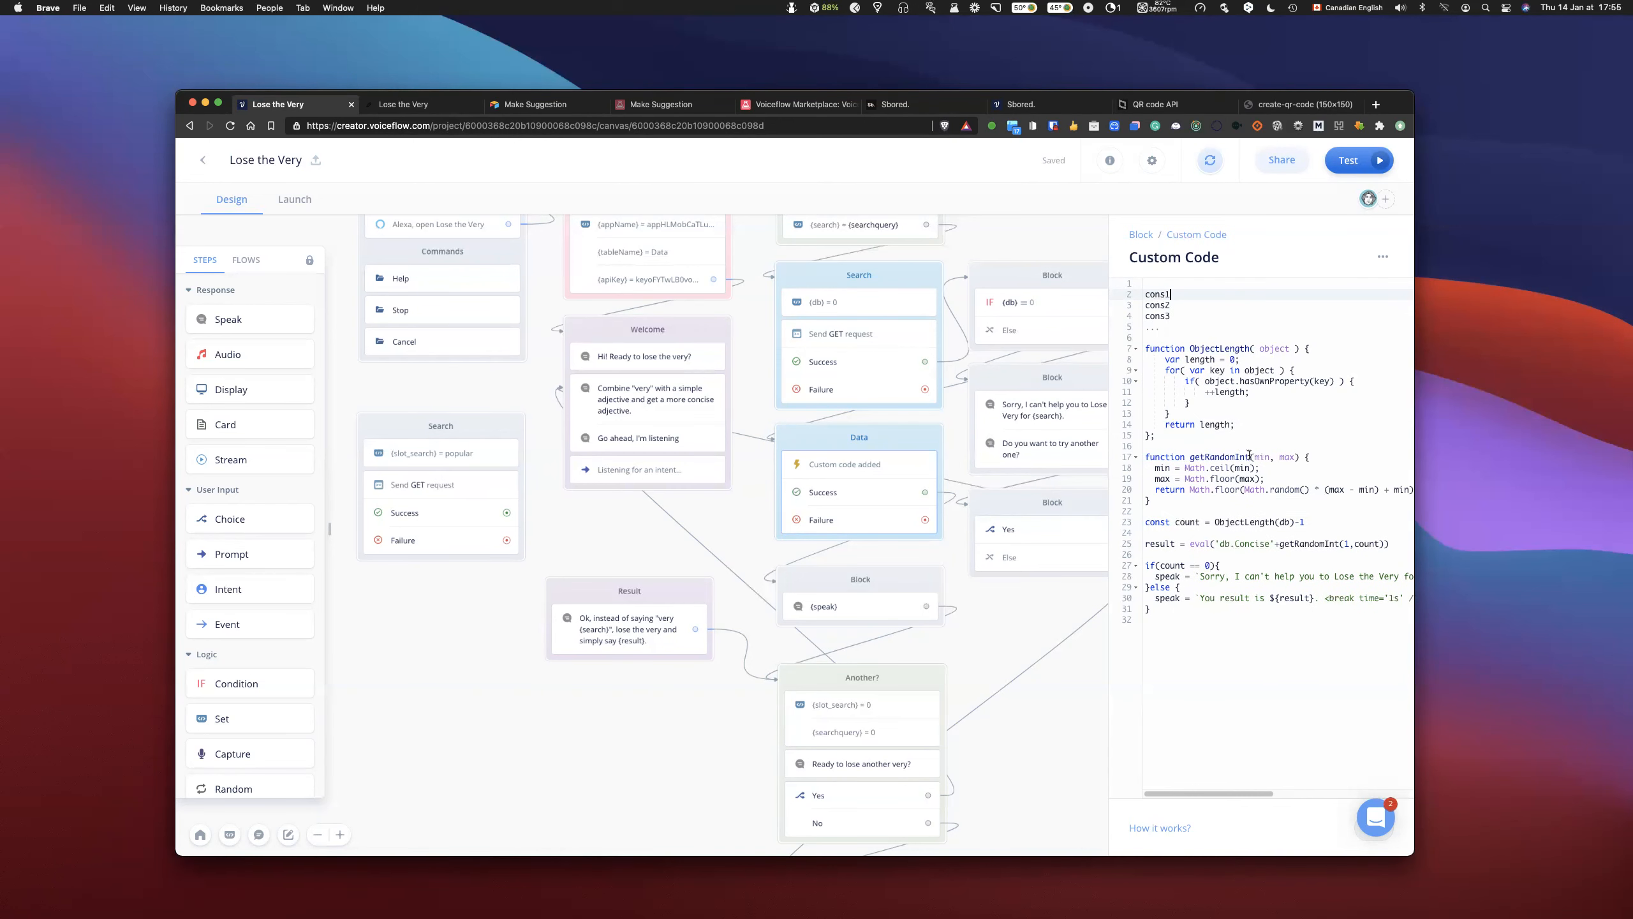
scroll(1288, 458, right, 5)
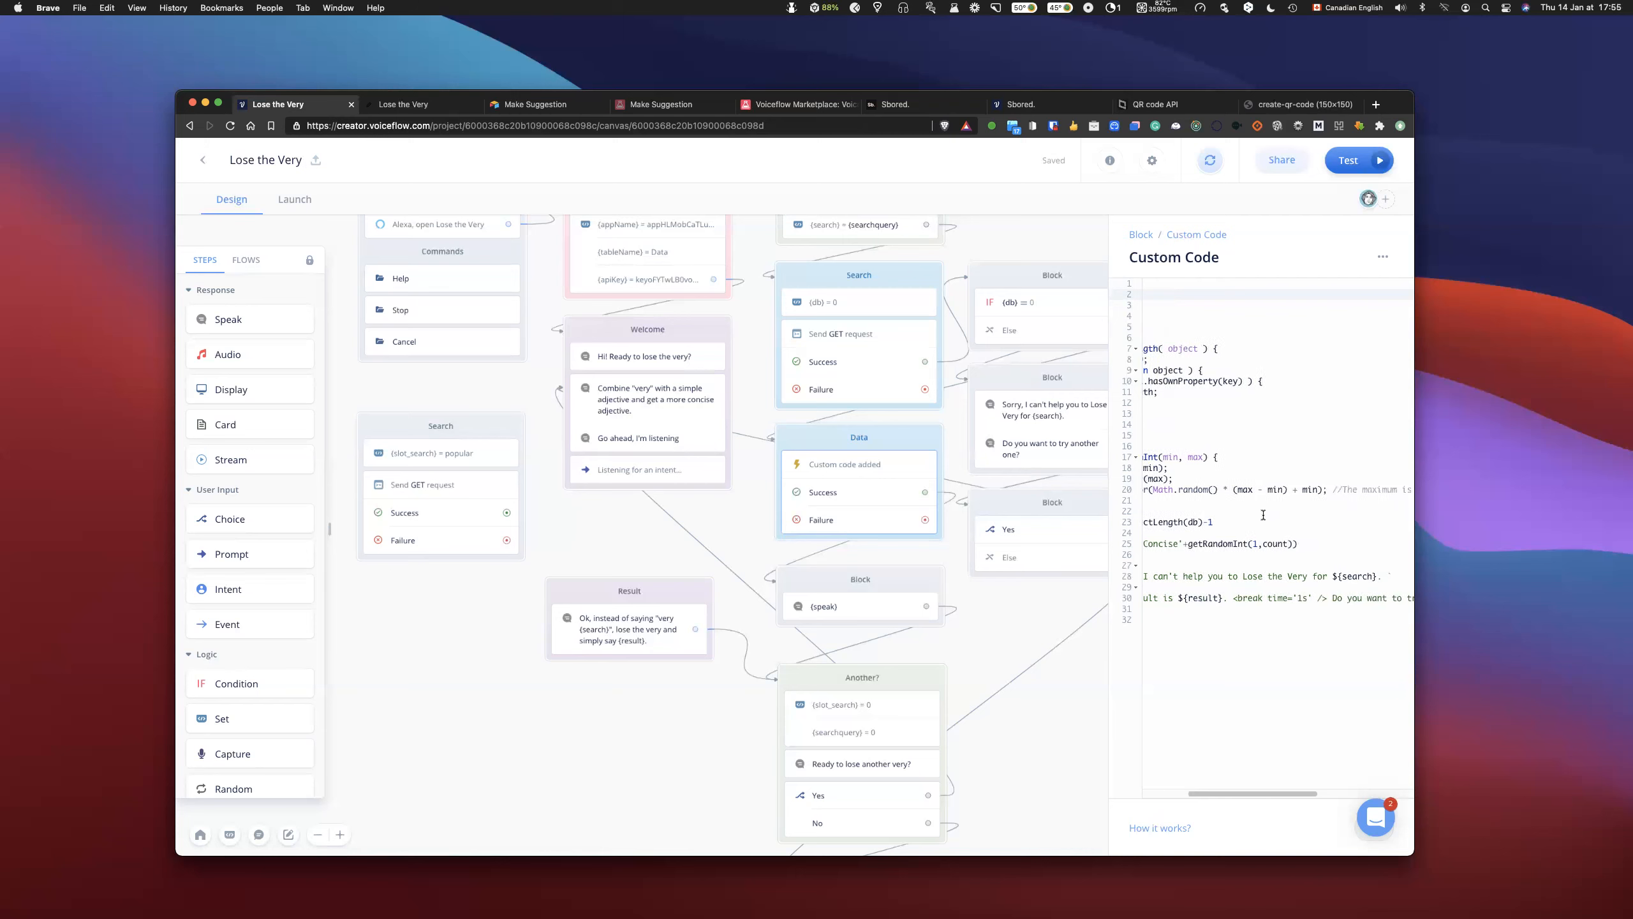
scroll(1212, 545, left, 5)
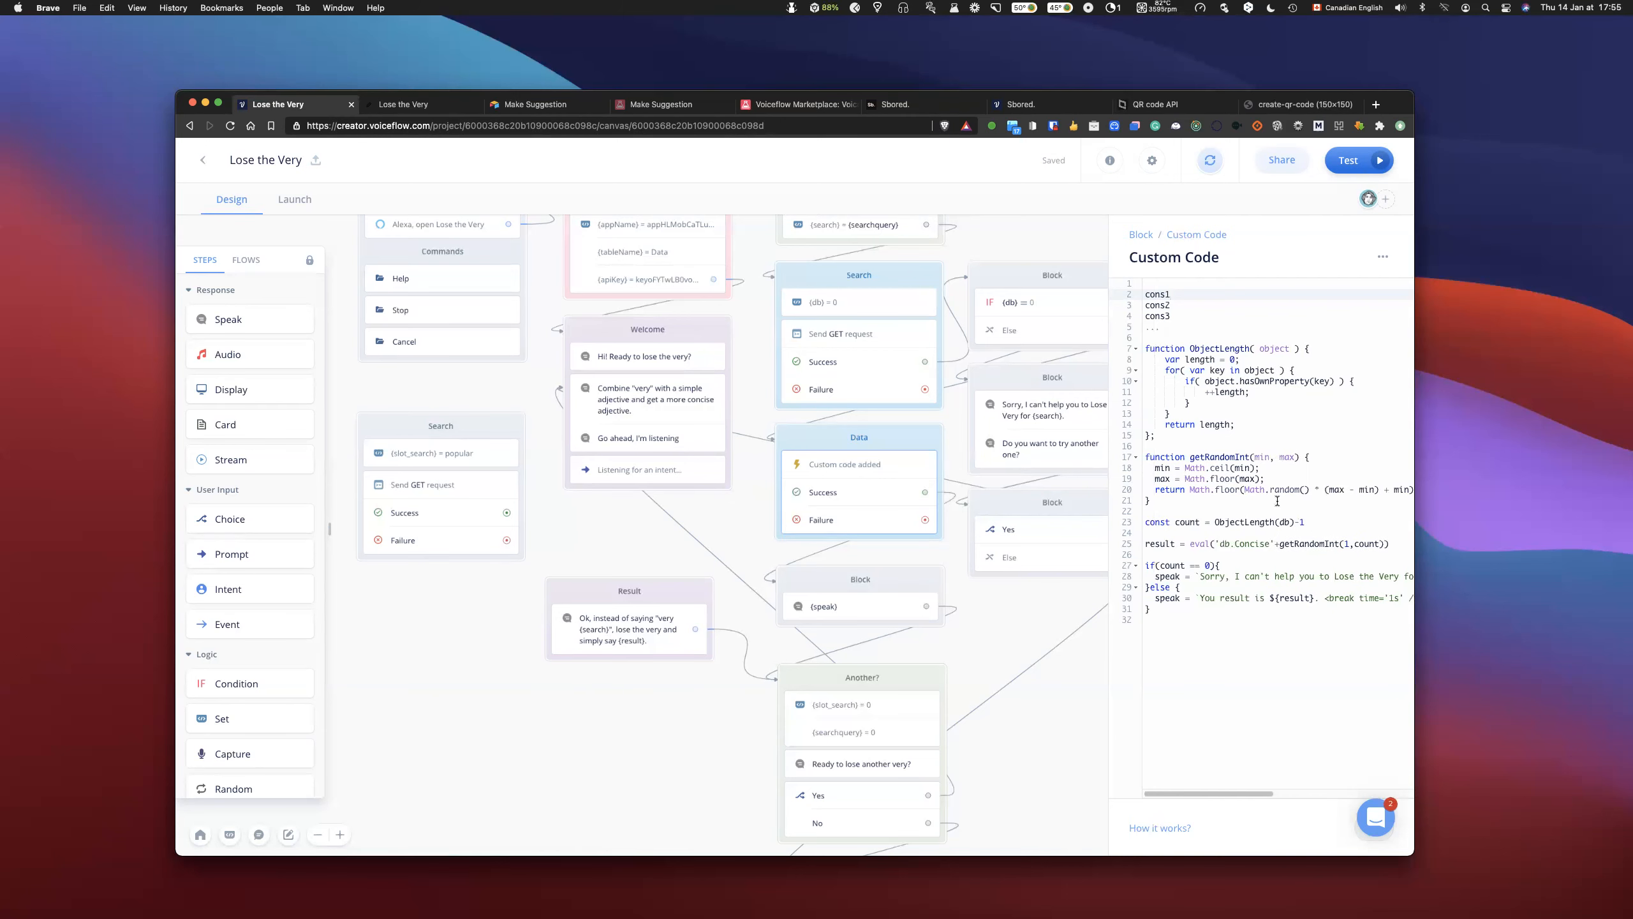
click(1154, 287)
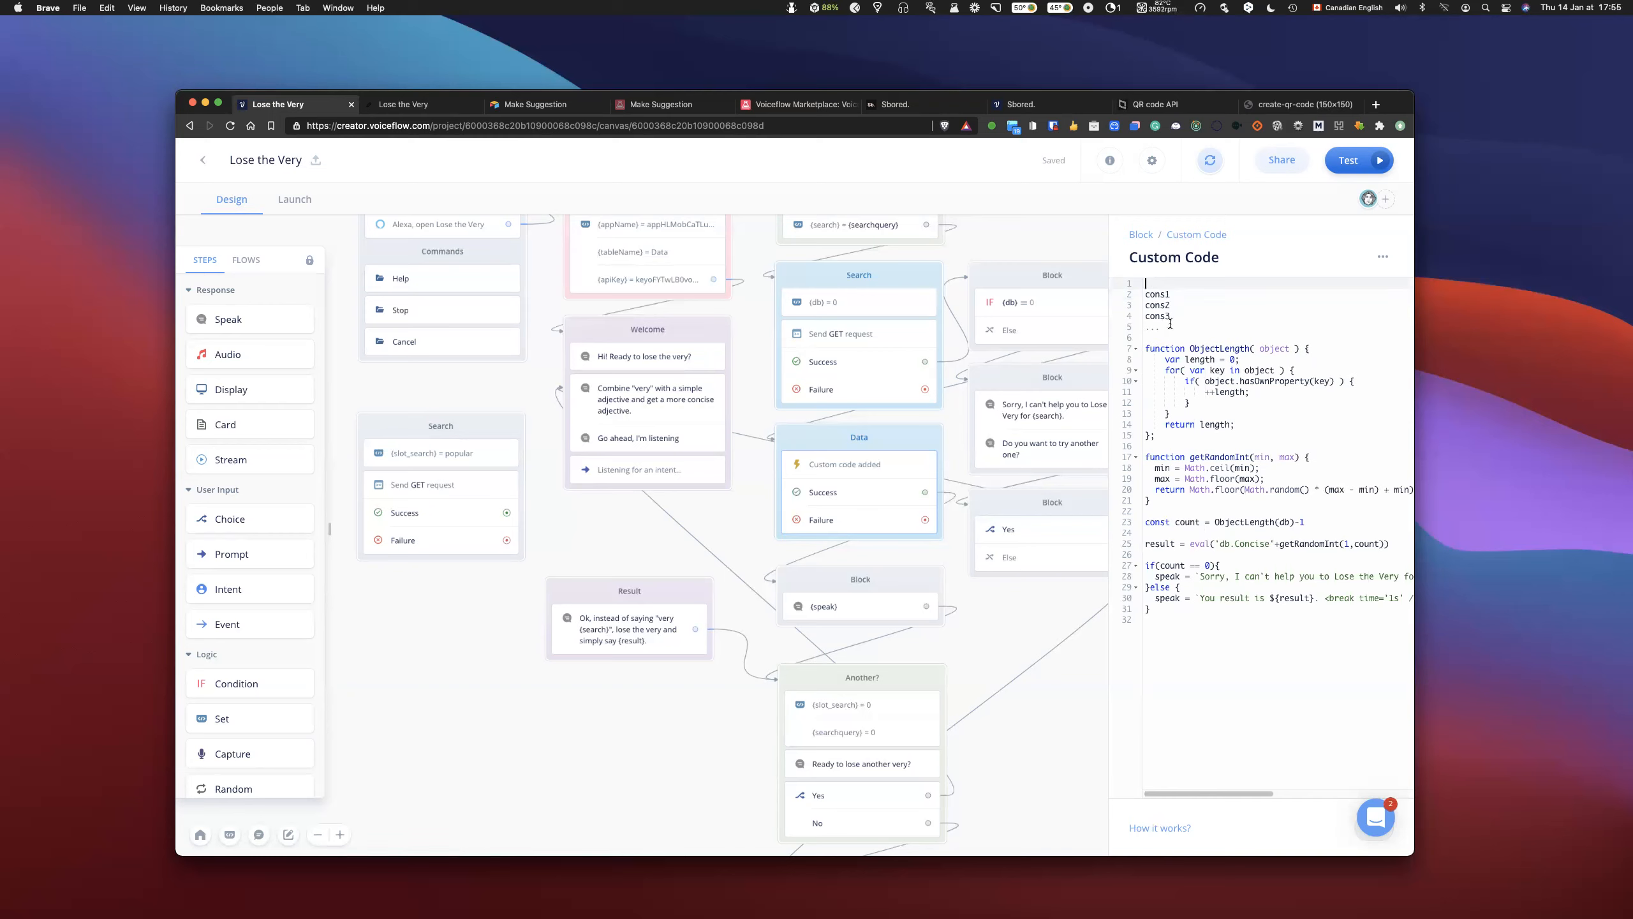
- Re-enter simple on the first line and number the example entries: 0 simple, 1 cons1, 2 cons2 and 3 cons3
text(simple)
text(0)
key(Down)
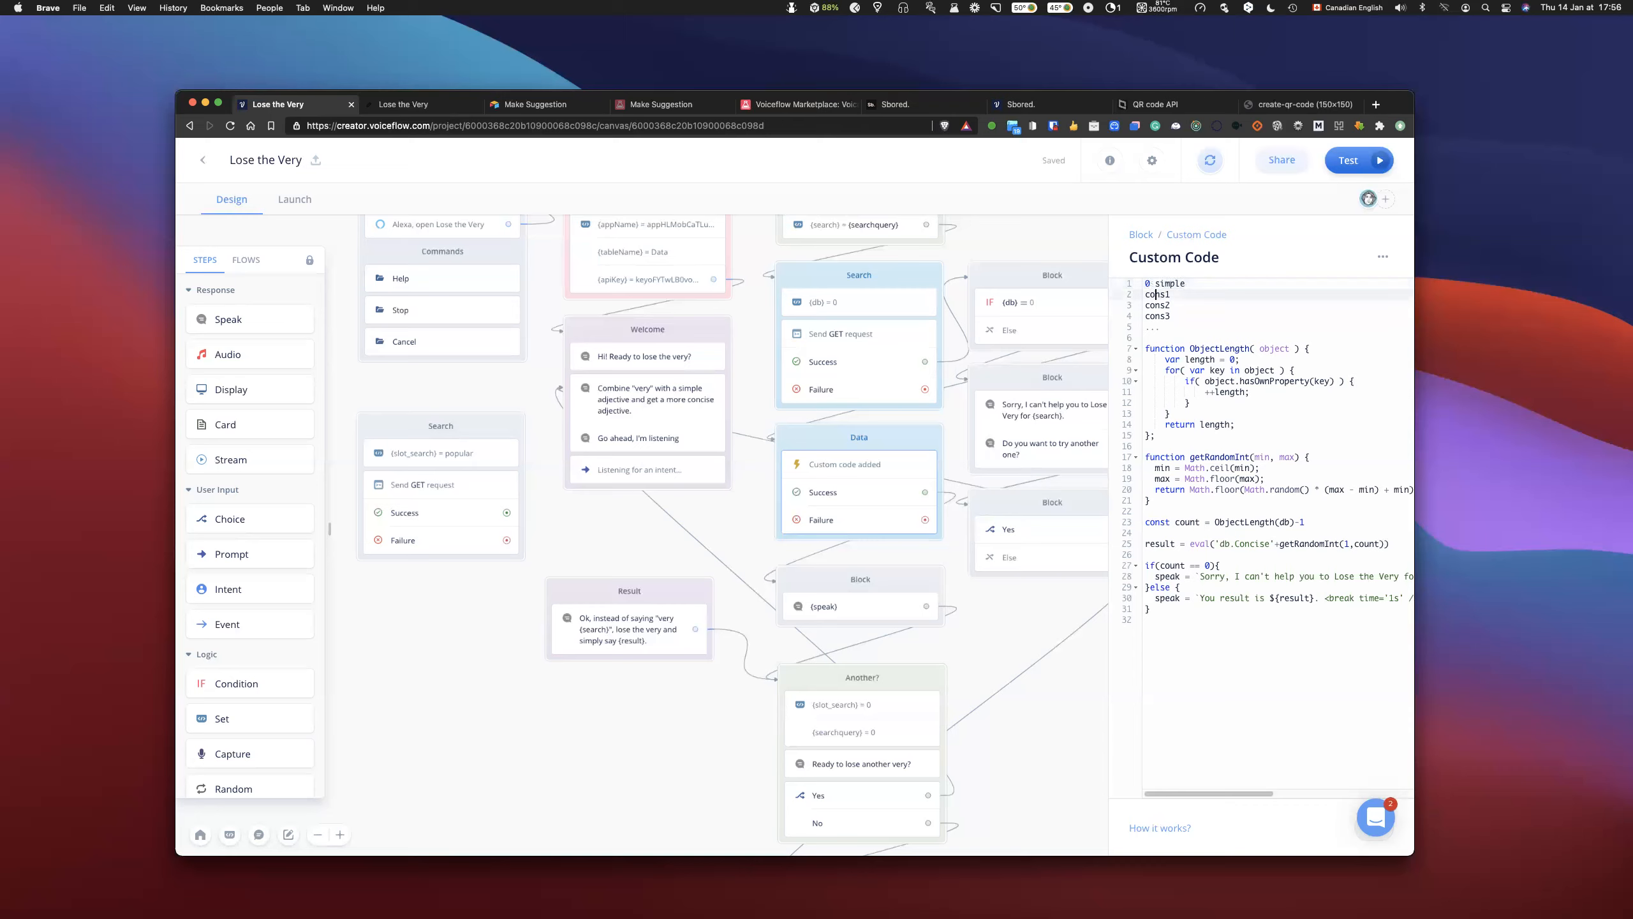
text(1)
key(Down)
text(2)
key(Down)
text(3)
key(Up)
key(Up)
key(Up)
key(Left)
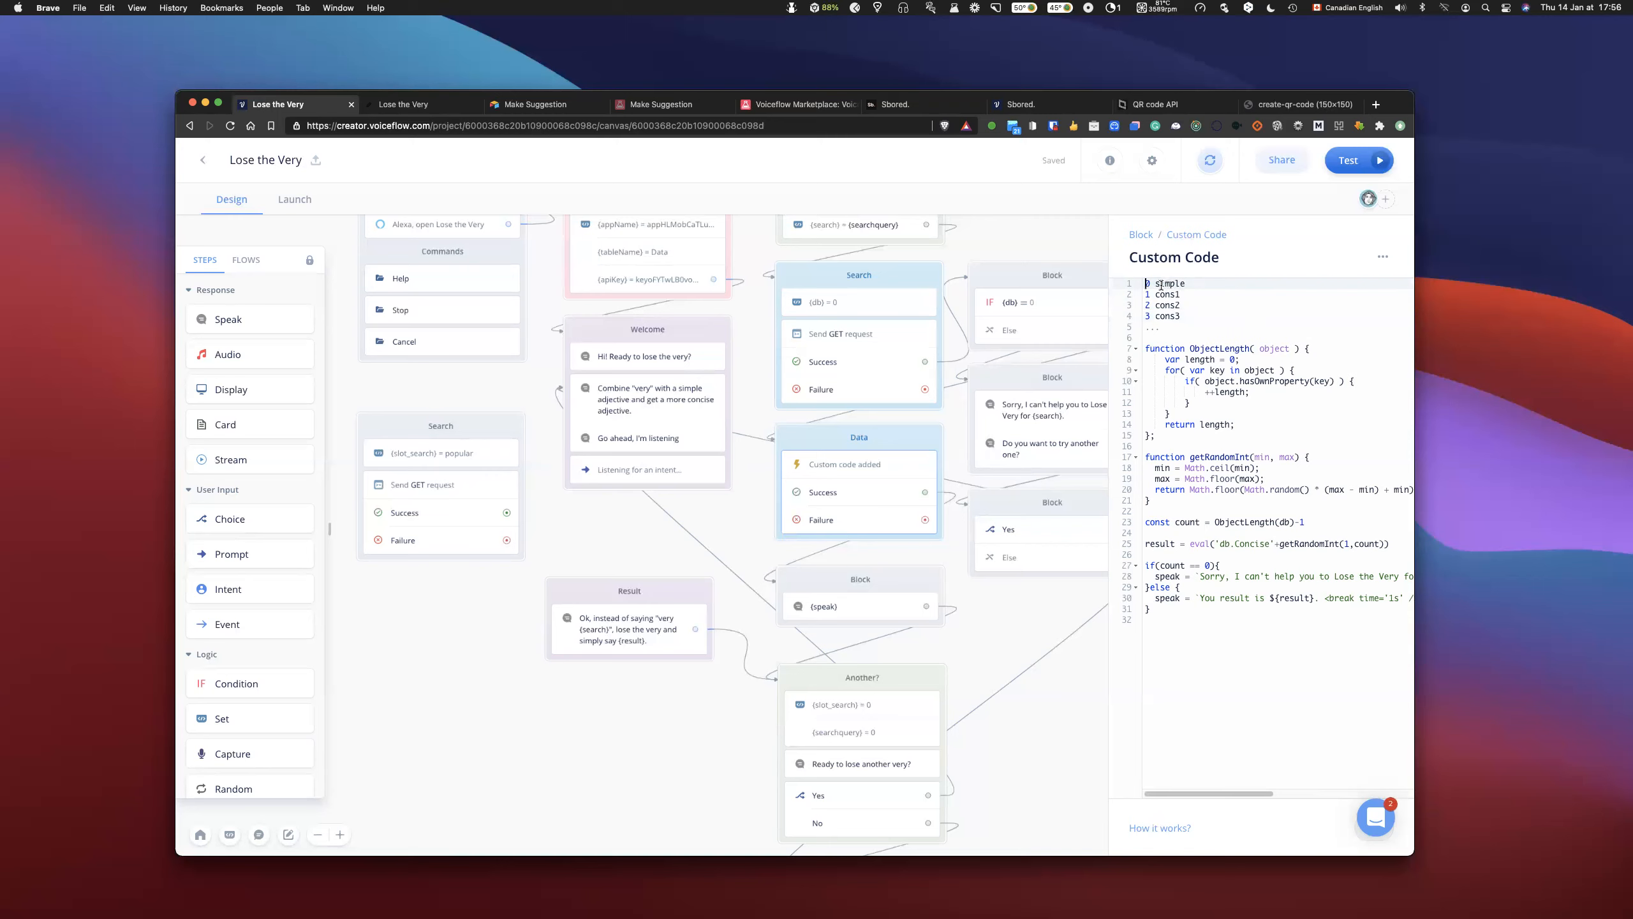
scroll(1315, 528, right, 2)
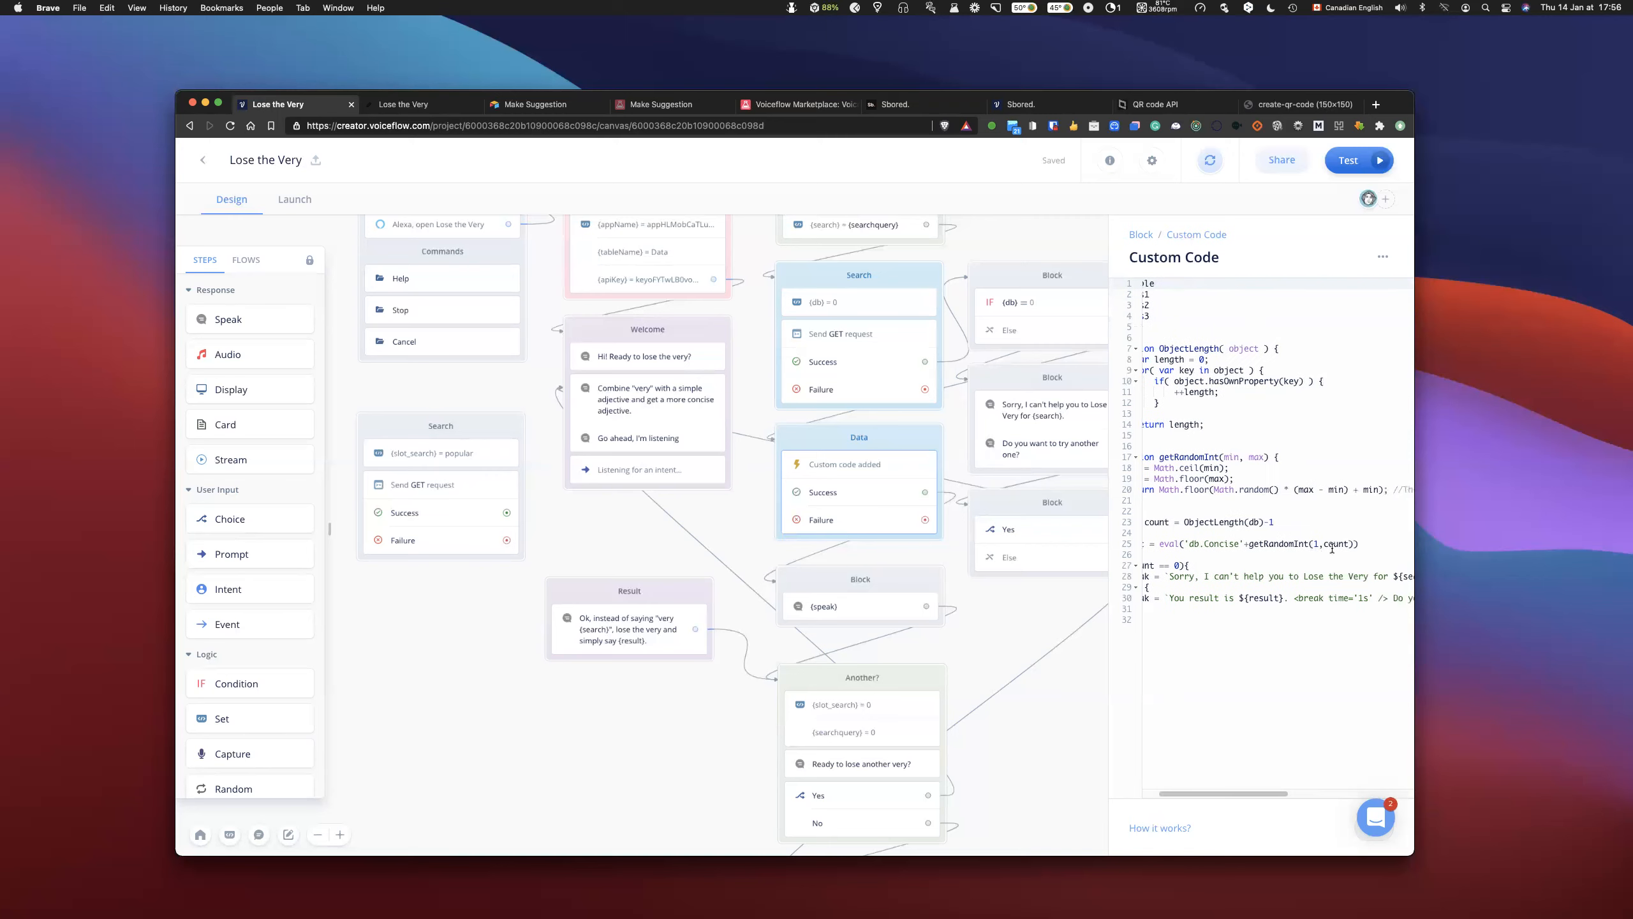
scroll(1338, 540, left, 2)
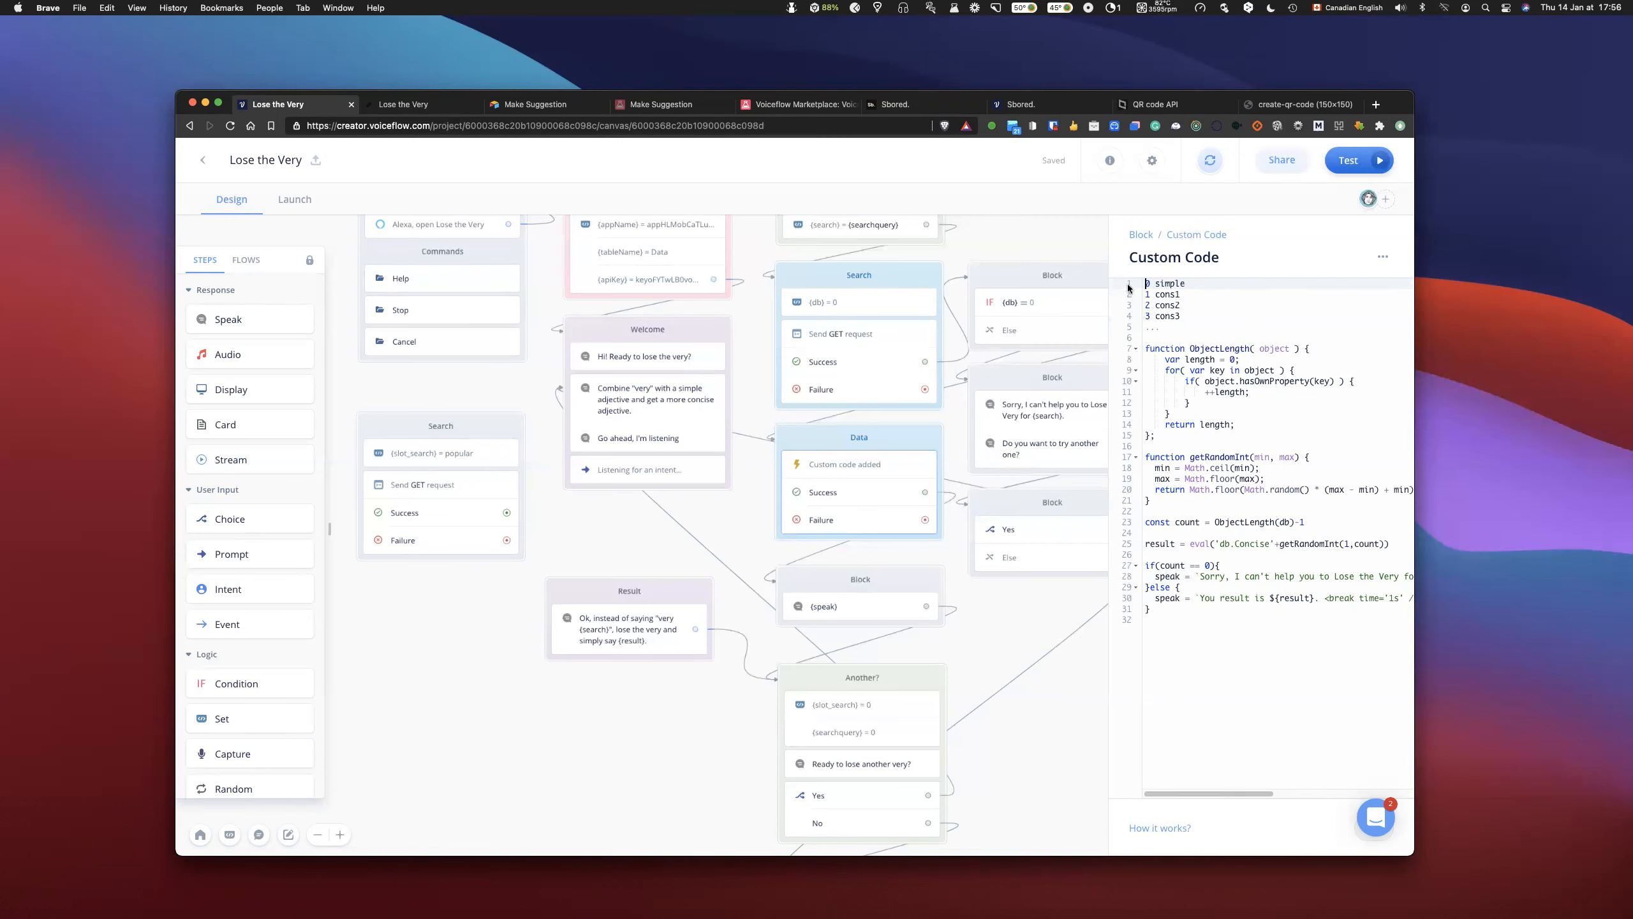
click(1147, 294)
click(1147, 305)
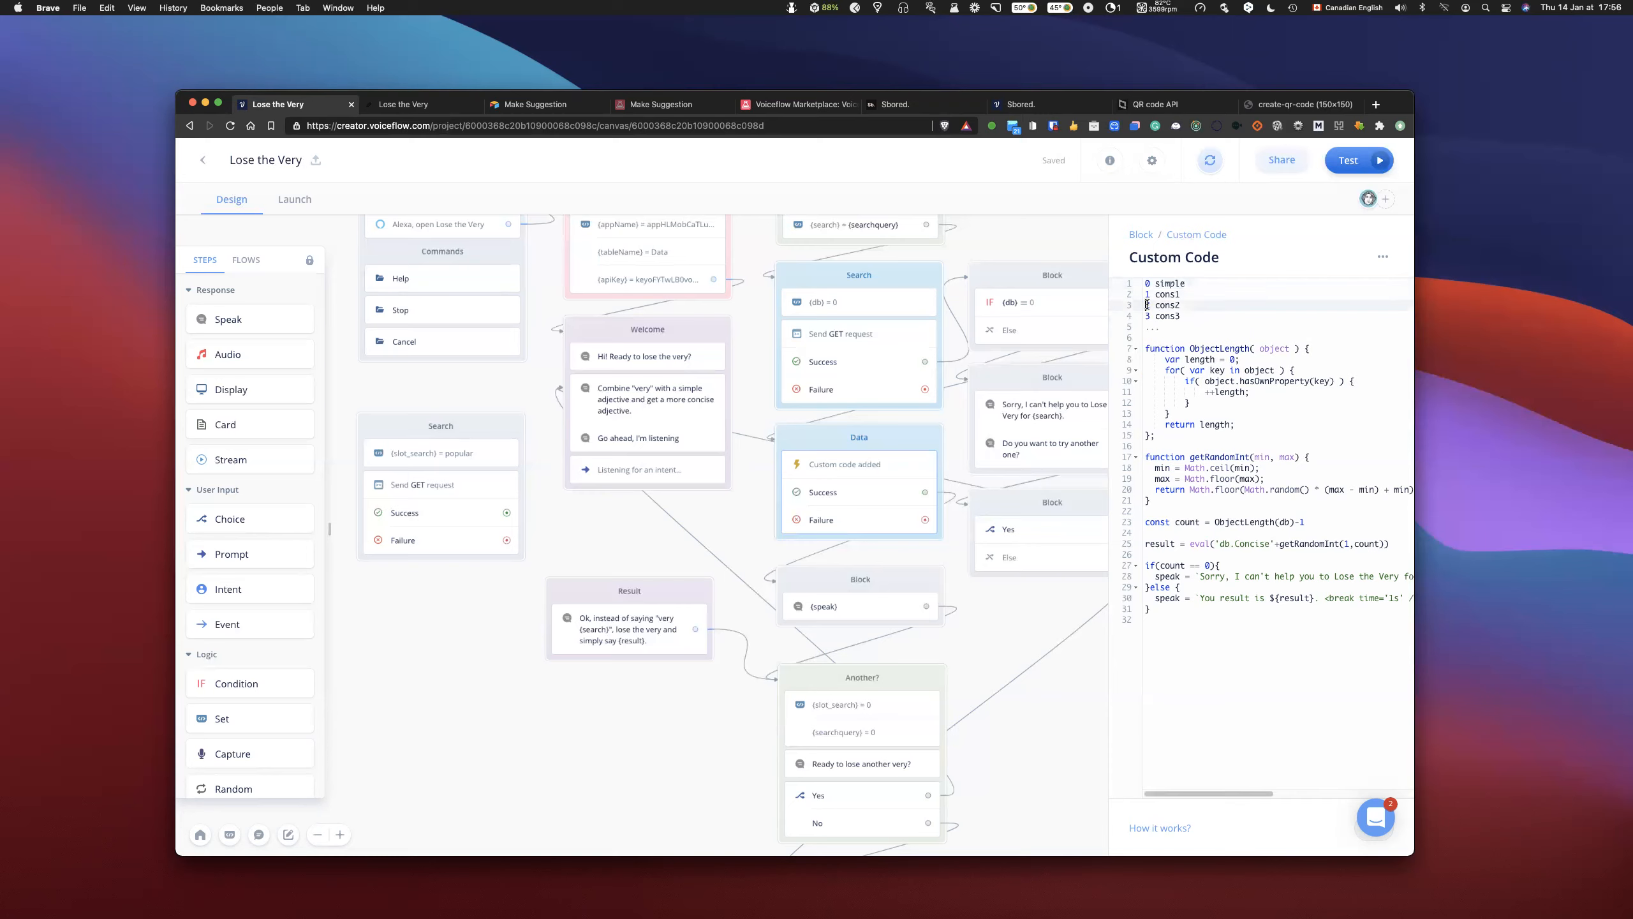
click(1149, 316)
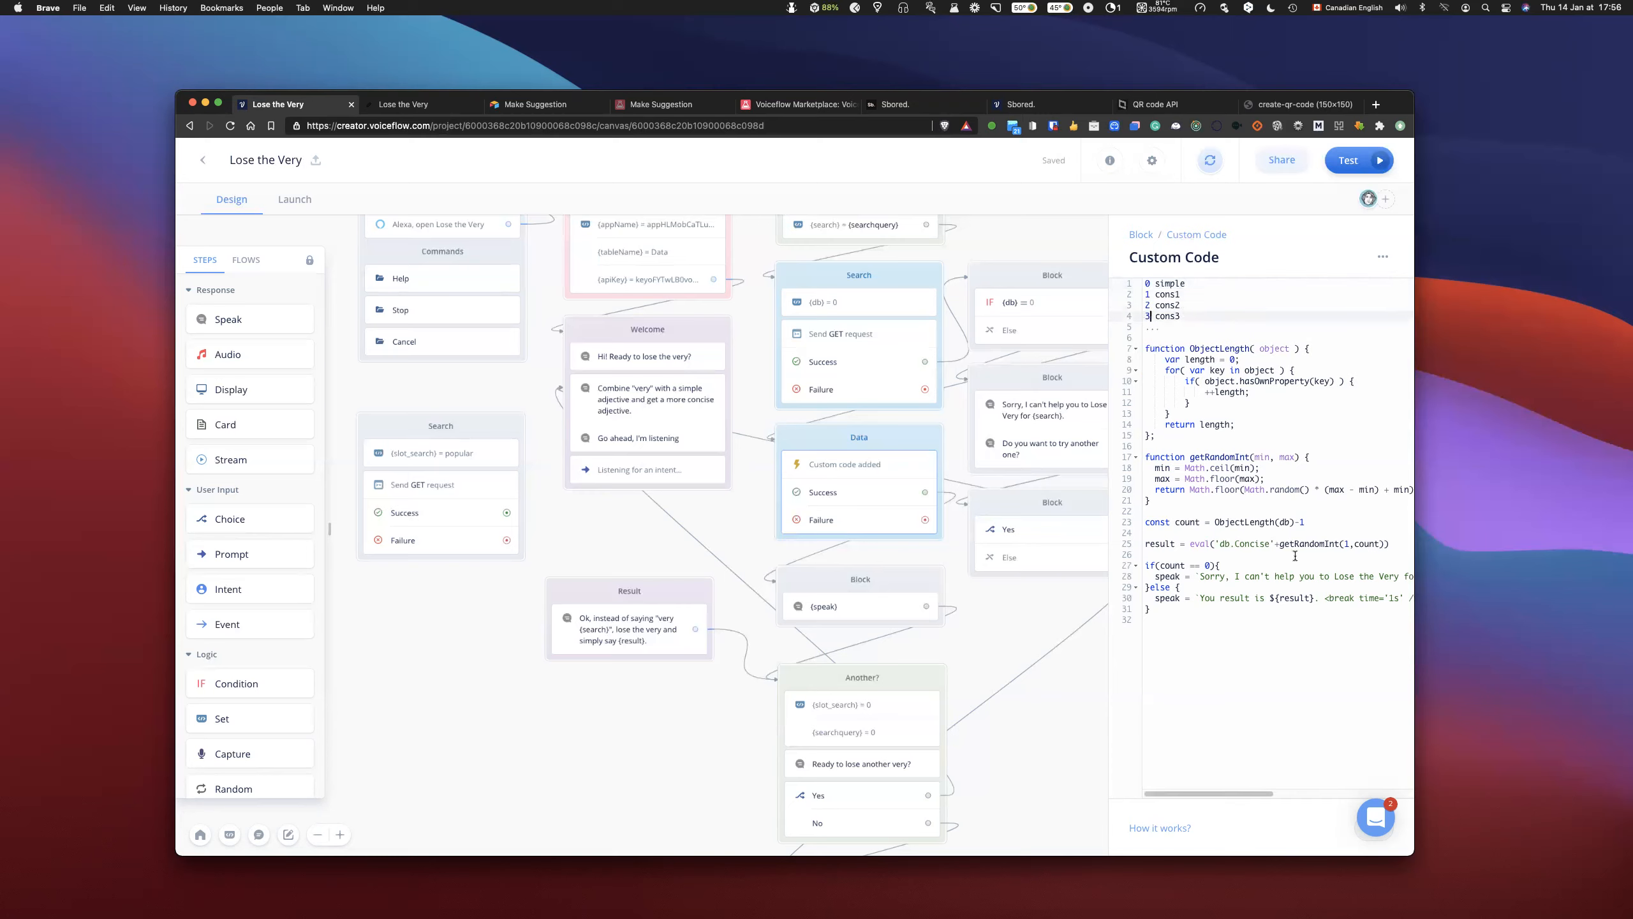
- Delete the whole numbered example list and the extra blank line above the ObjectLength function
drag(1181, 328, 1130, 281)
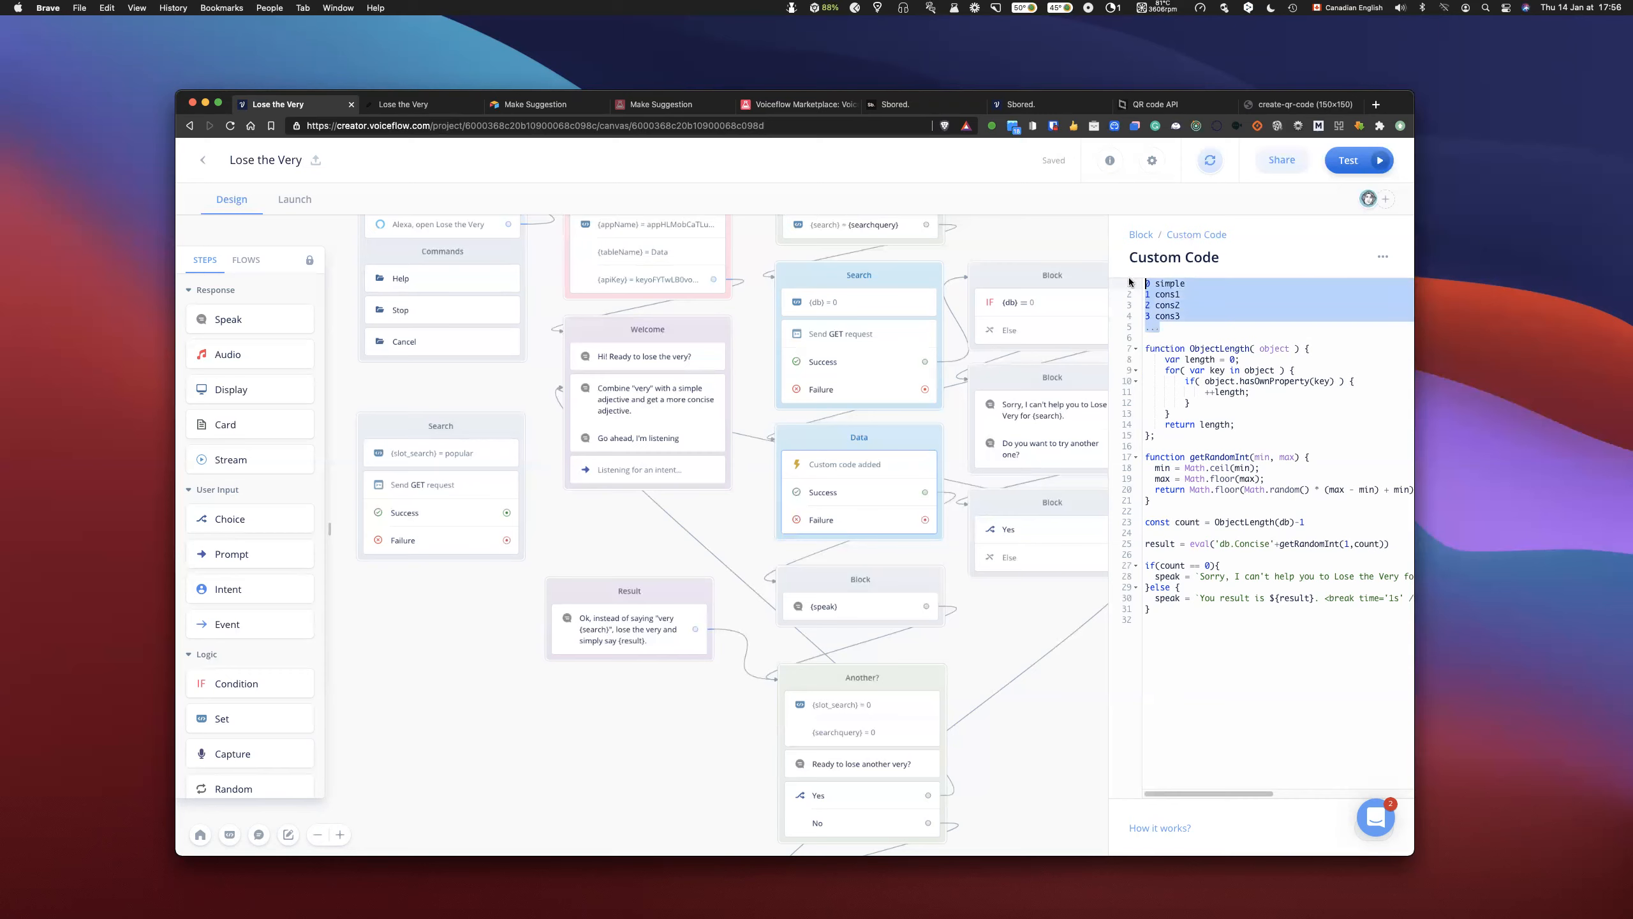
key(BackSpace)
key(Delete)
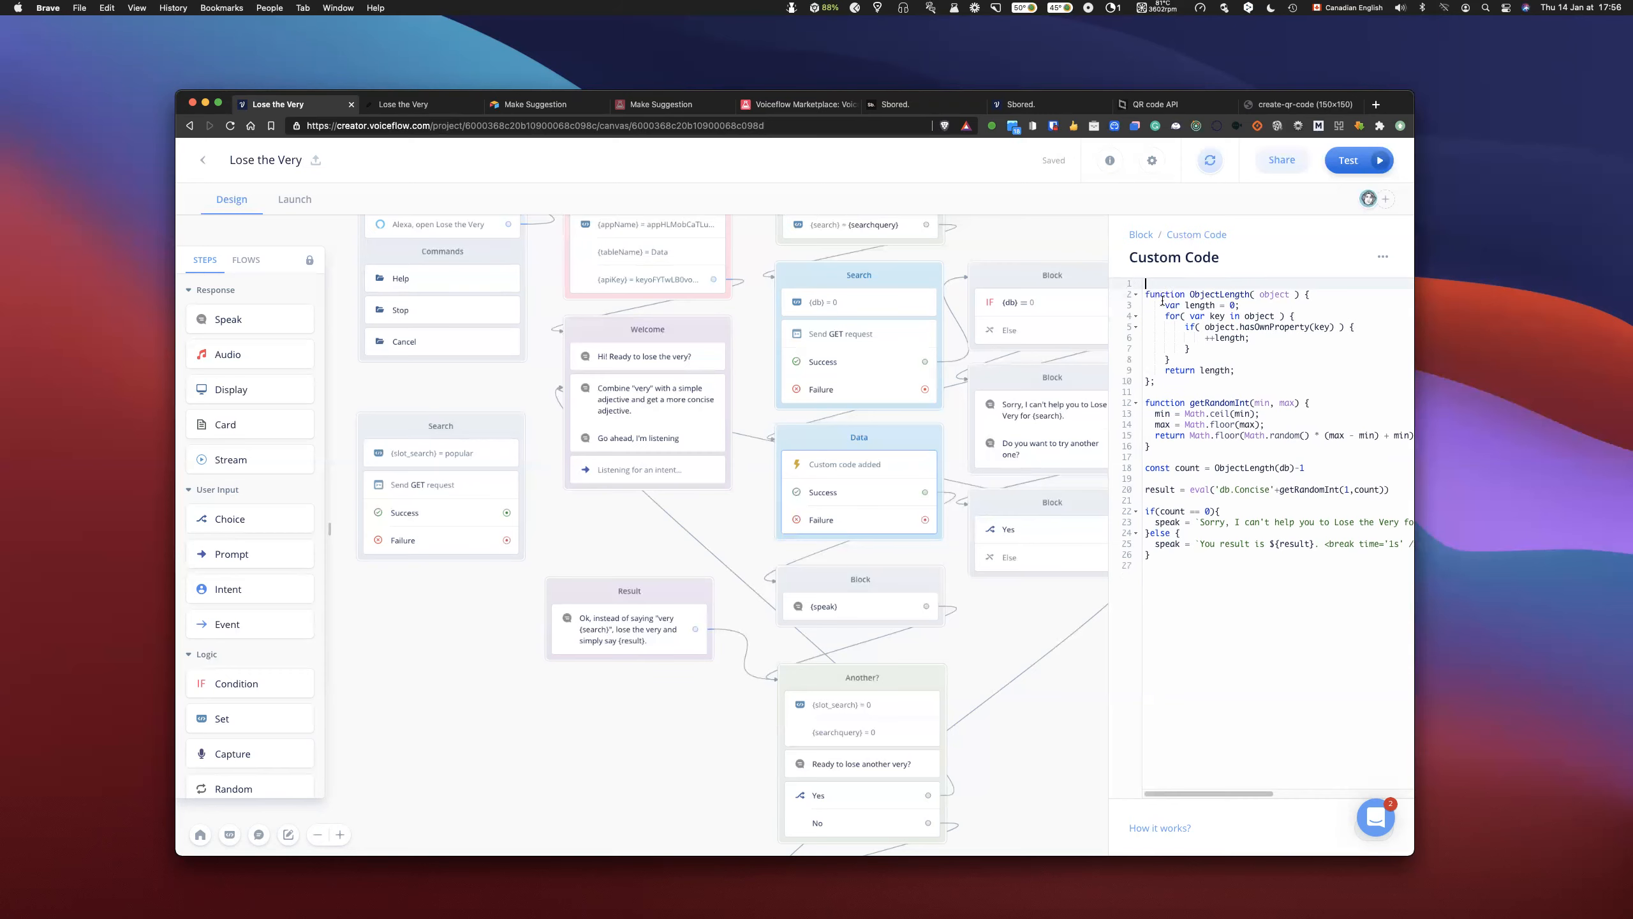
- Examine where the custom code assigns the result variable and the speak variable in both branches of the if statement
click(1231, 448)
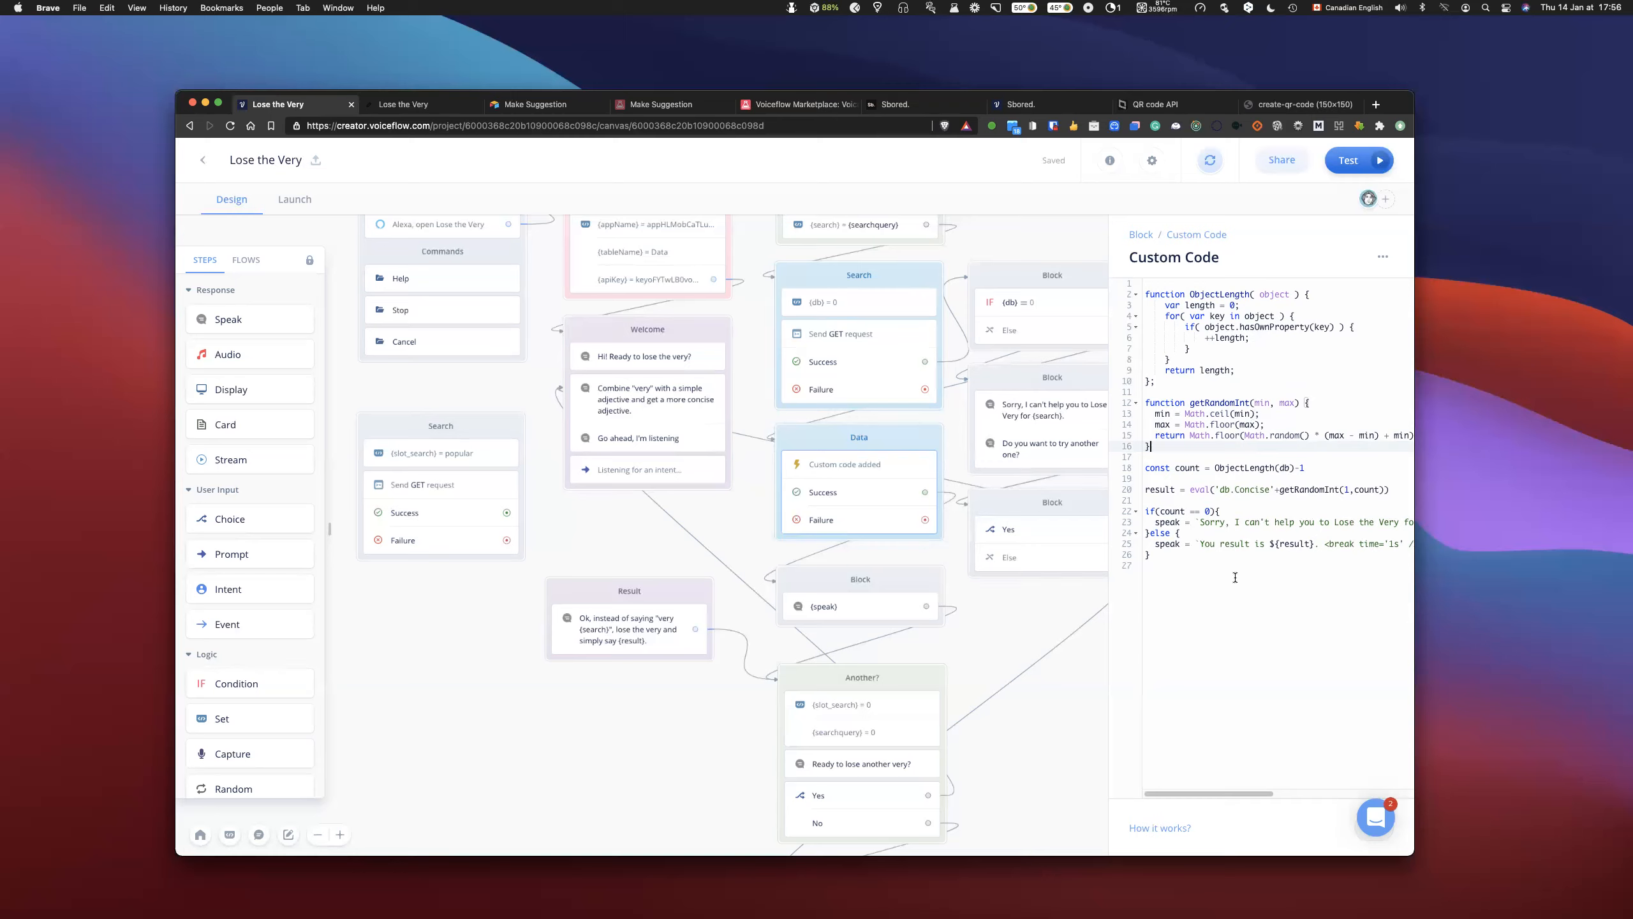
click(1160, 490)
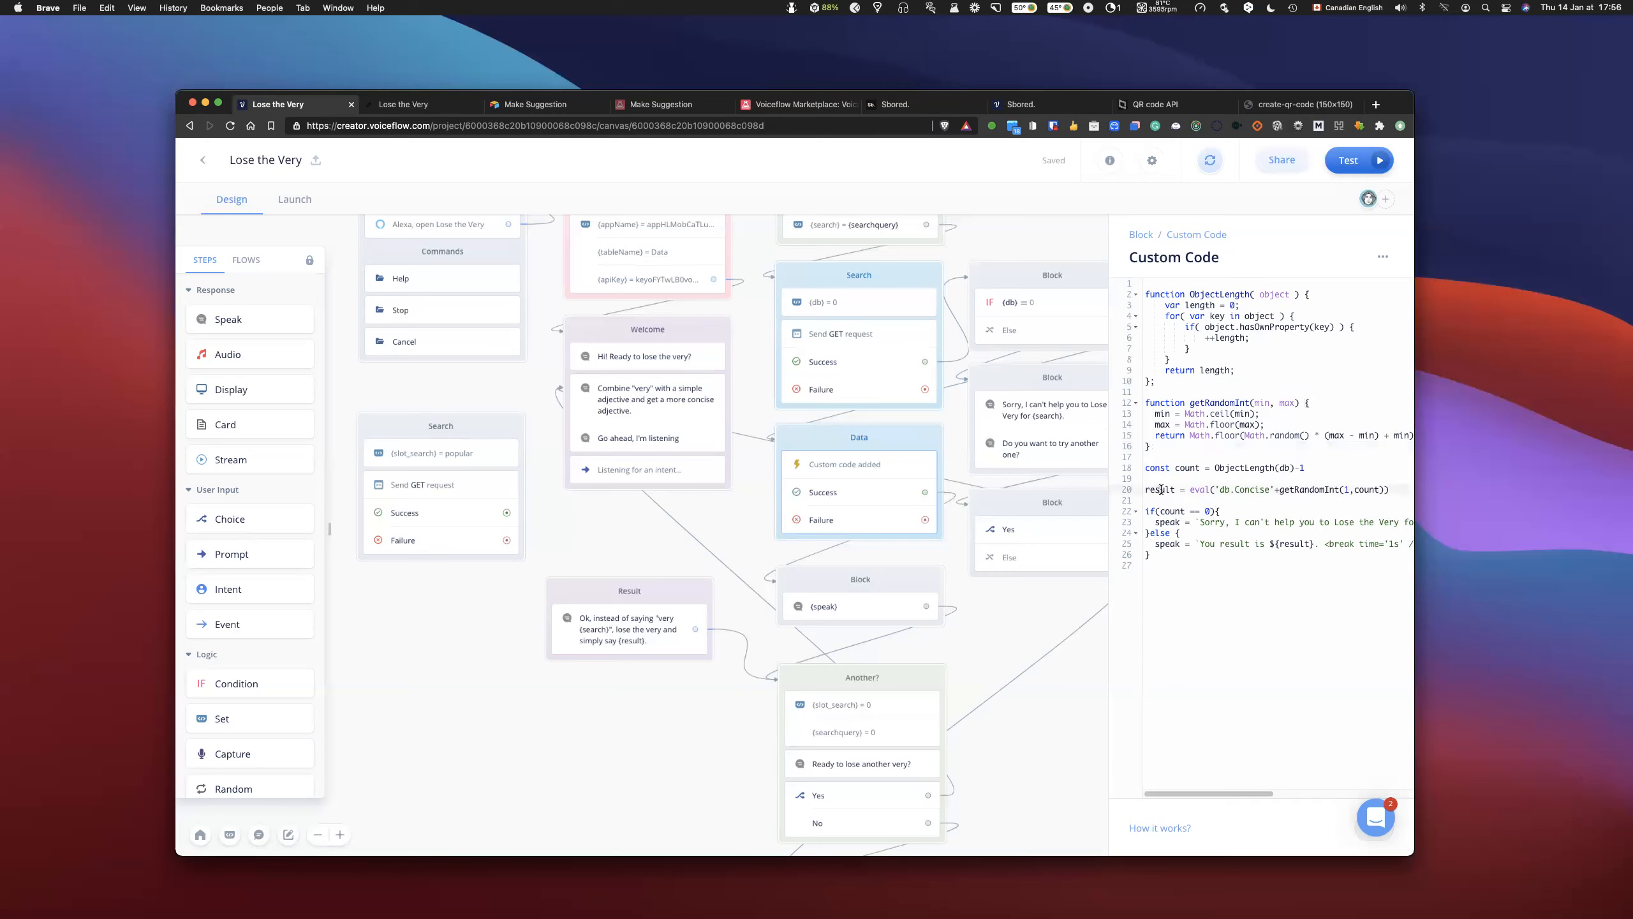
double_click(1160, 490)
scroll(870, 540, down, 3)
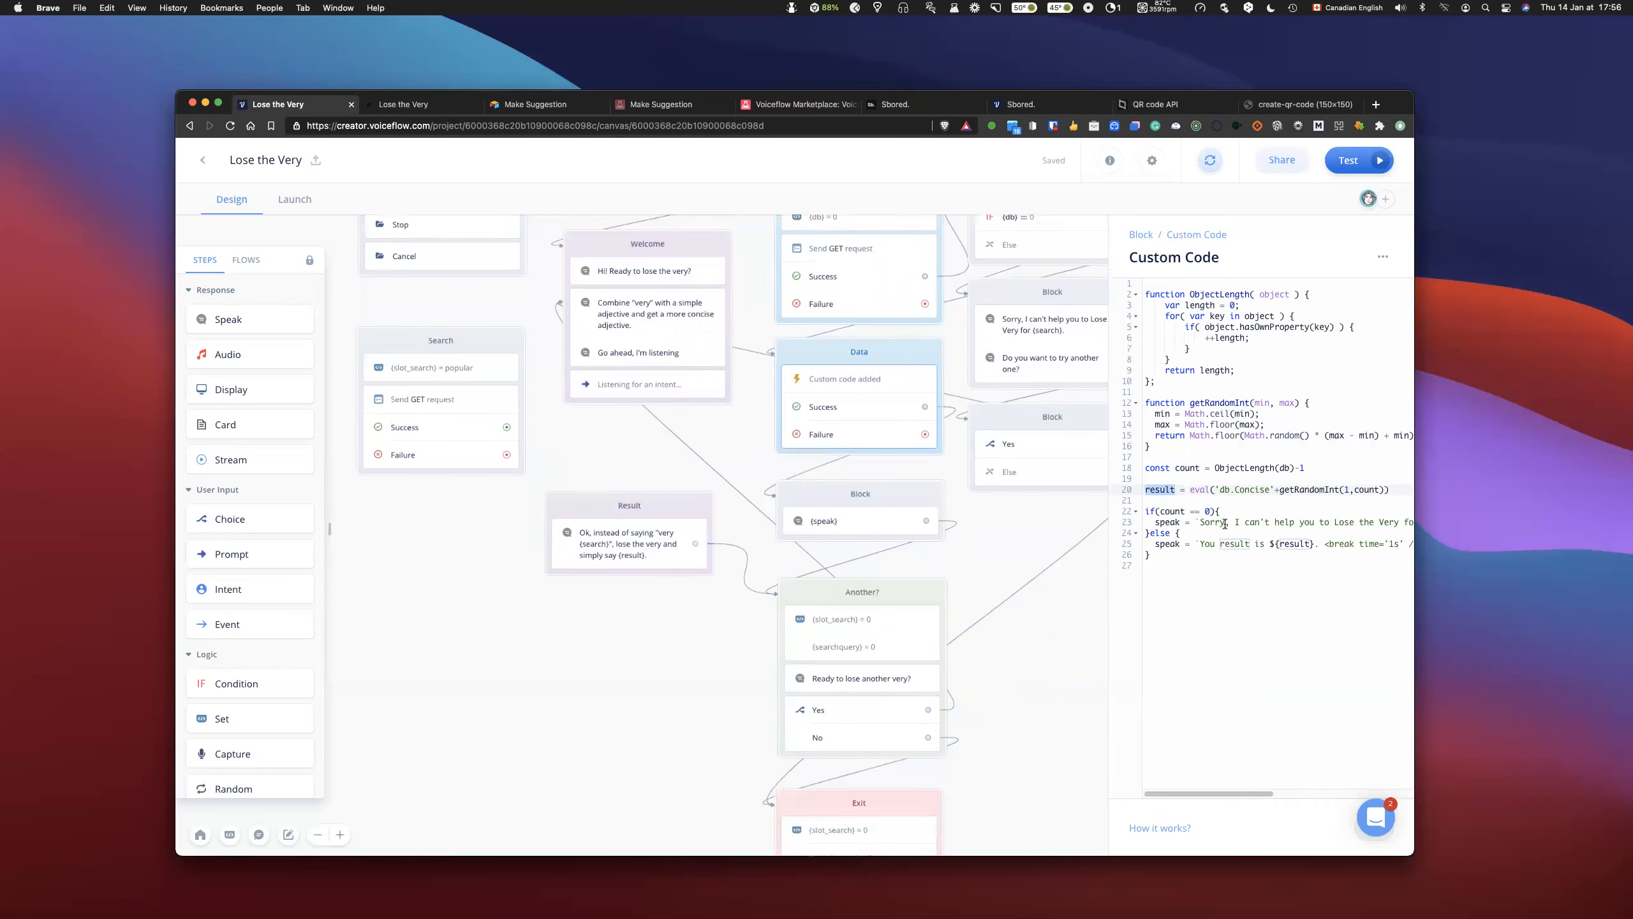
click(1154, 490)
click(1169, 504)
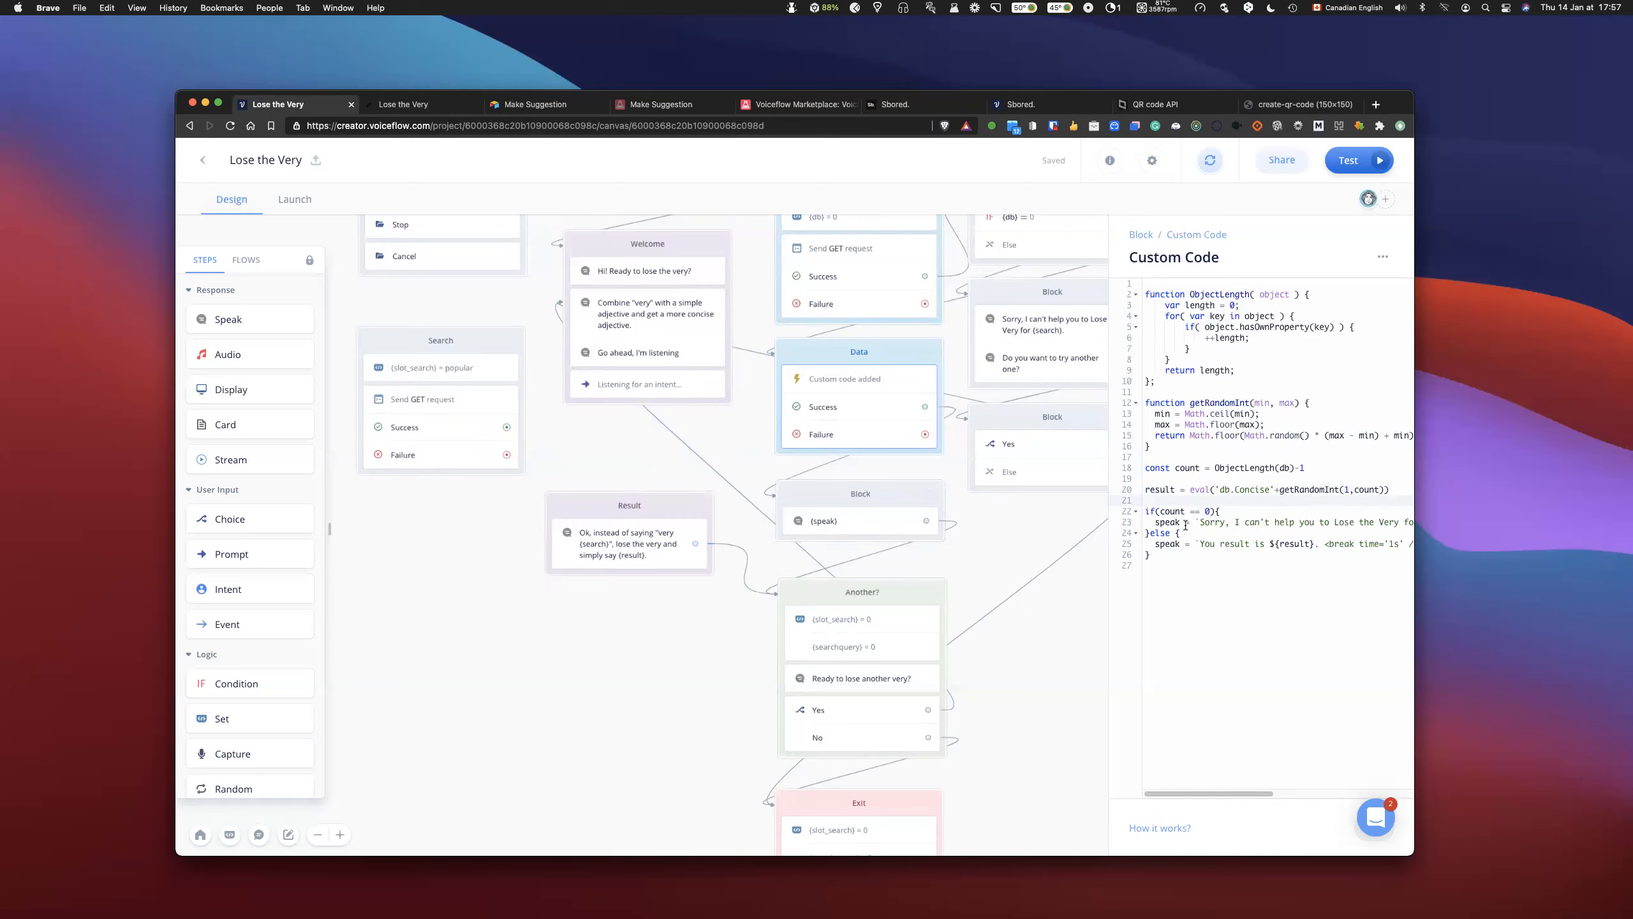
double_click(1164, 522)
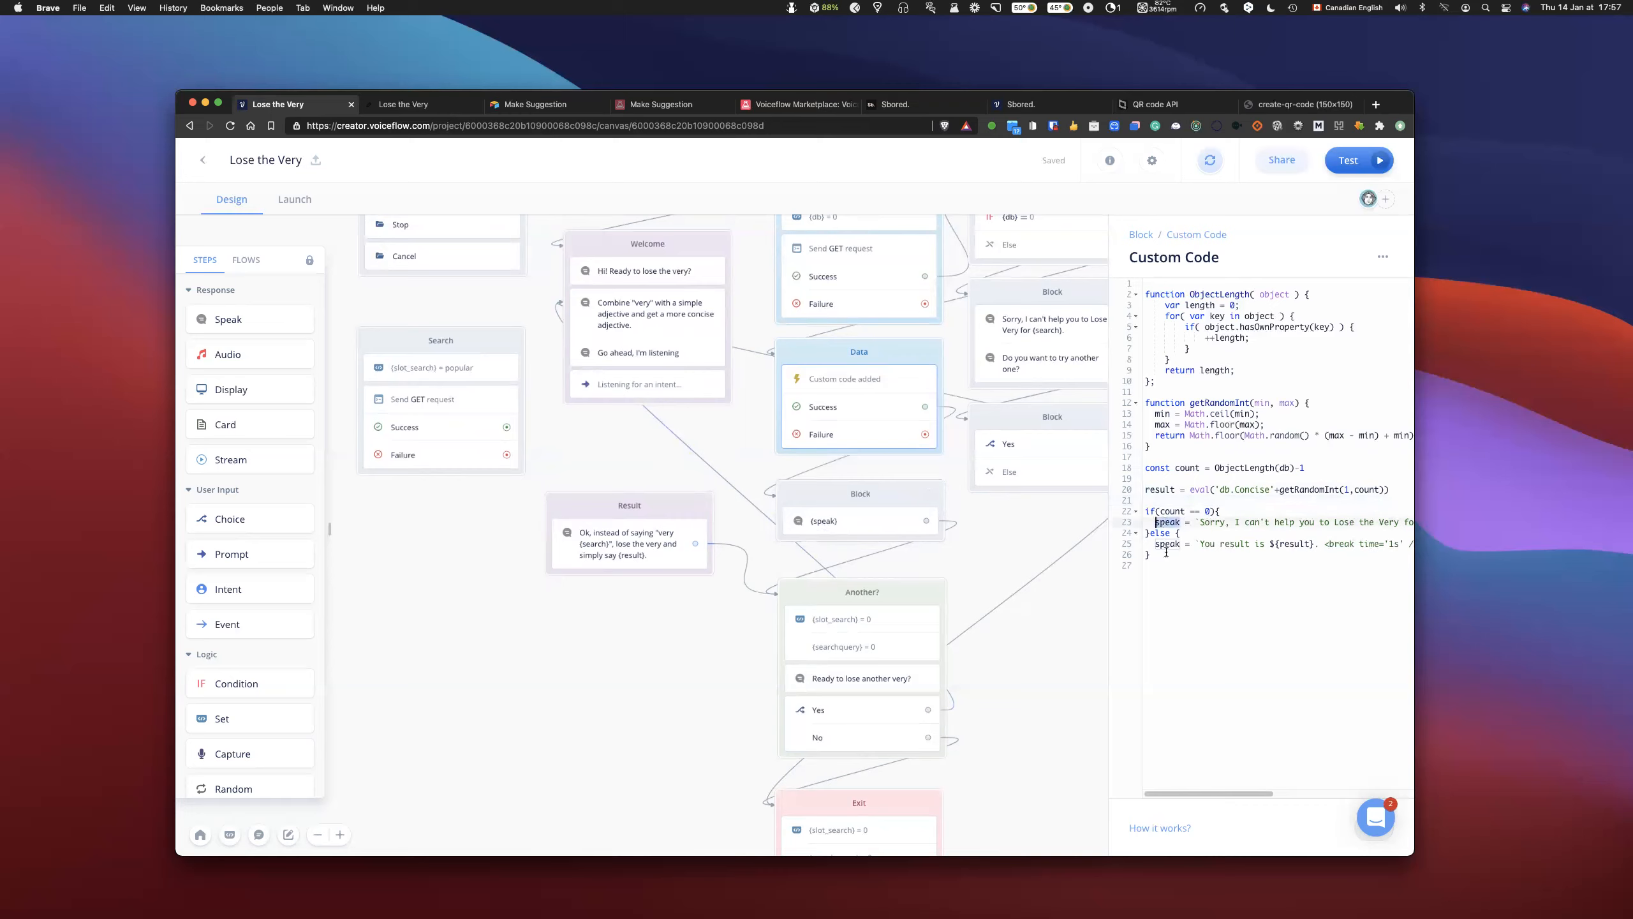
double_click(1169, 543)
double_click(1168, 524)
double_click(1167, 545)
double_click(1166, 522)
- Review the project's global variables and the Speak step that says {speak}, returning to the Data block's custom code
click(1002, 544)
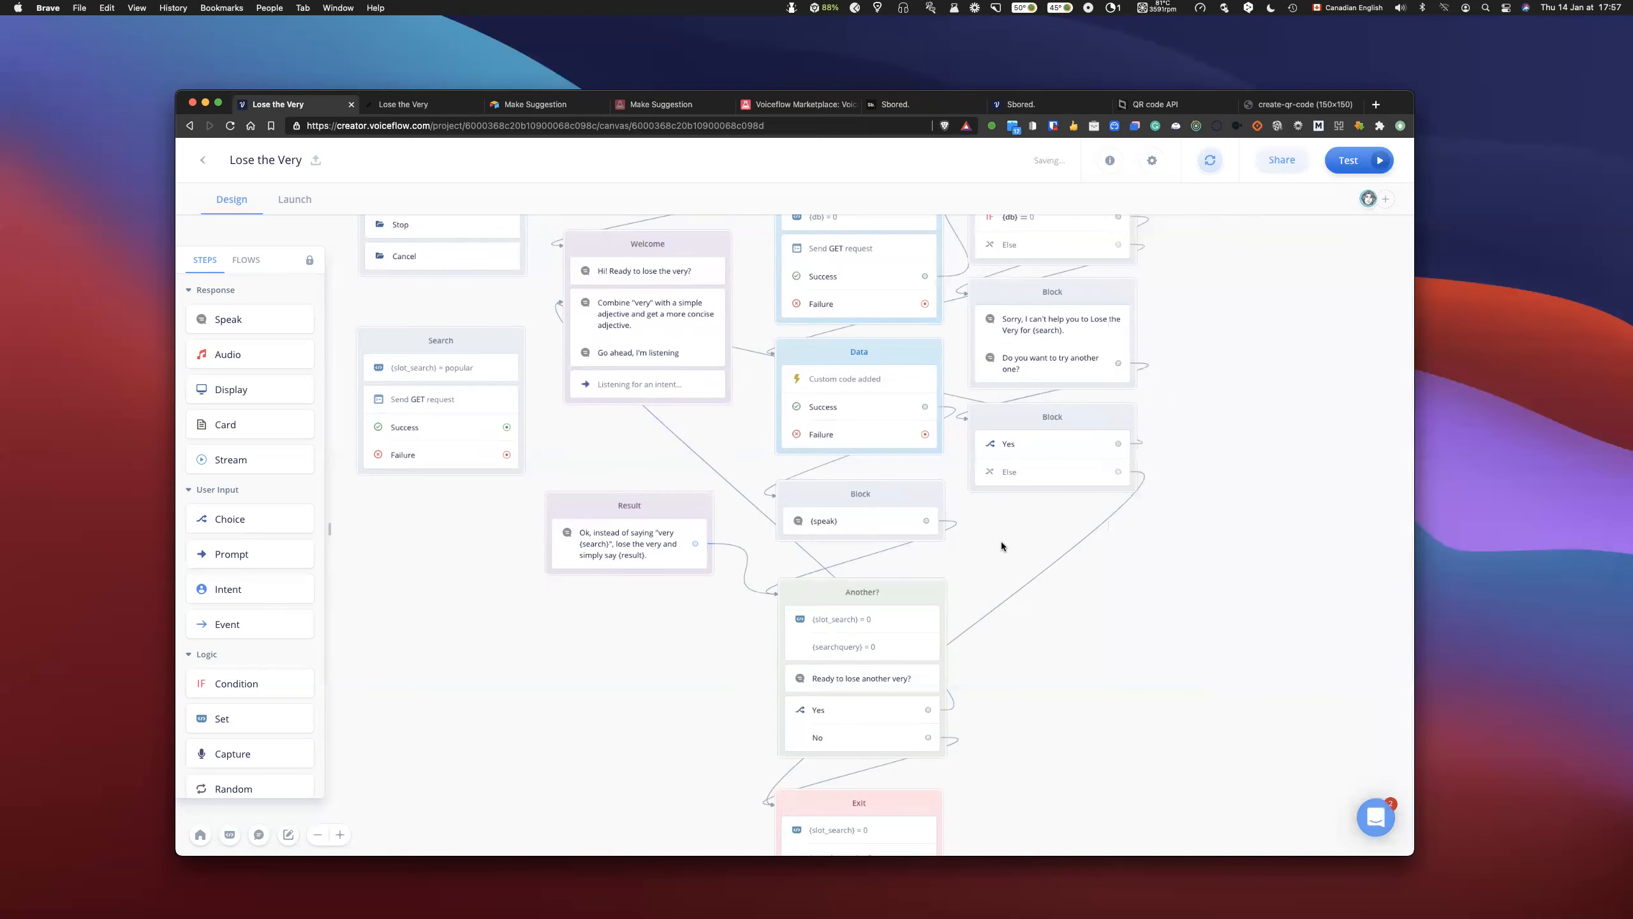
key(m)
click(718, 173)
scroll(614, 368, down, 1)
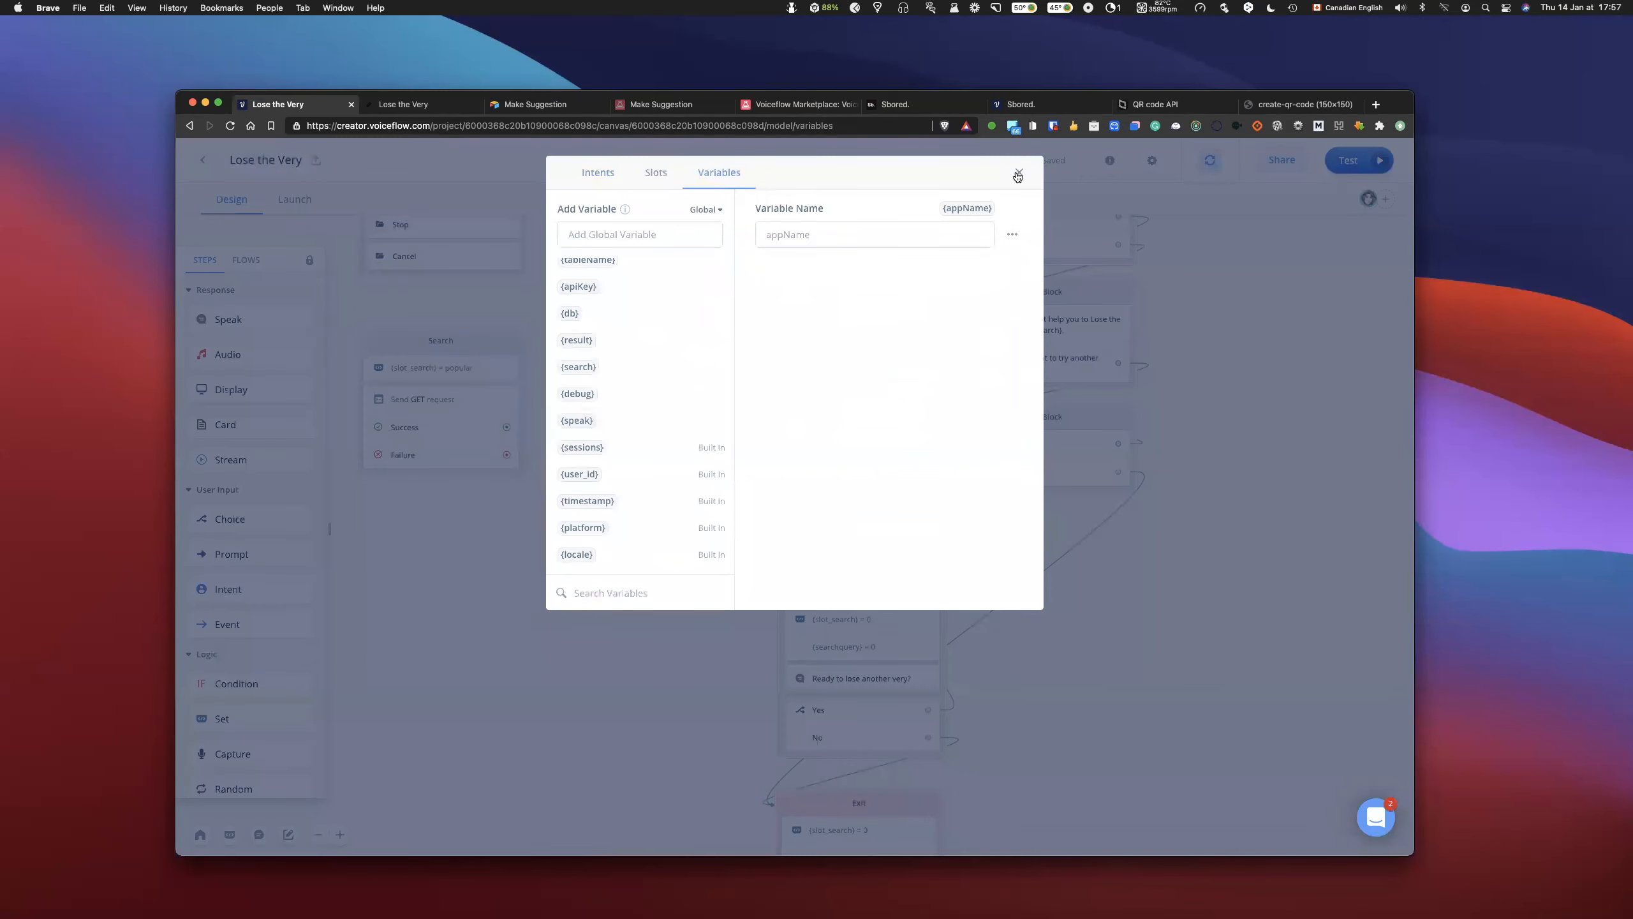
key(Escape)
click(890, 525)
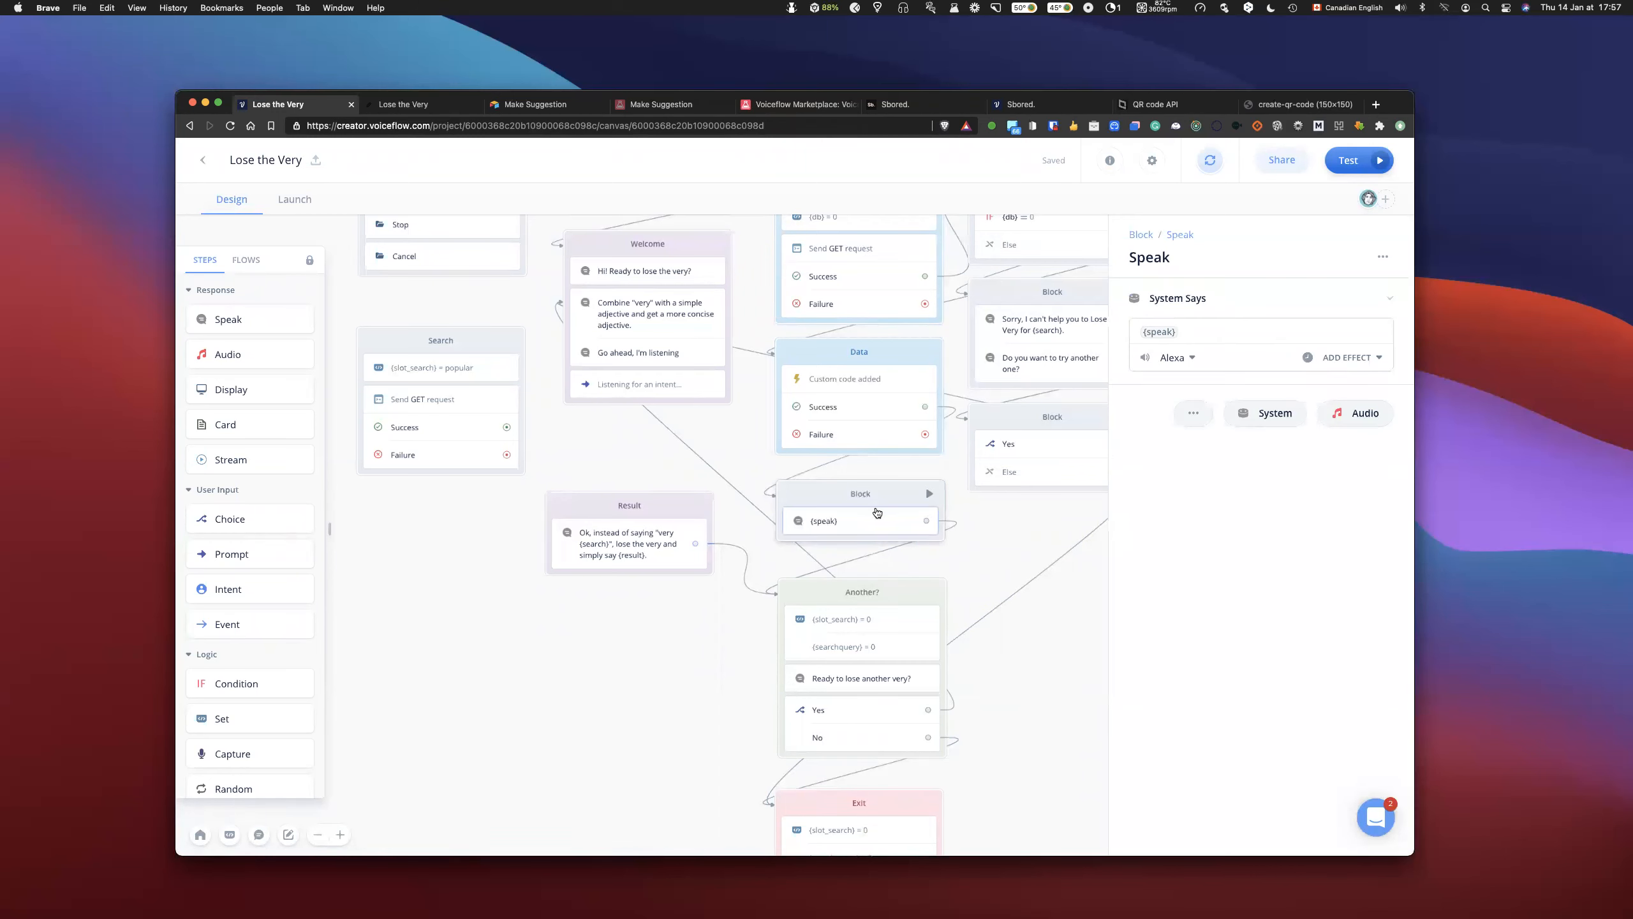
click(848, 392)
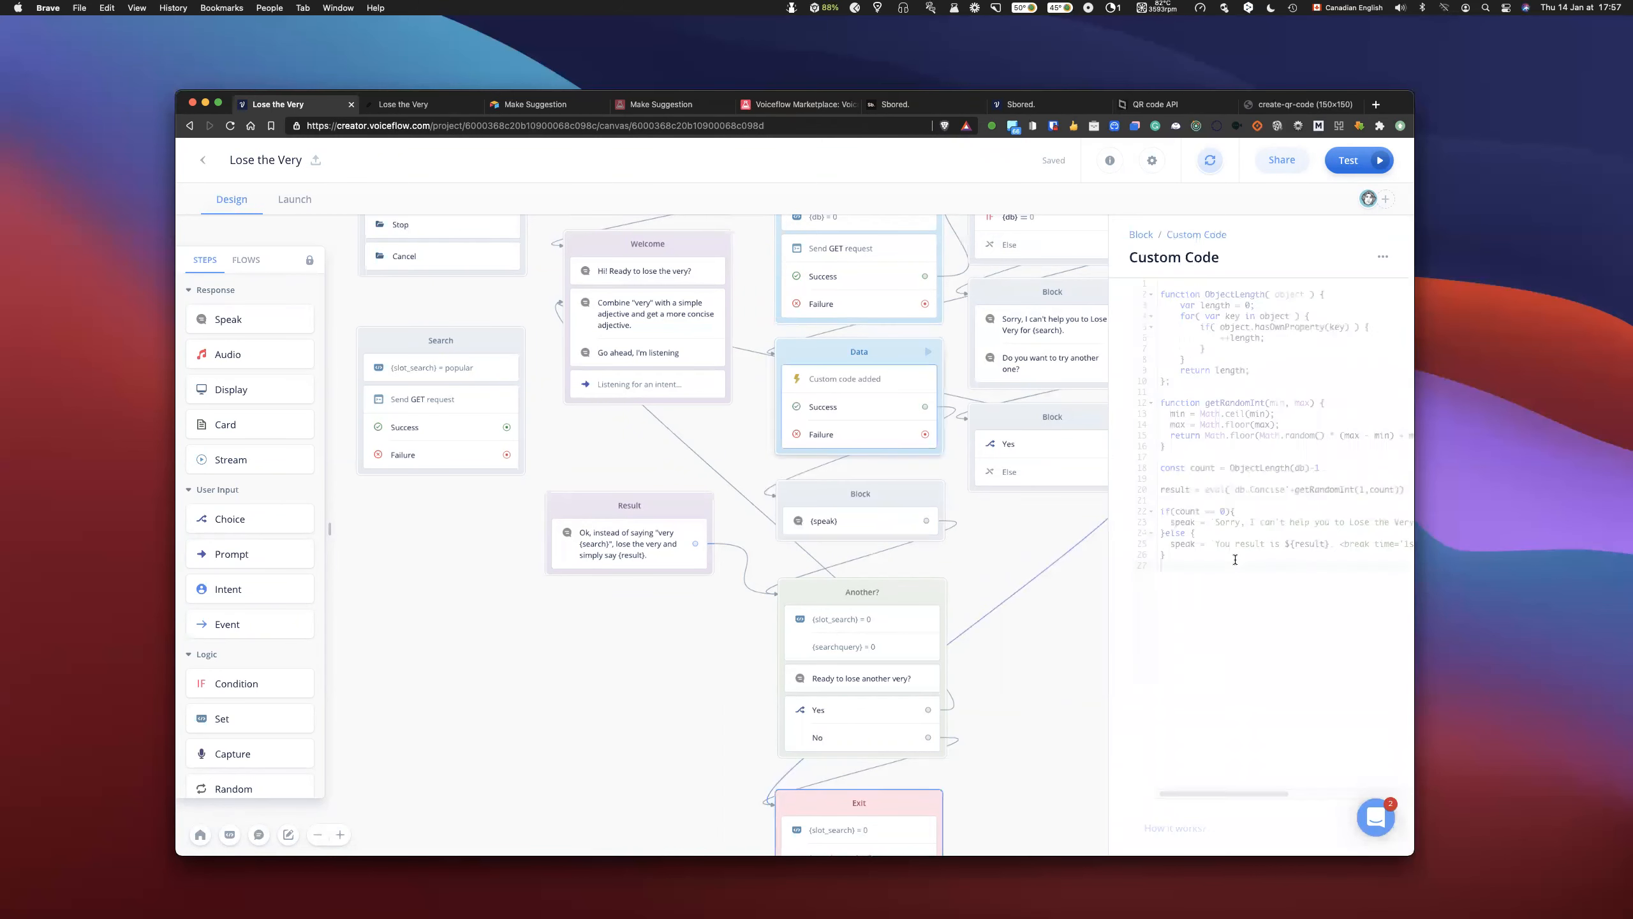
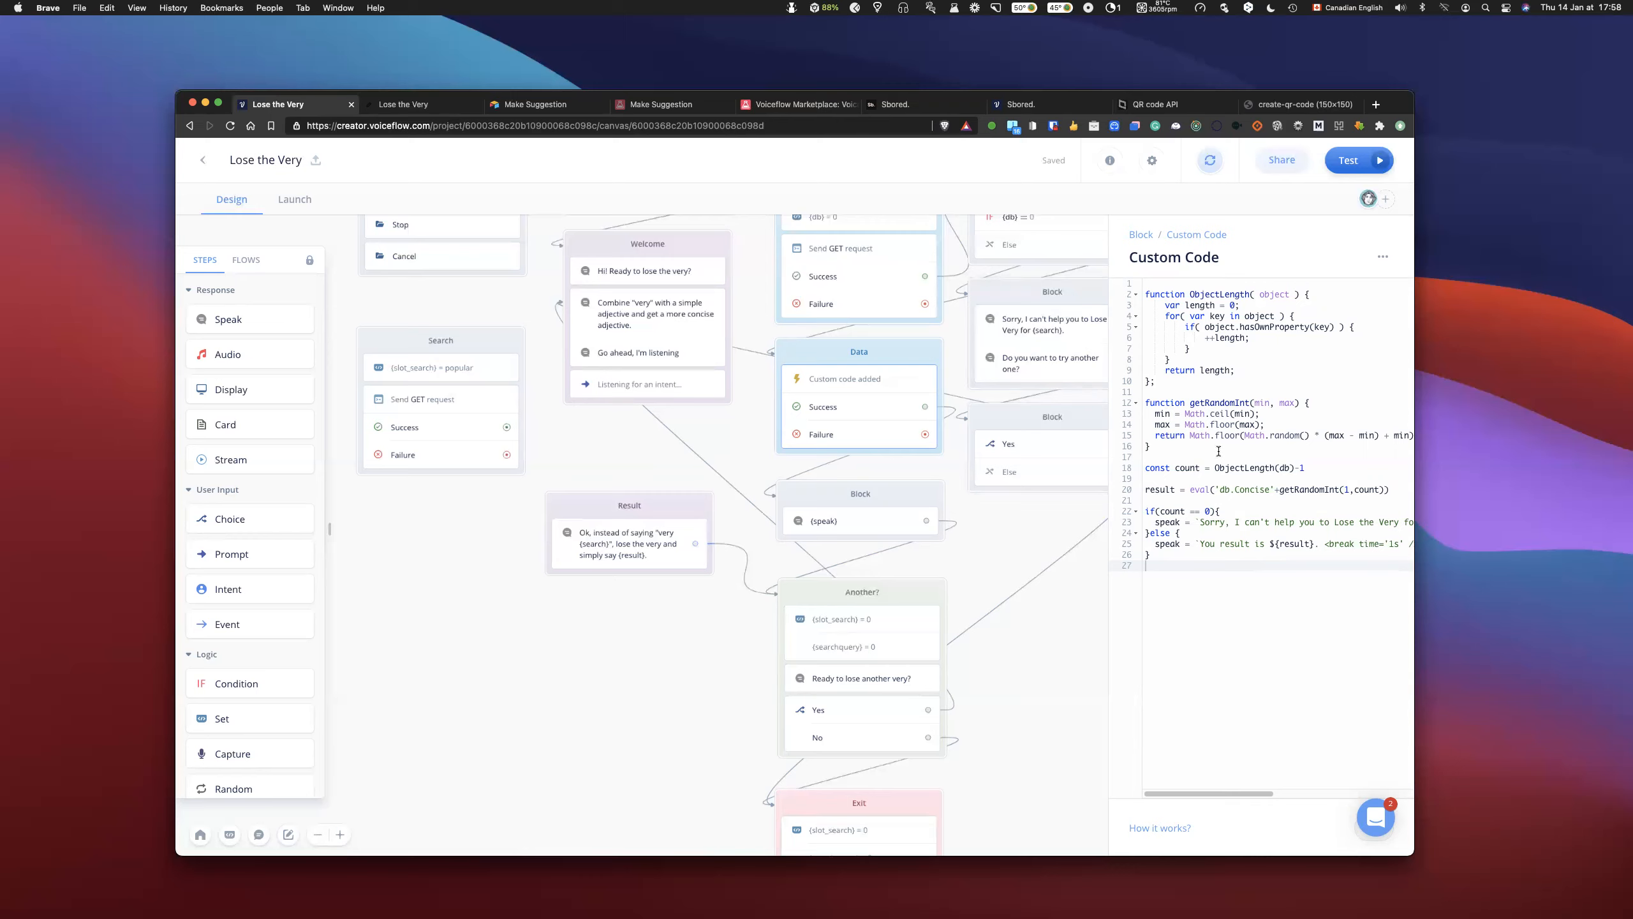
- Examine the full custom code and the var length declaration inside the ObjectLength function
click(1263, 368)
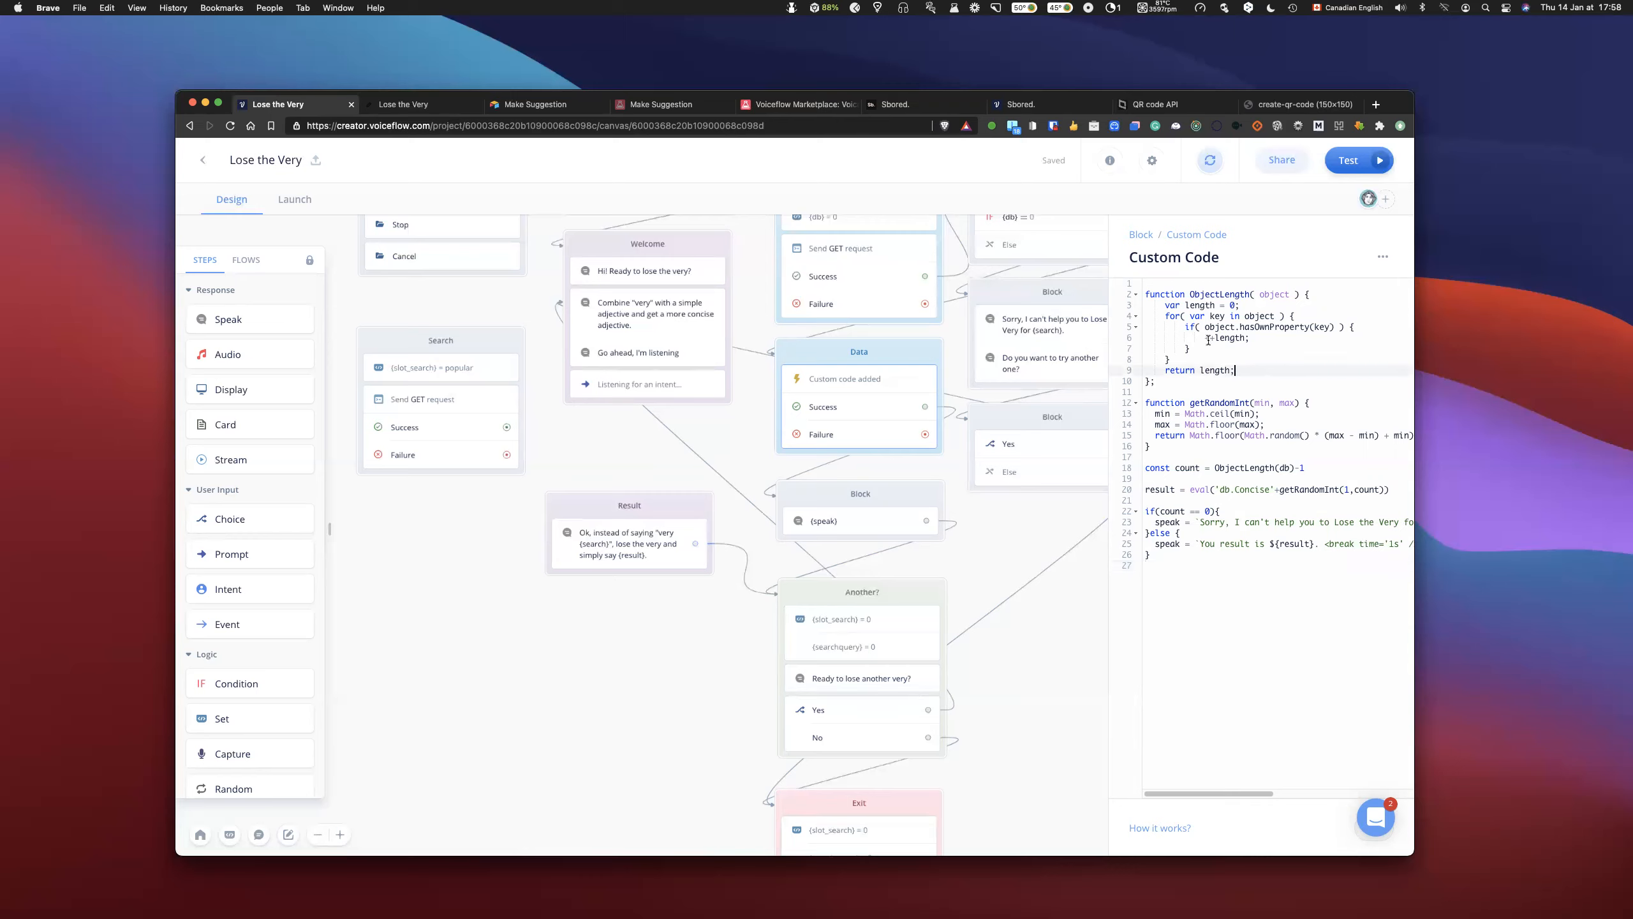
drag(1147, 291, 1244, 582)
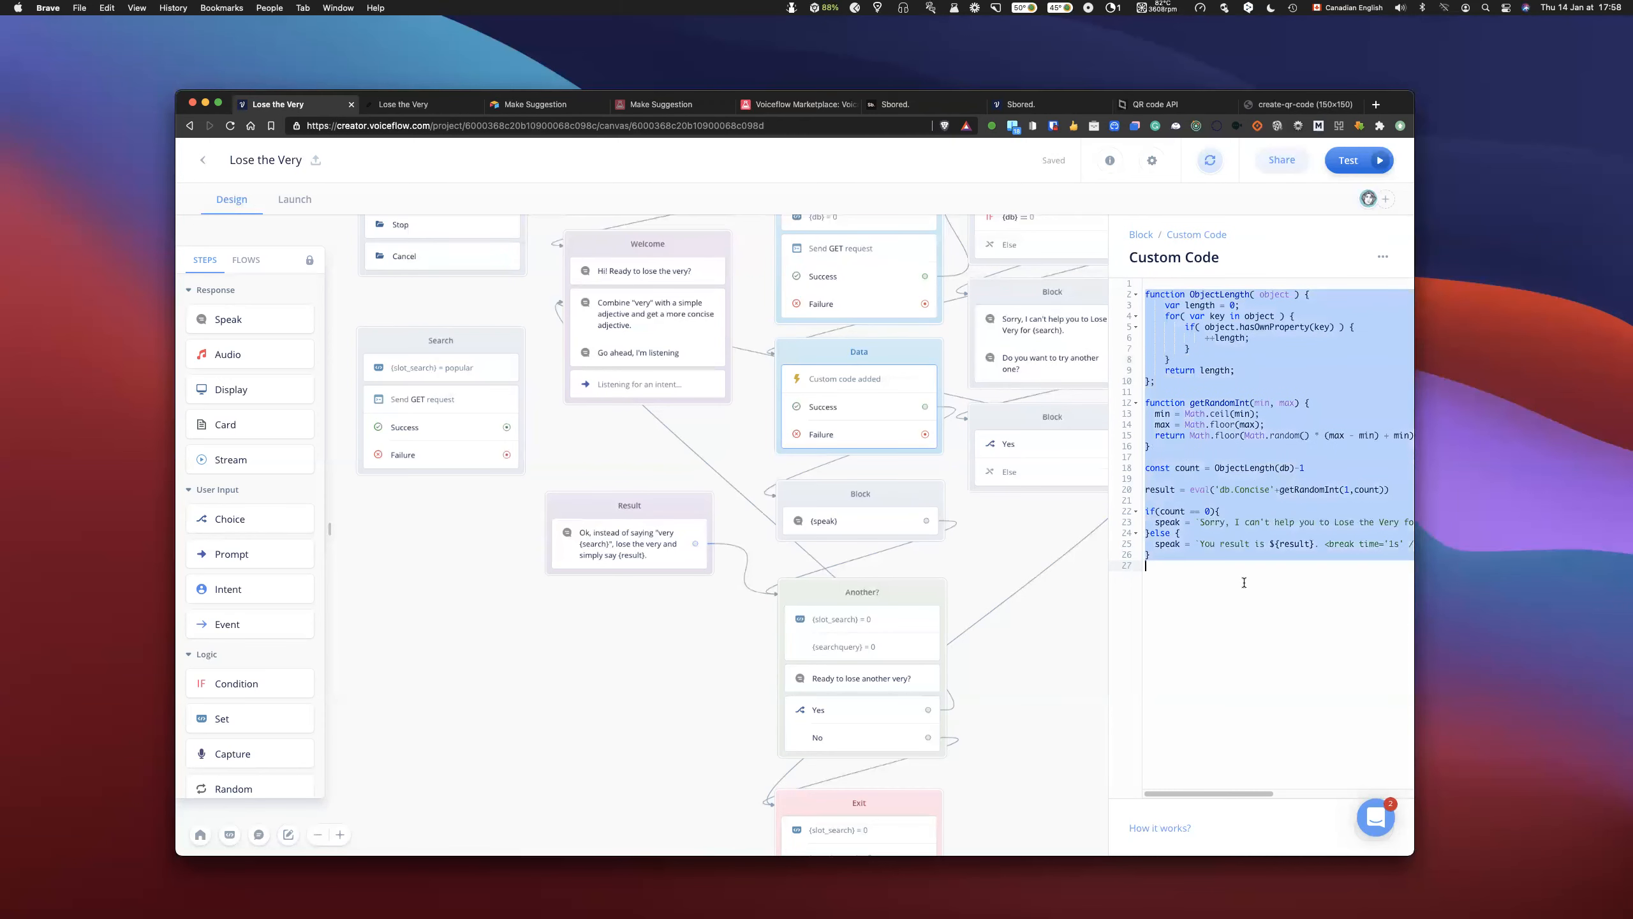
click(1259, 400)
click(1174, 306)
double_click(1174, 306)
click(1285, 348)
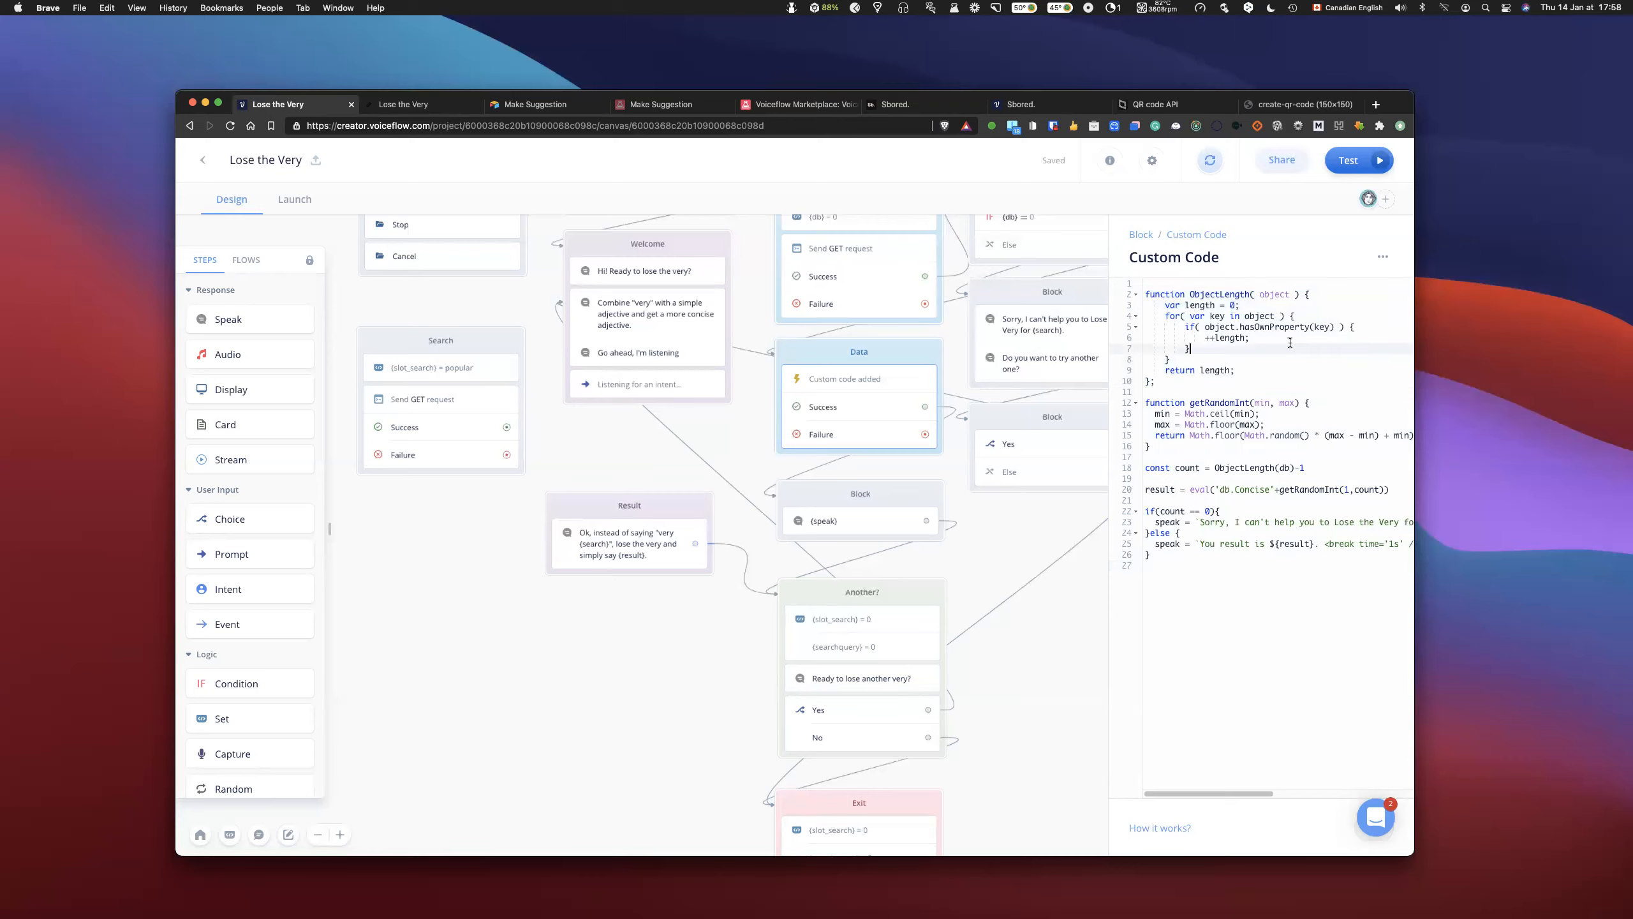
double_click(1174, 306)
- Enter the declaration keywords var, let and const on separate lines above the ObjectLength function
click(1157, 286)
text(var)
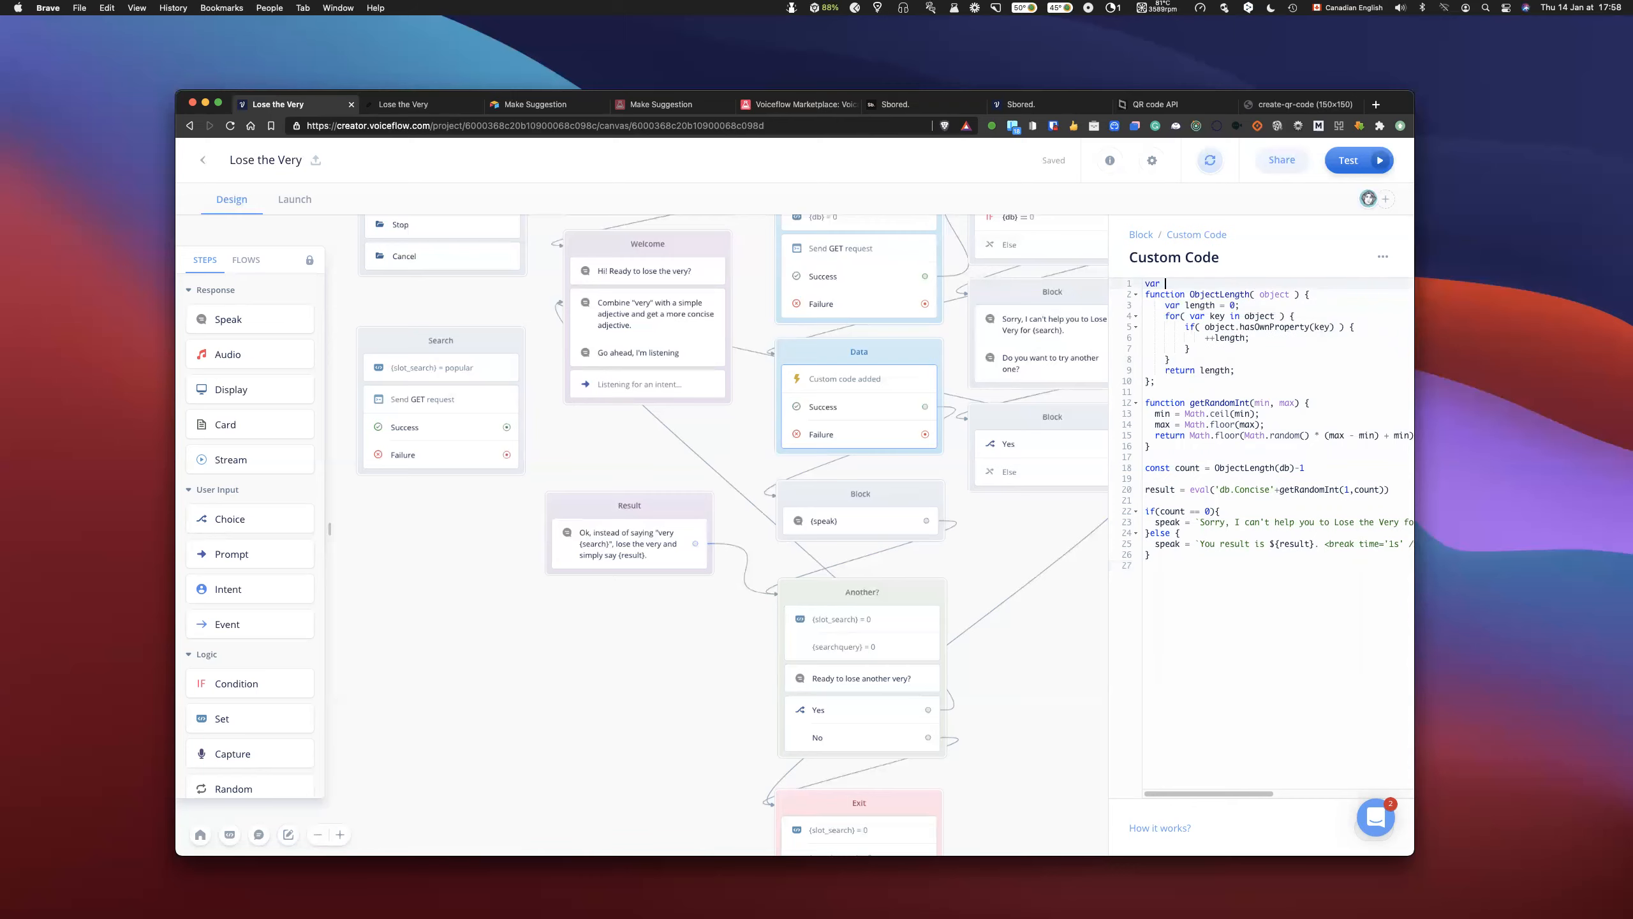
key(Return)
text(let)
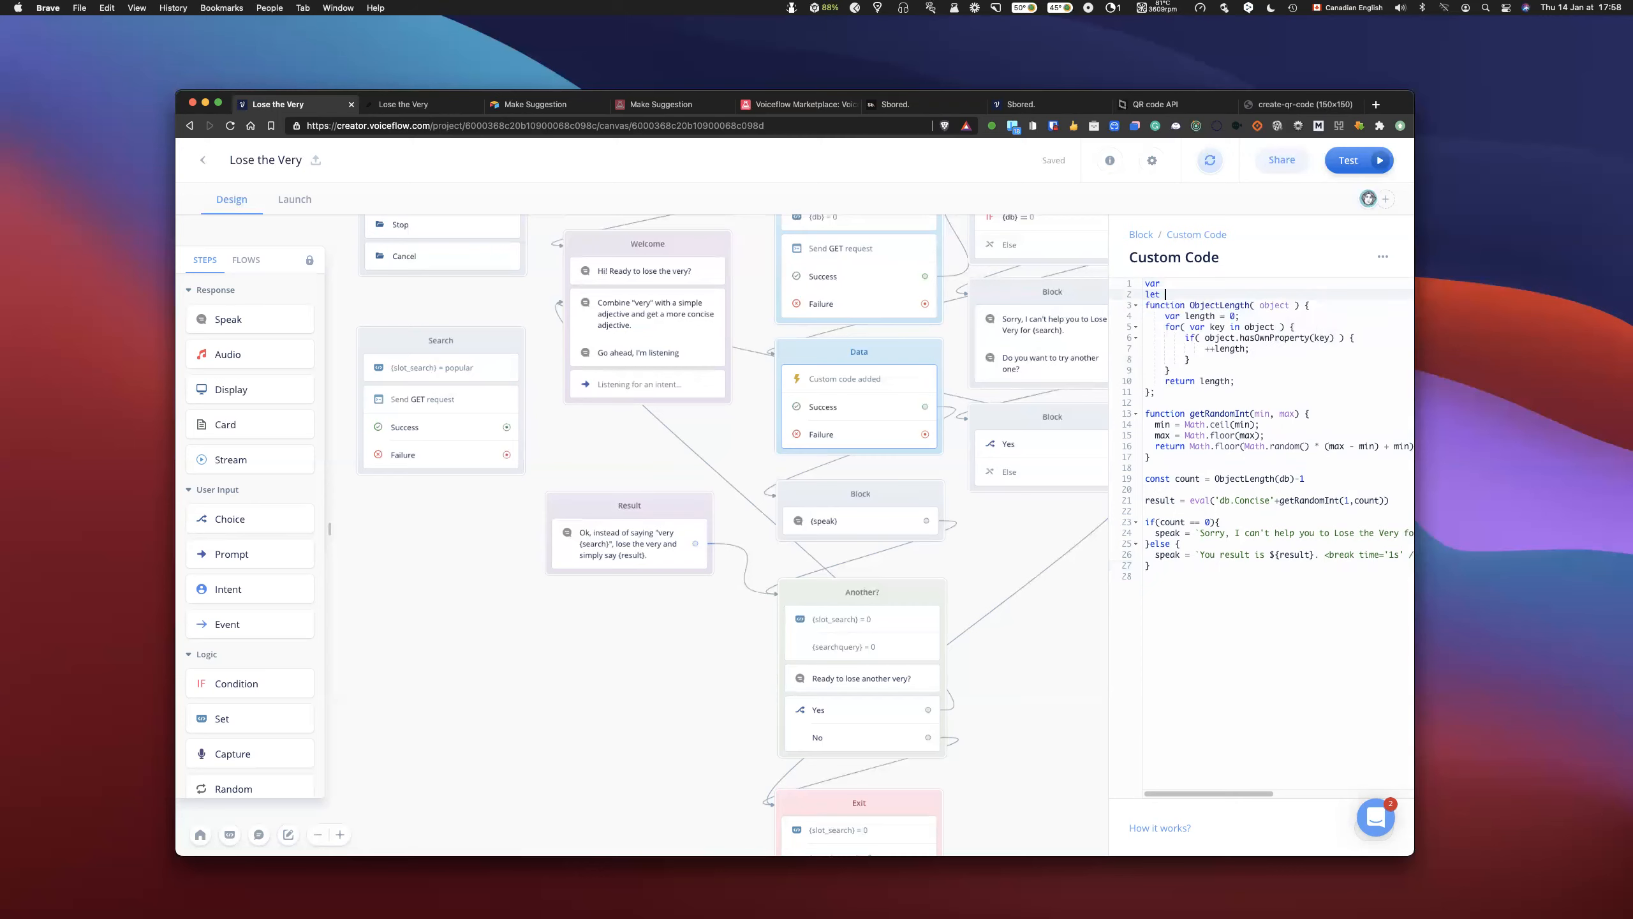
key(Return)
text(const)
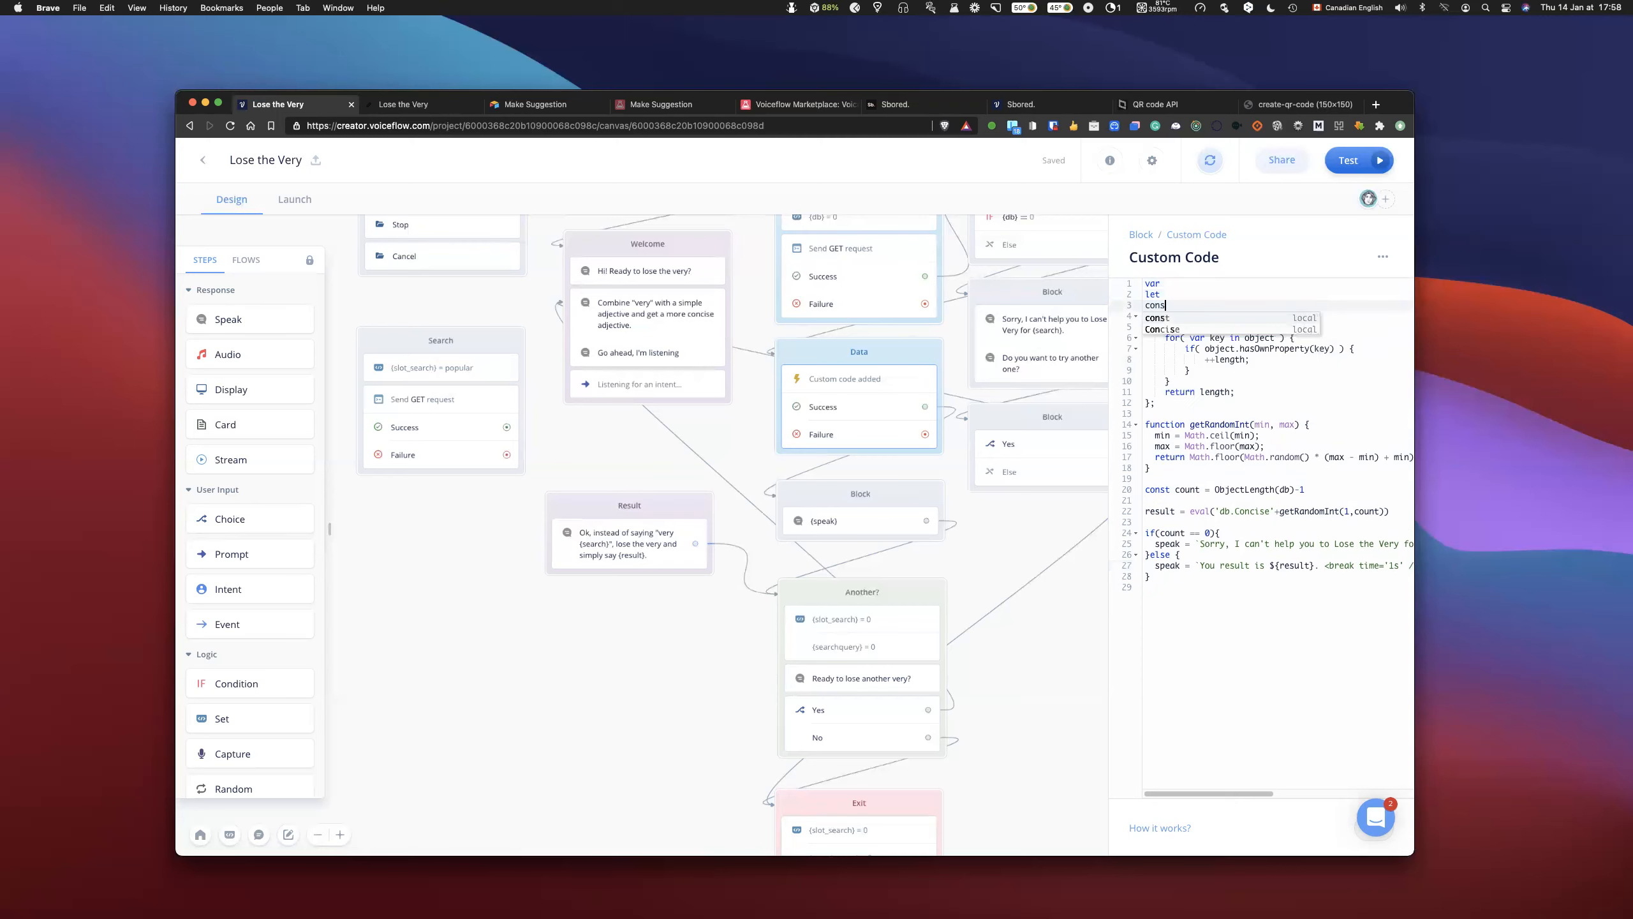
key(Return)
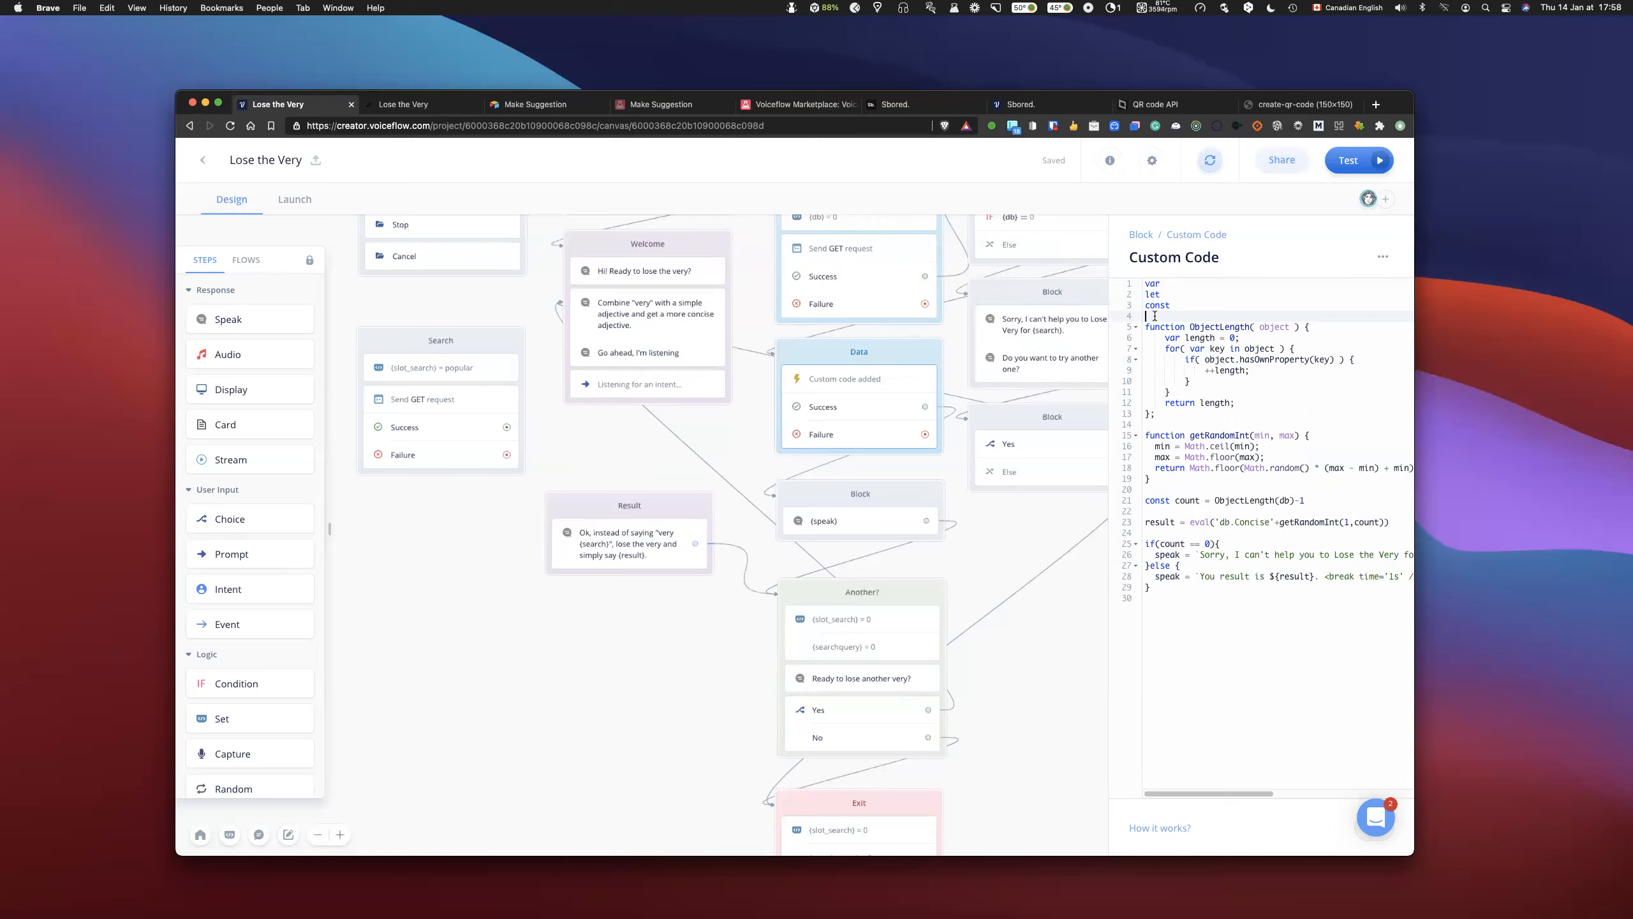
- Delete the var, let and const example lines above the ObjectLength function
key(shift+Up)
key(shift+Up)
key(shift+Up)
key(BackSpace)
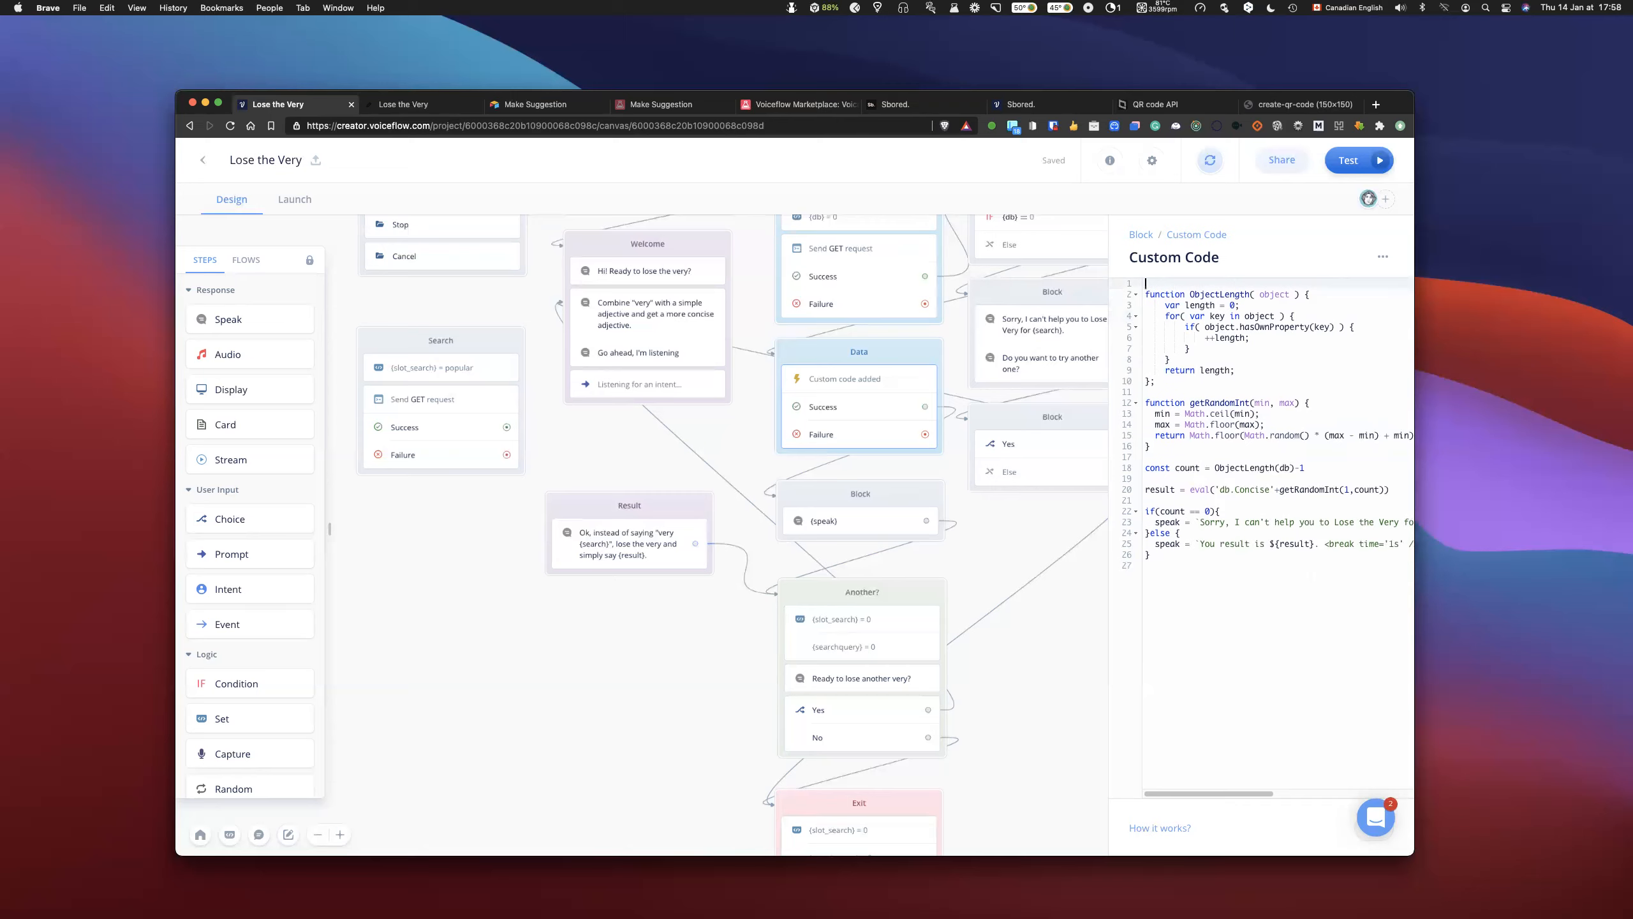
- Compare the result and speak assignments in the custom code with the const declaration of count
click(1164, 414)
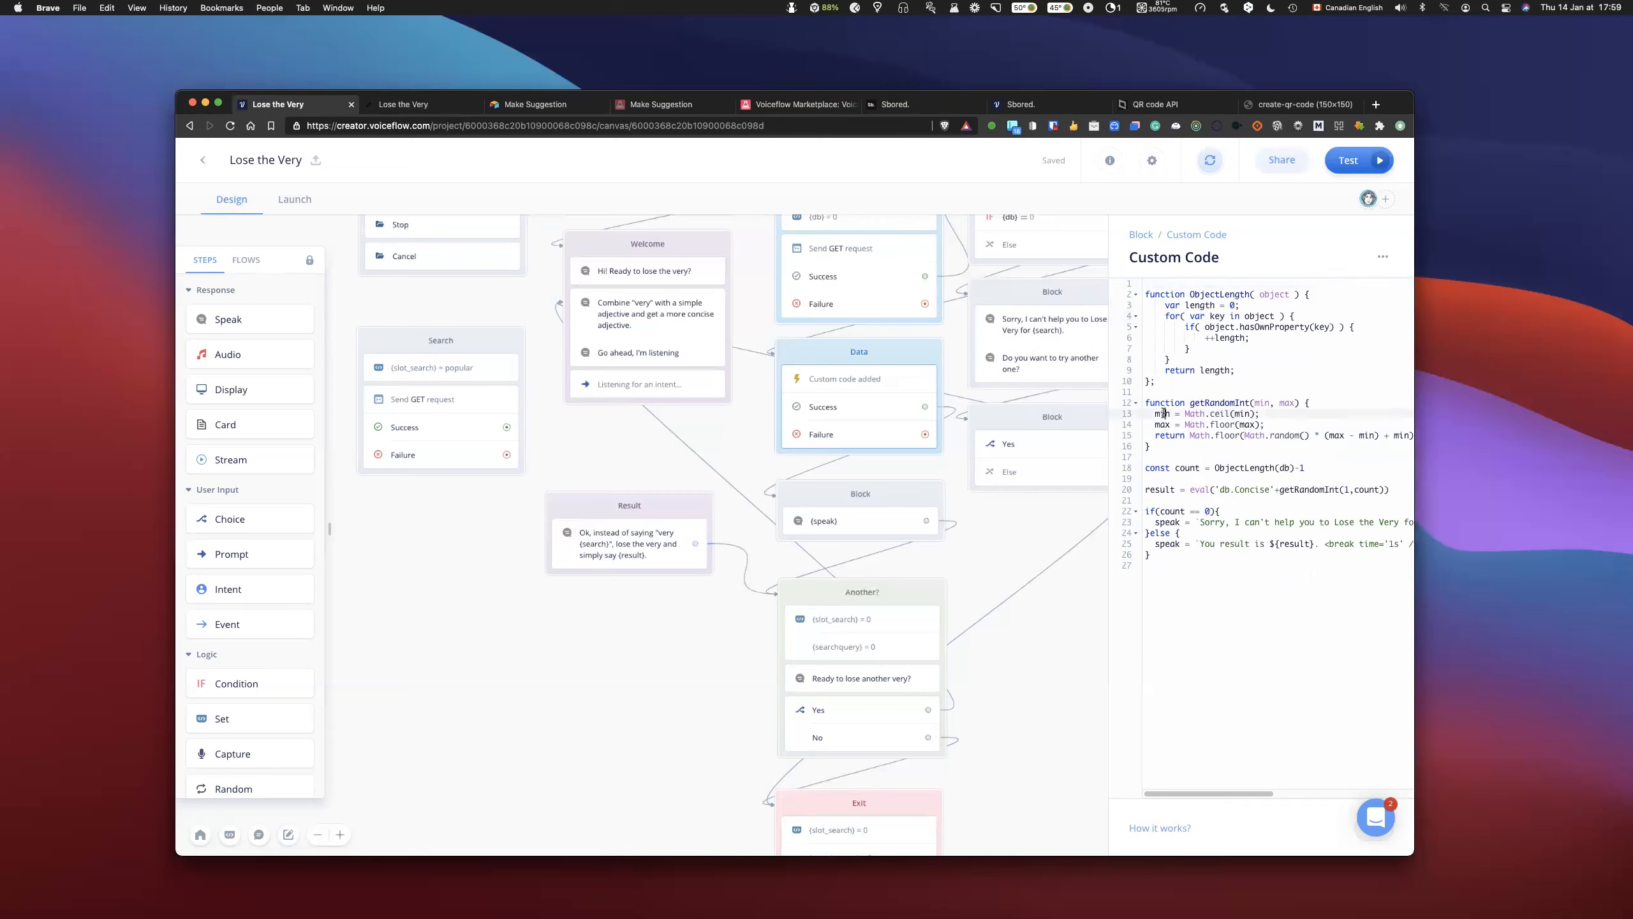
click(1172, 307)
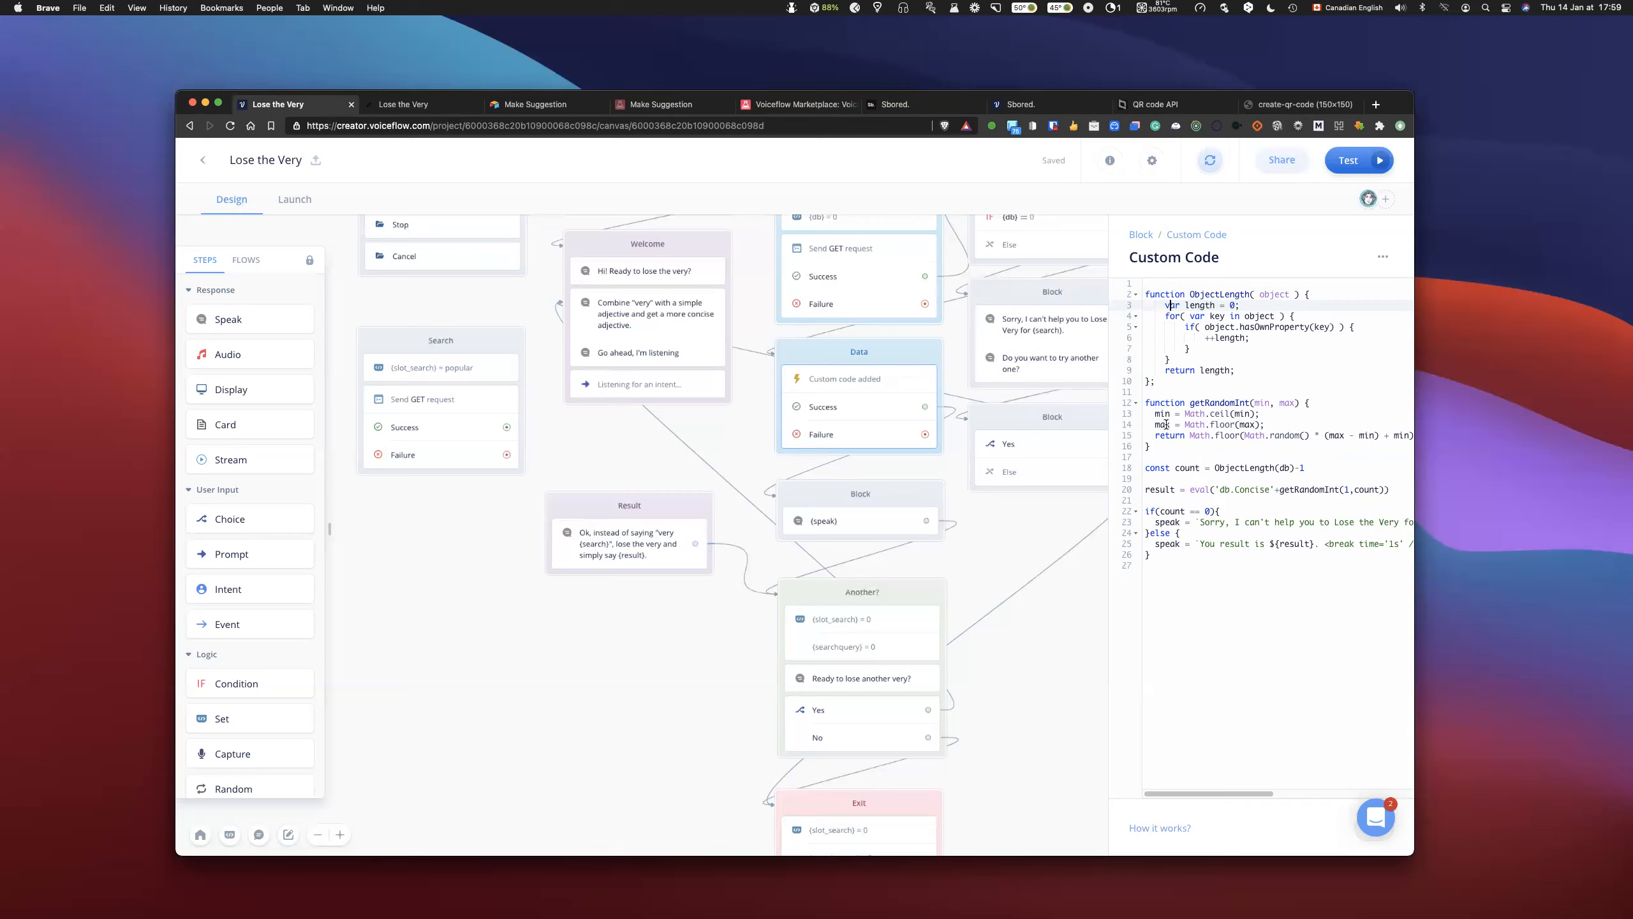
scroll(1197, 474, right, 3)
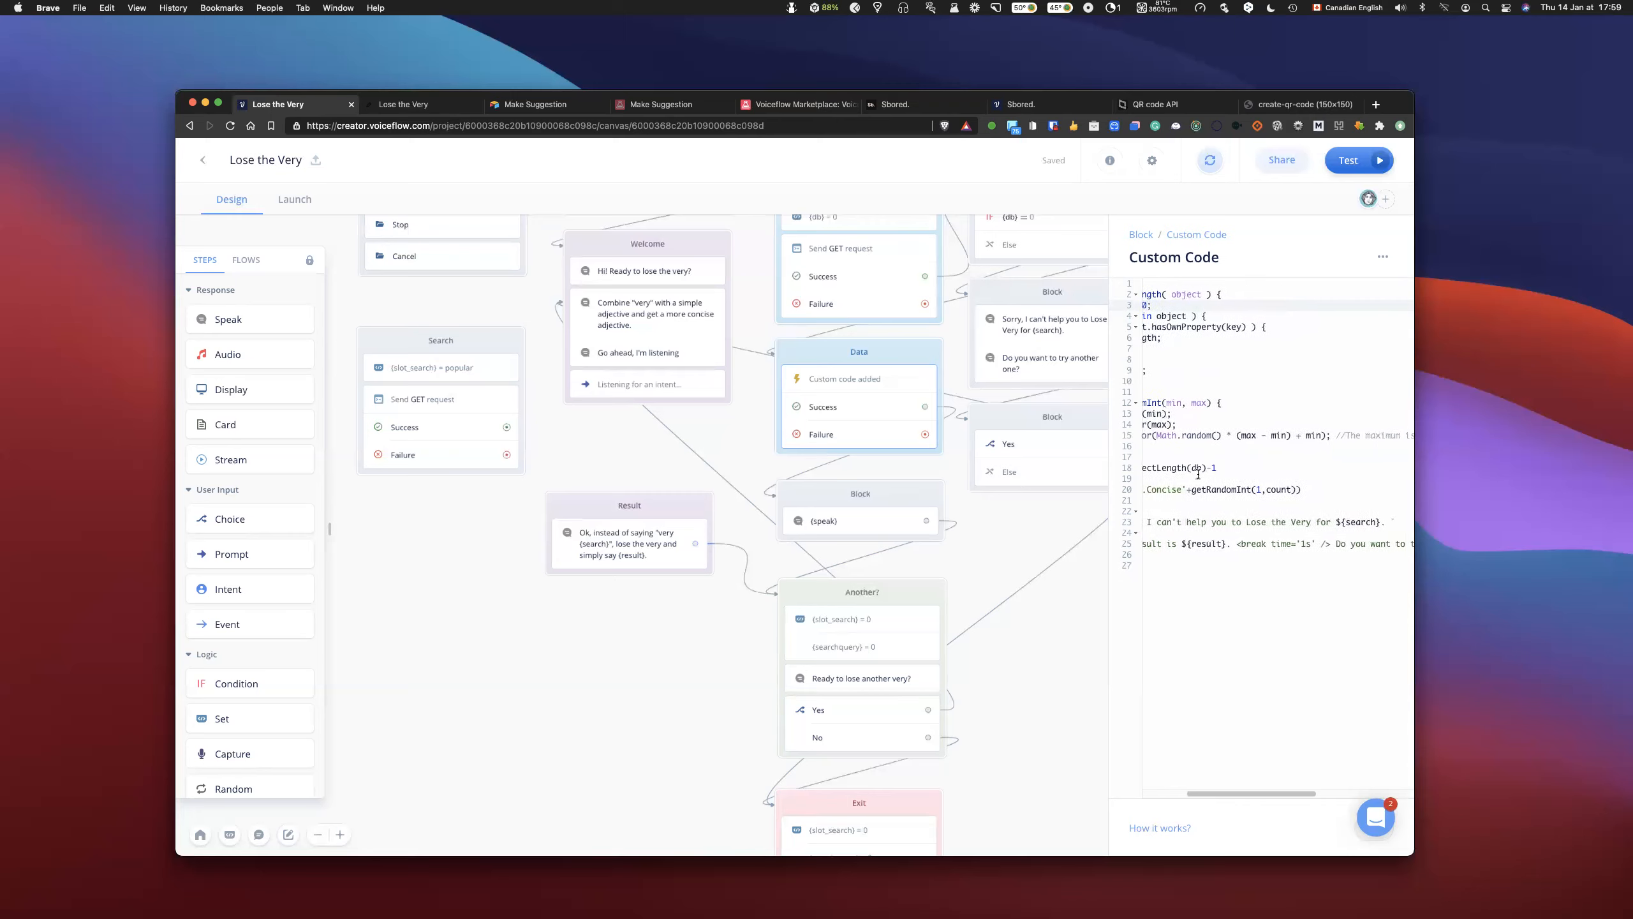
scroll(1170, 472, left, 3)
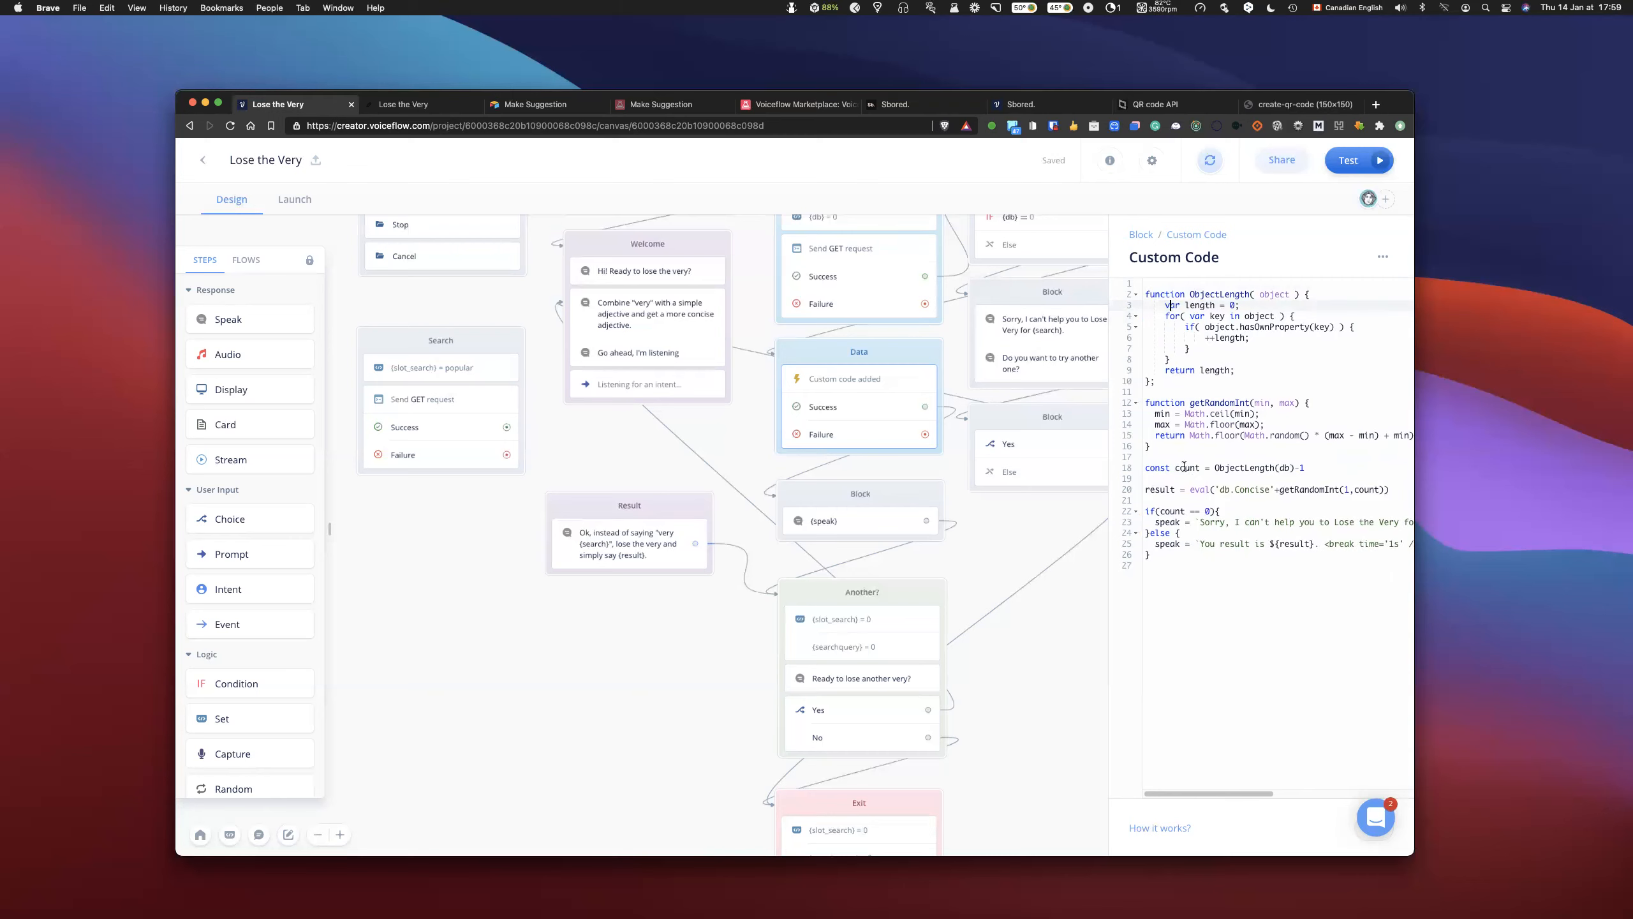
double_click(1161, 490)
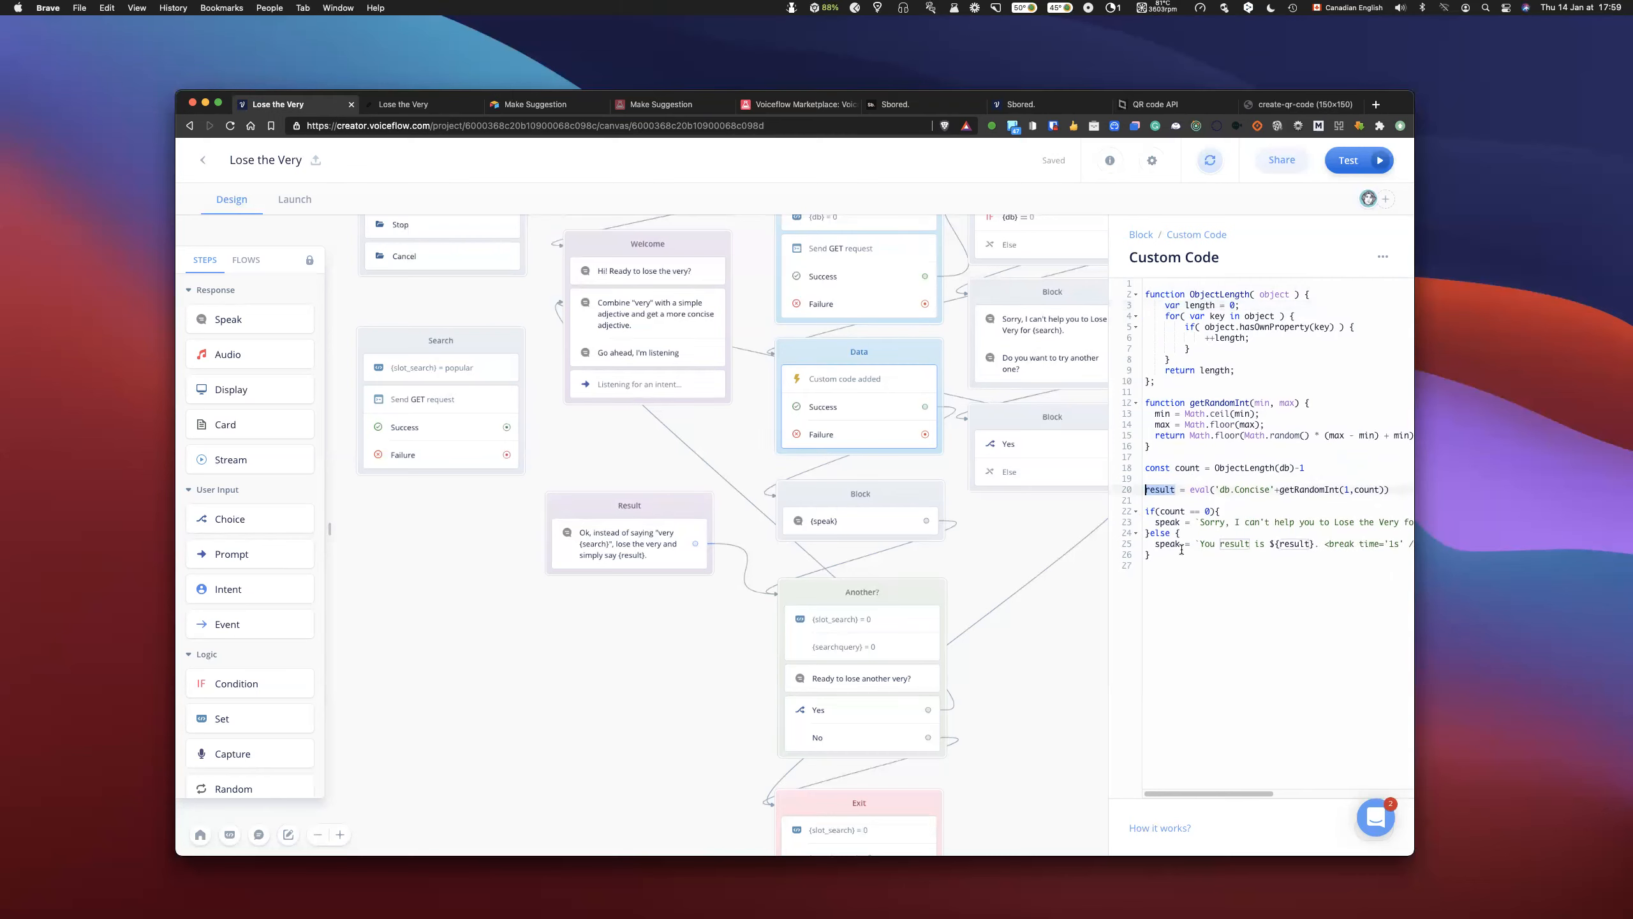
click(1169, 521)
double_click(1169, 522)
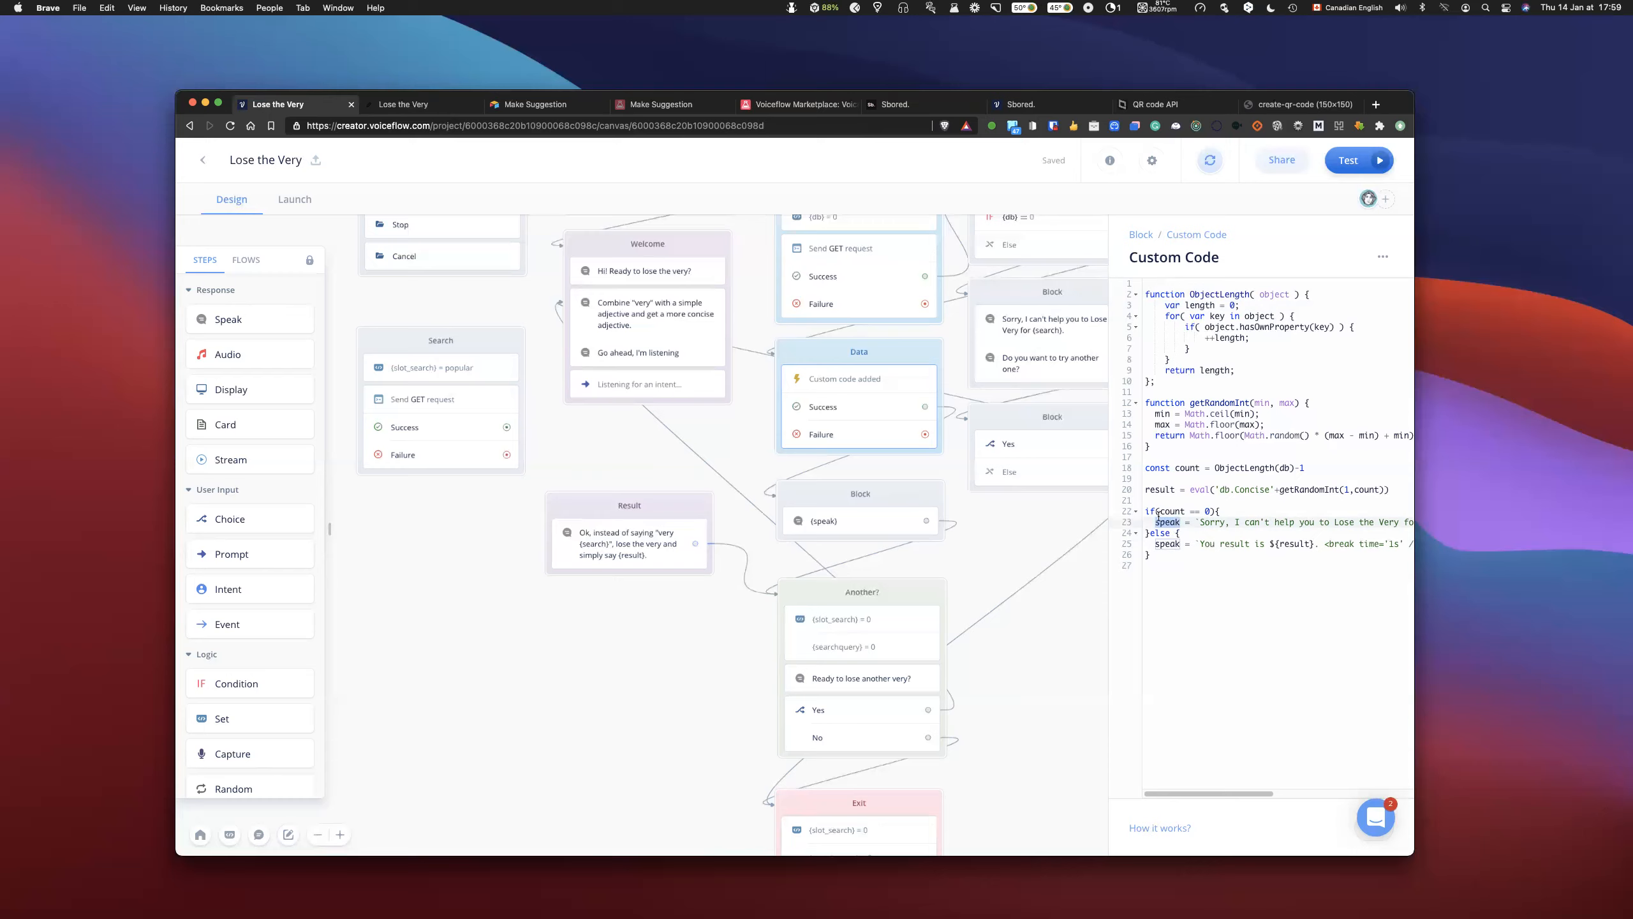
click(1196, 583)
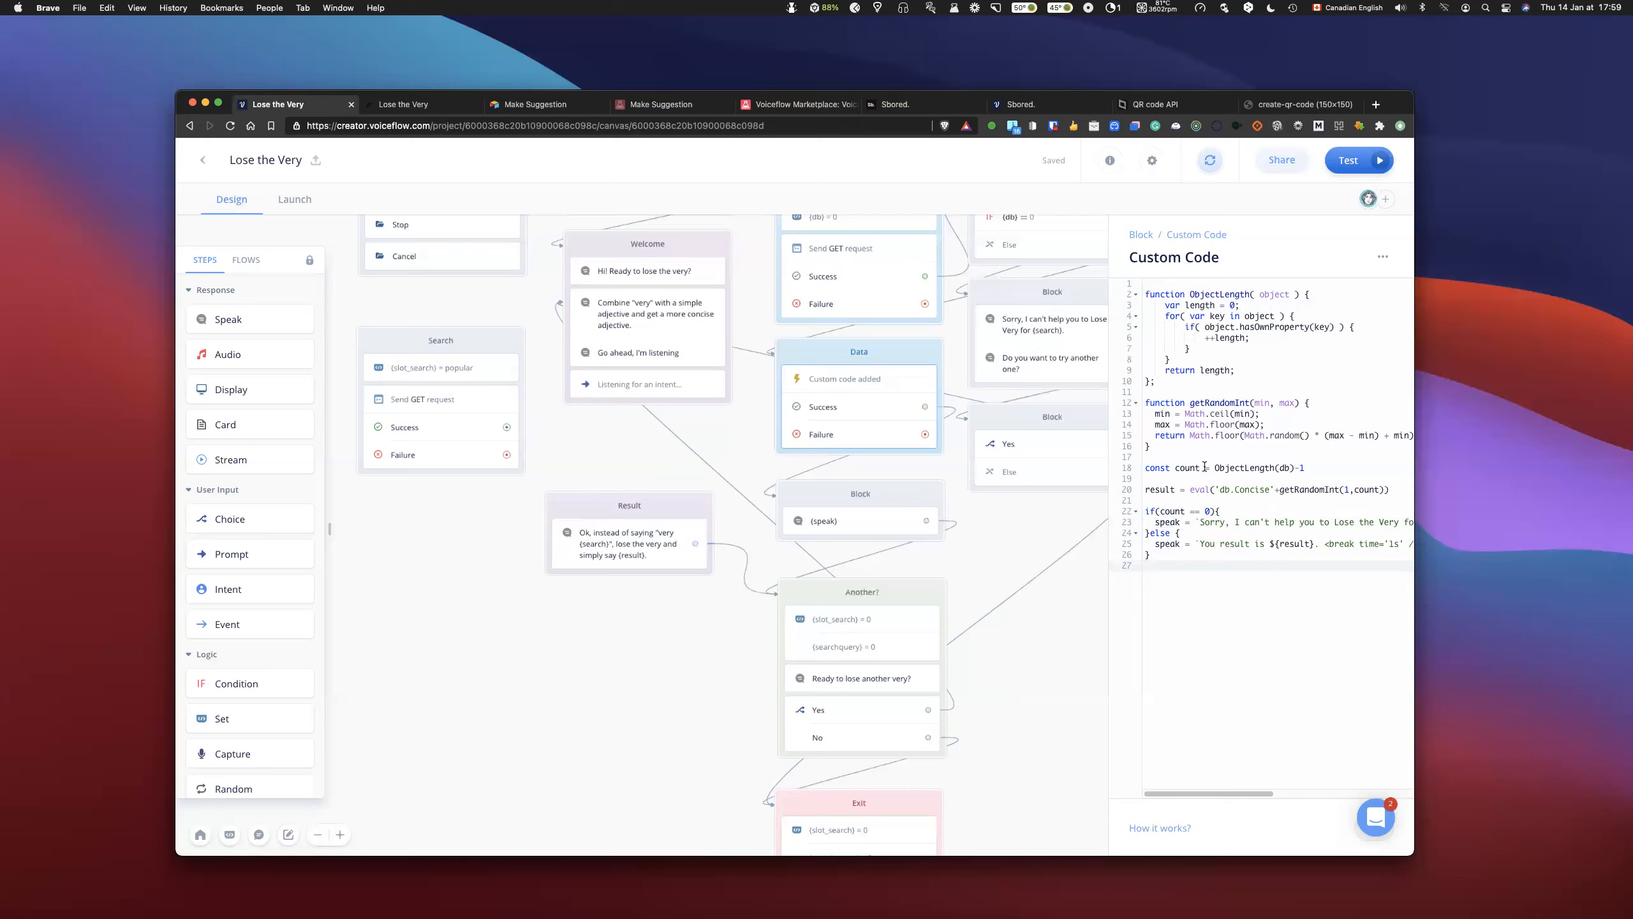
drag(1145, 466, 1171, 467)
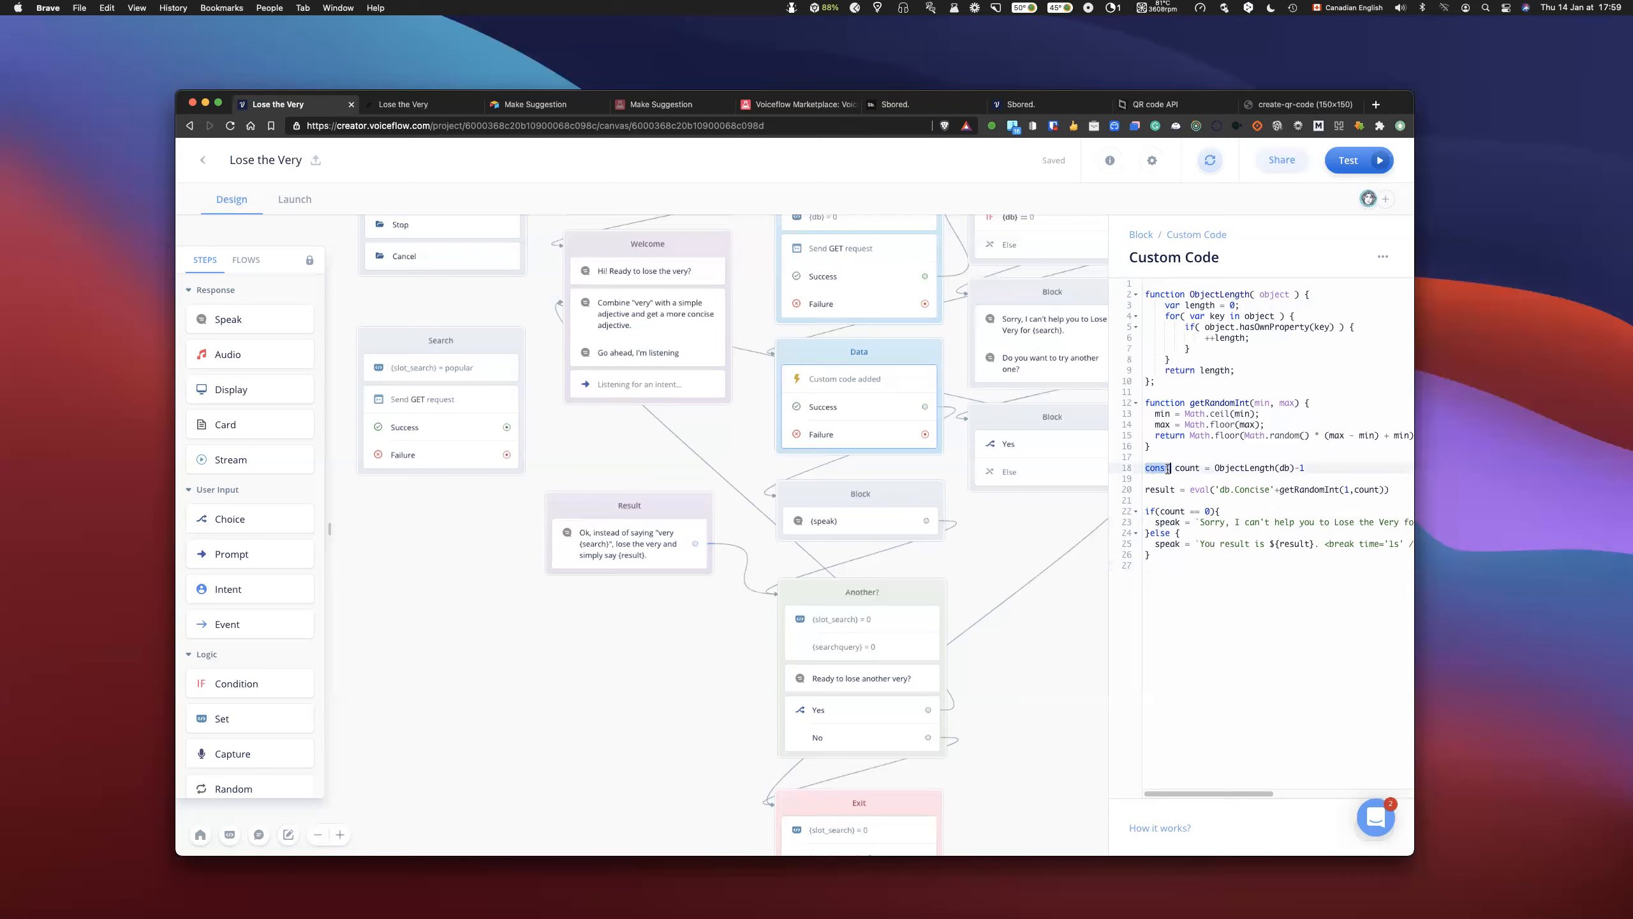
click(1161, 458)
click(1206, 468)
click(1180, 458)
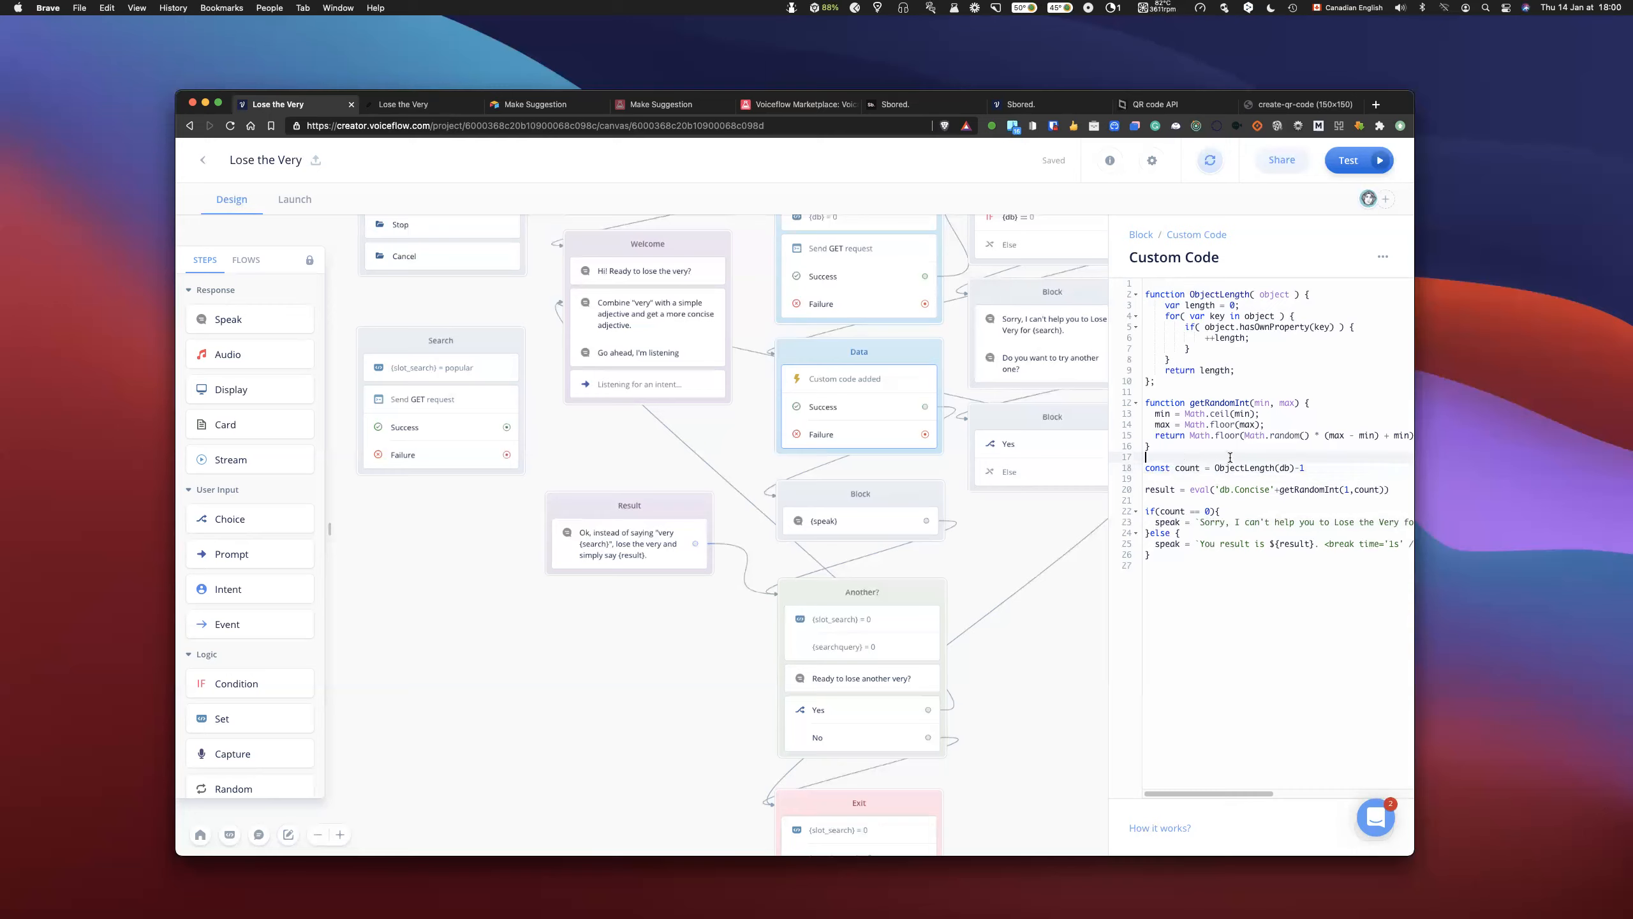
click(1200, 616)
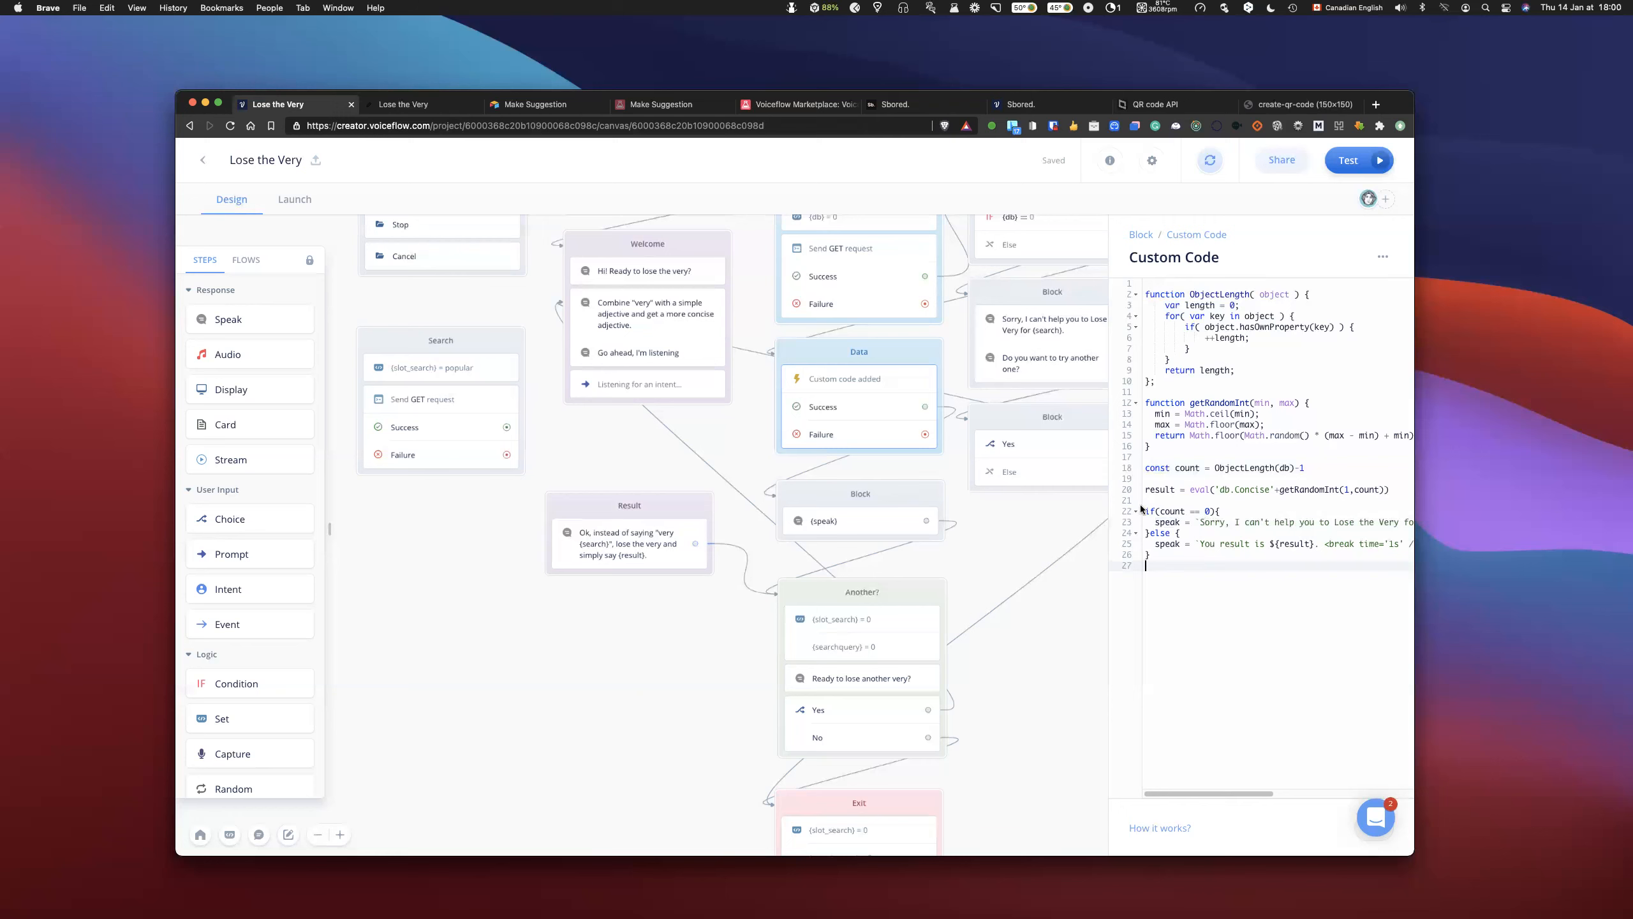
- Review the if/else block alongside the canvas condition blocks and the {speak} Speak step, returning to the Data block's custom code
drag(1146, 511, 1155, 574)
click(1179, 535)
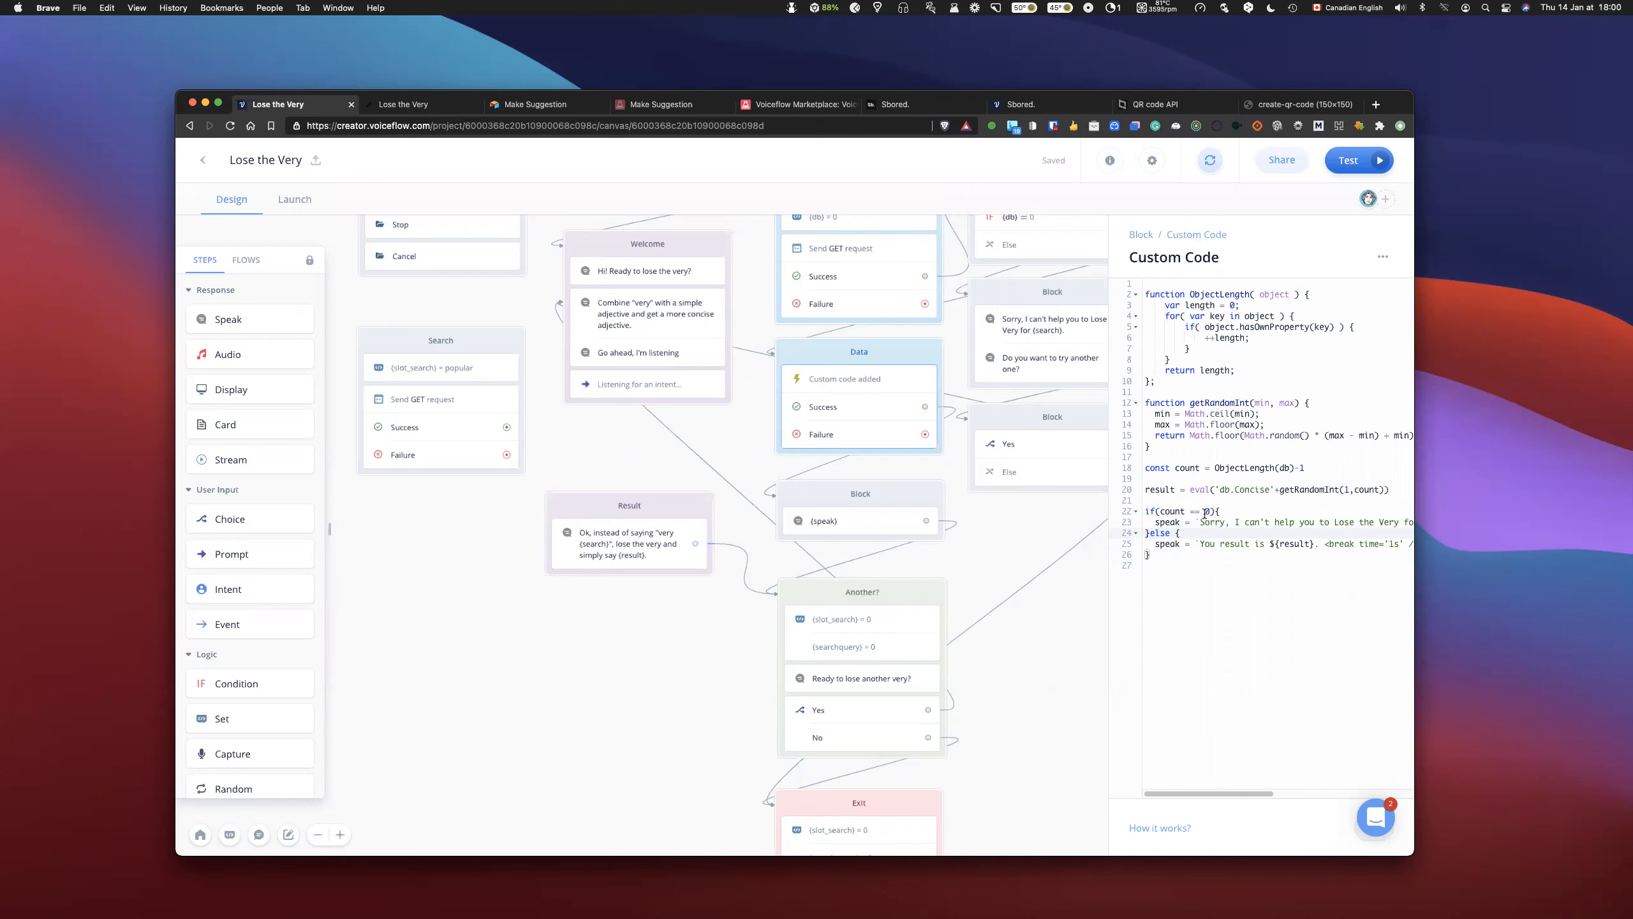
scroll(975, 476, right, 5)
scroll(975, 476, up, 3)
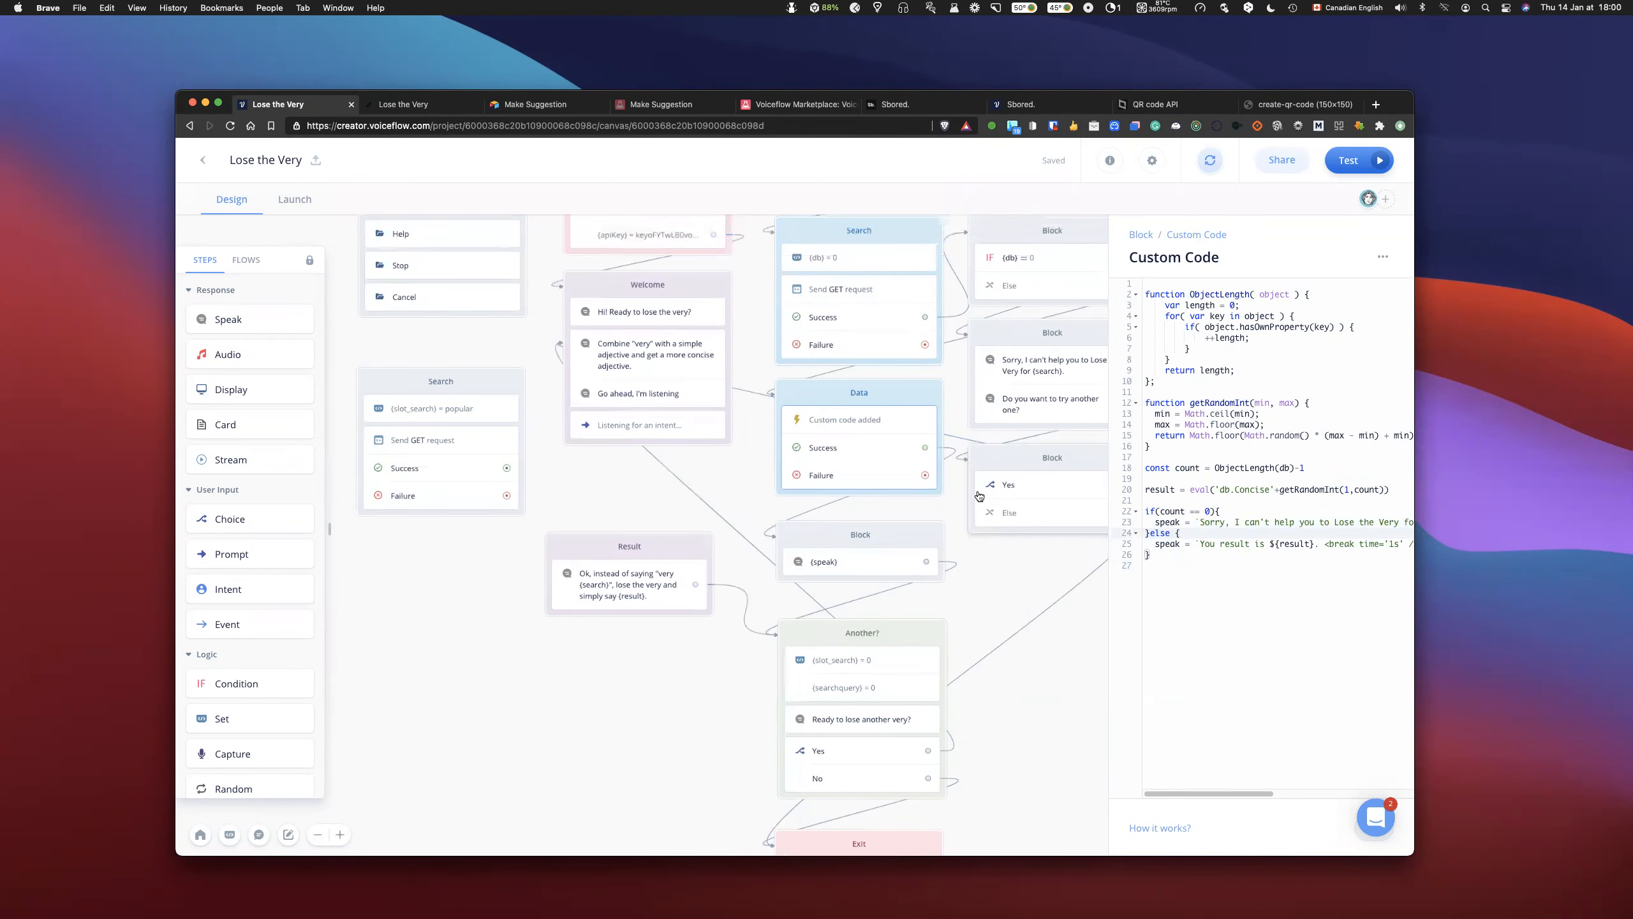
scroll(978, 495, right, 1)
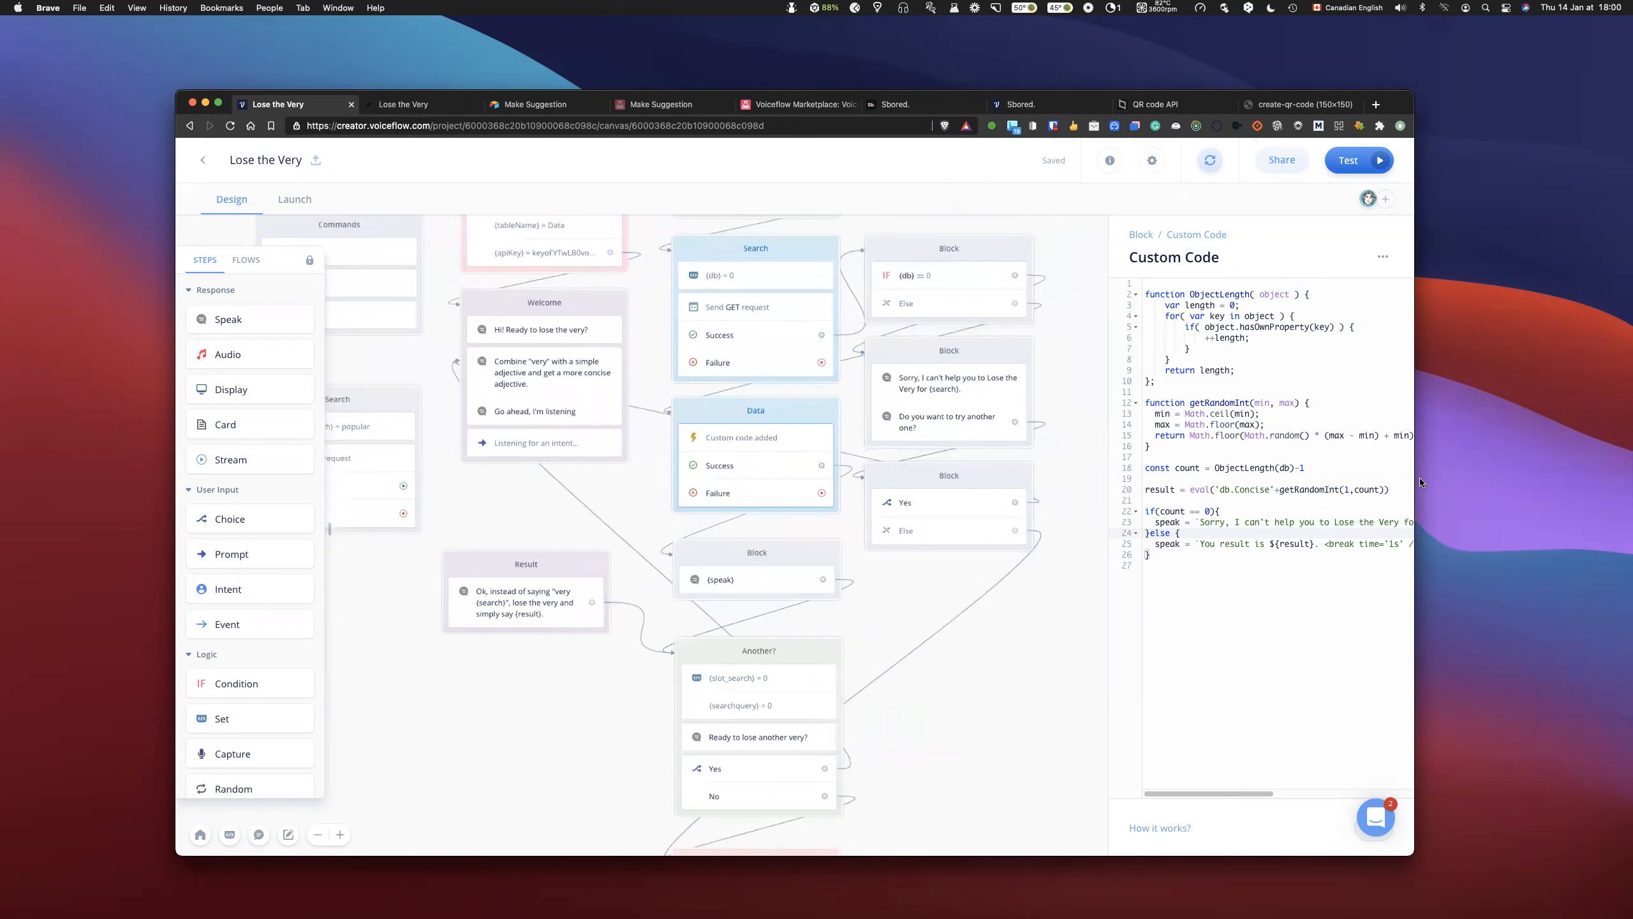
click(1274, 406)
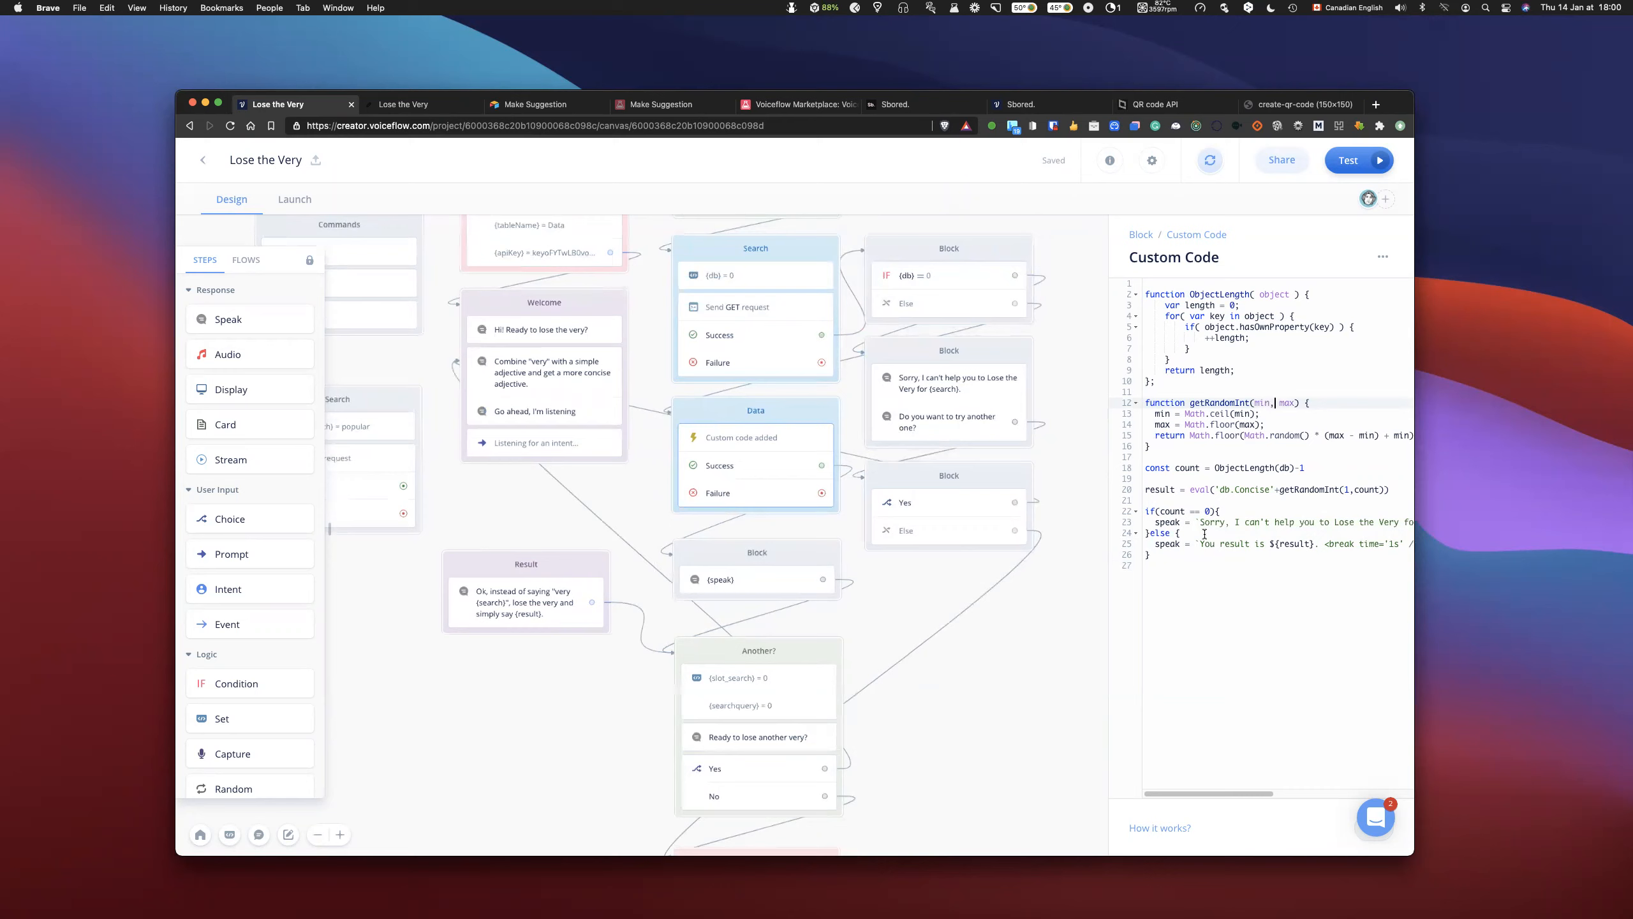
drag(1147, 511, 1184, 561)
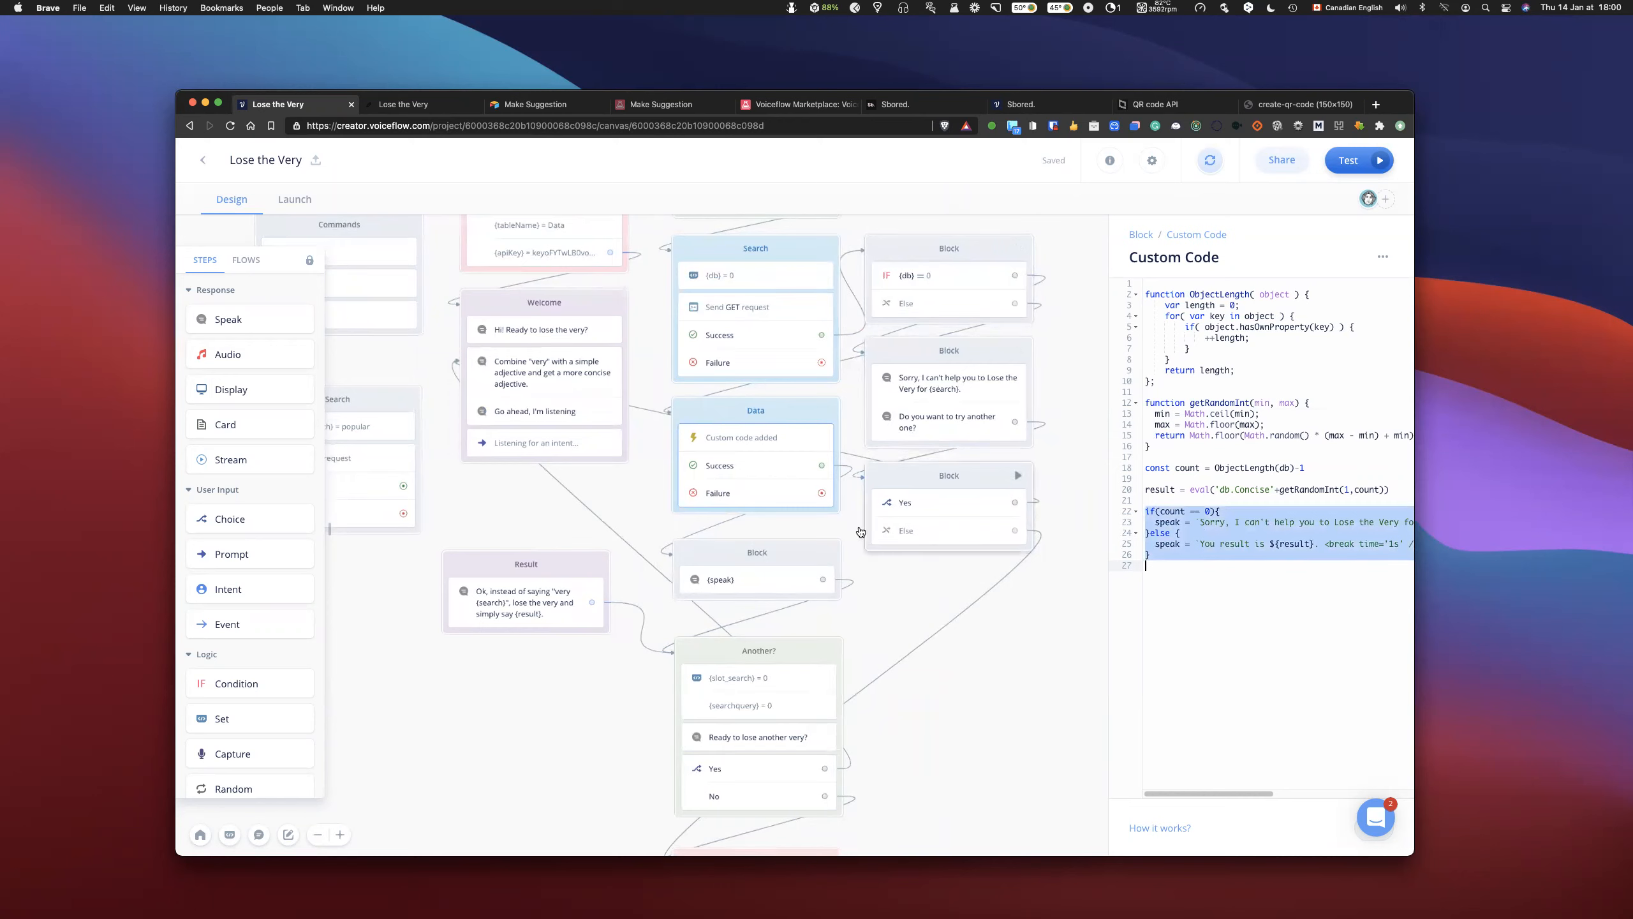
click(762, 587)
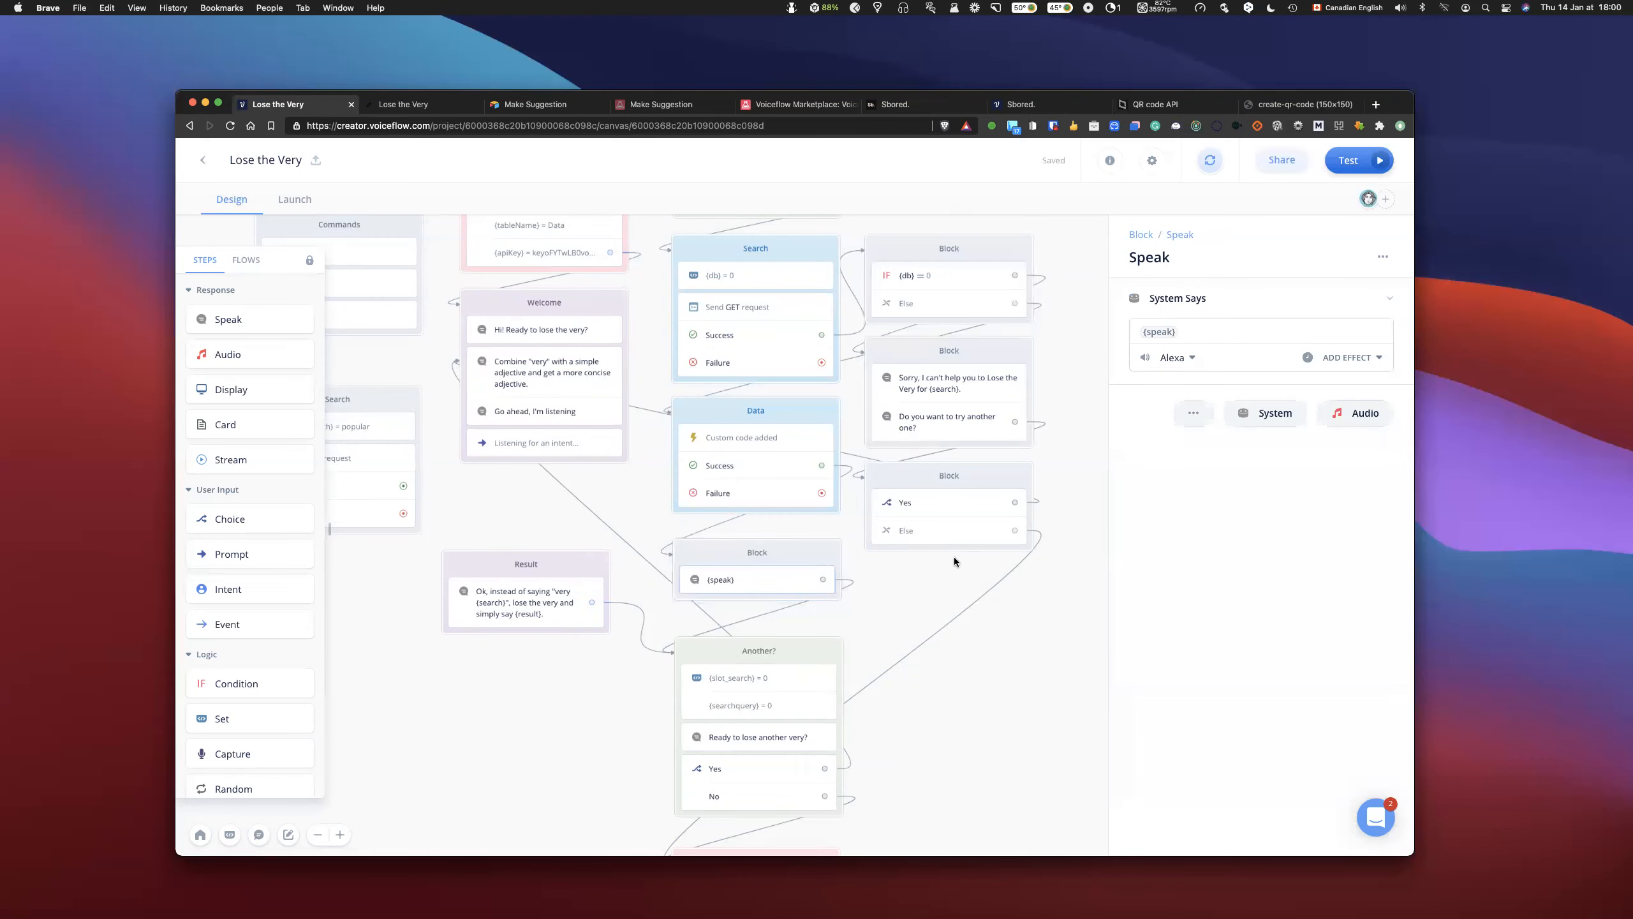
click(803, 447)
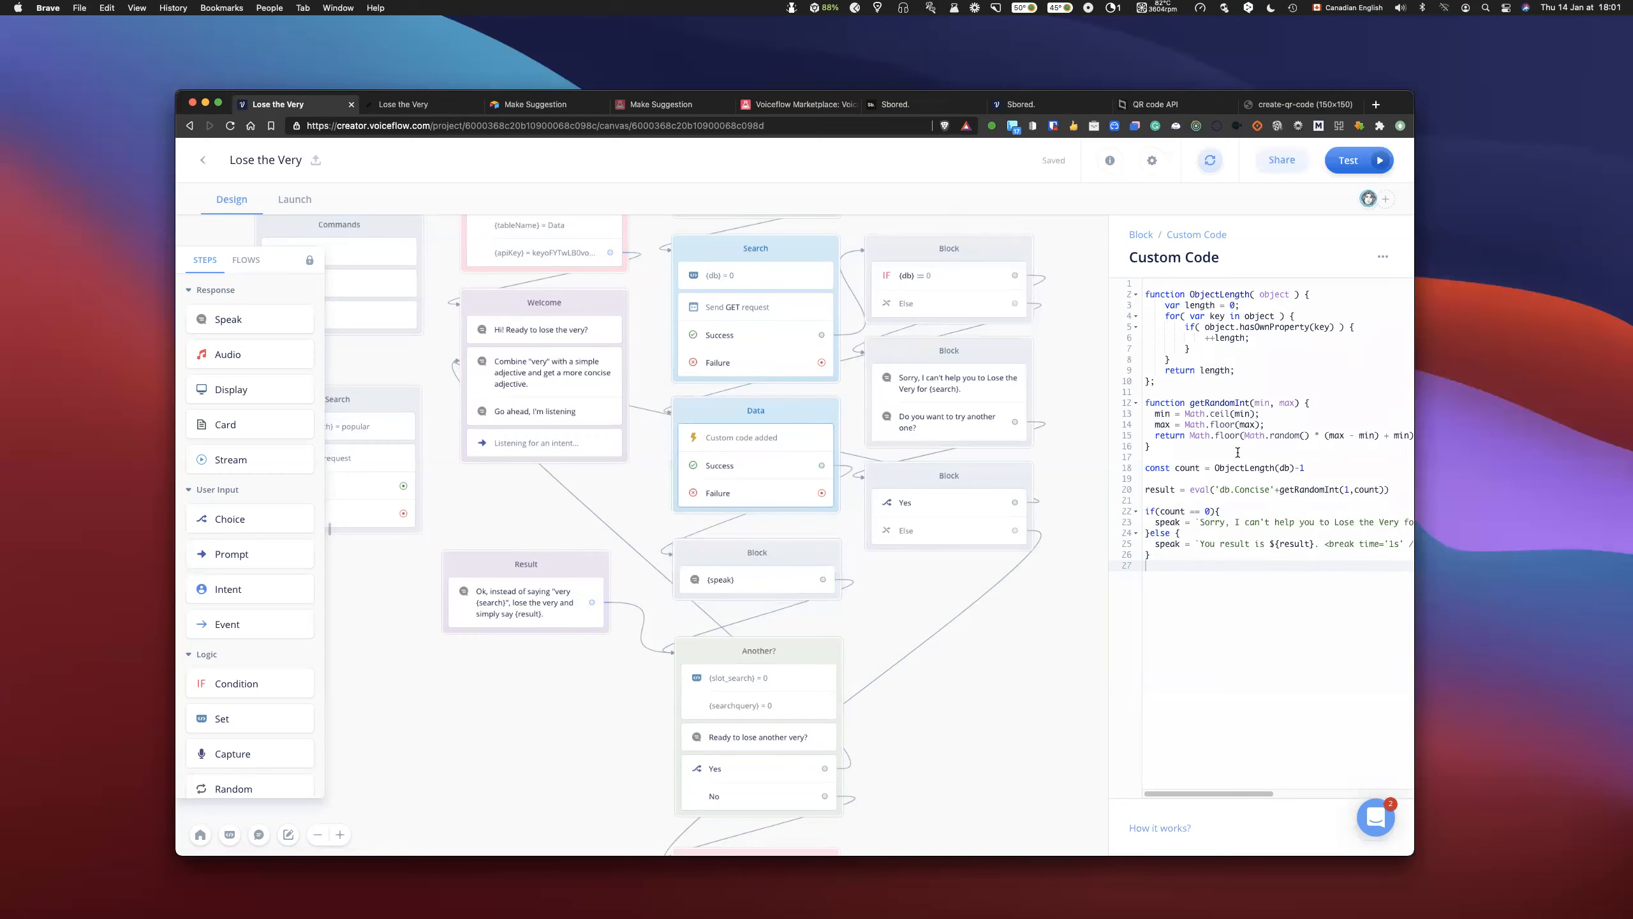
- Comment out the whole if/else block at the end of the custom code with /* and */
click(1149, 509)
click(1400, 489)
key(Return)
key(Down)
text(/)
text(*)
click(1183, 589)
text(*/)
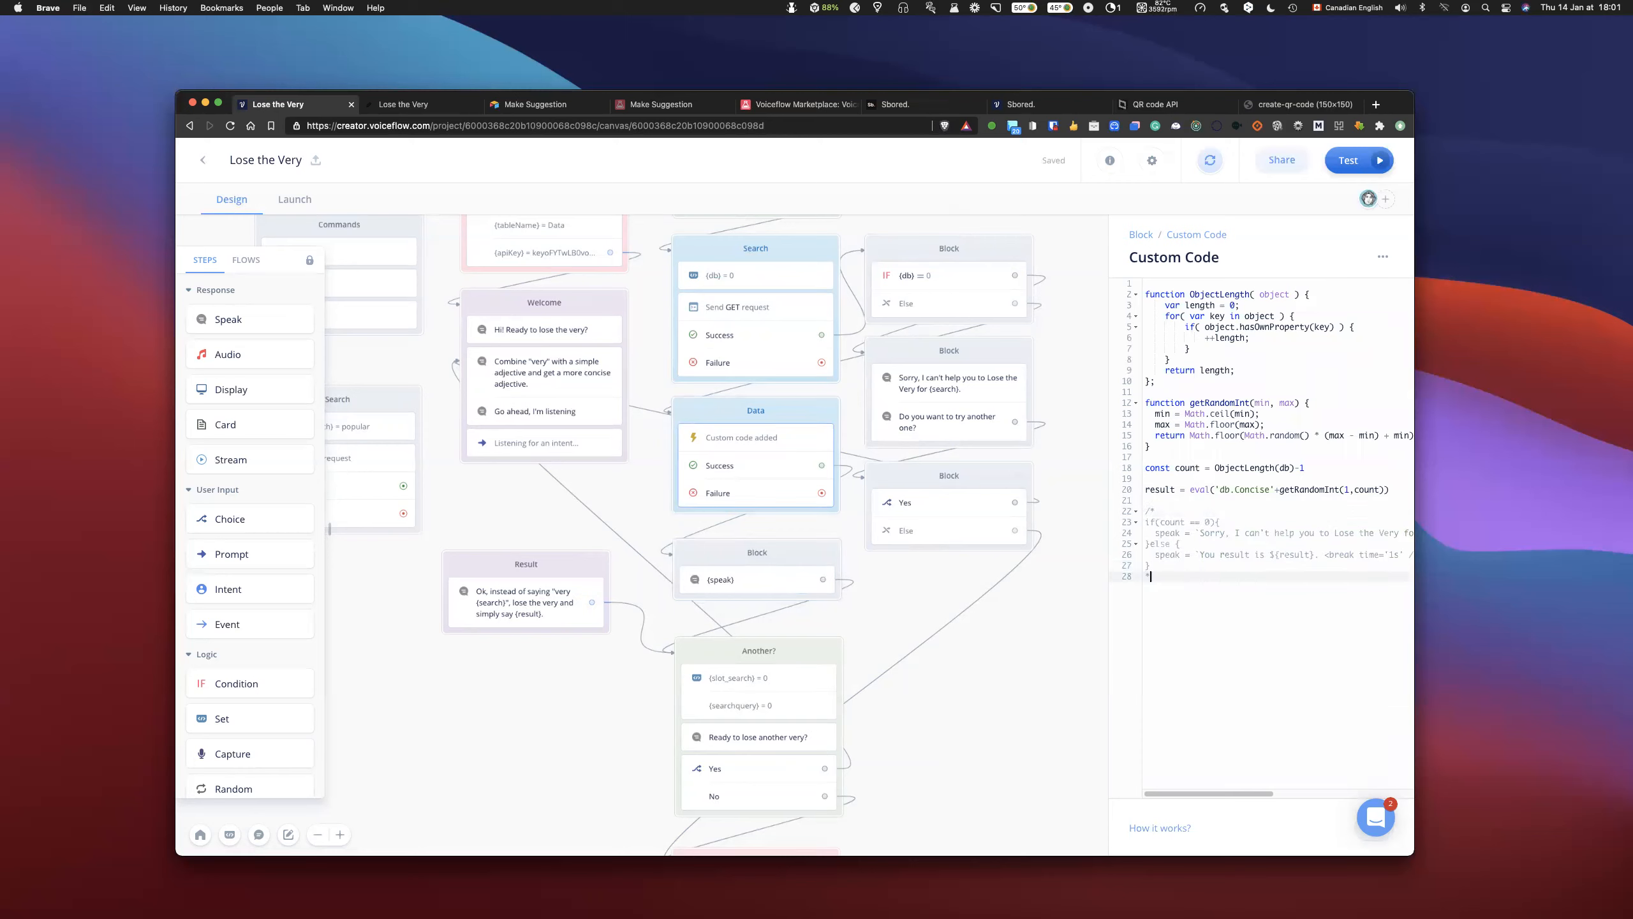
- Replace the {speak} block with the Result block between Data and Another?, and link the Data block to it
drag(704, 555, 734, 556)
click(742, 566)
key(Delete)
drag(556, 570, 788, 551)
drag(821, 492, 718, 539)
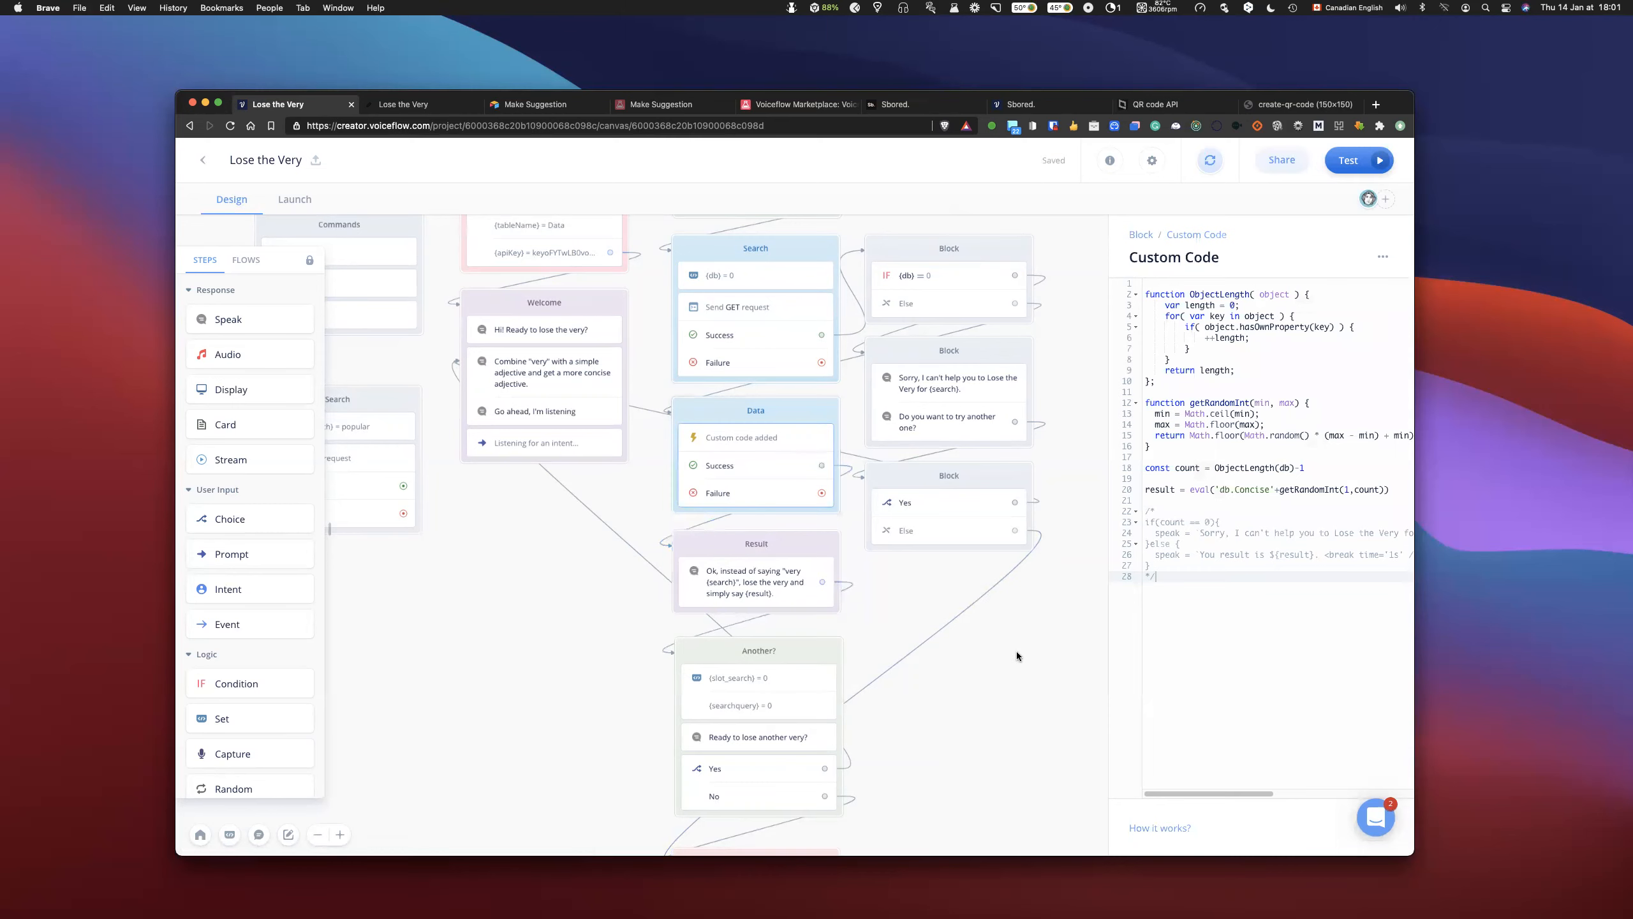
scroll(1015, 656, up, 1)
scroll(1016, 657, down, 3)
scroll(1016, 651, up, 1)
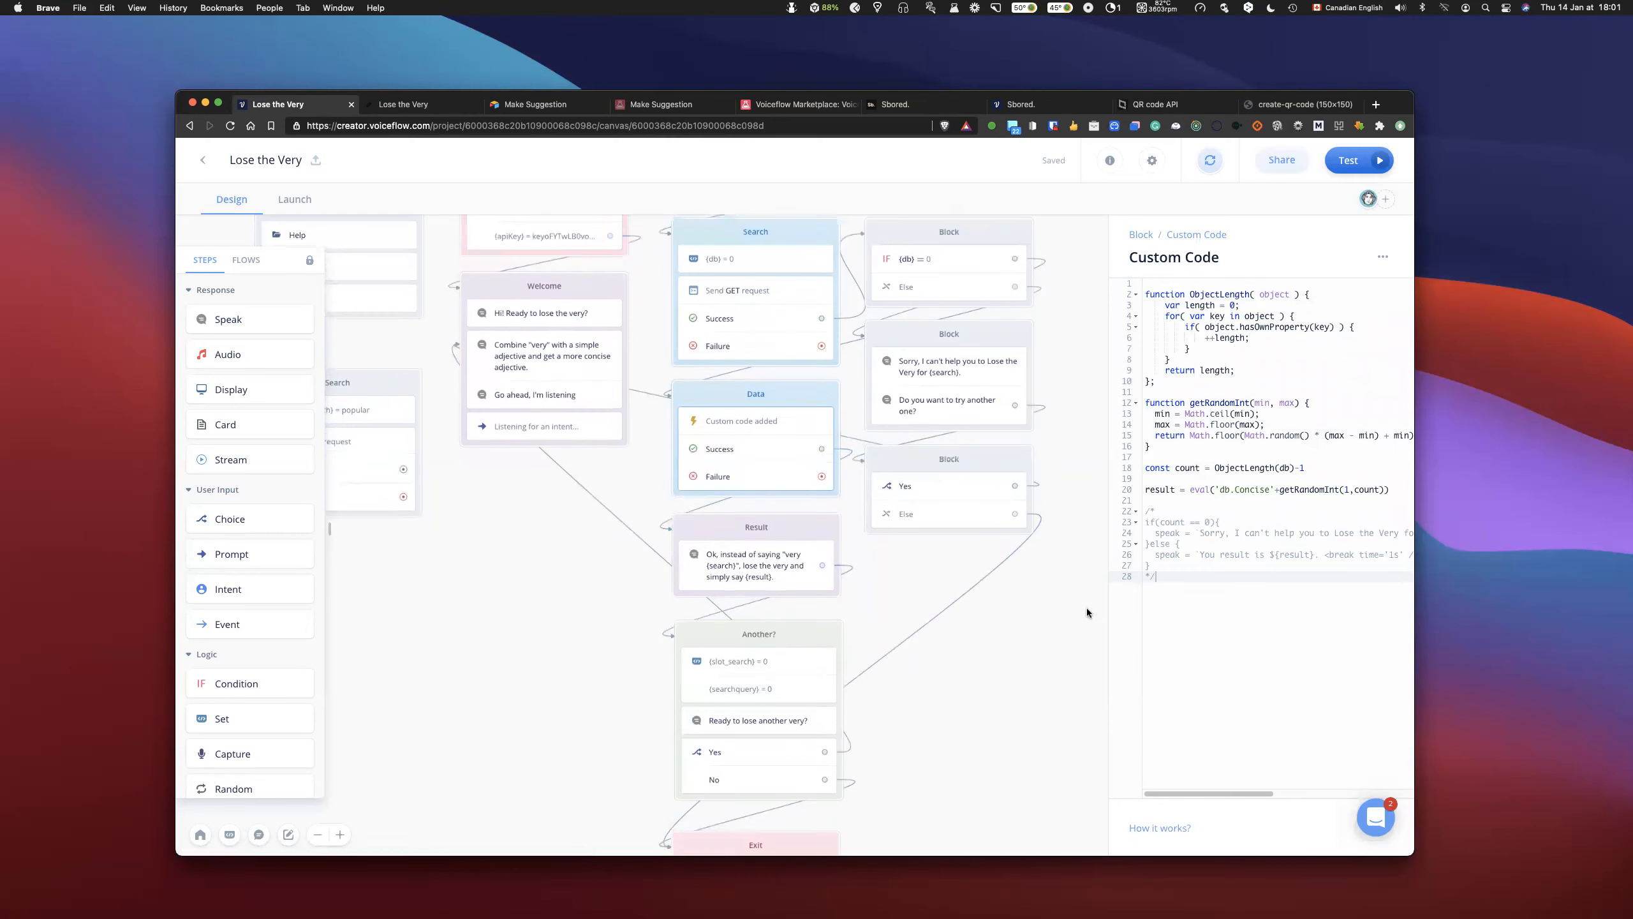